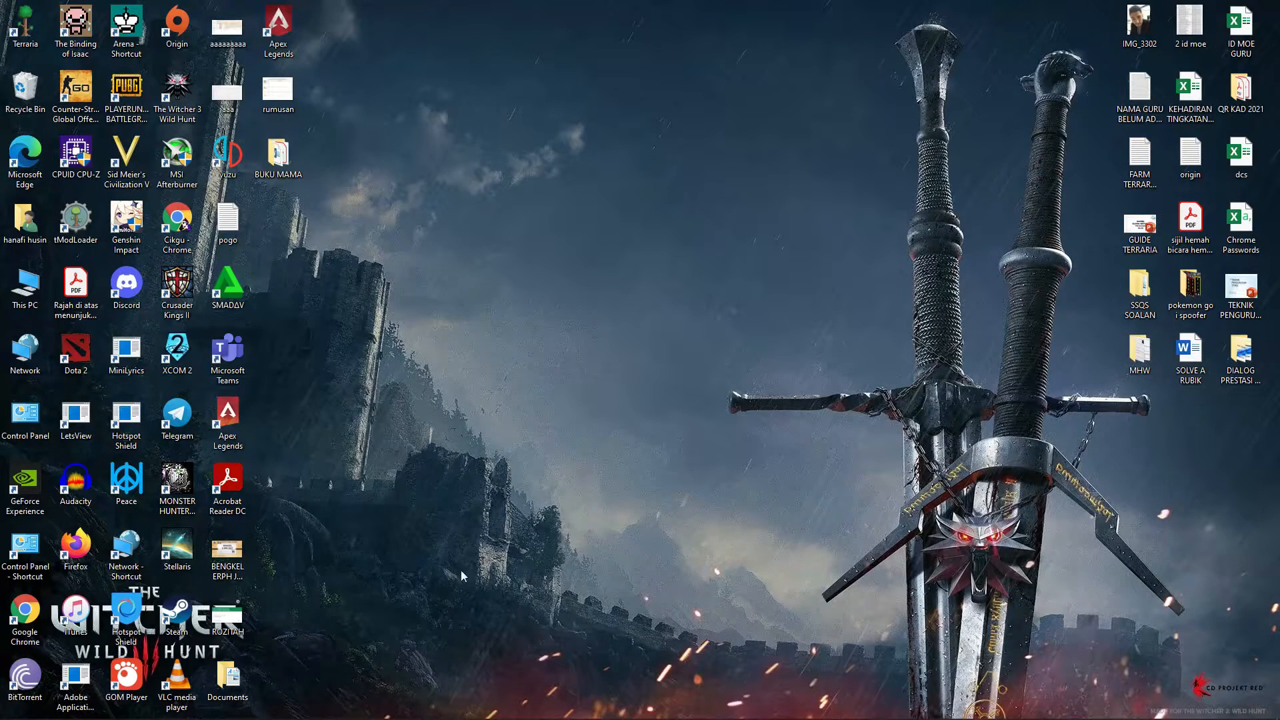
# Launch Google Chrome from the taskbar under the Person 1 profile.
pyautogui.moveTo(382, 711)
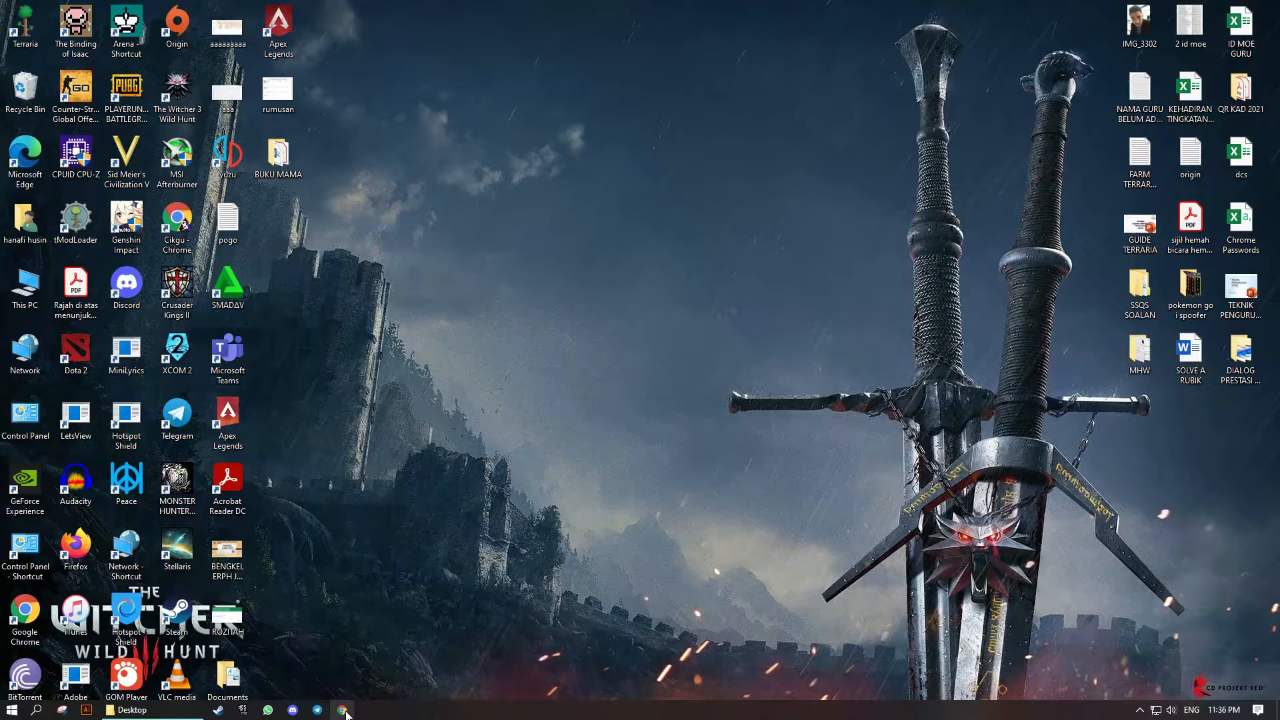
pyautogui.click(342, 710)
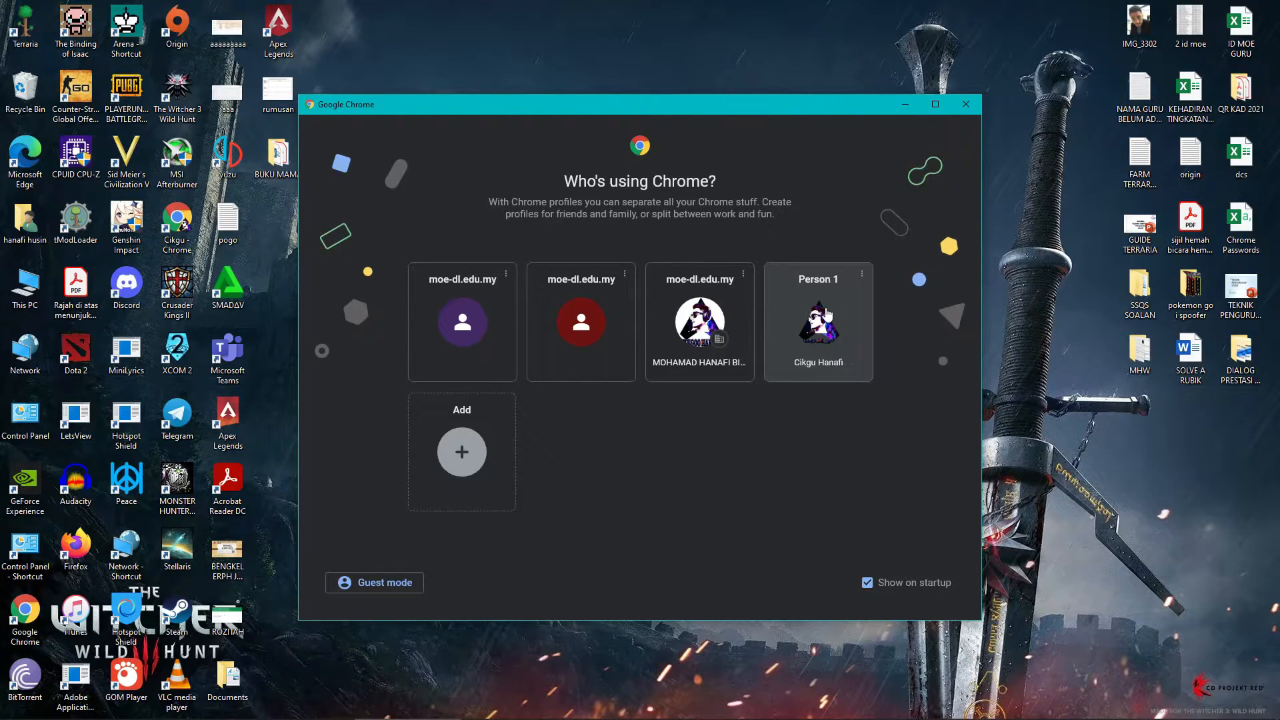
pyautogui.click(827, 313)
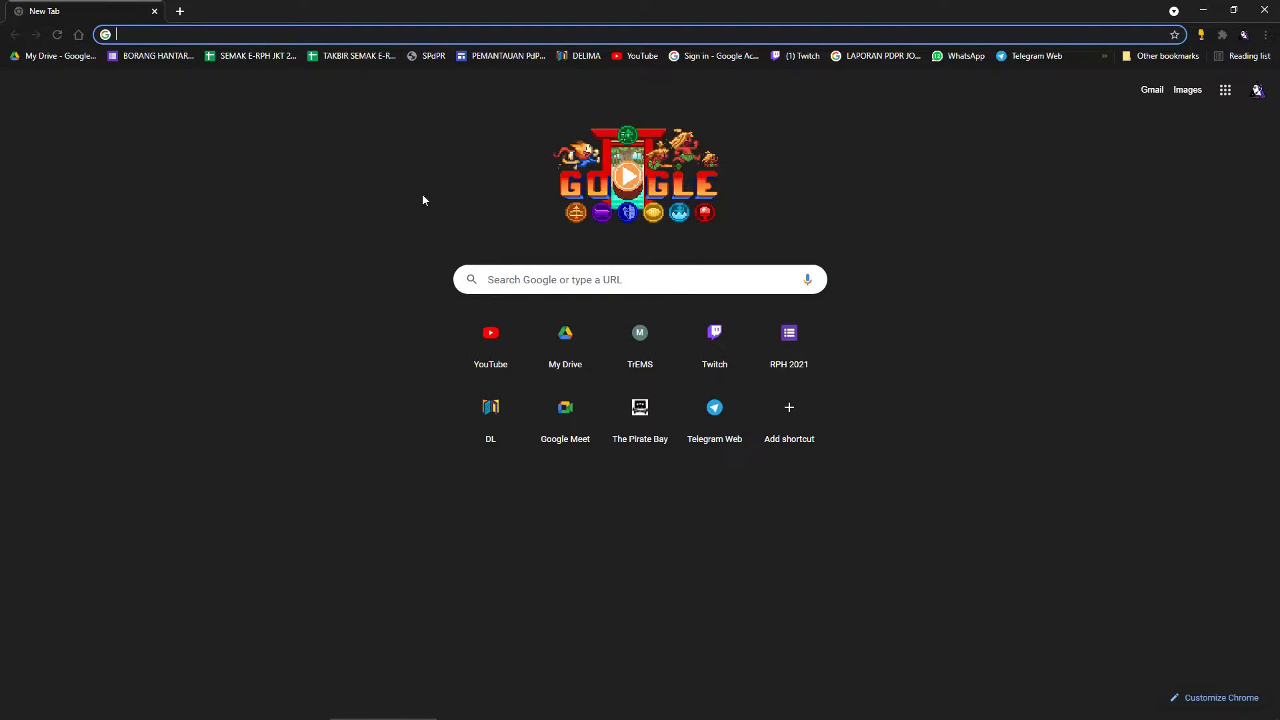
# Search 'drive drive' in the address bar and open the Sign-in - Google Drive result to reach My Drive.
pyautogui.click(47, 61)
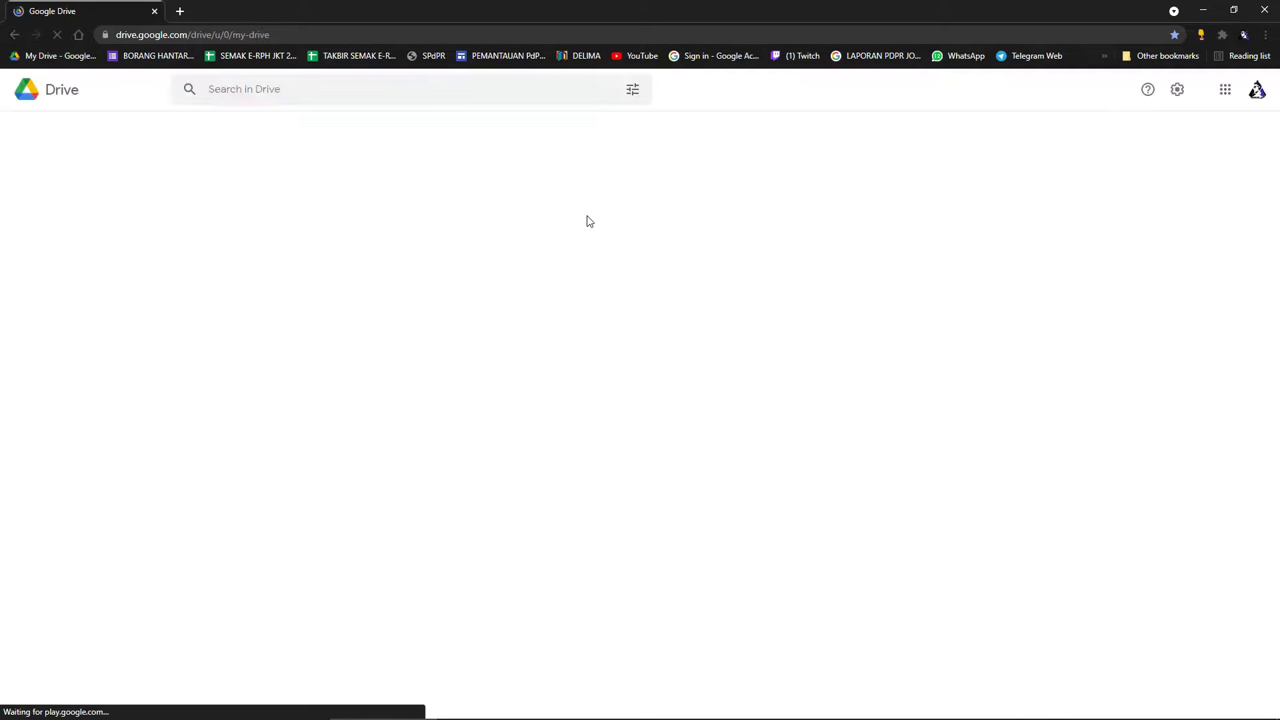
pyautogui.click(311, 39)
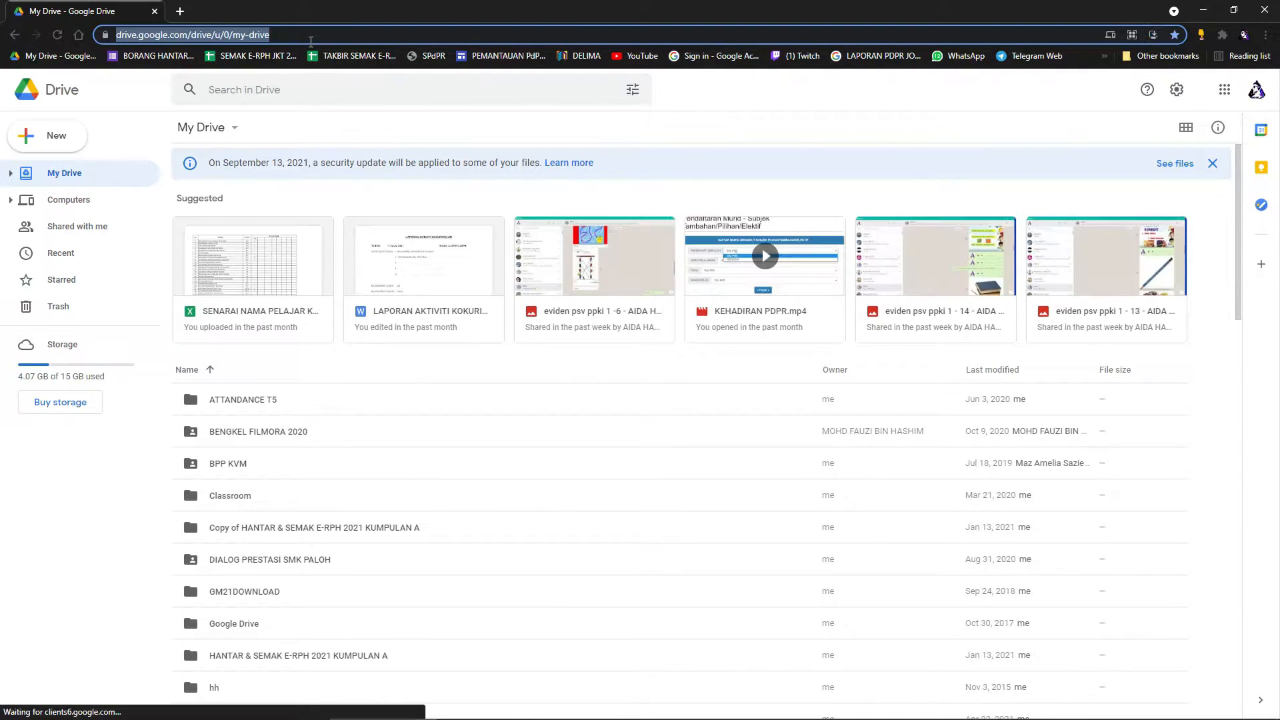
pyautogui.write('drive dreivwe')
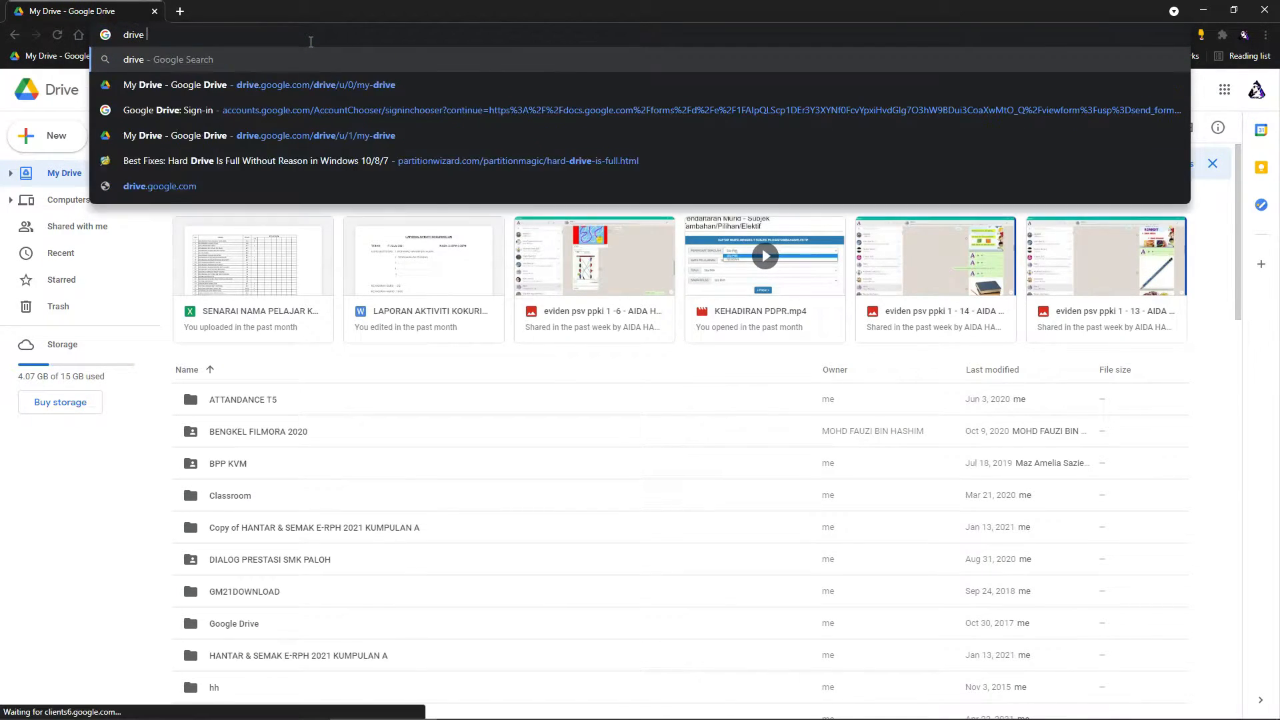
pyautogui.press('BackSpace')
pyautogui.press('BackSpace')
pyautogui.write('eive')
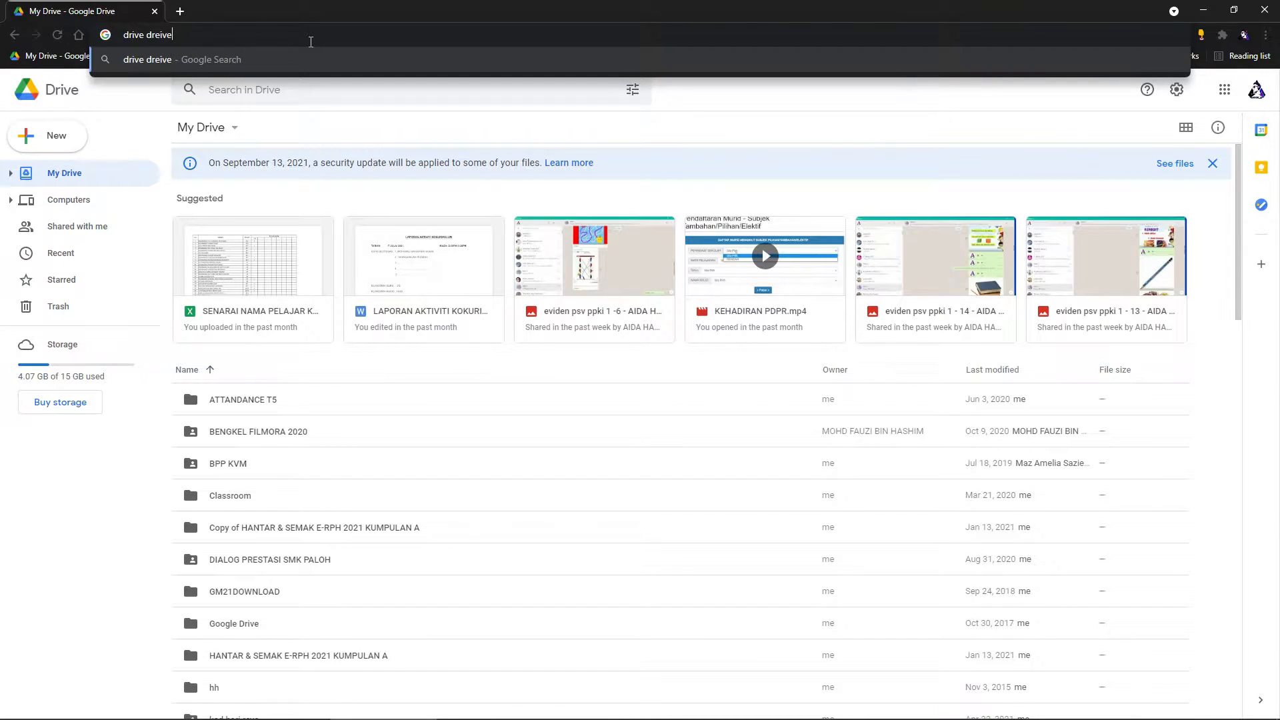
pyautogui.press('BackSpace')
pyautogui.press('BackSpace')
pyautogui.press('BackSpace')
pyautogui.press('BackSpace')
pyautogui.write('ive')
pyautogui.press('Return')
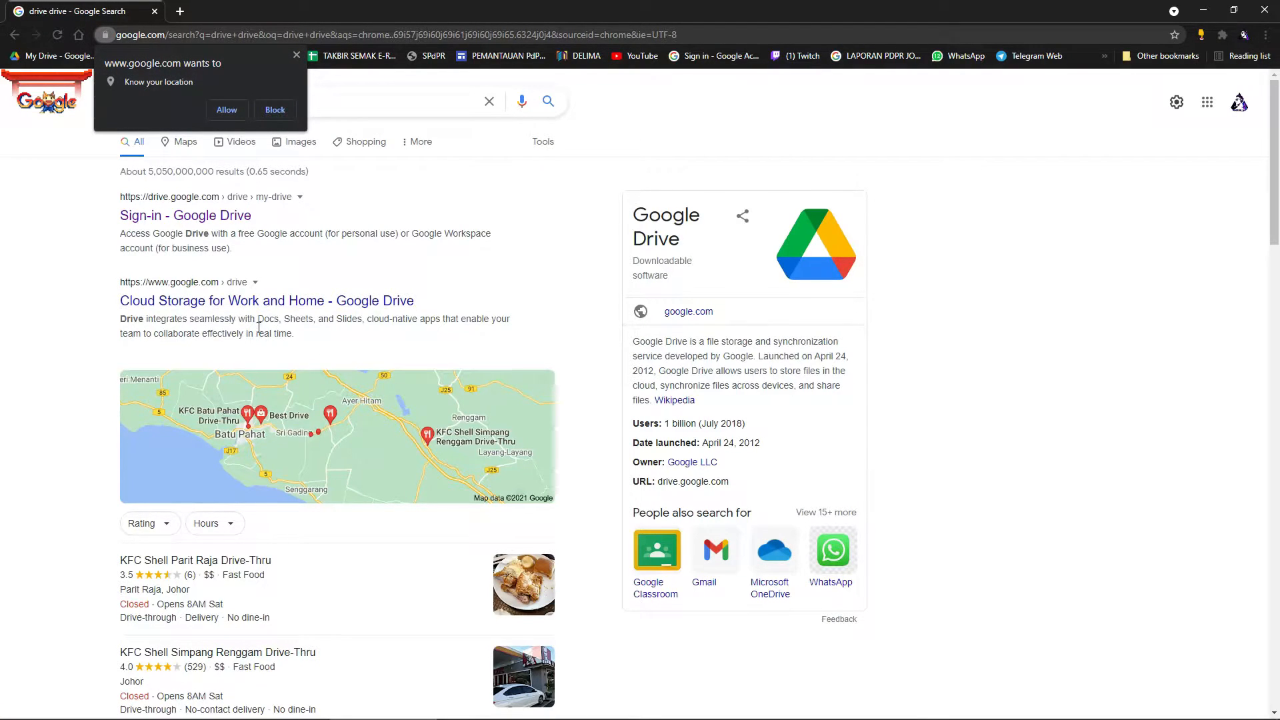
pyautogui.click(188, 219)
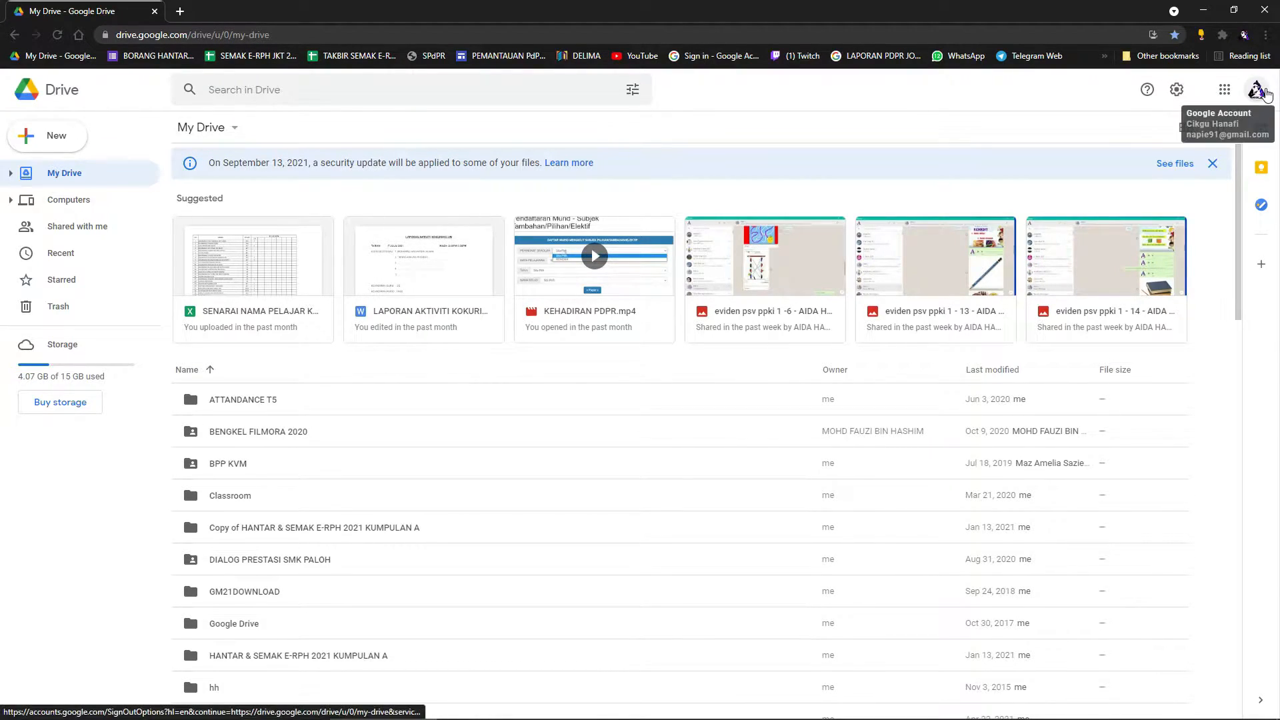
# Switch Drive to the second Google account and close the first account's Drive tab.
pyautogui.click(1258, 90)
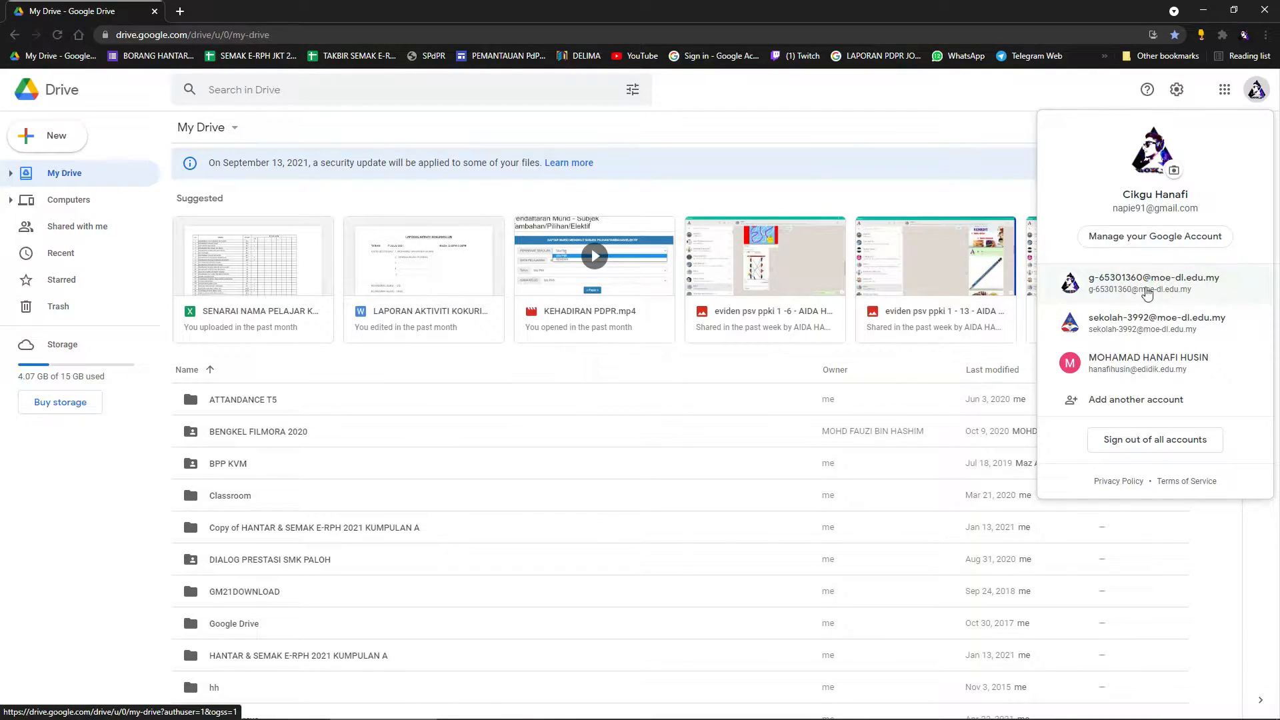
pyautogui.click(1167, 292)
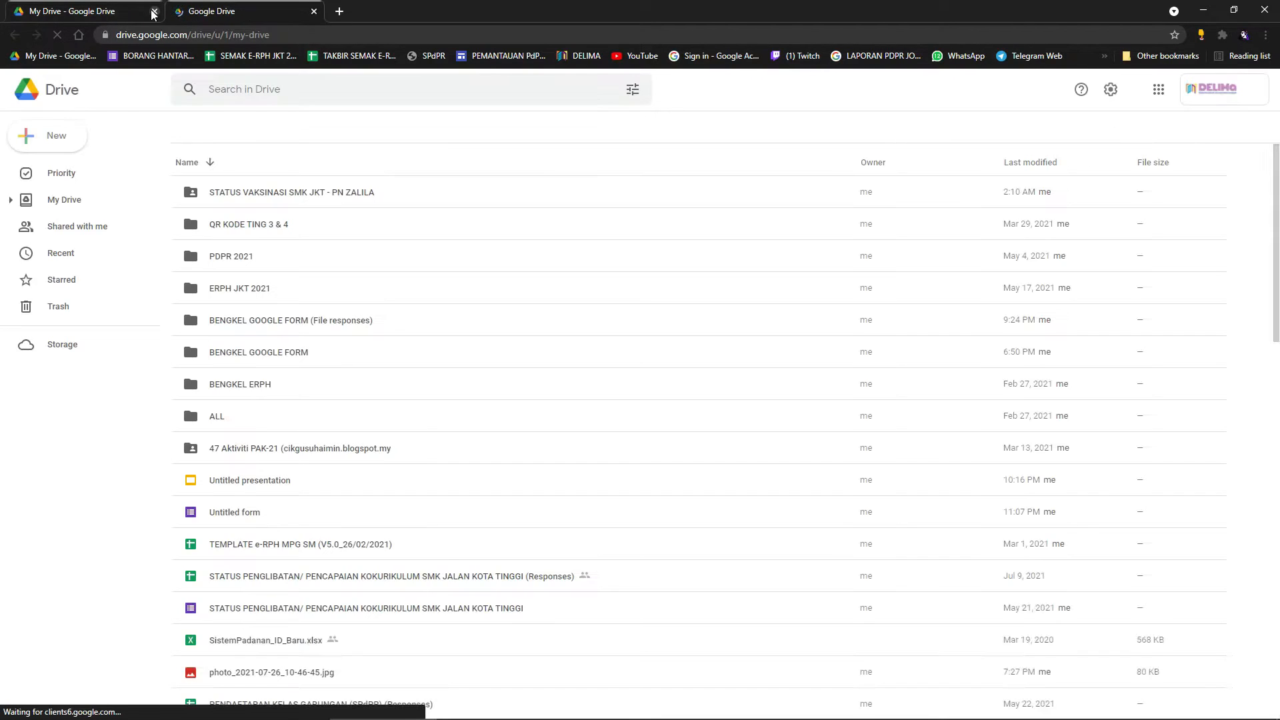
pyautogui.click(155, 11)
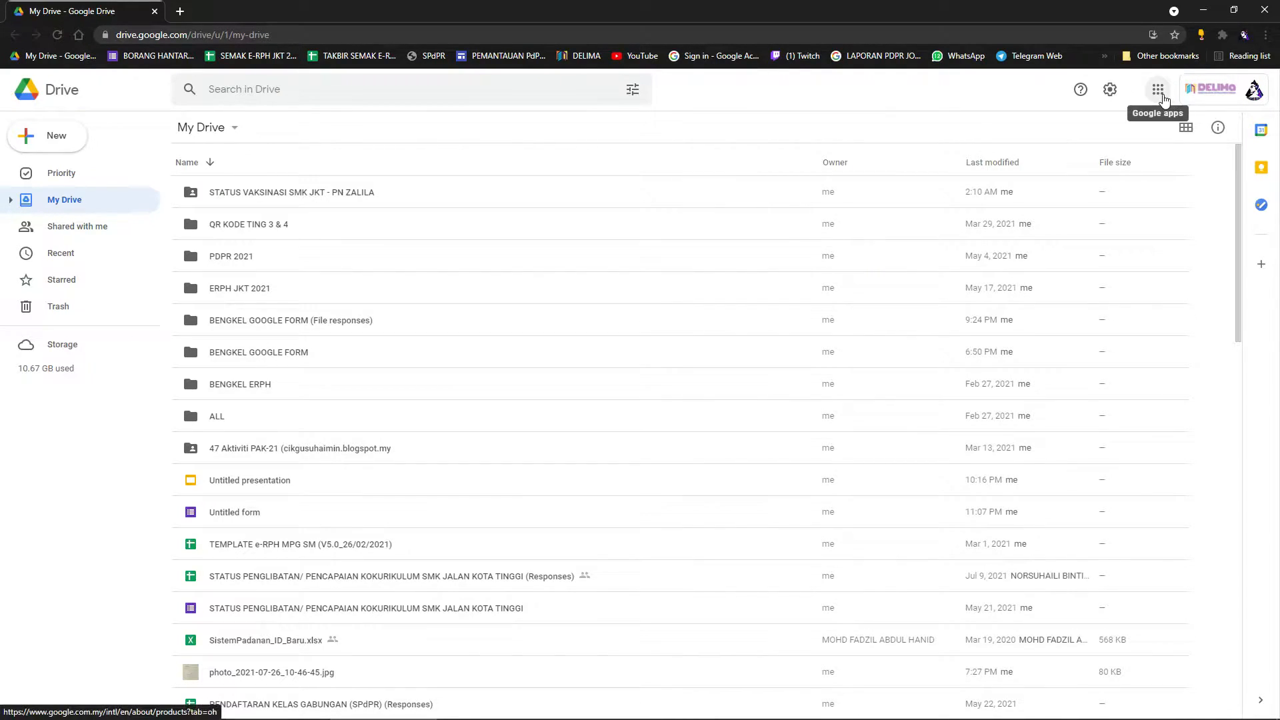
# Launch Google Forms from the Google apps grid.
pyautogui.click(1162, 92)
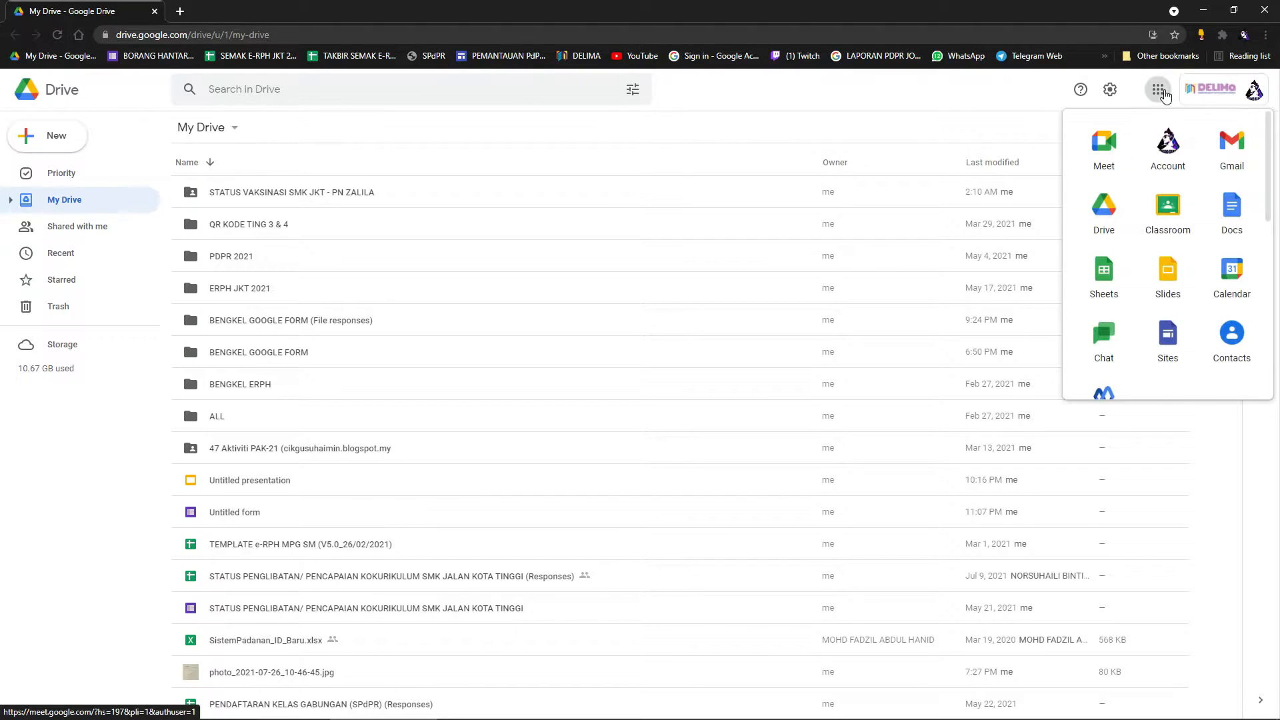
pyautogui.scroll(-5, 1220, 279)
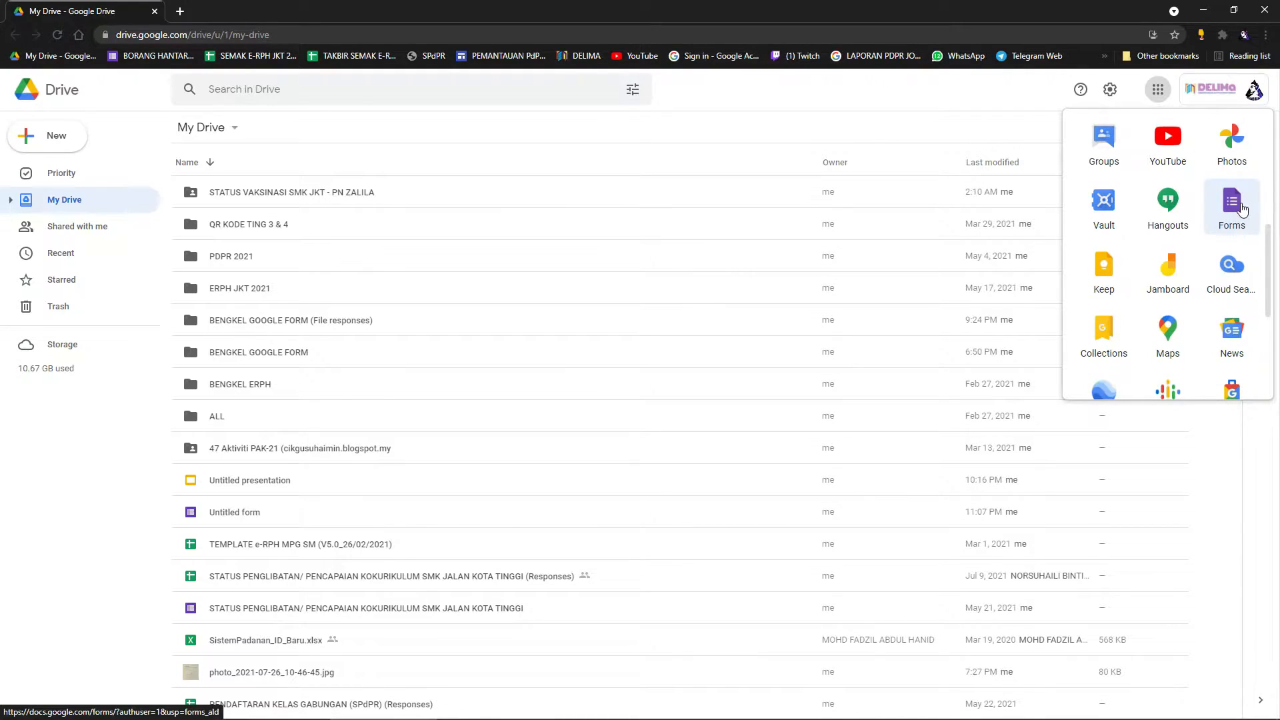
pyautogui.click(1235, 212)
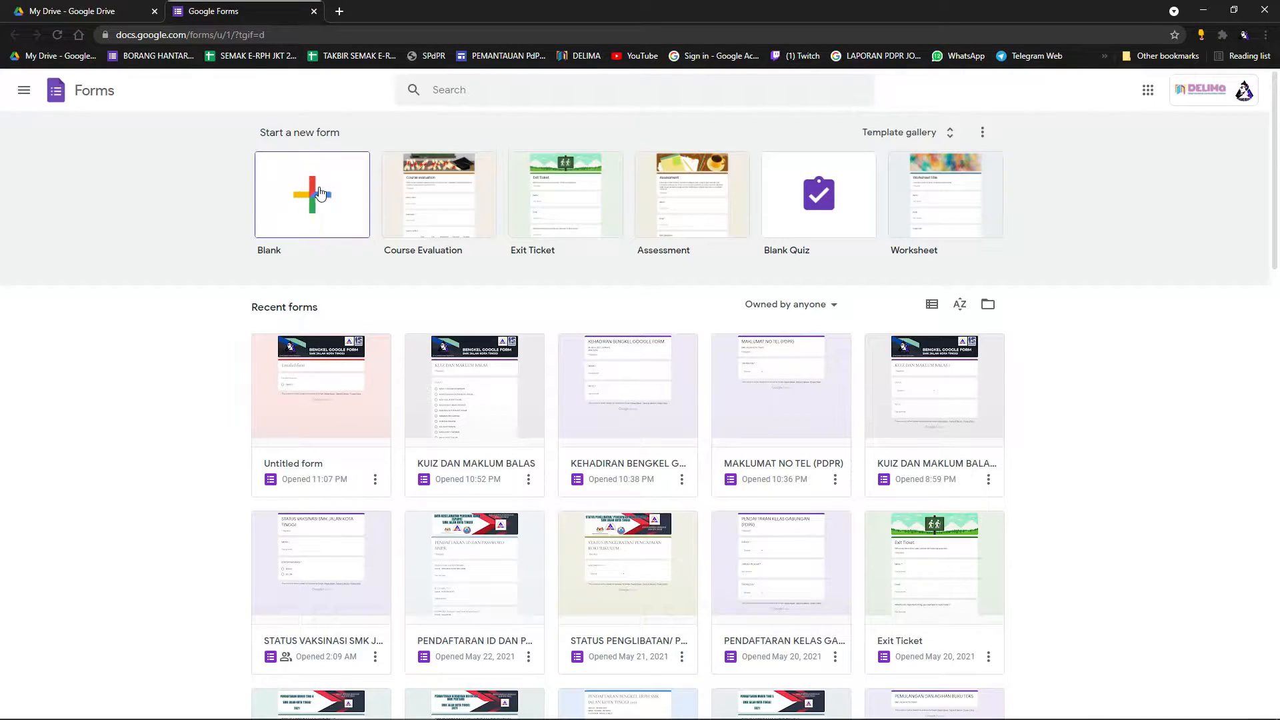
# Open the Course Evaluation template, scroll through it, and close its tab.
pyautogui.click(452, 206)
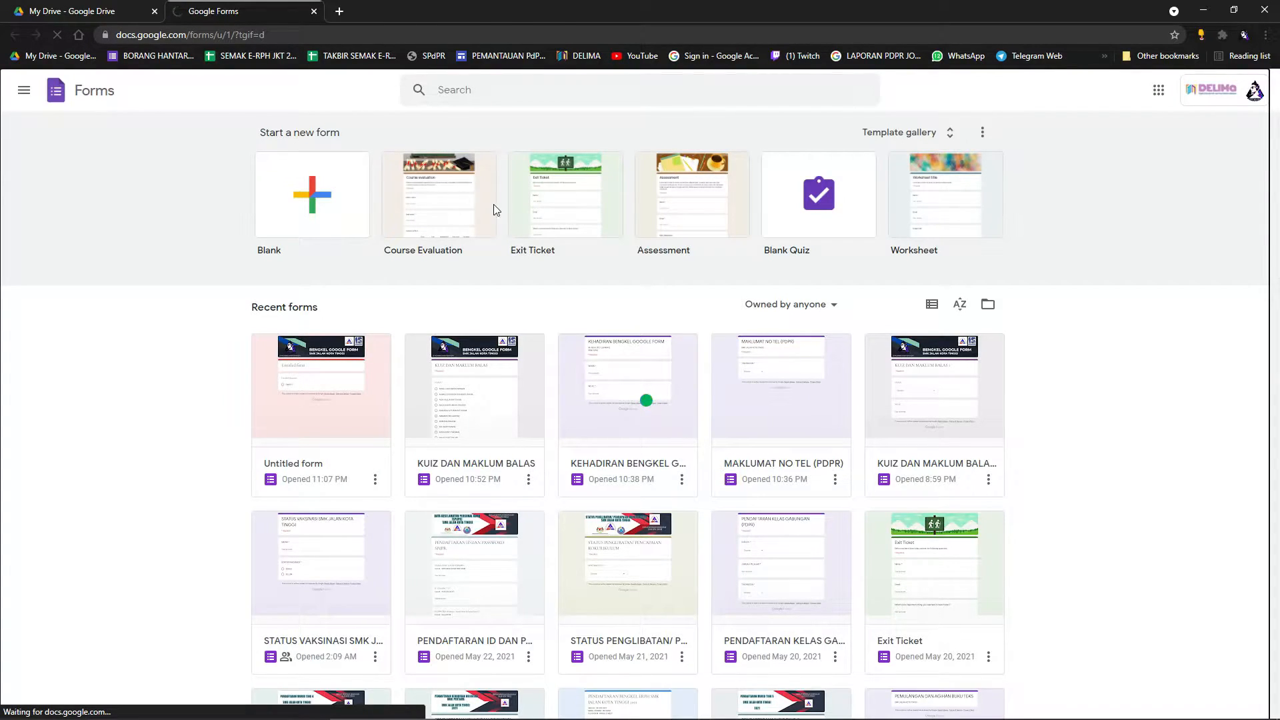
pyautogui.scroll(-6, 628, 433)
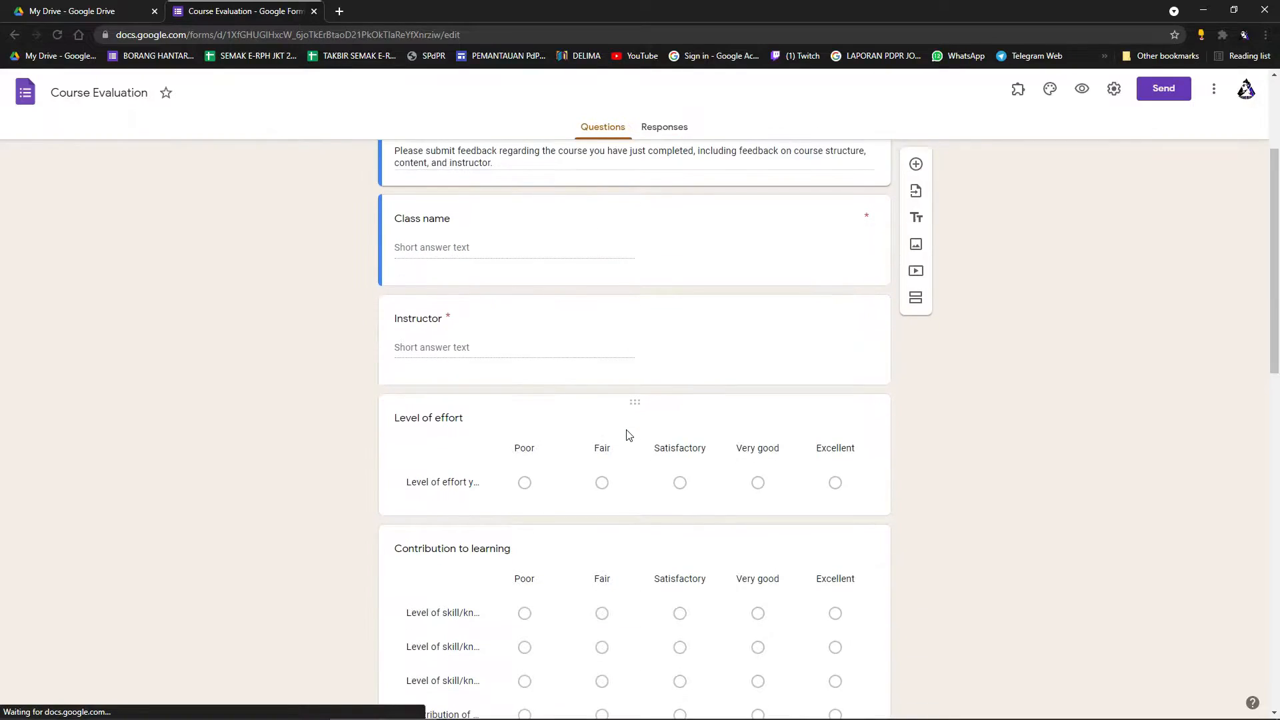
pyautogui.scroll(3, 631, 433)
pyautogui.scroll(3, 630, 432)
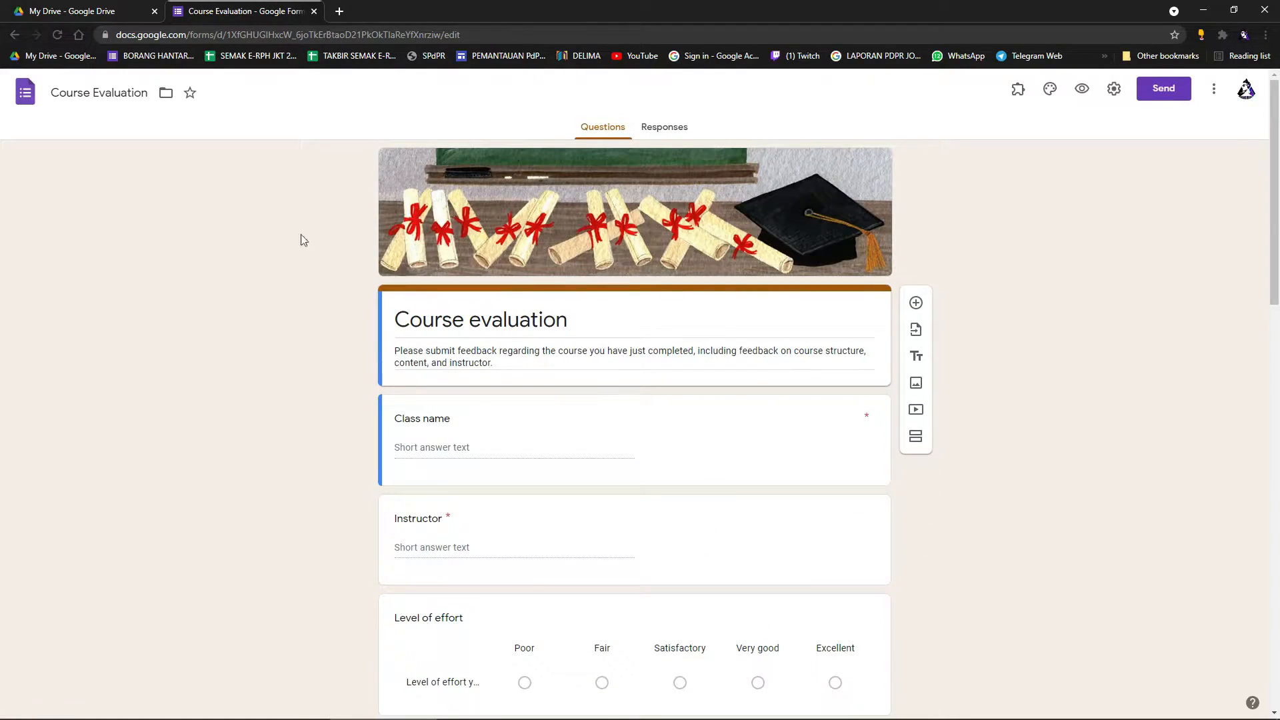
pyautogui.click(314, 11)
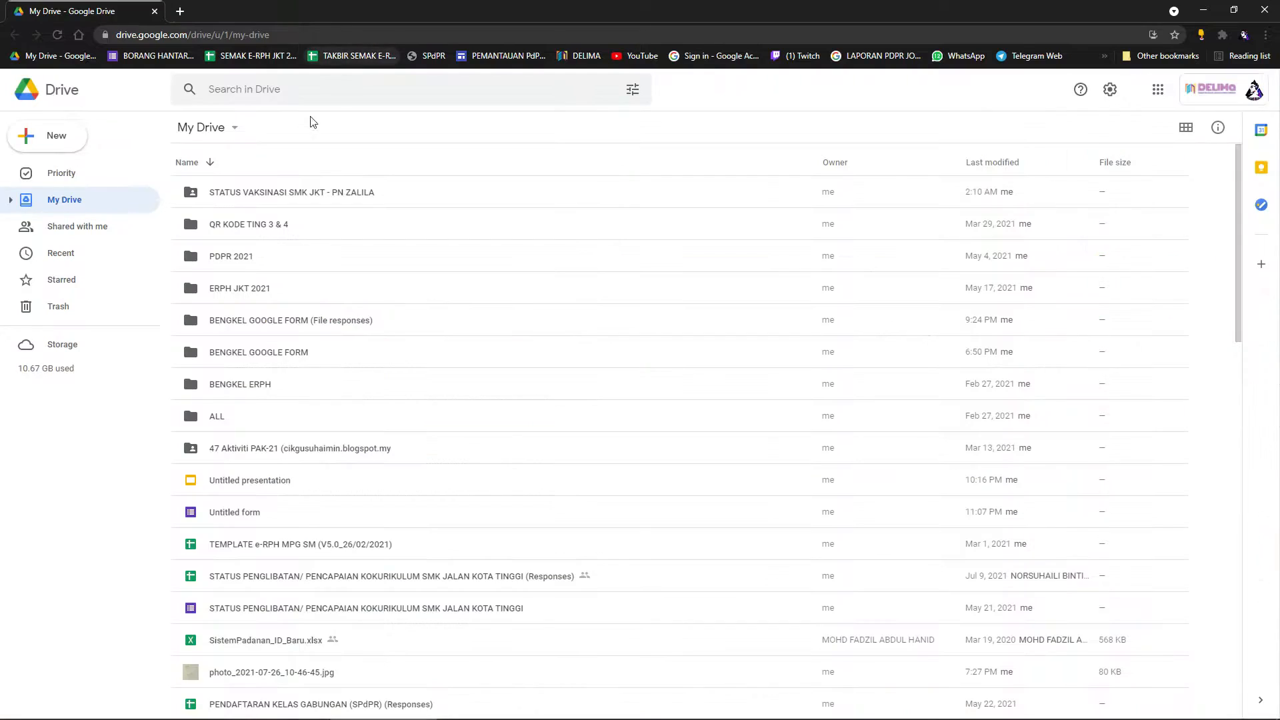
# Launch Google Forms again from the Google apps grid in a new tab.
pyautogui.click(1159, 89)
pyautogui.scroll(-4, 1193, 314)
pyautogui.scroll(-1, 1206, 307)
pyautogui.click(1232, 278)
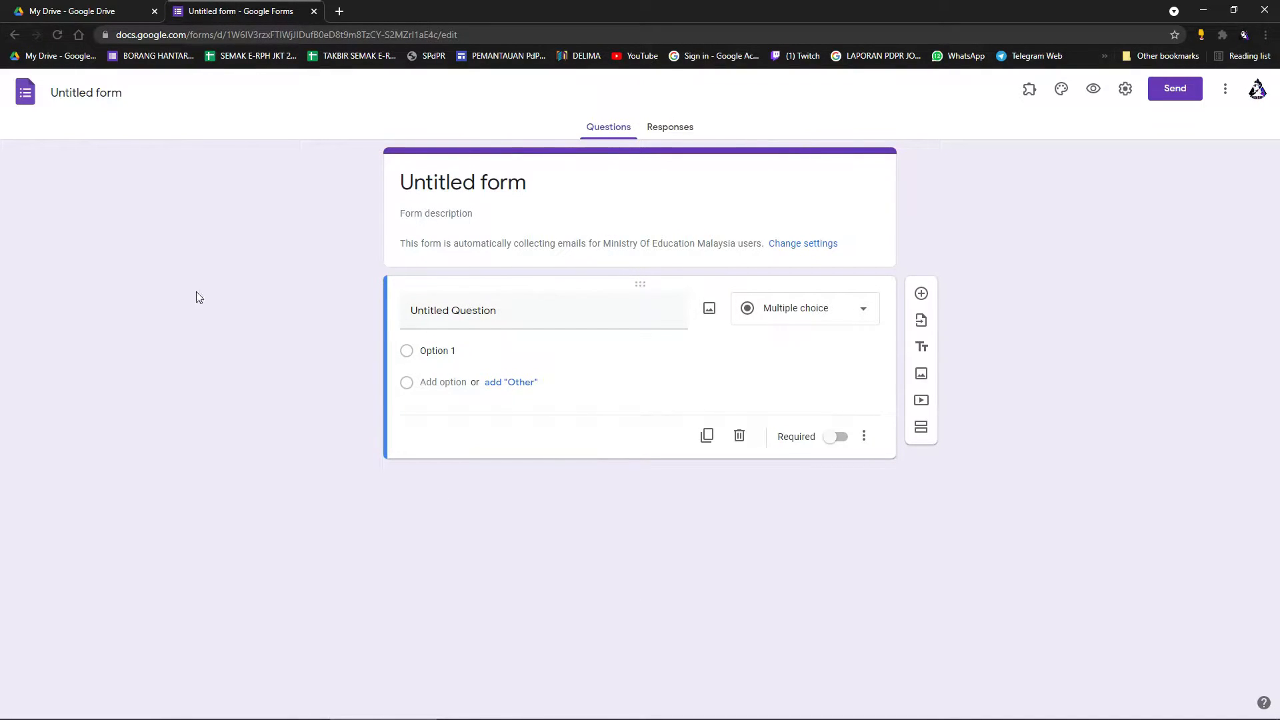
# Back in My Drive, create a blank form via New > Google Forms.
pyautogui.click(92, 11)
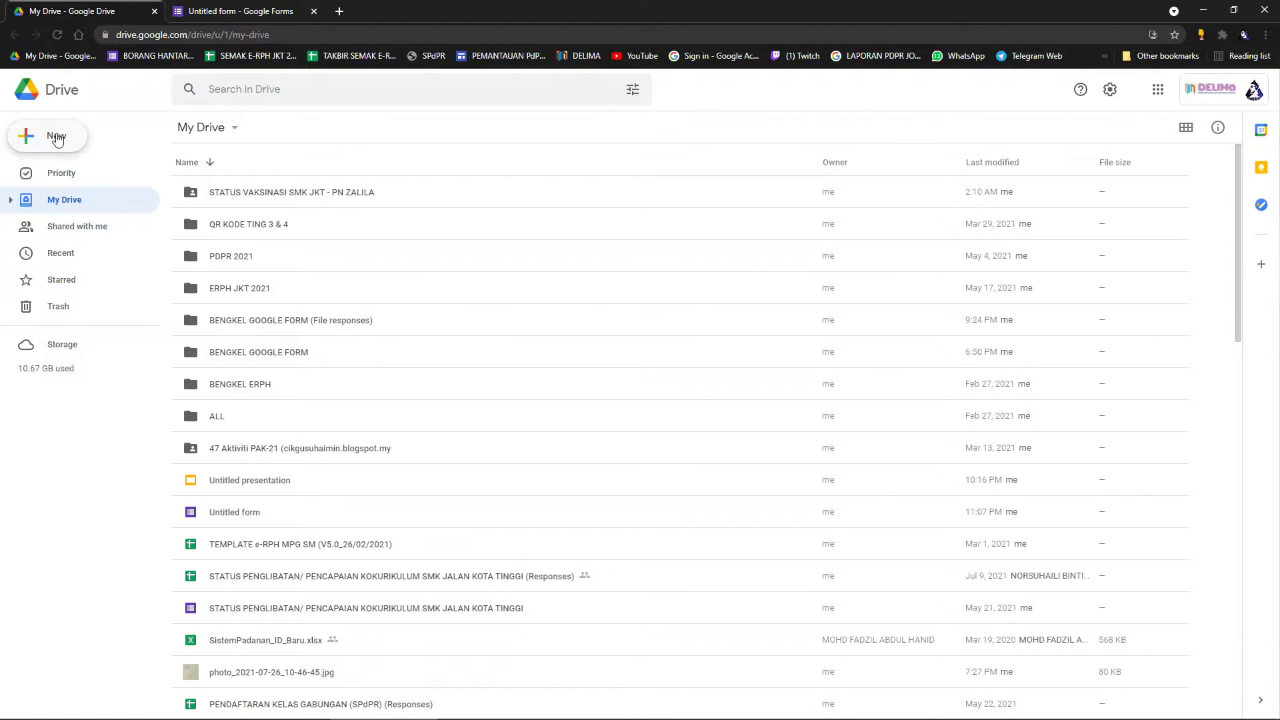
pyautogui.click(51, 143)
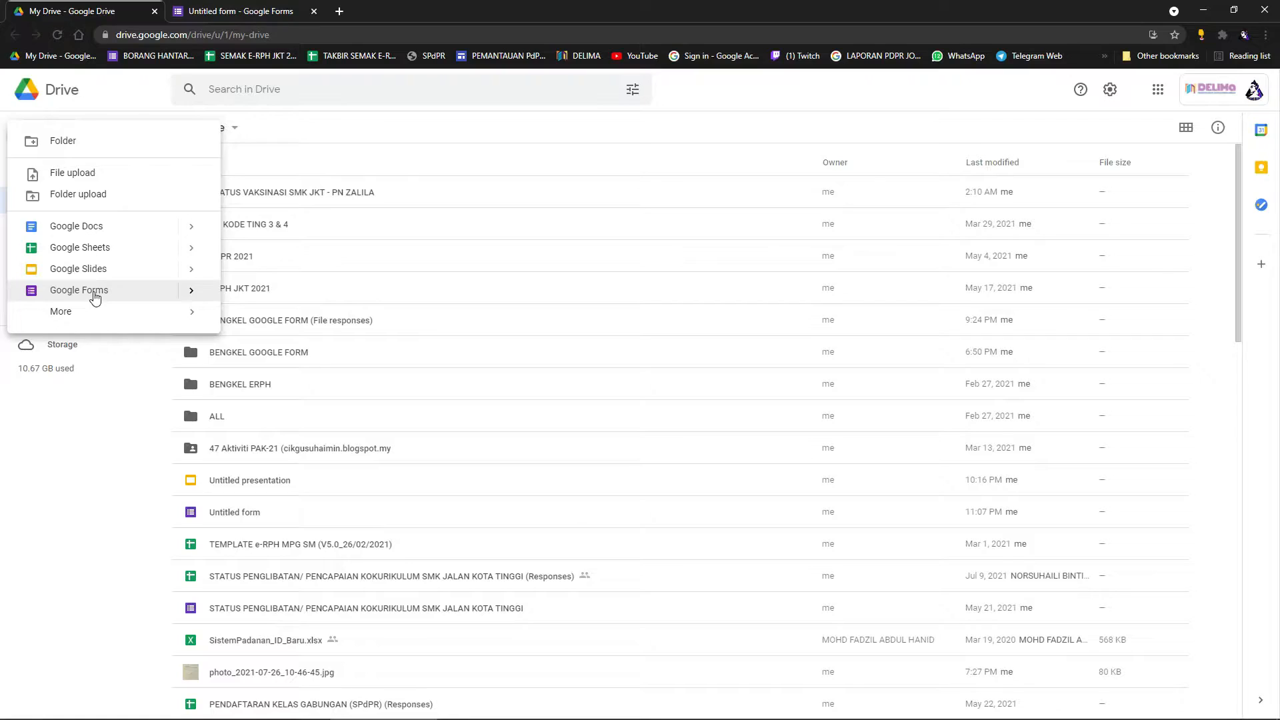
pyautogui.click(95, 298)
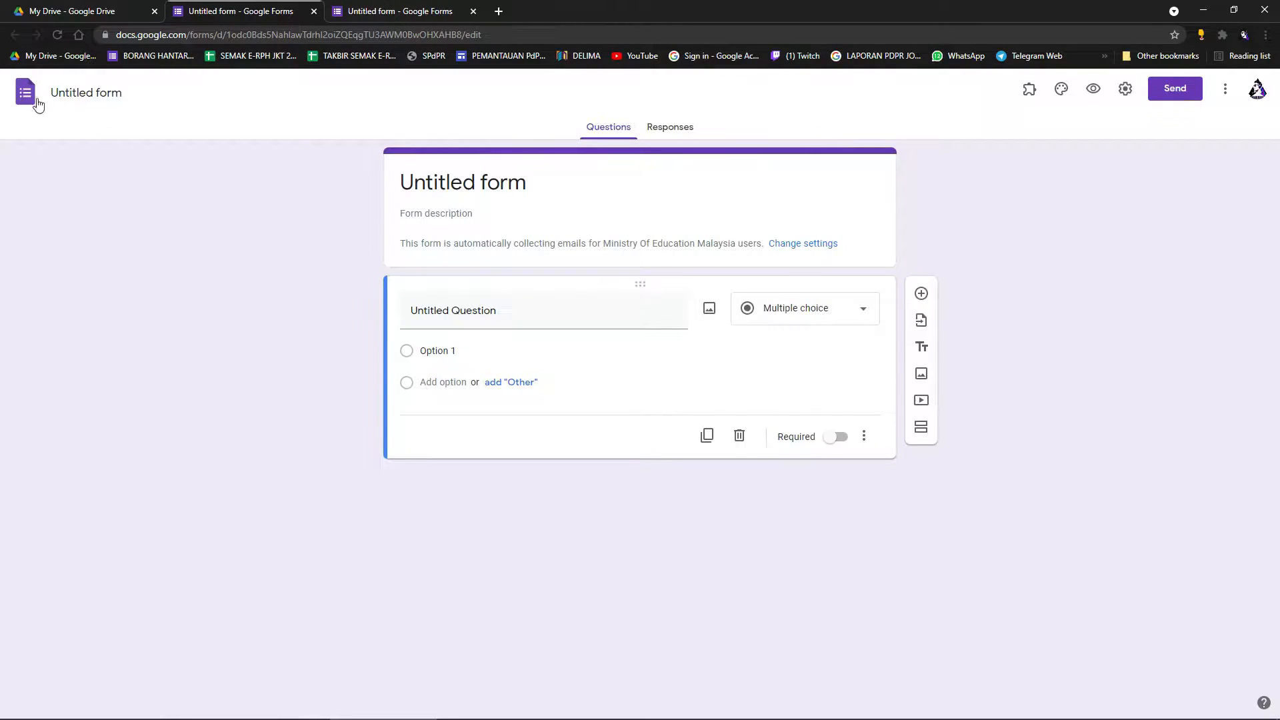
# Select the form's name and title, then look at the Questions and Responses views.
pyautogui.click(113, 90)
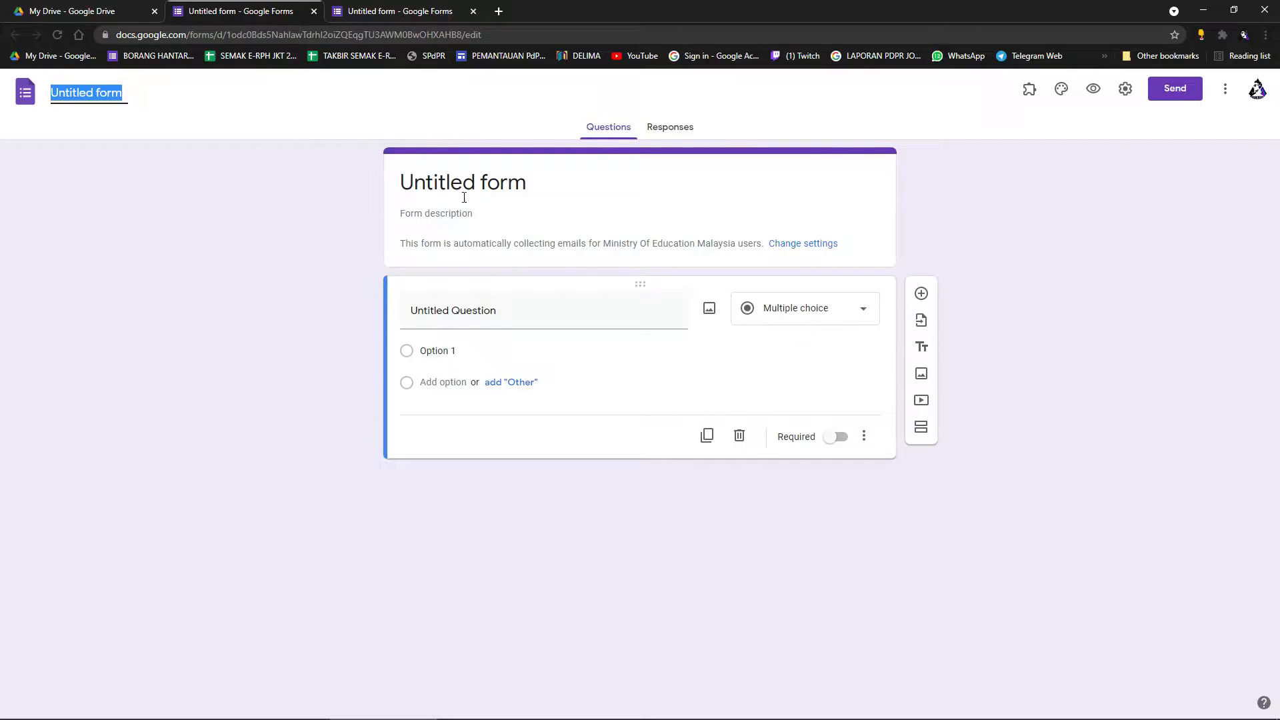
pyautogui.click(446, 186)
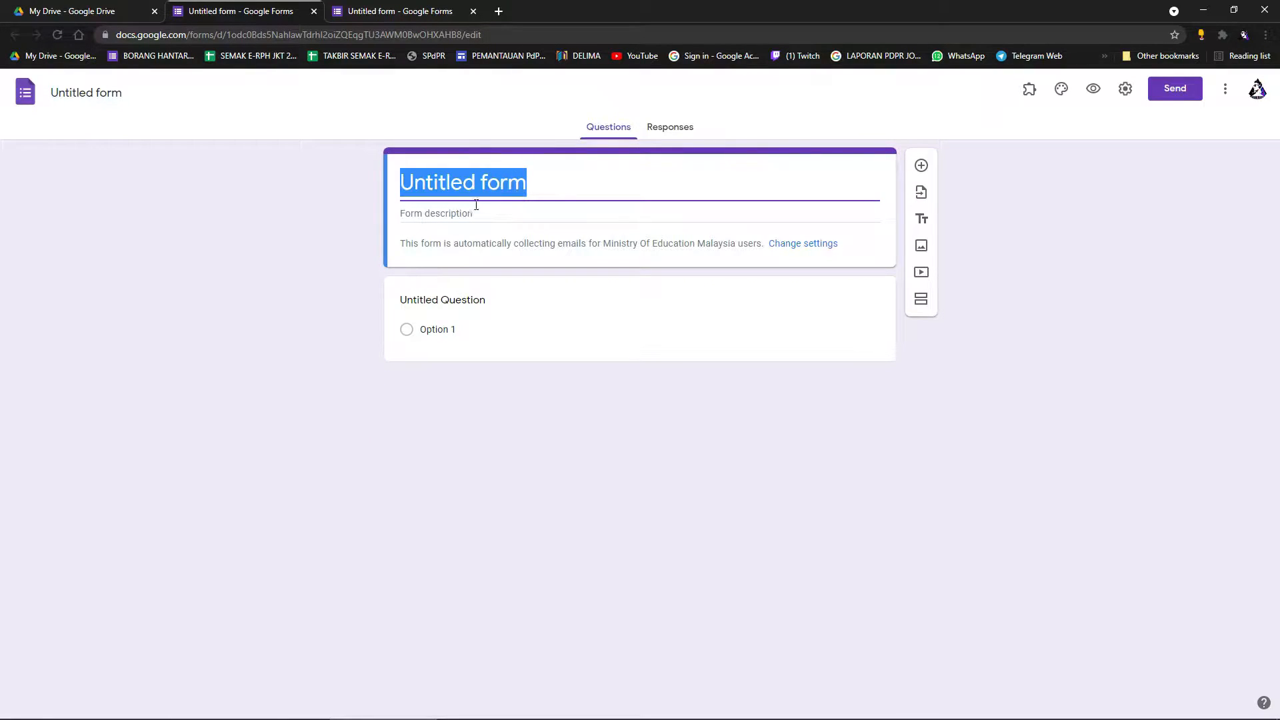
pyautogui.click(127, 100)
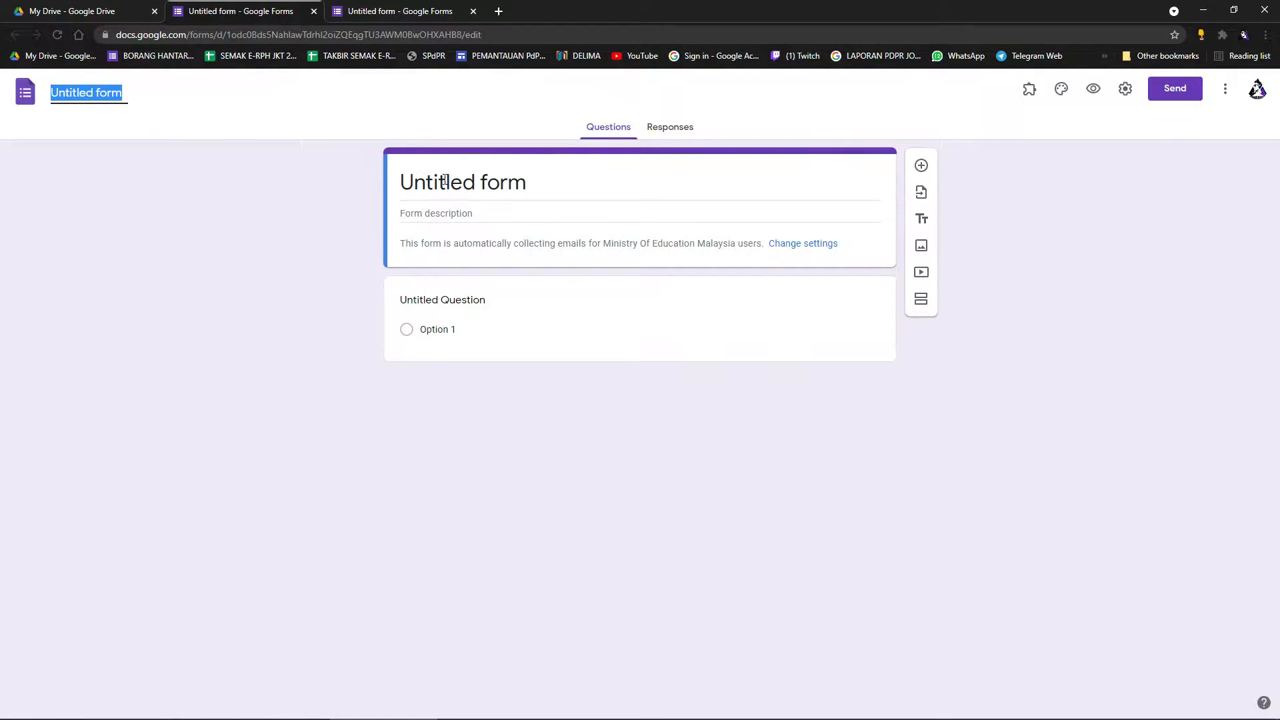
pyautogui.click(627, 130)
pyautogui.click(694, 131)
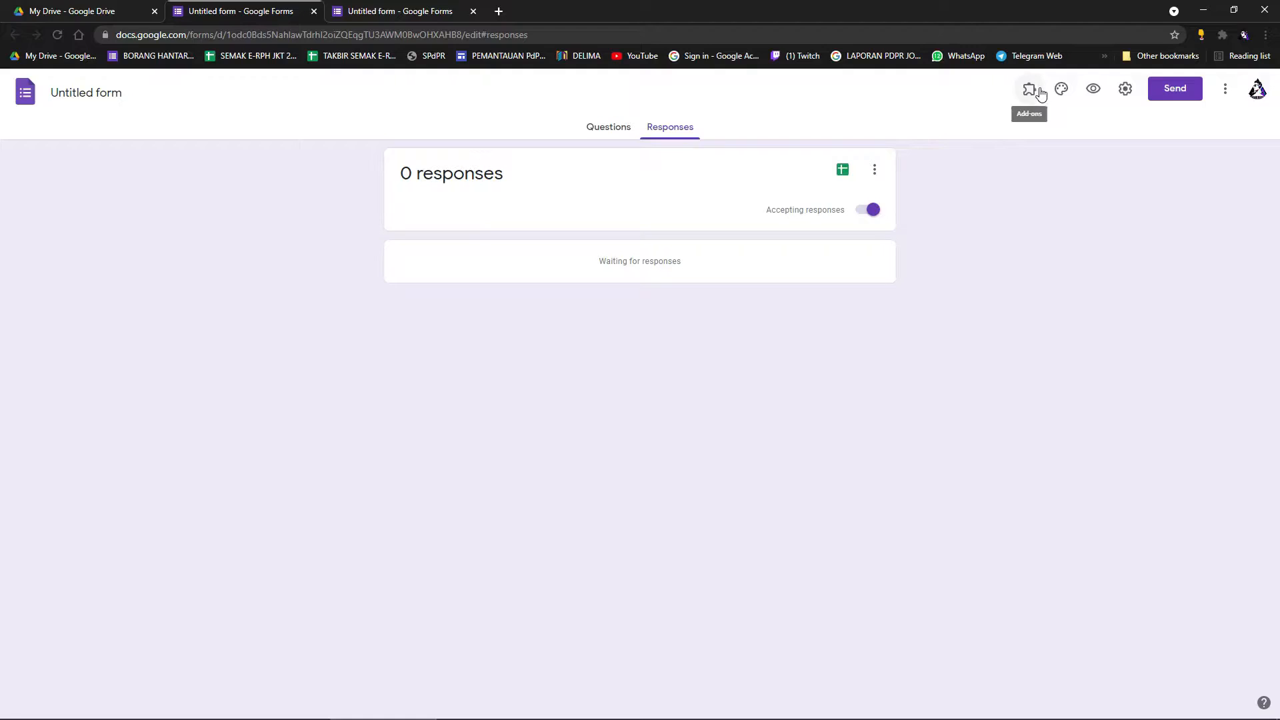
# Try several theme colours and settle on Deep Orange for the form.
pyautogui.click(1061, 90)
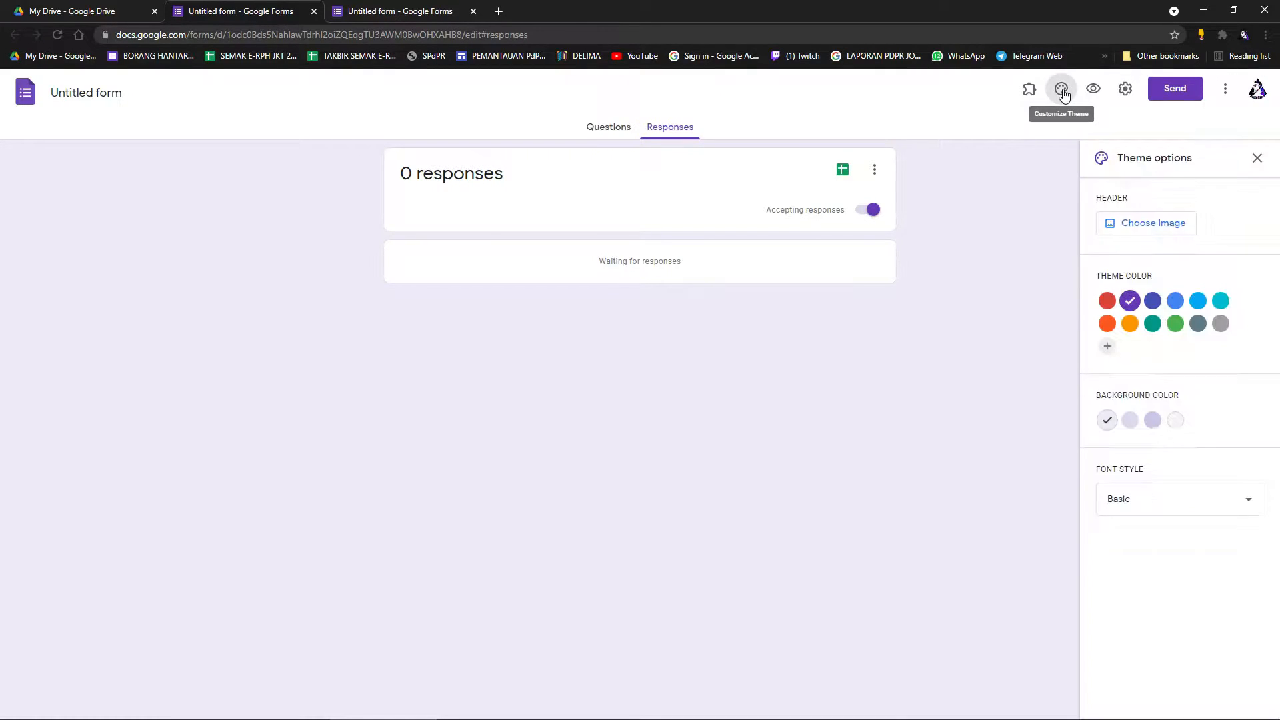
pyautogui.click(1221, 301)
pyautogui.click(1130, 324)
pyautogui.click(1198, 325)
pyautogui.click(1176, 323)
pyautogui.click(1107, 324)
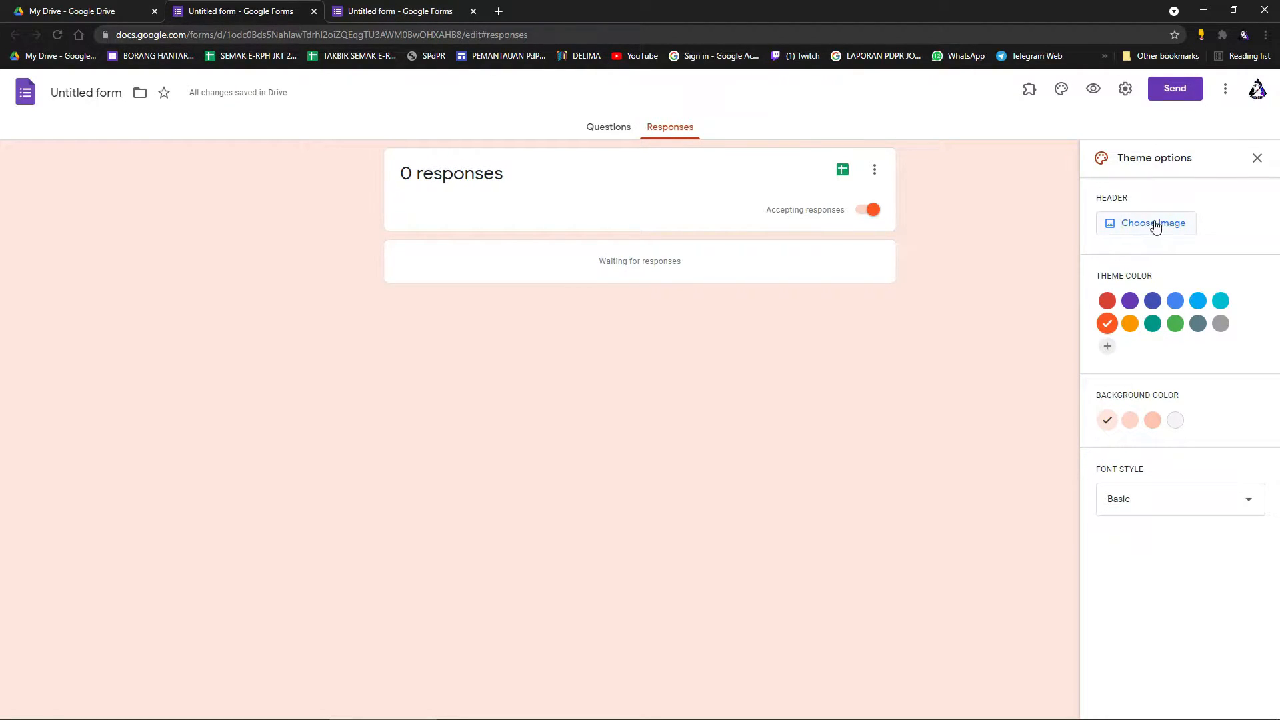
# Preview the form as respondents see it, then close the preview.
pyautogui.click(1094, 89)
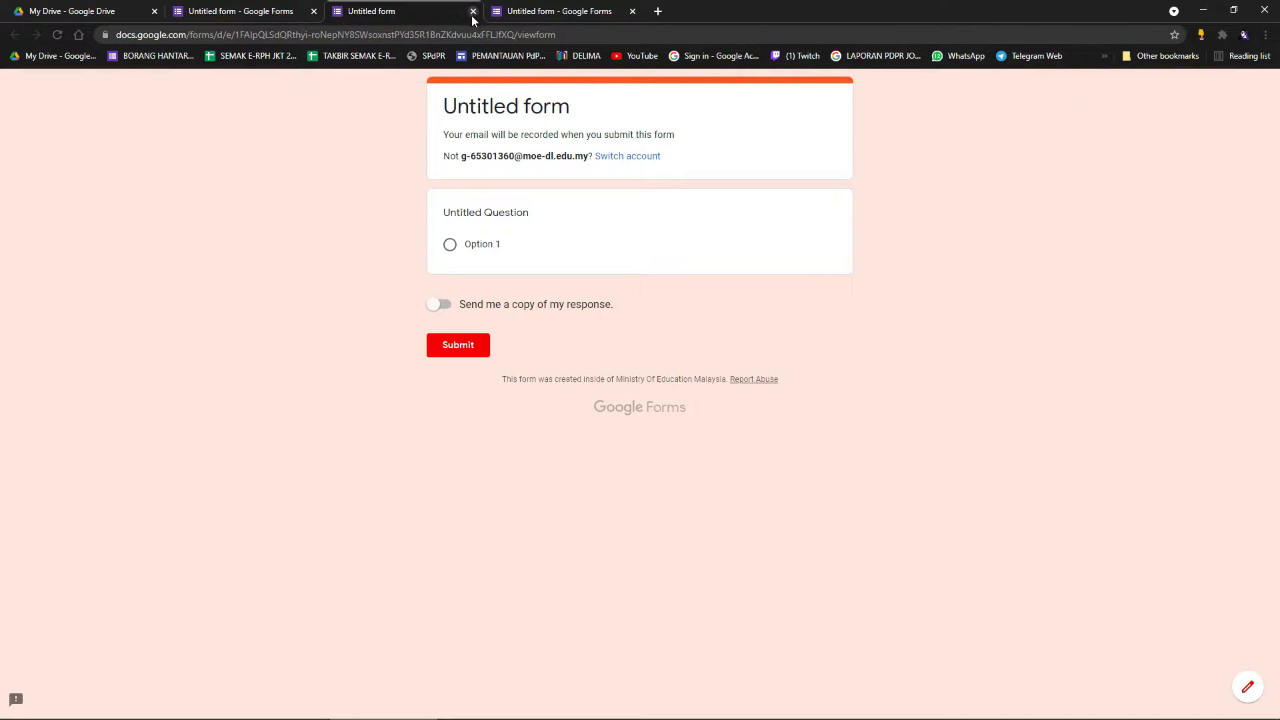
pyautogui.click(473, 12)
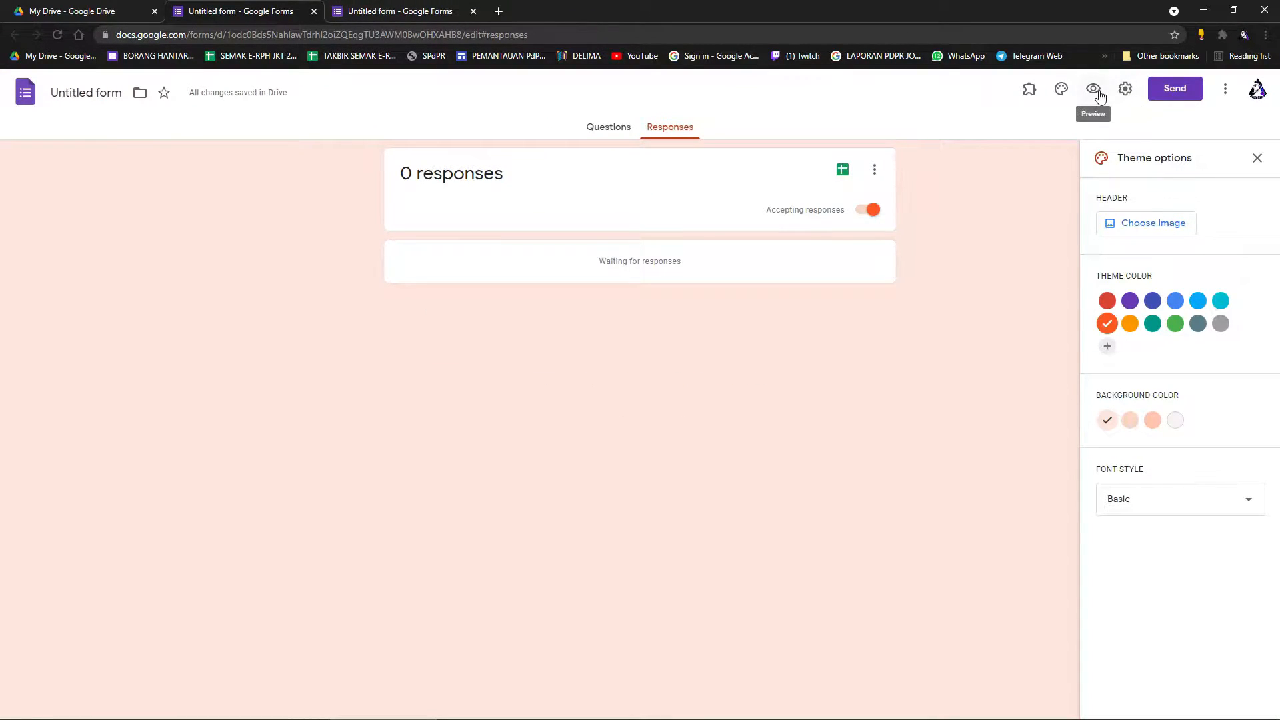
pyautogui.click(1126, 89)
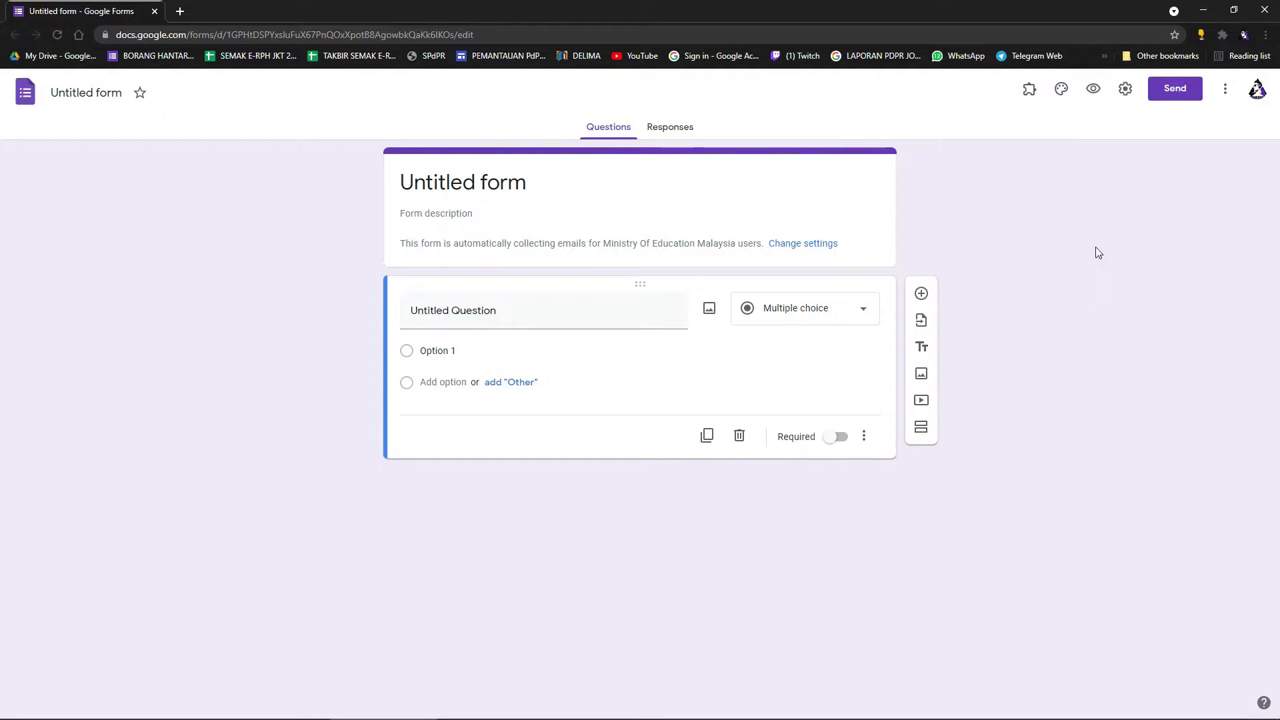
# Uncheck Collect emails in the form's General settings.
pyautogui.click(1128, 95)
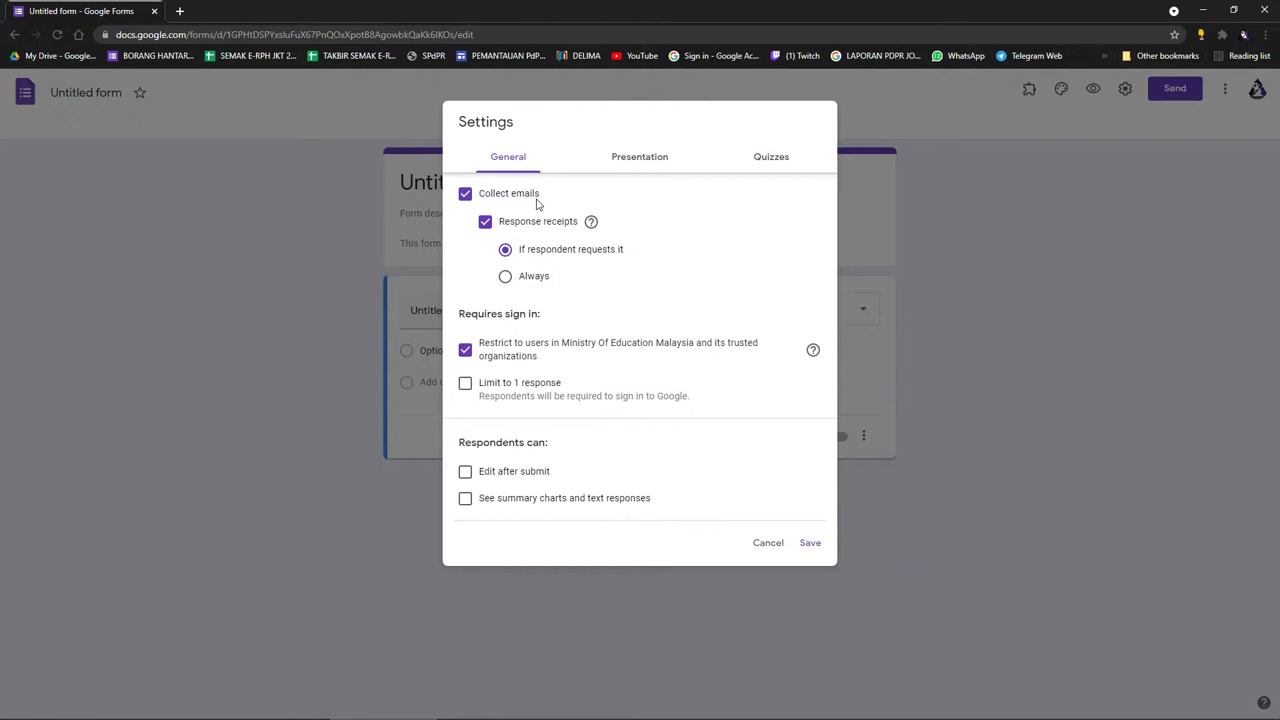
pyautogui.click(473, 200)
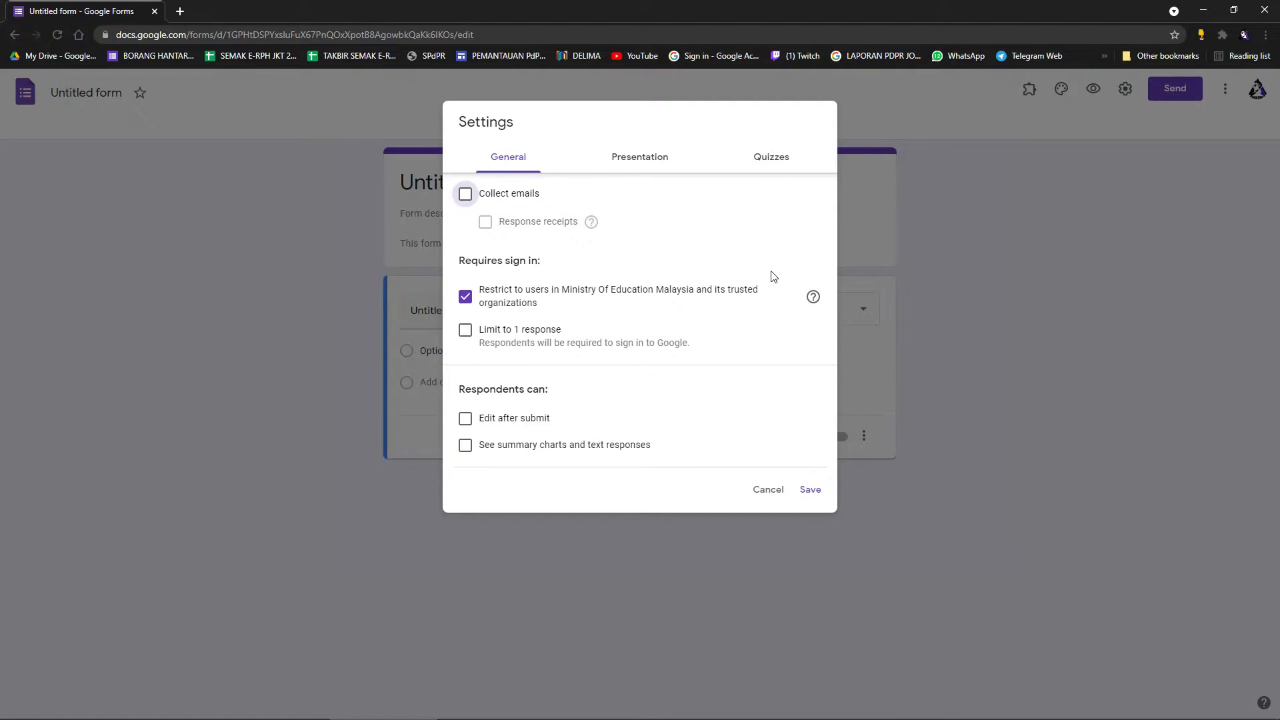
# Turn off the Ministry Of Education Malaysia restriction and turn on Limit to 1 response.
pyautogui.click(467, 298)
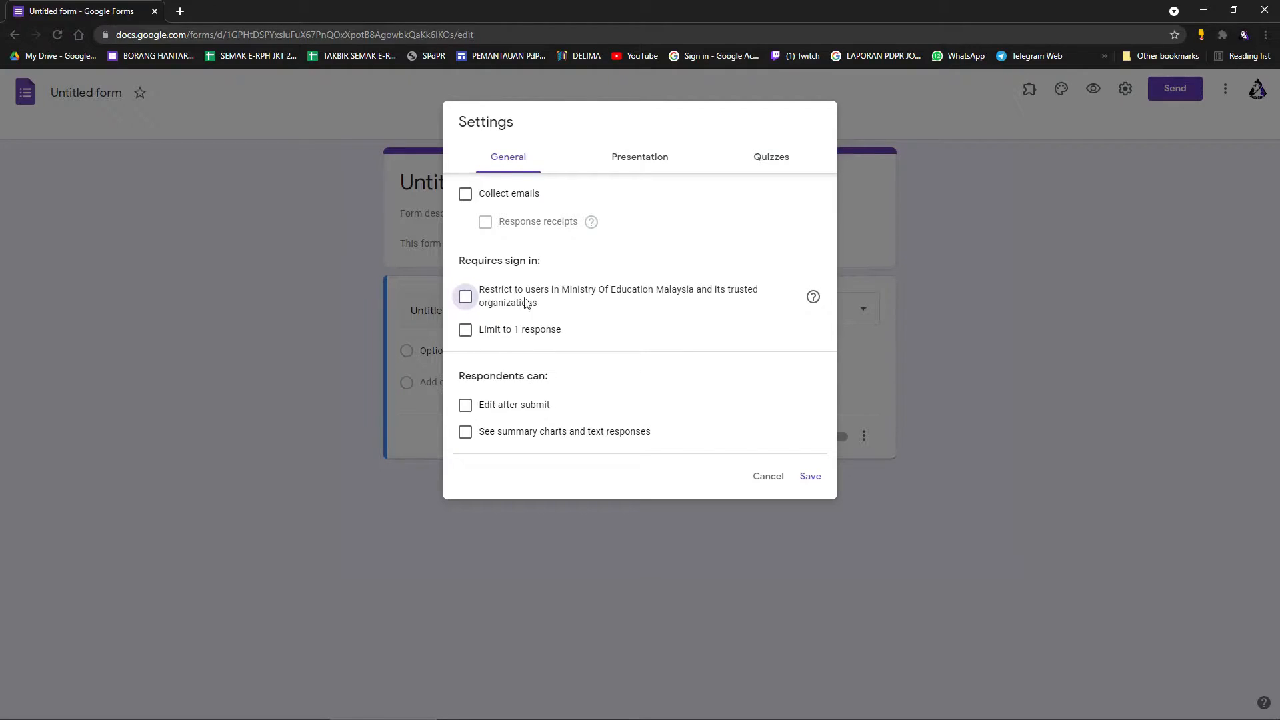
pyautogui.click(465, 330)
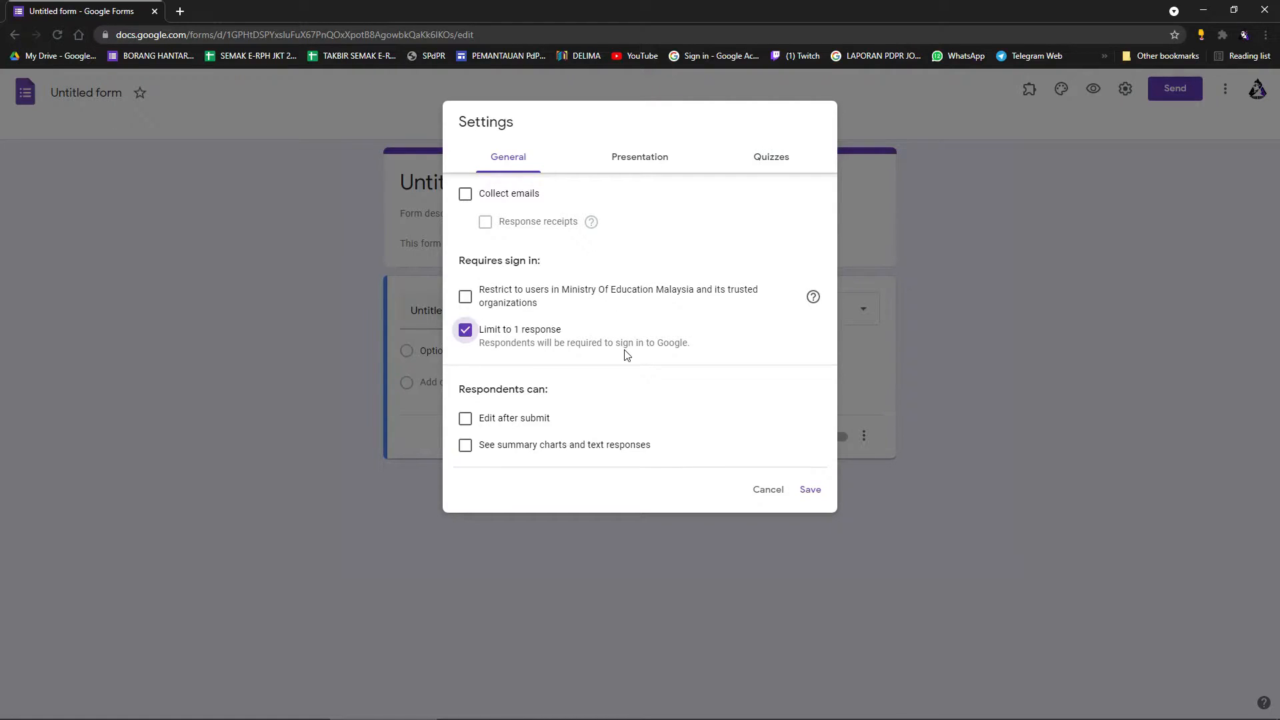
# Keep Limit to 1 response on, leave Edit after submit off, and enable See summary charts and text responses.
pyautogui.click(465, 330)
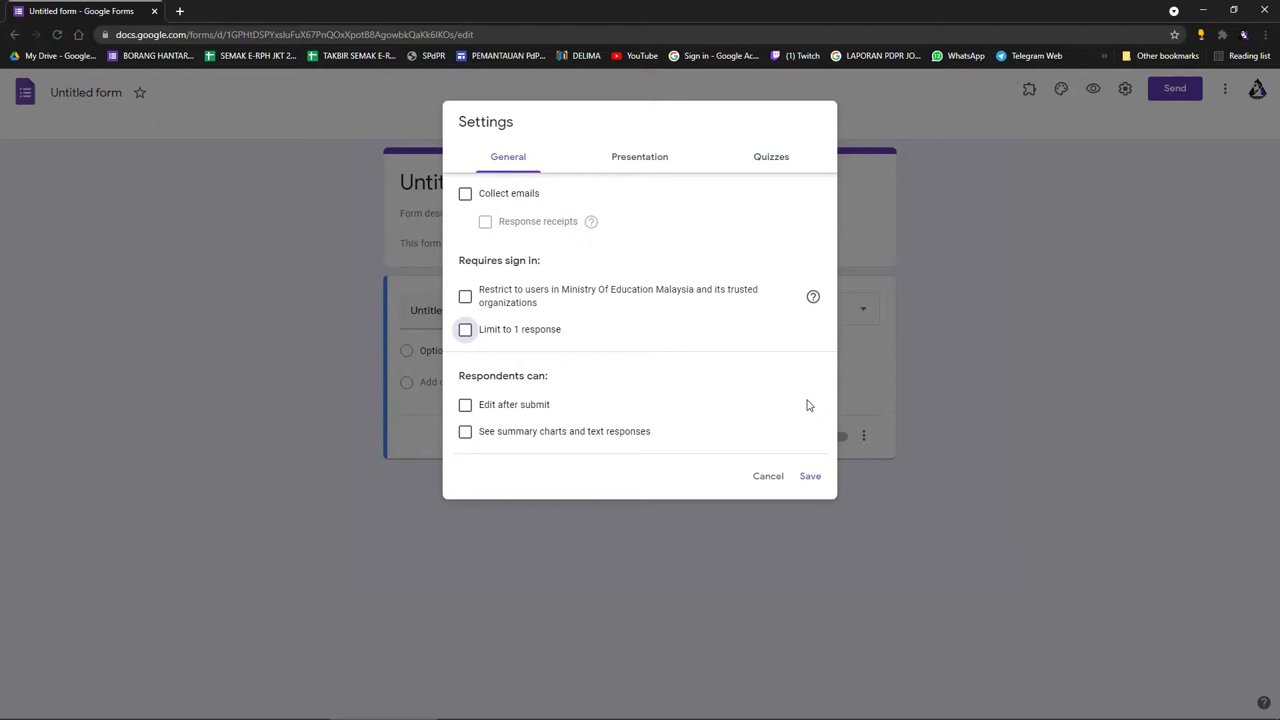
pyautogui.click(477, 331)
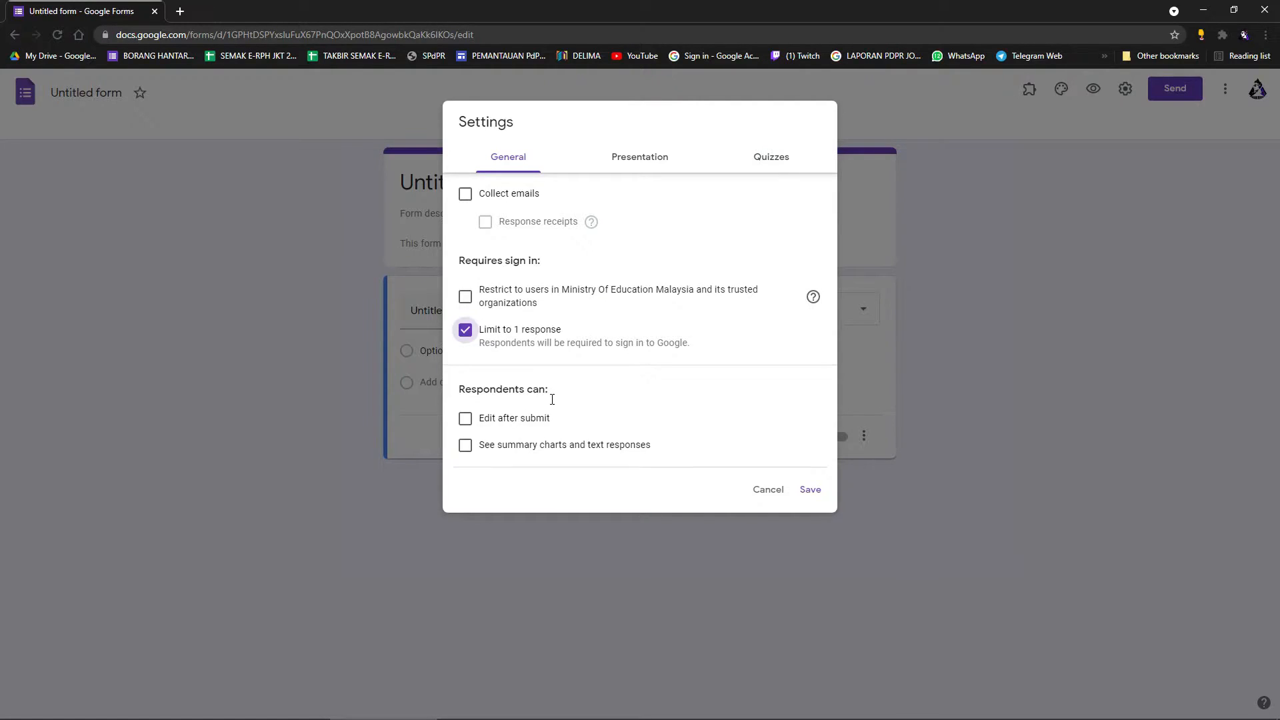
pyautogui.click(466, 420)
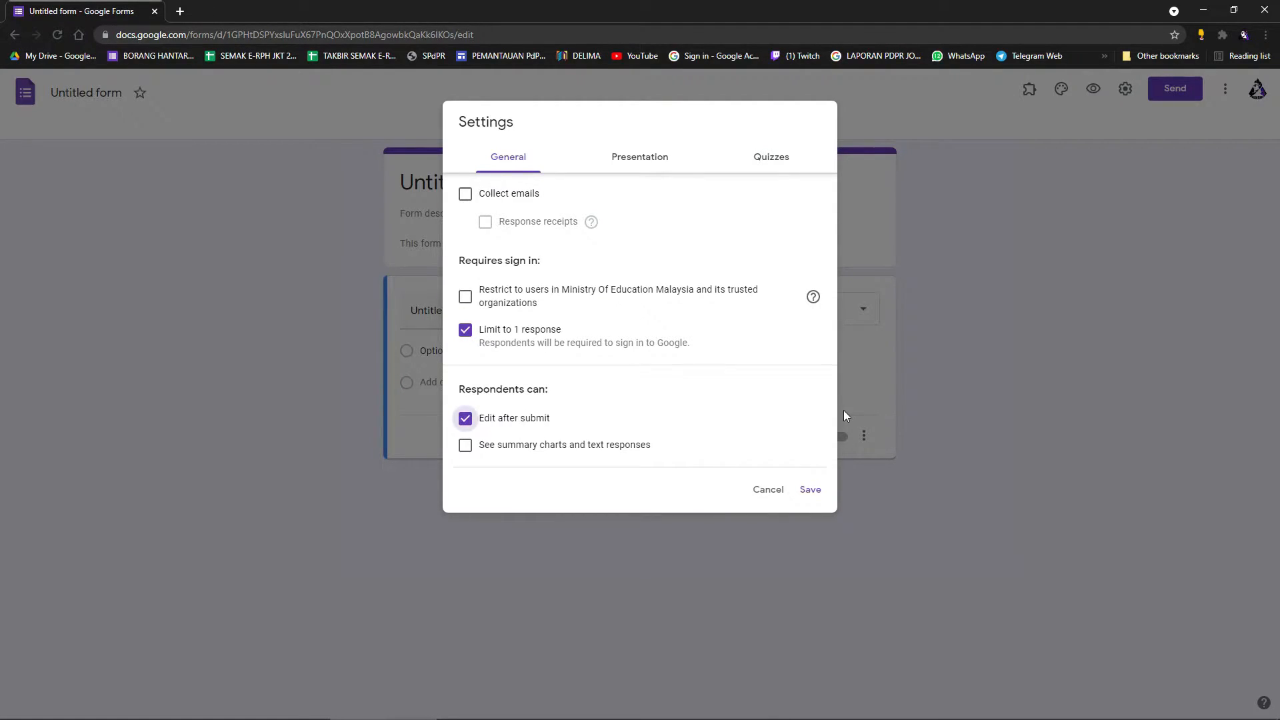
pyautogui.click(472, 421)
pyautogui.click(465, 445)
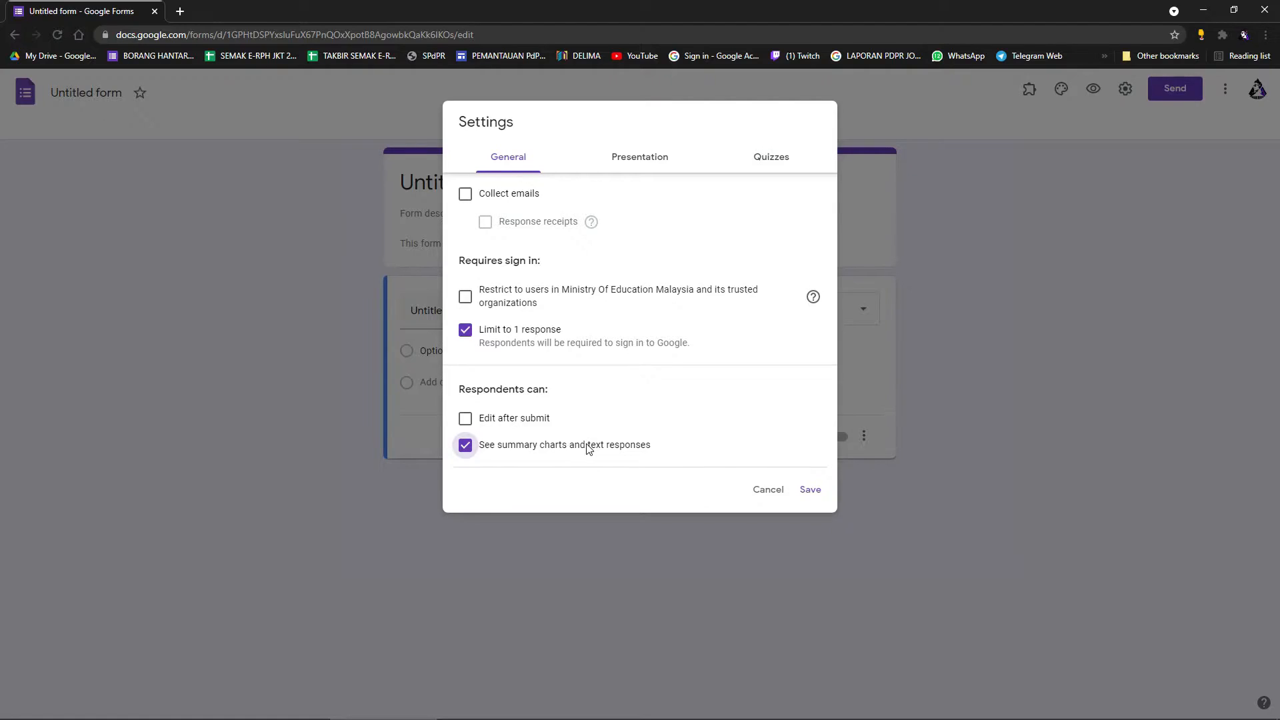
pyautogui.click(642, 168)
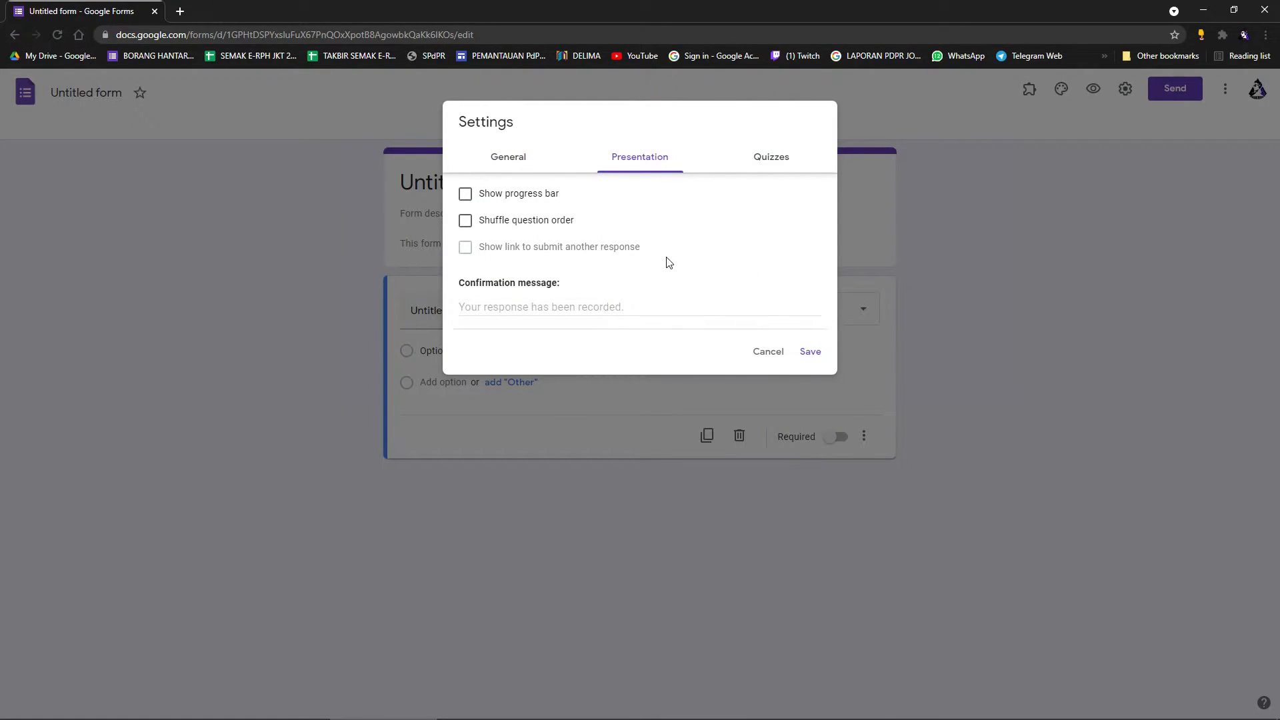
# Check Shuffle question order in the Presentation settings.
pyautogui.click(467, 222)
# Turn on 'Make this a quiz' in the Quizzes settings and save the settings.
pyautogui.click(534, 225)
pyautogui.click(467, 221)
pyautogui.click(779, 160)
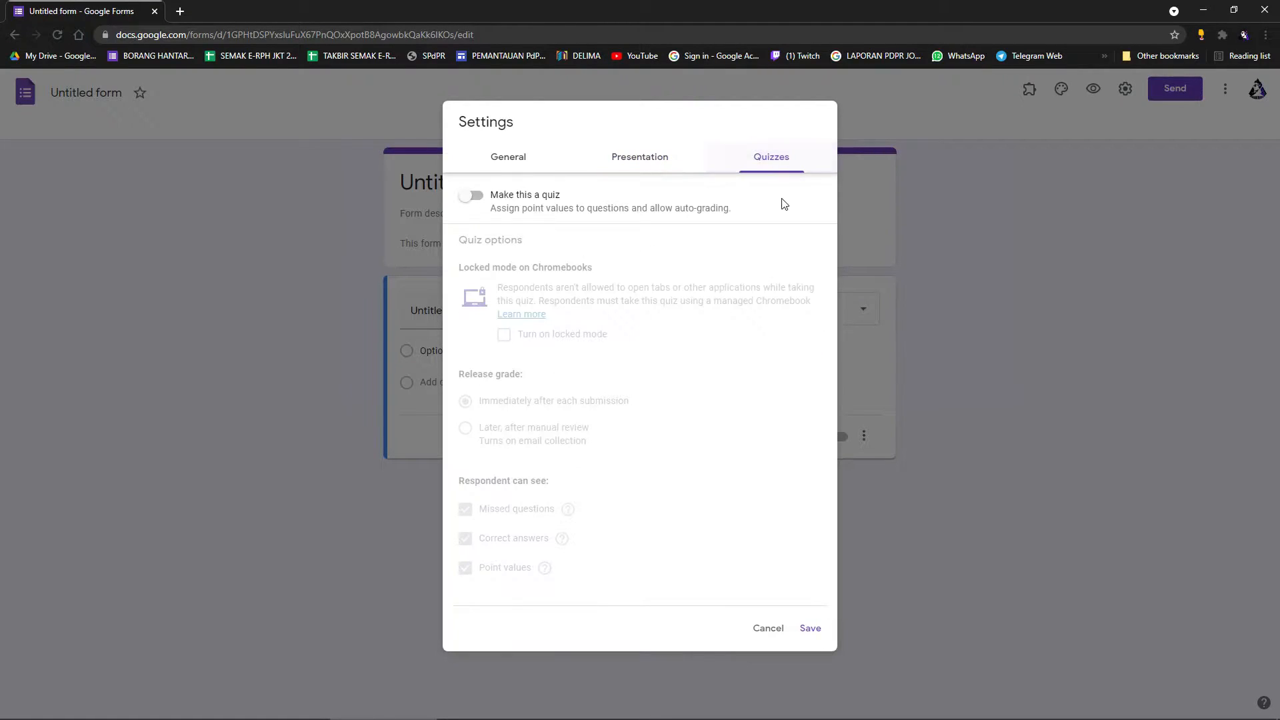
pyautogui.click(478, 198)
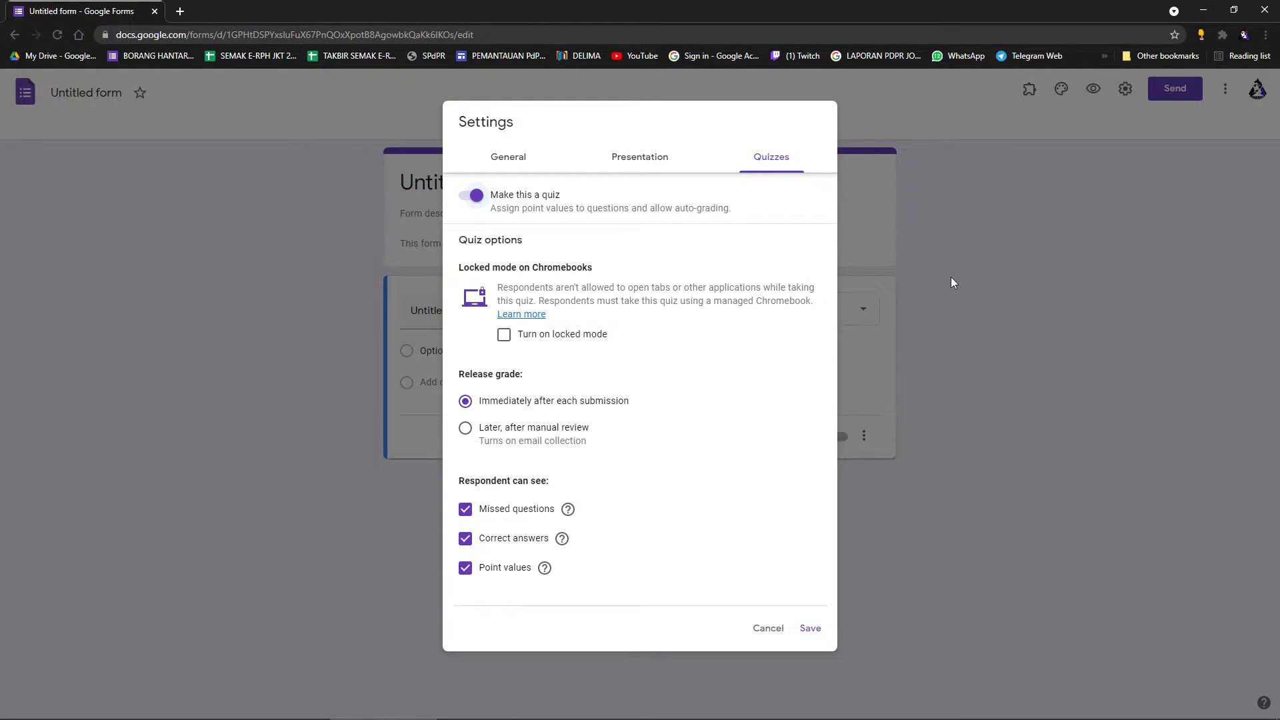
pyautogui.click(811, 629)
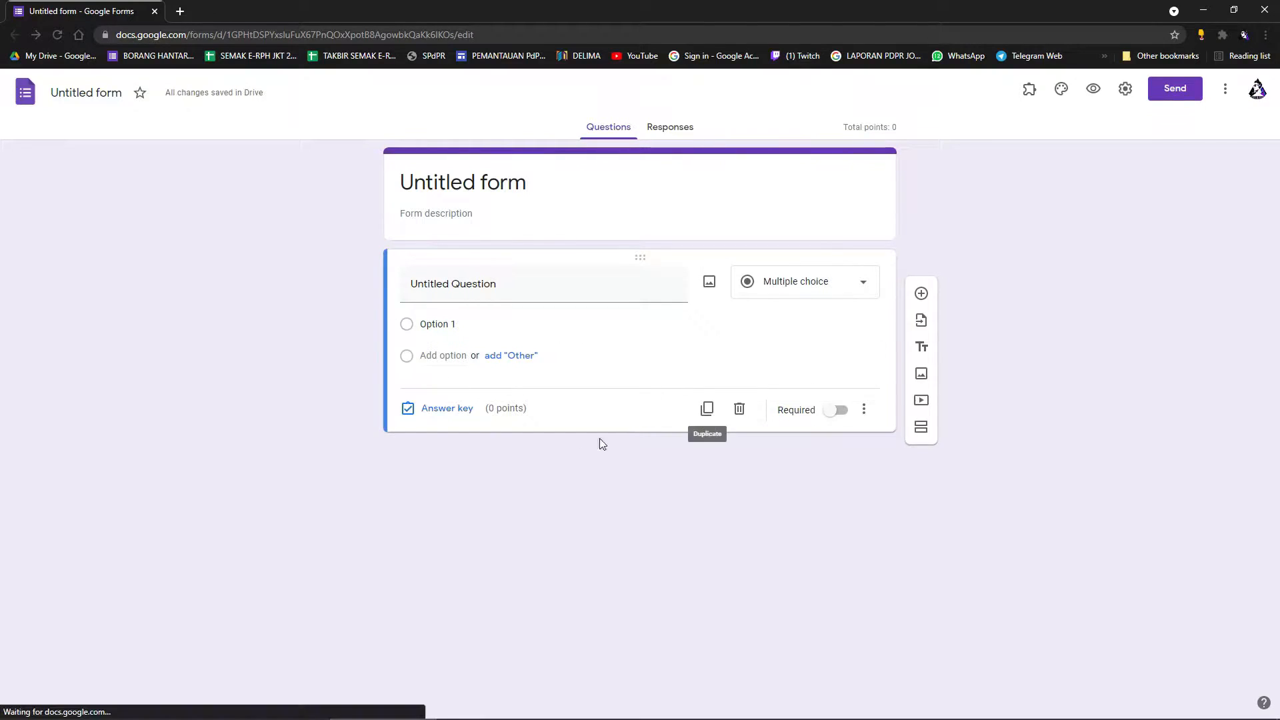
# Give the question a value of 1 point in its answer key.
pyautogui.click(447, 408)
pyautogui.click(844, 320)
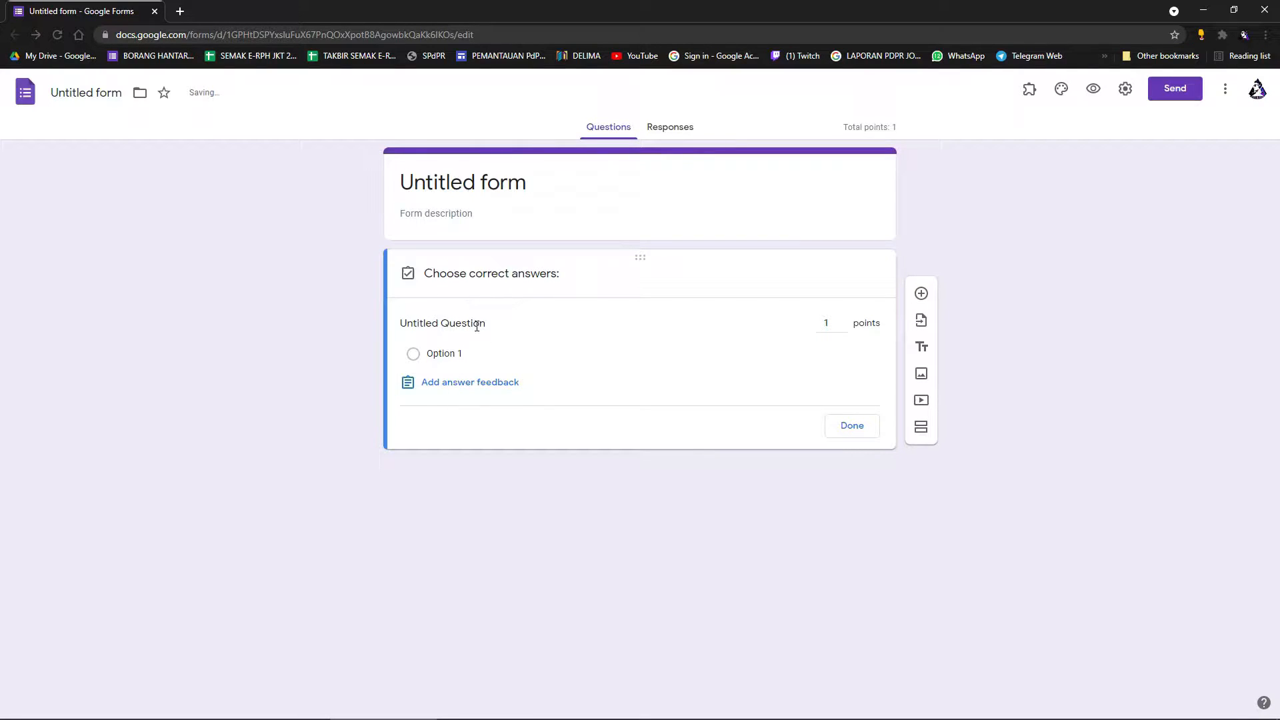
pyautogui.click(852, 426)
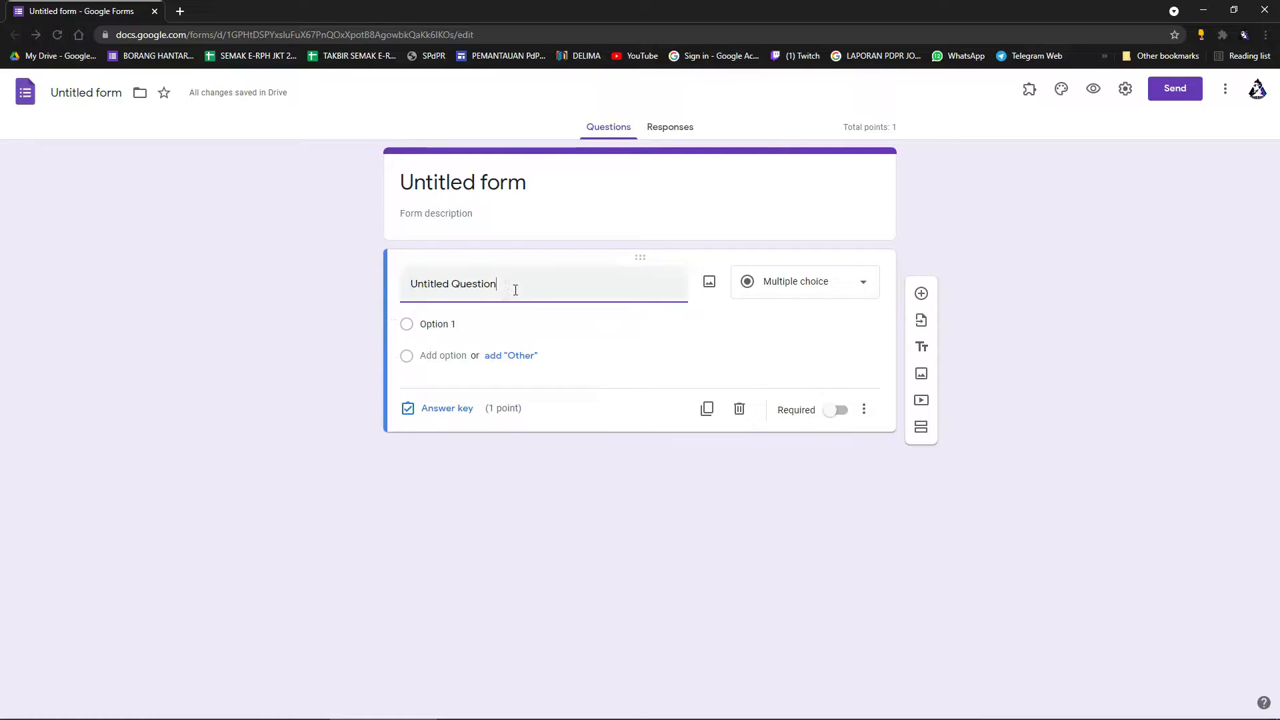
# Title the question 'SIAPAKAH PERDANA MENTARI KE 4' with options TUN DR MAHATHIR MOHAMAD and TUN HUSSIN ONN.
pyautogui.moveTo(512, 289); pyautogui.dragTo(412, 292)
pyautogui.write('SIAPAKAH PERDANA MENTARI KE 4')
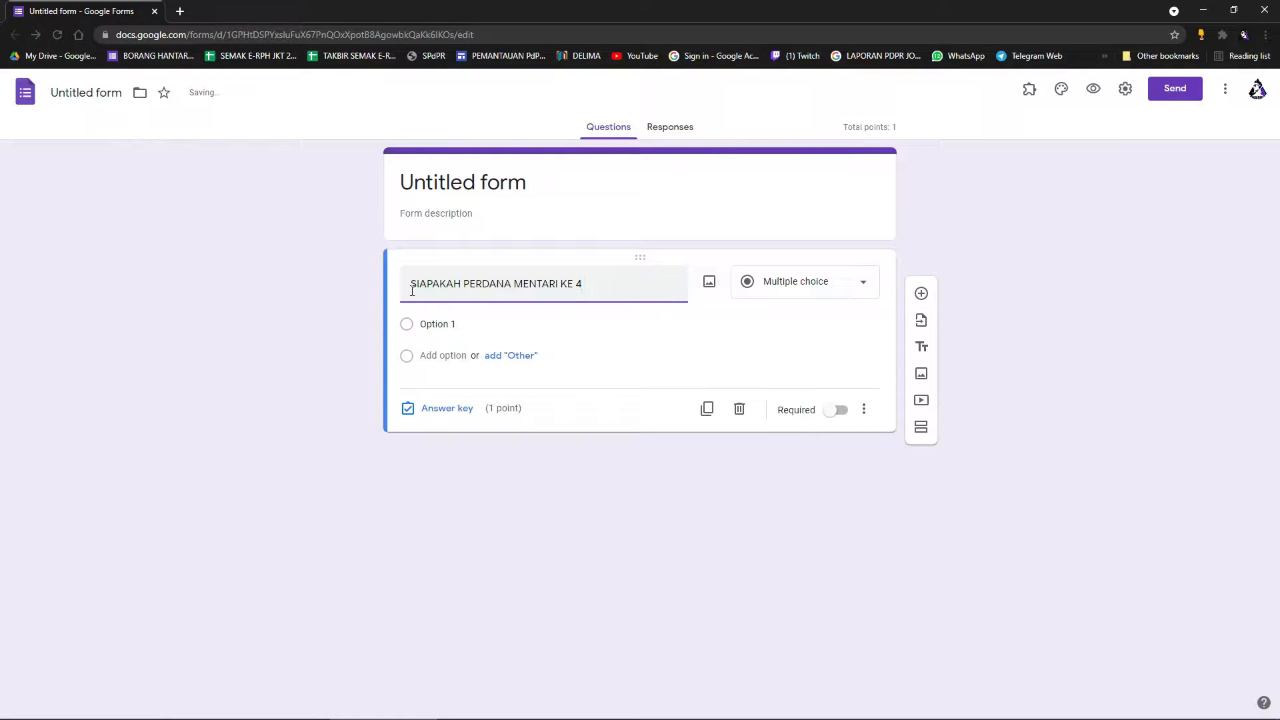
pyautogui.click(475, 324)
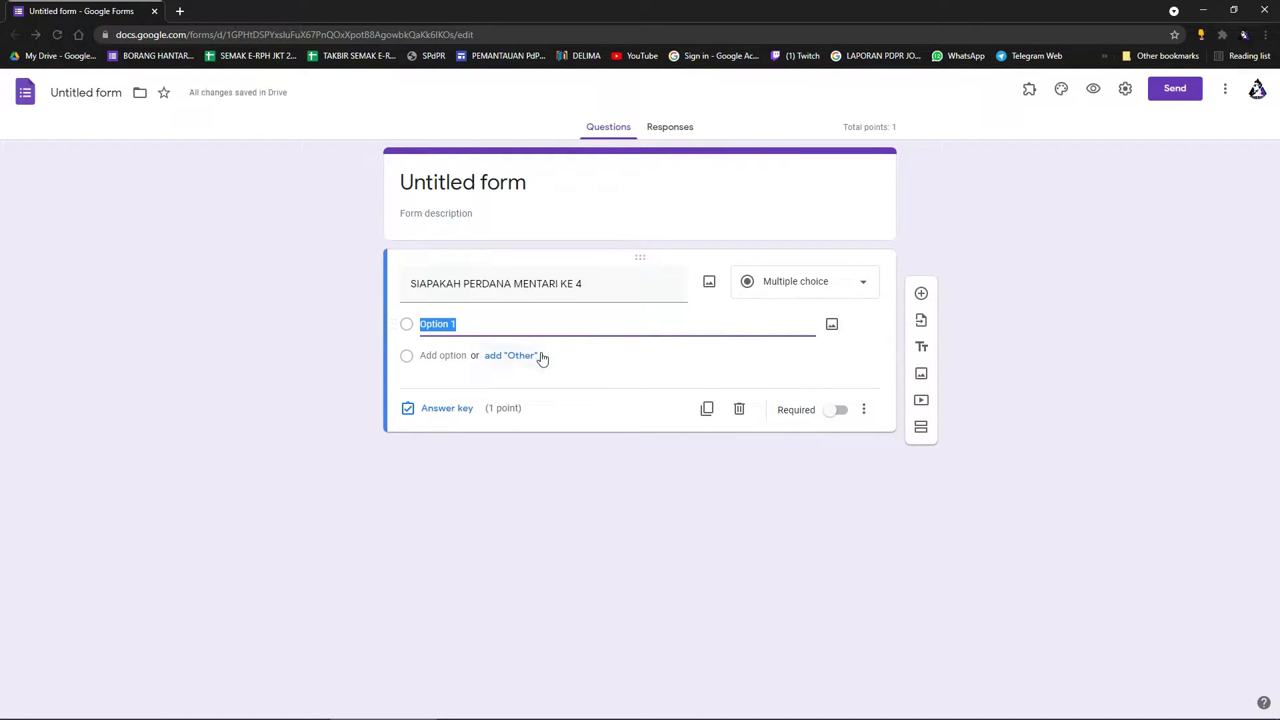
pyautogui.write('TUN DR MAHATHIR MOHAMAD')
pyautogui.click(444, 356)
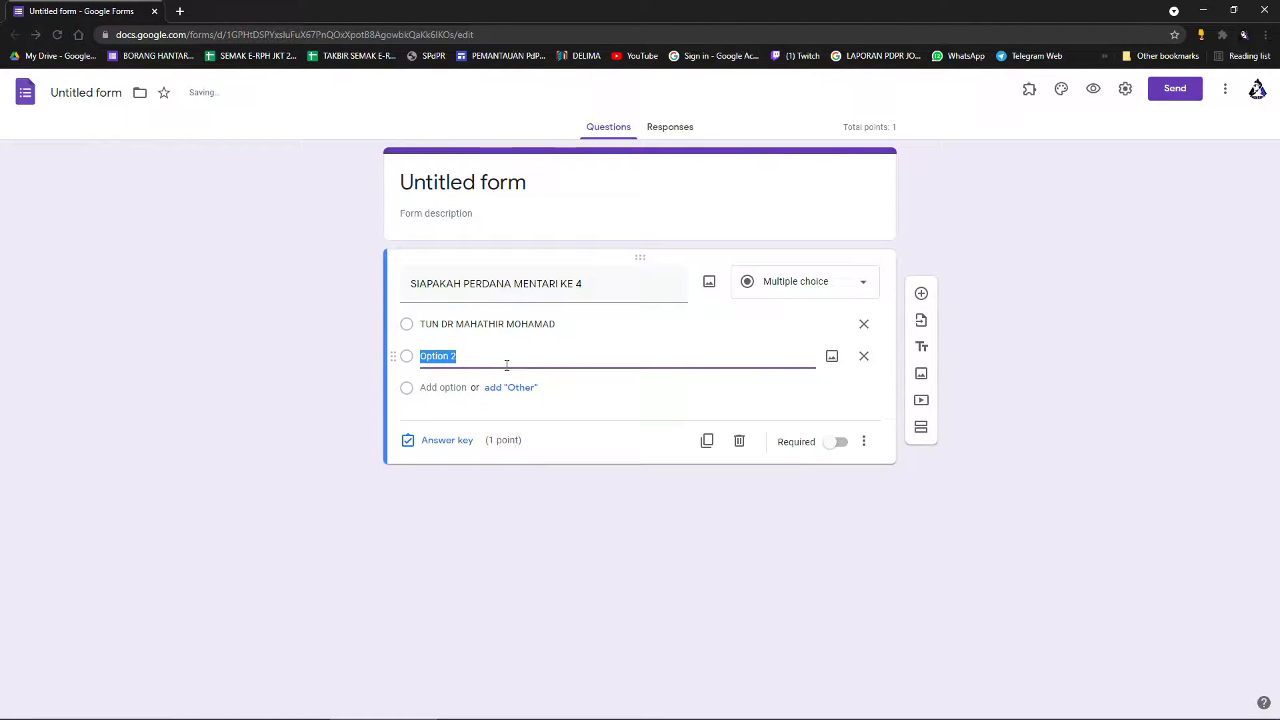
pyautogui.write('TUN HUSSIN ONN')
pyautogui.click(443, 441)
# Mark TUN DR MAHATHIR MOHAMAD correct, with feedback 'MAAF JAWAPAN ANDA SALAH' and 'TAHNIAH'.
pyautogui.click(423, 355)
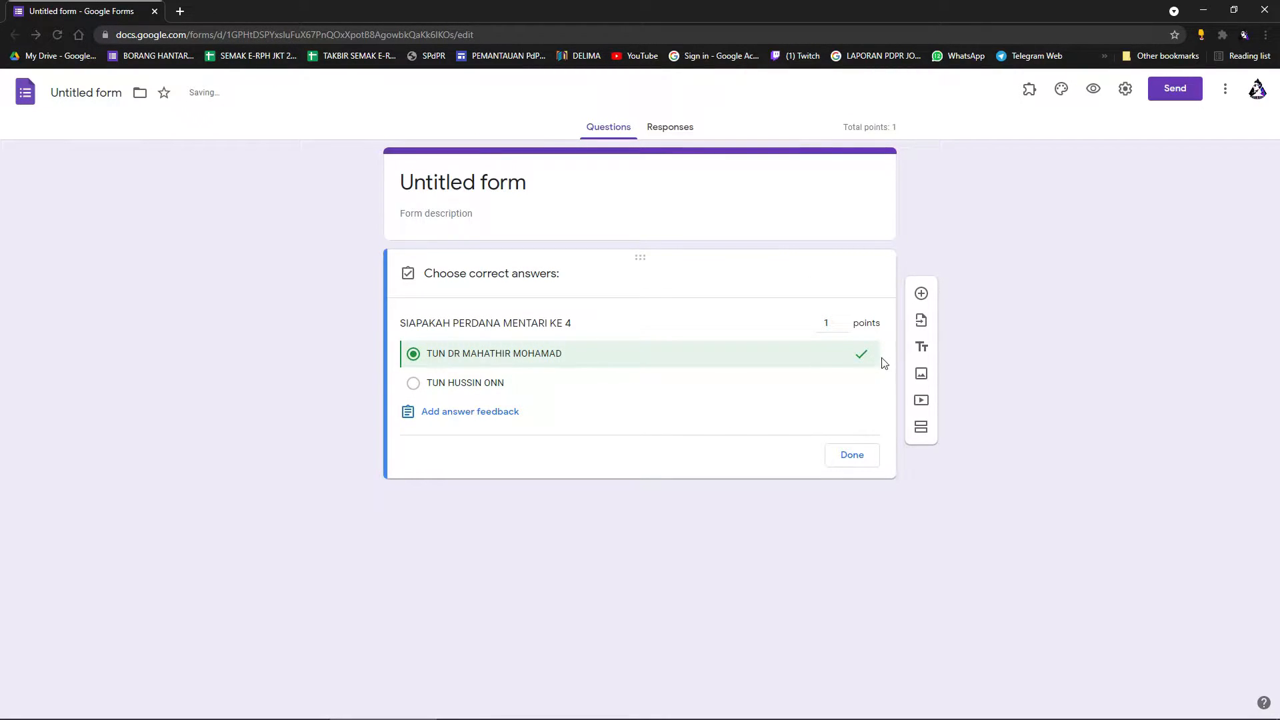
pyautogui.click(476, 420)
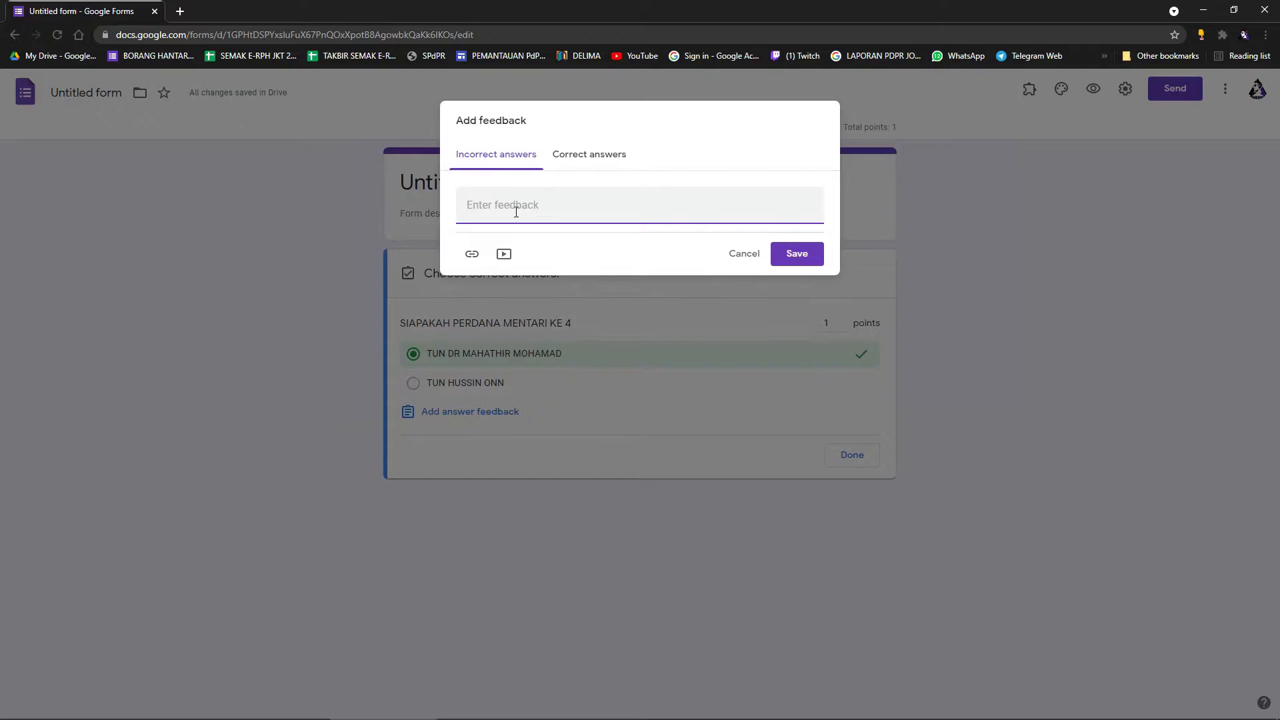
pyautogui.write('MAAF JAWAPAN ANDA SALAH')
pyautogui.click(593, 159)
pyautogui.click(554, 214)
pyautogui.write('TAHNIAH')
pyautogui.click(796, 254)
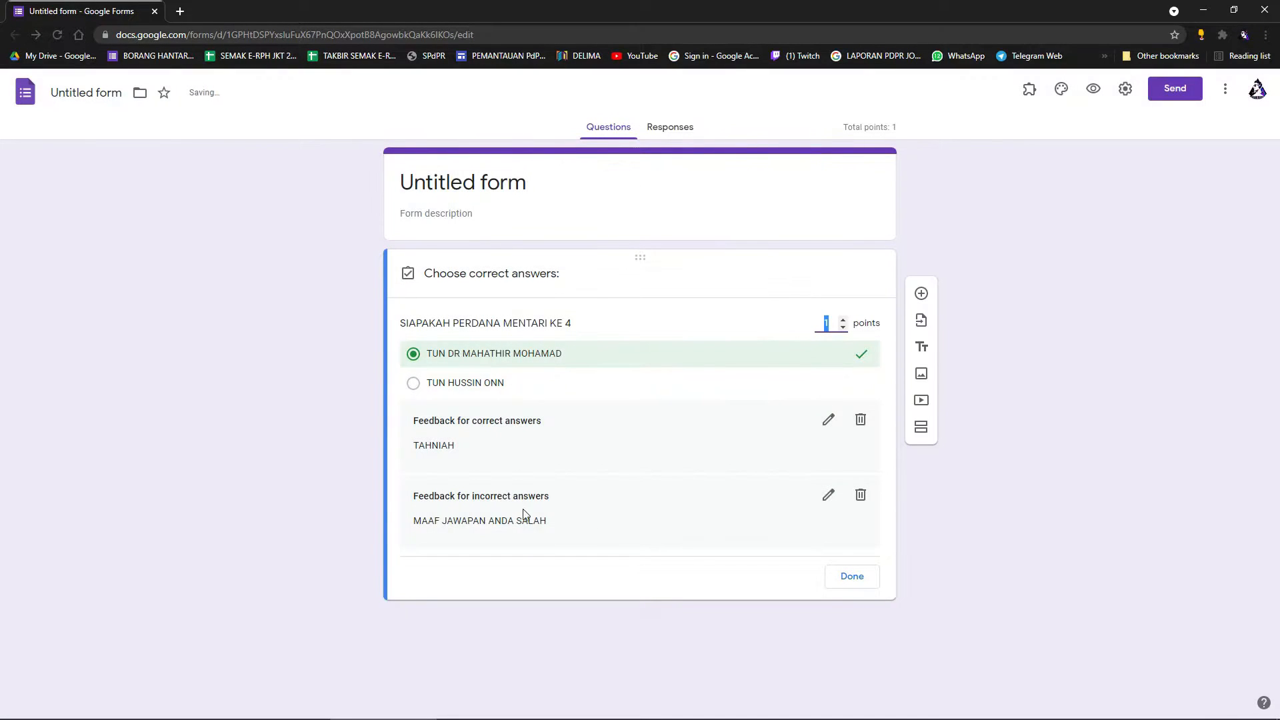
# Make the question worth 2 points and required, then preview the form.
pyautogui.click(843, 319)
pyautogui.click(858, 581)
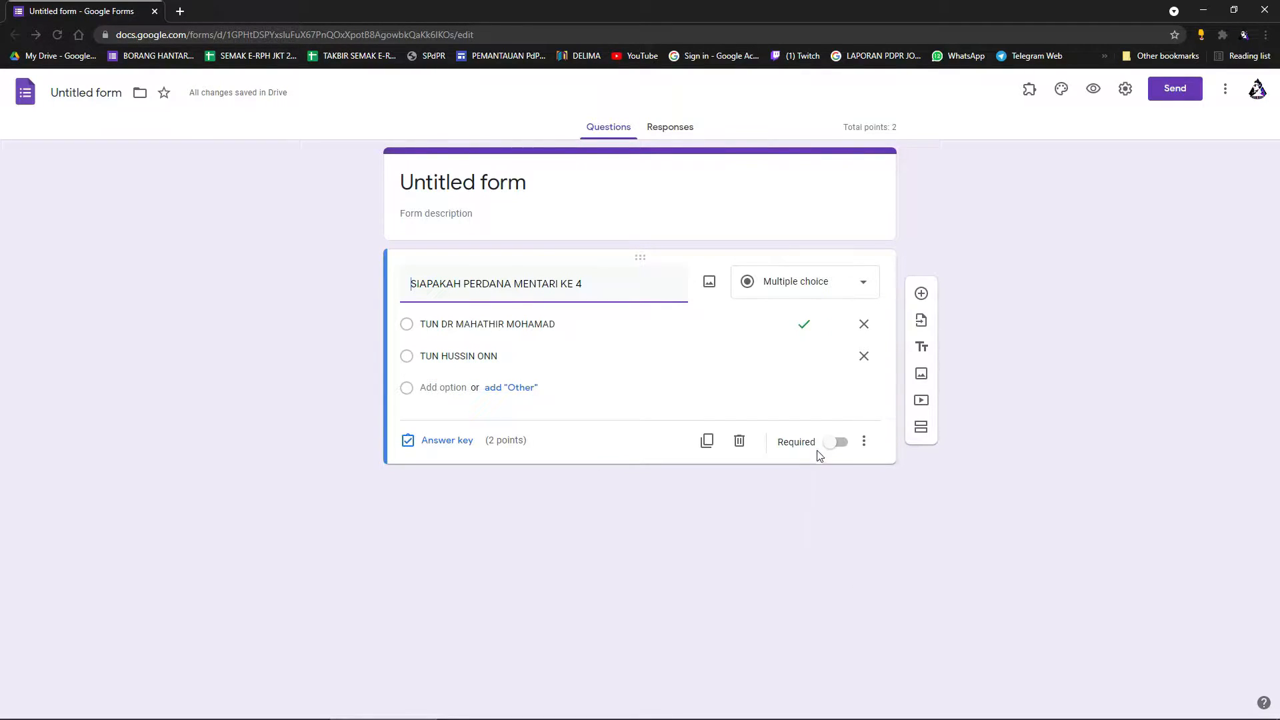
pyautogui.click(842, 443)
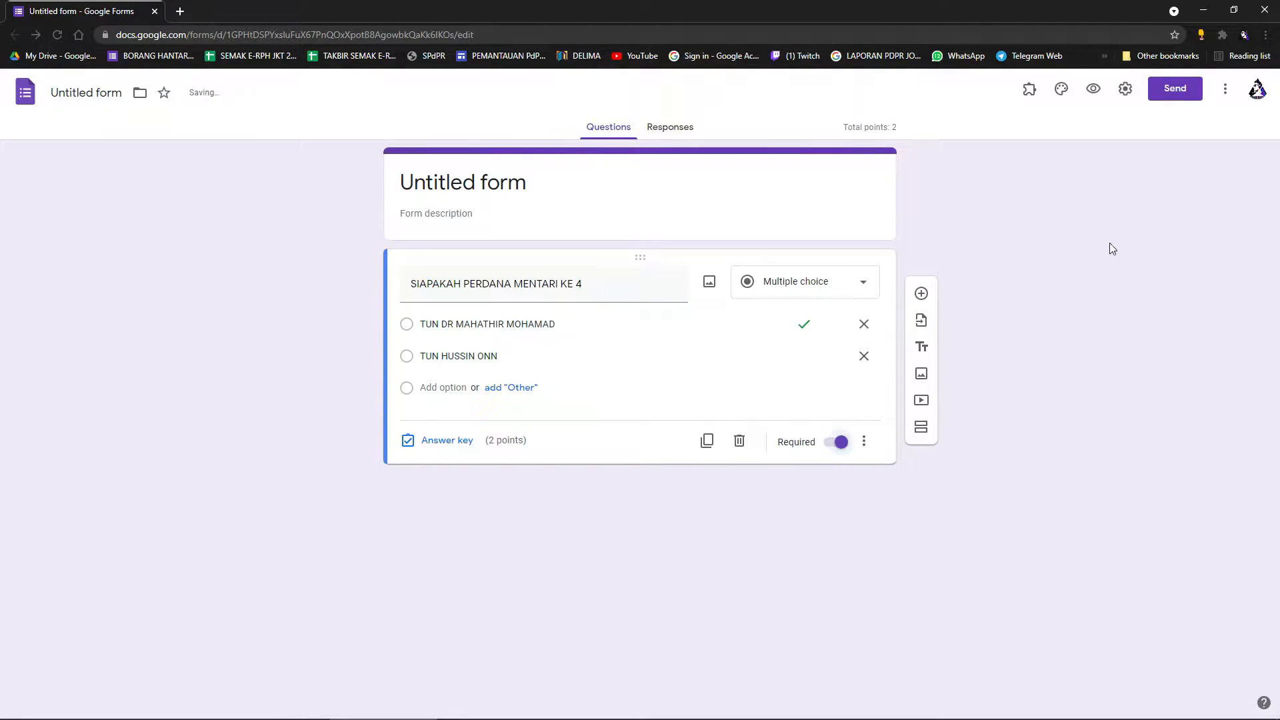
pyautogui.click(1093, 88)
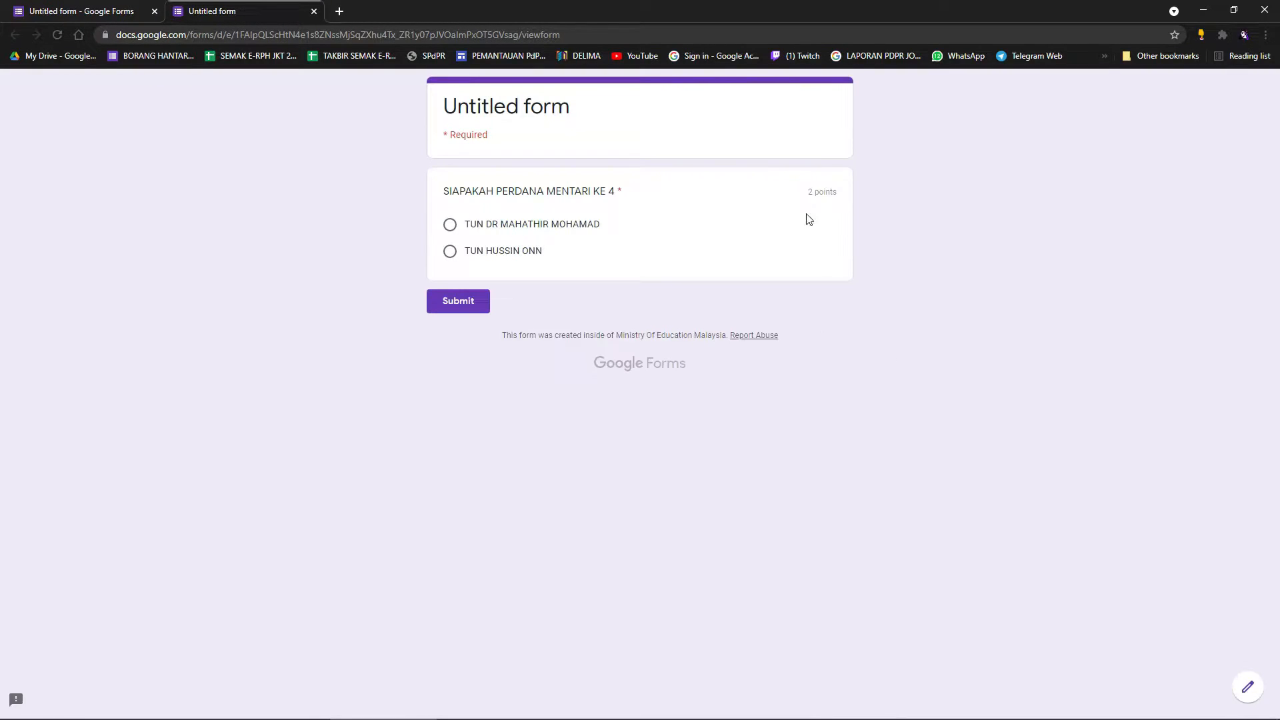
# Submit TUN DR MAHATHIR MOHAMAD as a test answer, check the 2/2 score, and close the preview tabs.
pyautogui.click(450, 225)
pyautogui.click(455, 308)
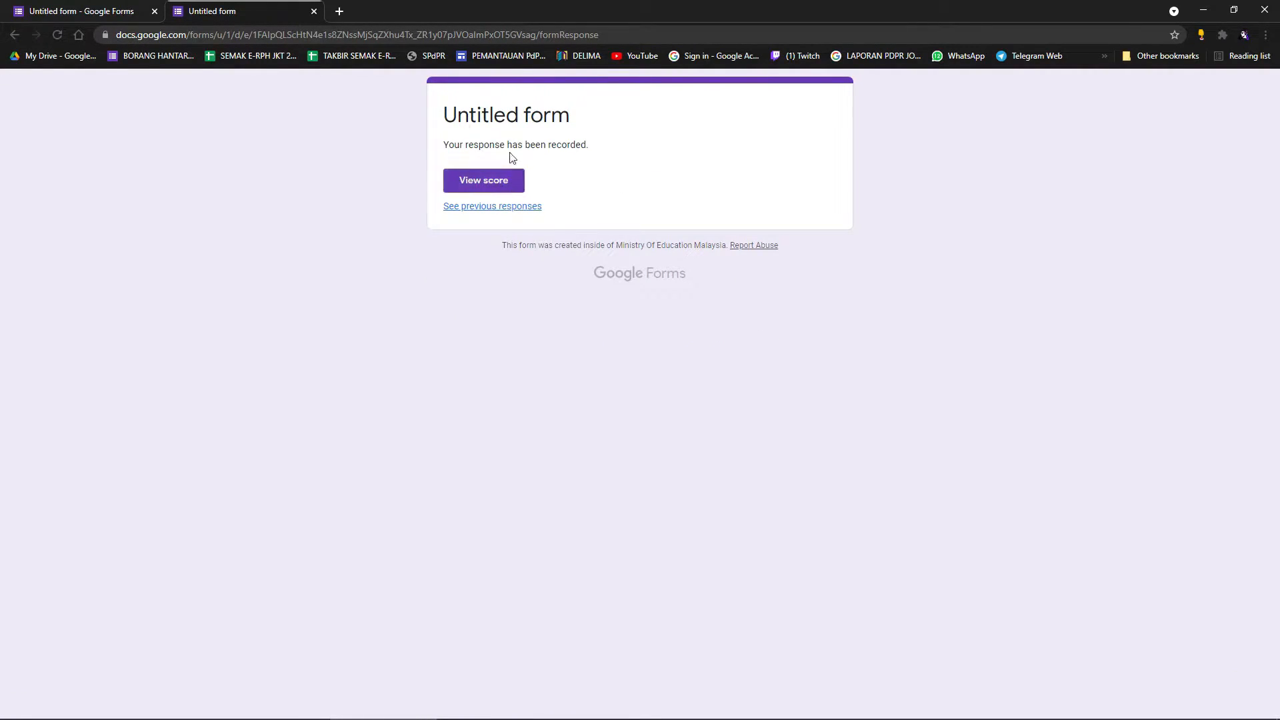
pyautogui.click(497, 181)
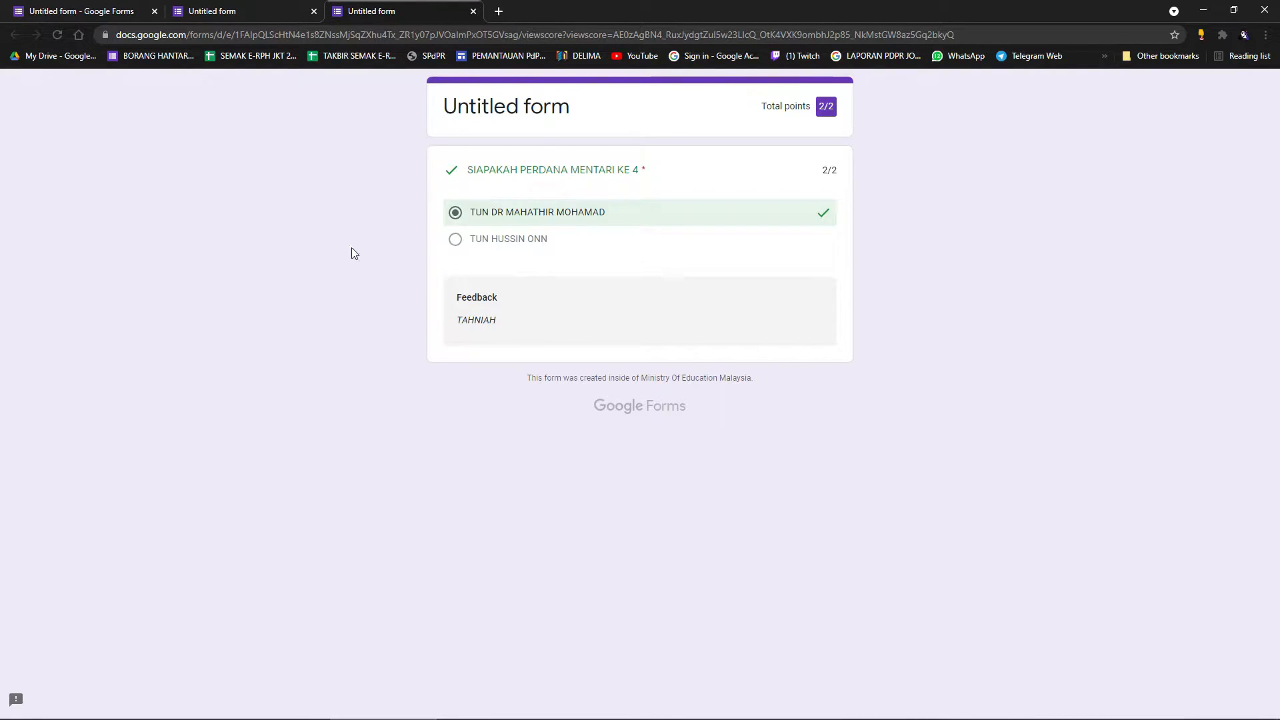
pyautogui.click(270, 9)
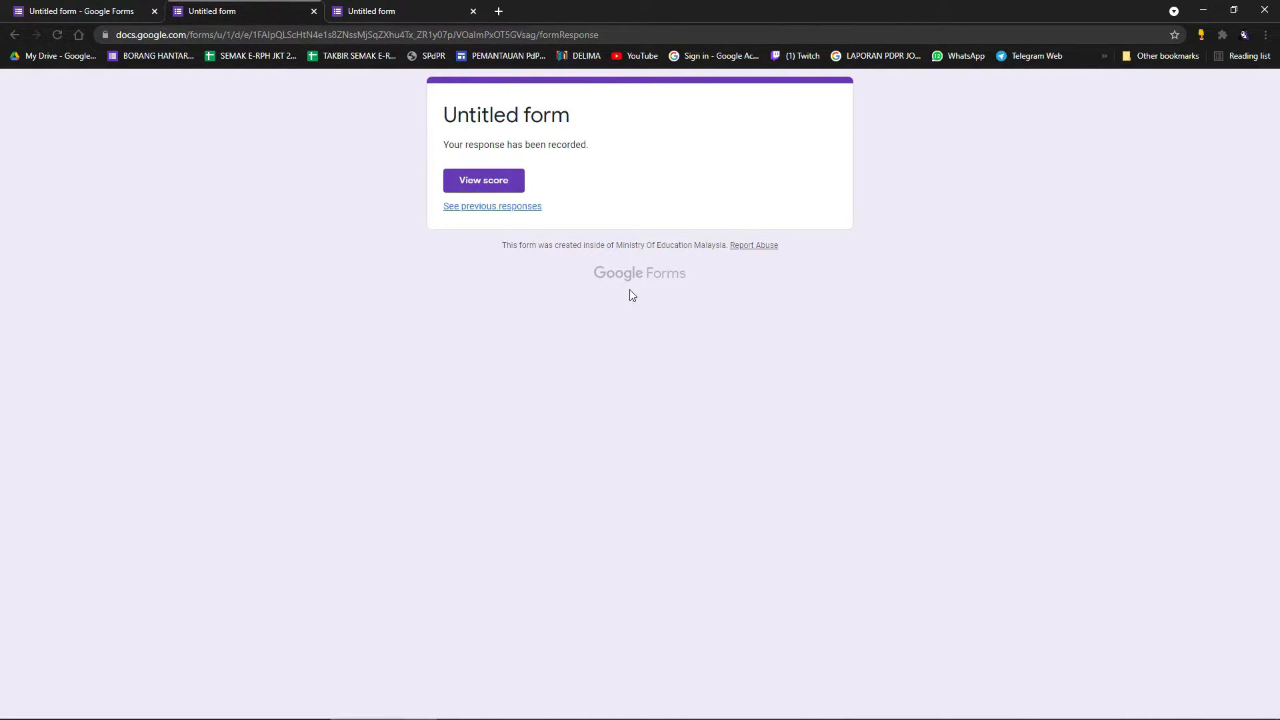
pyautogui.click(314, 12)
pyautogui.click(314, 11)
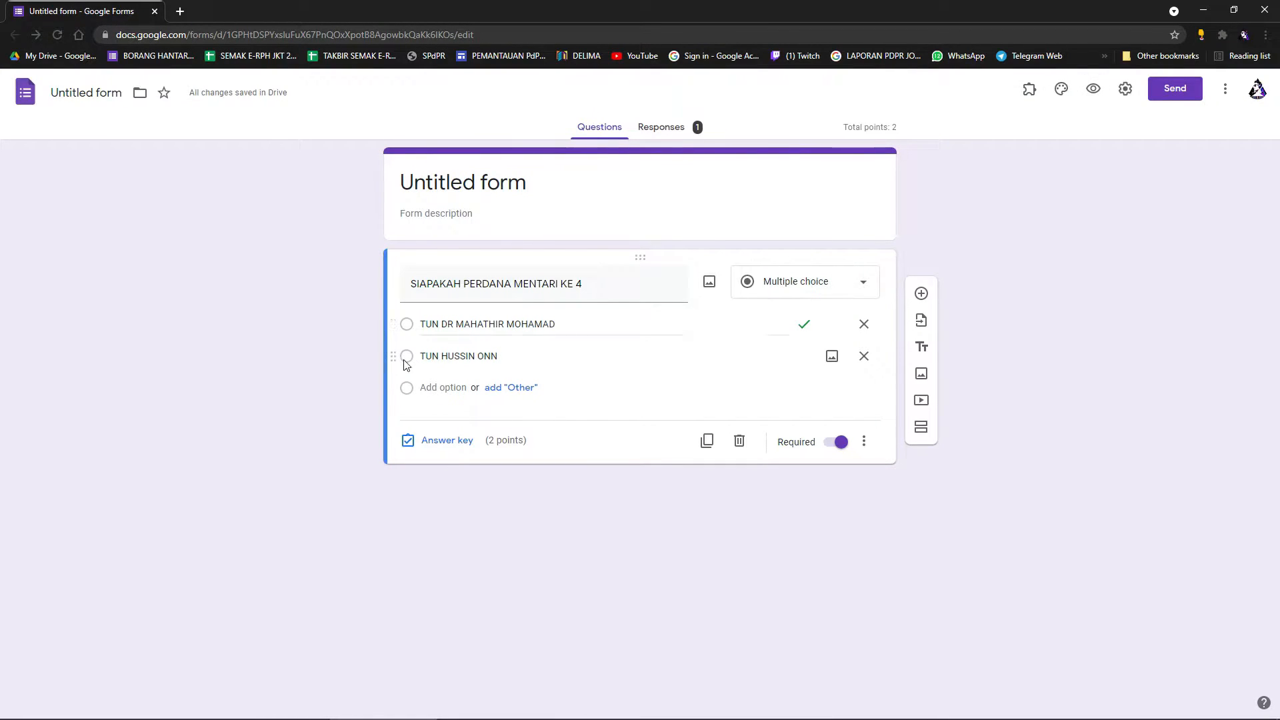
# Preview the form and dismiss the 'You've already responded' page.
pyautogui.click(459, 356)
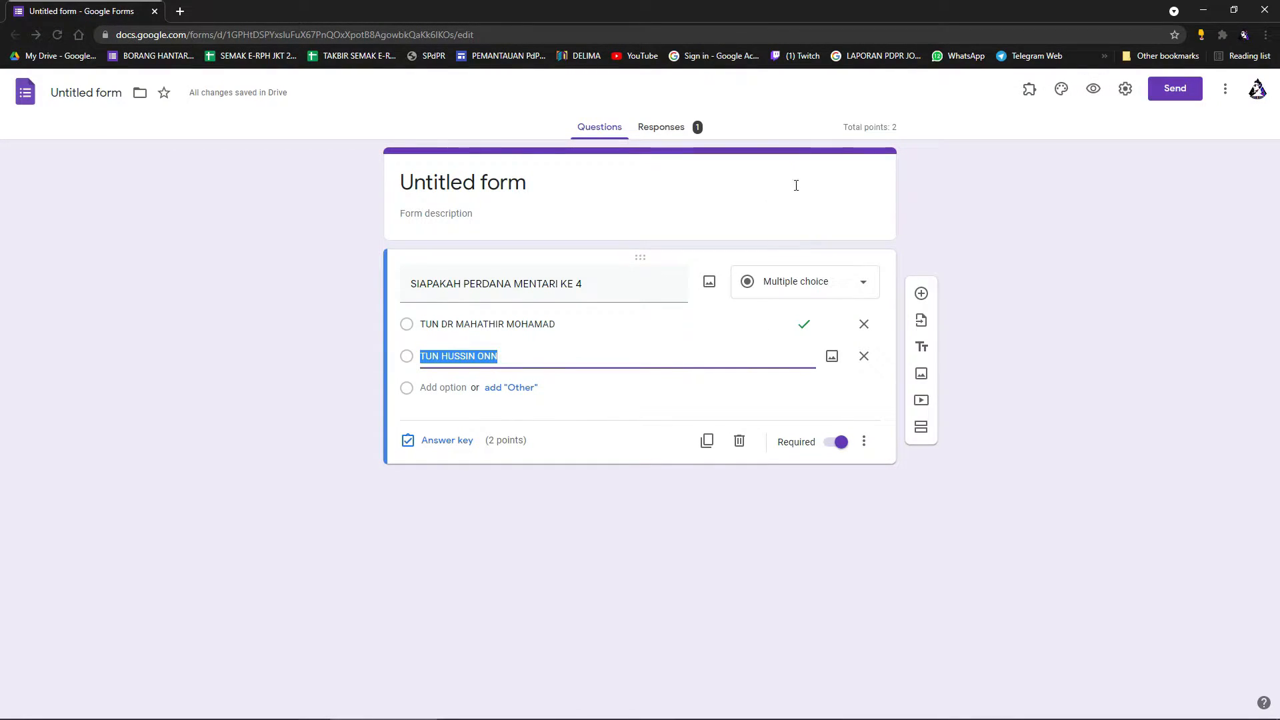
pyautogui.click(1094, 89)
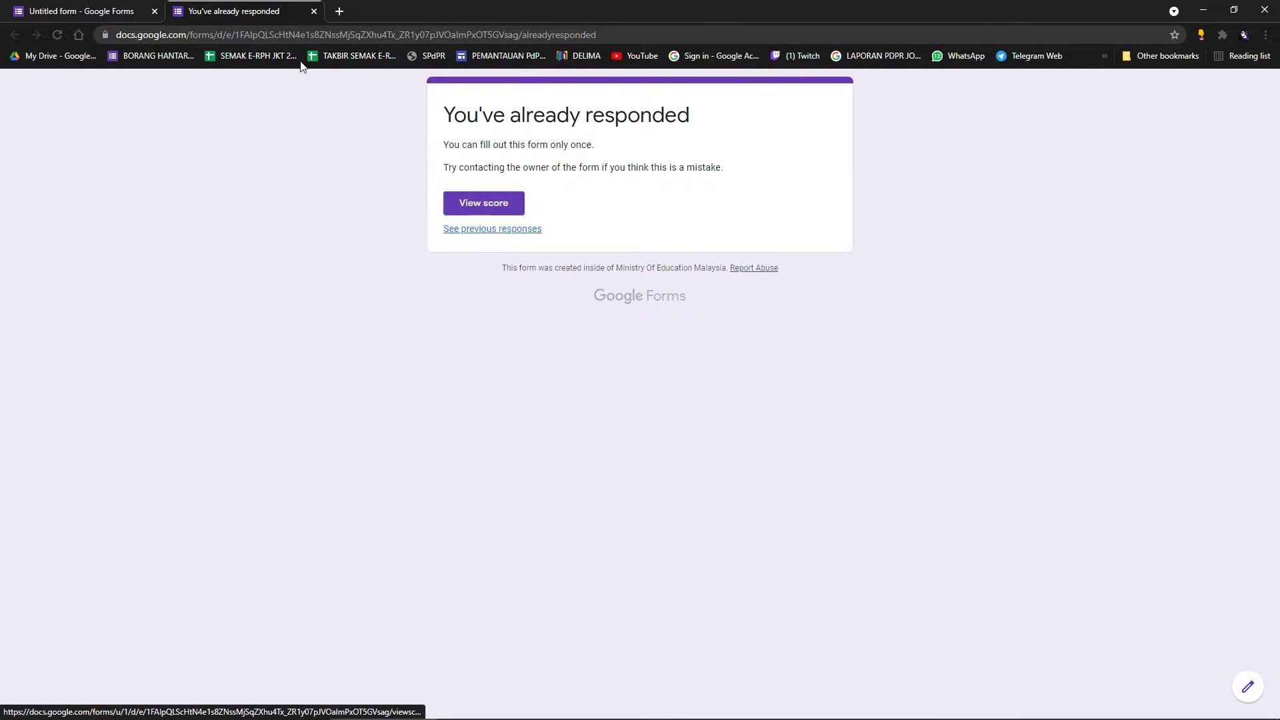
pyautogui.click(314, 11)
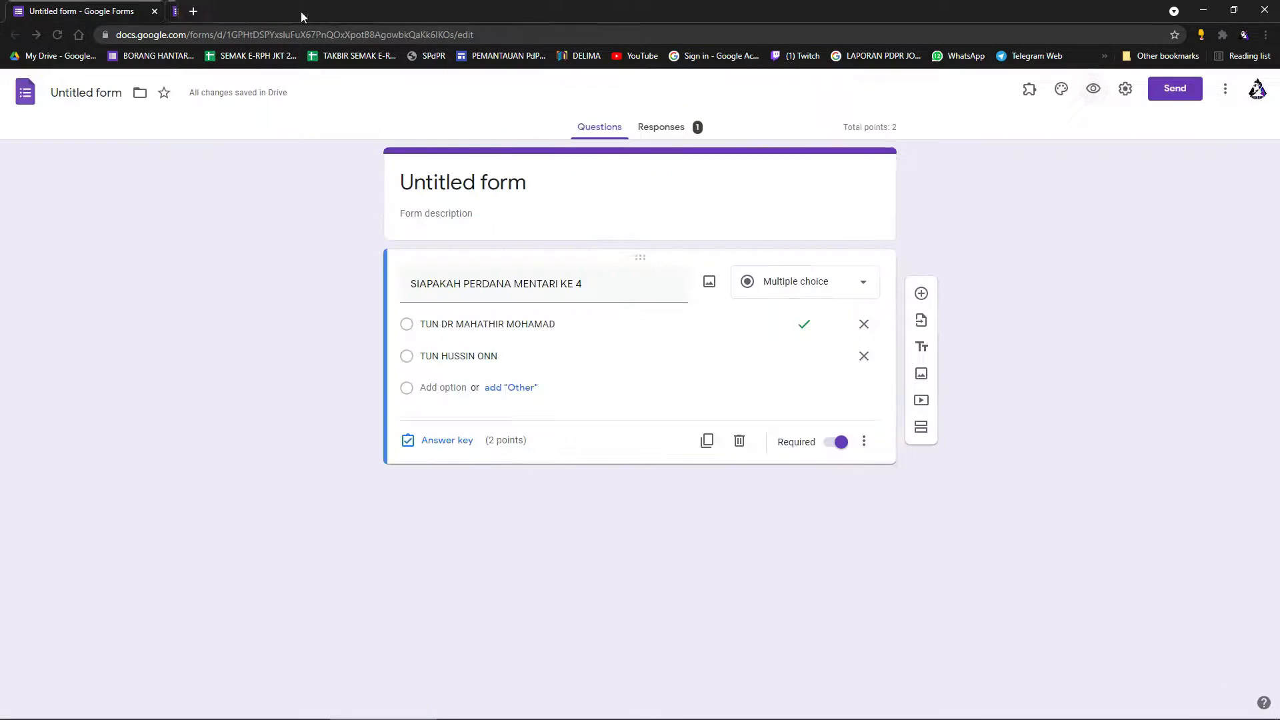
# Uncheck 'Limit to 1 response' in Settings, save, and preview the form again.
pyautogui.click(1126, 88)
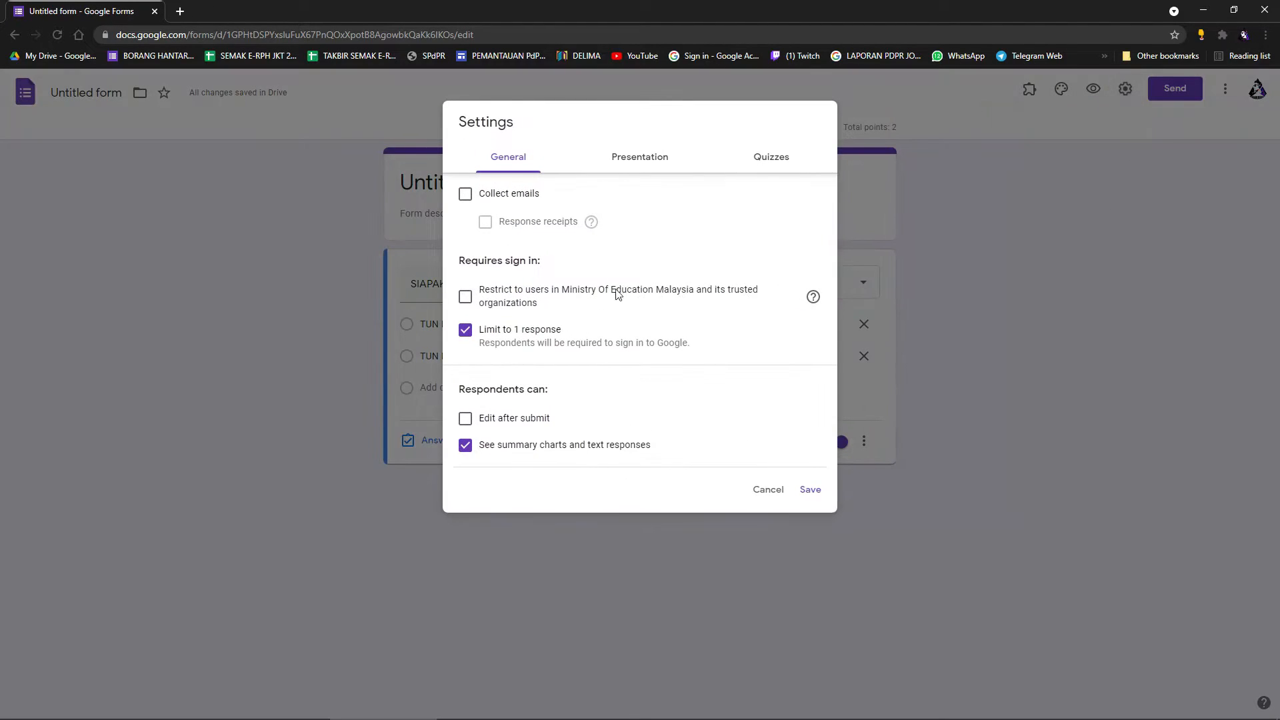
pyautogui.click(466, 330)
pyautogui.click(811, 473)
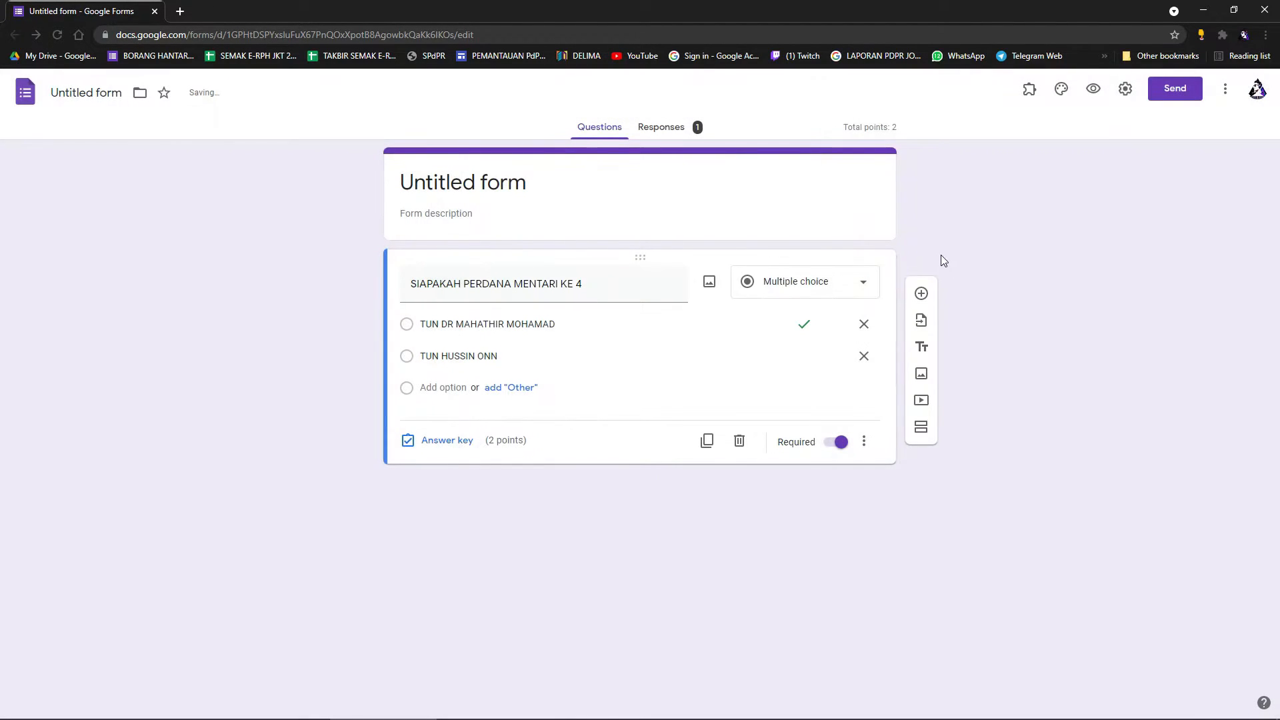
pyautogui.click(1094, 89)
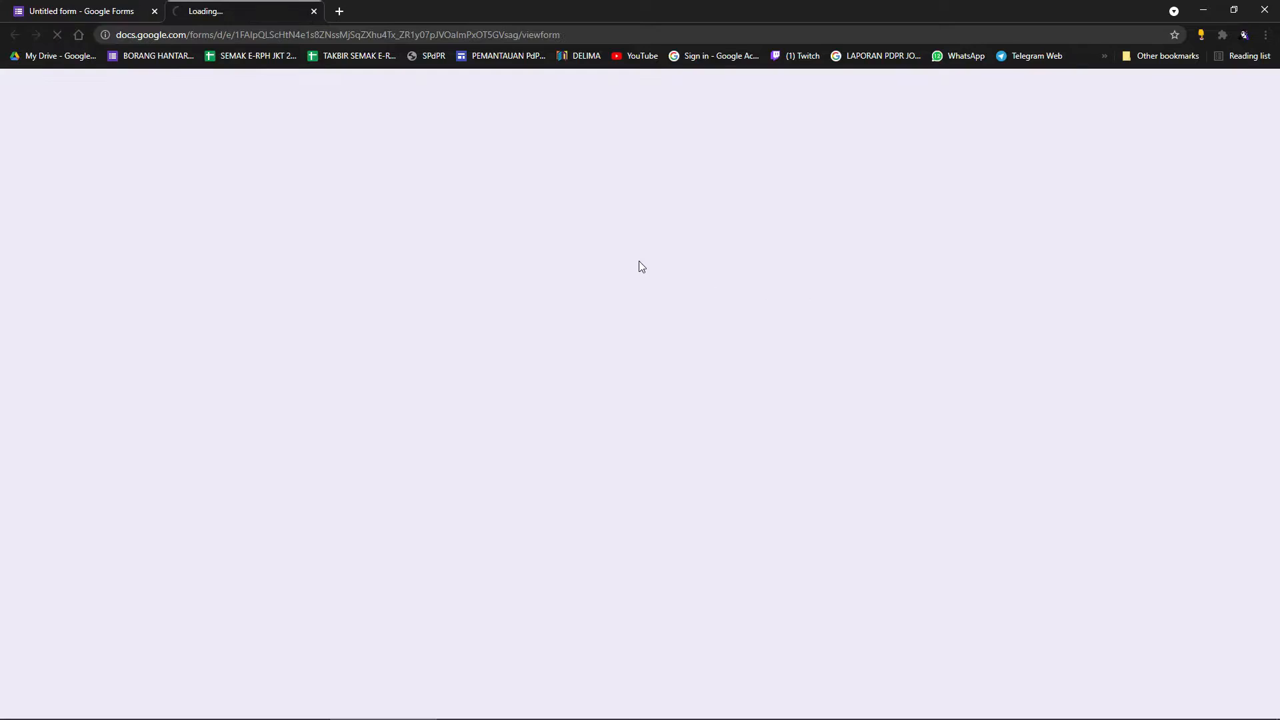
# Submit TUN HUSSIN ONN as a test answer, check the 0/2 score and feedback, and return to the editor.
pyautogui.click(451, 251)
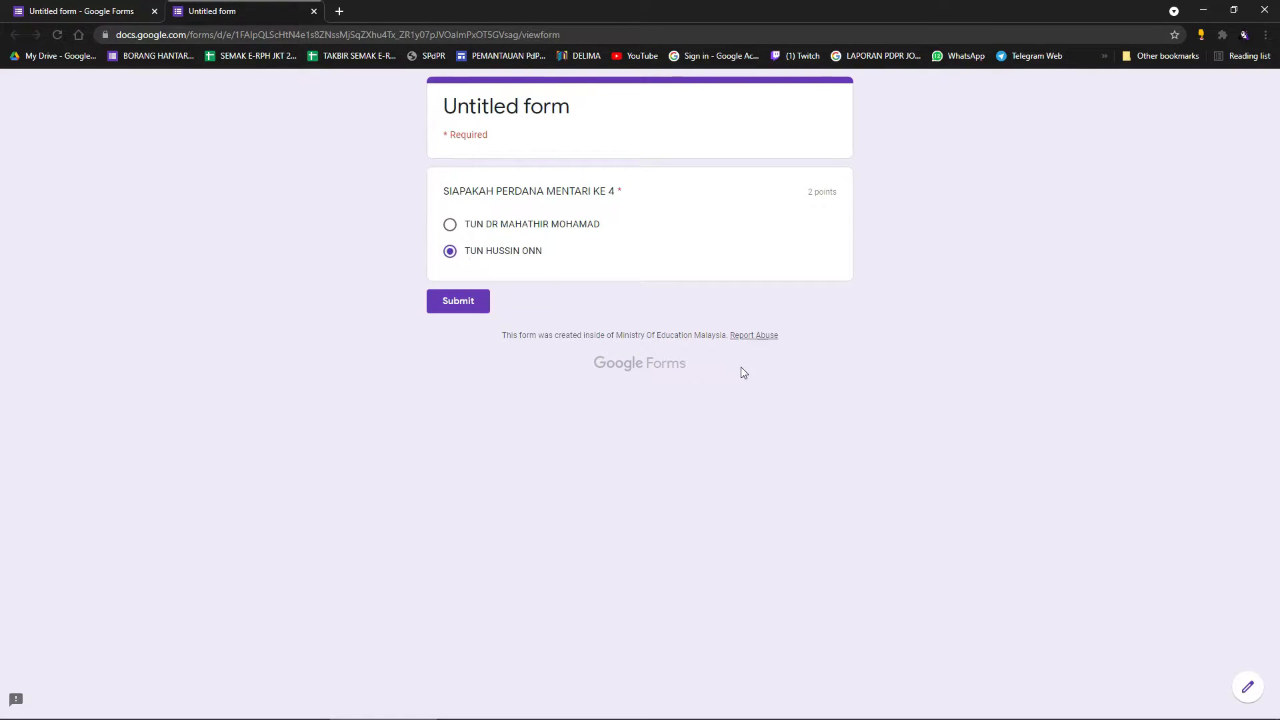
pyautogui.click(467, 308)
pyautogui.click(482, 181)
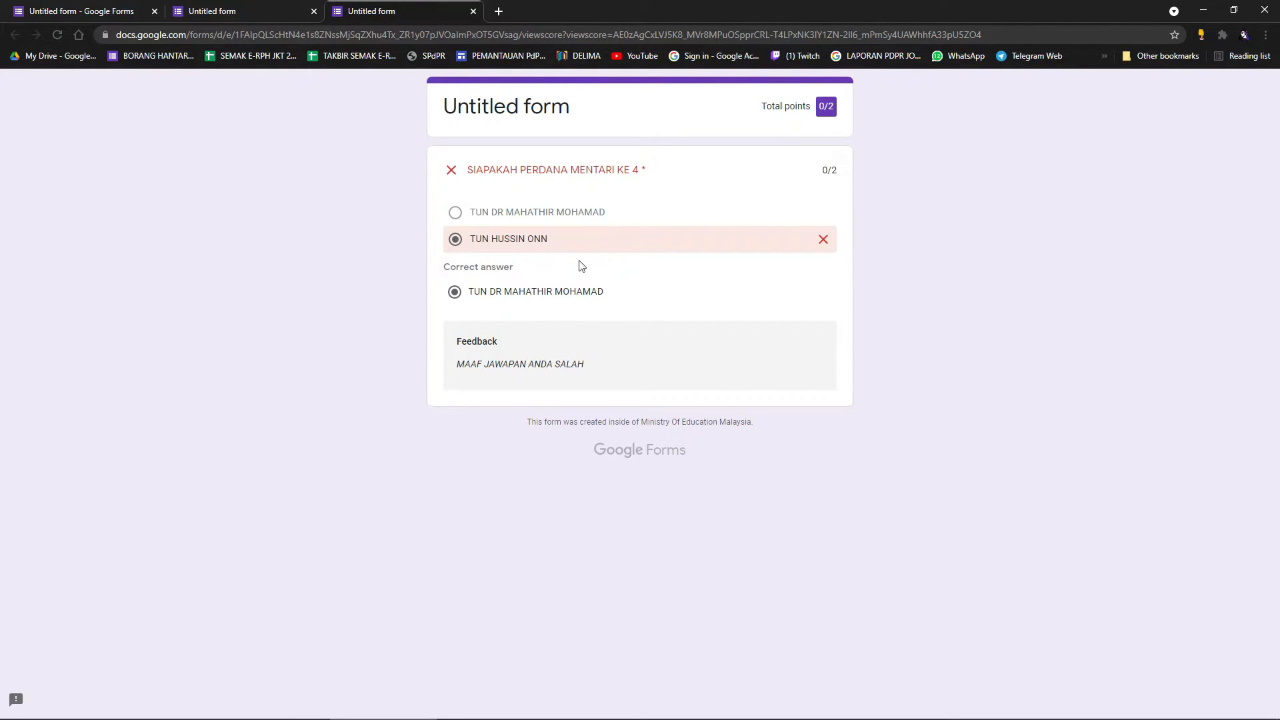
pyautogui.click(228, 5)
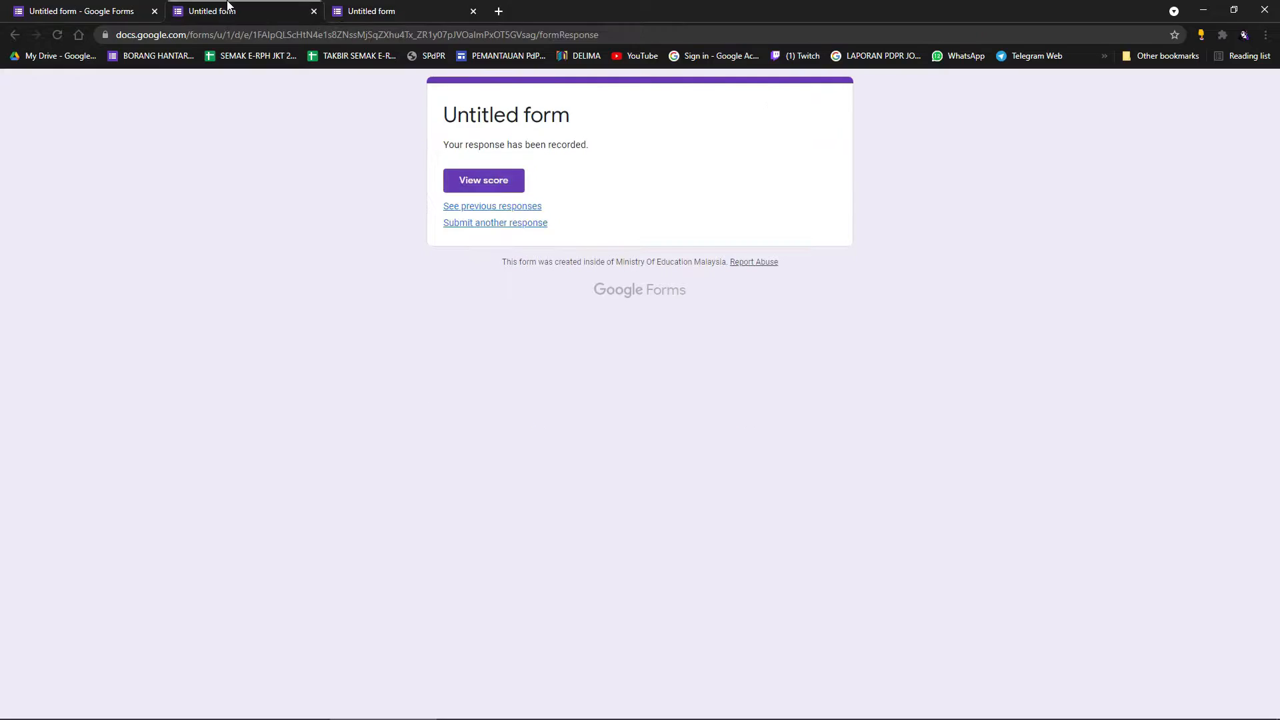
pyautogui.click(65, 5)
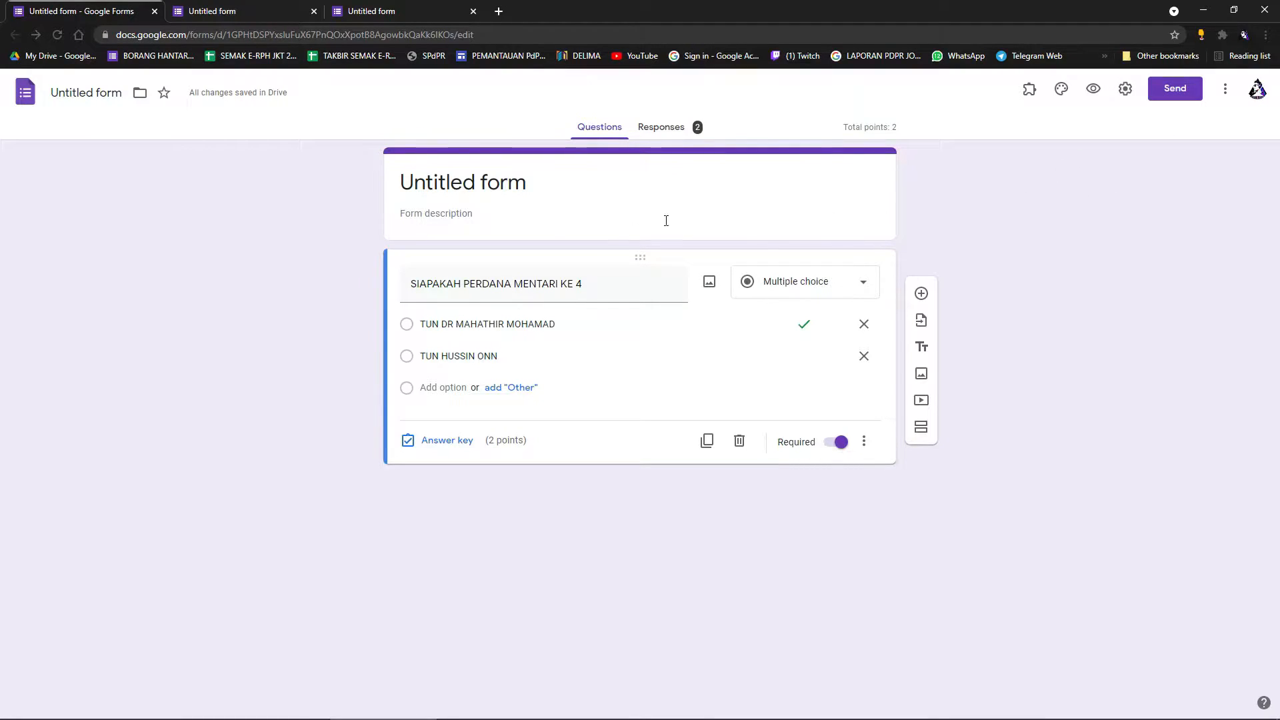
# Copy the shortened forms.gle share link from the Send dialog's Link tab.
pyautogui.click(1175, 89)
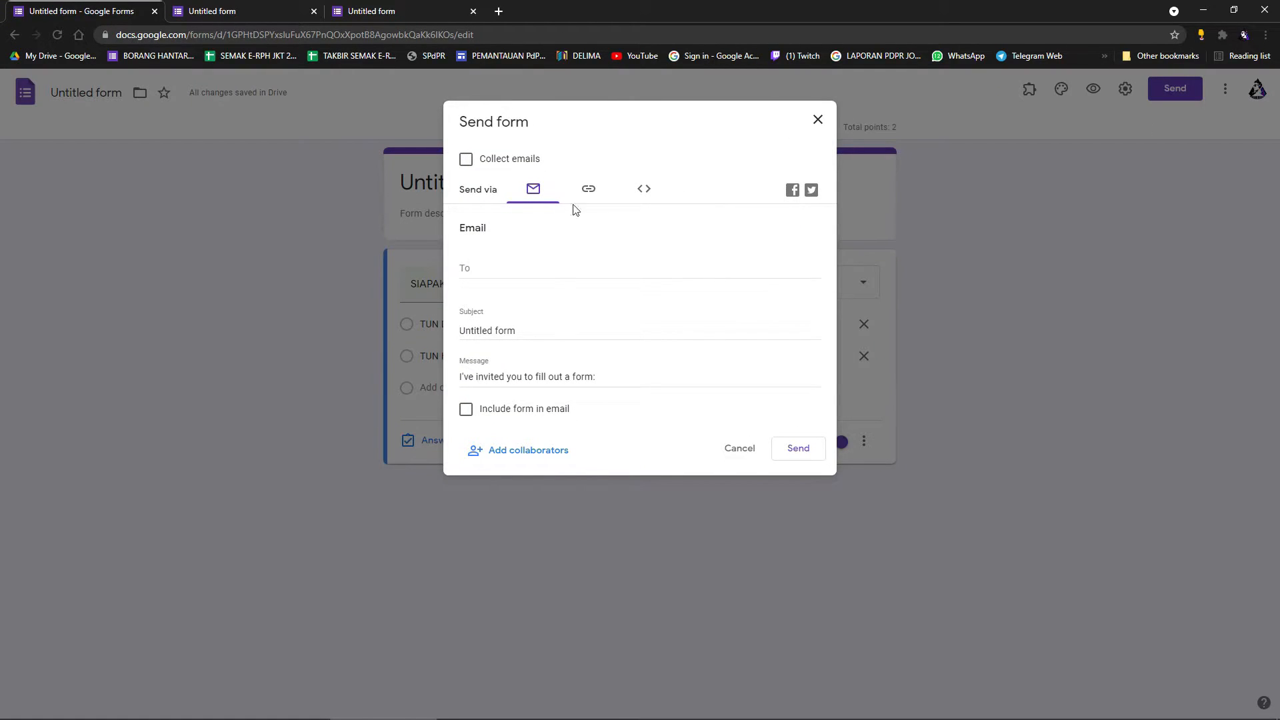
pyautogui.click(589, 190)
pyautogui.click(805, 297)
pyautogui.click(466, 274)
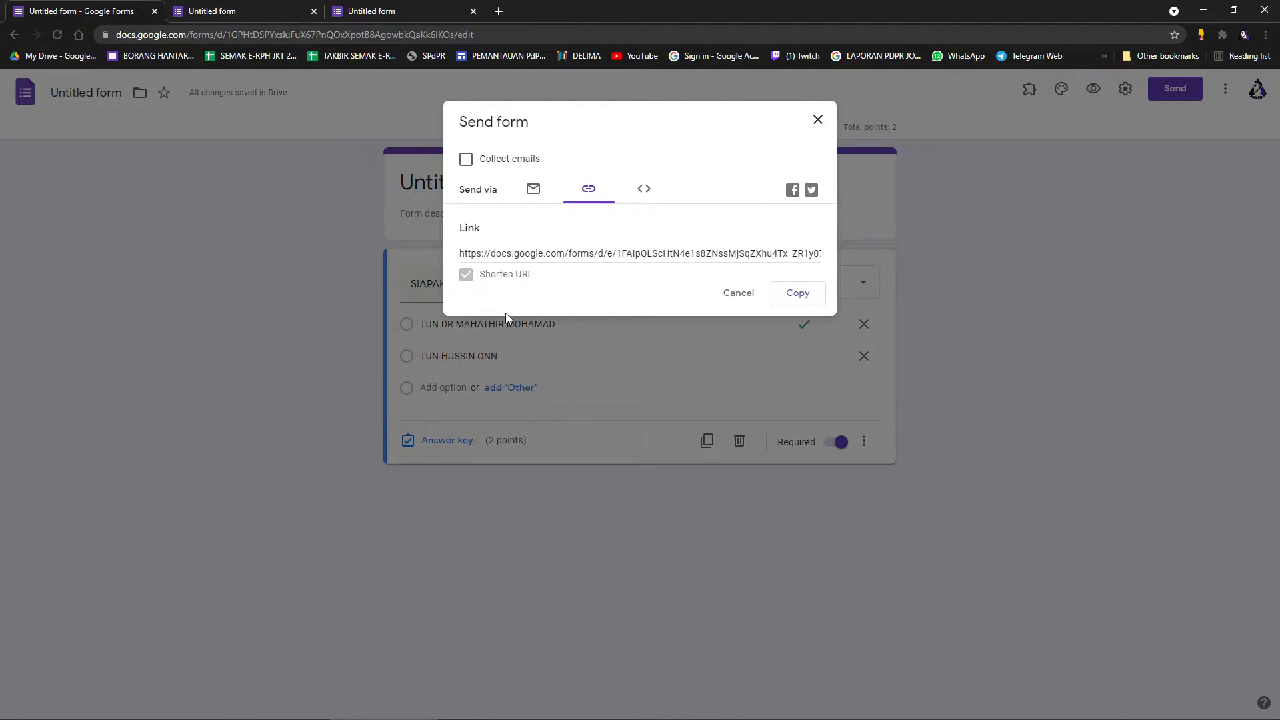
pyautogui.click(669, 240)
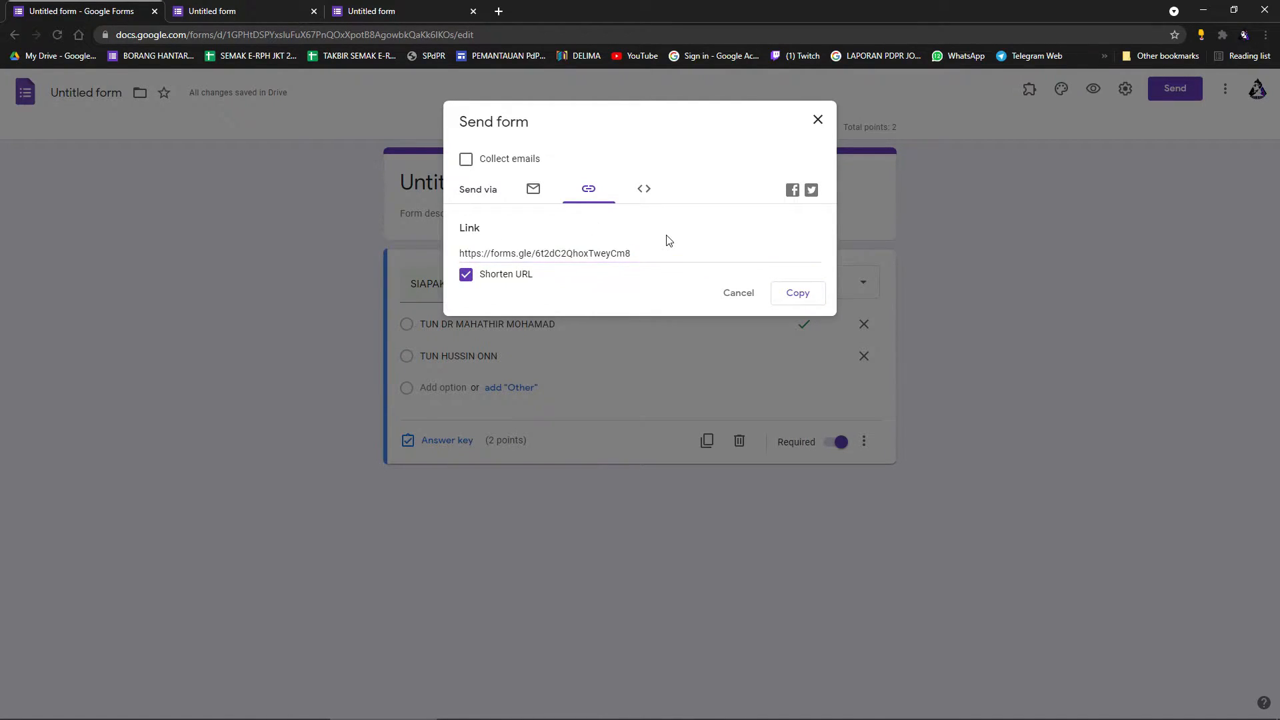
pyautogui.click(804, 293)
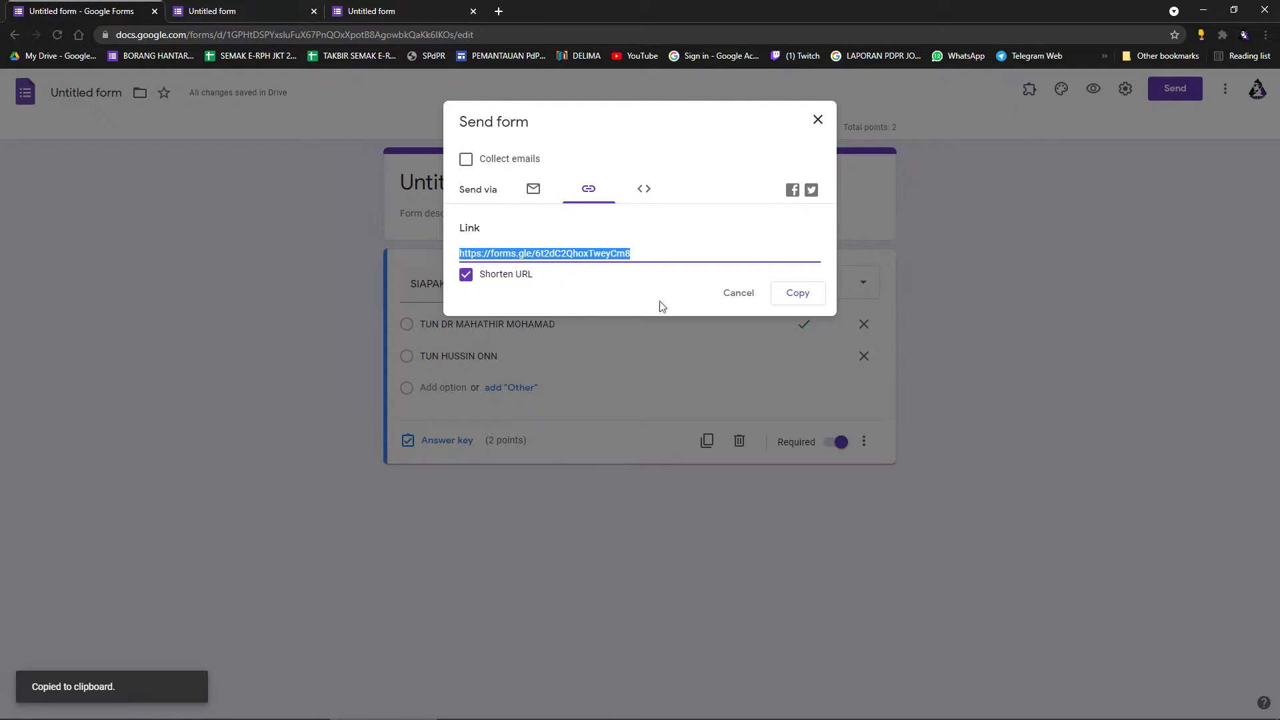
pyautogui.click(819, 121)
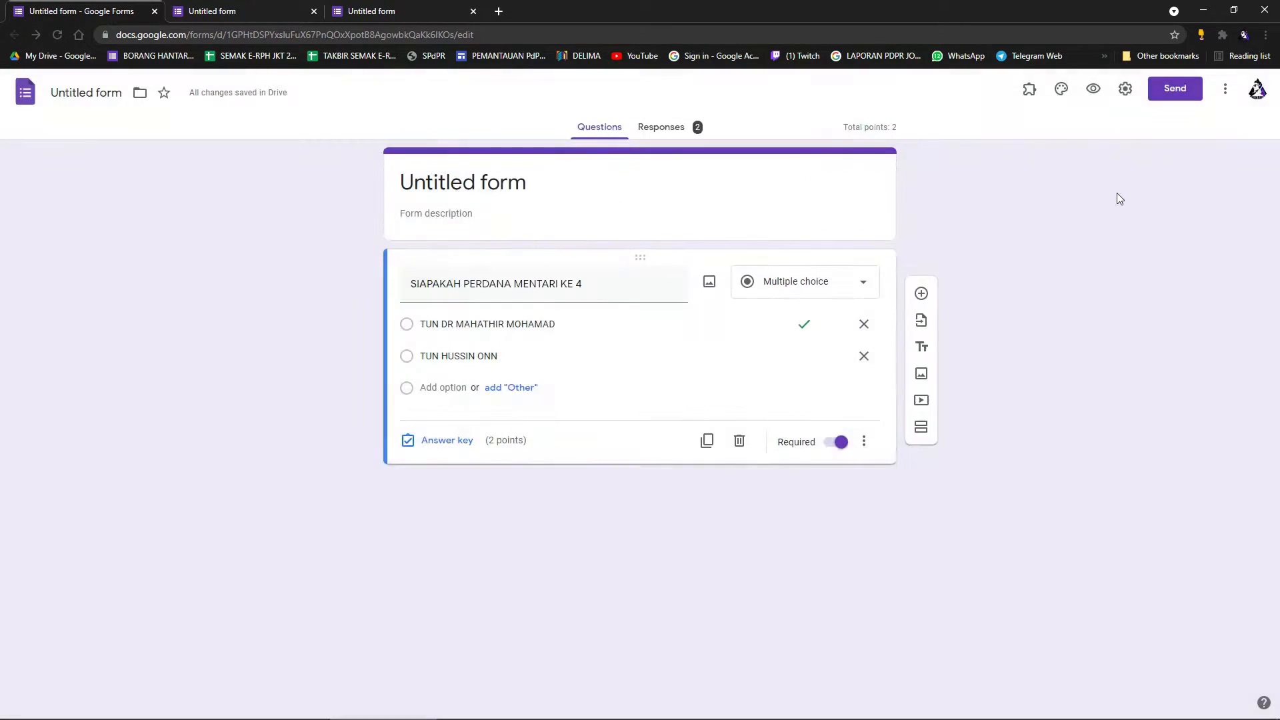
pyautogui.click(1126, 89)
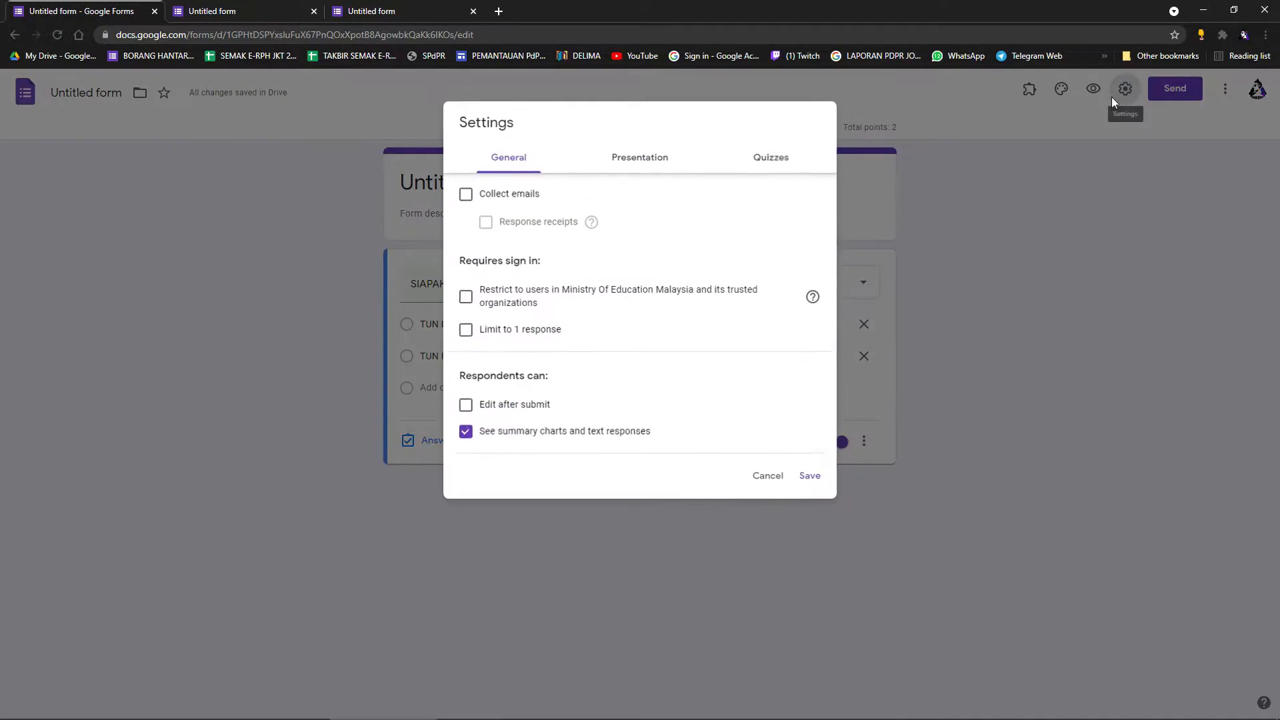
# Leave 'Restrict to users' unchecked and save the settings.
pyautogui.click(465, 296)
pyautogui.click(468, 302)
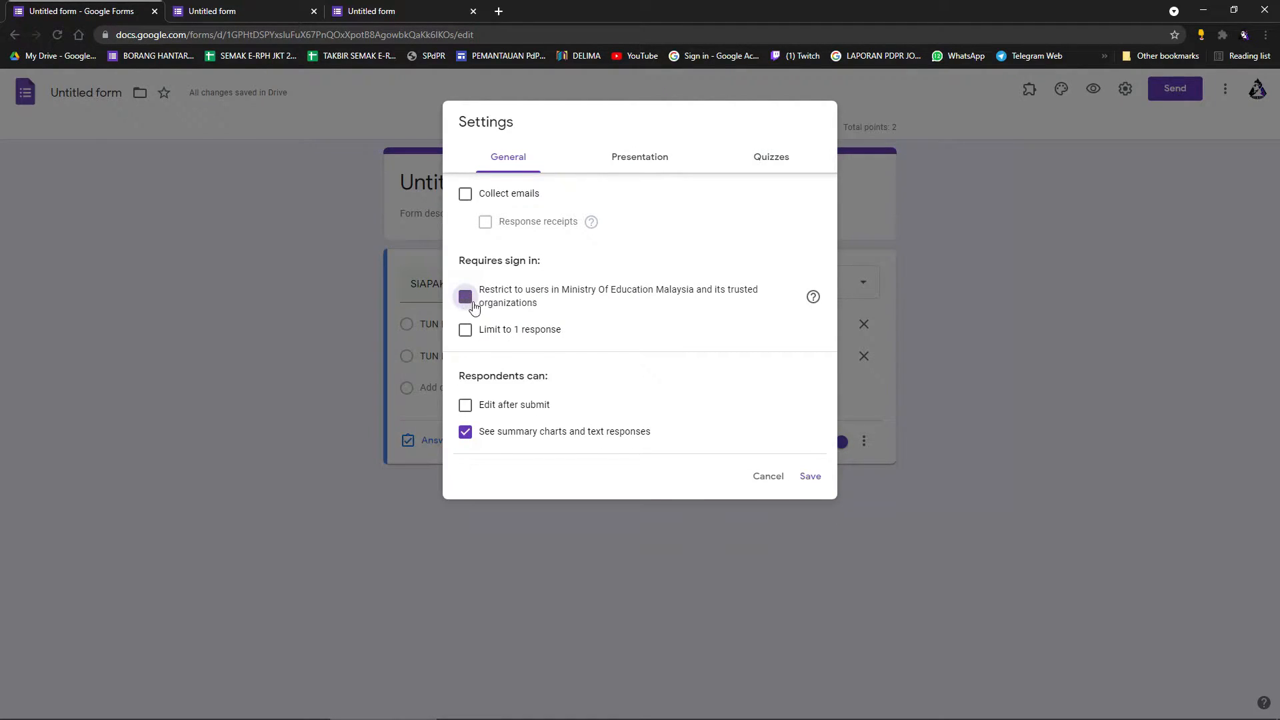
pyautogui.click(811, 478)
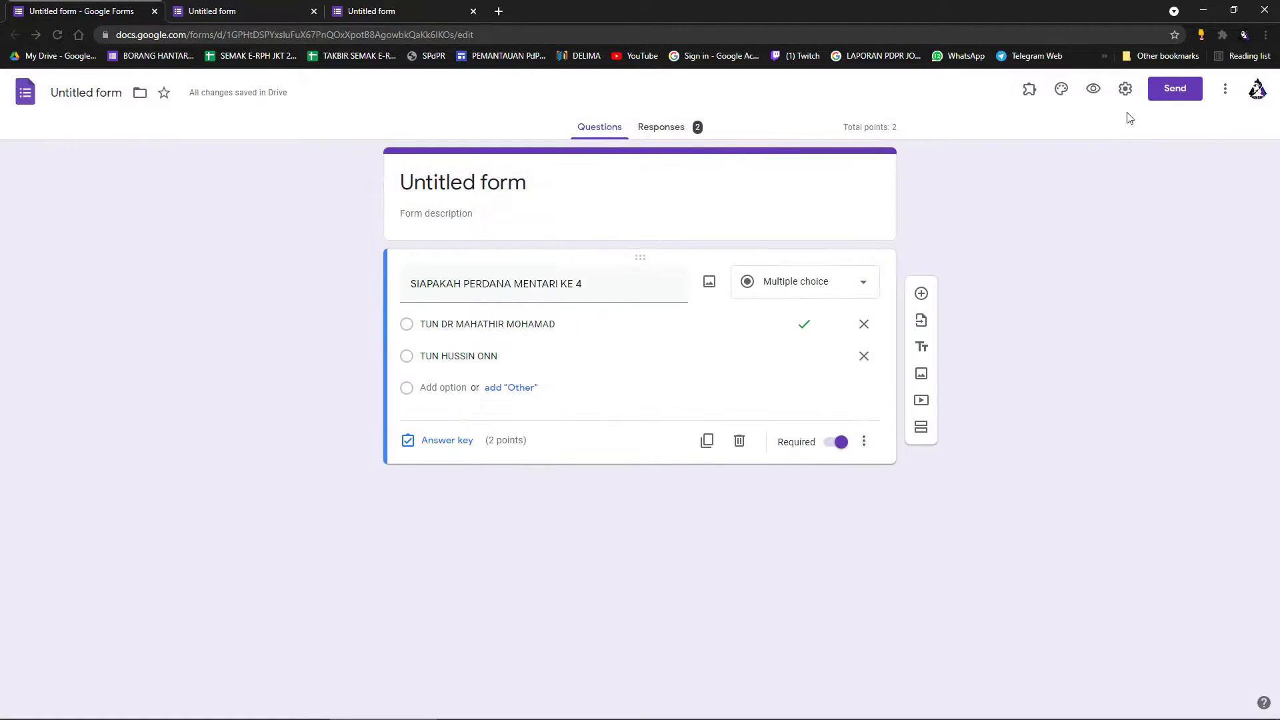
# Open the live form in a preview tab, select its address, then reopen the editor's Settings.
pyautogui.click(1094, 89)
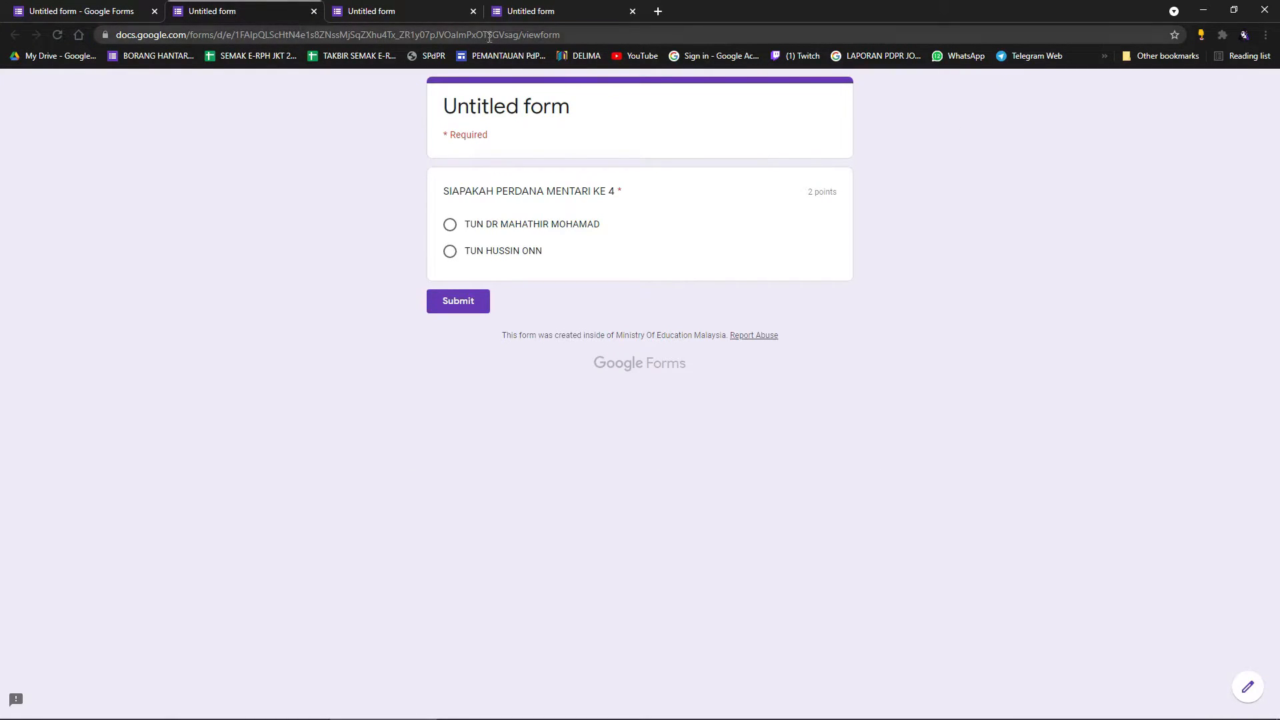
pyautogui.click(521, 37)
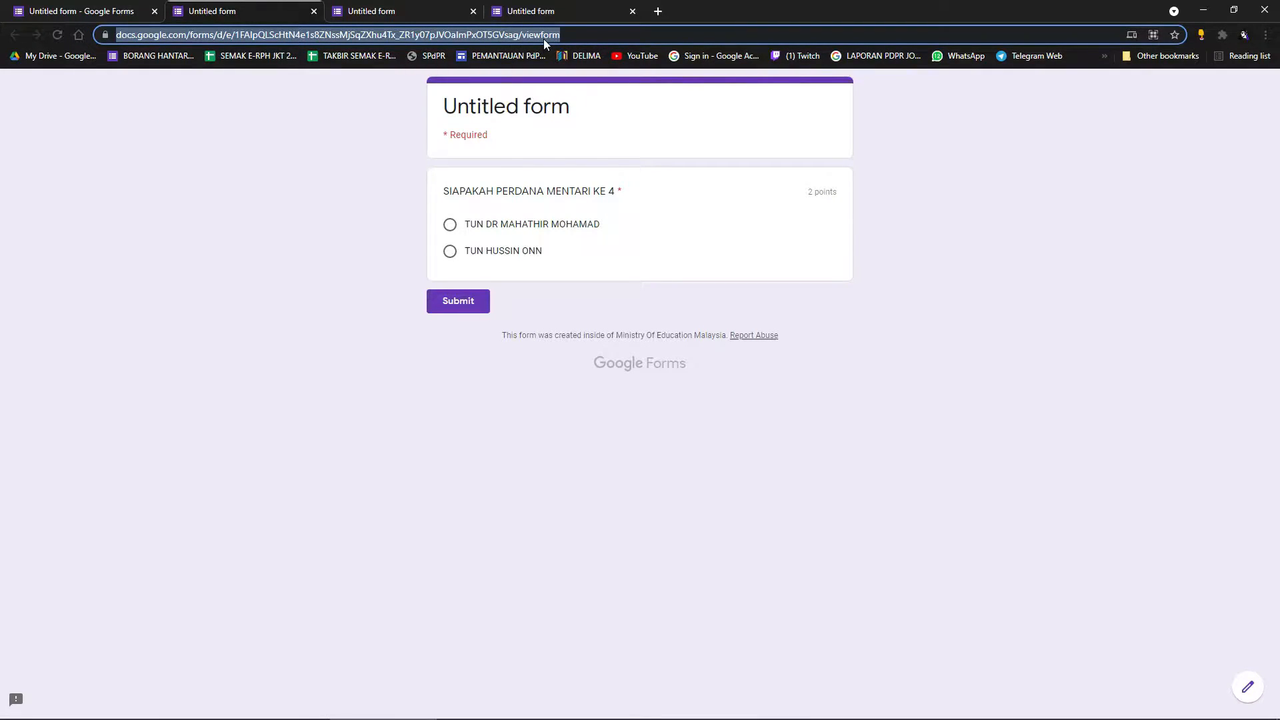
pyautogui.click(80, 10)
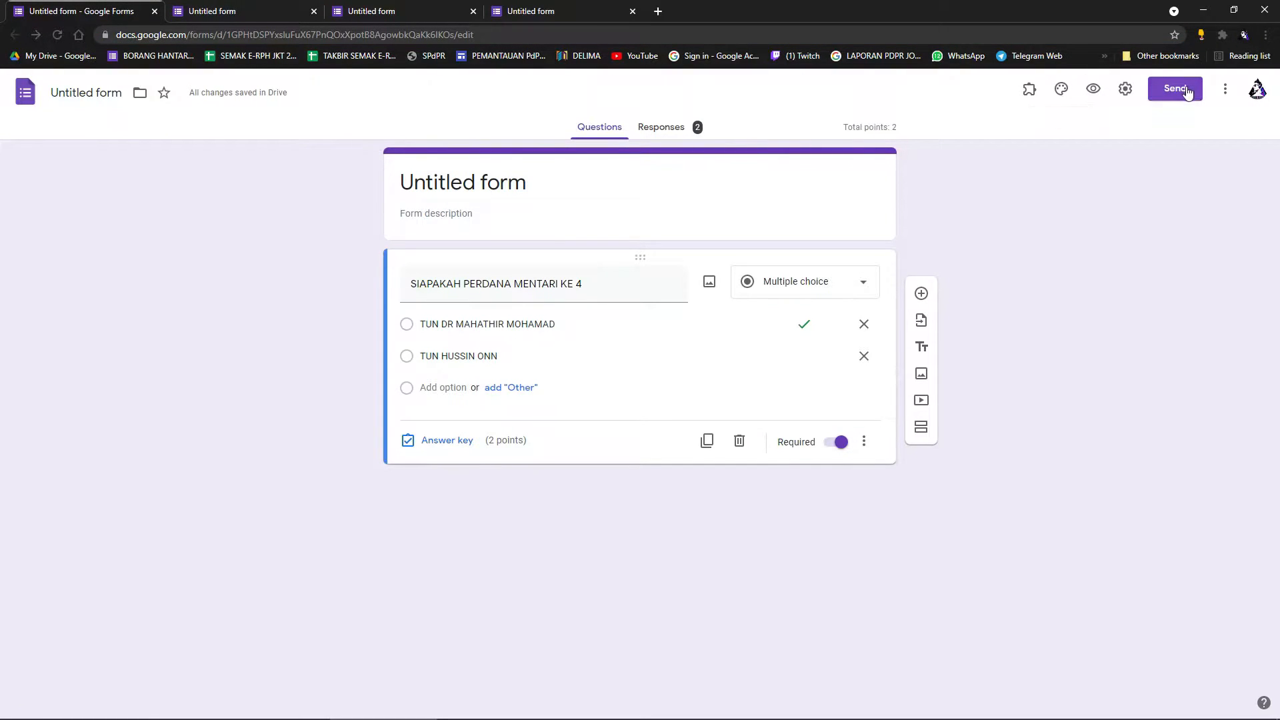
pyautogui.click(1126, 89)
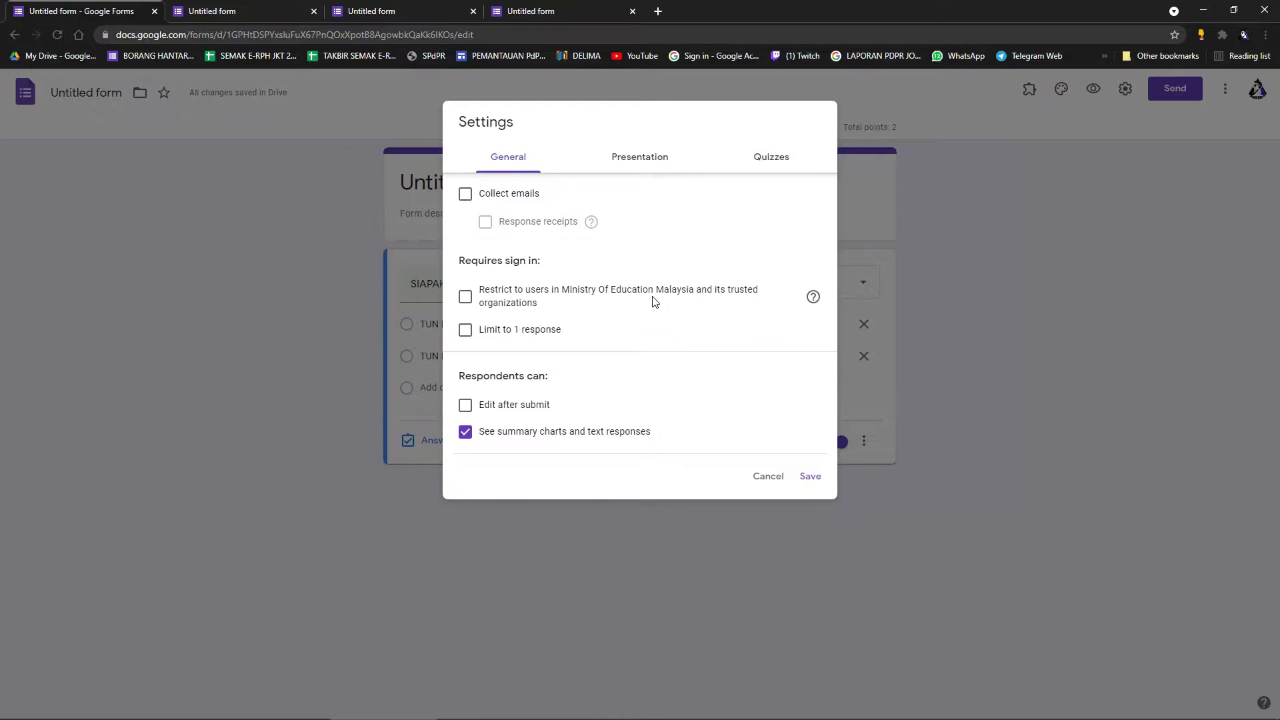
# Close Settings and copy the shortened share link from the Send dialog's Link tab.
pyautogui.click(811, 477)
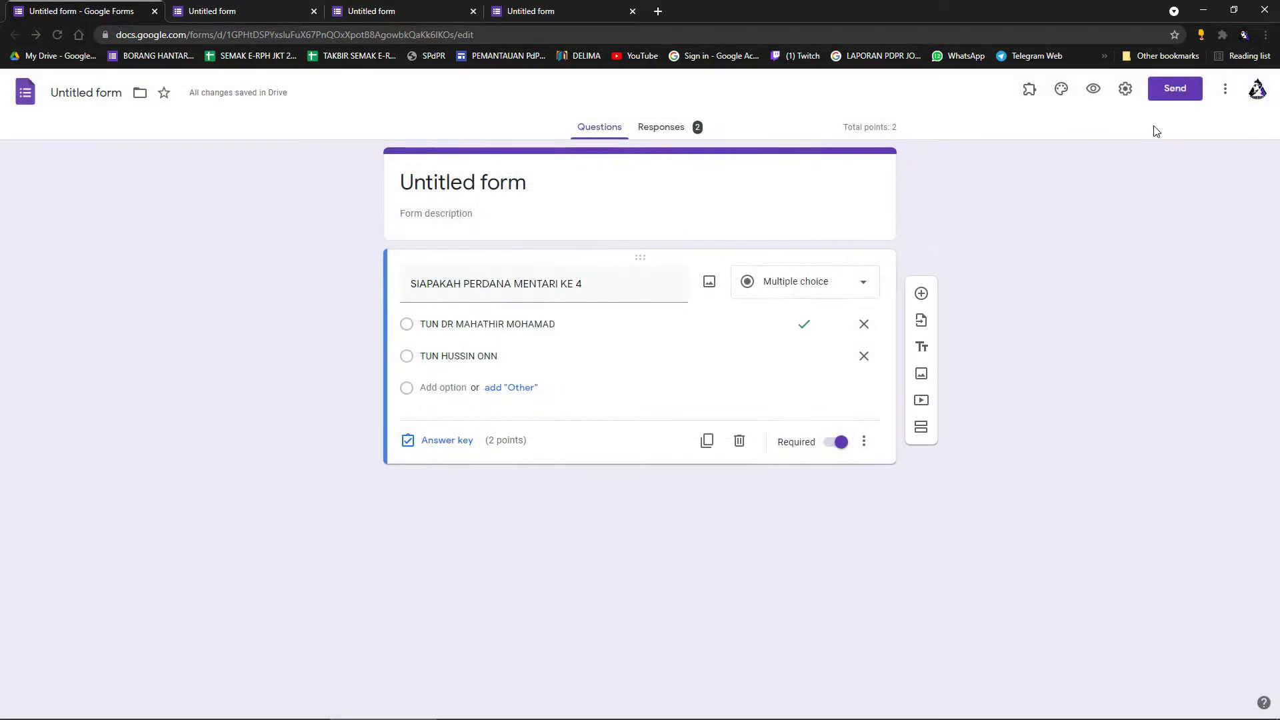
pyautogui.click(1181, 94)
pyautogui.click(590, 192)
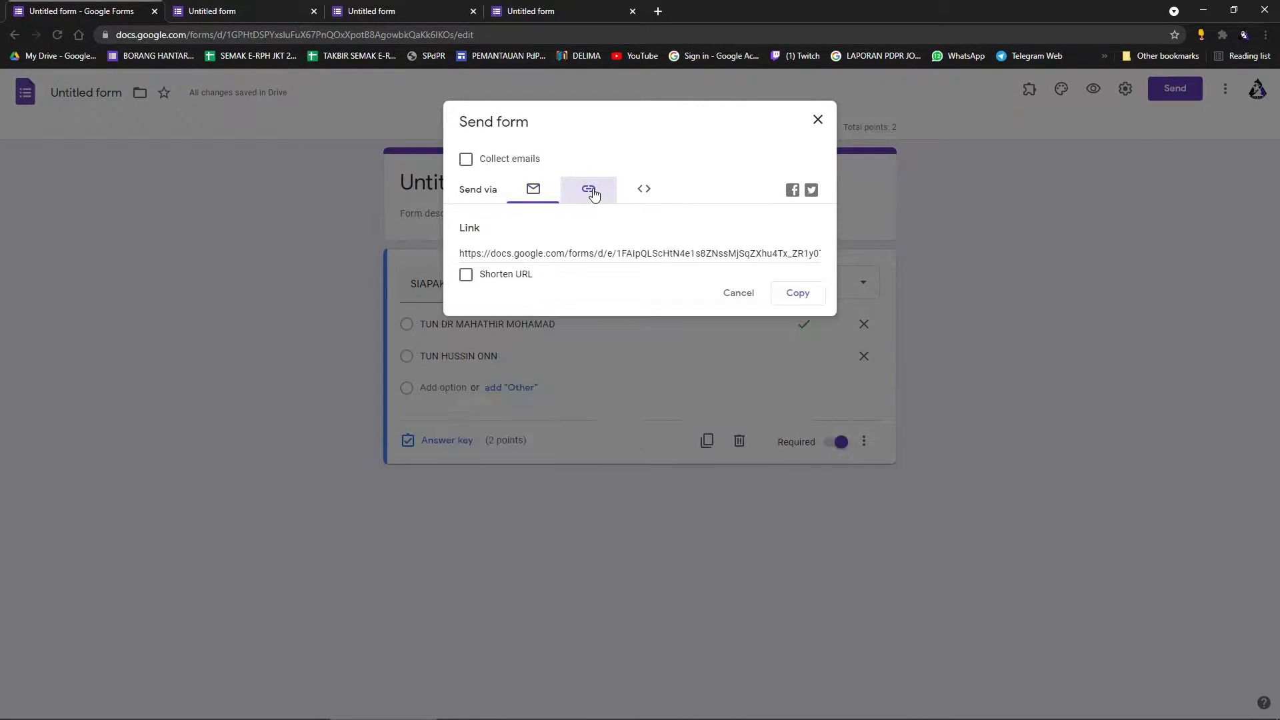
pyautogui.click(466, 275)
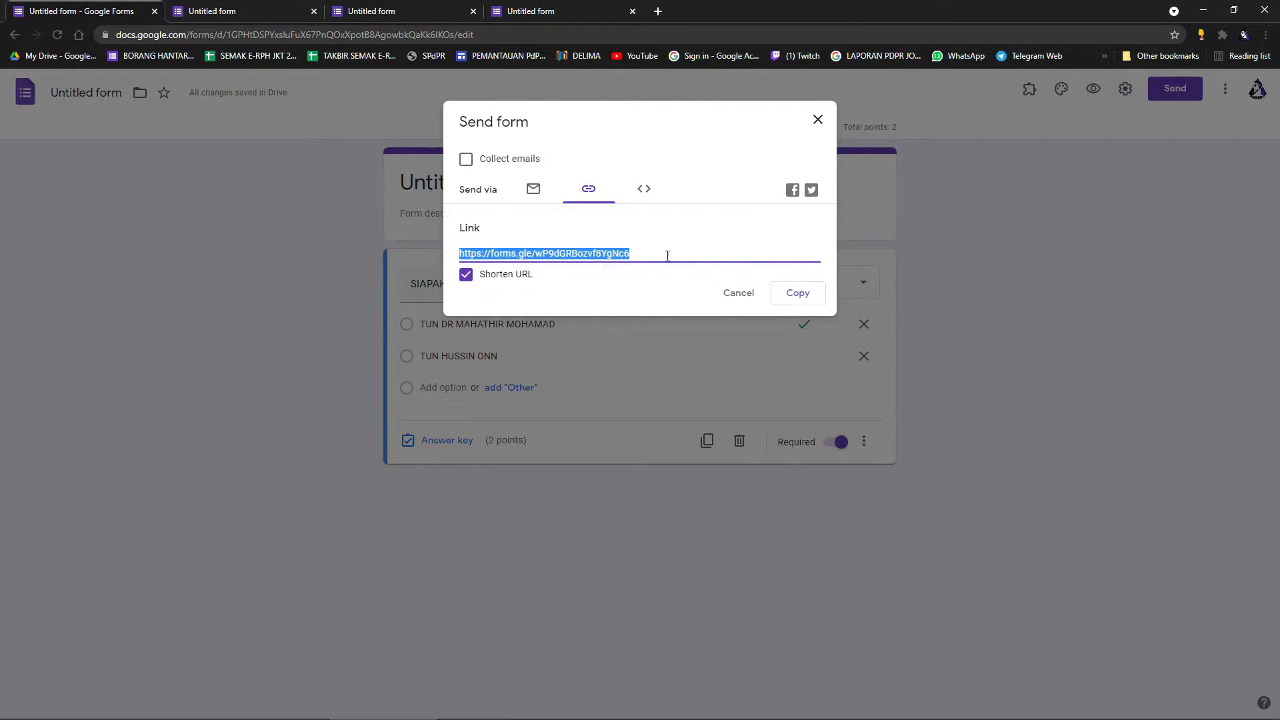
pyautogui.click(799, 293)
# Replace 'Untitled form' with the uppercase title 'BENGKEL GOOGLE FORM SMK JALAN KOTA TINGGI 2021'.
pyautogui.click(818, 120)
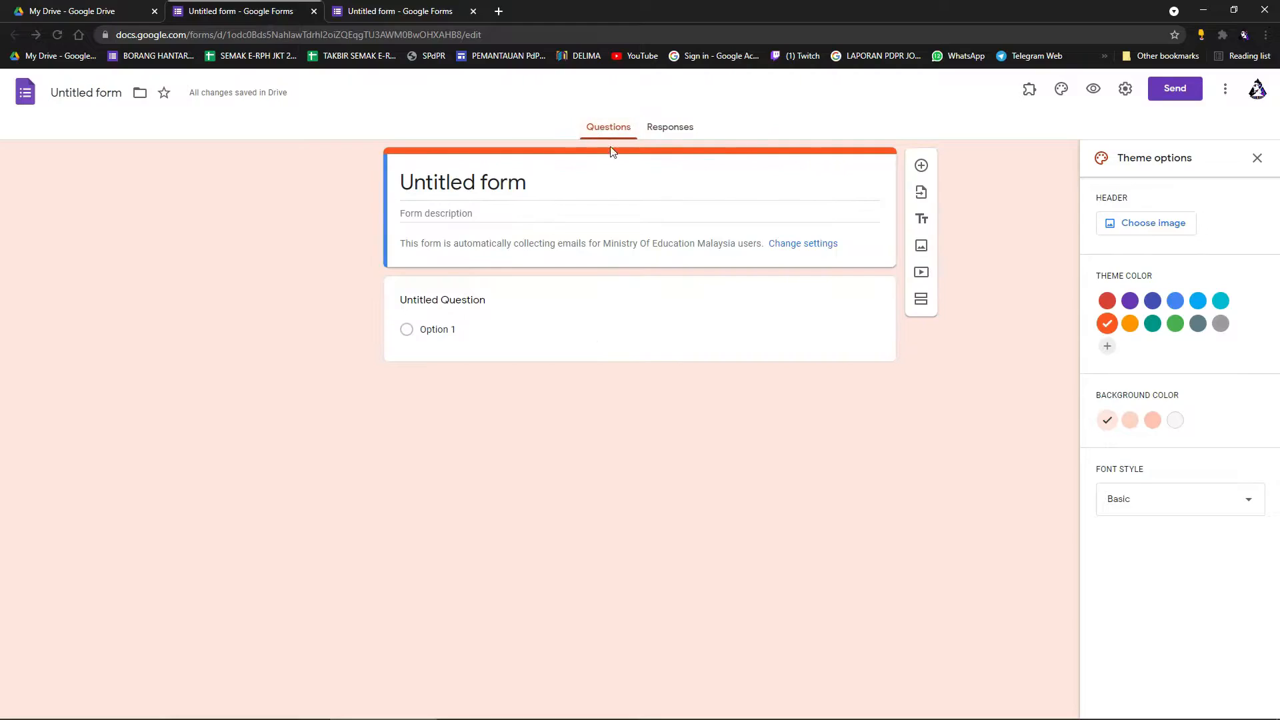
pyautogui.click(532, 190)
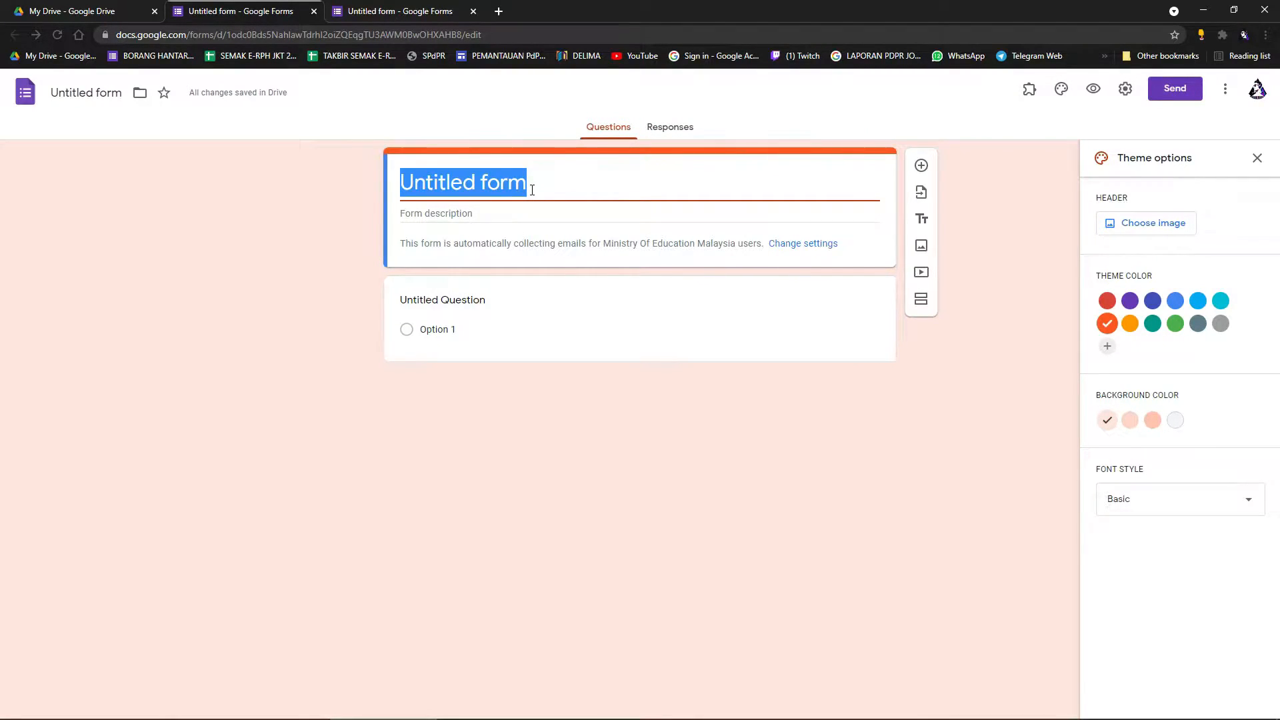
pyautogui.write('bengkel')
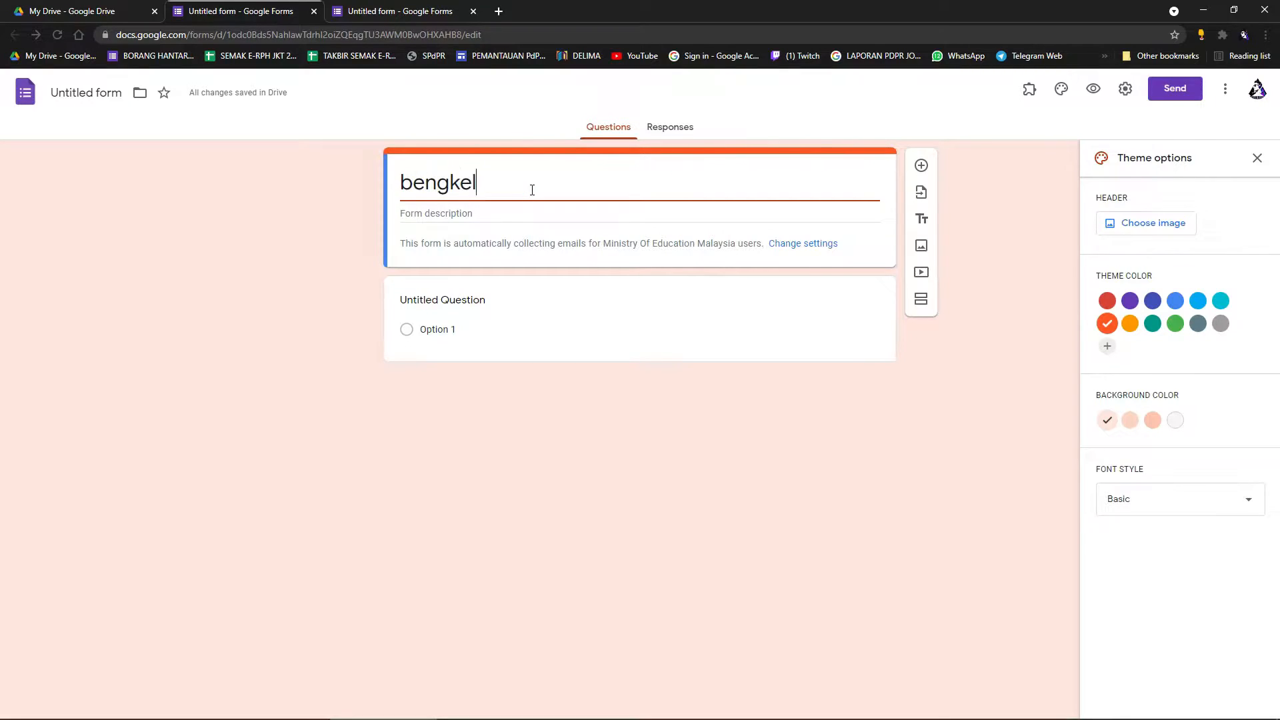
pyautogui.press('BackSpace')
pyautogui.press('BackSpace')
pyautogui.press('BackSpace')
pyautogui.press('BackSpace')
pyautogui.press('BackSpace')
pyautogui.press('BackSpace')
pyautogui.press('BackSpace')
pyautogui.press('BackSpace')
pyautogui.write('BENGKE')
pyautogui.press('BackSpace')
pyautogui.write('KEL ')
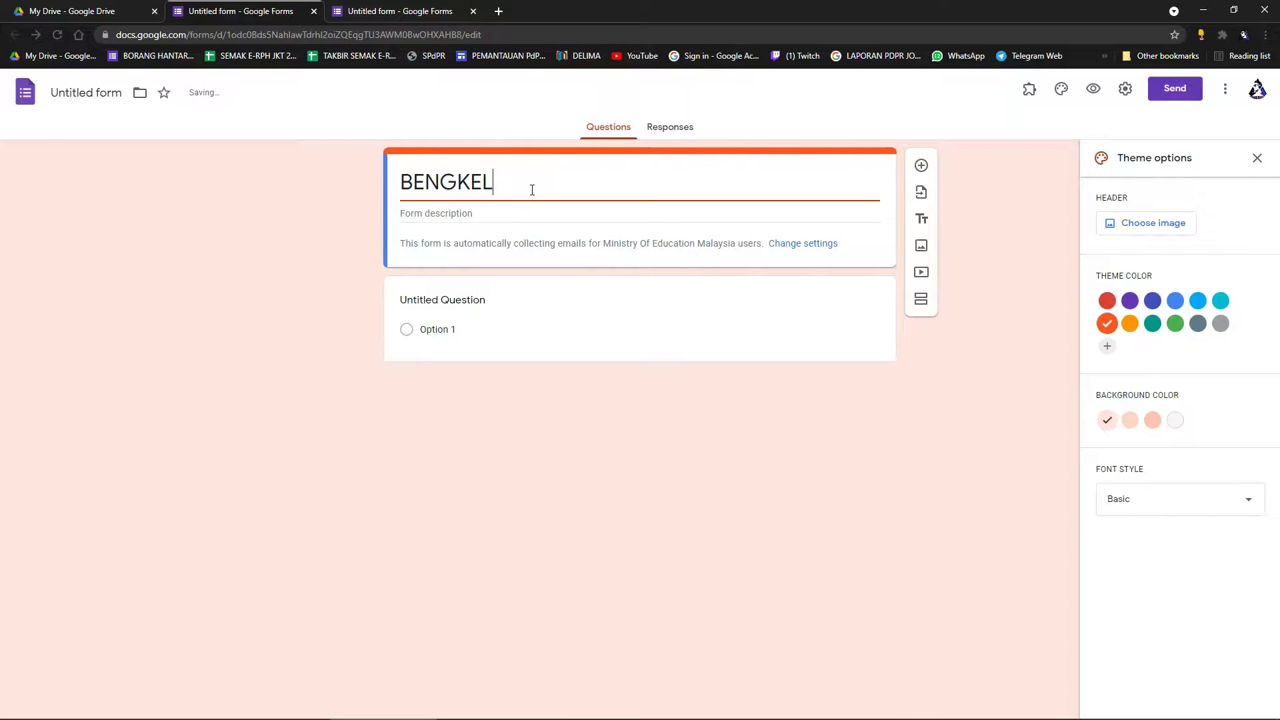
pyautogui.write('GOOGLE FORM')
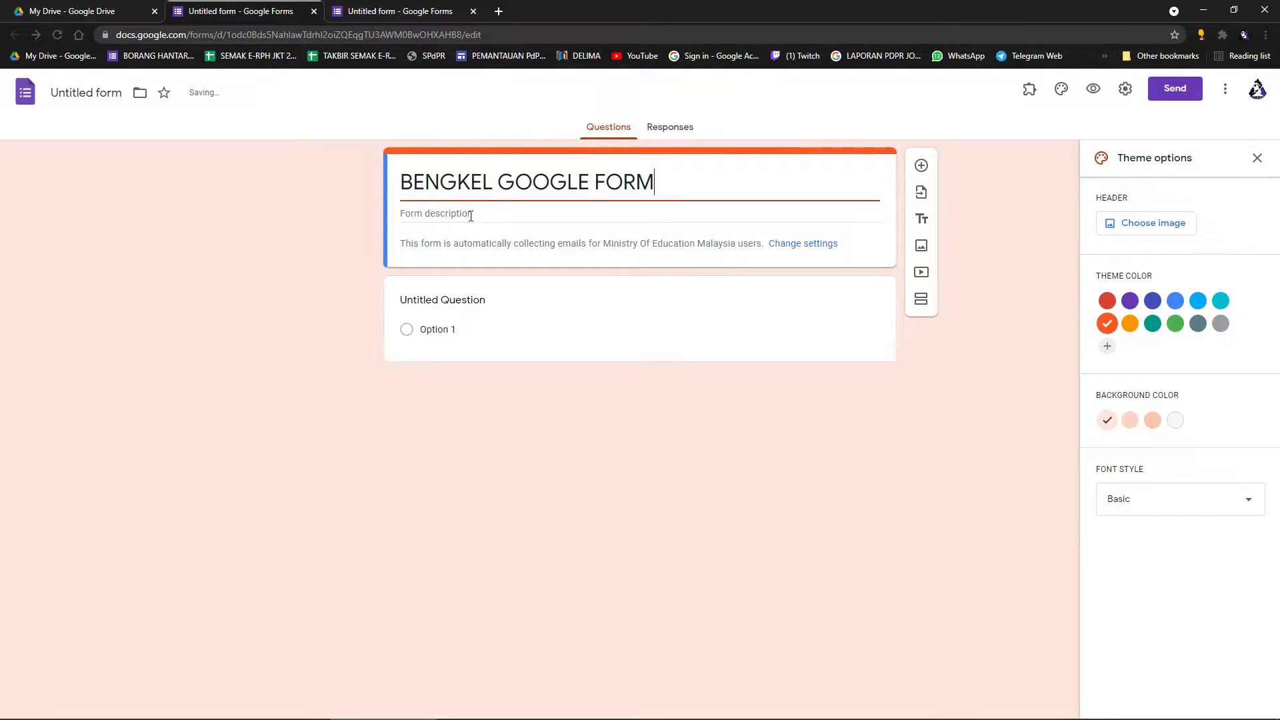
pyautogui.write(' SMK JALAN ')
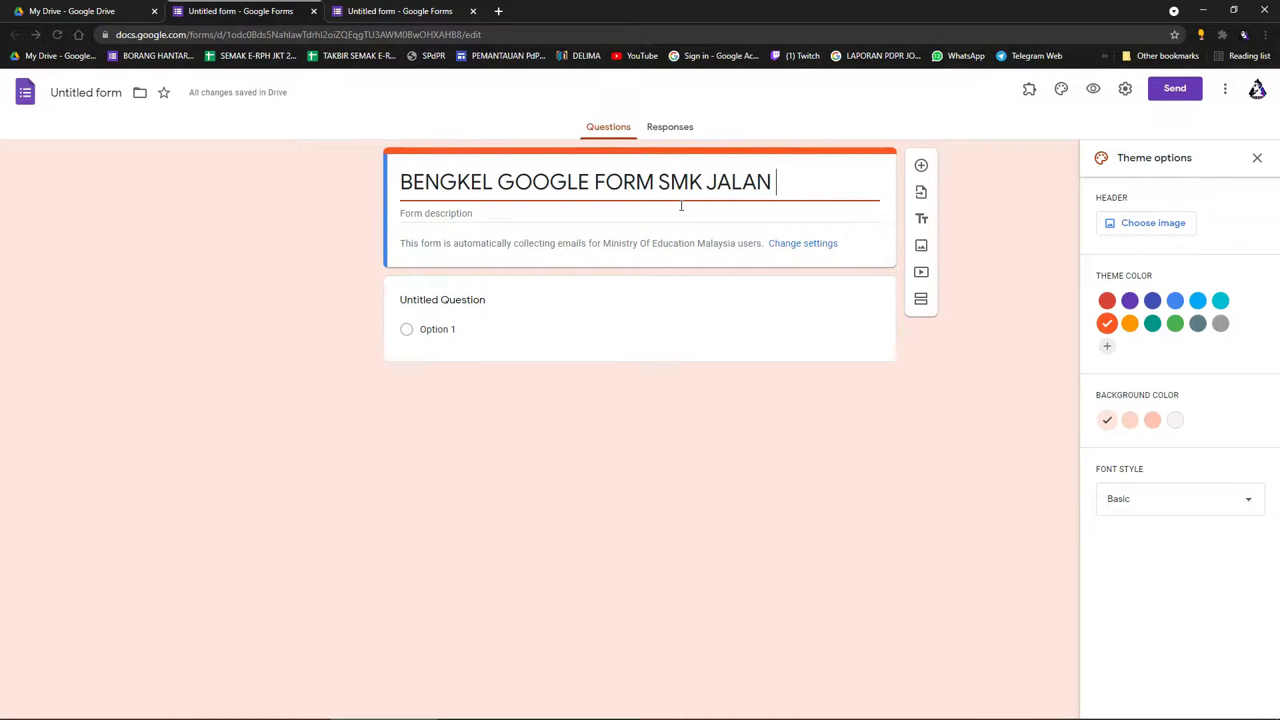
pyautogui.write('KOTA TINGGI 2021')
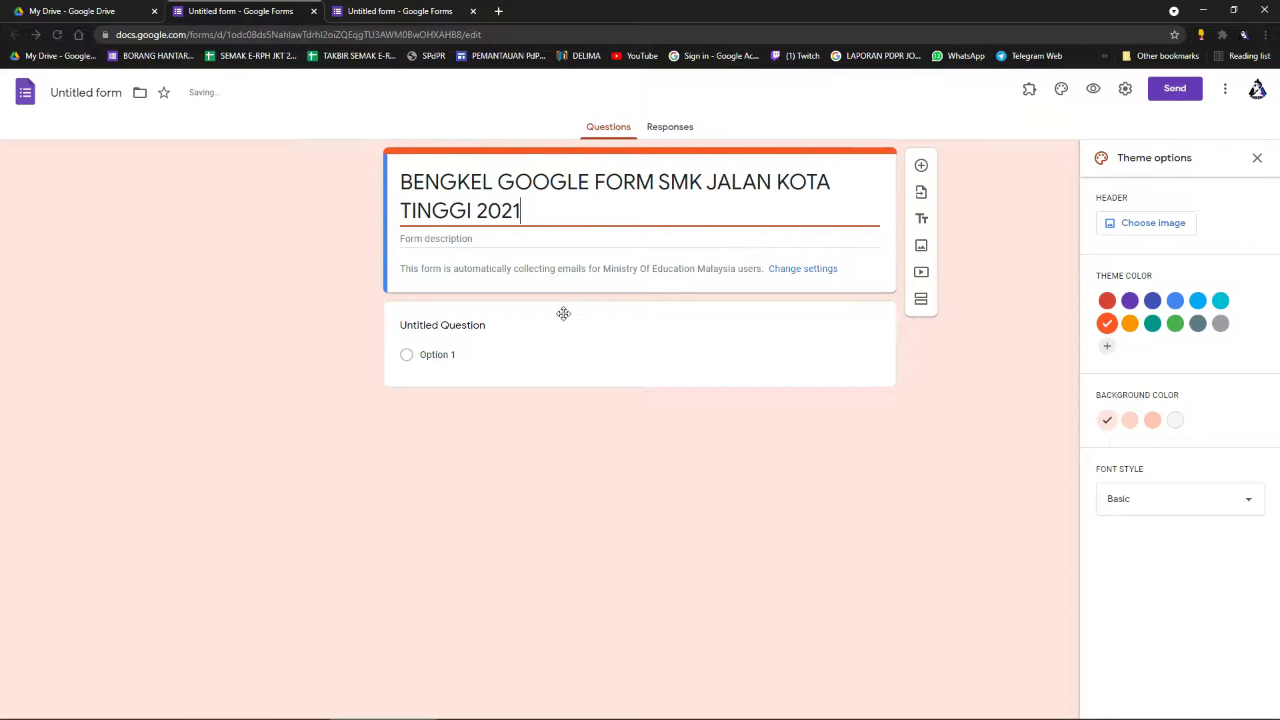
# Name the form file after the form's title.
pyautogui.click(106, 97)
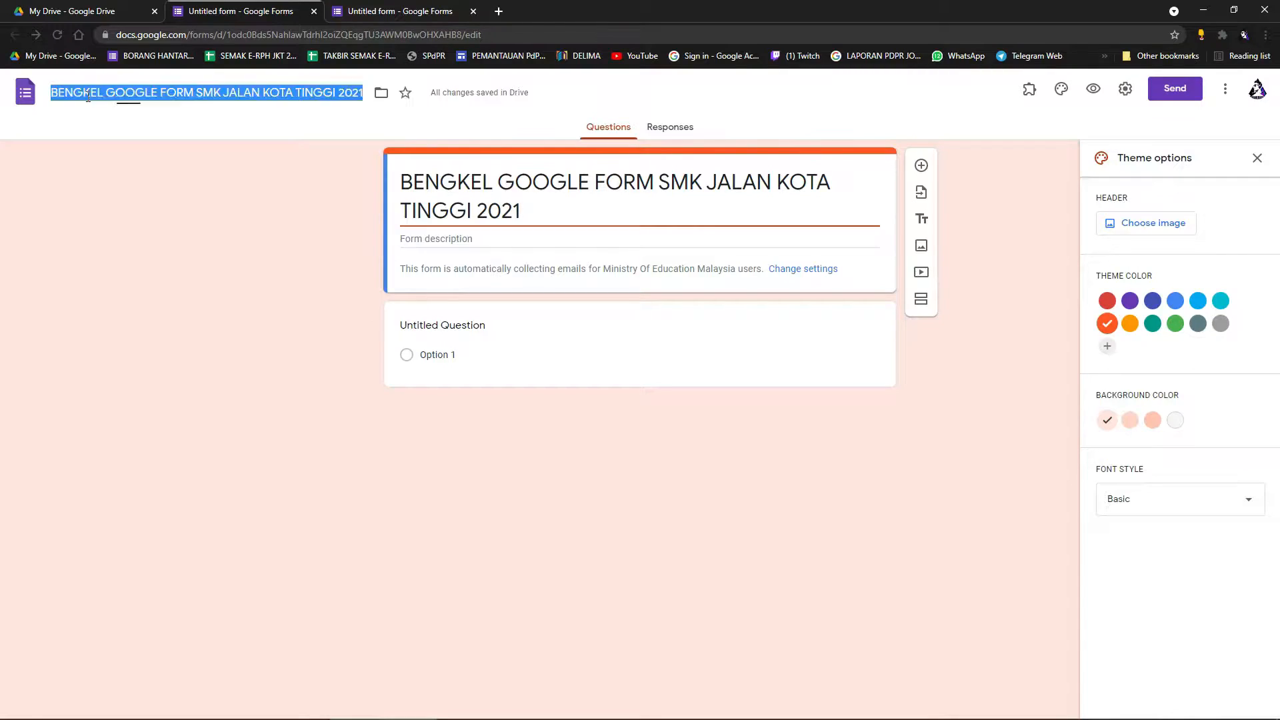
pyautogui.click(527, 202)
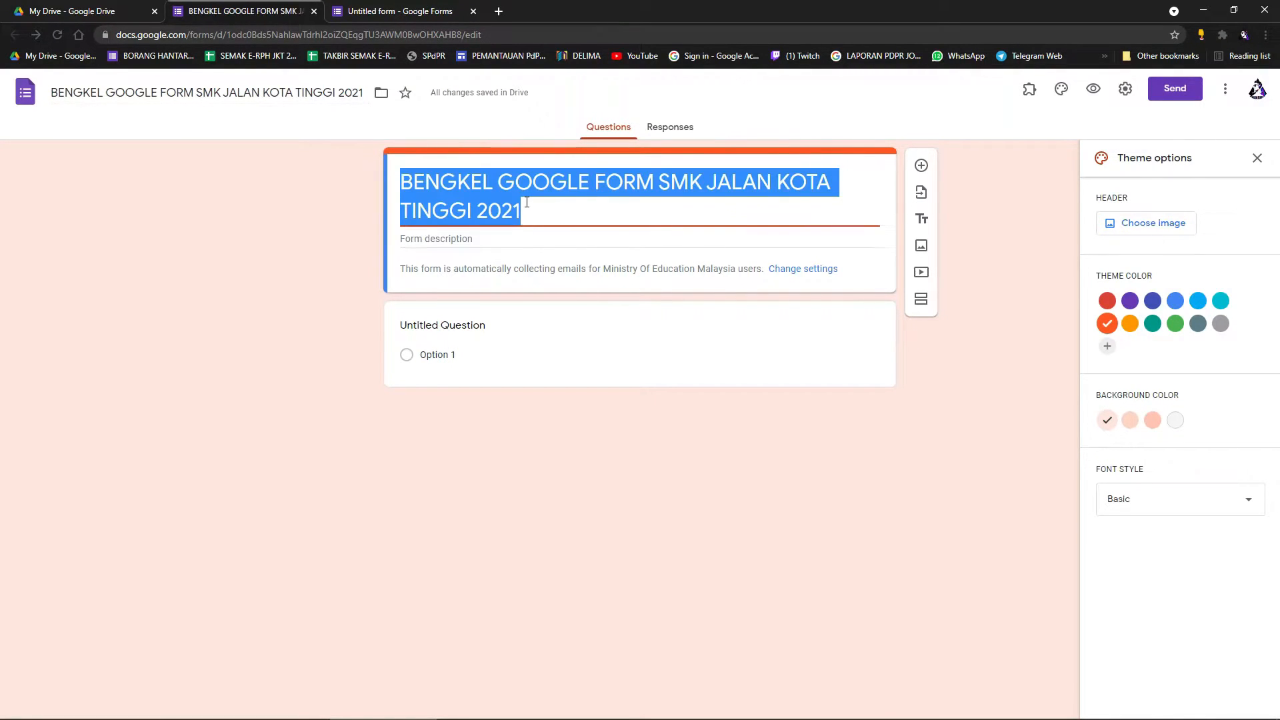
pyautogui.click(642, 228)
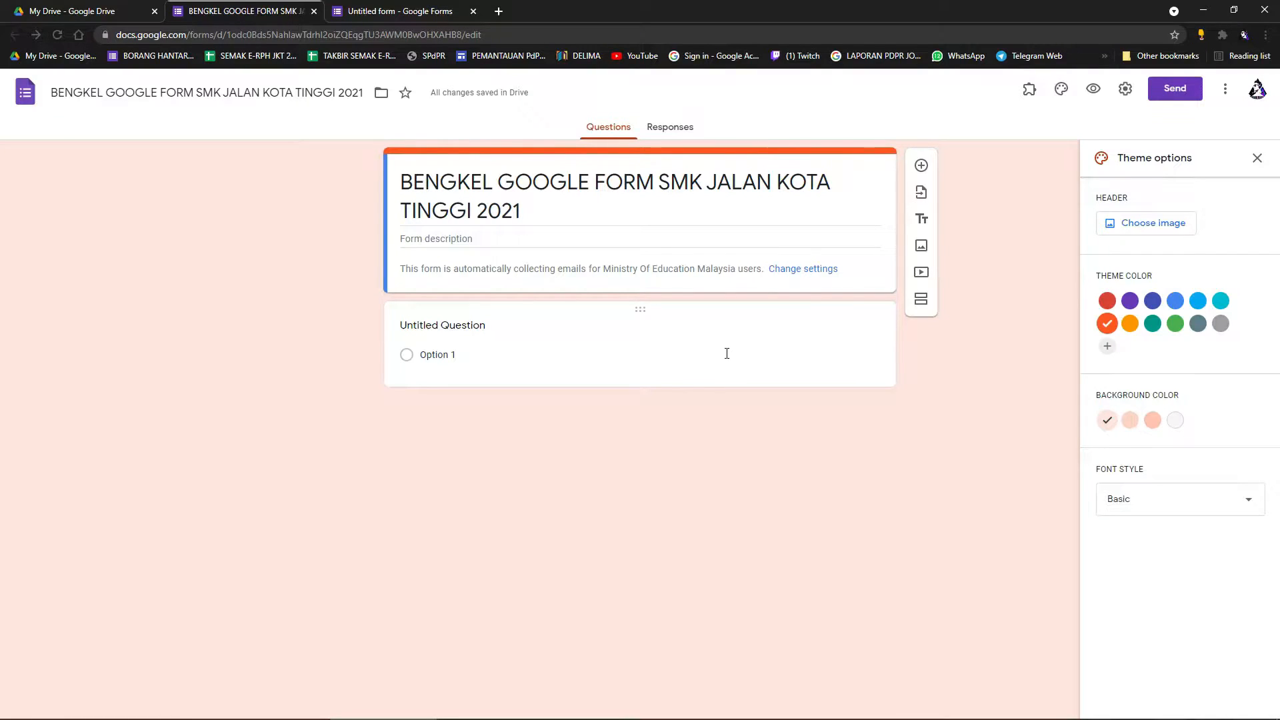
# Add an extra question below the first one, then delete it.
pyautogui.click(563, 362)
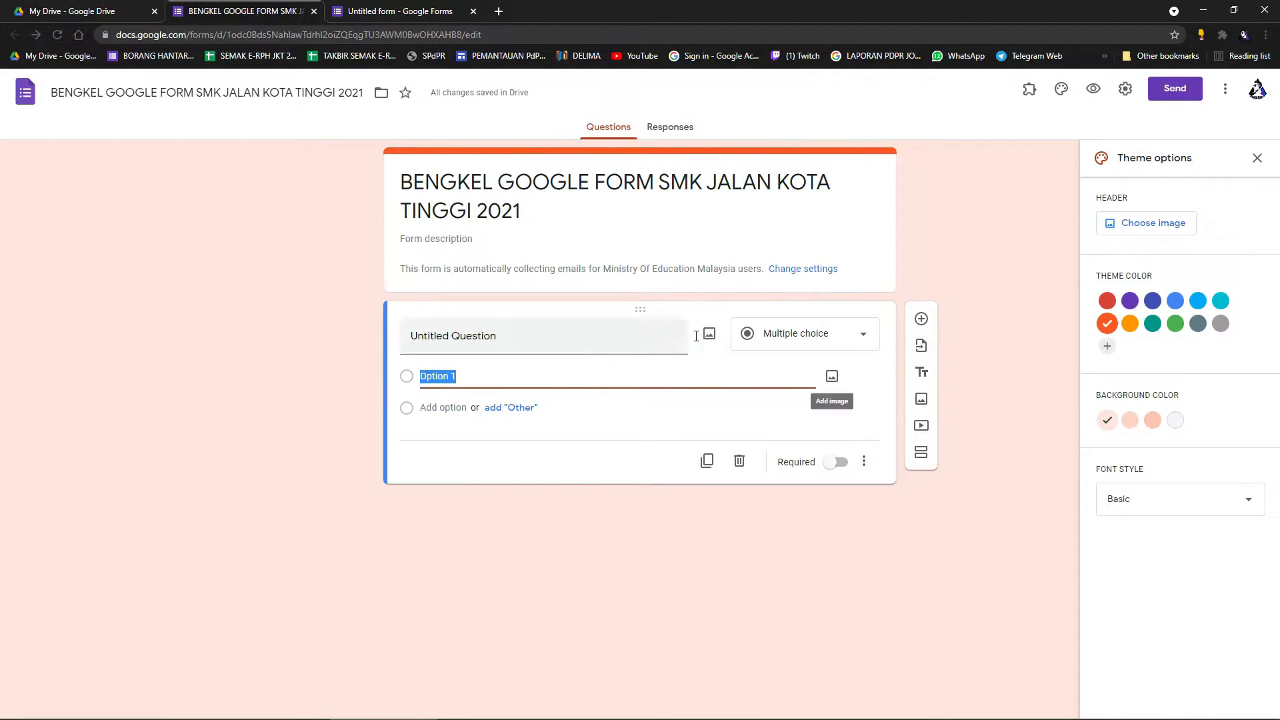
pyautogui.click(923, 319)
pyautogui.click(698, 338)
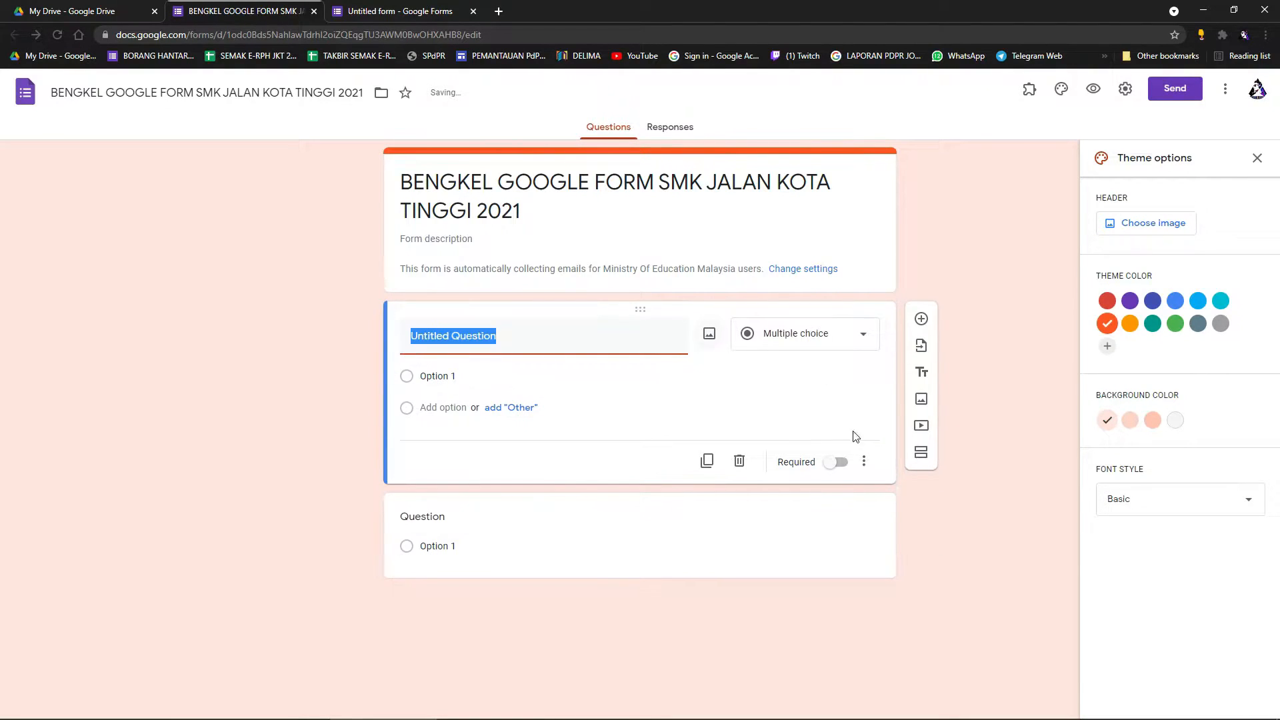
pyautogui.click(824, 525)
pyautogui.click(738, 555)
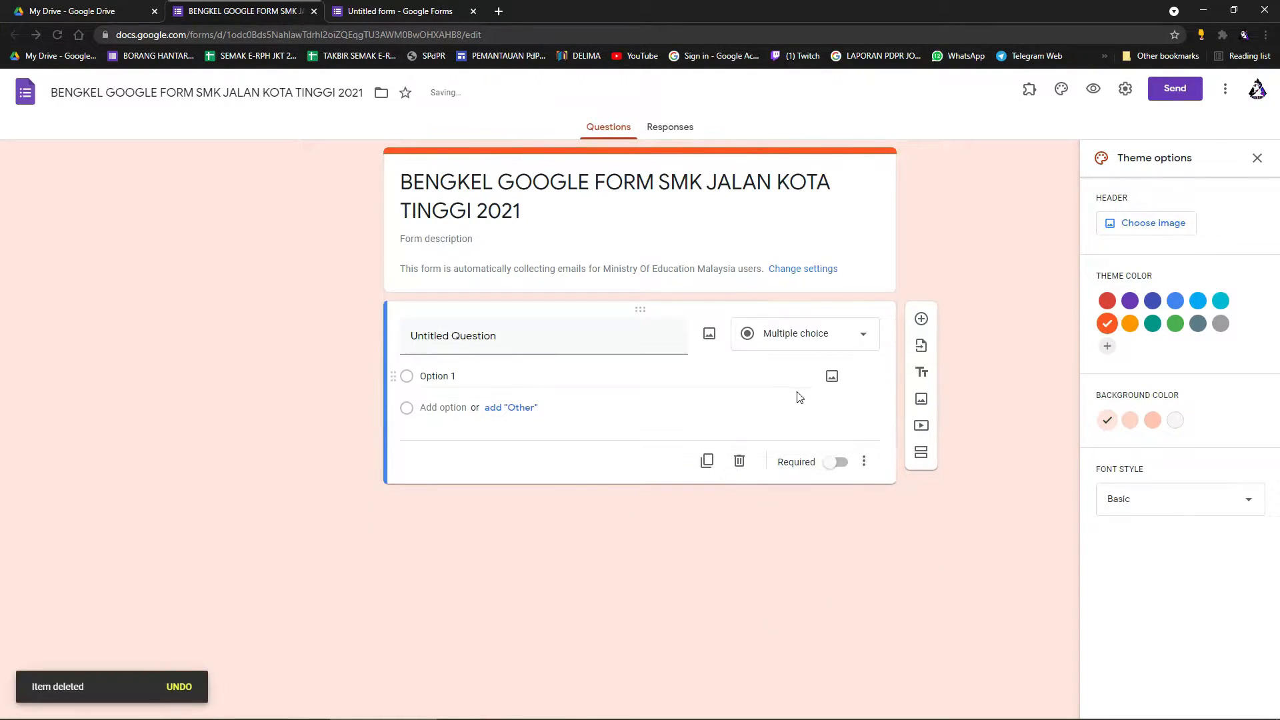
# Change the first question's type to Short answer.
pyautogui.click(830, 336)
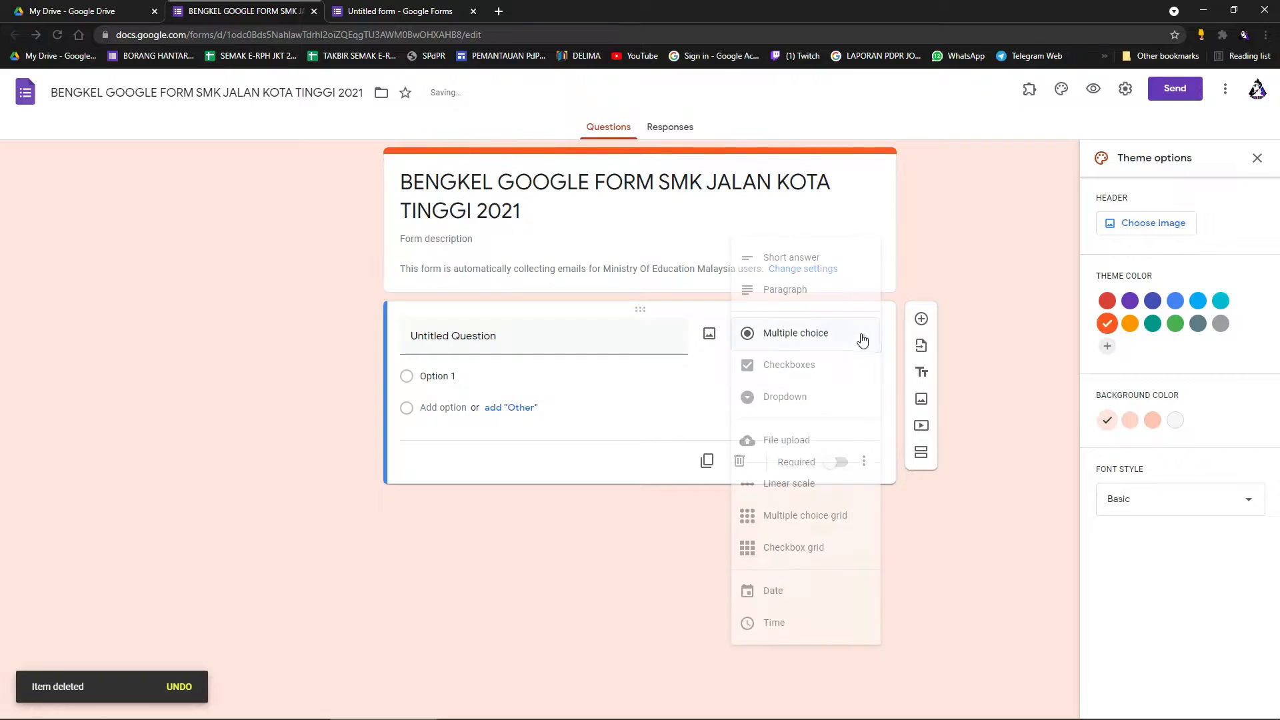
pyautogui.click(781, 260)
pyautogui.click(546, 348)
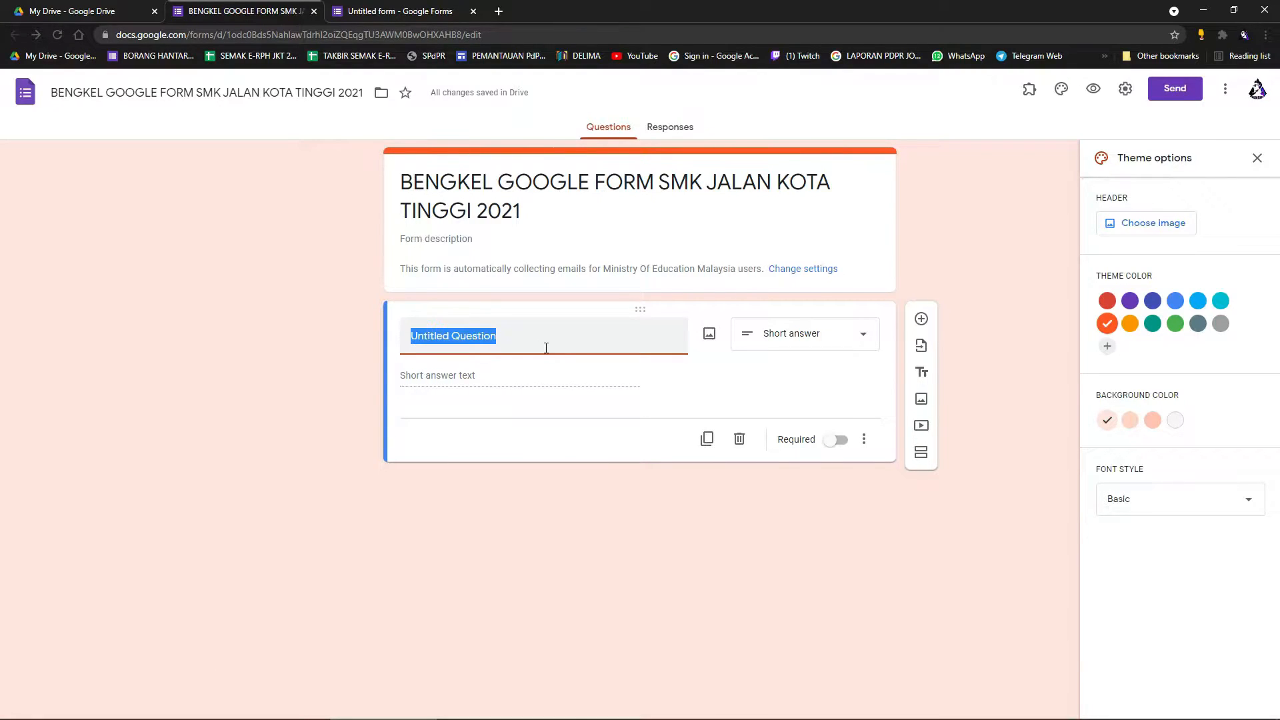
# Title the first question NAMA and add a second question titled NO KAD PENGENALAN.
pyautogui.write('NAMA')
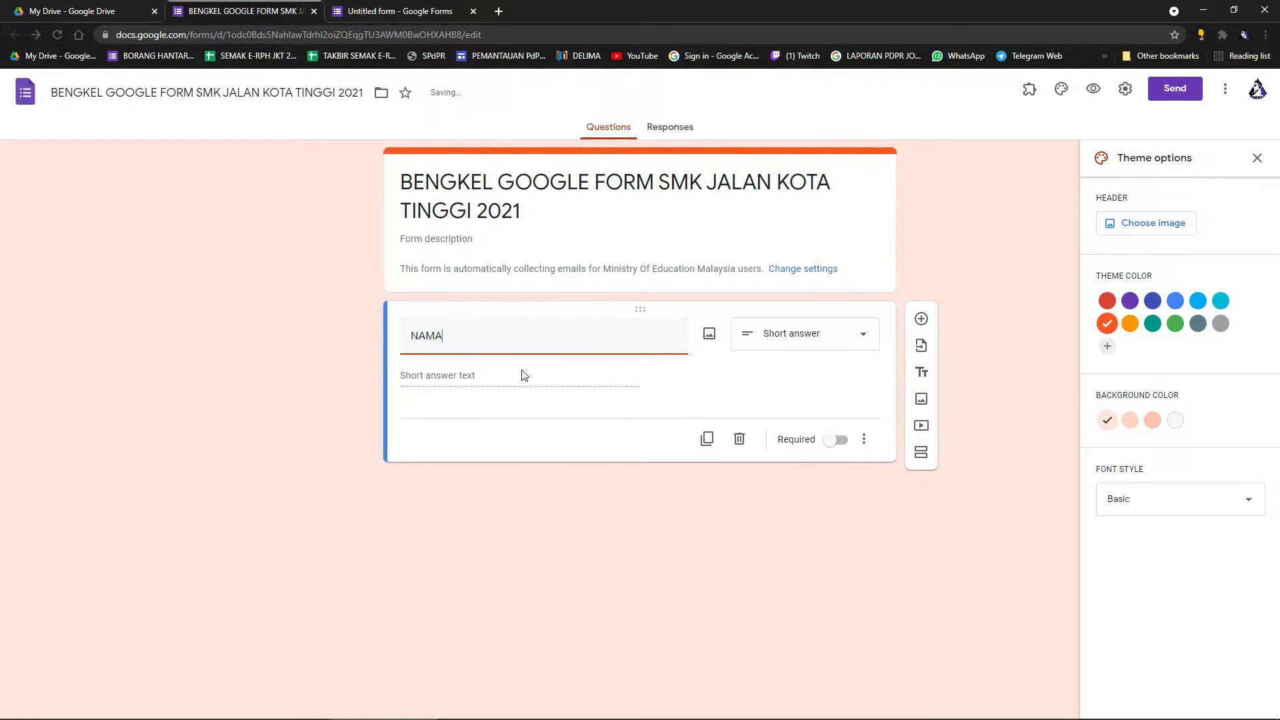
pyautogui.click(921, 319)
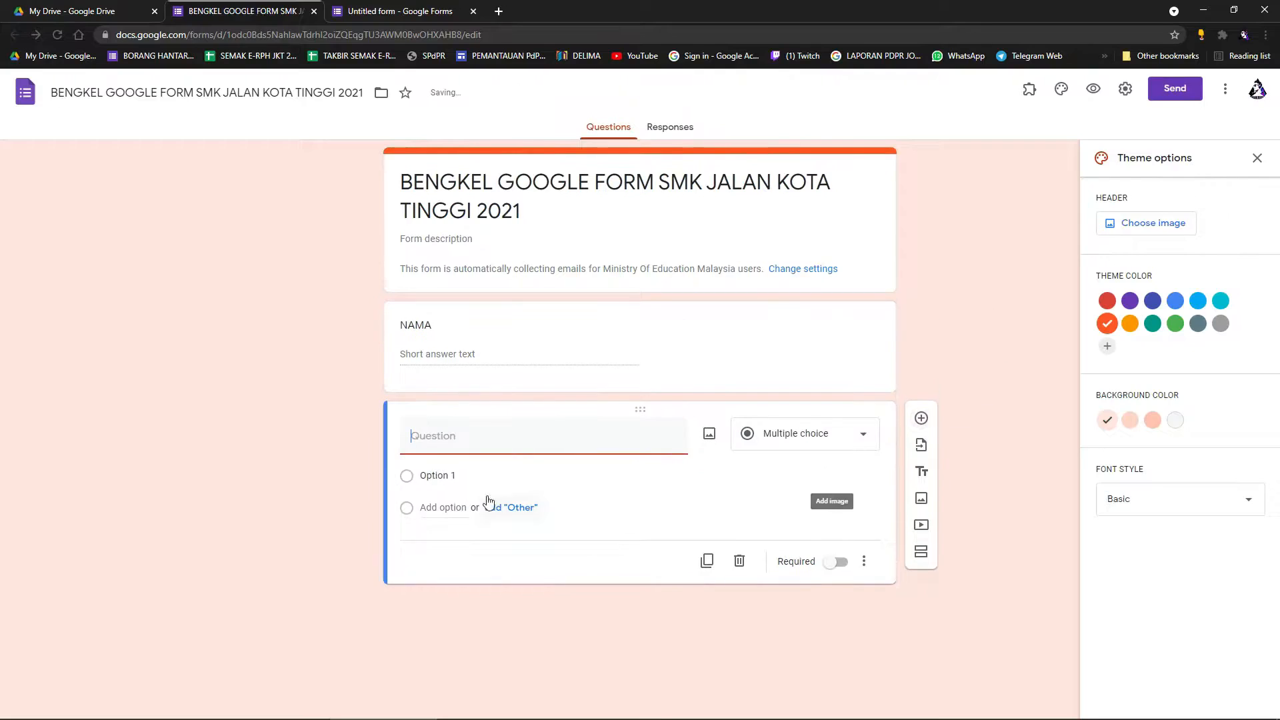
pyautogui.write('IC')
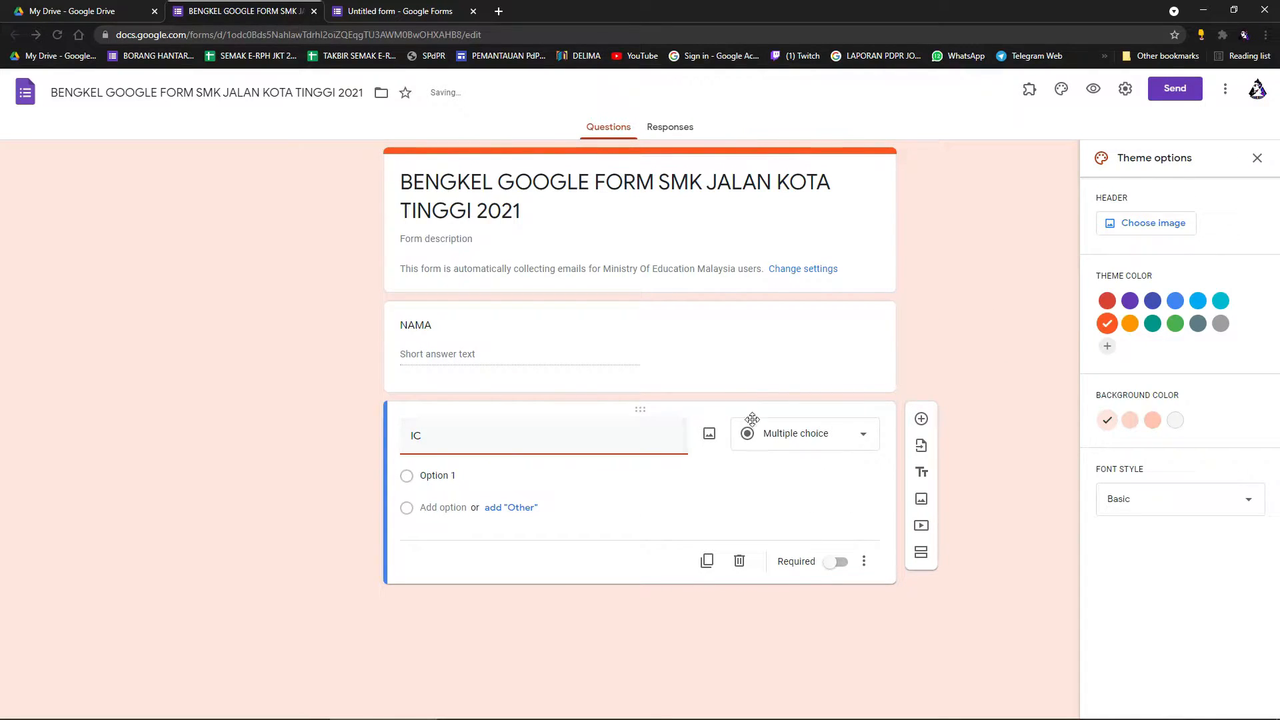
pyautogui.press('BackSpace')
pyautogui.press('BackSpace')
pyautogui.write('NO')
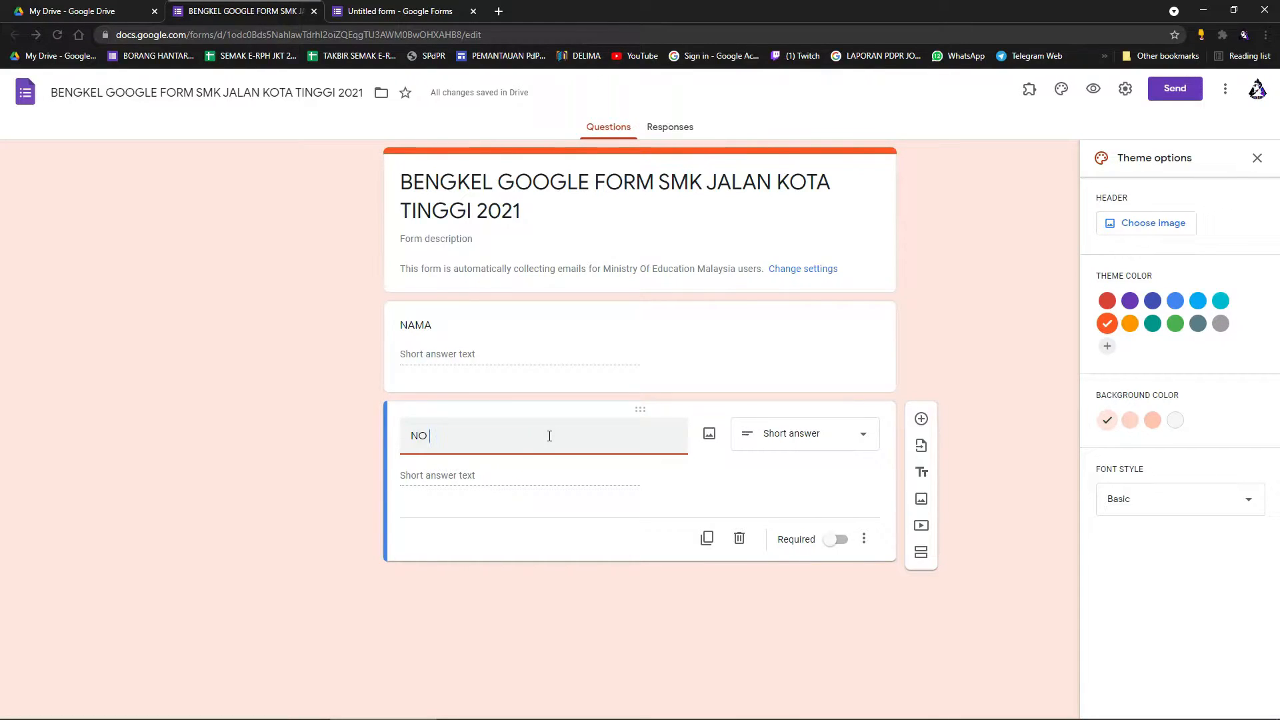
pyautogui.press('BackSpace')
pyautogui.press('BackSpace')
pyautogui.press('BackSpace')
pyautogui.press('BackSpace')
pyautogui.write('KAD PENGENALAN')
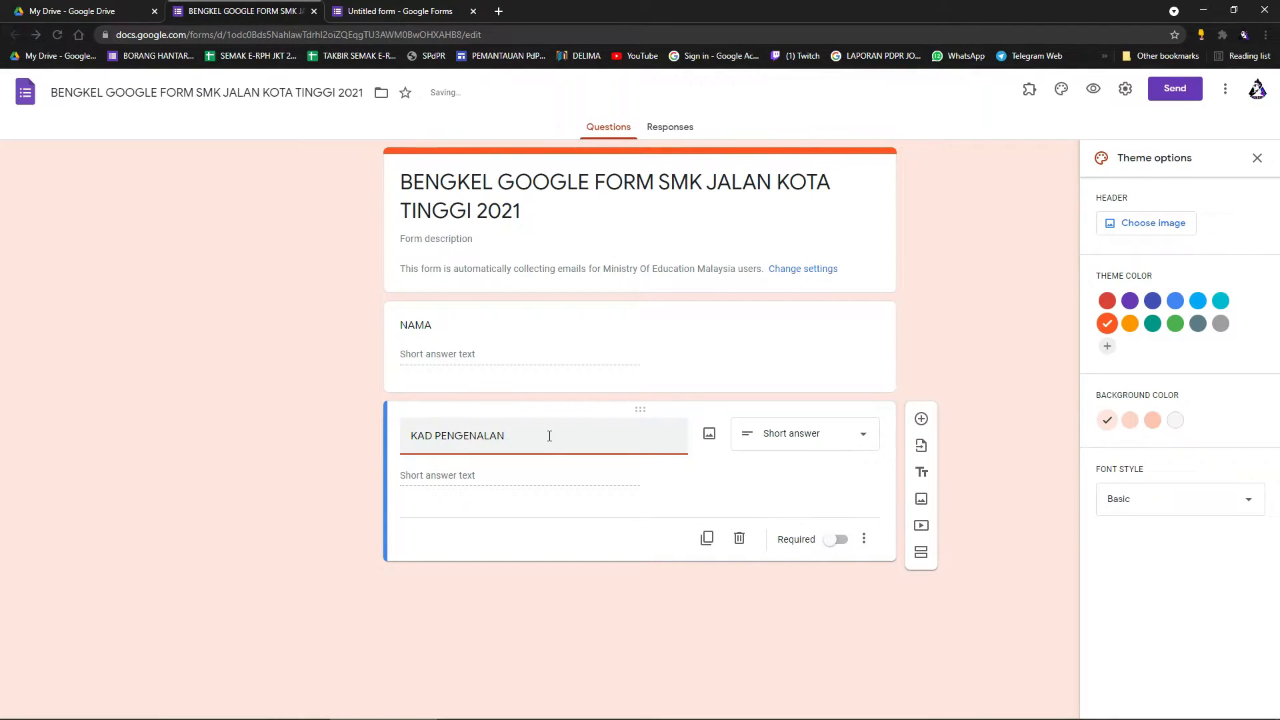
pyautogui.write('NO')
pyautogui.click(998, 394)
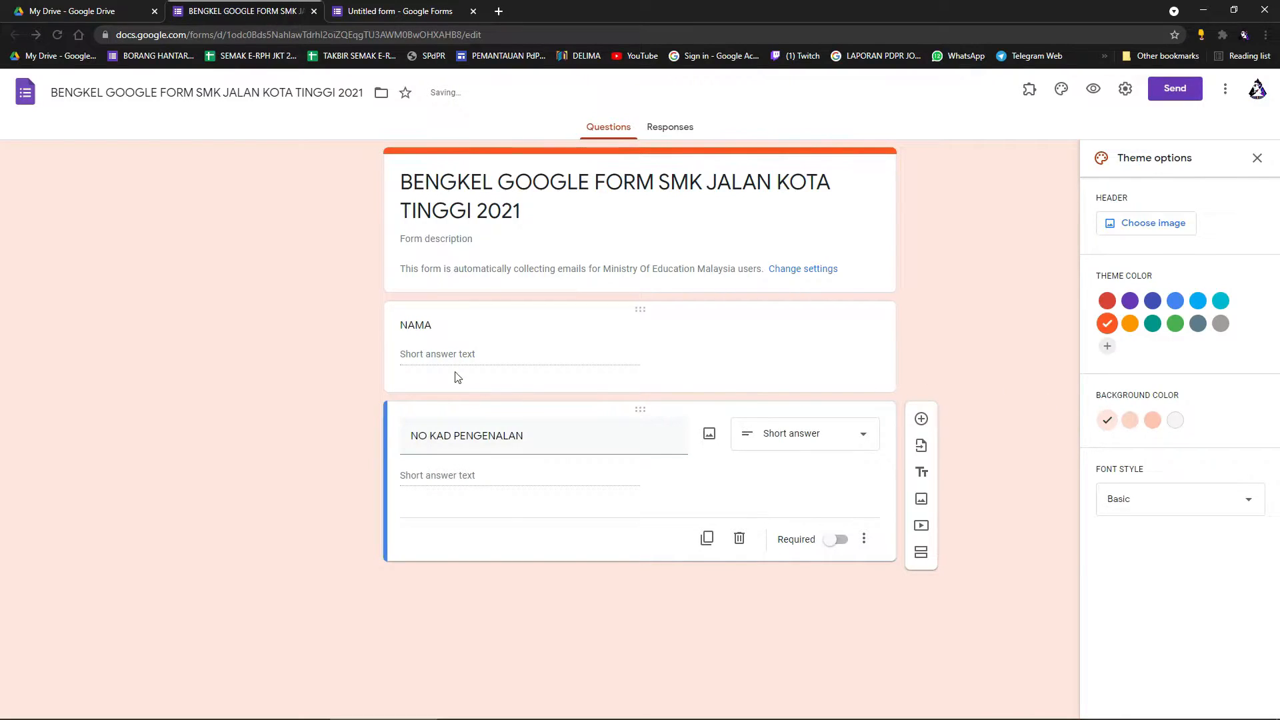
# Preview the form with a test name and IC number, then leave without submitting.
pyautogui.click(1092, 91)
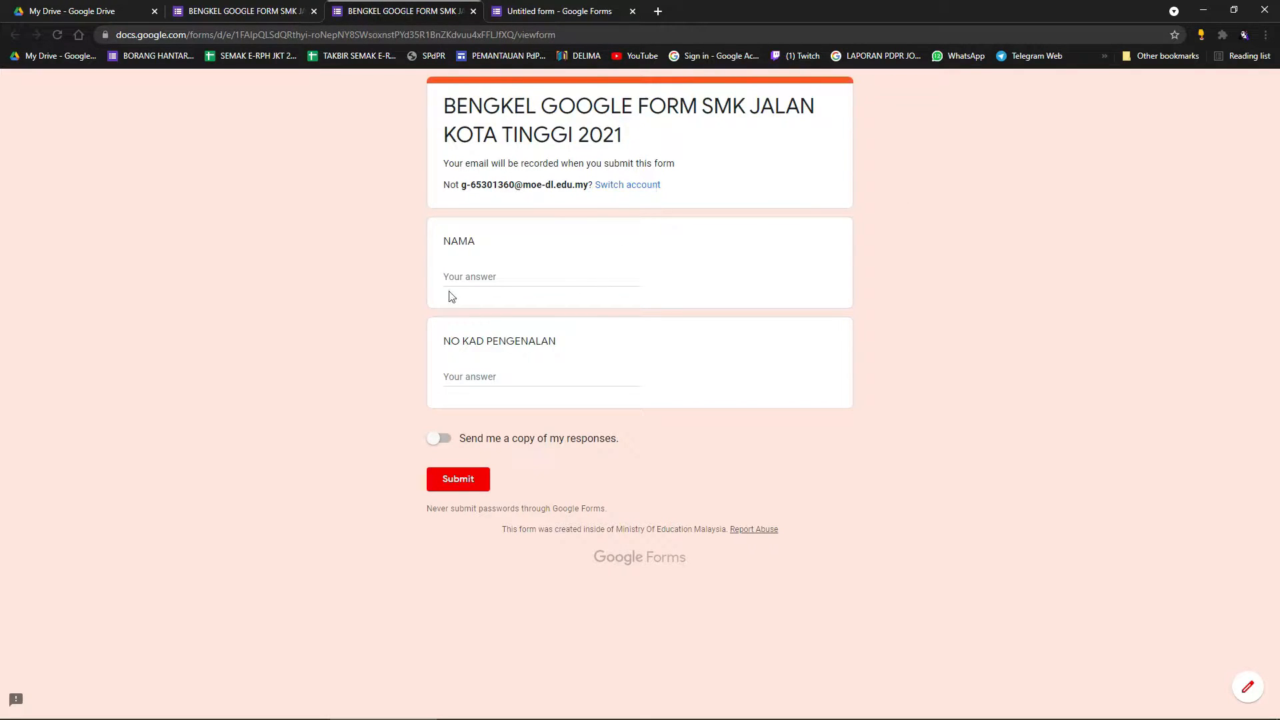
pyautogui.click(490, 279)
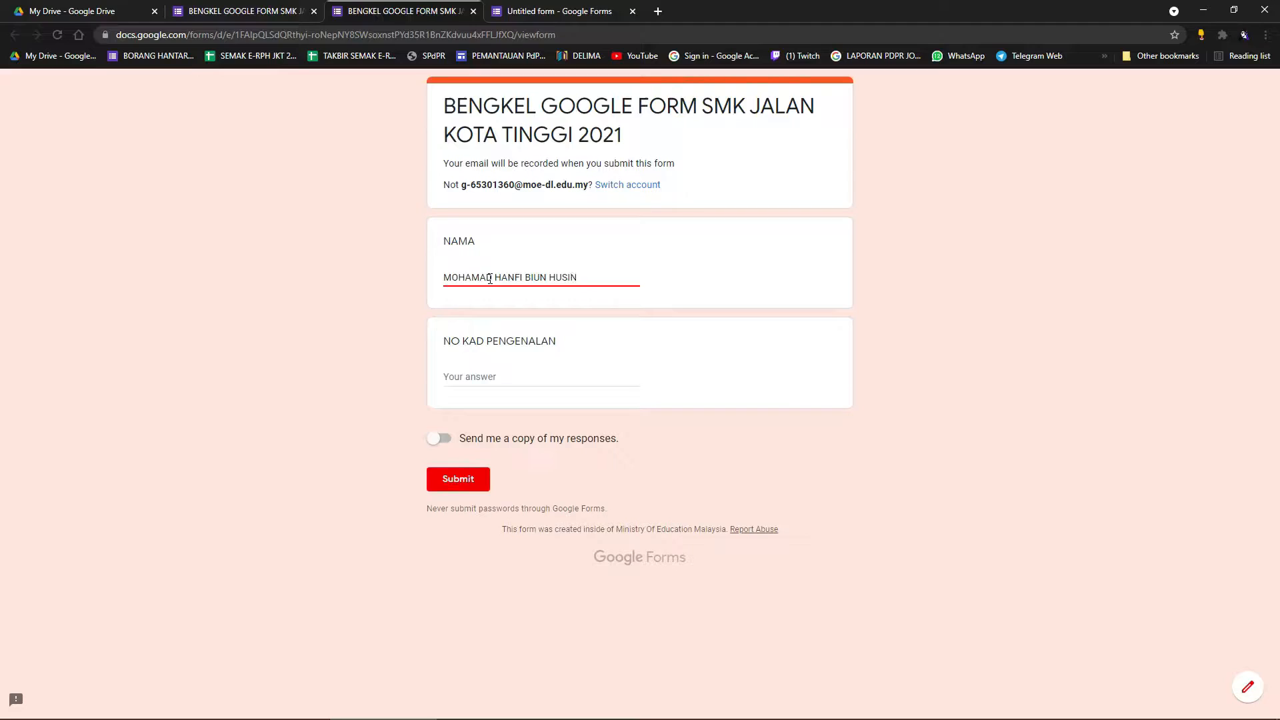
pyautogui.click(505, 384)
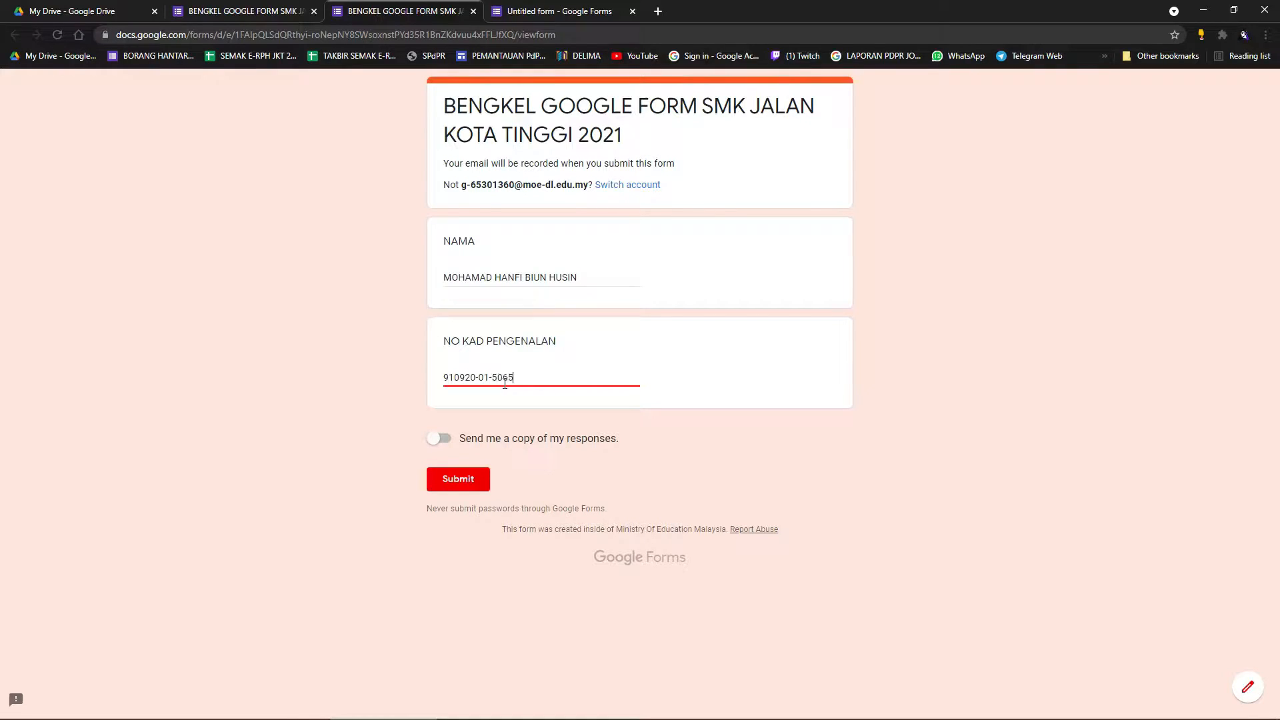
pyautogui.click(689, 423)
pyautogui.click(473, 11)
pyautogui.click(704, 109)
# Close the leftover untitled form and select the NO KAD PENGENALAN question.
pyautogui.click(427, 11)
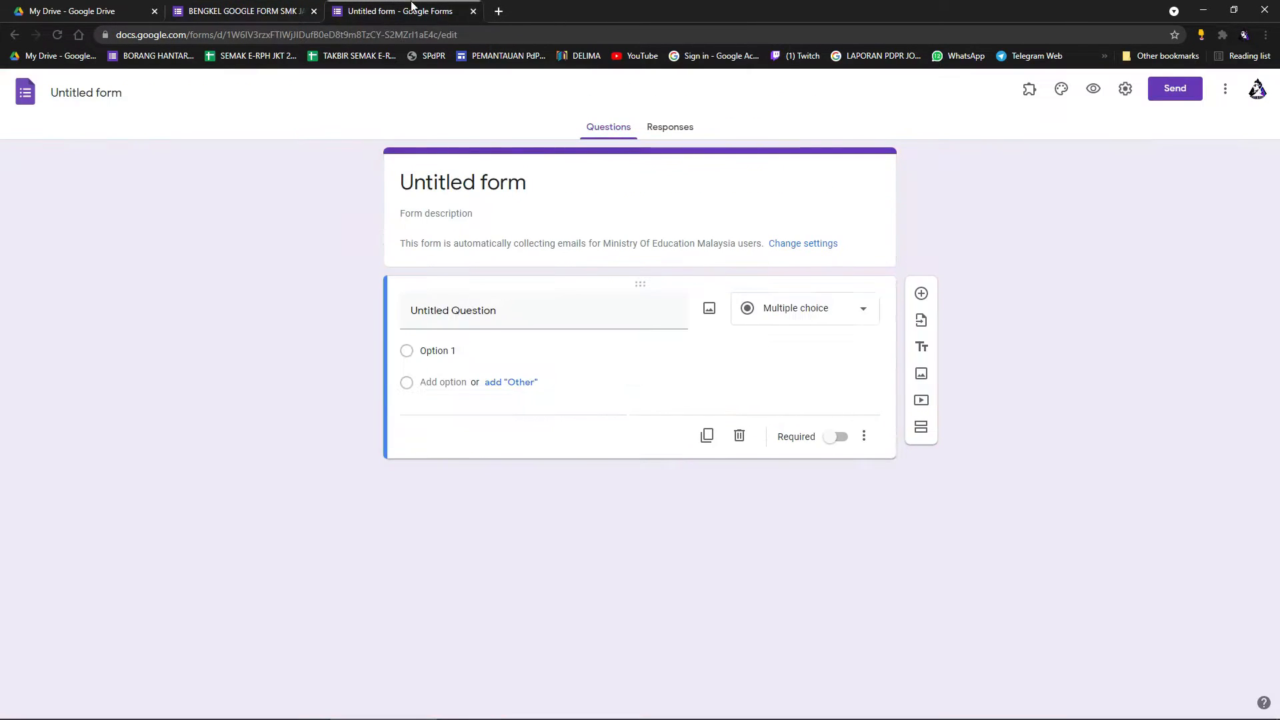
pyautogui.click(473, 11)
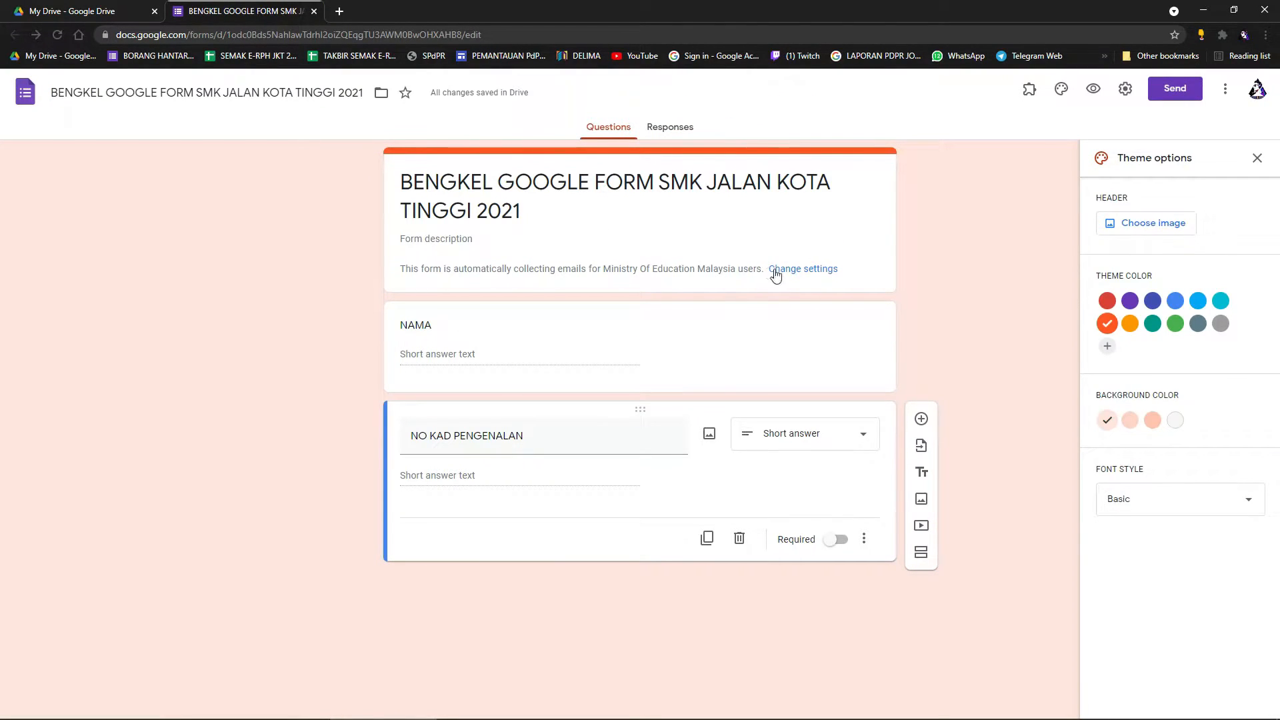
pyautogui.click(619, 370)
pyautogui.click(606, 500)
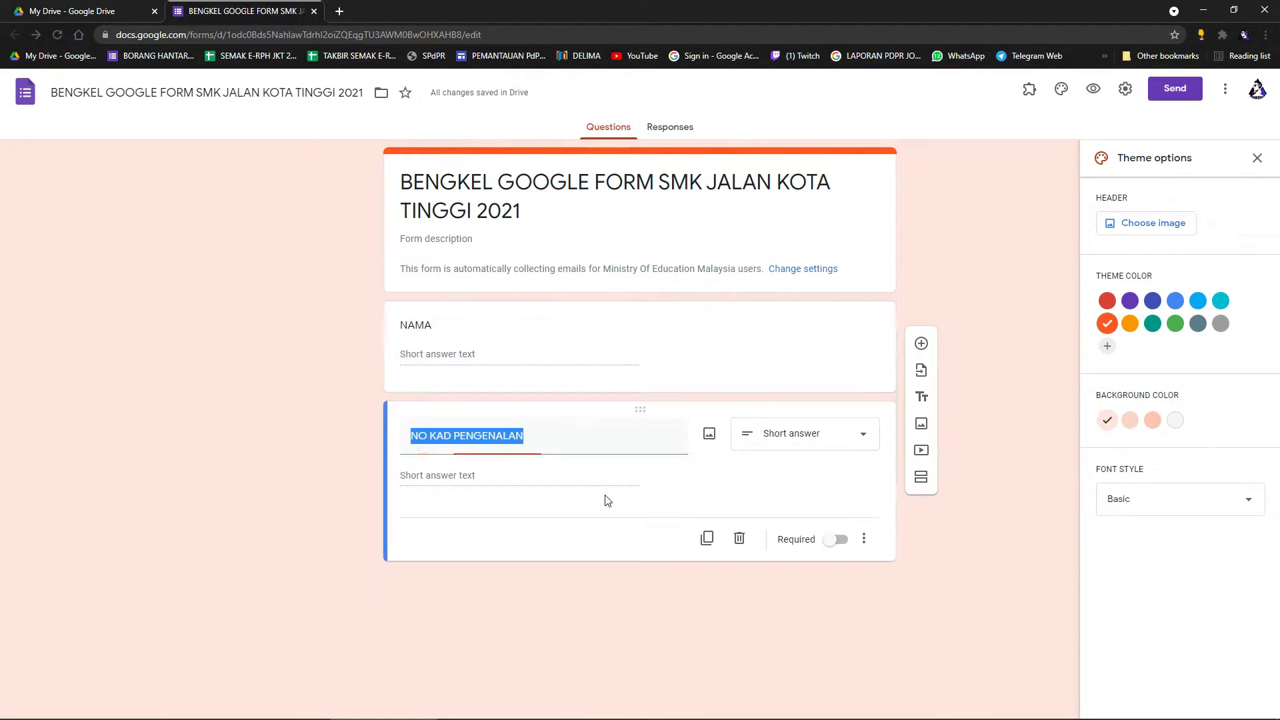
pyautogui.click(491, 474)
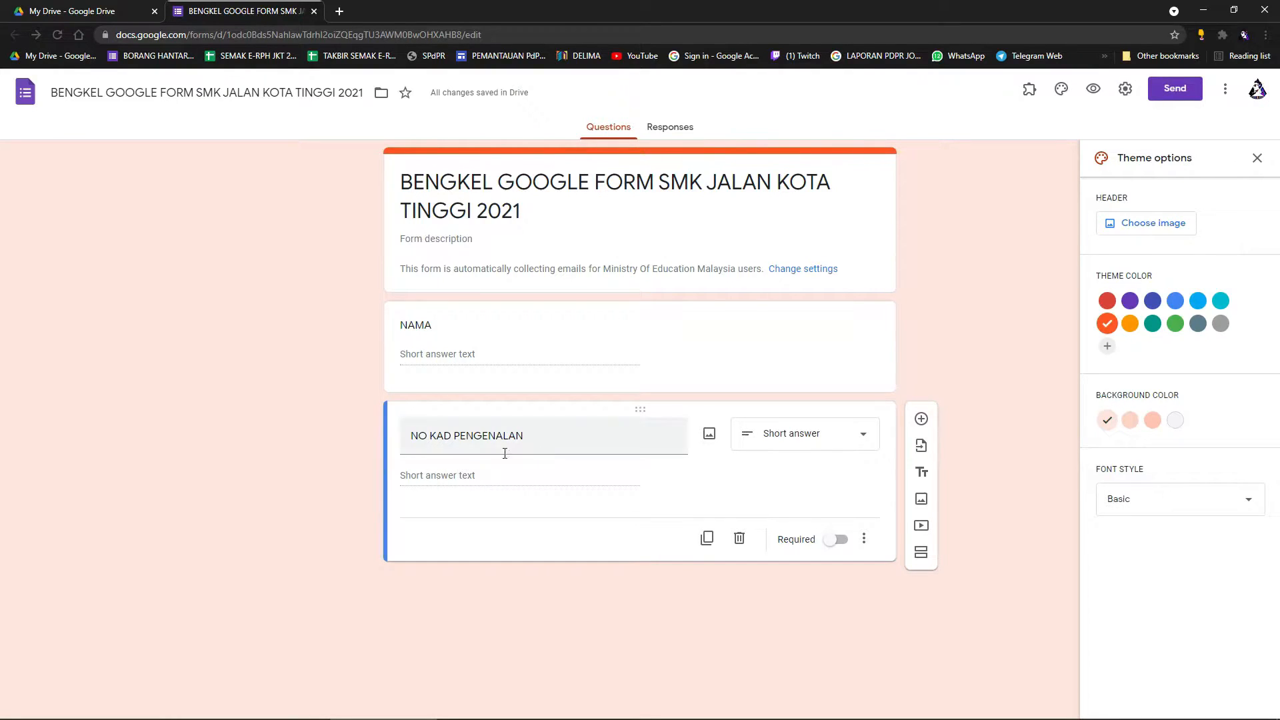
# Add Number response validation requiring NO KAD PENGENALAN to be greater than 0.
pyautogui.click(870, 541)
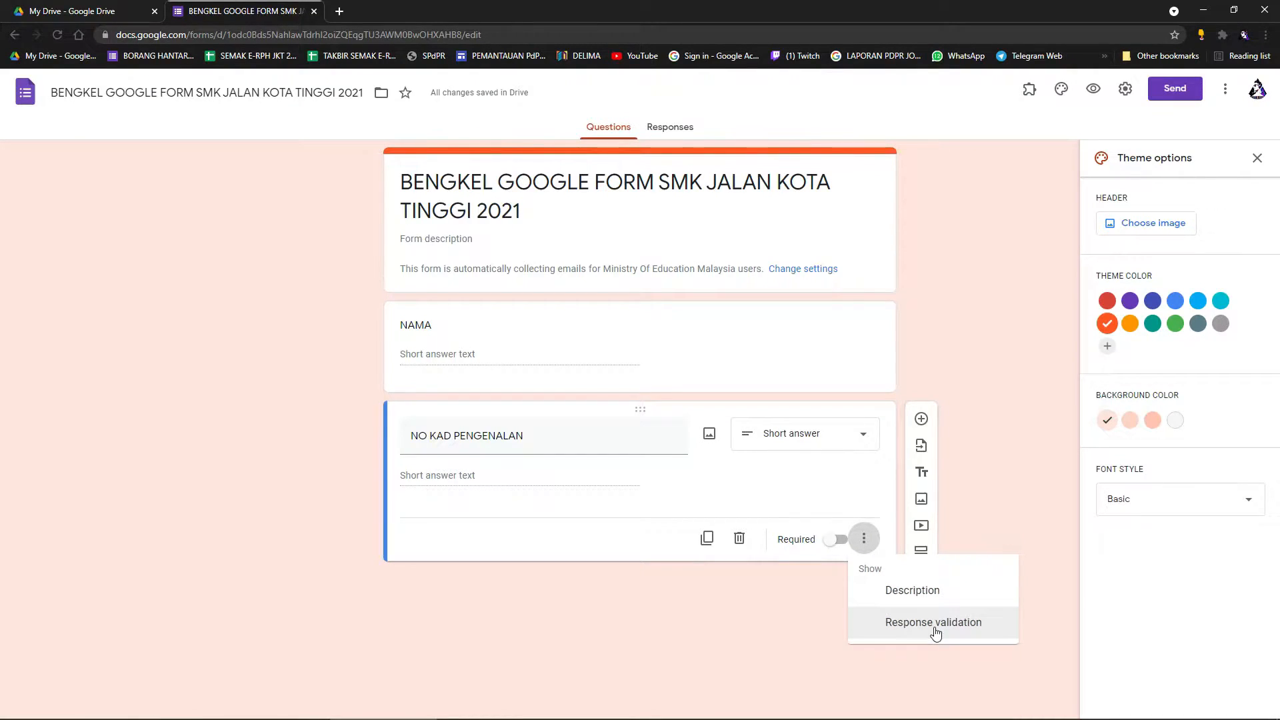
pyautogui.click(926, 625)
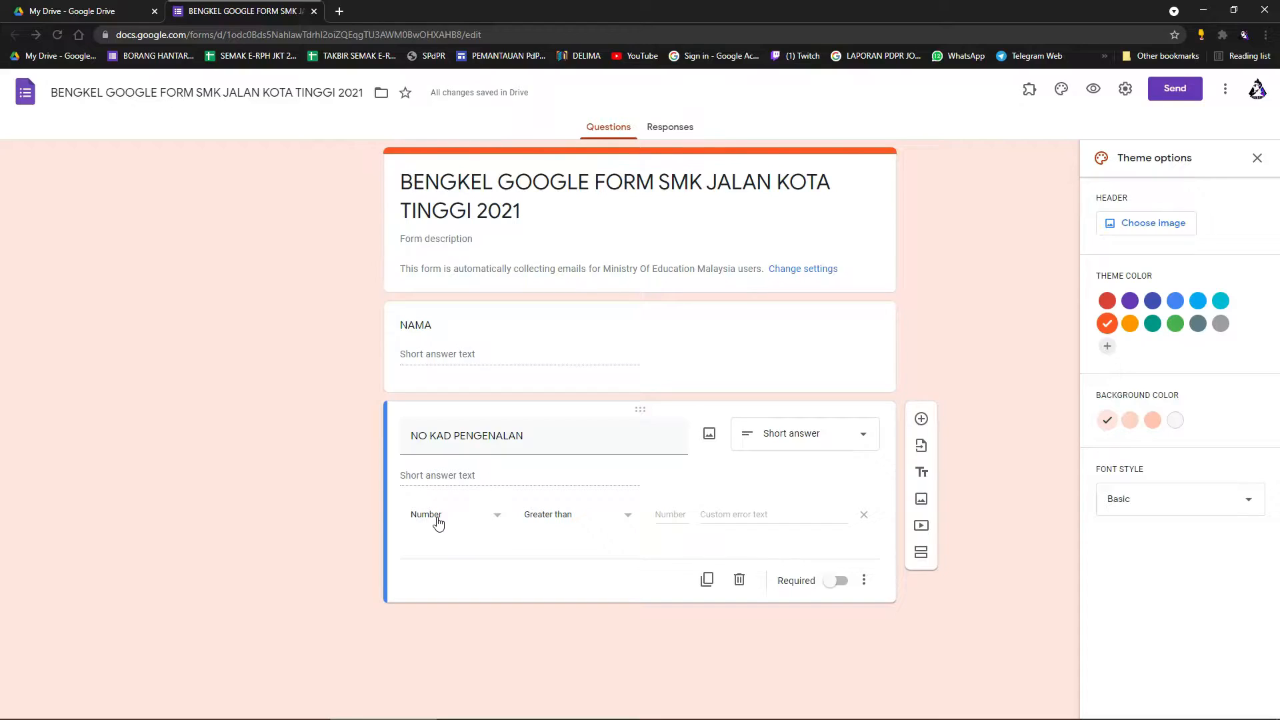
pyautogui.click(593, 522)
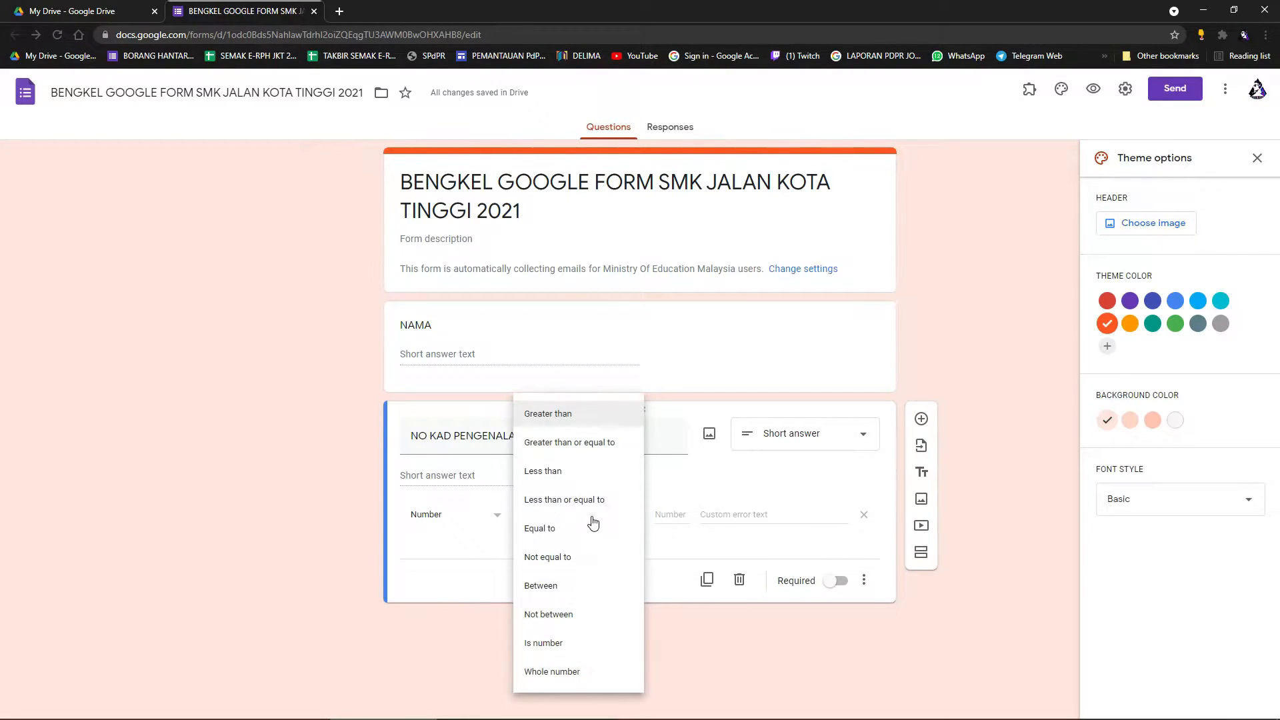
pyautogui.click(598, 451)
pyautogui.click(670, 519)
pyautogui.write('0')
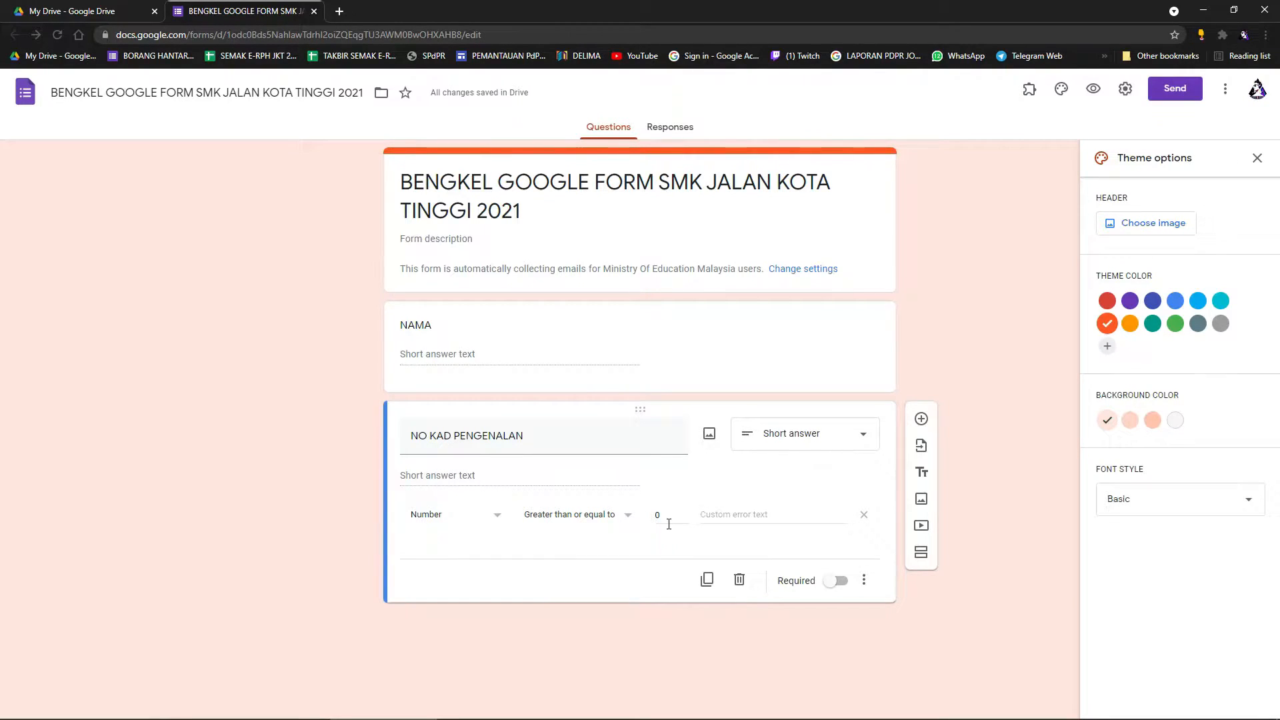
pyautogui.click(621, 520)
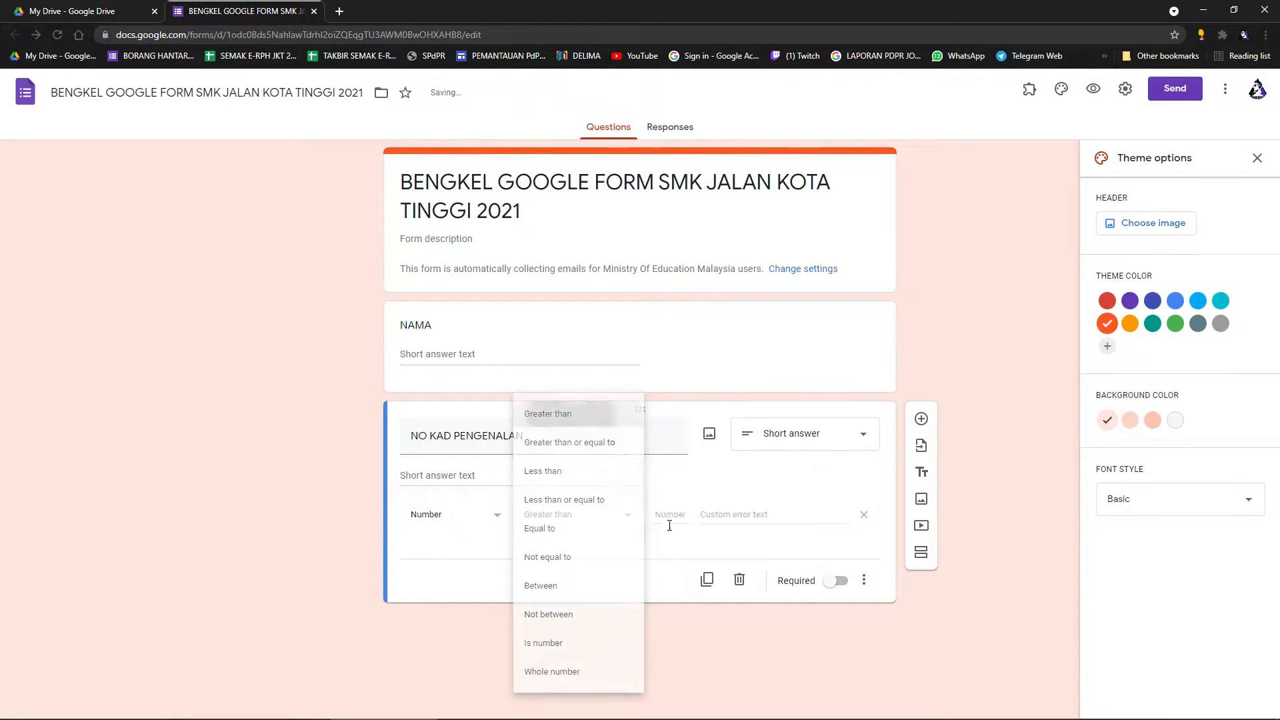
pyautogui.click(574, 414)
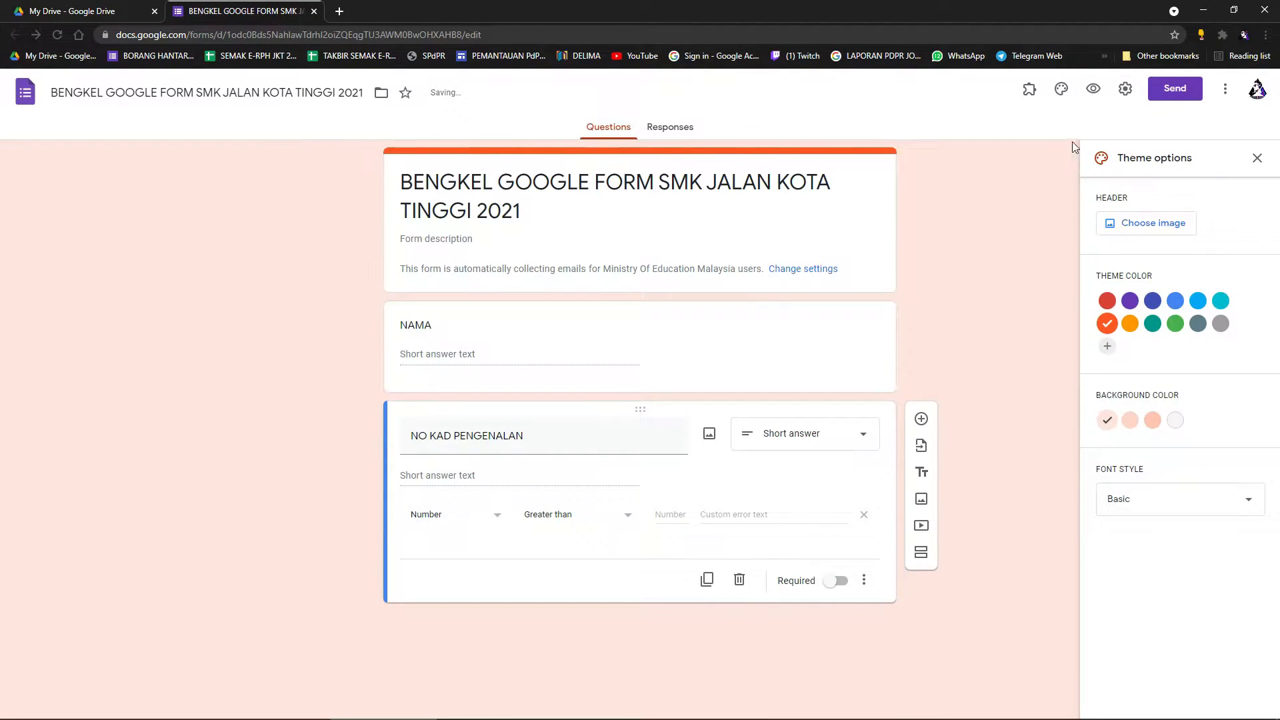
# Preview the form and enter 0 for NO KAD PENGENALAN to see the 'greater than 0' error.
pyautogui.click(1094, 90)
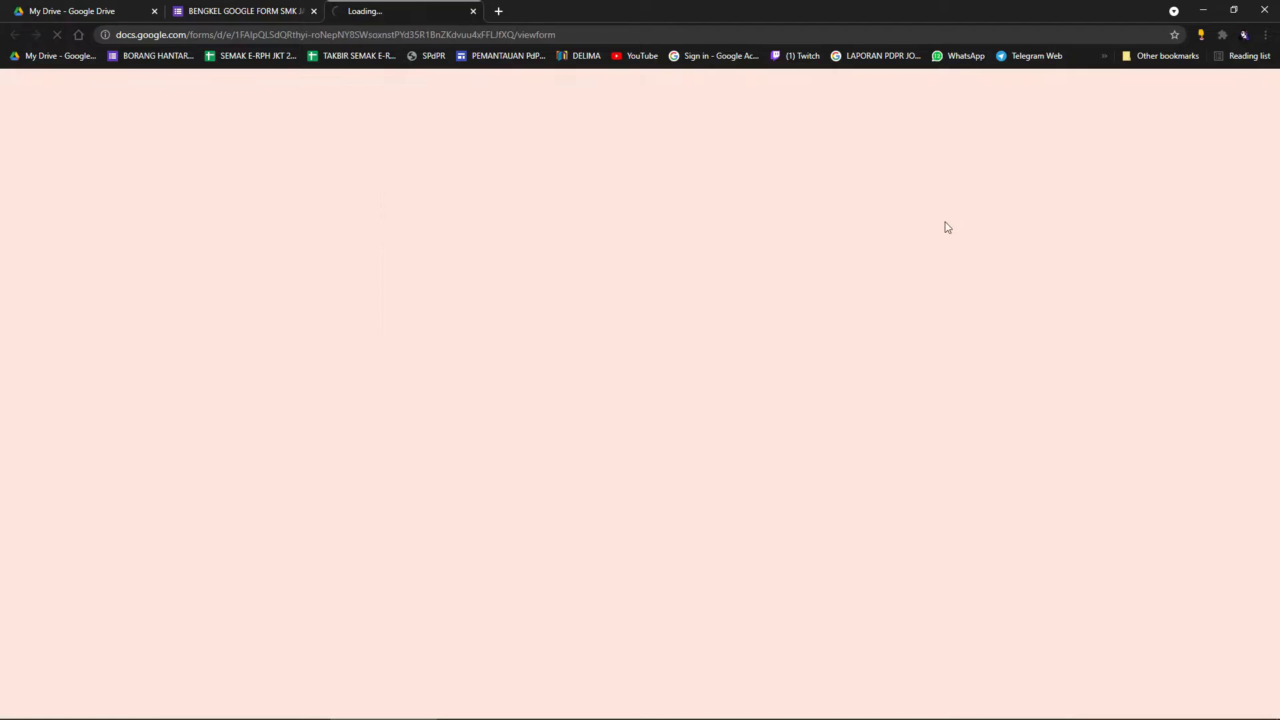
pyautogui.click(469, 375)
pyautogui.write('0')
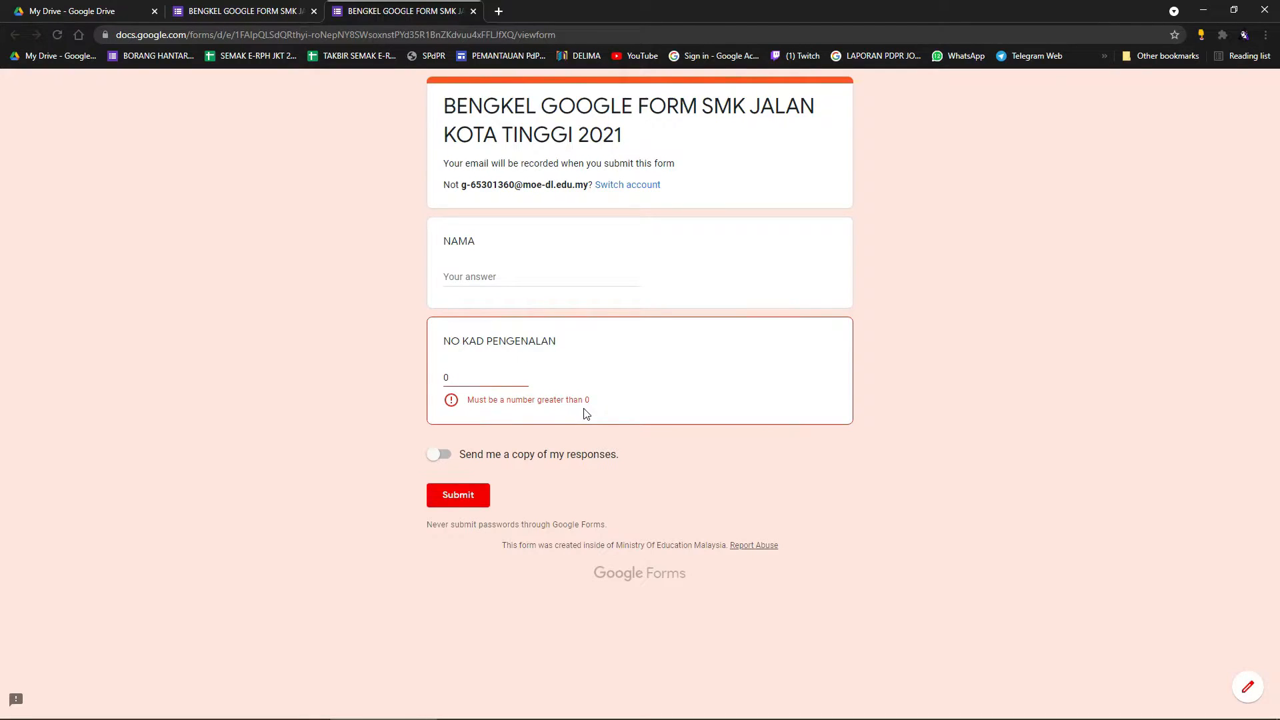
pyautogui.click(287, 9)
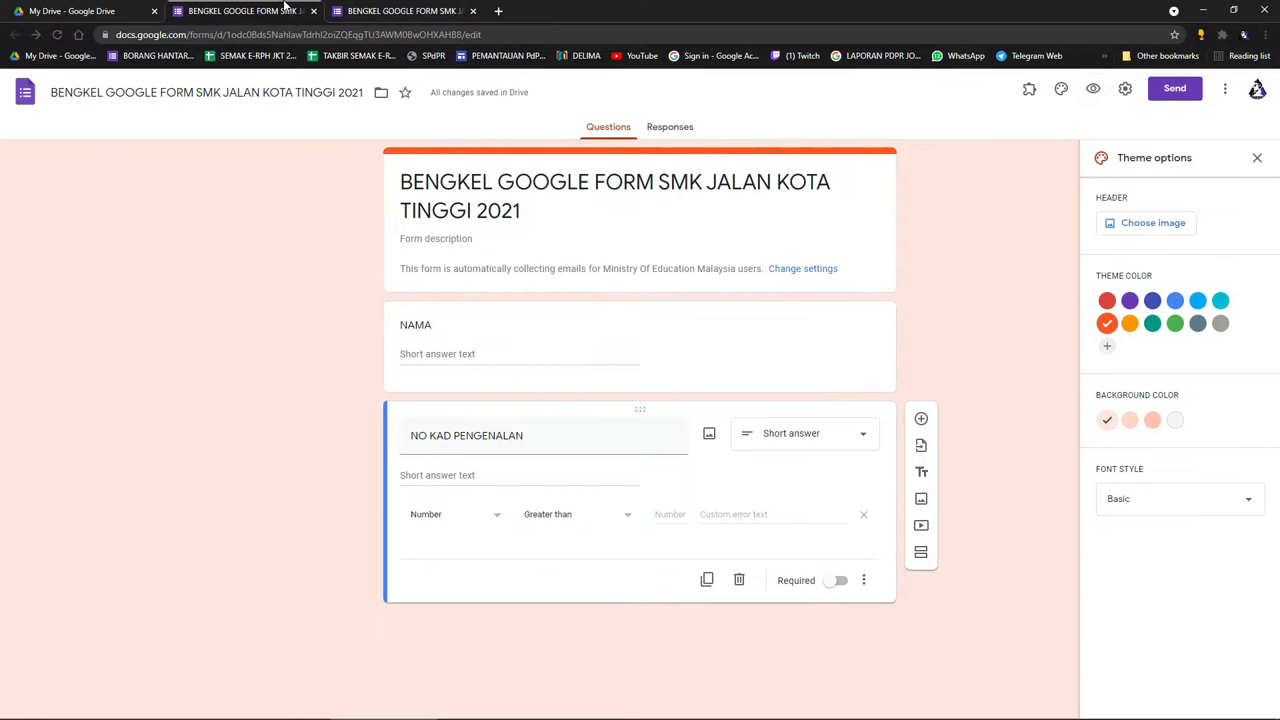
# Set the validation to Number greater than or equal to 0, then preview the form.
pyautogui.click(600, 519)
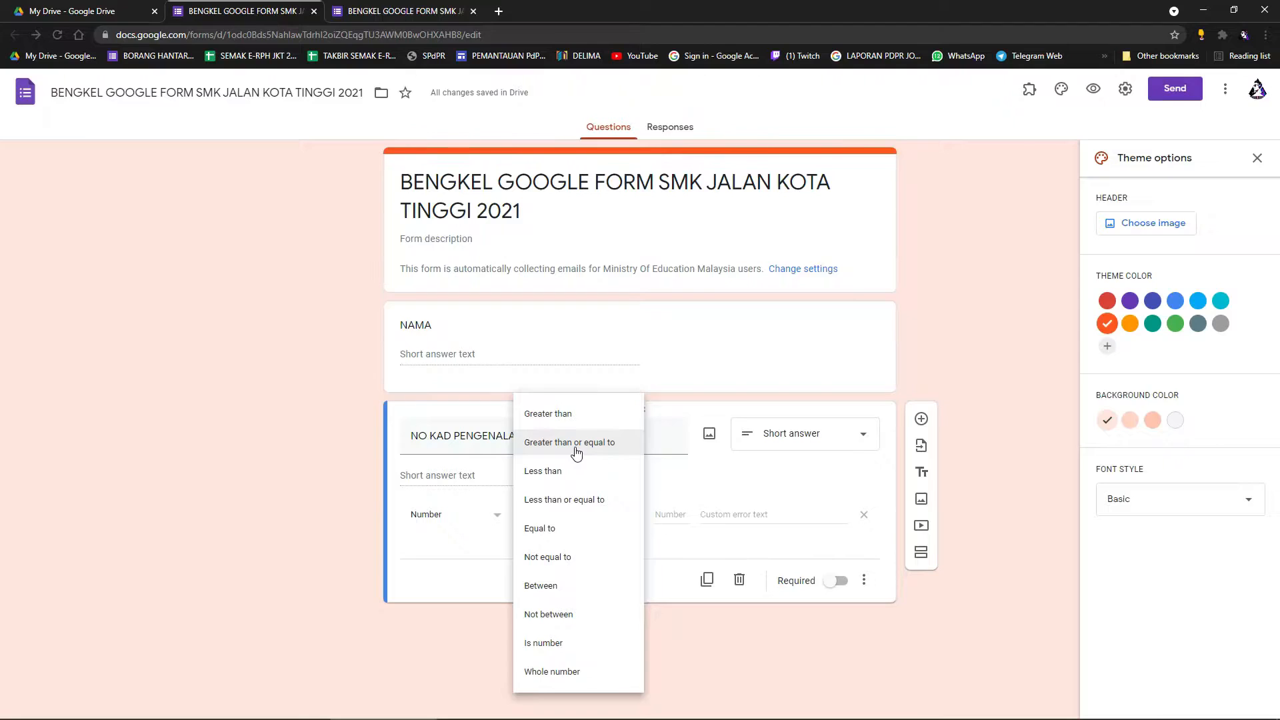
pyautogui.click(576, 452)
pyautogui.click(678, 518)
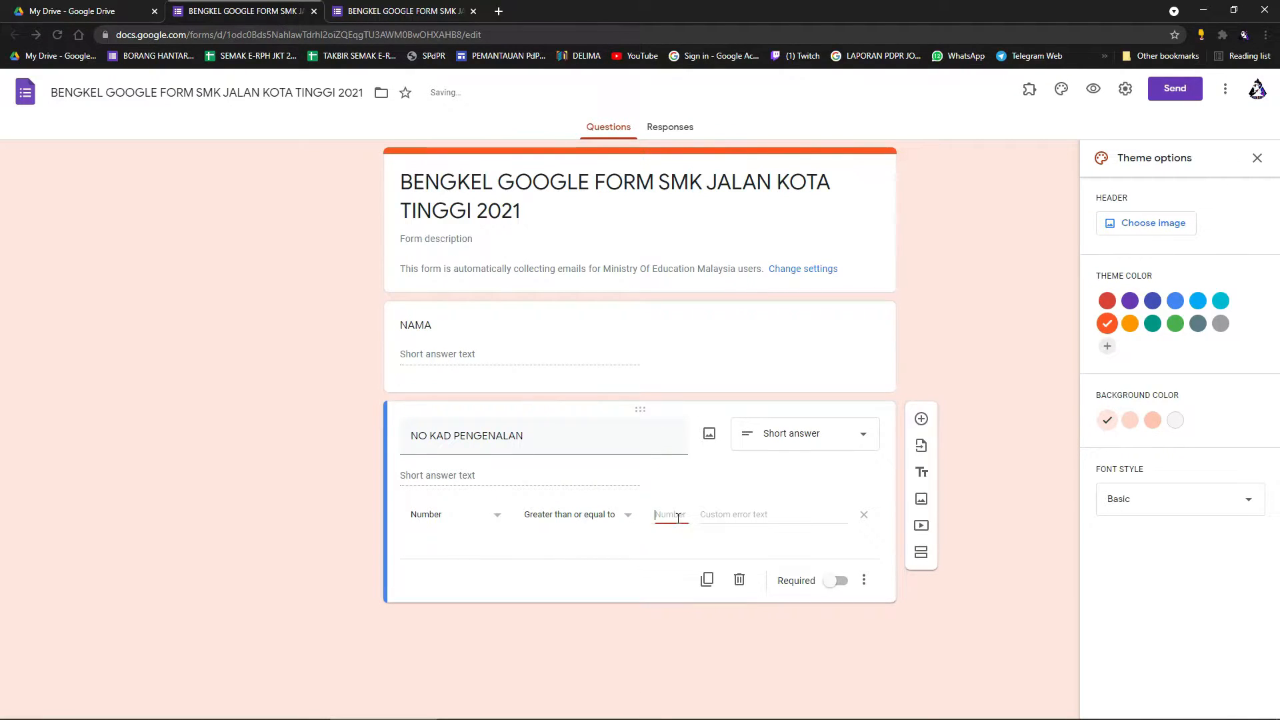
pyautogui.write('0')
pyautogui.click(1103, 94)
# Fill NAMA with sample text, try some numbers for the IC answer, then clear it.
pyautogui.click(501, 279)
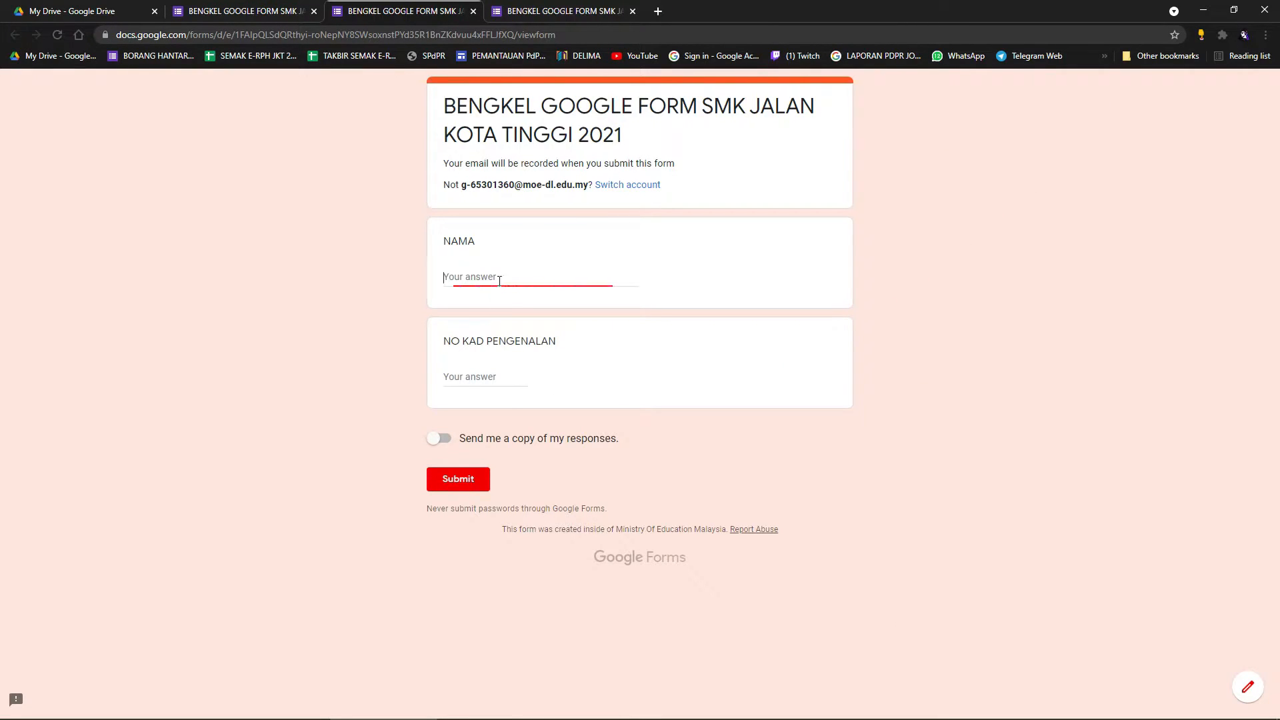
pyautogui.write('SDFSDGFDSF')
pyautogui.click(475, 383)
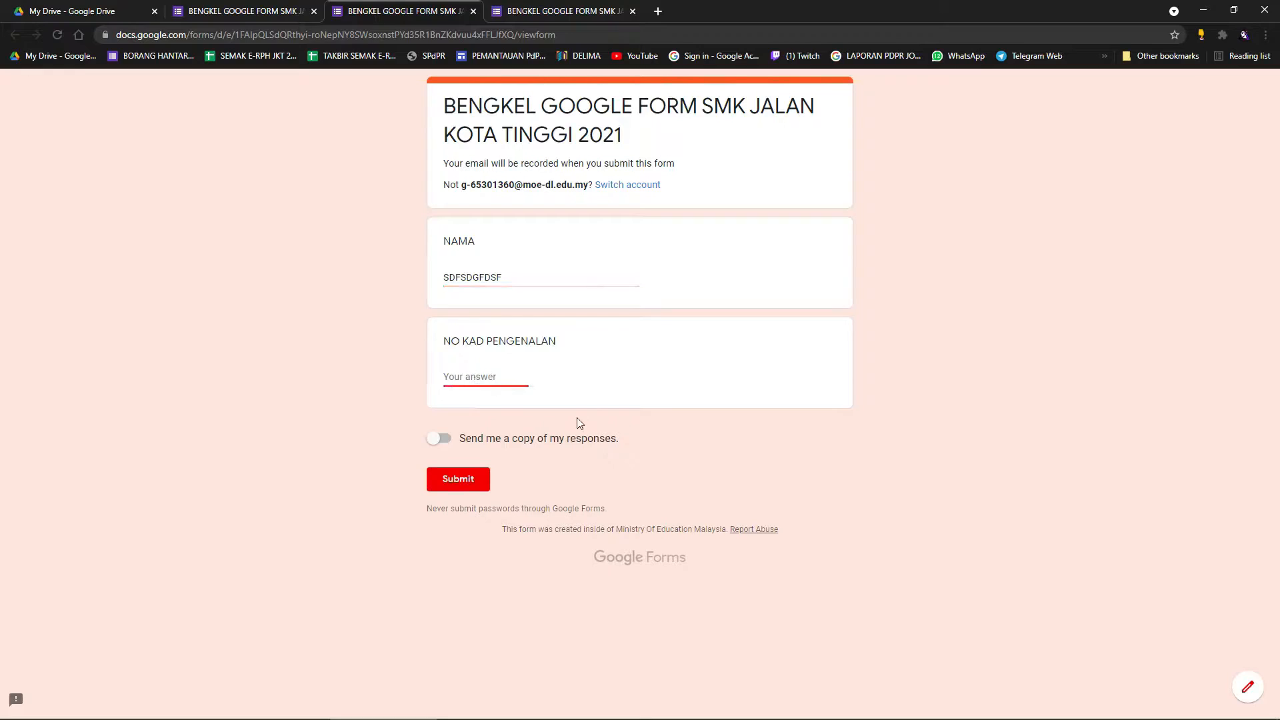
pyautogui.write('7645')
pyautogui.press('BackSpace')
pyautogui.press('BackSpace')
pyautogui.press('BackSpace')
pyautogui.press('BackSpace')
pyautogui.write('01')
pyautogui.click(558, 443)
pyautogui.click(468, 443)
pyautogui.moveTo(467, 378); pyautogui.dragTo(423, 384)
pyautogui.press('BackSpace')
pyautogui.press('BackSpace')
pyautogui.press('BackSpace')
pyautogui.press('BackSpace')
# Submit a text IC answer to see 'Must be a number greater than or equal to 0'. Then close the extra preview.
pyautogui.write('MOHAMAD')
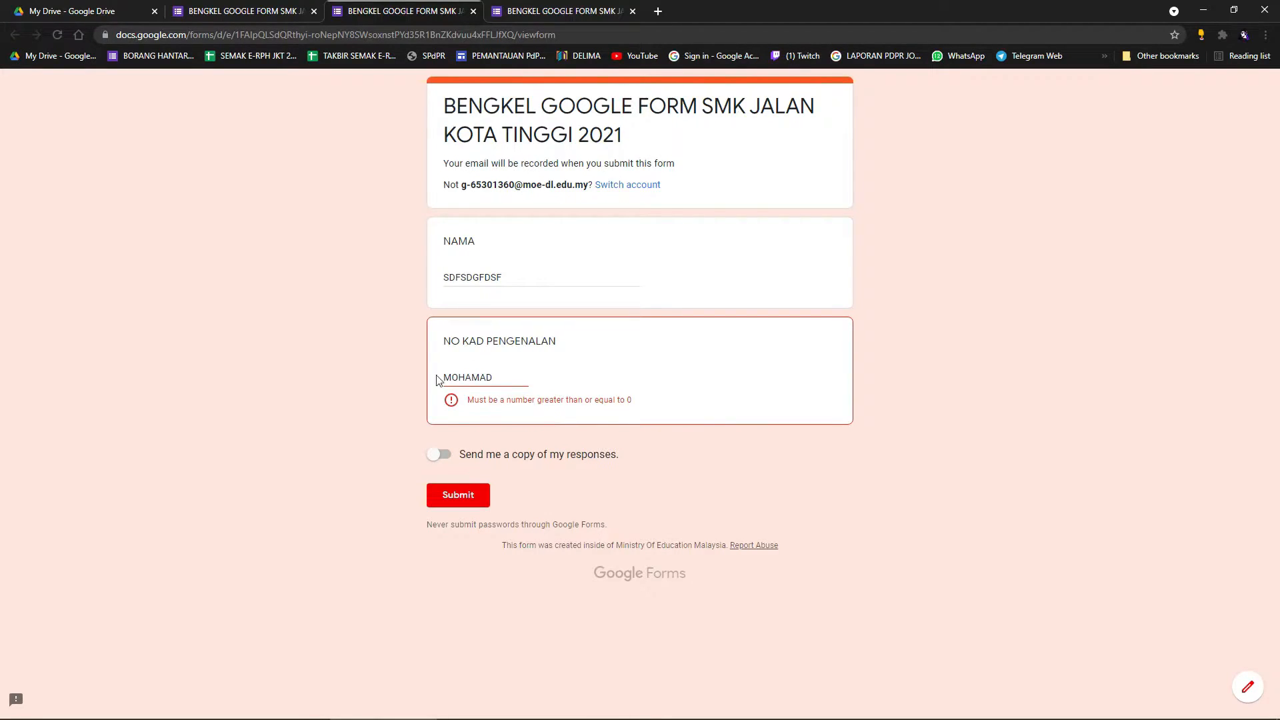
pyautogui.click(477, 492)
pyautogui.moveTo(504, 387); pyautogui.dragTo(429, 394)
pyautogui.press('BackSpace')
pyautogui.click(624, 12)
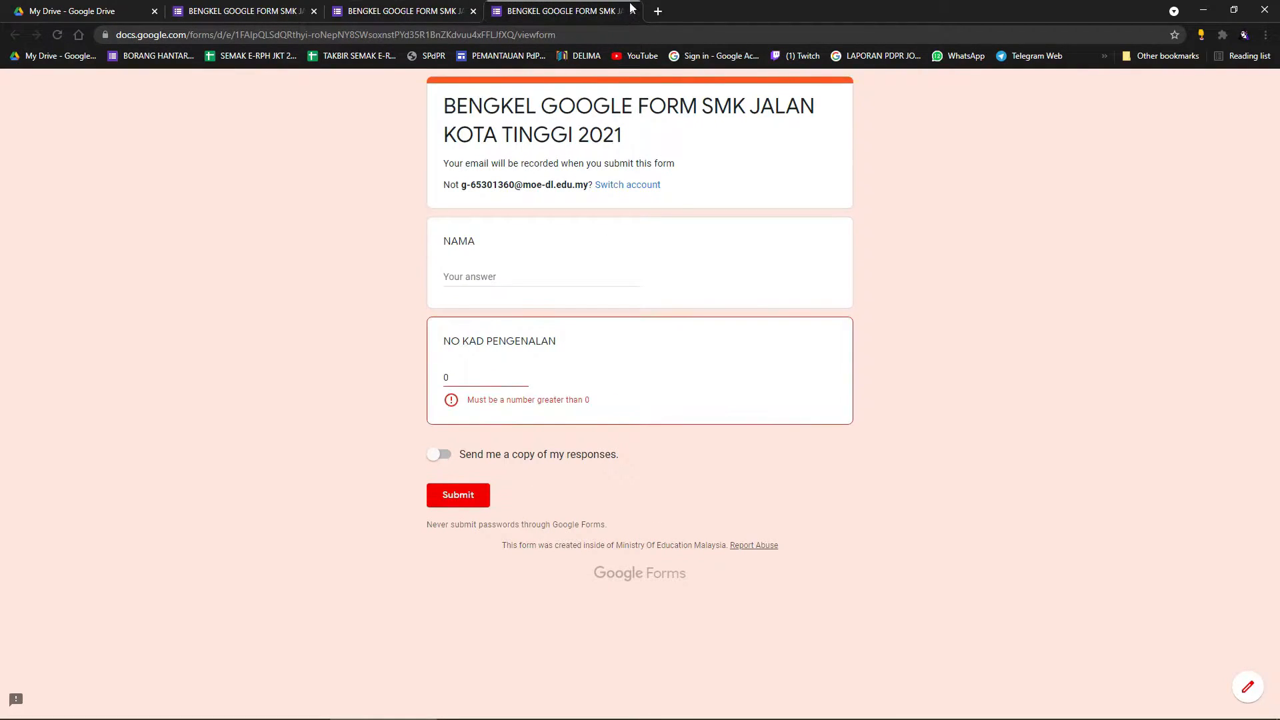
pyautogui.click(633, 11)
pyautogui.click(702, 111)
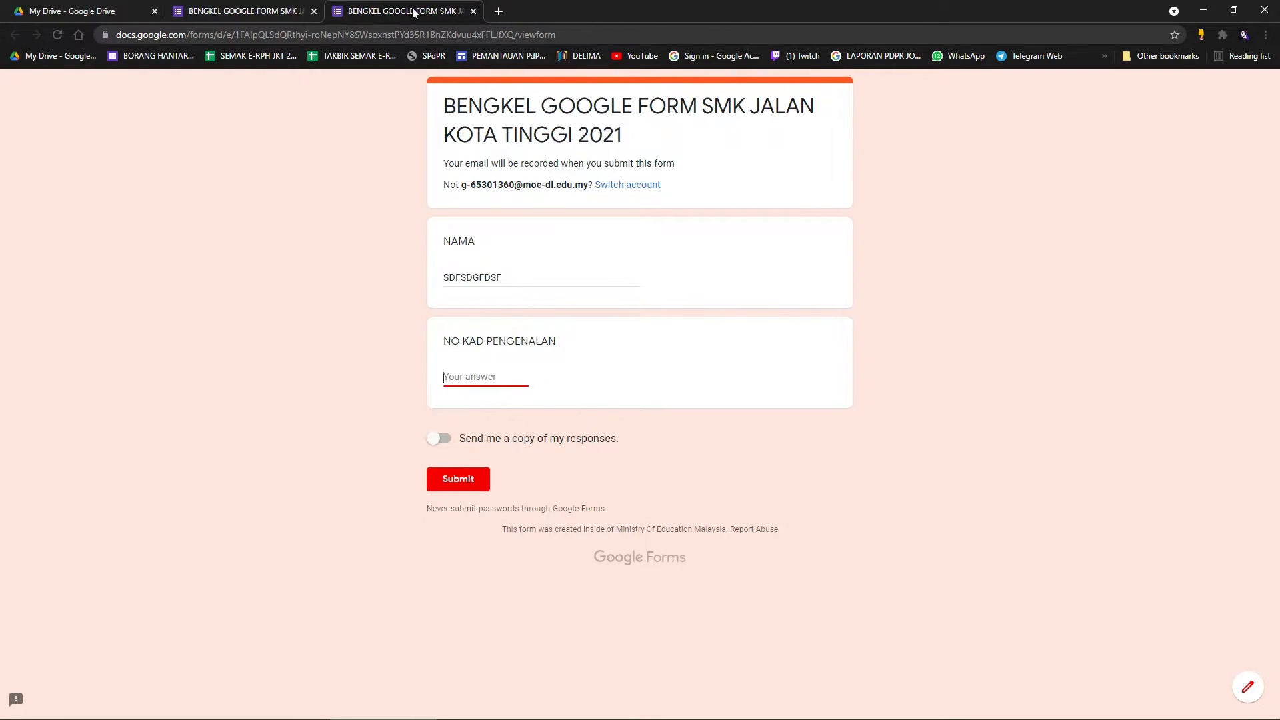
# Leave the preview, then select the NAMA question in the editor.
pyautogui.click(231, 11)
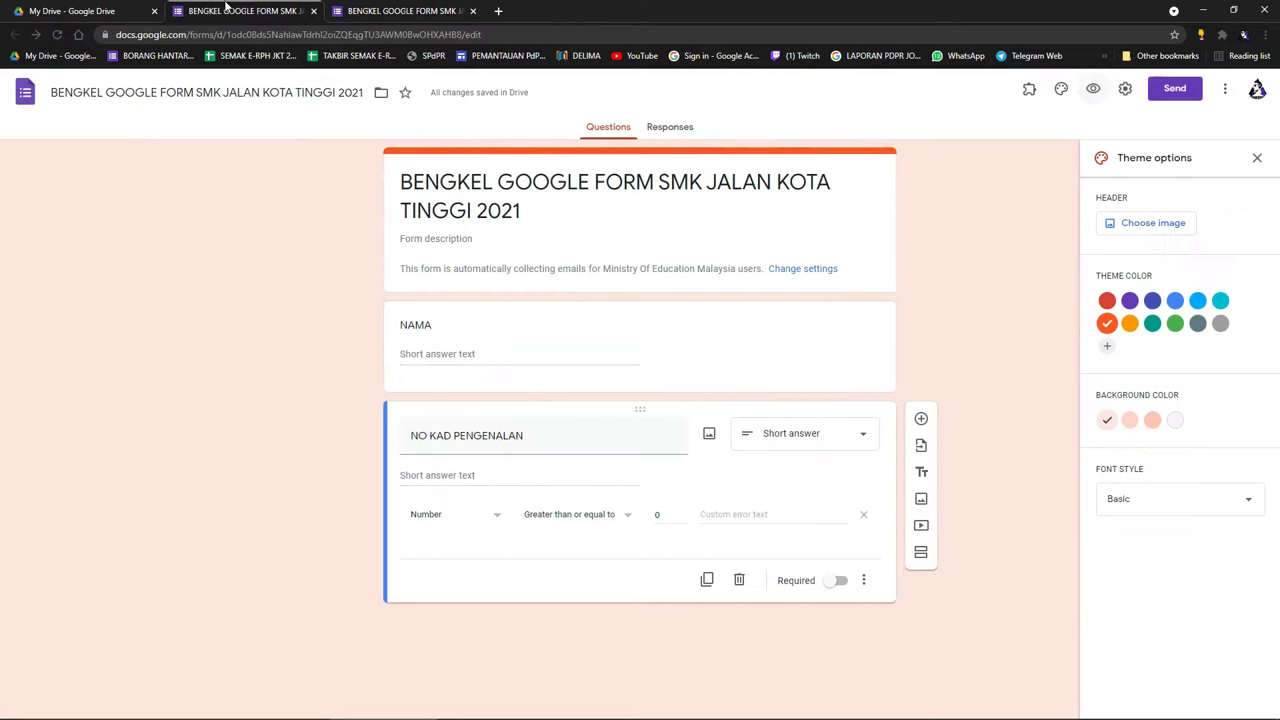
pyautogui.click(473, 11)
pyautogui.click(695, 111)
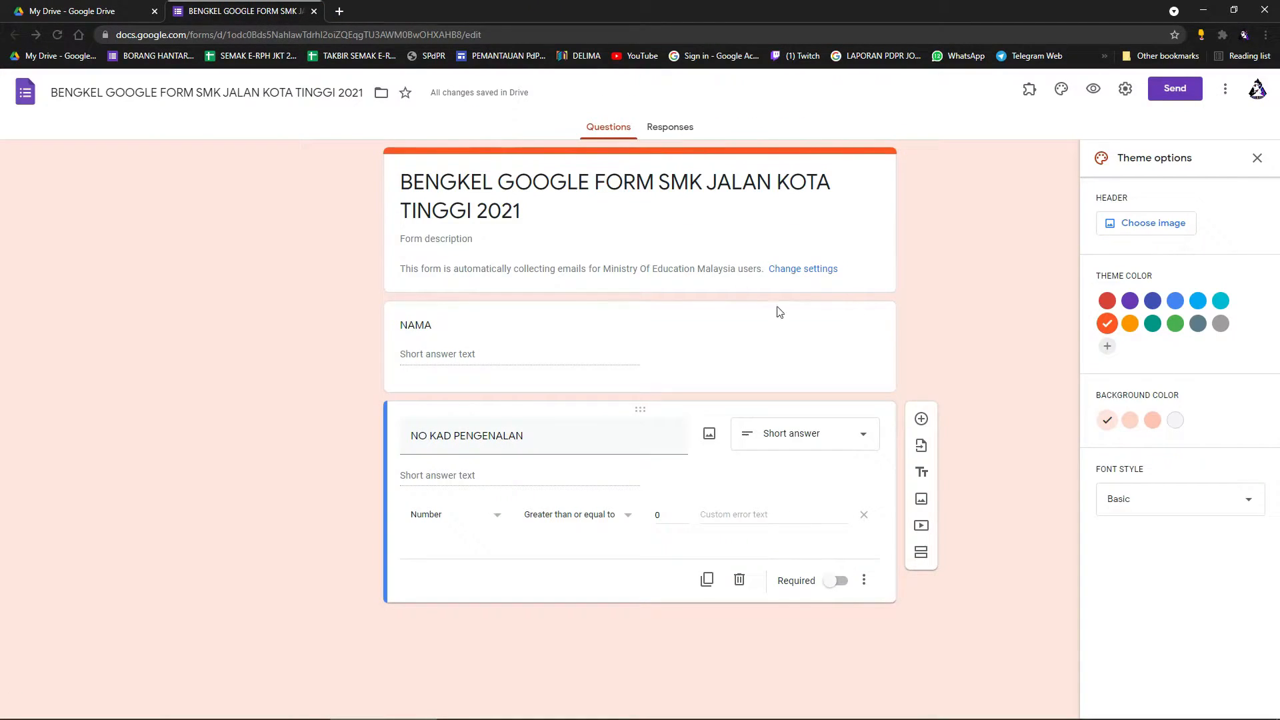
pyautogui.click(867, 582)
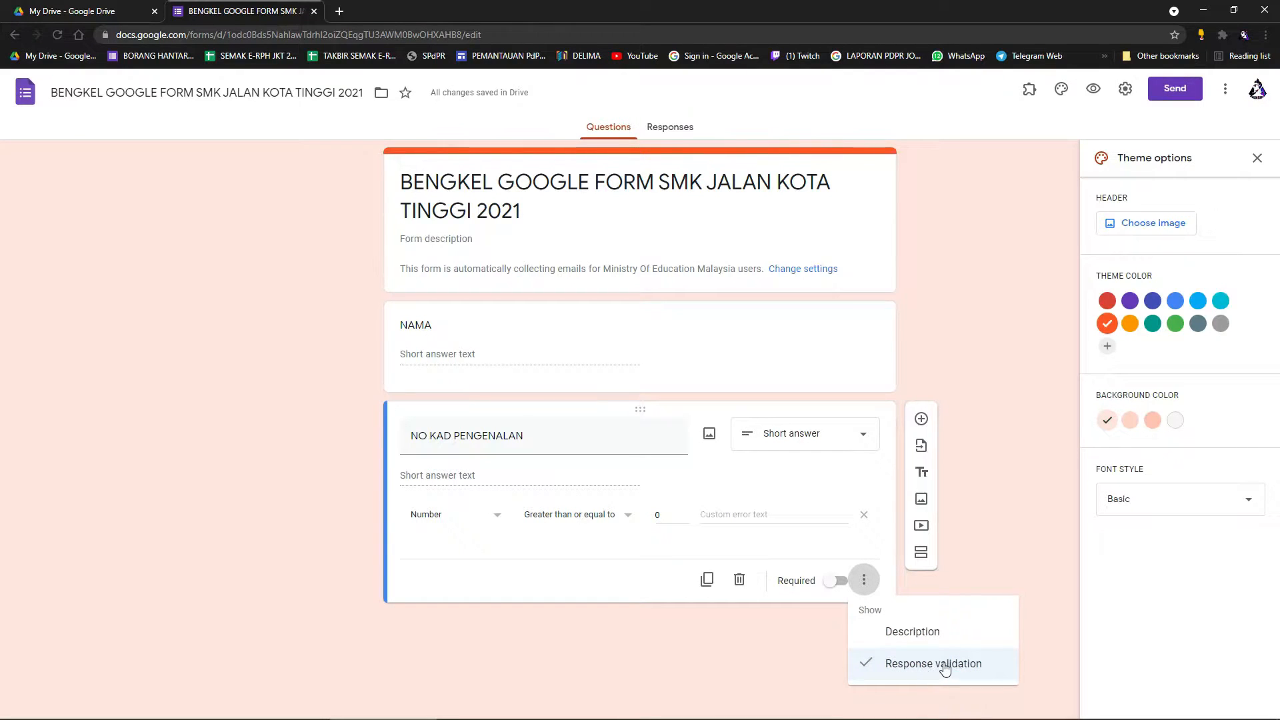
pyautogui.click(672, 346)
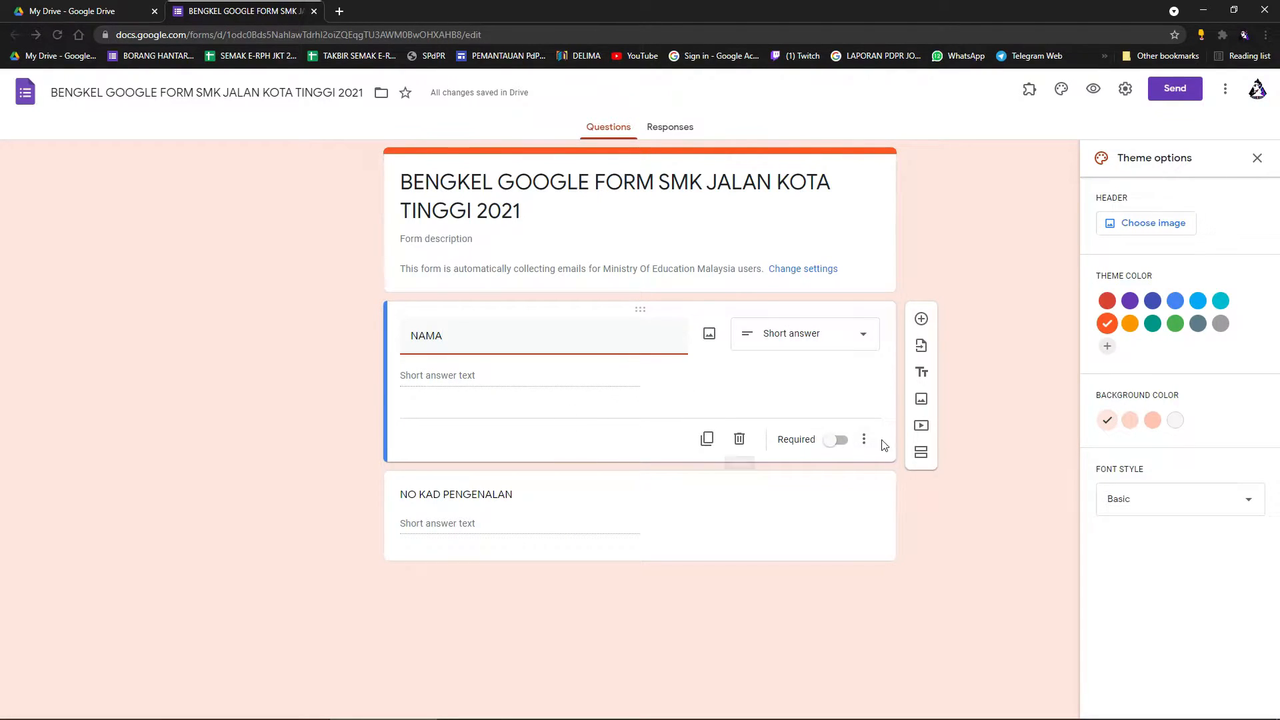
pyautogui.click(864, 439)
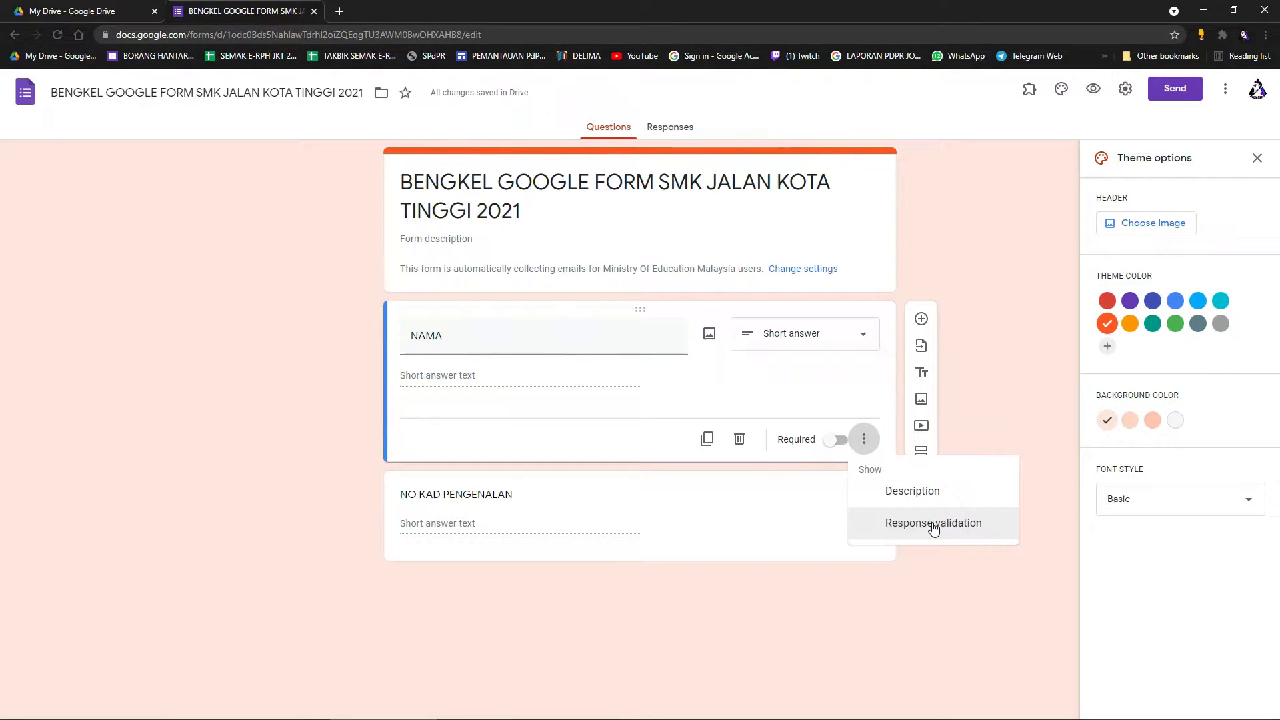
pyautogui.click(798, 378)
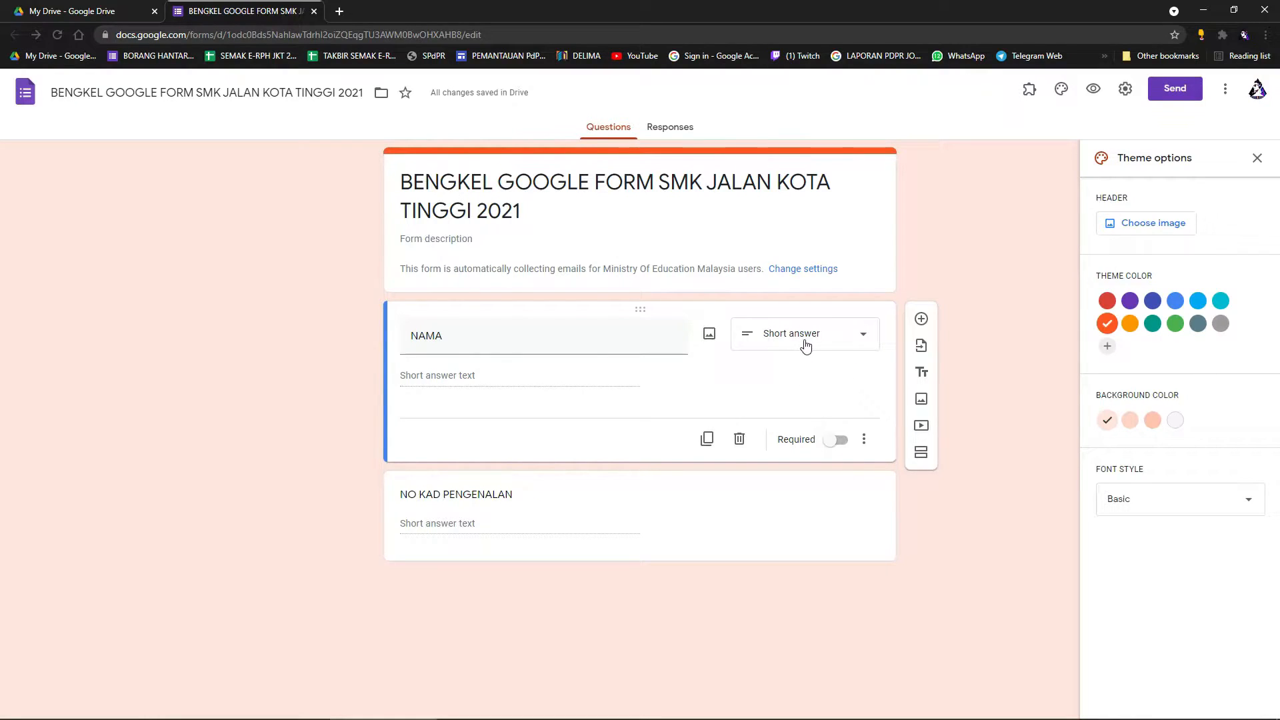
# Turn on Required for NAMA and open a fresh preview.
pyautogui.click(837, 440)
pyautogui.click(843, 443)
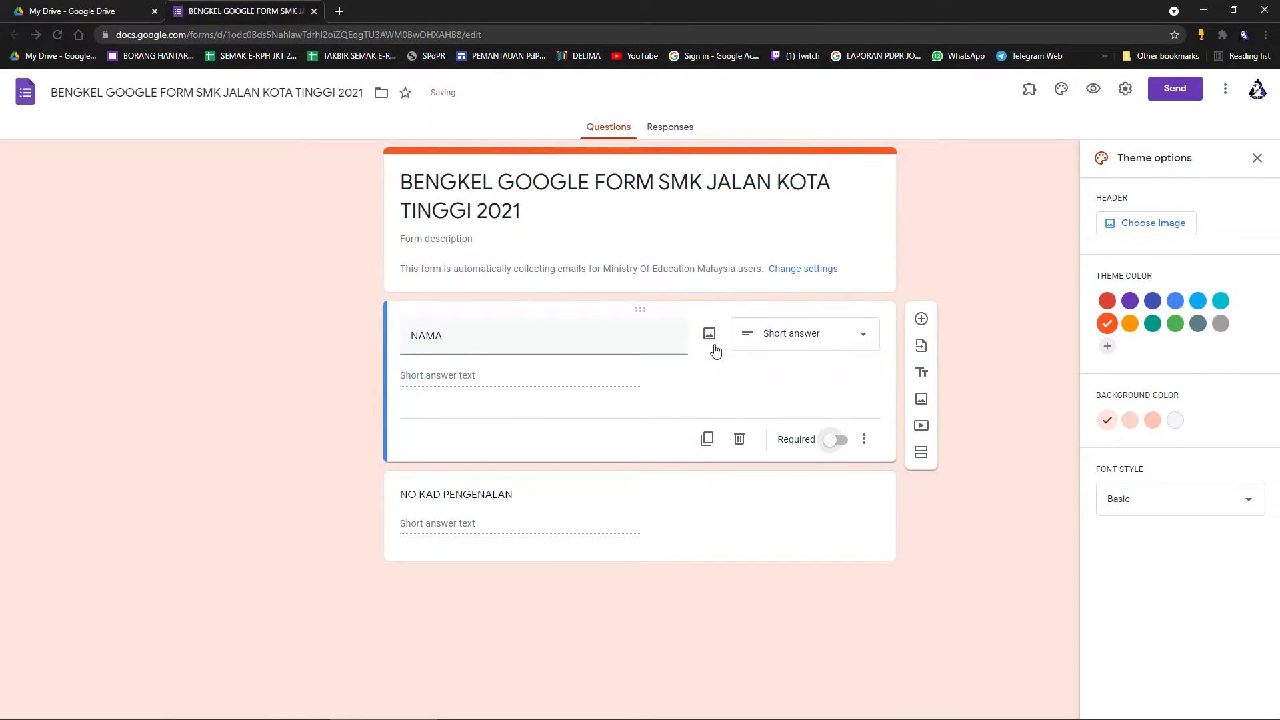
pyautogui.click(839, 441)
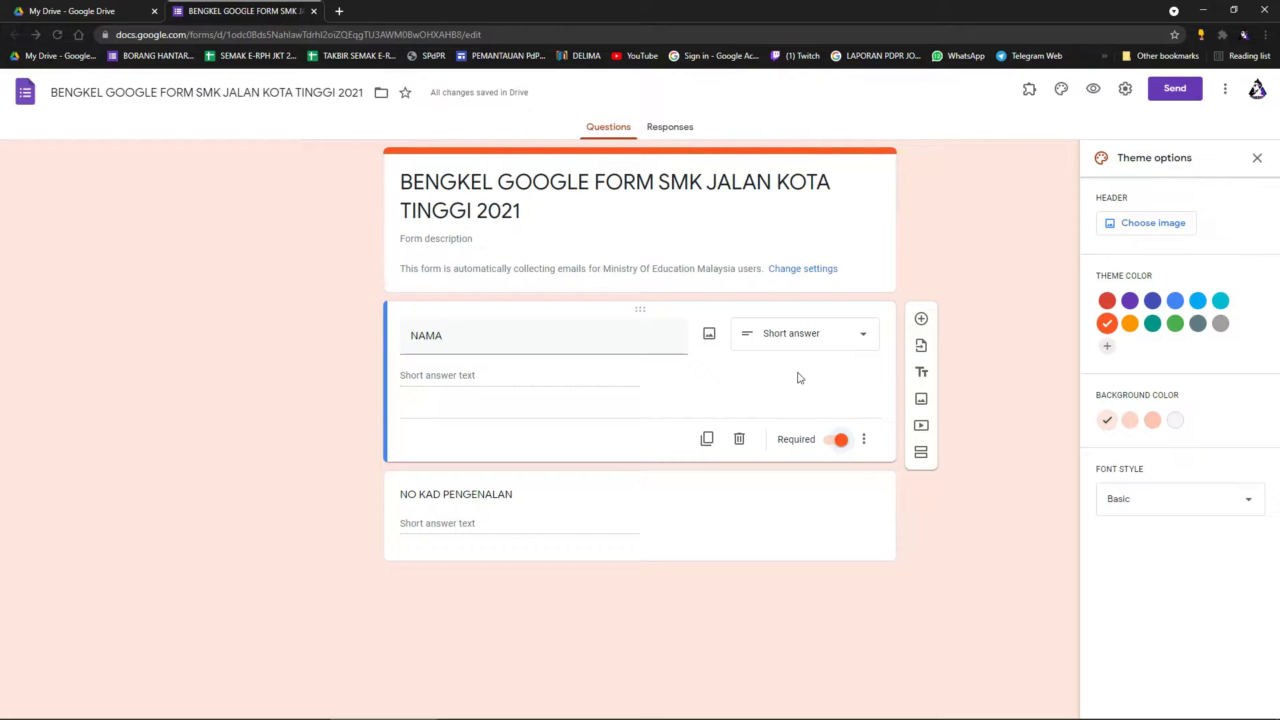
pyautogui.click(602, 526)
pyautogui.click(1094, 89)
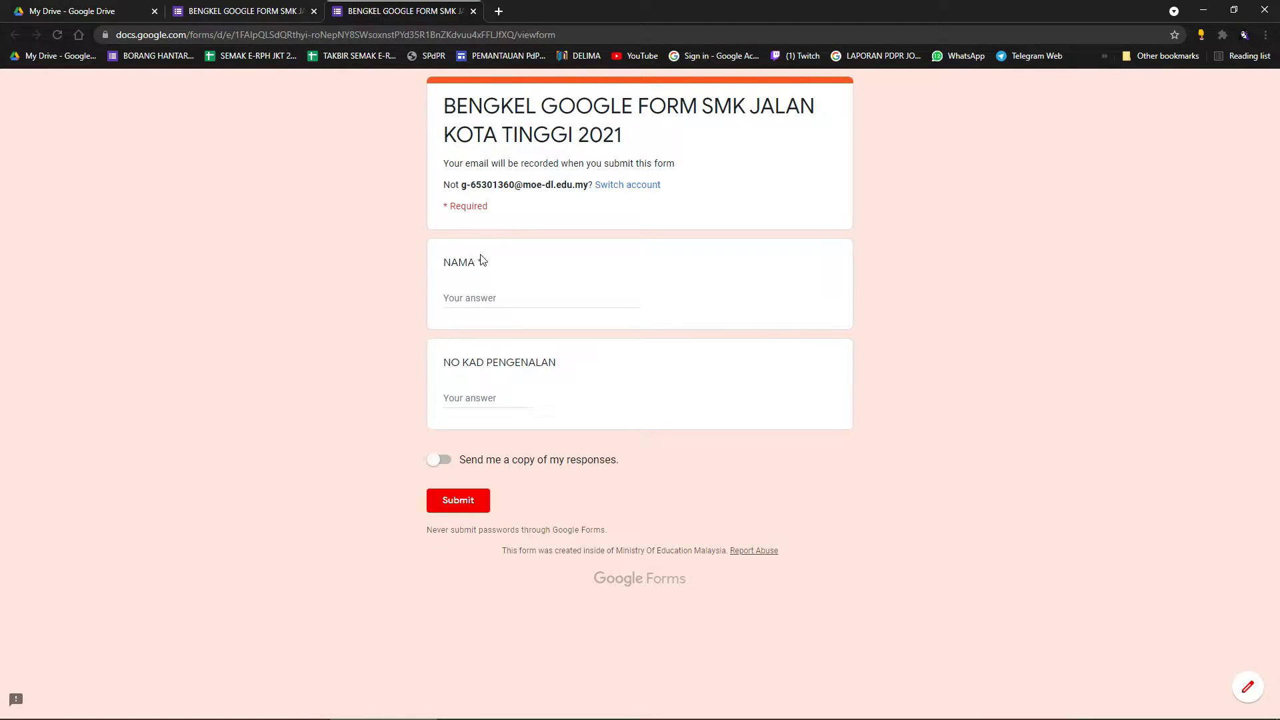
# Submit with only IC answer 9 to see NAMA's 'This is a required question' error, then fill NAMA.
pyautogui.click(471, 405)
pyautogui.write('9109')
pyautogui.click(469, 502)
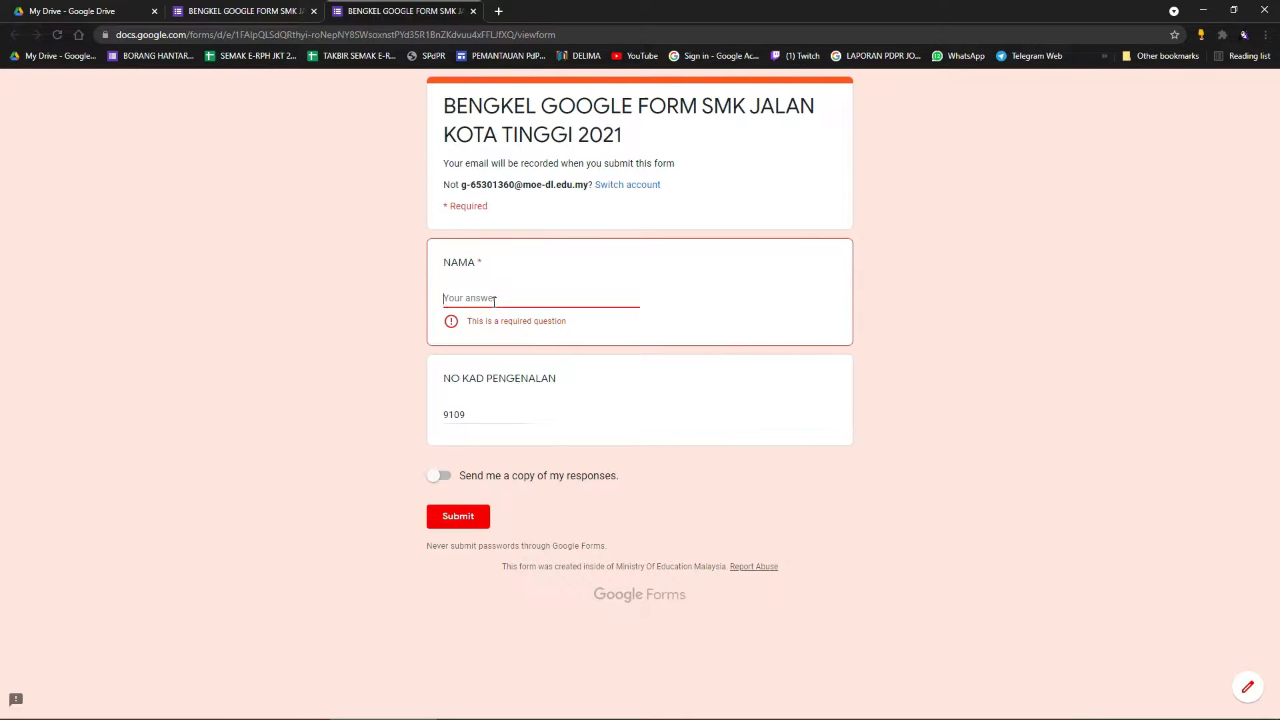
pyautogui.write('MOHAMAD')
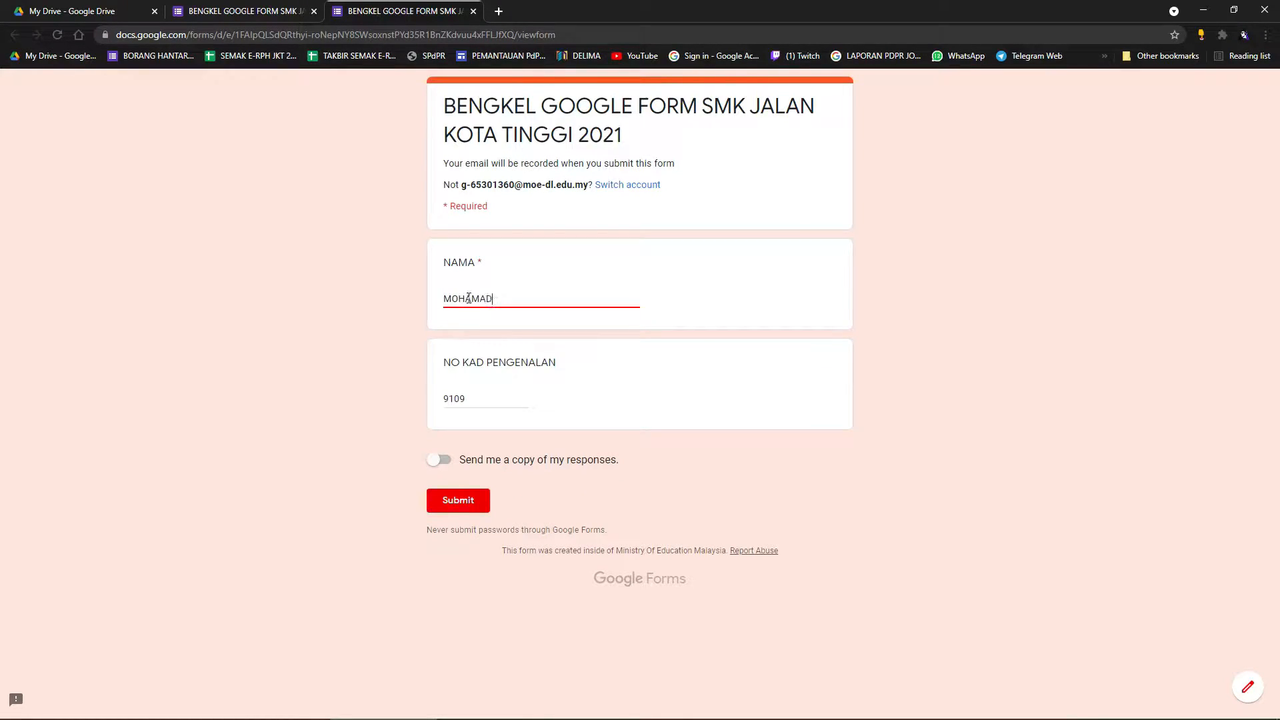
pyautogui.moveTo(483, 403); pyautogui.dragTo(407, 403)
pyautogui.press('BackSpace')
pyautogui.click(297, 10)
# Make NO KAD PENGENALAN a required question.
pyautogui.click(835, 581)
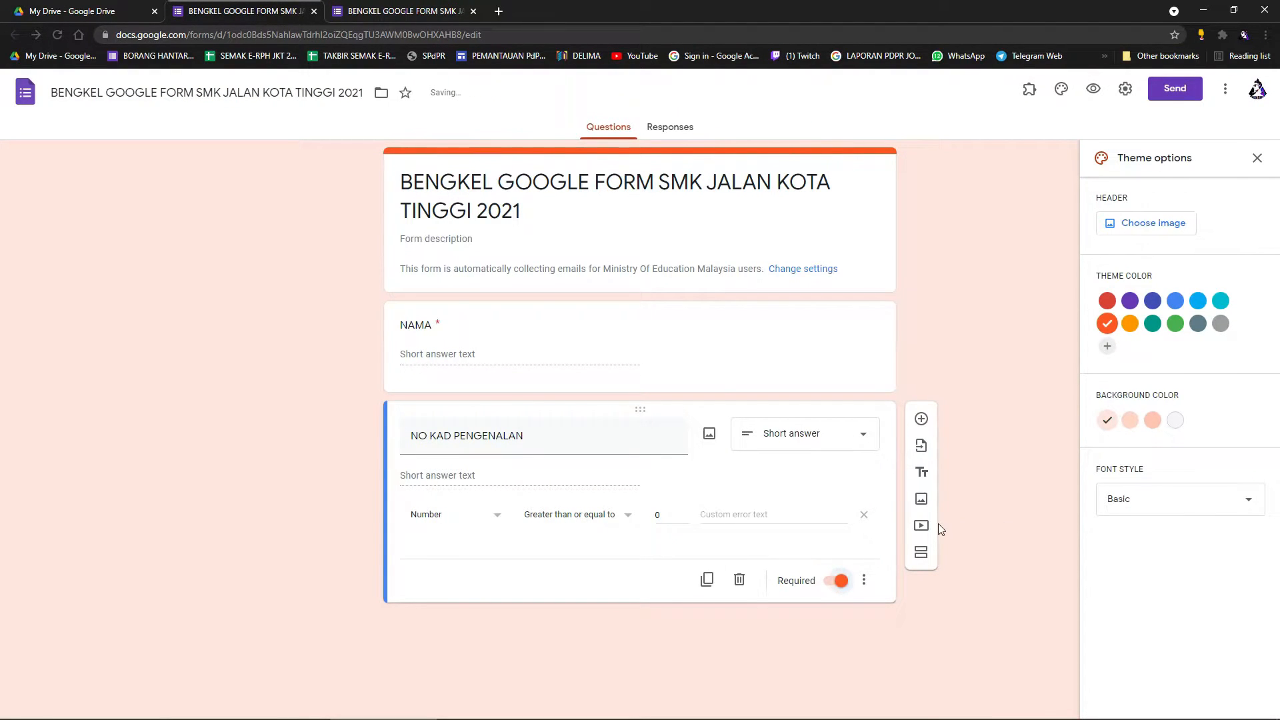
pyautogui.click(834, 354)
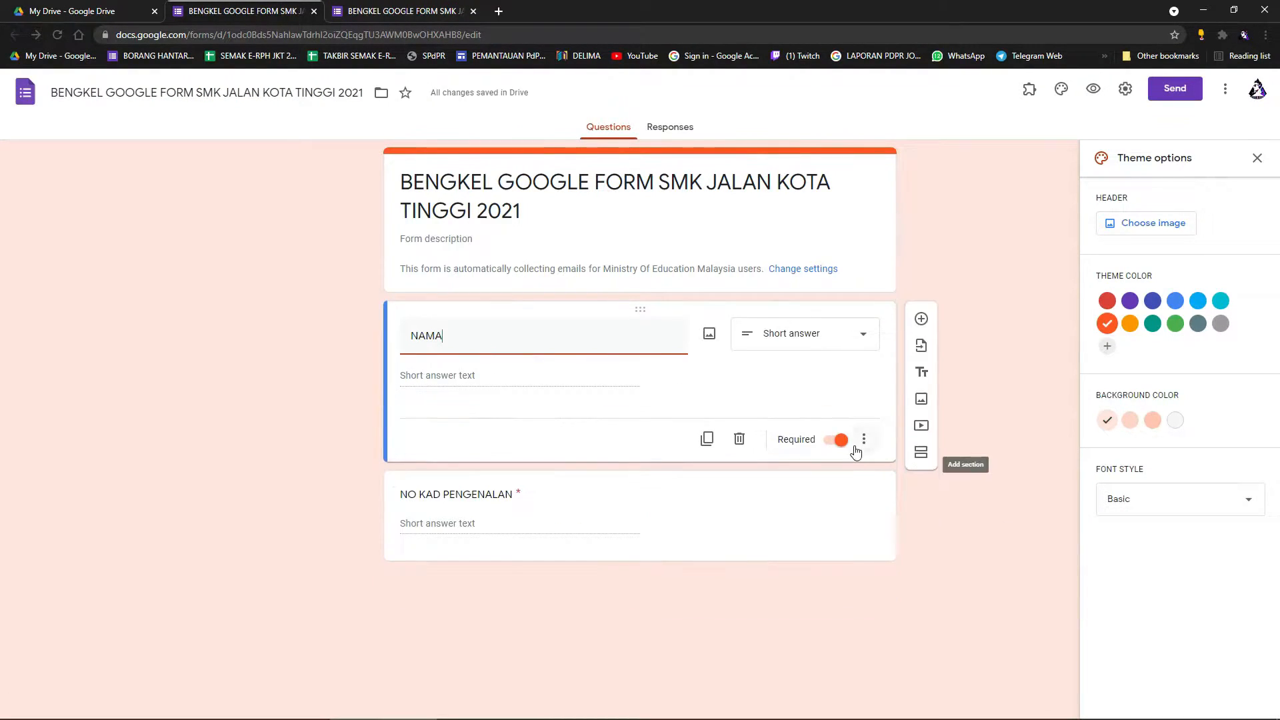
pyautogui.click(821, 523)
pyautogui.click(809, 390)
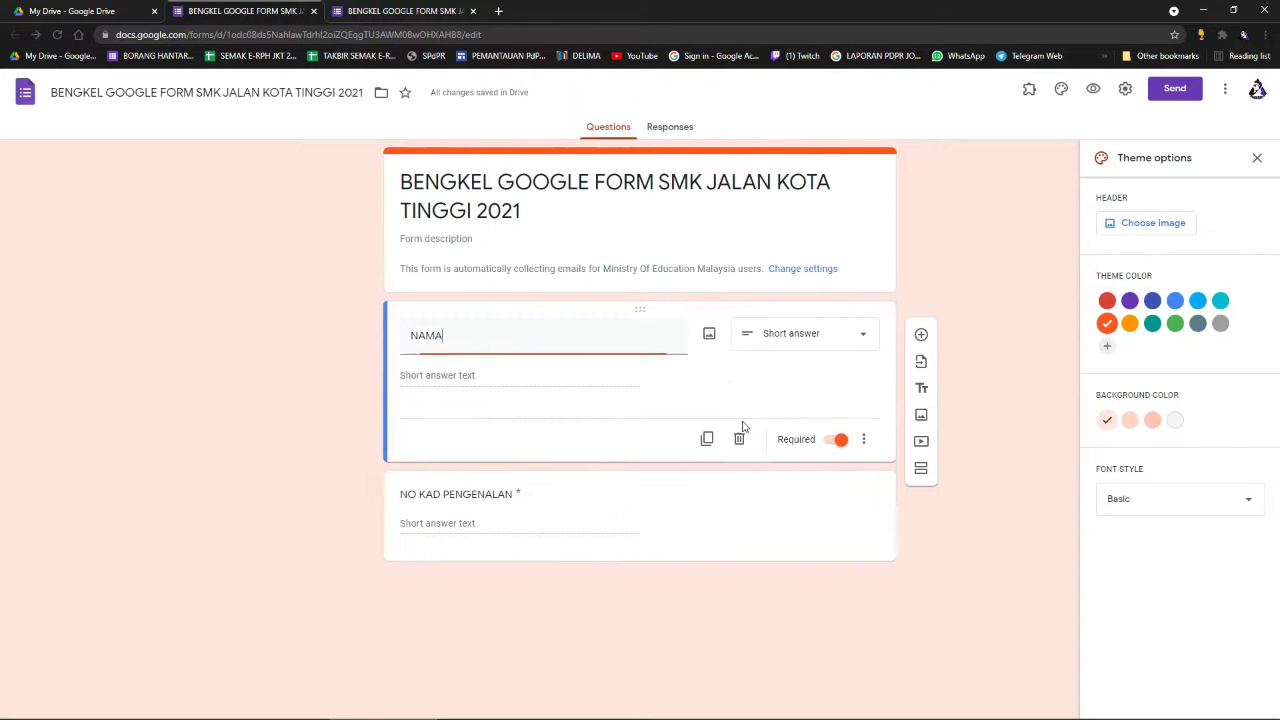
pyautogui.click(730, 527)
pyautogui.click(824, 373)
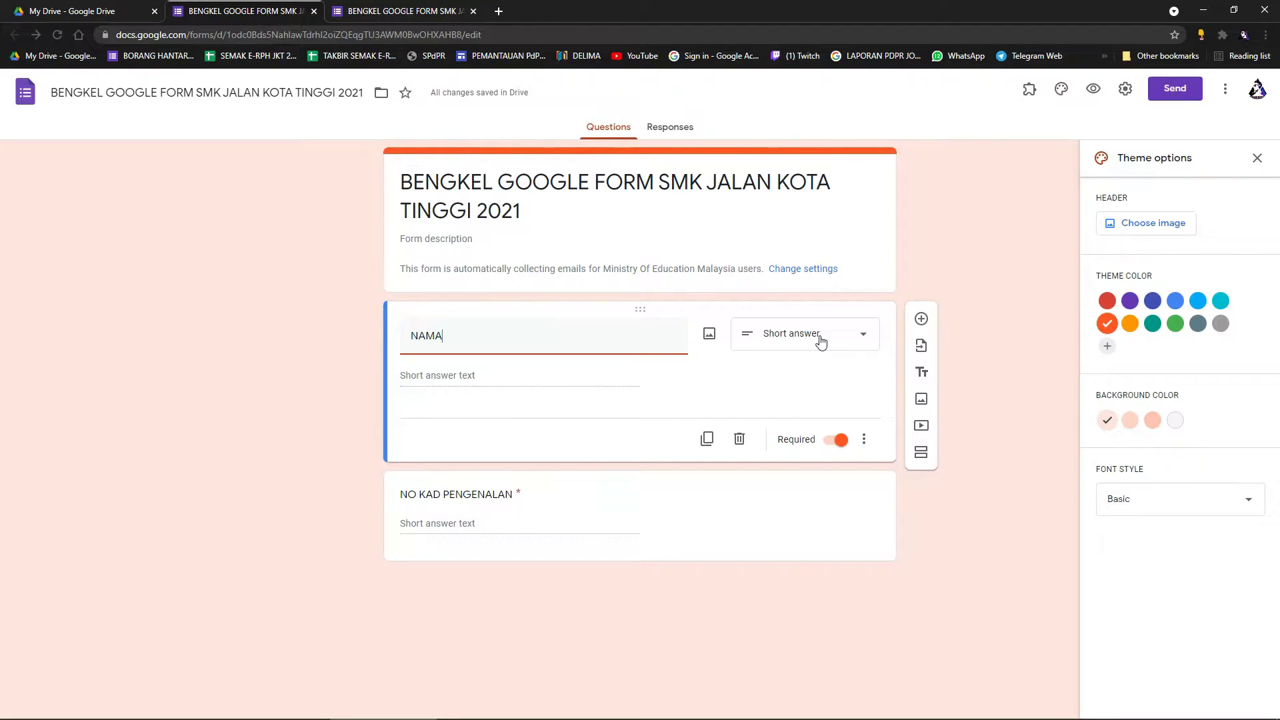
# Change NAMA and NO KAD PENGENALAN to Paragraph questions, then preview the form.
pyautogui.click(820, 341)
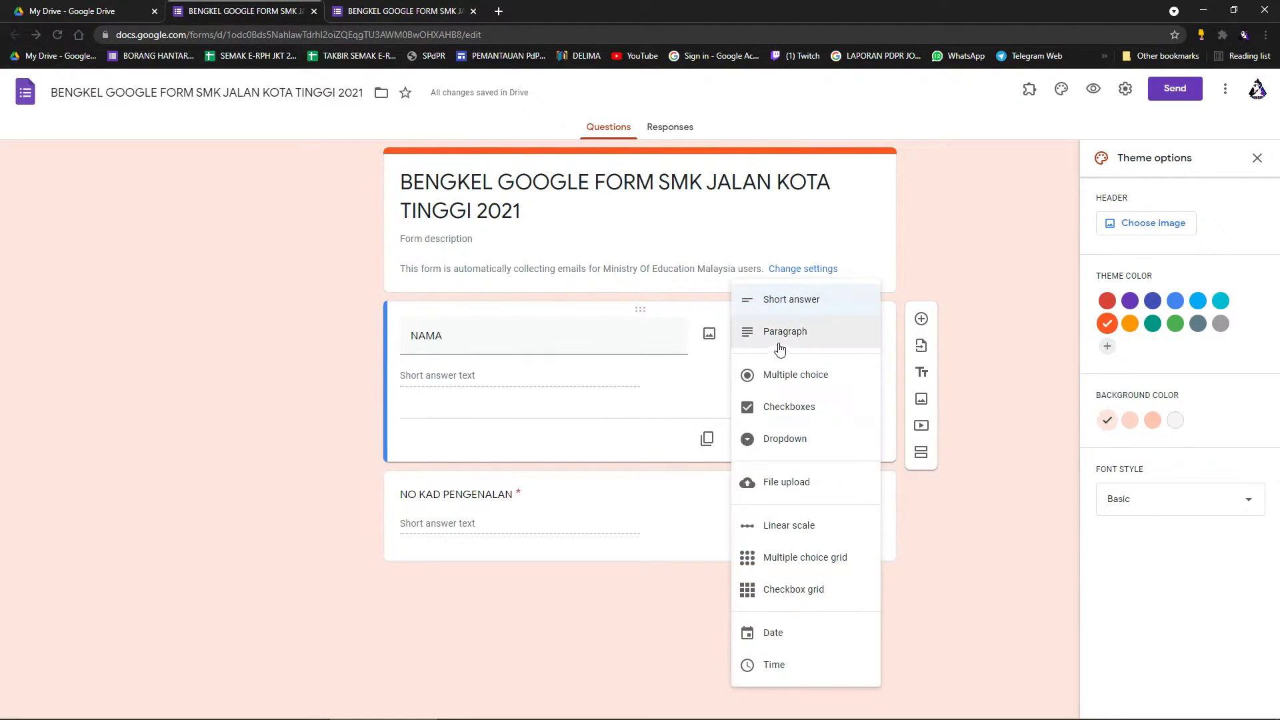
pyautogui.click(777, 338)
pyautogui.click(630, 528)
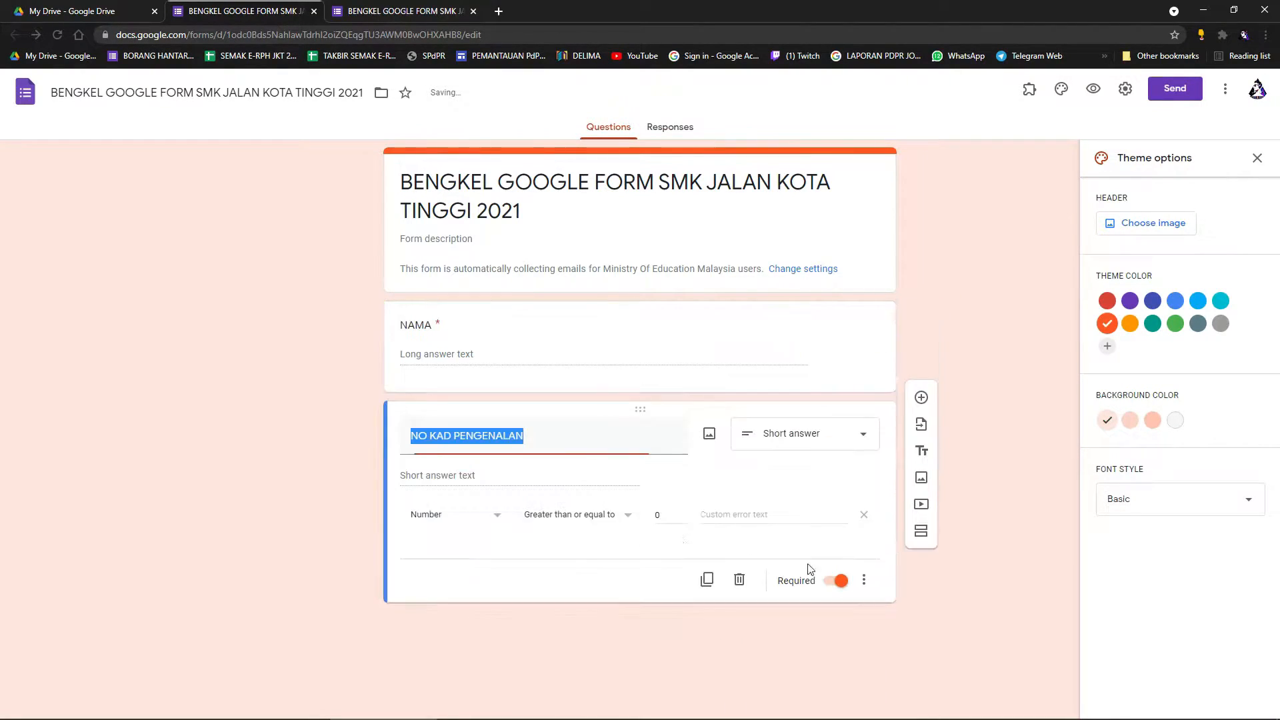
pyautogui.click(863, 443)
pyautogui.click(807, 340)
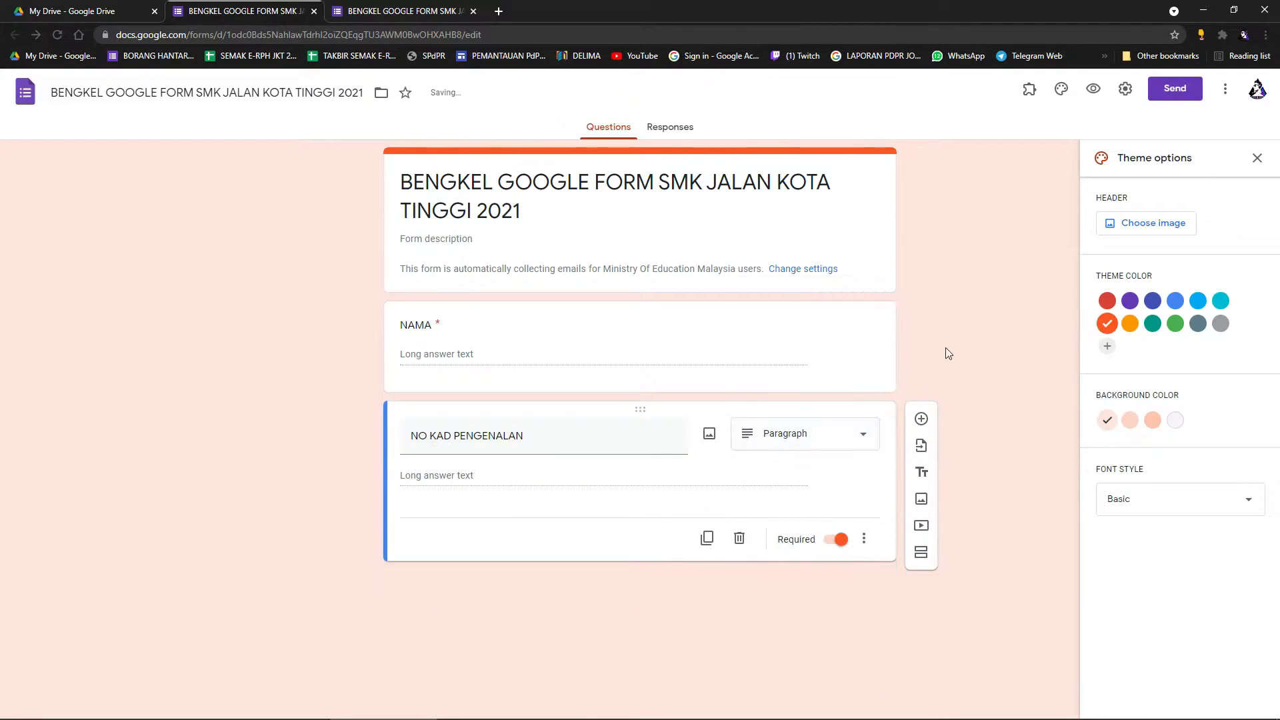
pyautogui.click(1094, 89)
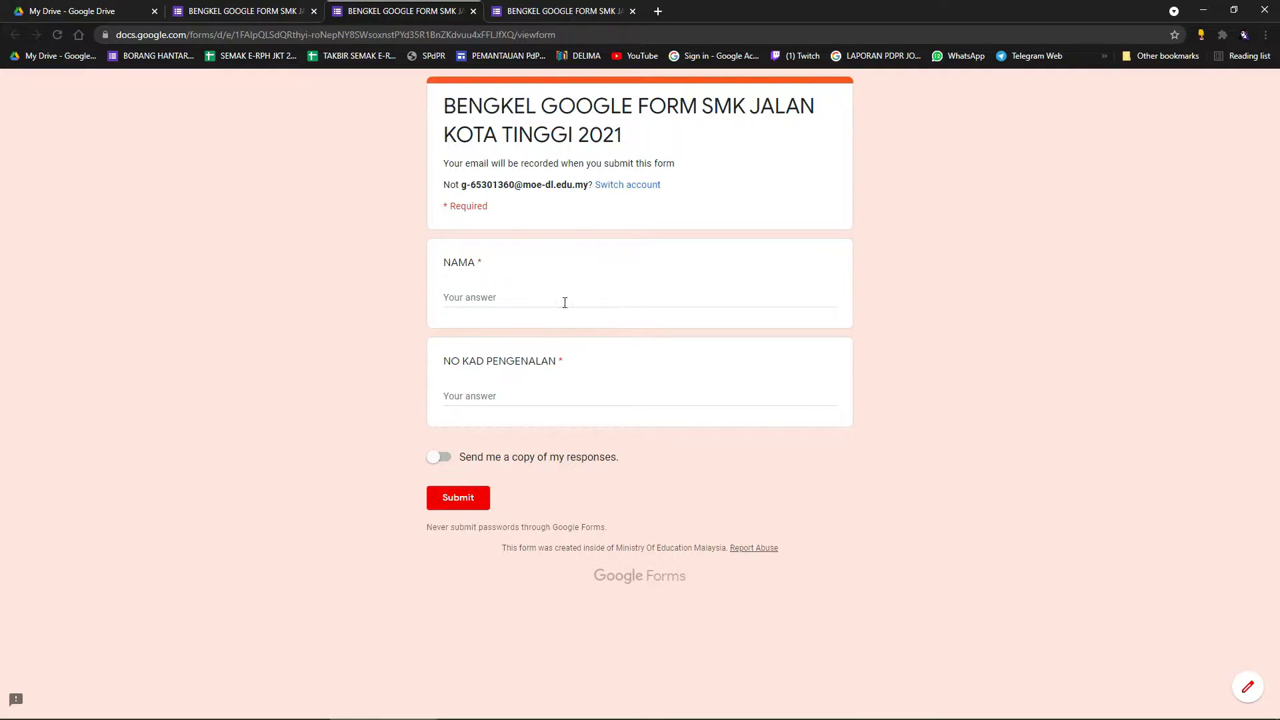
# Type several test lines into the NAMA answer in preview, then erase them all.
pyautogui.click(509, 303)
pyautogui.write('MOHAMAD')
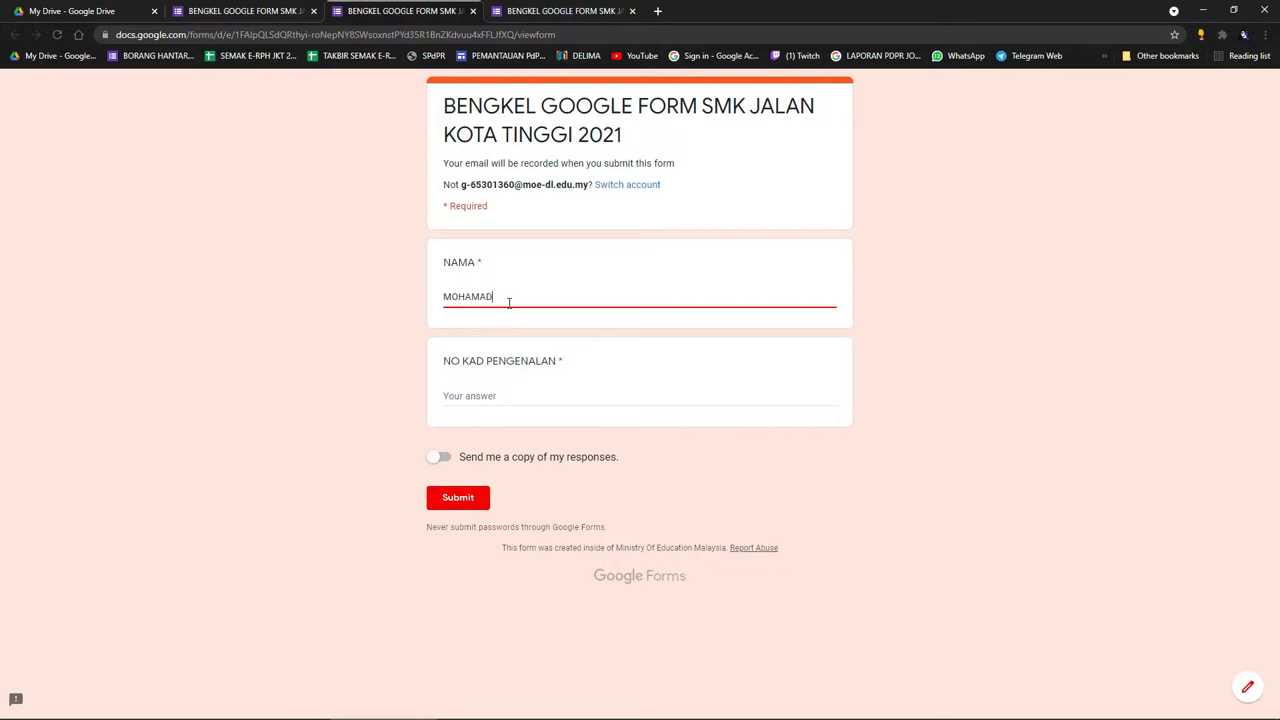
pyautogui.press('Return')
pyautogui.write('HAHAHA')
pyautogui.press('Return')
pyautogui.write('HAHSAH')
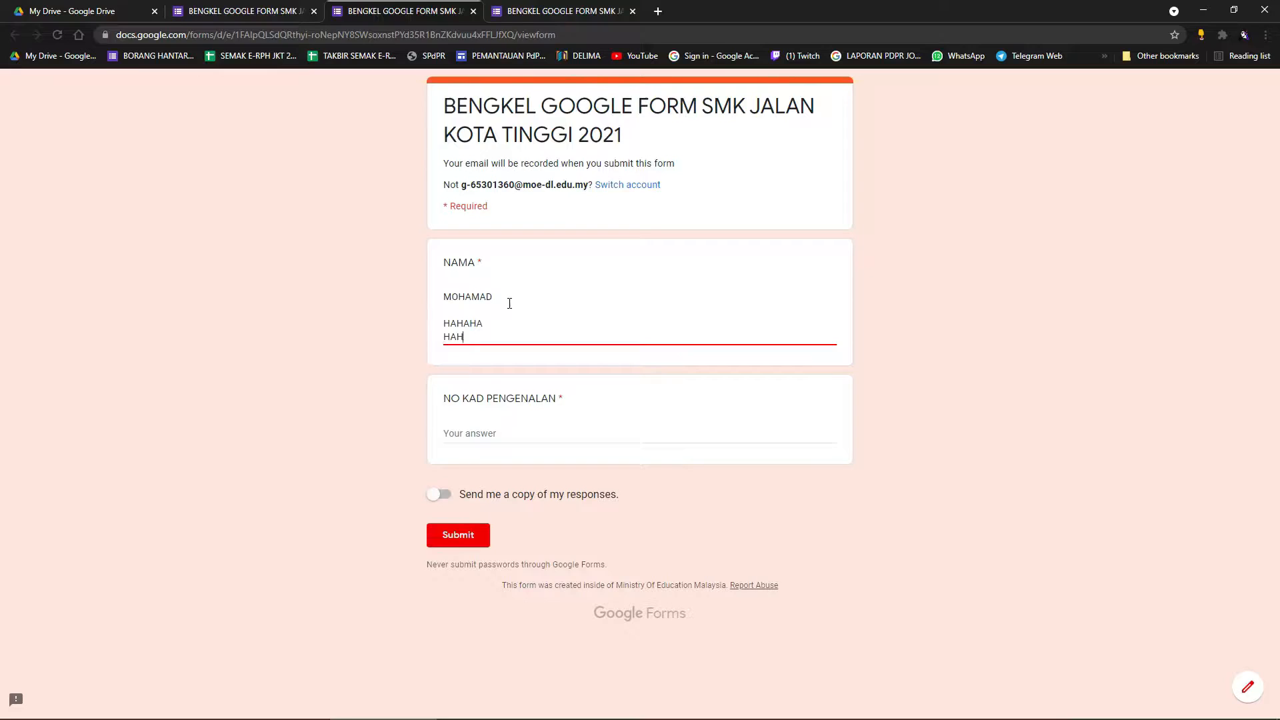
pyautogui.press('Return')
pyautogui.press('Return')
pyautogui.write('AHAHASJAJ')
pyautogui.press('Return')
pyautogui.write('AHAHAJH')
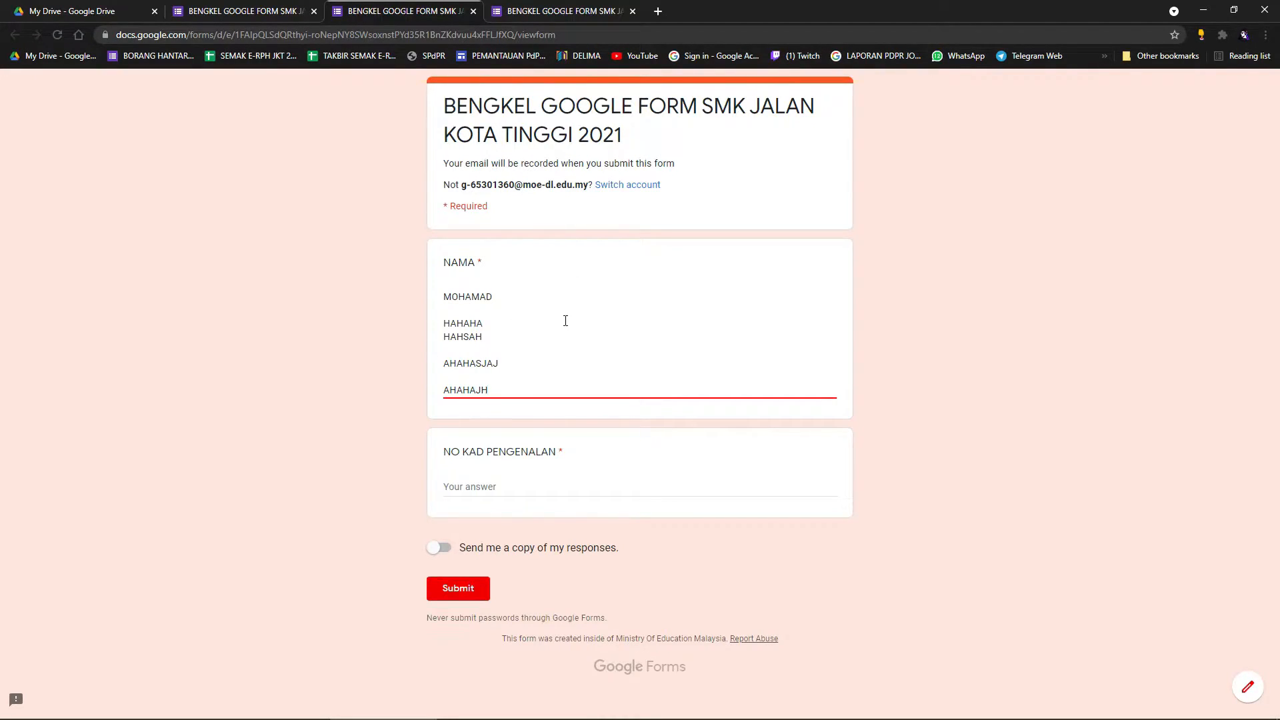
pyautogui.press('Return')
pyautogui.press('Return')
pyautogui.press('Return')
pyautogui.press('Return')
pyautogui.press('Return')
pyautogui.press('Return')
pyautogui.press('Return')
pyautogui.press('Return')
pyautogui.press('Return')
pyautogui.press('Return')
pyautogui.press('Return')
pyautogui.press('Return')
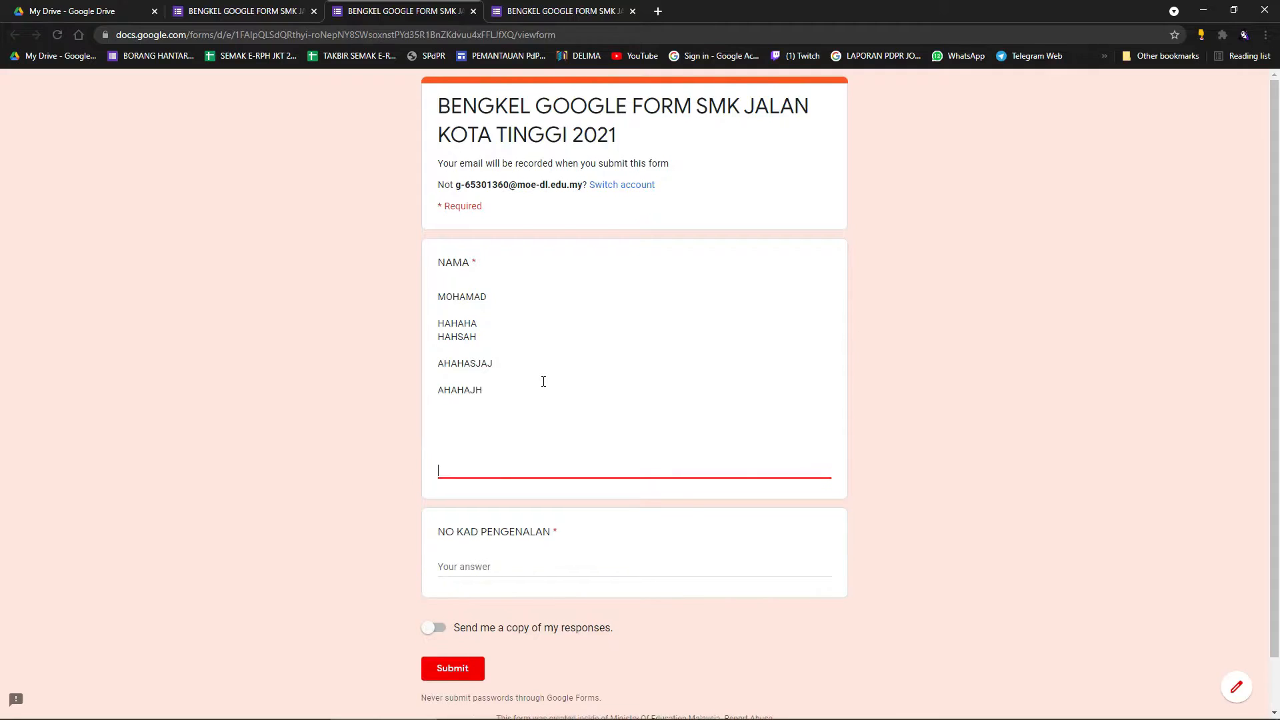
pyautogui.press('BackSpace')
pyautogui.press('BackSpace')
pyautogui.press('BackSpace')
pyautogui.press('BackSpace')
pyautogui.press('BackSpace')
pyautogui.press('BackSpace')
pyautogui.press('BackSpace')
pyautogui.press('BackSpace')
pyautogui.press('BackSpace')
pyautogui.press('BackSpace')
pyautogui.press('BackSpace')
pyautogui.press('BackSpace')
pyautogui.press('BackSpace')
pyautogui.press('BackSpace')
pyautogui.press('BackSpace')
pyautogui.press('BackSpace')
pyautogui.press('BackSpace')
pyautogui.press('BackSpace')
pyautogui.press('BackSpace')
pyautogui.press('BackSpace')
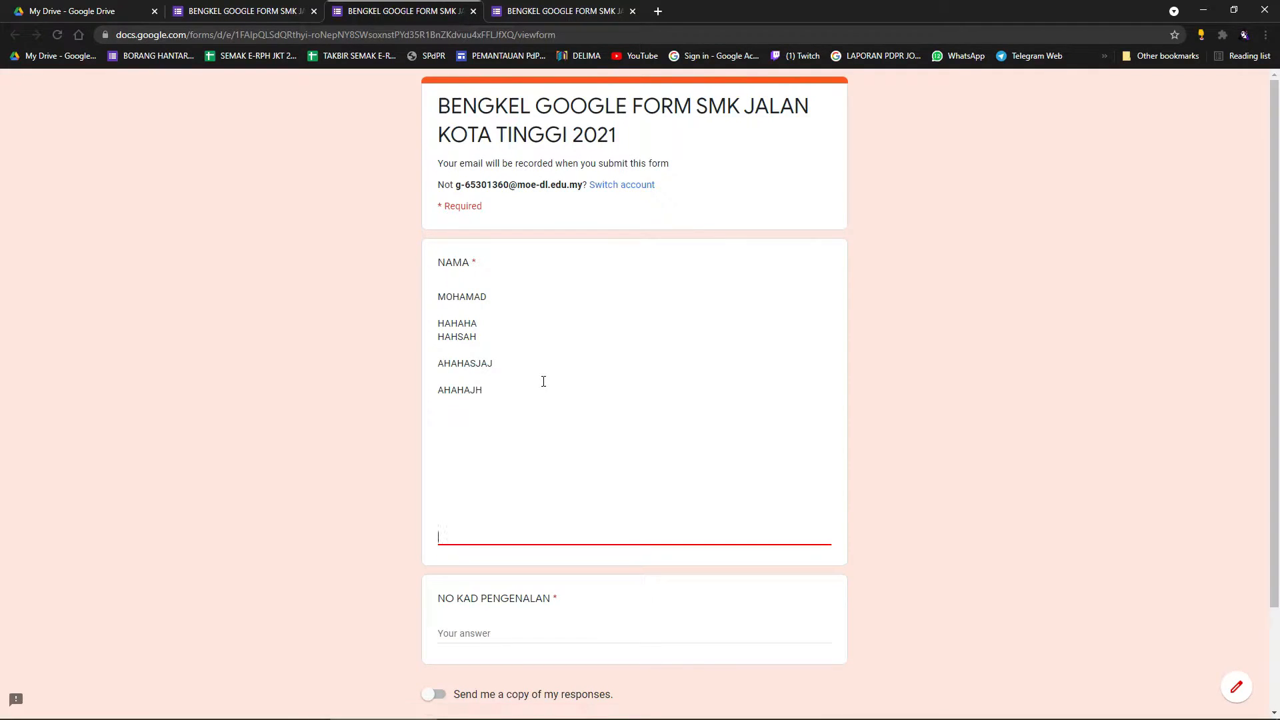
pyautogui.press('BackSpace')
pyautogui.press('BackSpace')
pyautogui.press('BackSpace')
pyautogui.press('BackSpace')
pyautogui.press('BackSpace')
pyautogui.press('BackSpace')
pyautogui.press('BackSpace')
pyautogui.press('BackSpace')
pyautogui.press('BackSpace')
pyautogui.press('BackSpace')
pyautogui.press('BackSpace')
pyautogui.press('BackSpace')
pyautogui.press('BackSpace')
pyautogui.press('BackSpace')
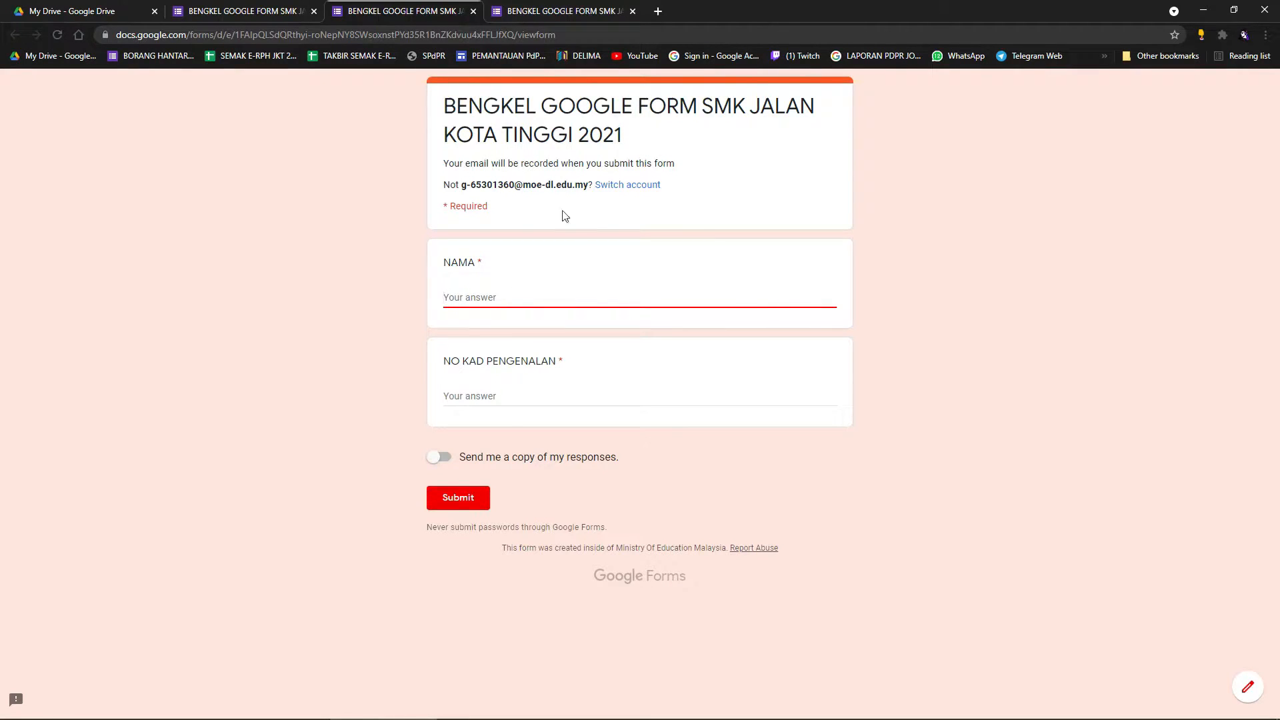
# Close both preview tabs, confirming Leave each time, to return to the editor.
pyautogui.click(560, 11)
pyautogui.click(632, 10)
pyautogui.click(691, 111)
pyautogui.click(473, 10)
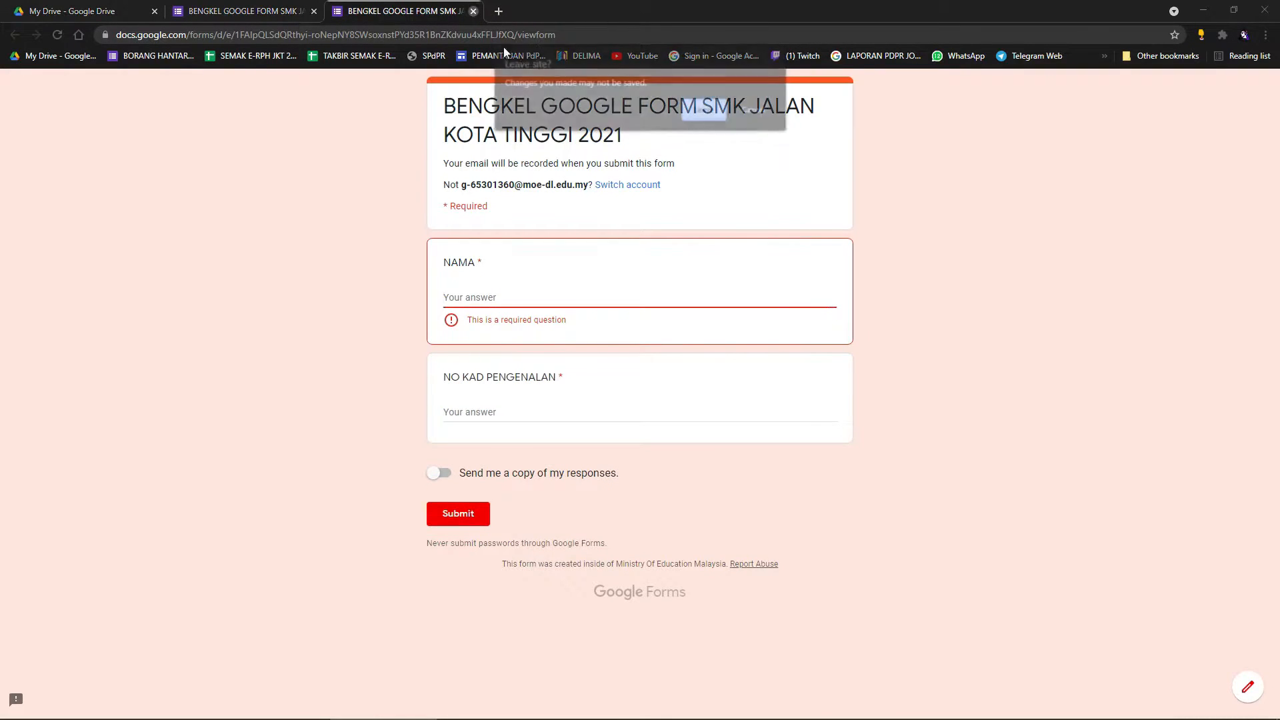
pyautogui.click(704, 108)
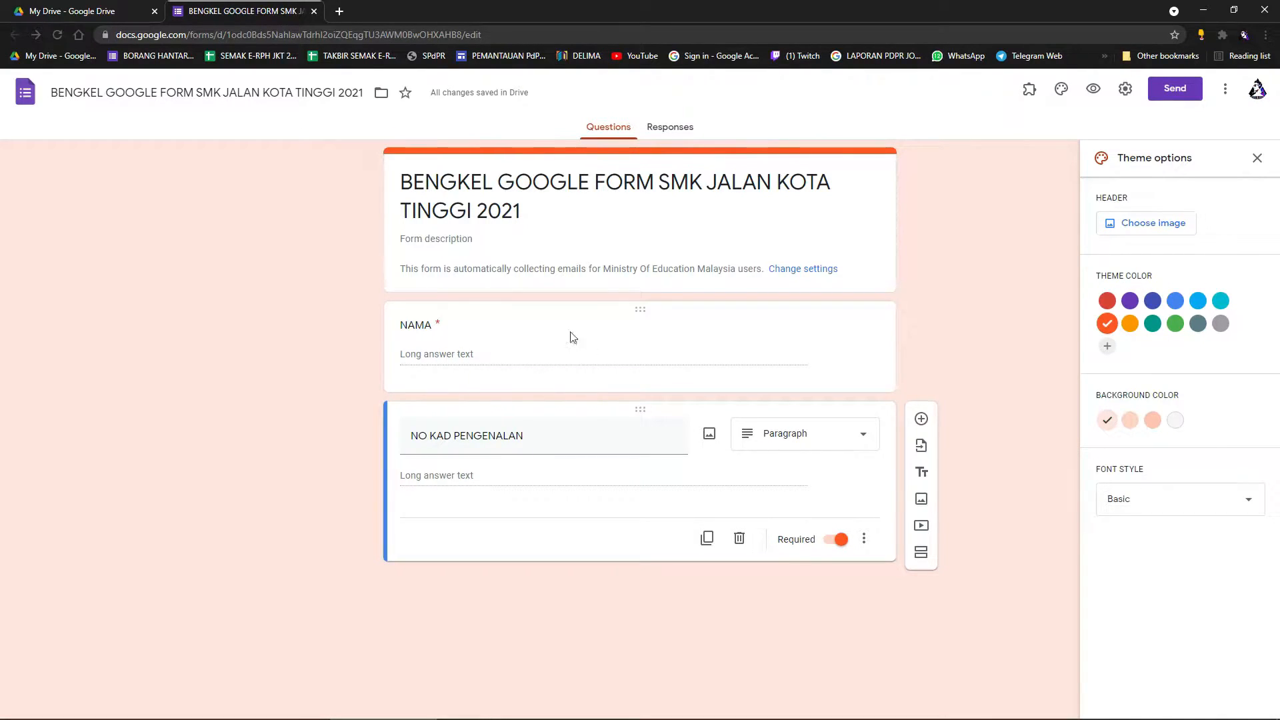
# Change NAMA and NO KAD PENGENALAN to Multiple choice questions.
pyautogui.click(491, 366)
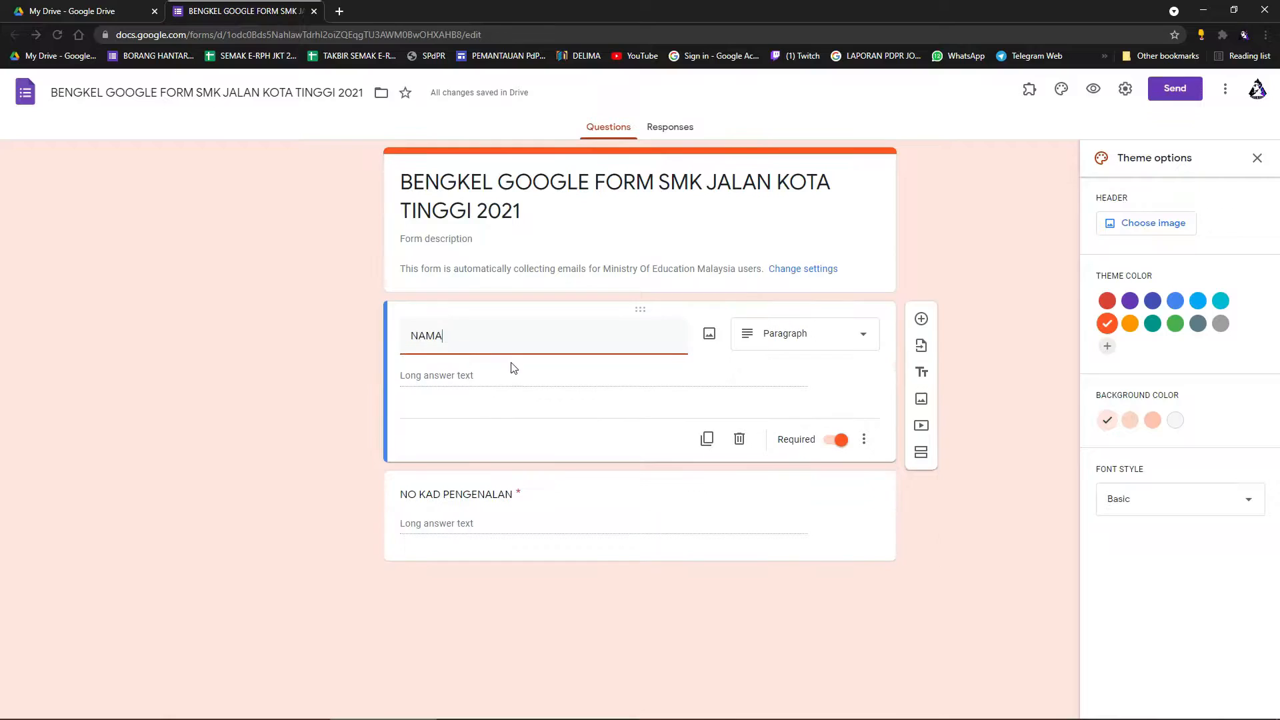
pyautogui.click(818, 346)
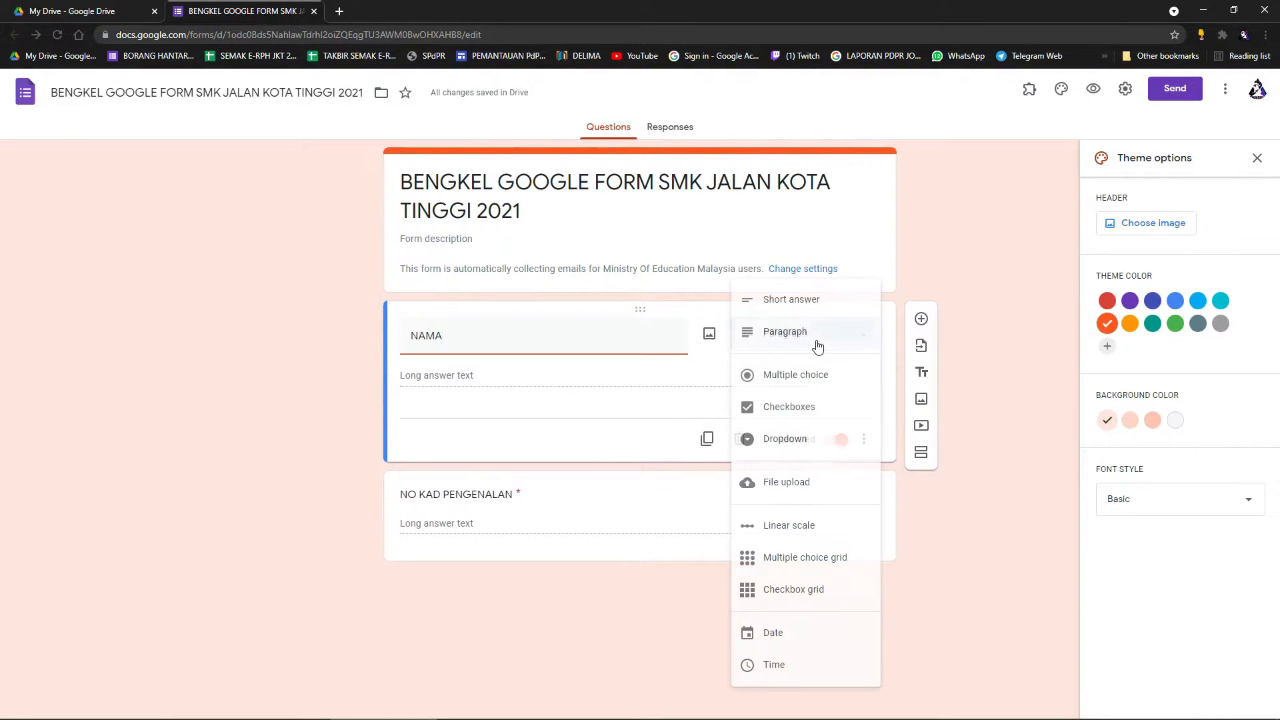
pyautogui.click(812, 383)
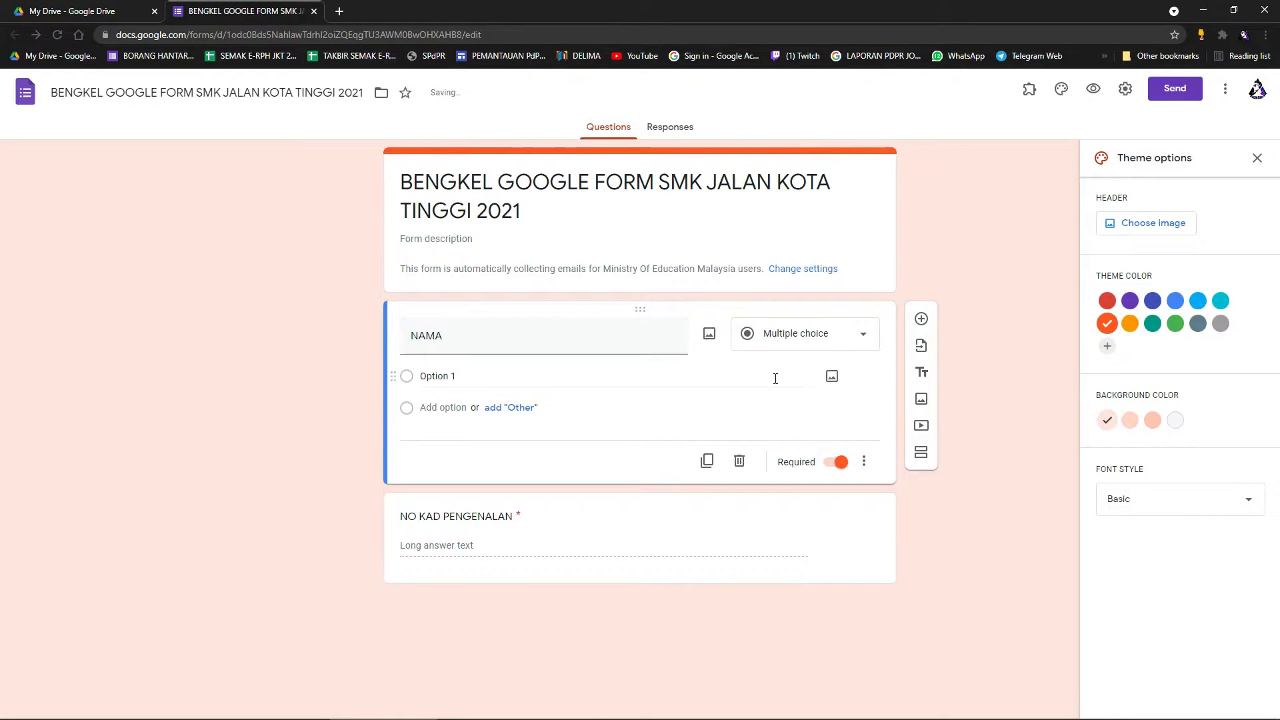
pyautogui.click(771, 537)
pyautogui.click(863, 426)
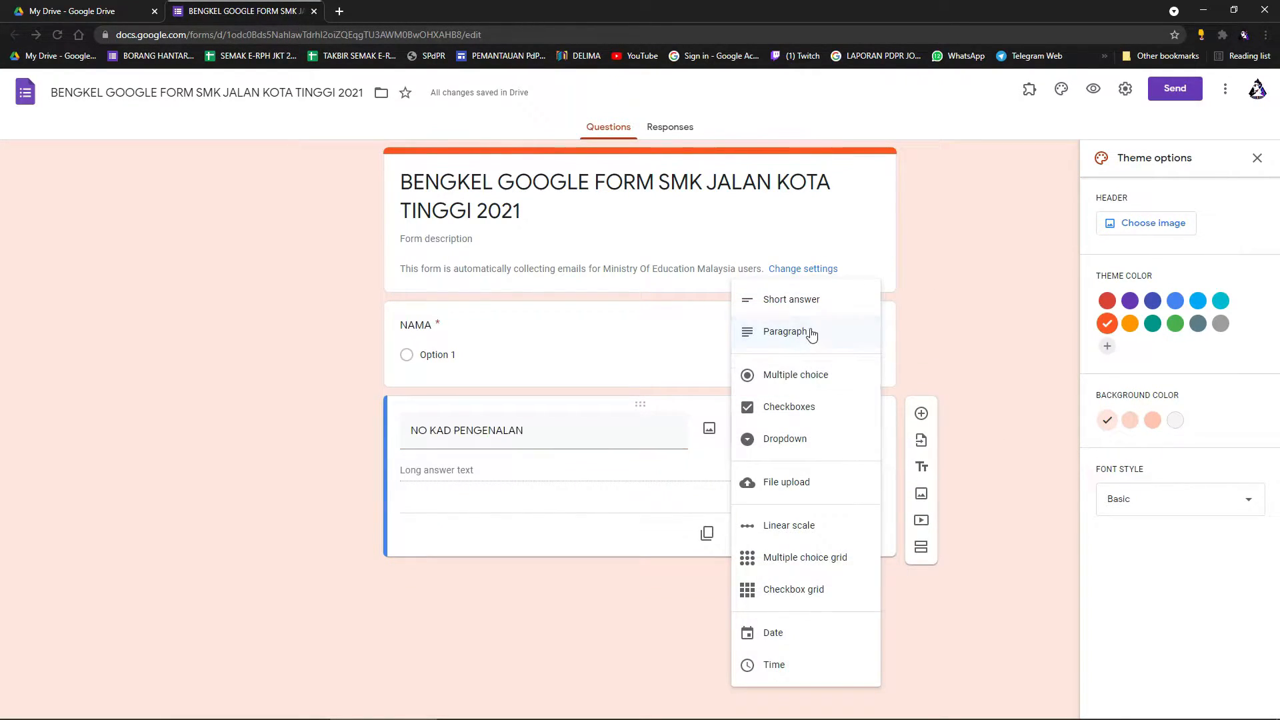
pyautogui.click(804, 377)
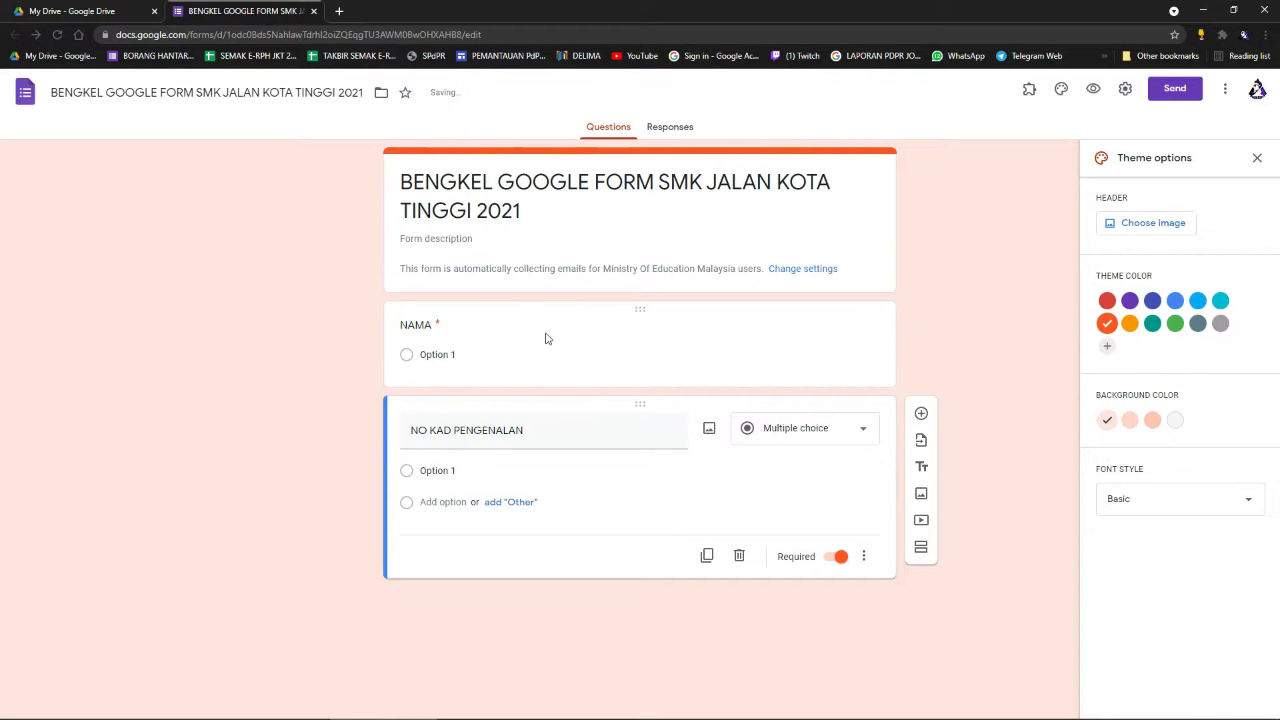
# Delete NAMA's Option 1 placeholder text and bring File Explorer to the front.
pyautogui.click(489, 373)
pyautogui.click(493, 384)
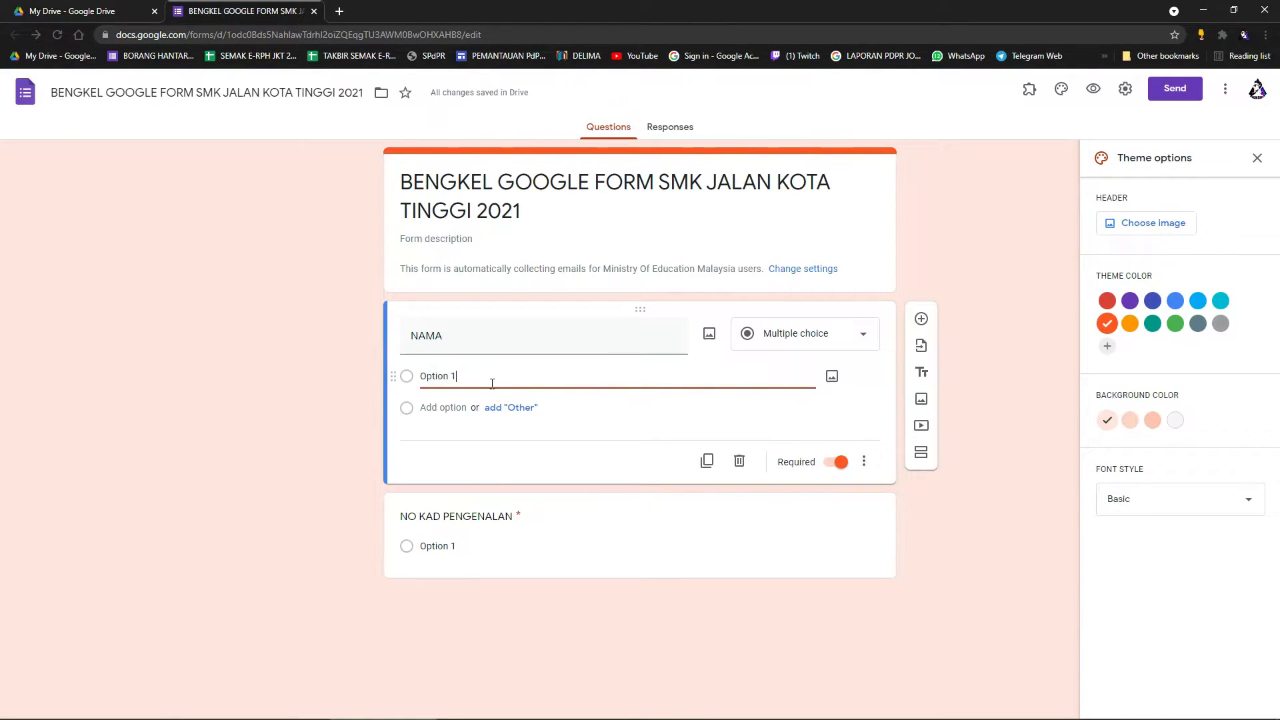
pyautogui.moveTo(483, 385); pyautogui.dragTo(422, 382)
pyautogui.click(480, 384)
pyautogui.moveTo(482, 384); pyautogui.dragTo(419, 384)
pyautogui.press('BackSpace')
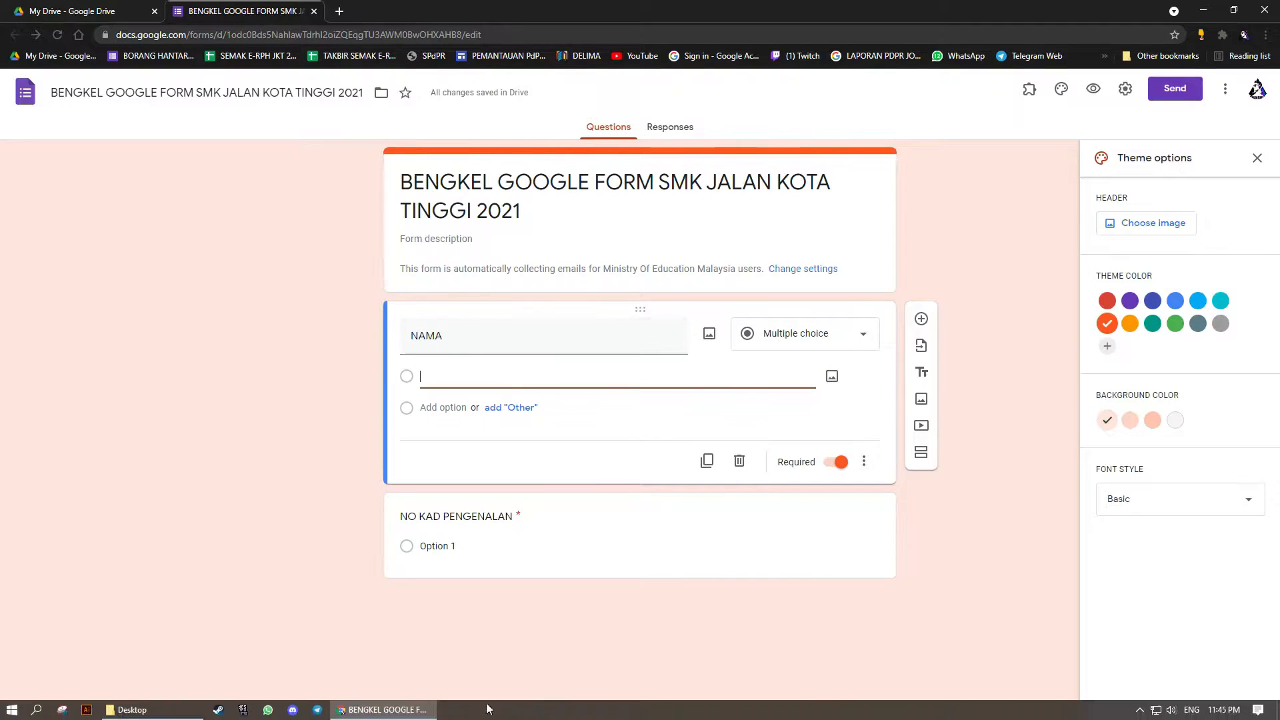
pyautogui.click(152, 717)
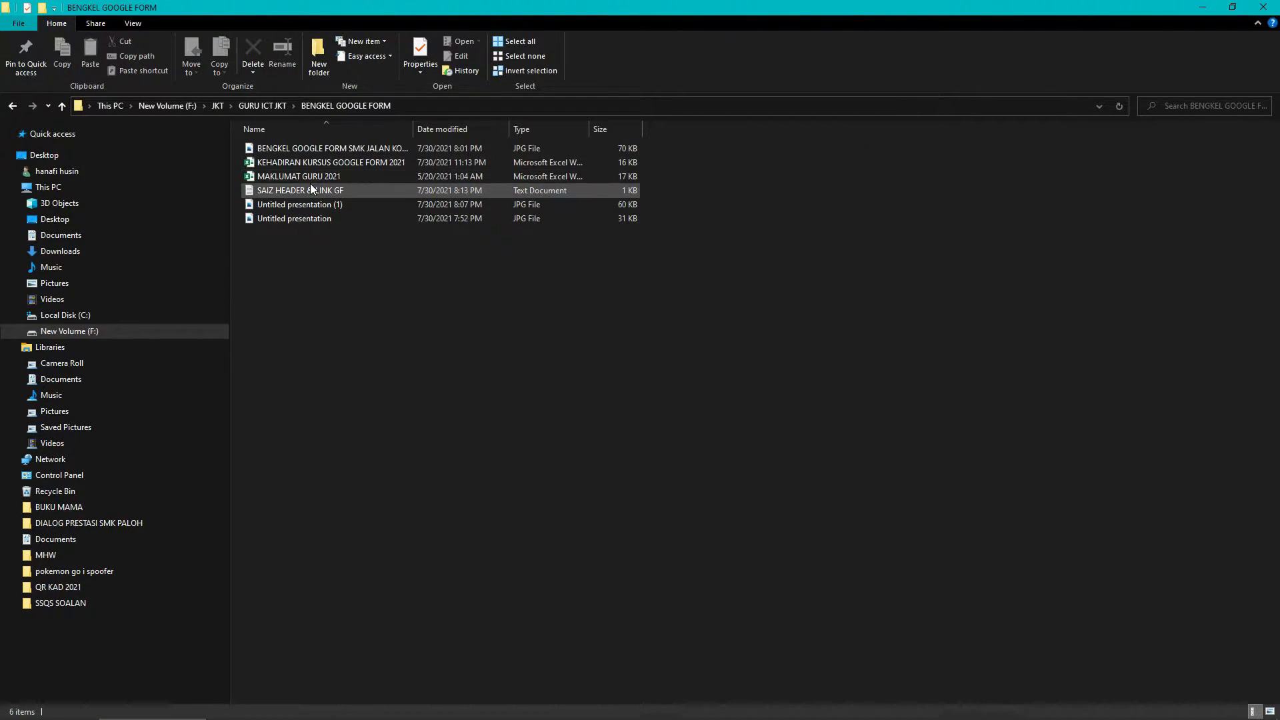
# Open MAKLUMAT GURU 2021, copy teacher names C2:C14, then select NAMA's Option 1 text.
pyautogui.click(315, 177)
pyautogui.doubleClick(315, 178)
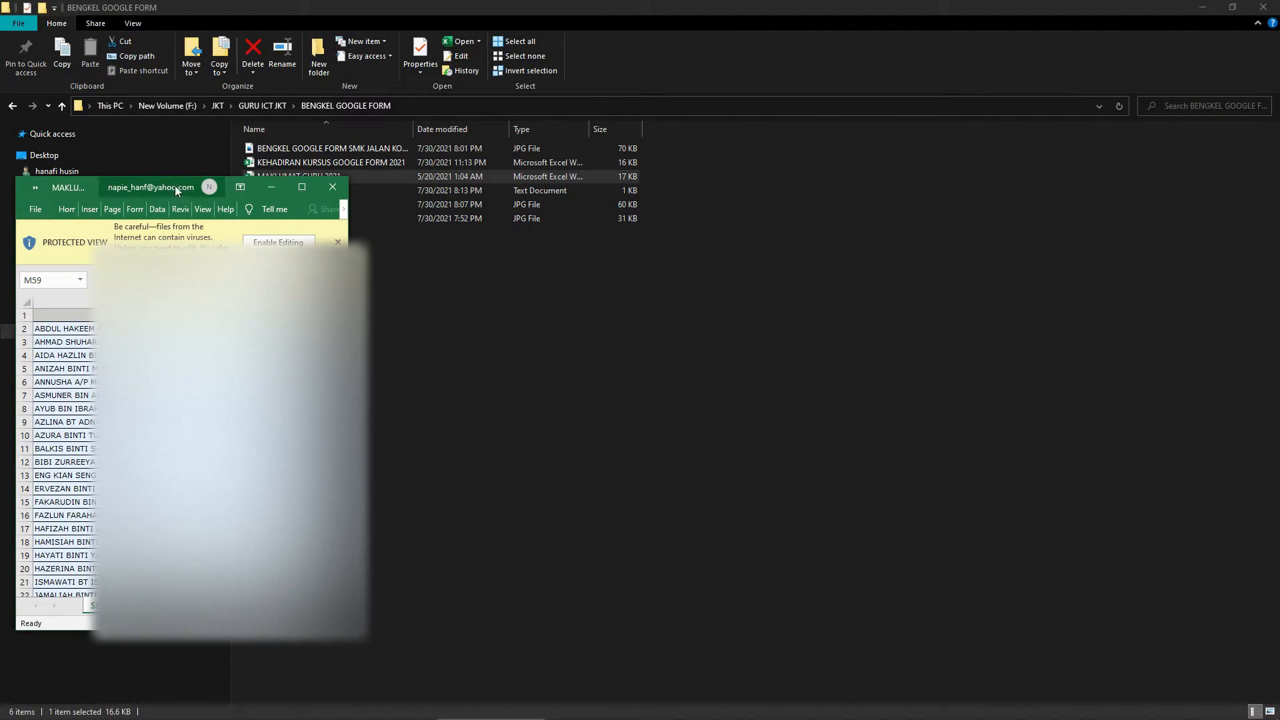
pyautogui.moveTo(223, 188); pyautogui.dragTo(897, 151)
pyautogui.moveTo(760, 291); pyautogui.dragTo(758, 452)
pyautogui.hotkey('ctrl', 'c')
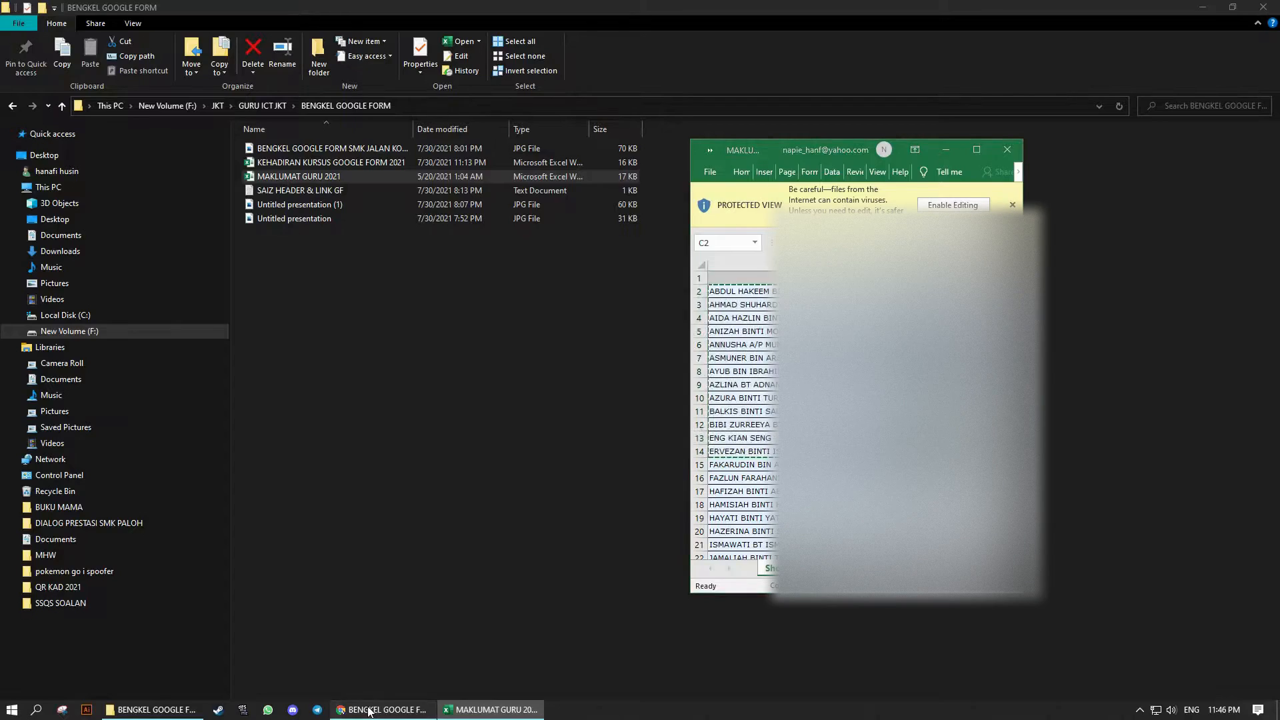
pyautogui.click(400, 711)
pyautogui.moveTo(490, 381); pyautogui.dragTo(421, 384)
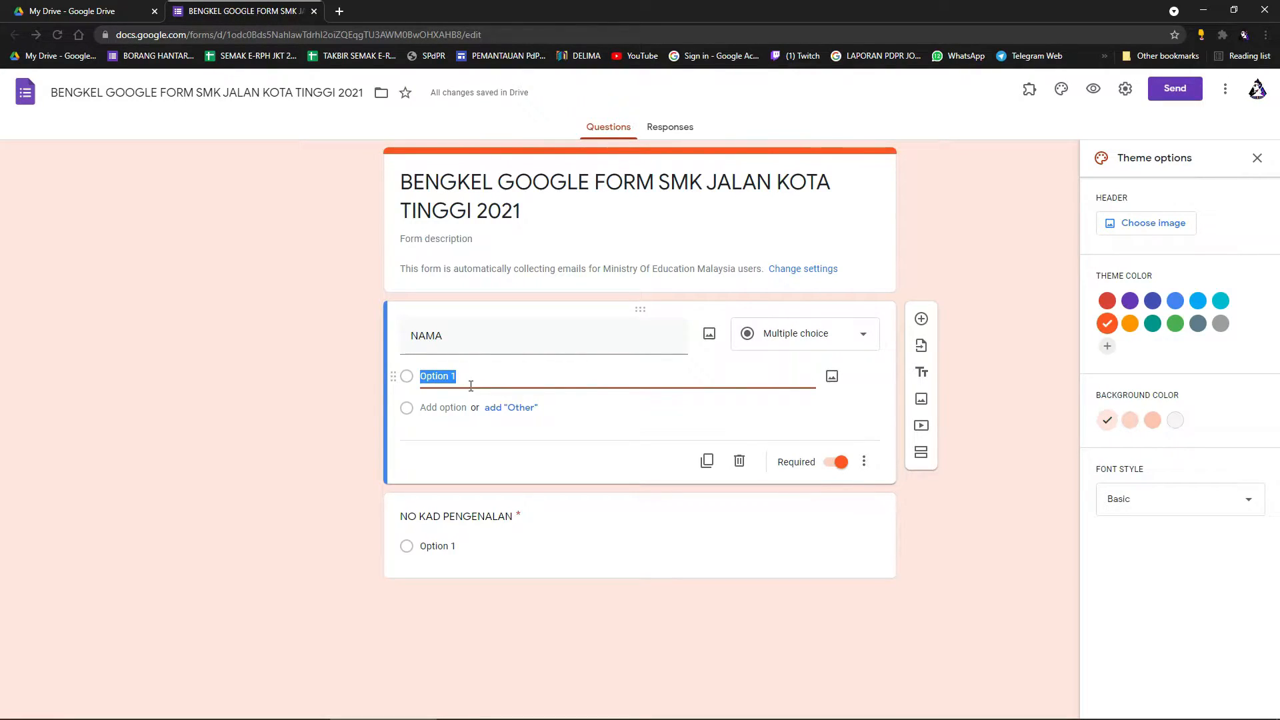
# Paste the 13 copied teacher names as NAMA's multiple-choice options.
pyautogui.rightClick(467, 377)
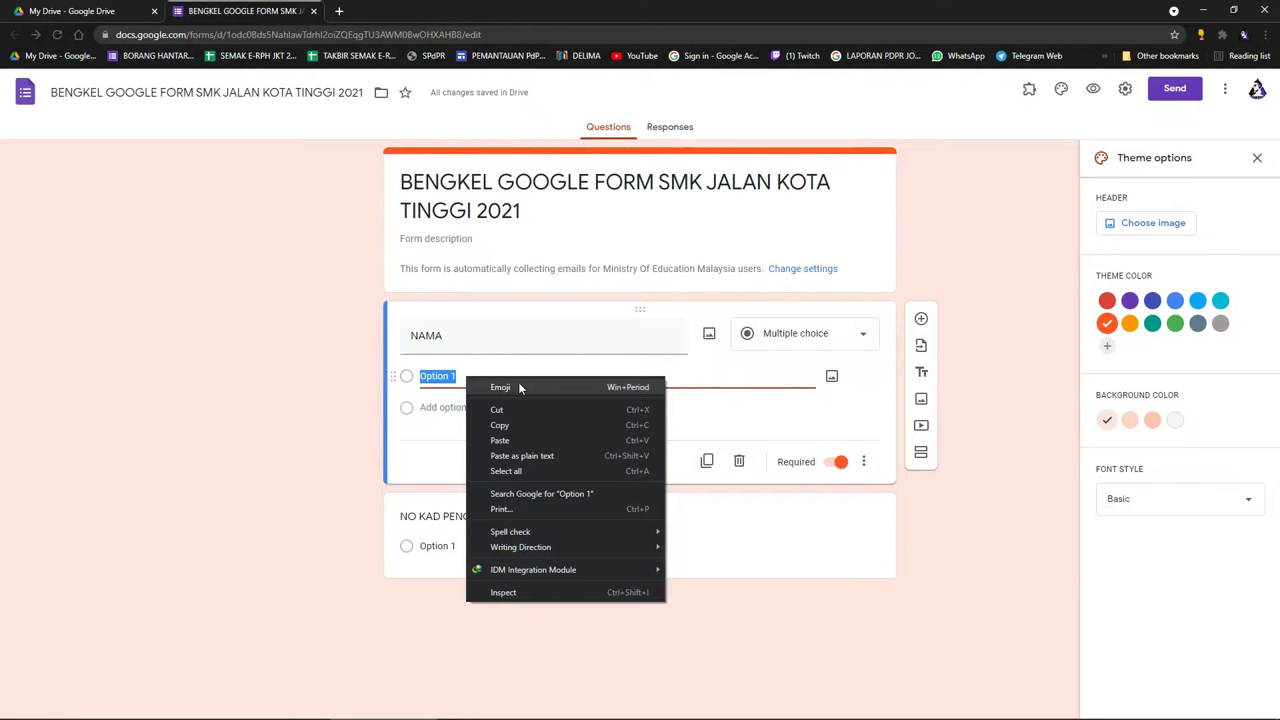
pyautogui.click(524, 441)
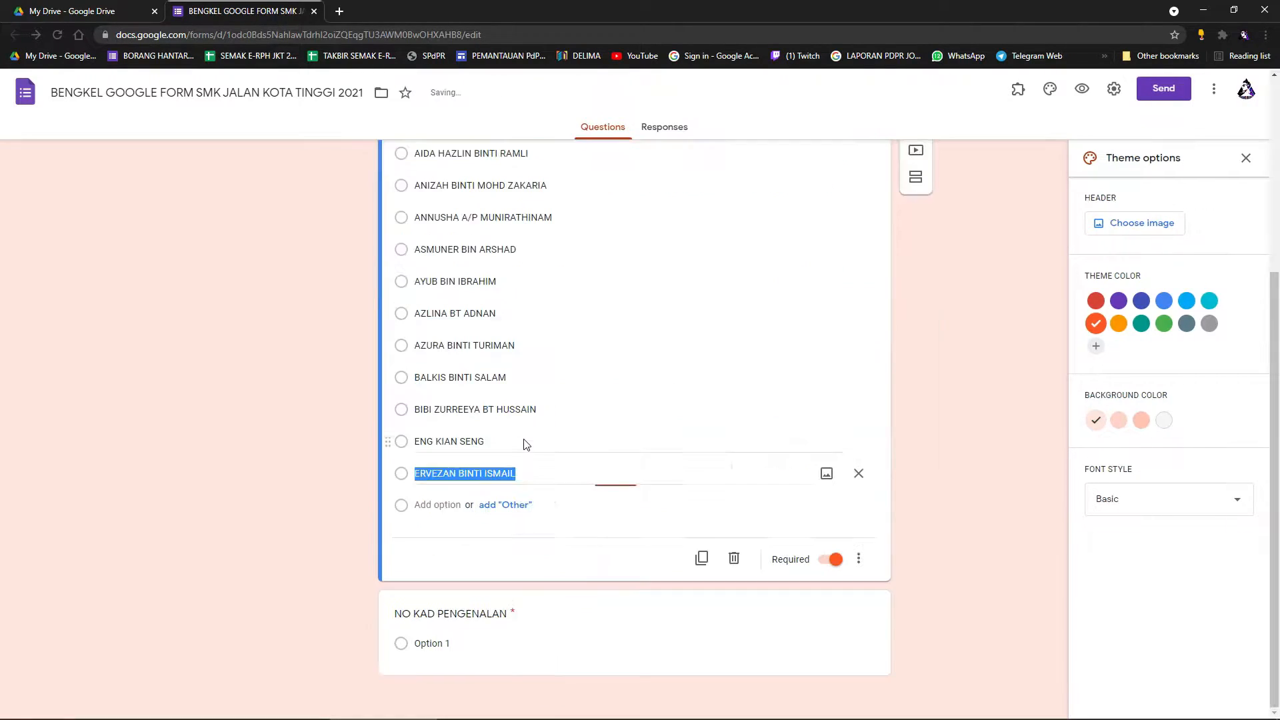
pyautogui.scroll(3, 530, 474)
pyautogui.scroll(-3, 540, 567)
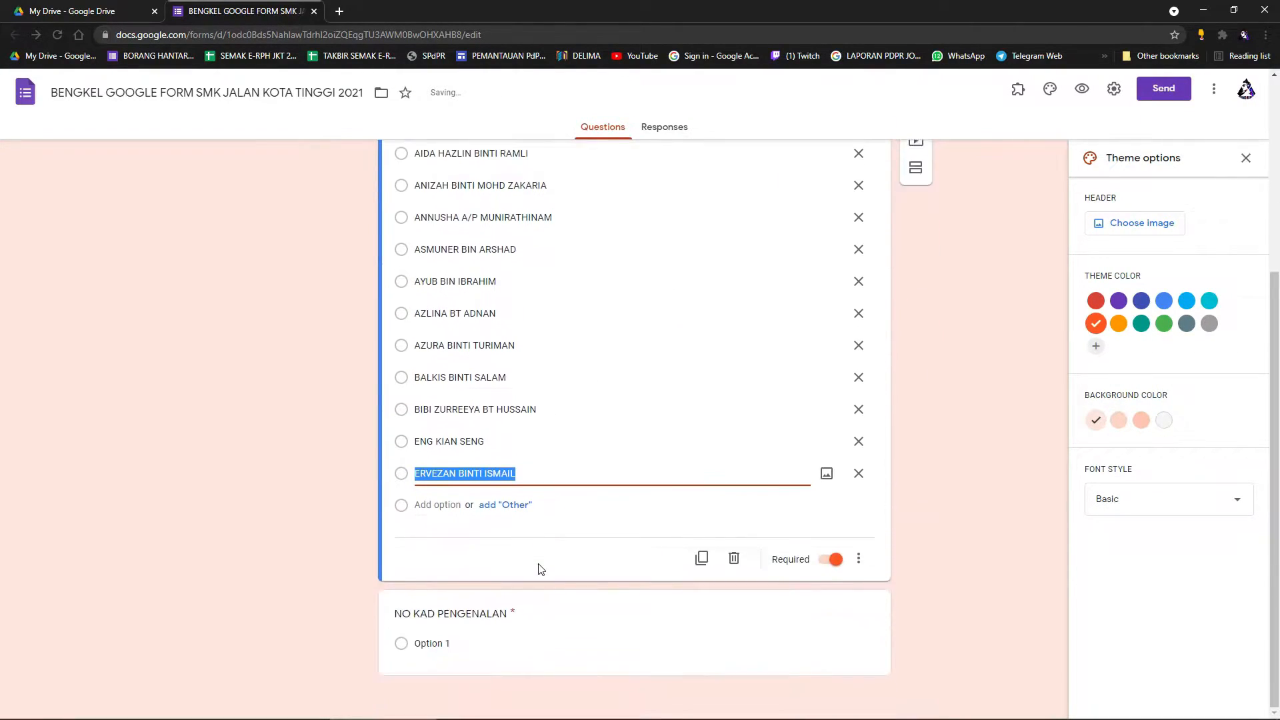
pyautogui.click(911, 462)
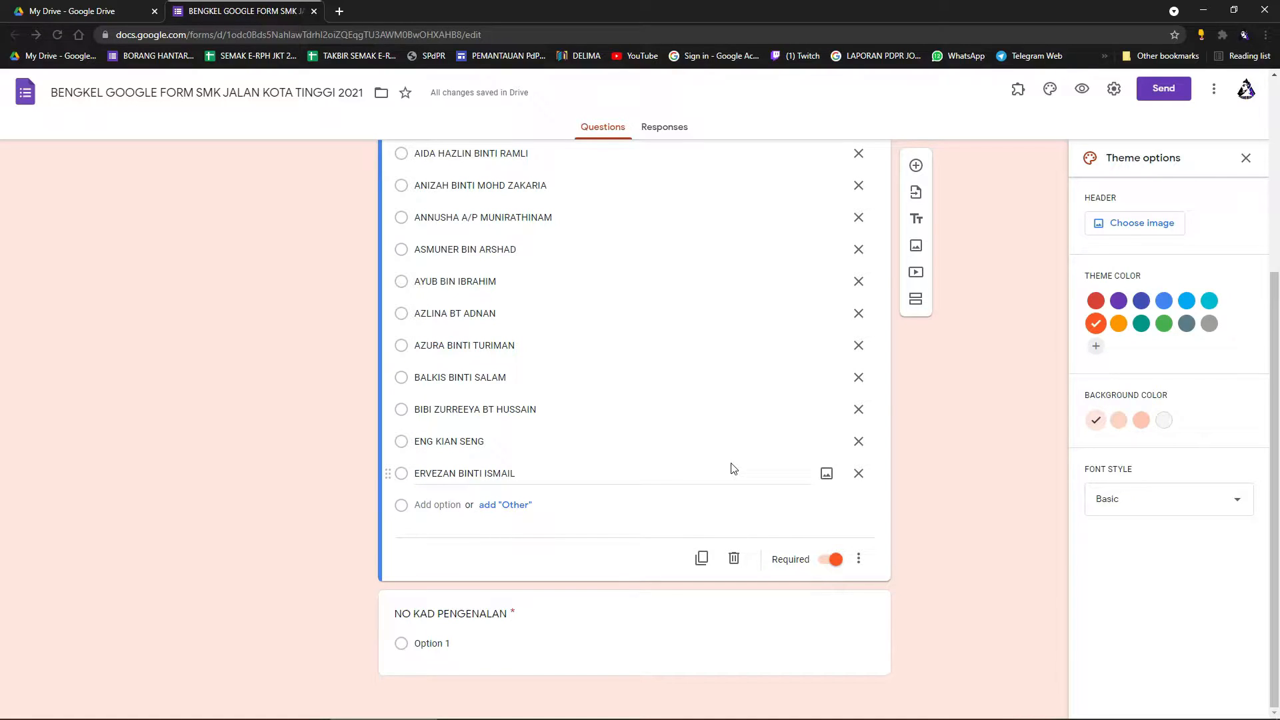
pyautogui.scroll(3, 736, 383)
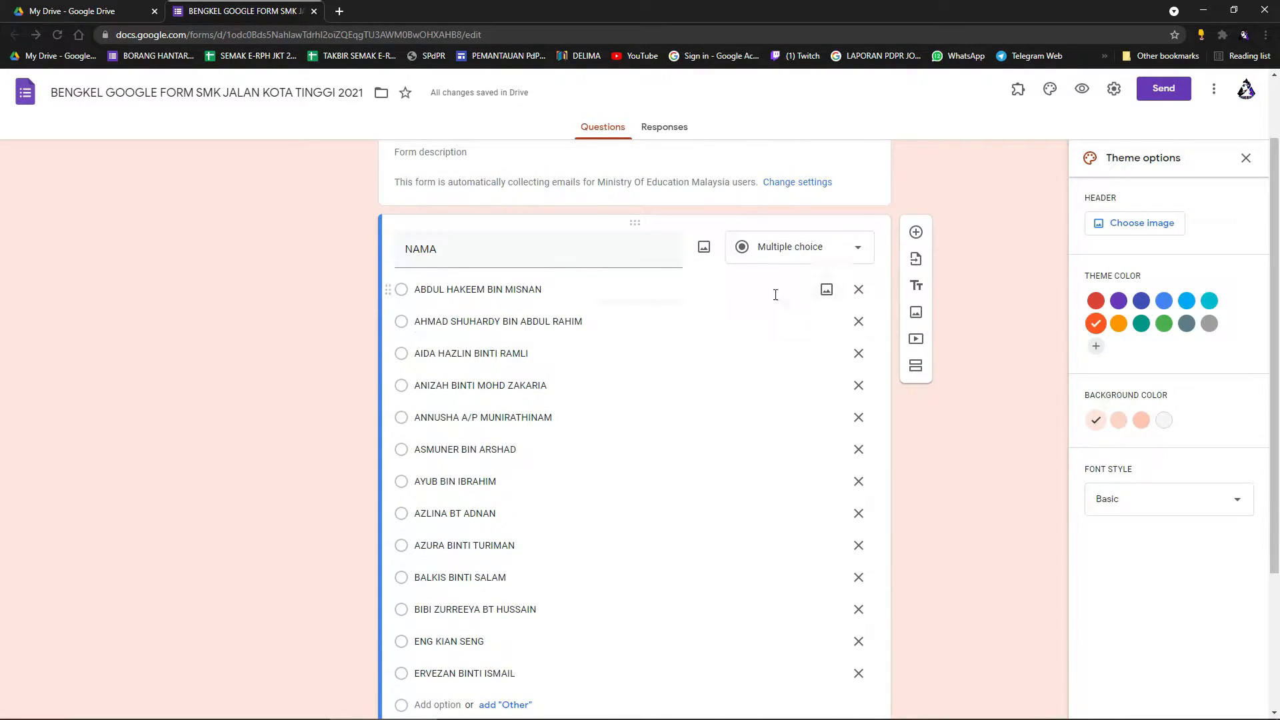
pyautogui.scroll(-3, 786, 287)
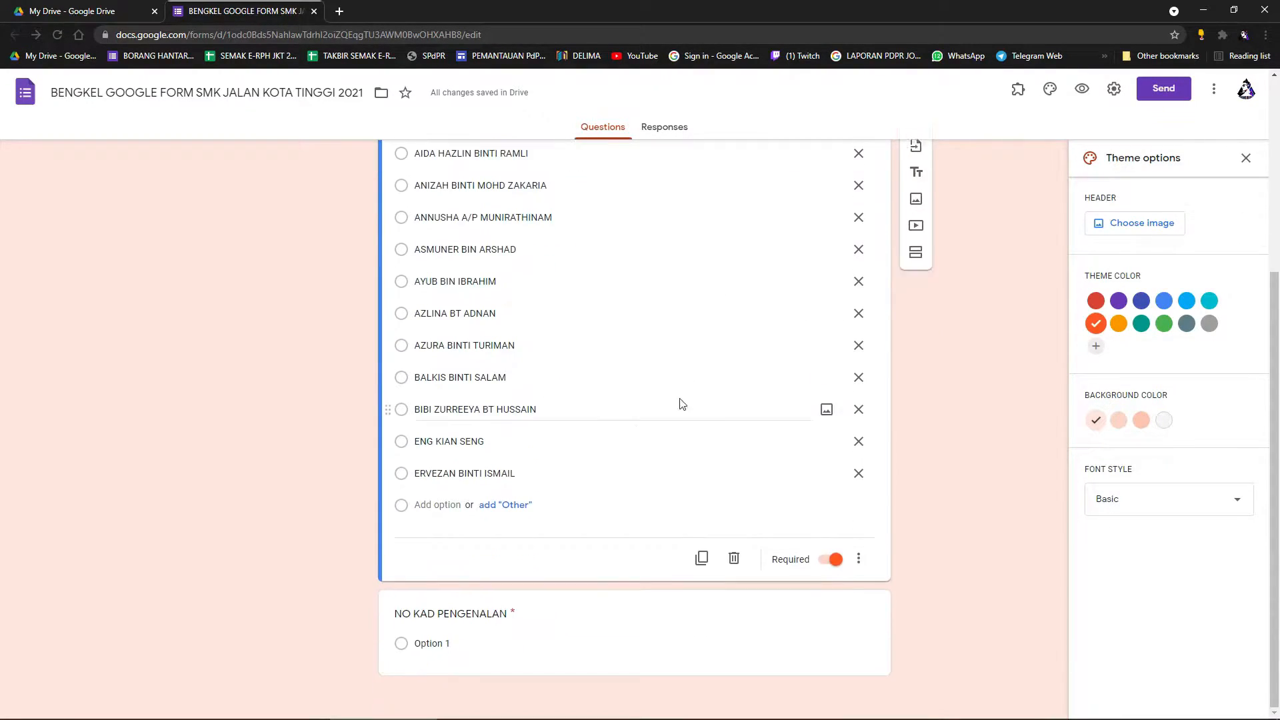
# Add an Other choice after the teacher names in NAMA.
pyautogui.click(505, 506)
pyautogui.scroll(3, 514, 467)
pyautogui.scroll(-3, 505, 462)
pyautogui.scroll(2, 510, 401)
pyautogui.scroll(-1, 547, 498)
pyautogui.scroll(-1, 546, 498)
pyautogui.scroll(2, 526, 400)
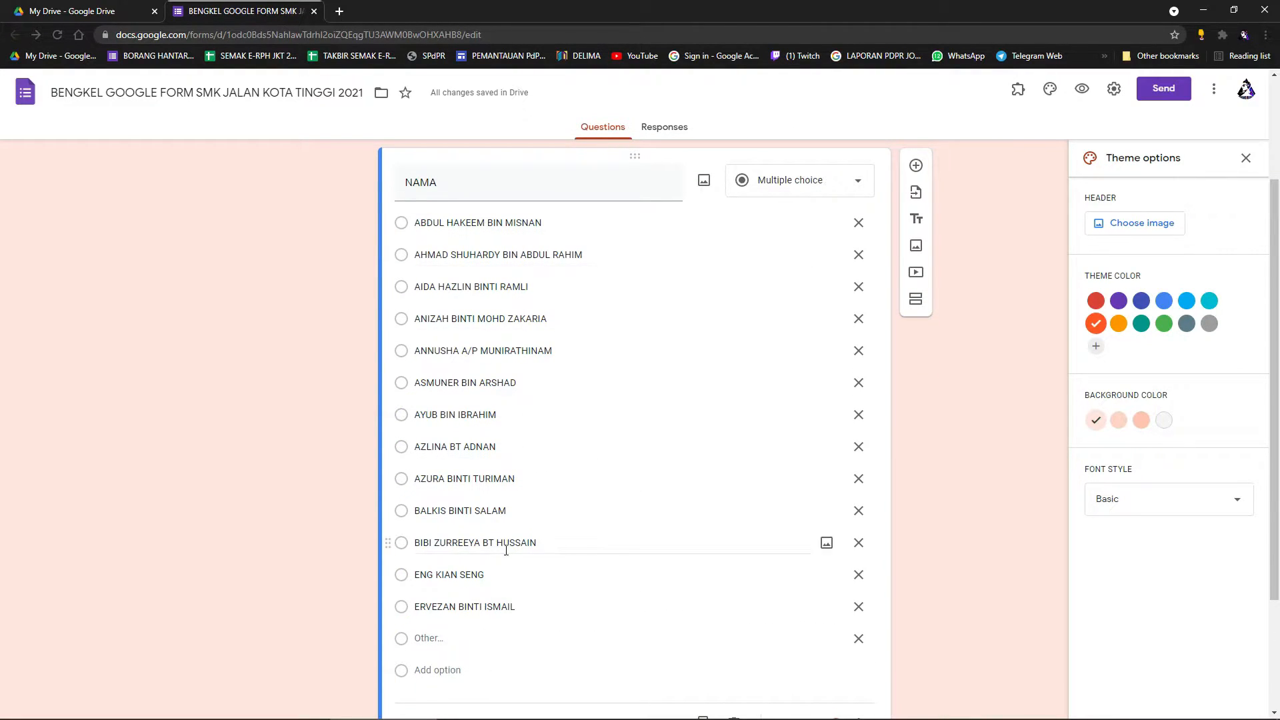
pyautogui.scroll(-1, 514, 537)
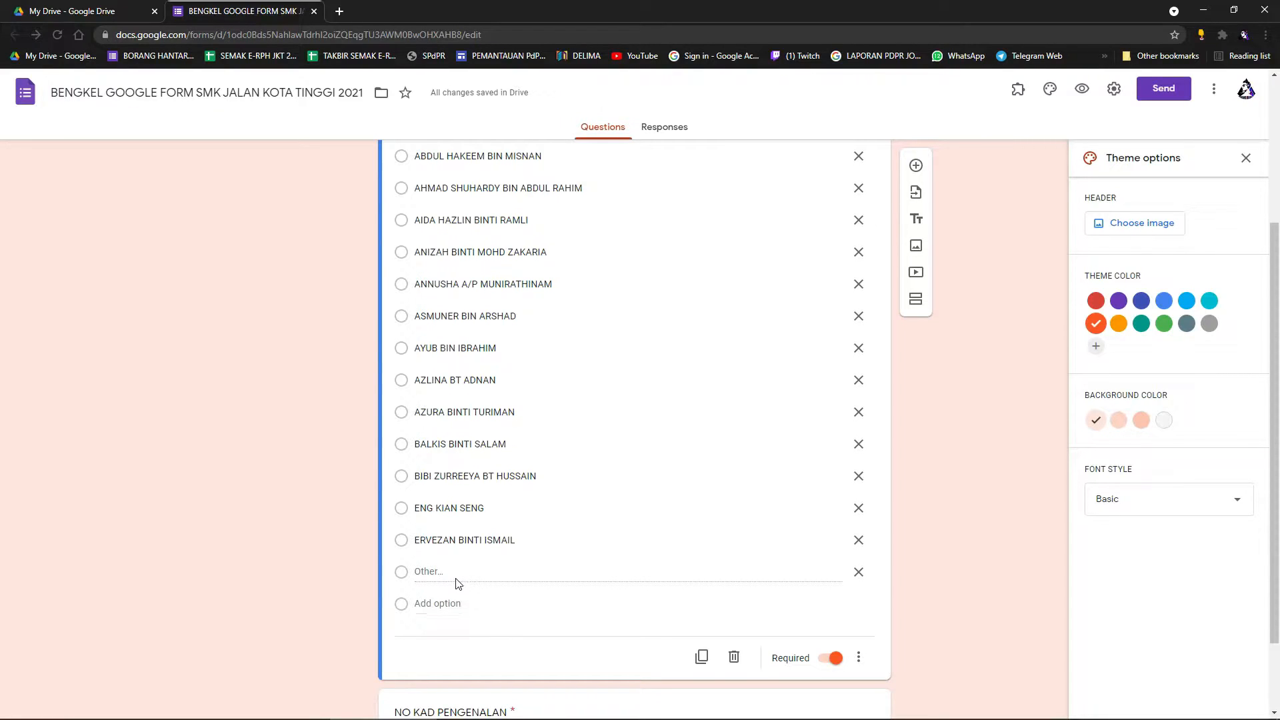
pyautogui.scroll(2, 507, 575)
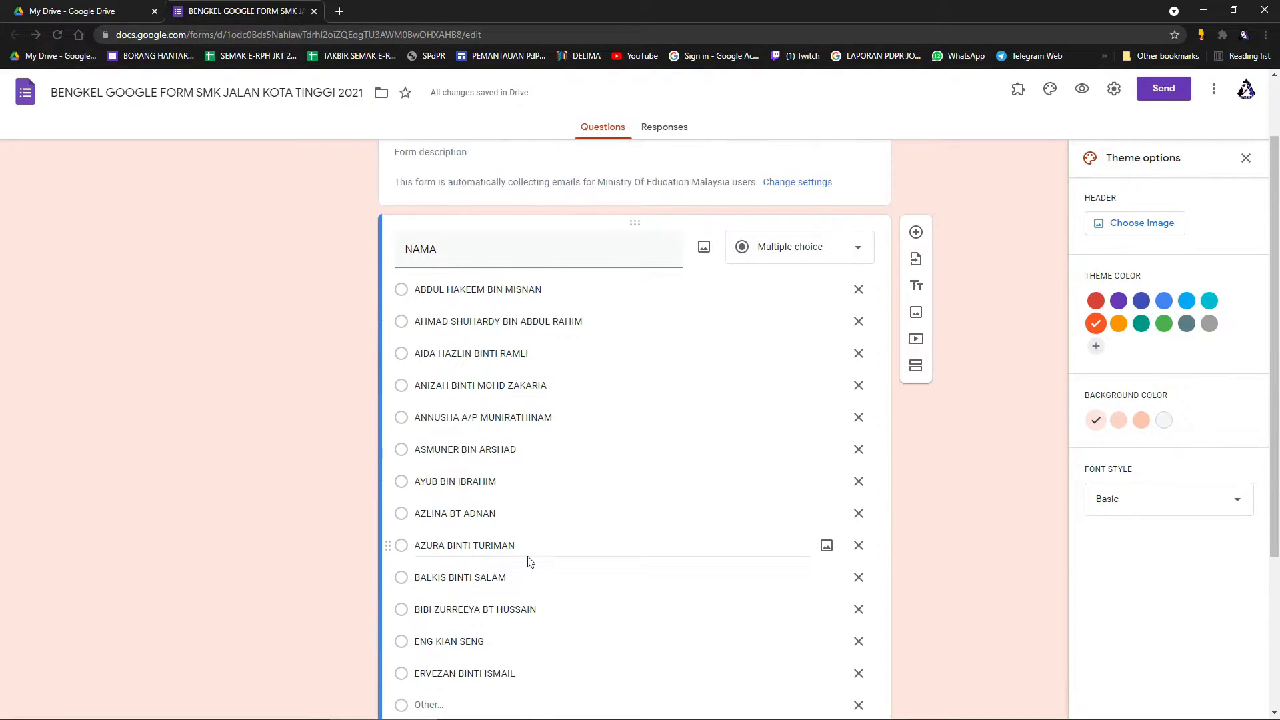
pyautogui.scroll(2, 534, 557)
pyautogui.scroll(-3, 574, 544)
pyautogui.scroll(-1, 589, 540)
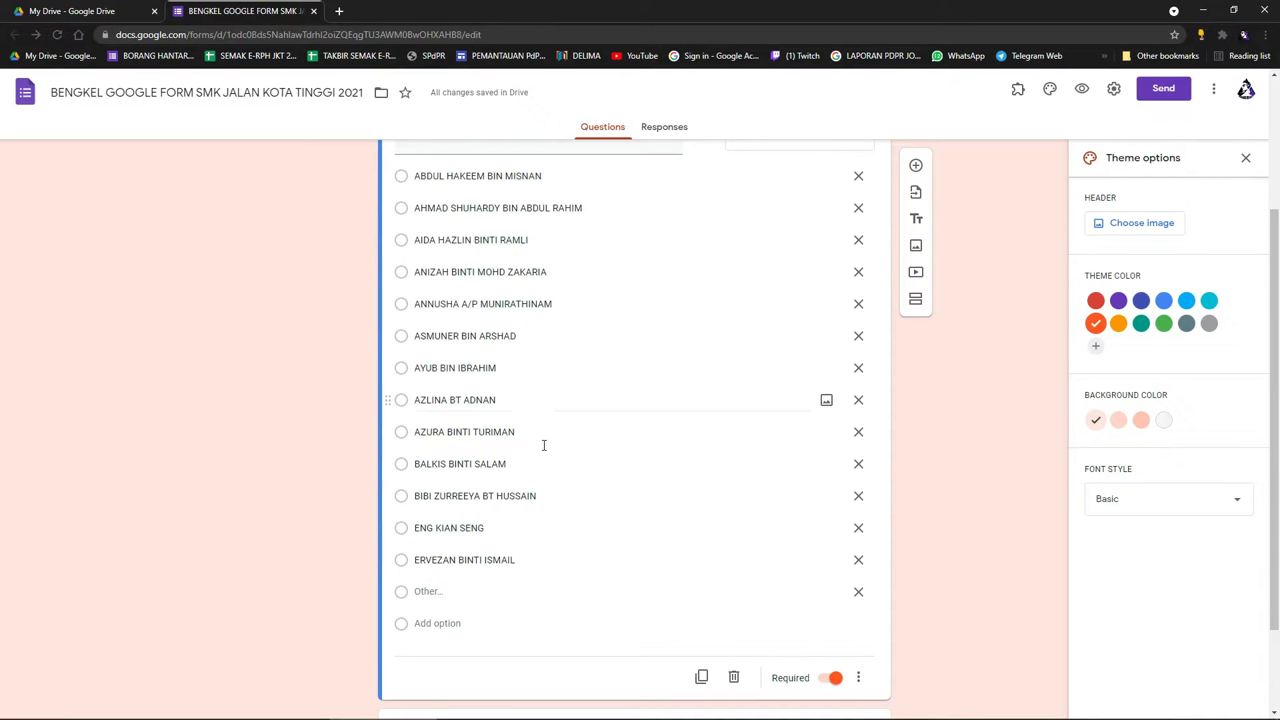
pyautogui.scroll(3, 574, 480)
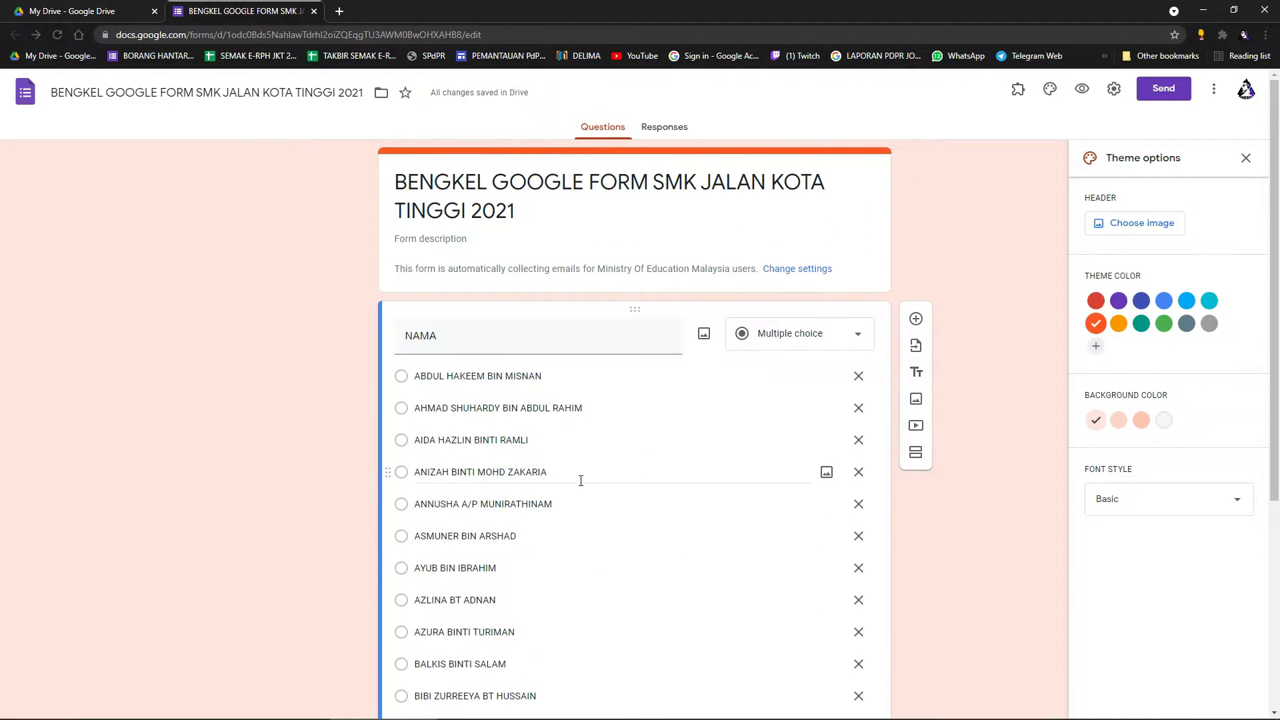
pyautogui.scroll(-4, 573, 400)
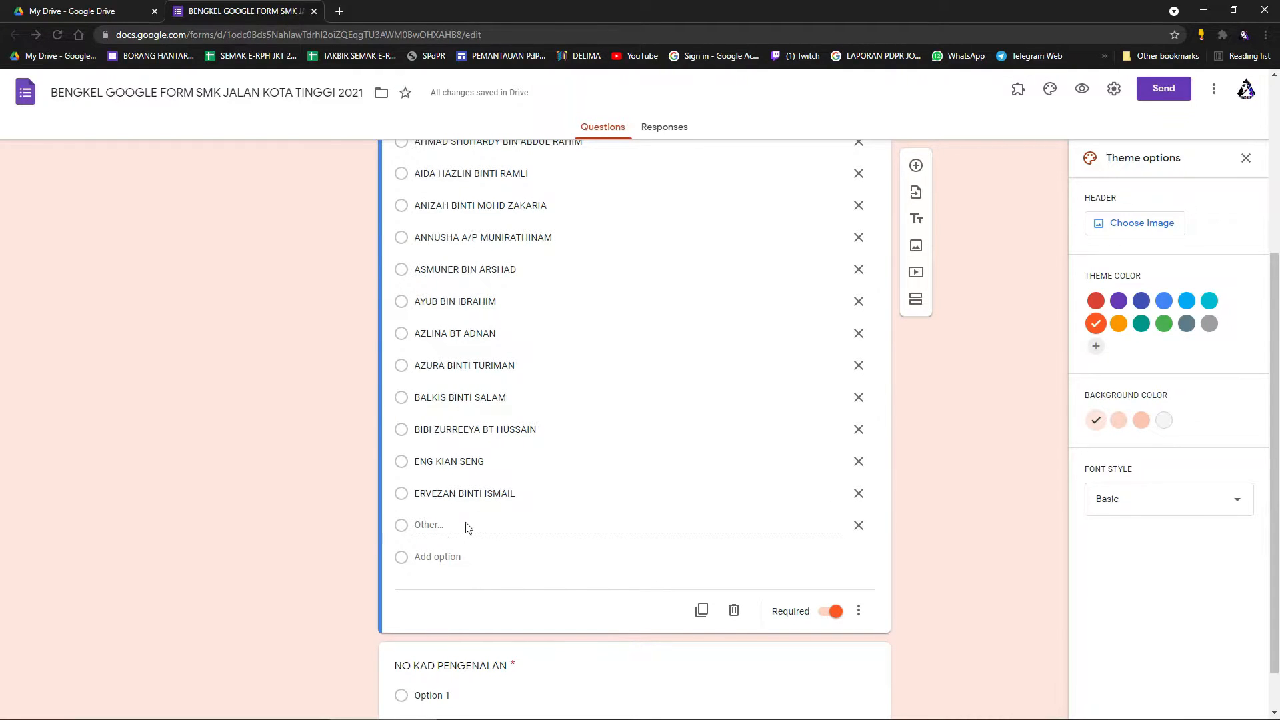
pyautogui.scroll(7, 667, 480)
# In a form preview, select Other for NAMA, type a test name, then close the tab.
pyautogui.click(1083, 88)
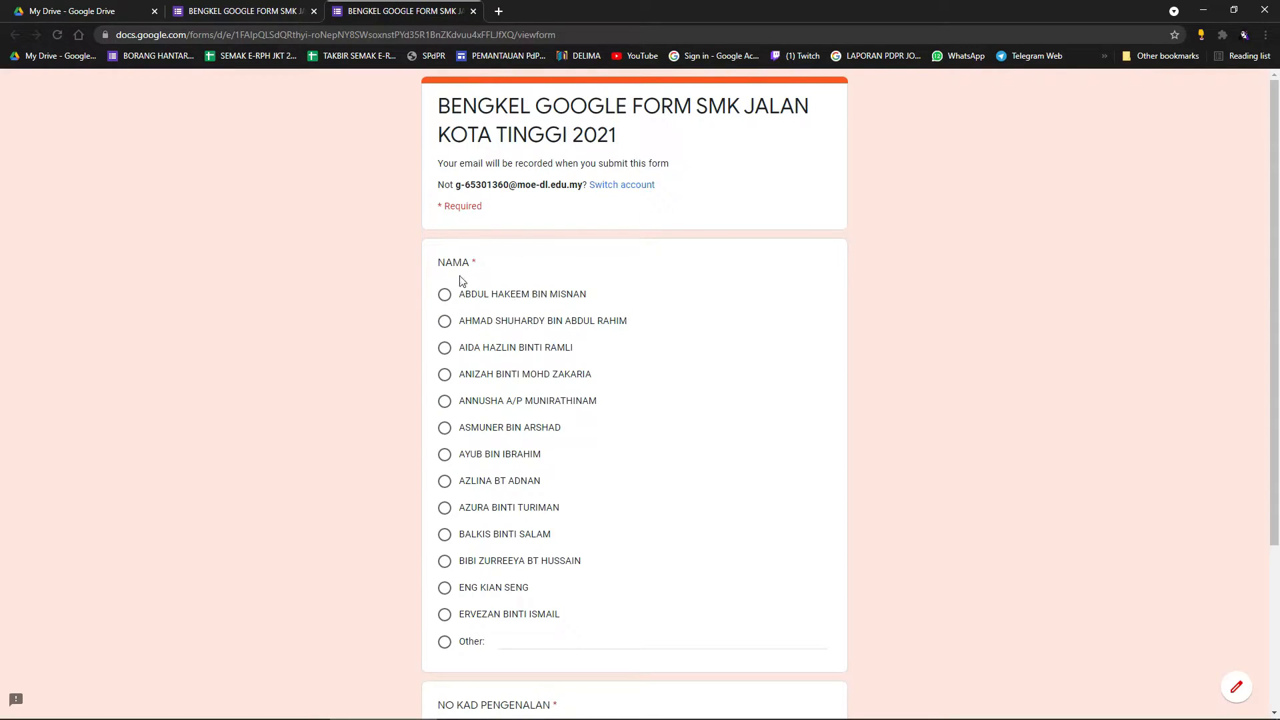
pyautogui.scroll(-3, 450, 334)
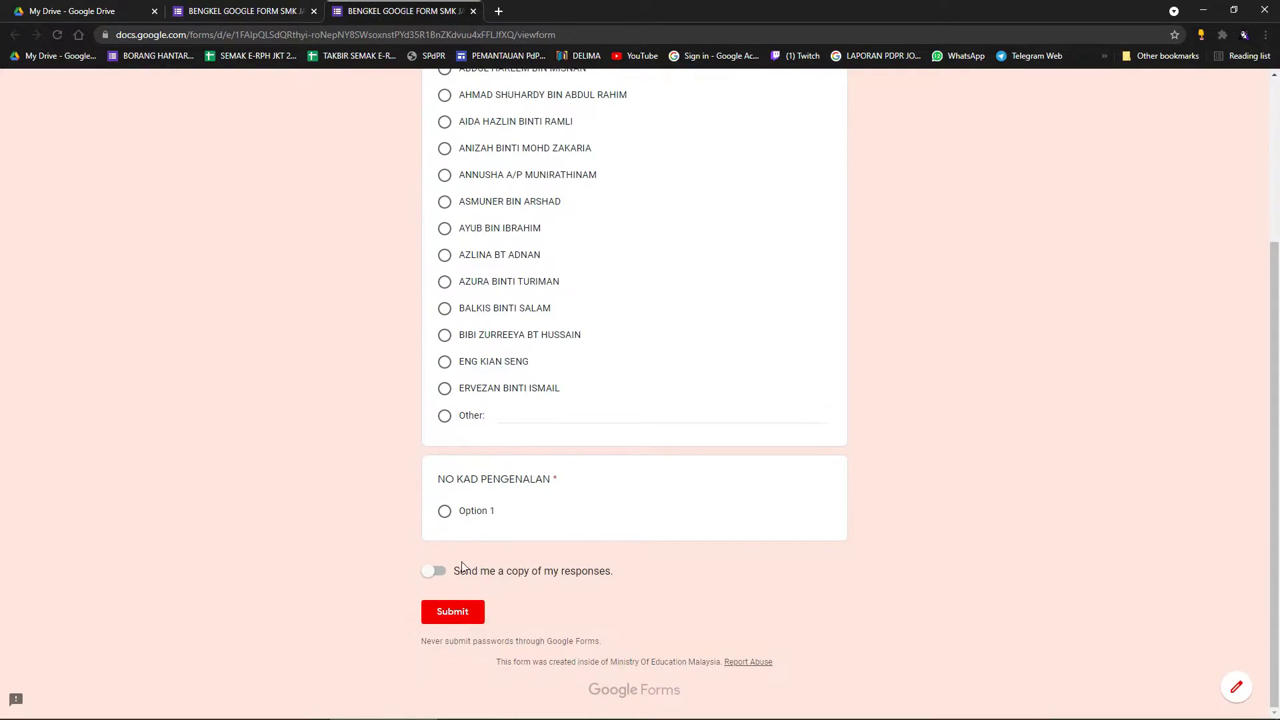
pyautogui.scroll(2, 549, 540)
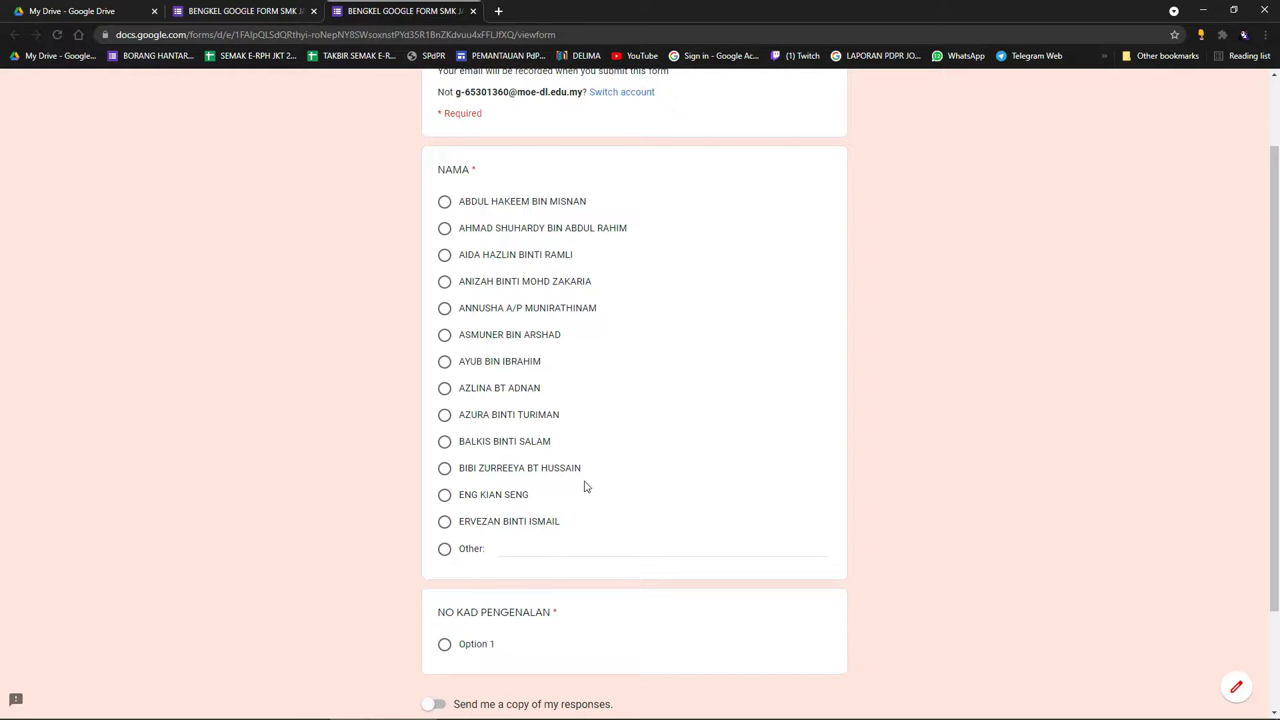
pyautogui.click(445, 550)
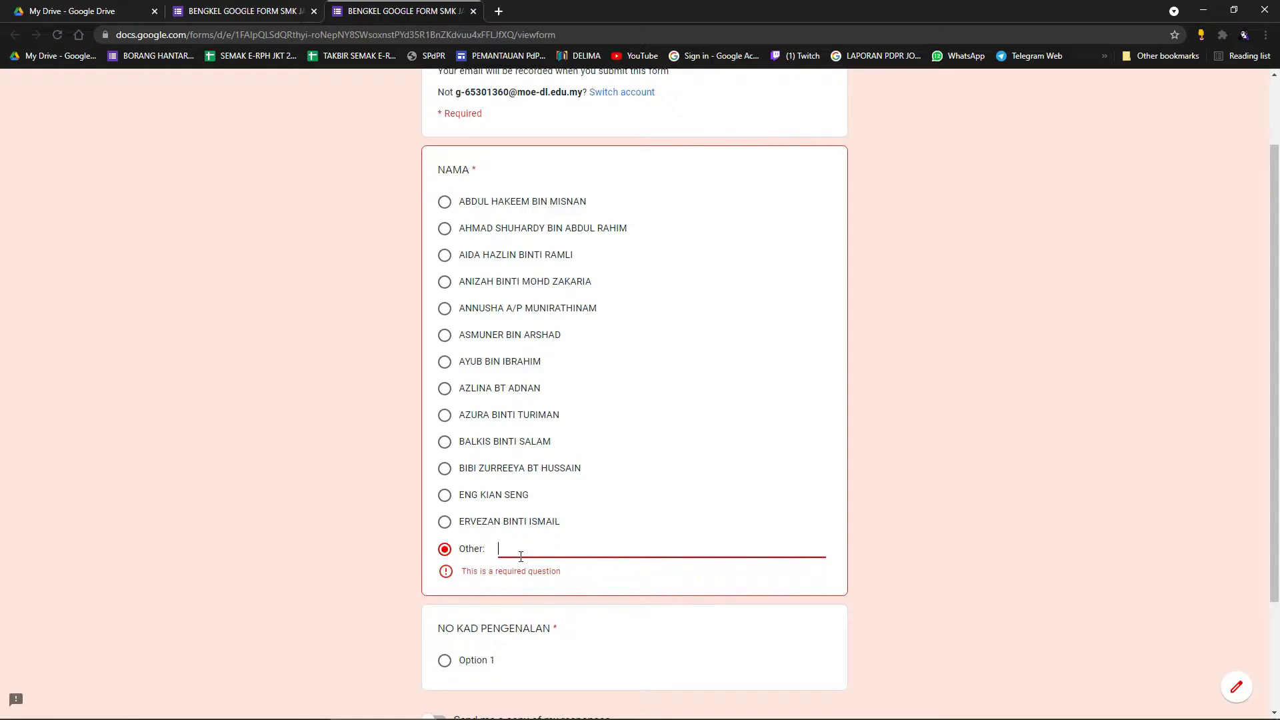
pyautogui.write('MOHAMAD')
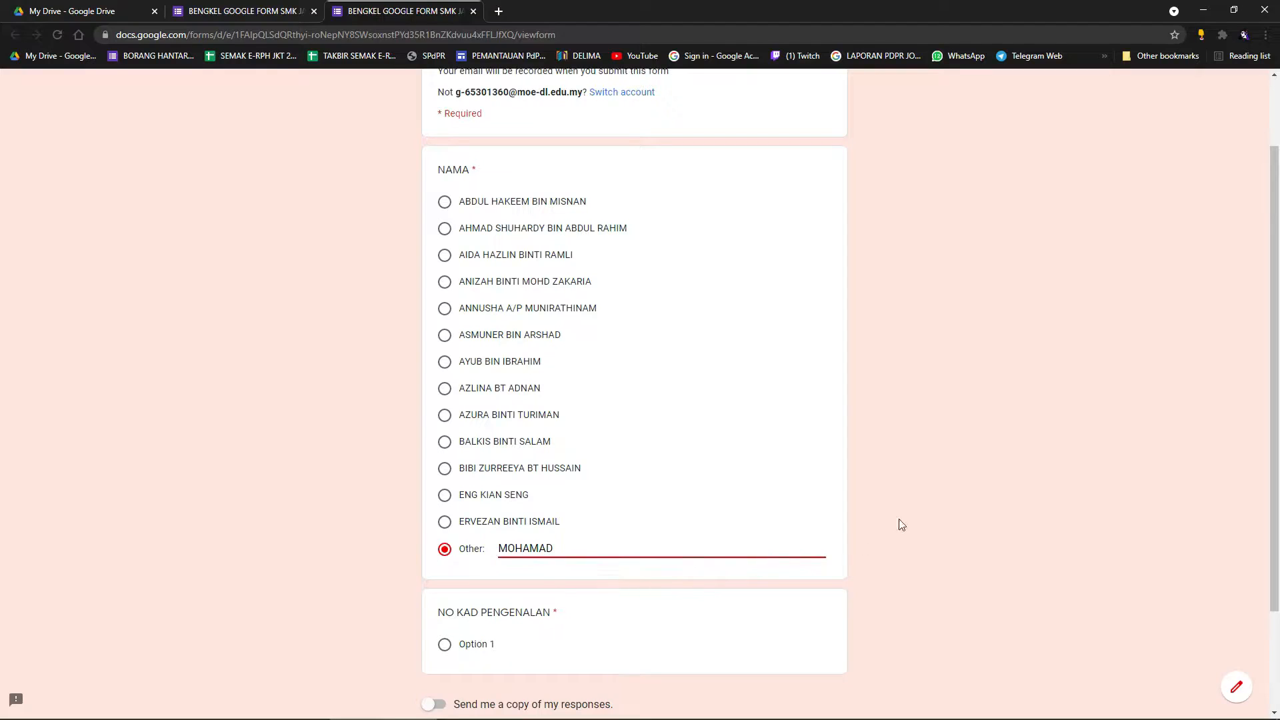
pyautogui.click(902, 525)
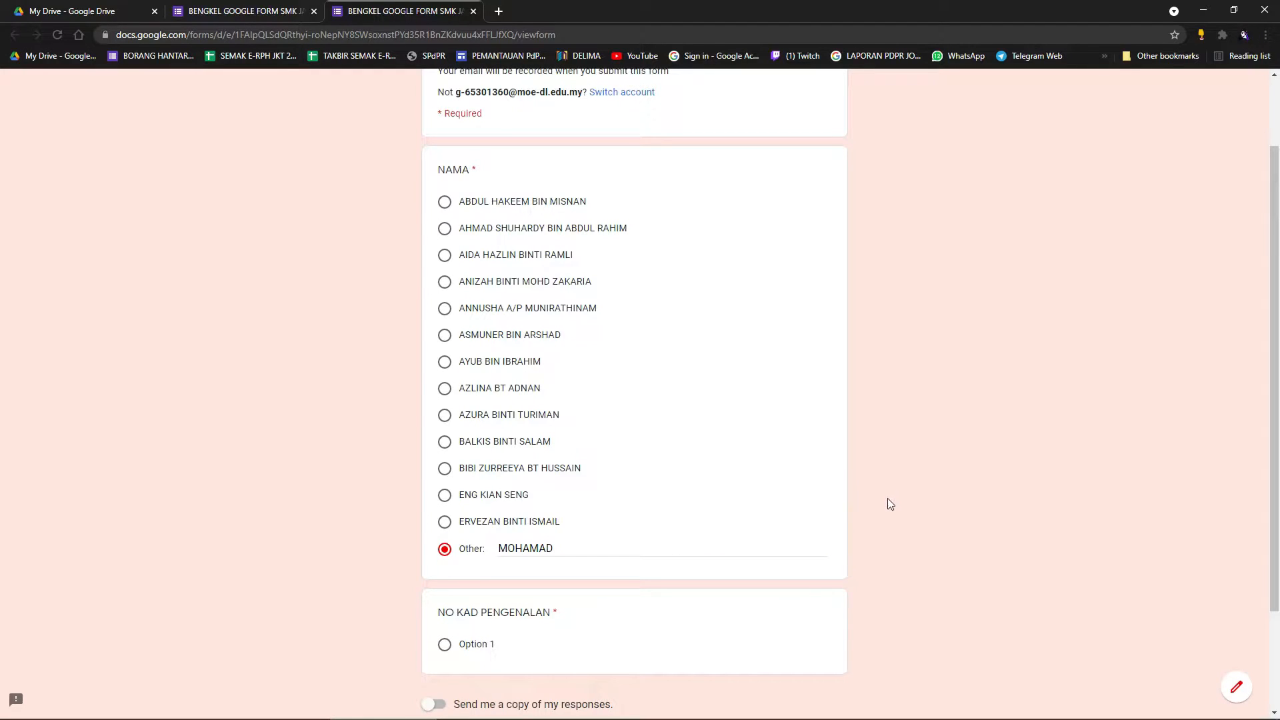
pyautogui.scroll(2, 721, 454)
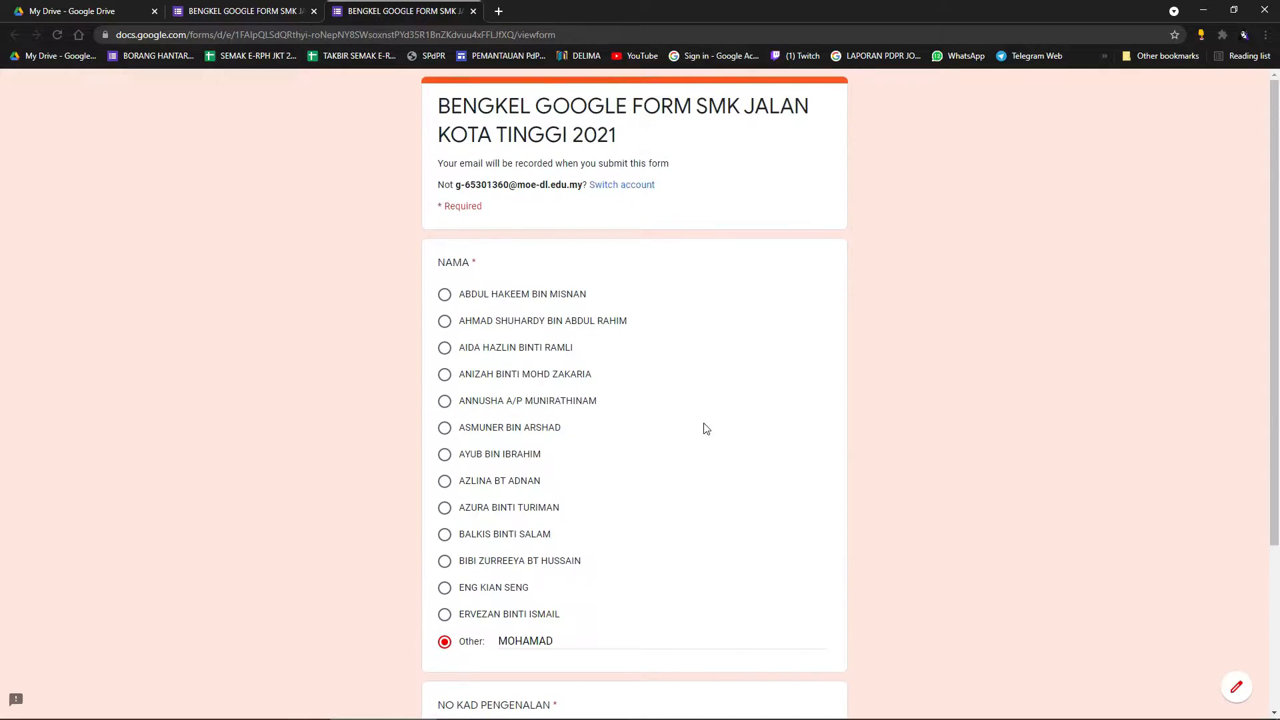
pyautogui.click(473, 12)
# Confirm leaving the preview and remove the Other choice from NAMA.
pyautogui.click(701, 109)
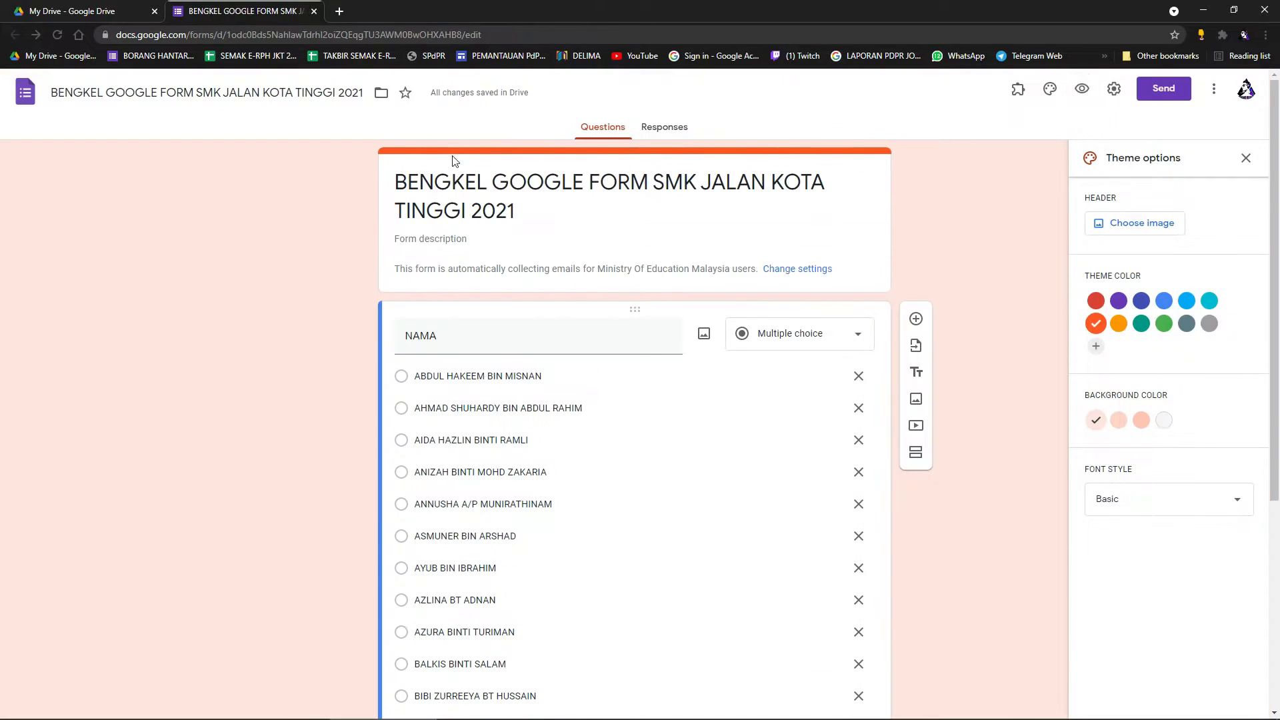
pyautogui.scroll(-3, 853, 367)
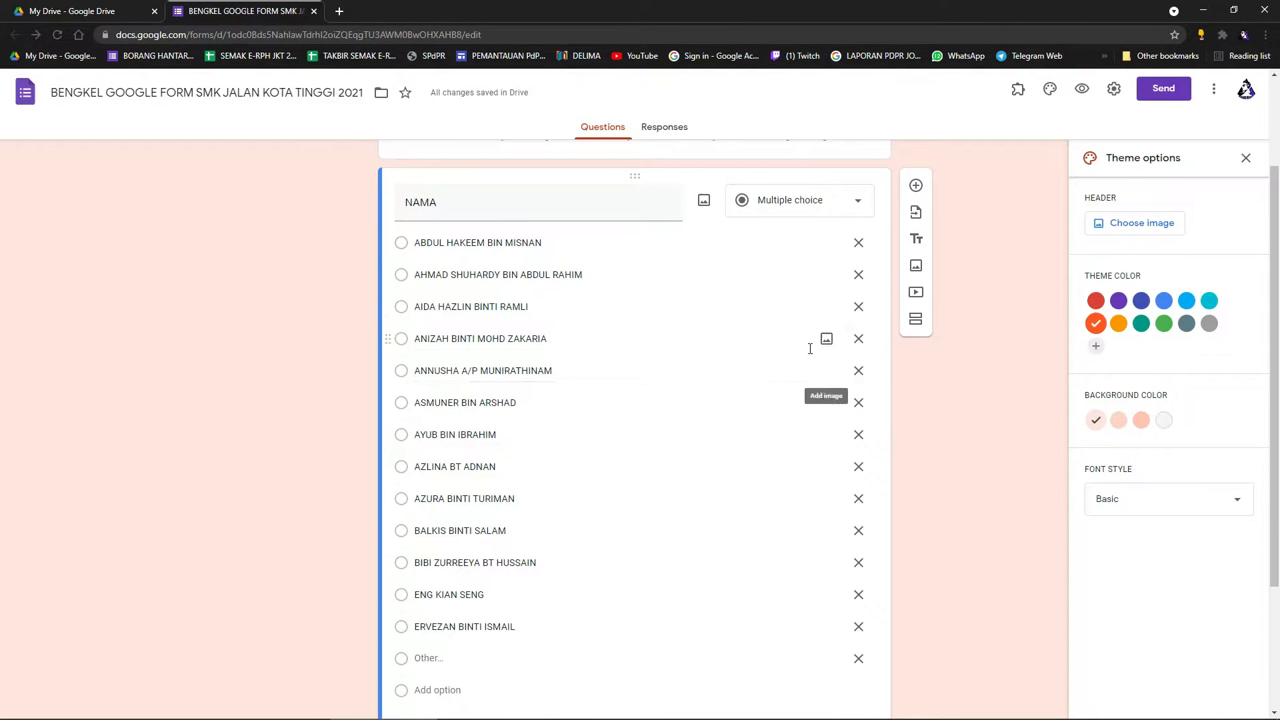
pyautogui.scroll(-2, 782, 355)
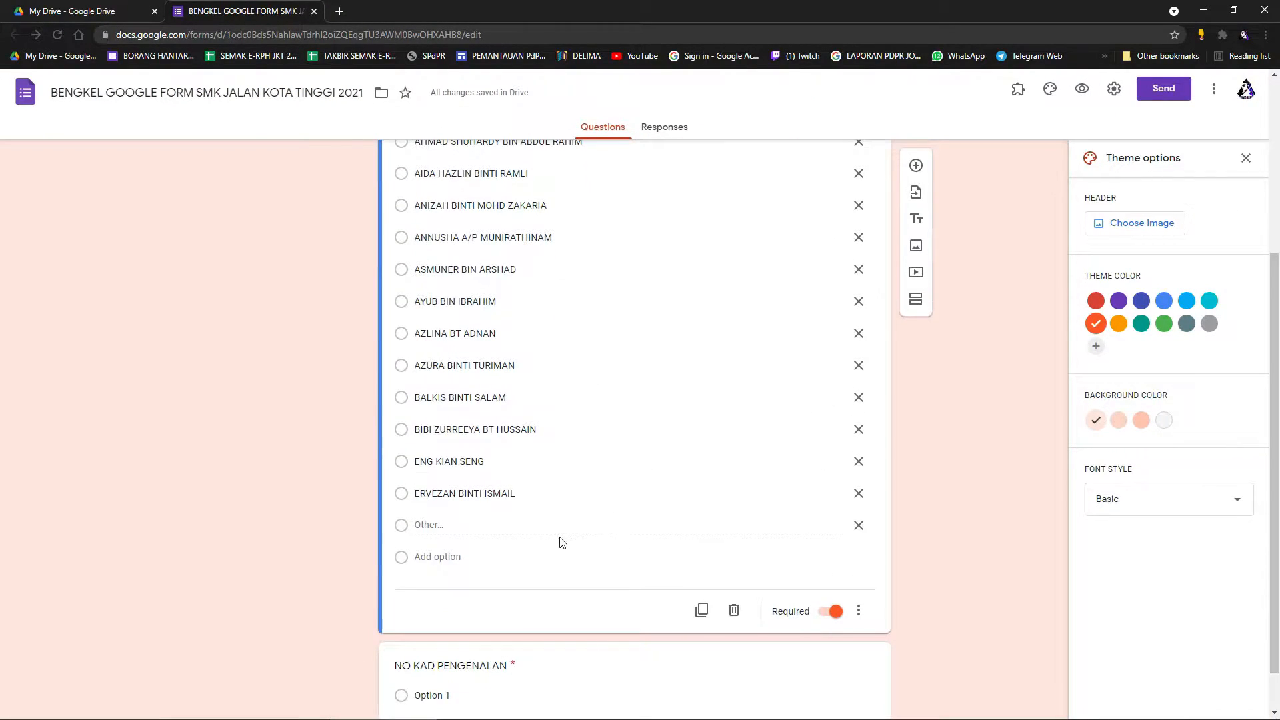
pyautogui.click(858, 525)
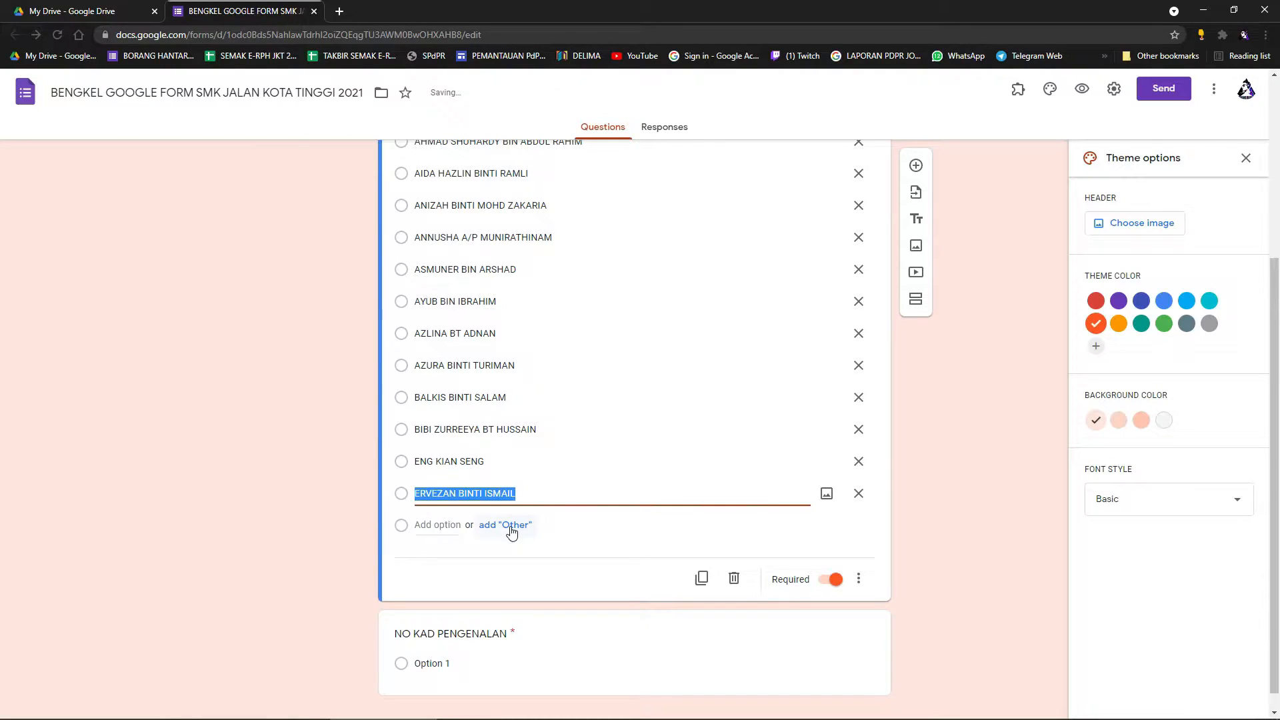
pyautogui.click(853, 537)
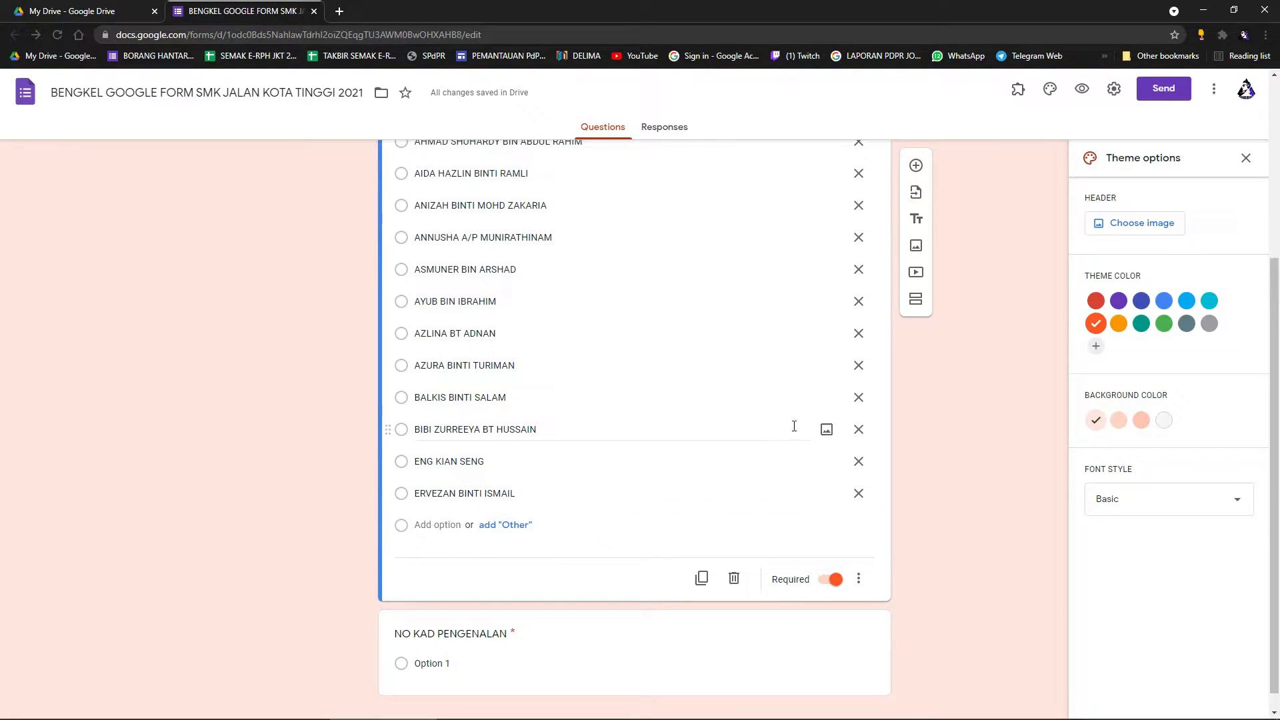
# Change NAMA's question type to Dropdown.
pyautogui.scroll(3, 790, 400)
pyautogui.click(848, 273)
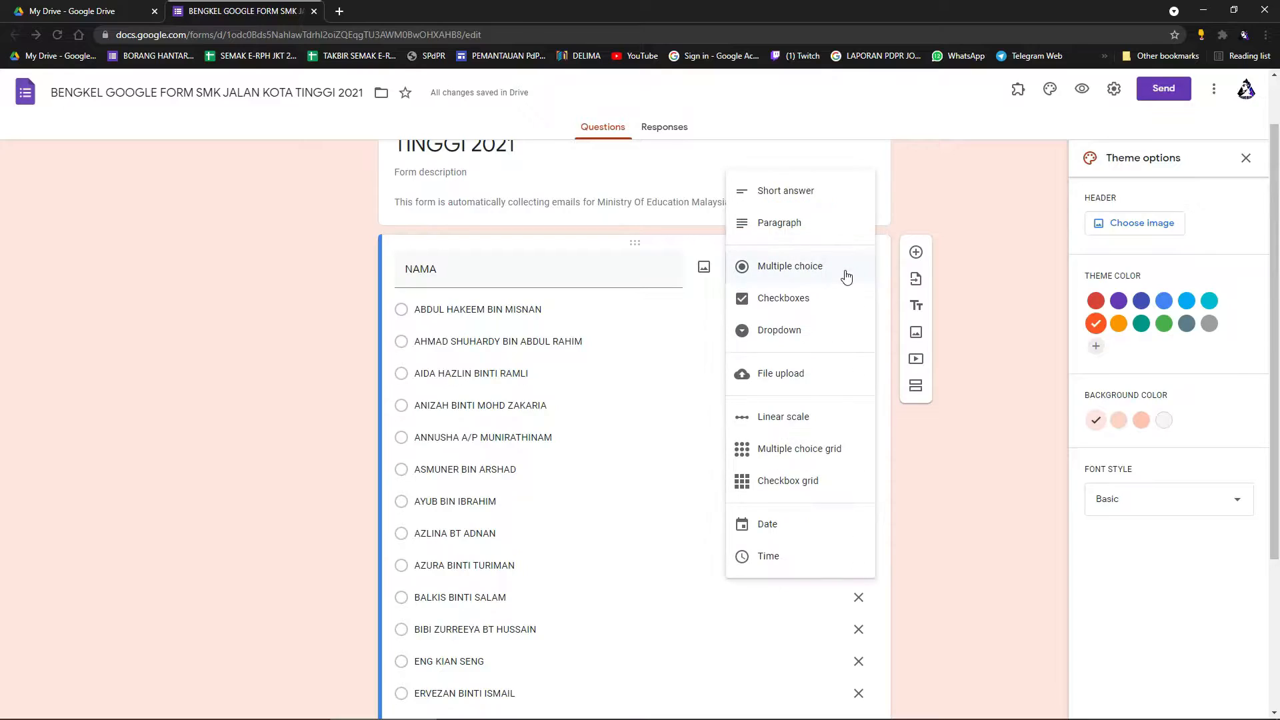
pyautogui.click(796, 333)
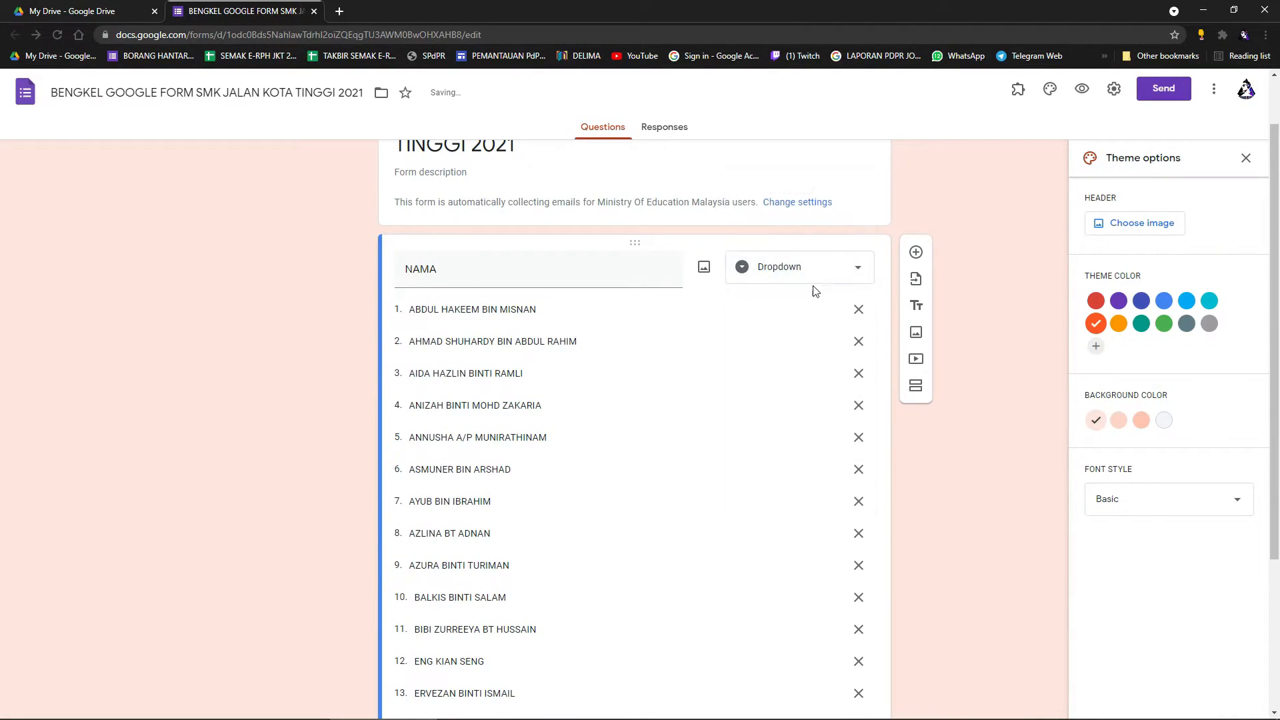
pyautogui.scroll(-3, 646, 453)
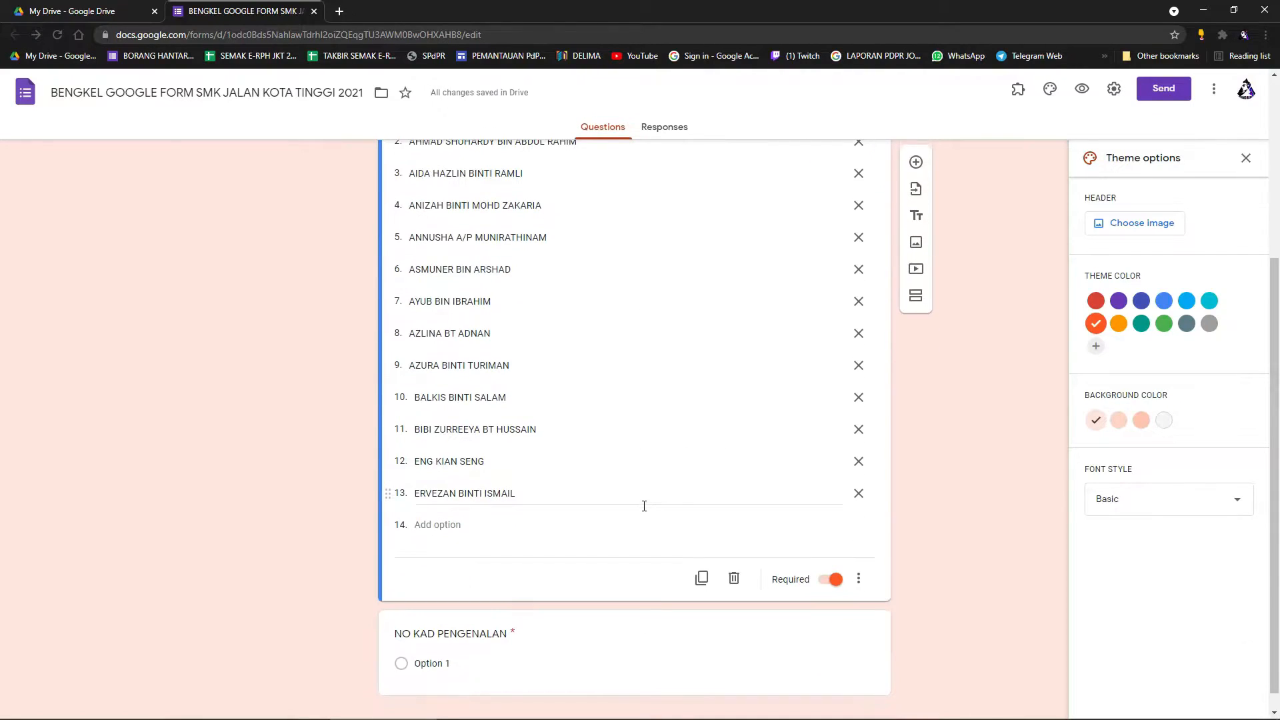
pyautogui.scroll(3, 643, 505)
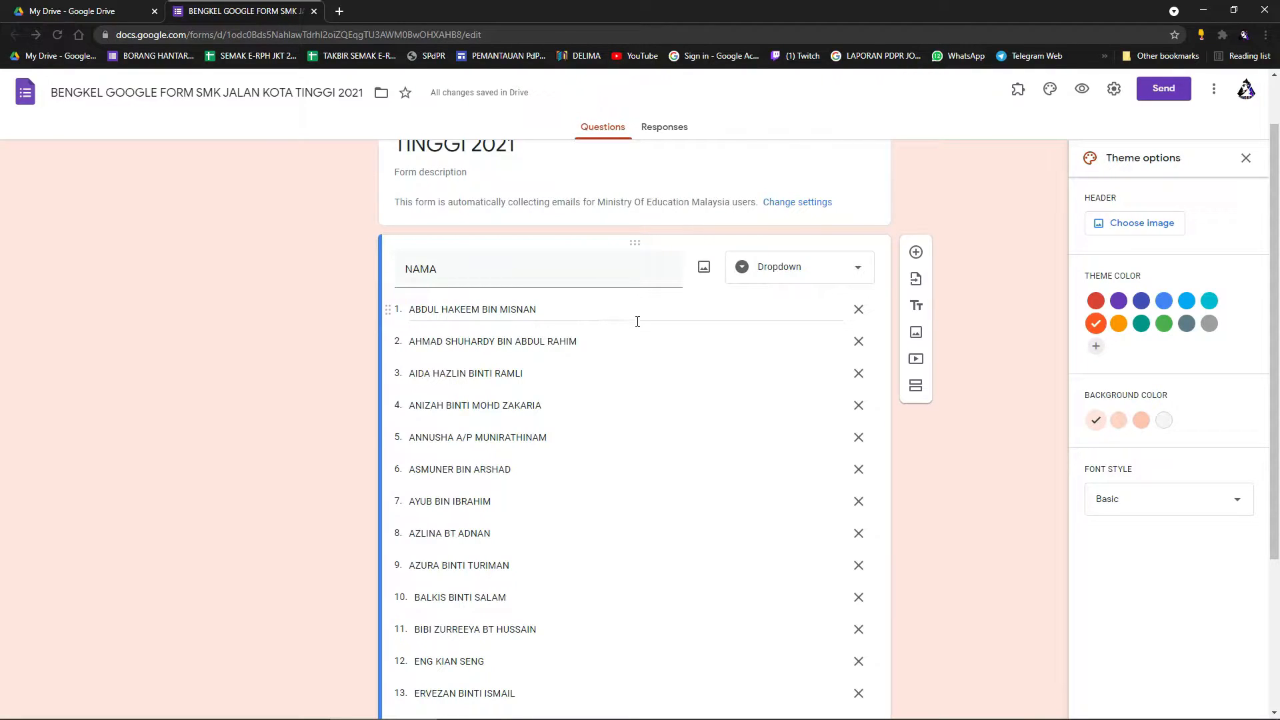
# Preview the form and expand the NAMA dropdown list of names several times.
pyautogui.click(1083, 91)
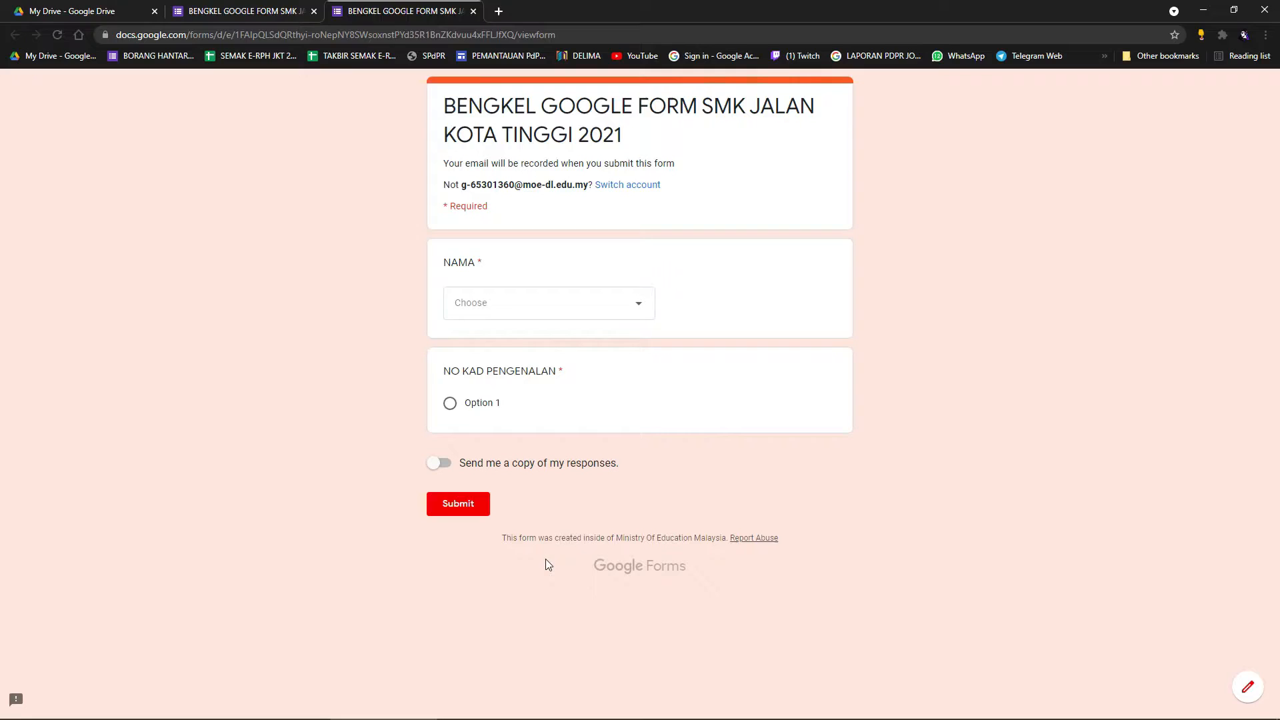
pyautogui.click(640, 308)
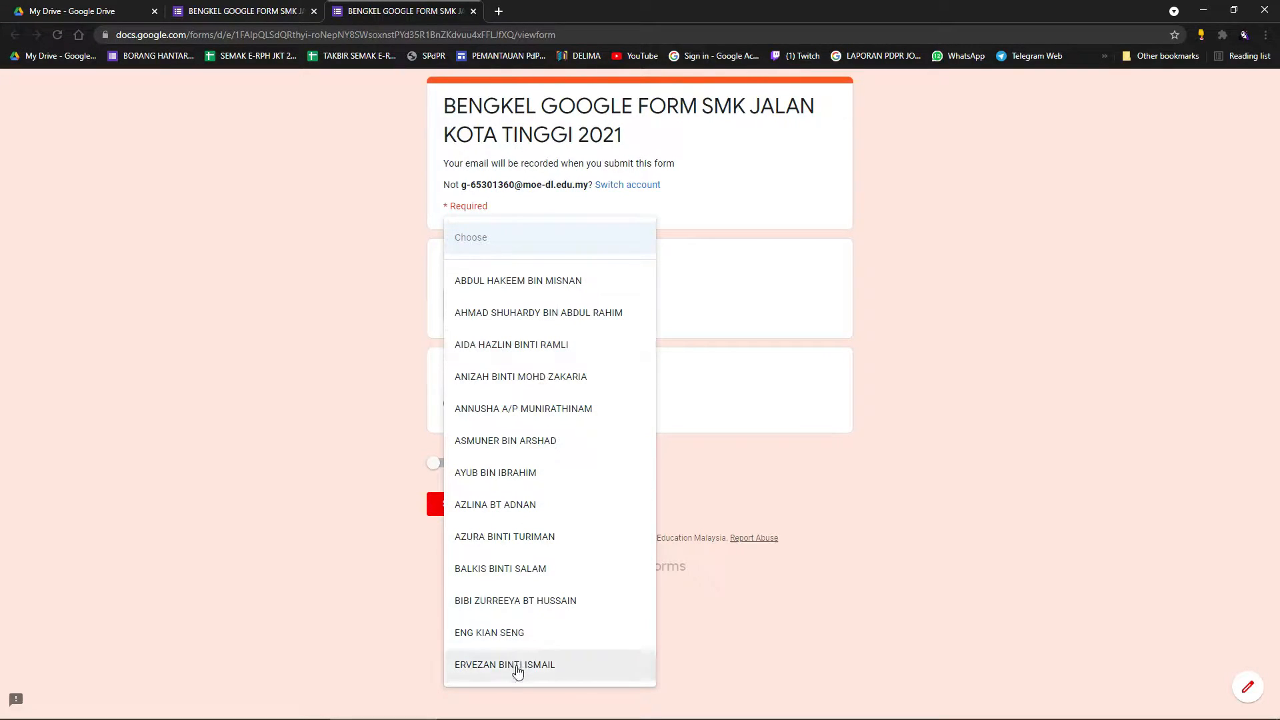
pyautogui.click(699, 294)
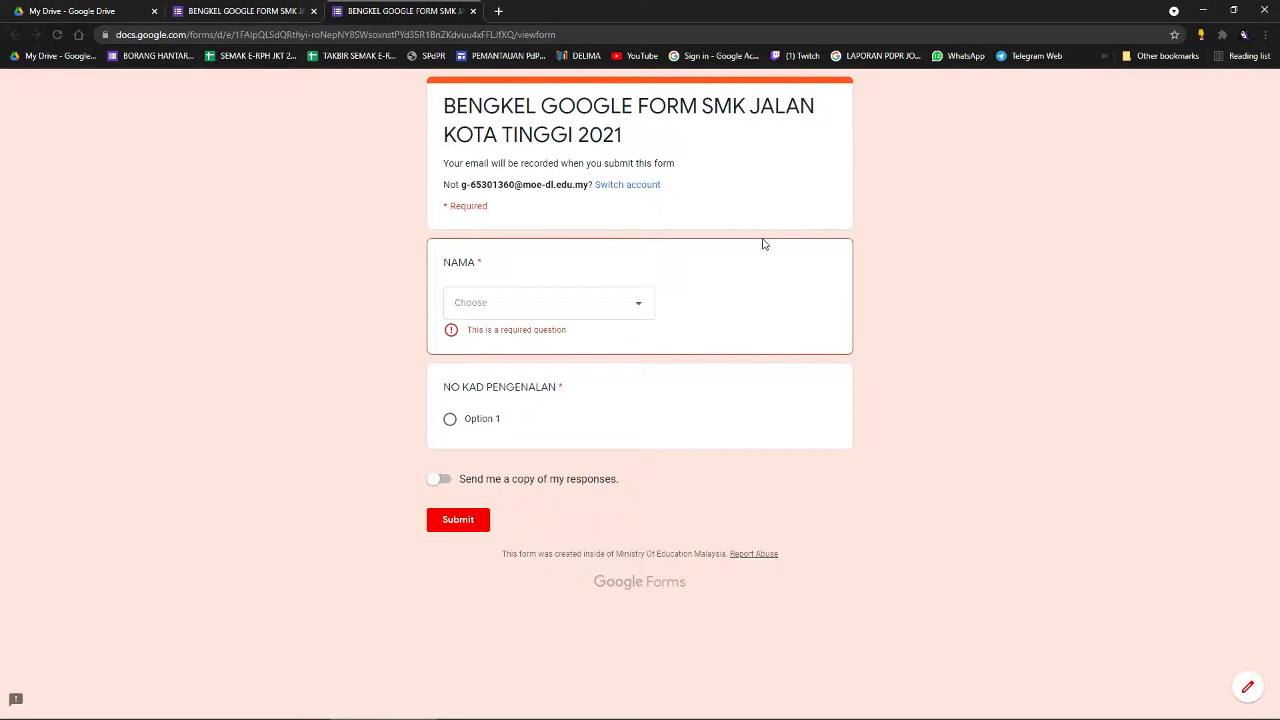
pyautogui.click(639, 309)
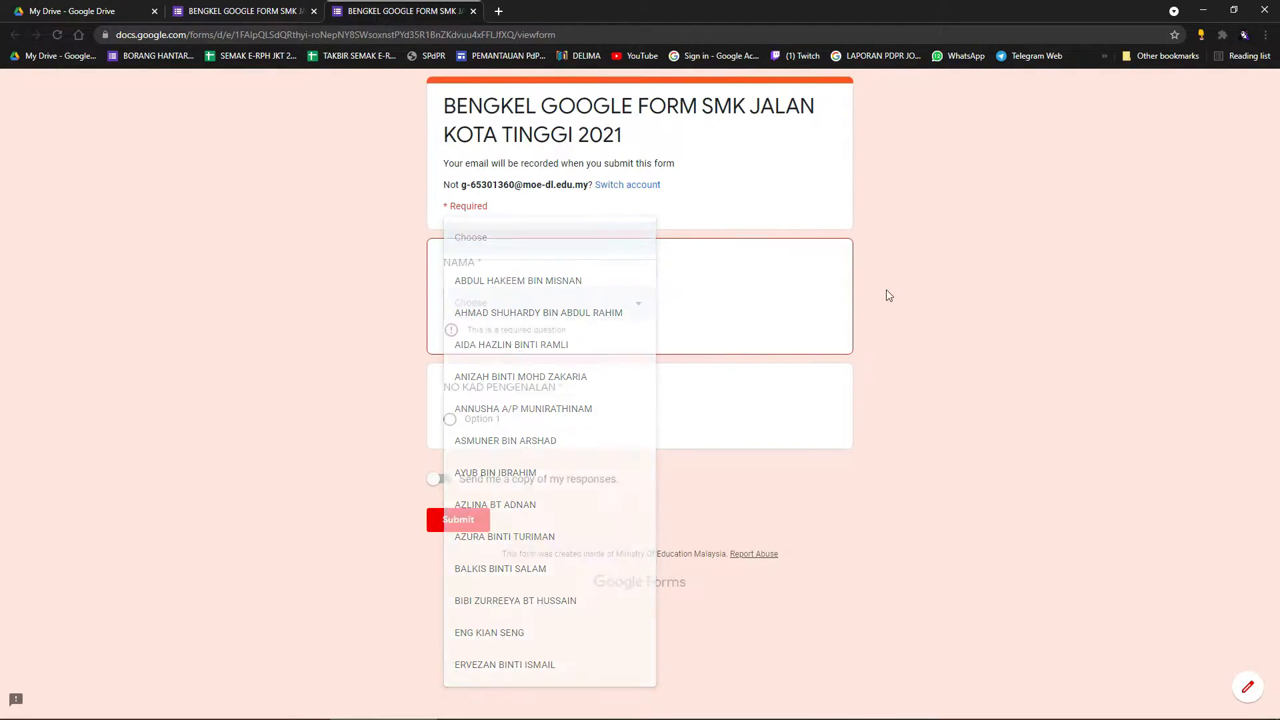
pyautogui.click(754, 292)
pyautogui.click(638, 300)
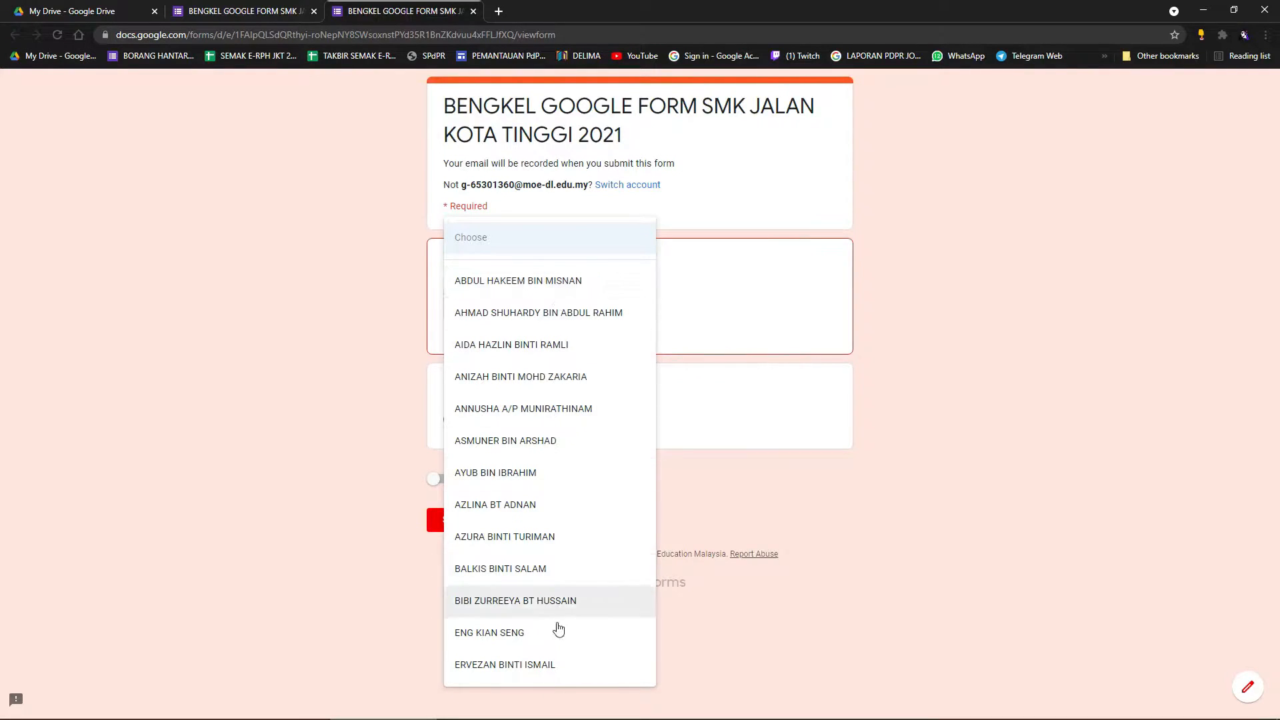
pyautogui.click(780, 276)
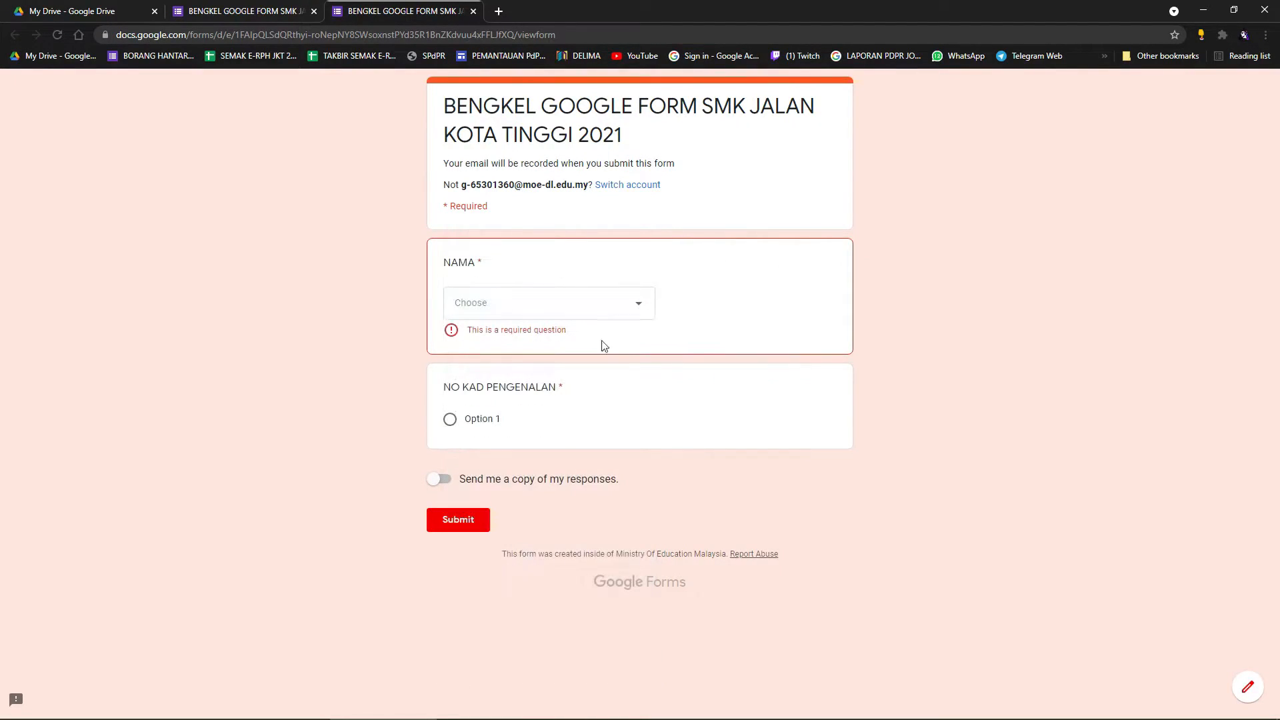
pyautogui.click(646, 304)
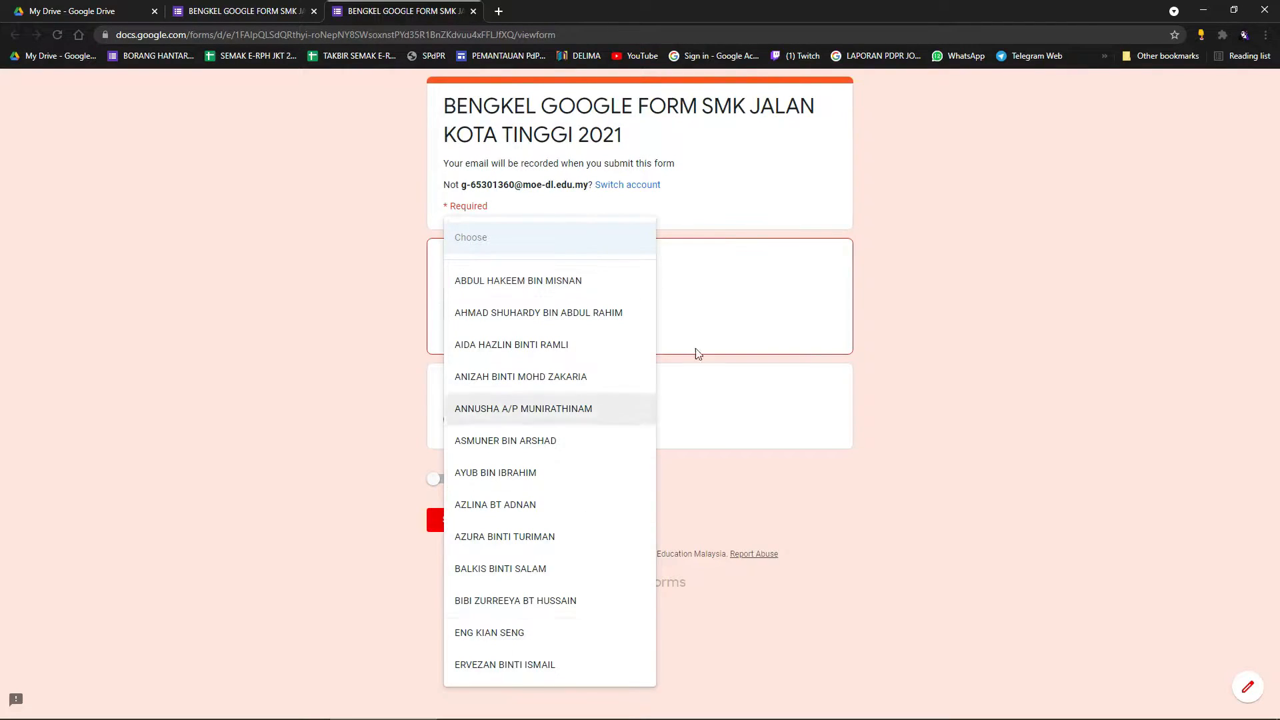
pyautogui.click(392, 281)
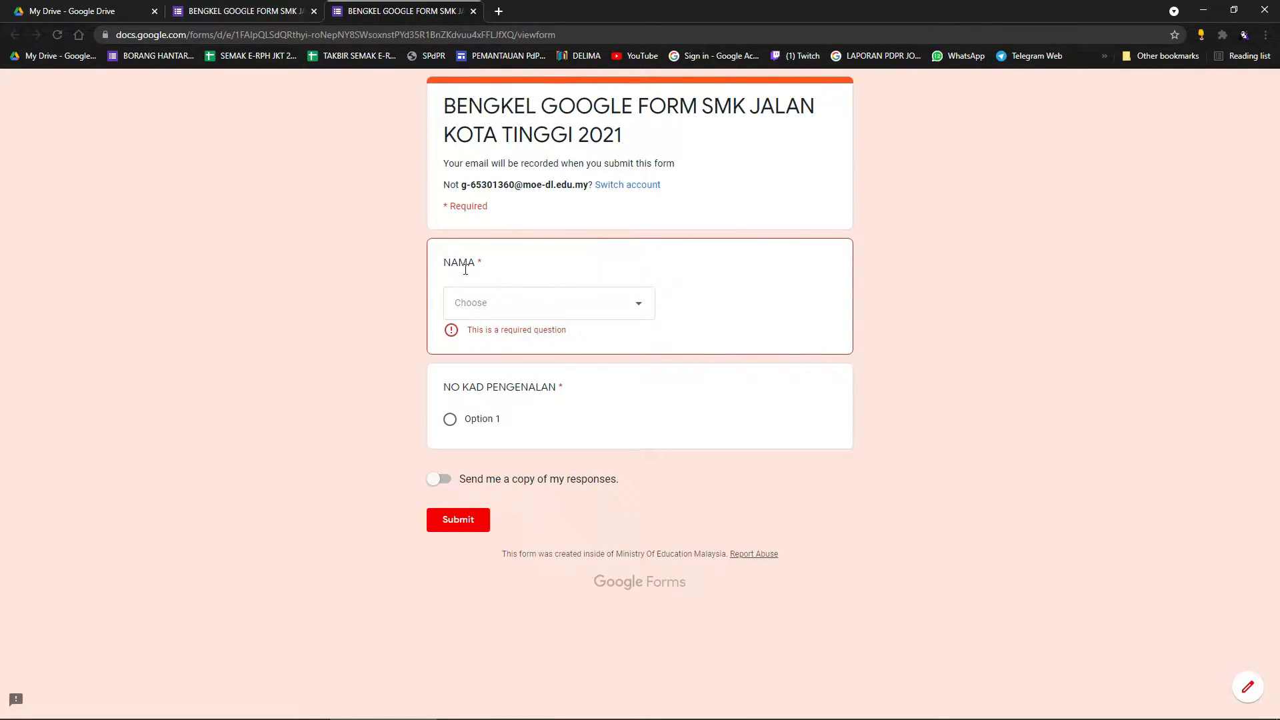
# Pick a teacher from the NAMA dropdown, change the pick, and return to the editor.
pyautogui.click(635, 303)
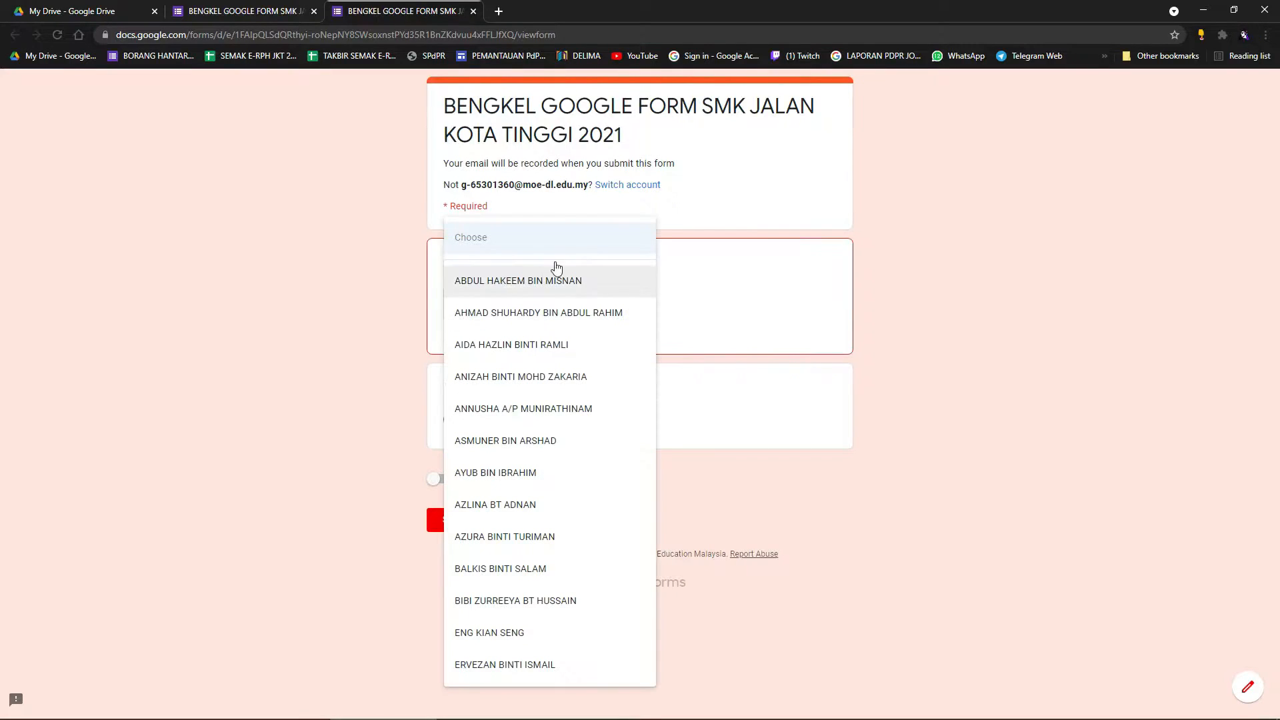
pyautogui.click(504, 537)
pyautogui.click(620, 306)
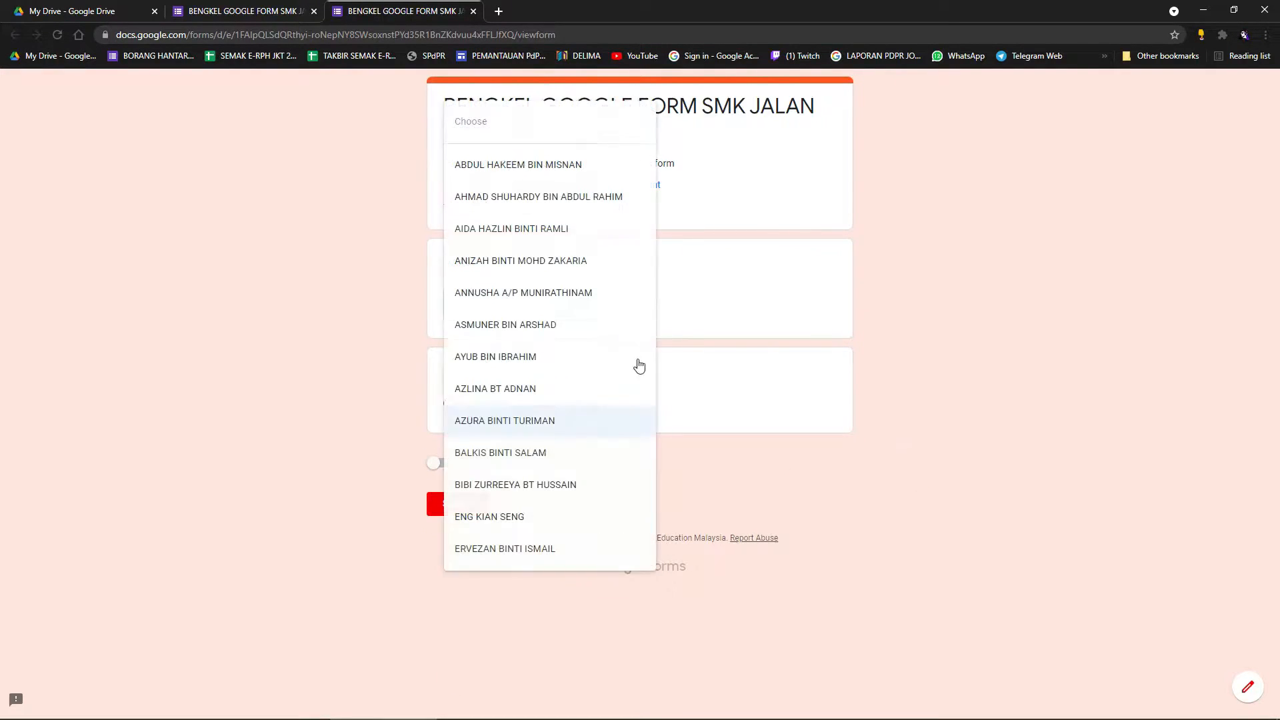
pyautogui.click(509, 323)
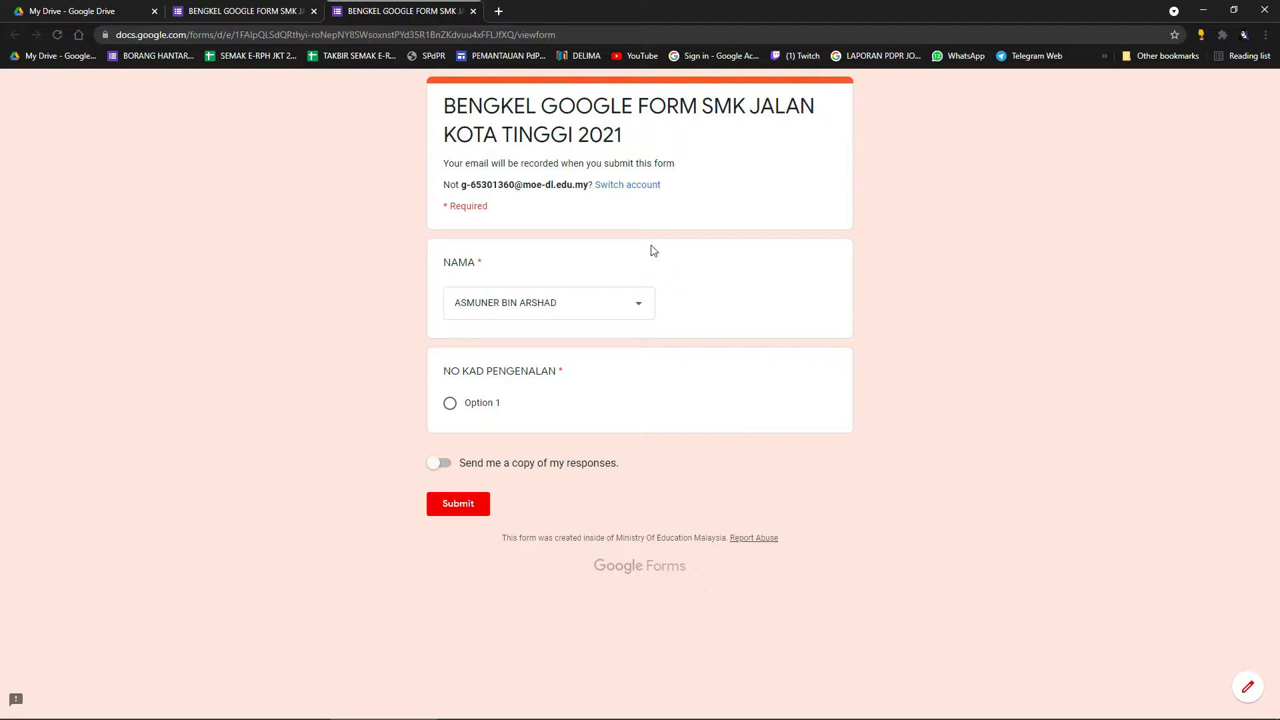
pyautogui.click(244, 11)
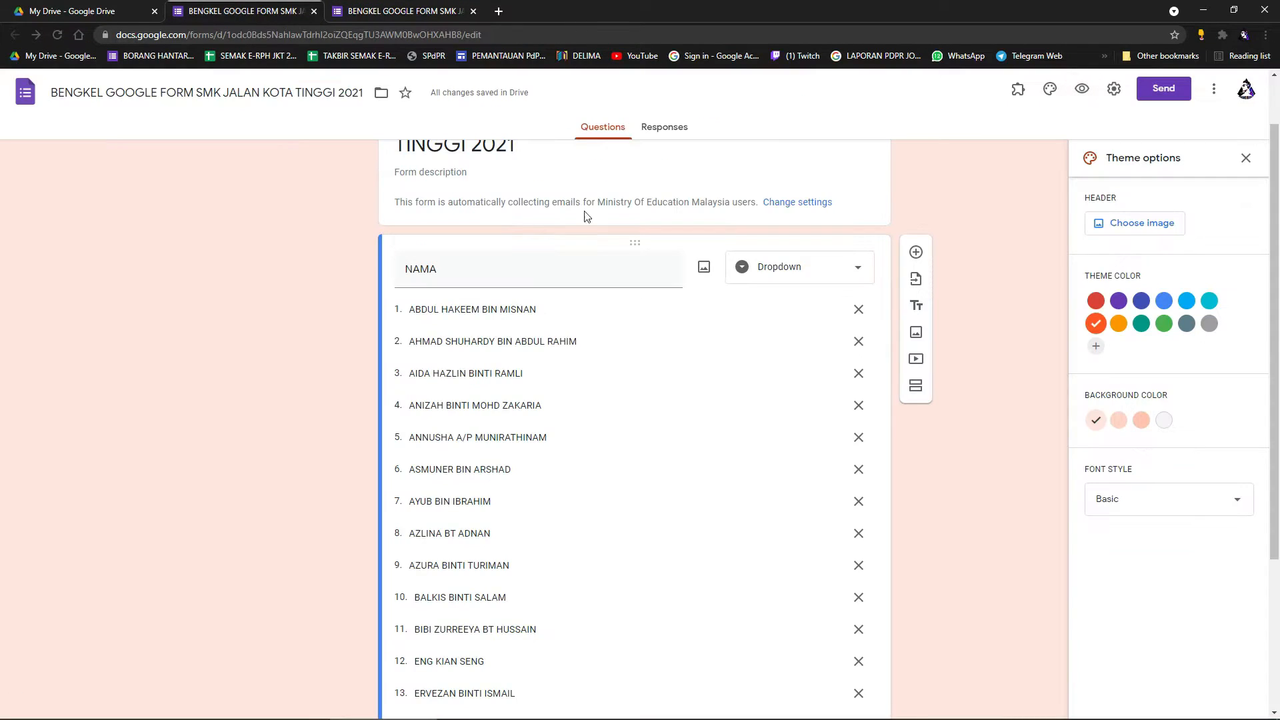
# Change NAMA to Checkboxes and delete four of its name options.
pyautogui.click(830, 273)
pyautogui.click(803, 242)
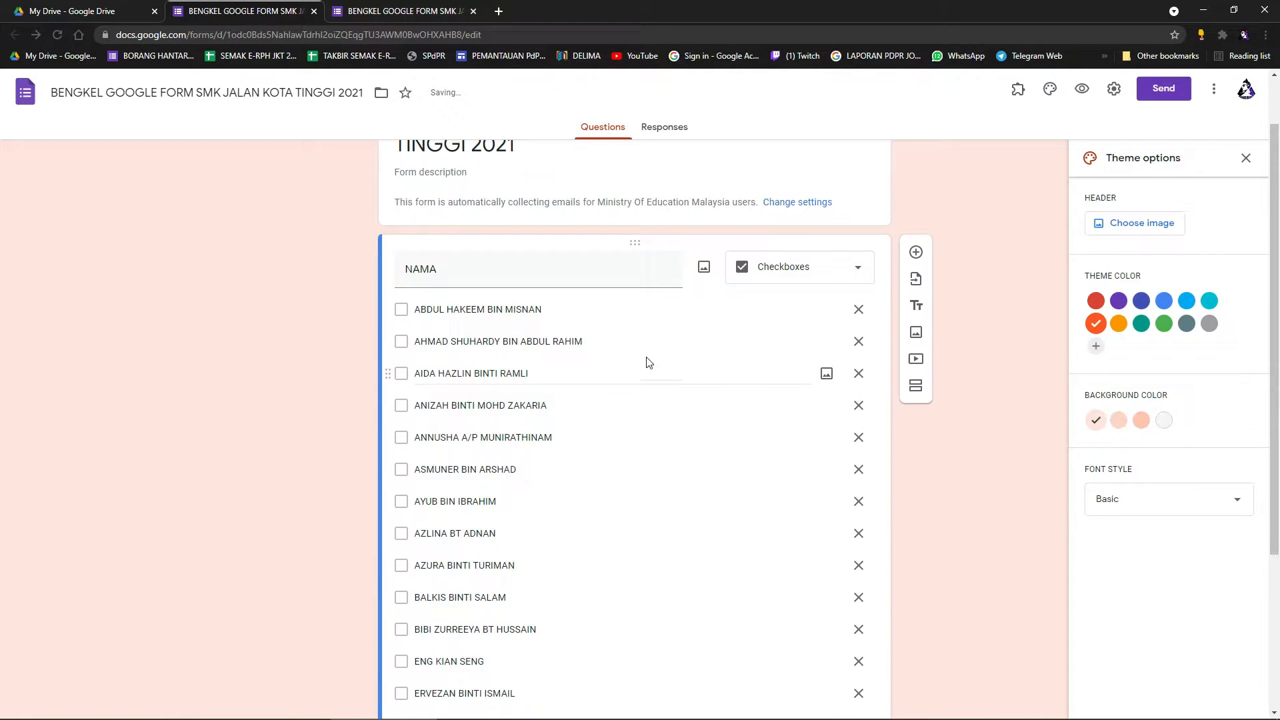
pyautogui.click(859, 310)
pyautogui.click(859, 310)
pyautogui.click(859, 310)
pyautogui.click(859, 310)
pyautogui.click(859, 310)
pyautogui.click(859, 309)
pyautogui.click(859, 309)
pyautogui.click(859, 309)
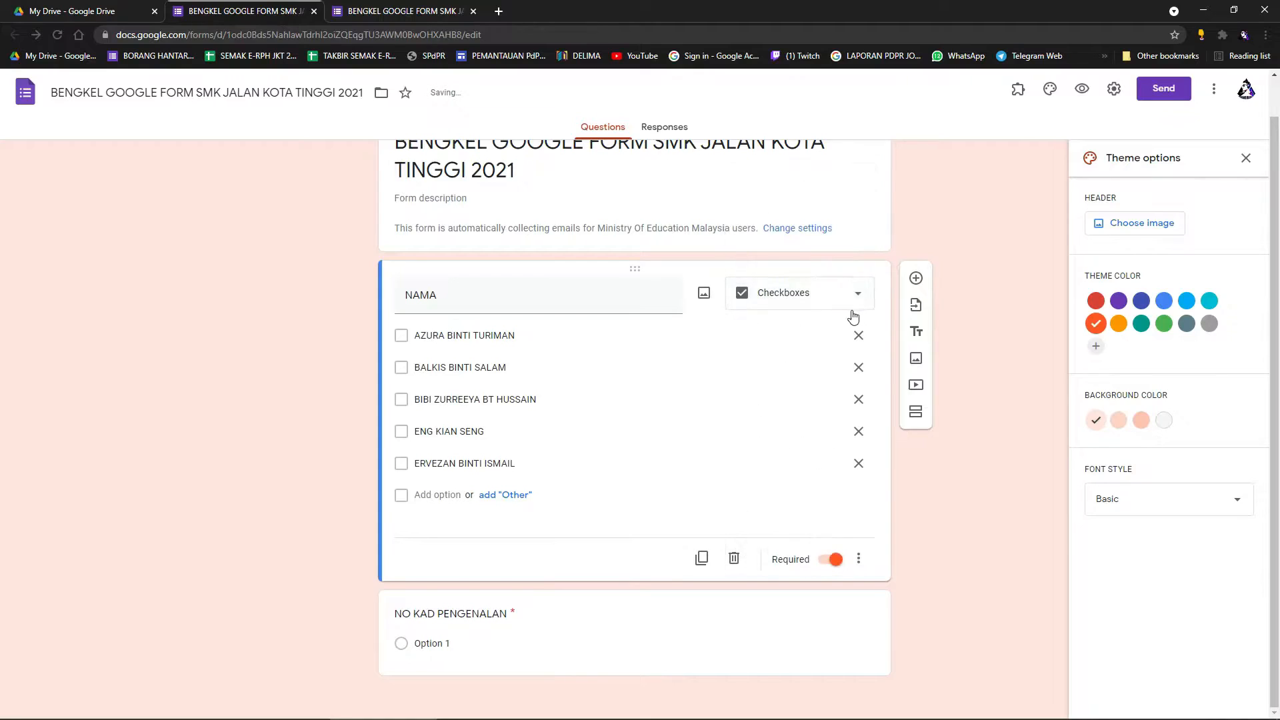
# Correct the question title to SIAPAKAH GURU KESAYANGAN ANDA.
pyautogui.write('SIAPAKAH GURU')
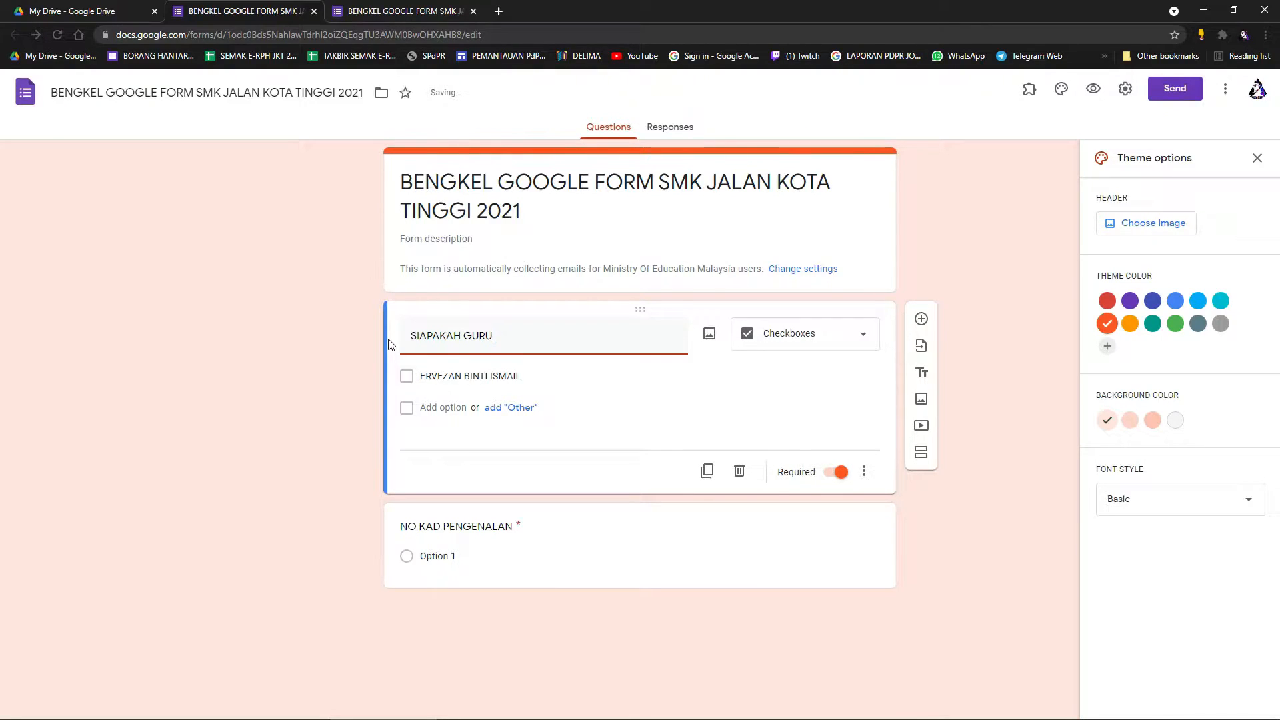
pyautogui.press('BackSpace')
pyautogui.press('BackSpace')
pyautogui.write('GAN')
# Paste the teacher names as checkbox options and open a live preview.
pyautogui.click(535, 379)
pyautogui.hotkey('ctrl', 'v')
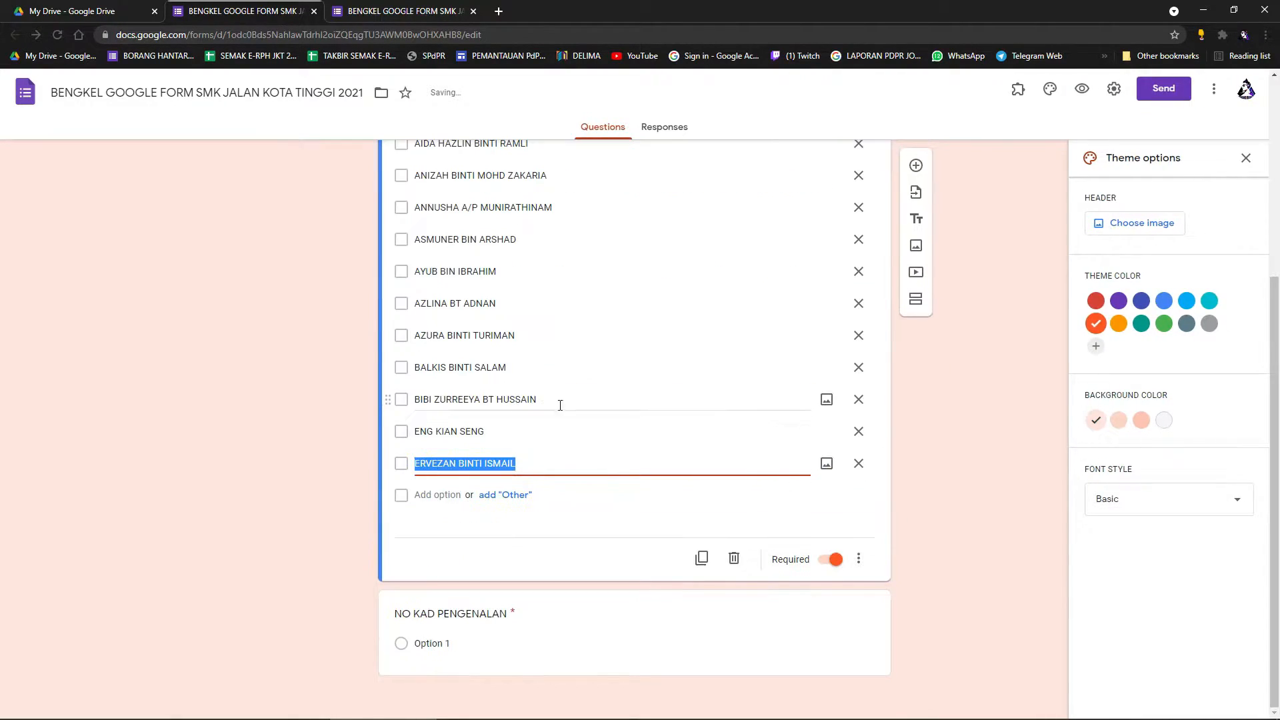
pyautogui.scroll(5, 551, 403)
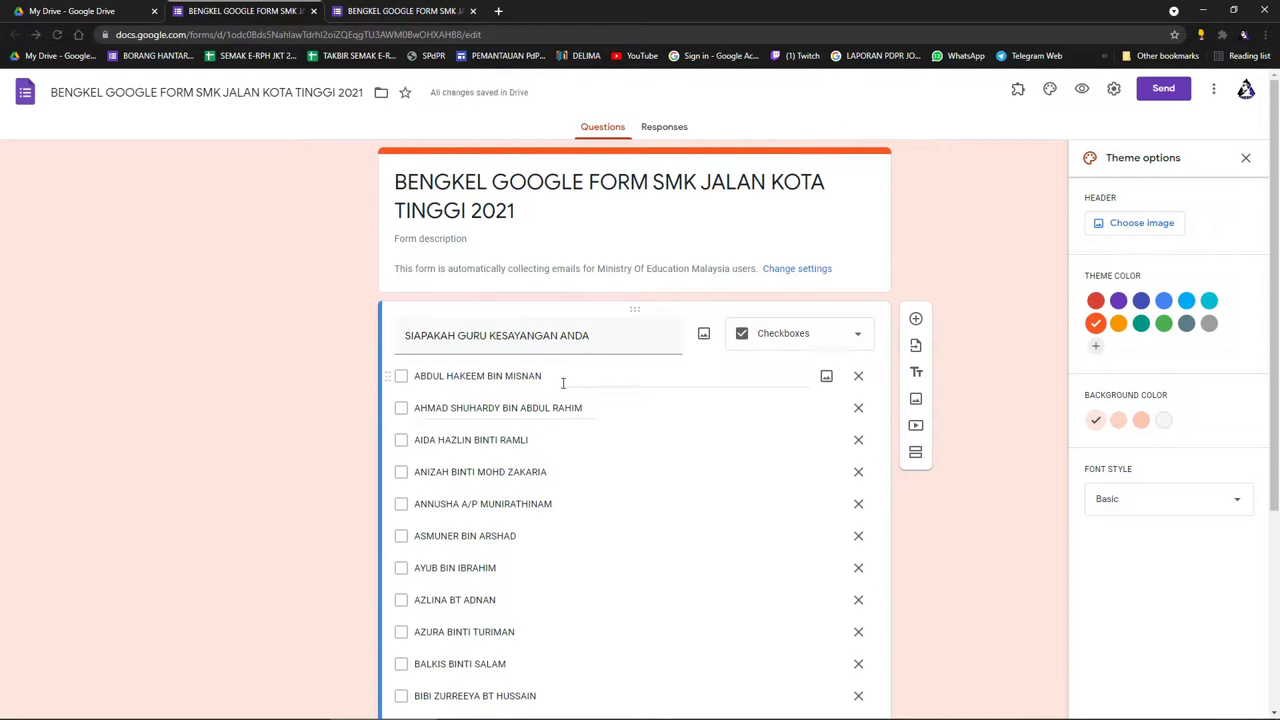
pyautogui.scroll(-4, 982, 362)
pyautogui.scroll(4, 981, 362)
pyautogui.click(1080, 90)
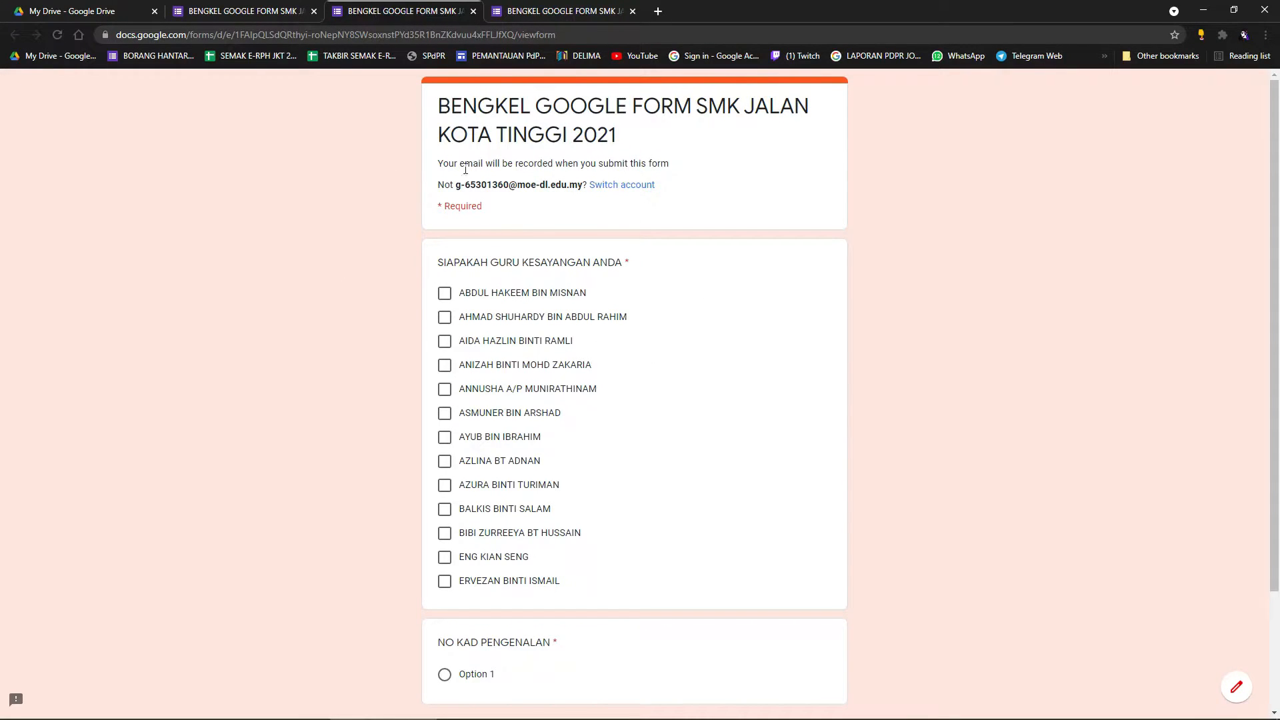
# Tick four teacher names in the previewed checkbox question.
pyautogui.click(445, 293)
pyautogui.click(445, 365)
pyautogui.click(445, 463)
pyautogui.click(445, 485)
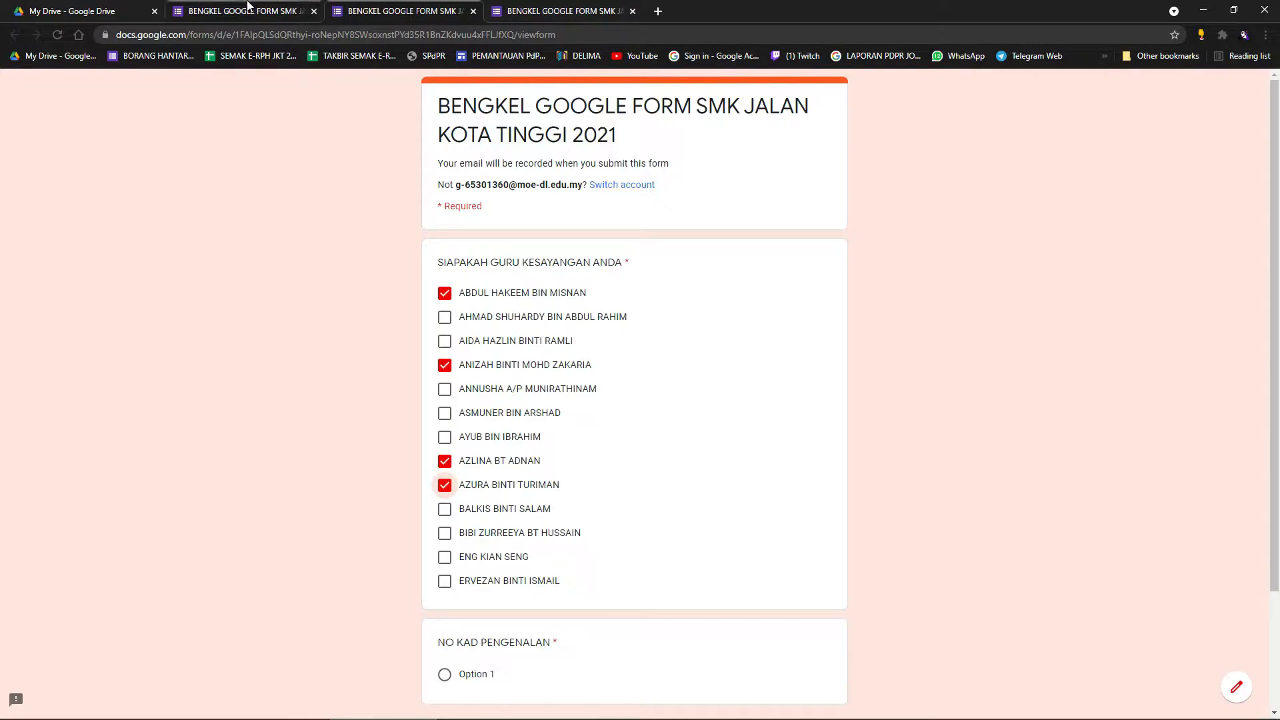
pyautogui.click(247, 11)
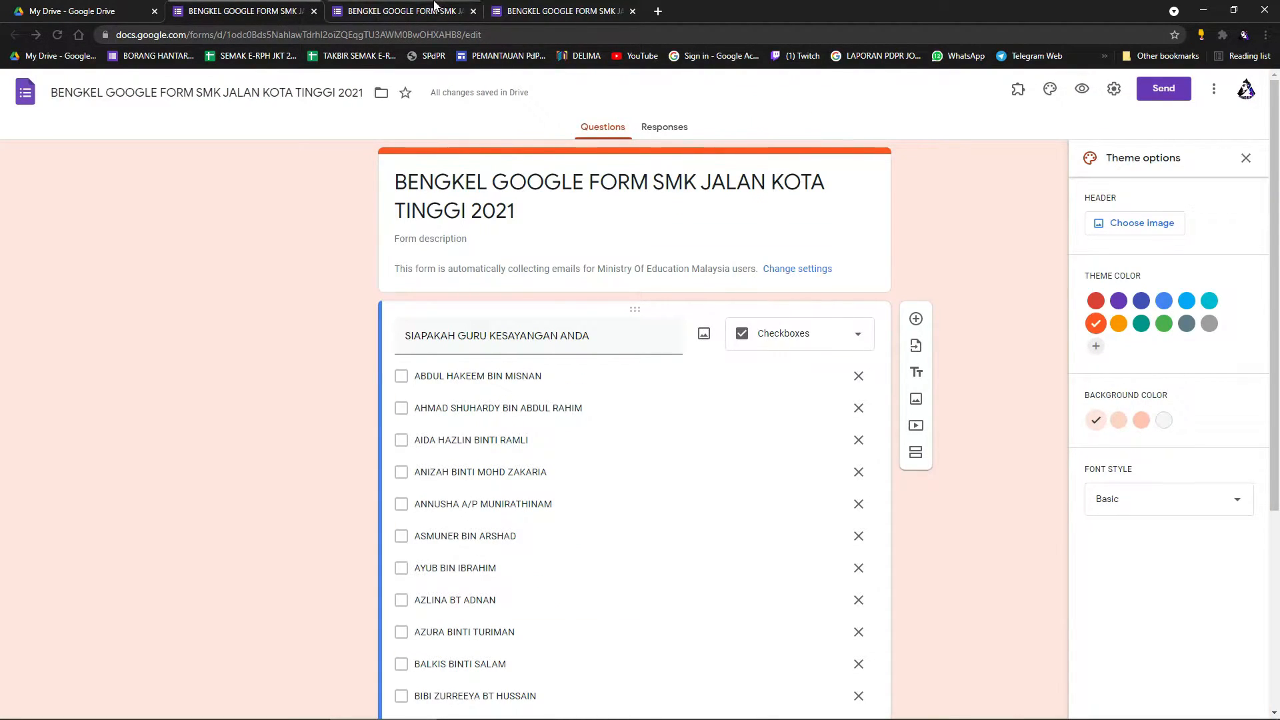
# Untick three of those names, tick four different teachers, and return to the editor.
pyautogui.click(403, 11)
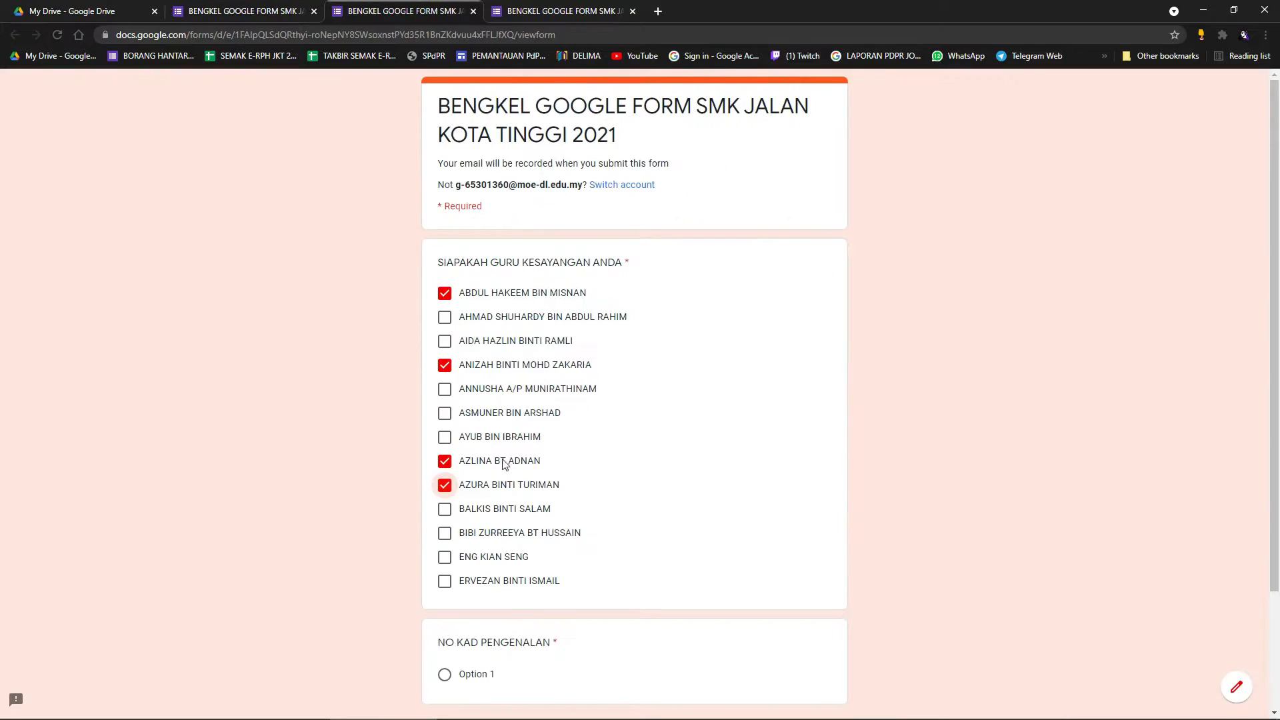
pyautogui.click(445, 366)
pyautogui.click(445, 461)
pyautogui.click(445, 485)
pyautogui.click(445, 317)
pyautogui.click(459, 517)
pyautogui.click(445, 389)
pyautogui.click(445, 461)
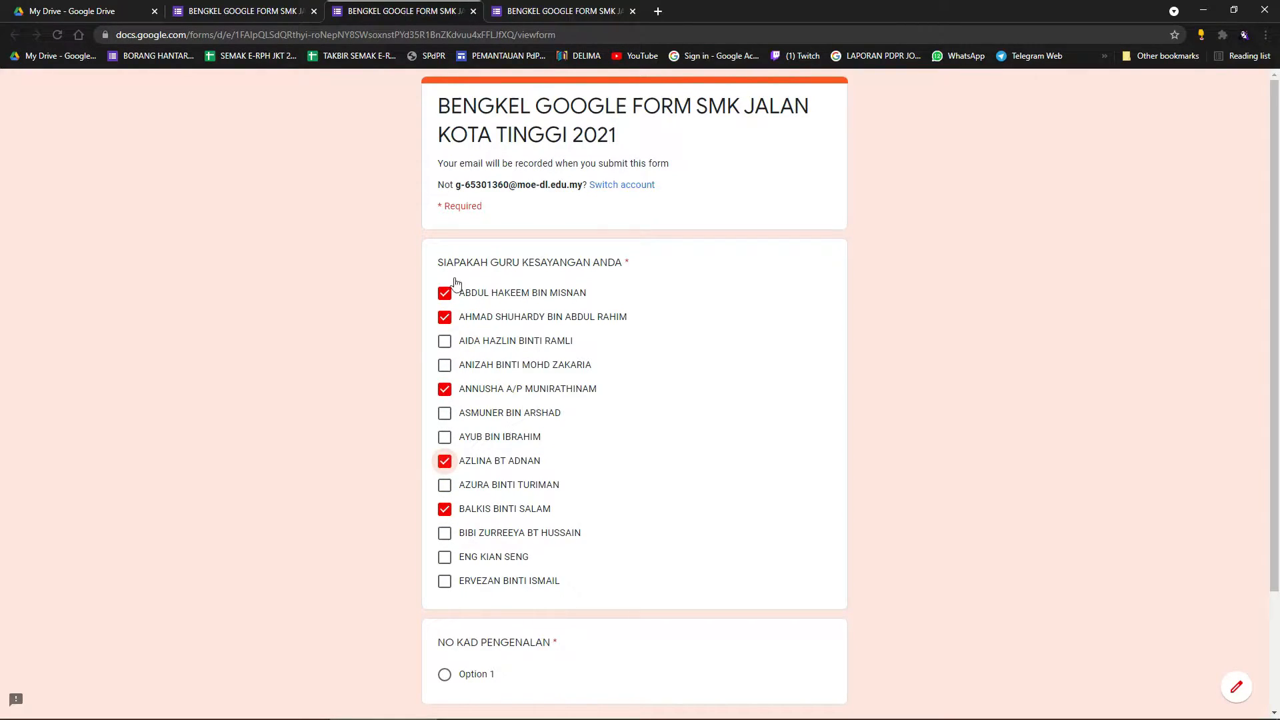
pyautogui.click(267, 11)
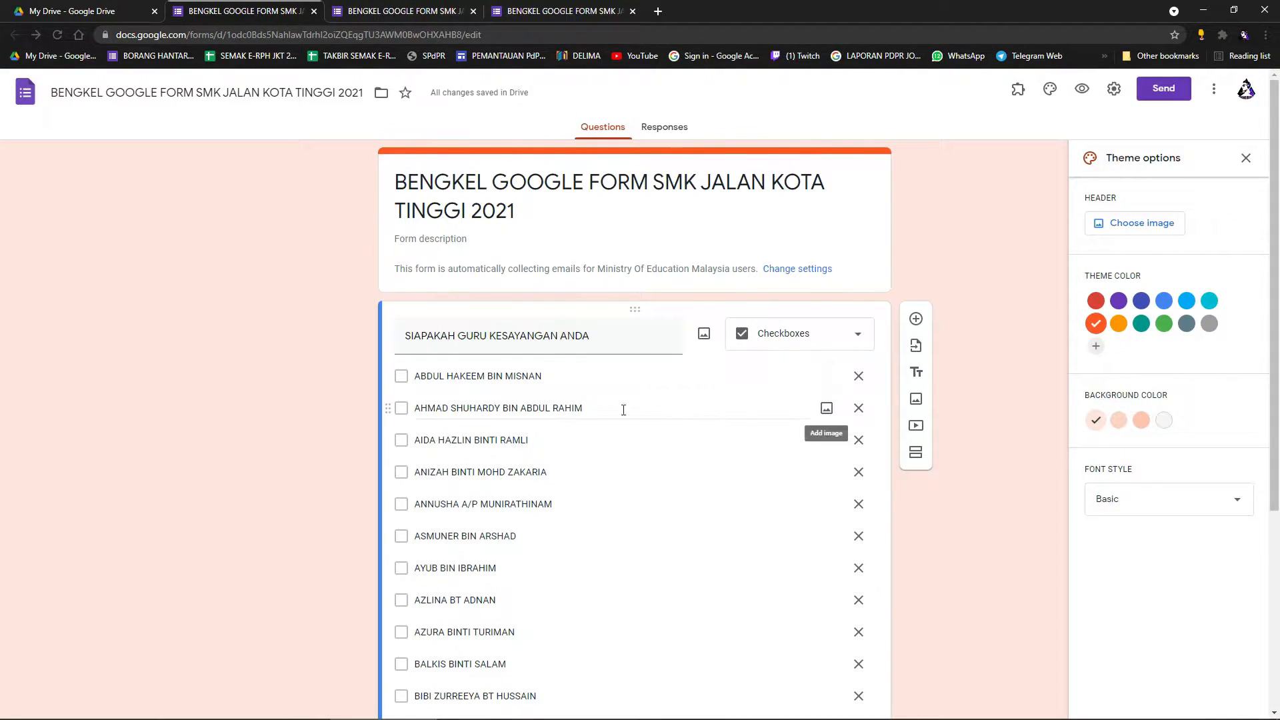
# Convert the teacher question to File upload (1 file, up to 10 MB), then reopen the type list.
pyautogui.scroll(-3, 537, 387)
pyautogui.scroll(3, 657, 534)
pyautogui.click(803, 344)
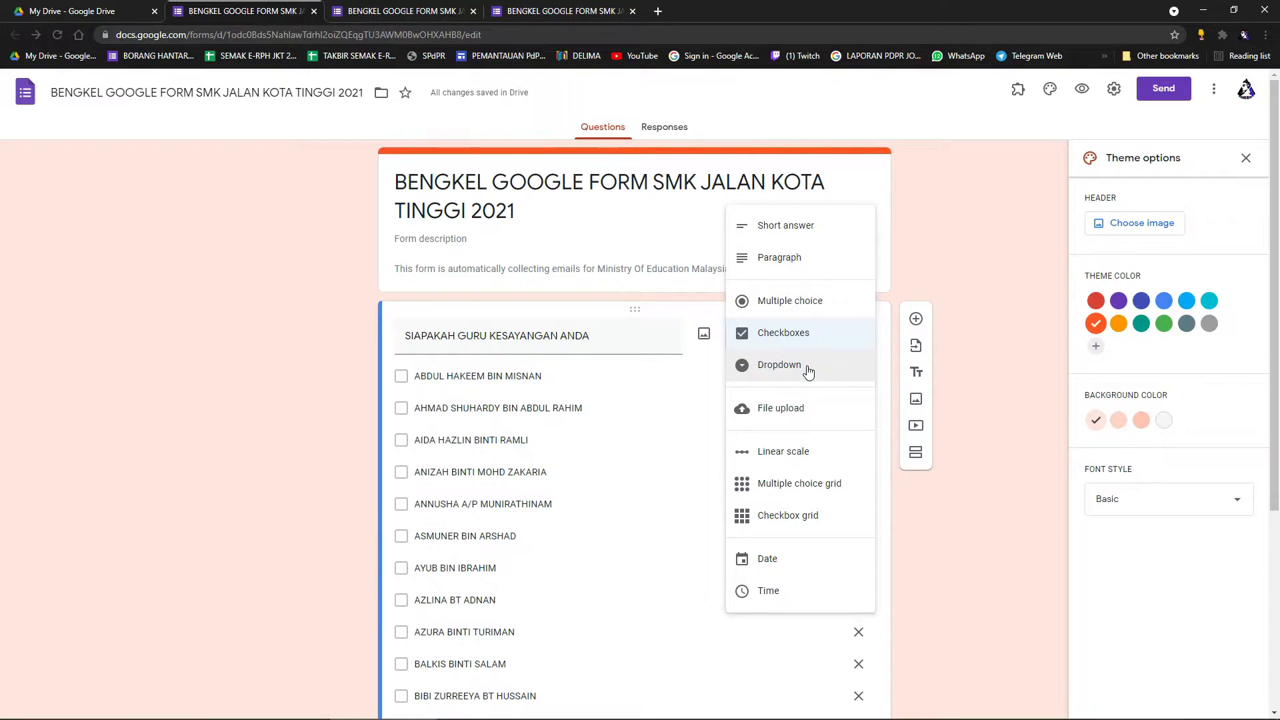
pyautogui.click(812, 417)
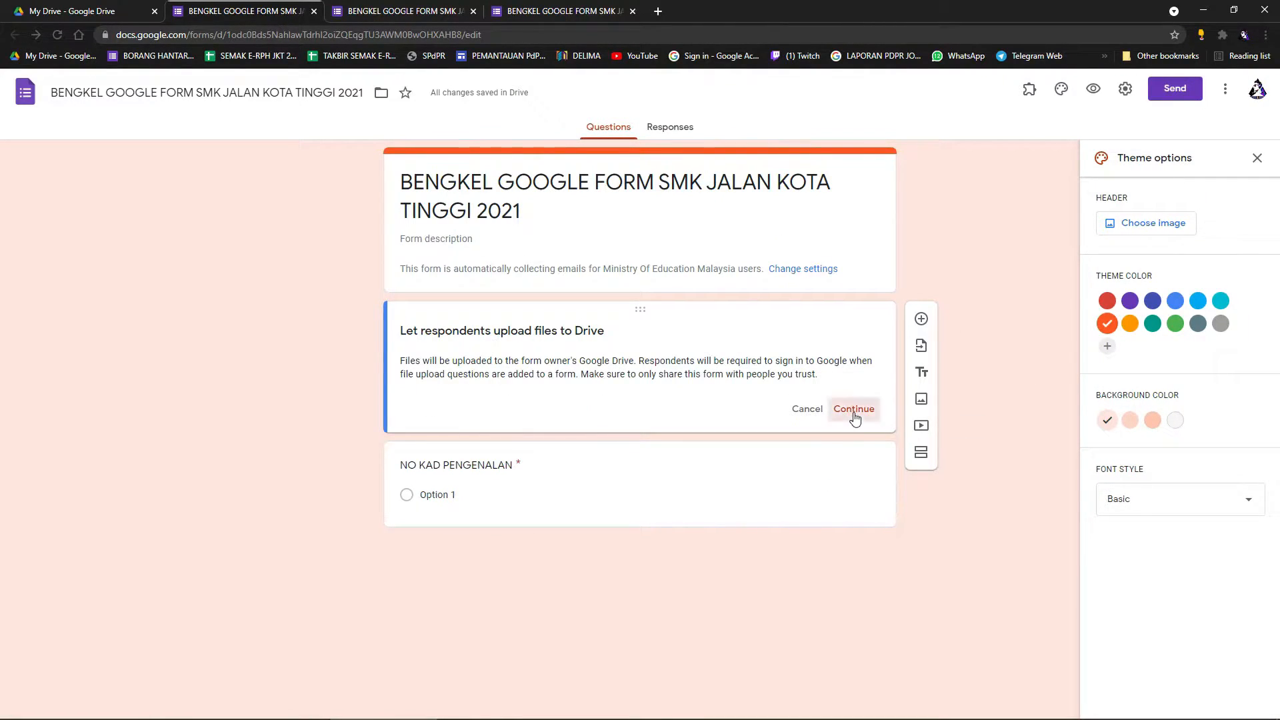
pyautogui.click(853, 411)
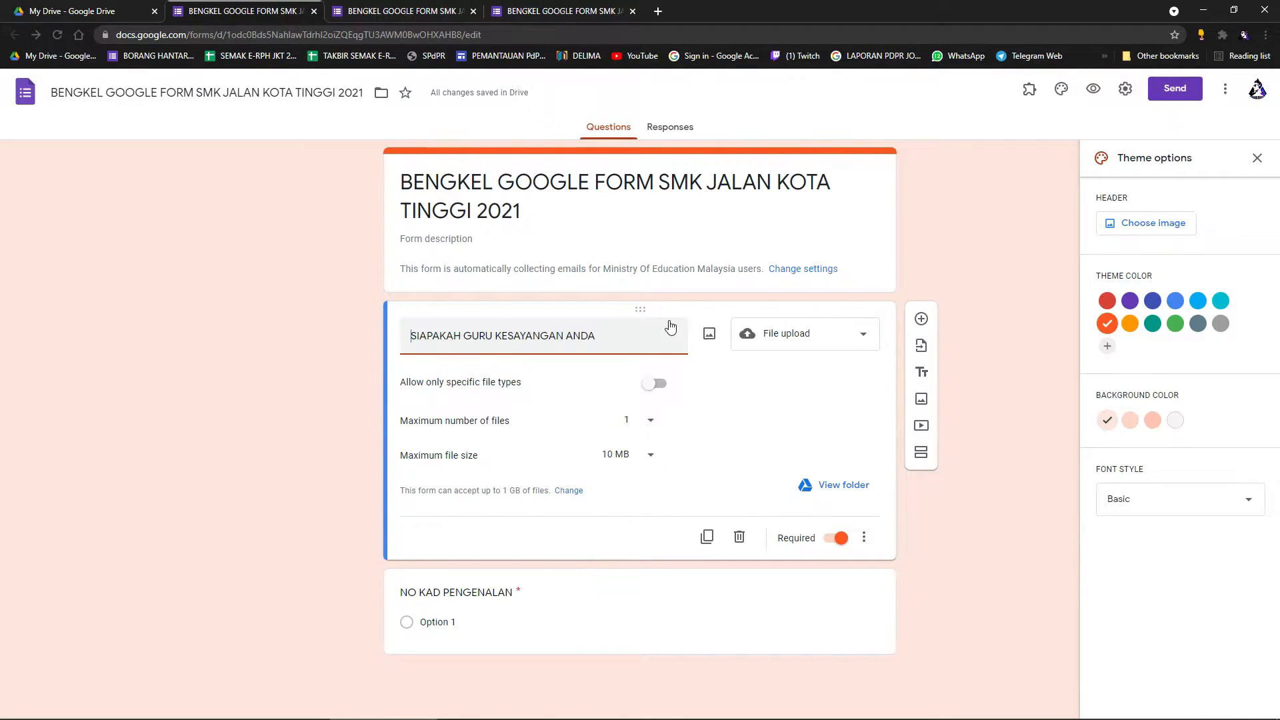
pyautogui.click(829, 337)
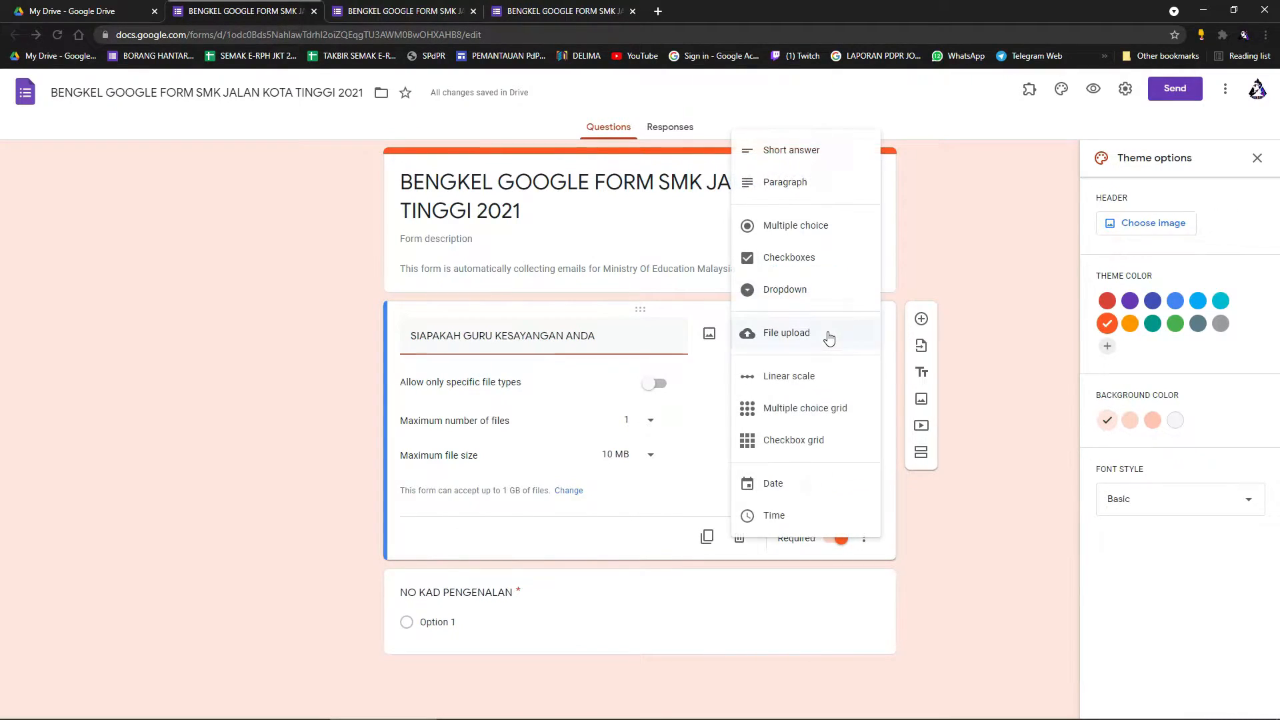
pyautogui.click(807, 230)
# Label the teacher question's three answer options A, B and C, then preview the form.
pyautogui.click(493, 382)
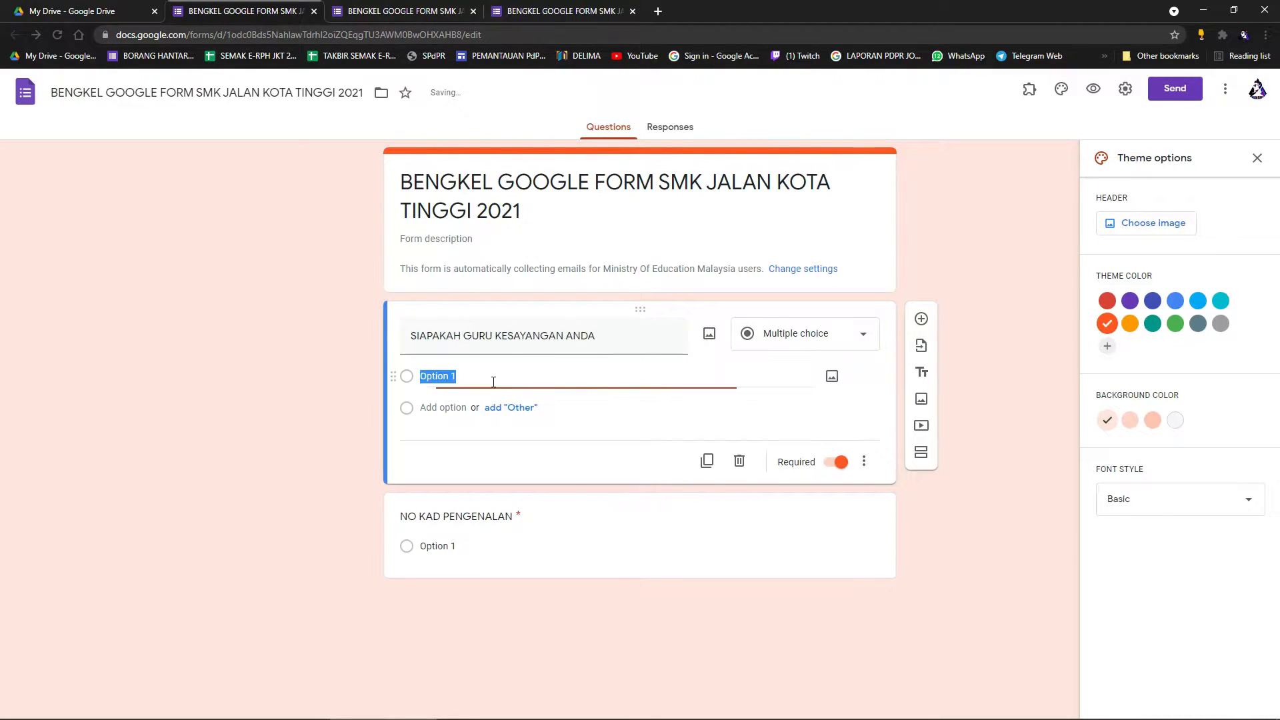
pyautogui.write('A. AHMAD')
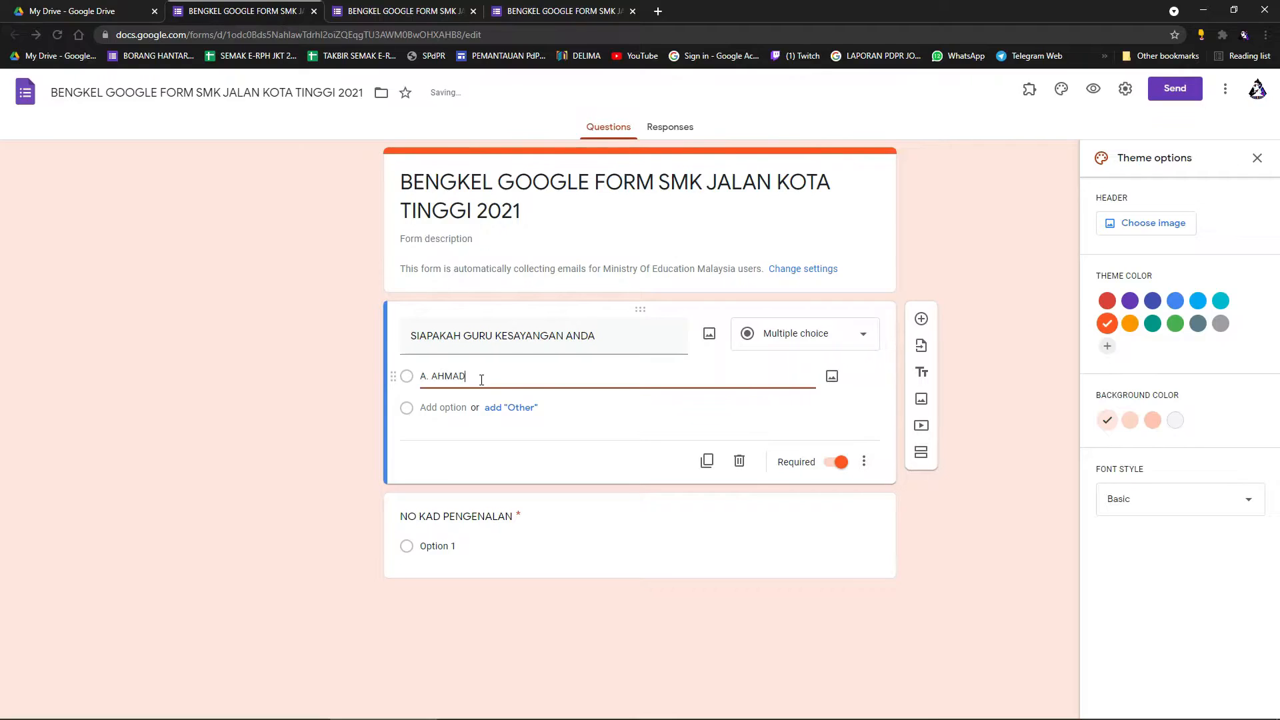
pyautogui.click(467, 403)
pyautogui.write('B. ABU')
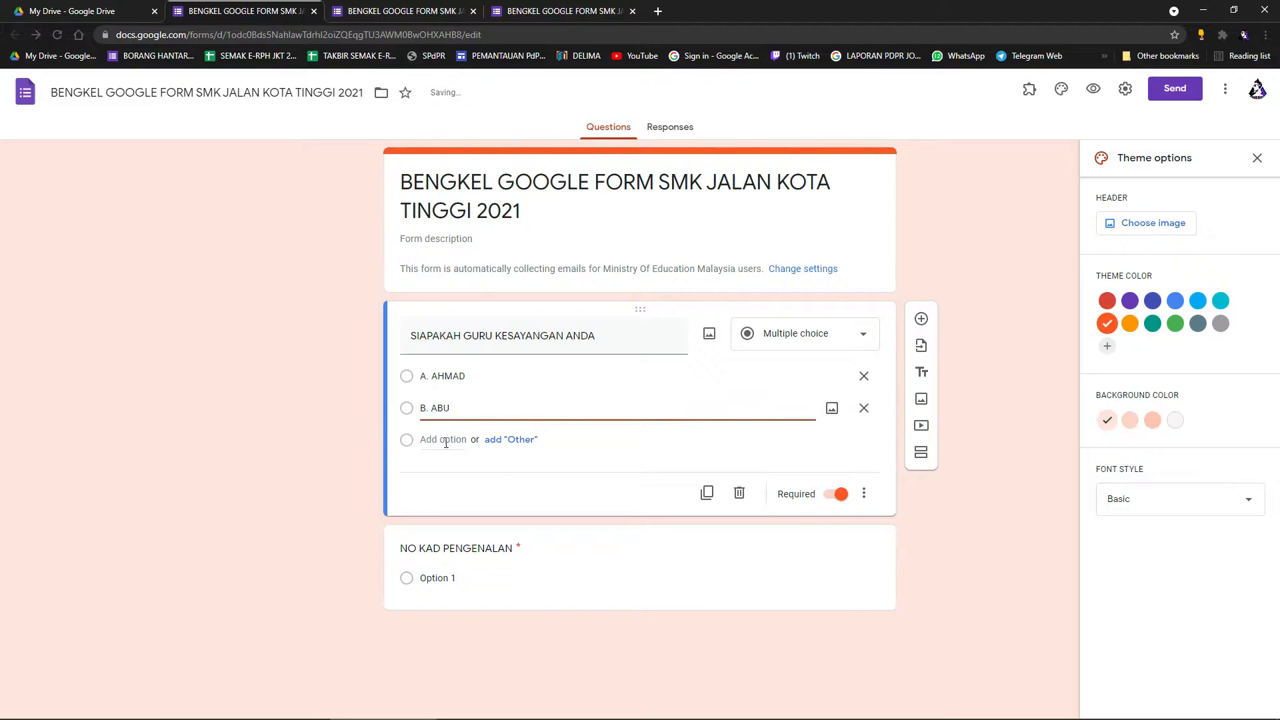
pyautogui.click(447, 440)
pyautogui.write('C. AHSENG')
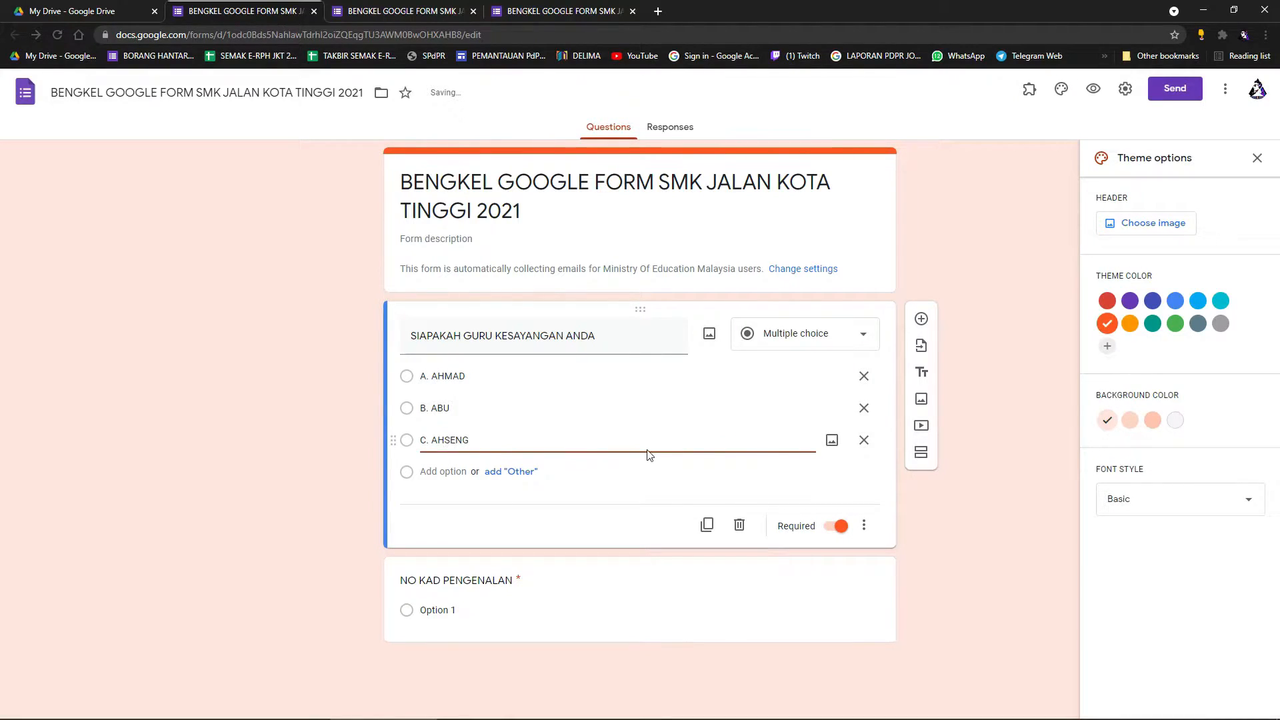
pyautogui.click(889, 471)
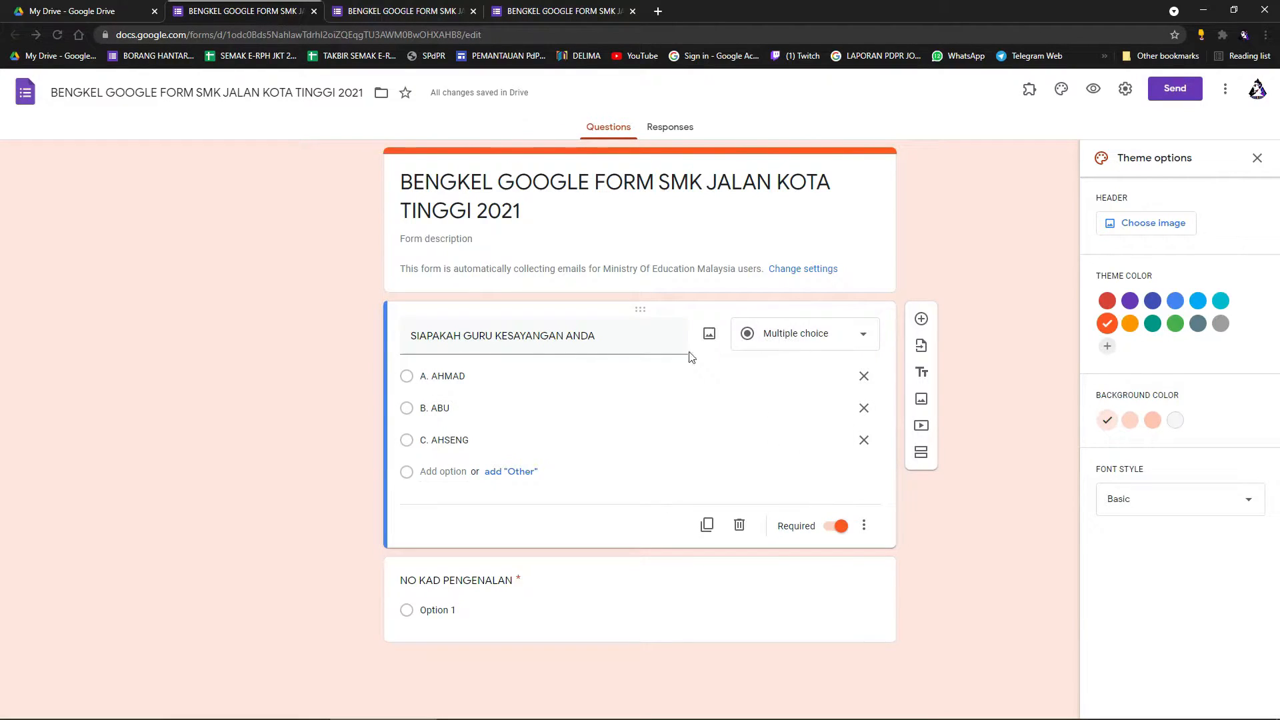
pyautogui.click(1094, 90)
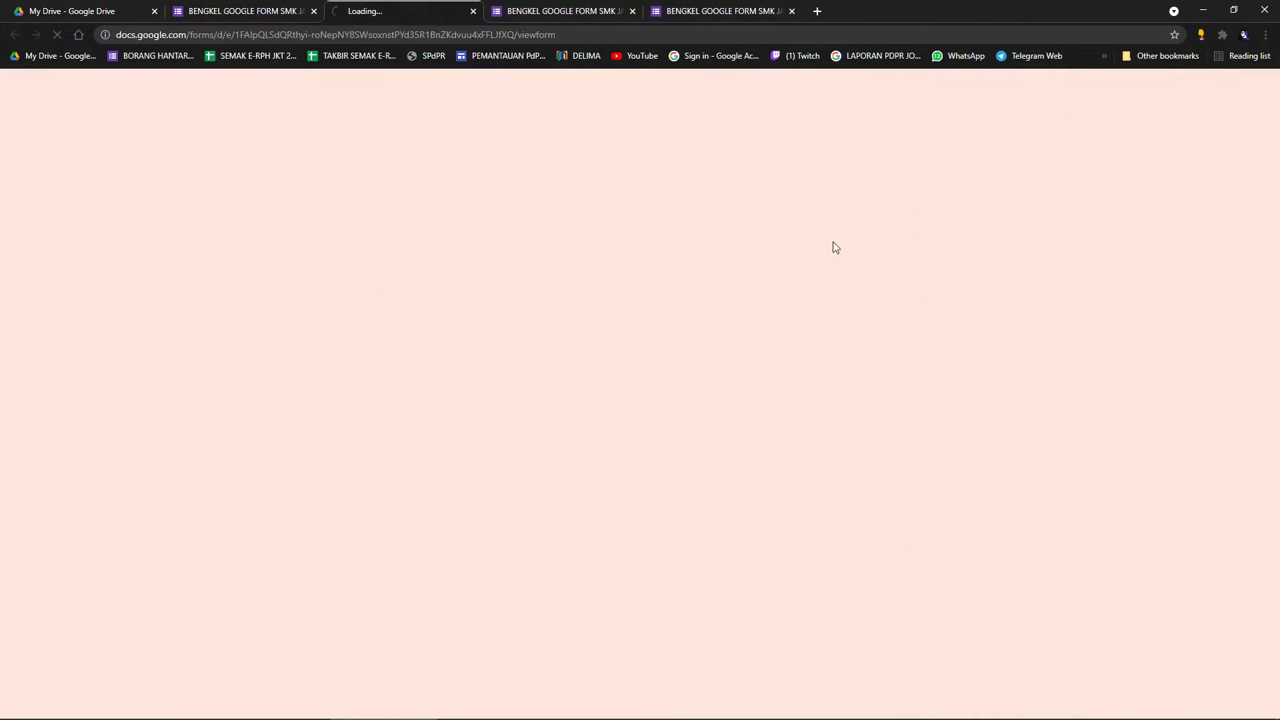
# In the preview, click answers A, B and C to confirm only one stays selected.
pyautogui.click(450, 295)
pyautogui.click(450, 321)
pyautogui.click(450, 295)
pyautogui.click(450, 347)
pyautogui.click(450, 321)
pyautogui.click(450, 295)
# Change the teacher question's type to Checkboxes in the editor.
pyautogui.click(307, 12)
pyautogui.click(776, 332)
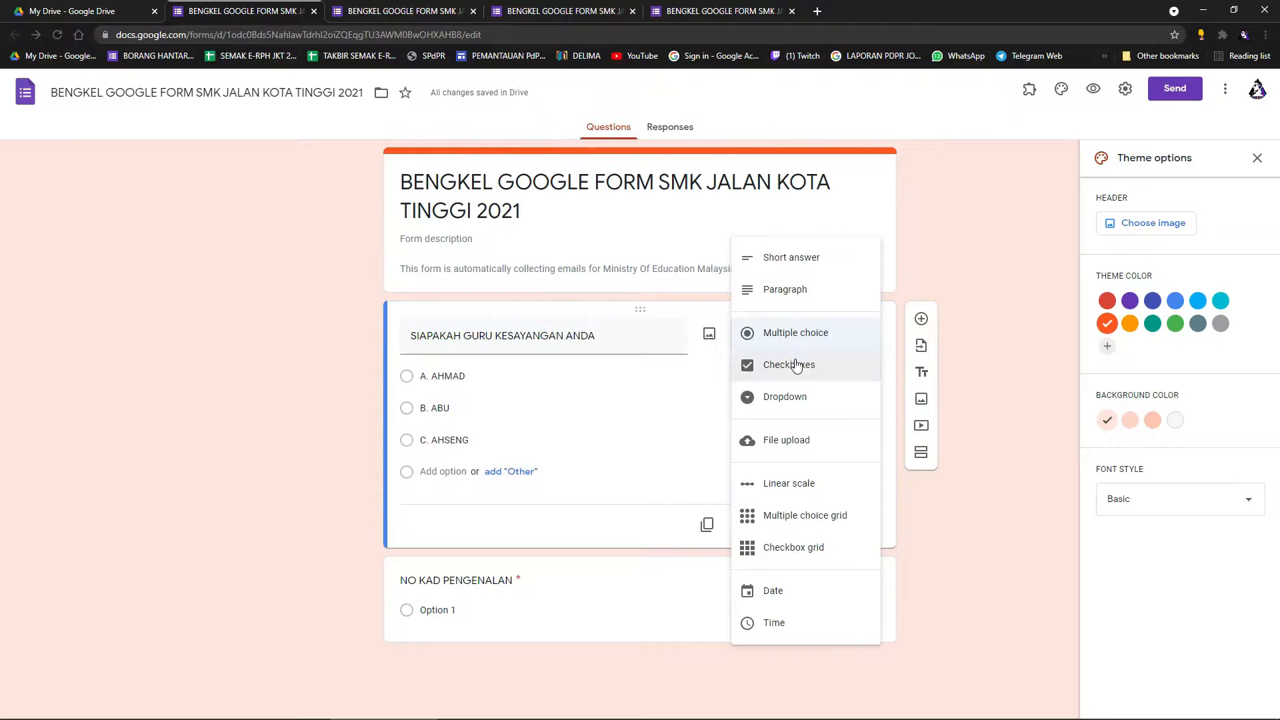
pyautogui.click(803, 366)
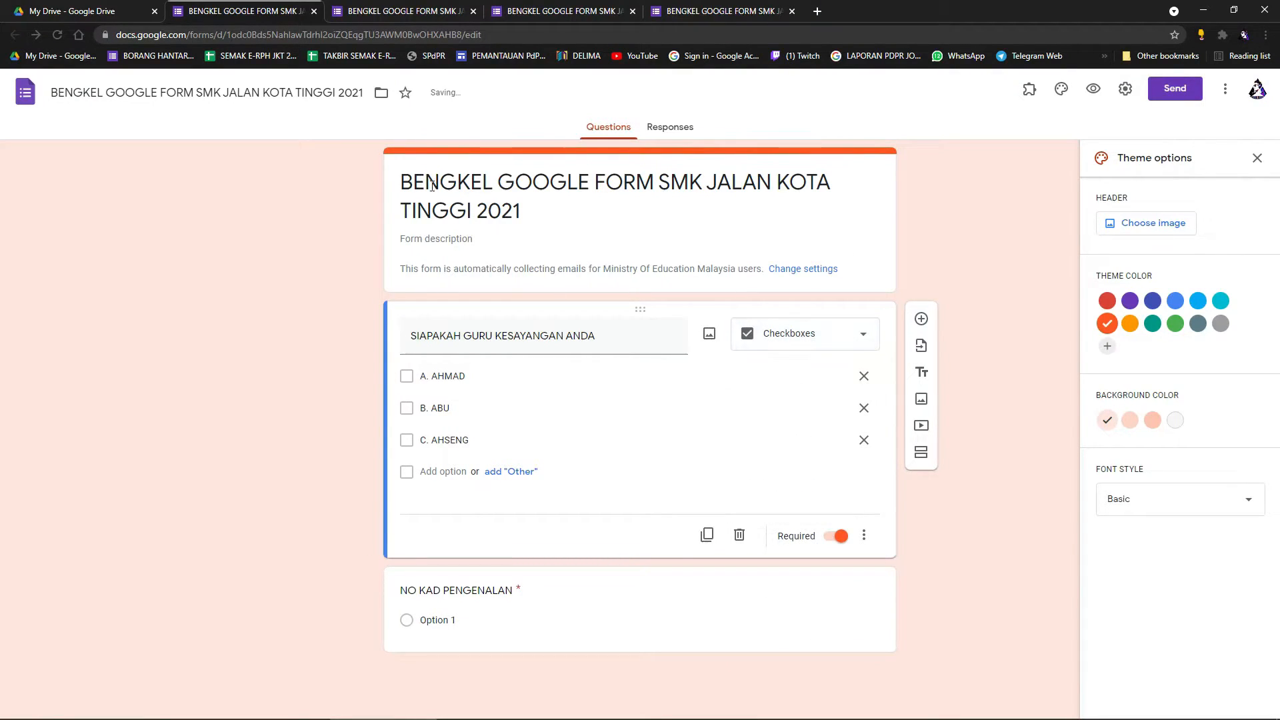
# Open a fresh preview and close the three outdated preview tabs with Leave.
pyautogui.click(395, 11)
pyautogui.click(294, 11)
pyautogui.click(1094, 86)
pyautogui.click(633, 11)
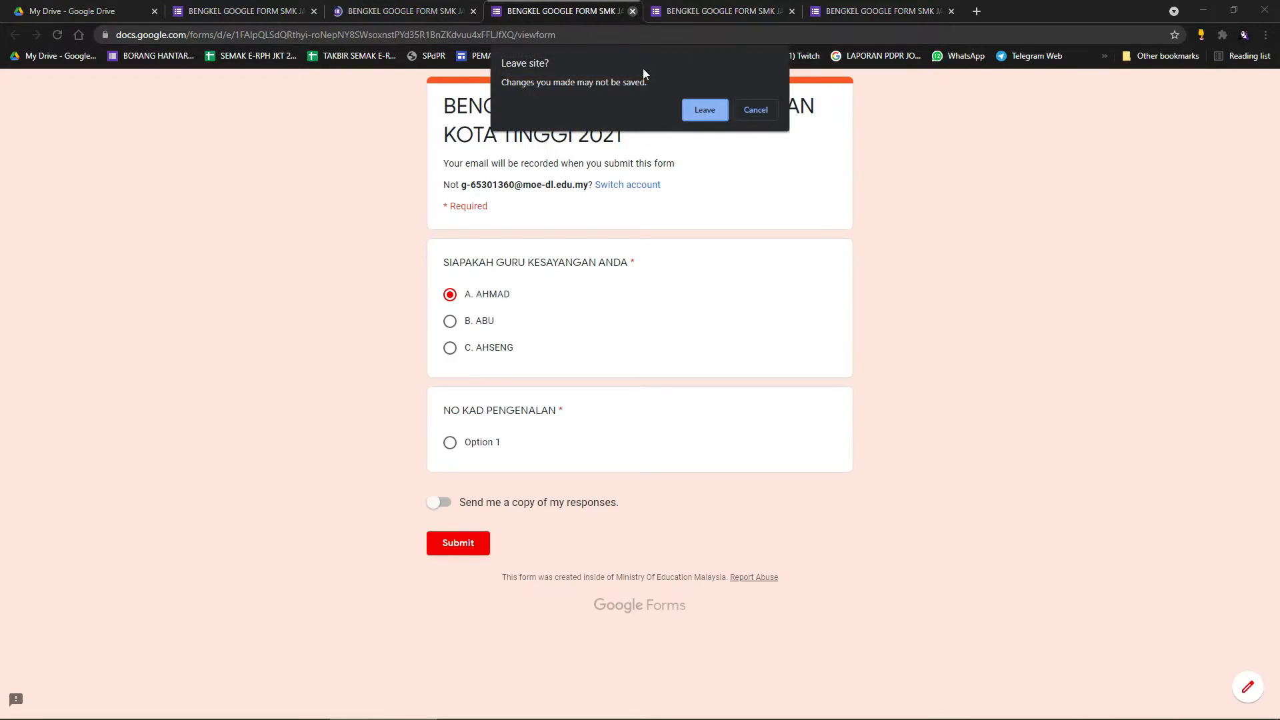
pyautogui.click(705, 109)
pyautogui.click(633, 11)
pyautogui.click(705, 109)
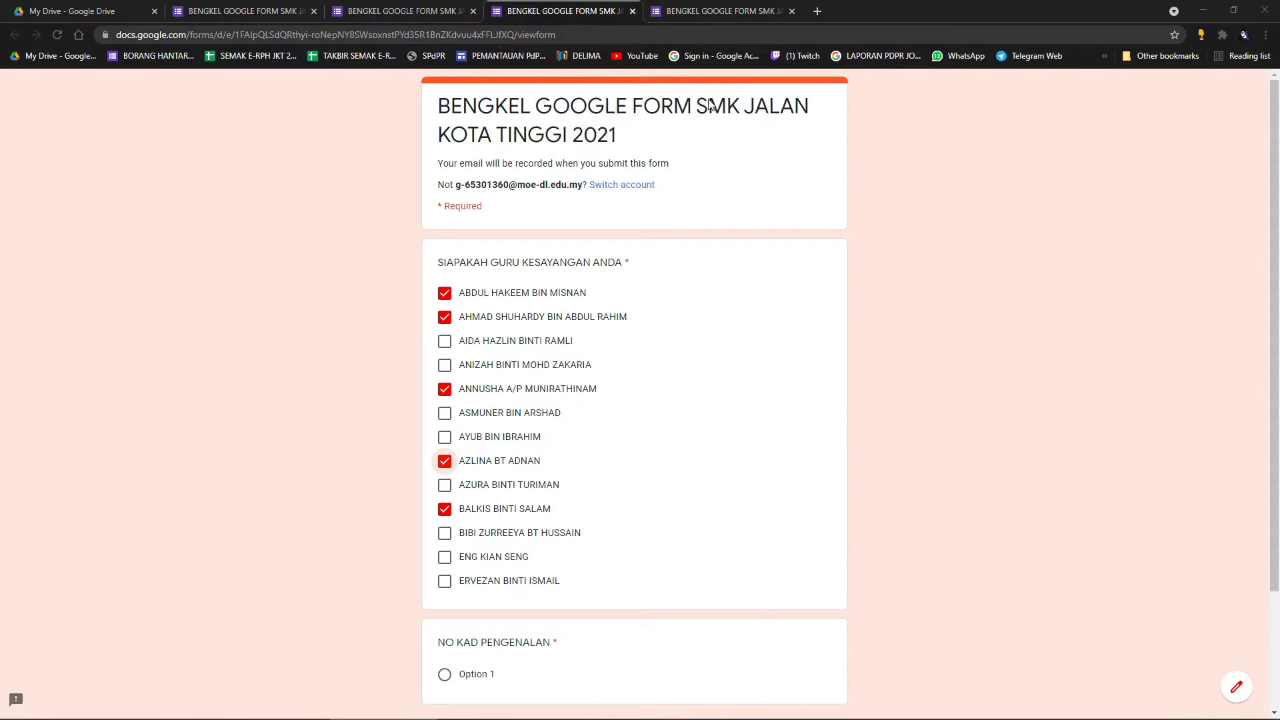
pyautogui.click(632, 11)
pyautogui.click(705, 109)
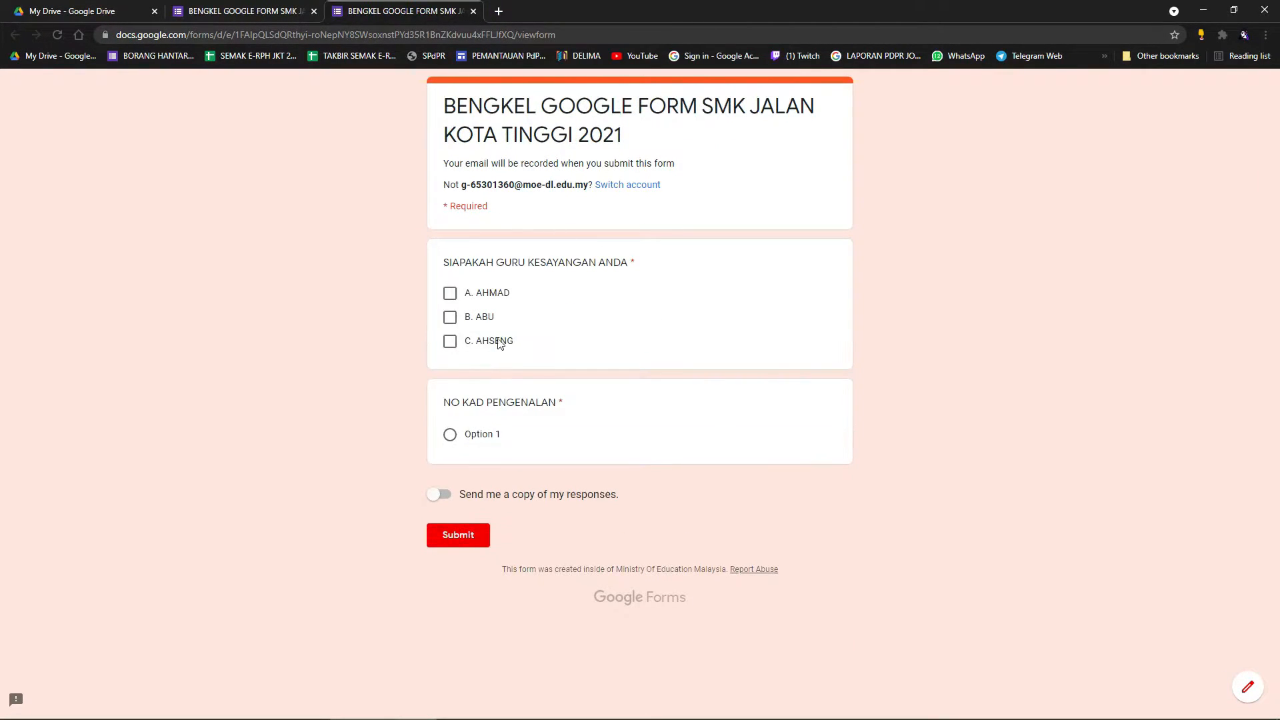
# Tick answers A, B and C together in the new preview.
pyautogui.click(450, 293)
pyautogui.click(450, 318)
pyautogui.click(450, 341)
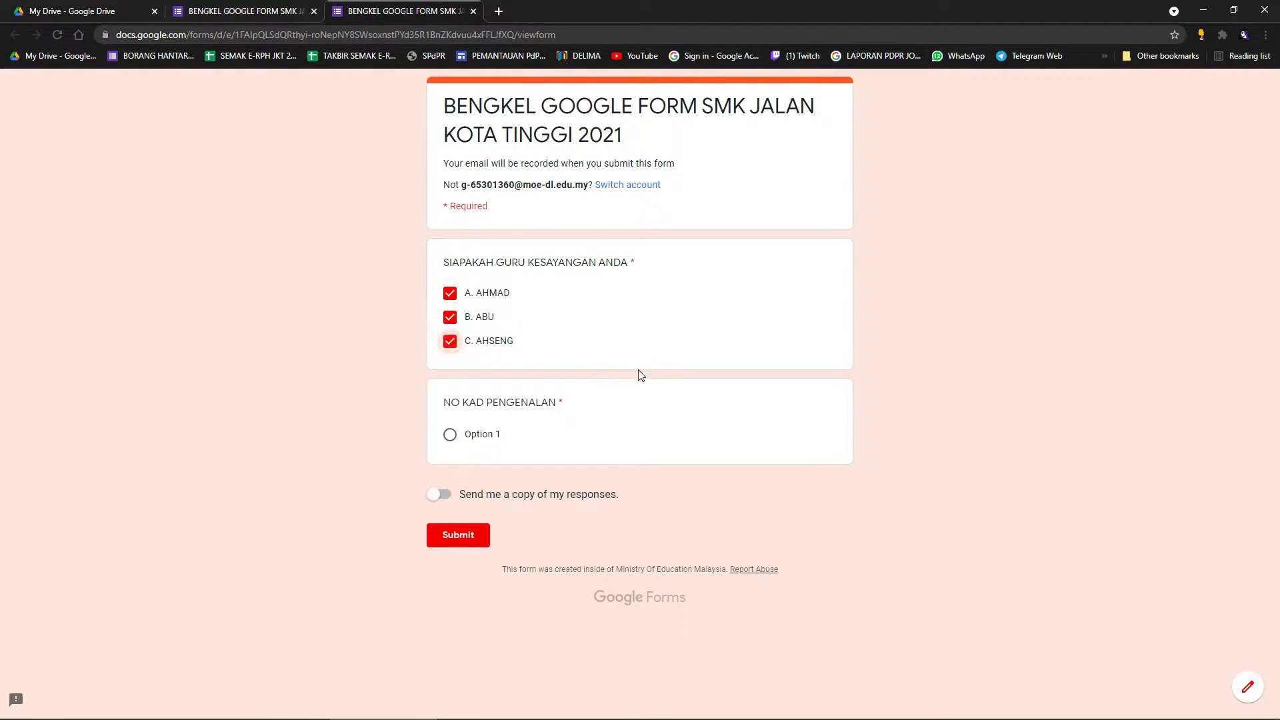
pyautogui.click(296, 8)
# Make the teacher question a Dropdown and test its Choose list in a fresh preview.
pyautogui.click(820, 335)
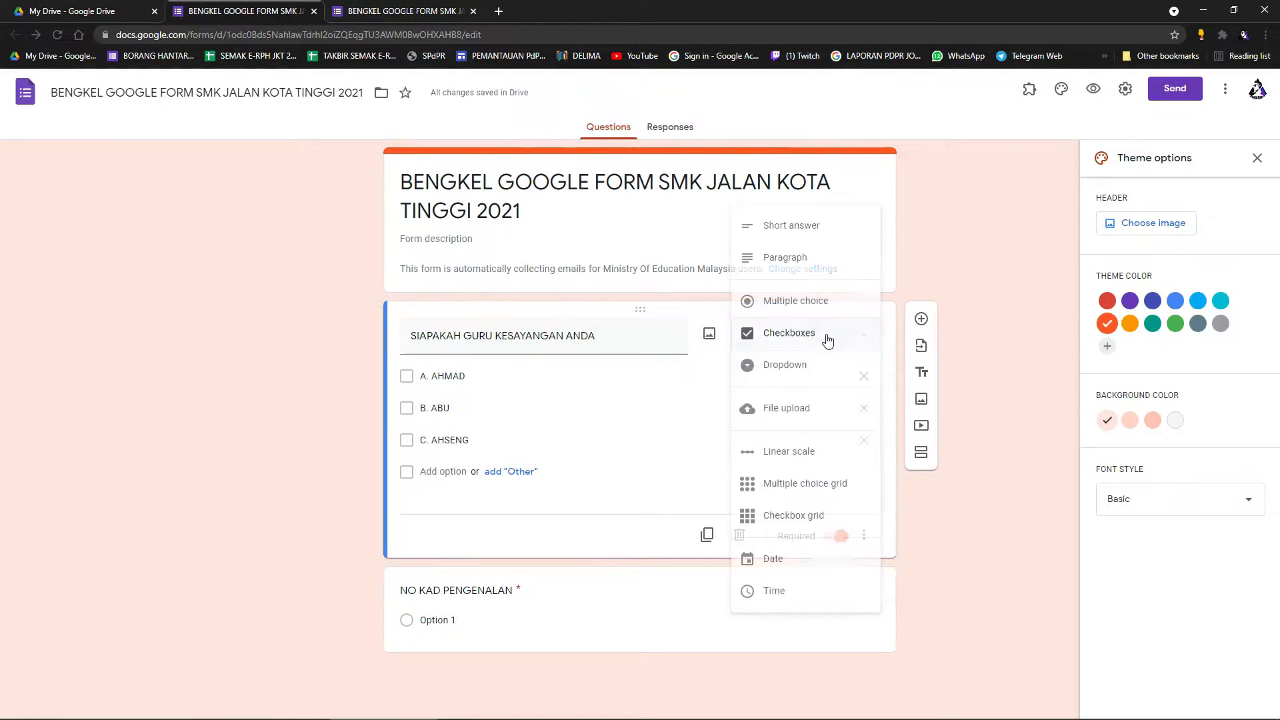
pyautogui.click(804, 372)
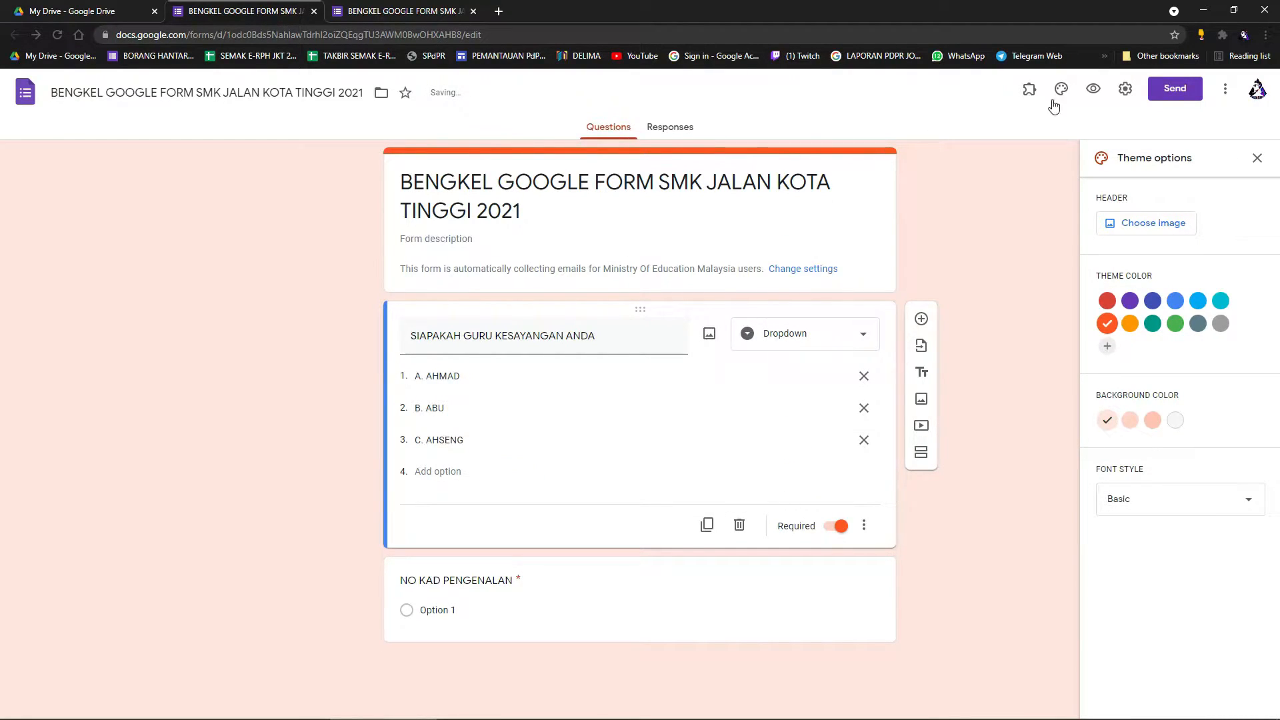
pyautogui.click(1094, 89)
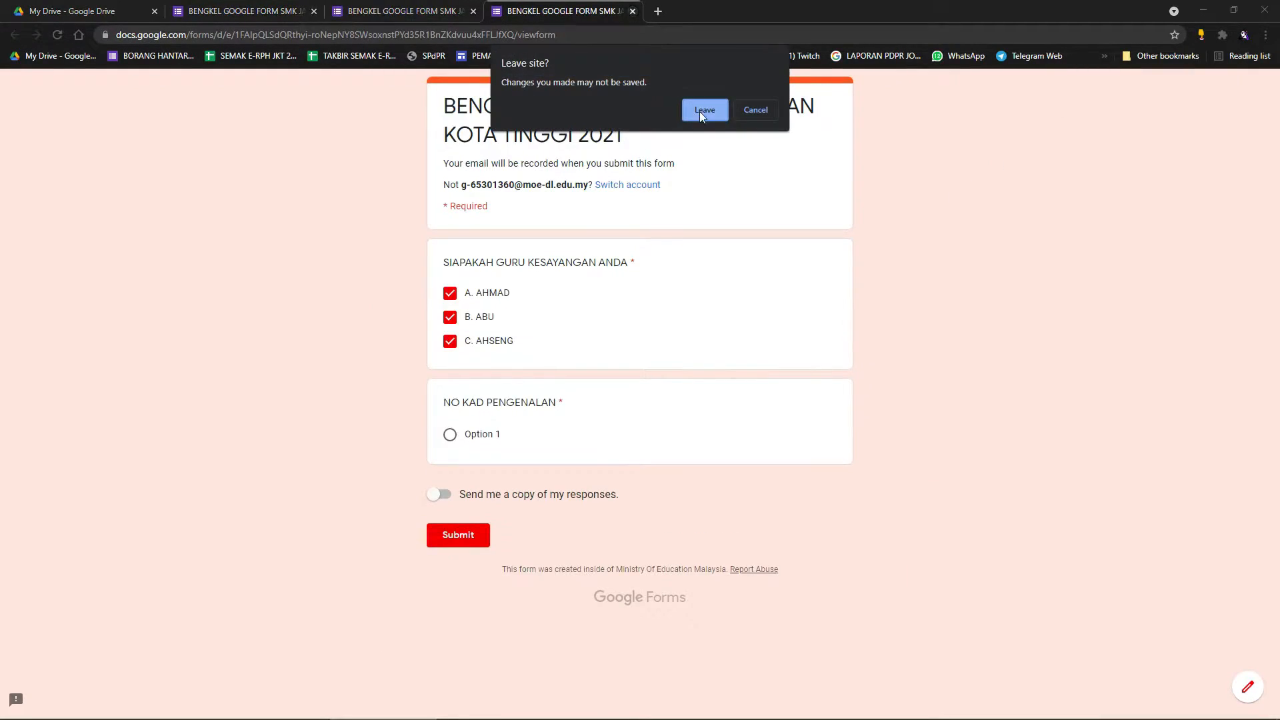
pyautogui.click(699, 111)
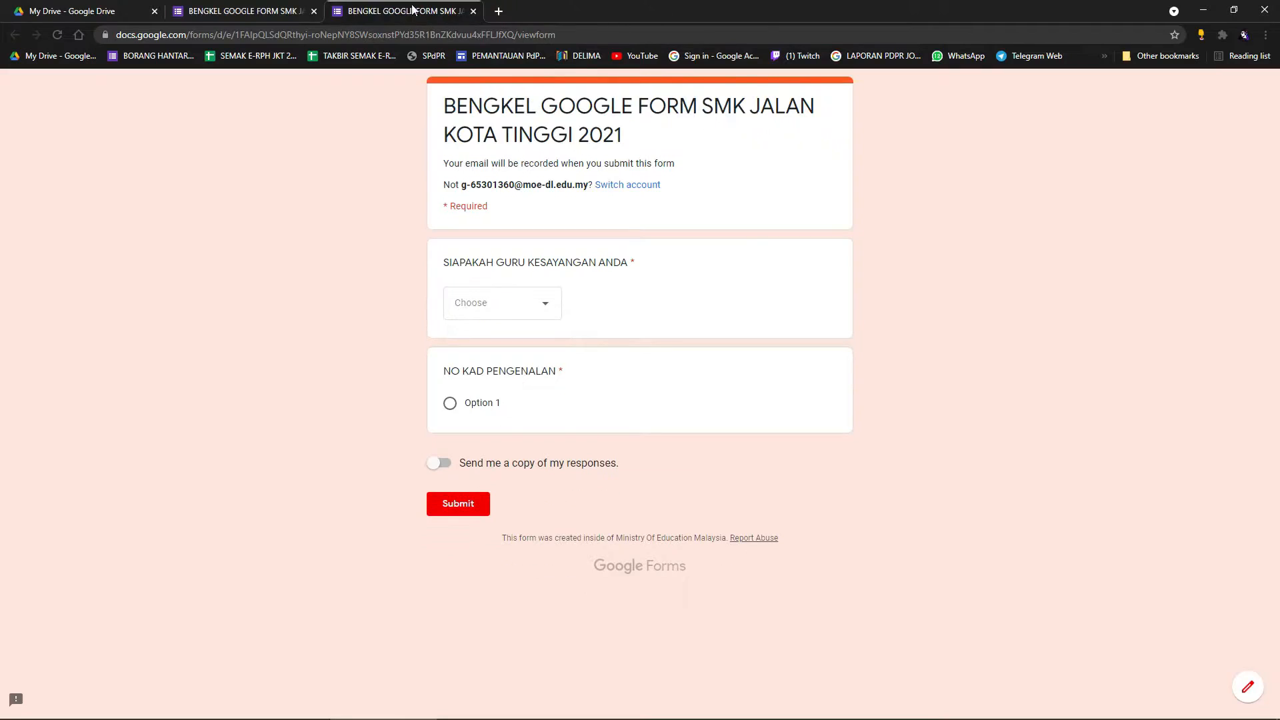
pyautogui.click(552, 310)
pyautogui.click(377, 321)
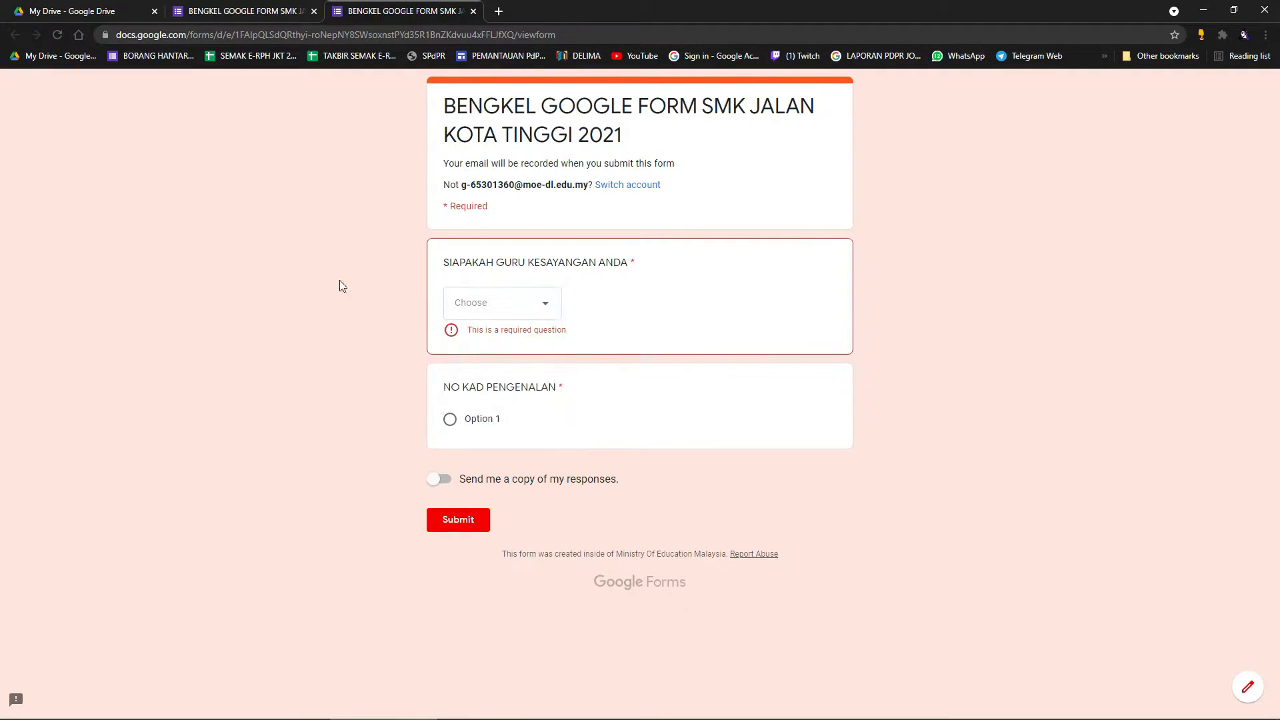
# Back in the editor, change the question type to File upload.
pyautogui.click(240, 10)
pyautogui.click(847, 337)
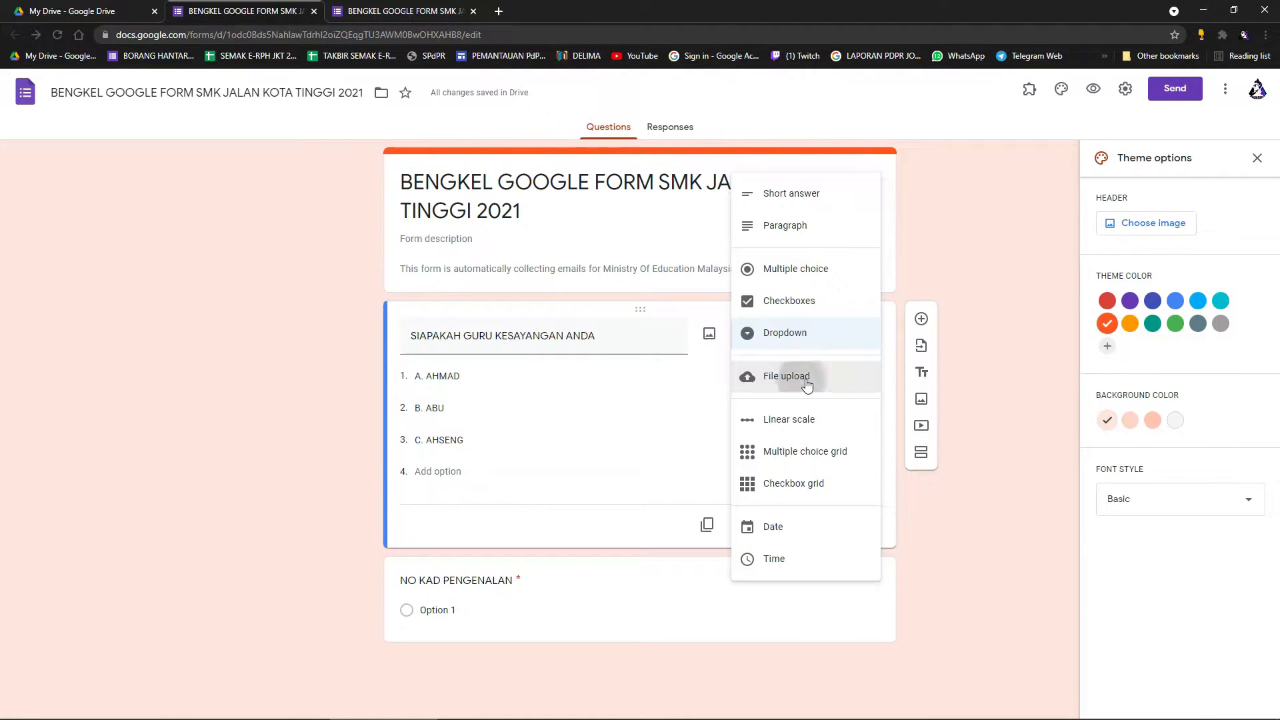
pyautogui.click(808, 385)
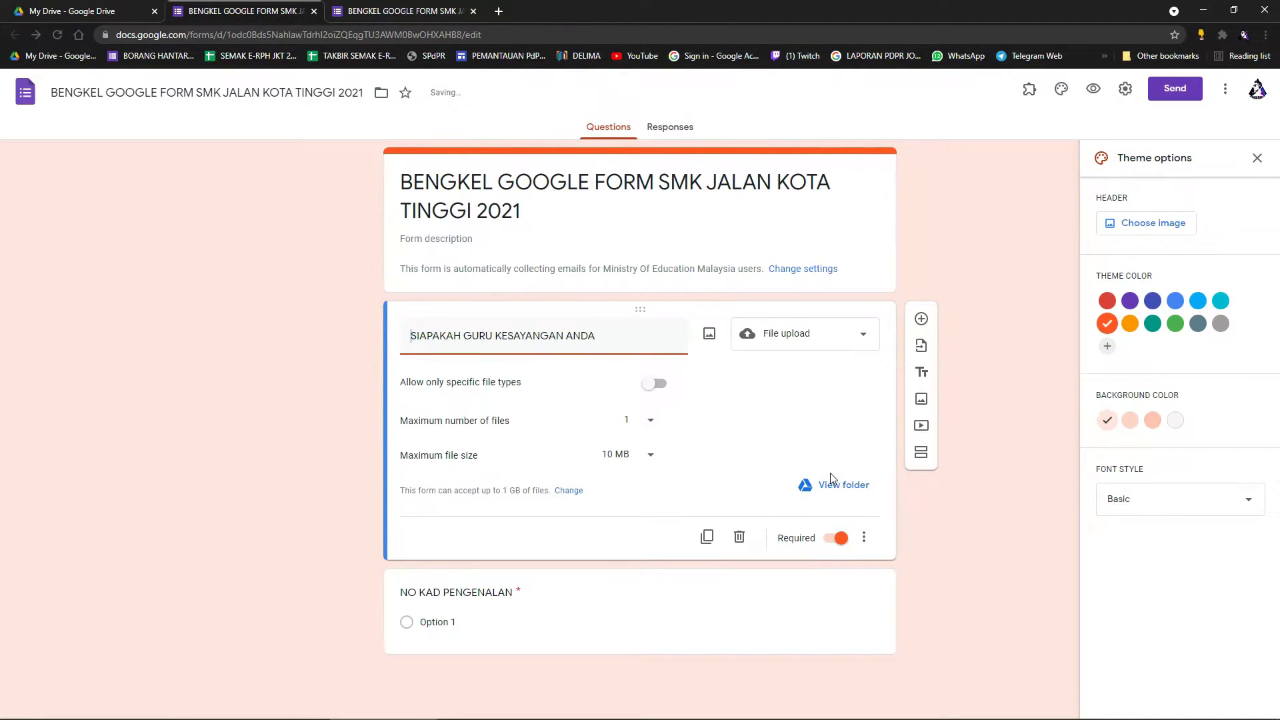
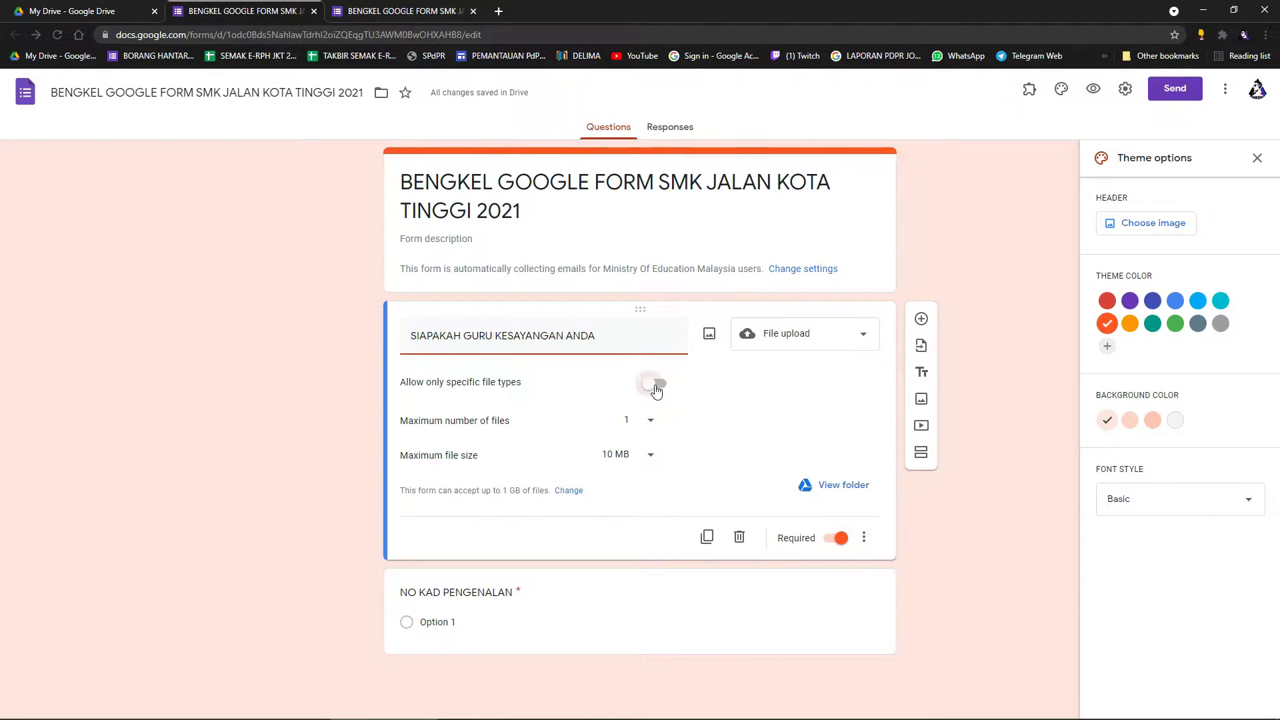
# Restrict uploads to PDF and Image files, with a maximum of 10 files and 100 MB.
pyautogui.click(656, 387)
pyautogui.click(539, 447)
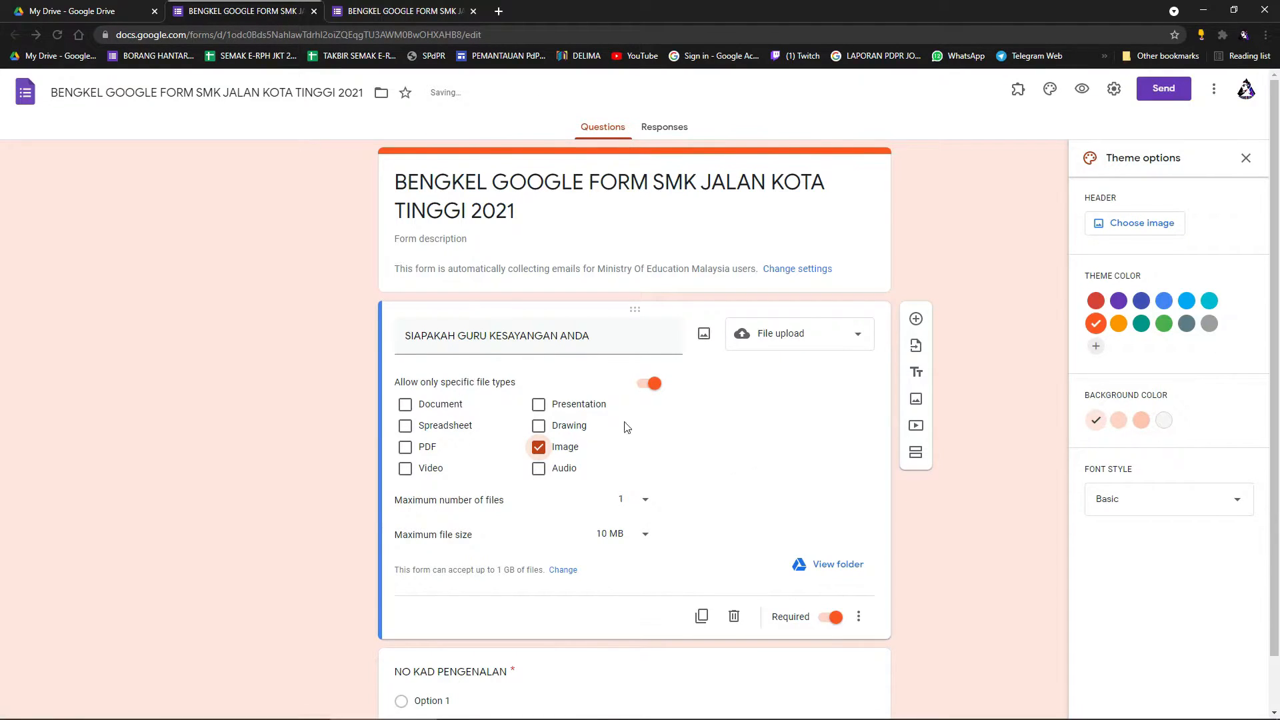
pyautogui.click(552, 453)
pyautogui.click(406, 447)
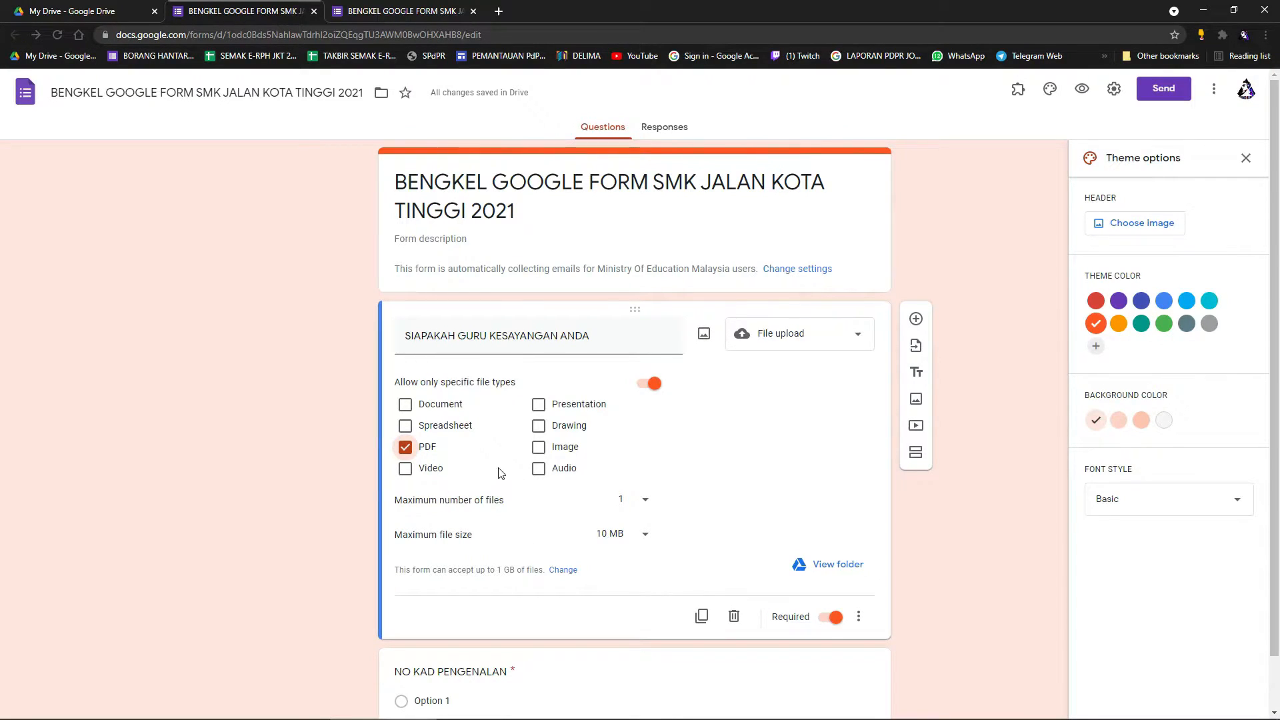
pyautogui.click(539, 448)
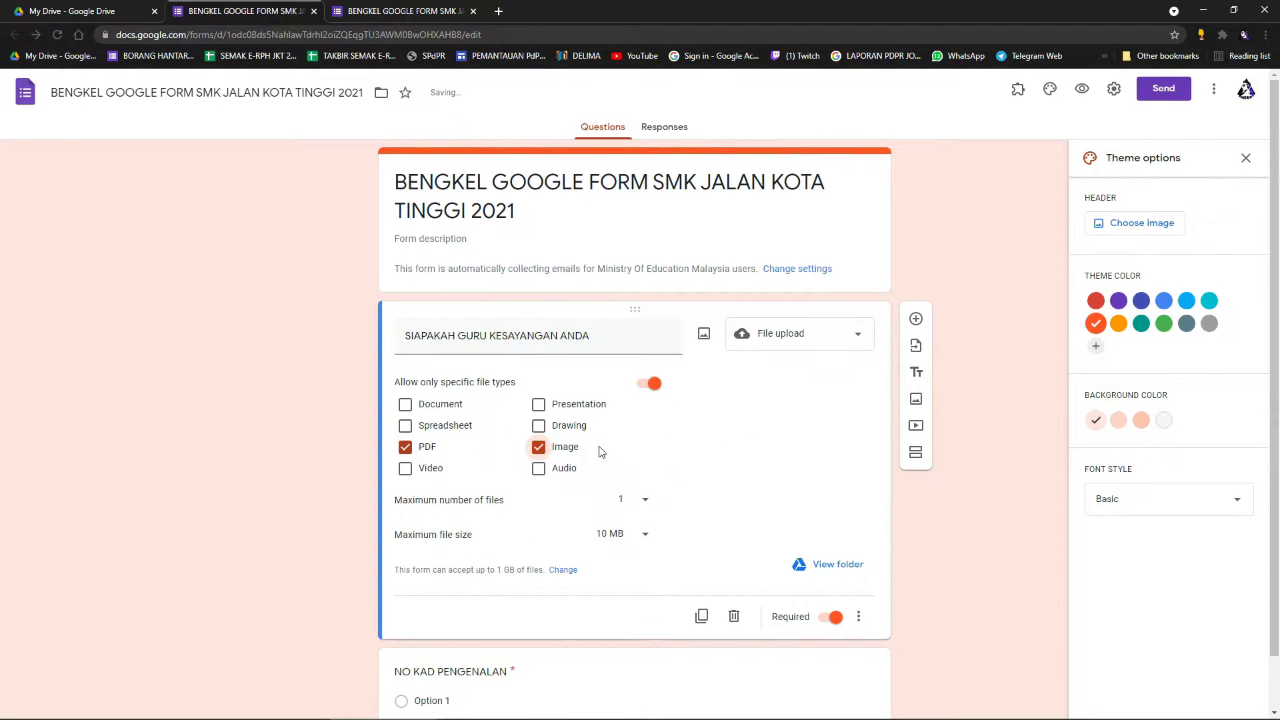
pyautogui.click(627, 509)
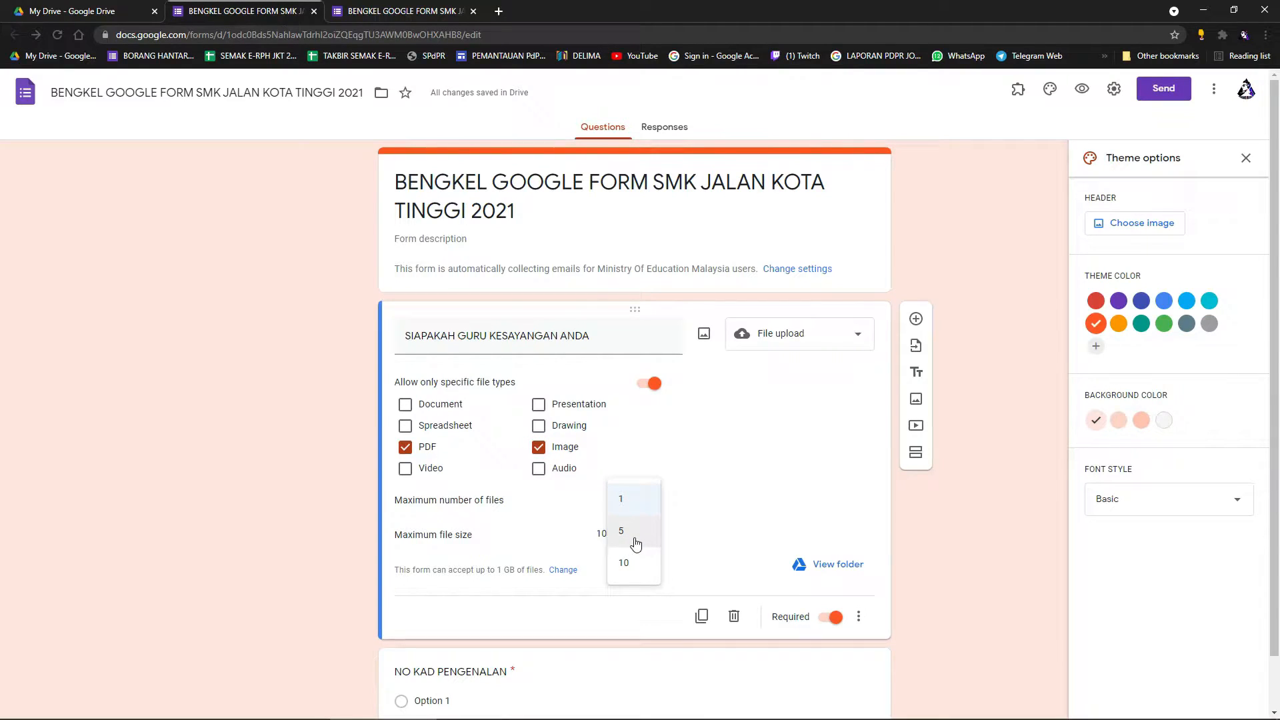
pyautogui.click(624, 563)
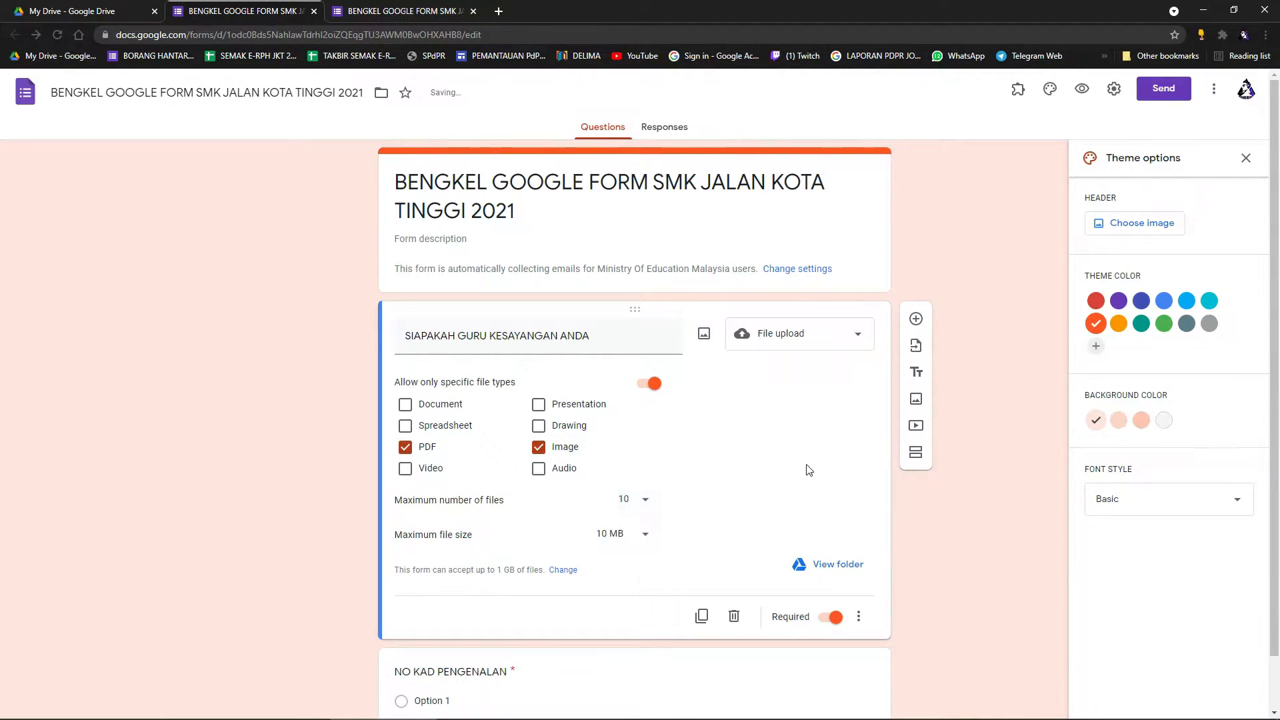
pyautogui.click(644, 534)
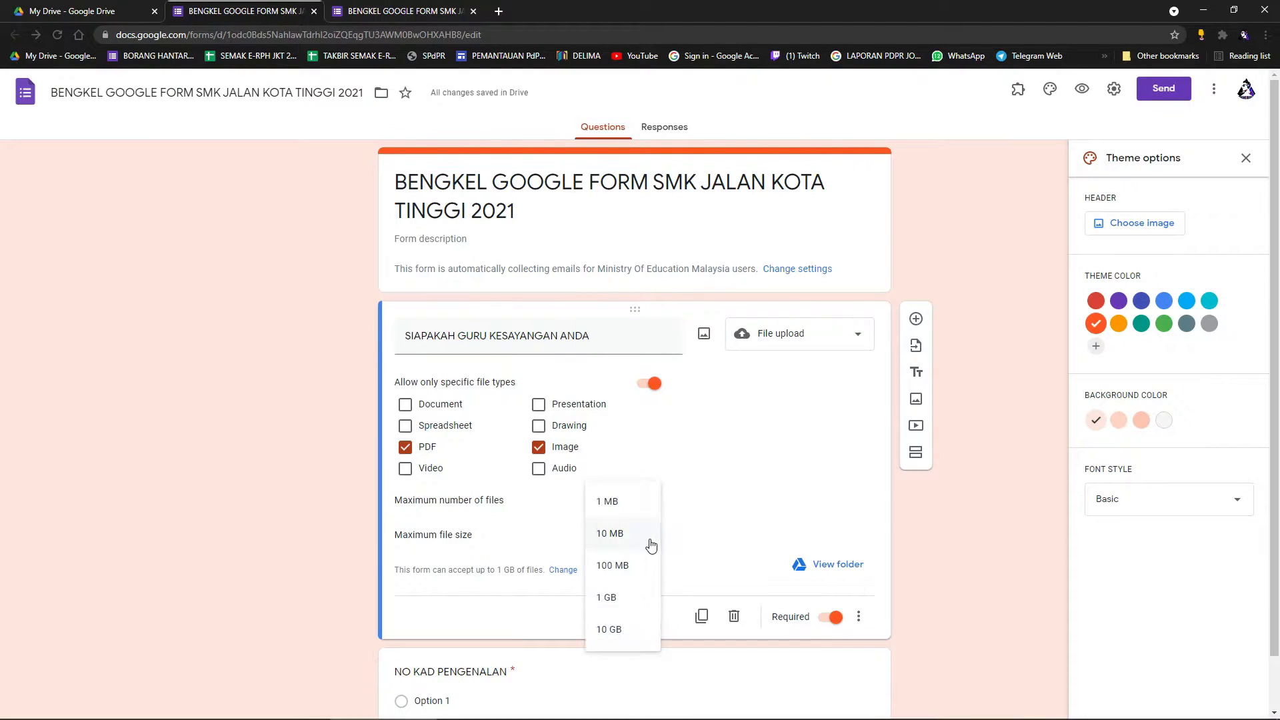
pyautogui.click(620, 564)
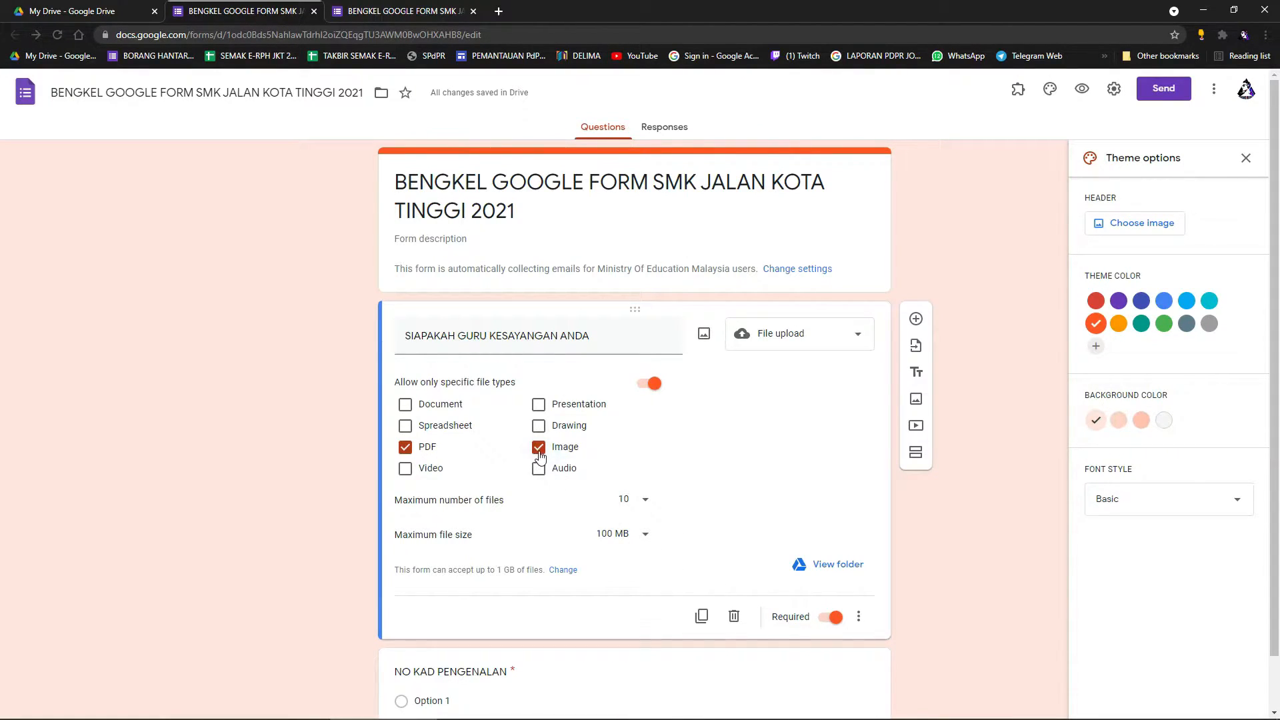
# Retitle the question 'SILA MASUKKAN FILE LAPORAN KURSUS' and preview the form.
pyautogui.tripleClick(422, 344)
pyautogui.write('SILA MASUKKAN')
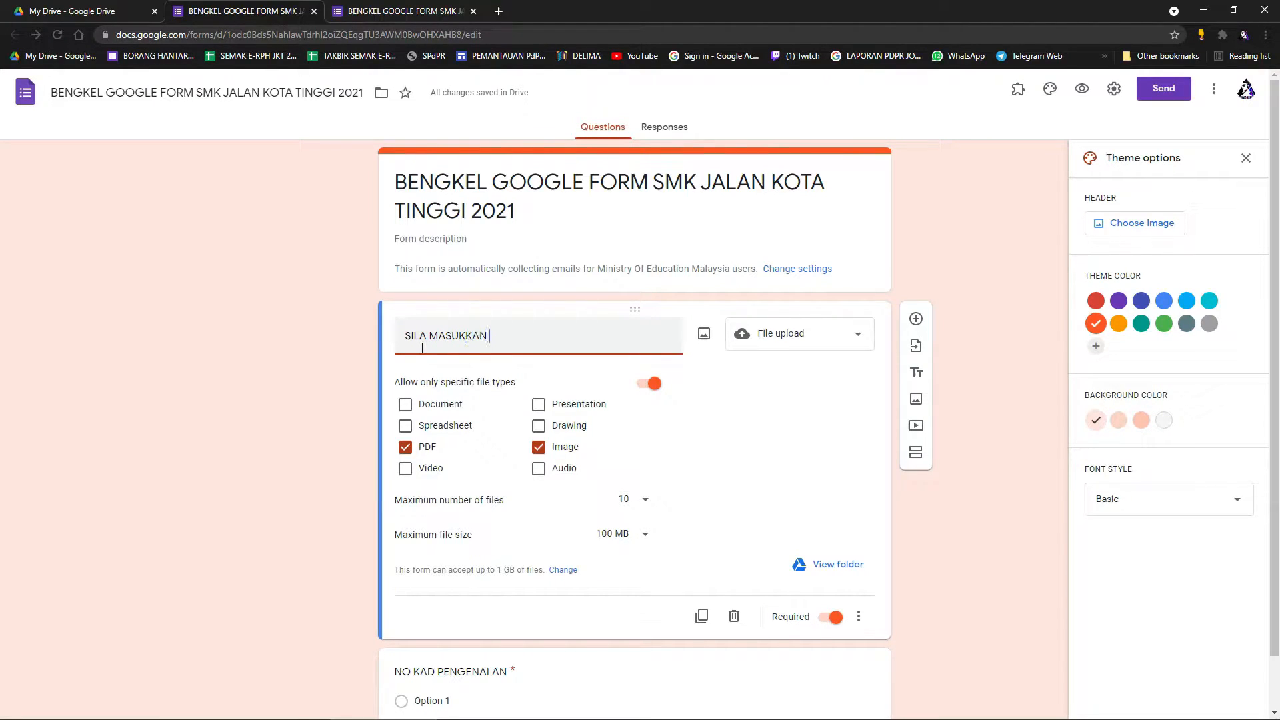
pyautogui.write(' FILE LAPORAN KURSUS')
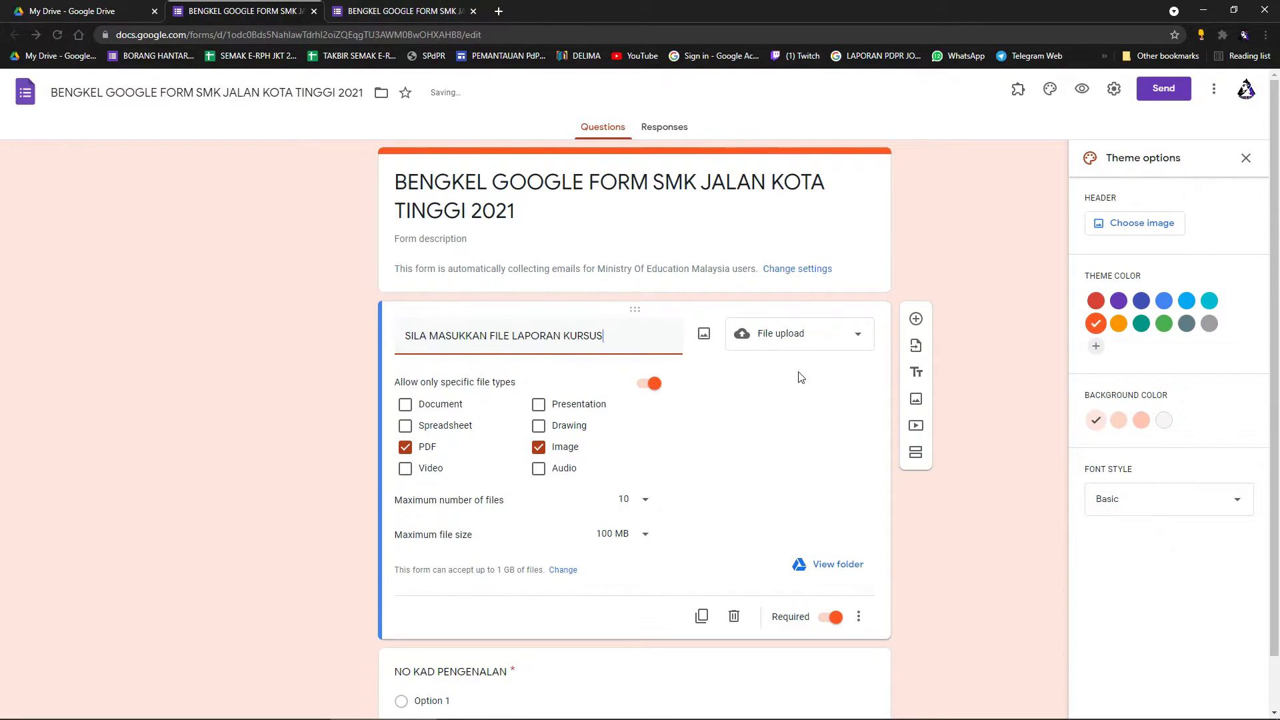
pyautogui.click(1082, 90)
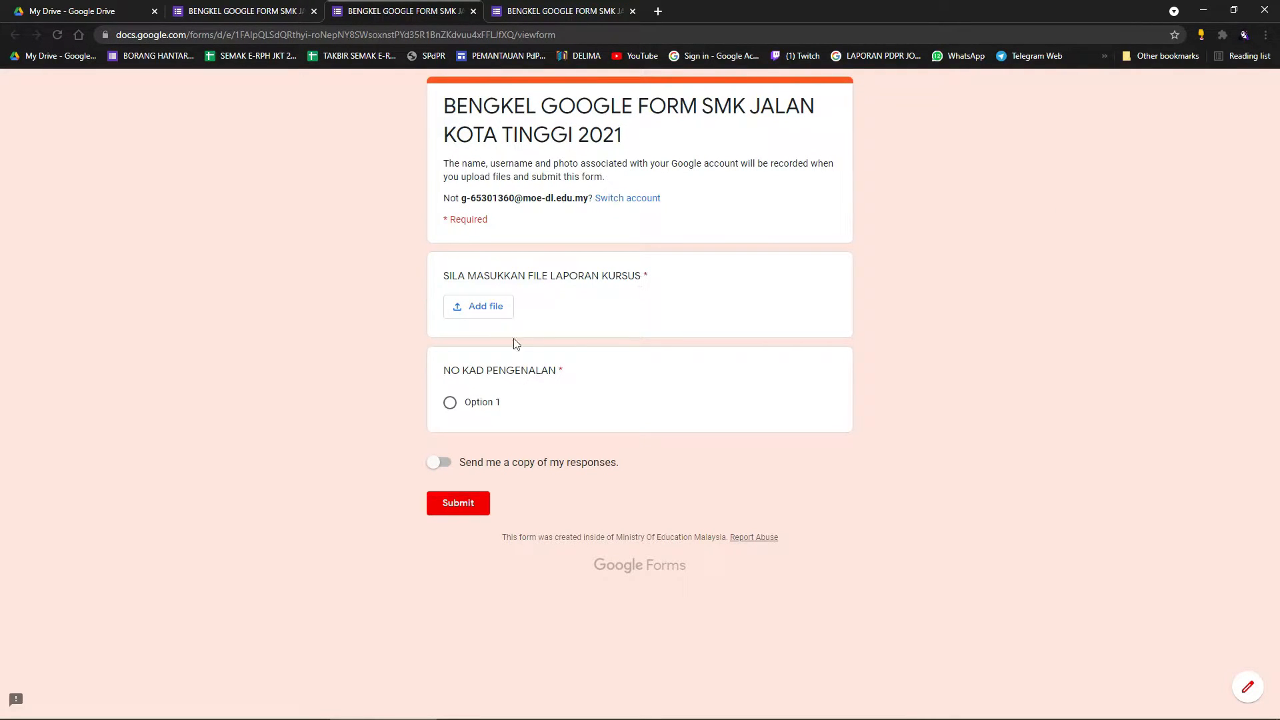
# In the preview, upload 2 id moe.jpg and the BENGKEL ERPH JKT 2021 image, then pick Option 1.
pyautogui.click(485, 314)
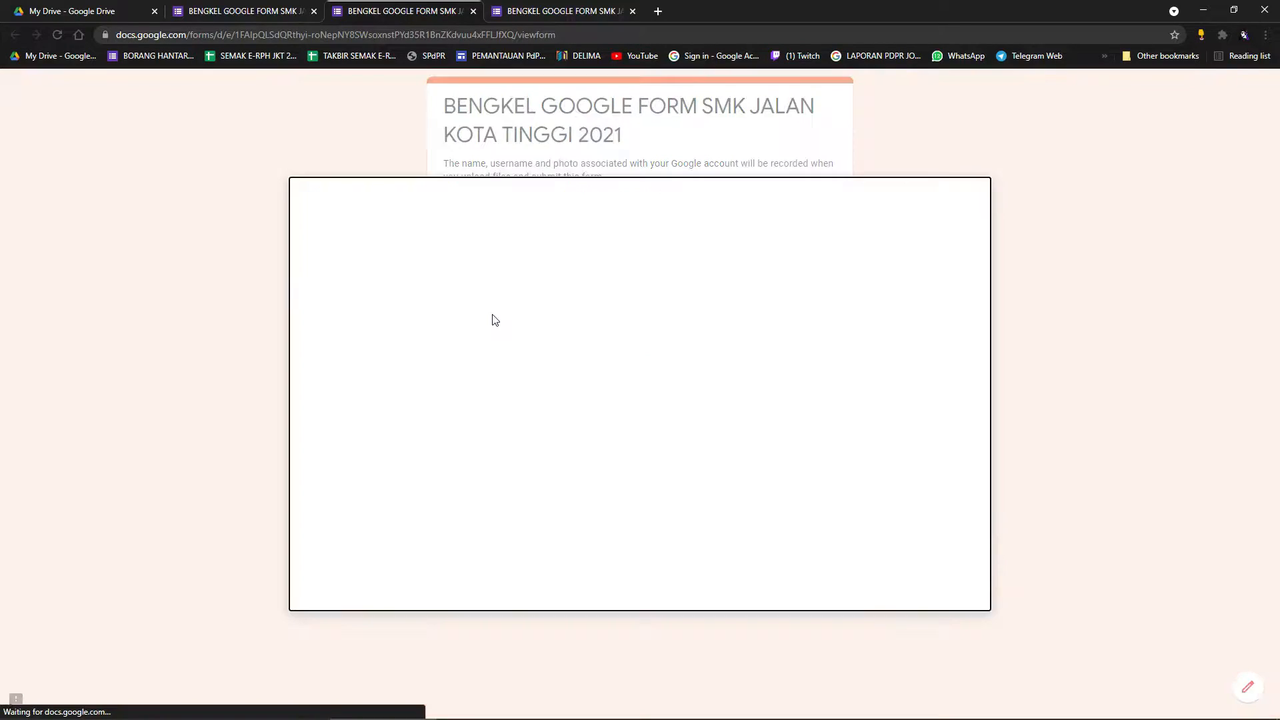
pyautogui.click(601, 408)
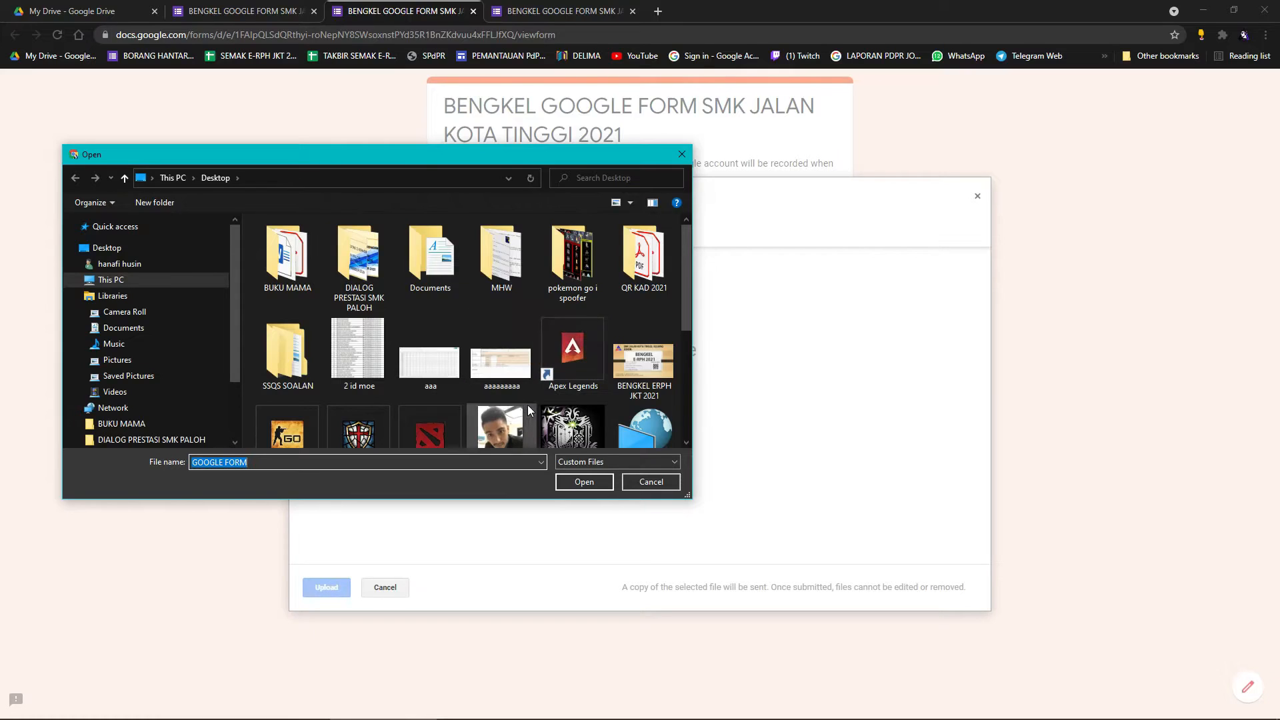
pyautogui.click(431, 363)
pyautogui.click(358, 353)
pyautogui.click(568, 488)
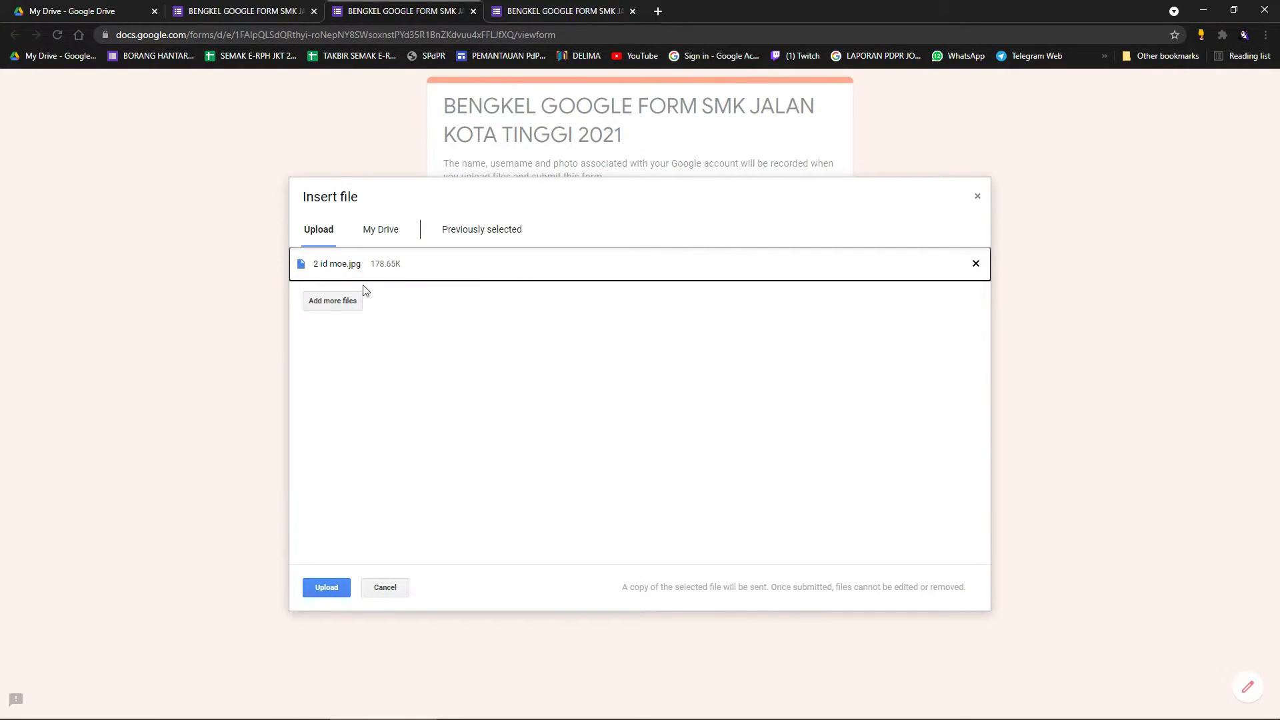
pyautogui.click(323, 302)
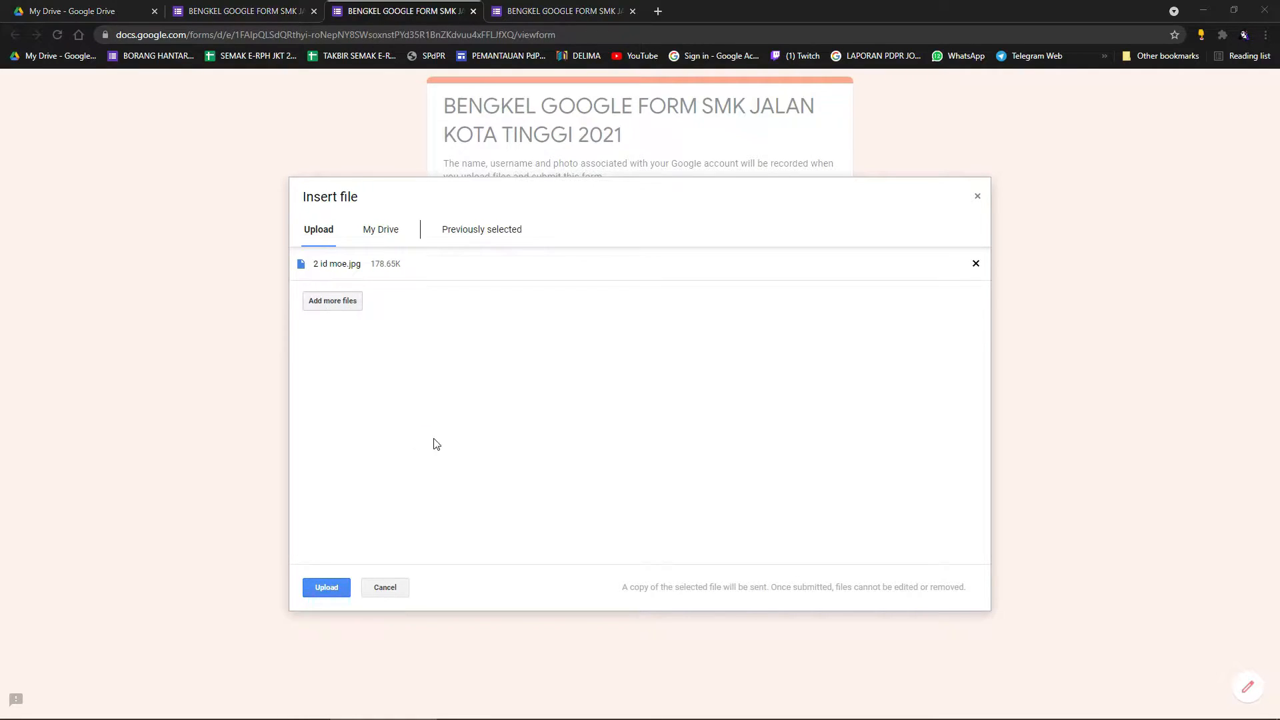
pyautogui.click(640, 360)
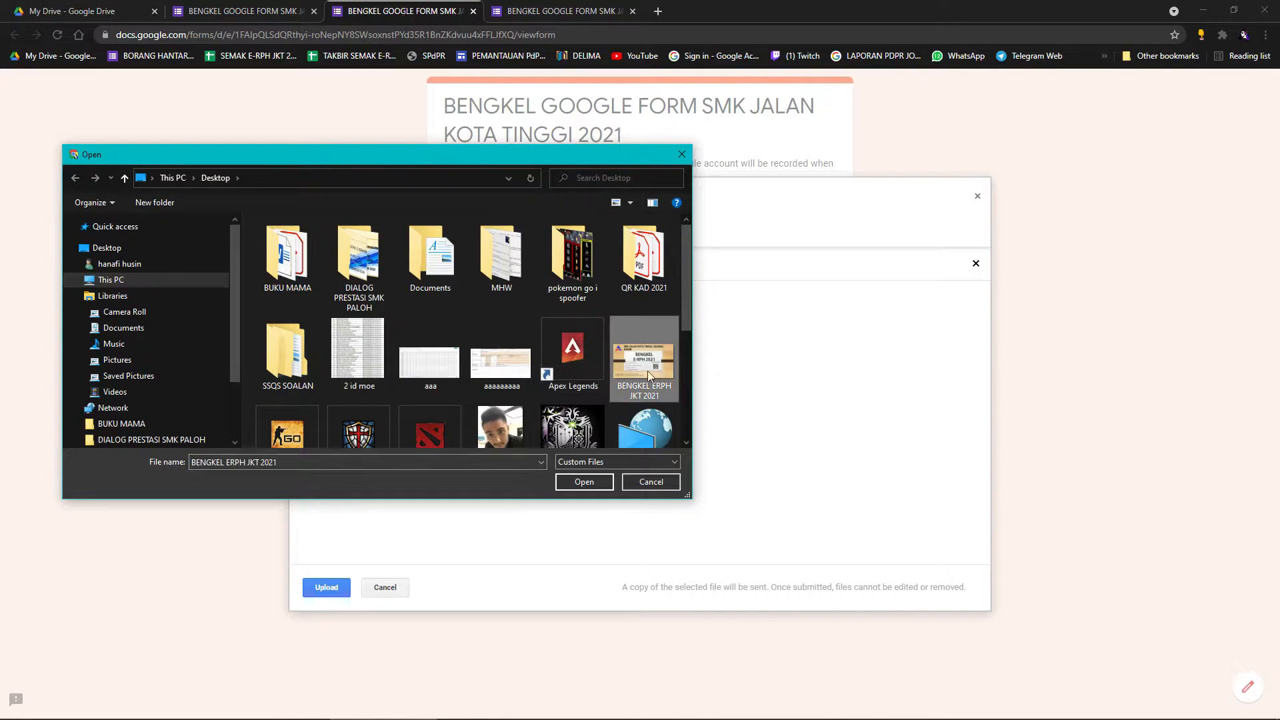
pyautogui.click(585, 482)
pyautogui.click(323, 587)
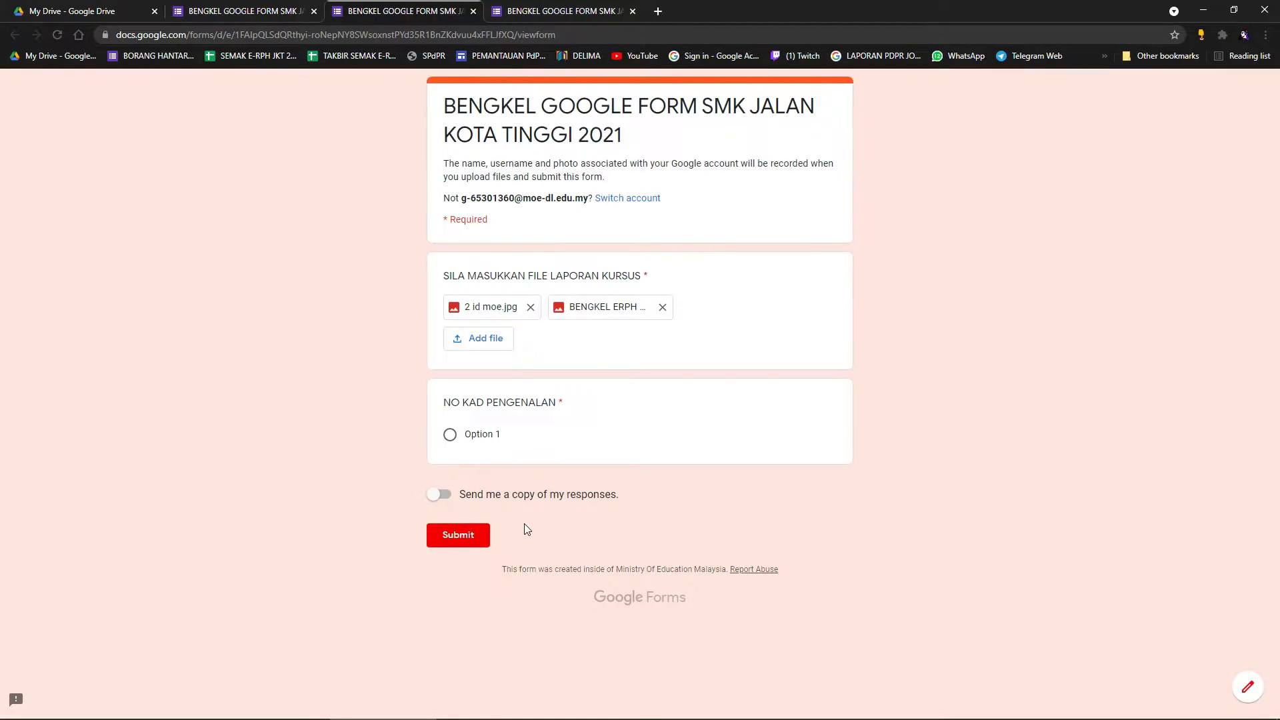
pyautogui.click(476, 439)
# Leave the preview and change the question type to Linear scale.
pyautogui.click(474, 11)
pyautogui.press('Return')
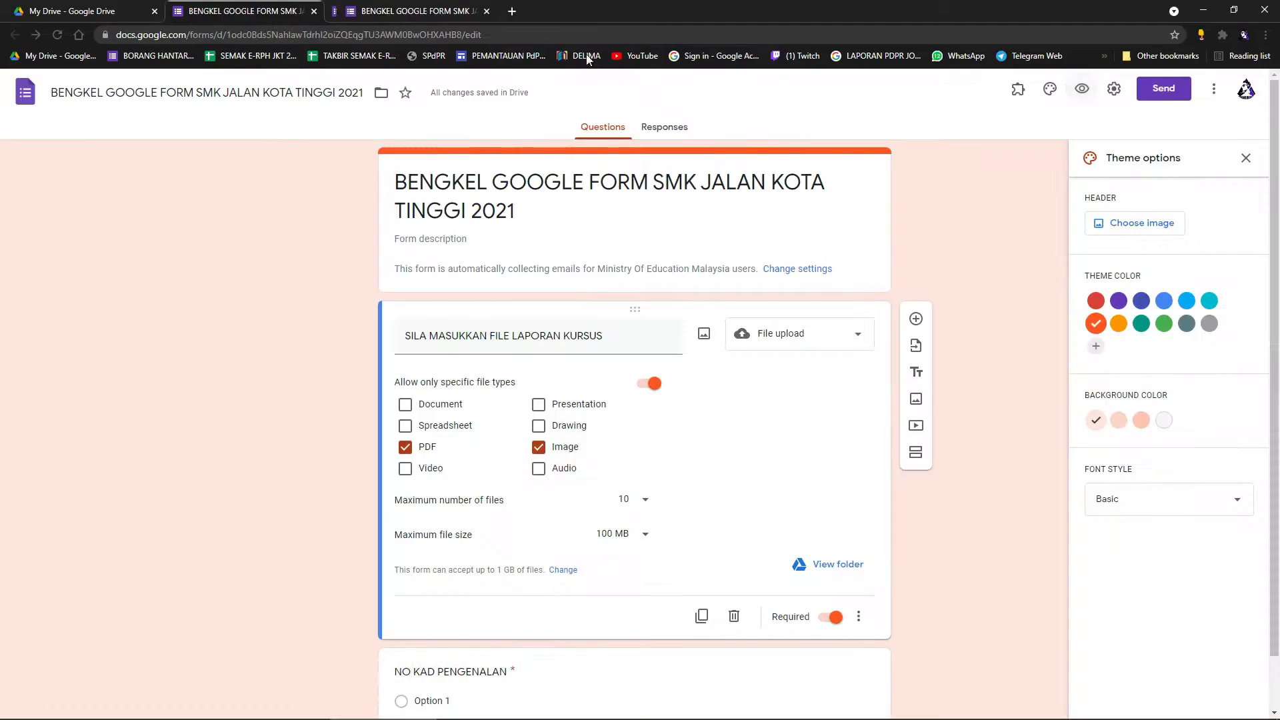
pyautogui.click(829, 344)
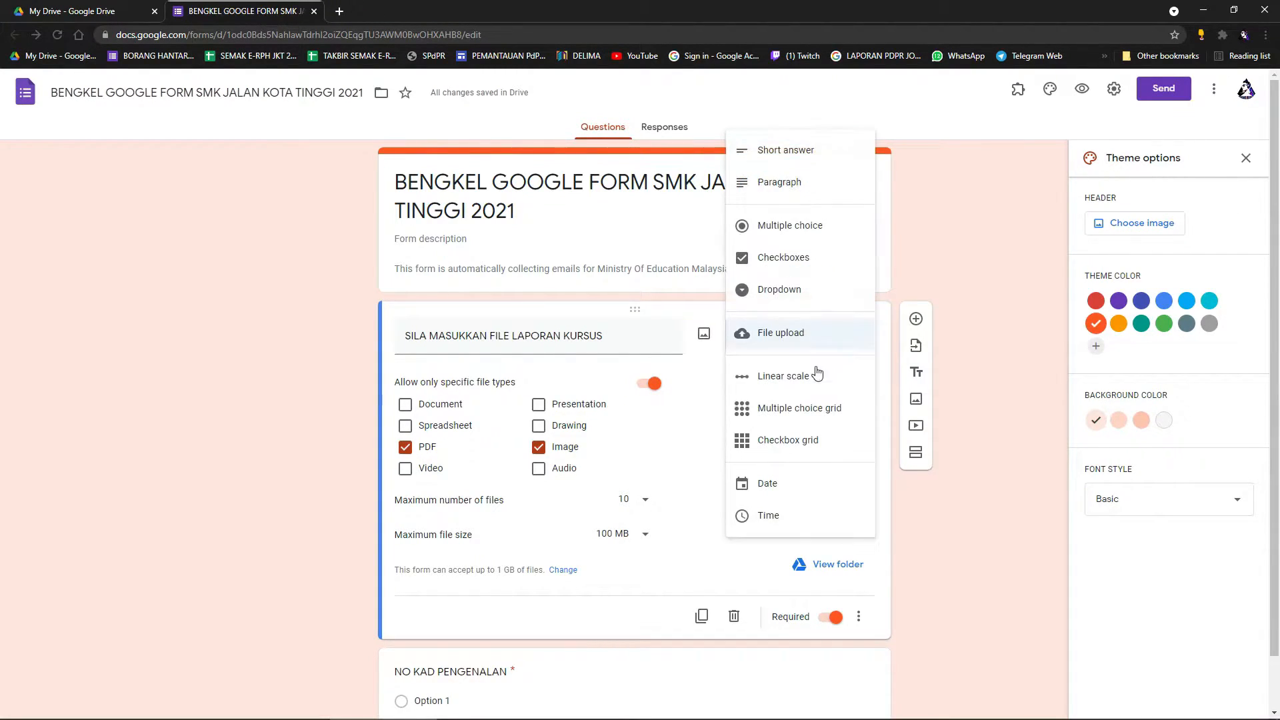
pyautogui.click(808, 388)
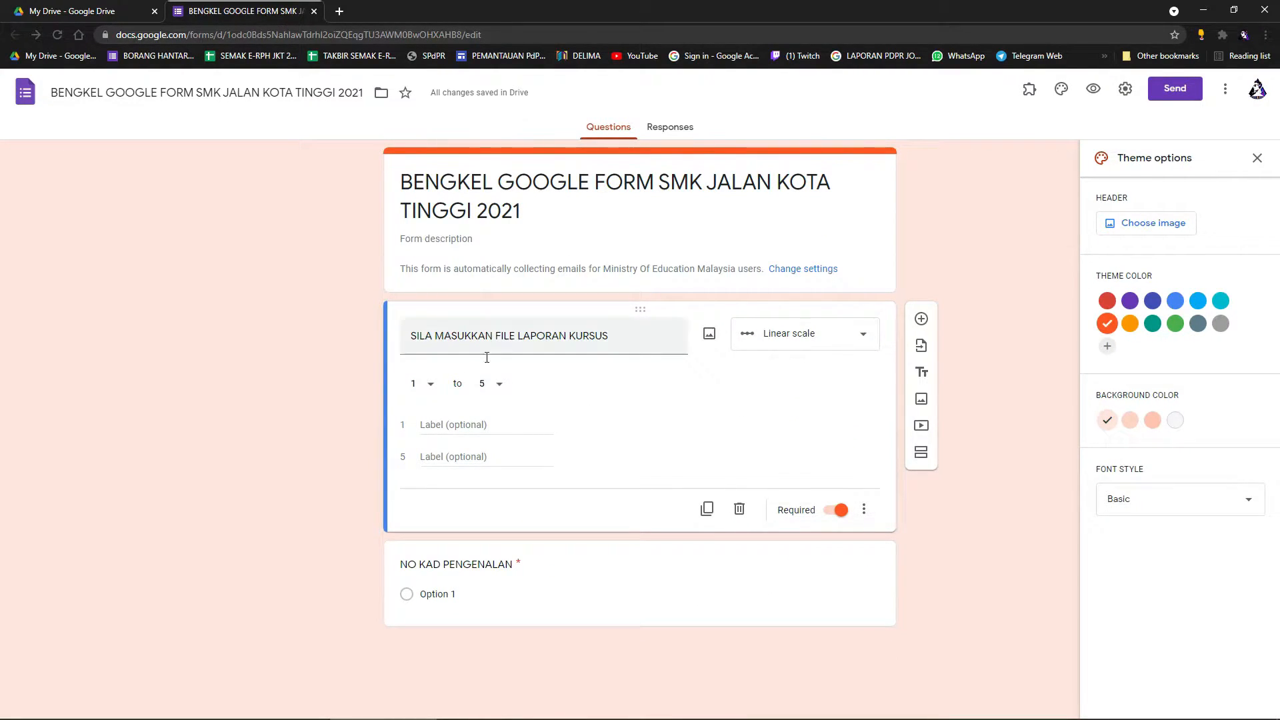
# Retitle the question to ask whether the teacher is KACAK.
pyautogui.tripleClick(460, 347)
pyautogui.press('BackSpace')
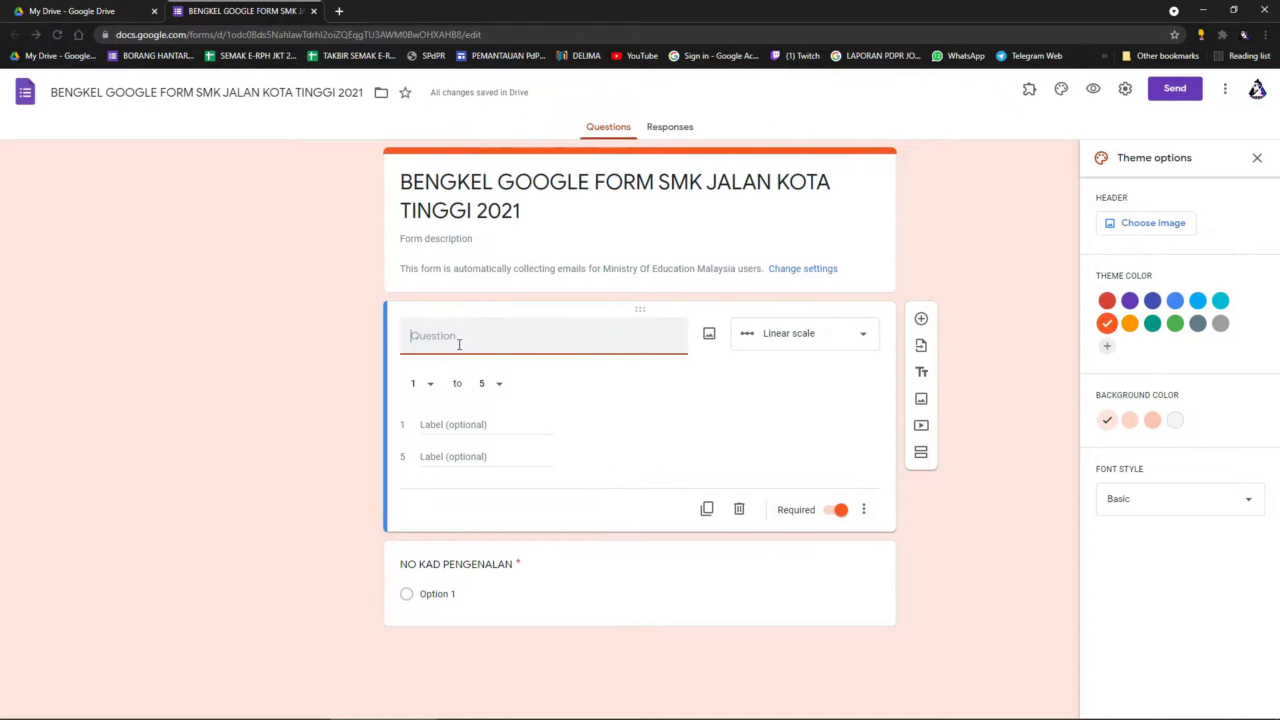
pyautogui.write('S')
pyautogui.press('BackSpace')
pyautogui.press('BackSpace')
pyautogui.press('BackSpace')
pyautogui.press('BackSpace')
pyautogui.press('BackSpace')
pyautogui.press('BackSpace')
pyautogui.write('ADAKAH CIKGU HANAFI SEORANG YANG ')
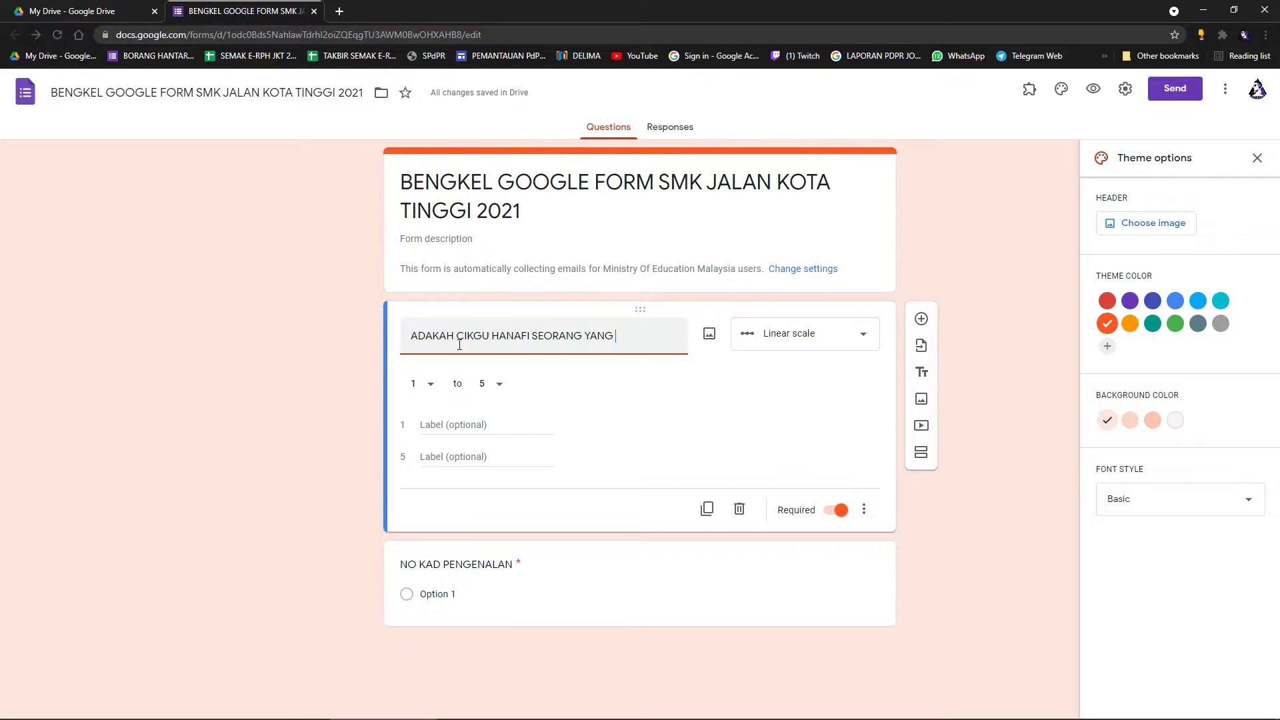
pyautogui.write('KACAK')
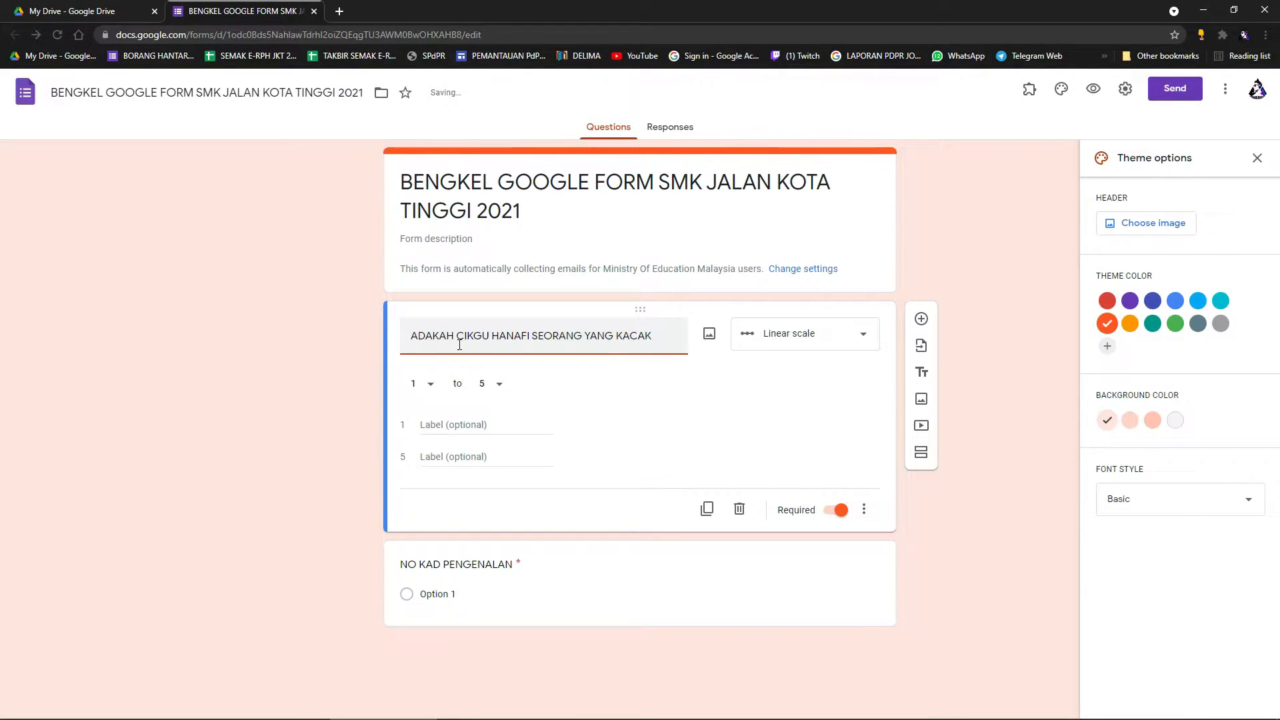
pyautogui.click(606, 406)
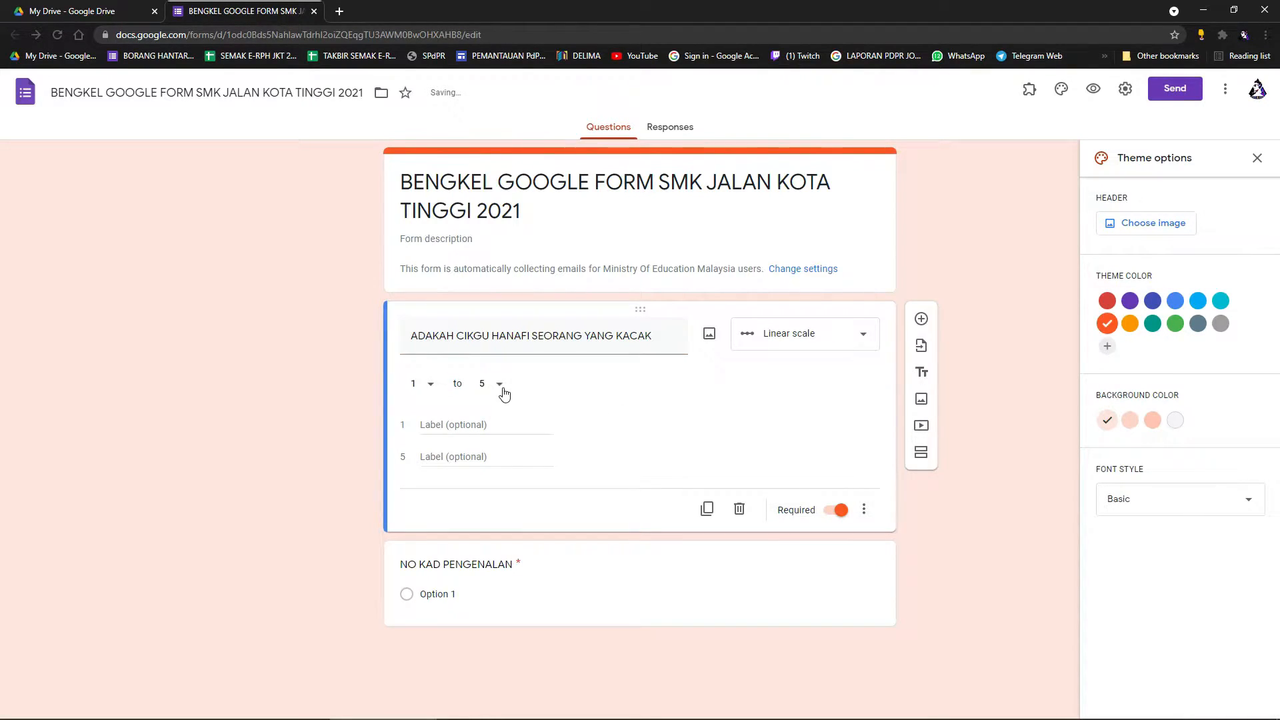
# Label the scale TIDAK KACAK to SANGAT KACAK, keep the range 1 to 5, and preview.
pyautogui.click(468, 434)
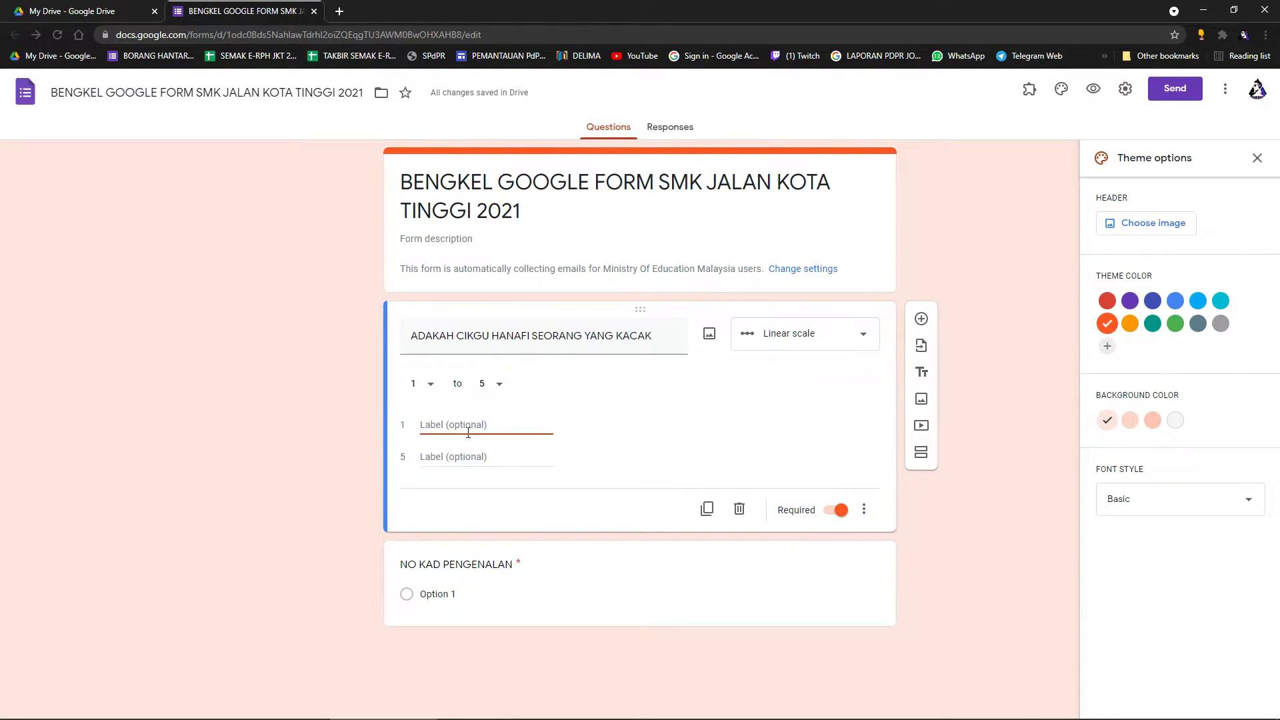
pyautogui.write('TIDAK KACAK')
pyautogui.click(456, 460)
pyautogui.write('SANGAT')
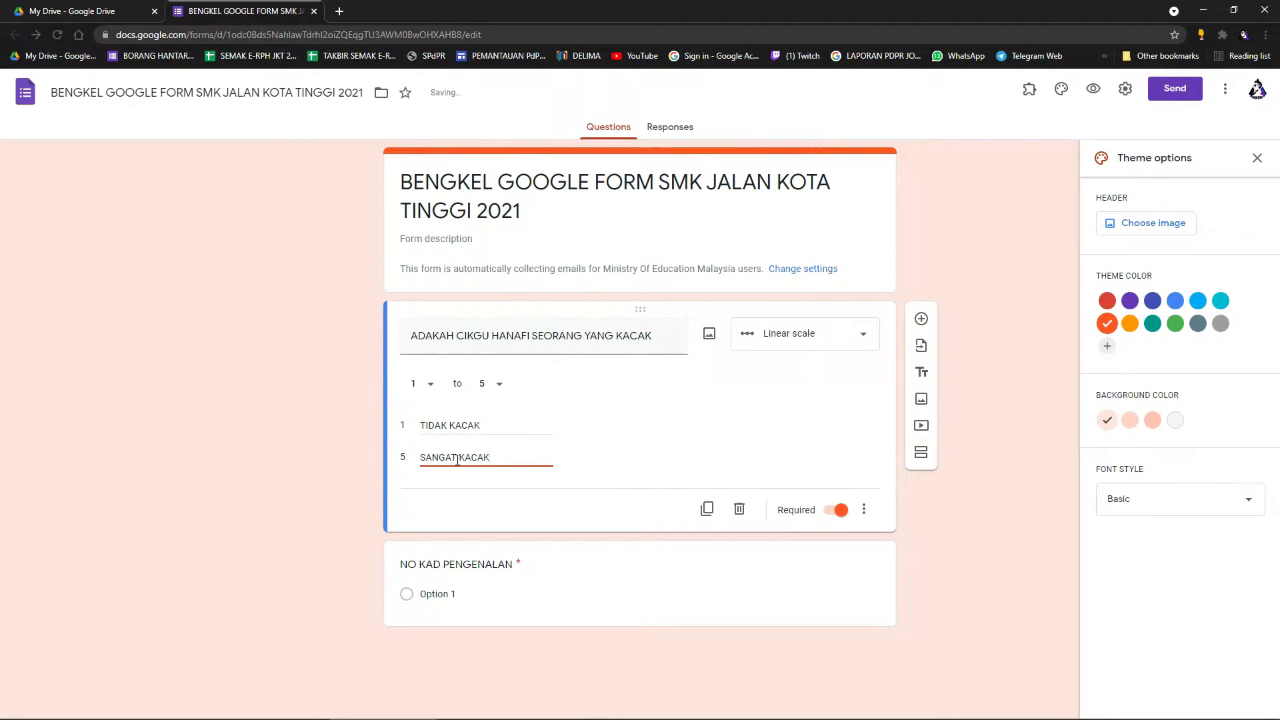
pyautogui.click(498, 387)
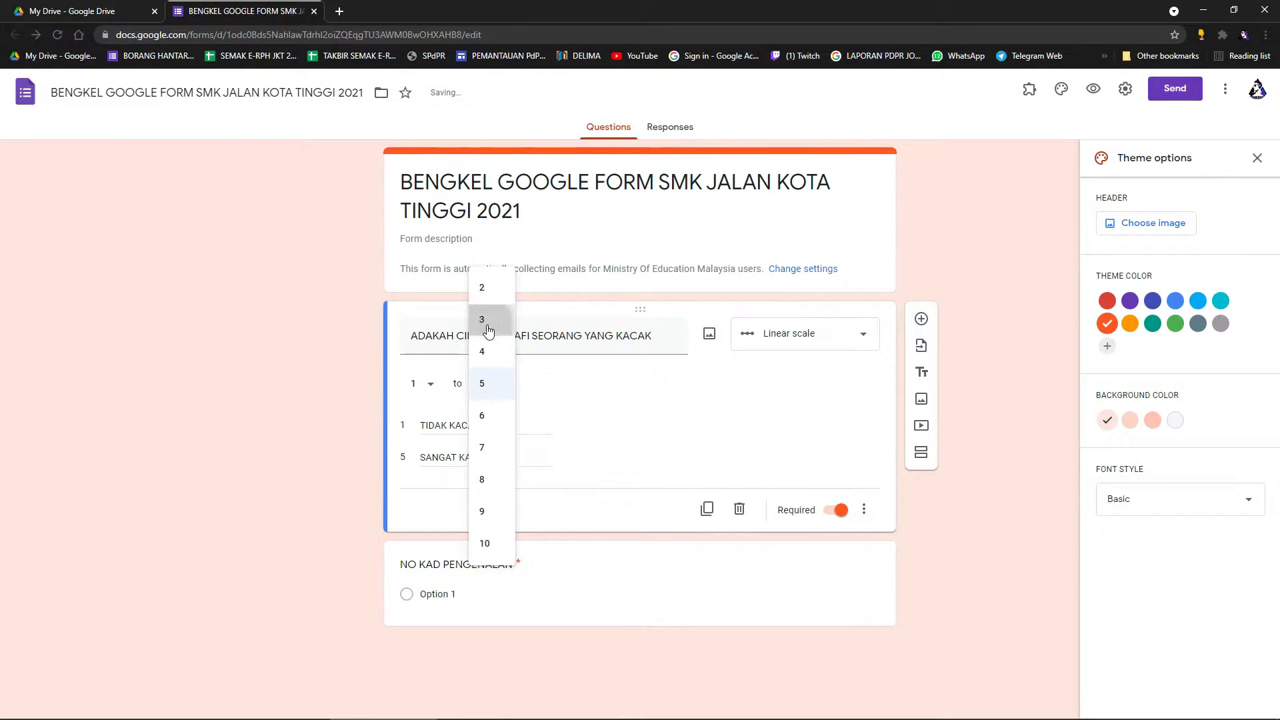
pyautogui.click(489, 322)
pyautogui.click(500, 387)
pyautogui.click(490, 449)
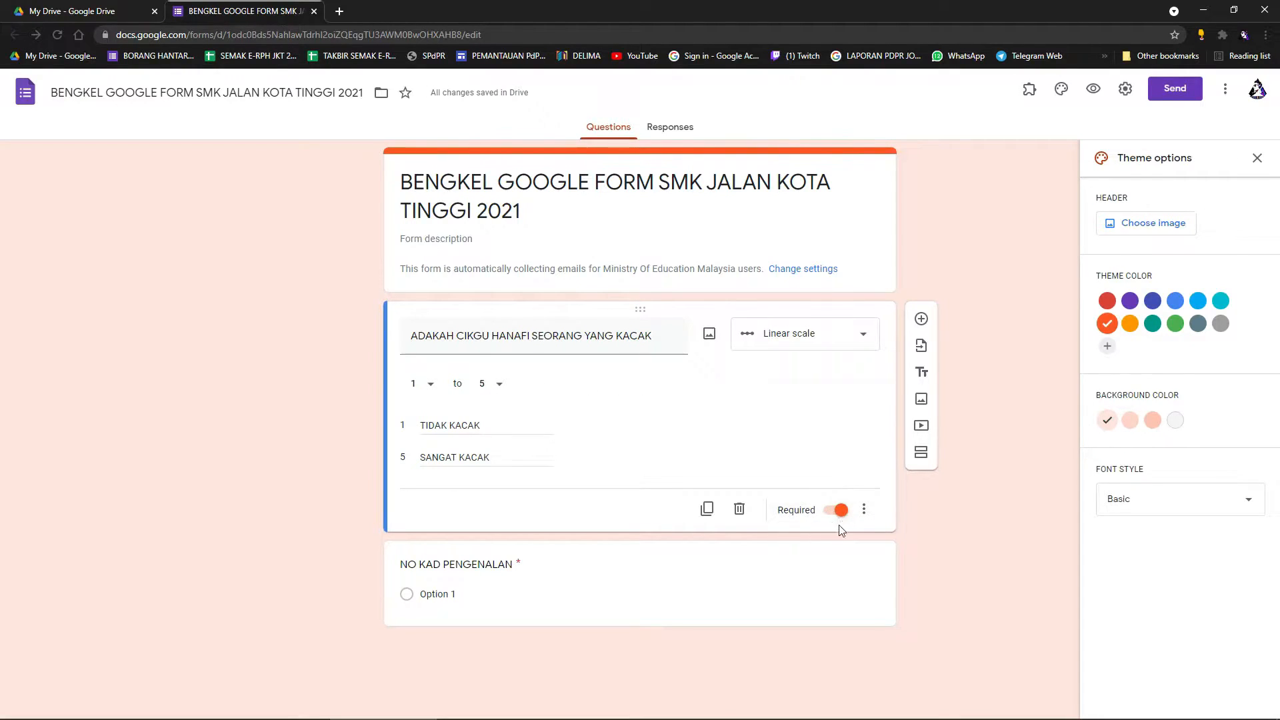
pyautogui.click(1094, 90)
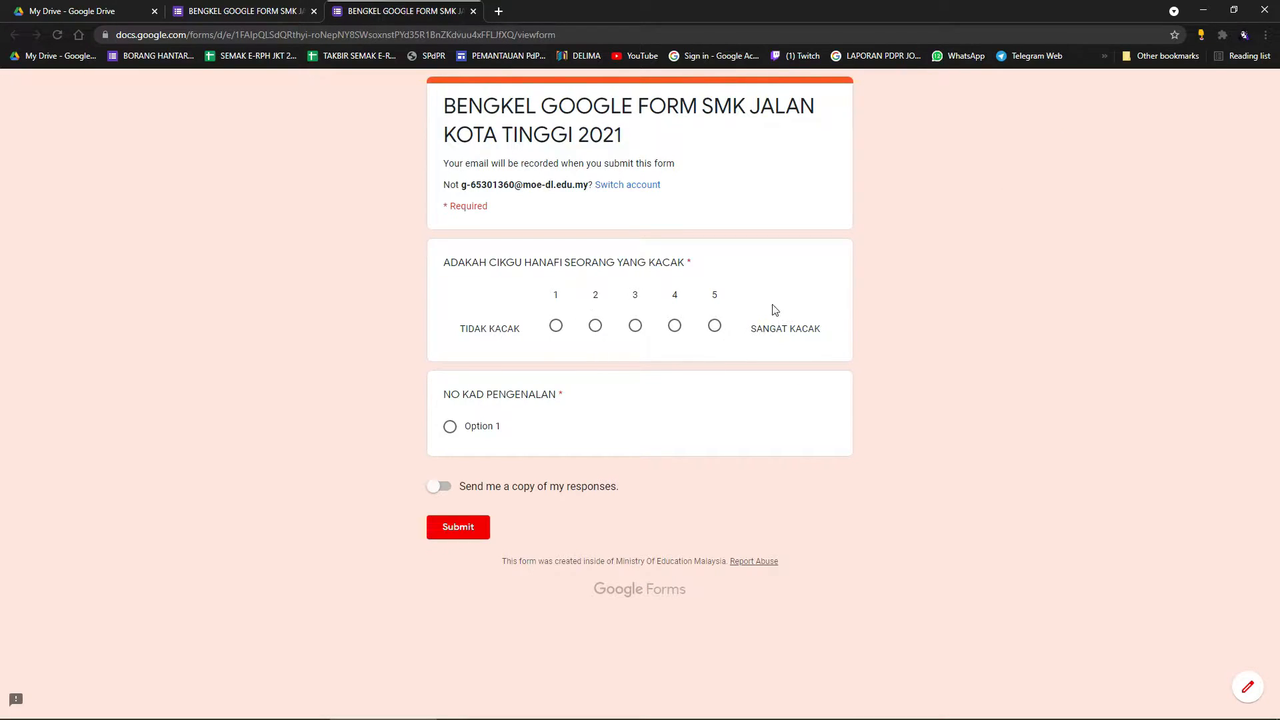
# Try ratings 1, 3, 4 and 5 on the scale in the preview, then return to the editor.
pyautogui.click(557, 326)
pyautogui.click(637, 329)
pyautogui.click(716, 327)
pyautogui.click(636, 326)
pyautogui.click(675, 326)
pyautogui.click(556, 325)
pyautogui.click(635, 325)
pyautogui.click(715, 326)
pyautogui.click(290, 6)
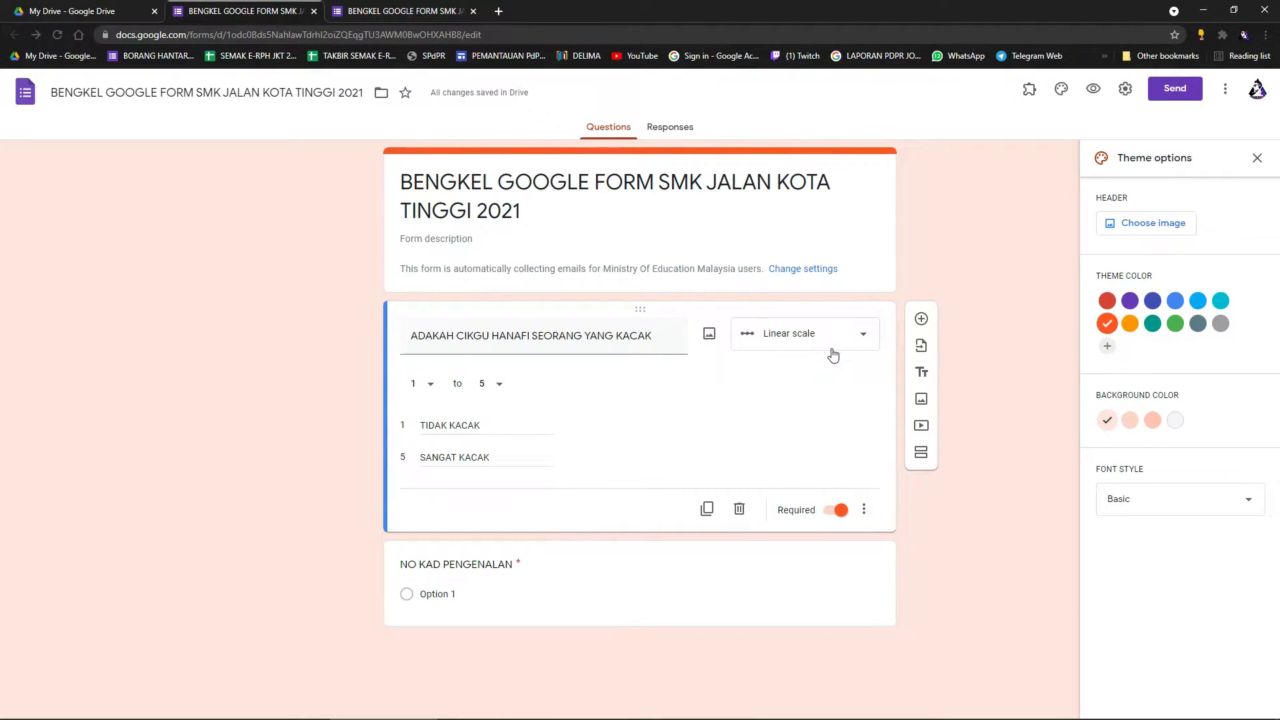
# Make the question a multiple choice grid titled 'SOALAN BAHAGIAN B'.
pyautogui.click(403, 11)
pyautogui.click(252, 6)
pyautogui.click(826, 335)
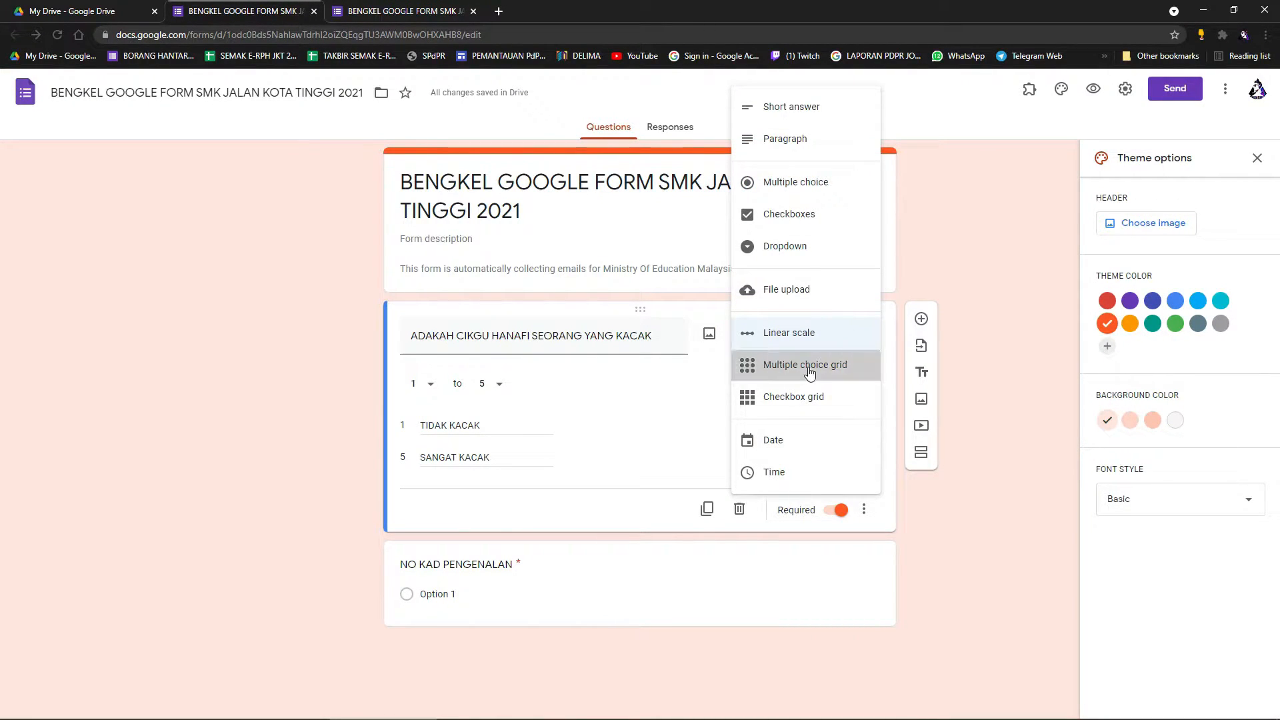
pyautogui.click(810, 372)
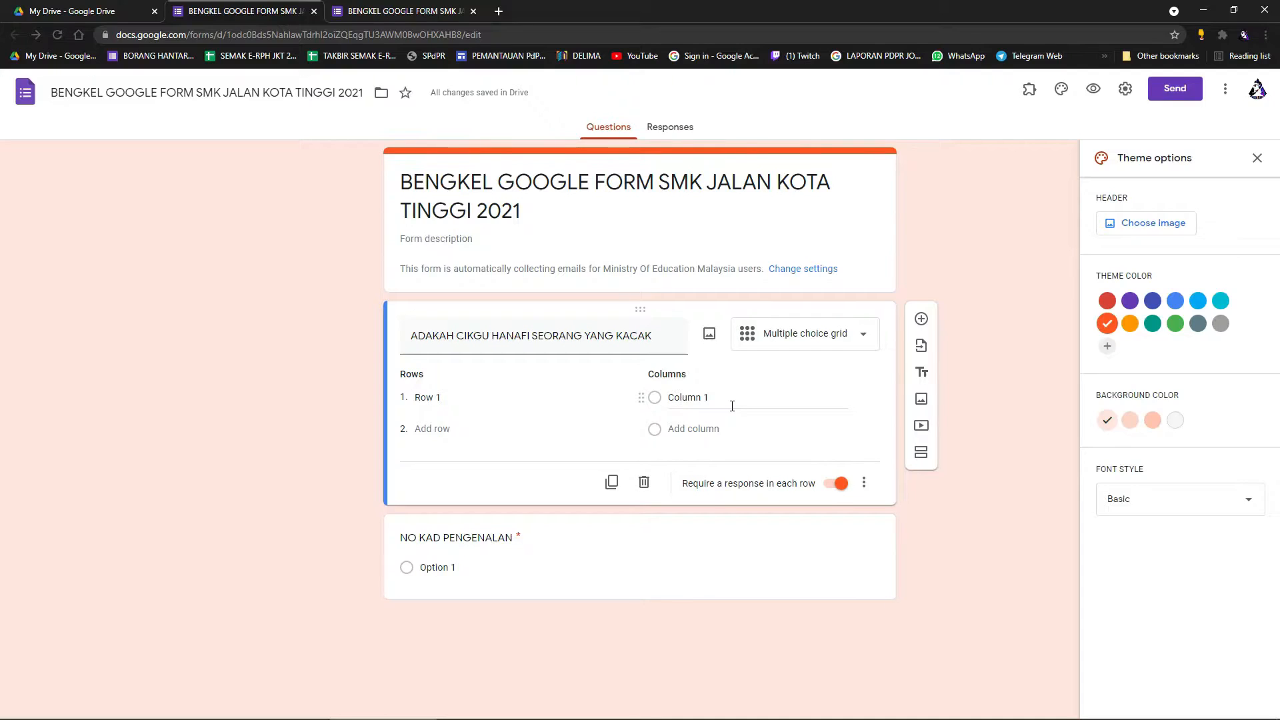
pyautogui.tripleClick(658, 344)
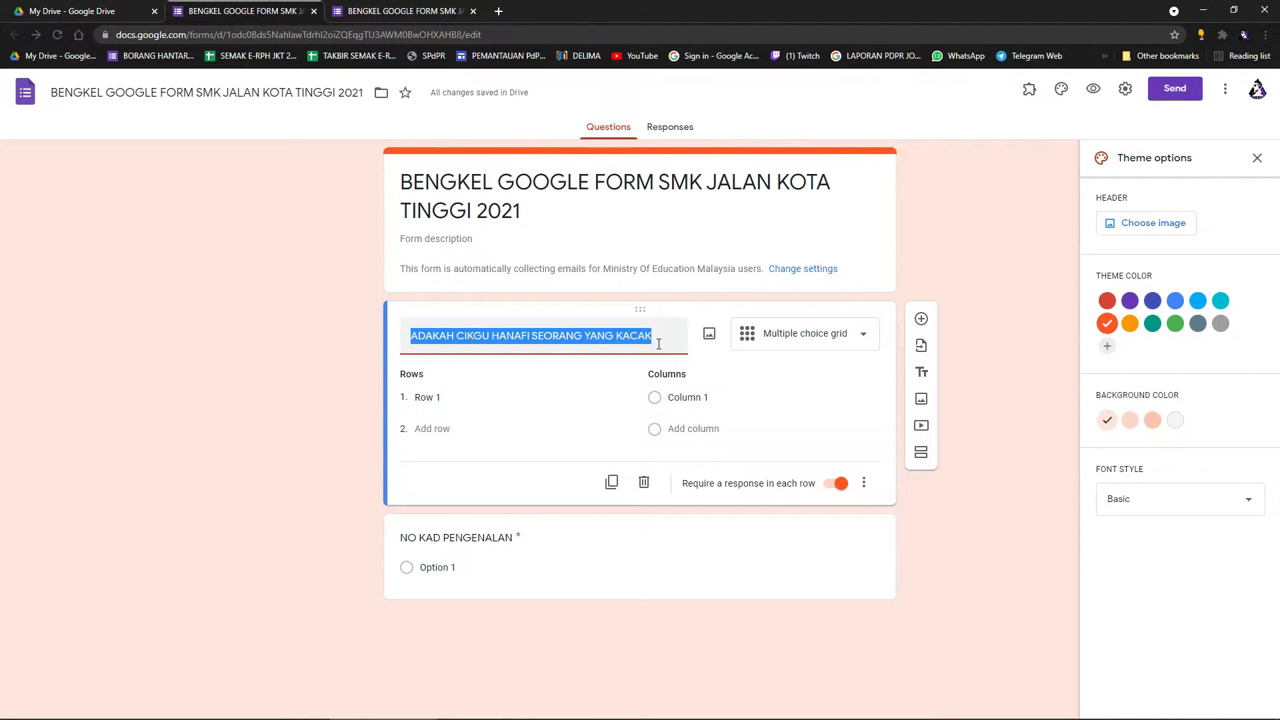
pyautogui.write('SOAL')
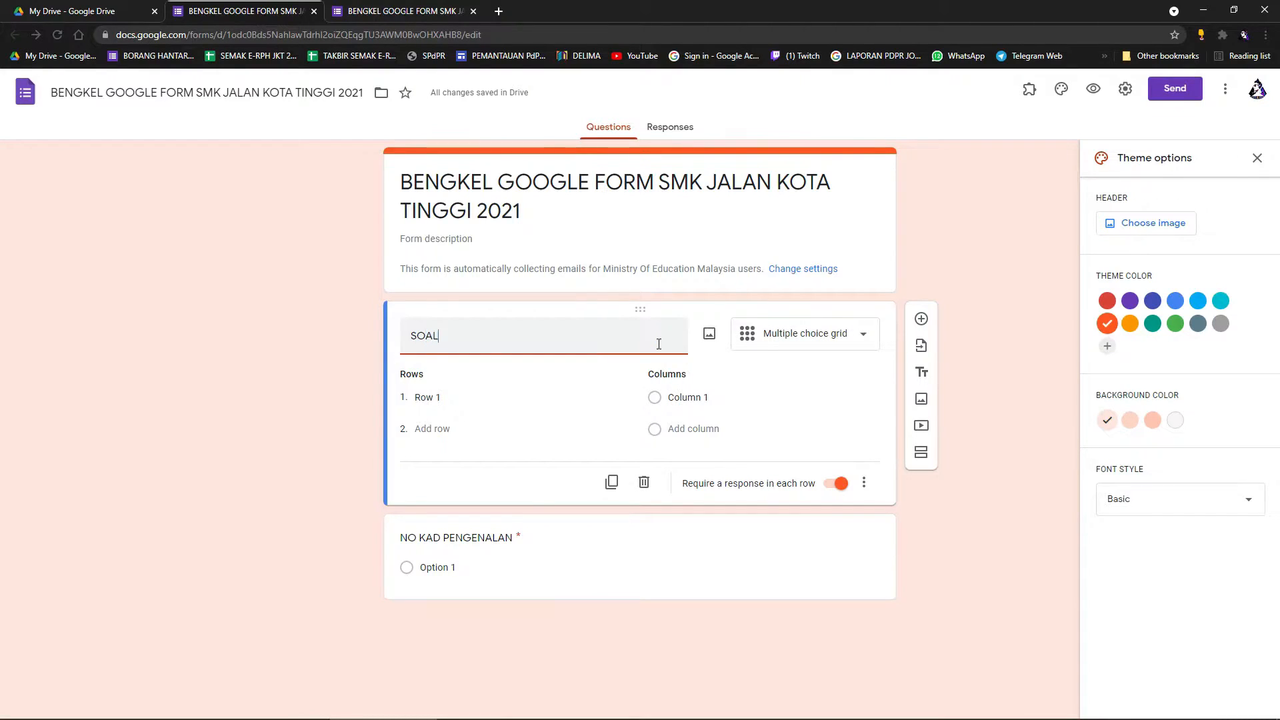
pyautogui.write('AN BAHAGIAN')
pyautogui.press('BackSpace')
pyautogui.press('BackSpace')
pyautogui.write('AN B')
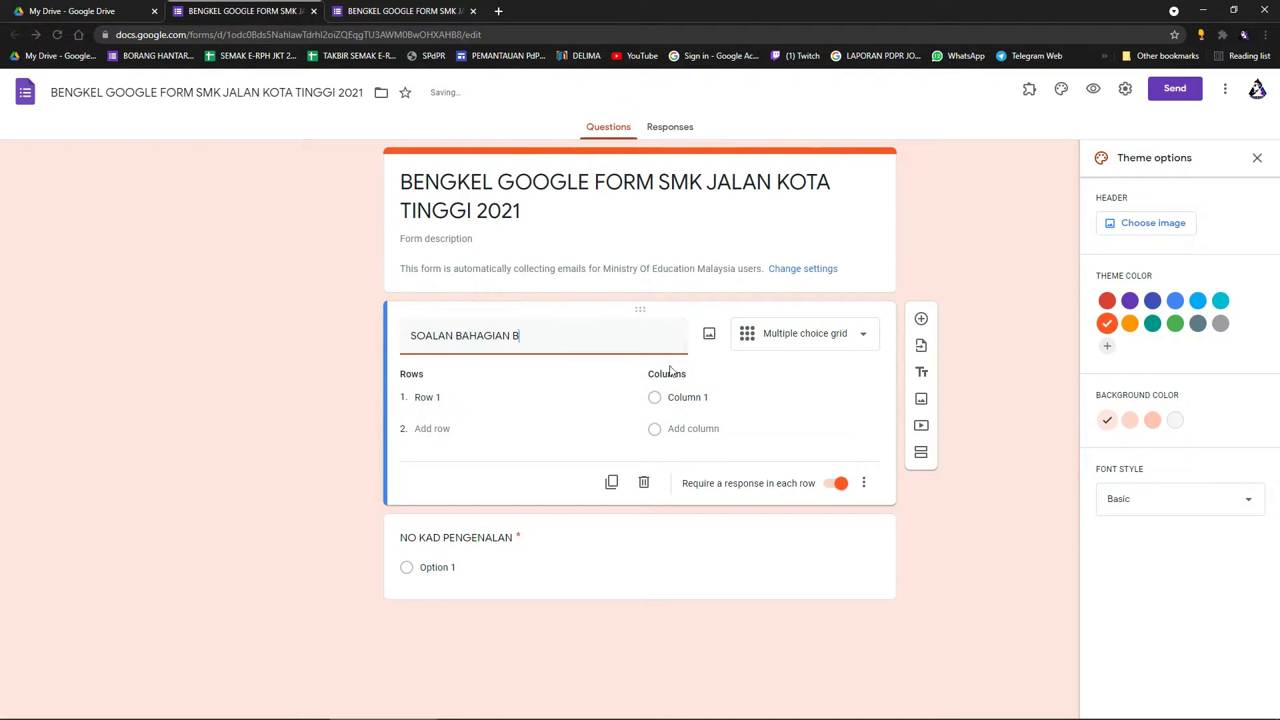
# Set the grid columns to SANGAT SETUJU, SETUJU, TIDAK SETUJU and SANGAT TIDAK SETUJU.
pyautogui.click(720, 400)
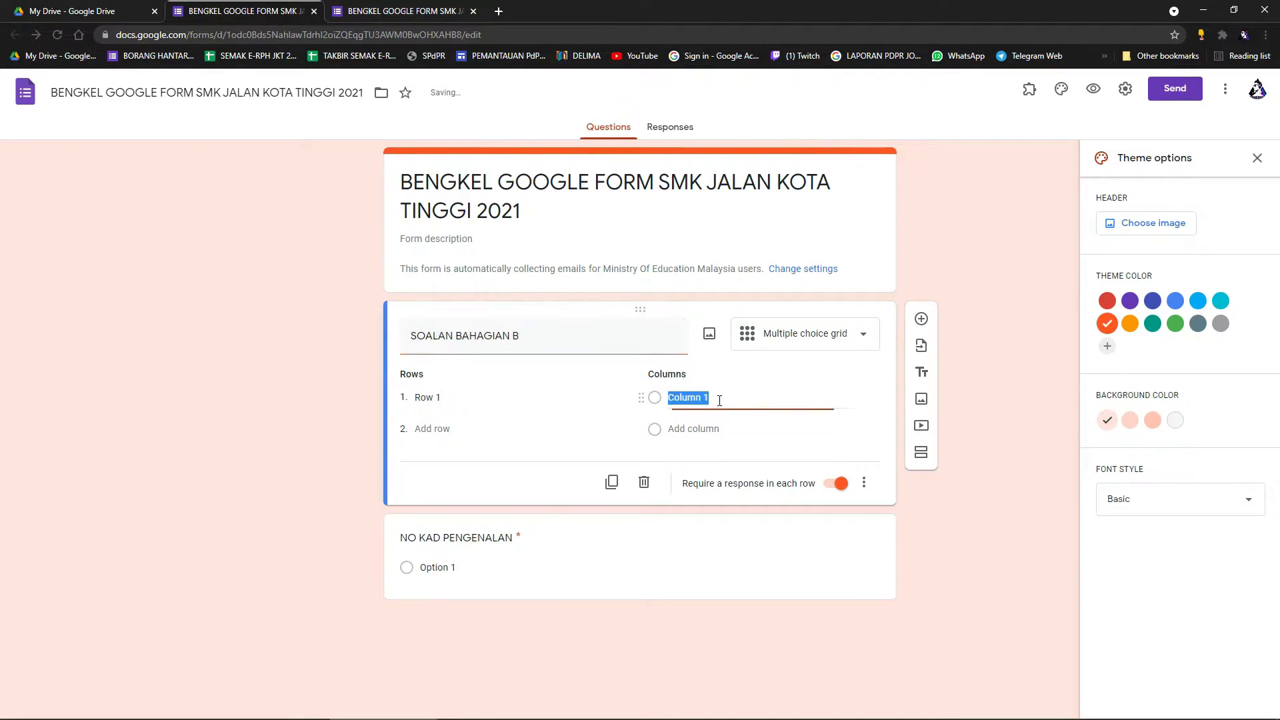
pyautogui.write('SANGAT SETUJU')
pyautogui.click(718, 436)
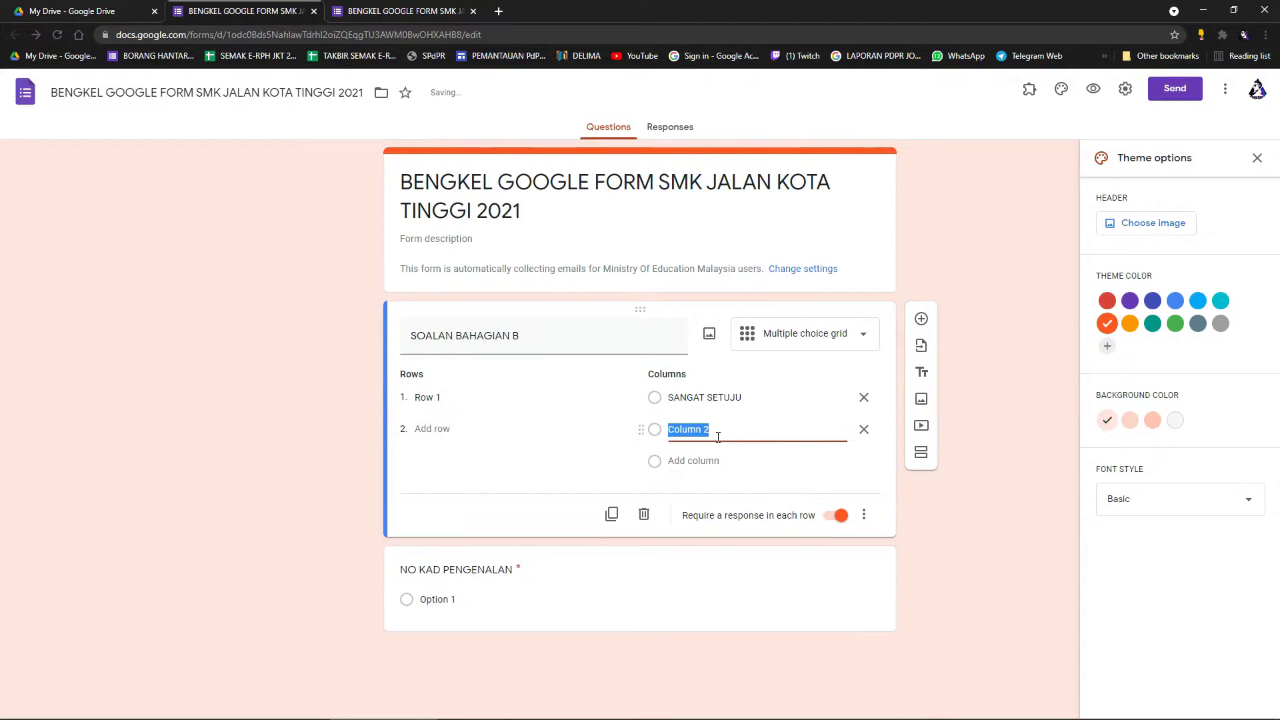
pyautogui.write('SETUJU')
pyautogui.click(703, 467)
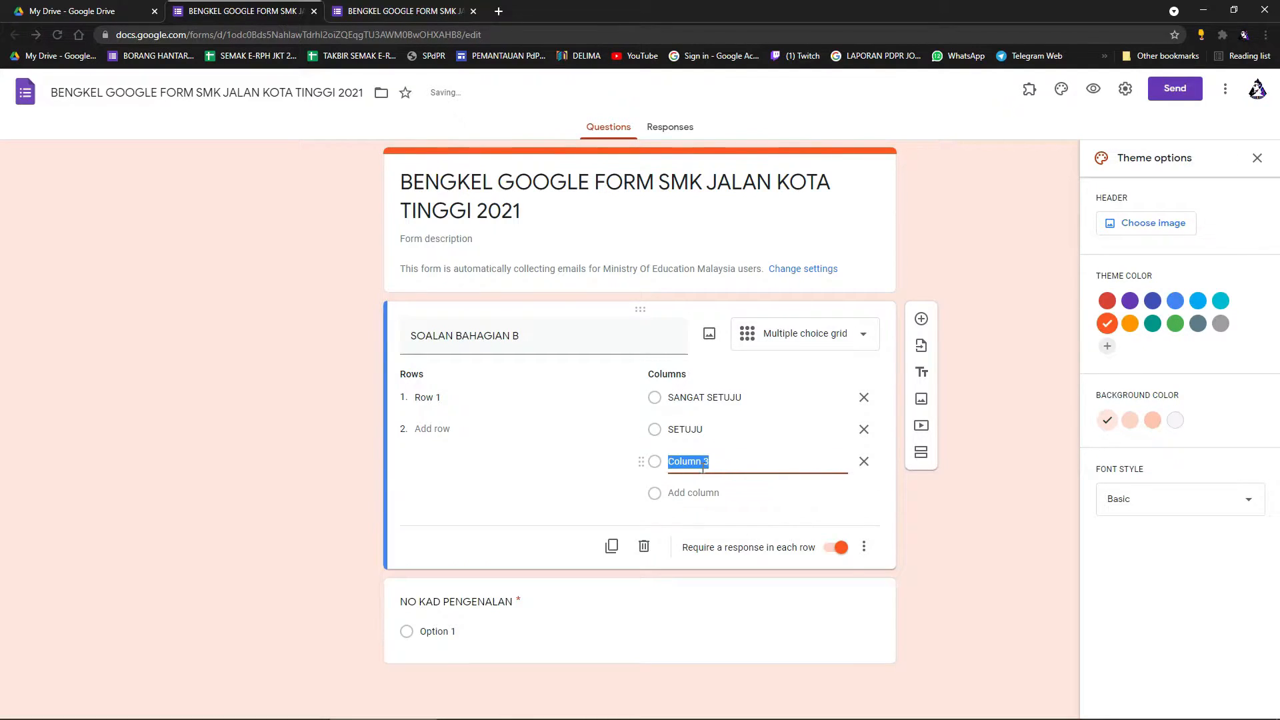
pyautogui.write('TIDAK SETUJU')
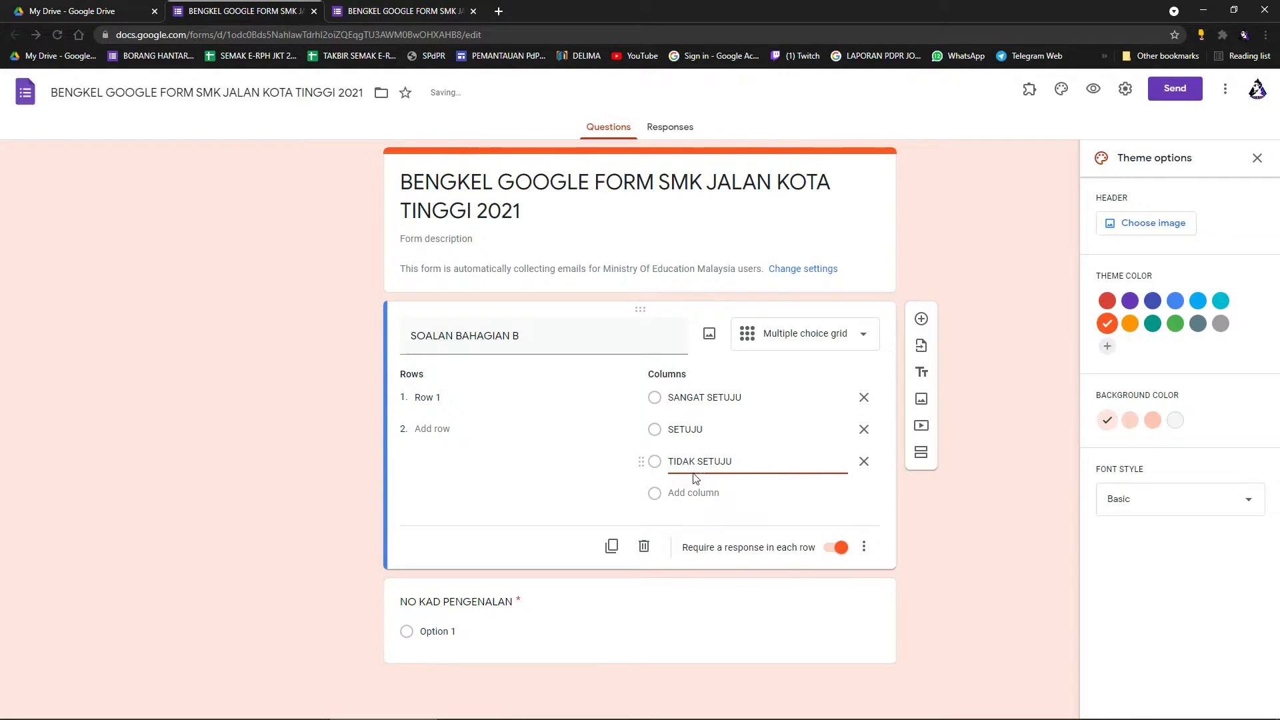
pyautogui.press('Return')
pyautogui.write('SA')
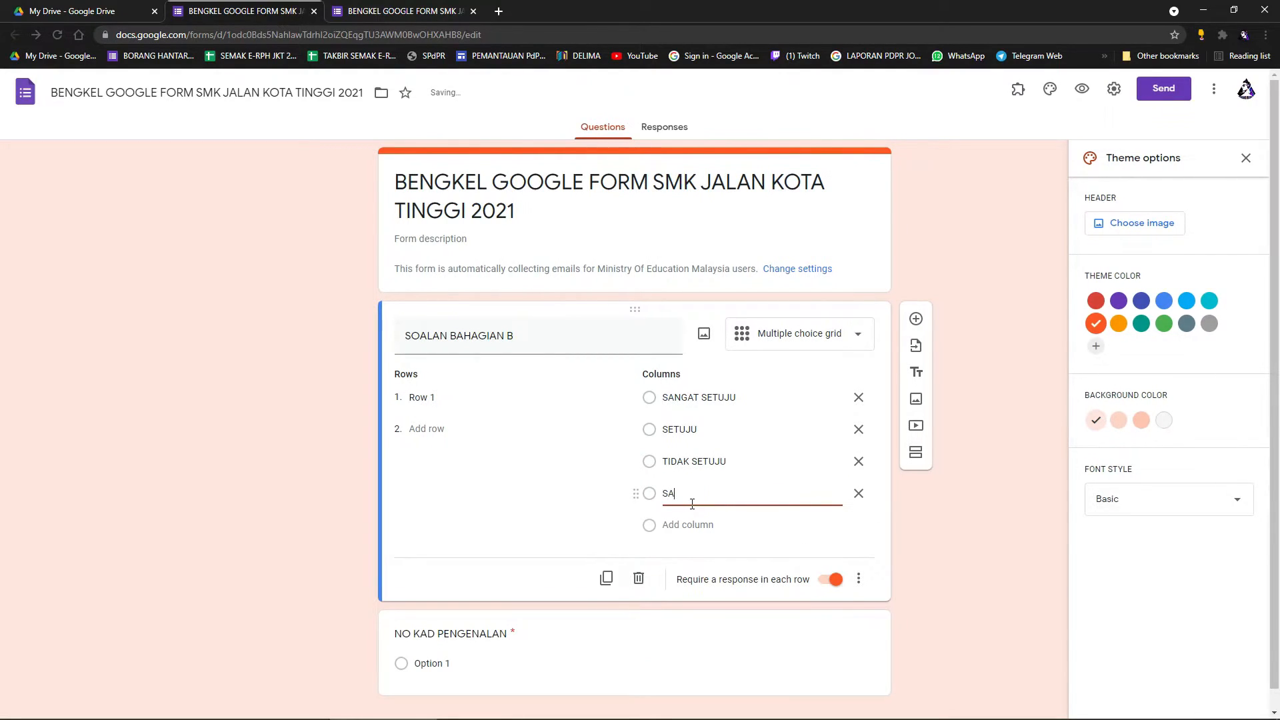
pyautogui.write('NGAT TIDAK SETUJU')
# Add rows MENGADAKAN KELAS TAMBAHAN, MEMBUAT KELAS TAMBAHAN PADA WAKTU MALAM, MASA KELAS IALAH SELAMA 1-2 JAM, then preview.
pyautogui.click(450, 403)
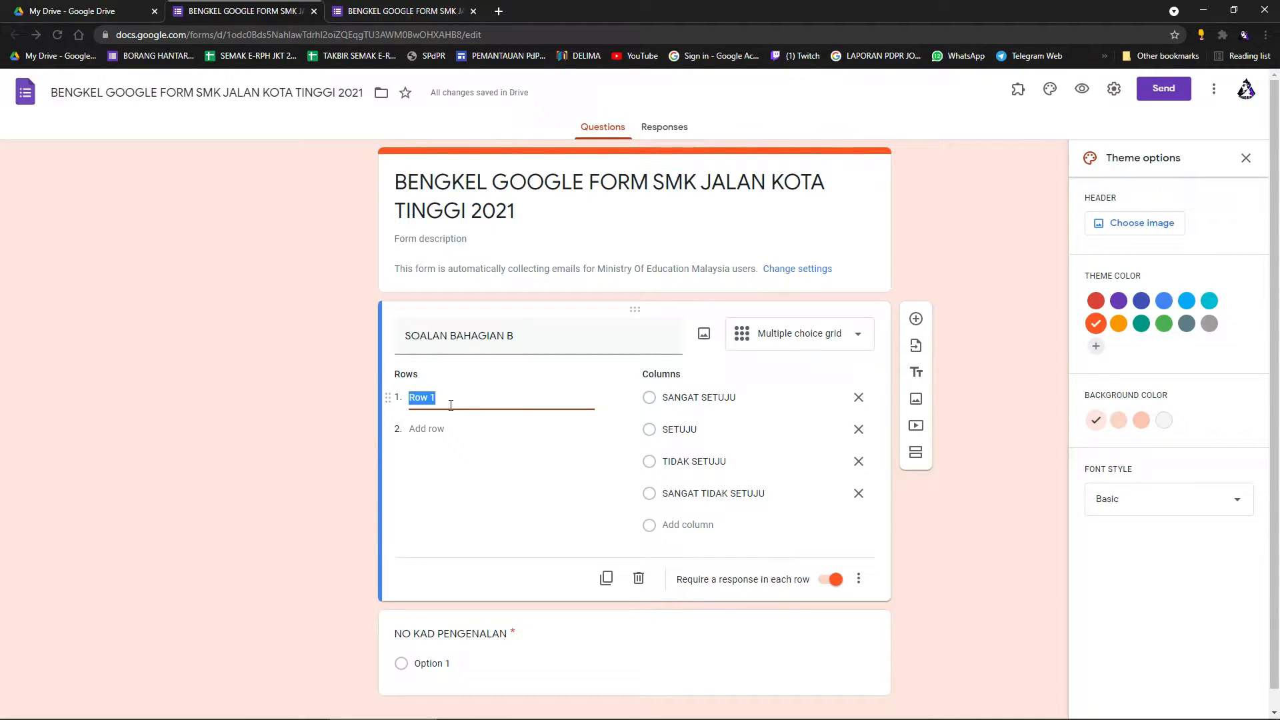
pyautogui.write('MENGADAKAN KELAS TAMBAHAN')
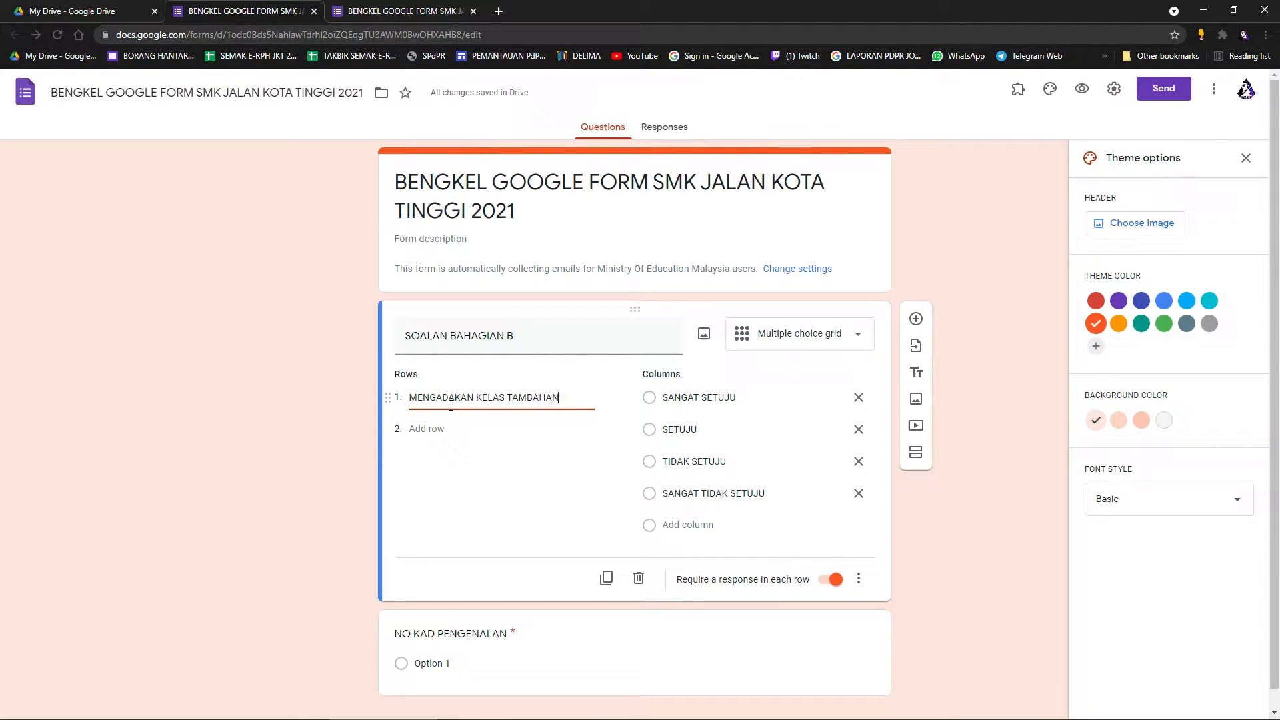
pyautogui.click(442, 432)
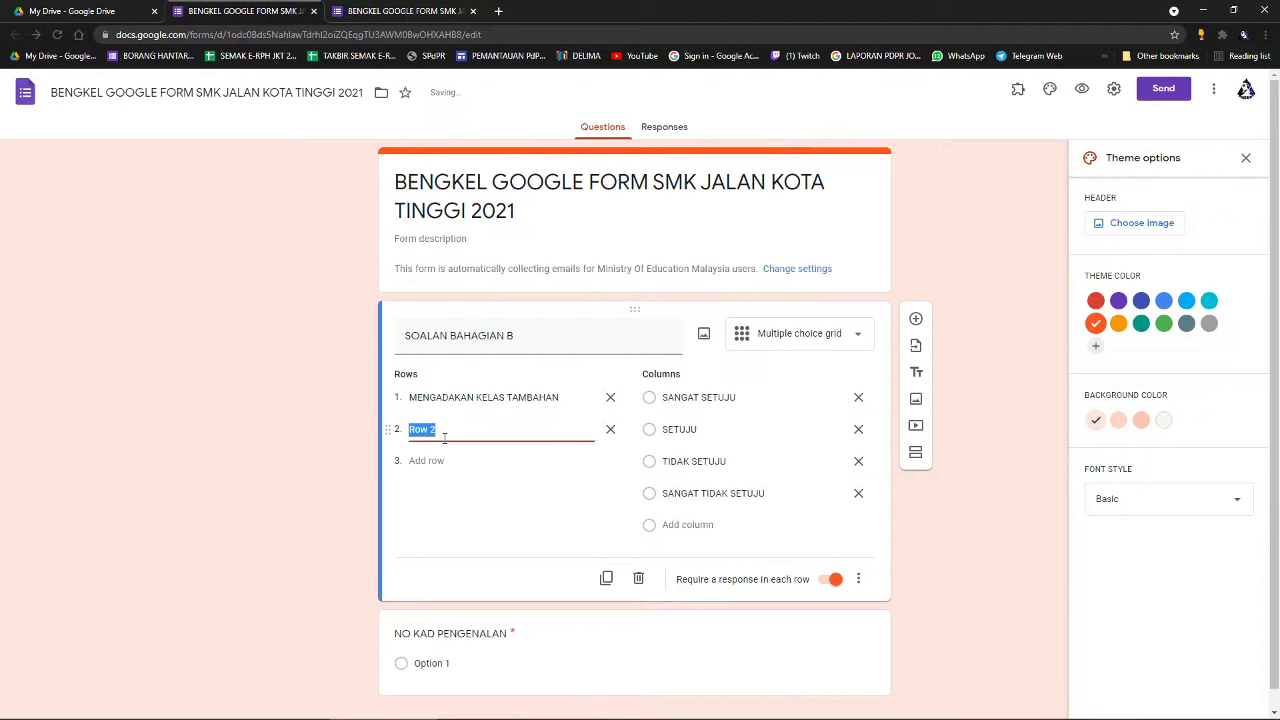
pyautogui.write('MEMBUAT')
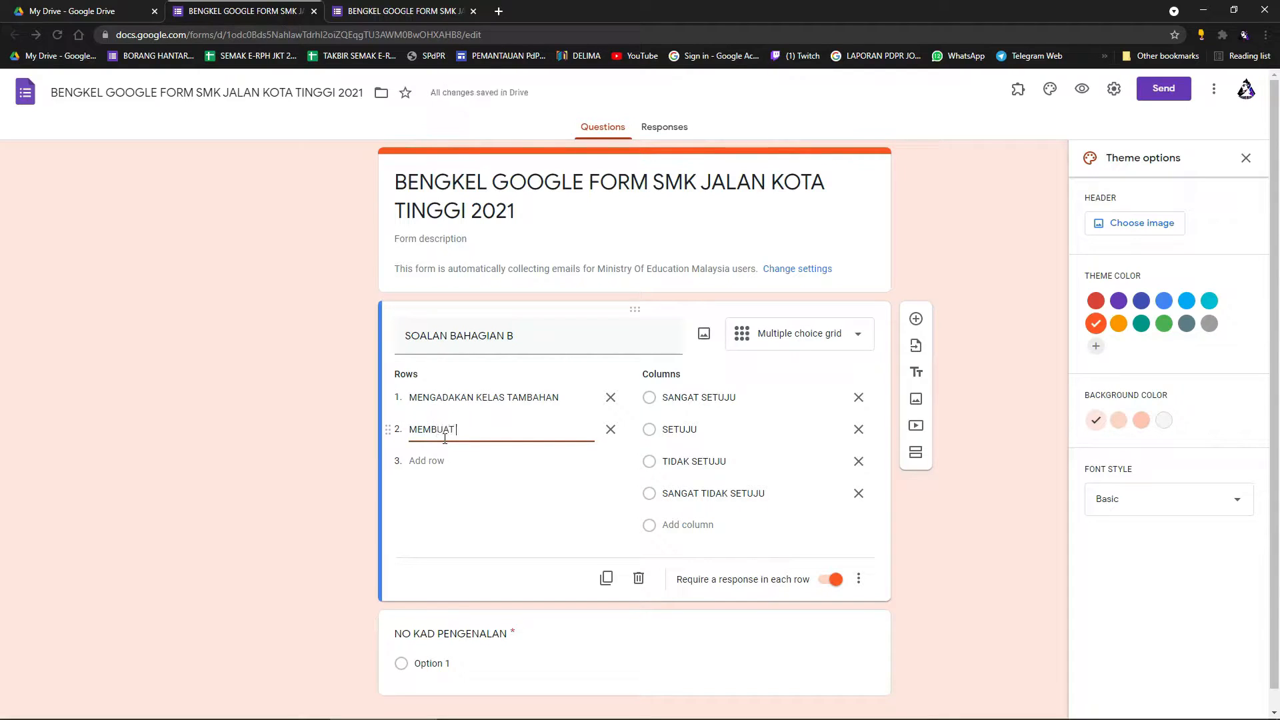
pyautogui.write(' KELAS TAMBAHAN PADA WAK')
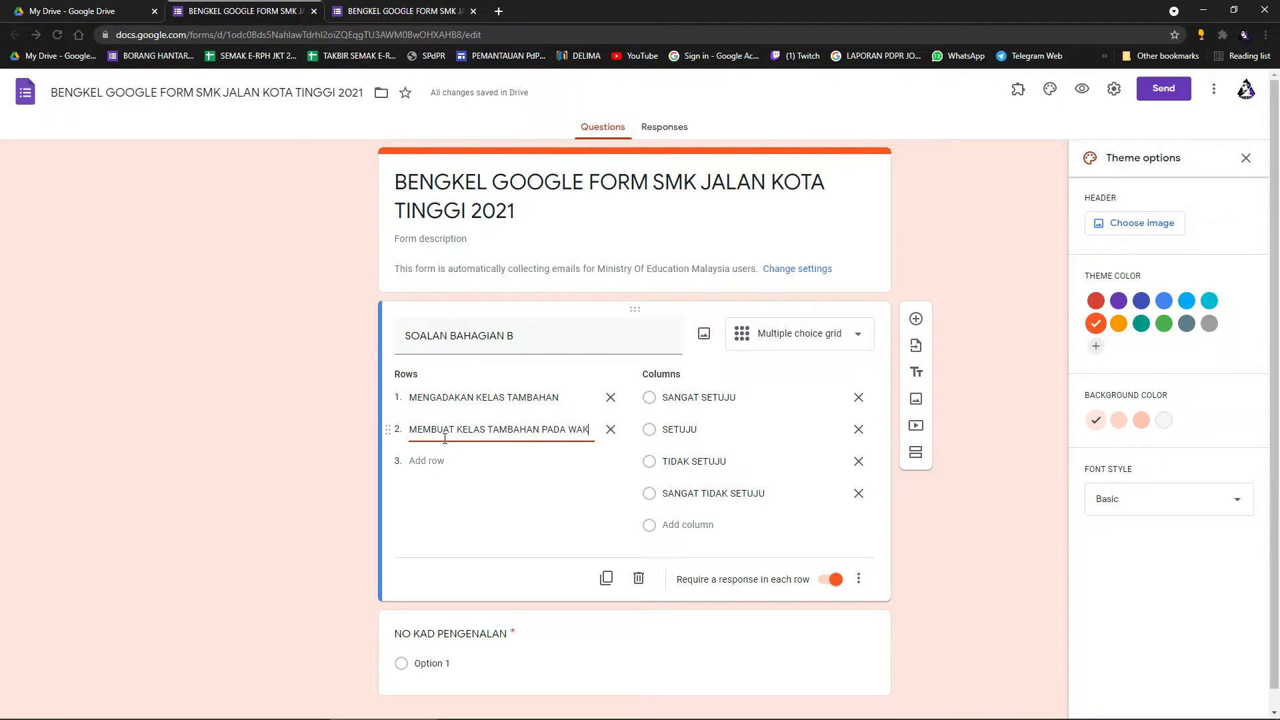
pyautogui.write('TU MALAM')
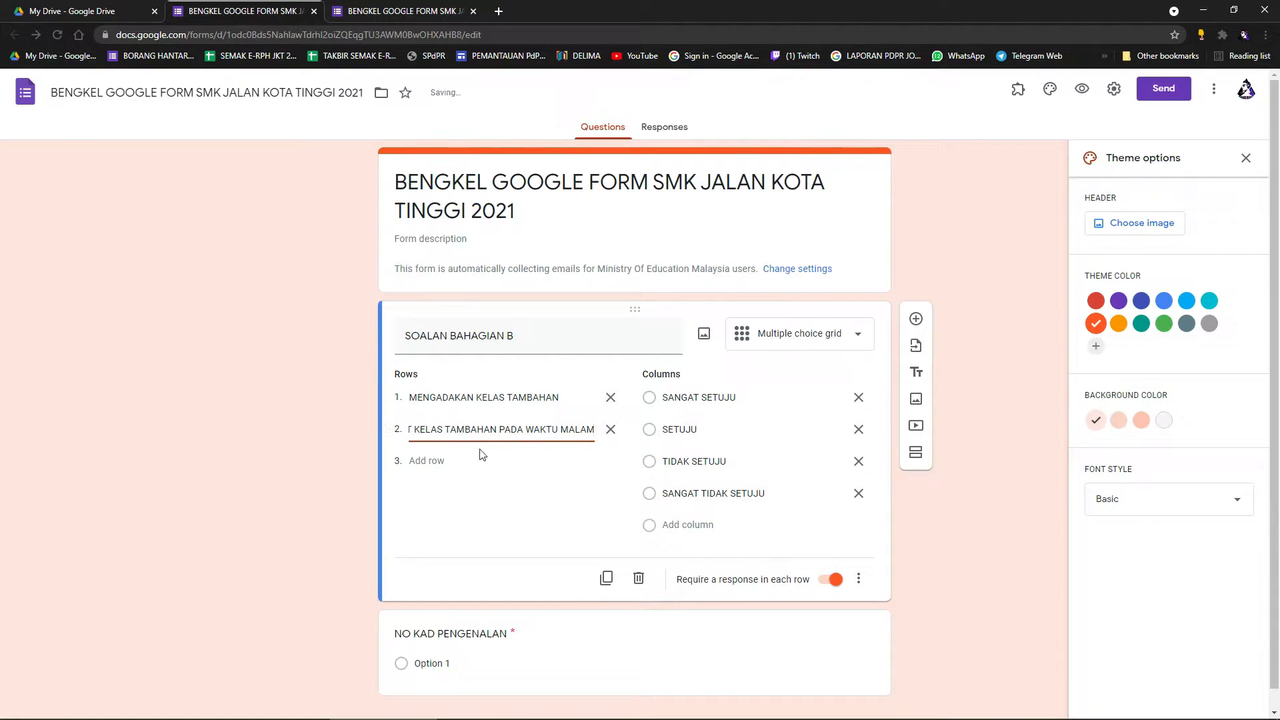
pyautogui.click(489, 459)
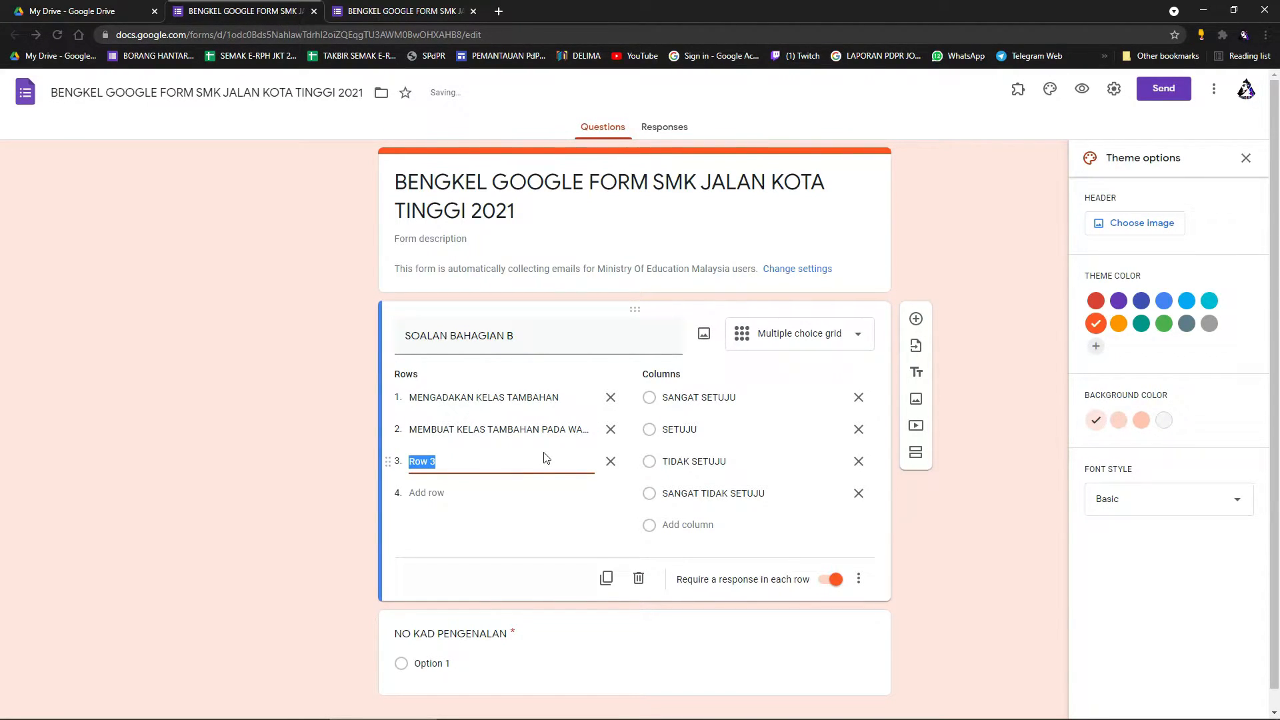
pyautogui.press('BackSpace')
pyautogui.write('MASA KELAS IALAH SELAMA 1-2 JAM')
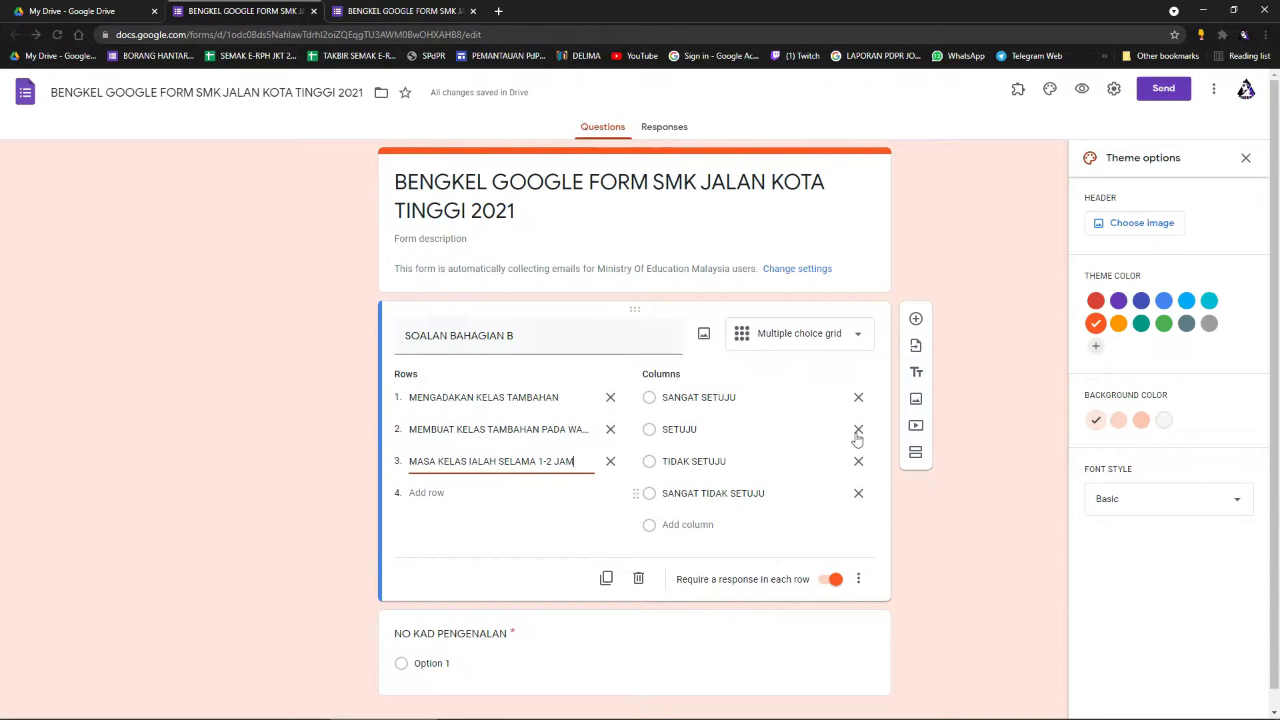
pyautogui.click(1082, 92)
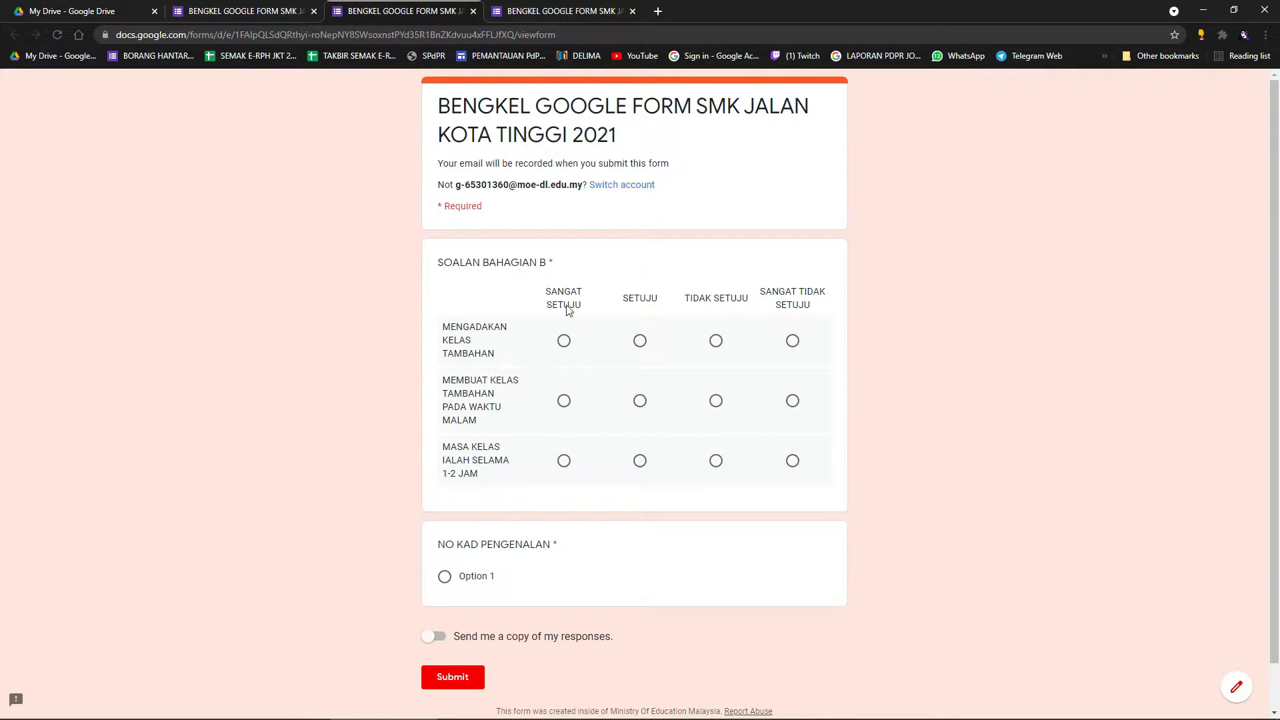
# Answer the three grid rows with SANGAT TIDAK SETUJU, SETUJU and SETUJU.
pyautogui.click(564, 340)
pyautogui.click(792, 341)
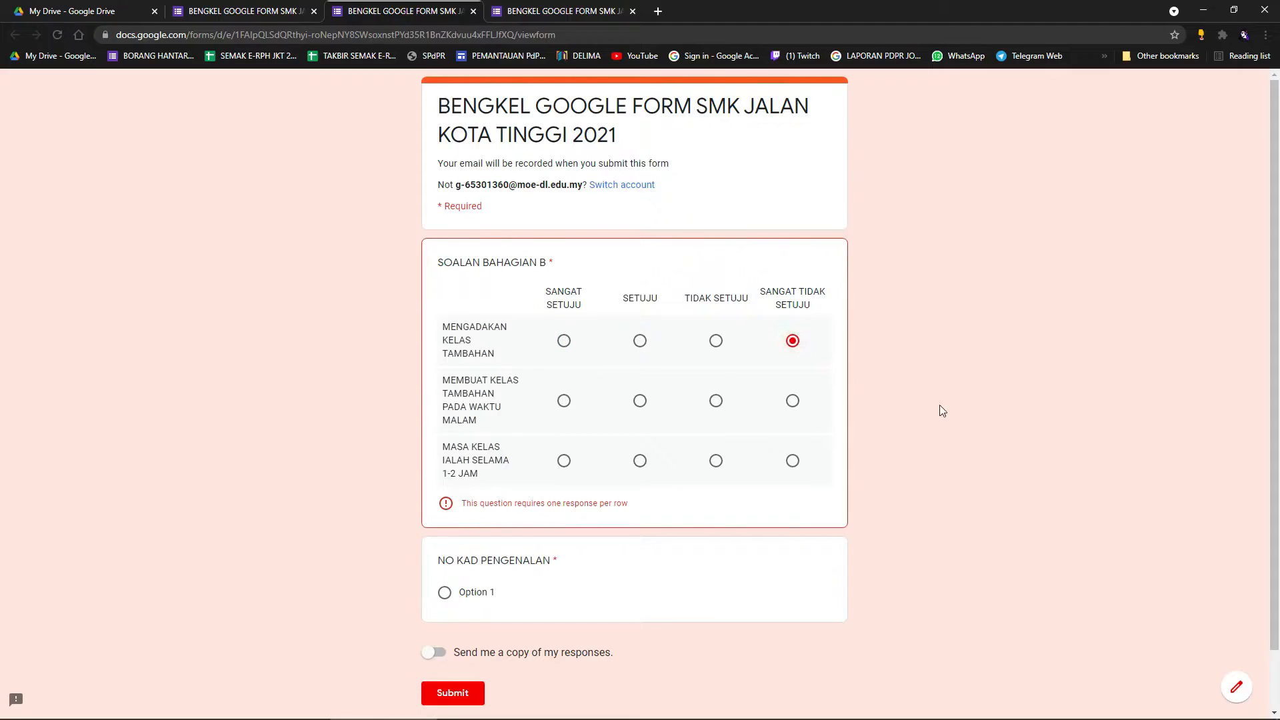
pyautogui.click(641, 402)
pyautogui.click(640, 467)
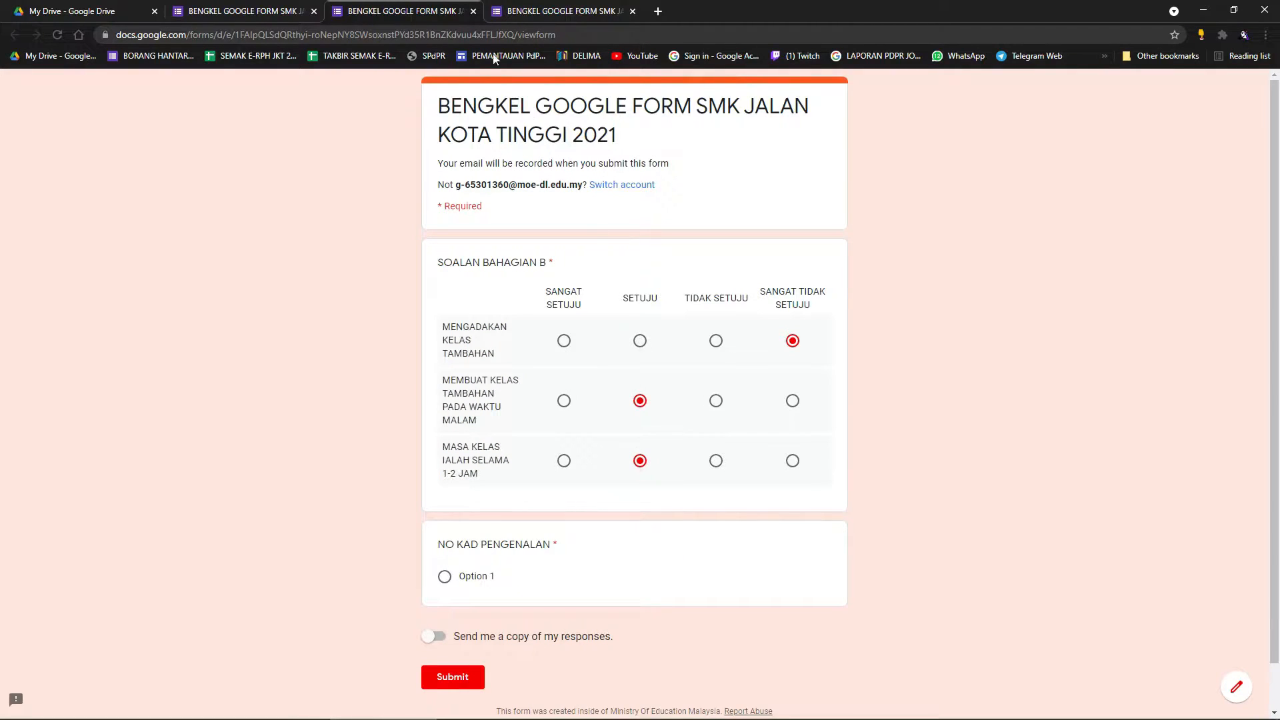
# After glancing at the editor, cycle the first row's answers and settle on SANGAT TIDAK SETUJU.
pyautogui.click(247, 8)
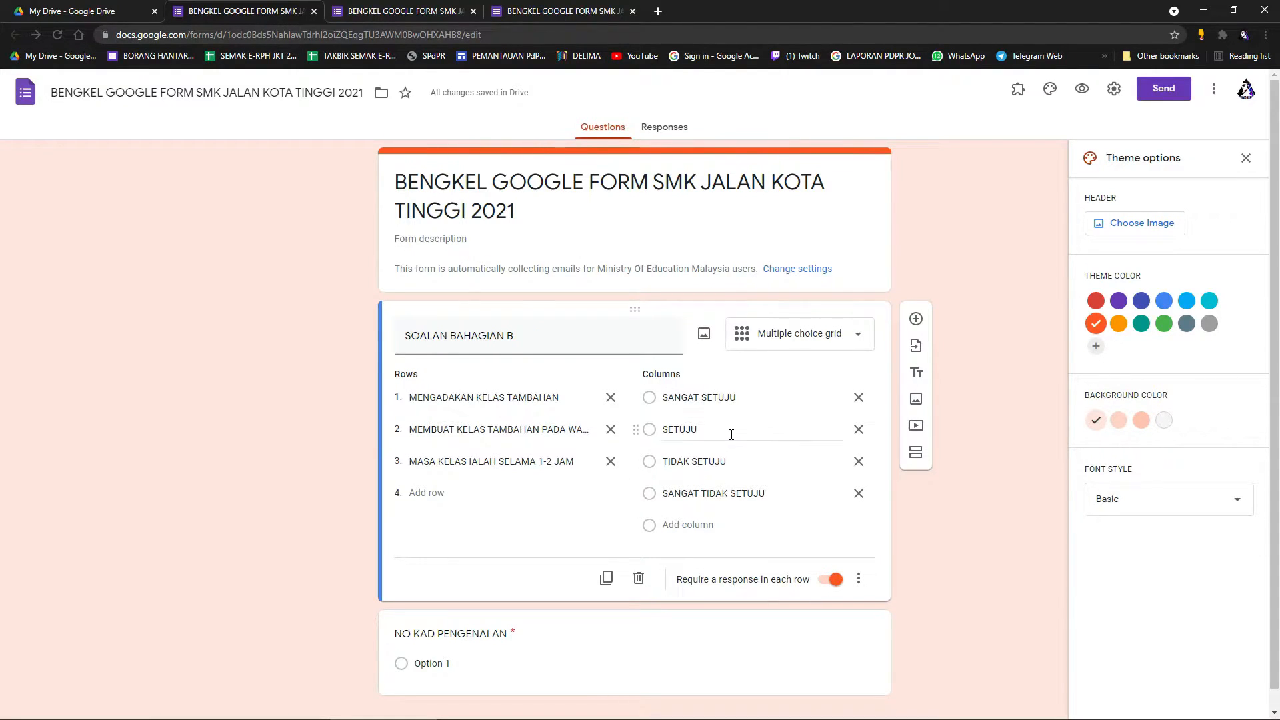
pyautogui.click(460, 6)
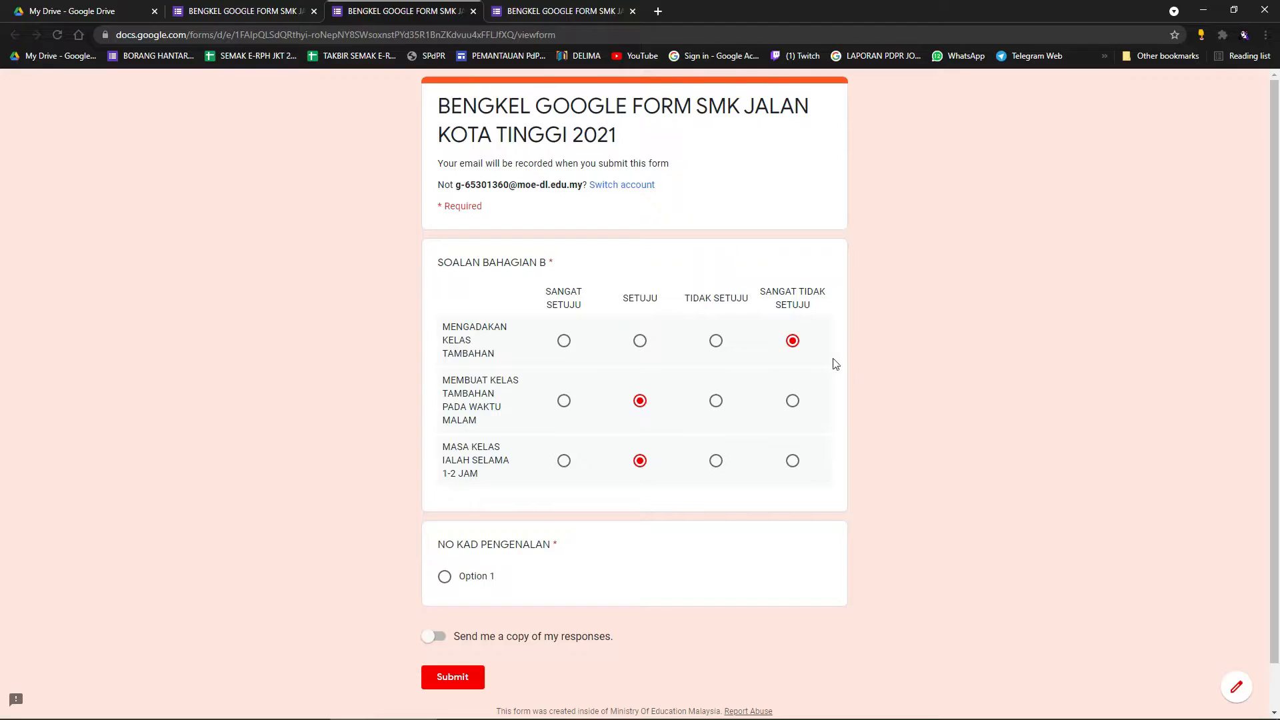
pyautogui.click(717, 341)
pyautogui.click(792, 341)
pyautogui.click(641, 342)
pyautogui.click(717, 341)
pyautogui.click(793, 341)
pyautogui.click(564, 341)
pyautogui.click(641, 341)
pyautogui.click(716, 341)
pyautogui.click(792, 341)
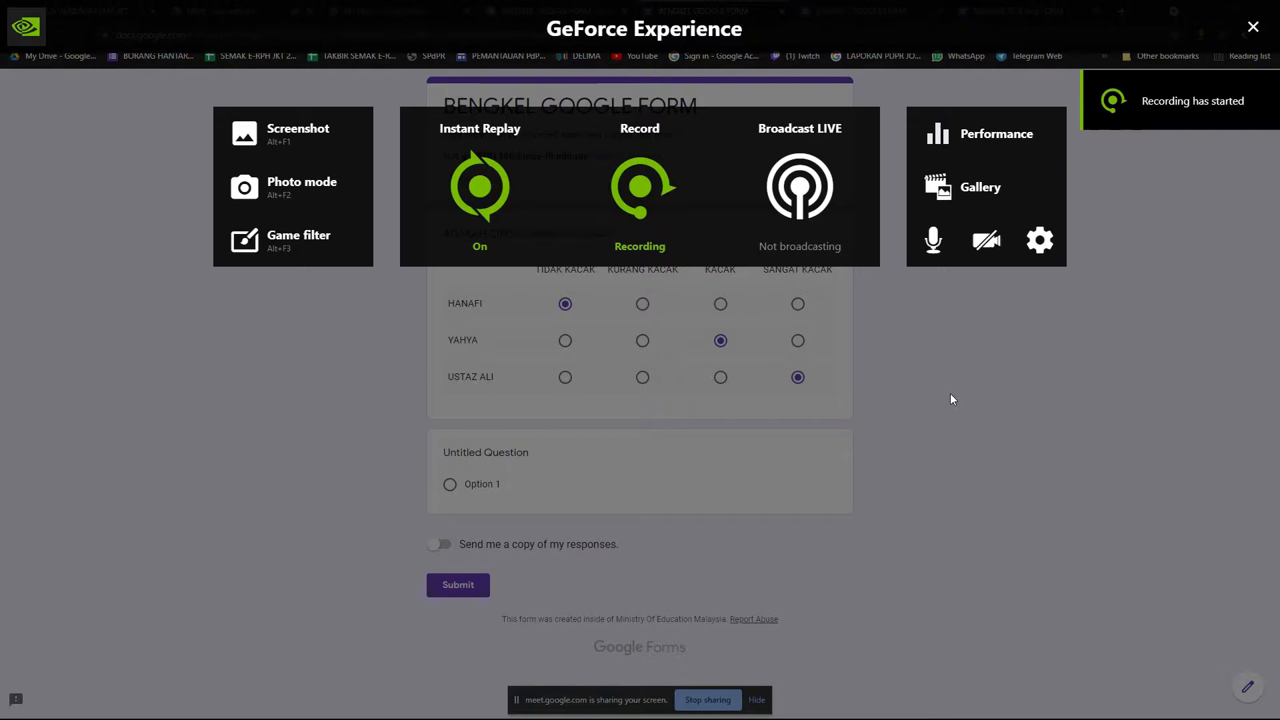
# Open the question-type list in the workshop form and admit a waiting participant to the video call.
pyautogui.click(1254, 27)
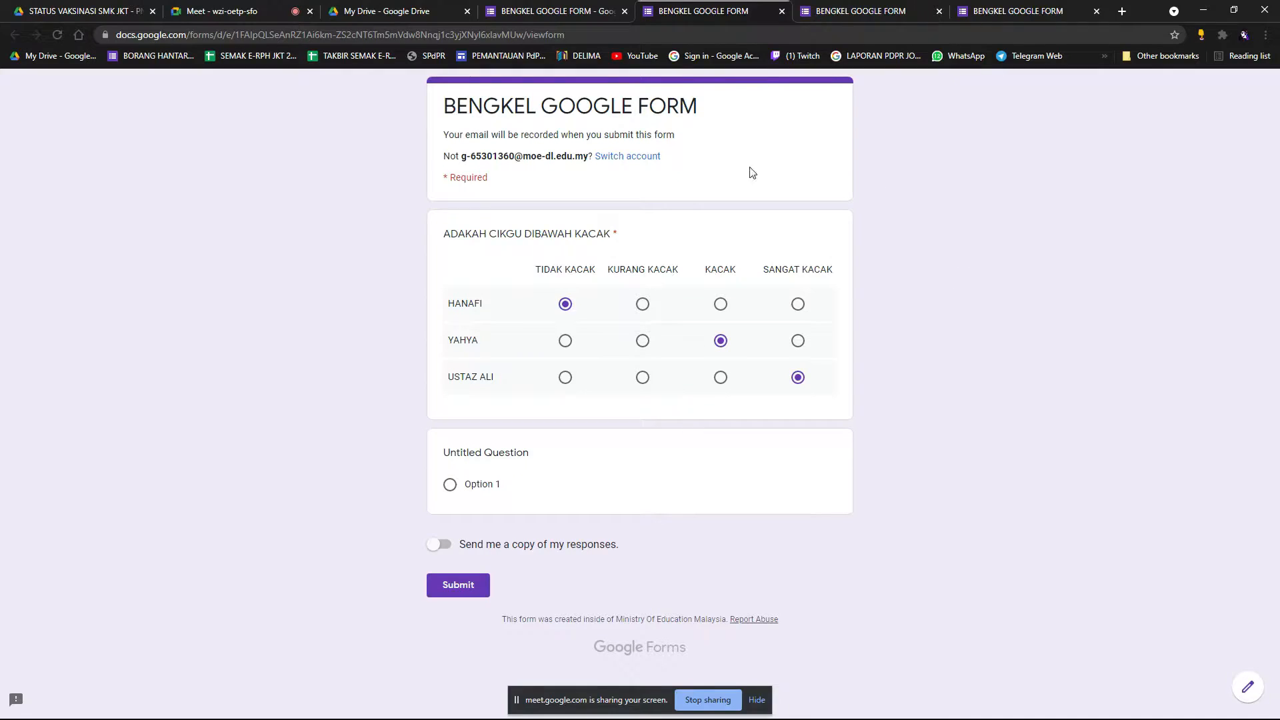
pyautogui.click(554, 12)
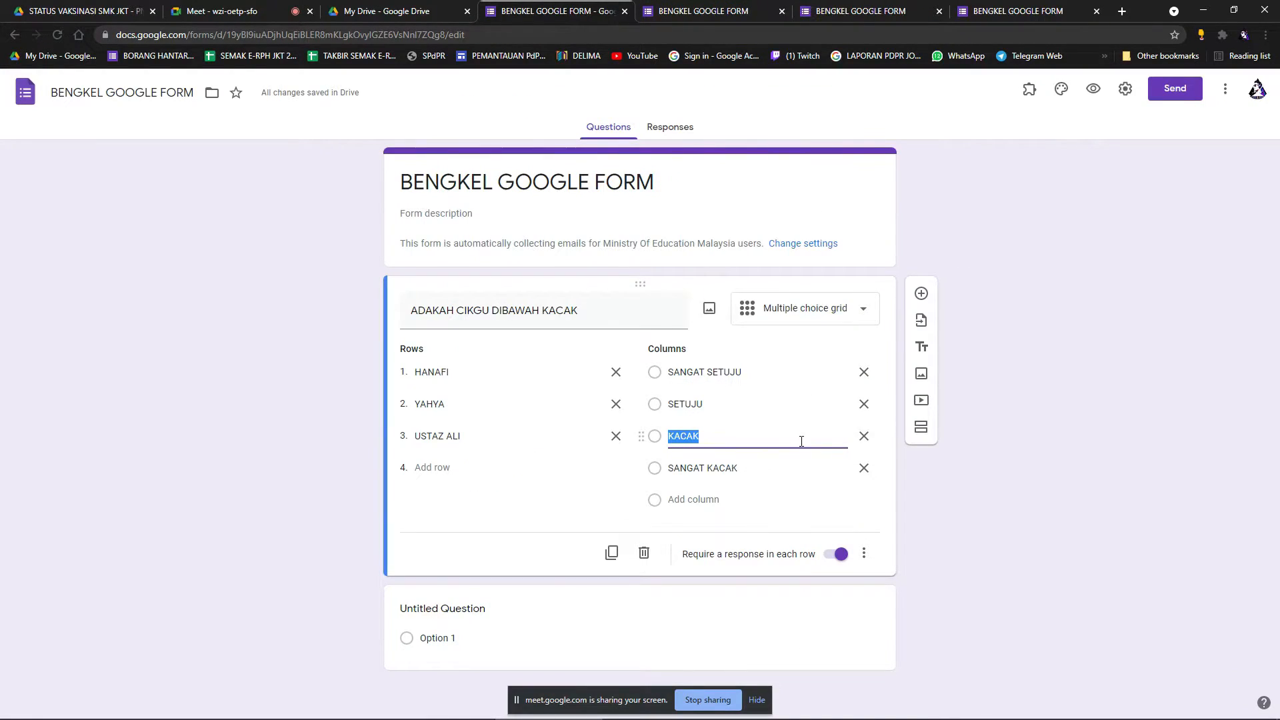
pyautogui.click(854, 319)
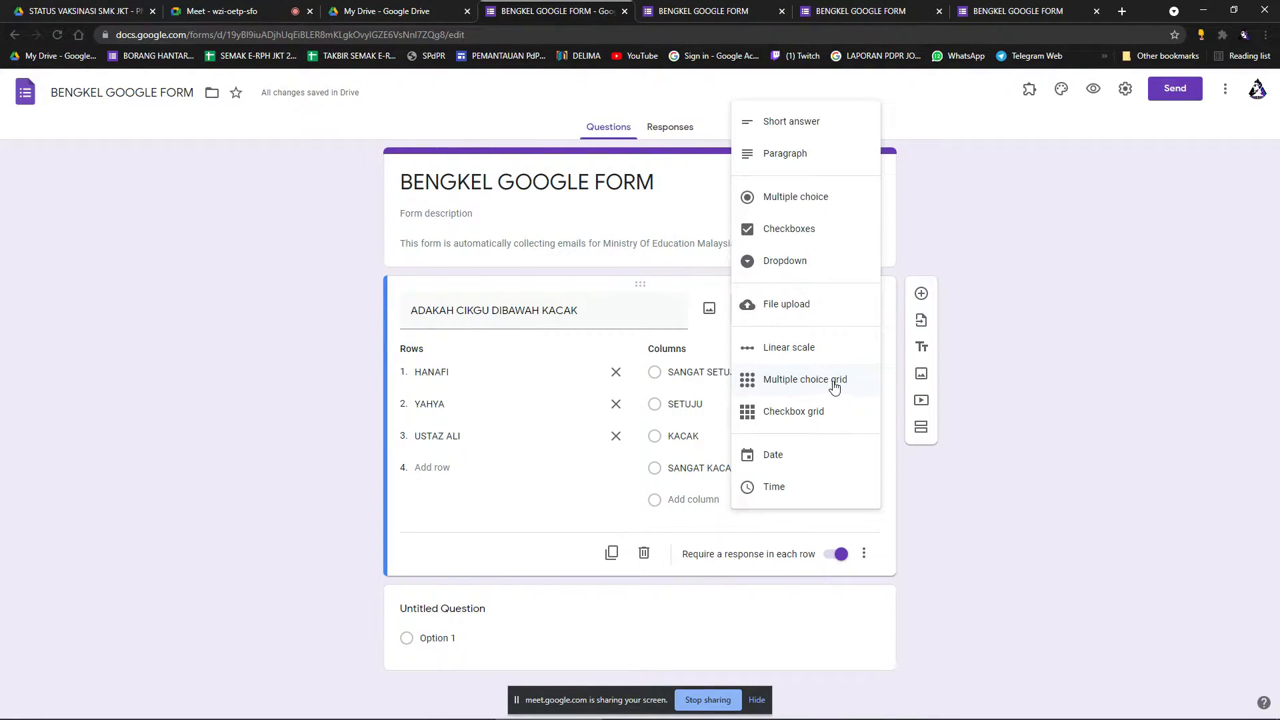
pyautogui.click(232, 5)
pyautogui.click(766, 150)
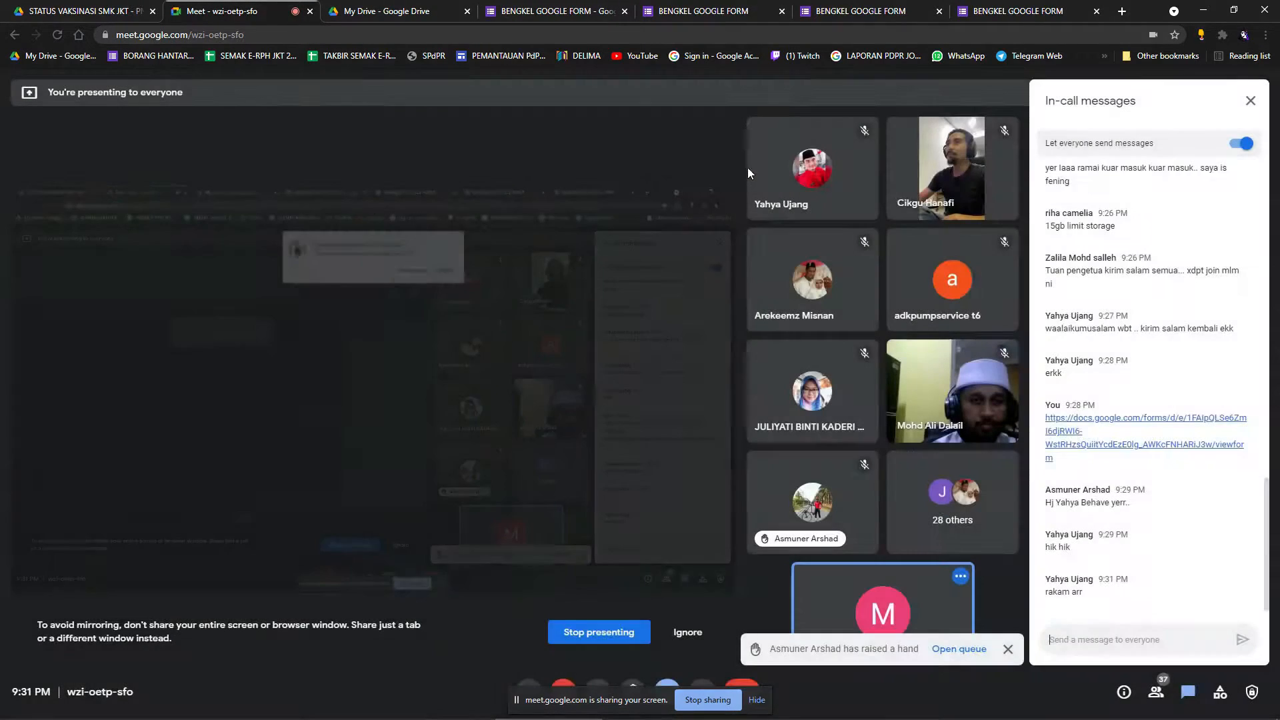
# Make the teacher-rating question a Checkbox grid and preview the form.
pyautogui.click(560, 8)
pyautogui.click(690, 8)
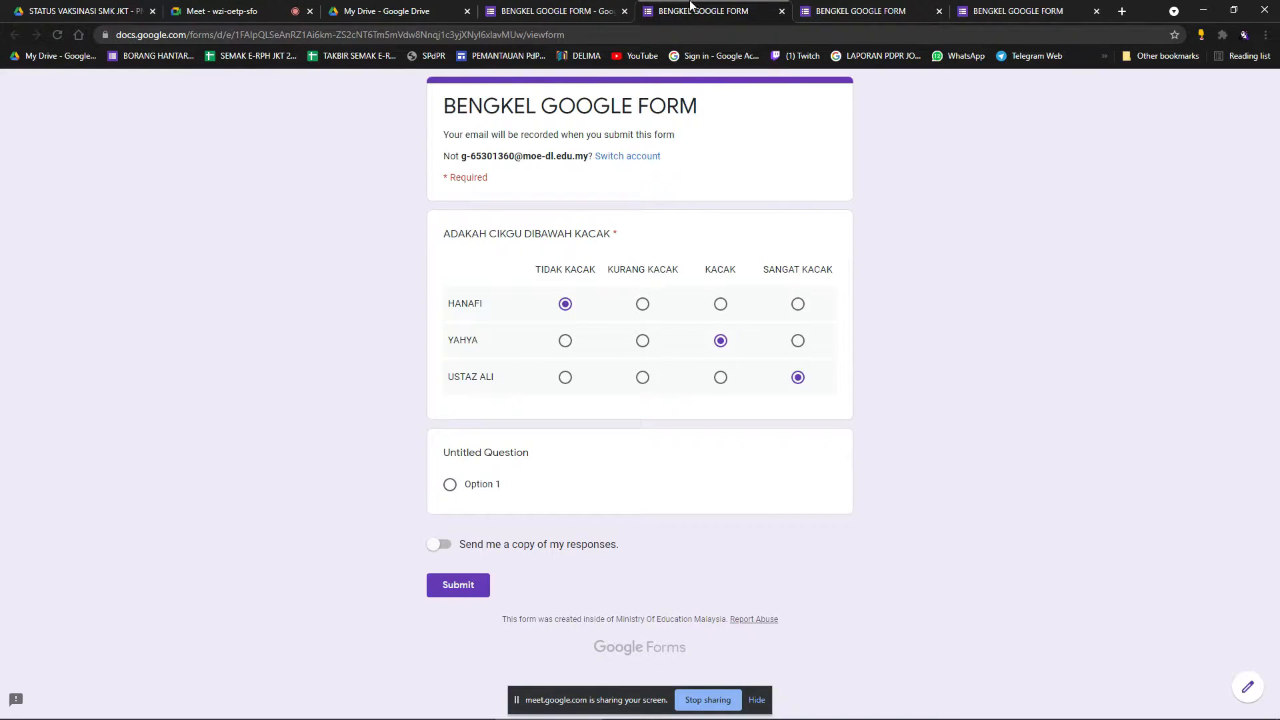
pyautogui.click(820, 7)
pyautogui.click(573, 10)
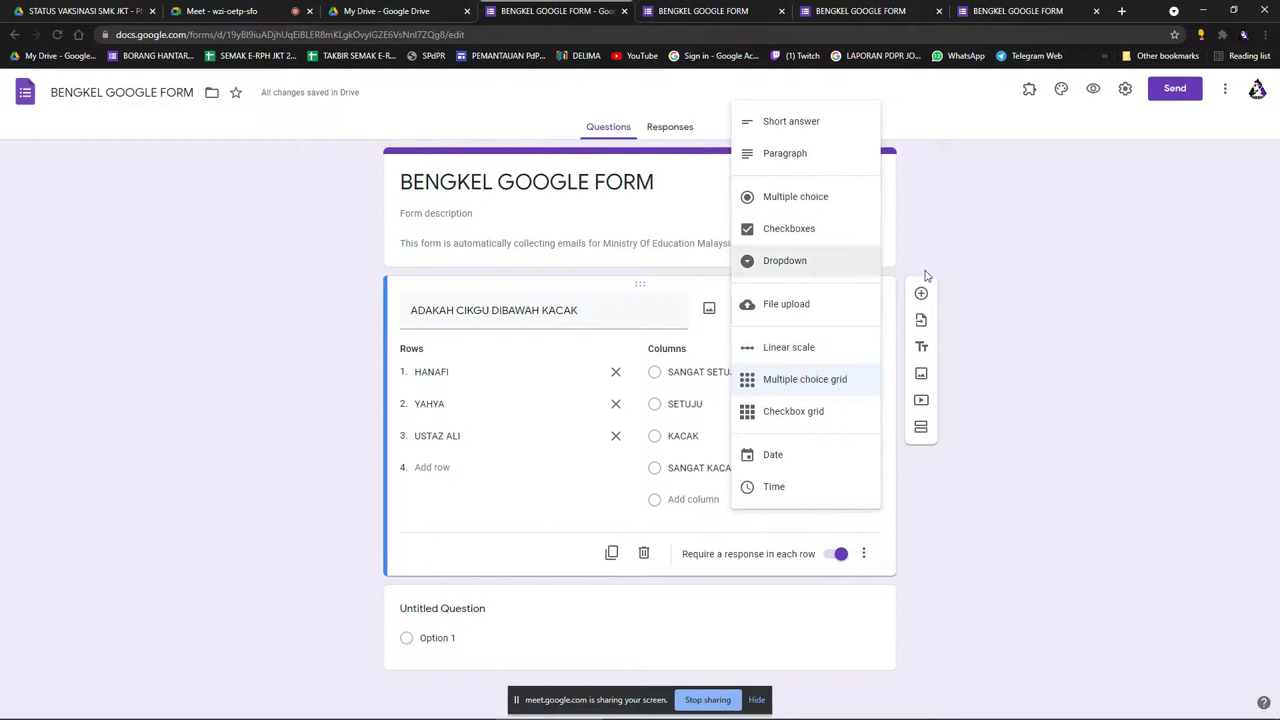
pyautogui.click(799, 417)
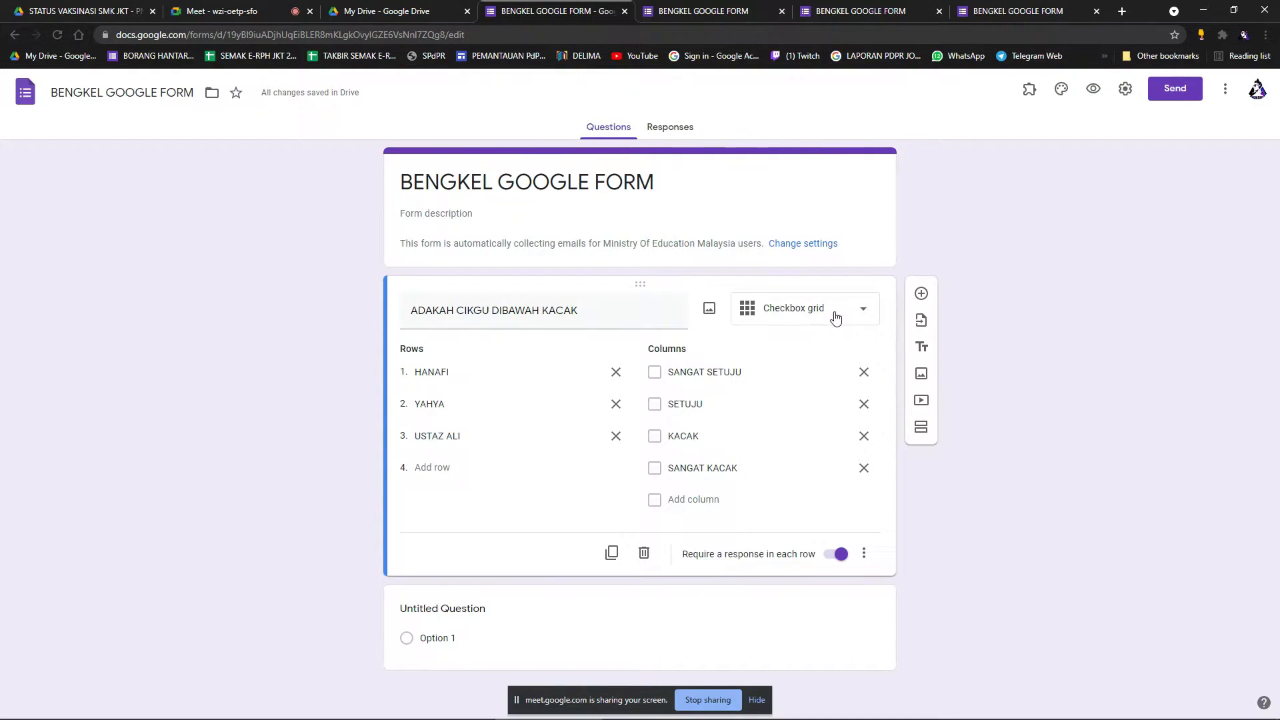
pyautogui.click(1094, 89)
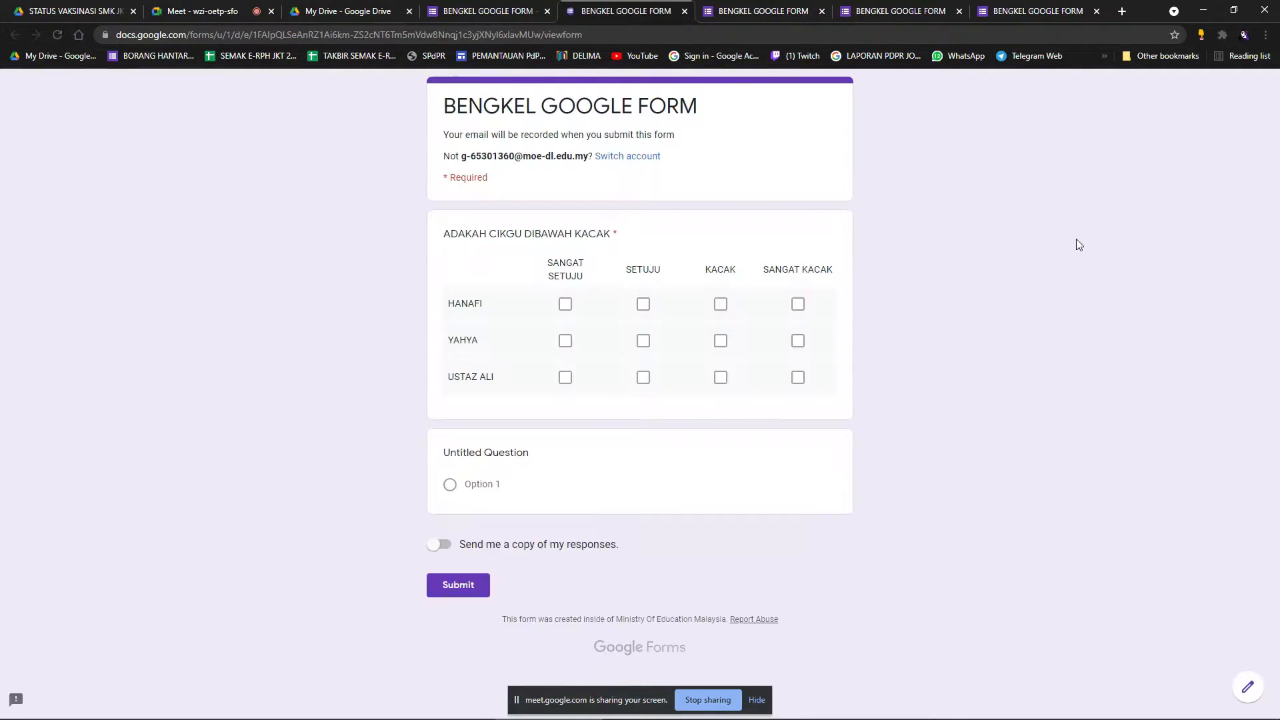
# Tick several ratings per teacher row in the checkbox-grid preview, untick one, then return to the editor.
pyautogui.click(566, 305)
pyautogui.click(643, 306)
pyautogui.click(720, 307)
pyautogui.click(721, 342)
pyautogui.click(797, 341)
pyautogui.click(721, 378)
pyautogui.click(796, 379)
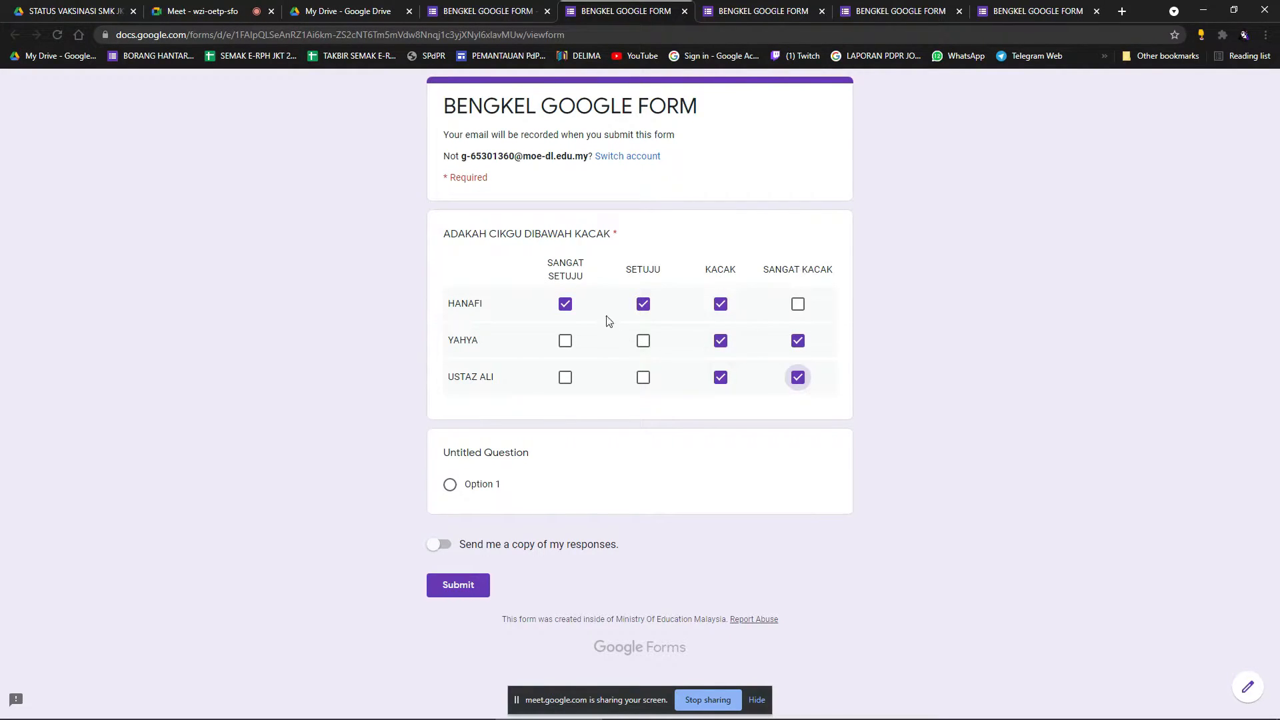
pyautogui.click(722, 306)
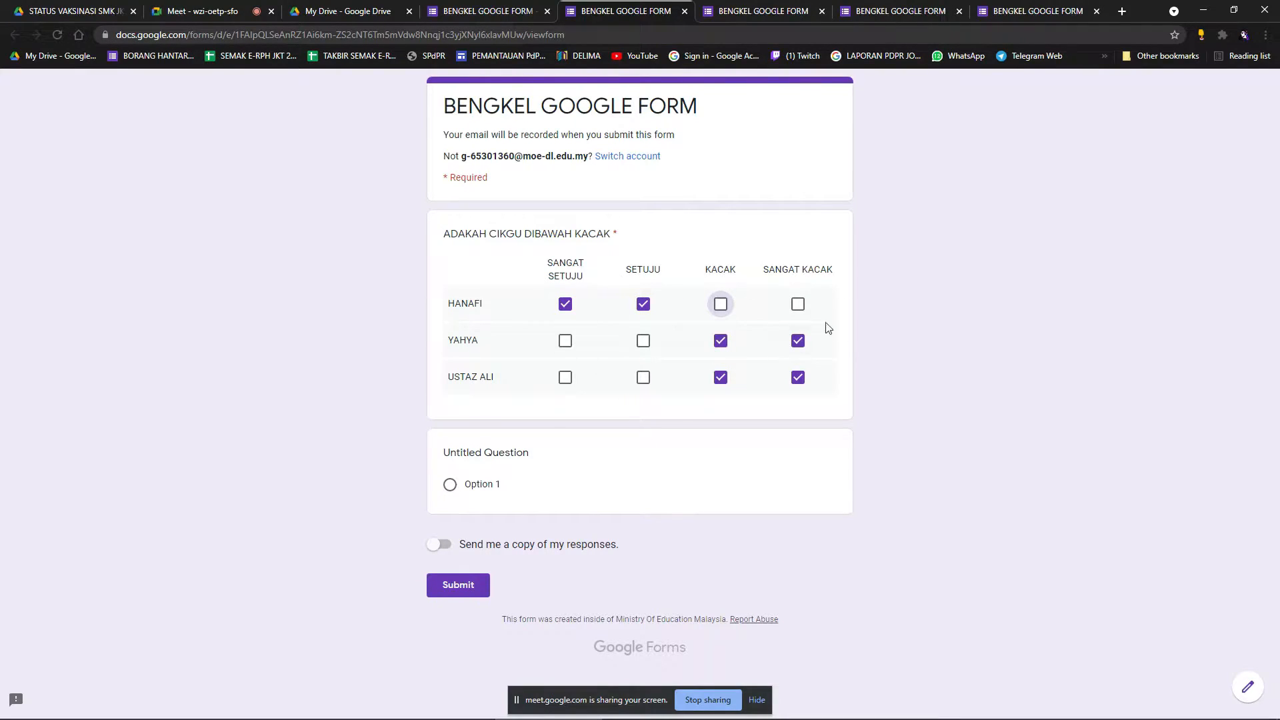
pyautogui.hotkey('ctrl', 'pageup')
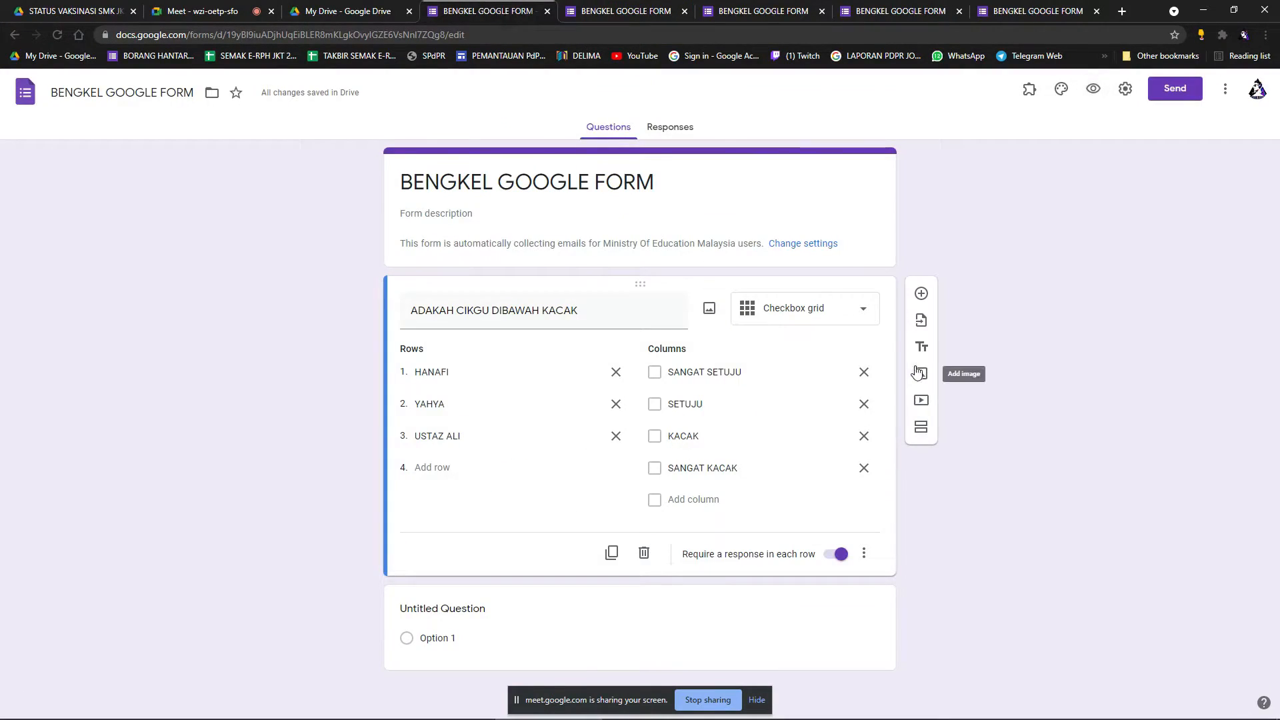
# Switch the question back to Multiple choice grid and test answers for the first teacher row in preview.
pyautogui.click(826, 321)
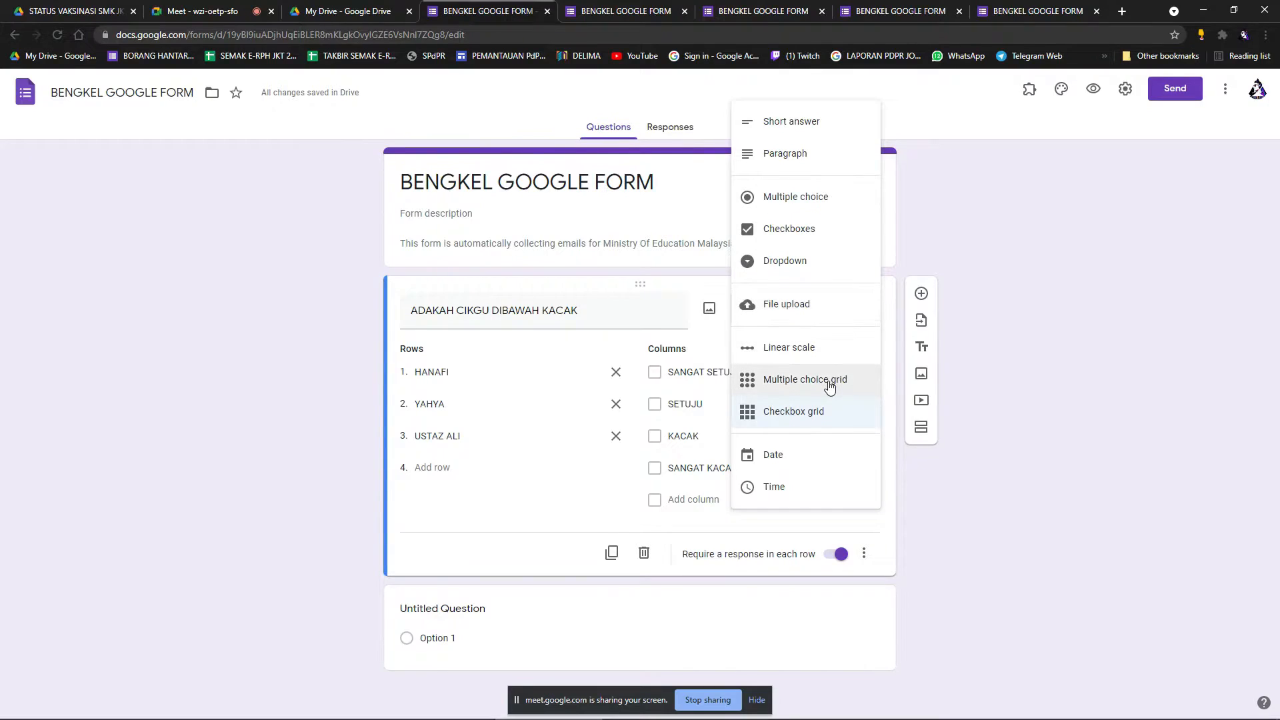
pyautogui.click(829, 384)
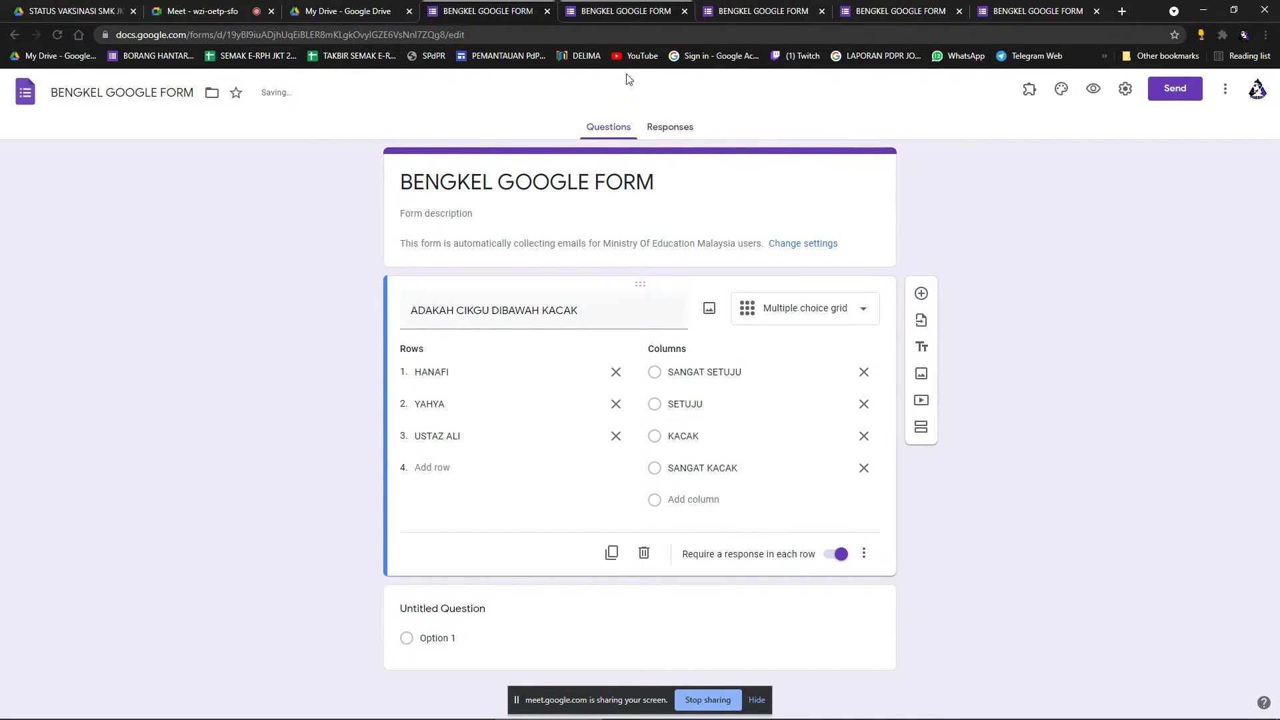
pyautogui.click(1094, 89)
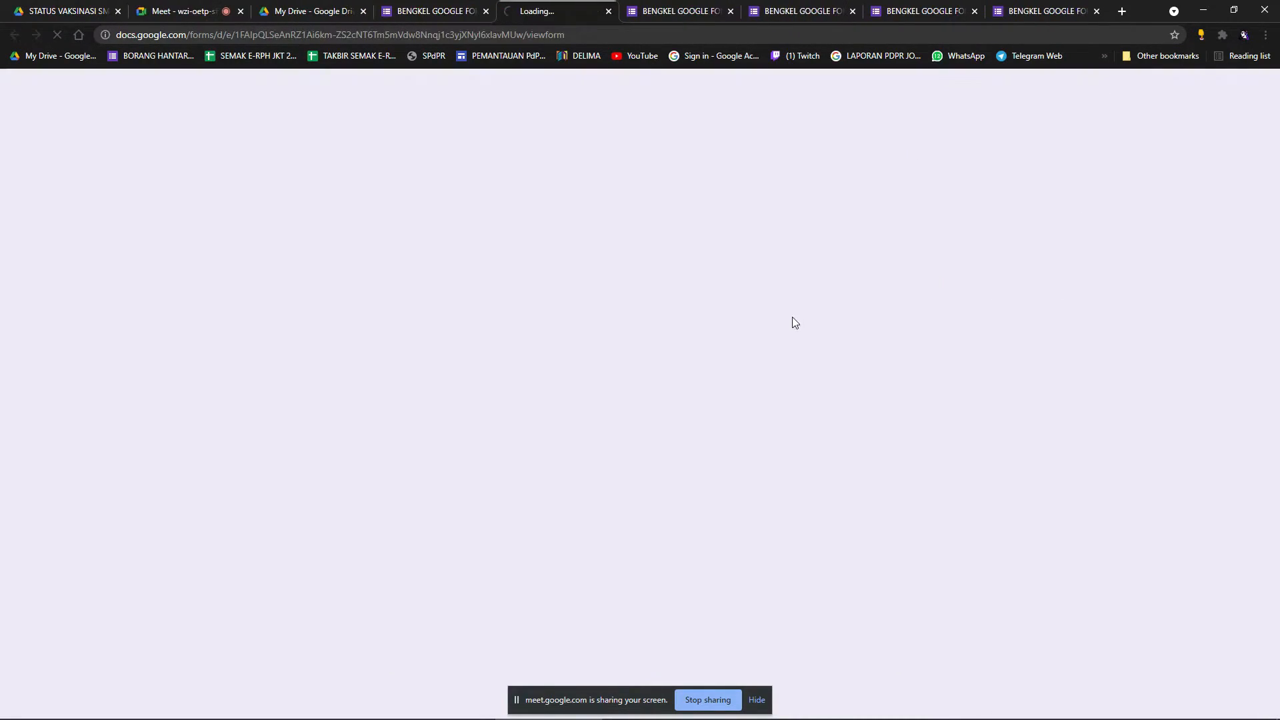
pyautogui.click(643, 304)
pyautogui.click(721, 304)
pyautogui.click(644, 304)
pyautogui.click(804, 309)
pyautogui.click(721, 309)
pyautogui.click(644, 306)
pyautogui.click(568, 305)
pyautogui.click(643, 306)
pyautogui.click(722, 306)
# Close the five leftover form tabs, confirming Leave each time.
pyautogui.click(732, 11)
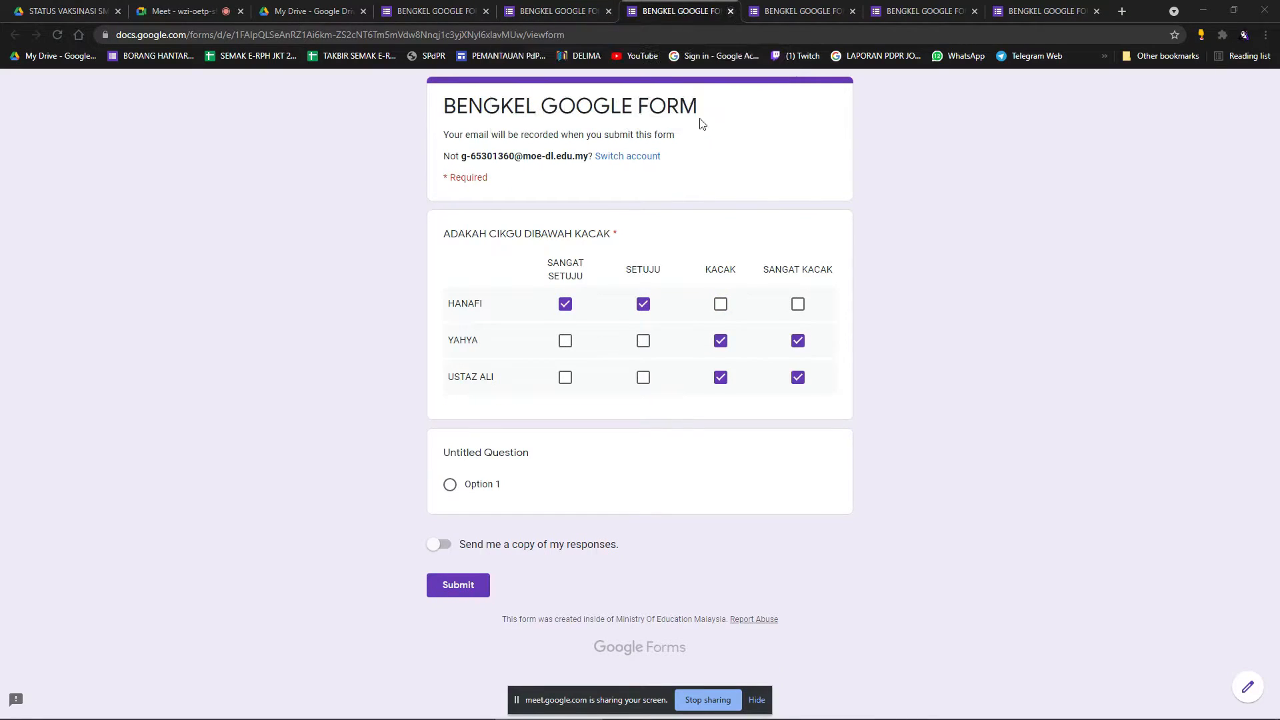
pyautogui.click(700, 113)
pyautogui.click(823, 11)
pyautogui.click(705, 110)
pyautogui.click(940, 10)
pyautogui.press('Return')
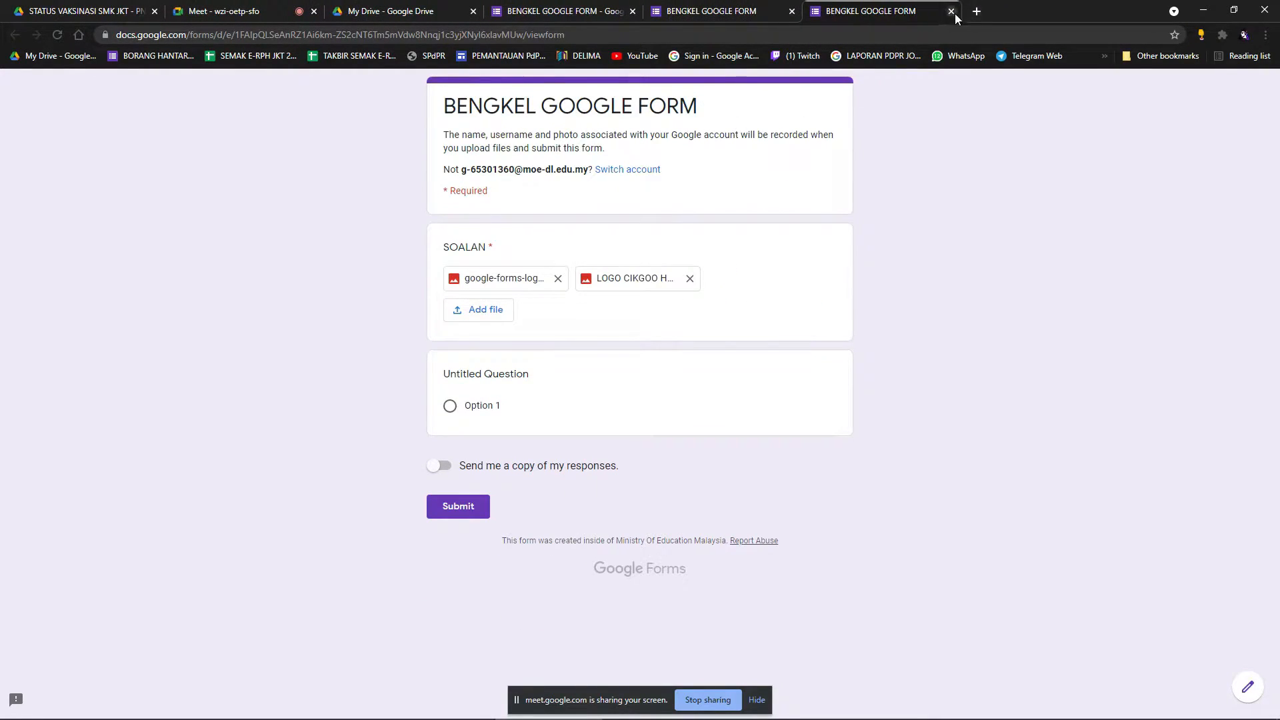
pyautogui.click(951, 11)
pyautogui.click(705, 110)
pyautogui.click(793, 11)
pyautogui.click(720, 112)
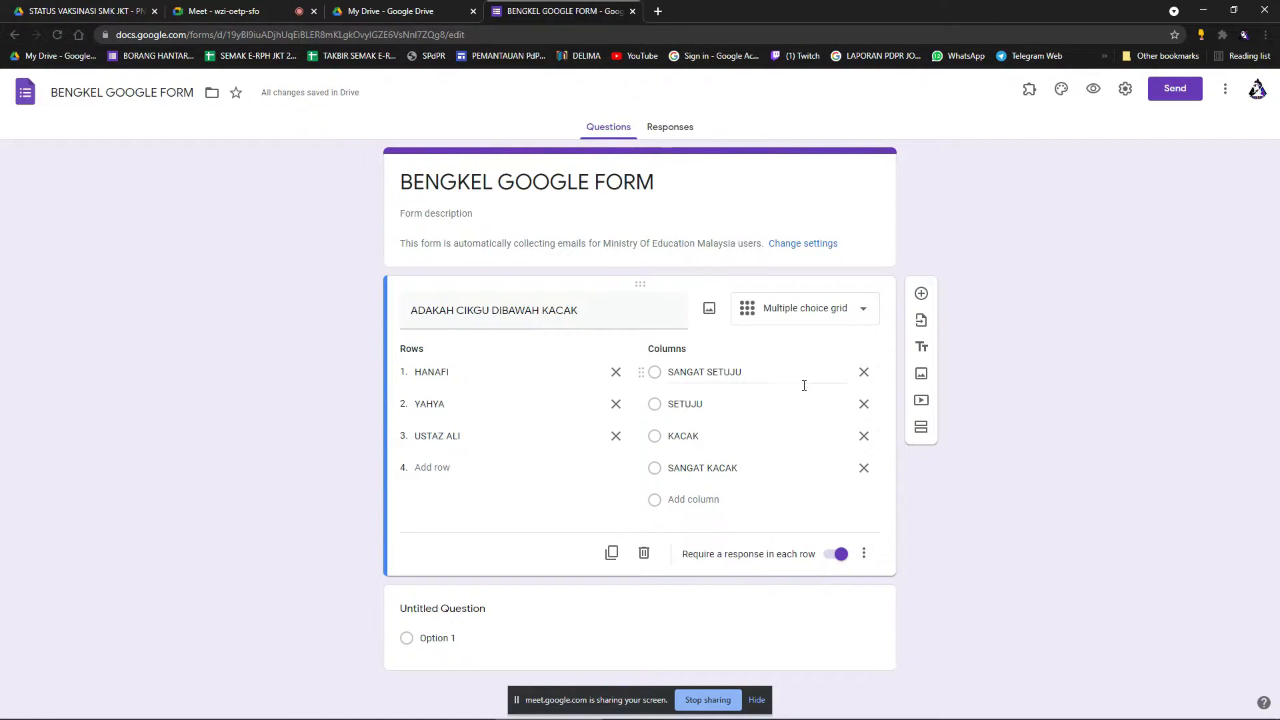
# Make the question a Date question titled TARIKH LAHIR.
pyautogui.click(834, 319)
pyautogui.click(814, 457)
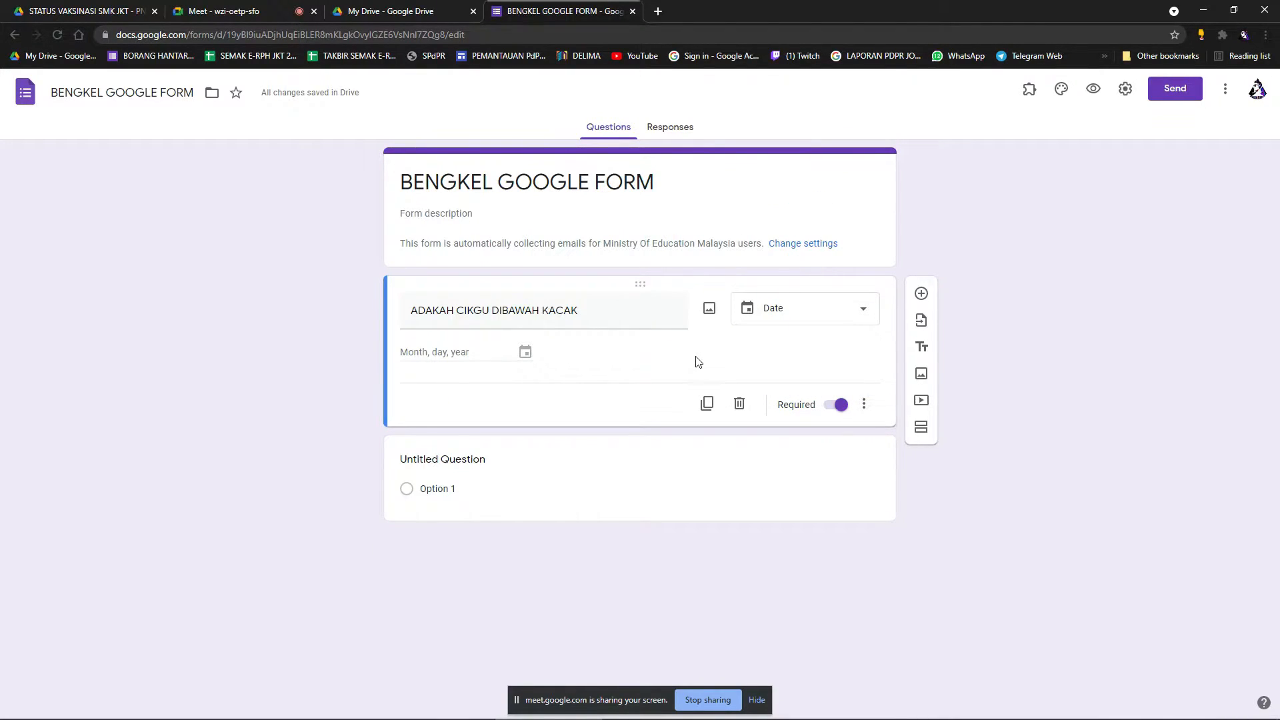
pyautogui.tripleClick(633, 321)
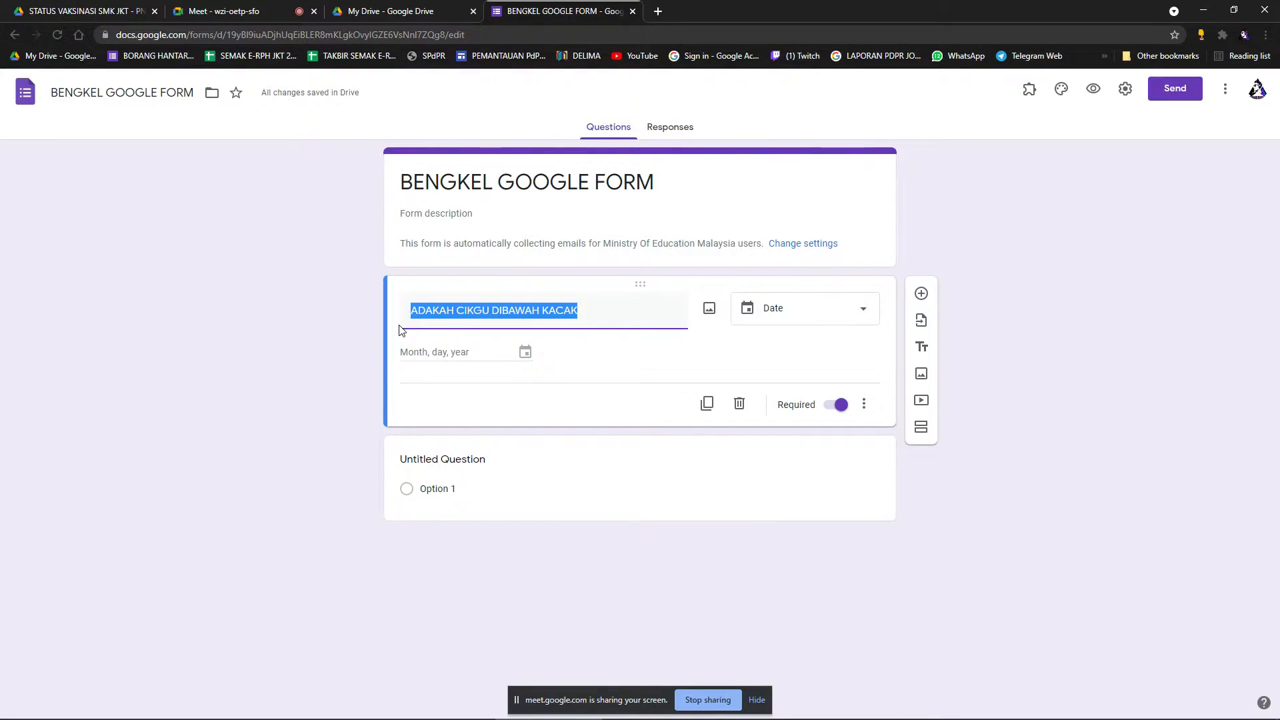
pyautogui.write('TARIKH LAHI')
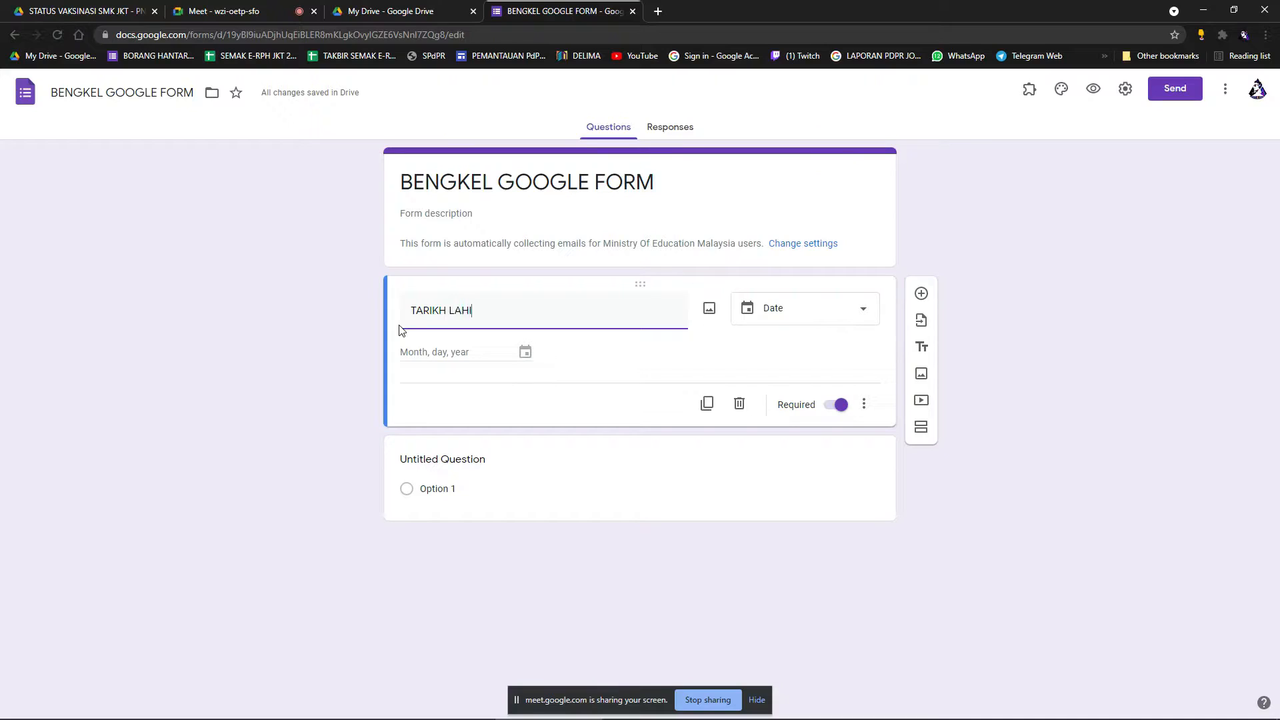
pyautogui.click(583, 443)
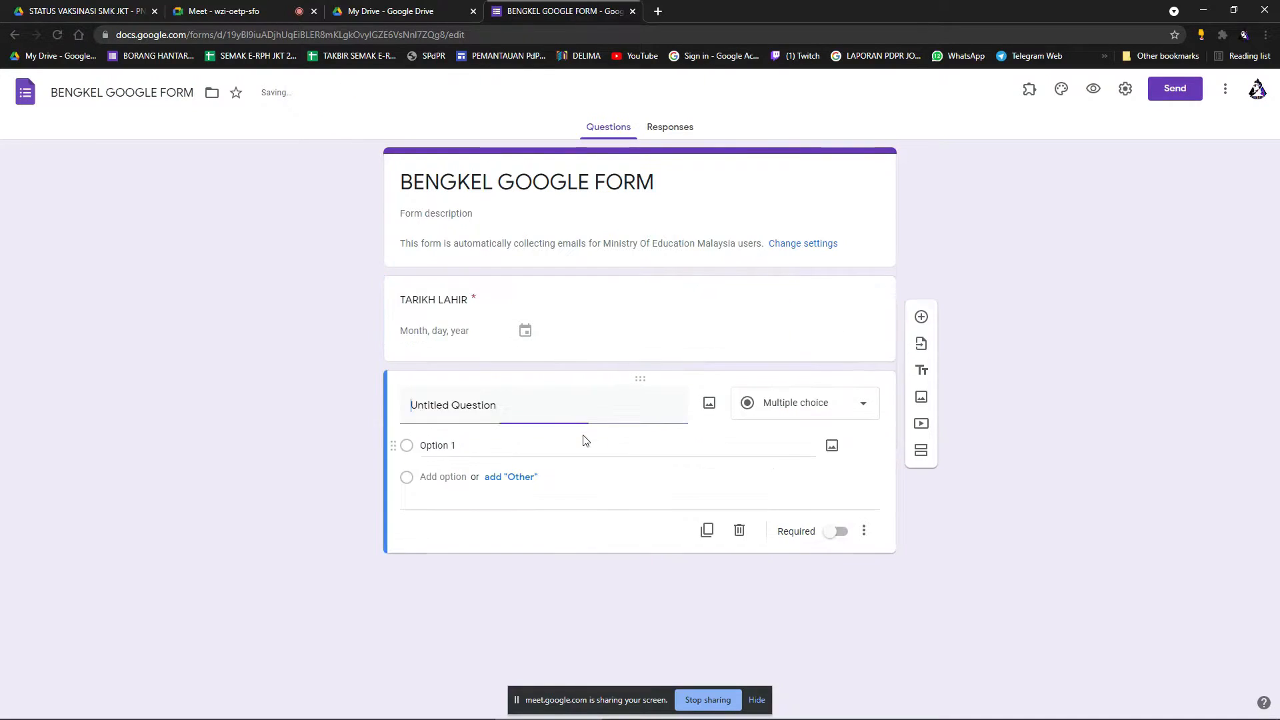
# Switch the TARIKH LAHIR question to Short answer and back to Date, then preview the form.
pyautogui.click(577, 336)
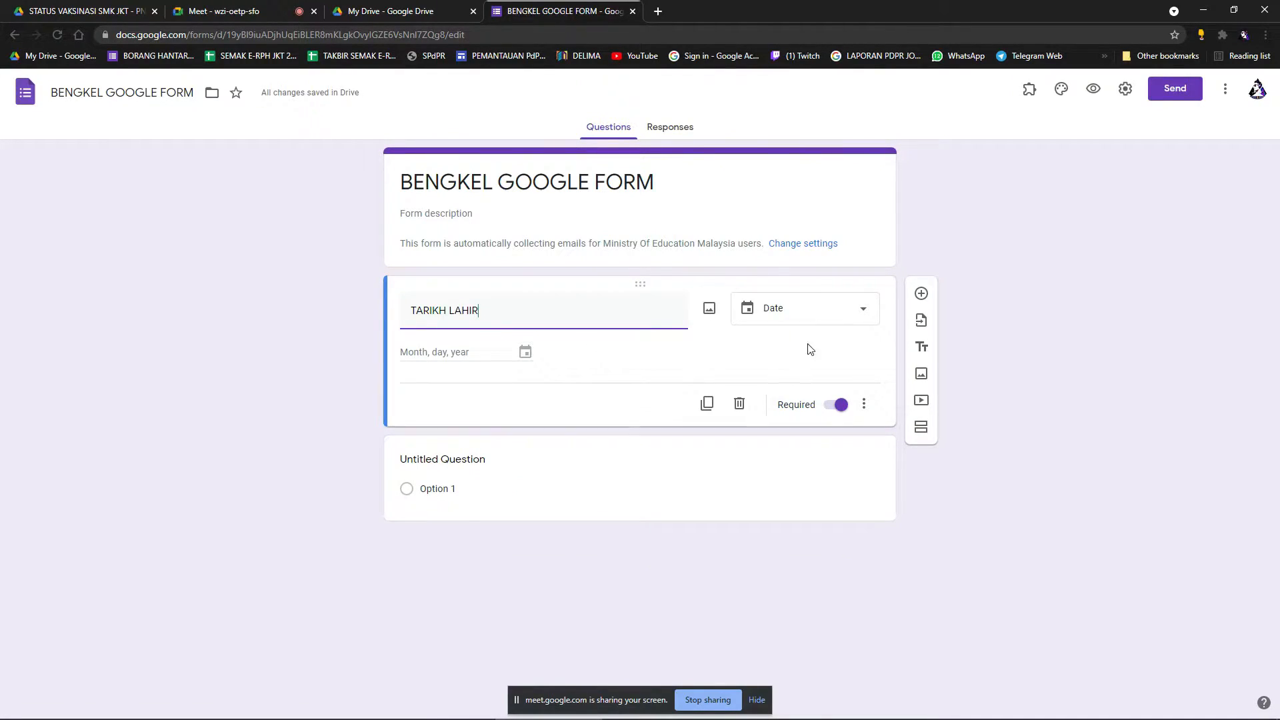
pyautogui.click(843, 317)
pyautogui.click(818, 125)
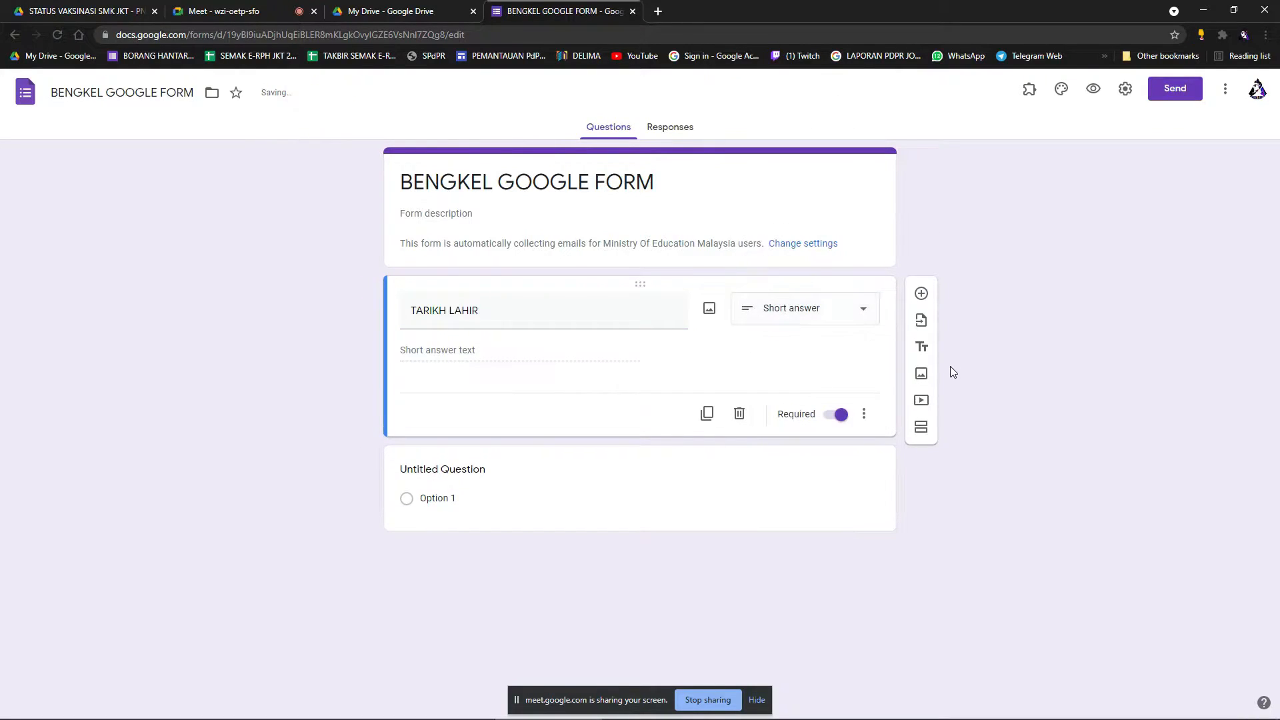
pyautogui.click(598, 320)
pyautogui.click(824, 316)
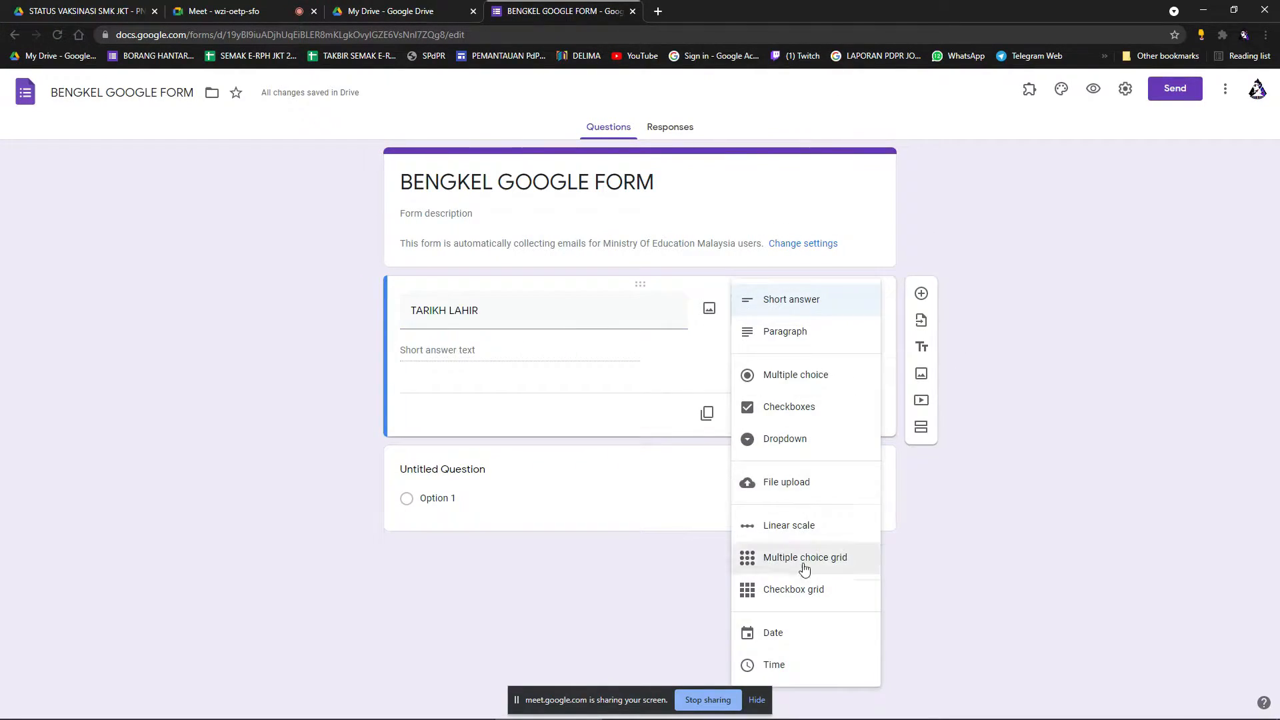
pyautogui.click(779, 641)
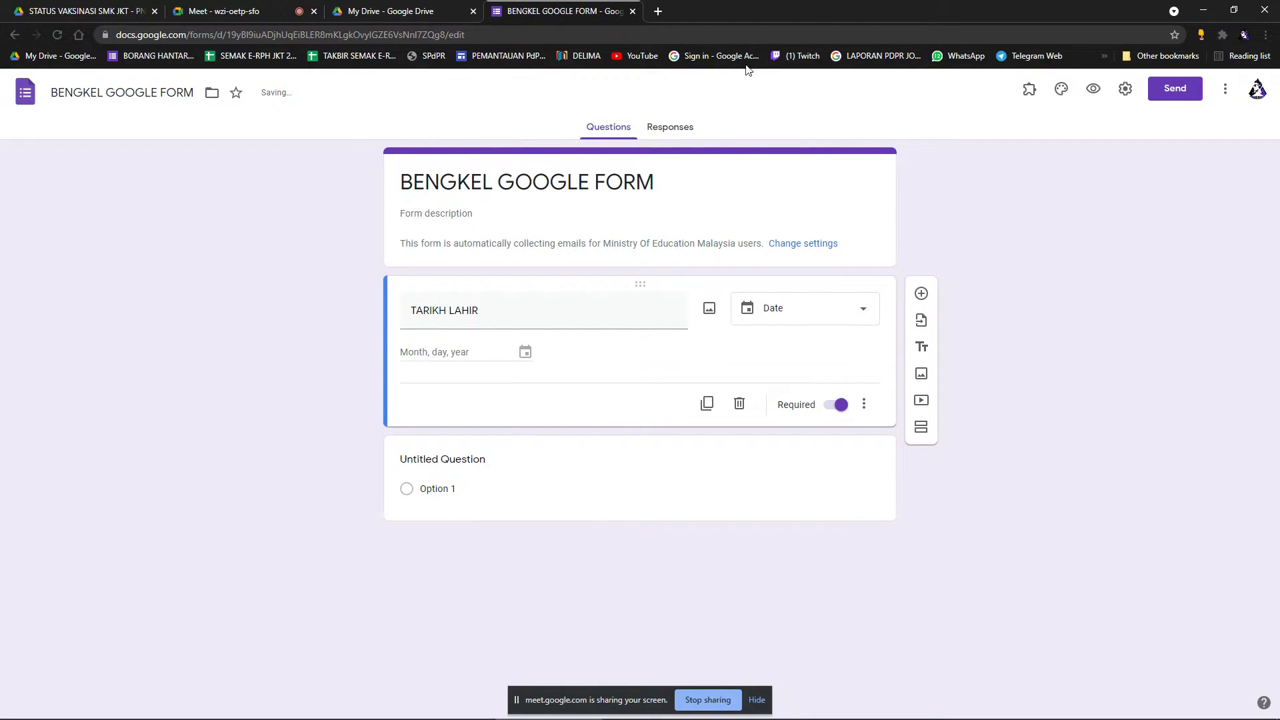
pyautogui.click(1094, 91)
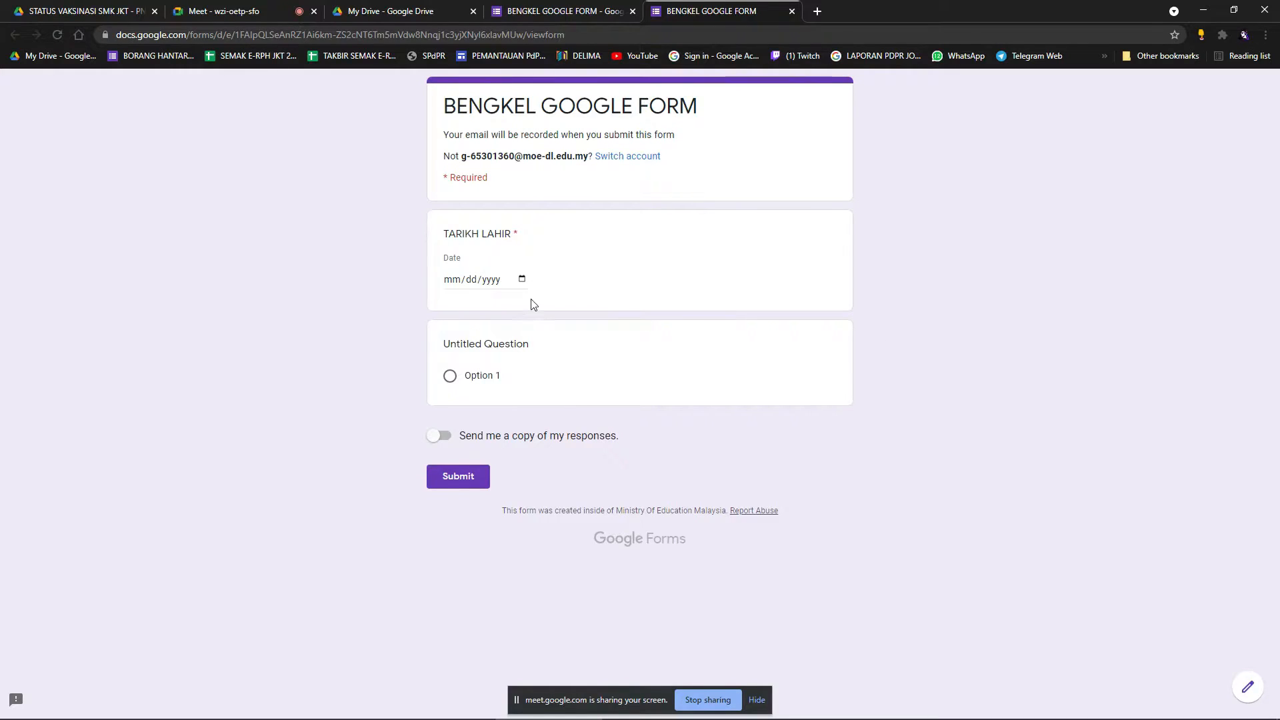
# Pick 14 July 2021 in the preview's TARIKH LAHIR date picker.
pyautogui.click(522, 280)
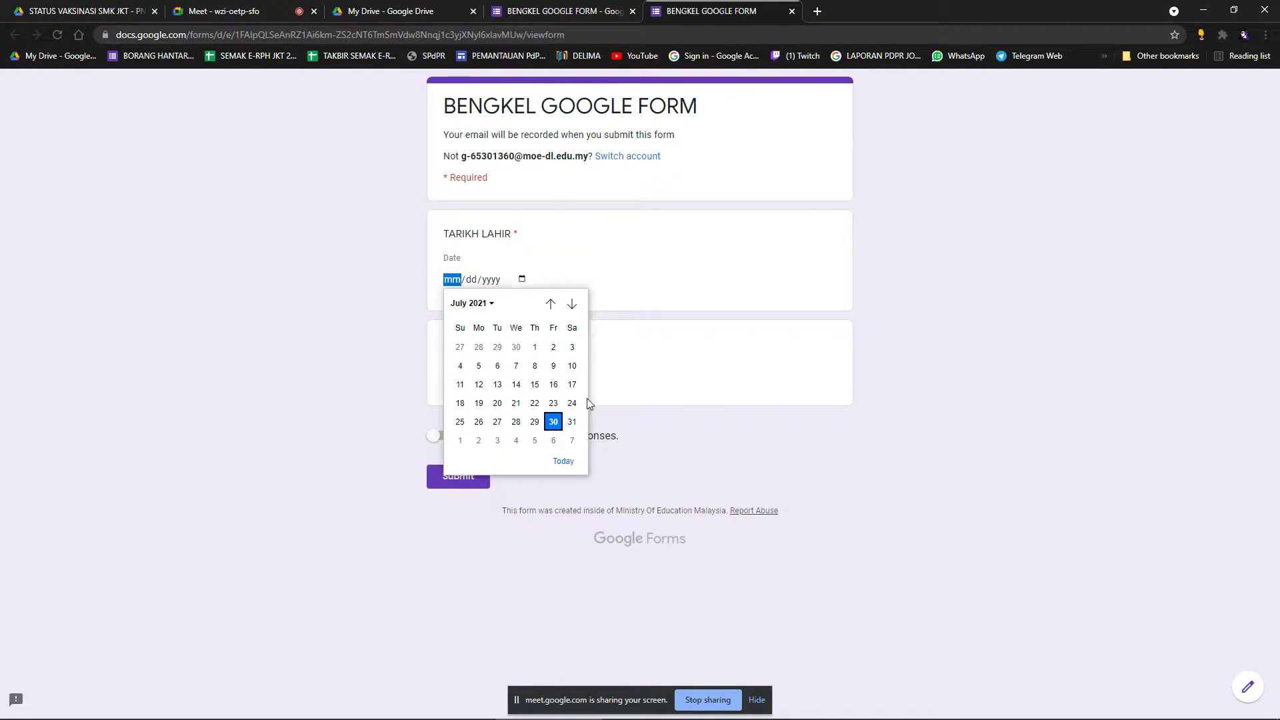
pyautogui.click(472, 303)
pyautogui.scroll(-4, 474, 426)
pyautogui.scroll(6, 485, 433)
pyautogui.scroll(-4, 483, 429)
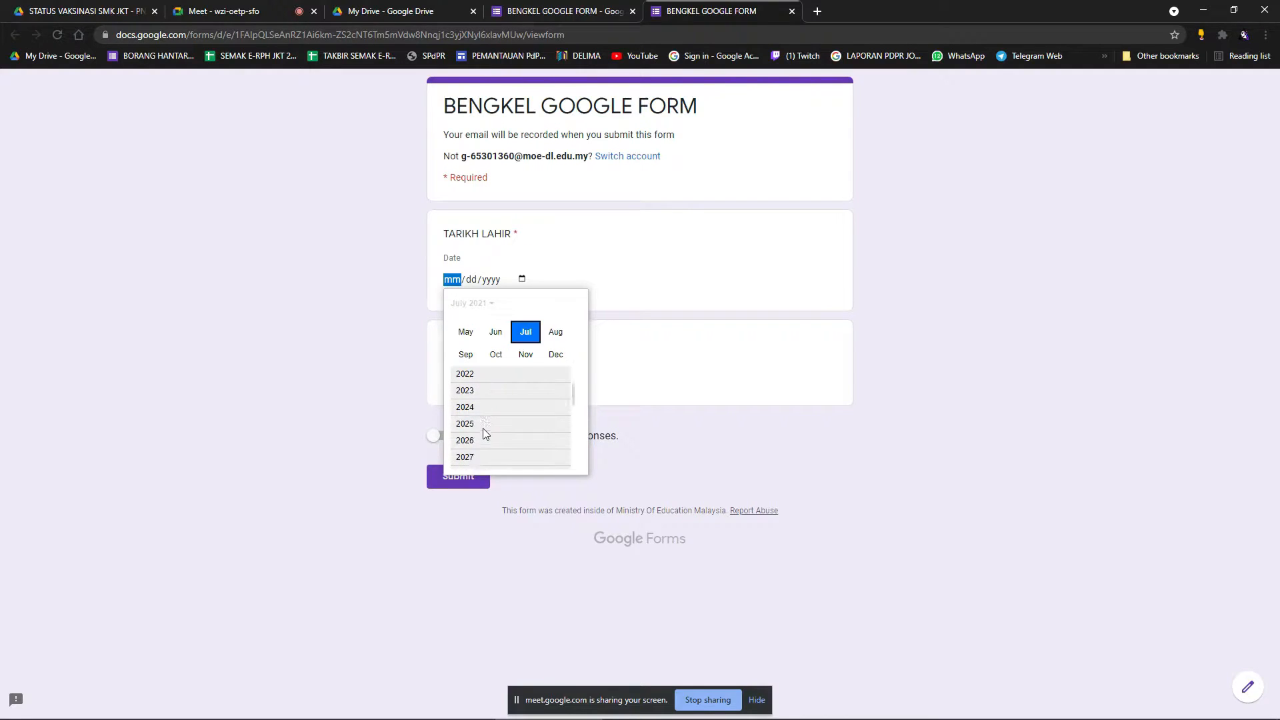
pyautogui.scroll(3, 483, 428)
pyautogui.scroll(5, 483, 428)
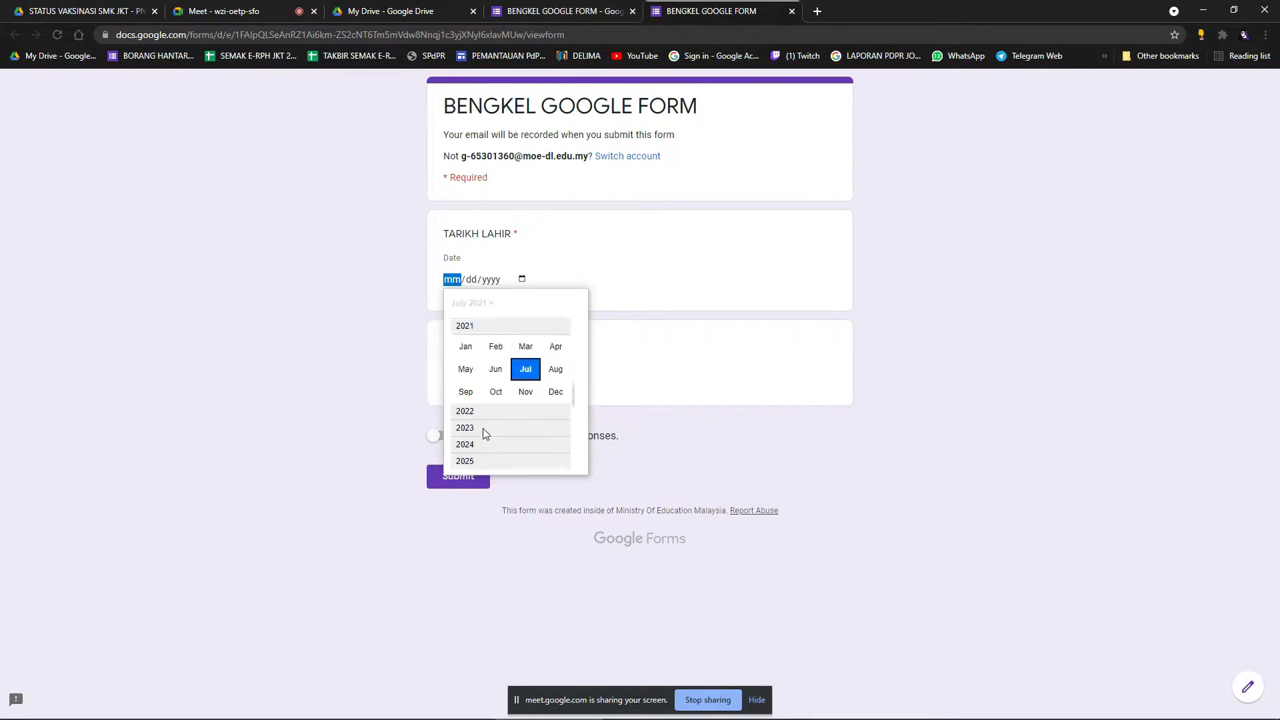
pyautogui.scroll(-3, 483, 428)
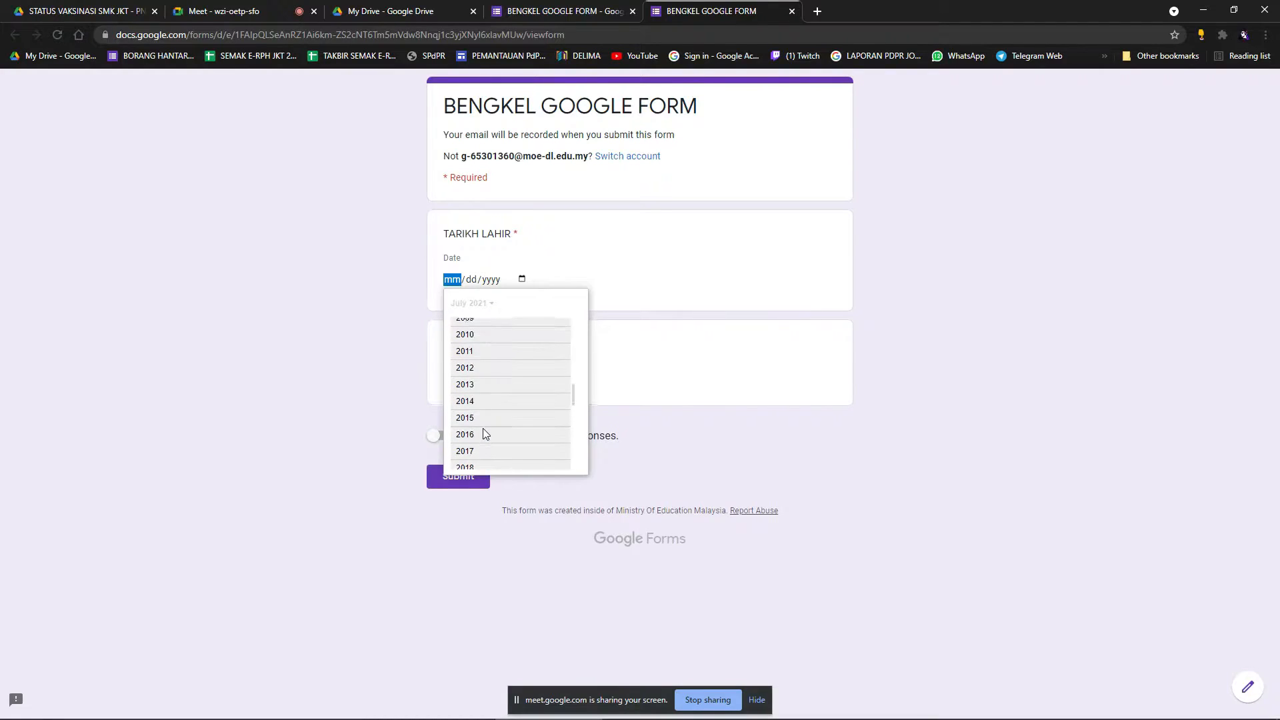
pyautogui.scroll(-1, 531, 420)
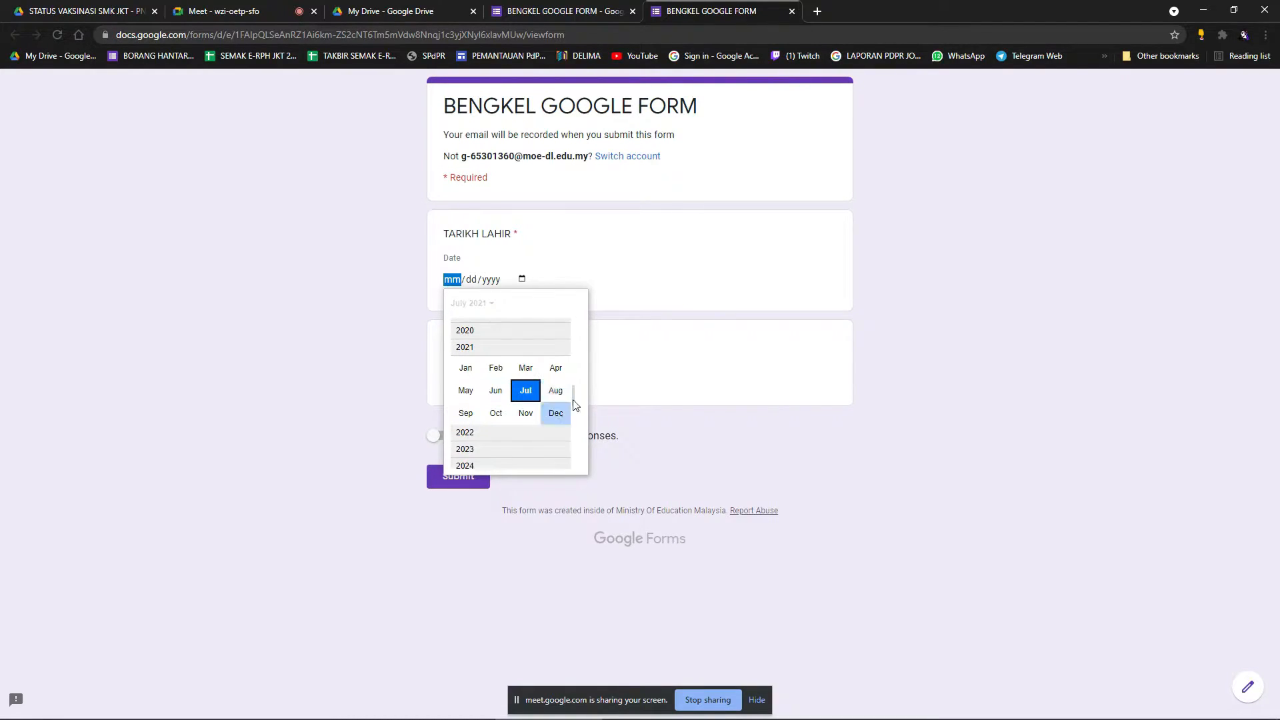
pyautogui.click(669, 360)
pyautogui.click(523, 280)
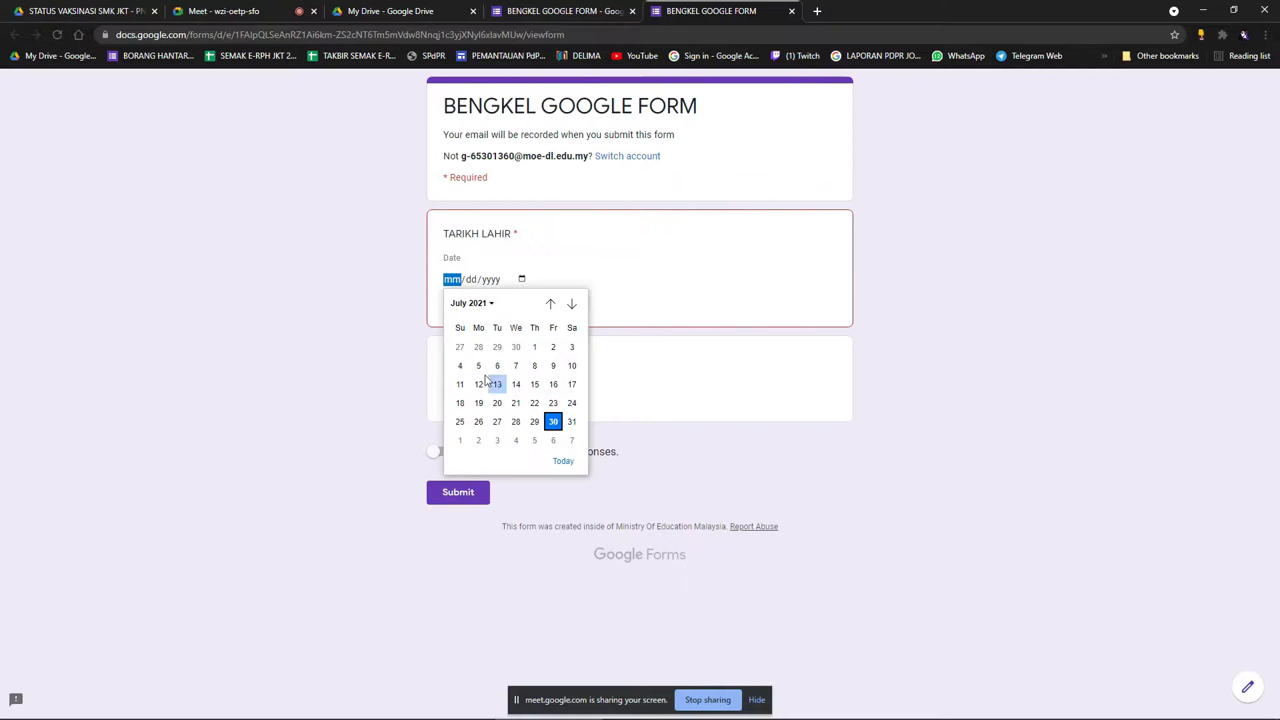
pyautogui.click(515, 384)
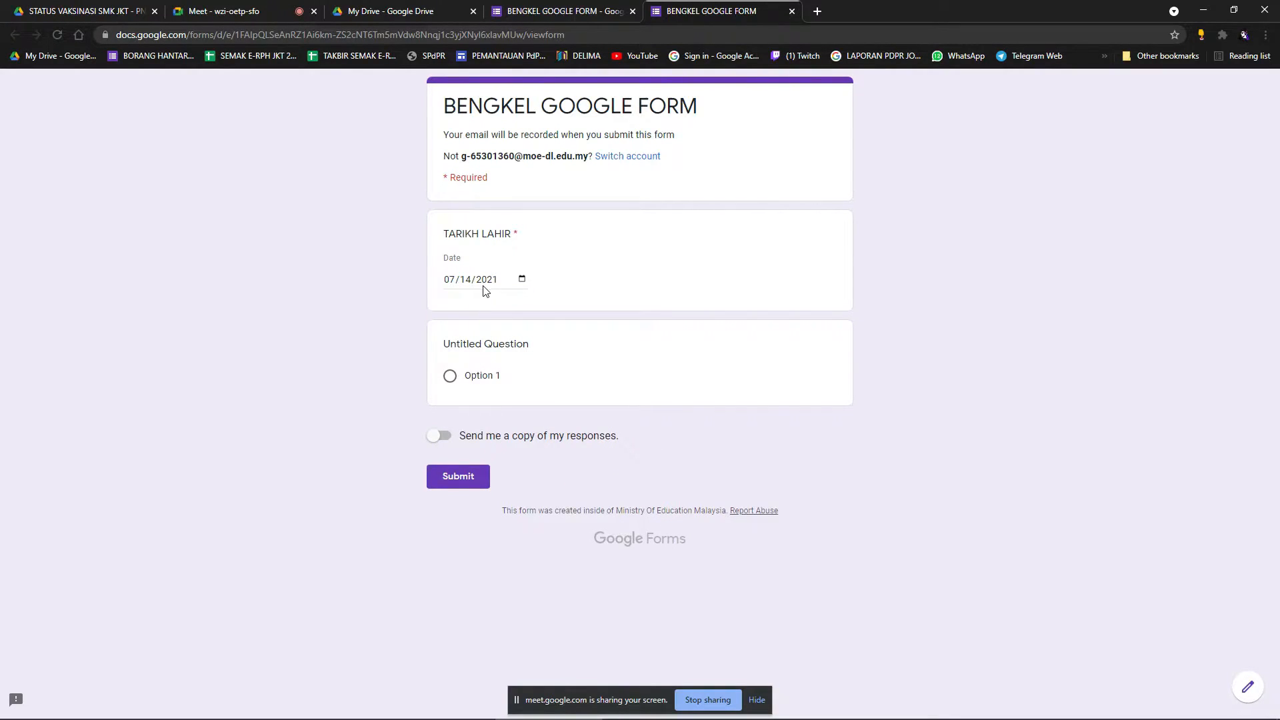
# Close the preview tab, confirming Leave on the unsaved-changes warning.
pyautogui.click(600, 21)
pyautogui.click(792, 11)
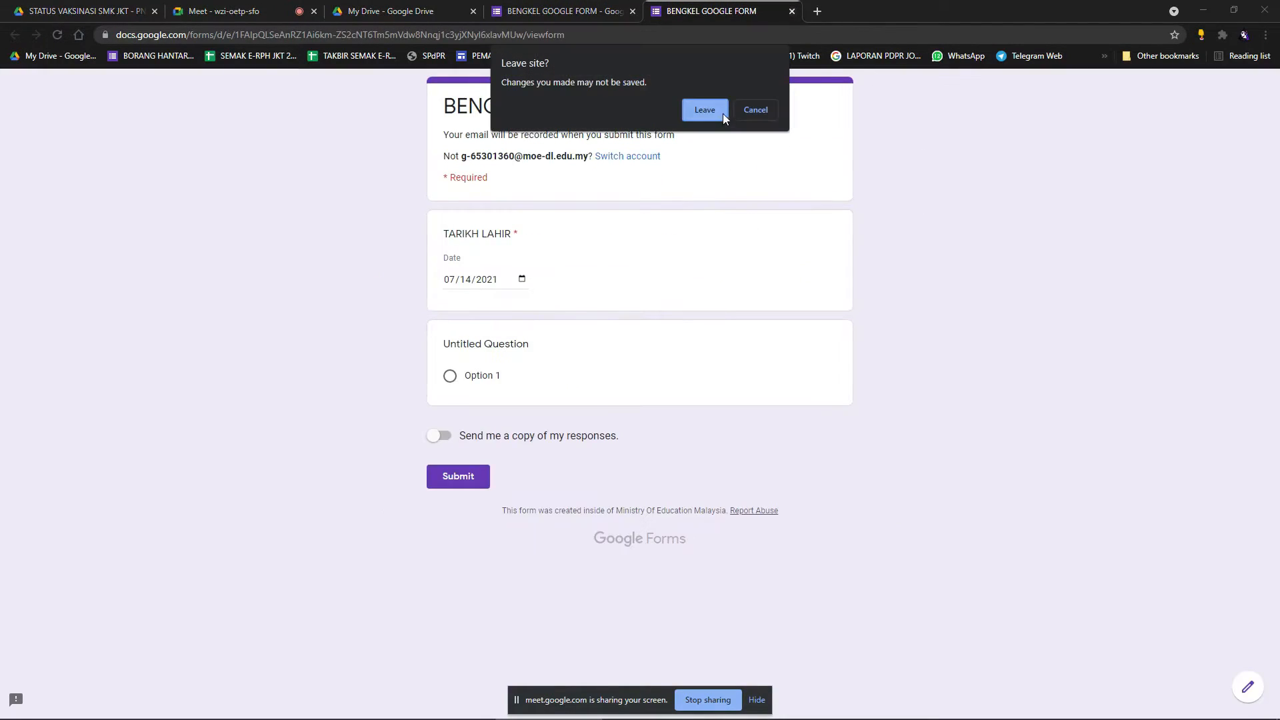
pyautogui.click(705, 110)
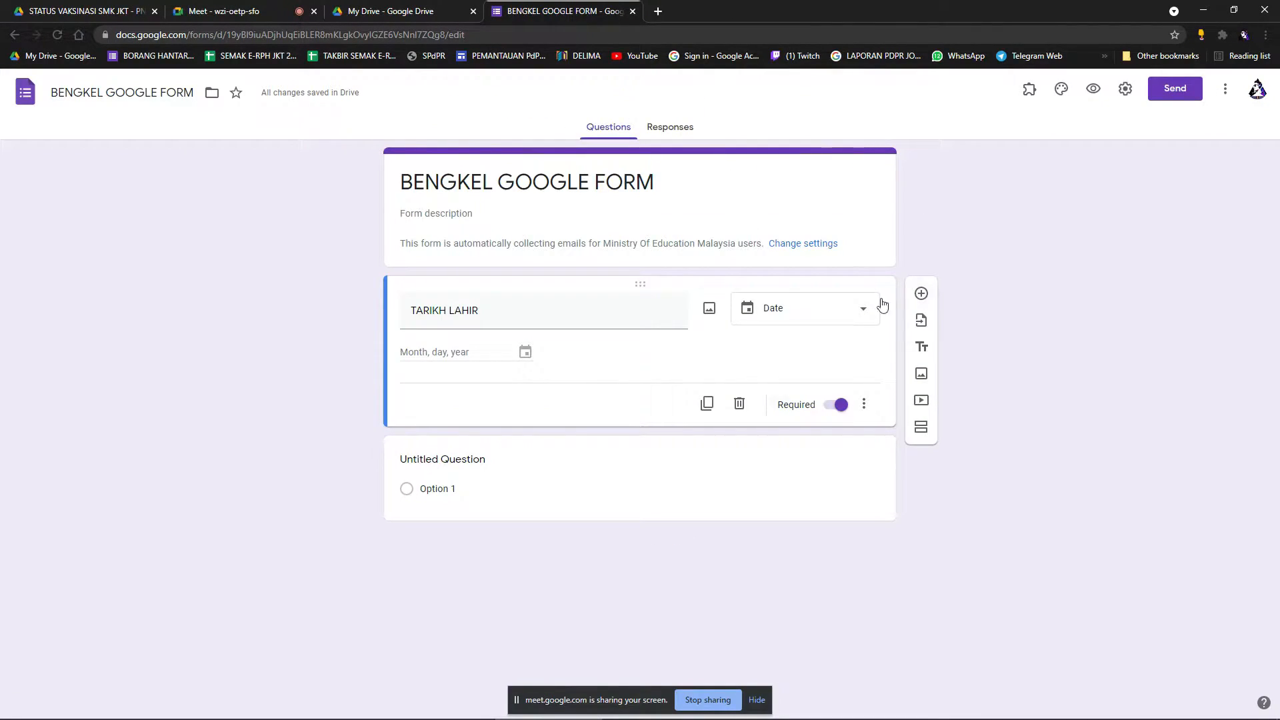
# Make the question a Time question titled BILA KAH MASA YANG SESUAI UNTUK MEMBUAT BENGKEL, then preview it.
pyautogui.click(867, 307)
pyautogui.click(772, 490)
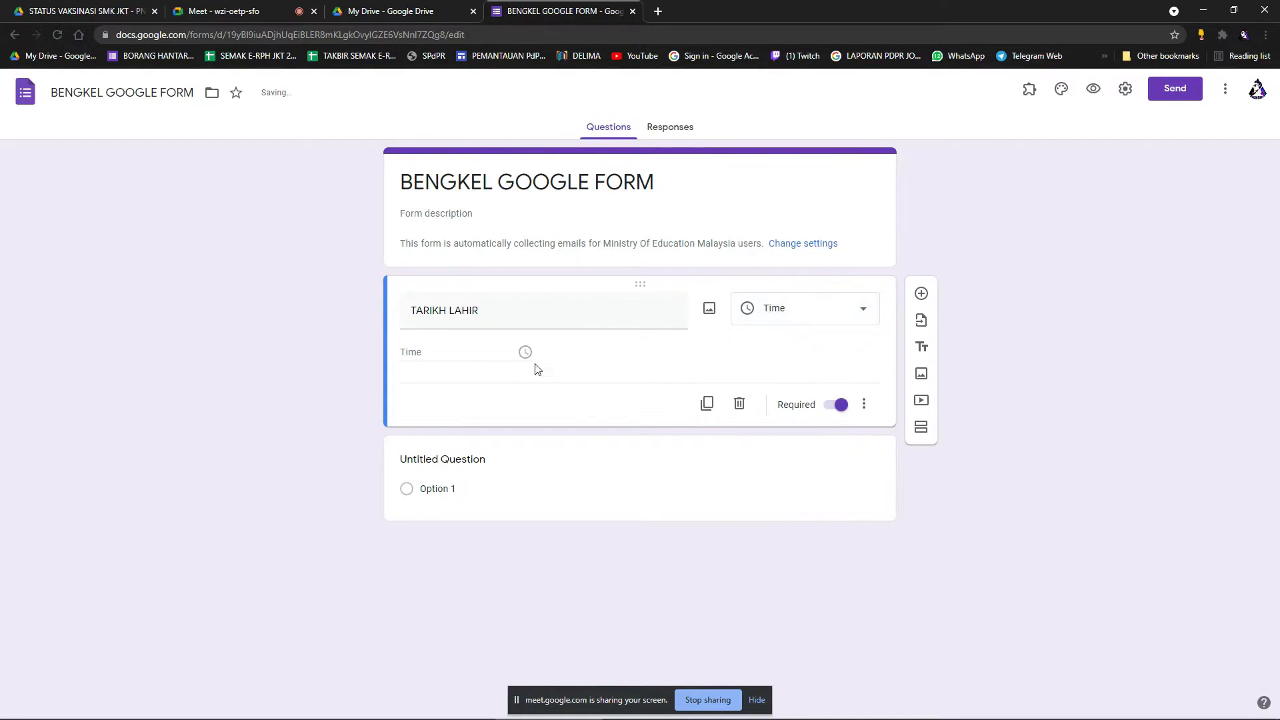
pyautogui.tripleClick(492, 315)
pyautogui.write('BILA KAH MASA')
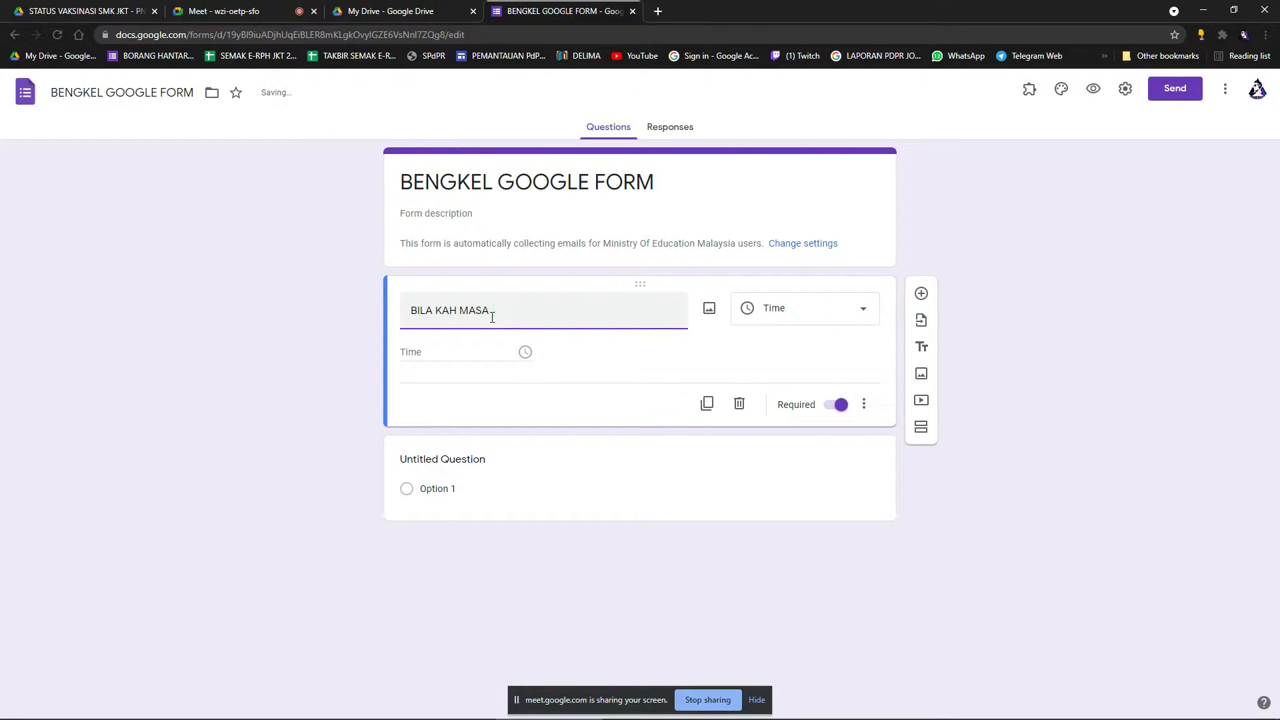
pyautogui.write(' YANG SESUAI')
pyautogui.click(592, 318)
pyautogui.write('UNTUK')
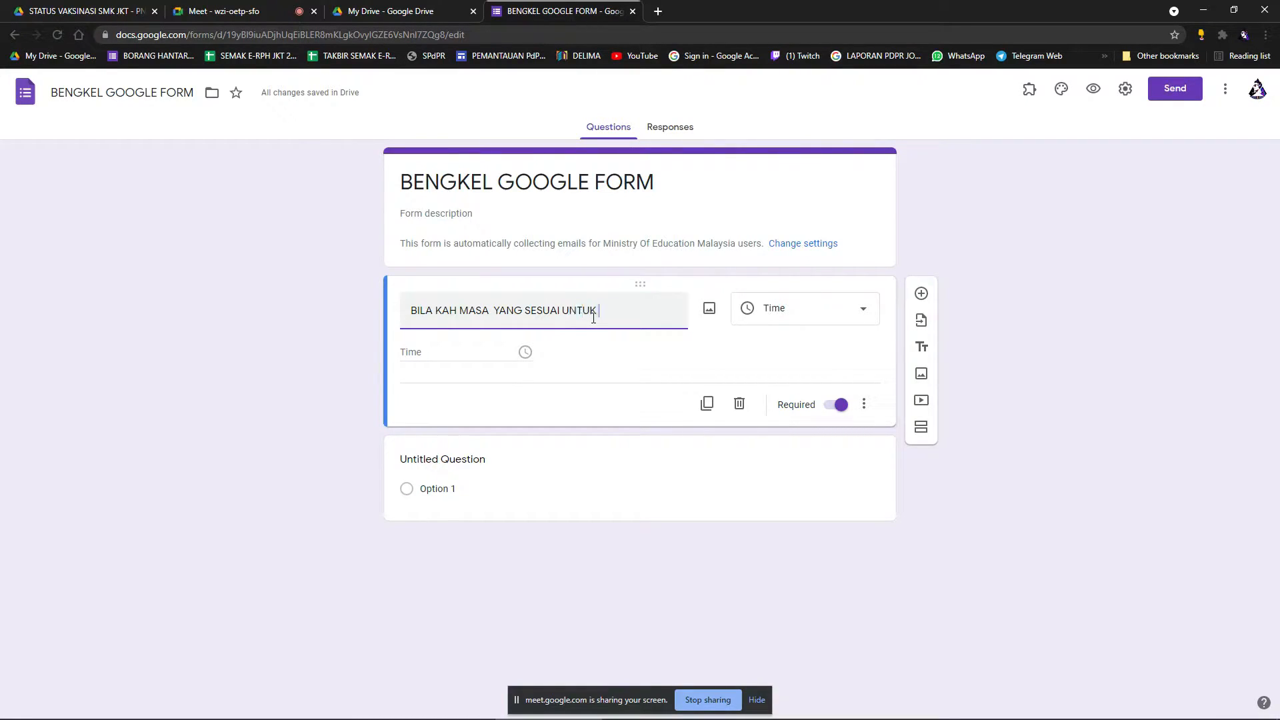
pyautogui.write(' MEMBUAT BENGKJE')
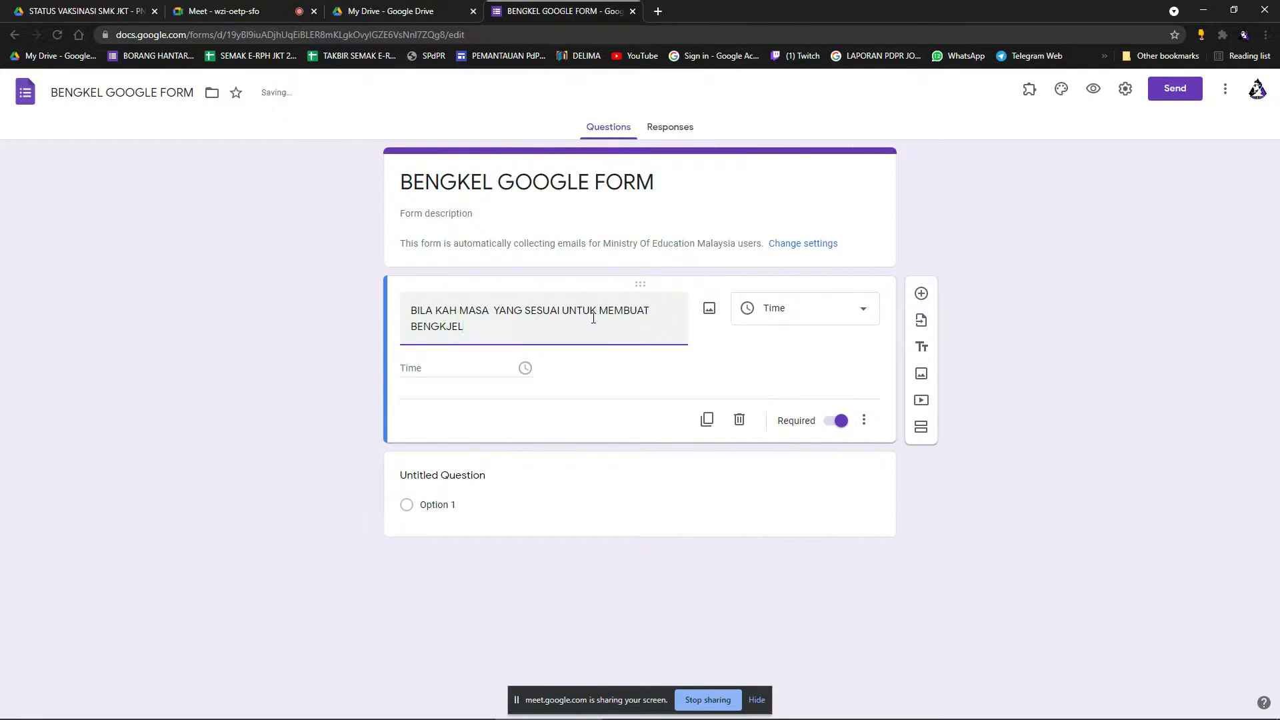
pyautogui.write('L')
pyautogui.click(804, 359)
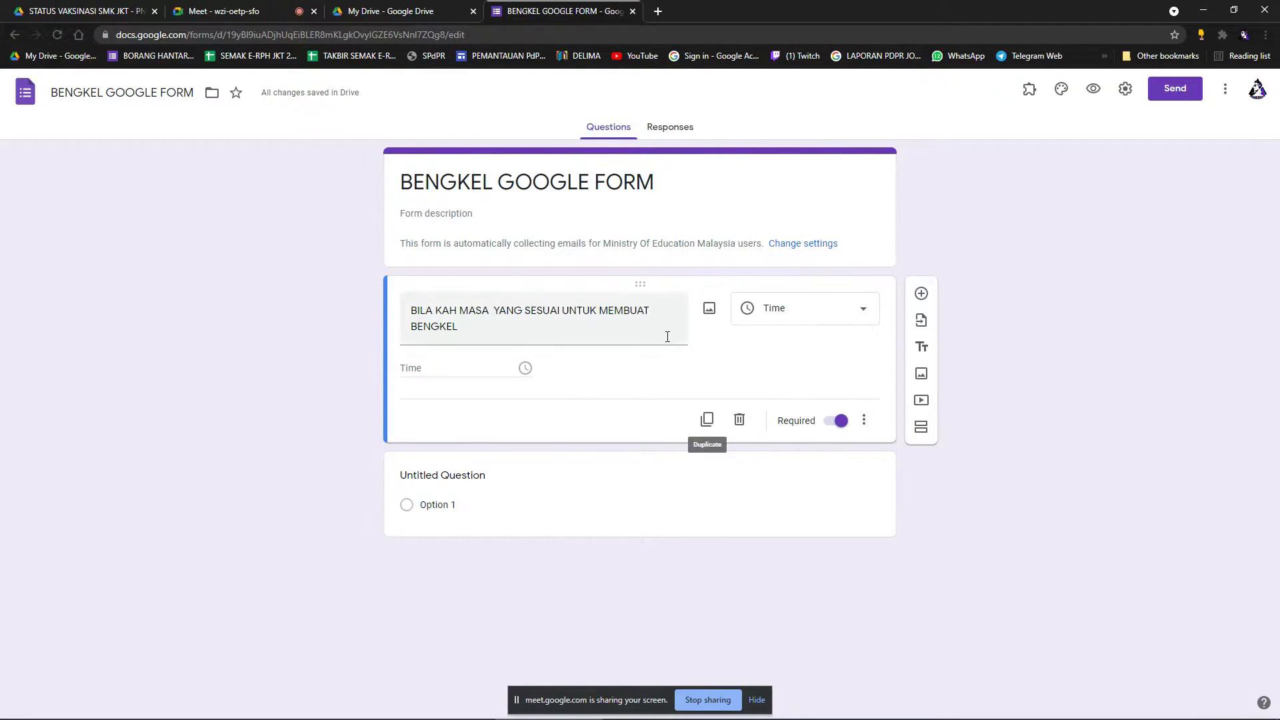
pyautogui.click(1093, 89)
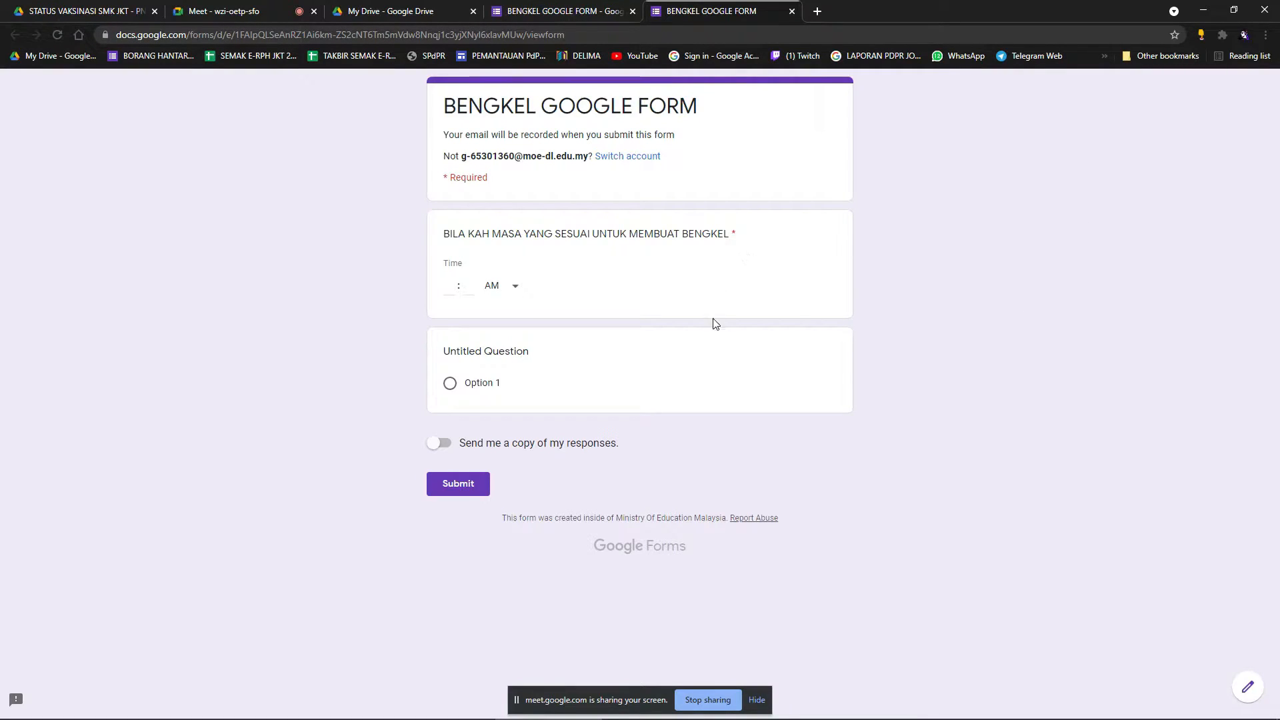
# Answer the workshop-time question with 03:00 PM in the preview, then return to the editor.
pyautogui.click(517, 289)
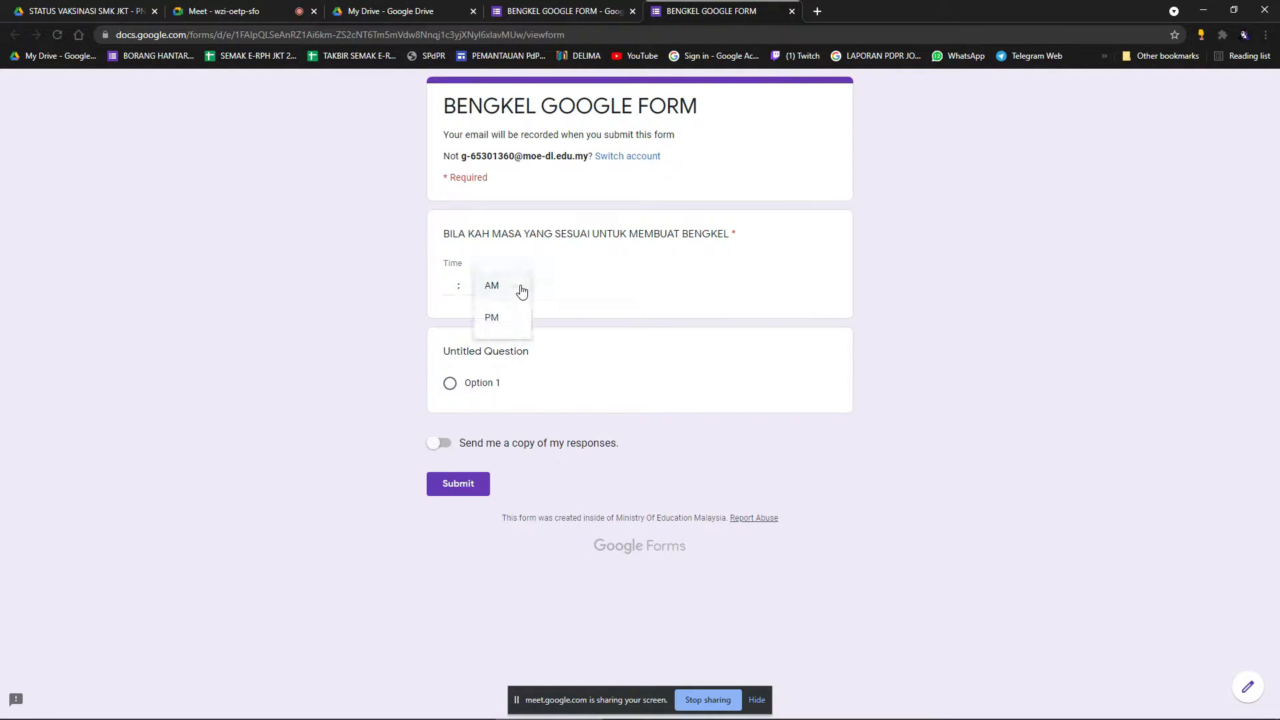
pyautogui.click(493, 319)
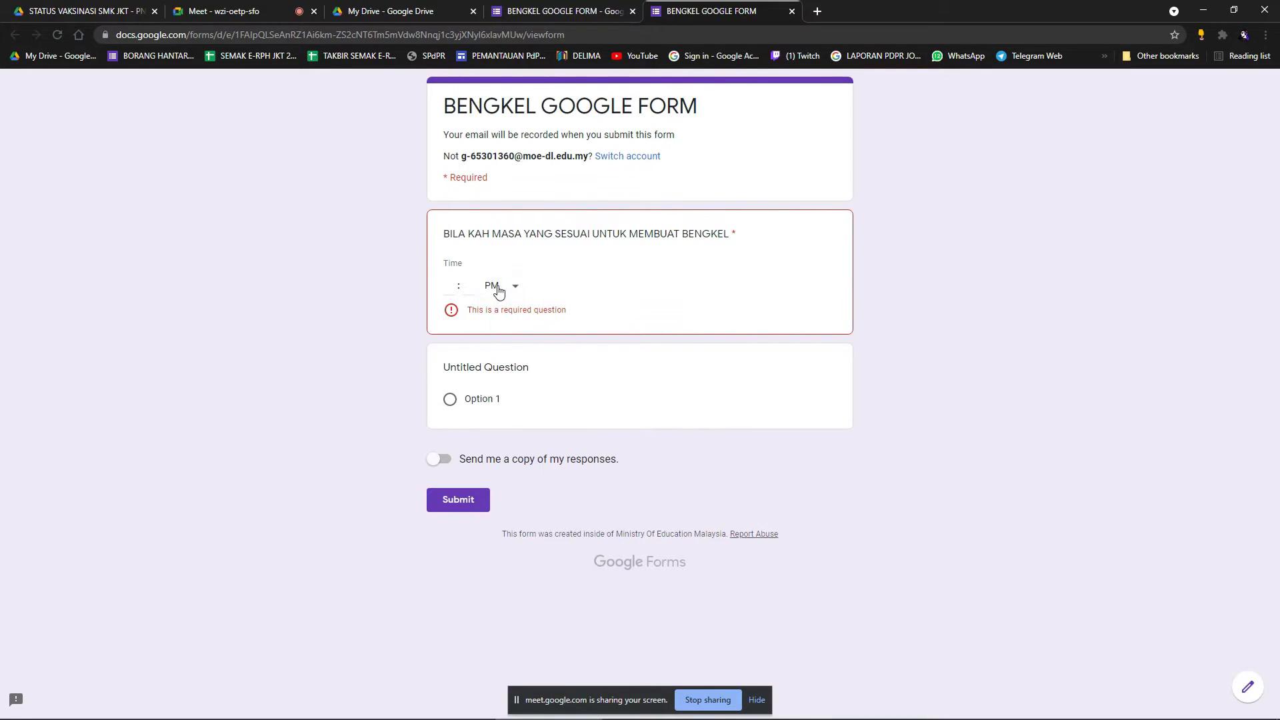
pyautogui.write('3')
pyautogui.press('Tab')
pyautogui.write('00')
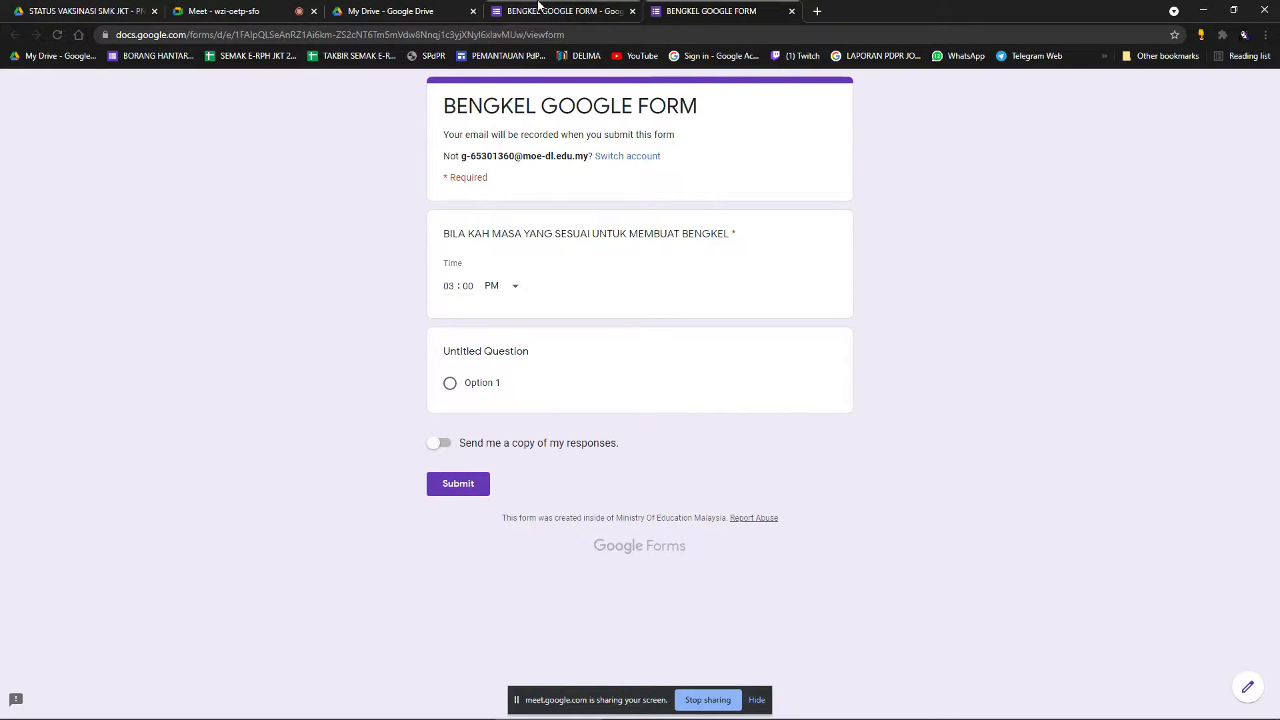
pyautogui.click(563, 11)
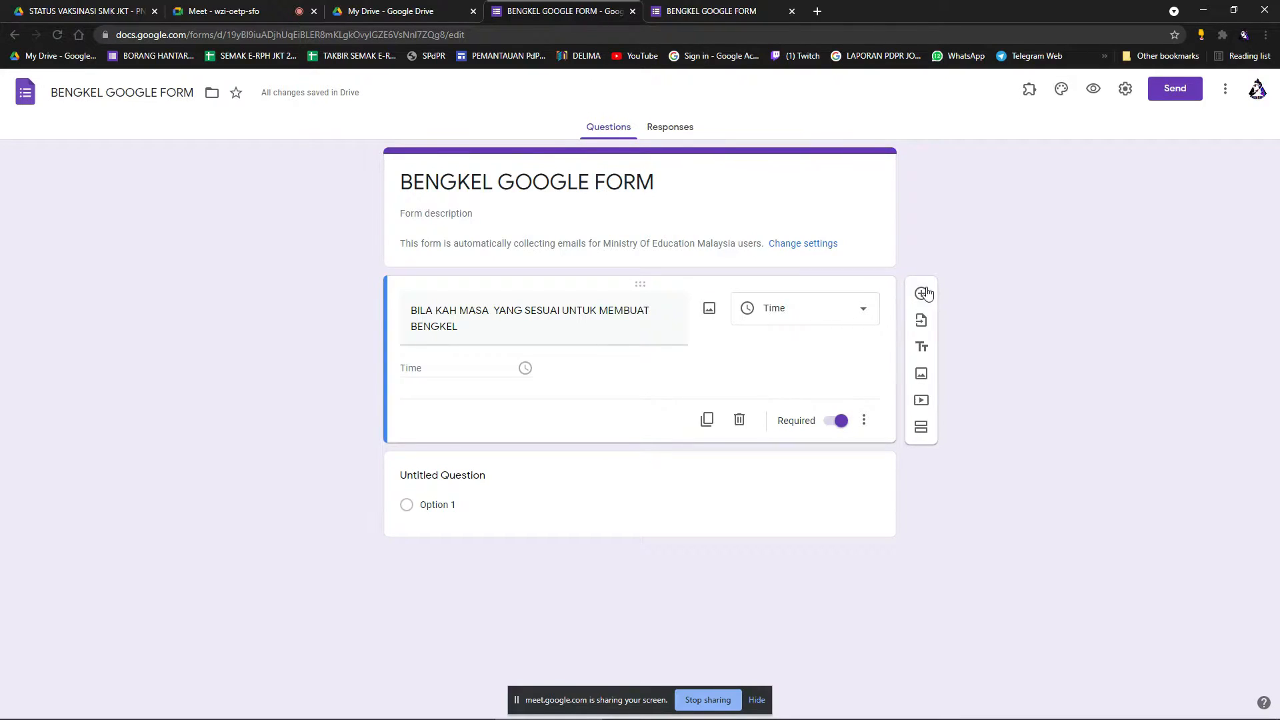
# Make the question a Dropdown with a second option SDFSD.
pyautogui.click(863, 311)
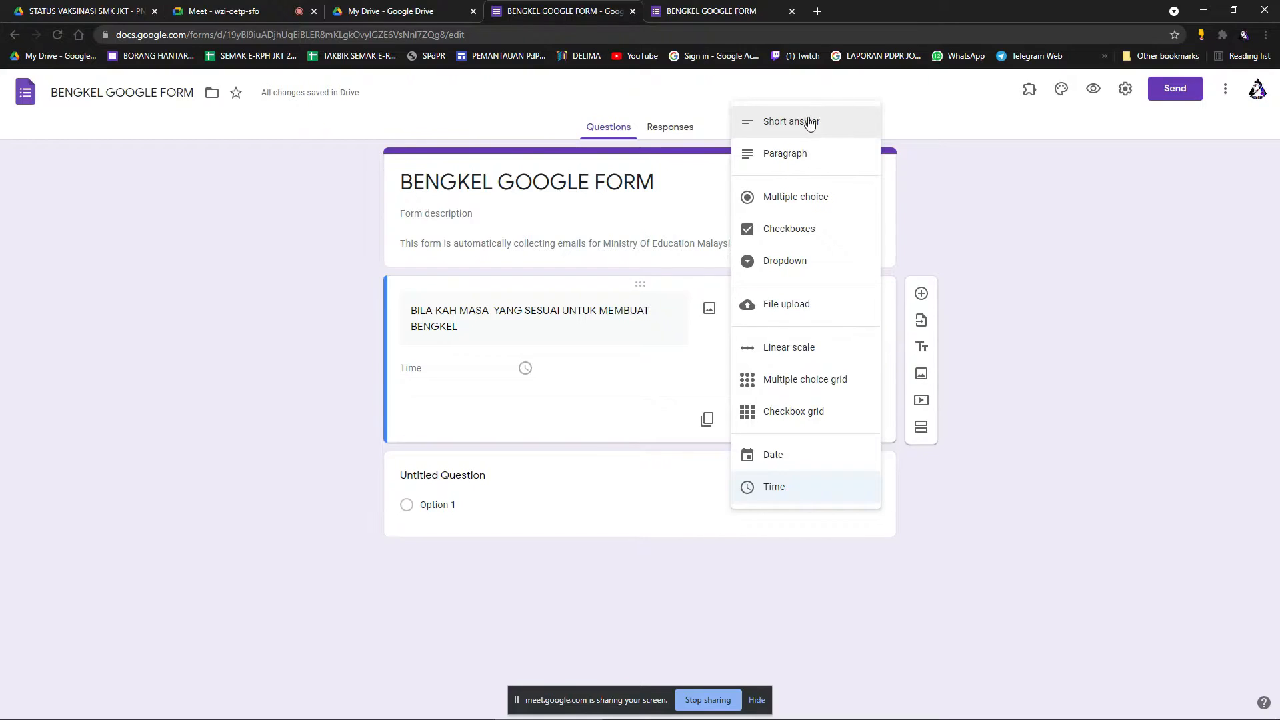
pyautogui.click(817, 266)
pyautogui.click(474, 375)
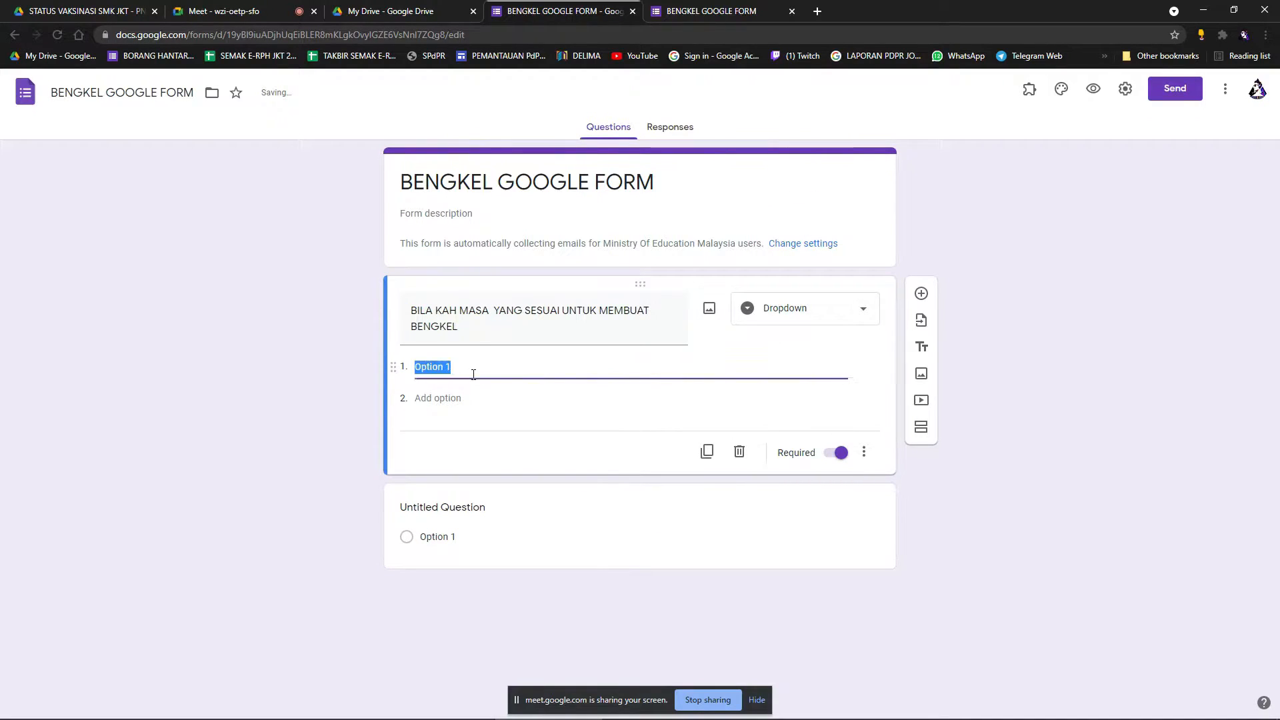
pyautogui.click(466, 400)
pyautogui.write('SDFSD')
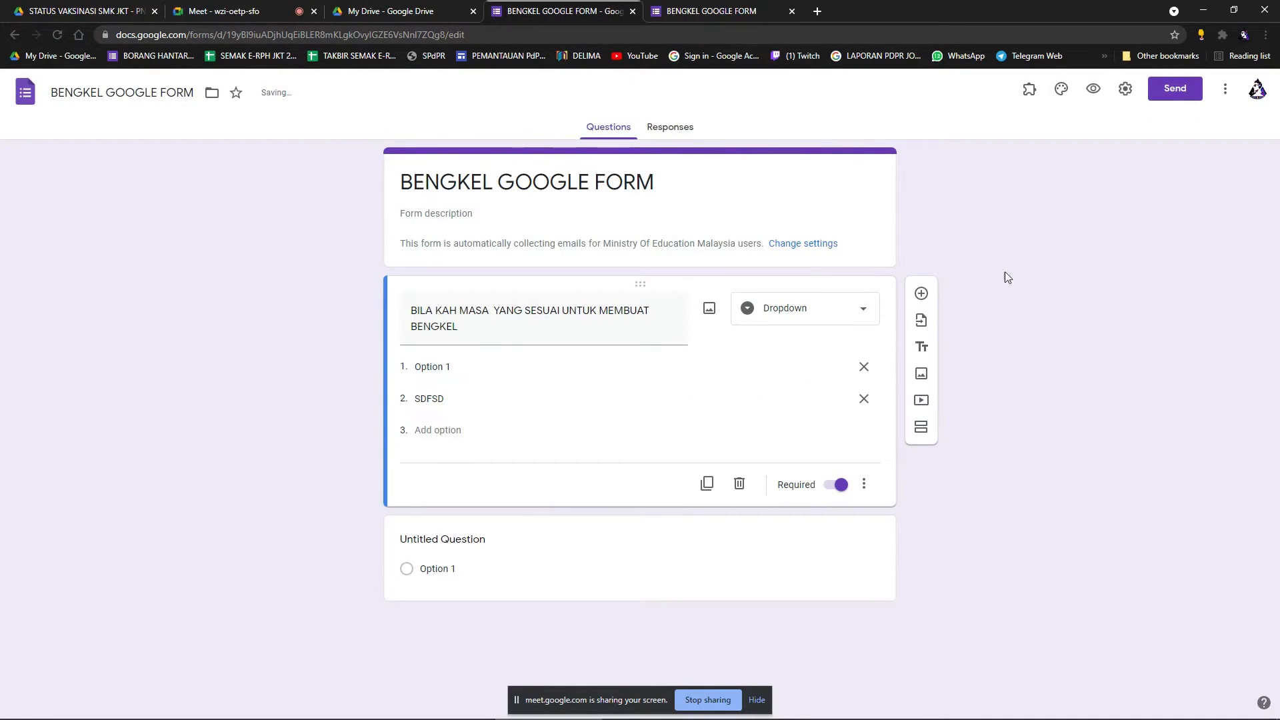
# Check the dropdown's choices in preview, then switch the question to Multiple choice.
pyautogui.click(1094, 89)
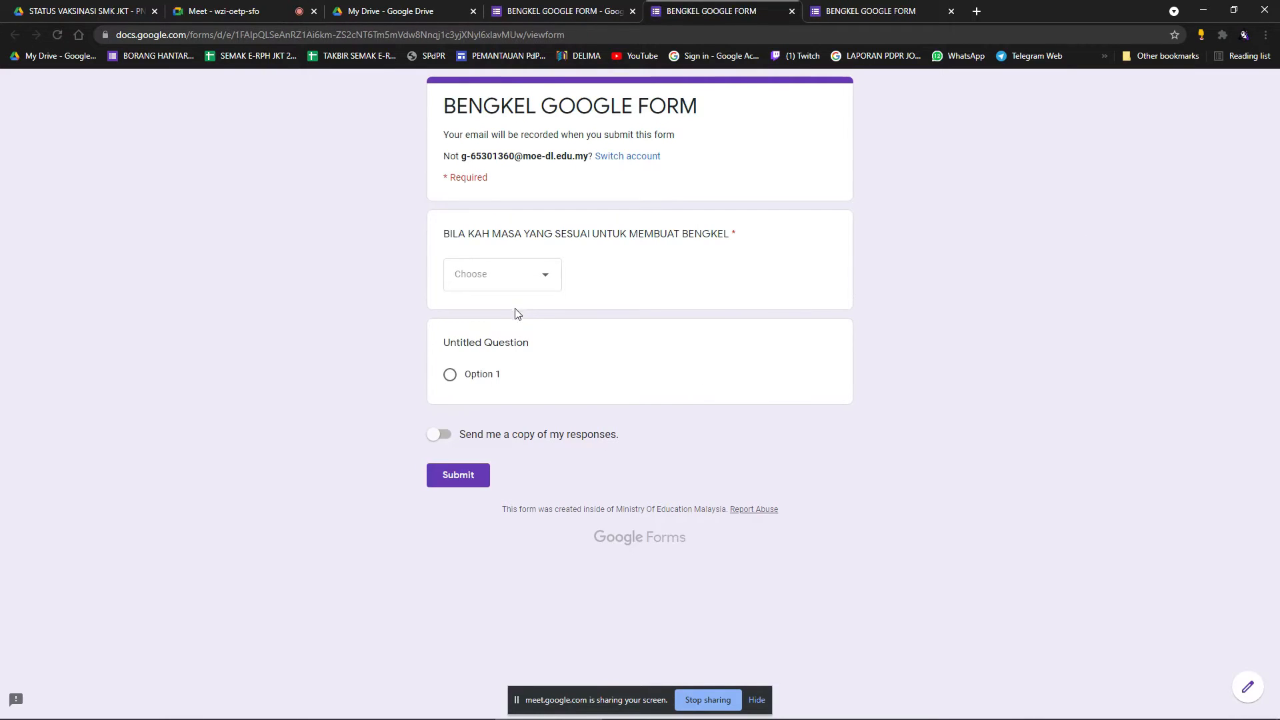
pyautogui.click(537, 279)
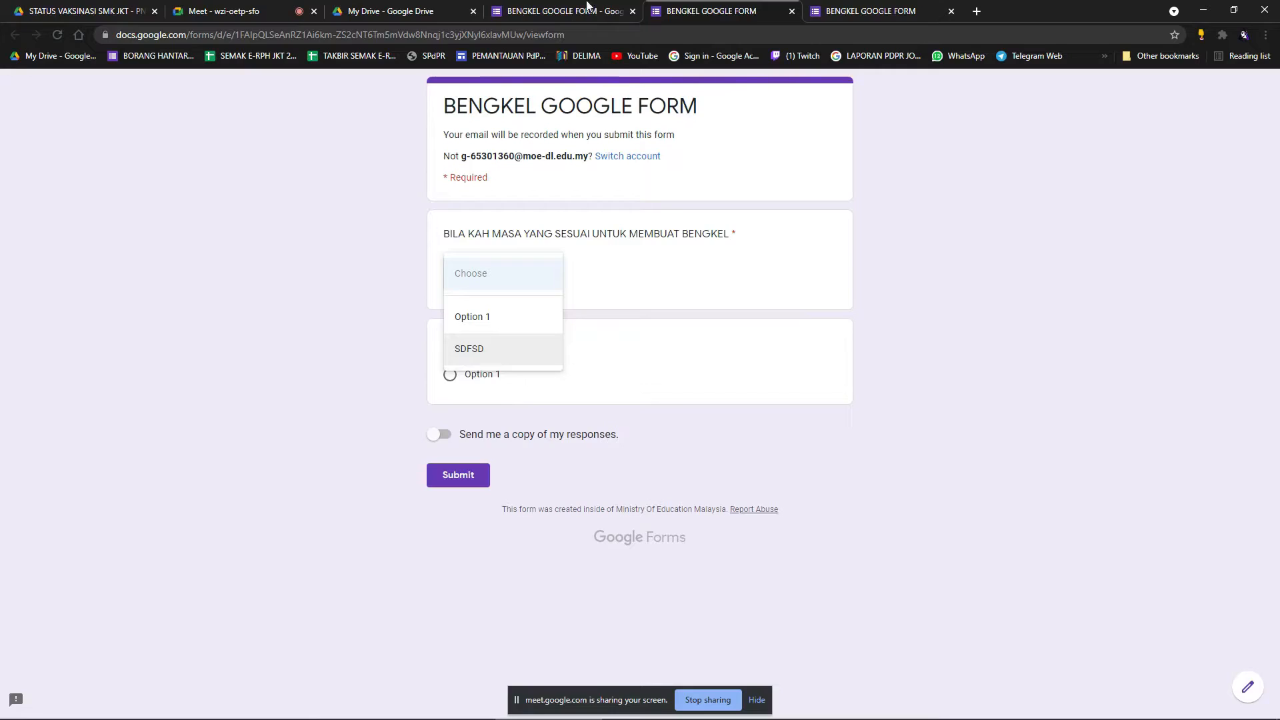
pyautogui.click(563, 11)
pyautogui.click(813, 306)
pyautogui.click(765, 247)
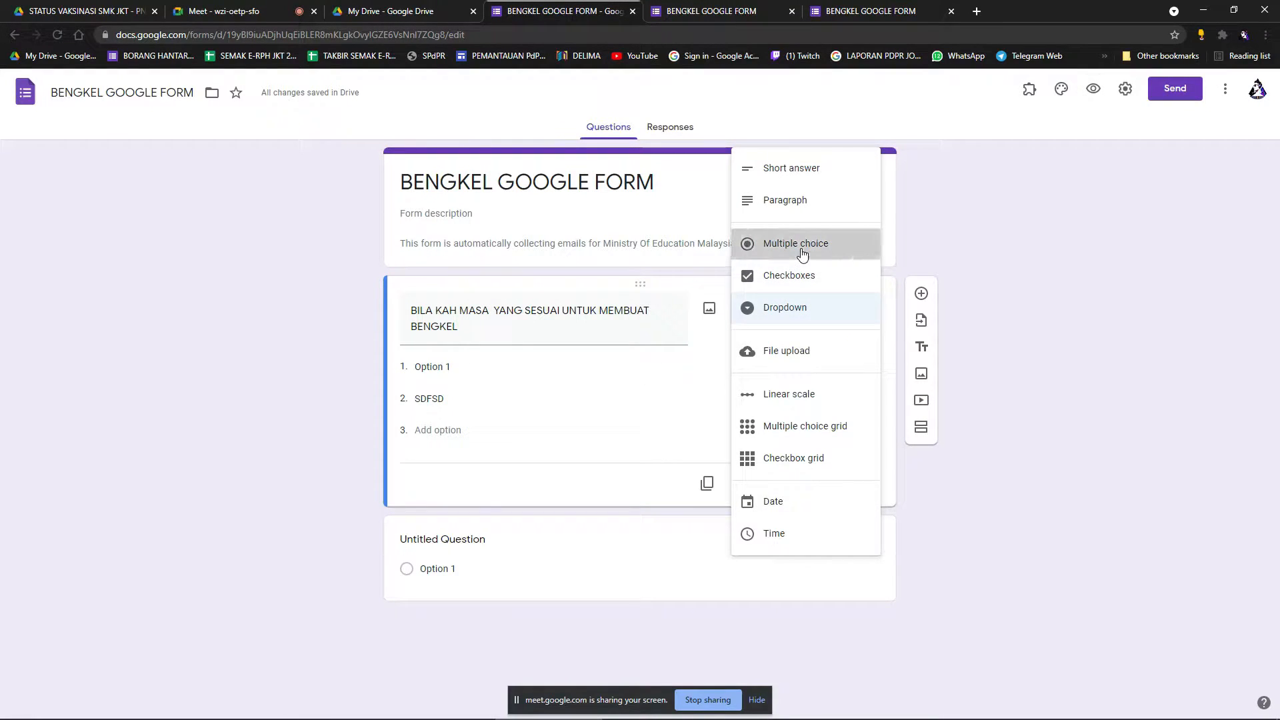
# Add a third option SEDFWSFE and preview the form.
pyautogui.click(448, 437)
pyautogui.write('SDSFSDFS')
pyautogui.click(1094, 89)
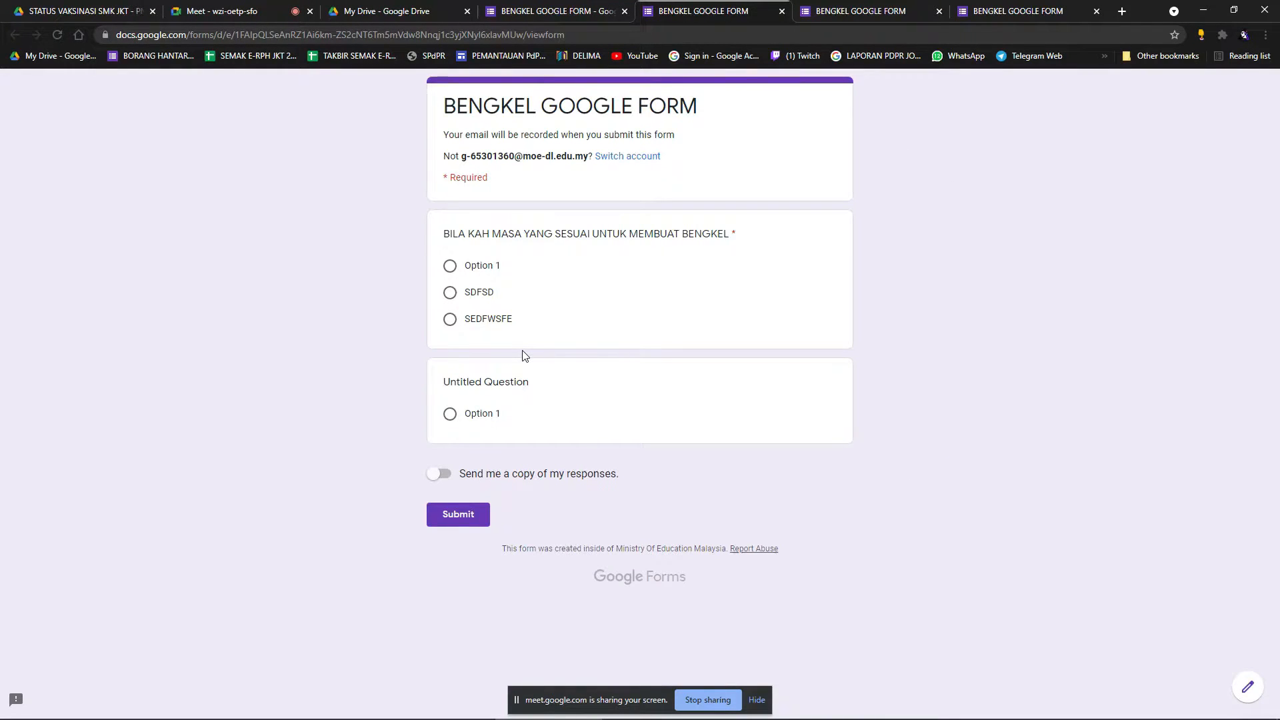
pyautogui.click(587, 10)
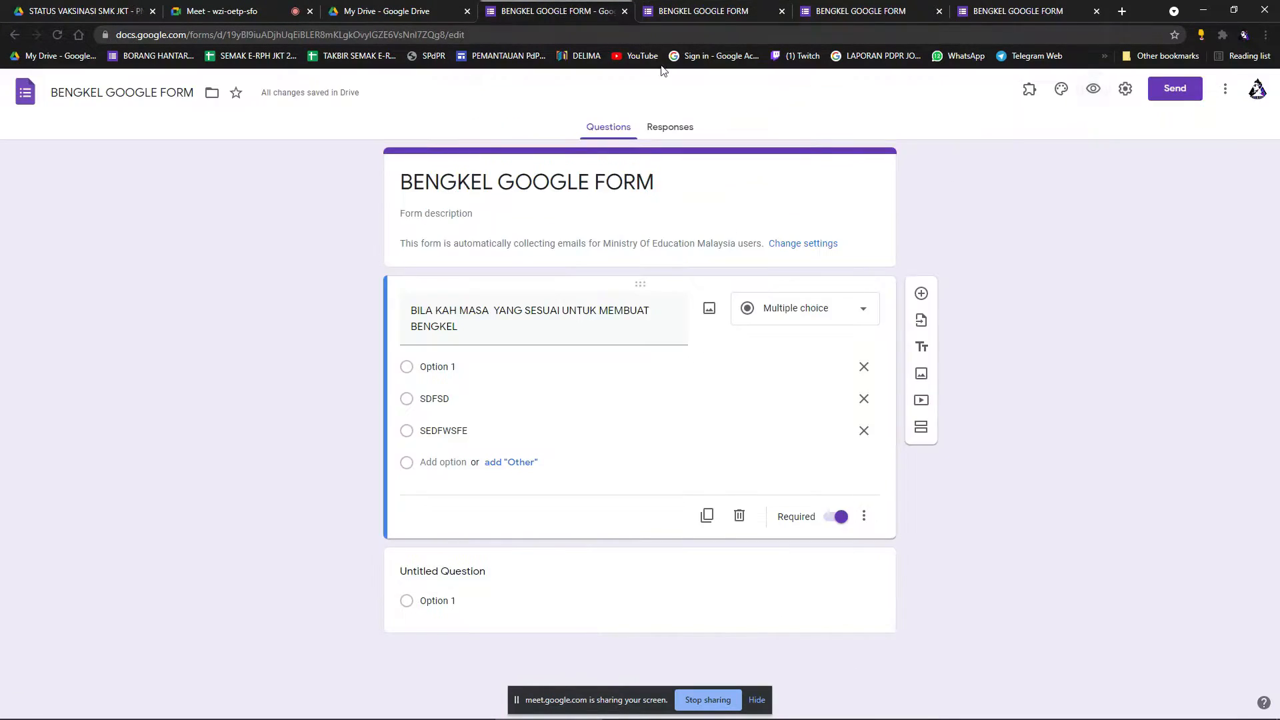
# Add an Other choice and test it in preview by typing a sample Other answer.
pyautogui.click(518, 471)
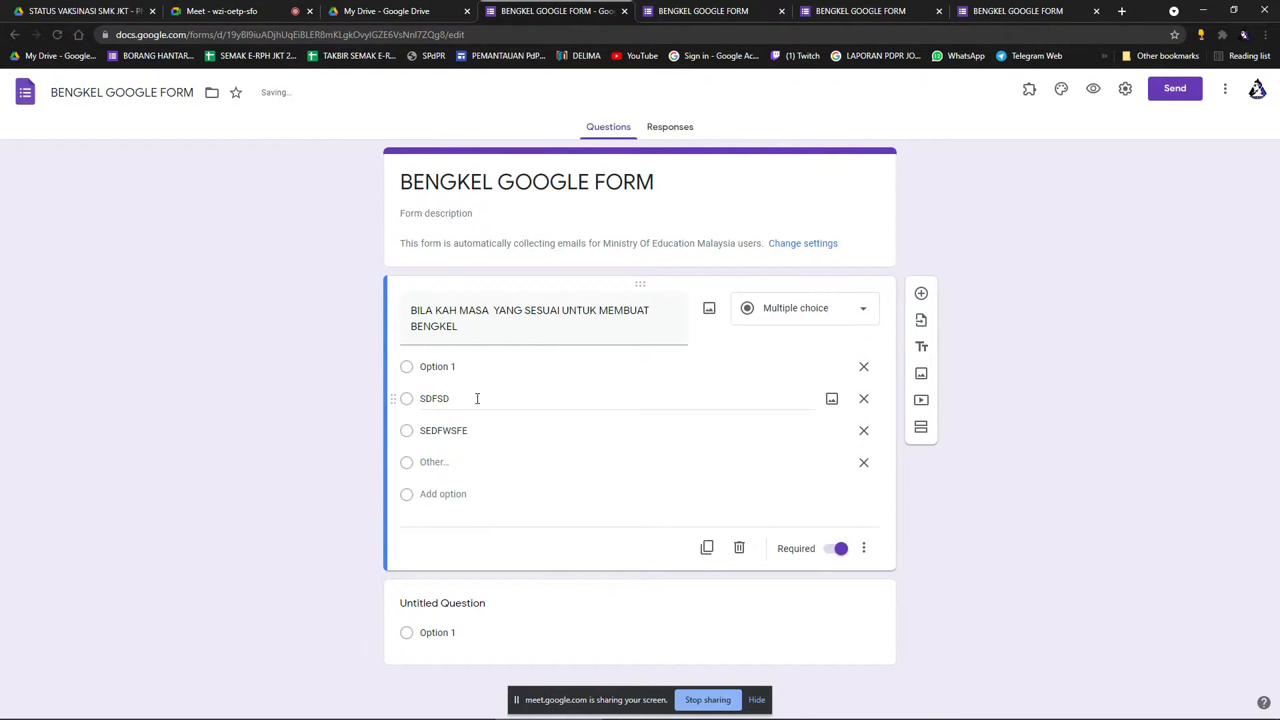
pyautogui.click(1094, 88)
pyautogui.write('XDFVGDRFH')
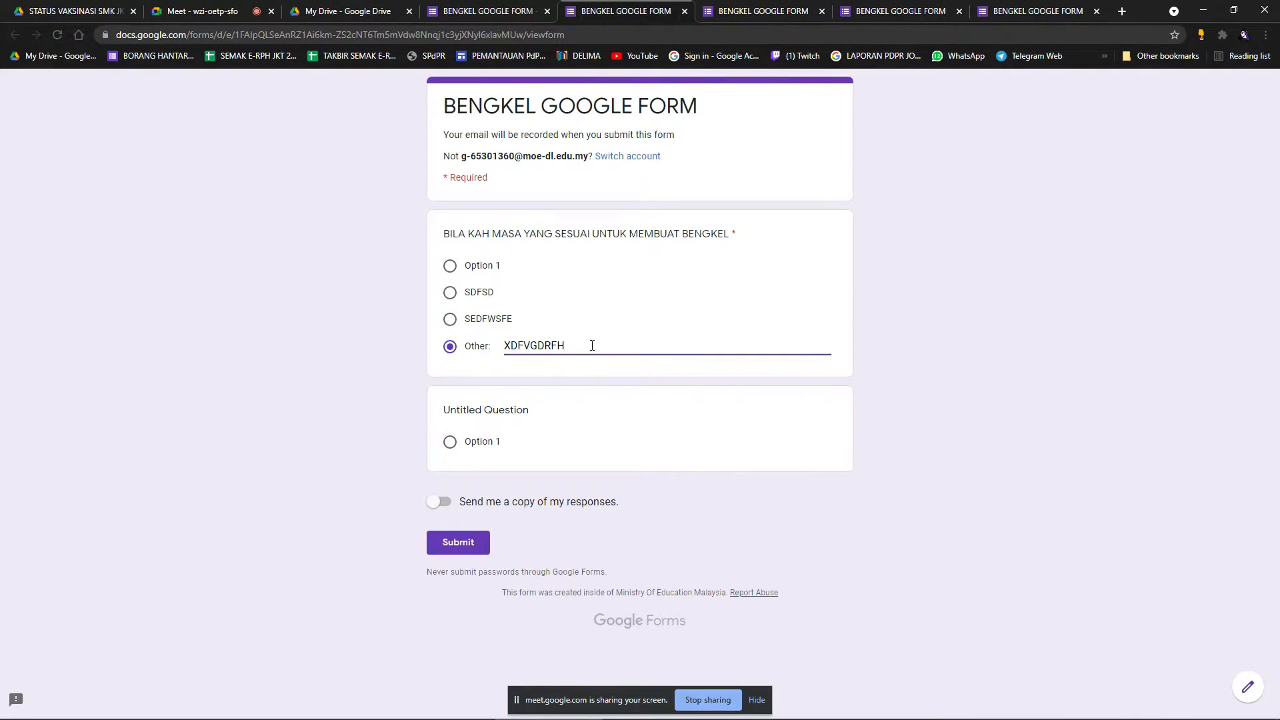
pyautogui.moveTo(574, 348); pyautogui.dragTo(508, 346)
pyautogui.write('MOHAMAD')
pyautogui.click(716, 377)
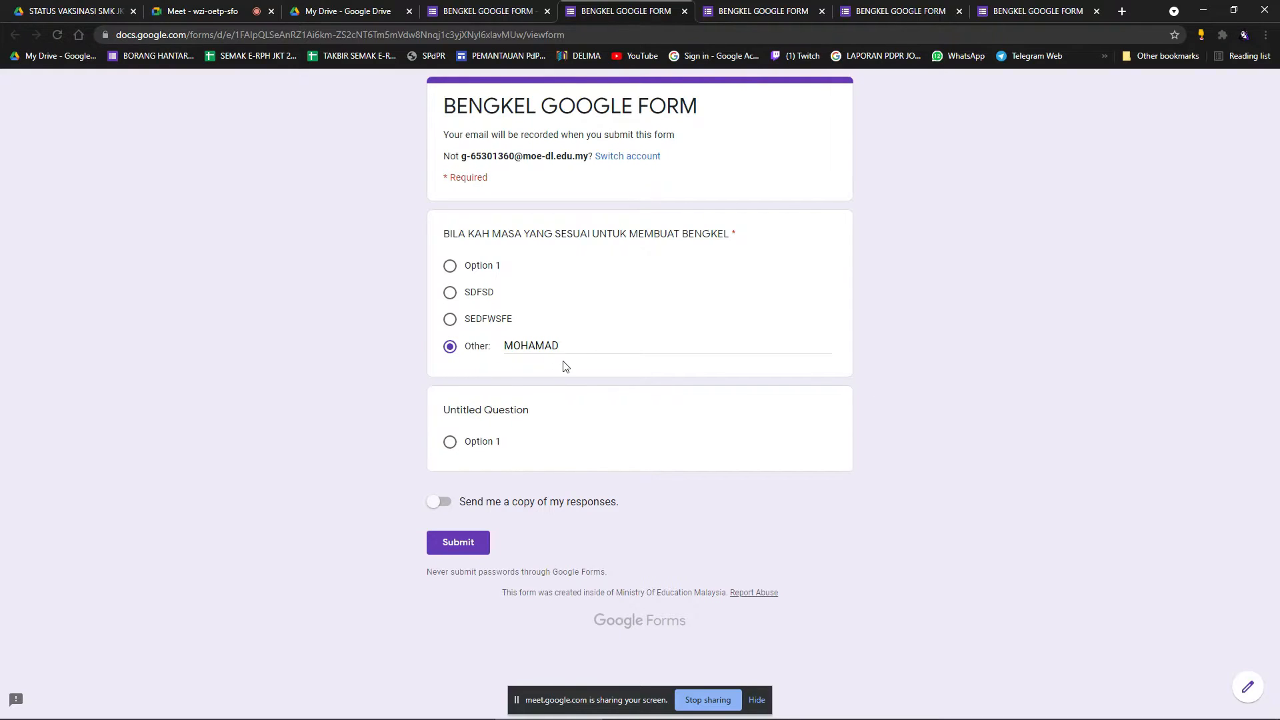
pyautogui.click(557, 9)
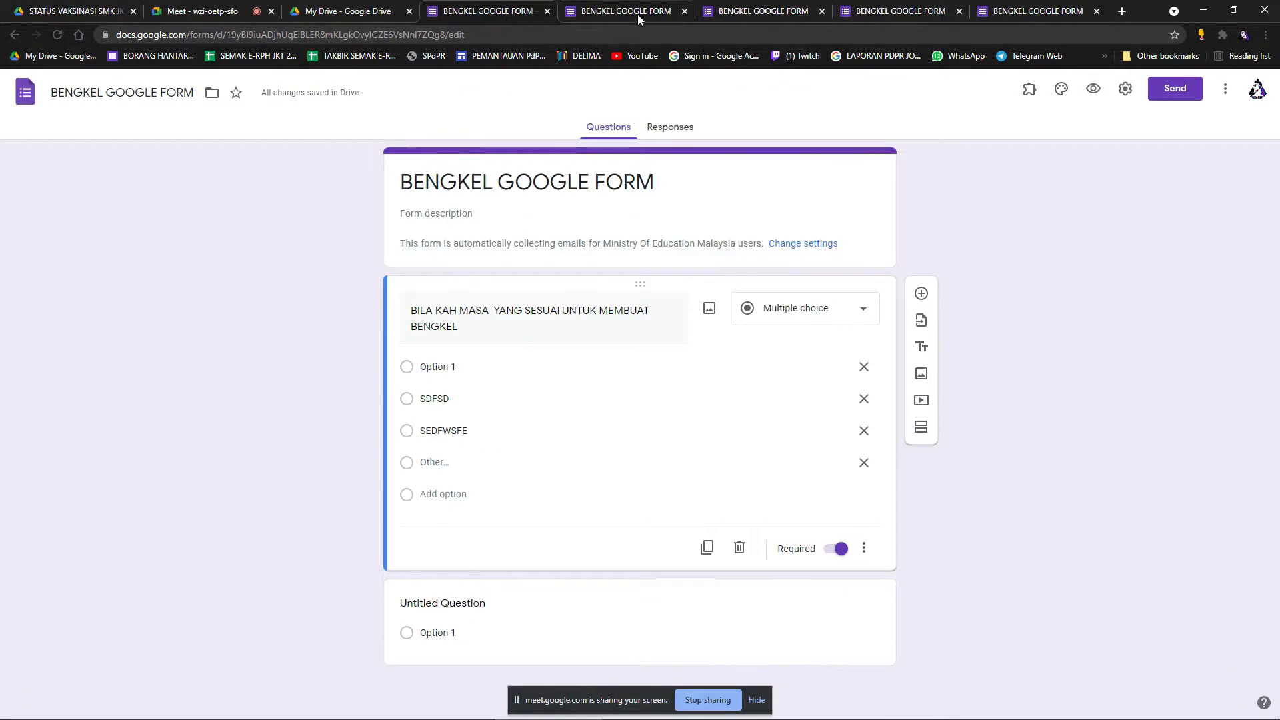
# Close all leftover viewform preview tabs, confirming Leave each time.
pyautogui.click(684, 11)
pyautogui.click(711, 111)
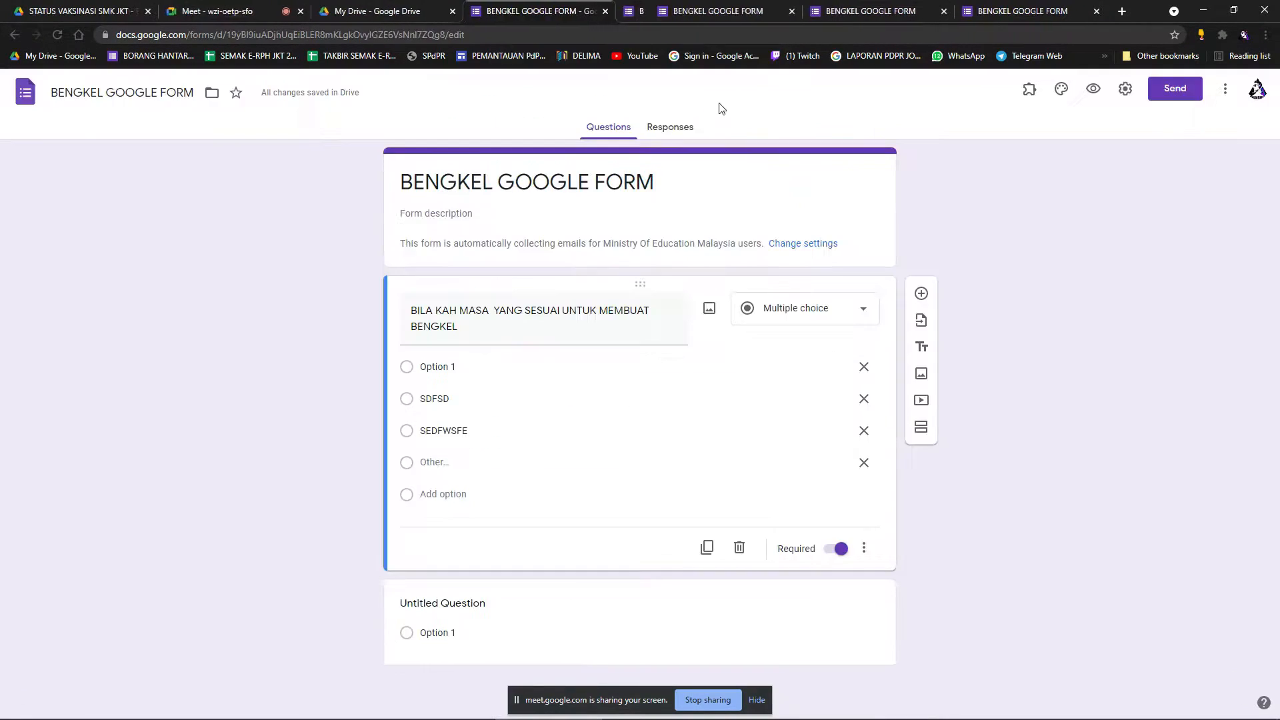
pyautogui.click(734, 10)
pyautogui.click(781, 10)
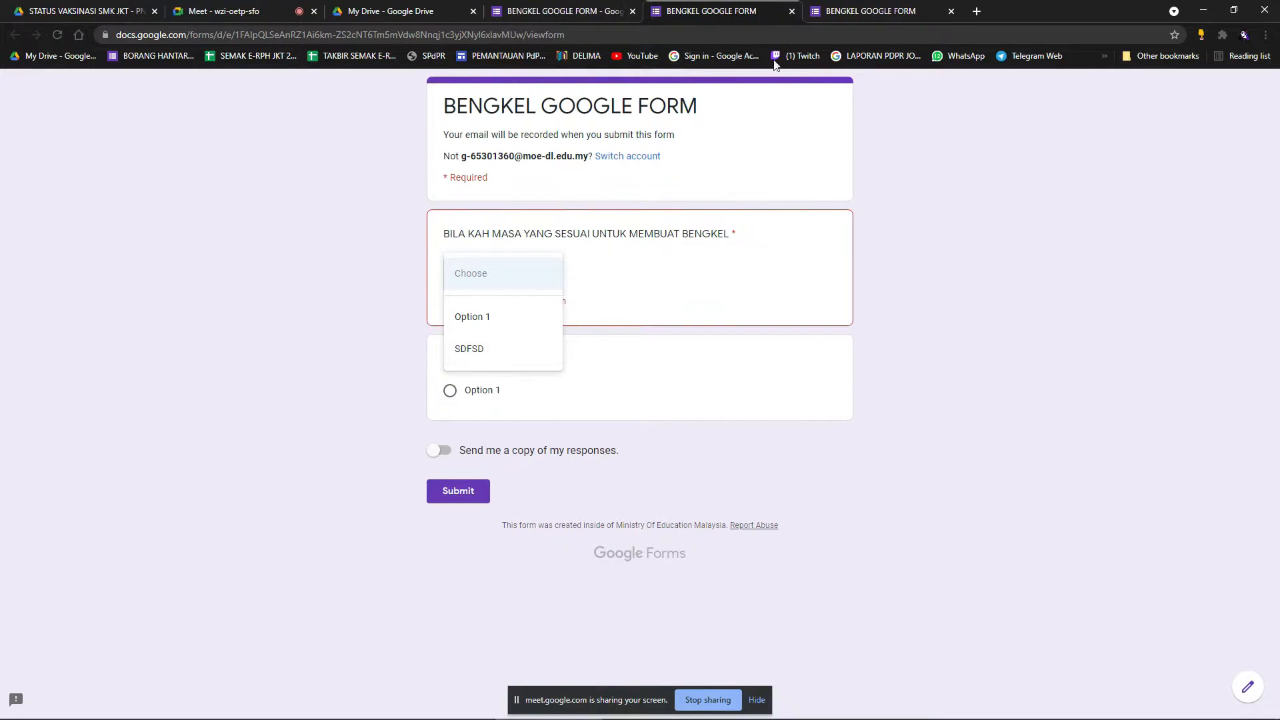
pyautogui.click(790, 11)
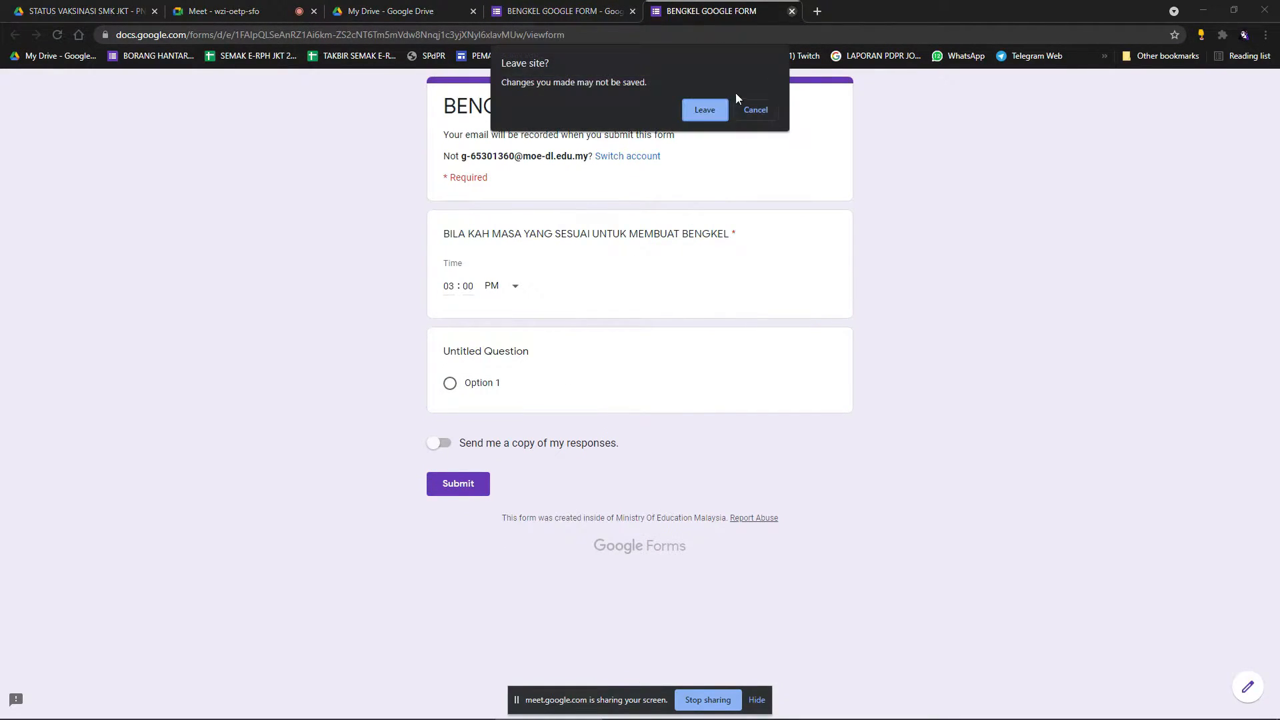
pyautogui.click(708, 110)
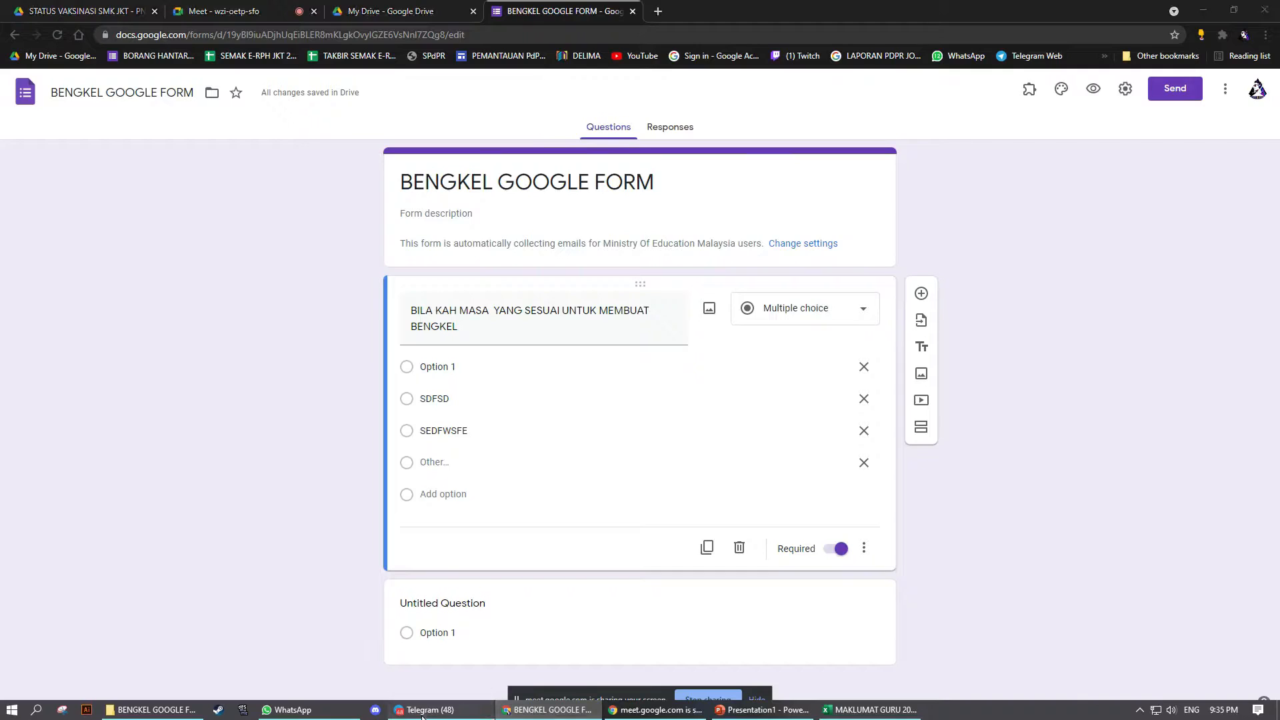
pyautogui.click(427, 710)
# Minimize the Telegram group chat to get back to the form editor.
pyautogui.scroll(2, 545, 538)
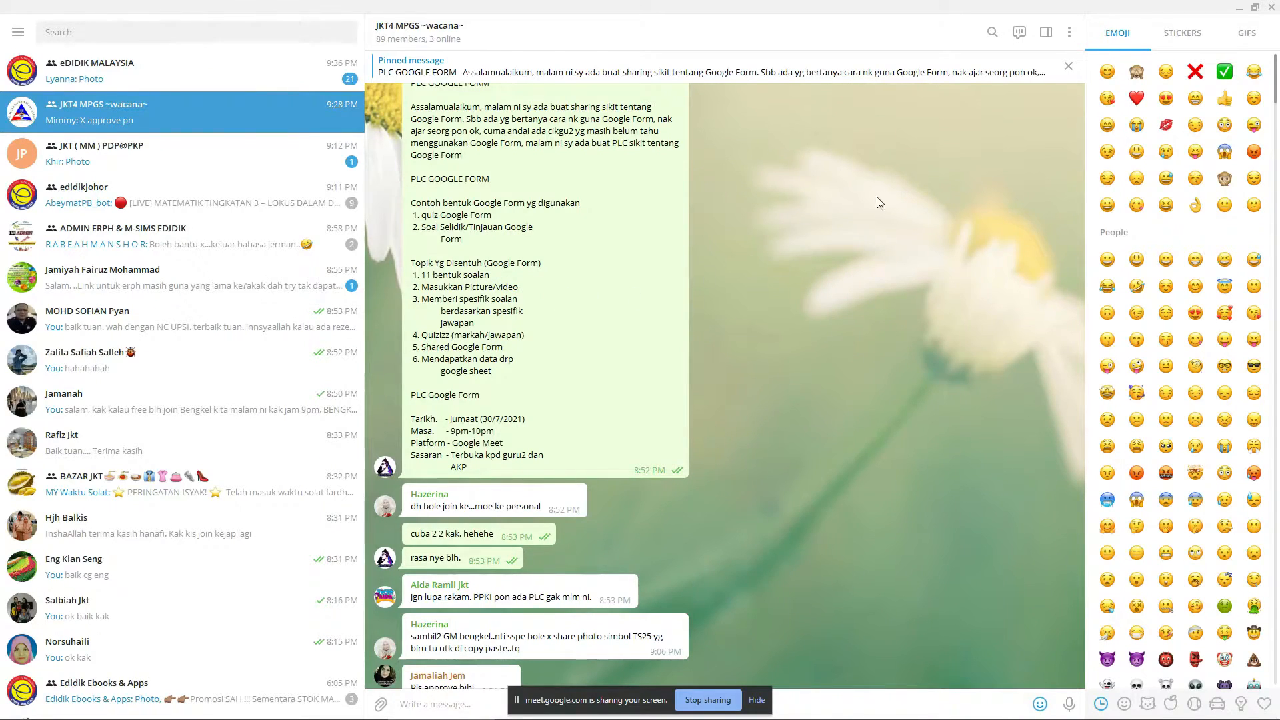
pyautogui.click(1239, 7)
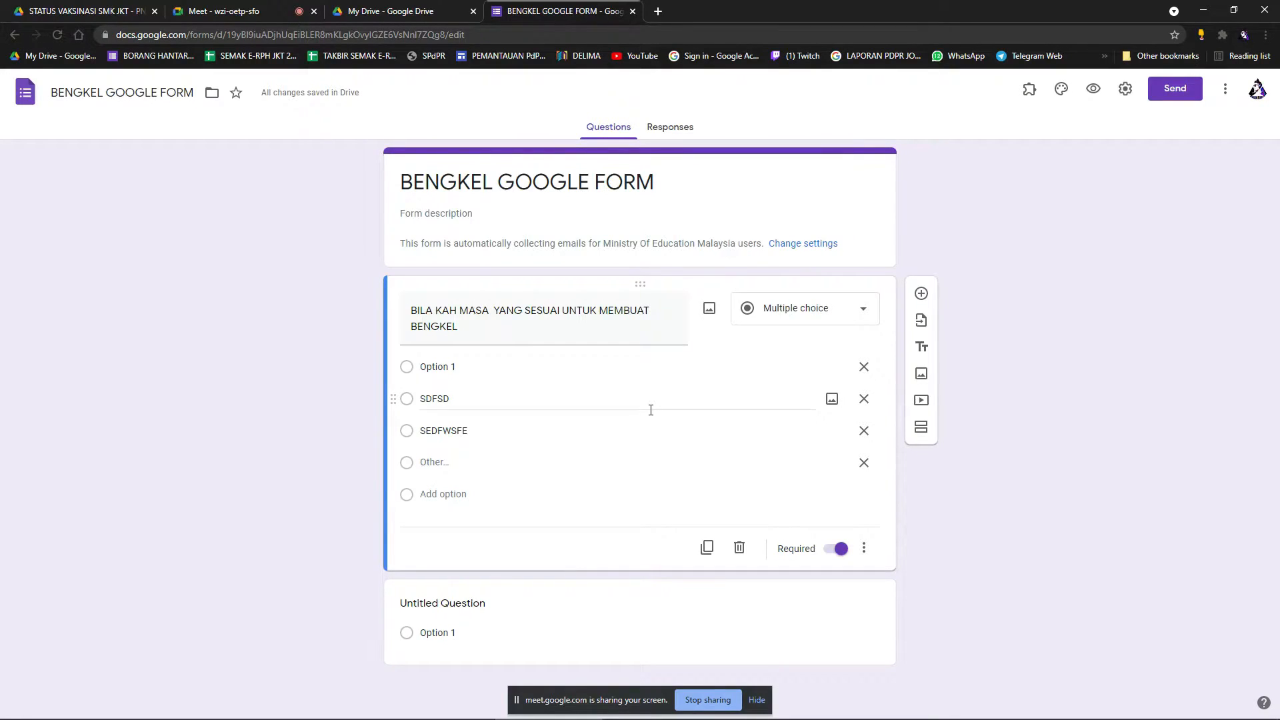
# Rename options to A B C D and B A F C, and delete the question title.
pyautogui.click(560, 372)
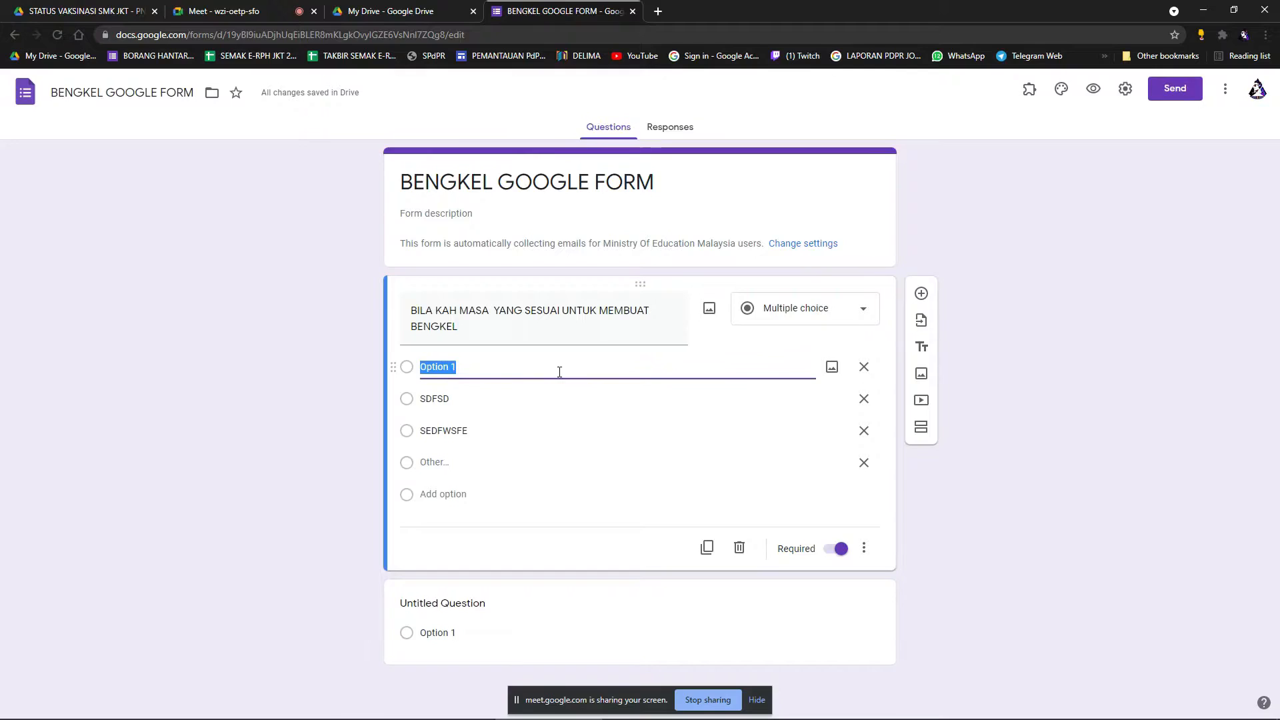
pyautogui.click(821, 308)
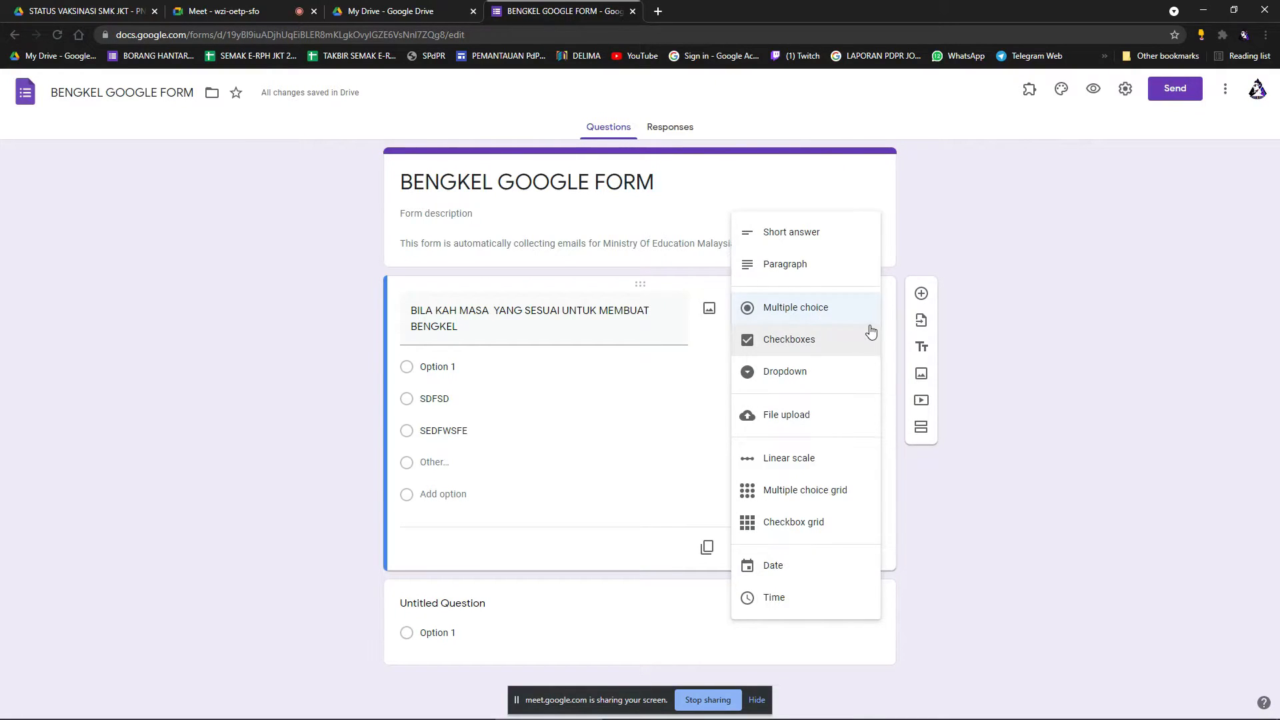
pyautogui.click(975, 315)
pyautogui.click(467, 369)
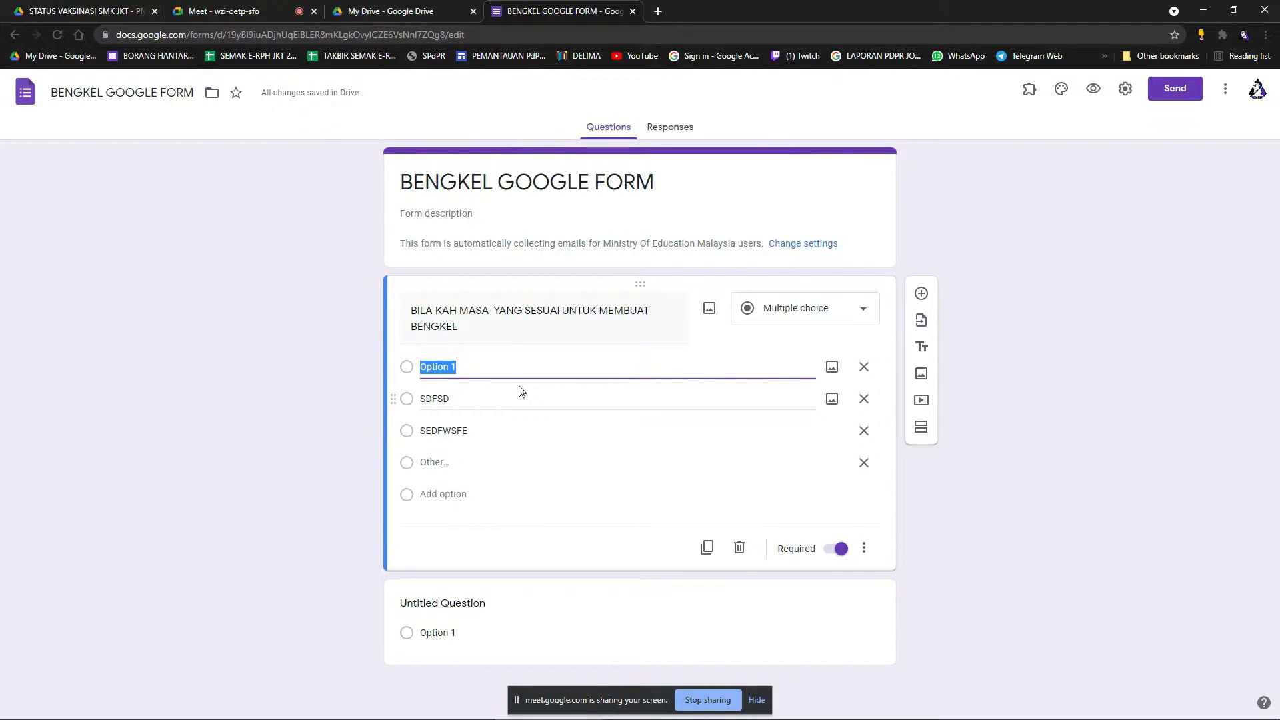
pyautogui.write('A B C D')
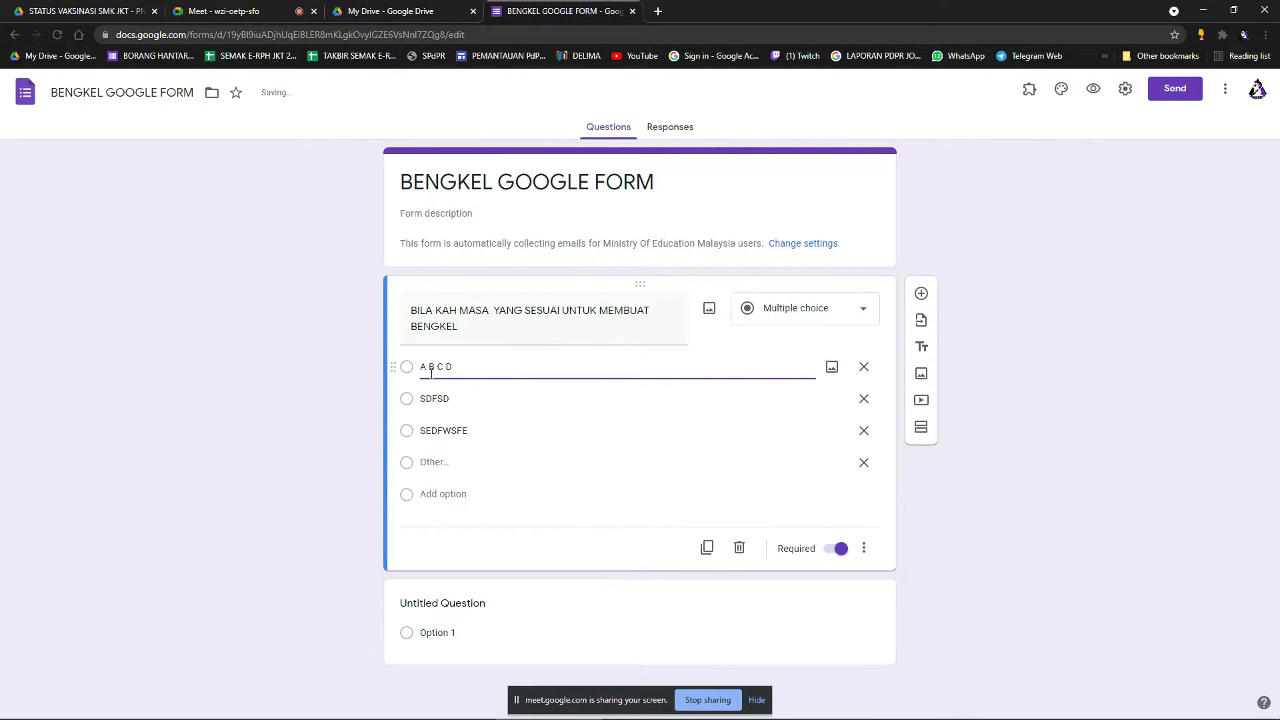
pyautogui.doubleClick(475, 405)
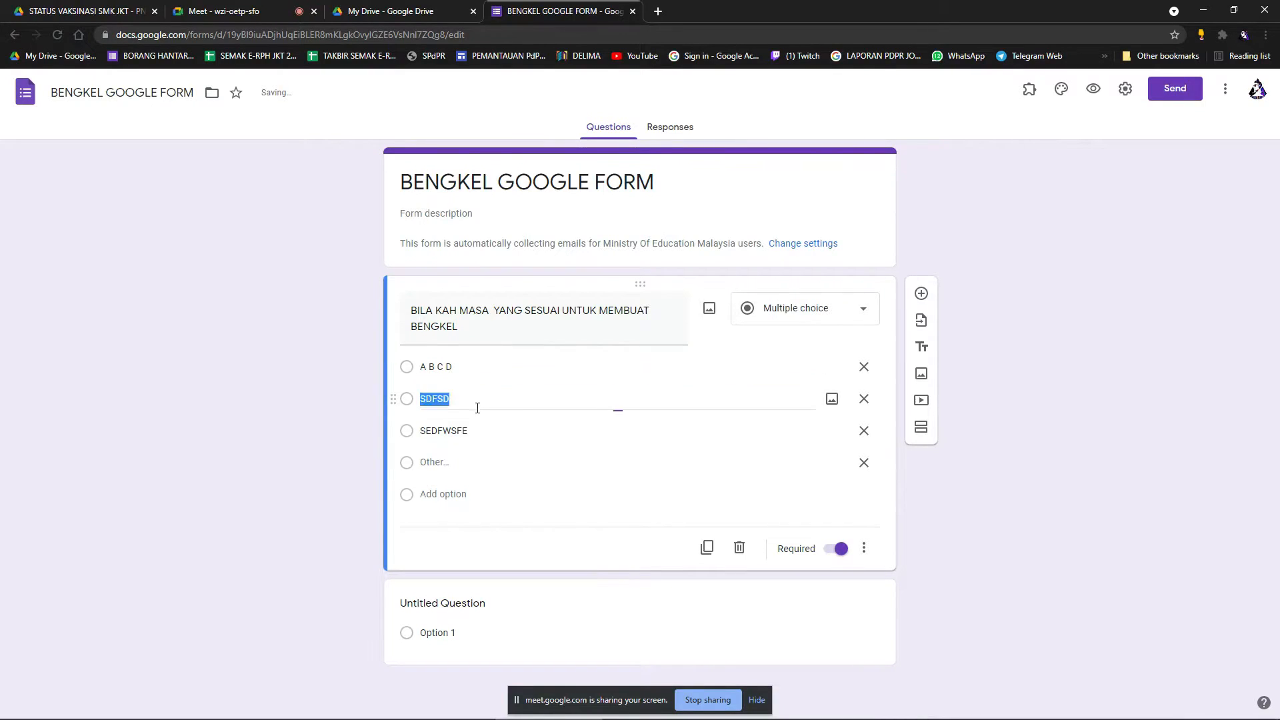
pyautogui.write('B A F S')
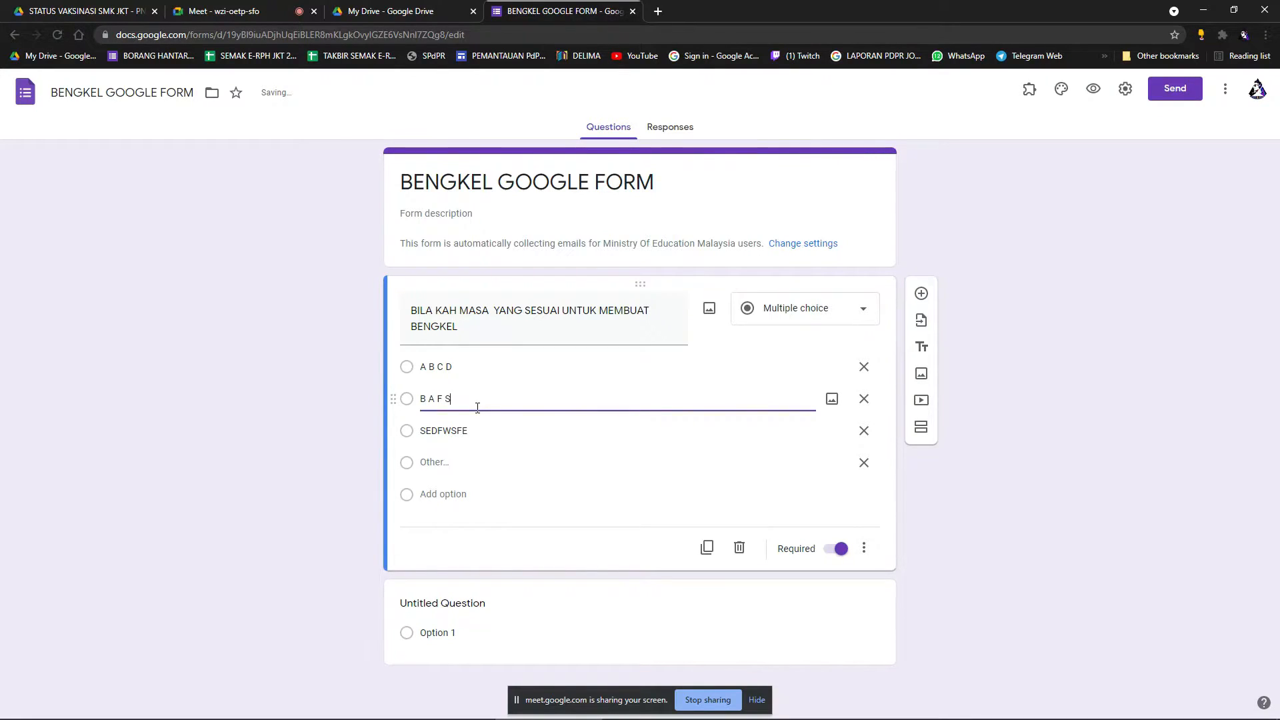
pyautogui.press('BackSpace')
pyautogui.write('C')
pyautogui.tripleClick(491, 328)
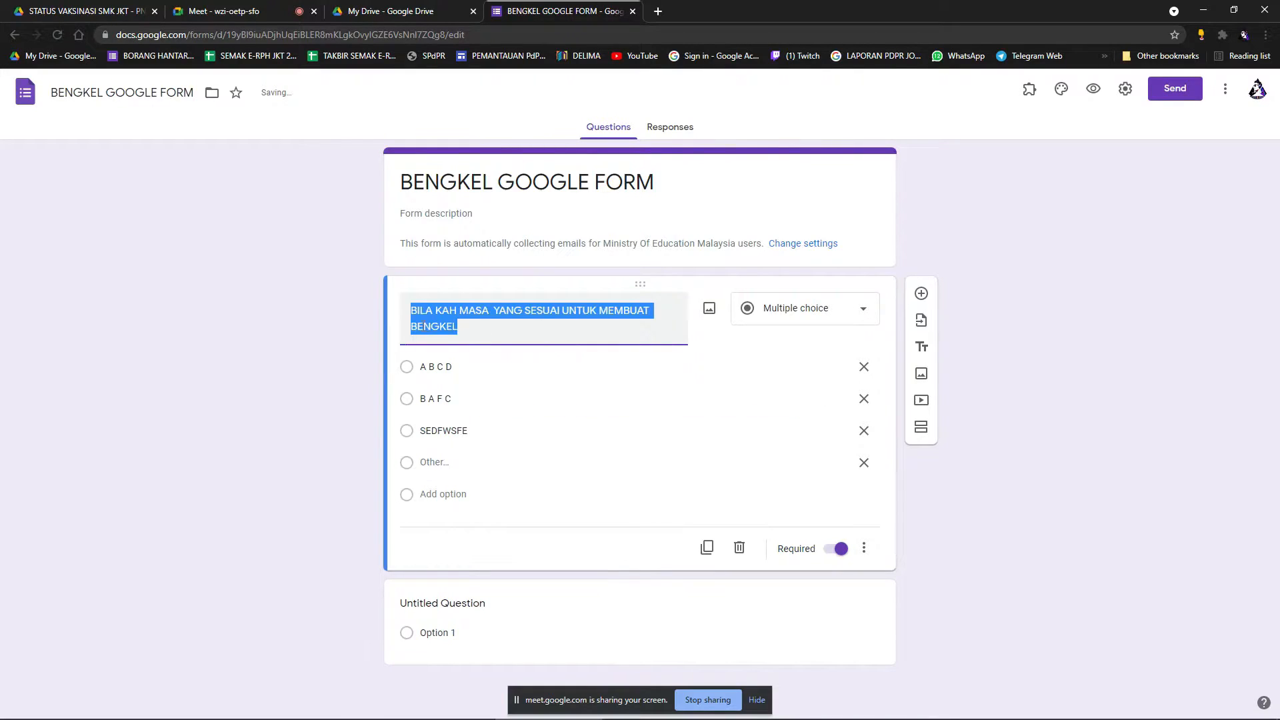
pyautogui.press('BackSpace')
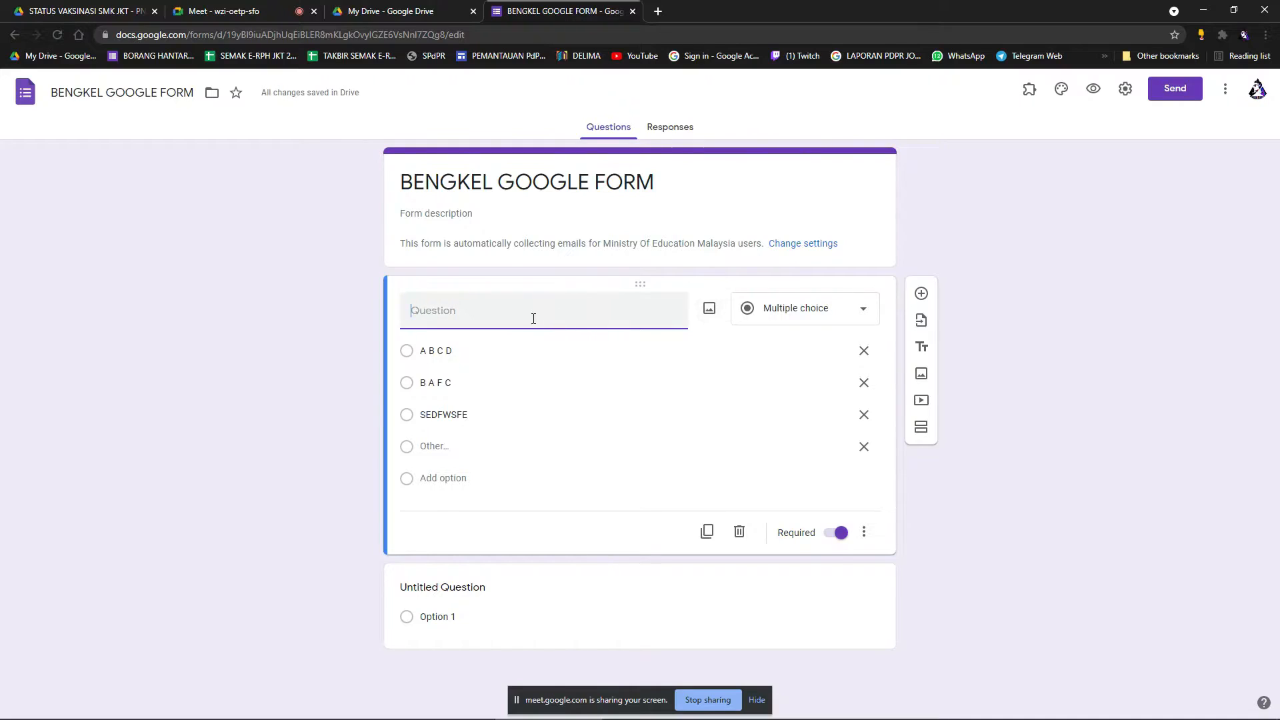
# Correct the second option to B A D C and clear the third option's SEDFWSFE text.
pyautogui.write('A- 1')
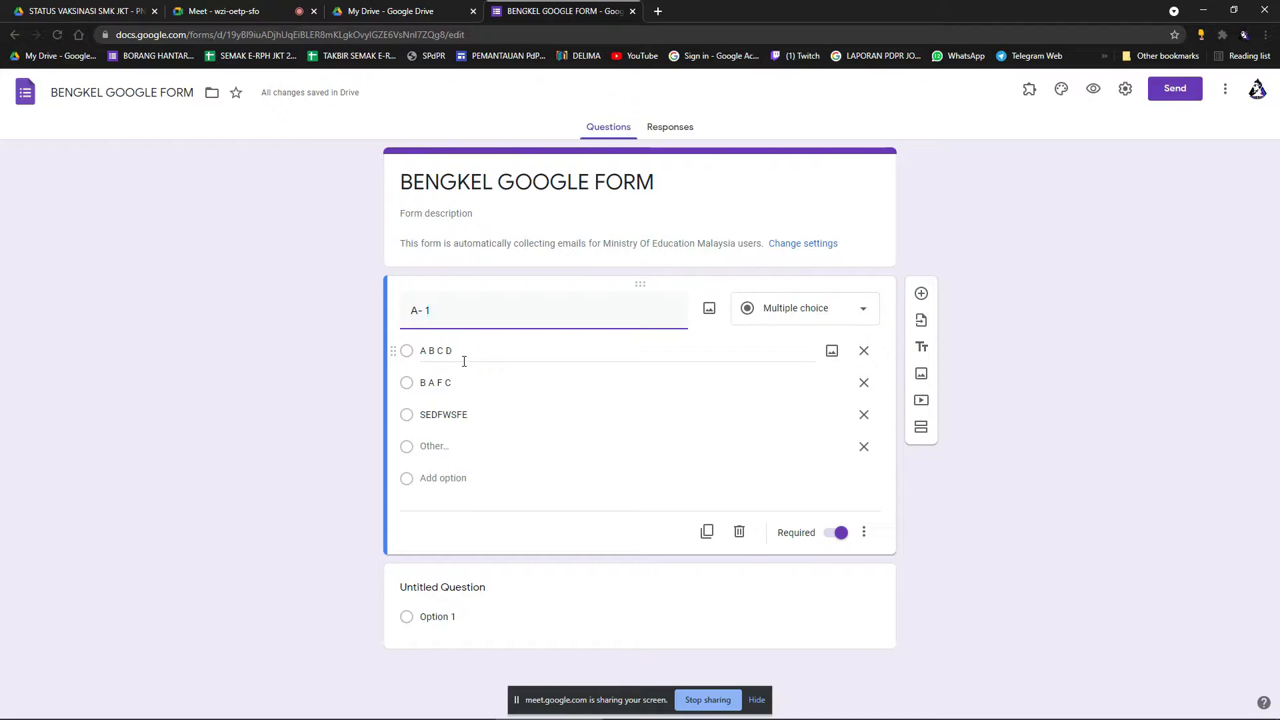
pyautogui.tripleClick(447, 389)
pyautogui.click(455, 389)
pyautogui.press('BackSpace')
pyautogui.press('BackSpace')
pyautogui.press('BackSpace')
pyautogui.write('D C')
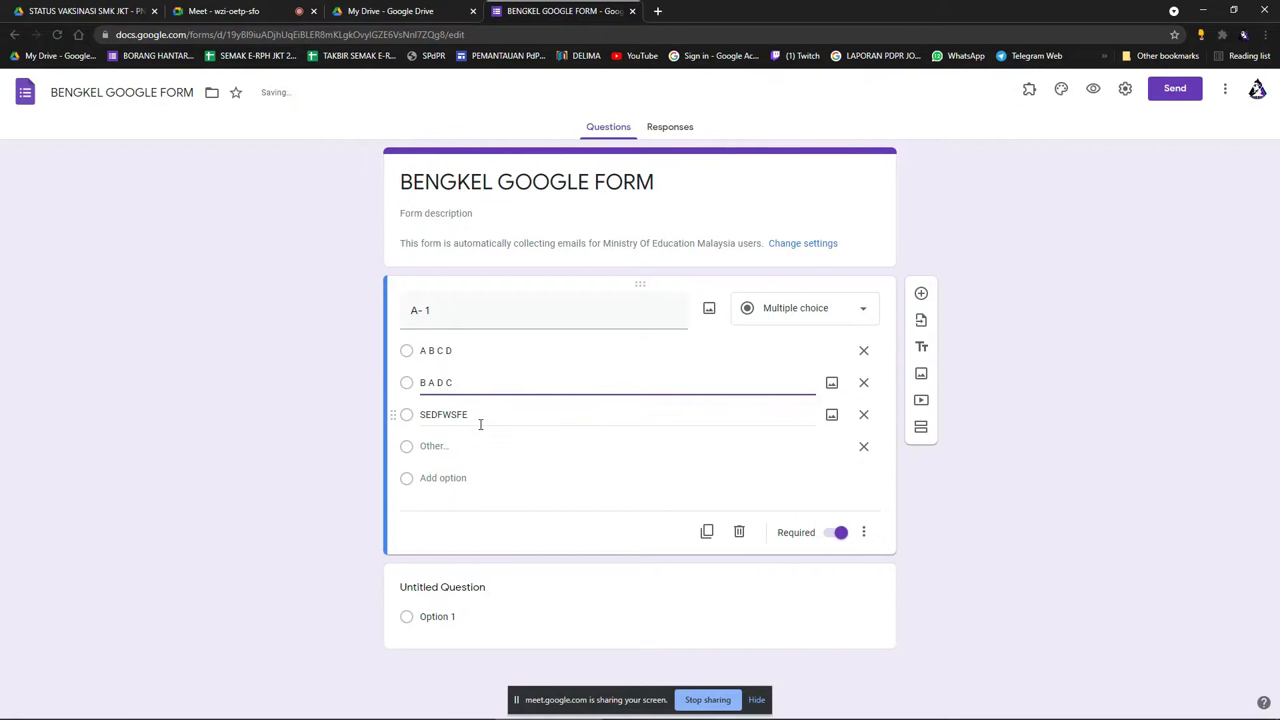
pyautogui.doubleClick(479, 420)
pyautogui.press('BackSpace')
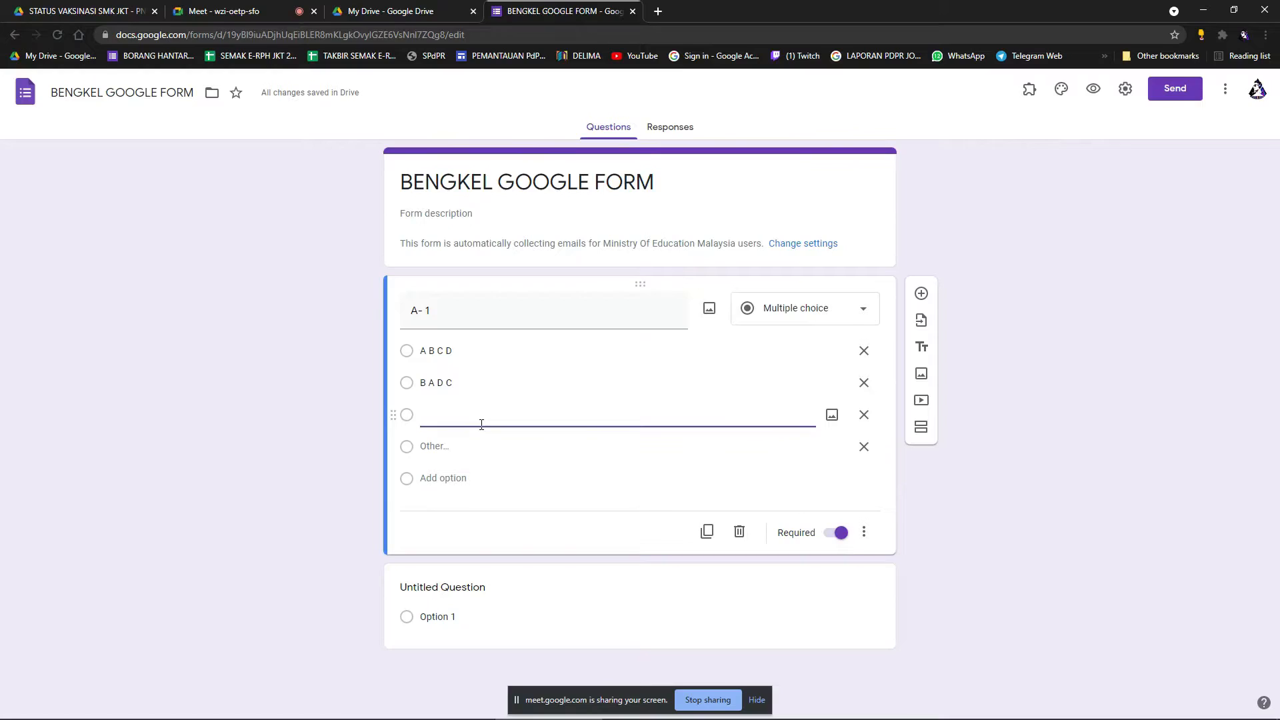
# Delete the A- 1 question title and bring up the question-type list.
pyautogui.click(413, 357)
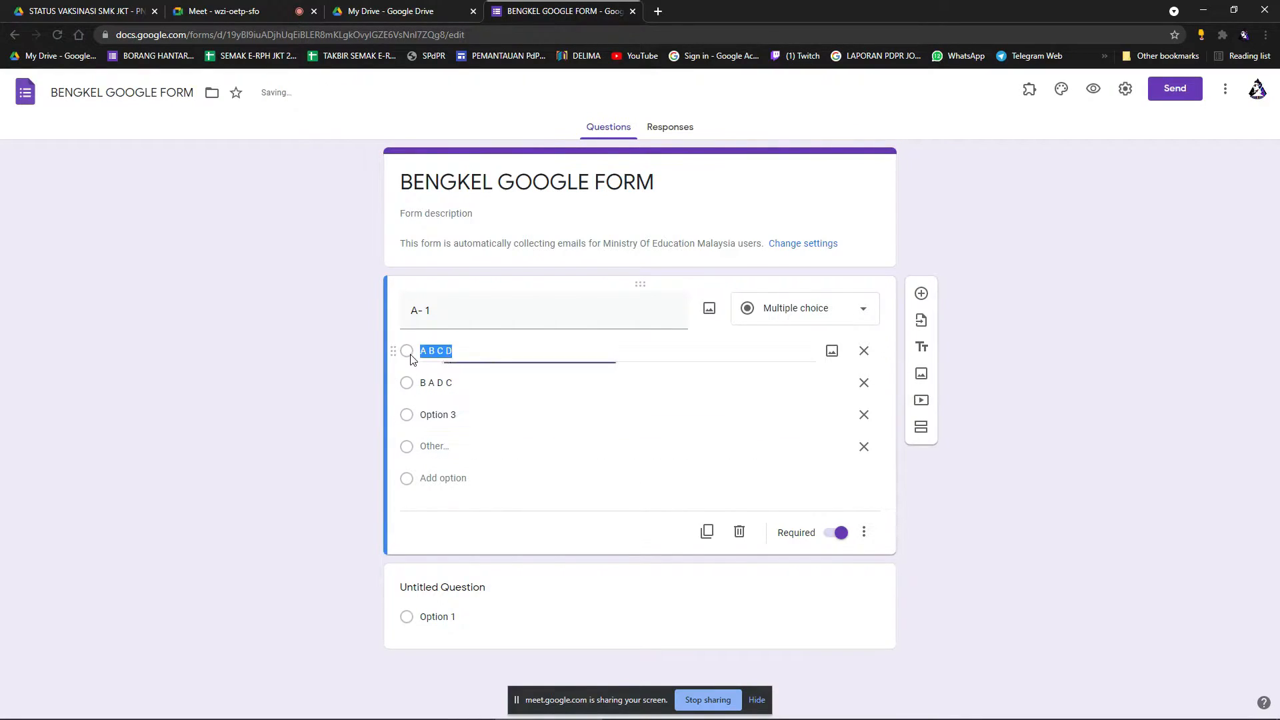
pyautogui.click(506, 356)
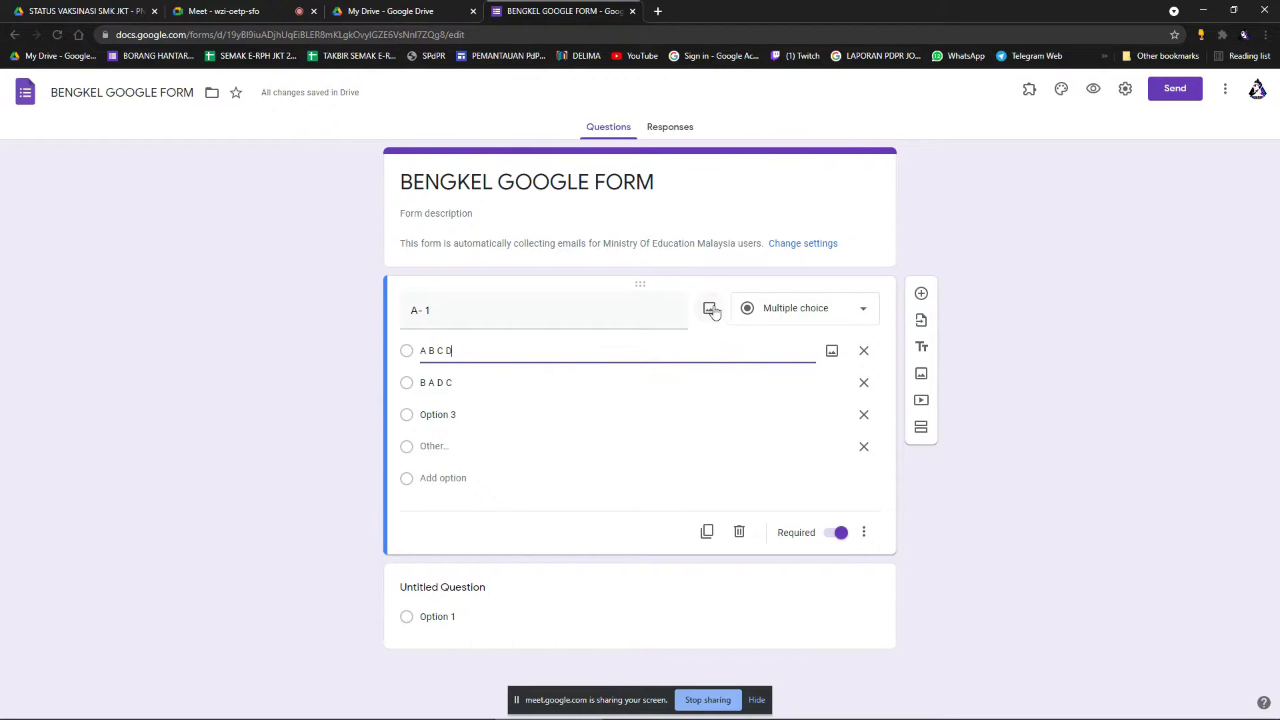
pyautogui.click(474, 322)
pyautogui.press('BackSpace')
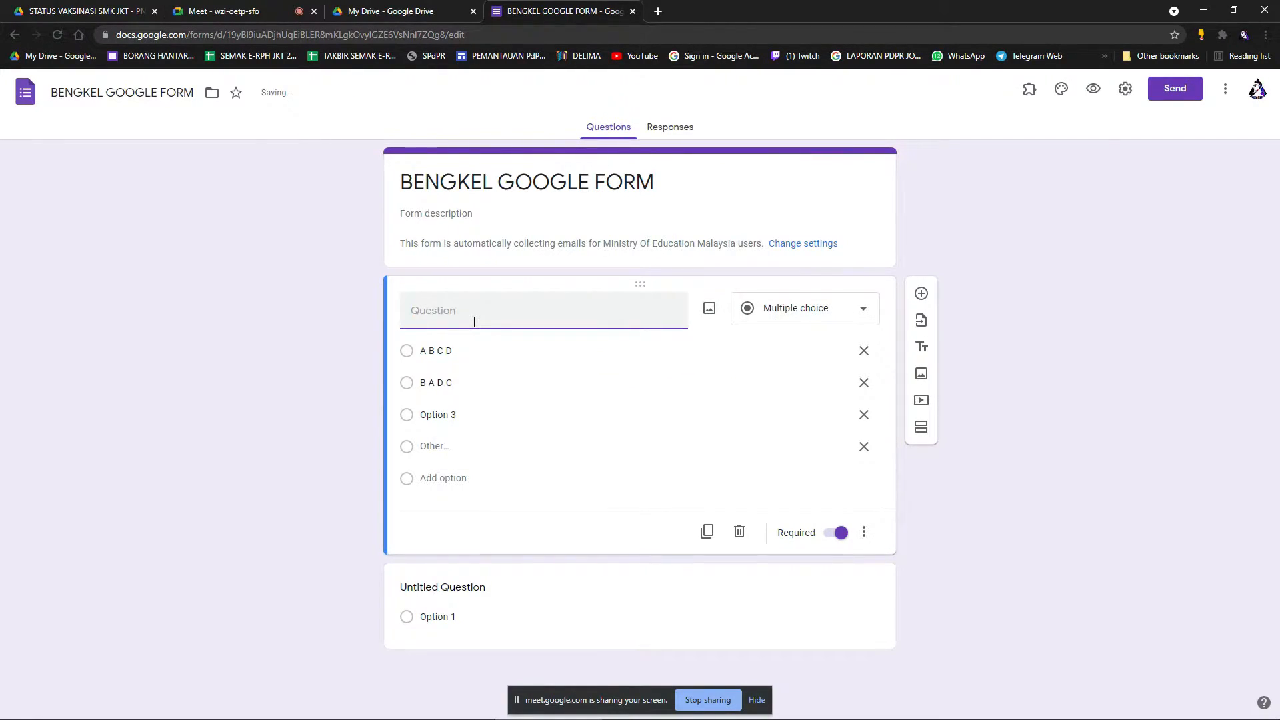
pyautogui.click(800, 318)
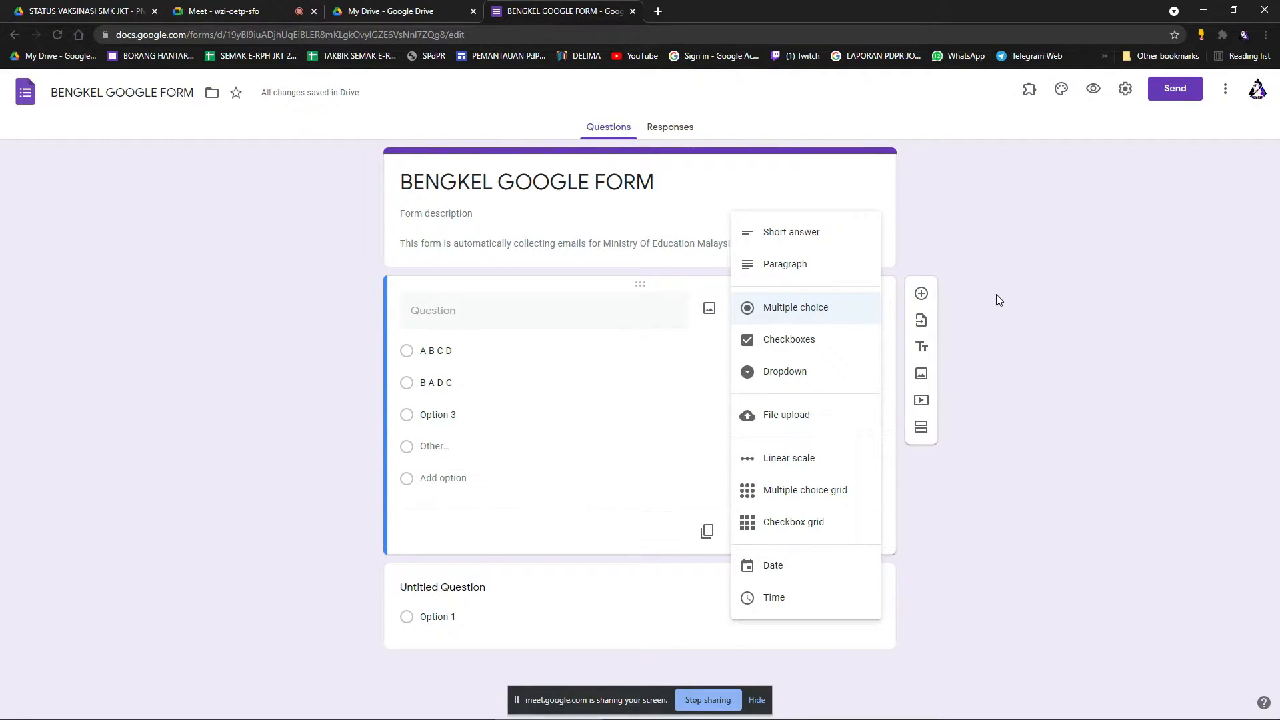
# Change the untitled multiple-choice question to a Paragraph long-answer question.
pyautogui.click(791, 266)
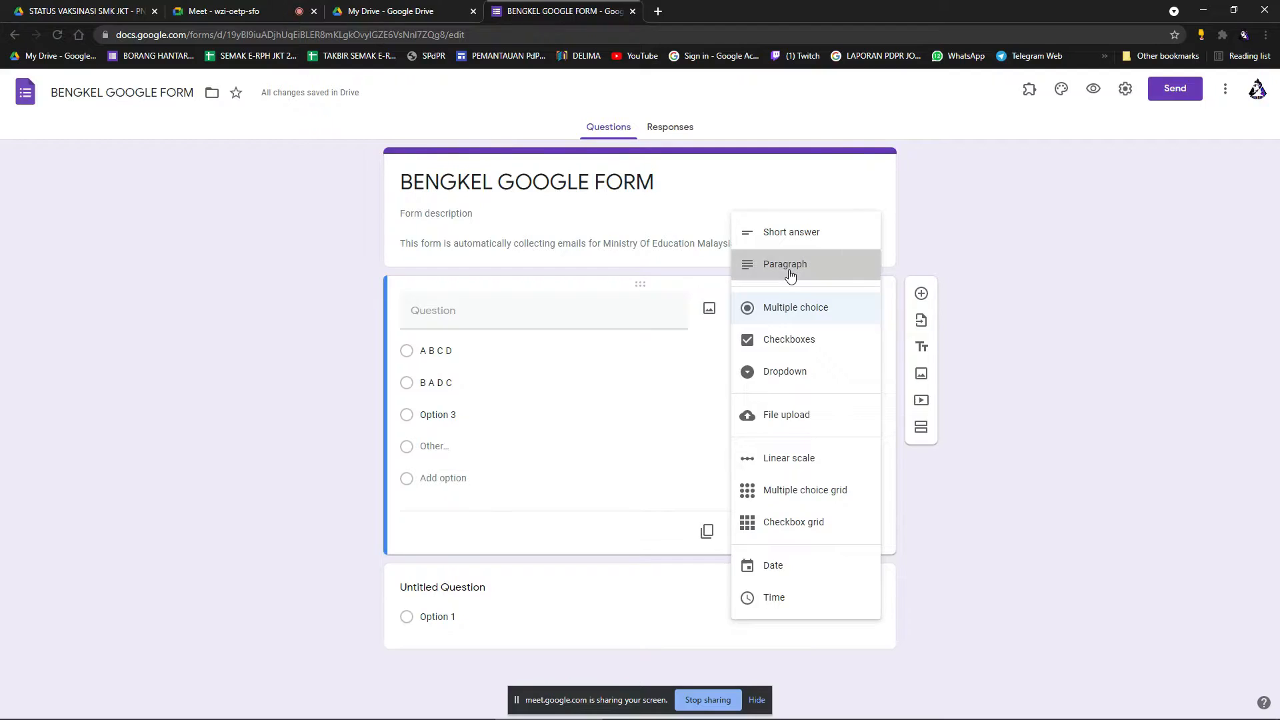
pyautogui.click(499, 315)
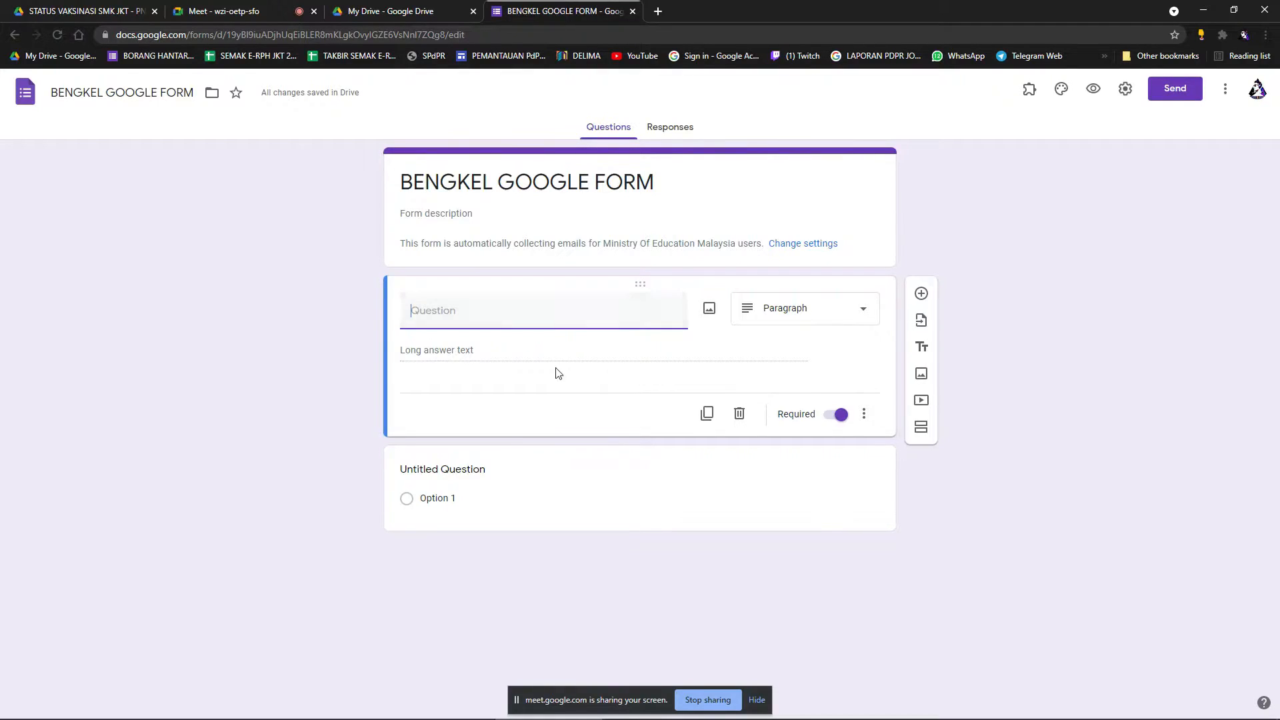
pyautogui.click(490, 359)
# Preview the form and type a three-line test answer: 1. AHASDH, 2.DSFREDFG, 3.ASFESDG.
pyautogui.click(1094, 89)
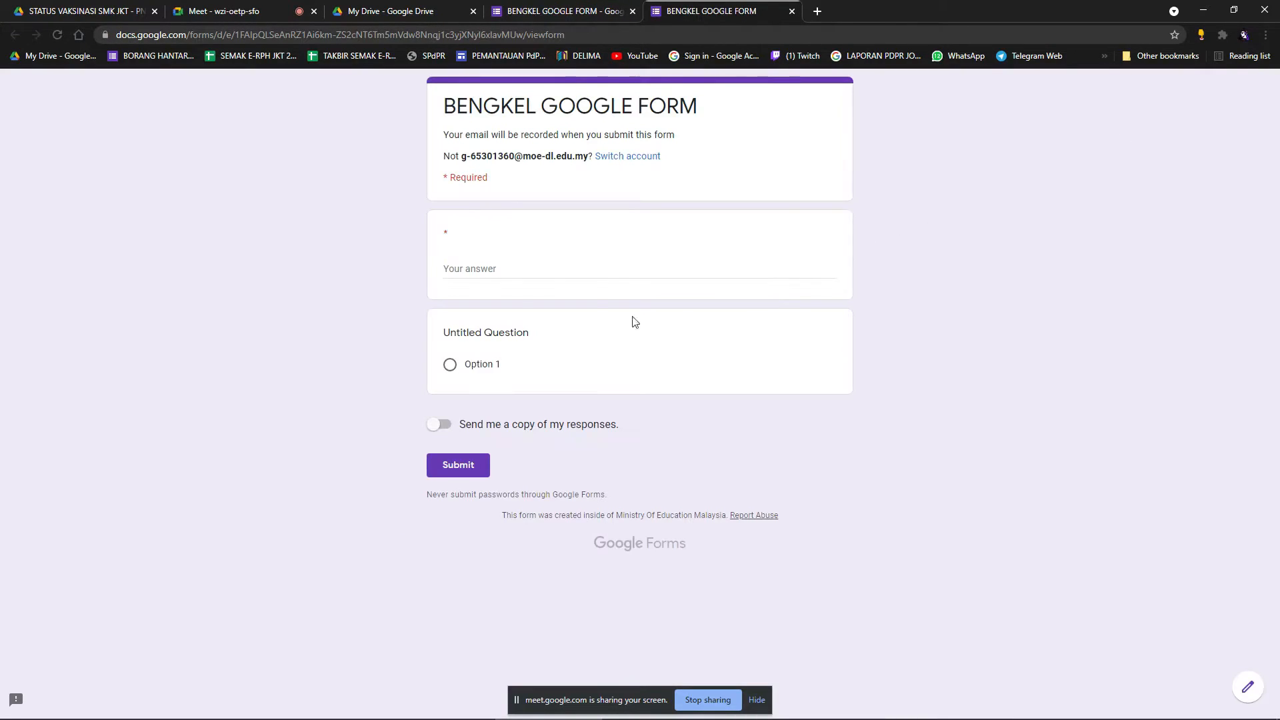
pyautogui.click(504, 272)
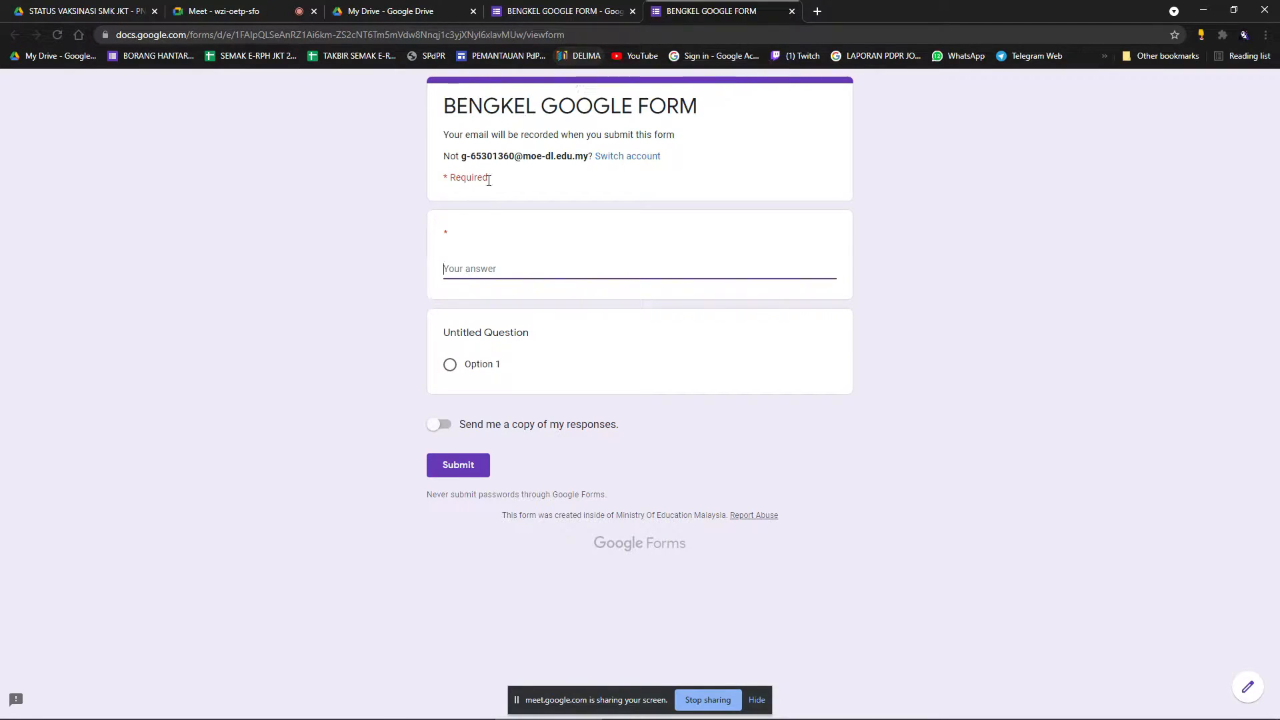
pyautogui.write('1. AHASDH')
pyautogui.press('Return')
pyautogui.write('2.DSFREDFG')
pyautogui.press('Return')
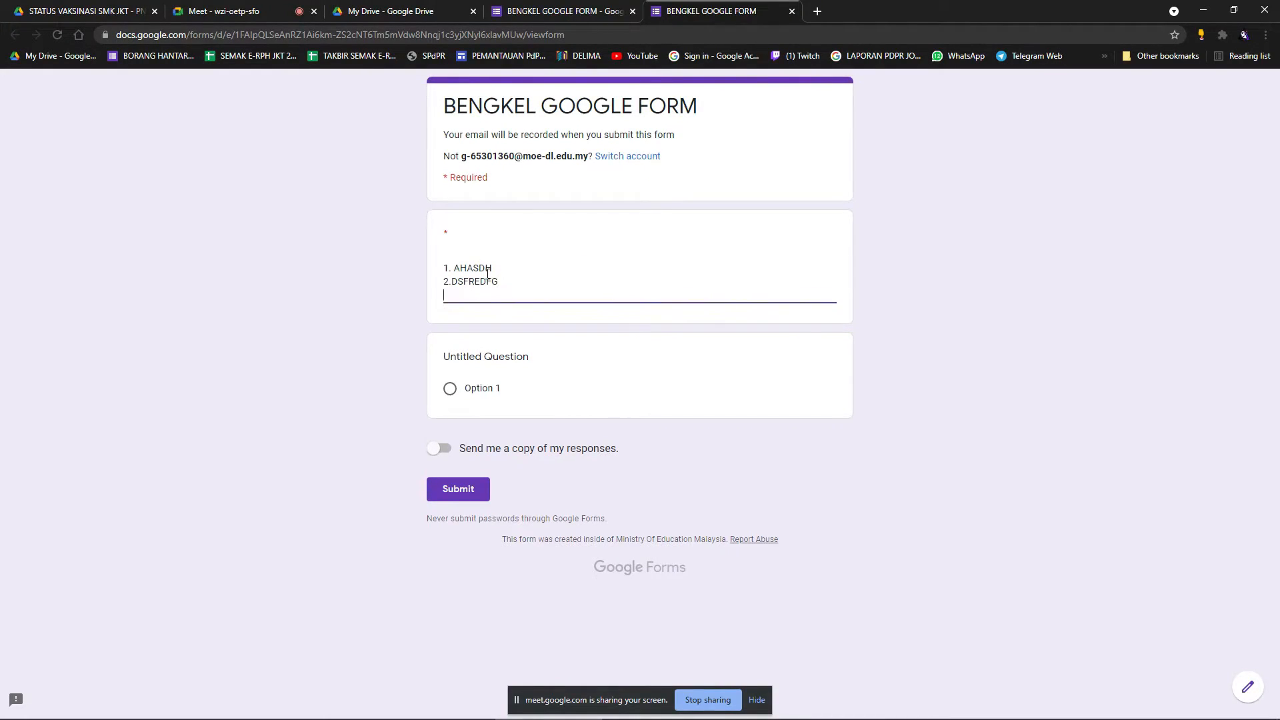
pyautogui.write('3.ASFESDG')
# Back in the editor, add the description 'TULIS JAWAPAN 1. 2.' under the paragraph question.
pyautogui.click(565, 10)
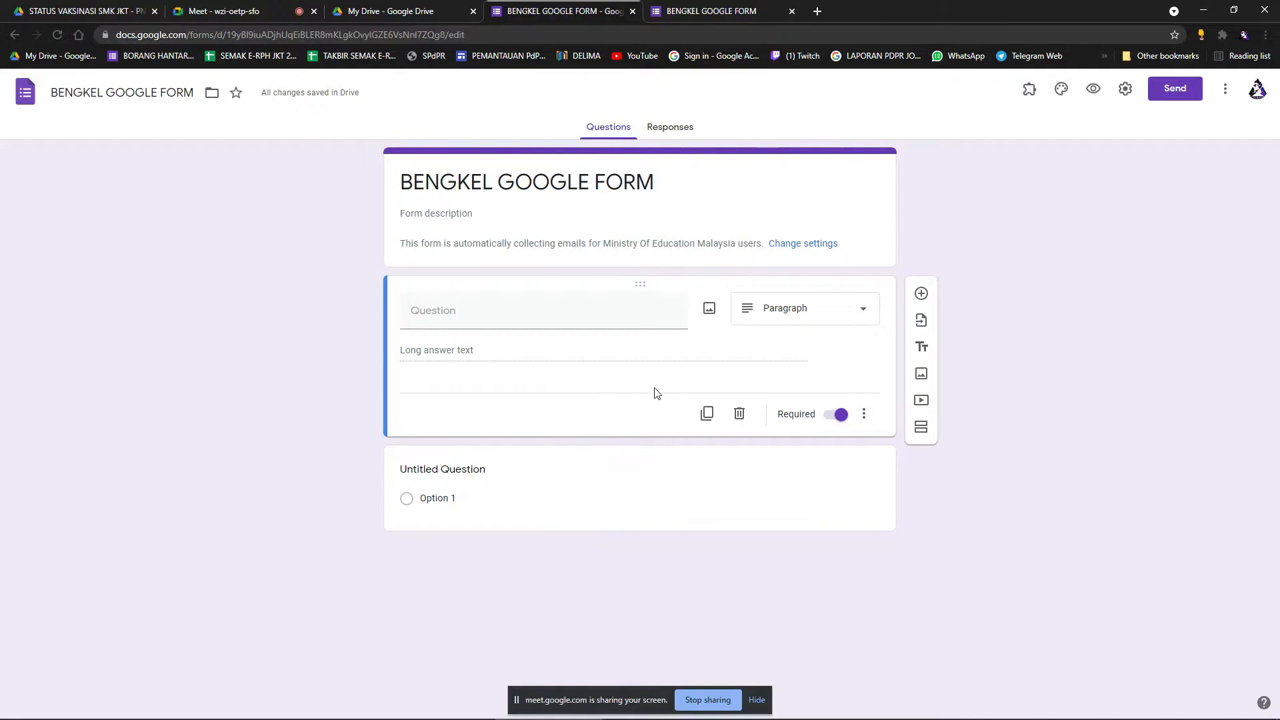
pyautogui.click(868, 416)
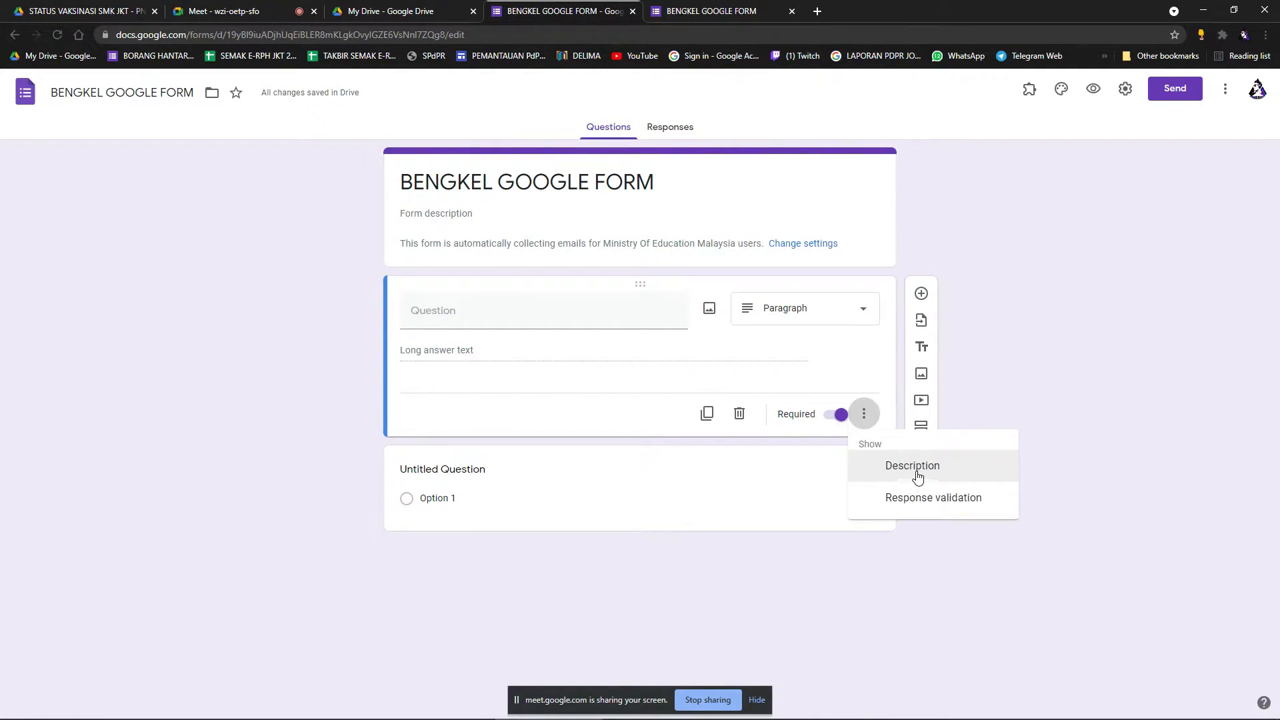
pyautogui.click(918, 470)
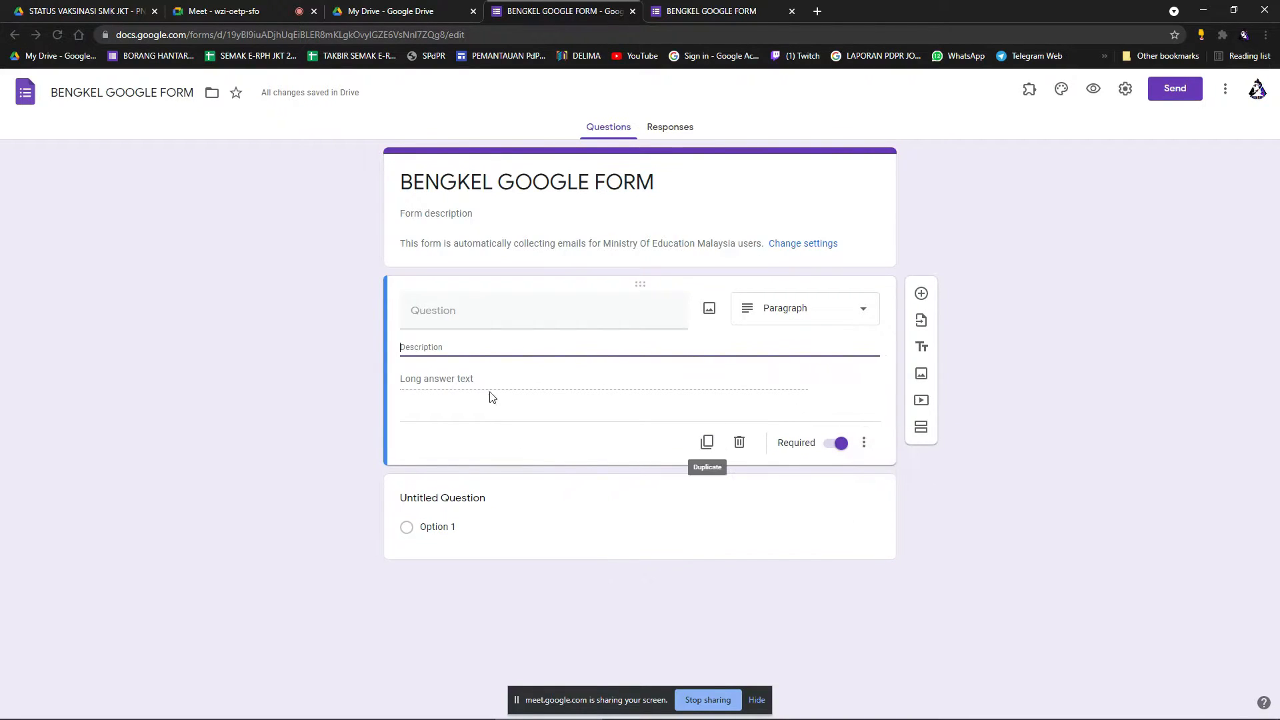
pyautogui.write('TULIS JAWAPAN 1')
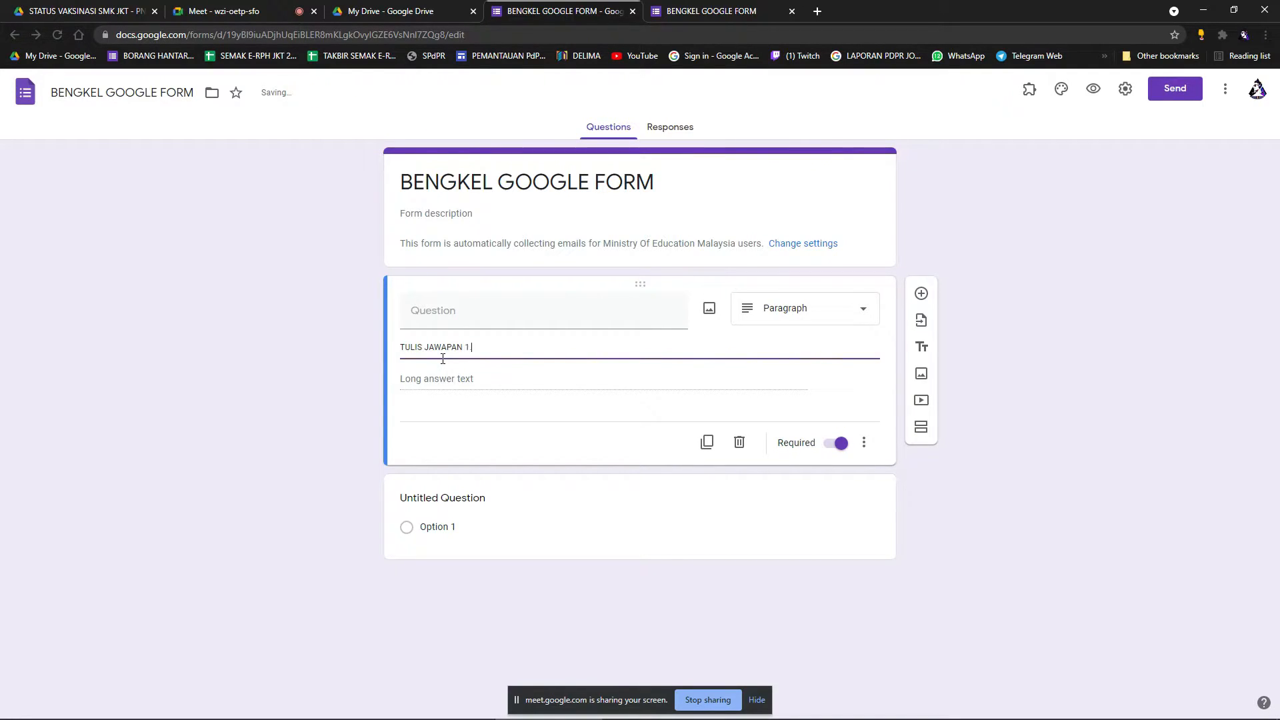
pyautogui.write('. 2. 3.')
# Check the new description in preview, then title the paragraph question LANGKAH.
pyautogui.click(617, 473)
pyautogui.click(1093, 89)
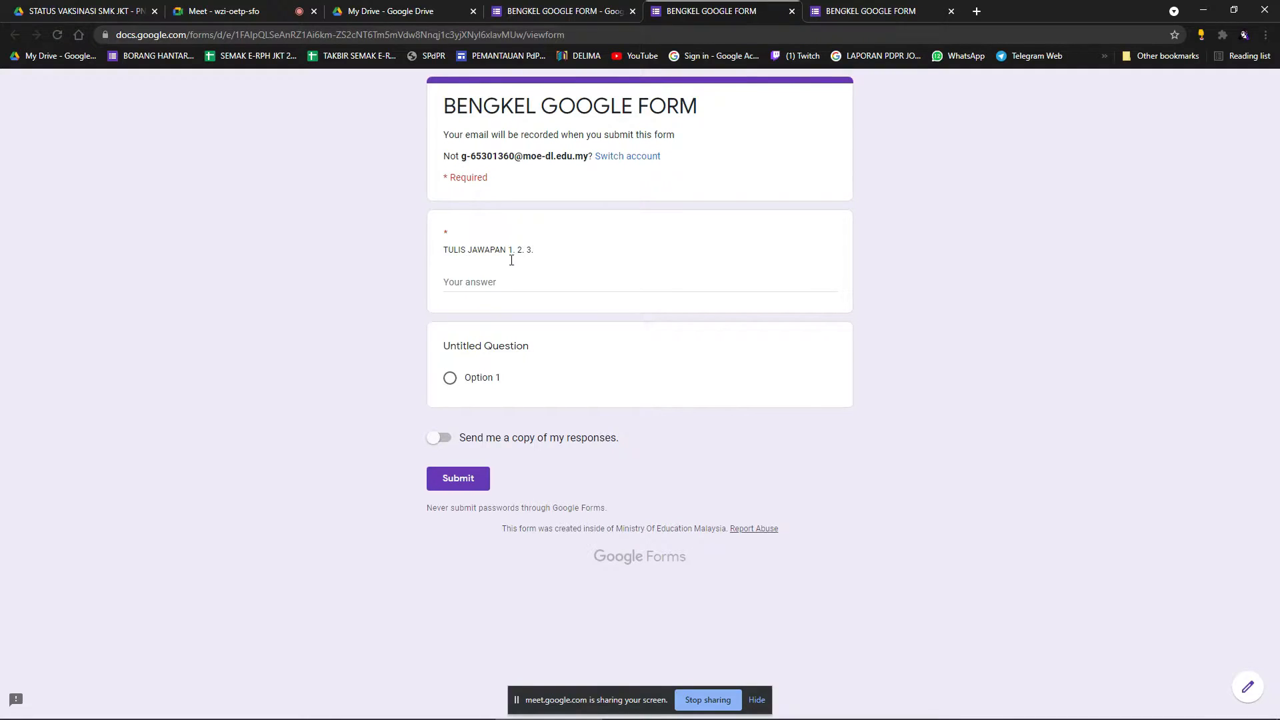
pyautogui.click(580, 10)
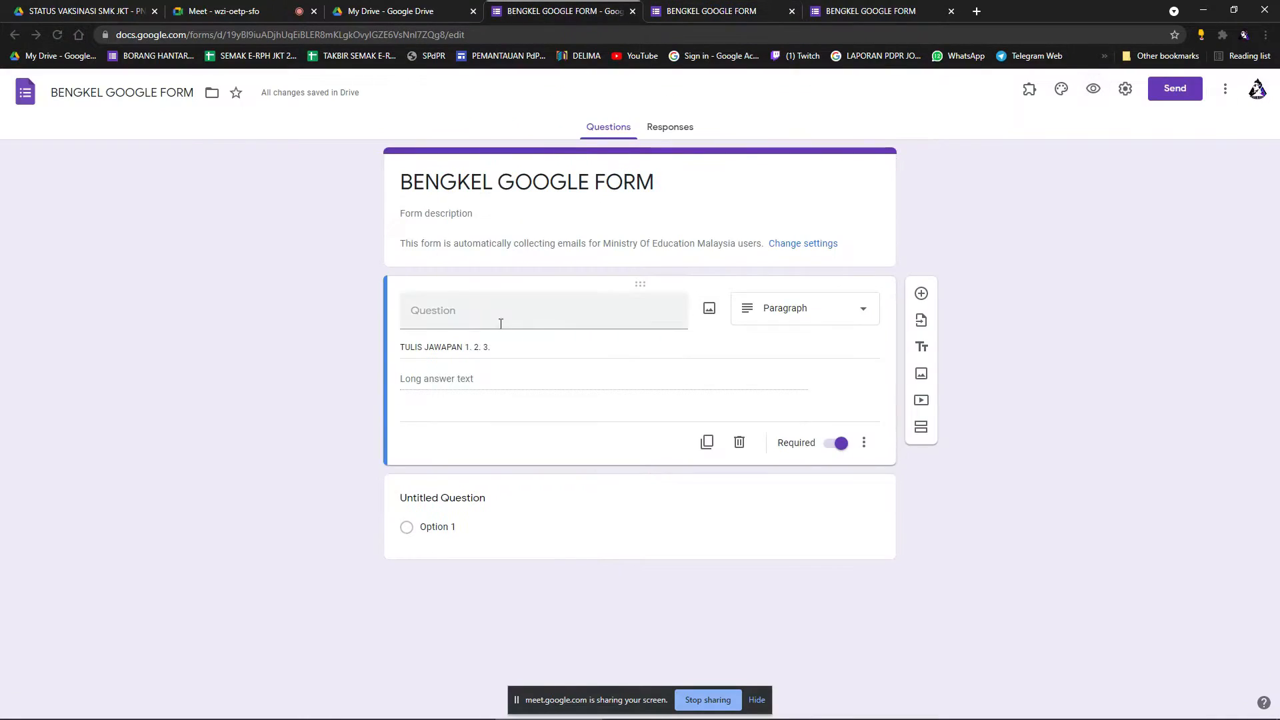
pyautogui.click(464, 319)
pyautogui.write('LANGKAH')
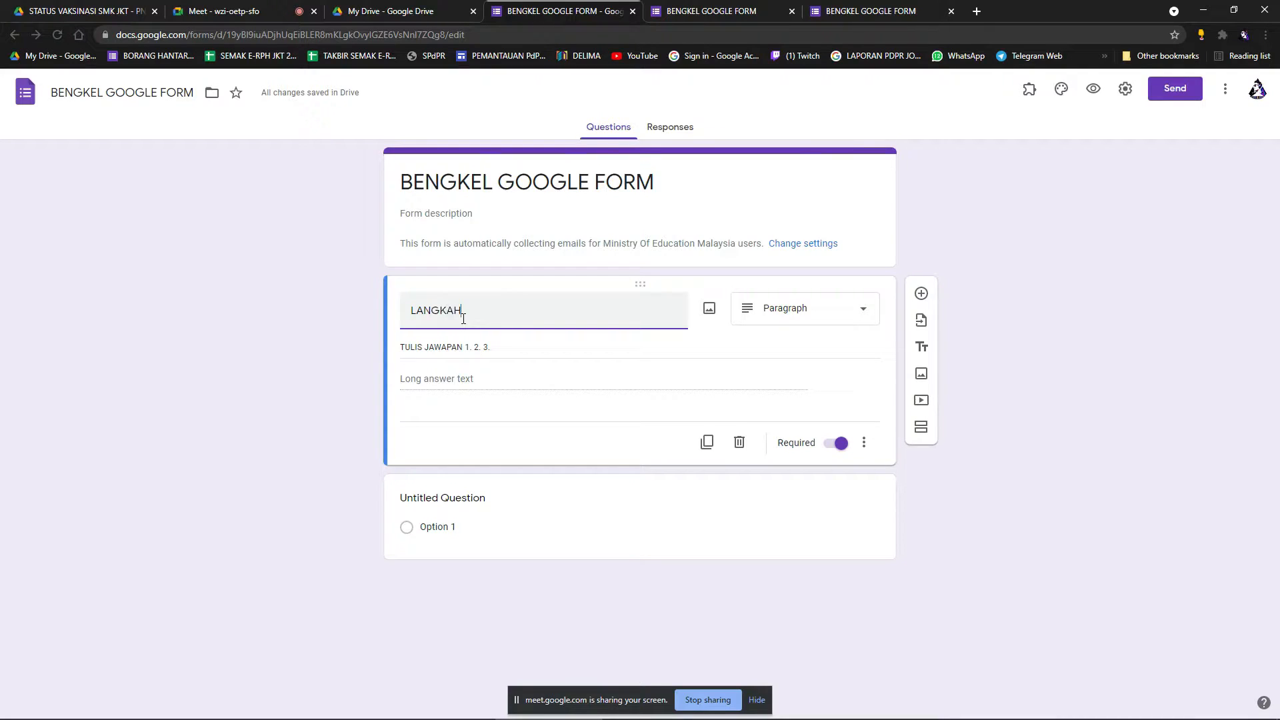
# Preview the LANGKAH question and type a four-line numbered test answer (1., 2., 34, 4).
pyautogui.click(1093, 89)
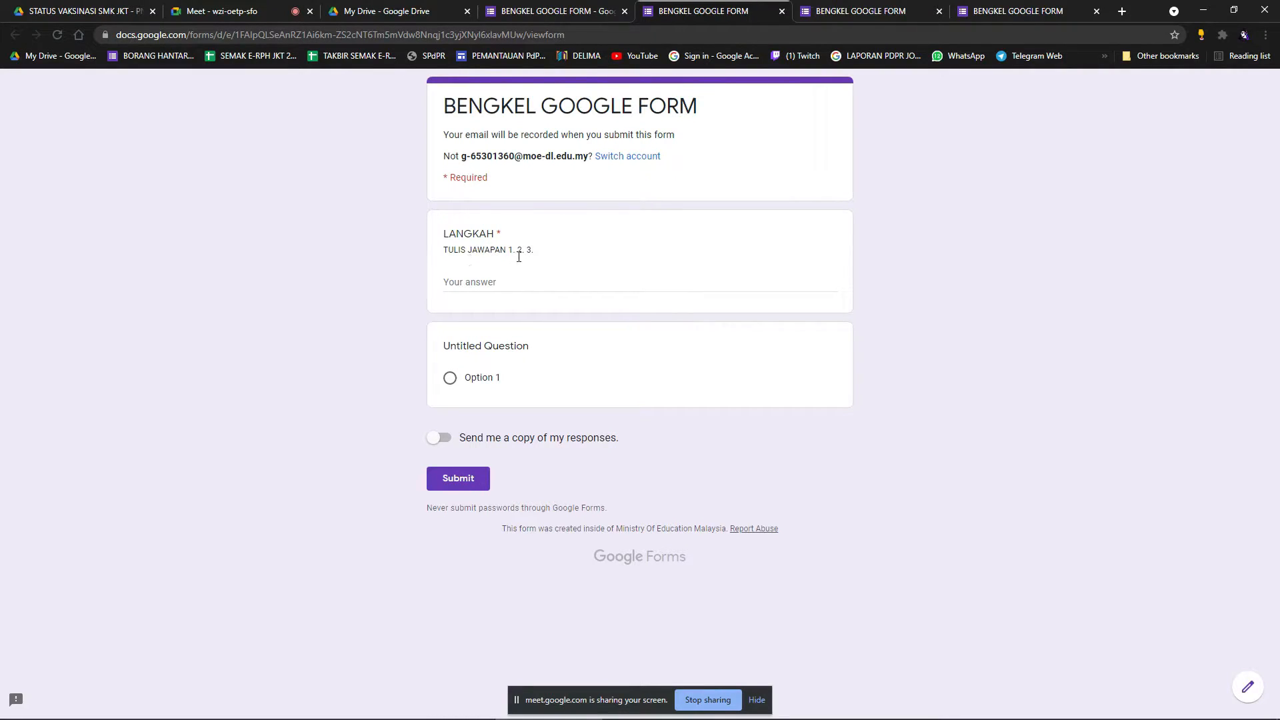
pyautogui.click(491, 285)
pyautogui.write('1')
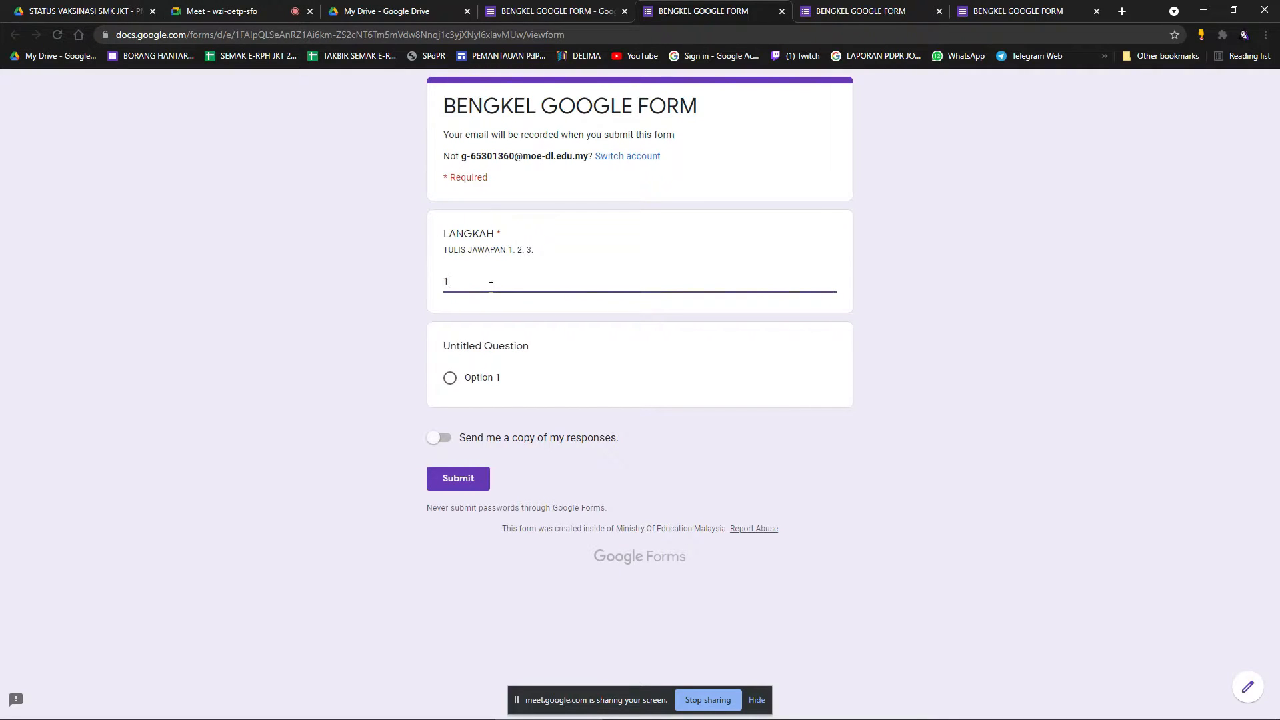
pyautogui.write('.')
pyautogui.press('Return')
pyautogui.write('2.')
pyautogui.press('Return')
pyautogui.write('34')
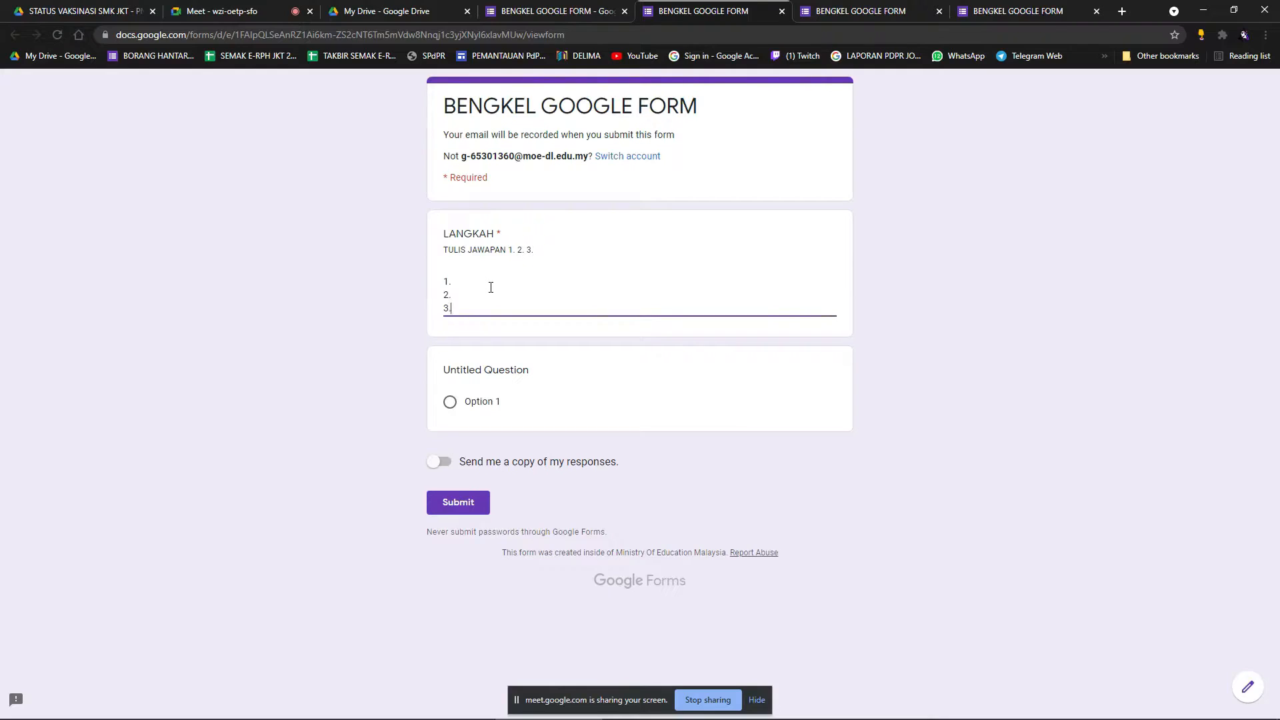
pyautogui.press('Return')
pyautogui.write('4.')
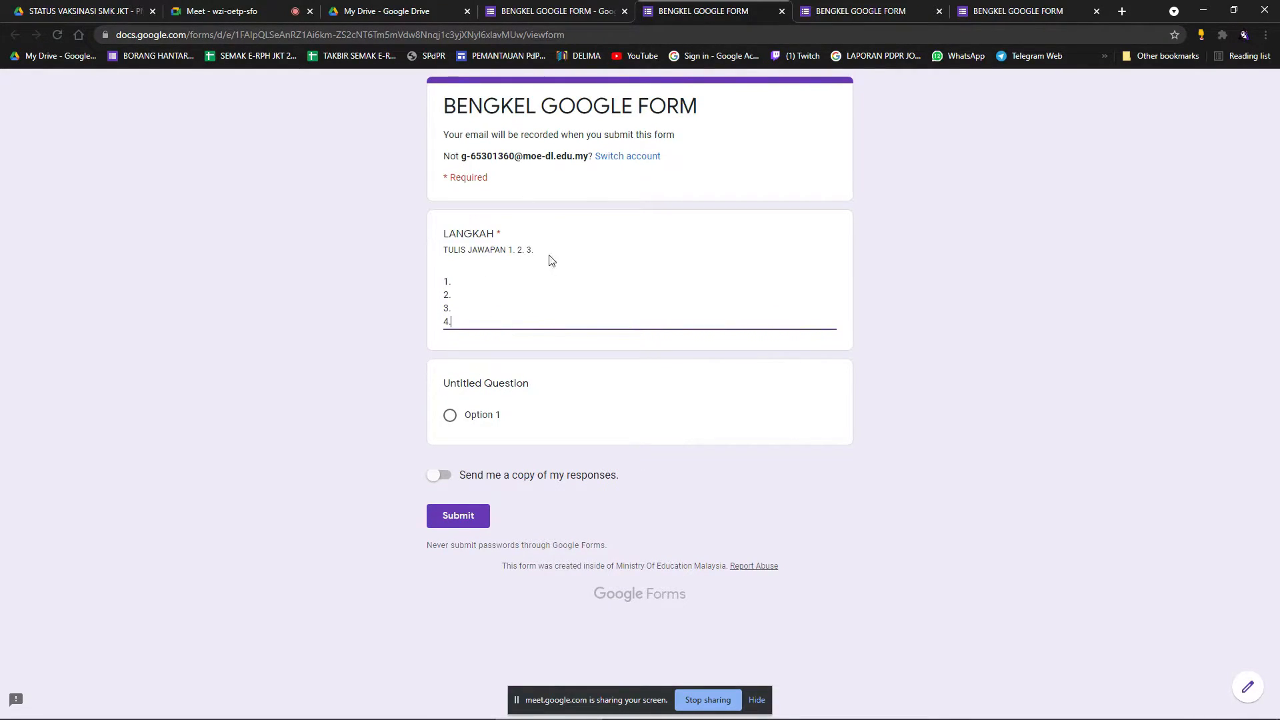
pyautogui.click(530, 253)
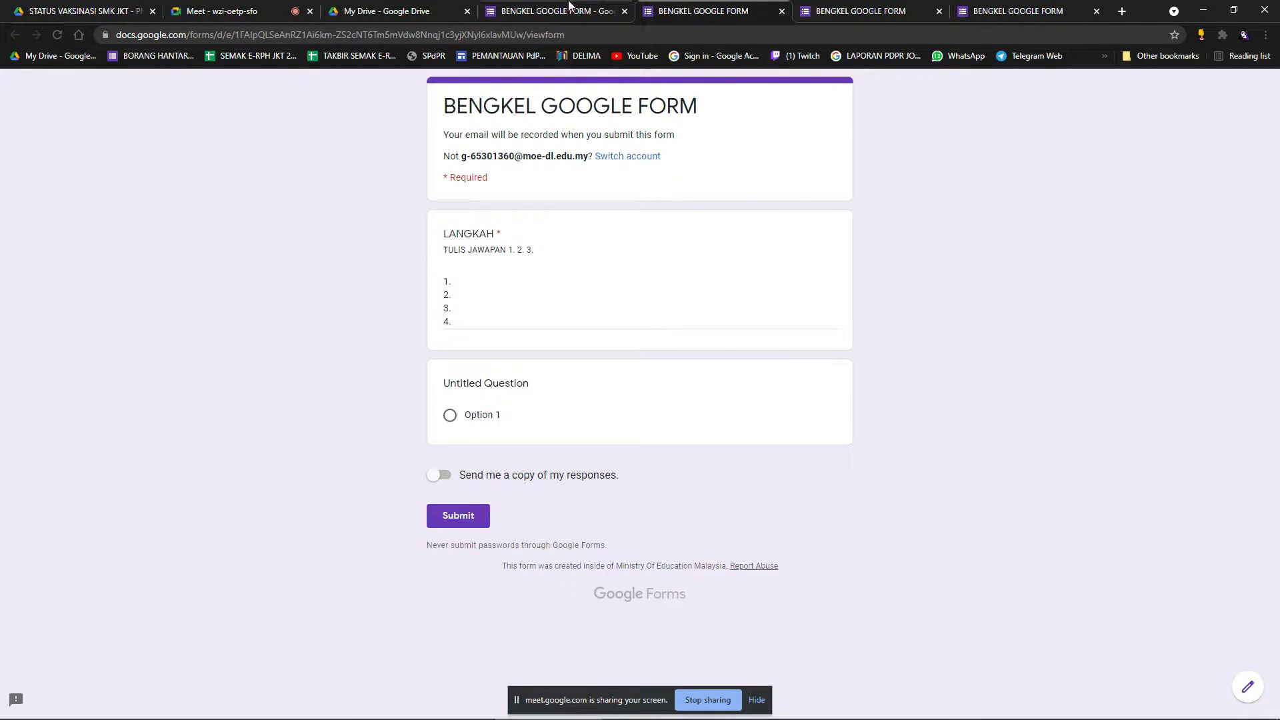
pyautogui.click(583, 11)
pyautogui.click(816, 310)
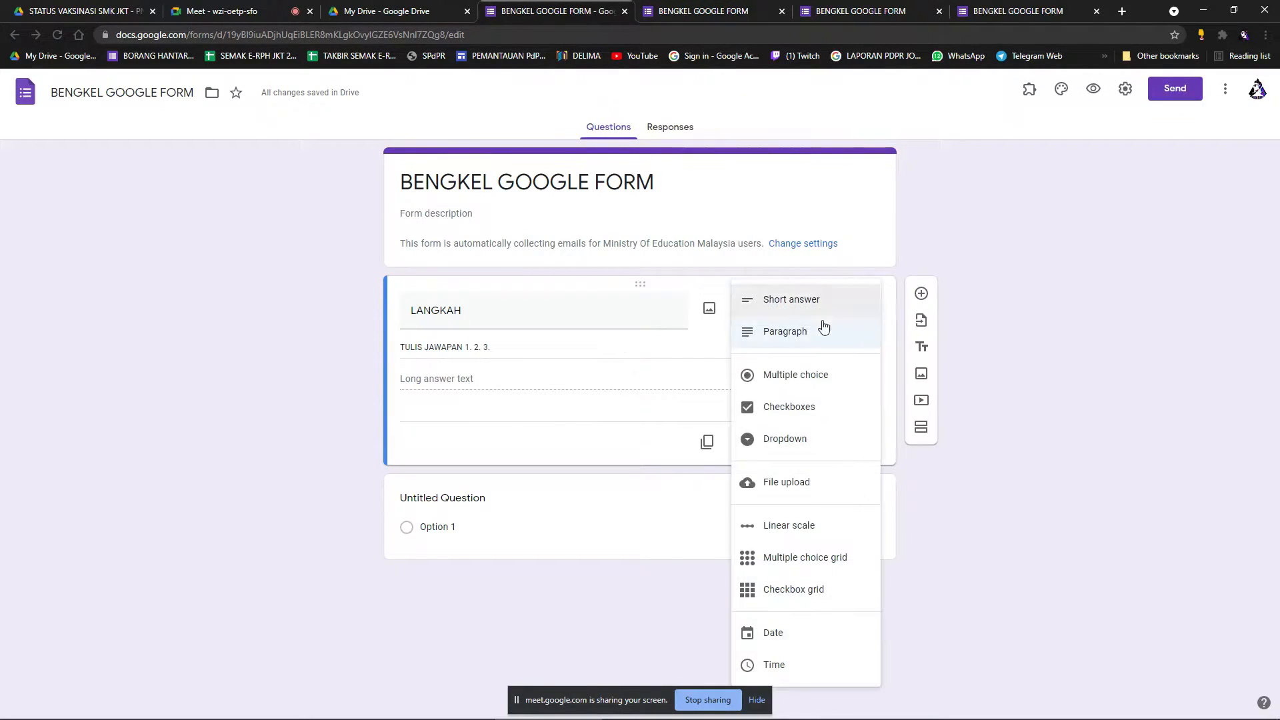
pyautogui.click(644, 493)
pyautogui.click(952, 368)
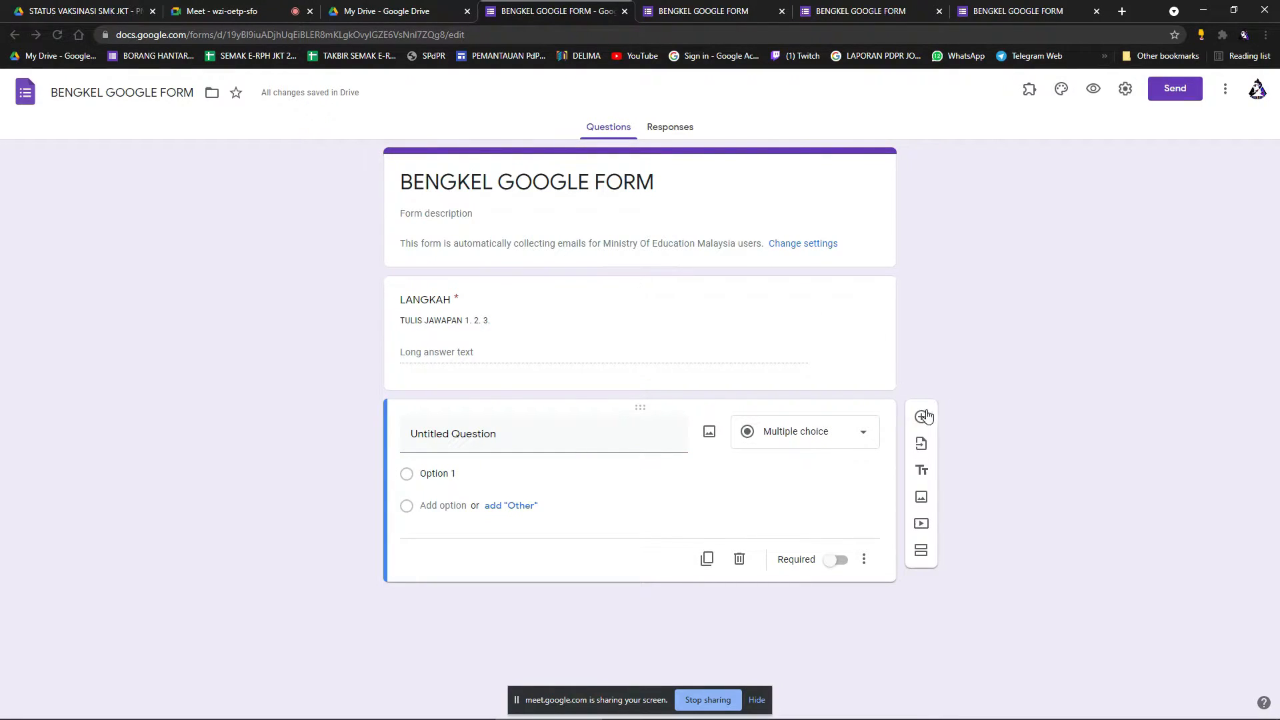
pyautogui.click(819, 435)
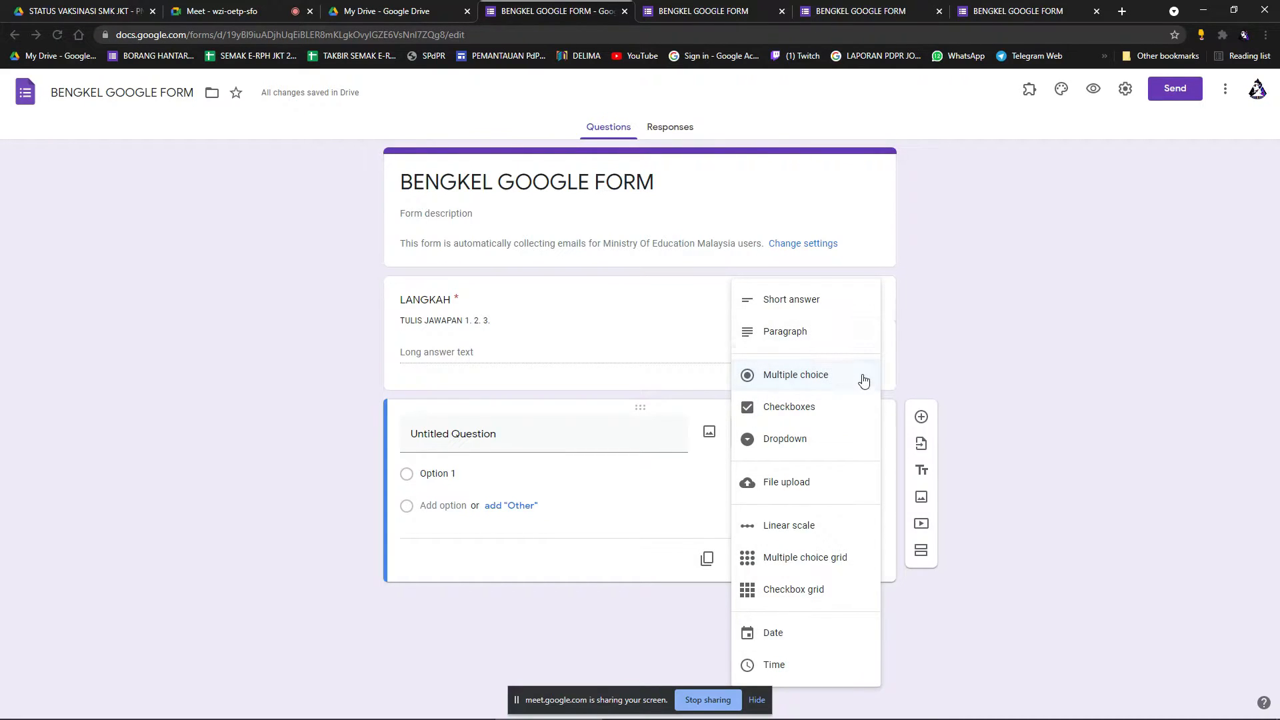
pyautogui.click(937, 346)
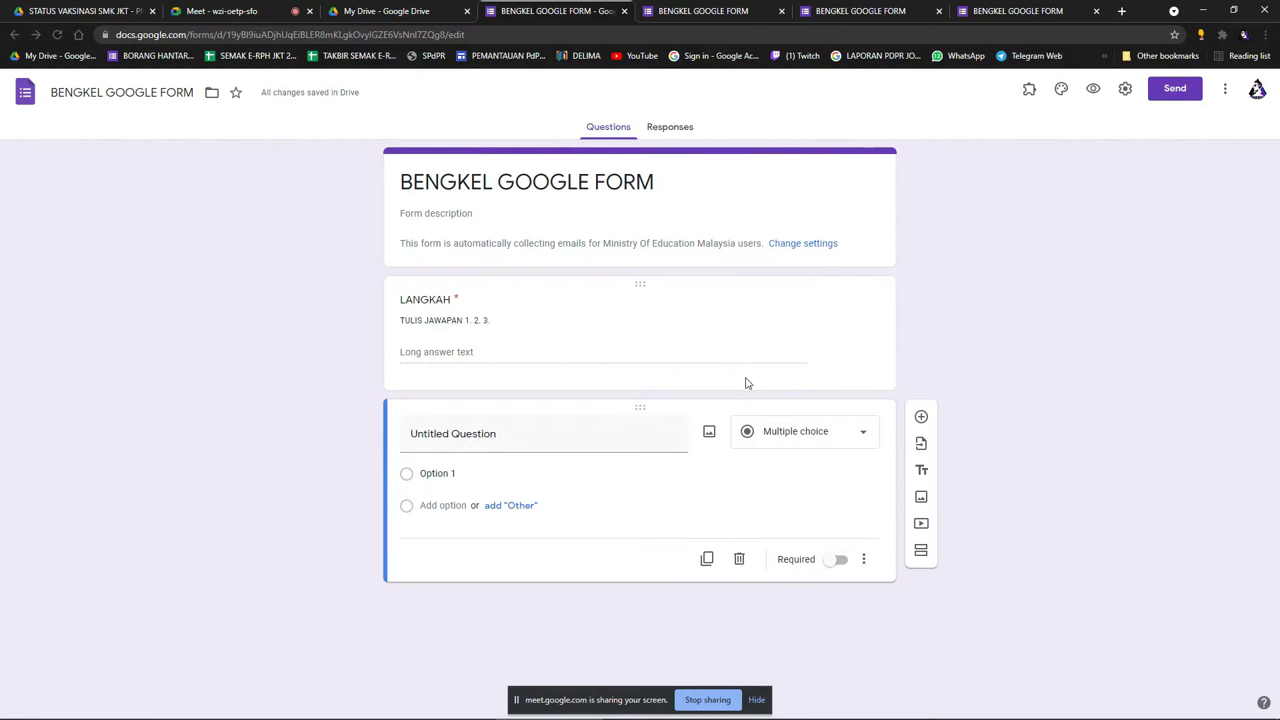
pyautogui.click(804, 338)
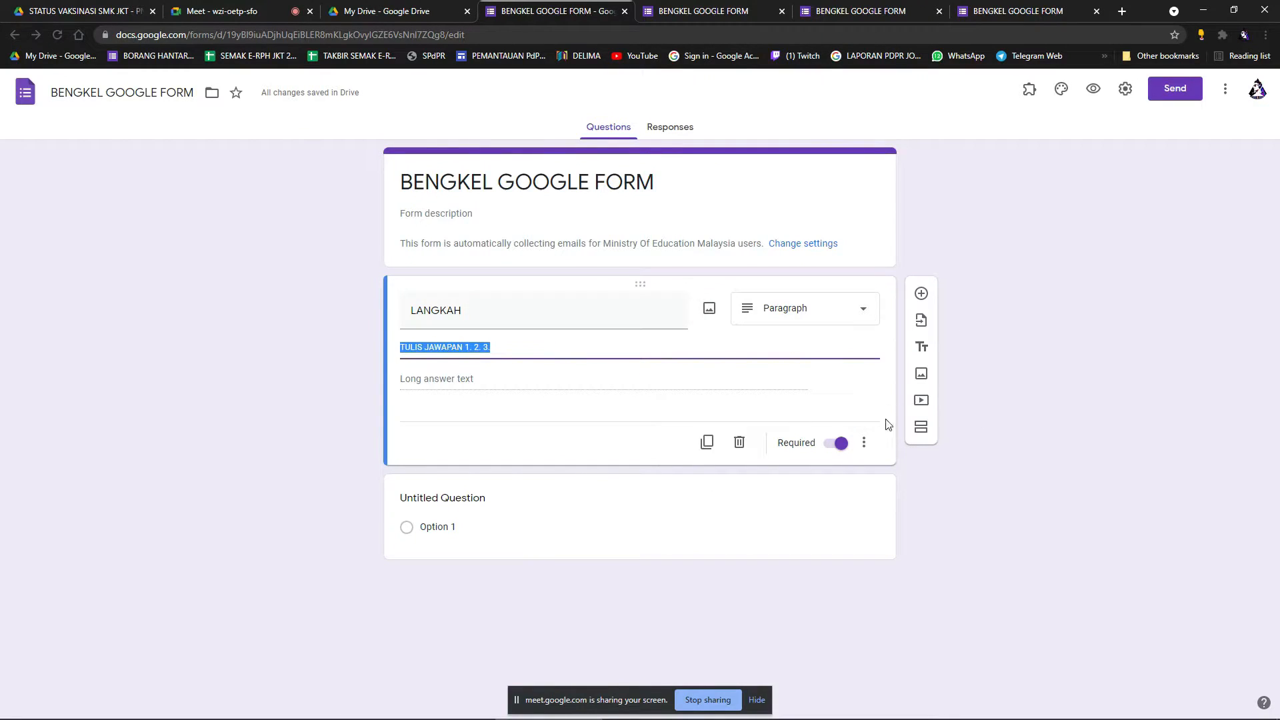
pyautogui.click(867, 447)
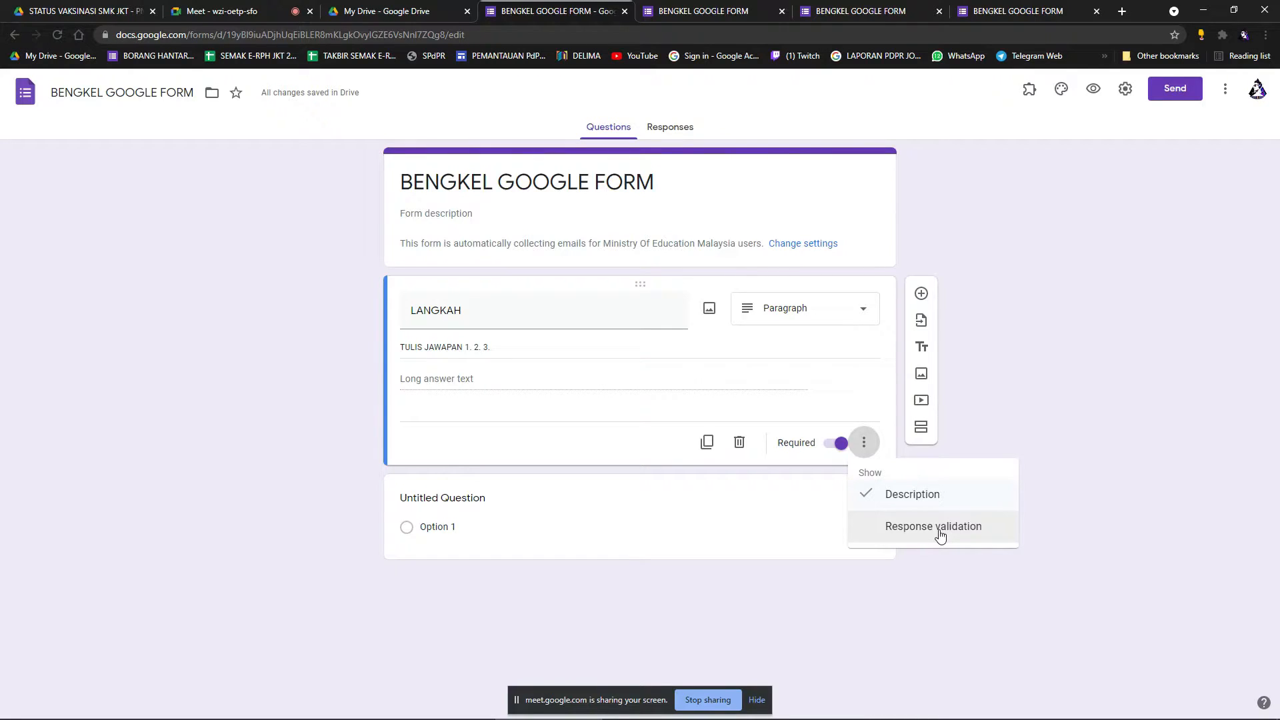
pyautogui.click(1005, 362)
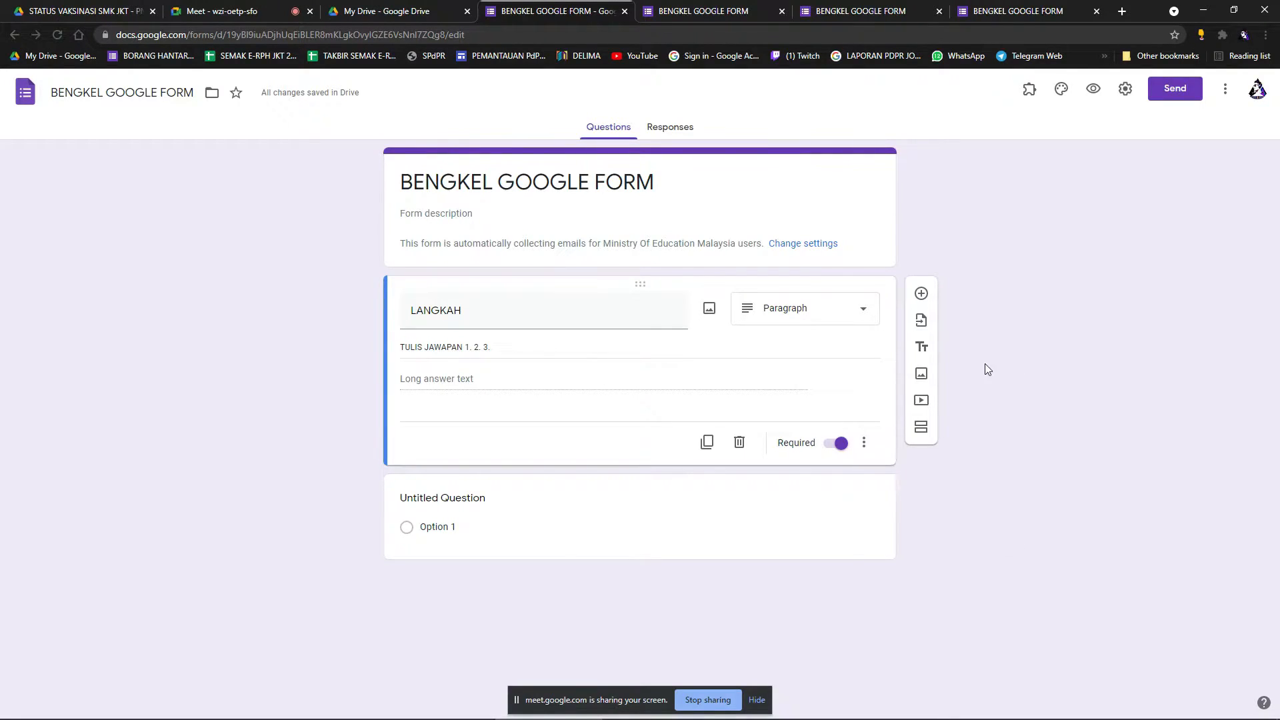
# Retitle the LANGKAH question to IC and change it to Short answer.
pyautogui.doubleClick(493, 323)
pyautogui.write('IC')
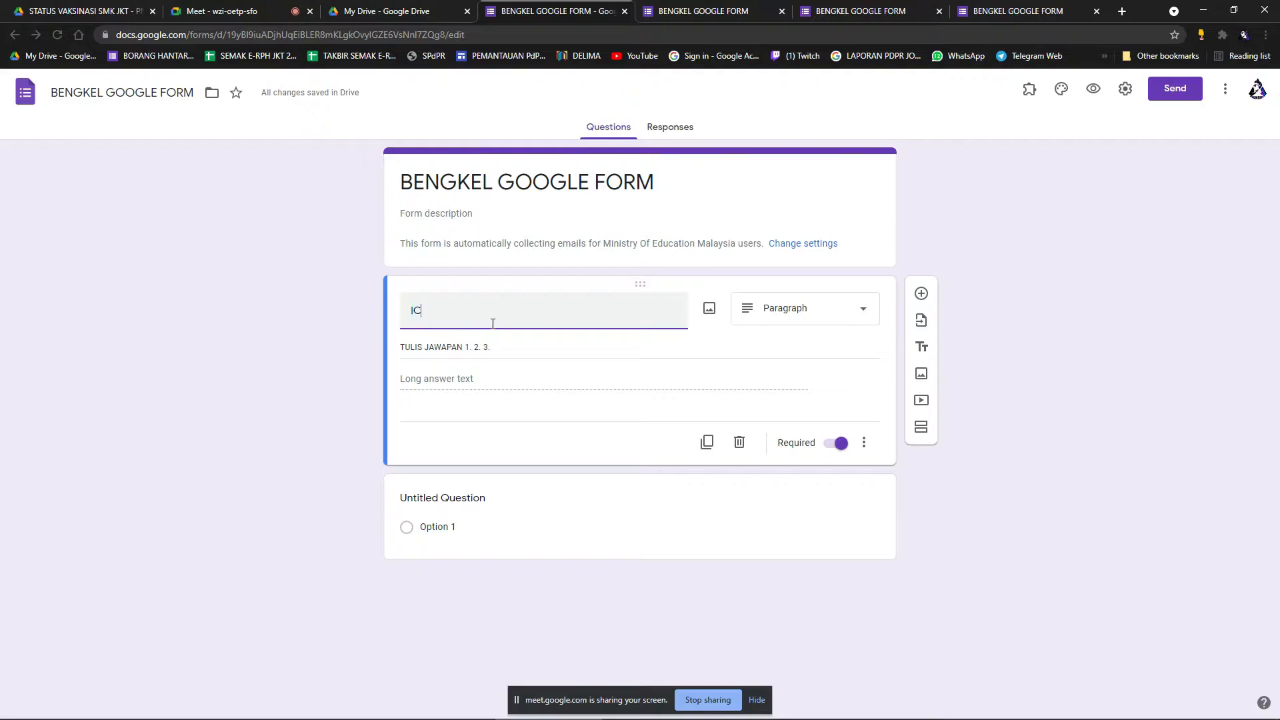
pyautogui.tripleClick(548, 355)
pyautogui.click(847, 319)
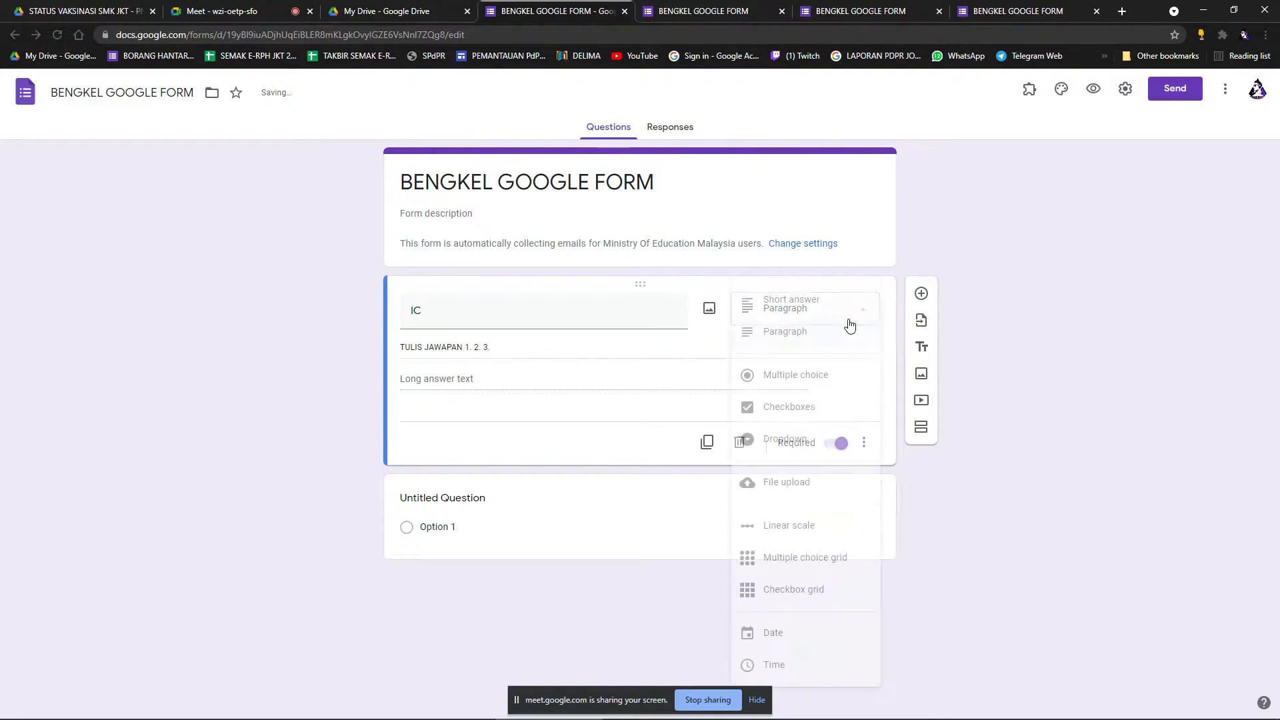
pyautogui.click(807, 304)
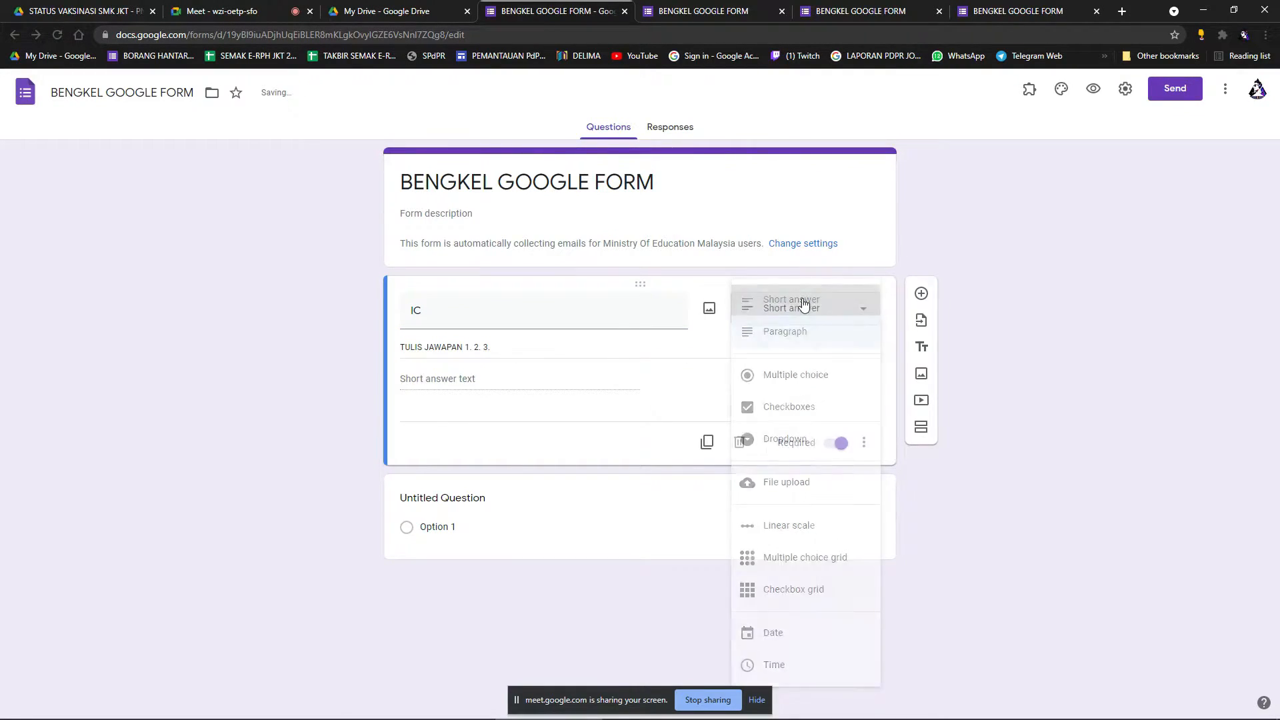
# Remove the question's description and prefix the title with NO so it reads NO IC.
pyautogui.tripleClick(510, 353)
pyautogui.click(865, 443)
pyautogui.click(897, 495)
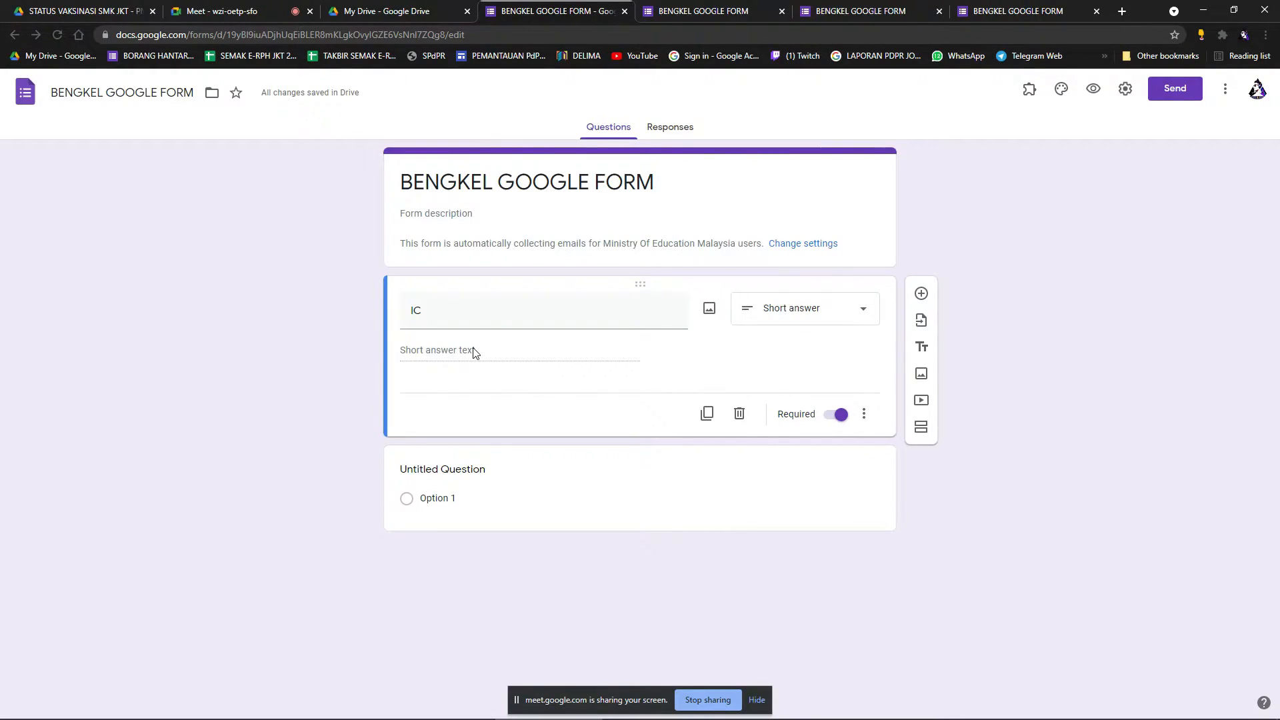
pyautogui.click(420, 316)
pyautogui.press('Left')
pyautogui.write('NO')
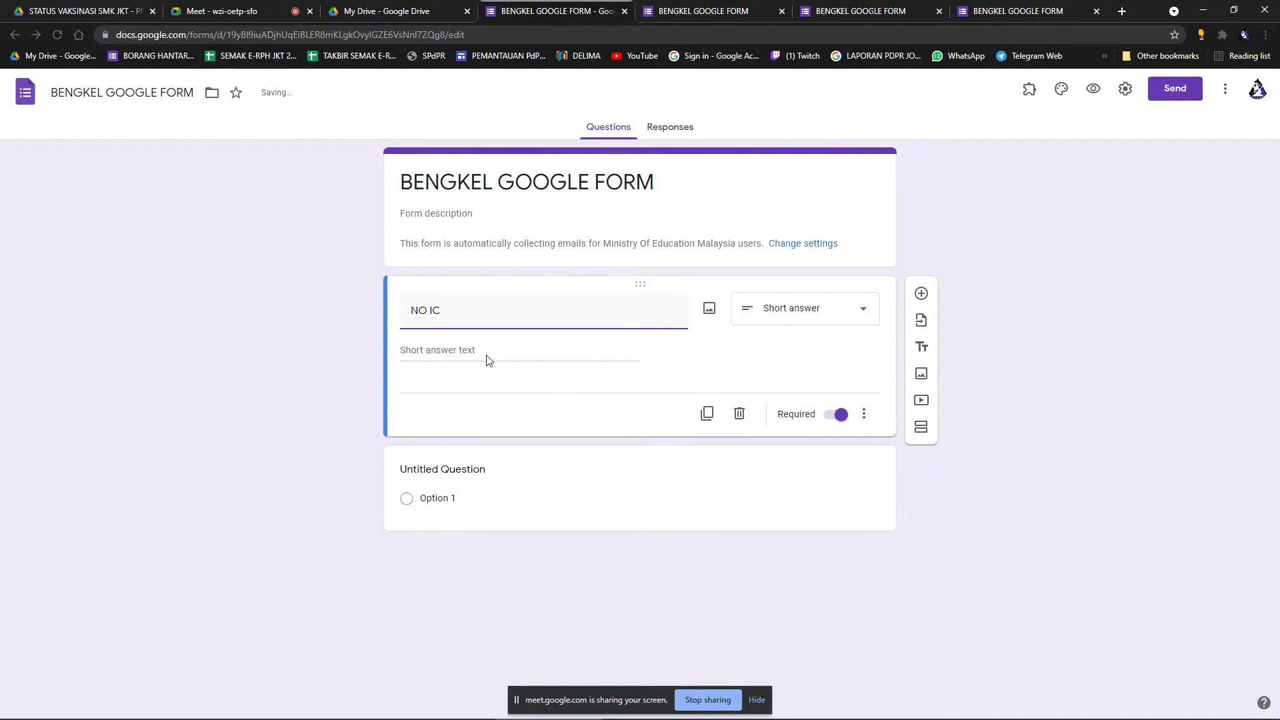
# Add Number response validation to NO IC requiring a value greater than 0.
pyautogui.click(866, 415)
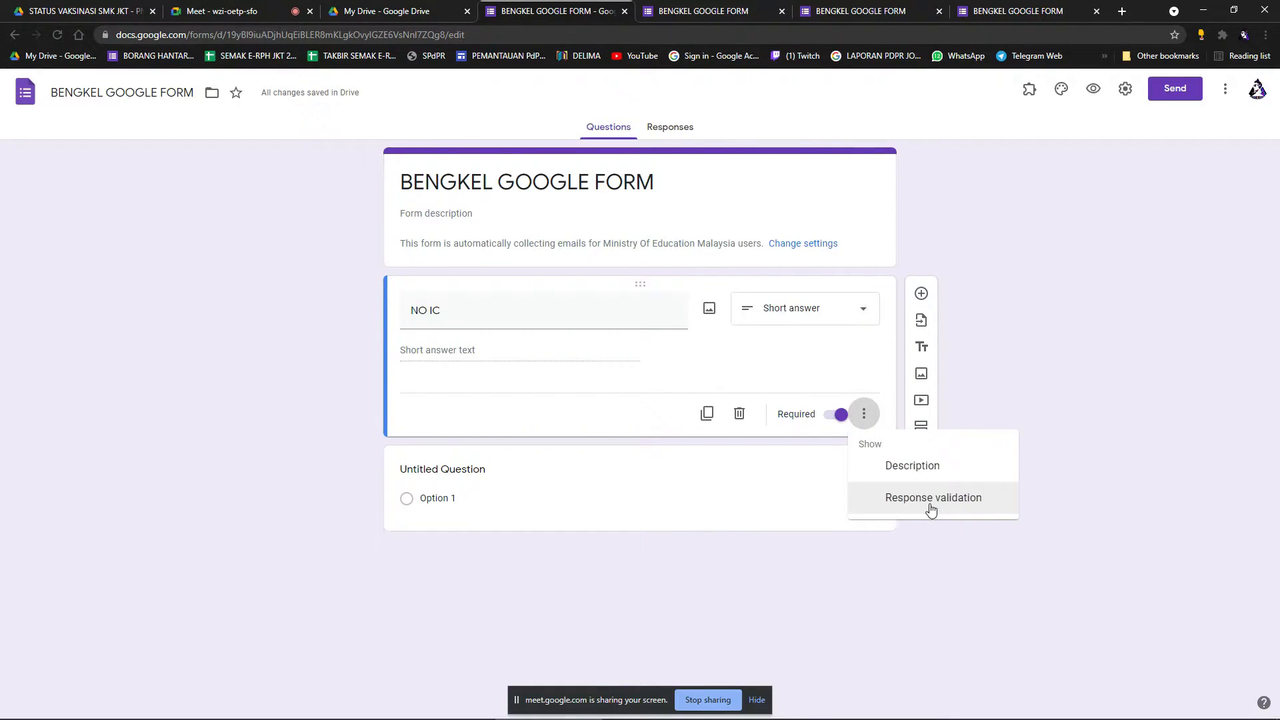
pyautogui.click(932, 510)
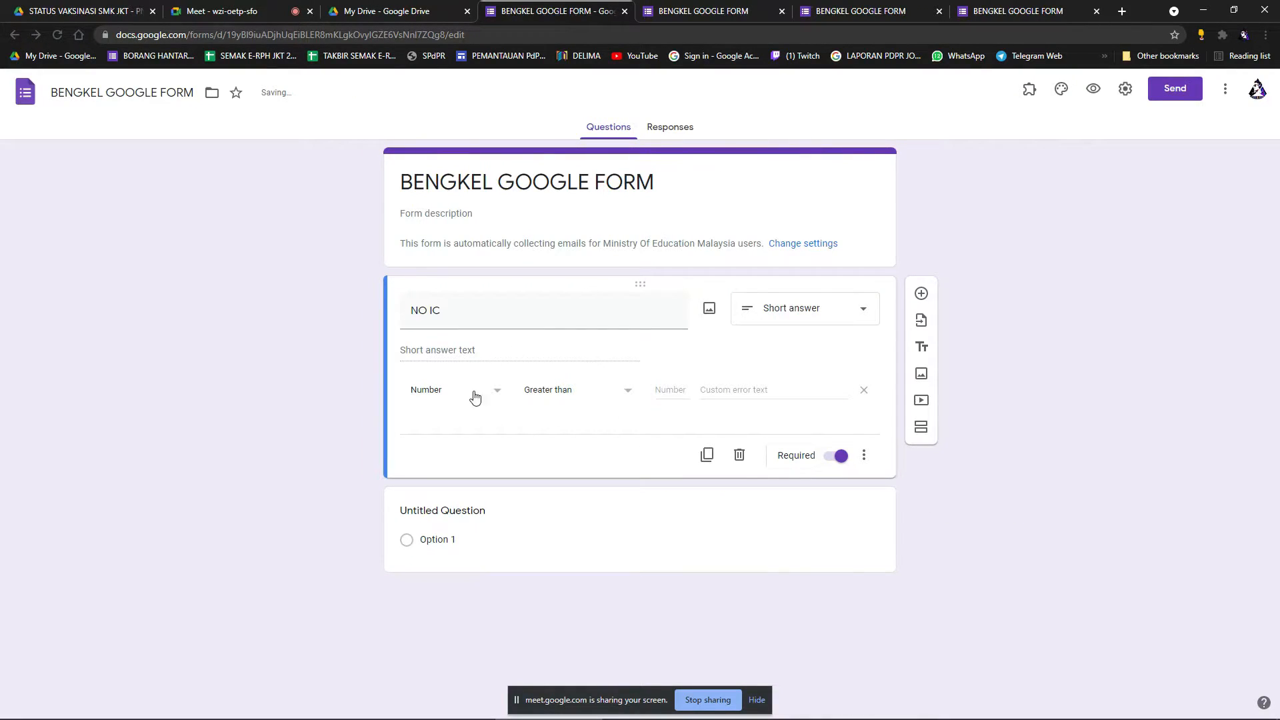
pyautogui.click(498, 394)
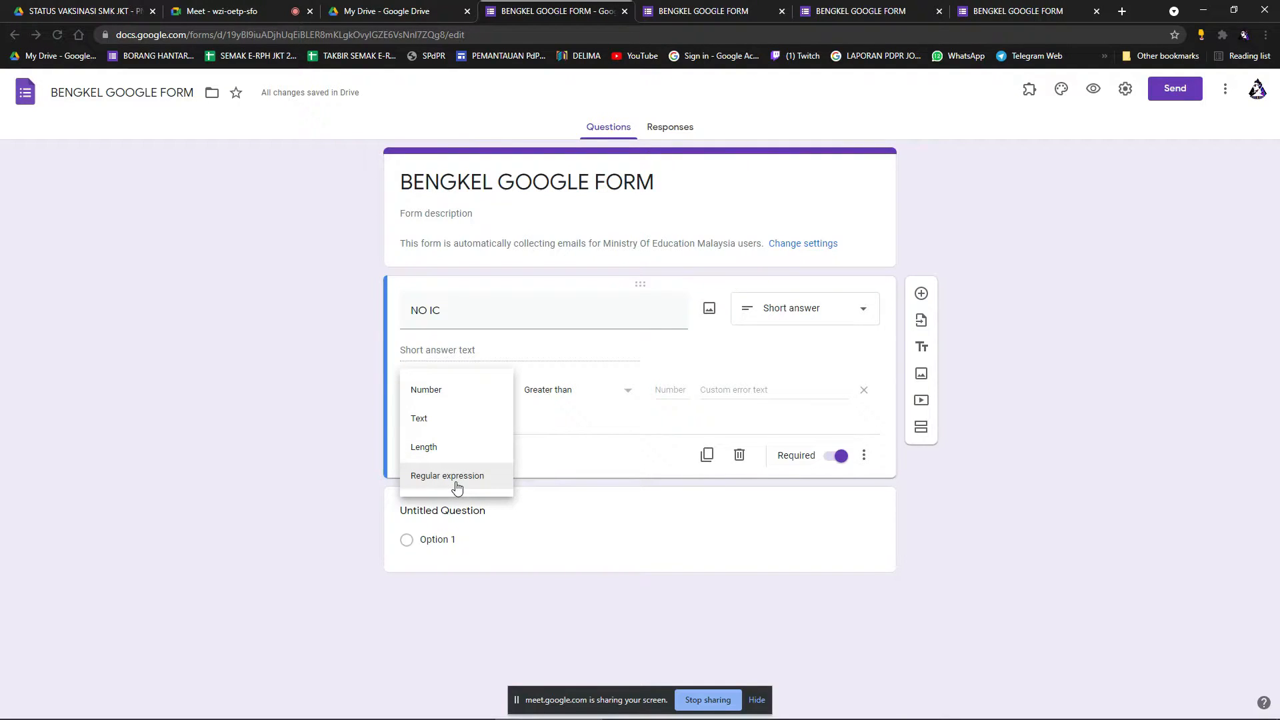
pyautogui.click(456, 399)
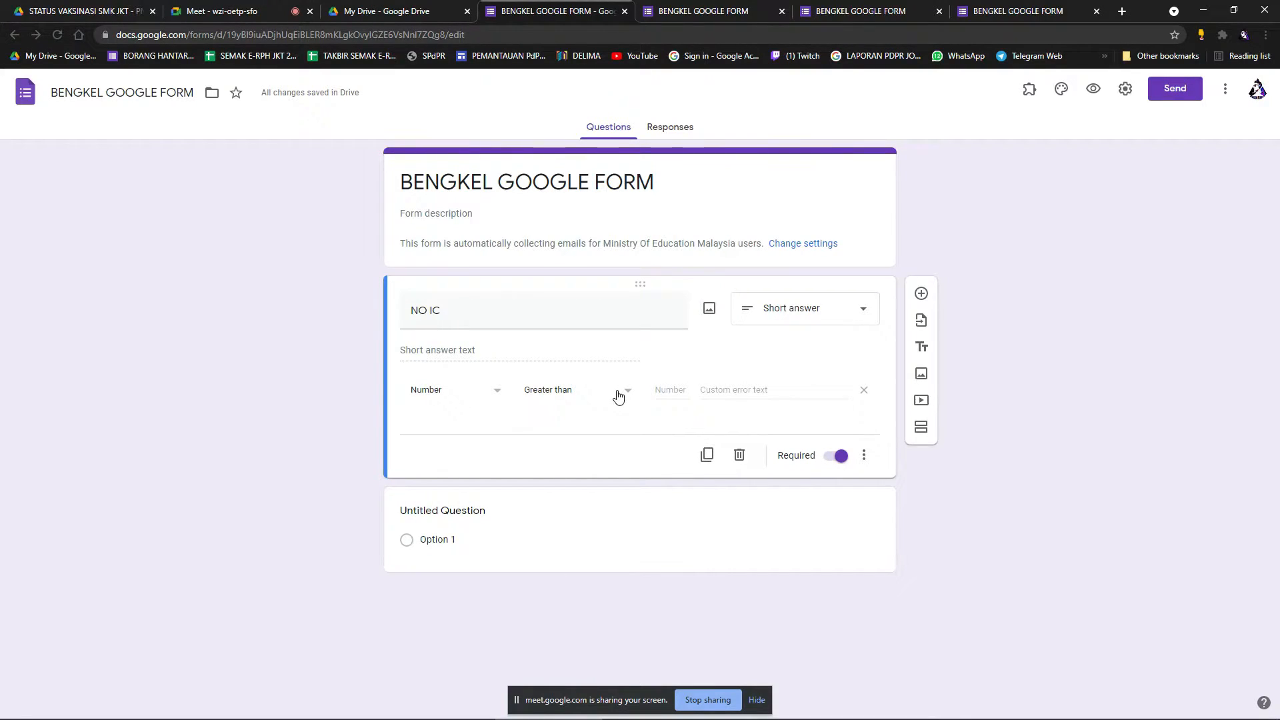
pyautogui.write('0')
pyautogui.click(629, 429)
# Preview the form and enter a test number in the NO IC answer field.
pyautogui.click(1094, 88)
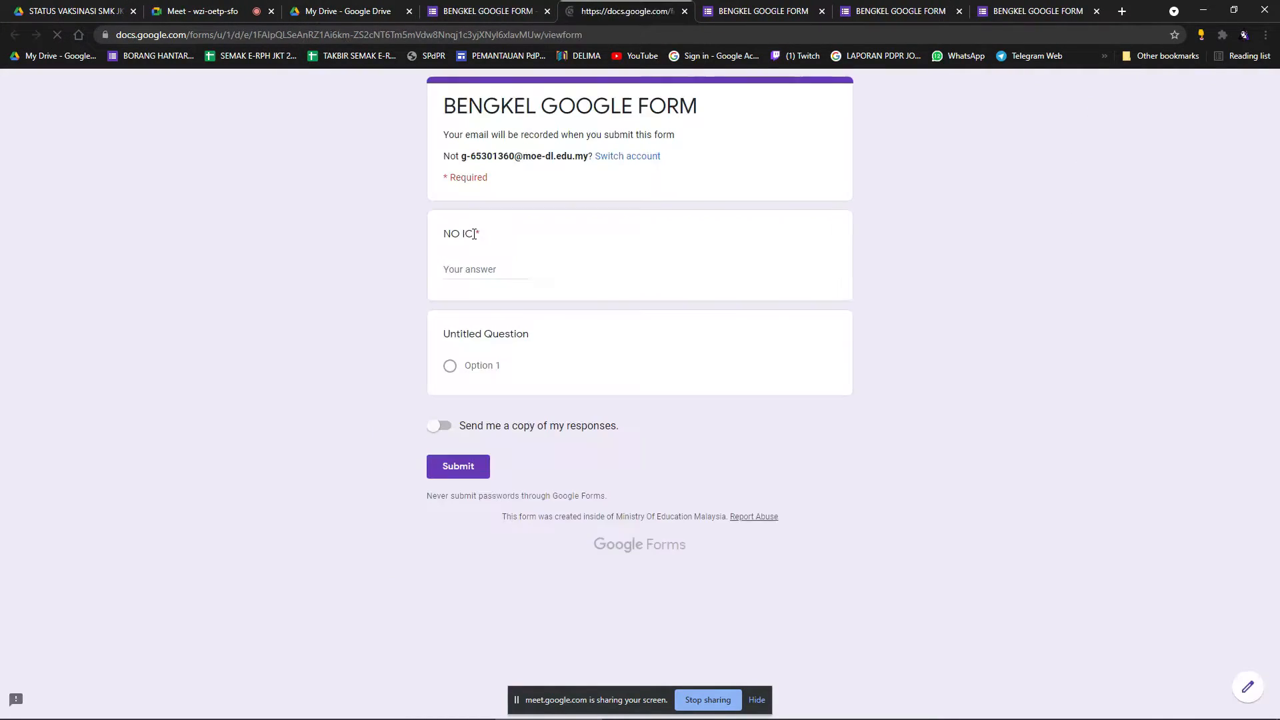
pyautogui.click(488, 279)
pyautogui.write('03')
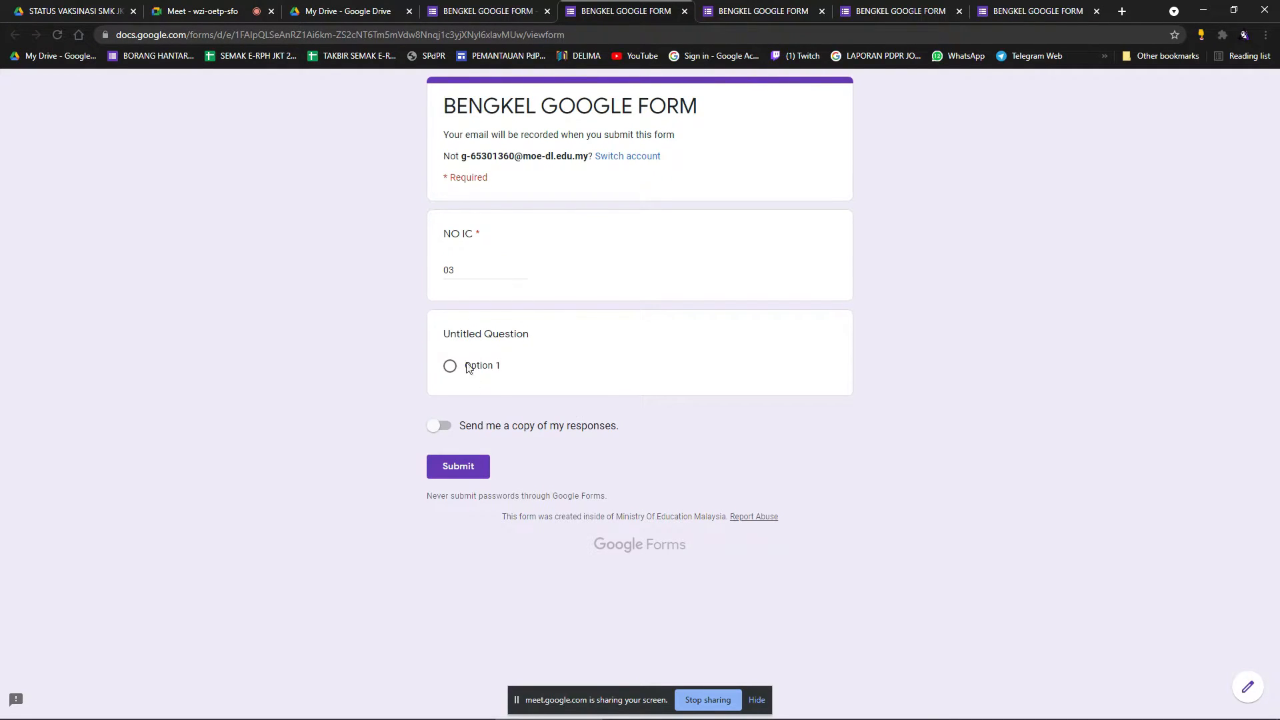
pyautogui.click(526, 314)
# Change the NO IC validation condition to Greater than or equal to 0.
pyautogui.click(500, 11)
pyautogui.click(575, 395)
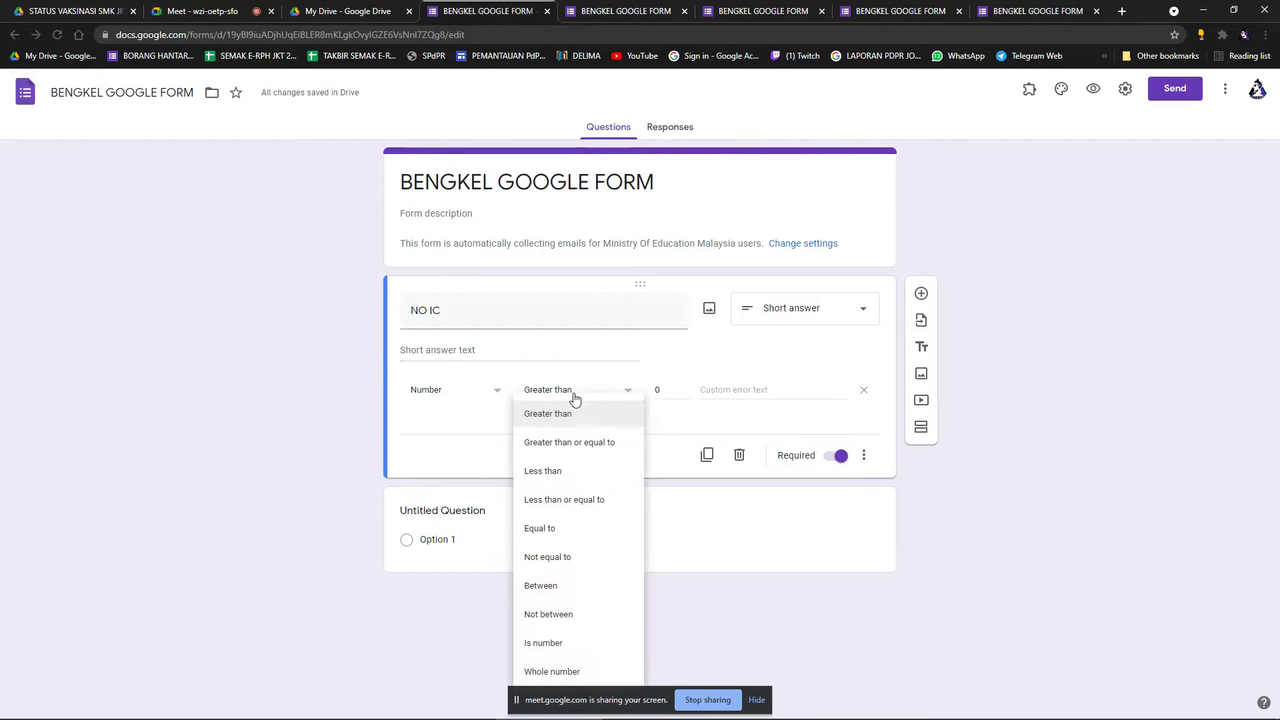
pyautogui.click(597, 449)
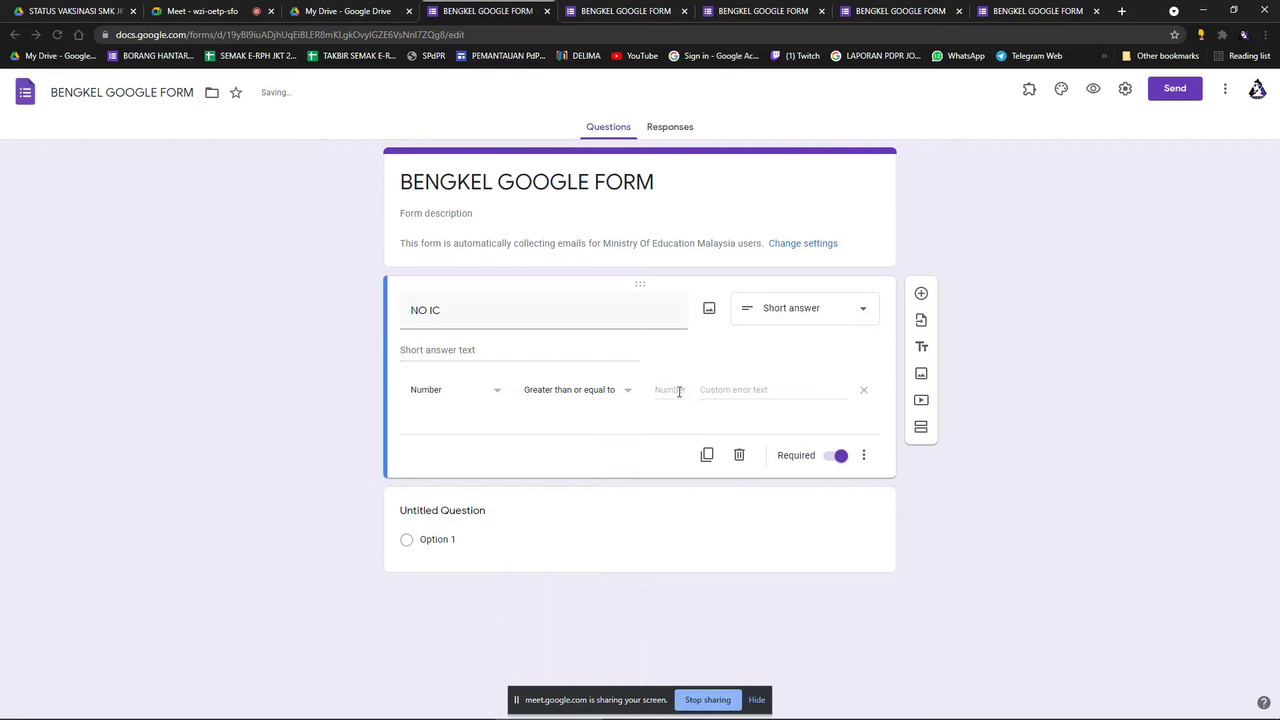
pyautogui.write('0')
# Open a fresh preview and close the redundant form tabs without saving.
pyautogui.click(1094, 89)
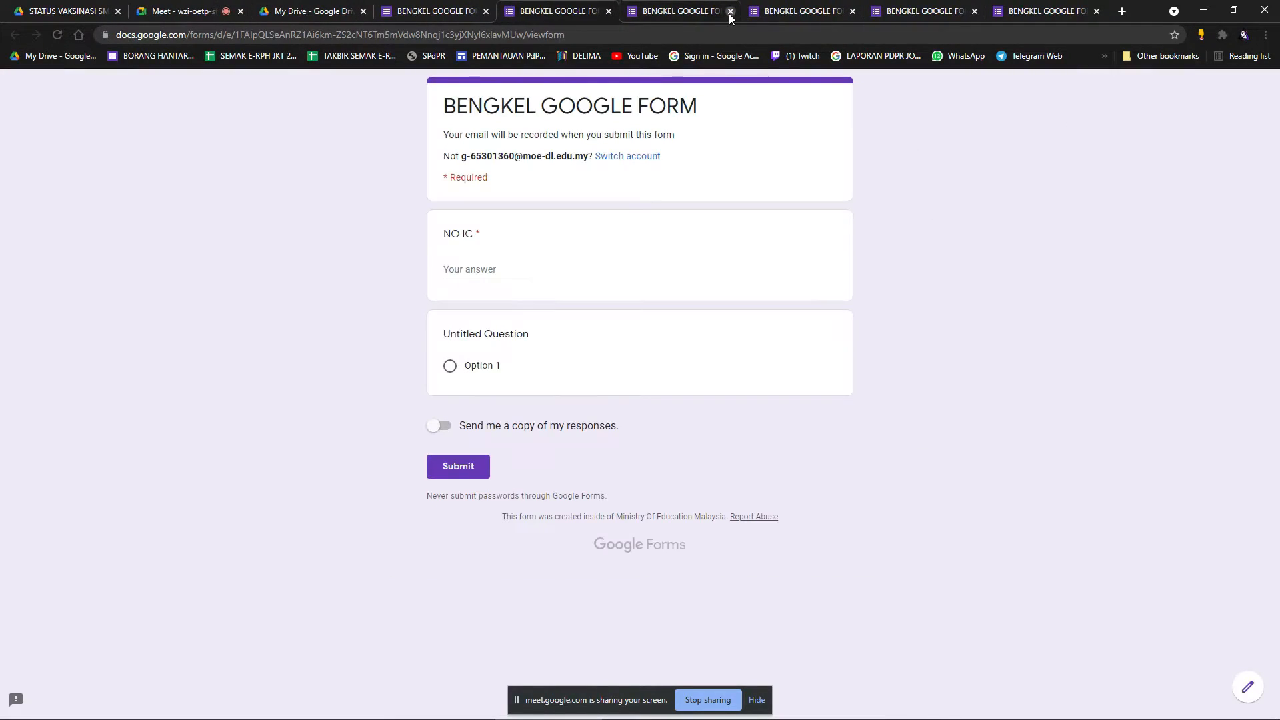
pyautogui.click(730, 12)
pyautogui.click(705, 109)
pyautogui.click(827, 12)
pyautogui.click(705, 109)
pyautogui.click(935, 12)
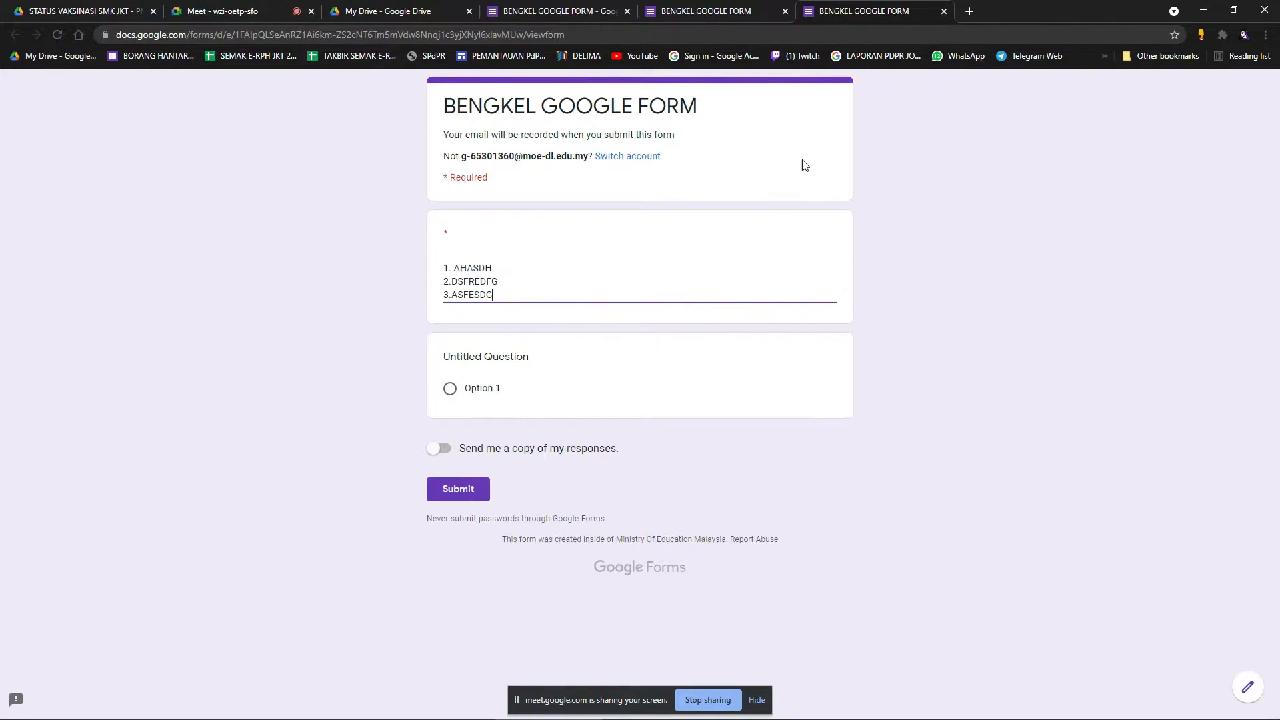
pyautogui.click(952, 11)
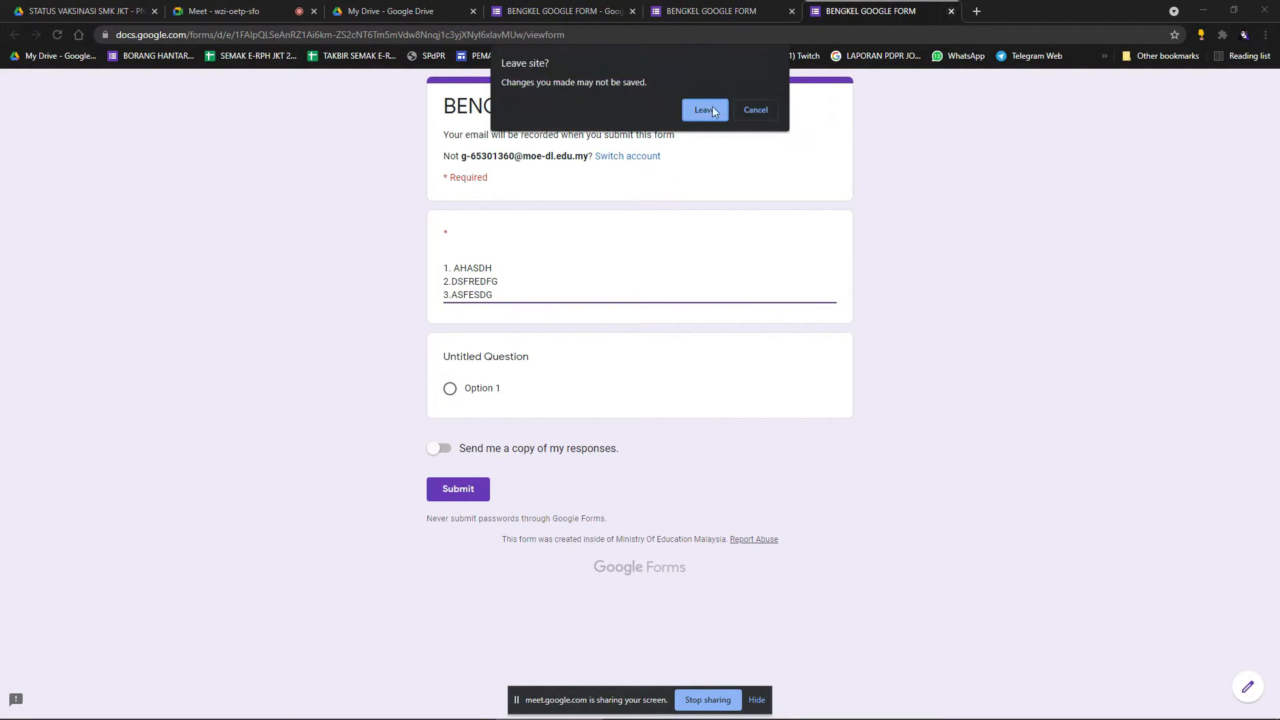
pyautogui.click(705, 109)
# Enter the test number 09323445 in the NO IC preview field.
pyautogui.click(497, 270)
pyautogui.write('09323445')
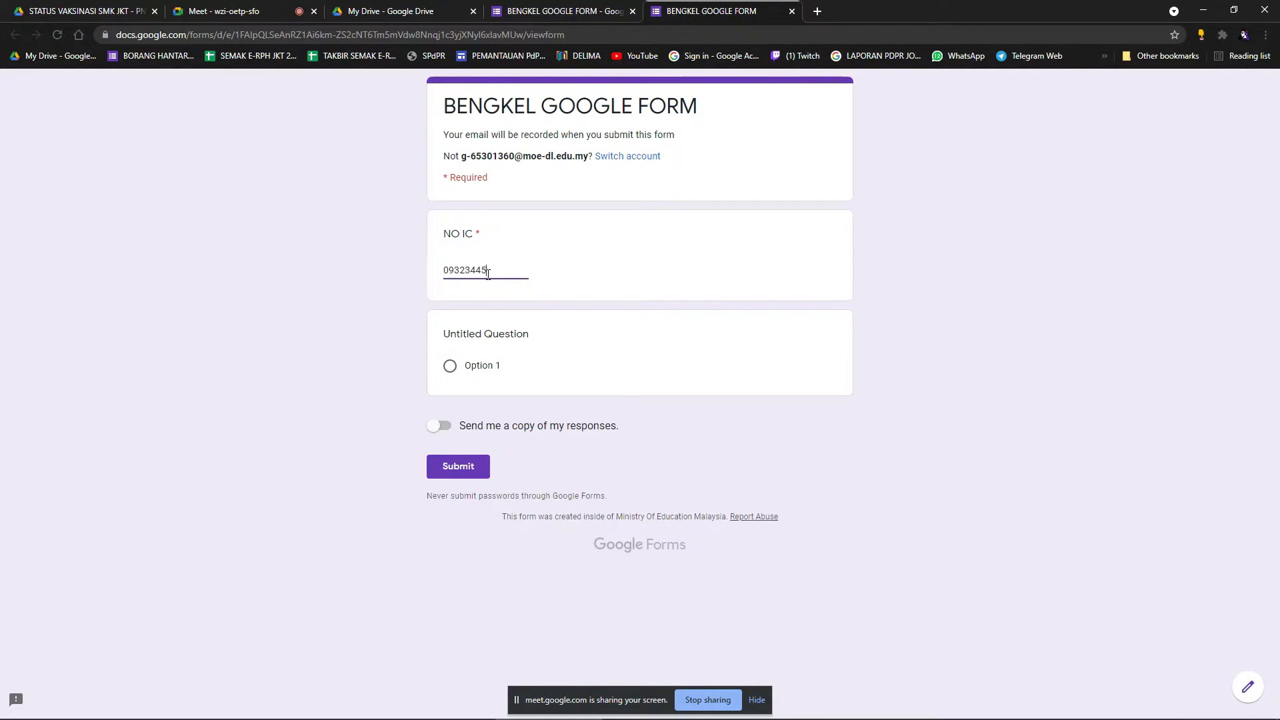
pyautogui.click(581, 280)
pyautogui.click(455, 281)
pyautogui.click(559, 12)
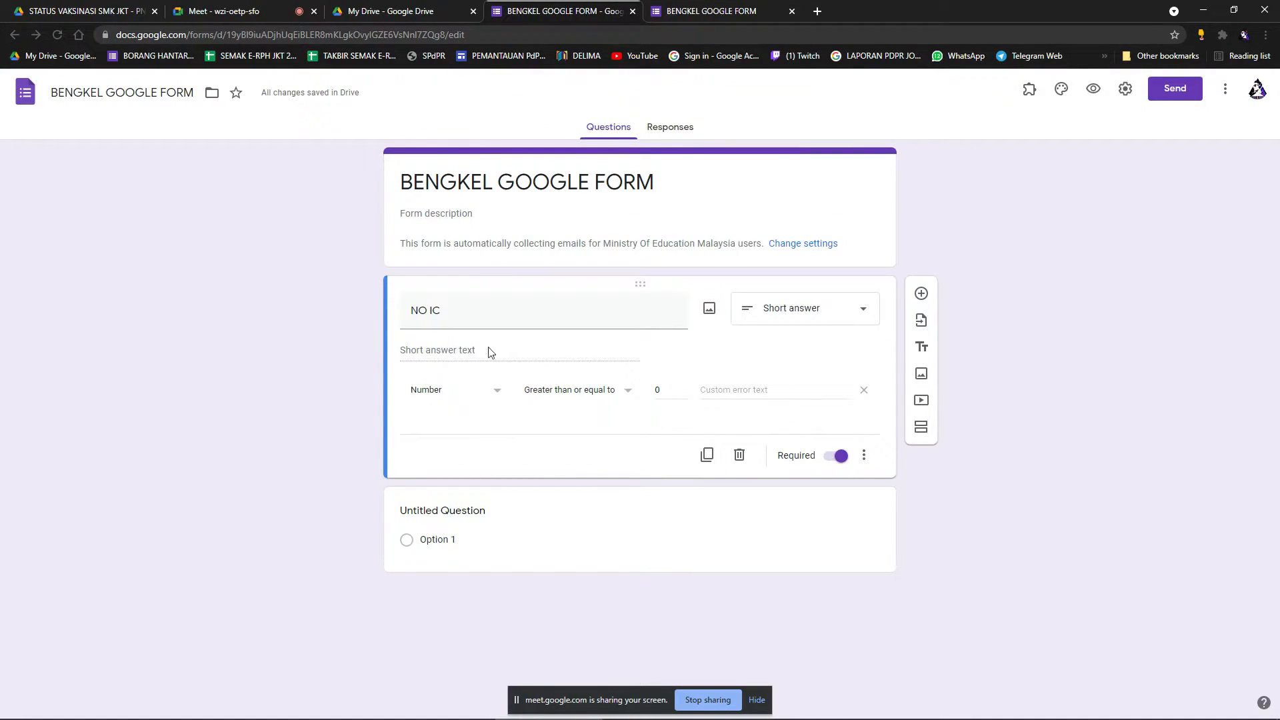
pyautogui.click(681, 12)
# Replace the NO IC answer with a text name, choose Option 1, and try submitting.
pyautogui.moveTo(487, 271); pyautogui.dragTo(406, 274)
pyautogui.press('BackSpace')
pyautogui.write('A')
pyautogui.press('BackSpace')
pyautogui.write('H')
pyautogui.press('BackSpace')
pyautogui.write('HAM')
pyautogui.press('BackSpace')
pyautogui.write('NAFI')
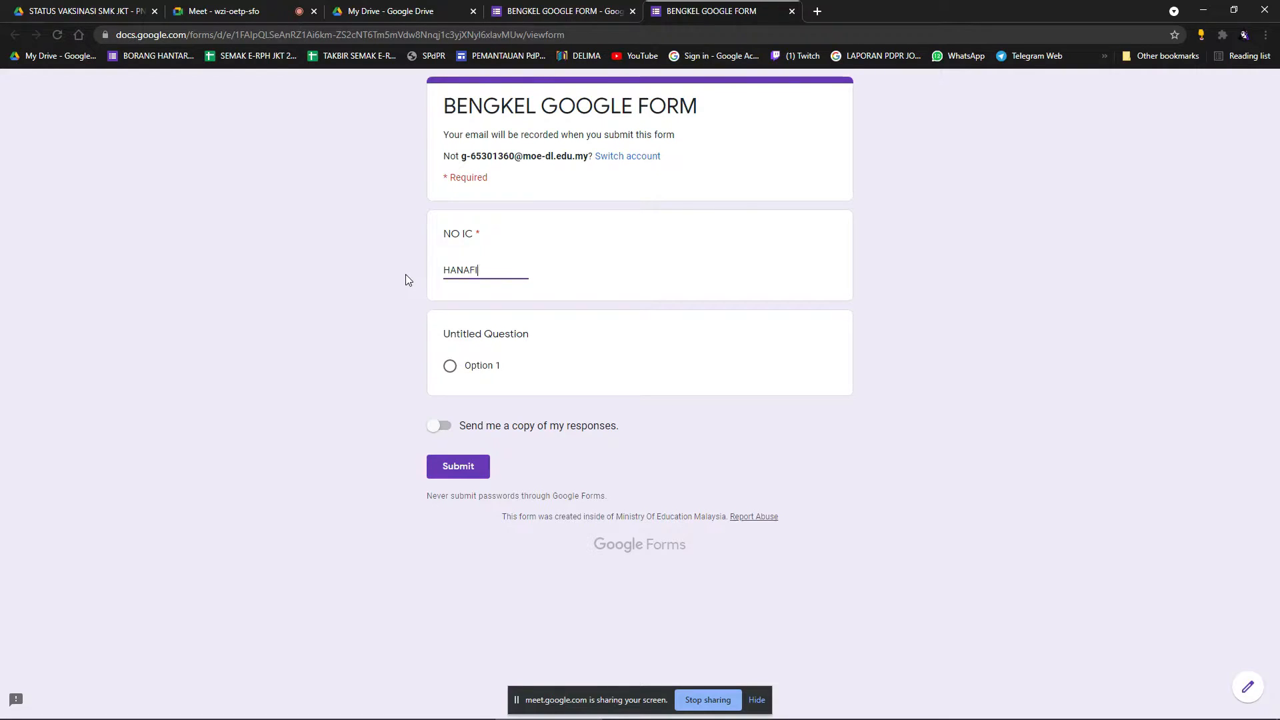
pyautogui.click(406, 274)
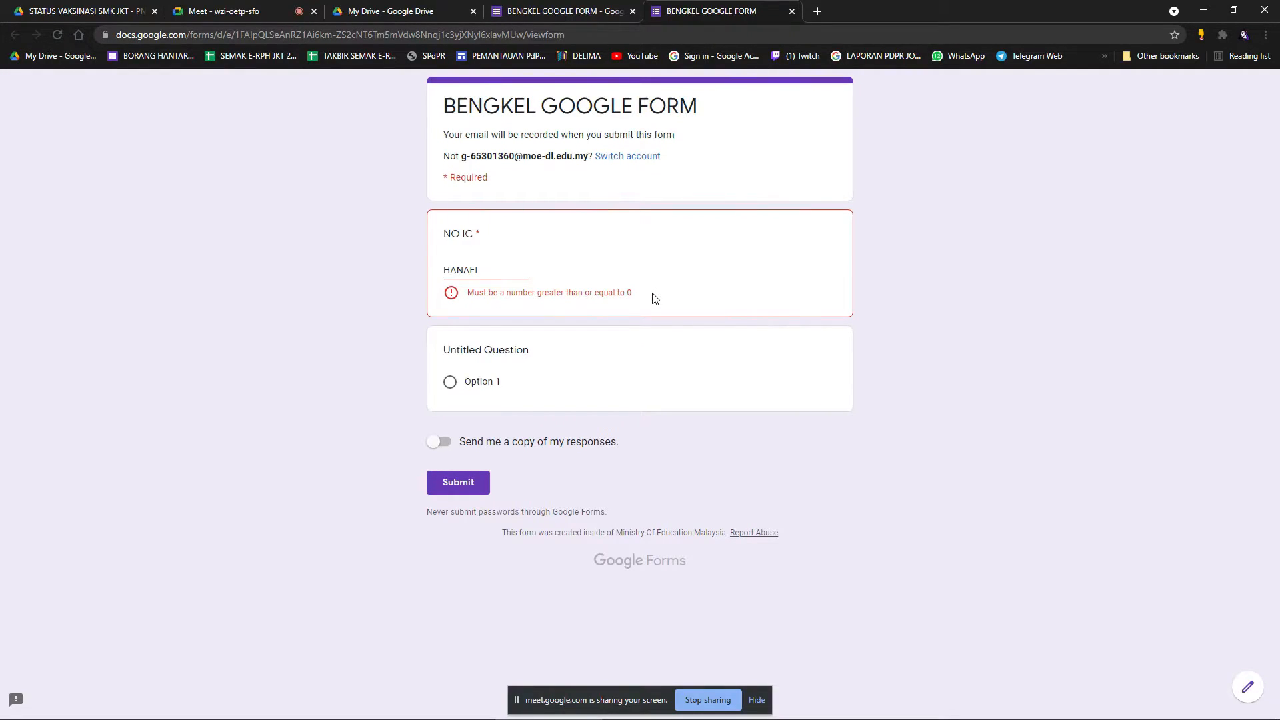
pyautogui.click(451, 383)
pyautogui.click(462, 512)
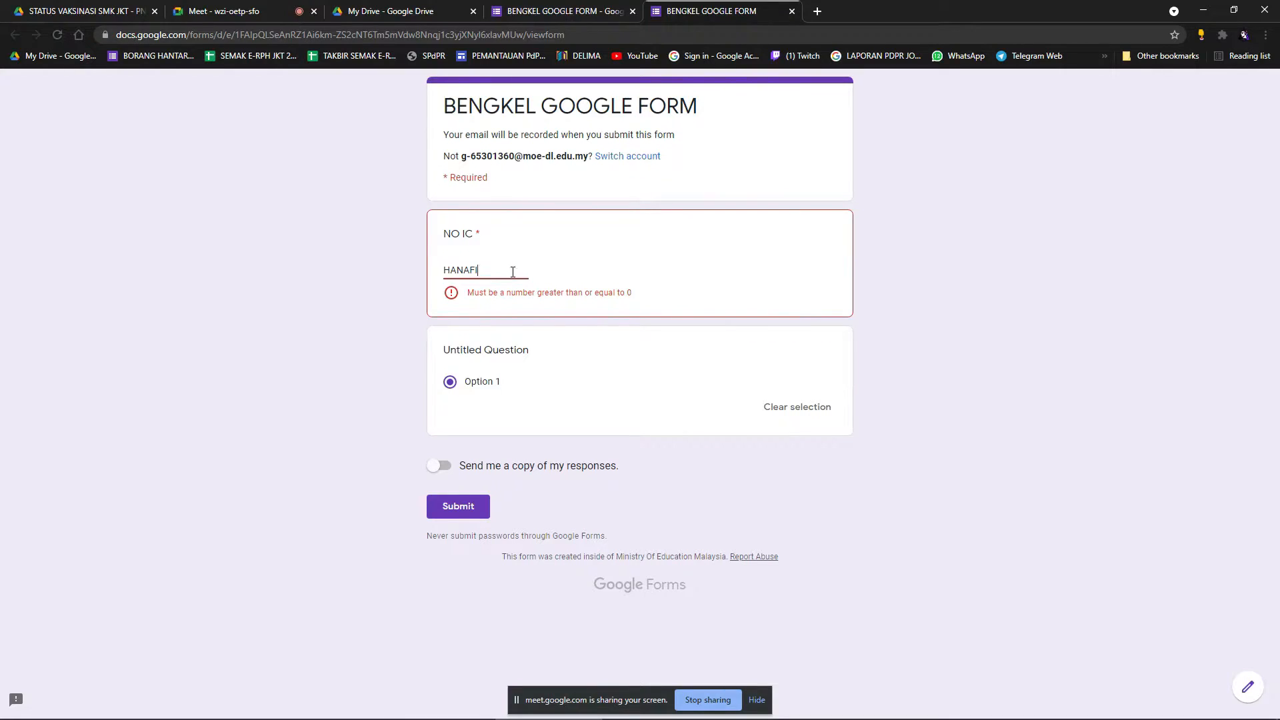
# Retitle the question NAMA and switch its response validation to Text.
pyautogui.click(564, 11)
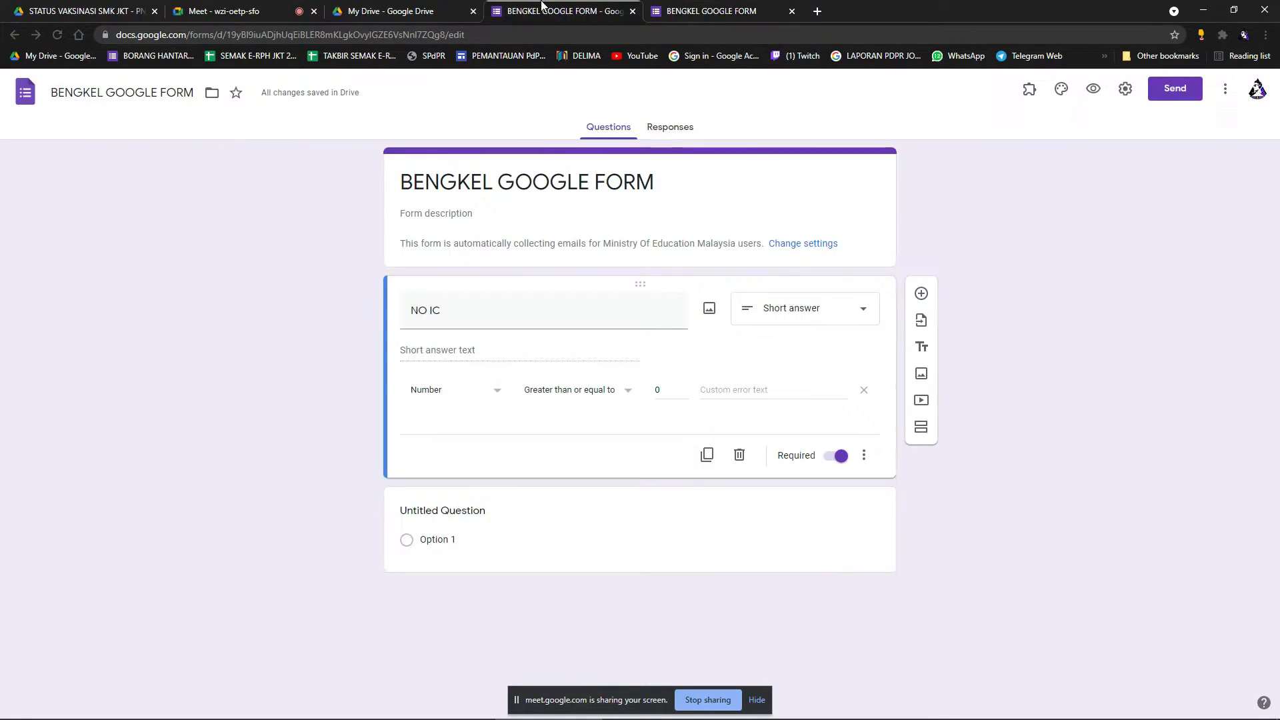
pyautogui.moveTo(569, 318); pyautogui.dragTo(410, 327)
pyautogui.write('NAMA')
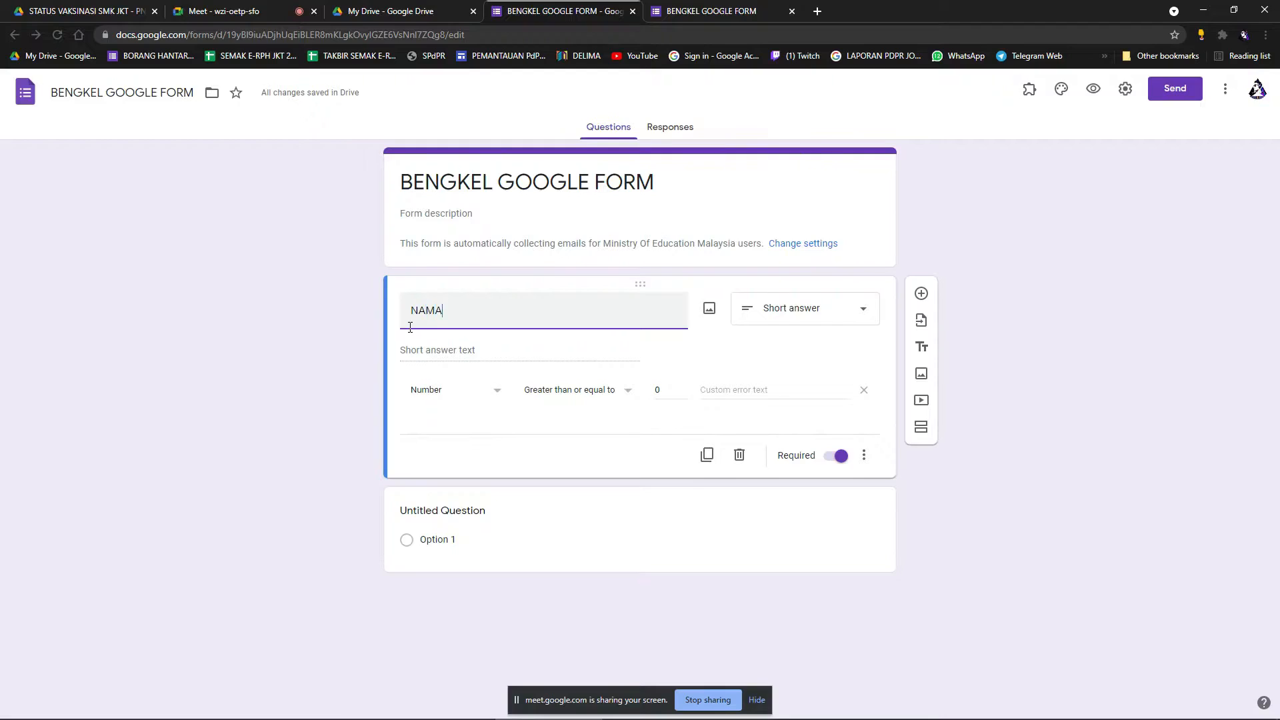
pyautogui.click(460, 352)
pyautogui.click(485, 404)
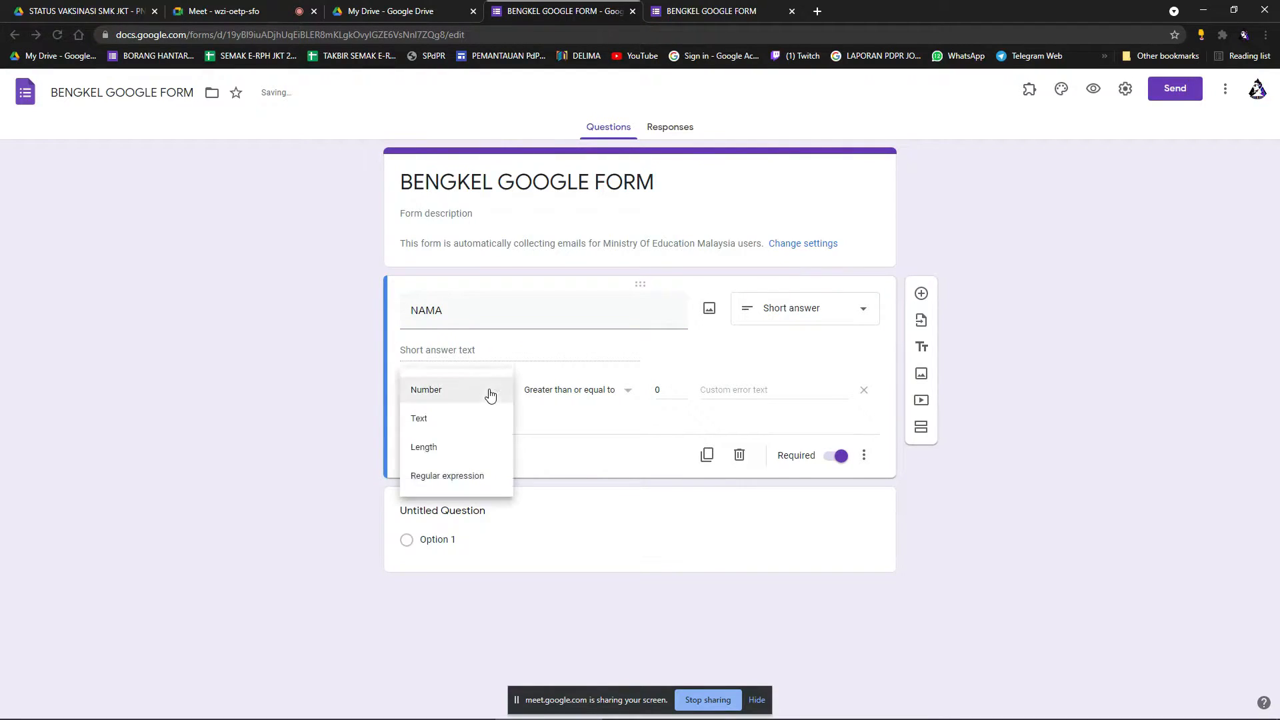
pyautogui.click(434, 424)
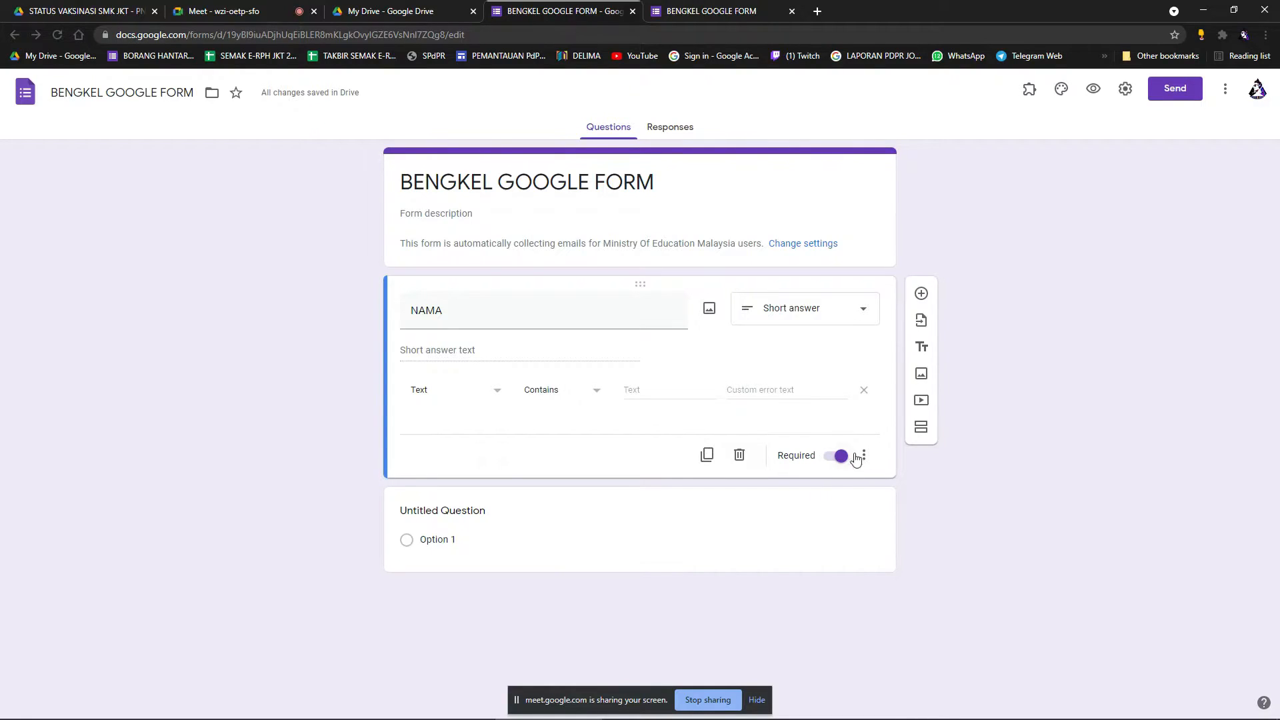
# Preview the form, enter 910 in NAMA and choose Option 1.
pyautogui.click(1093, 89)
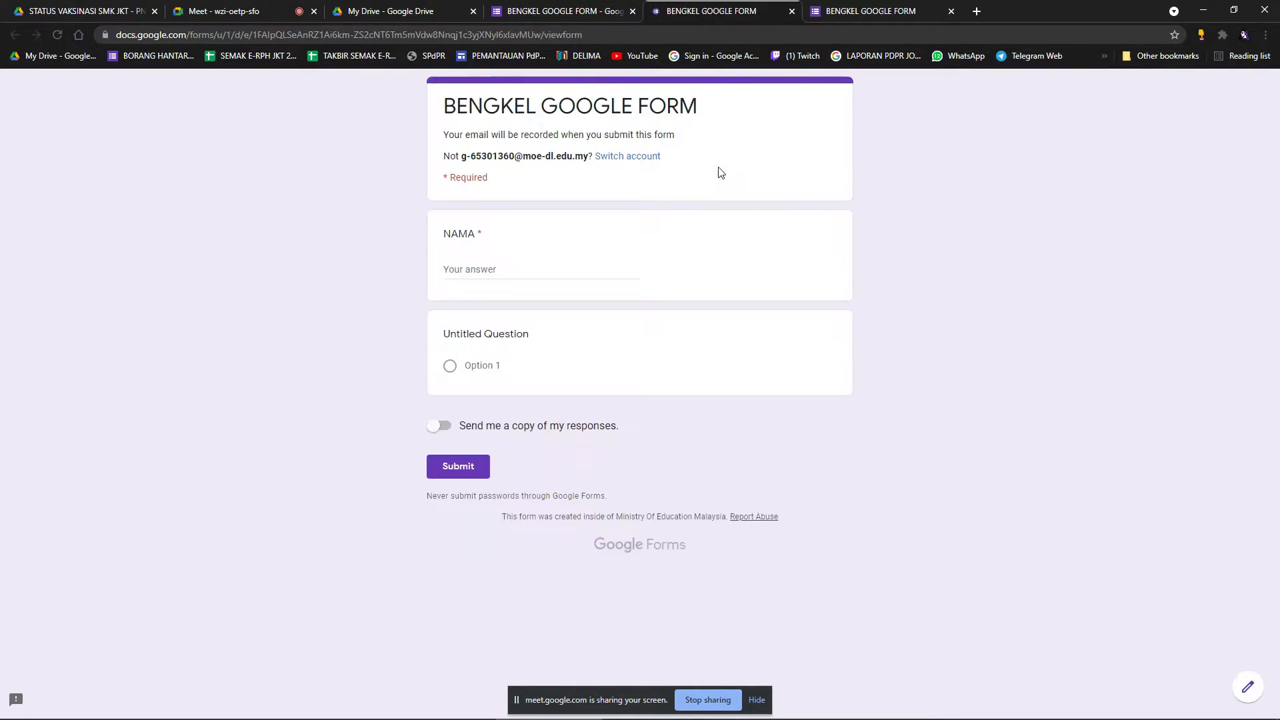
pyautogui.click(485, 269)
pyautogui.write('910')
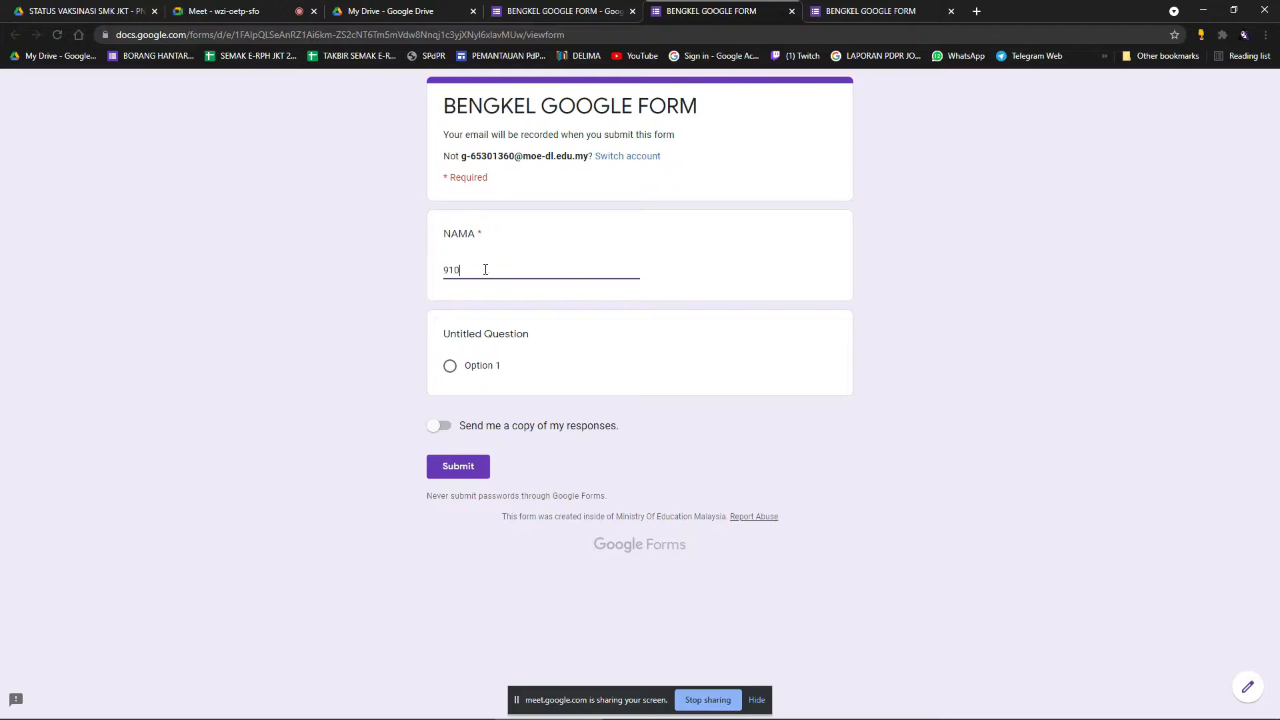
pyautogui.click(471, 369)
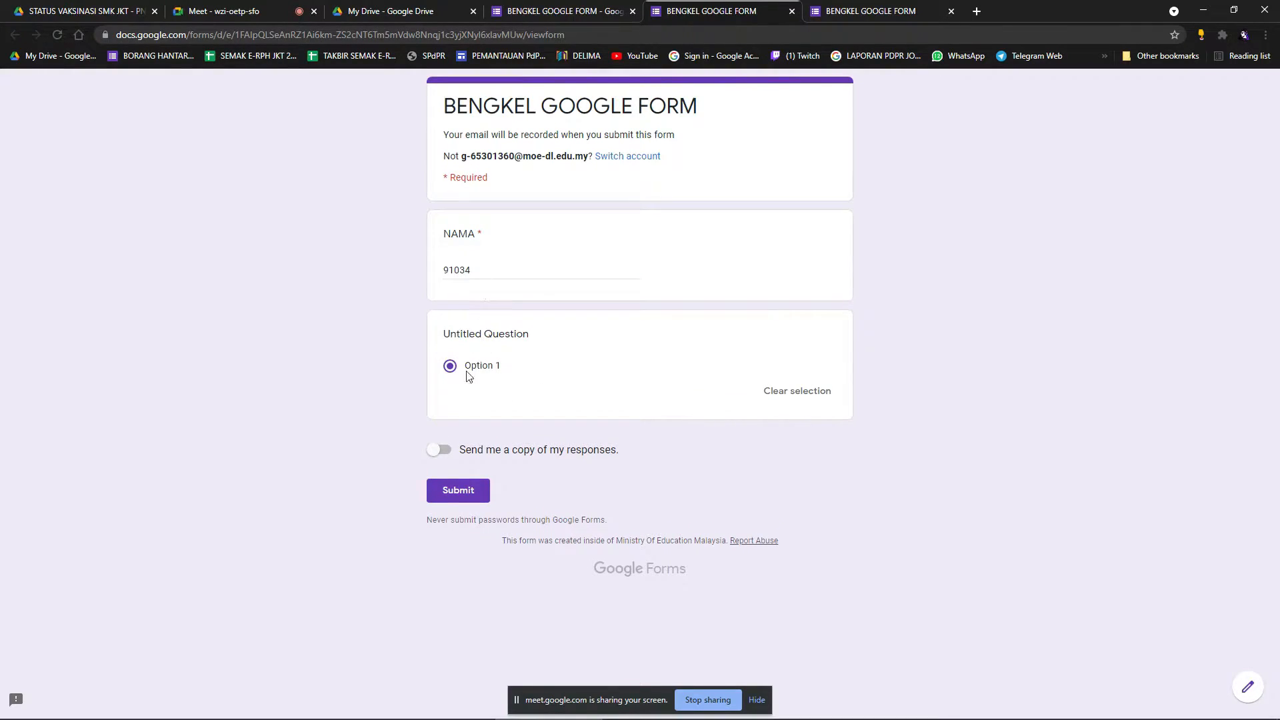
pyautogui.click(595, 6)
# Keep the Contains text condition, then submit a preview response with 35 in NAMA.
pyautogui.click(549, 396)
pyautogui.click(550, 395)
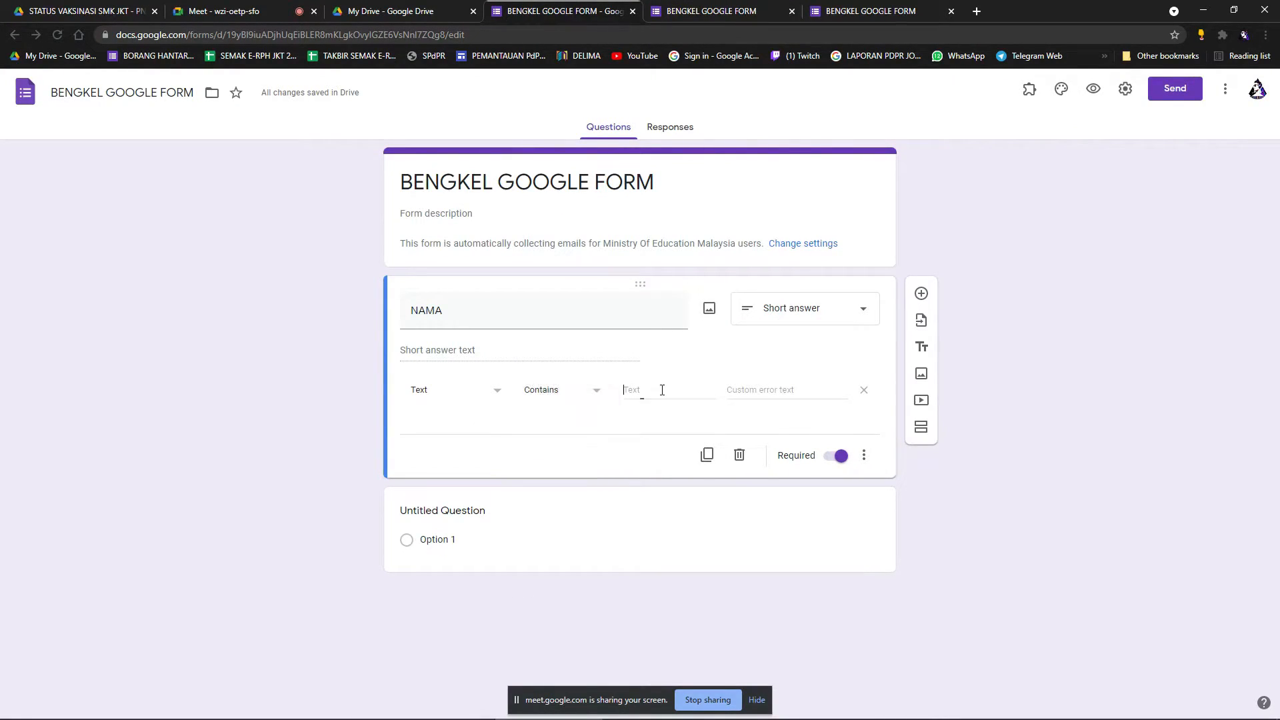
pyautogui.click(687, 391)
pyautogui.click(1088, 93)
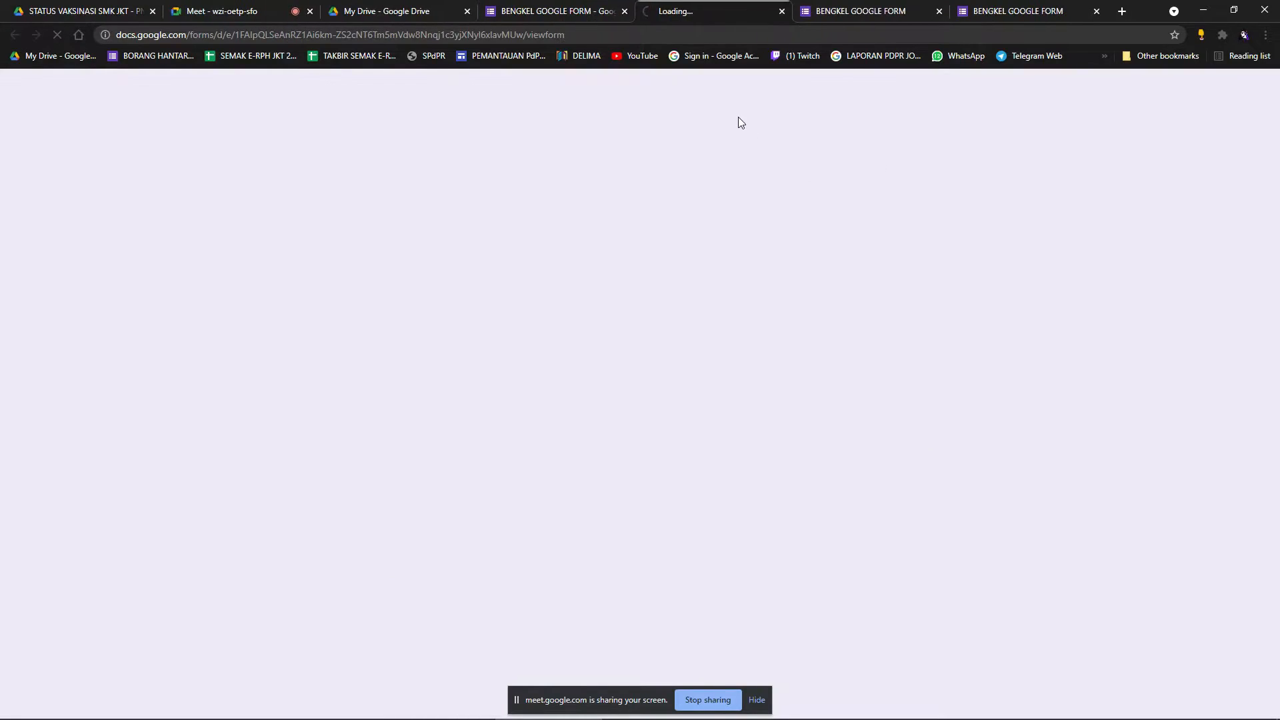
pyautogui.click(497, 272)
pyautogui.write('35465769')
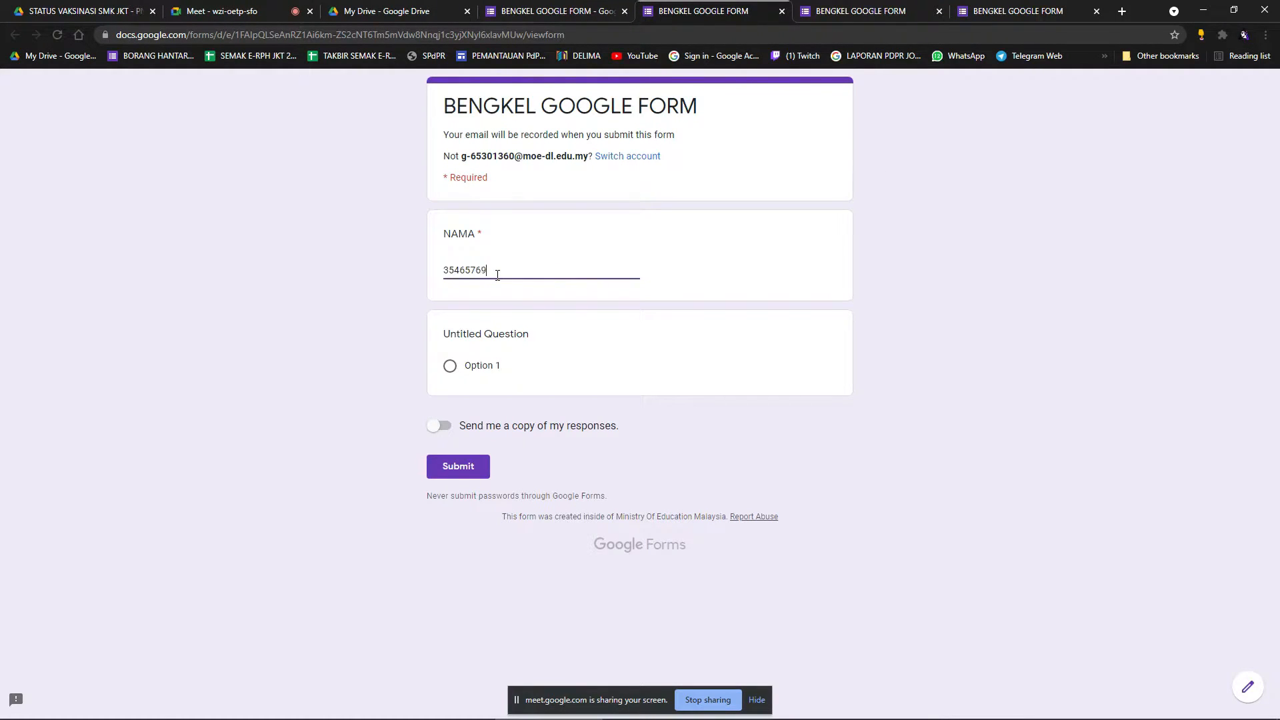
pyautogui.click(462, 470)
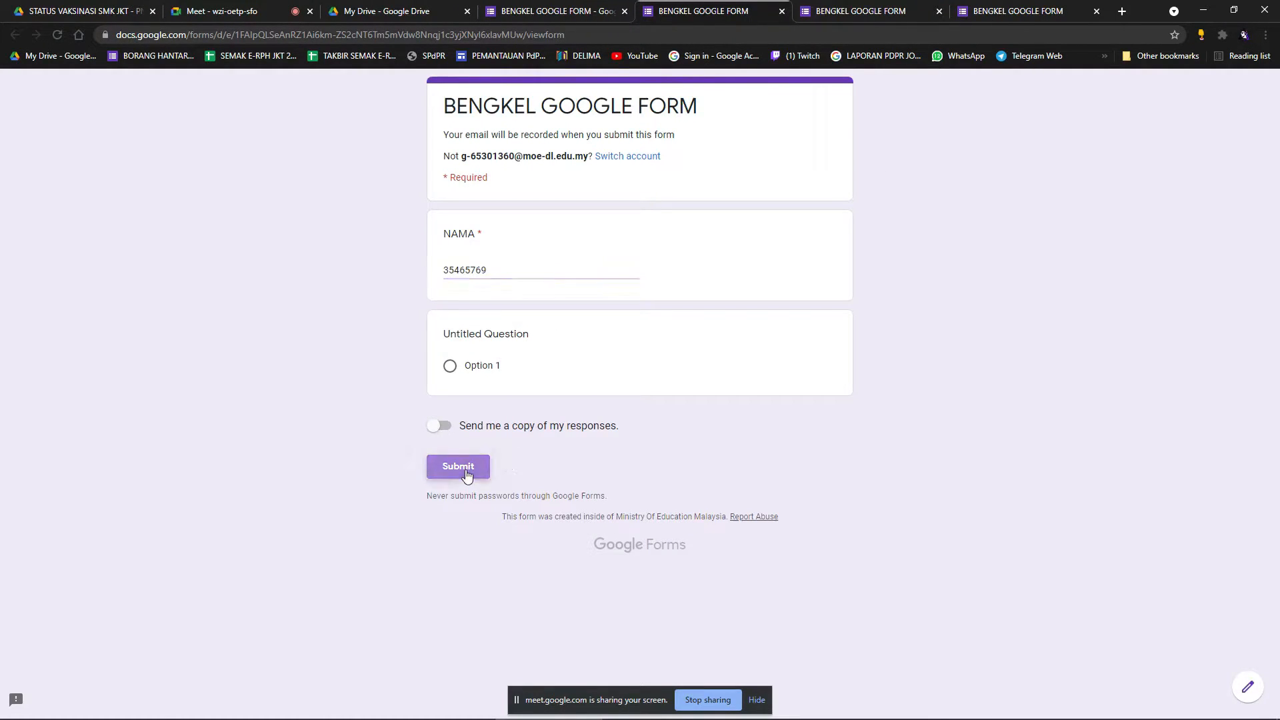
# Edit the NAMA validation text to MO, then turn off Response validation entirely.
pyautogui.click(783, 11)
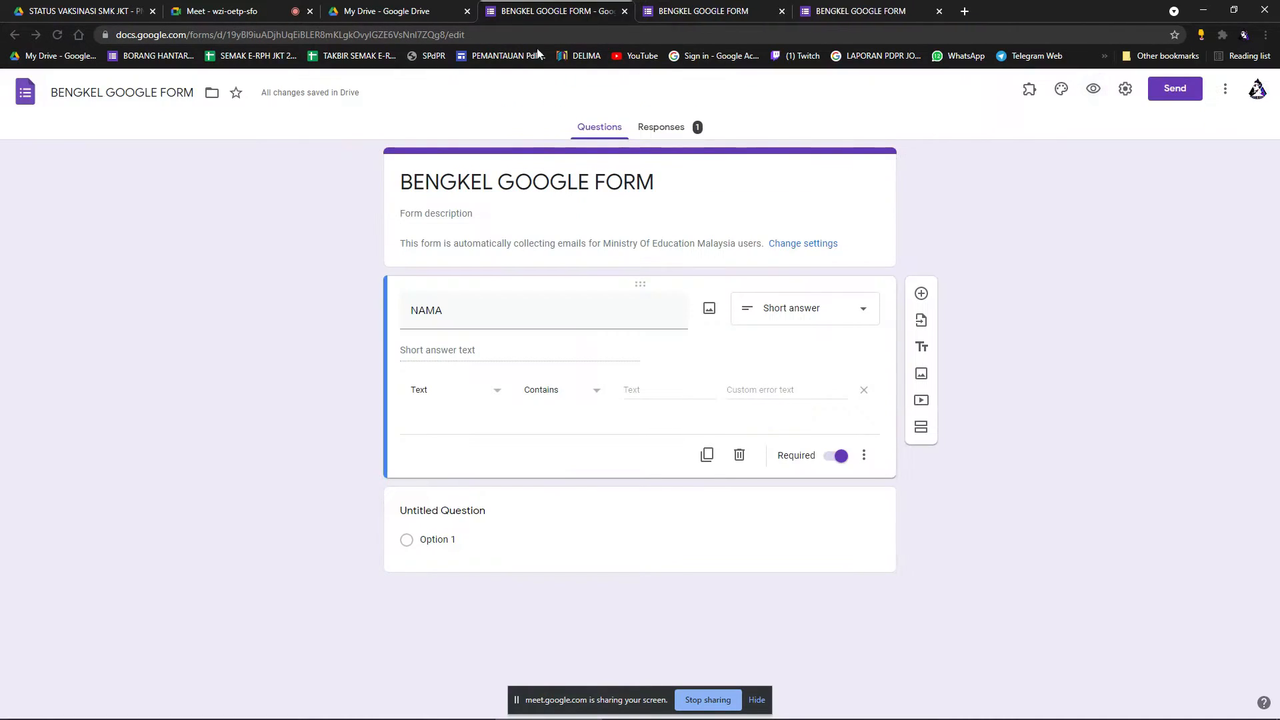
pyautogui.click(486, 323)
pyautogui.click(486, 349)
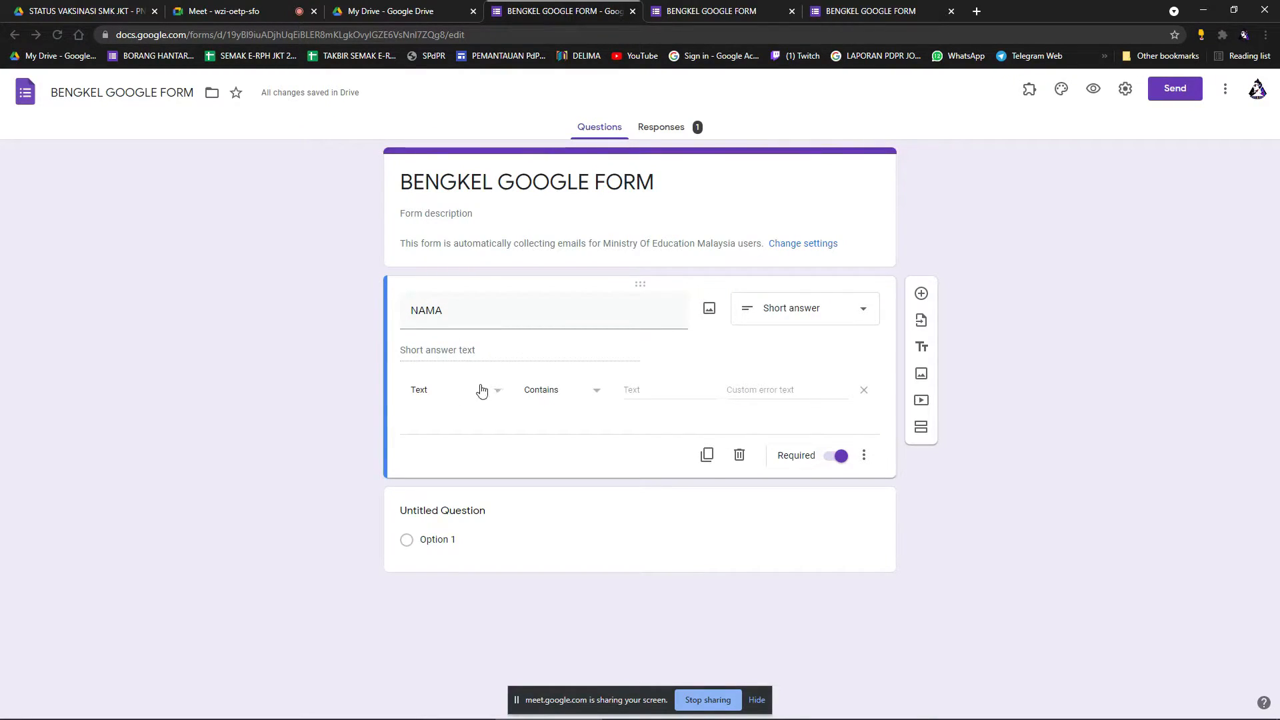
pyautogui.click(864, 455)
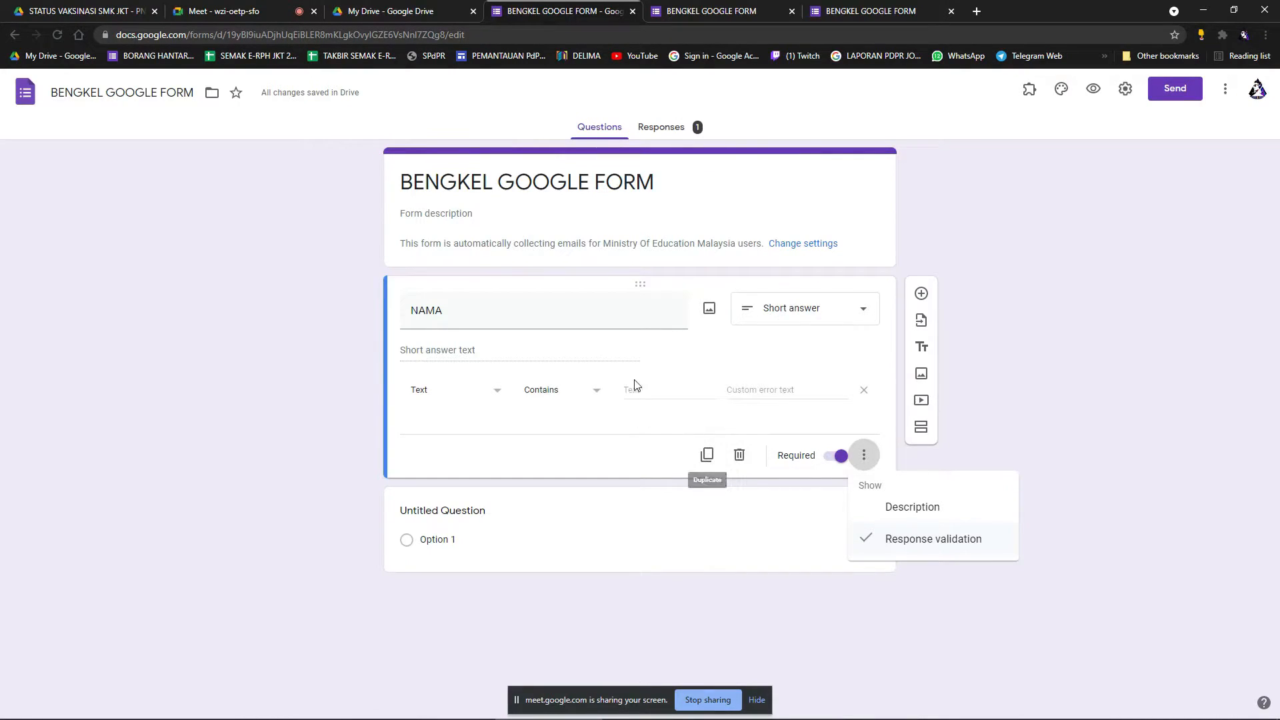
pyautogui.click(661, 401)
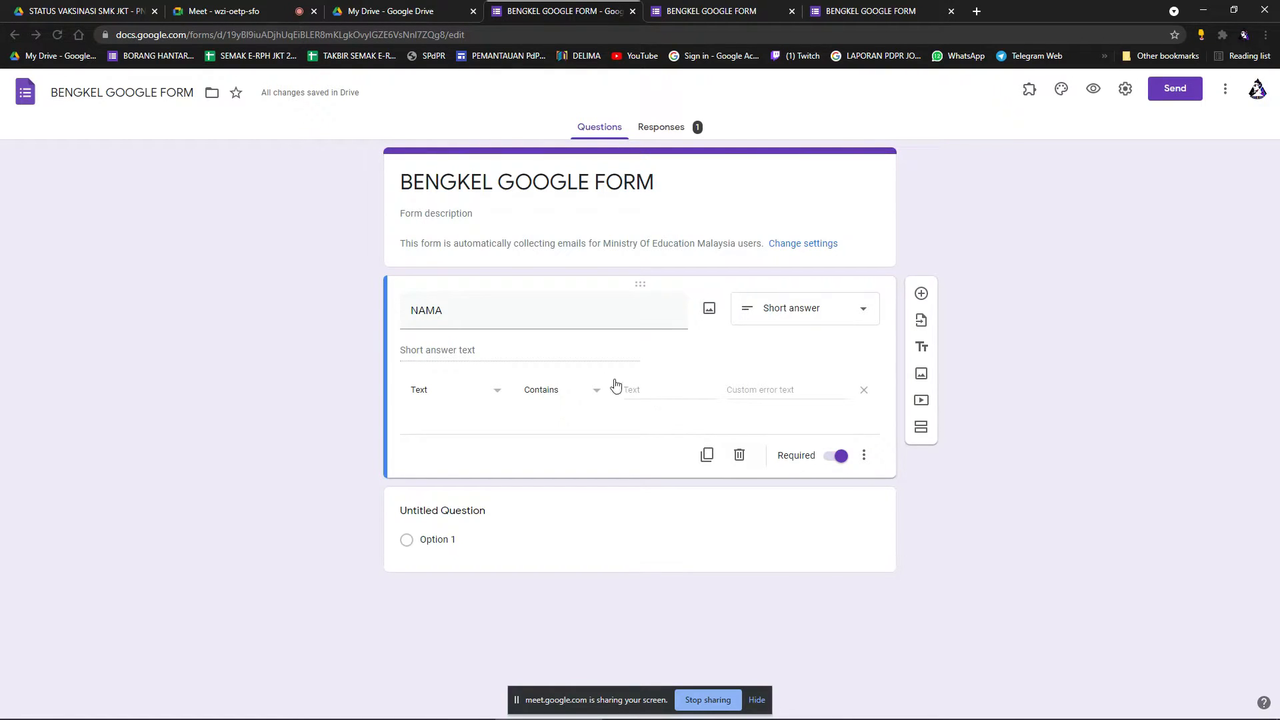
pyautogui.click(661, 394)
pyautogui.press('BackSpace')
pyautogui.write('MO')
pyautogui.click(669, 425)
pyautogui.click(864, 456)
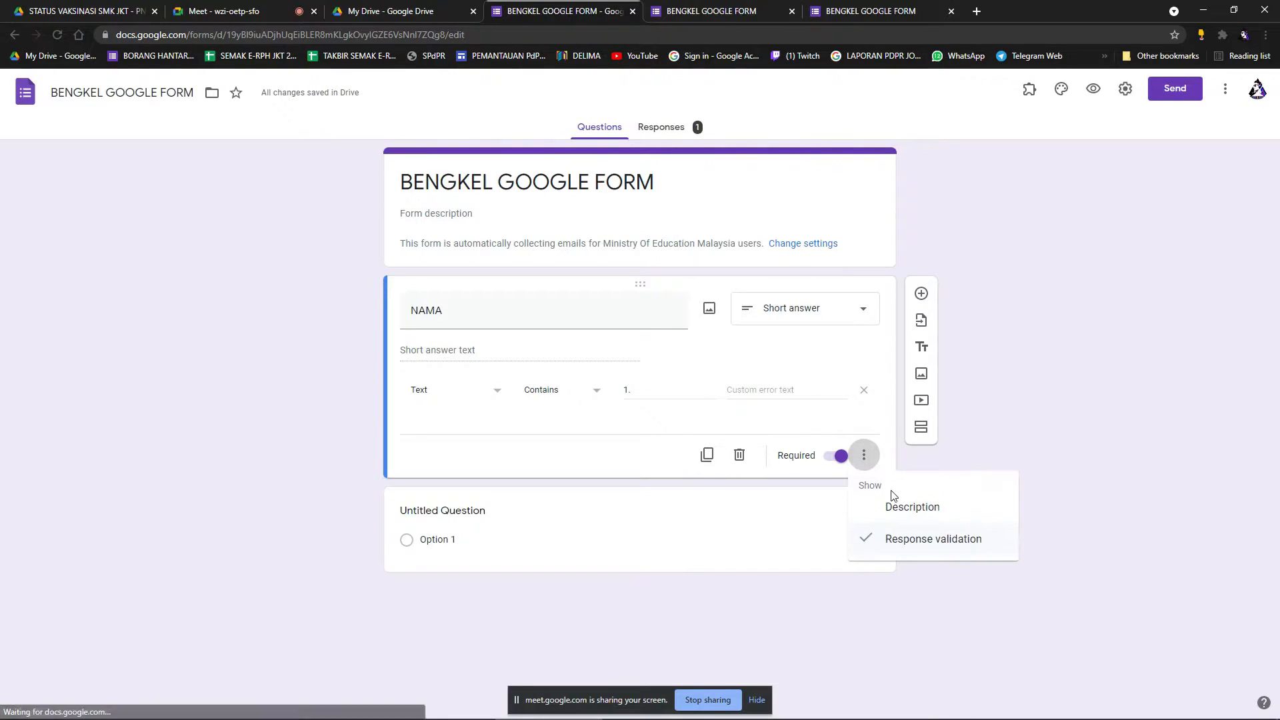
pyautogui.click(903, 546)
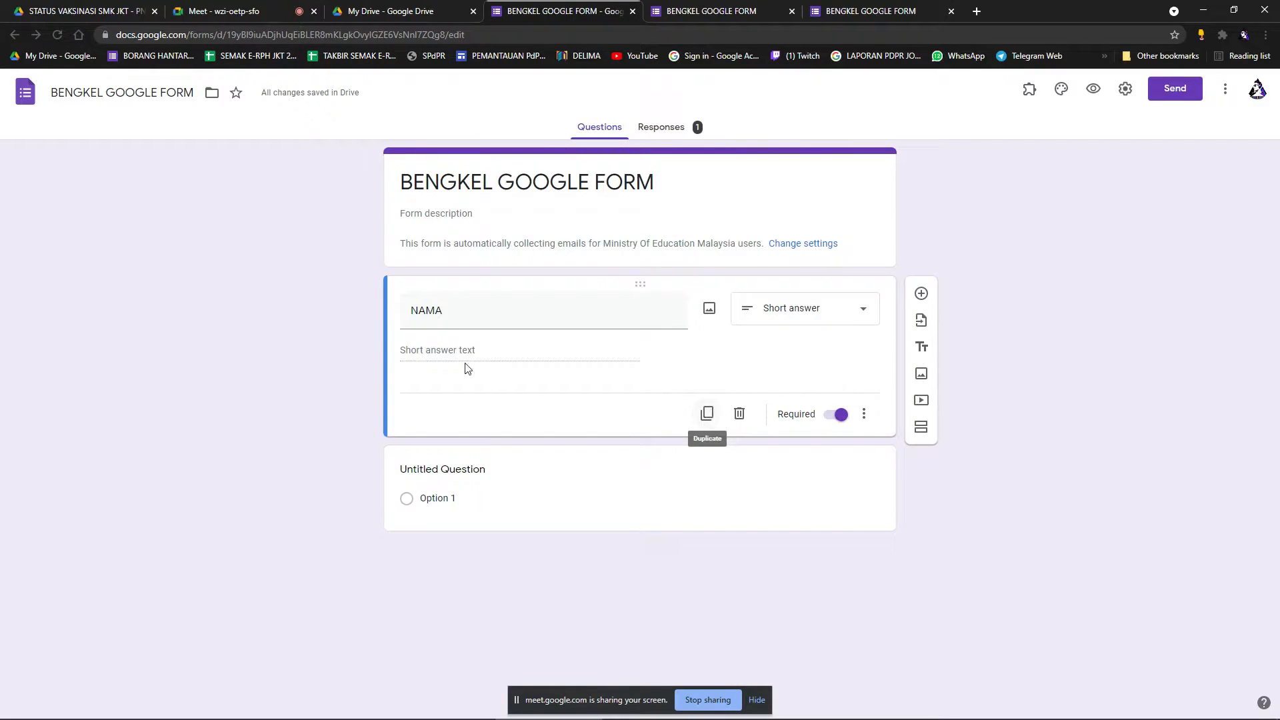
# Duplicate the required NAMA question, then add two new blank multiple-choice questions after the copy.
pyautogui.click(707, 413)
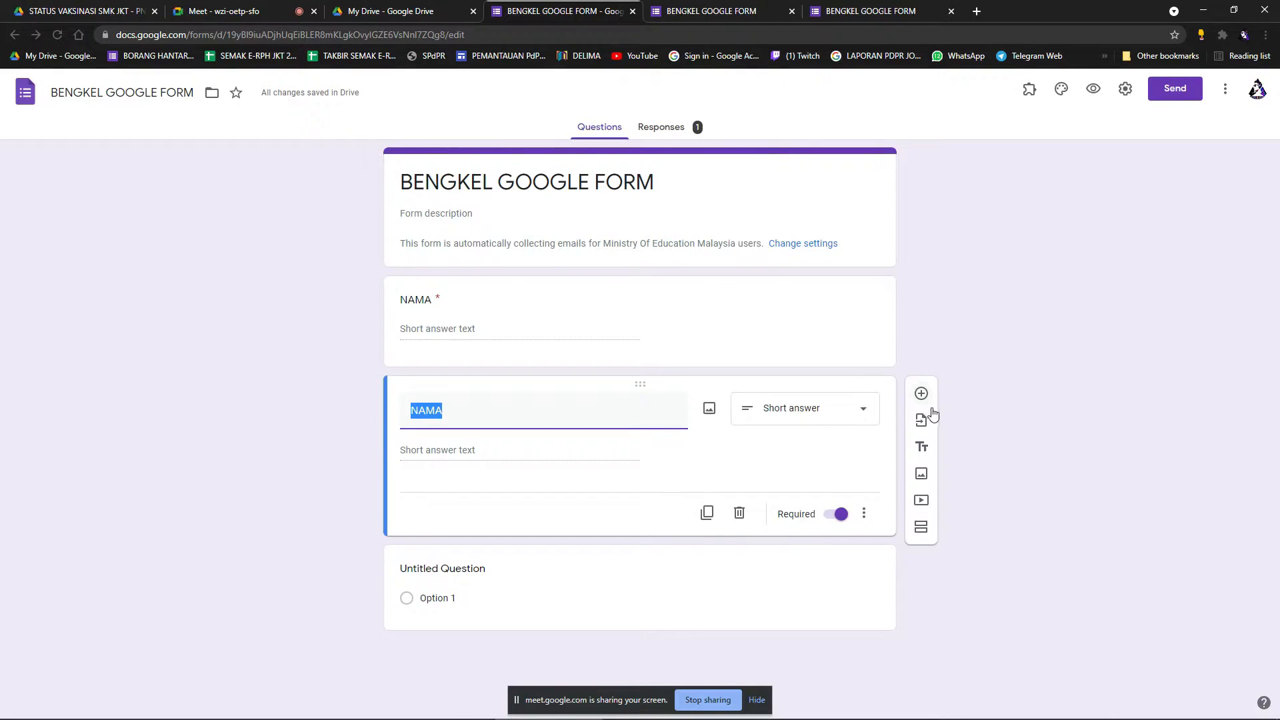
pyautogui.click(923, 396)
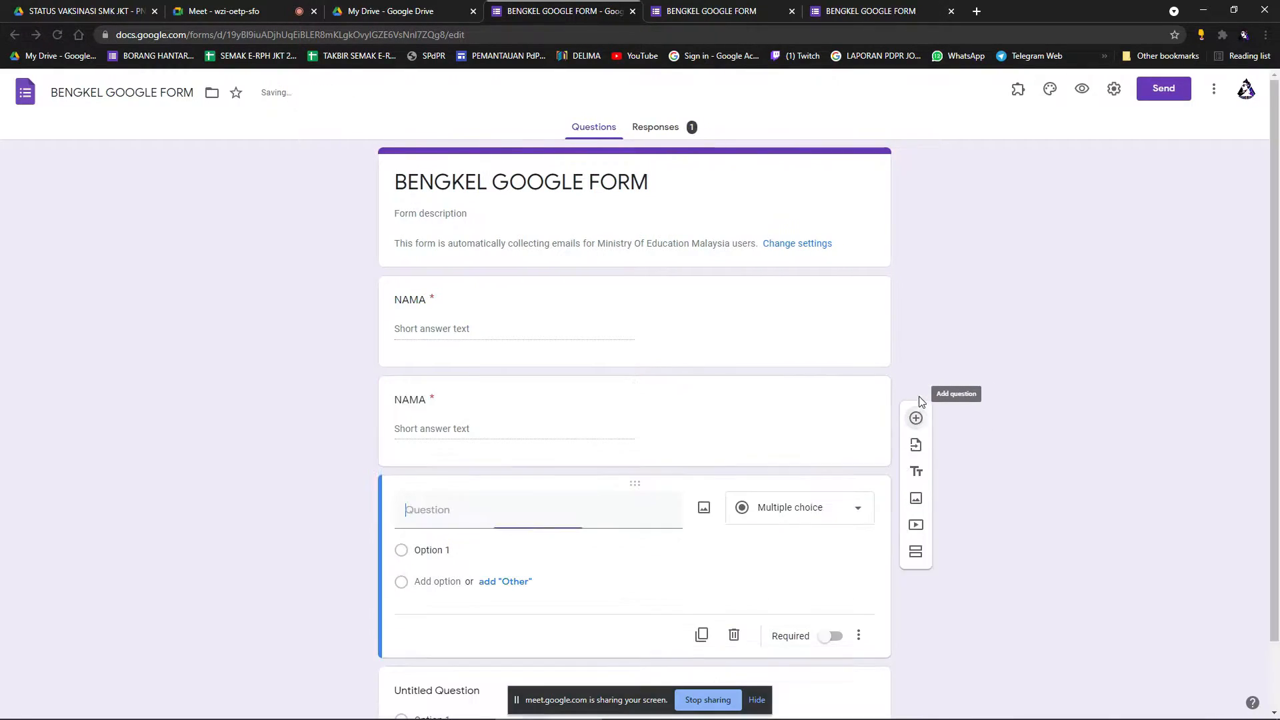
pyautogui.click(917, 417)
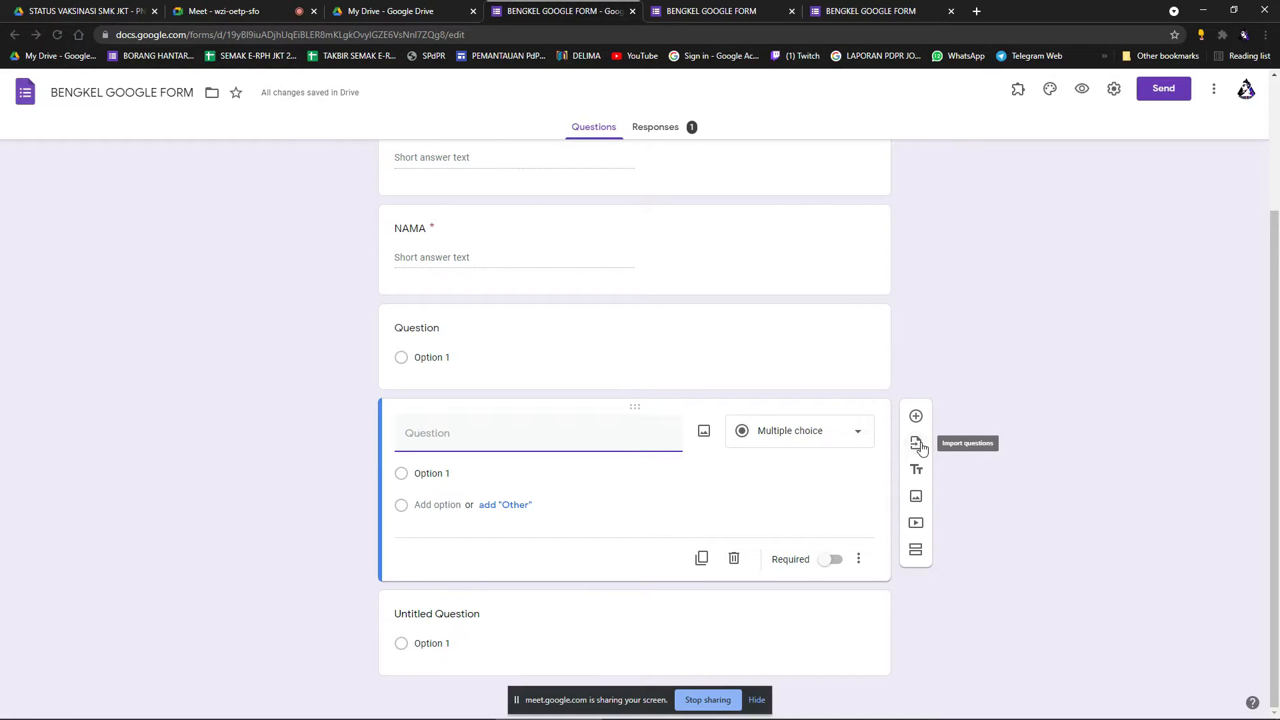
# Import the JENIS VAKSINASI dropdown and JUMLAH DOS questions from the STATUS VAKSINASI form.
pyautogui.click(922, 449)
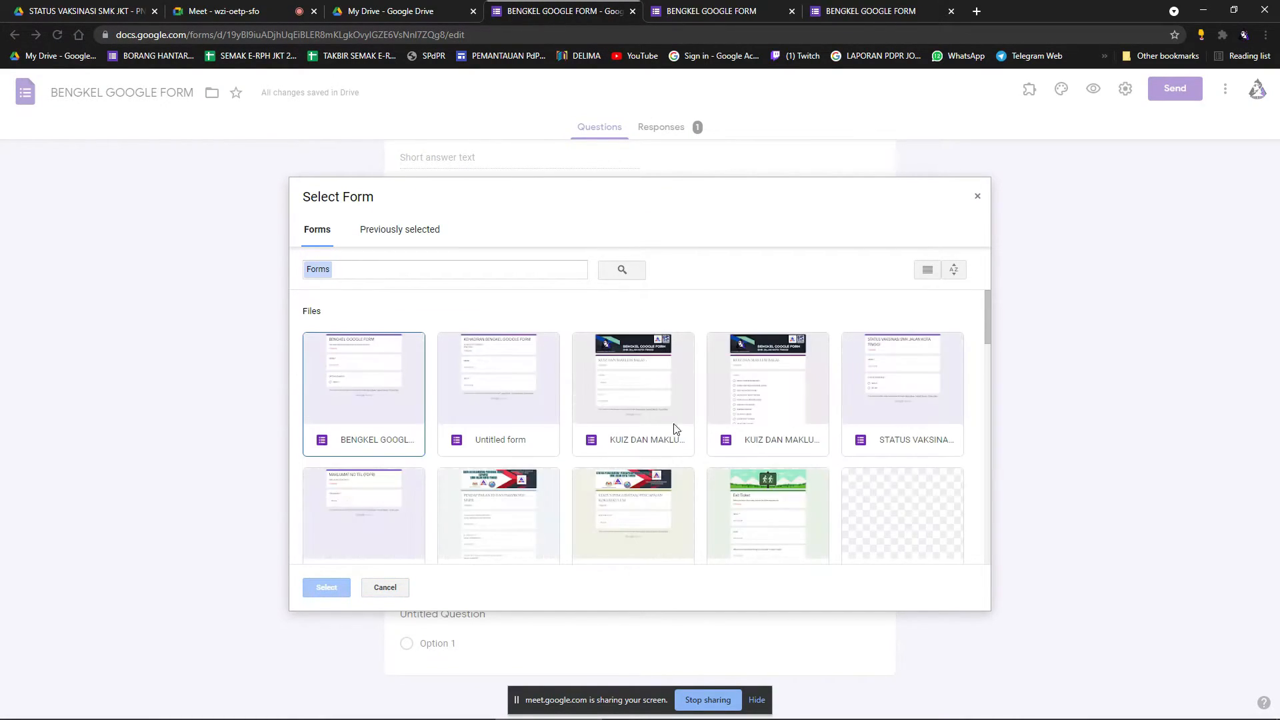
pyautogui.click(901, 399)
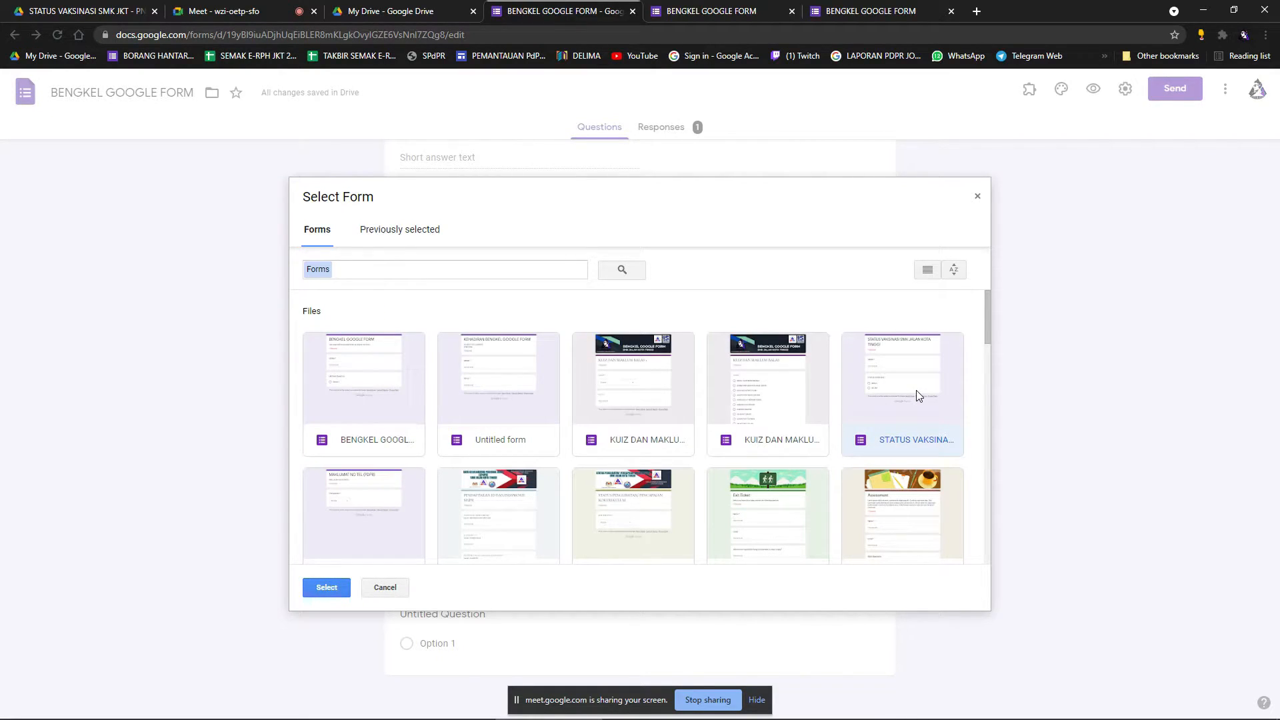
pyautogui.doubleClick(917, 394)
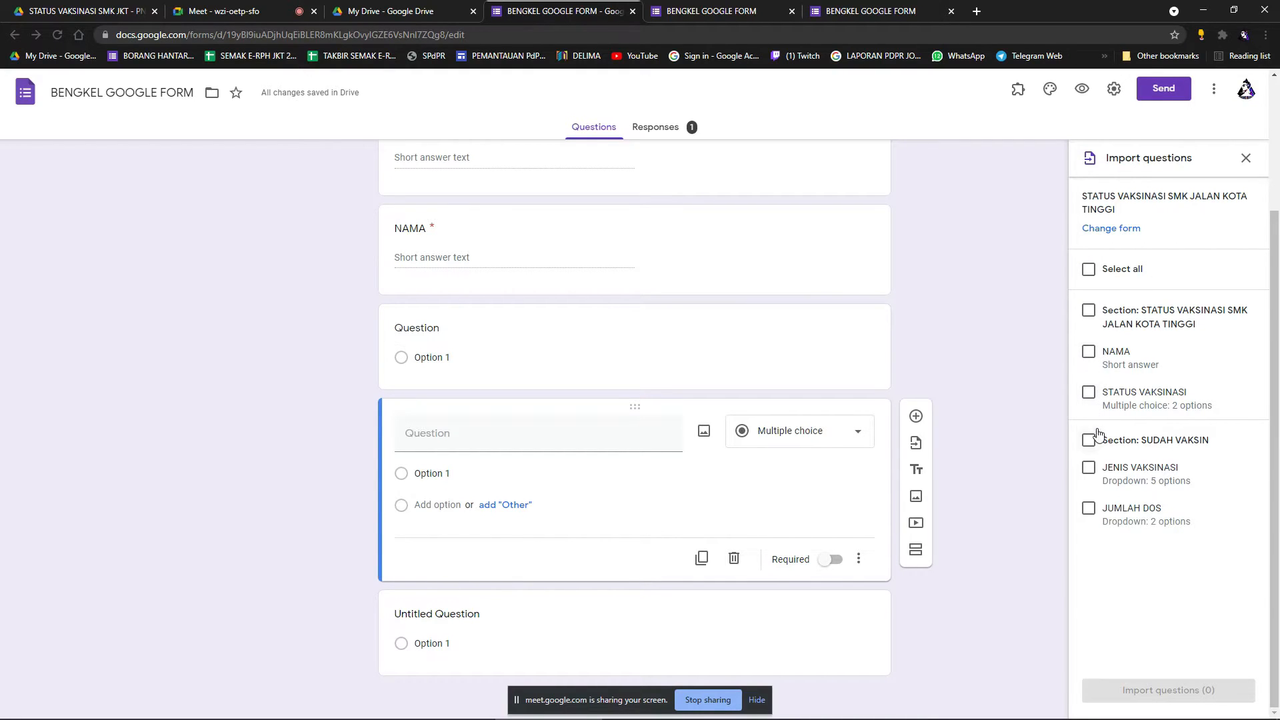
pyautogui.click(1089, 467)
pyautogui.click(1090, 508)
pyautogui.click(1123, 693)
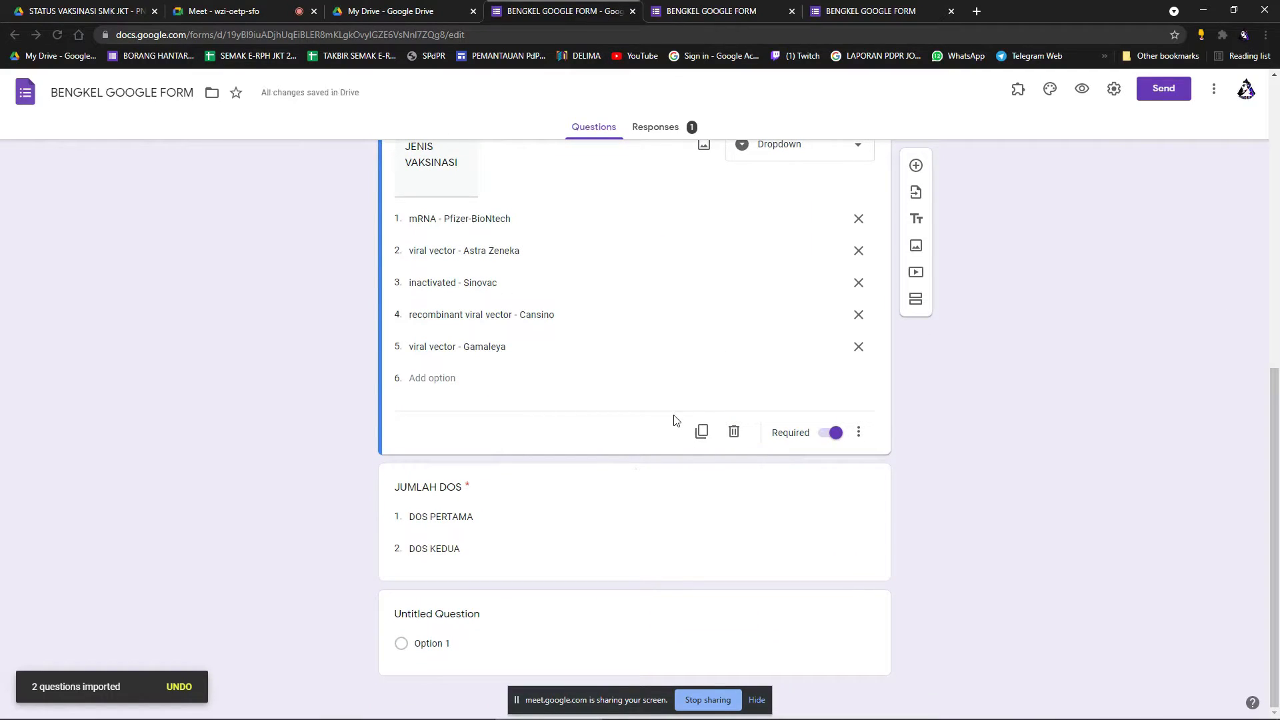
pyautogui.scroll(1, 677, 421)
pyautogui.scroll(1, 677, 421)
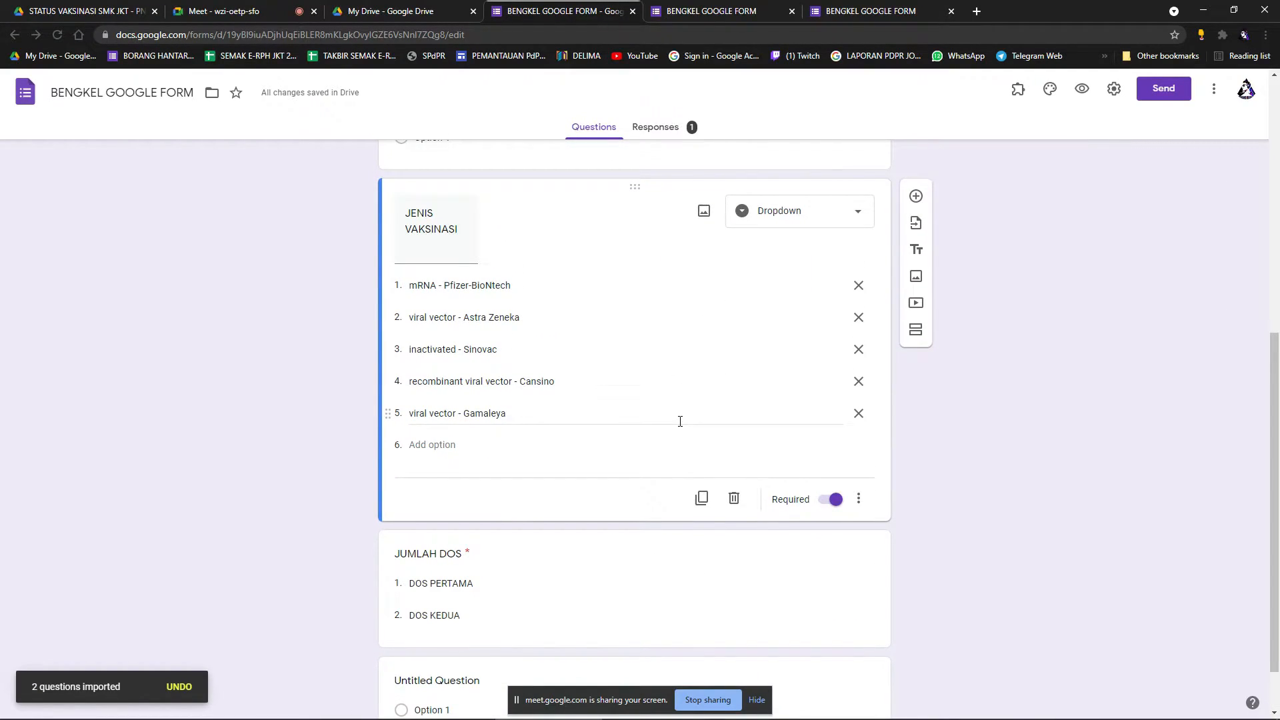
pyautogui.scroll(1, 681, 421)
pyautogui.scroll(-2, 681, 421)
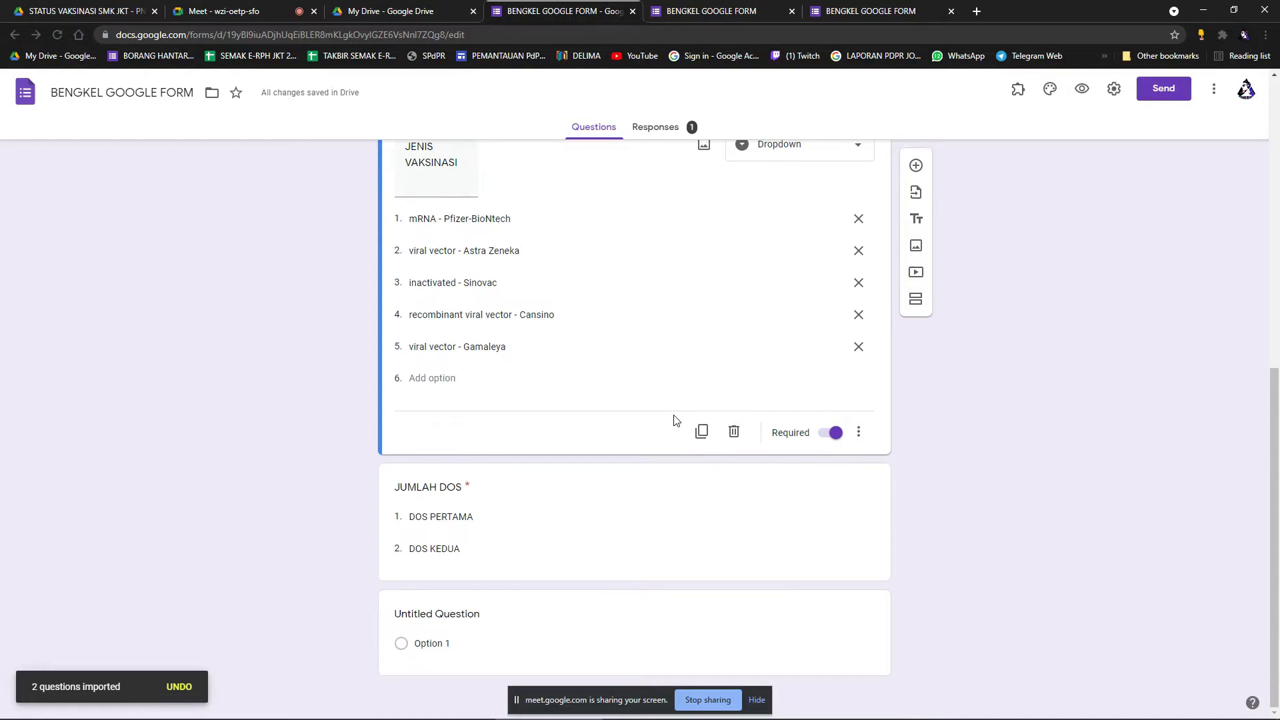
pyautogui.scroll(3, 680, 421)
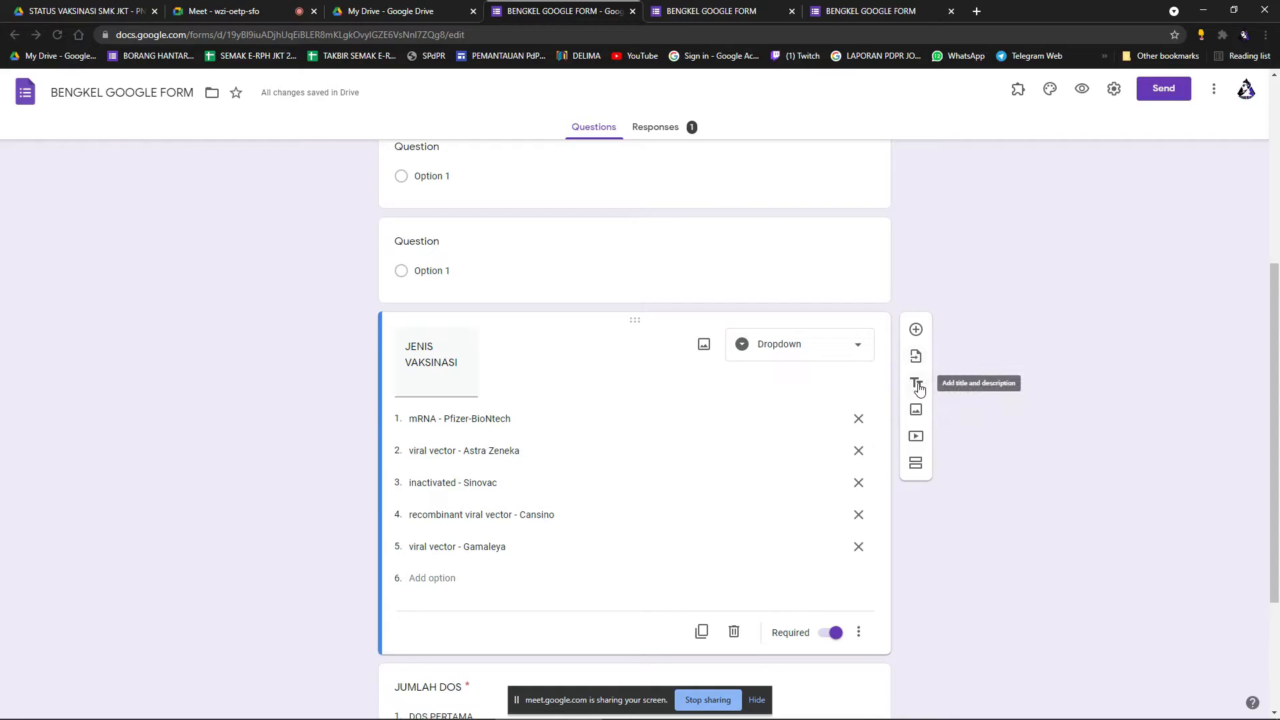
# Add a title block titled 'BAHAGIAN A' and preview the form.
pyautogui.click(918, 385)
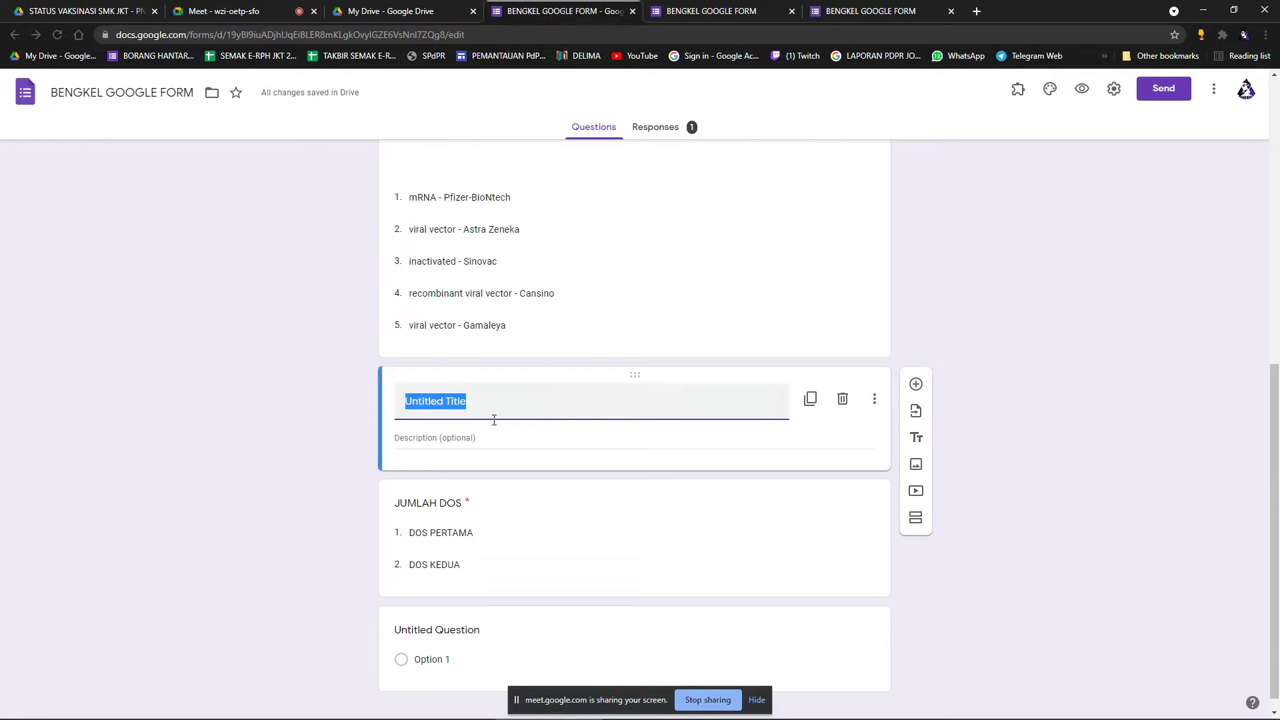
pyautogui.write('BAHAGIAN ')
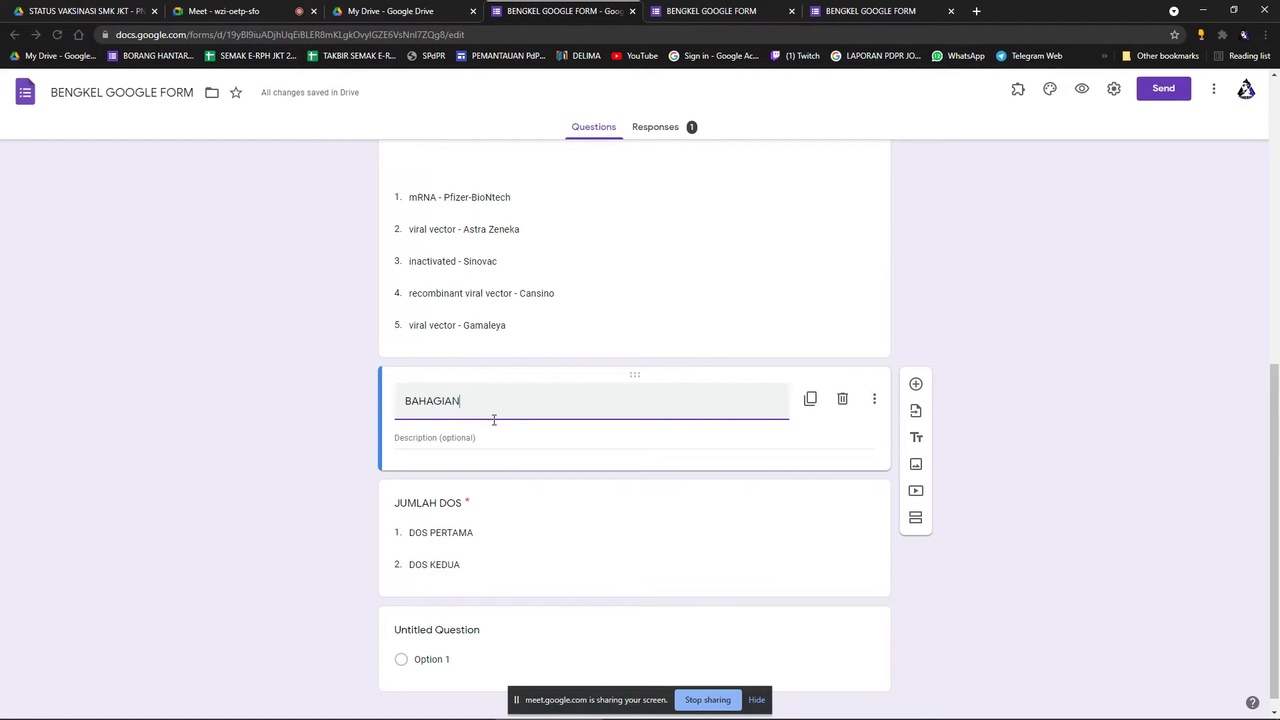
pyautogui.write('A')
pyautogui.scroll(-1, 533, 431)
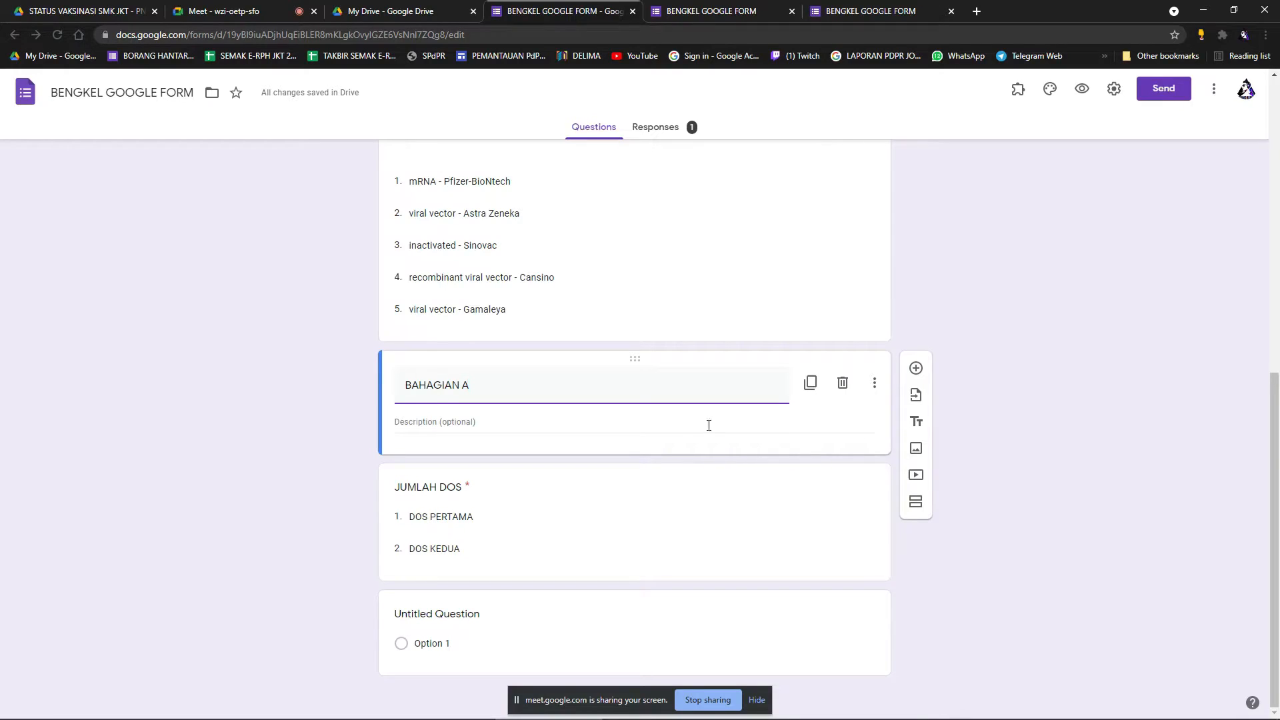
pyautogui.click(1081, 88)
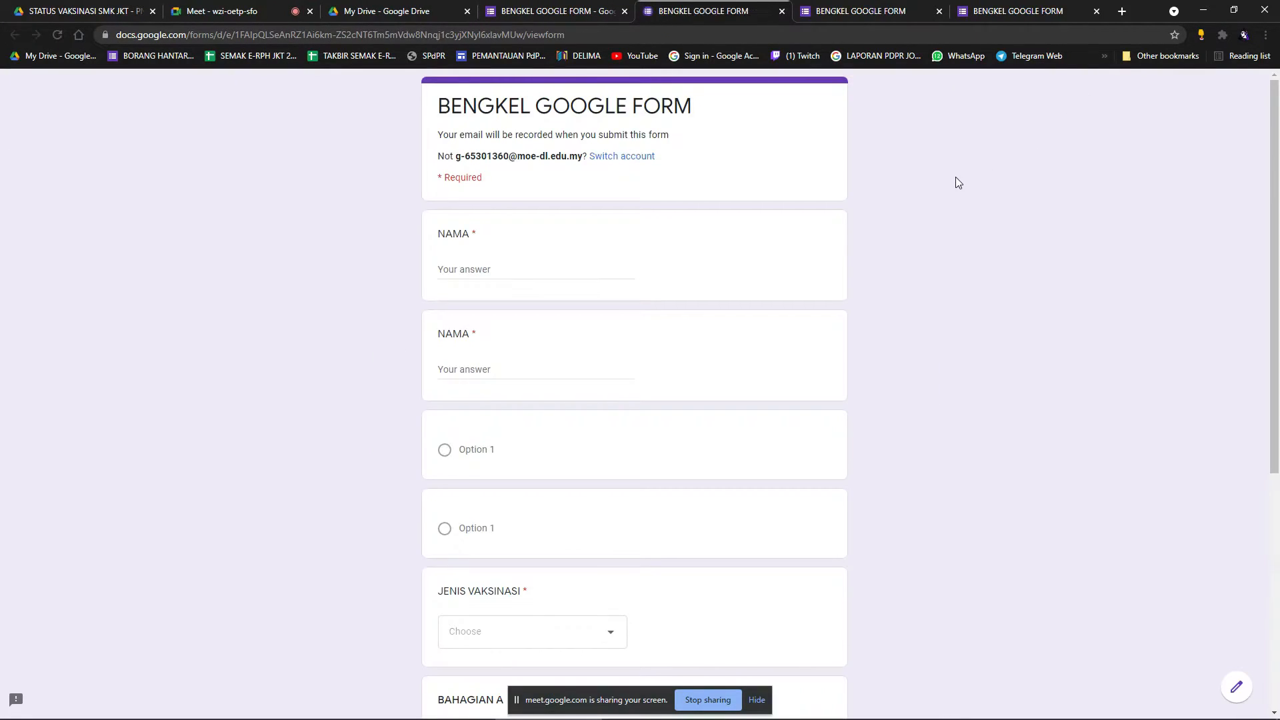
pyautogui.scroll(-5, 614, 309)
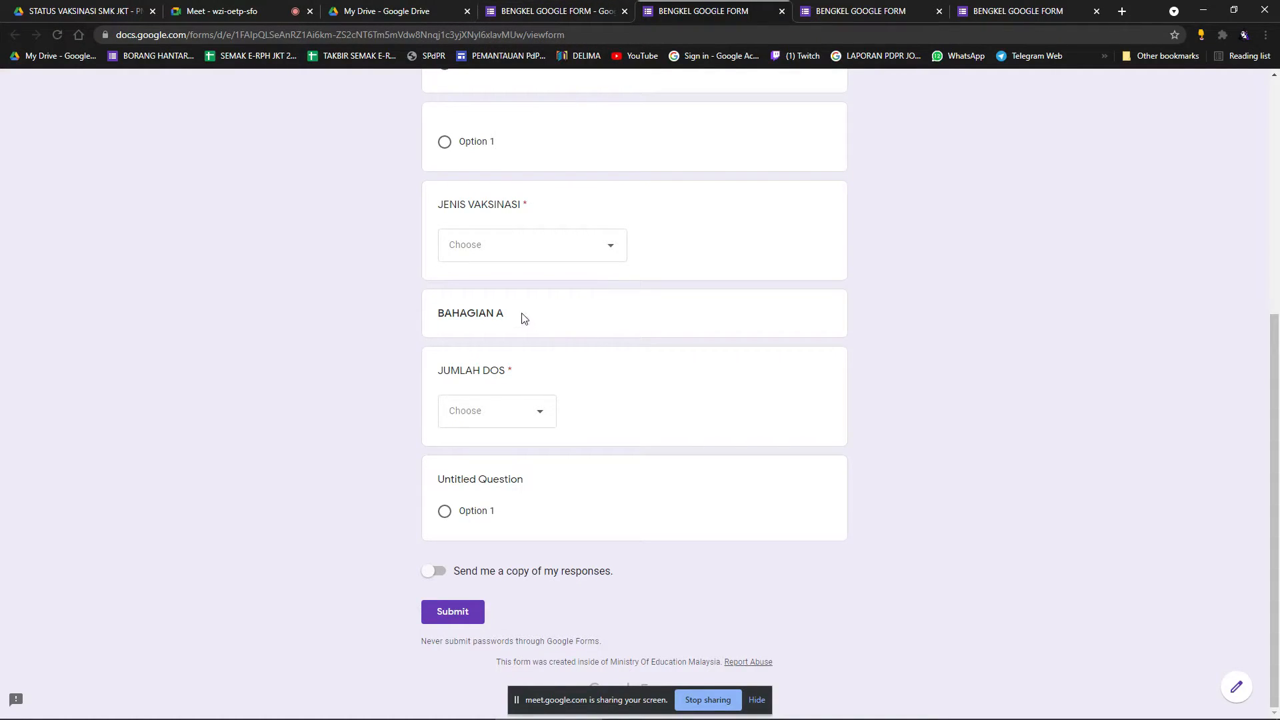
# Back in the editor, fill the title block's description and title with placeholder text.
pyautogui.click(579, 12)
pyautogui.click(470, 423)
pyautogui.write('ASDBNSDJFNKDFGMKFGMHLFG, L,DFLGK,D')
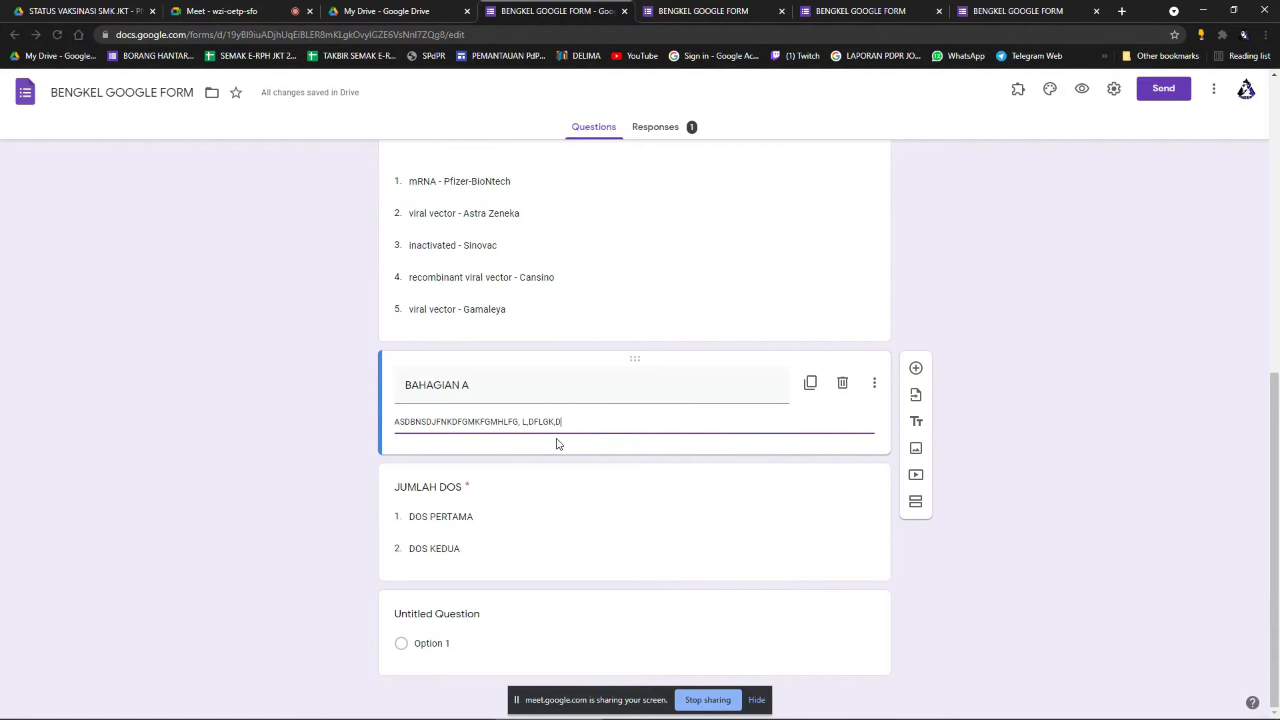
pyautogui.write('LG;D.H;.FG;J.GH;.KGH;J')
pyautogui.tripleClick(503, 397)
pyautogui.write('DSFNSJNFKJSDKFMKS')
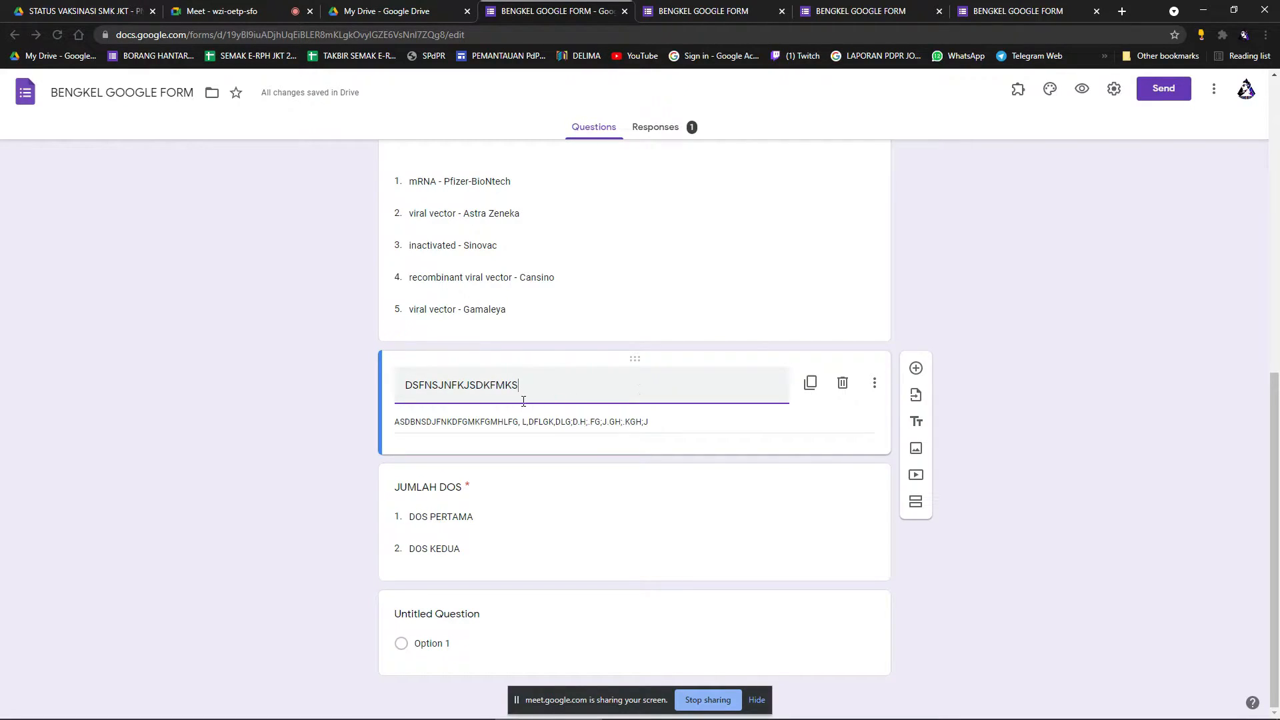
# Clear the description, retitle the block 'SILA JAWAB SEMUA SOALAN', and preview again.
pyautogui.tripleClick(663, 426)
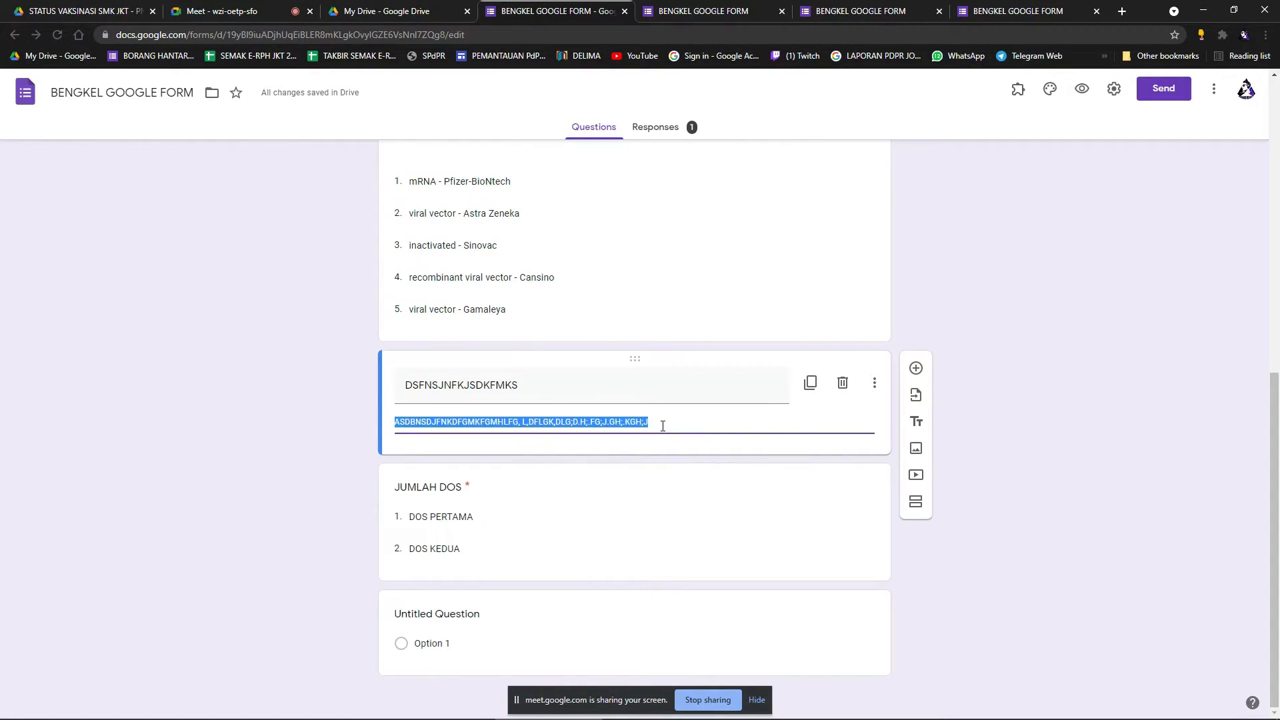
pyautogui.press('BackSpace')
pyautogui.tripleClick(549, 387)
pyautogui.press('BackSpace')
pyautogui.write('SILA JAWAB SEMUA SOALAN')
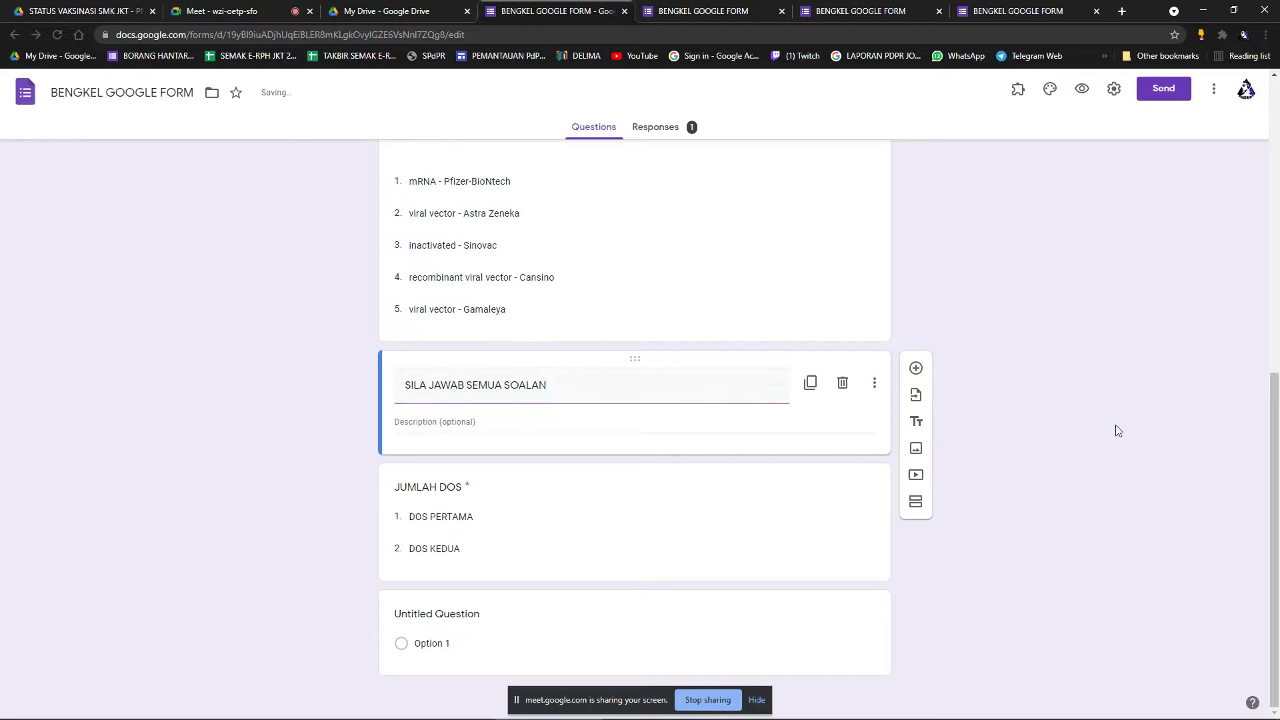
pyautogui.click(1083, 89)
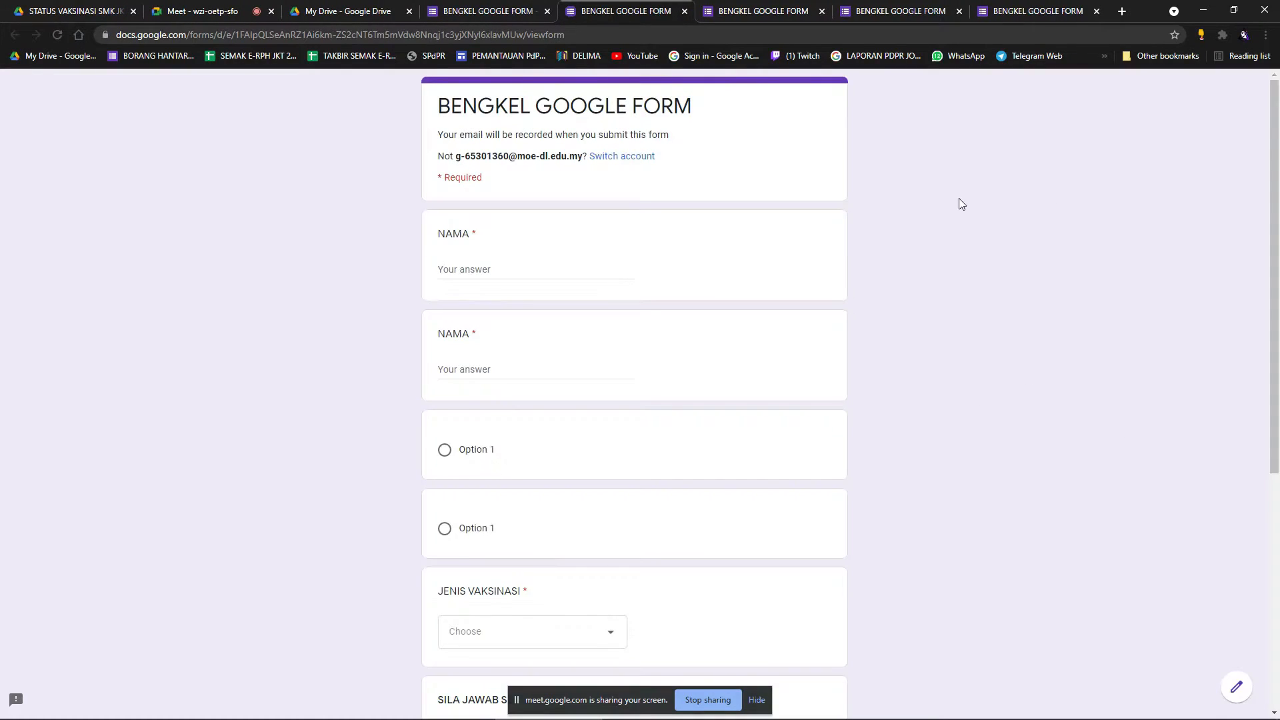
# Return to the editor and delete the 'SILA JAWAB SEMUA SOALAN' text from the title block.
pyautogui.scroll(-6, 738, 386)
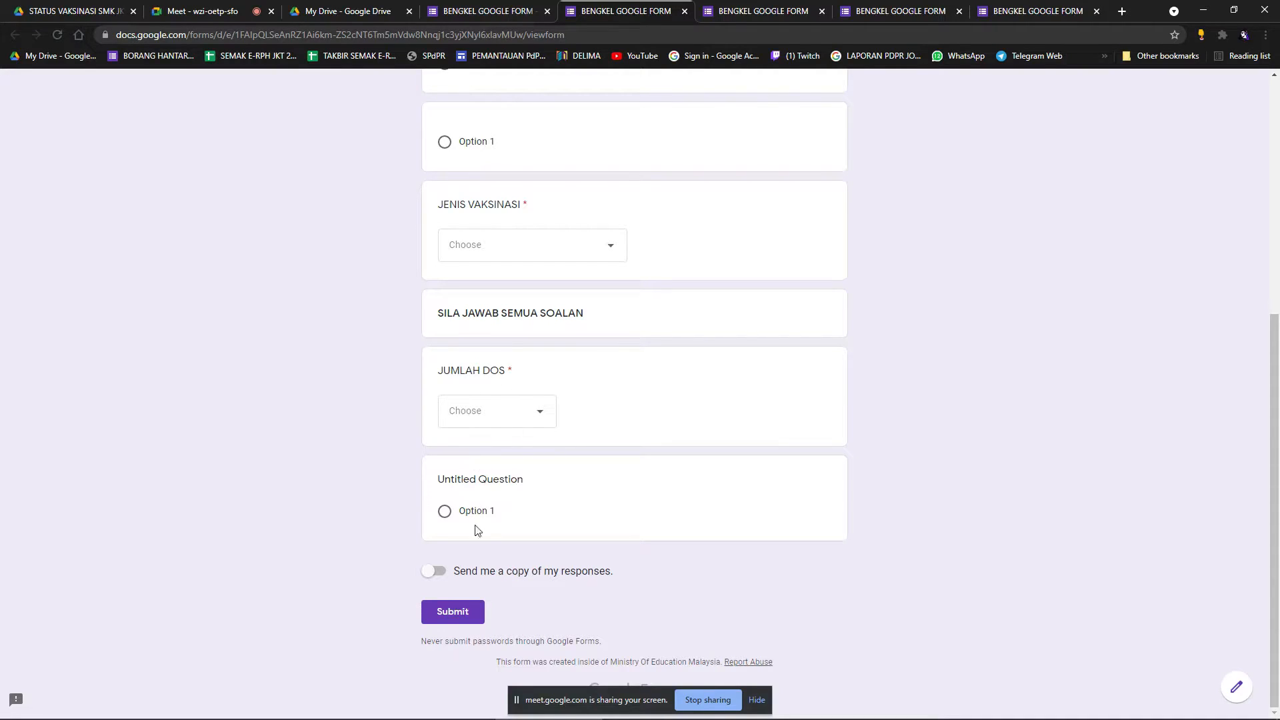
pyautogui.click(487, 10)
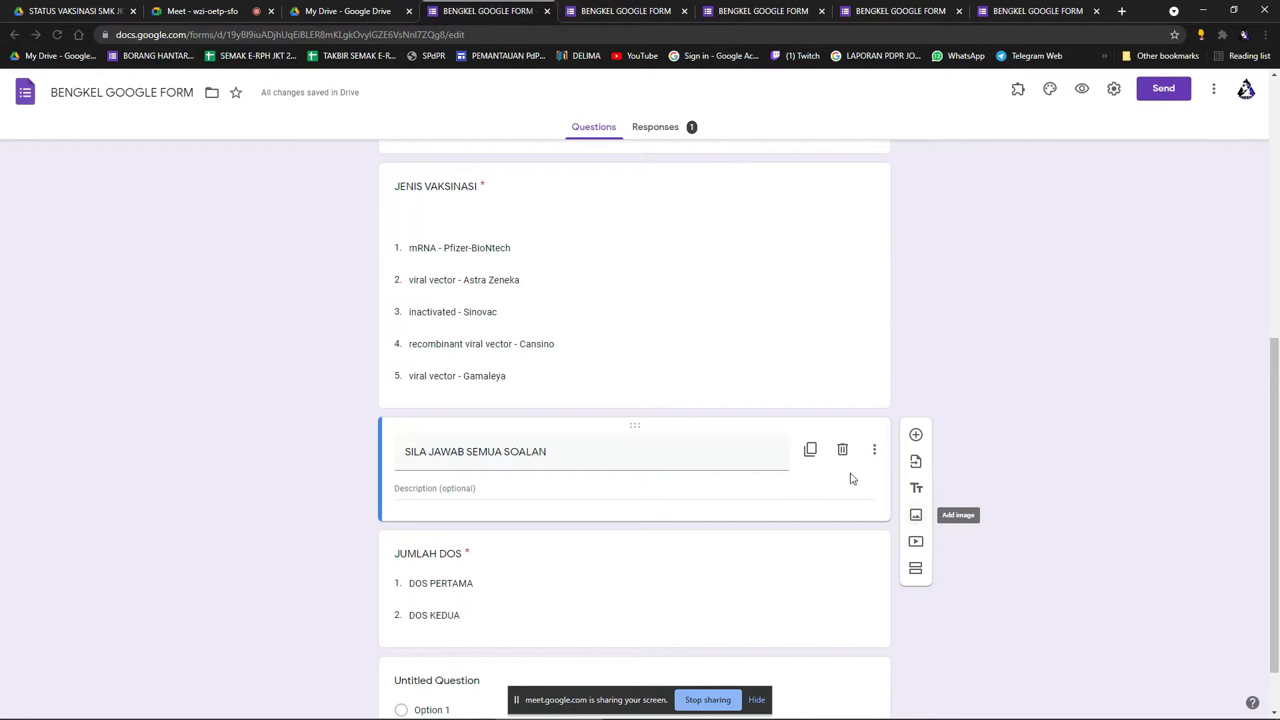
pyautogui.tripleClick(611, 459)
pyautogui.press('BackSpace')
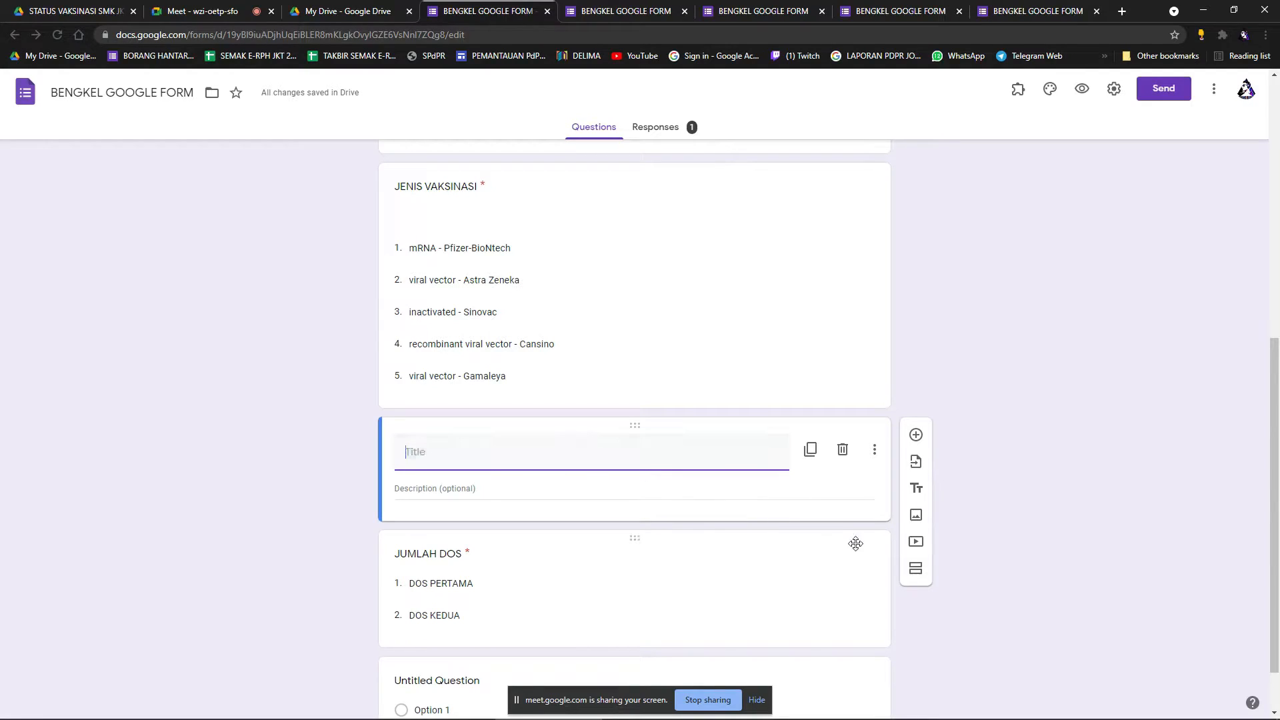
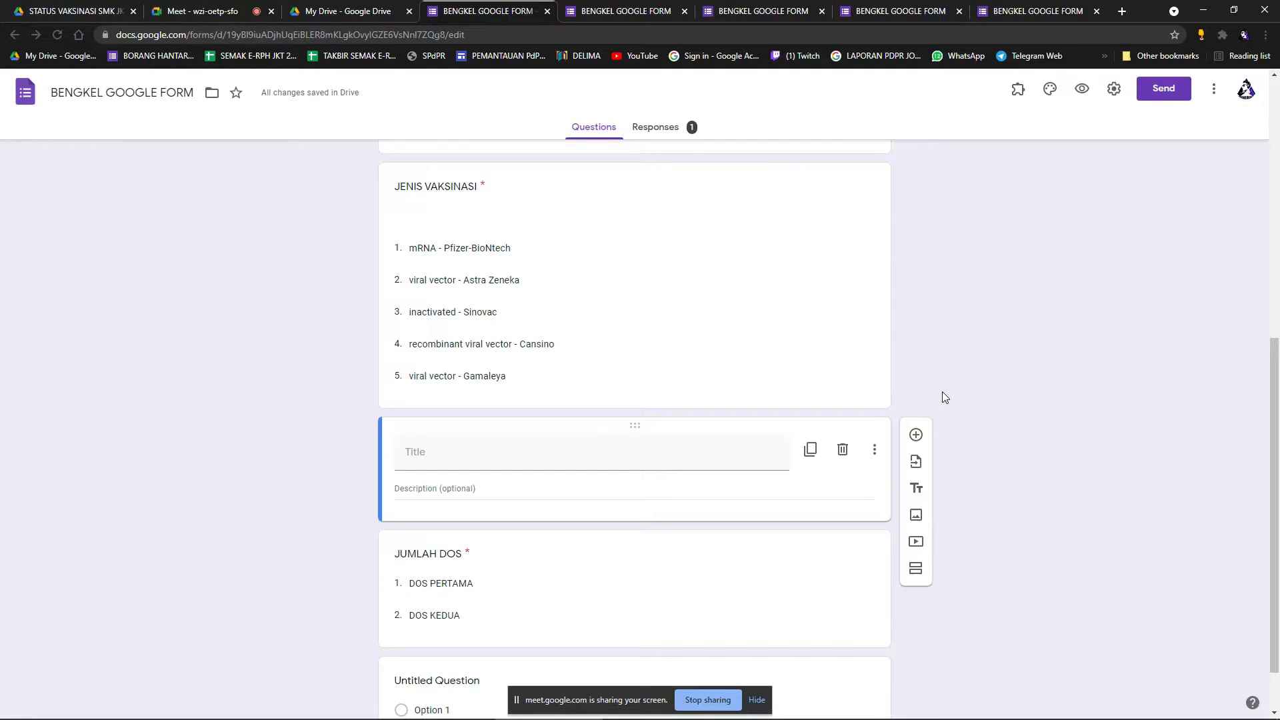
# Check the video call and the live copies of the form, then come back to the editor.
pyautogui.scroll(-1, 943, 398)
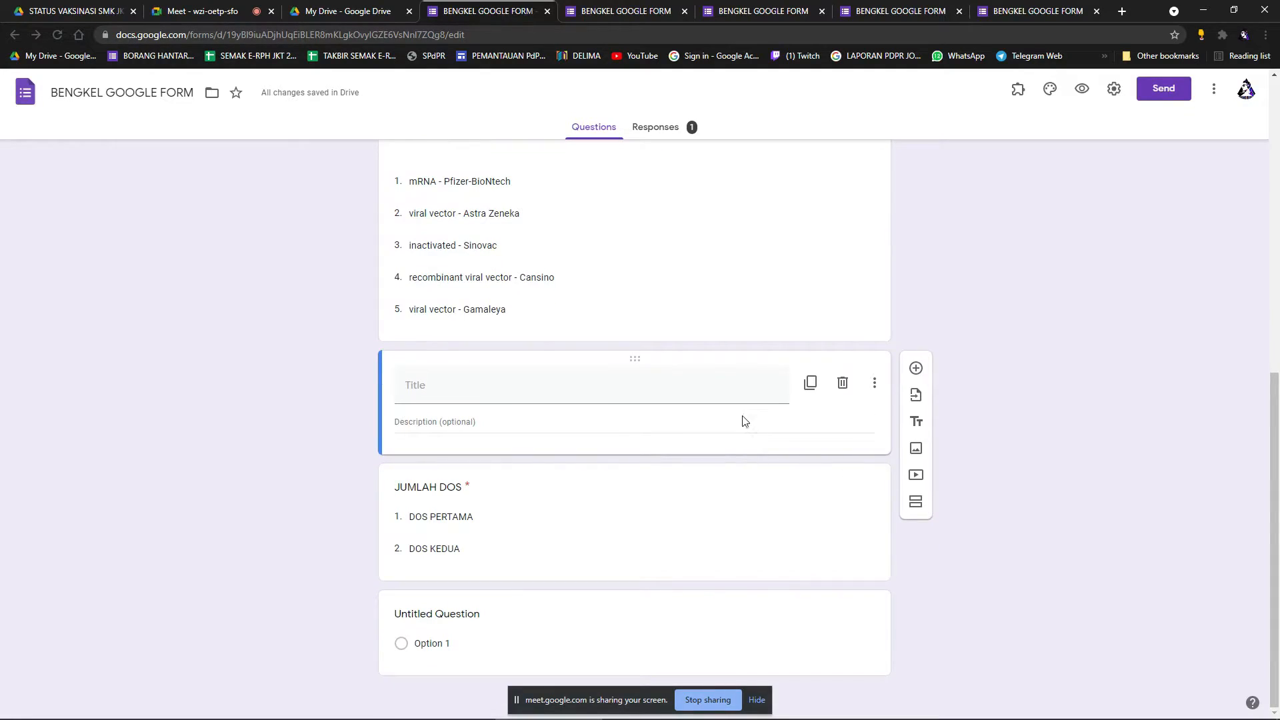
pyautogui.scroll(3, 745, 422)
pyautogui.scroll(-2, 745, 422)
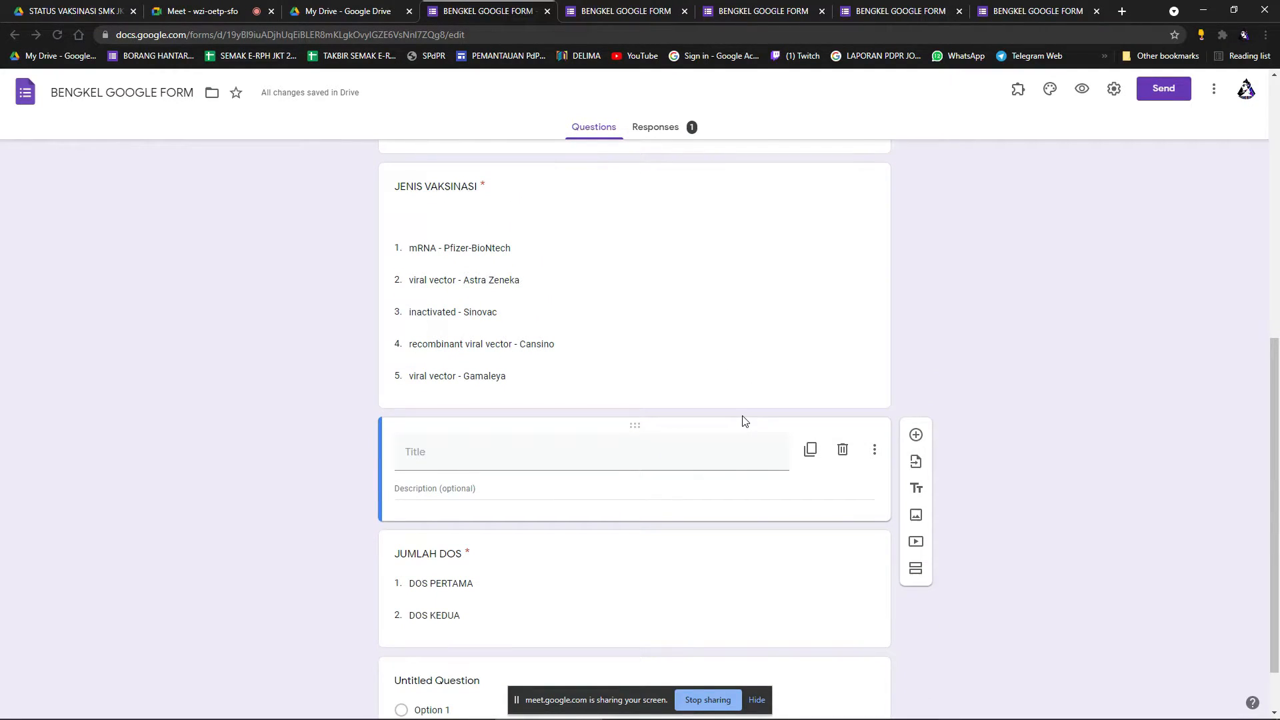
pyautogui.scroll(2, 745, 422)
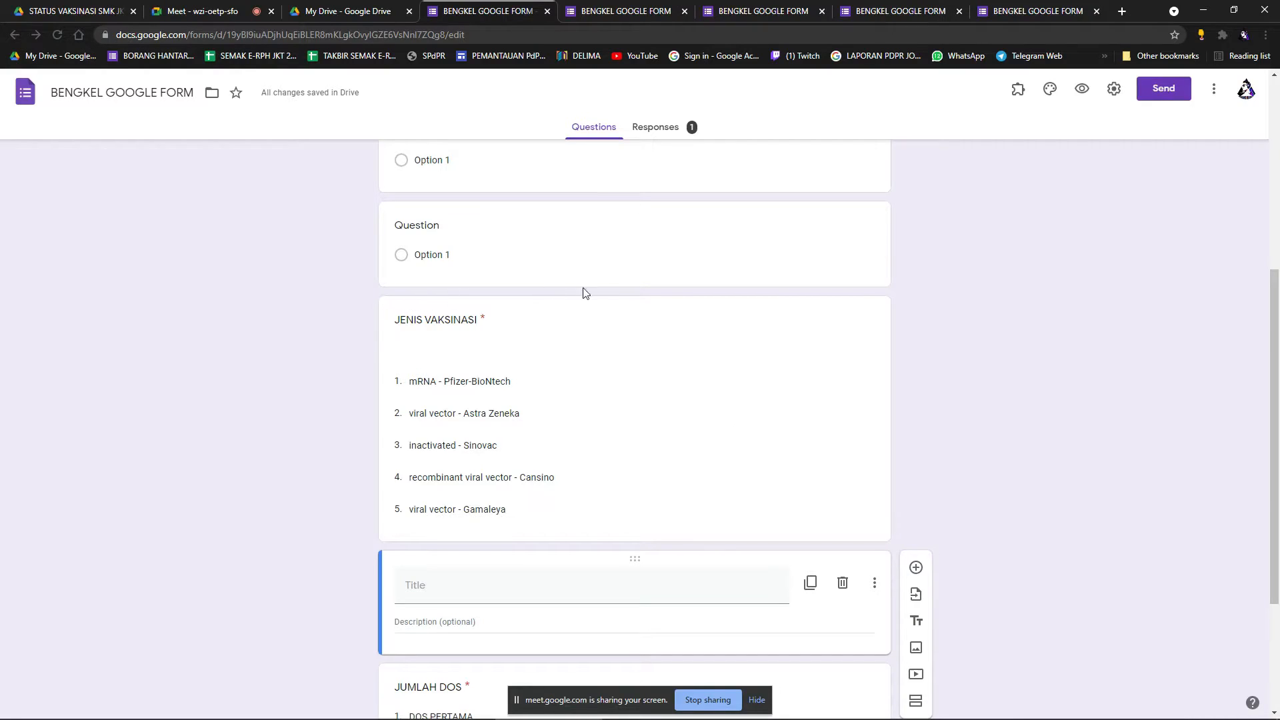
pyautogui.click(237, 20)
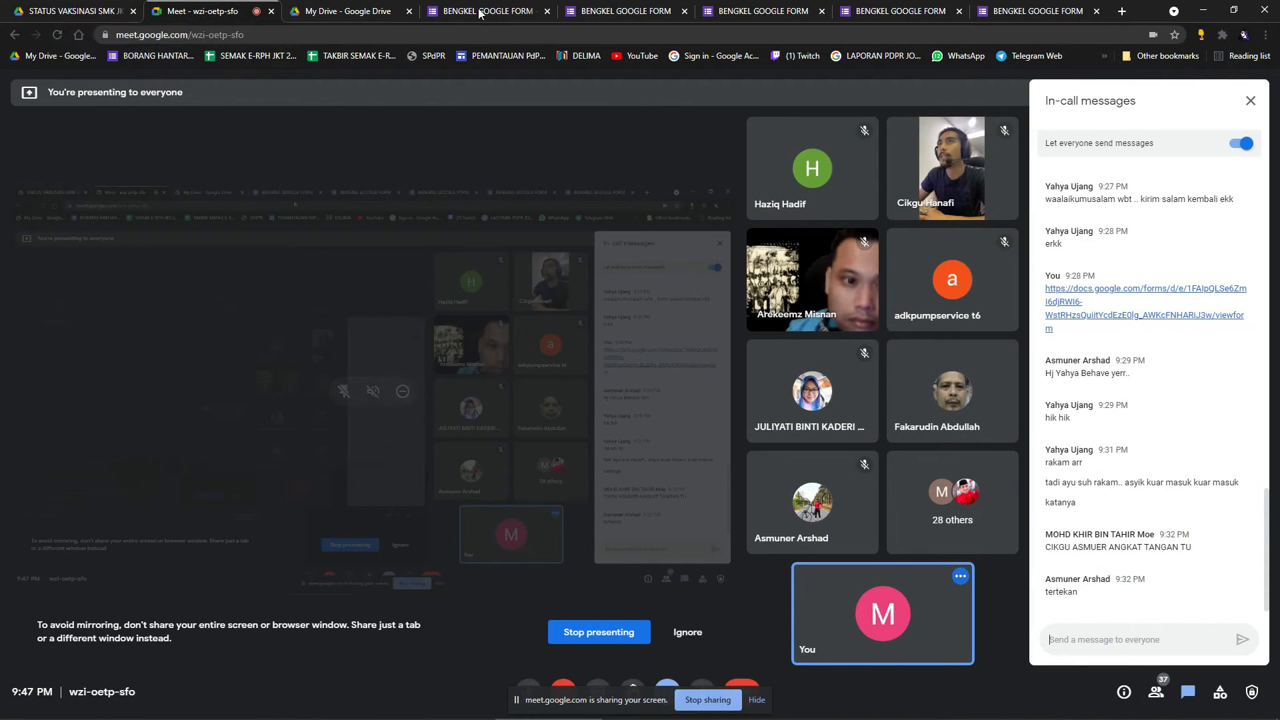
pyautogui.click(880, 11)
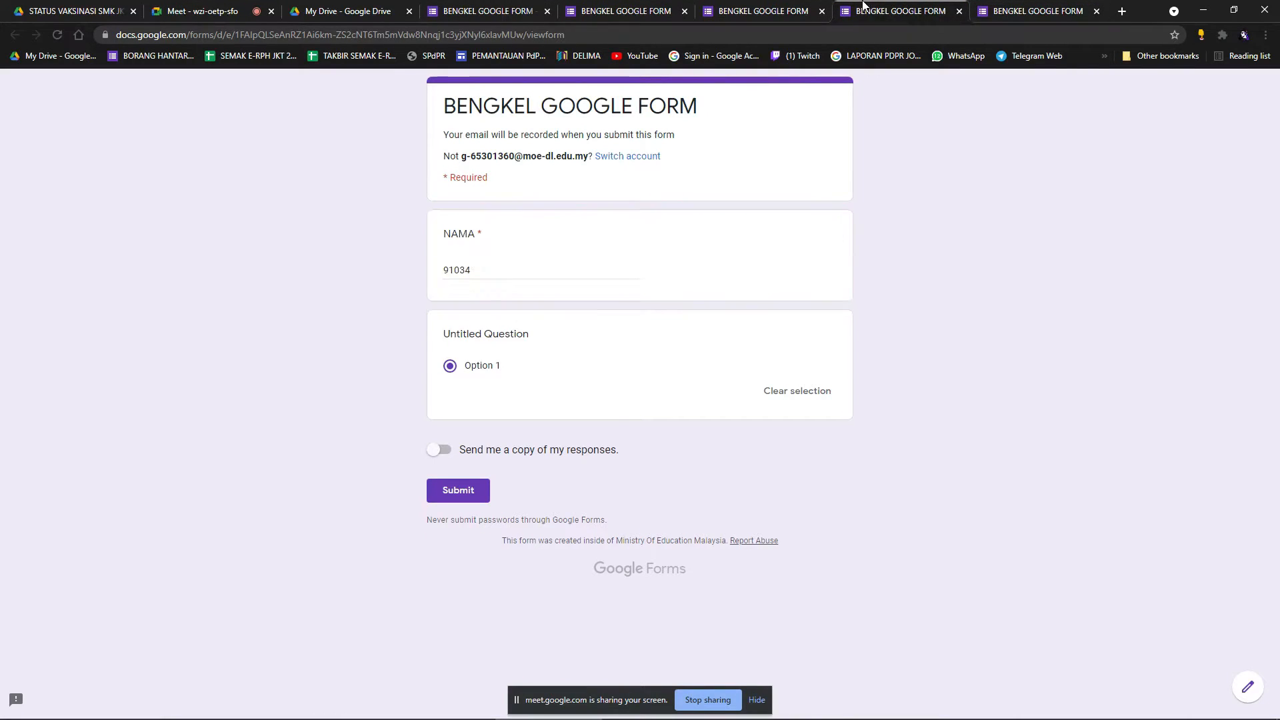
pyautogui.click(800, 11)
pyautogui.scroll(3, 697, 381)
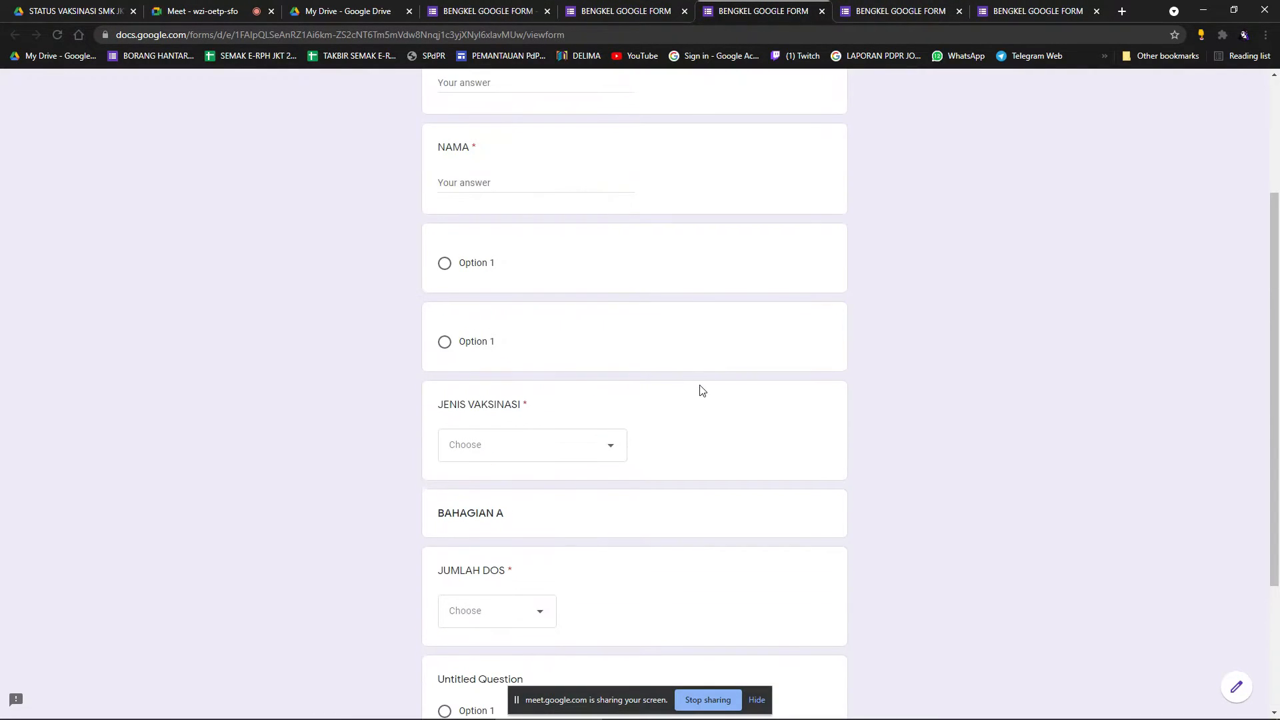
pyautogui.click(625, 11)
pyautogui.scroll(2, 737, 346)
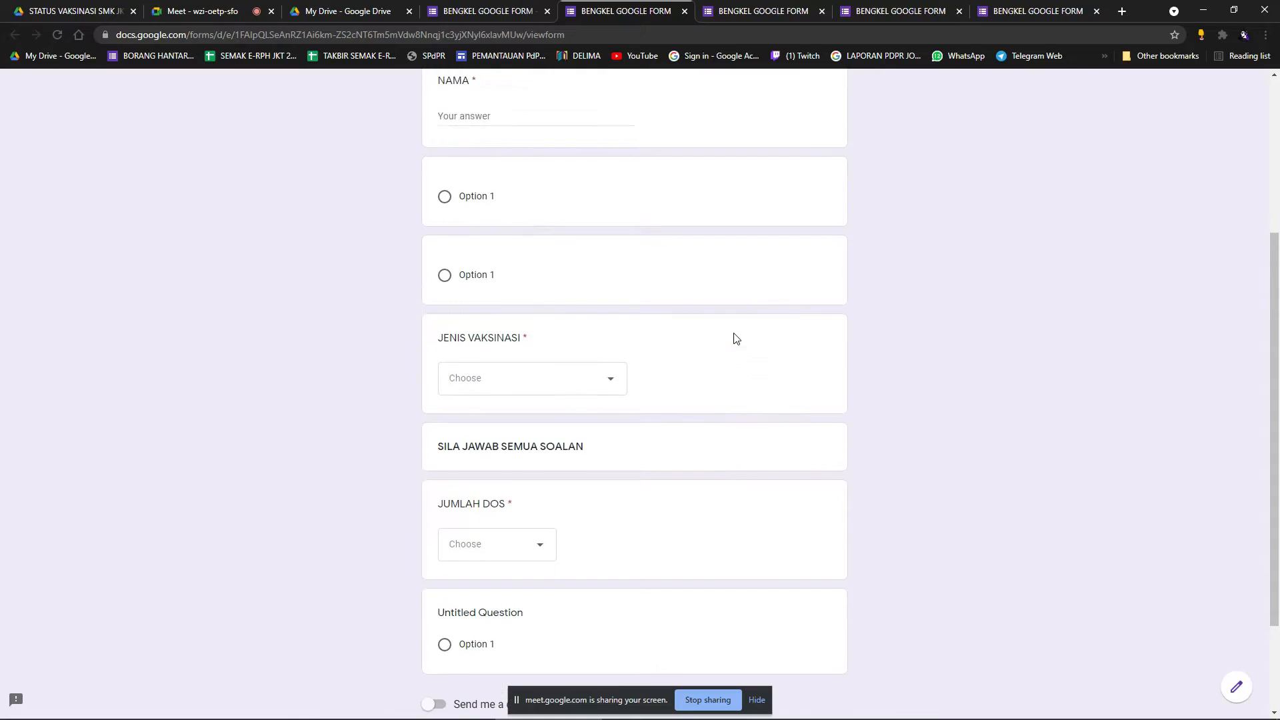
pyautogui.click(542, 19)
pyautogui.scroll(6, 731, 415)
# Reorder the two NAMA short-answer questions by dragging one above the other and back.
pyautogui.click(510, 304)
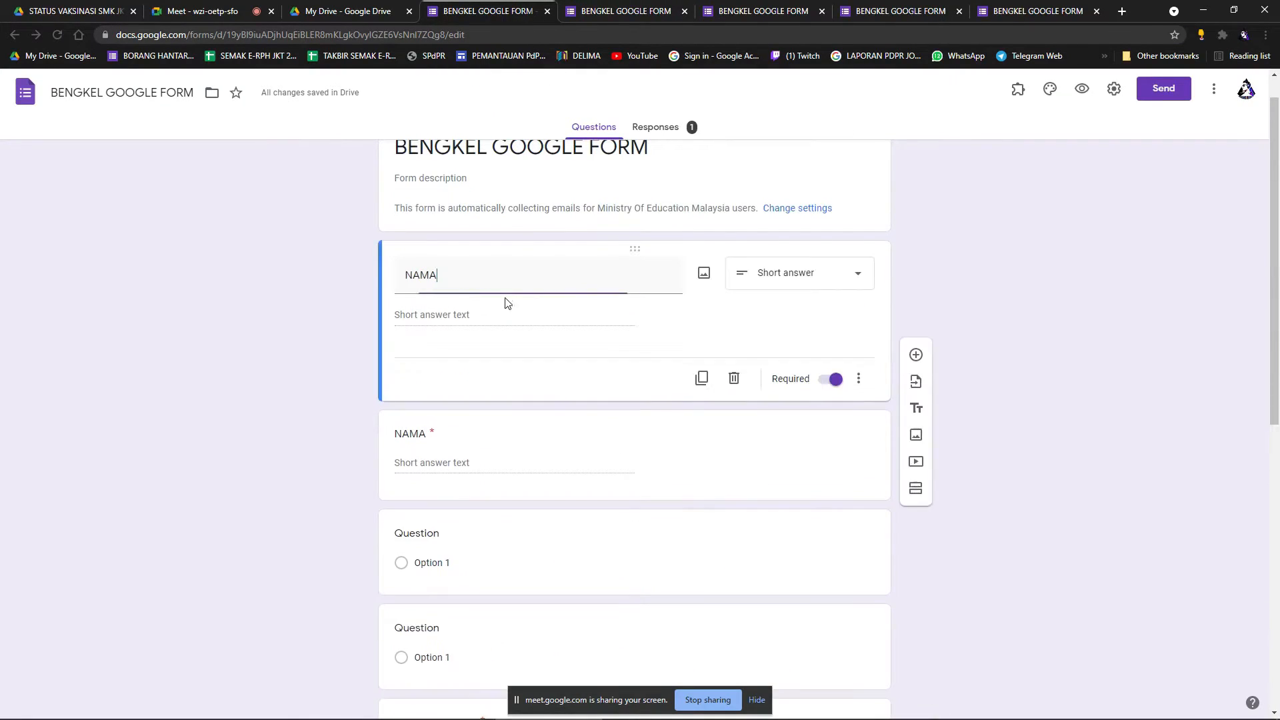
pyautogui.click(986, 414)
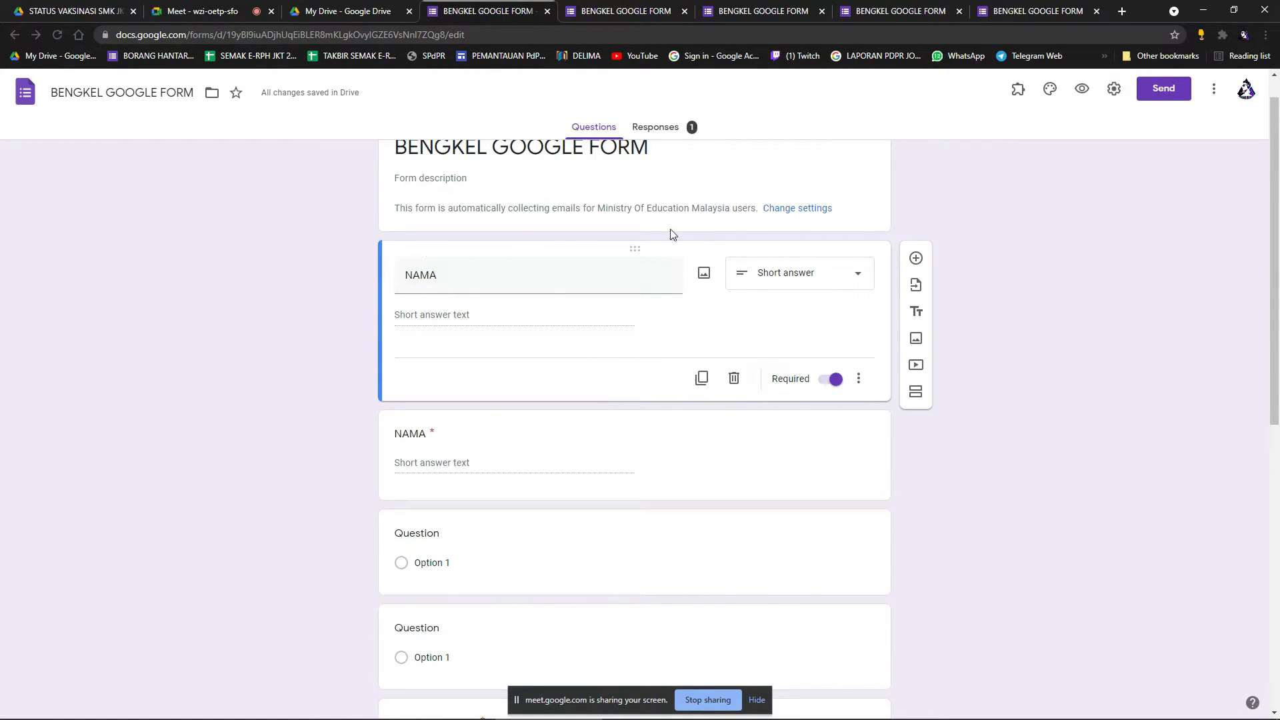
pyautogui.scroll(-2, 726, 338)
pyautogui.click(733, 341)
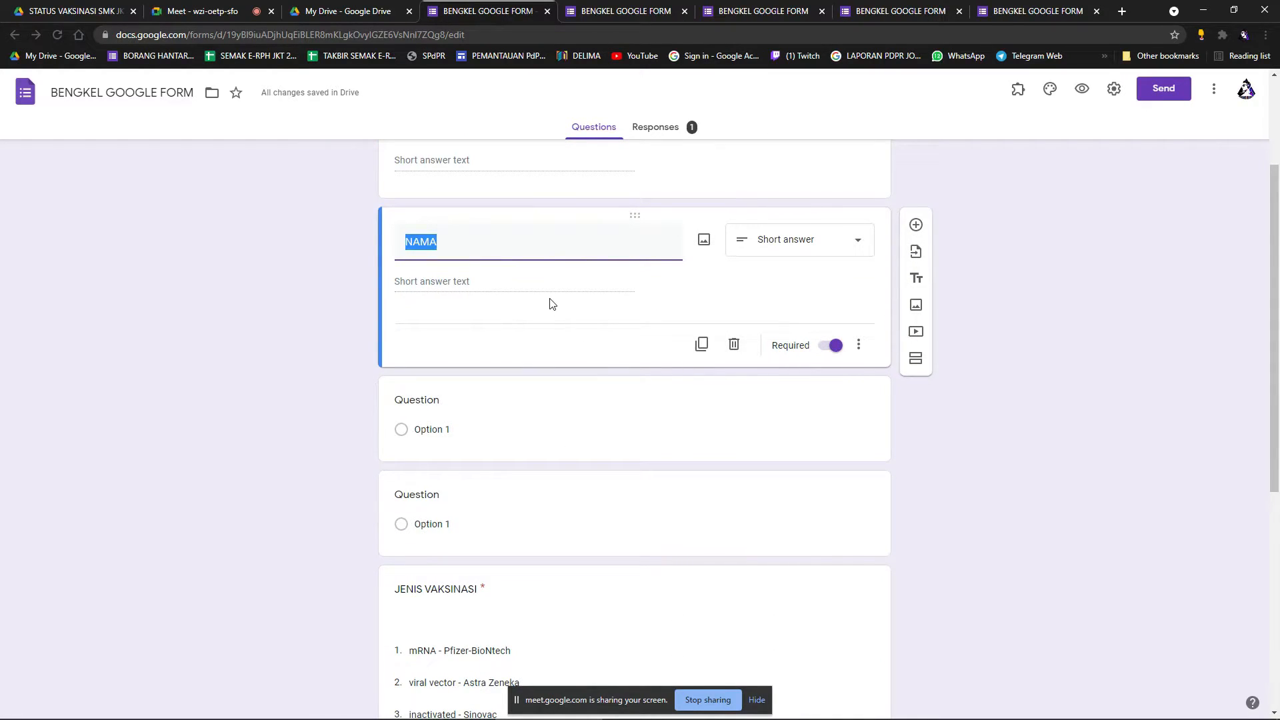
pyautogui.scroll(3, 975, 305)
pyautogui.moveTo(633, 388); pyautogui.dragTo(625, 480)
pyautogui.click(579, 477)
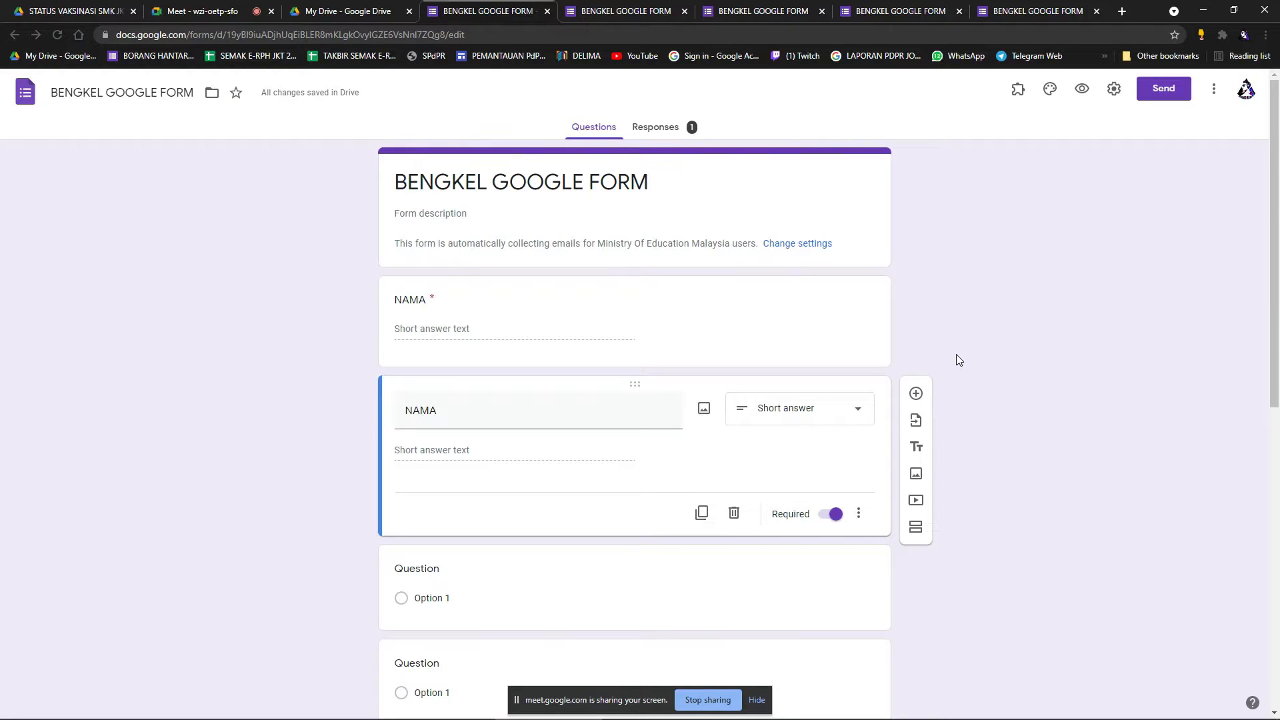
pyautogui.scroll(-2, 926, 342)
pyautogui.scroll(2, 560, 355)
pyautogui.scroll(-1, 769, 354)
pyautogui.scroll(1, 769, 351)
pyautogui.click(1114, 90)
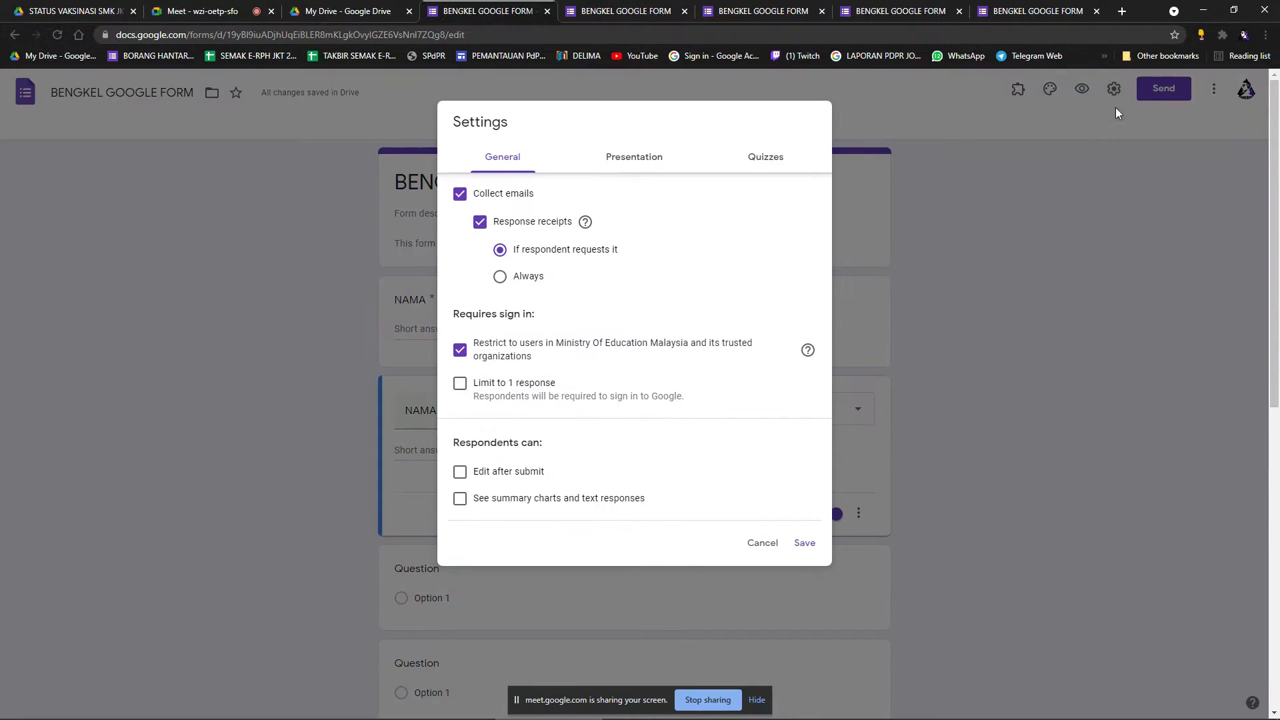
pyautogui.click(460, 193)
pyautogui.click(641, 163)
pyautogui.click(504, 158)
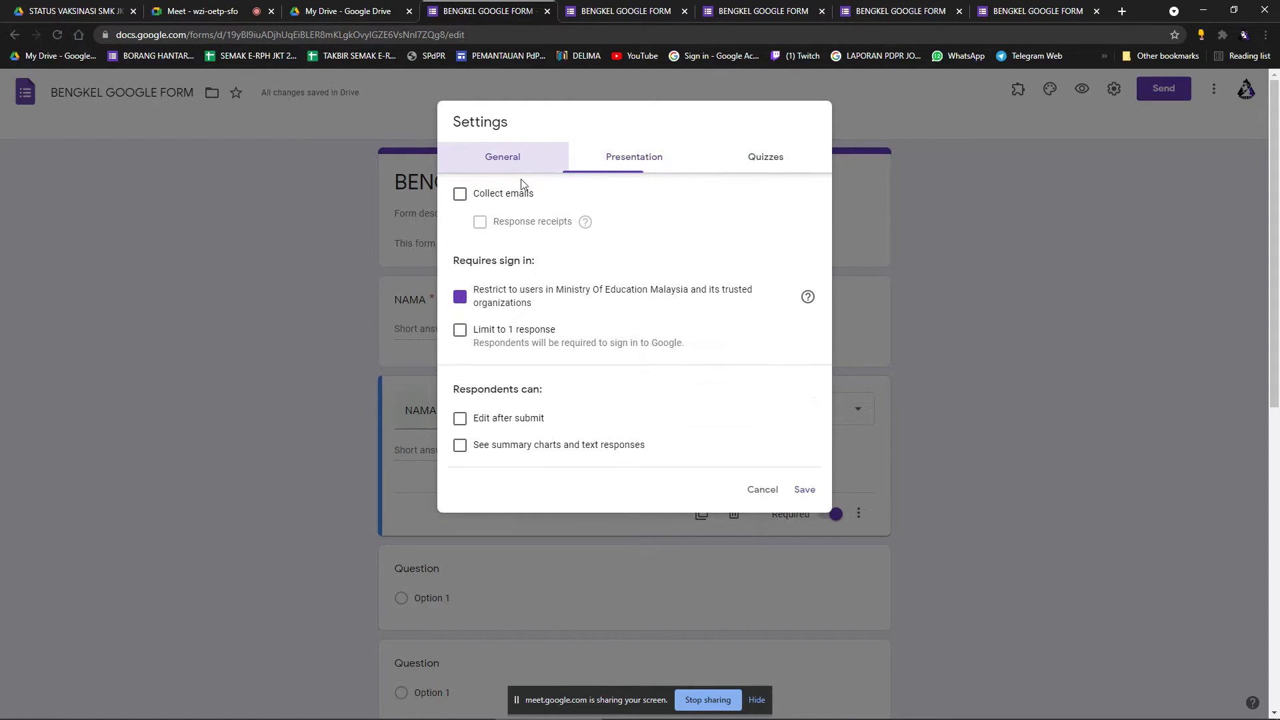
pyautogui.click(481, 294)
pyautogui.click(642, 162)
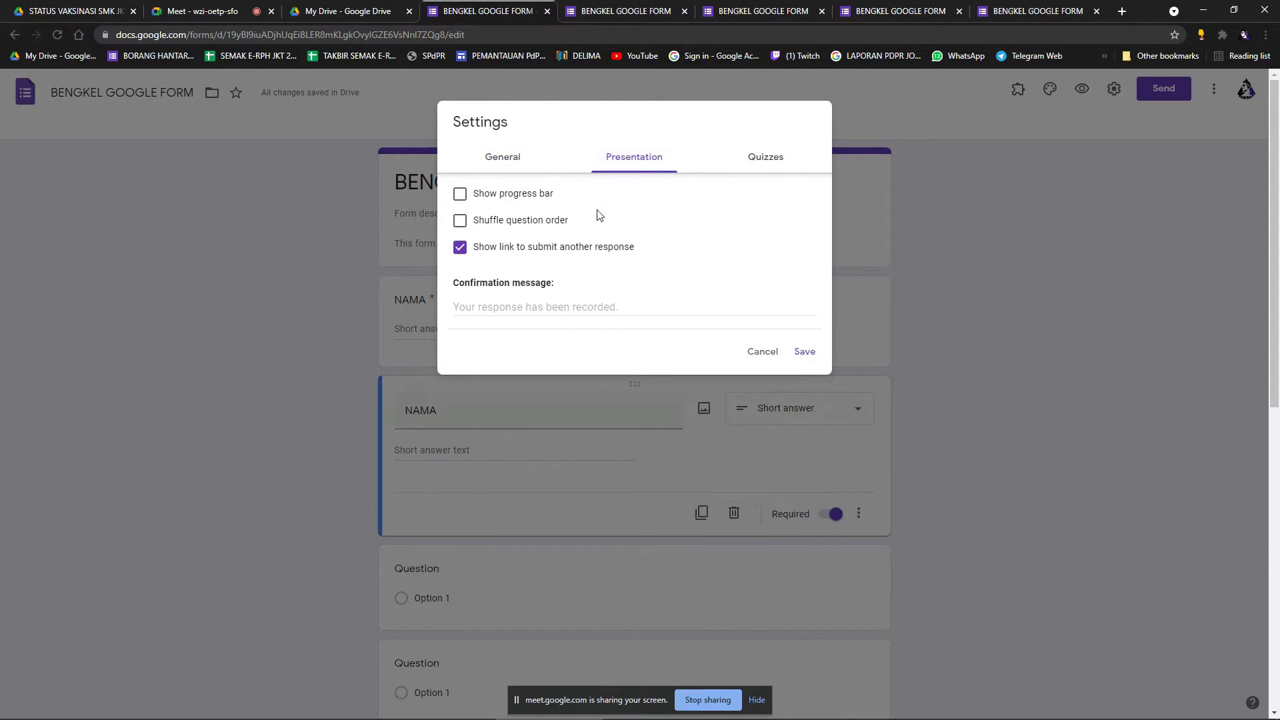
pyautogui.click(772, 179)
pyautogui.click(466, 194)
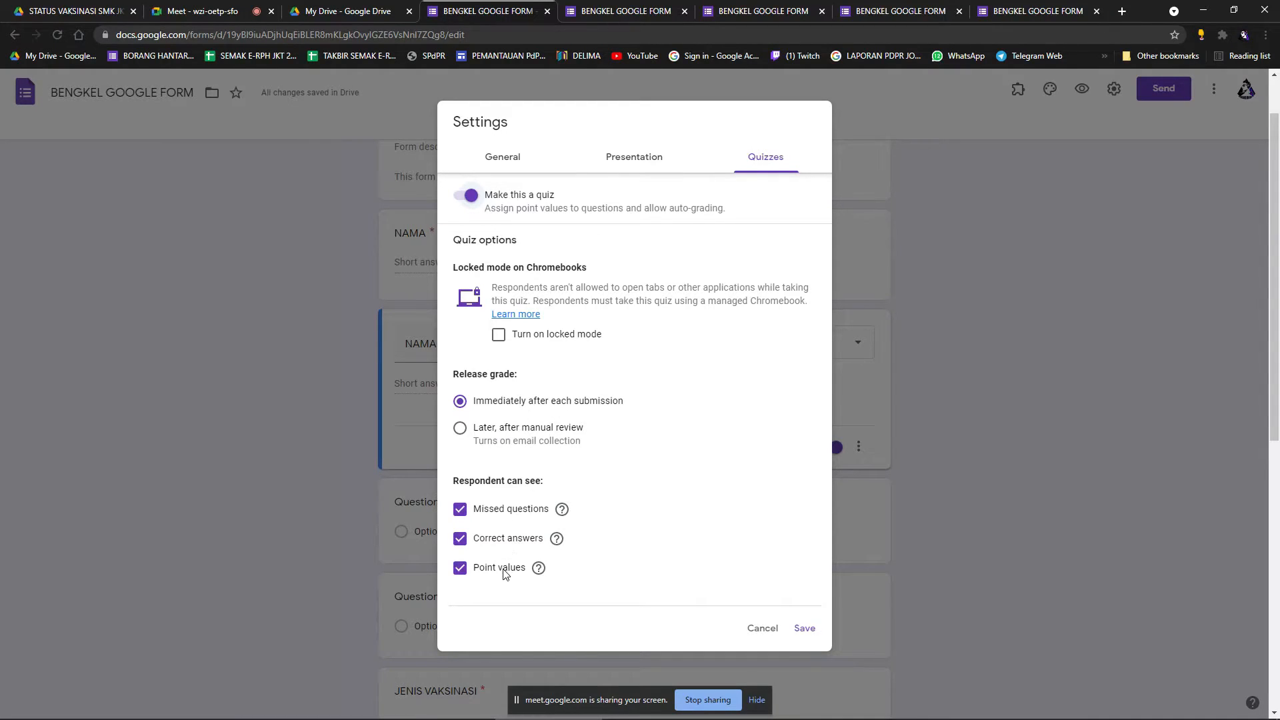
pyautogui.click(650, 157)
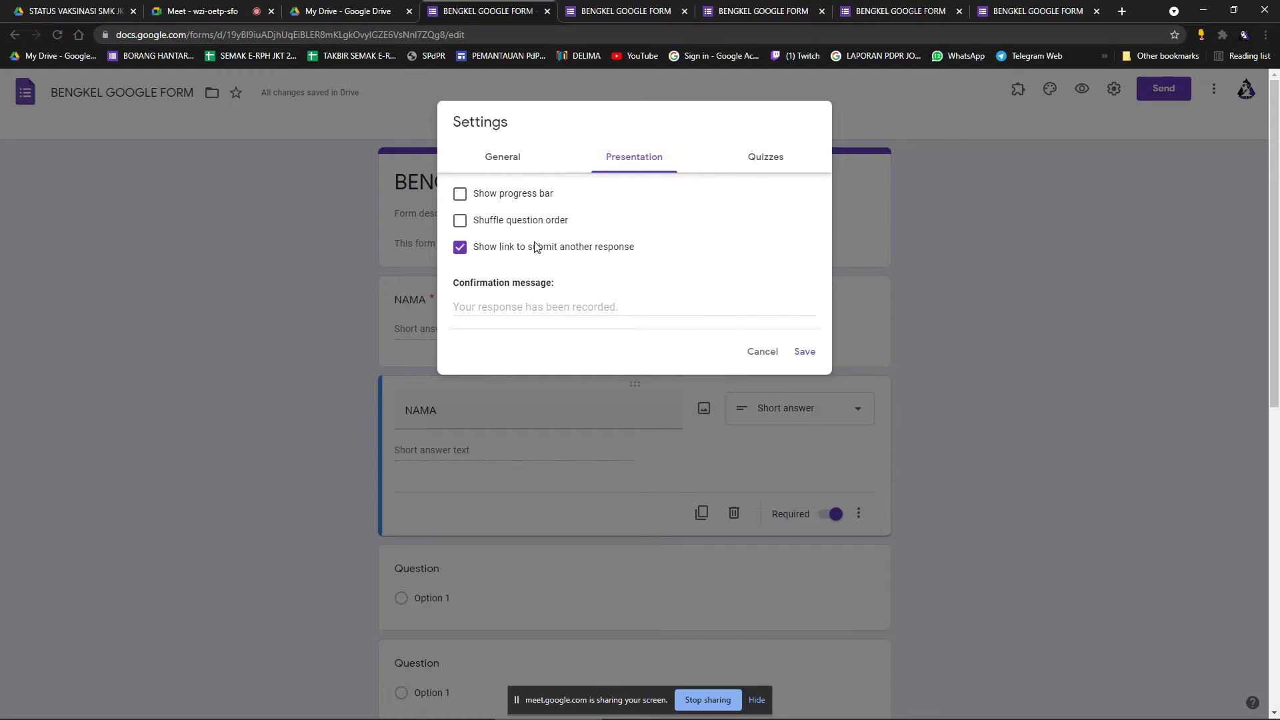
pyautogui.click(519, 221)
pyautogui.click(461, 249)
pyautogui.click(762, 353)
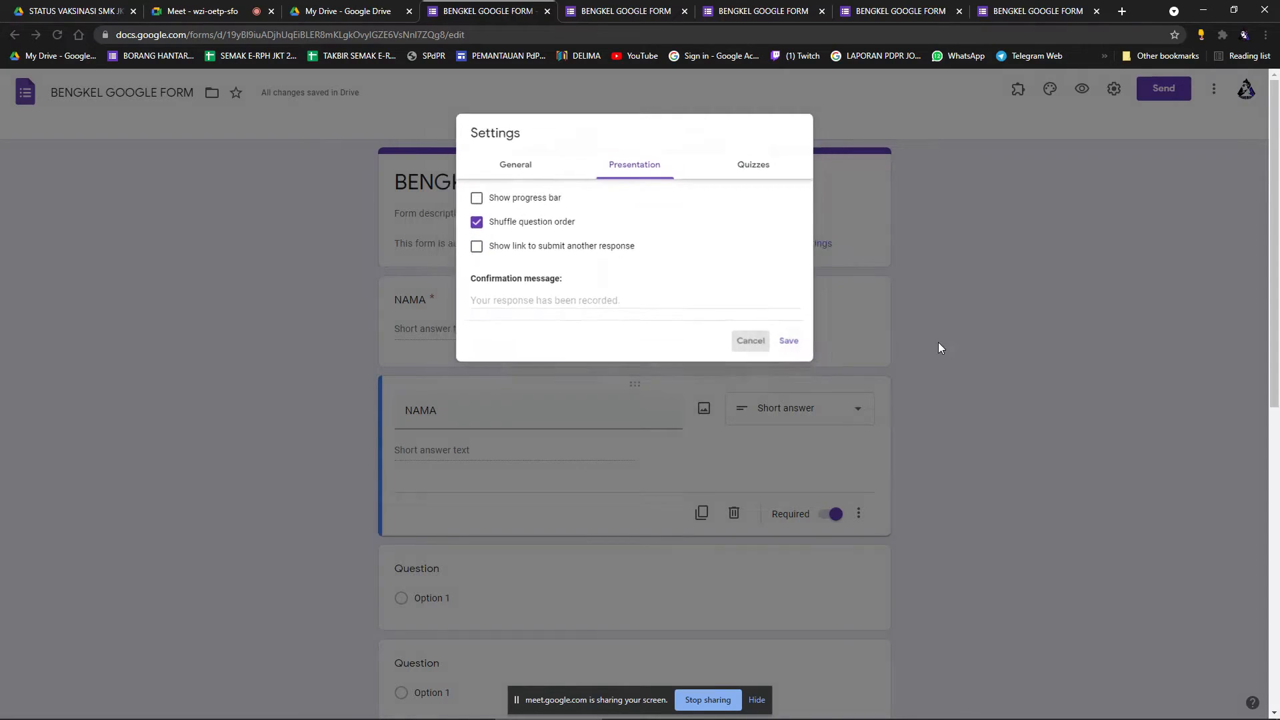
pyautogui.scroll(-1, 847, 356)
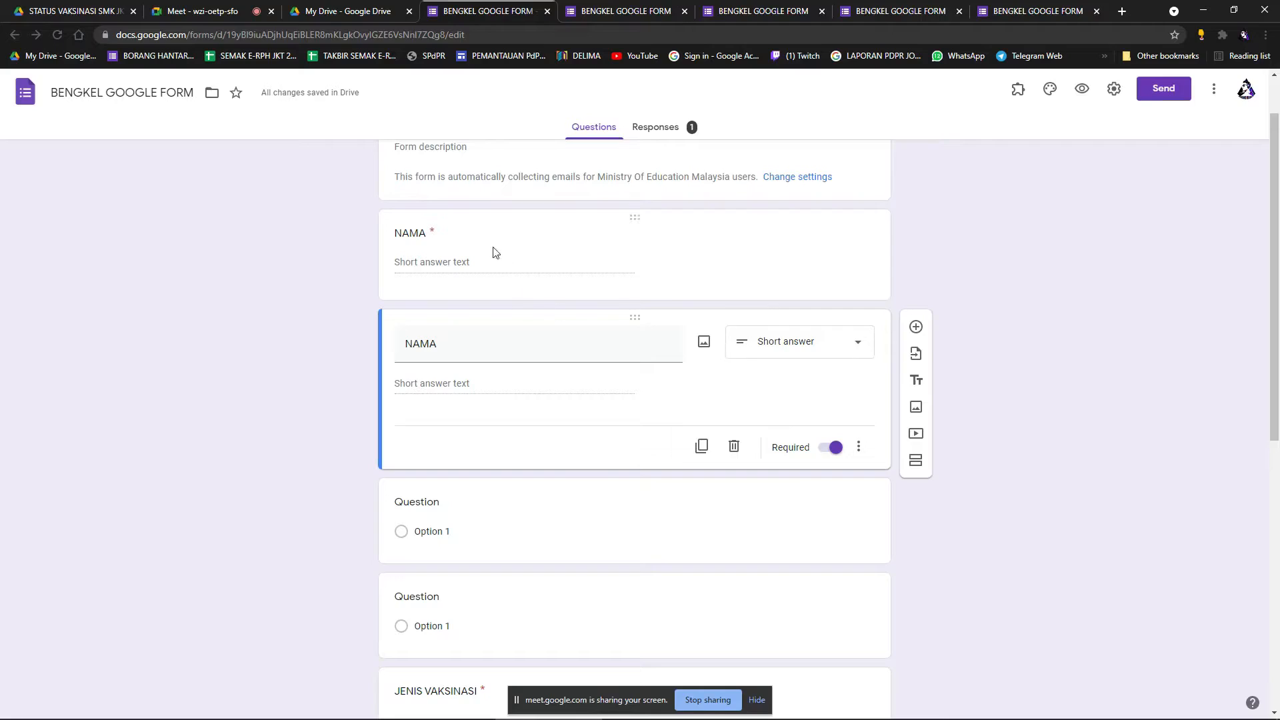
# Insert Untitled Section 2 directly after the second NAMA question.
pyautogui.scroll(-1, 675, 506)
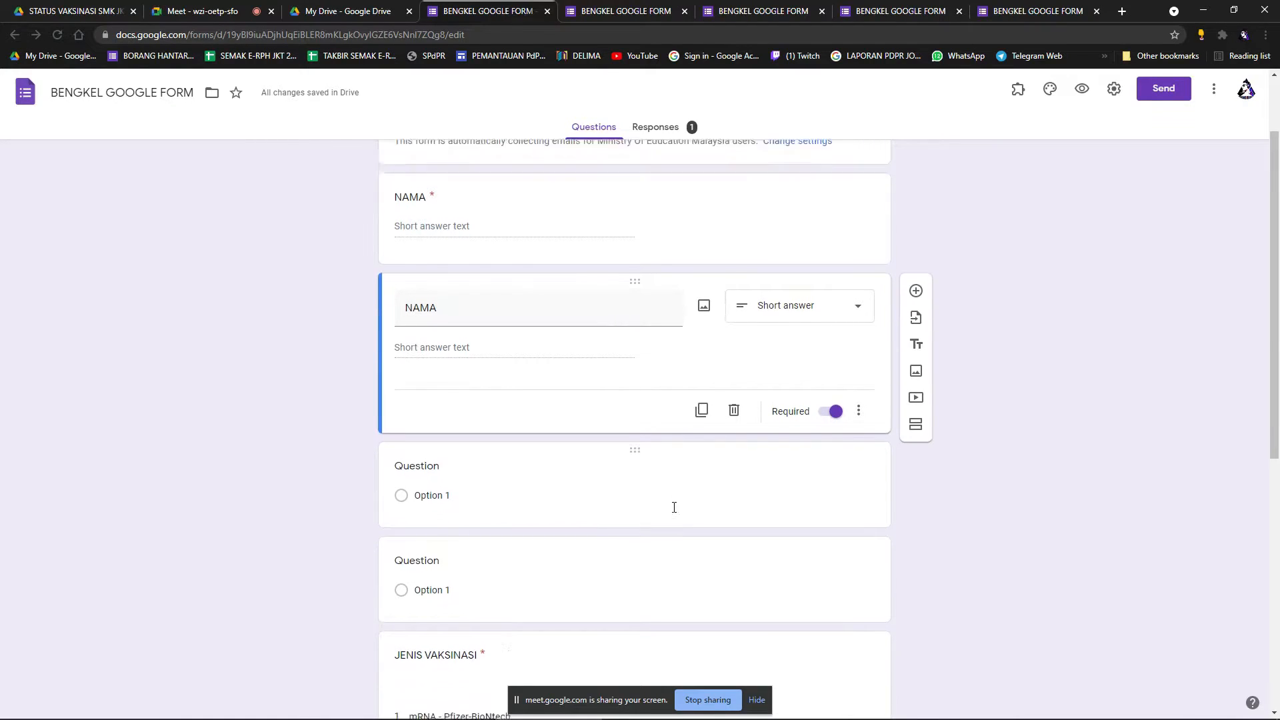
pyautogui.click(917, 395)
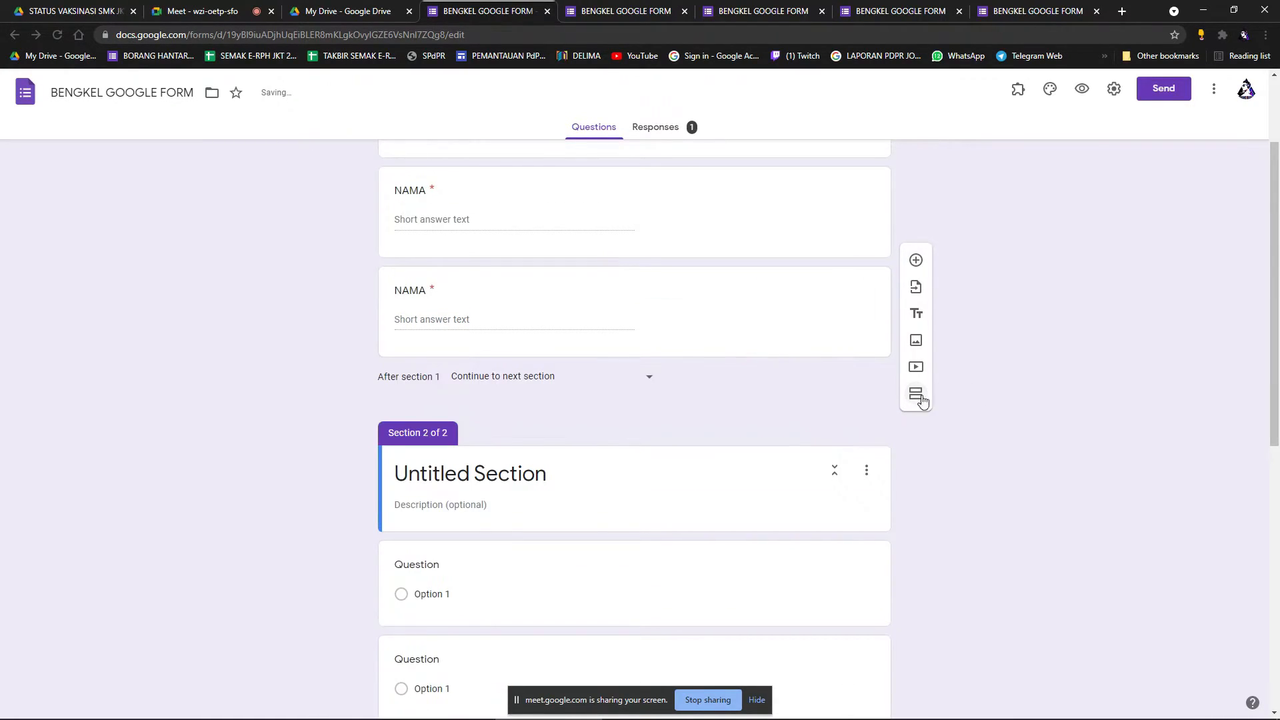
pyautogui.scroll(3, 761, 435)
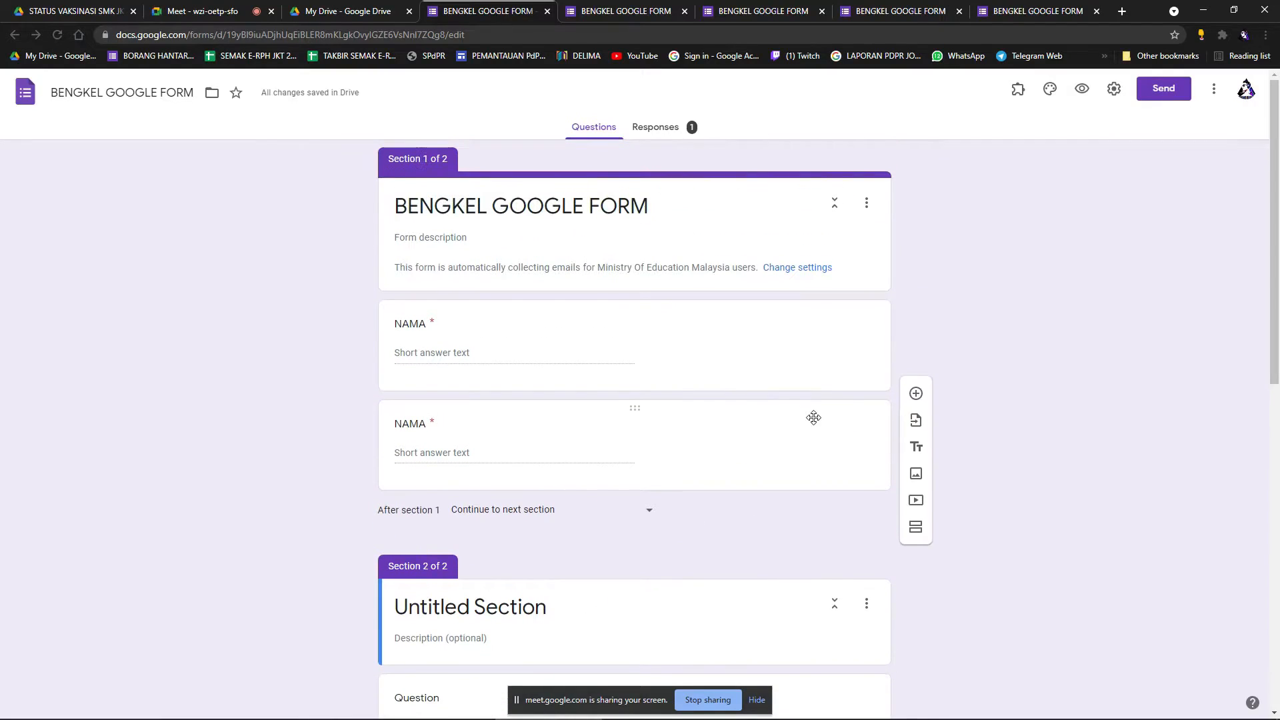
pyautogui.scroll(-1, 994, 311)
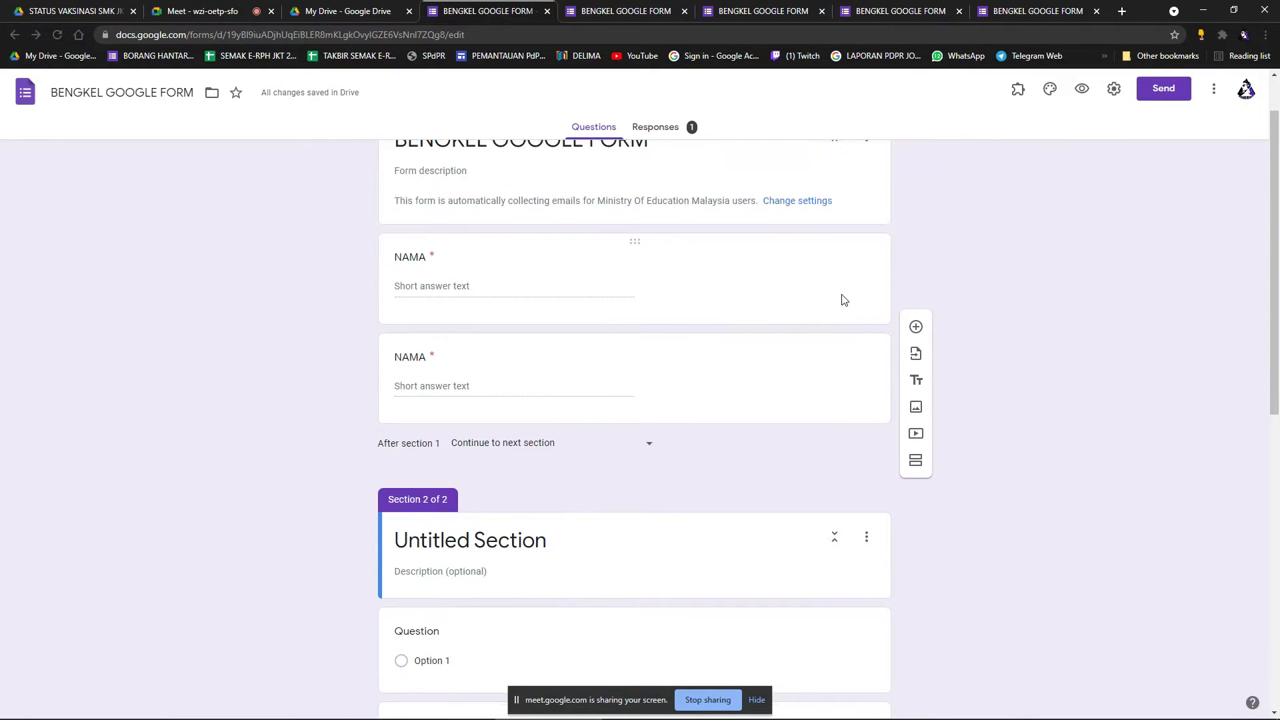
pyautogui.scroll(1, 841, 295)
pyautogui.scroll(-2, 757, 583)
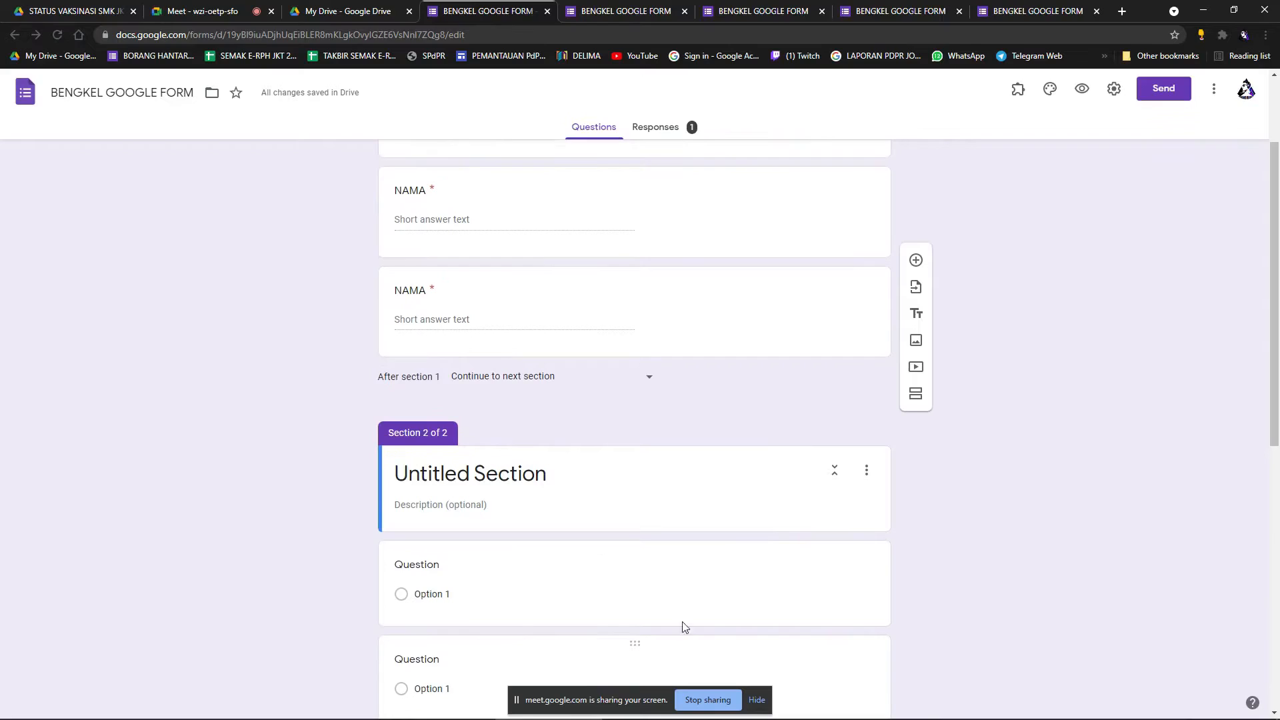
pyautogui.scroll(2, 683, 589)
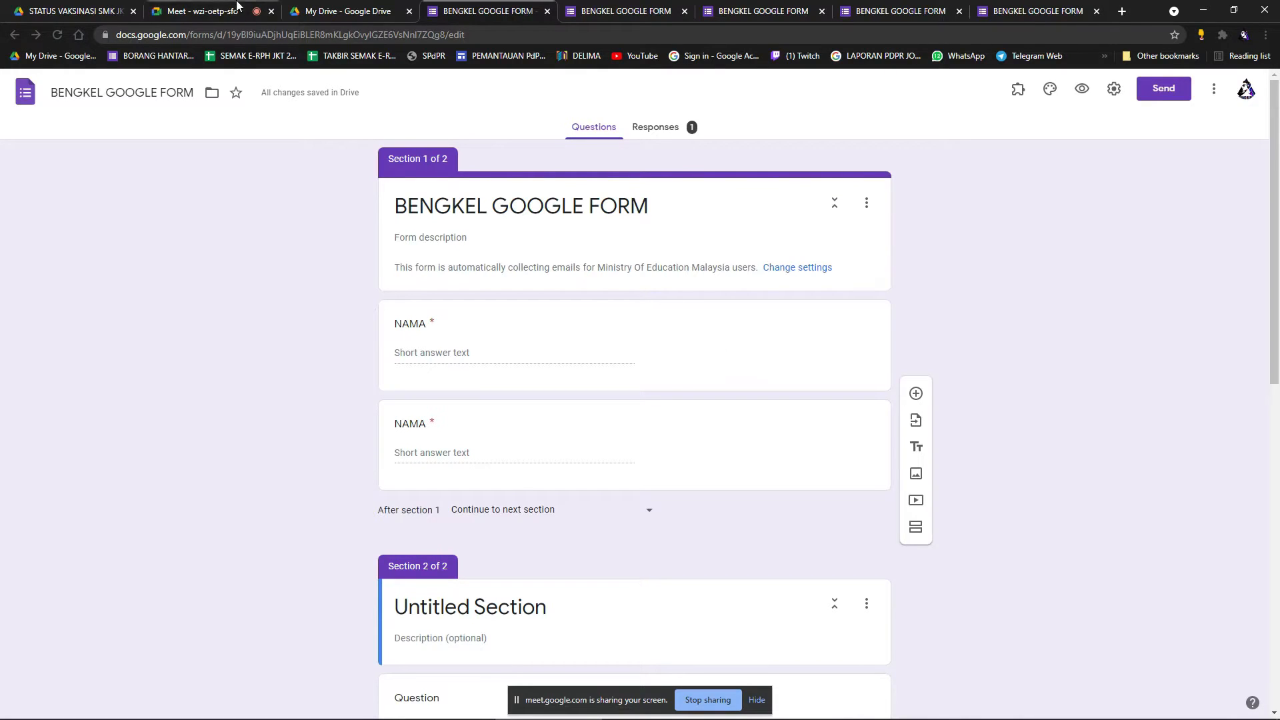
# Glance at the video call and a live copy of the form, then return to the editor.
pyautogui.click(200, 11)
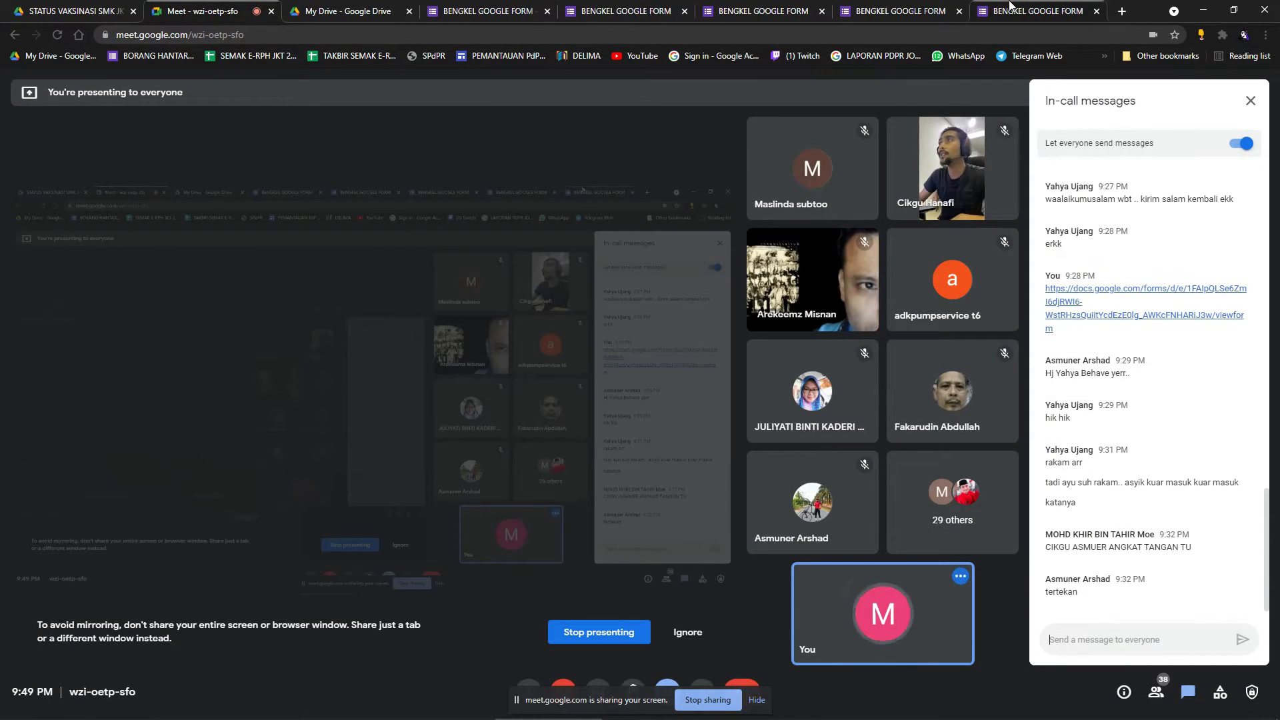
pyautogui.click(908, 9)
pyautogui.click(910, 4)
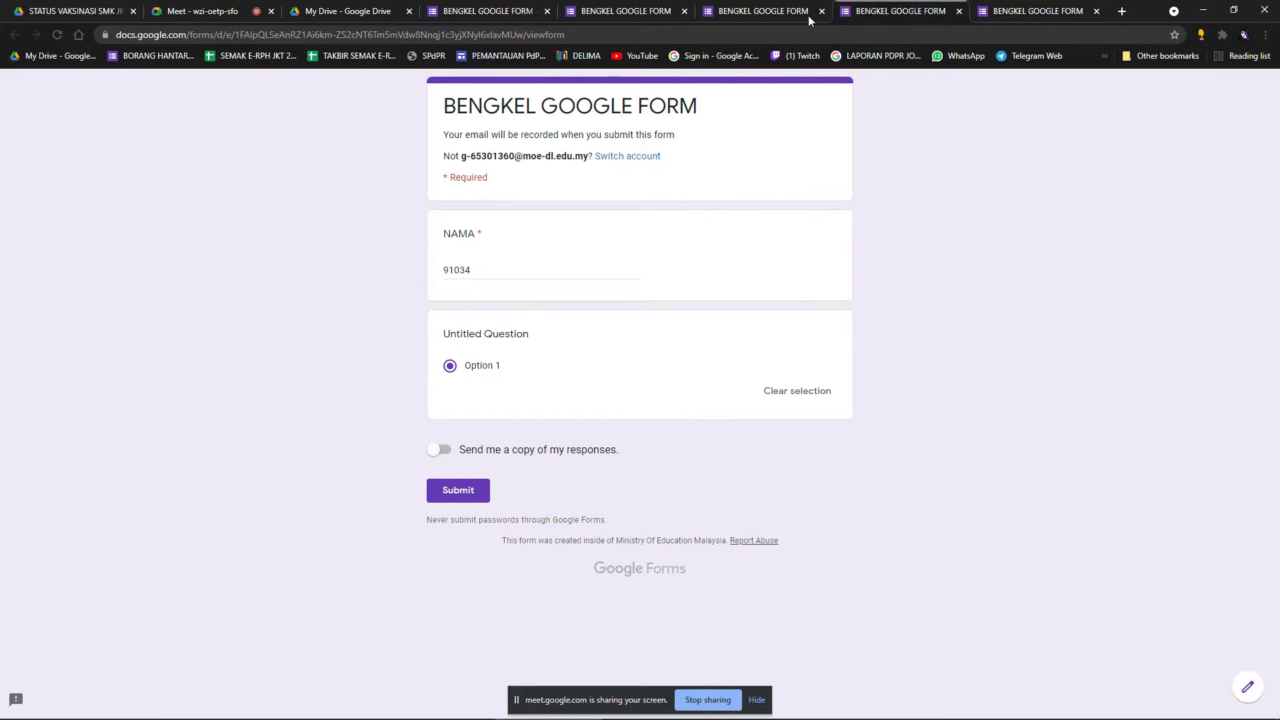
pyautogui.click(799, 5)
pyautogui.click(574, 5)
pyautogui.click(487, 6)
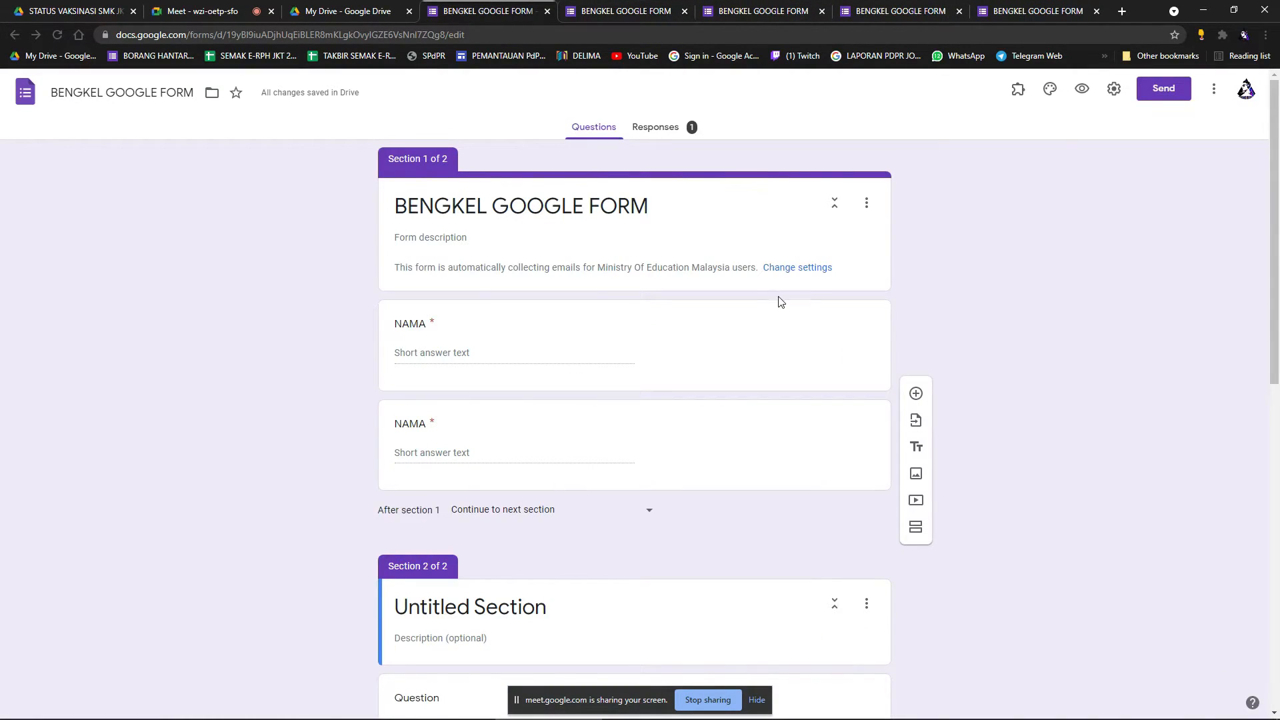
pyautogui.scroll(-2, 701, 394)
pyautogui.scroll(2, 671, 393)
pyautogui.moveTo(801, 717)
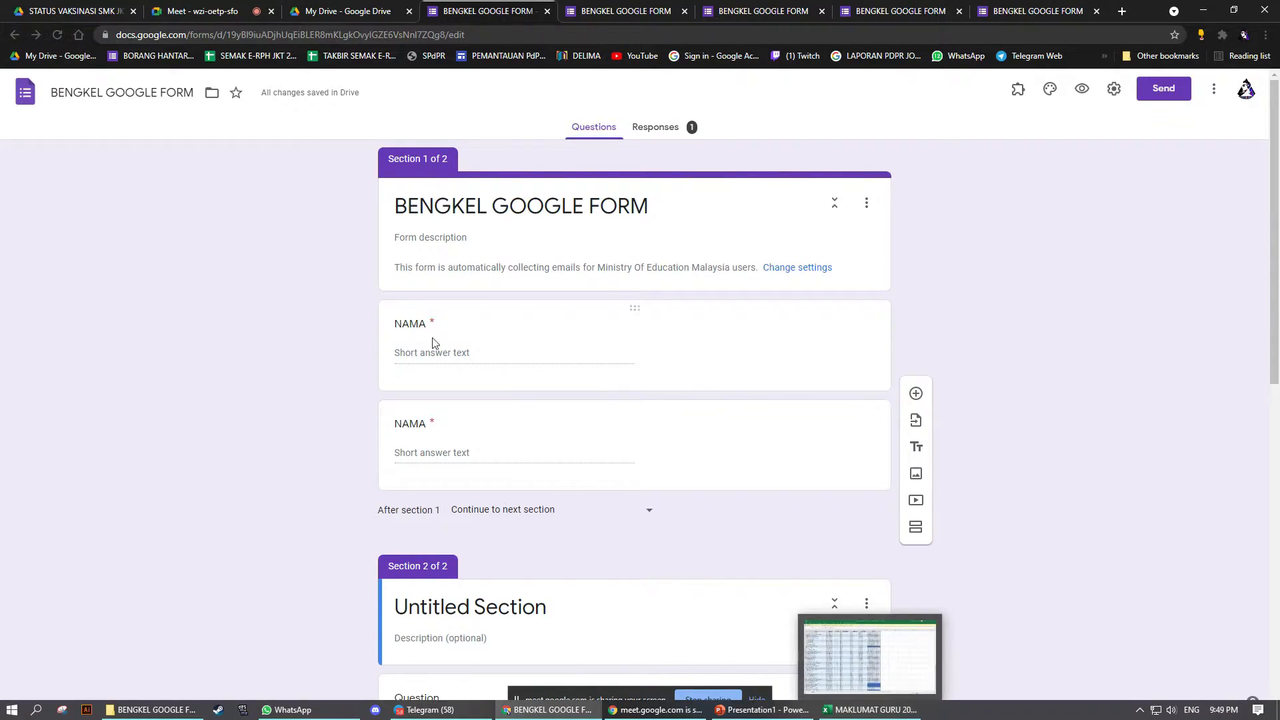
# Admit both waiting people into the Meet call and go back to the BENGKEL GOOGLE FORM editor.
pyautogui.click(250, 5)
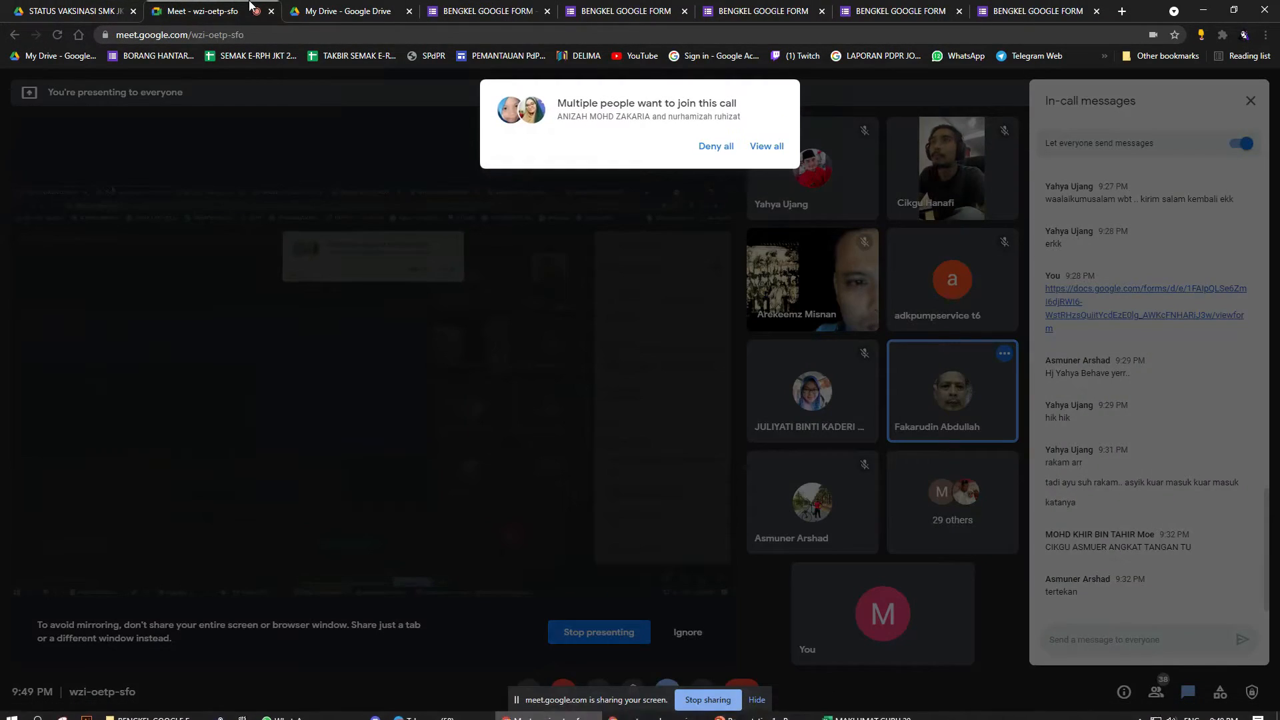
pyautogui.click(766, 147)
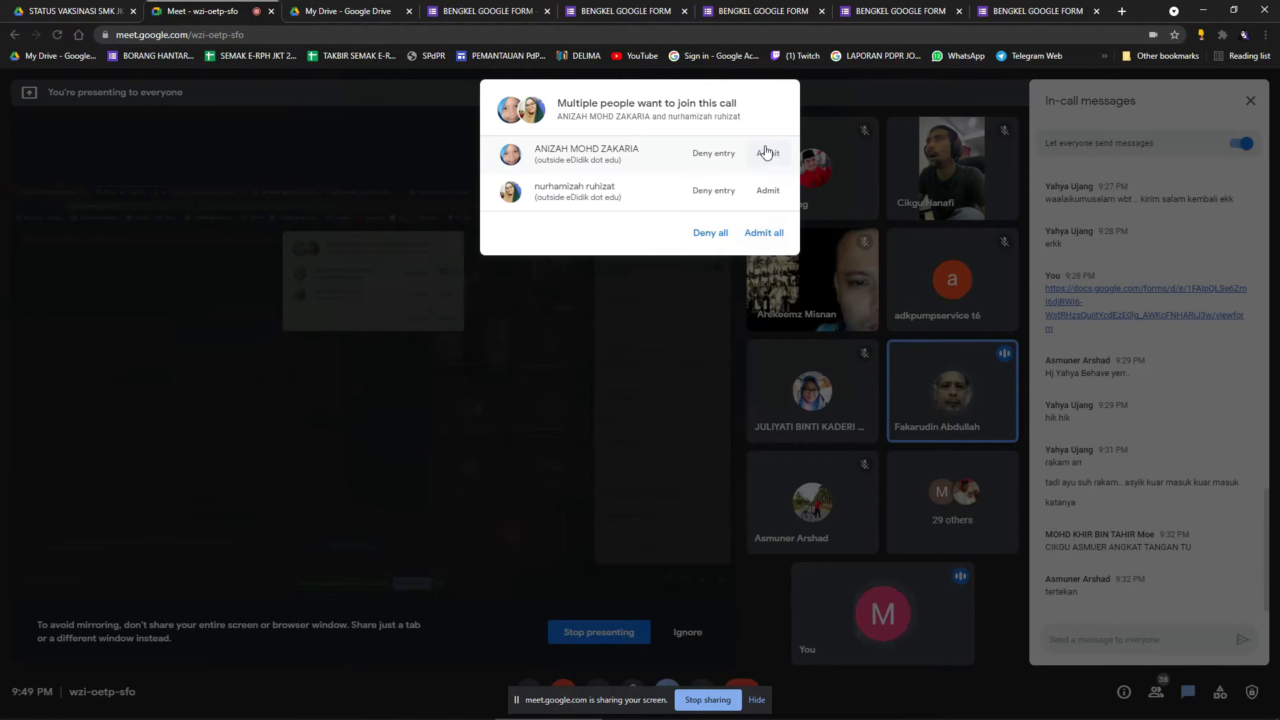
pyautogui.click(761, 232)
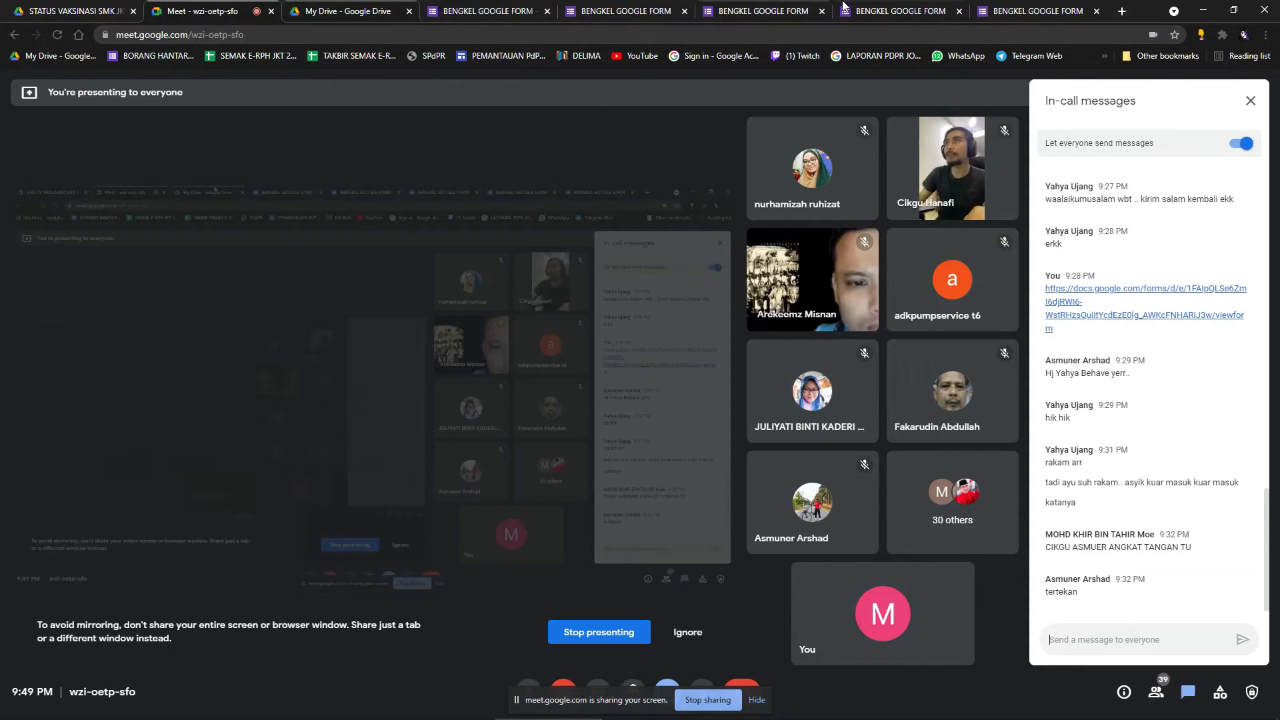
pyautogui.click(617, 9)
# Drag the second NAMA question above the first.
pyautogui.scroll(-1, 680, 234)
pyautogui.scroll(1, 708, 254)
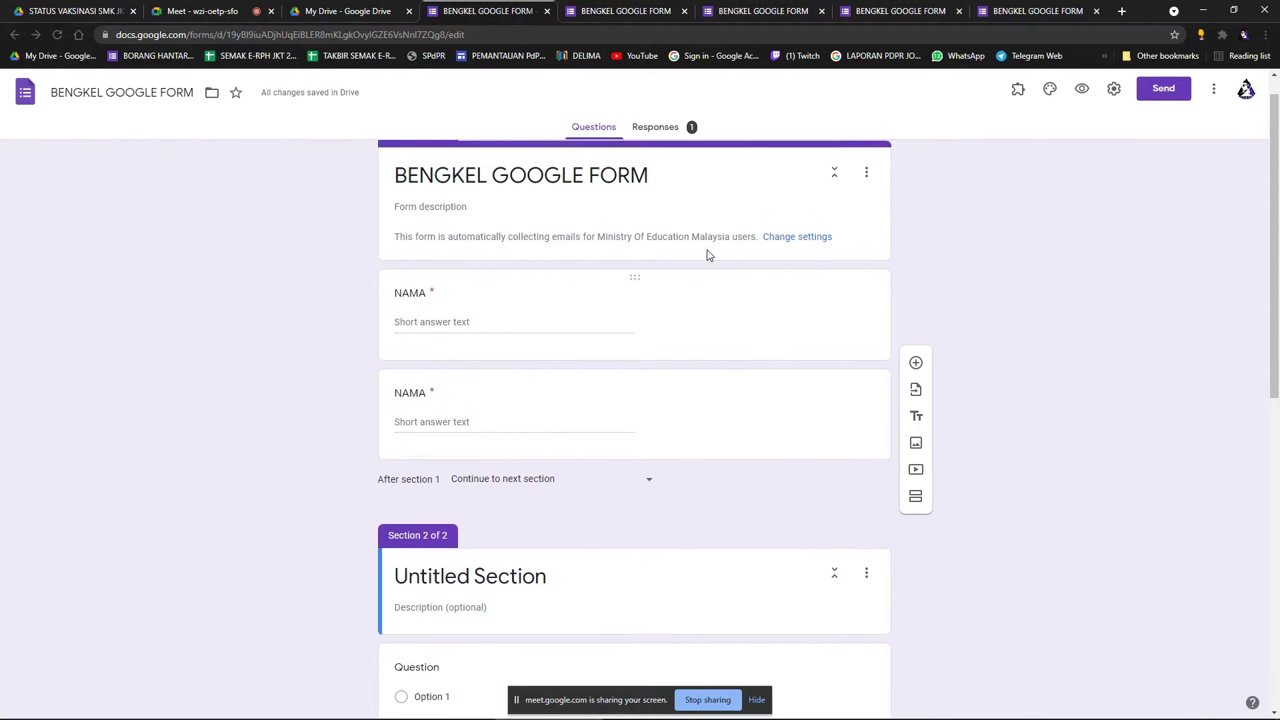
pyautogui.scroll(-1, 928, 262)
pyautogui.scroll(1, 928, 260)
pyautogui.scroll(-1, 924, 269)
pyautogui.scroll(1, 934, 266)
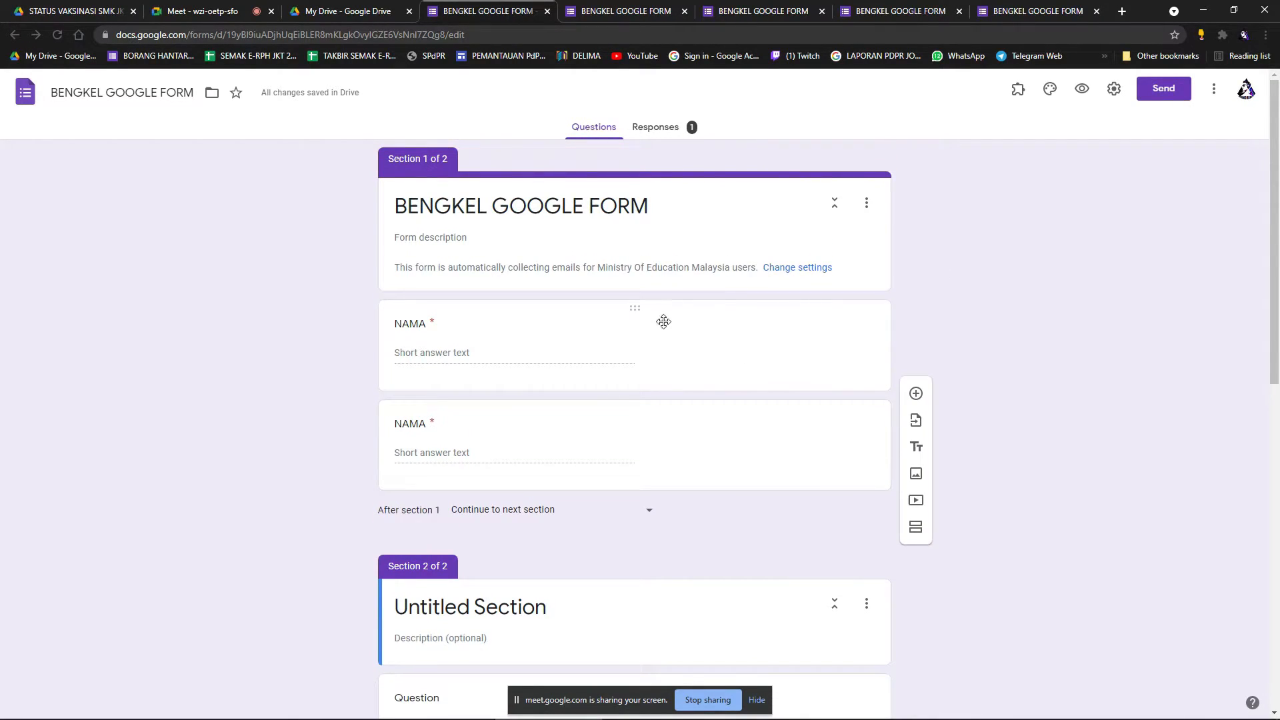
pyautogui.scroll(-1, 727, 352)
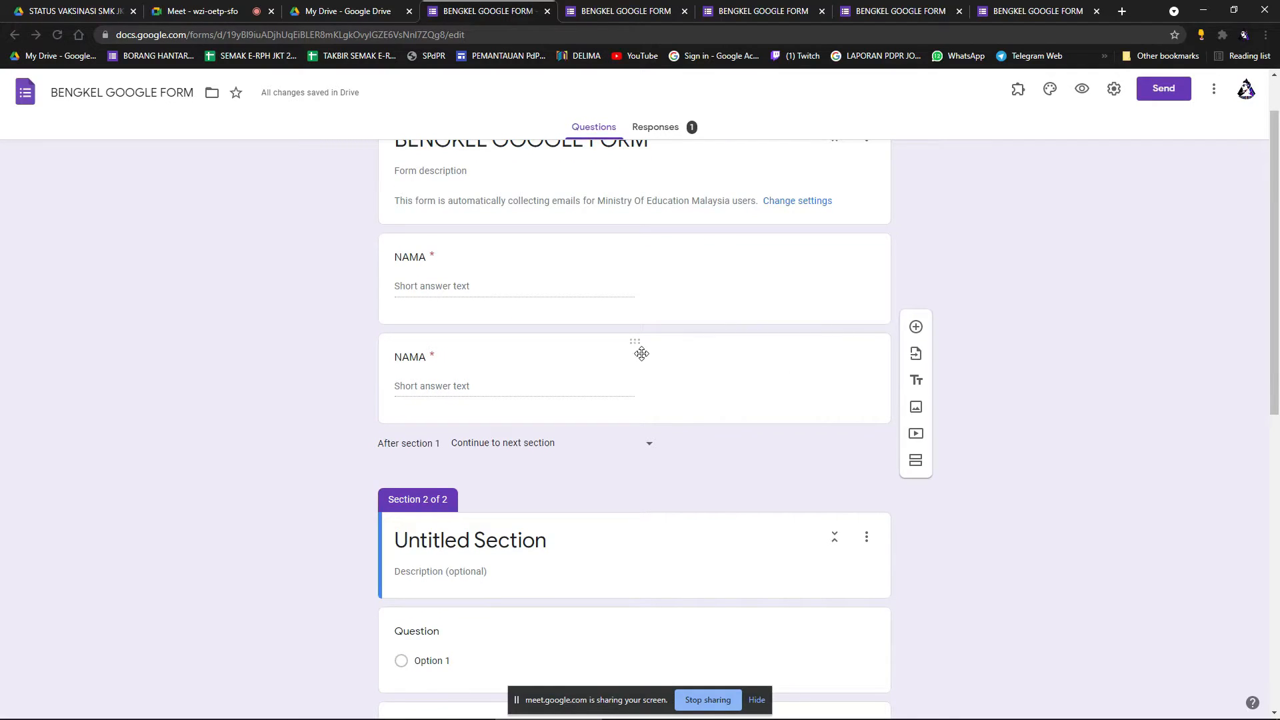
pyautogui.moveTo(641, 353); pyautogui.dragTo(646, 258)
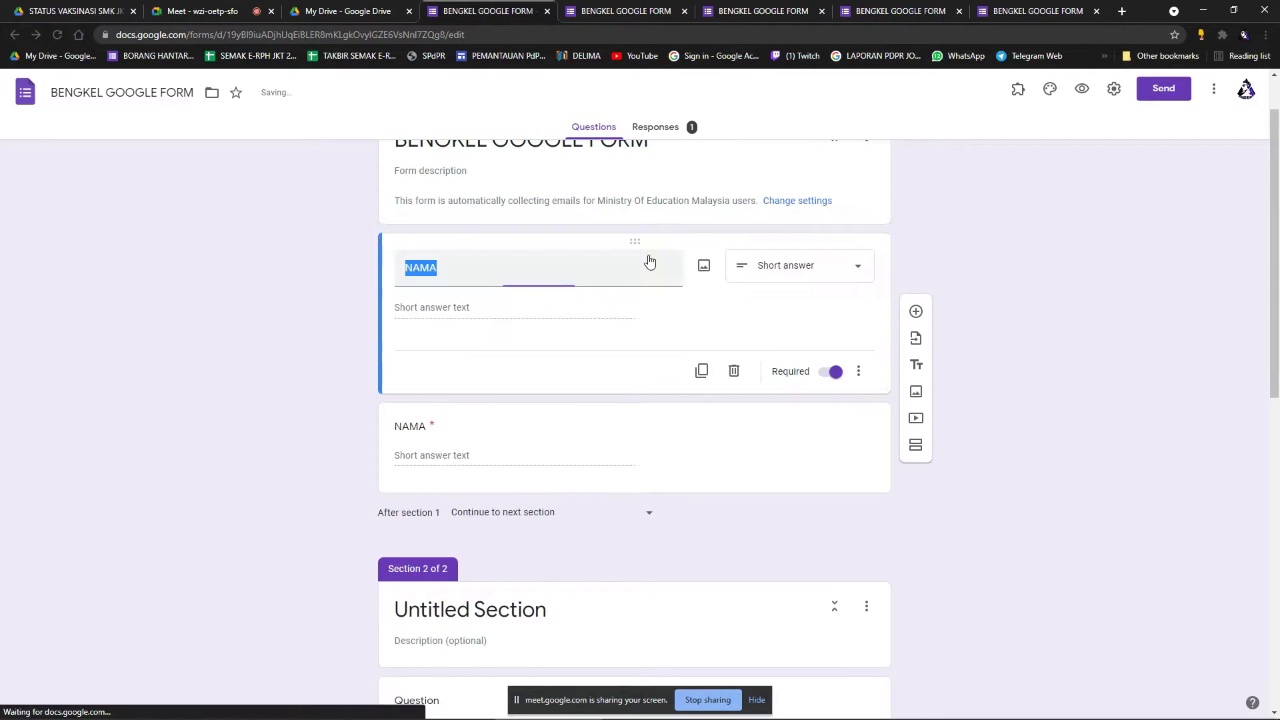
pyautogui.click(787, 315)
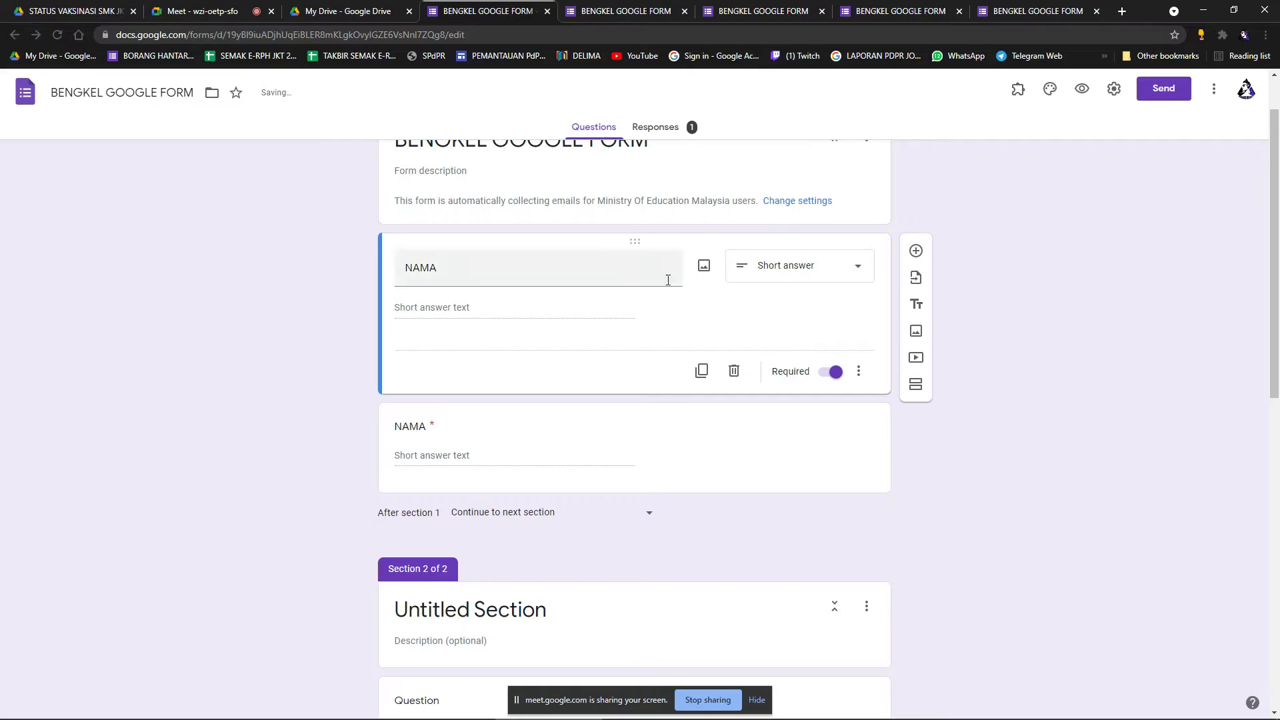
# Add the google-forms-logo image below NAMA, titled 'SILA LIHAT GAMBAR INI'.
pyautogui.scroll(-1, 833, 346)
pyautogui.click(768, 382)
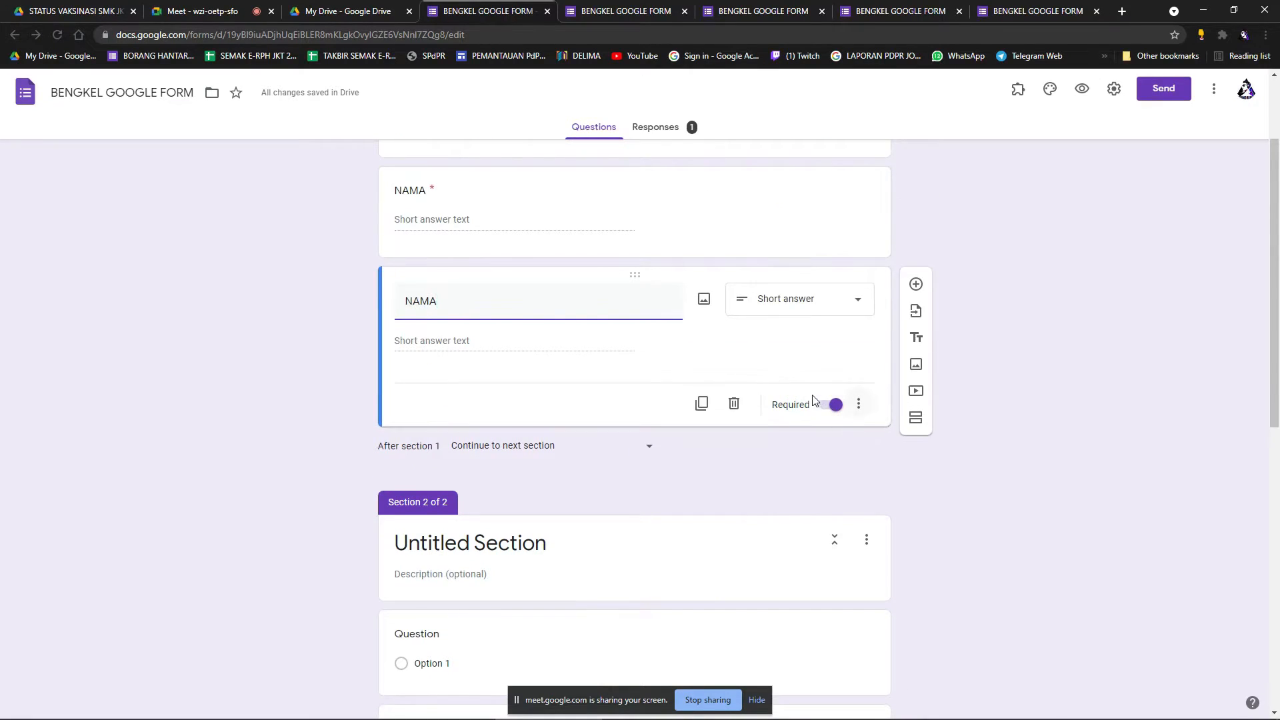
pyautogui.click(917, 365)
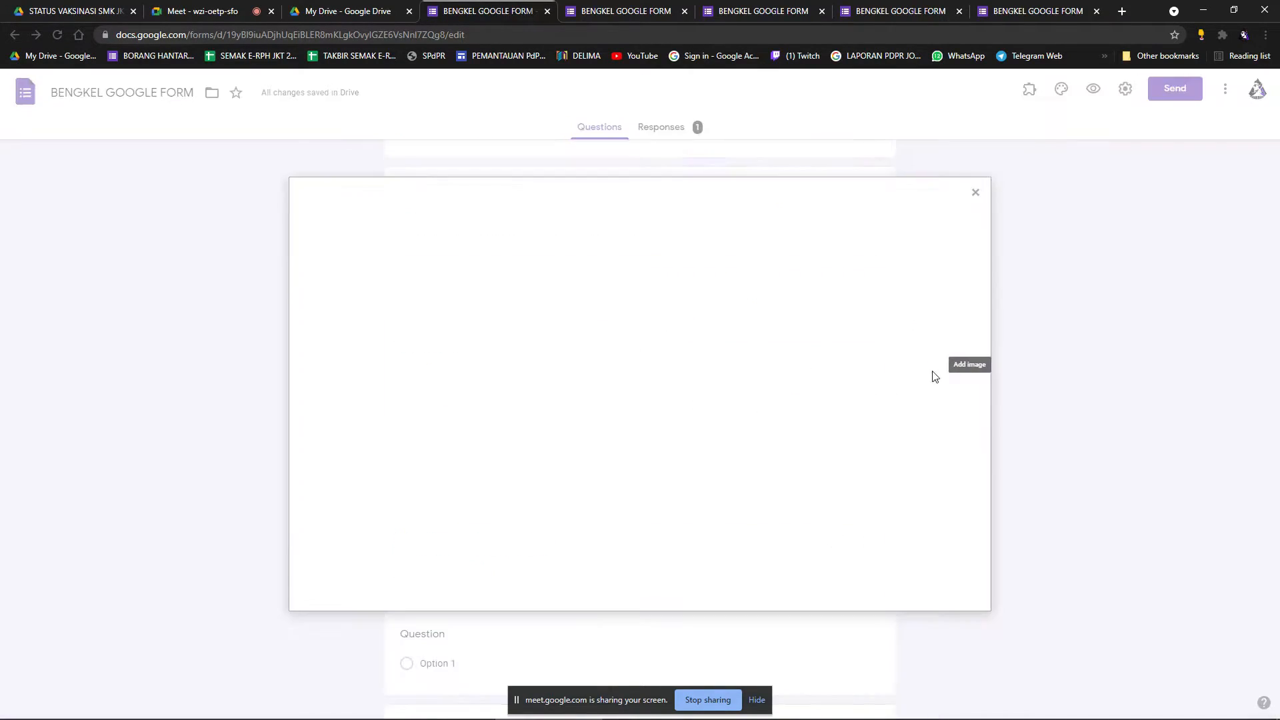
pyautogui.click(628, 480)
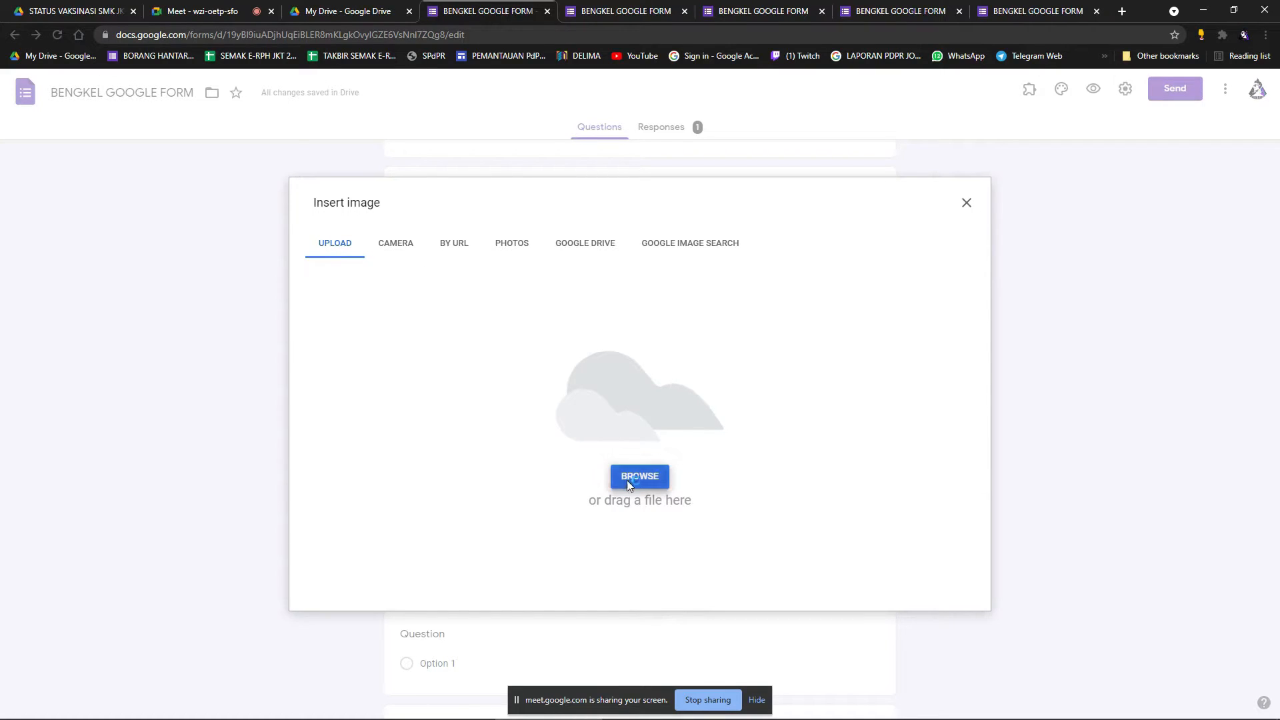
pyautogui.doubleClick(310, 156)
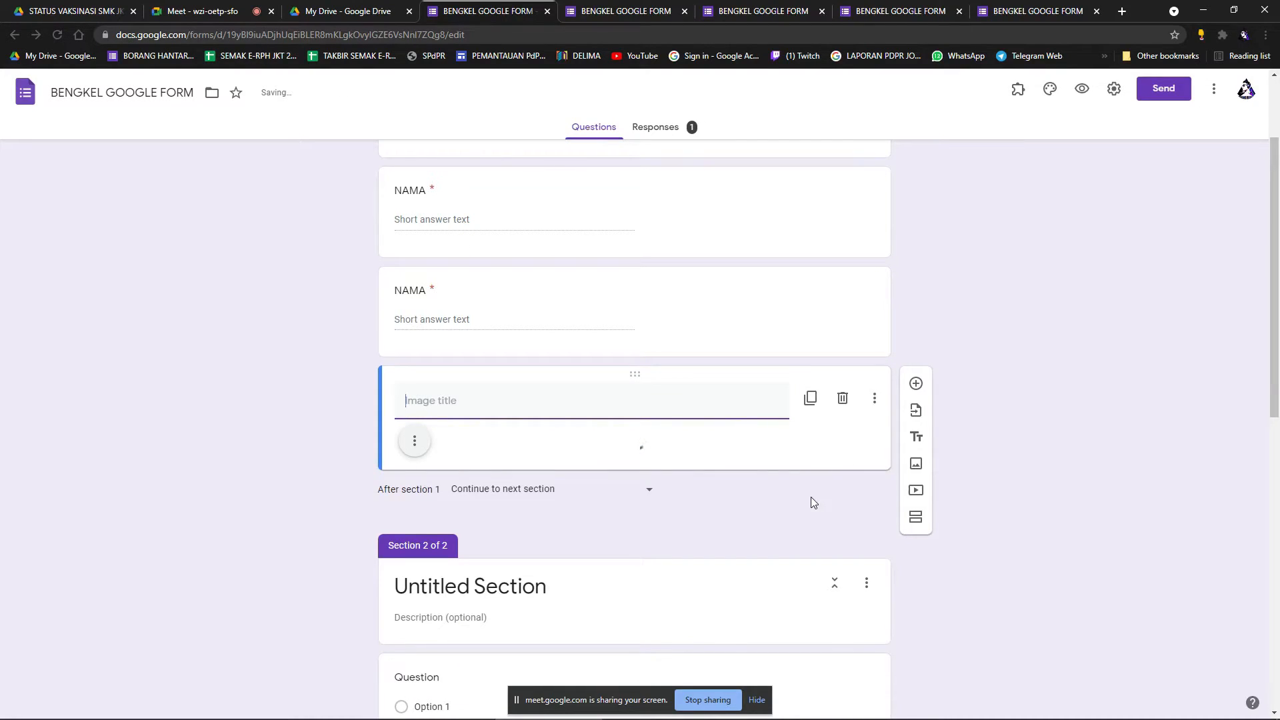
pyautogui.scroll(-1, 811, 502)
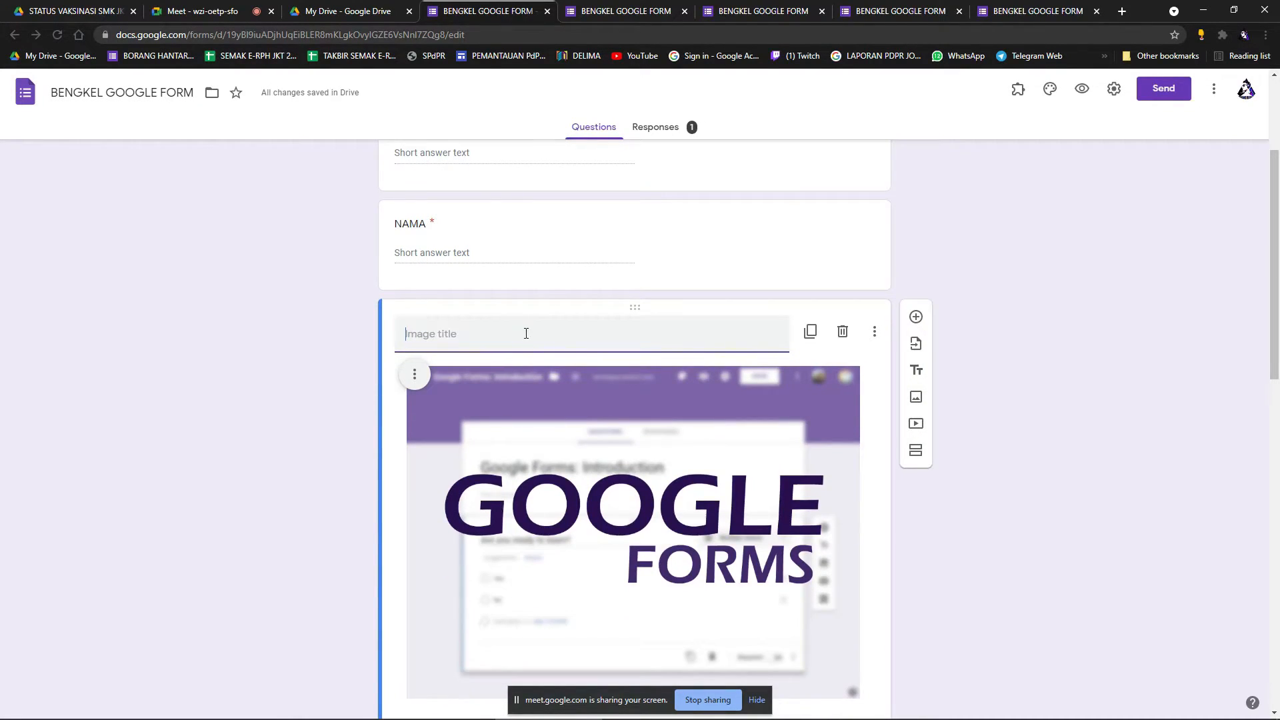
pyautogui.write('SILA LIHAT GAMBAR INI')
# Add a new question below the image and start its title with 'SI'.
pyautogui.scroll(-3, 987, 398)
pyautogui.scroll(2, 867, 499)
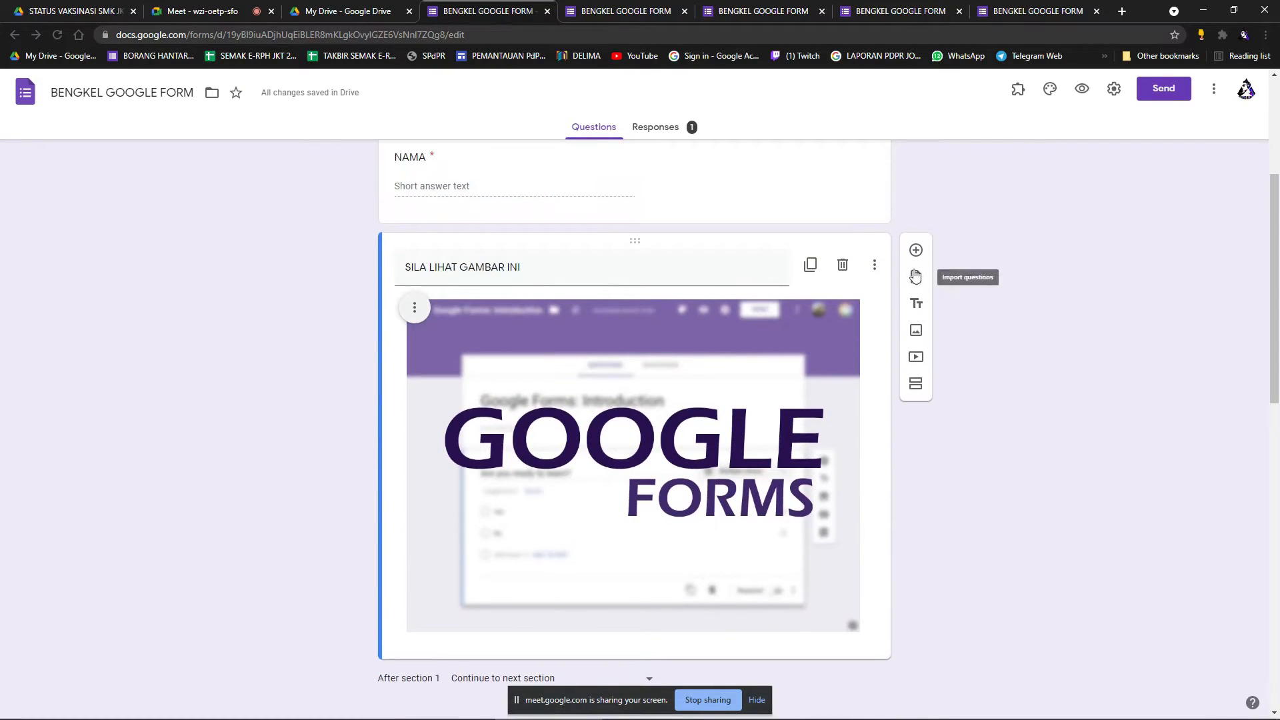
pyautogui.click(914, 251)
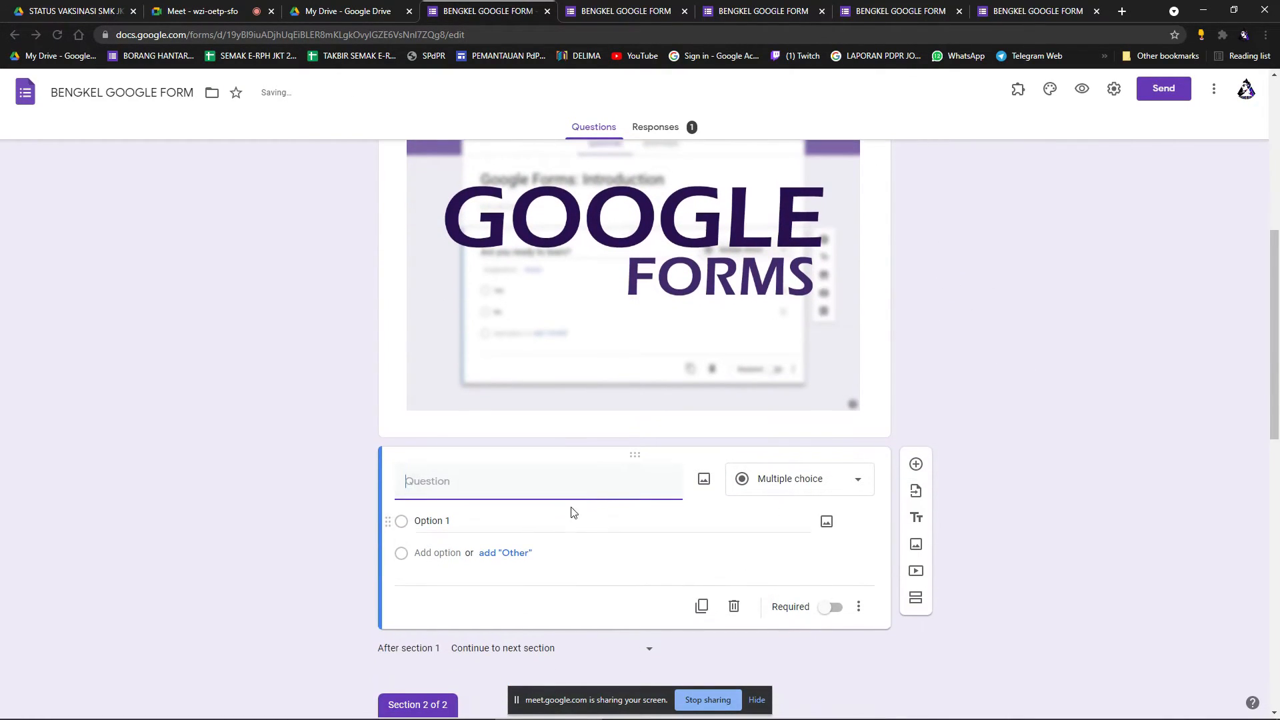
pyautogui.write('SIAPAK')
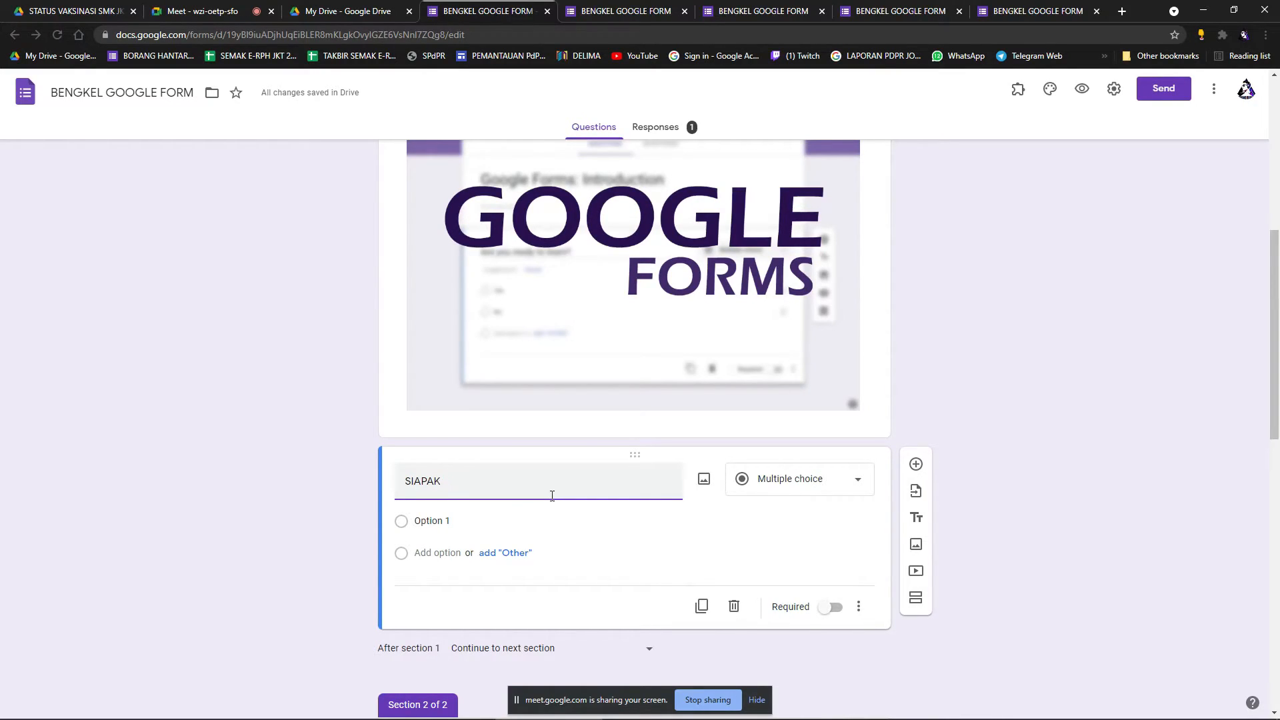
# Title the new question 'HURAIKAN TENTANG GAMBAR DIATAS' as a Paragraph long-answer question.
pyautogui.press('BackSpace')
pyautogui.press('BackSpace')
pyautogui.write('HURAIKAN TENTANG GAMBAR DIATAS')
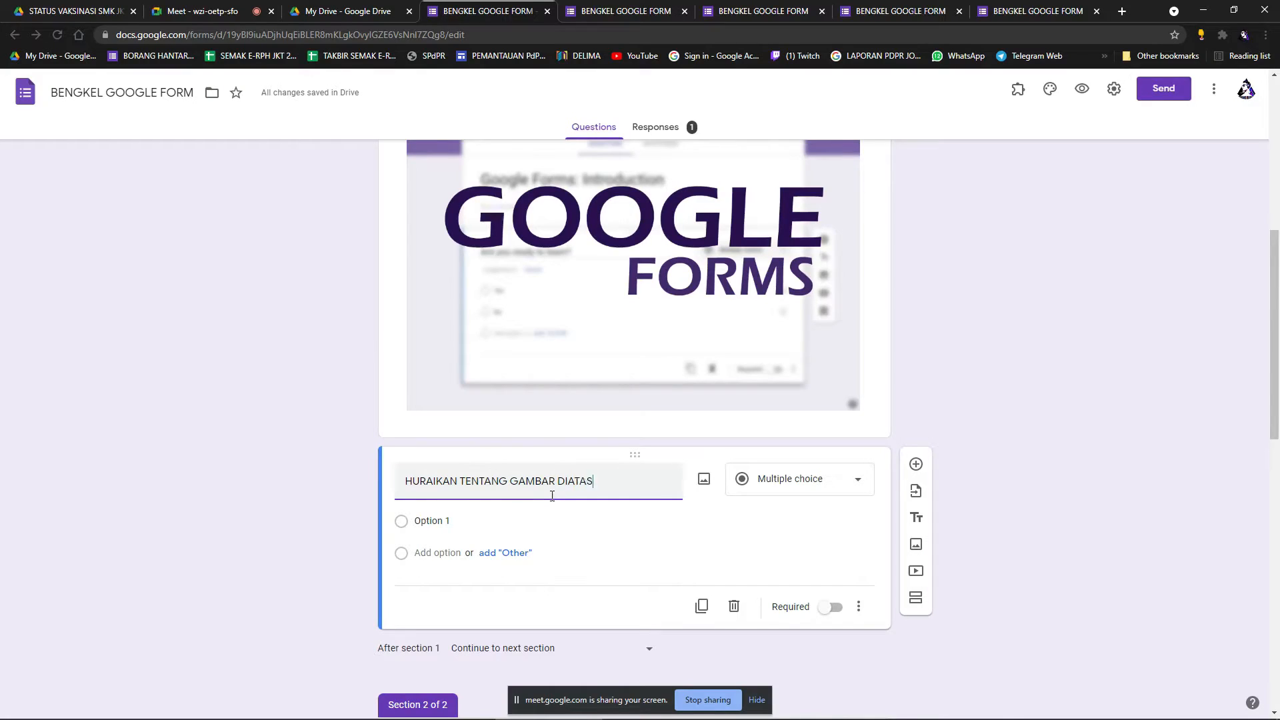
pyautogui.scroll(2, 988, 409)
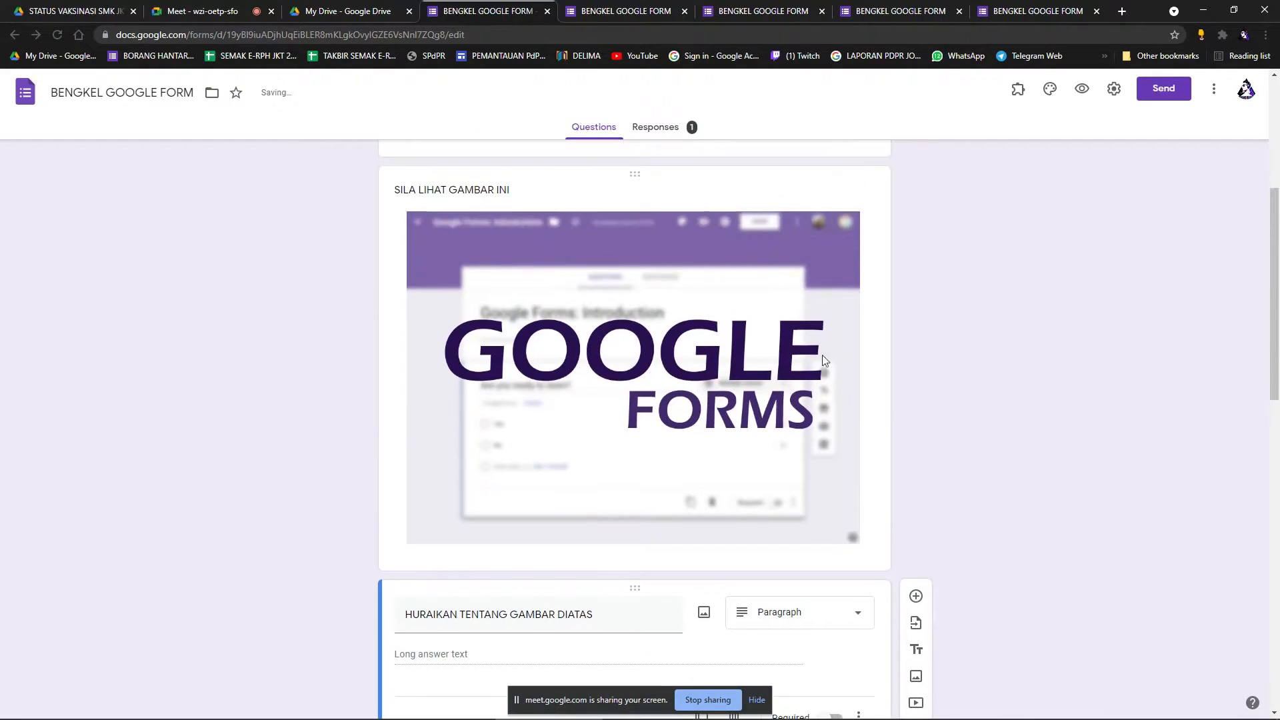
pyautogui.scroll(-2, 861, 403)
pyautogui.scroll(2, 797, 383)
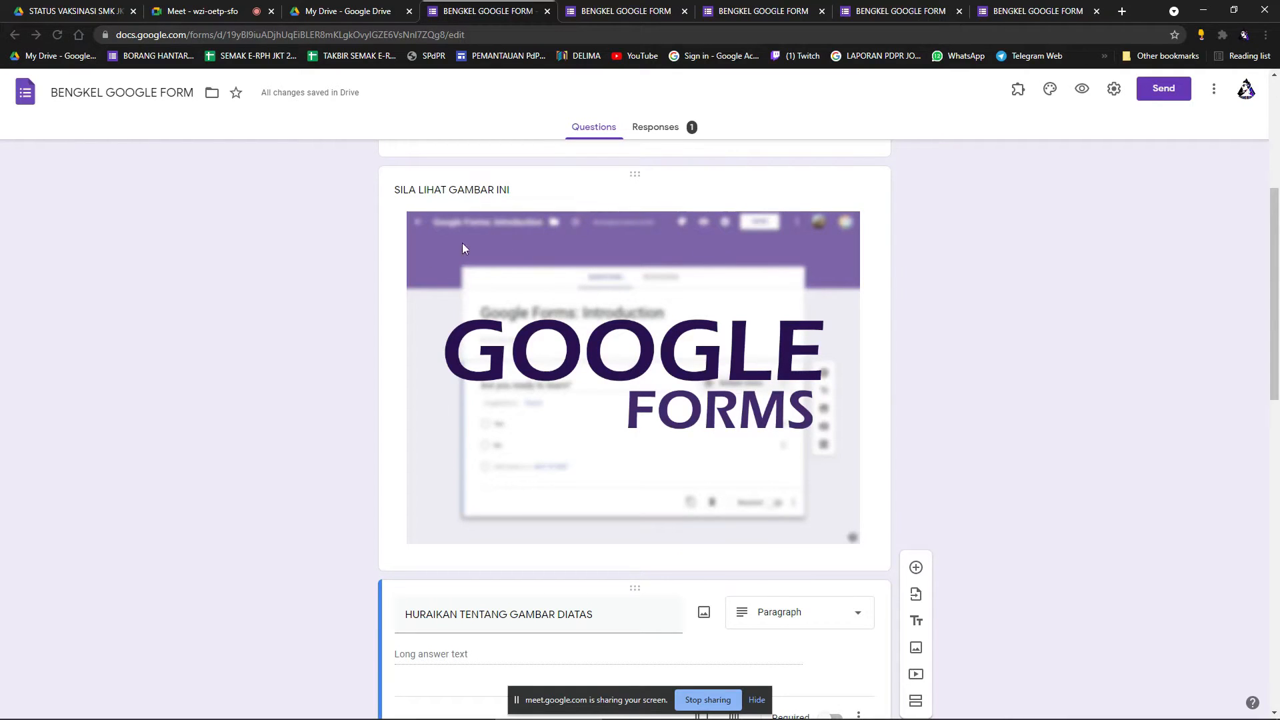
pyautogui.scroll(-2, 831, 360)
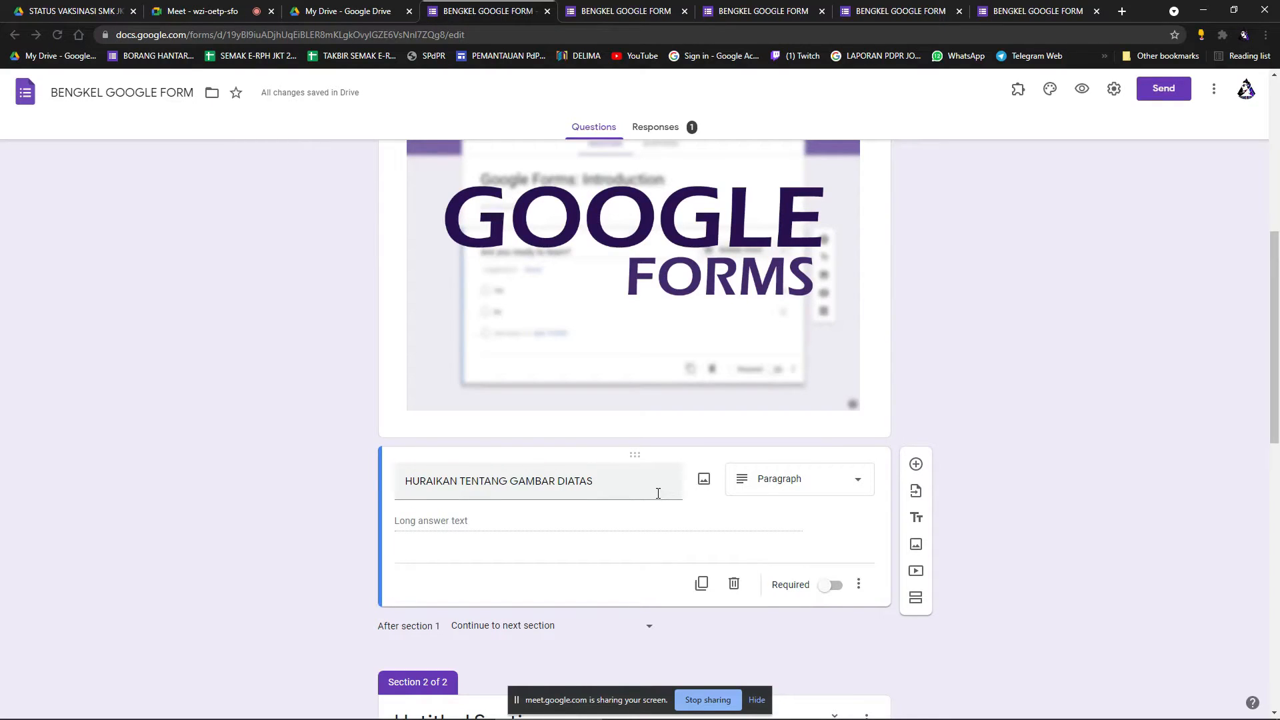
pyautogui.scroll(1, 773, 481)
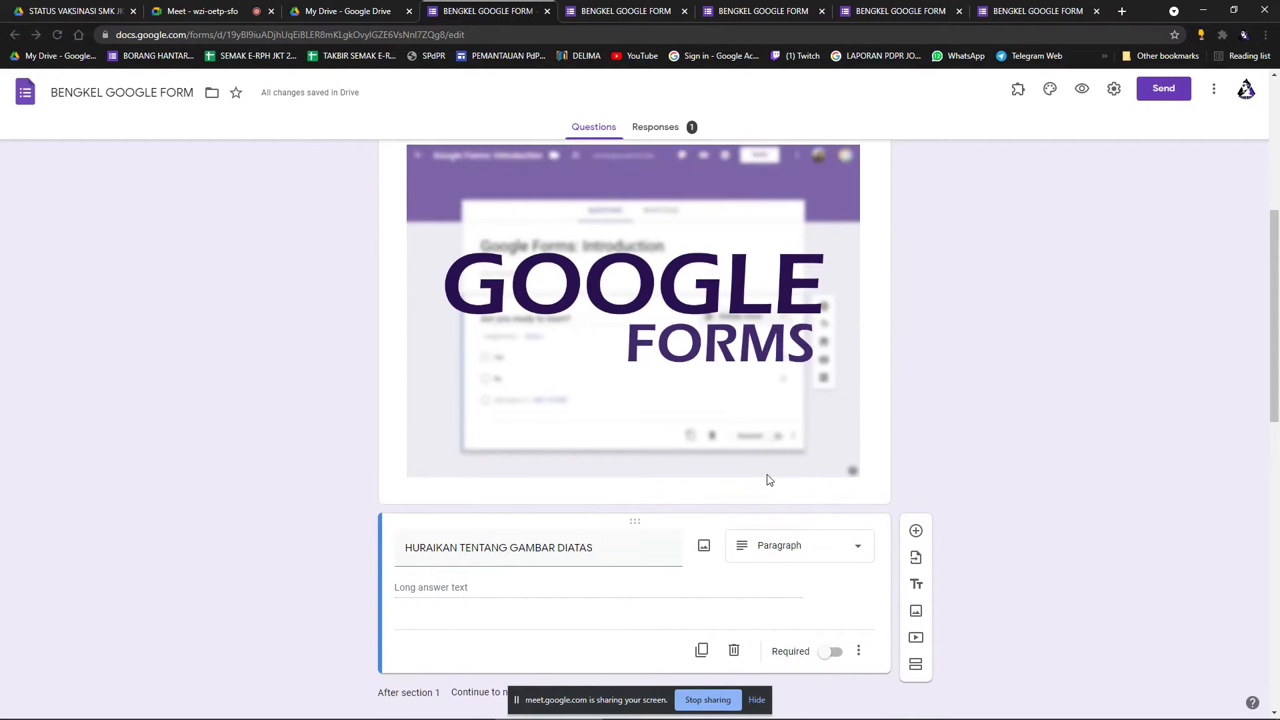
pyautogui.scroll(1, 771, 480)
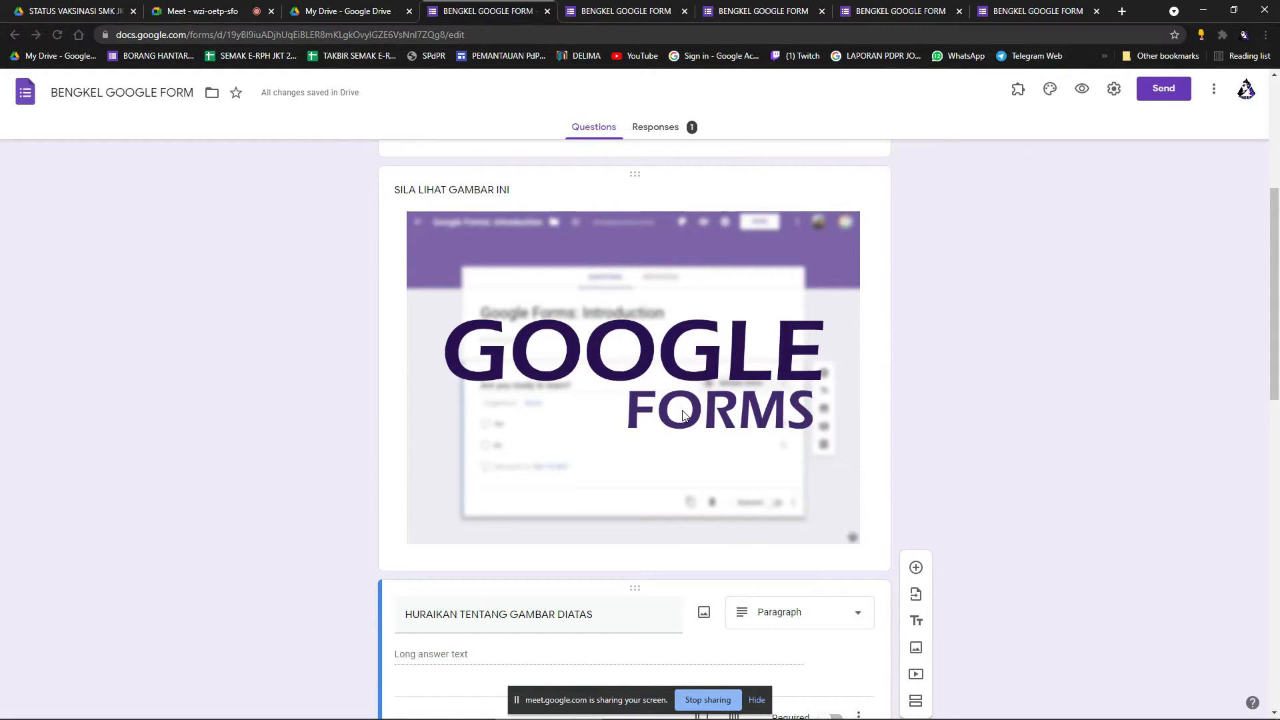
pyautogui.scroll(-2, 683, 415)
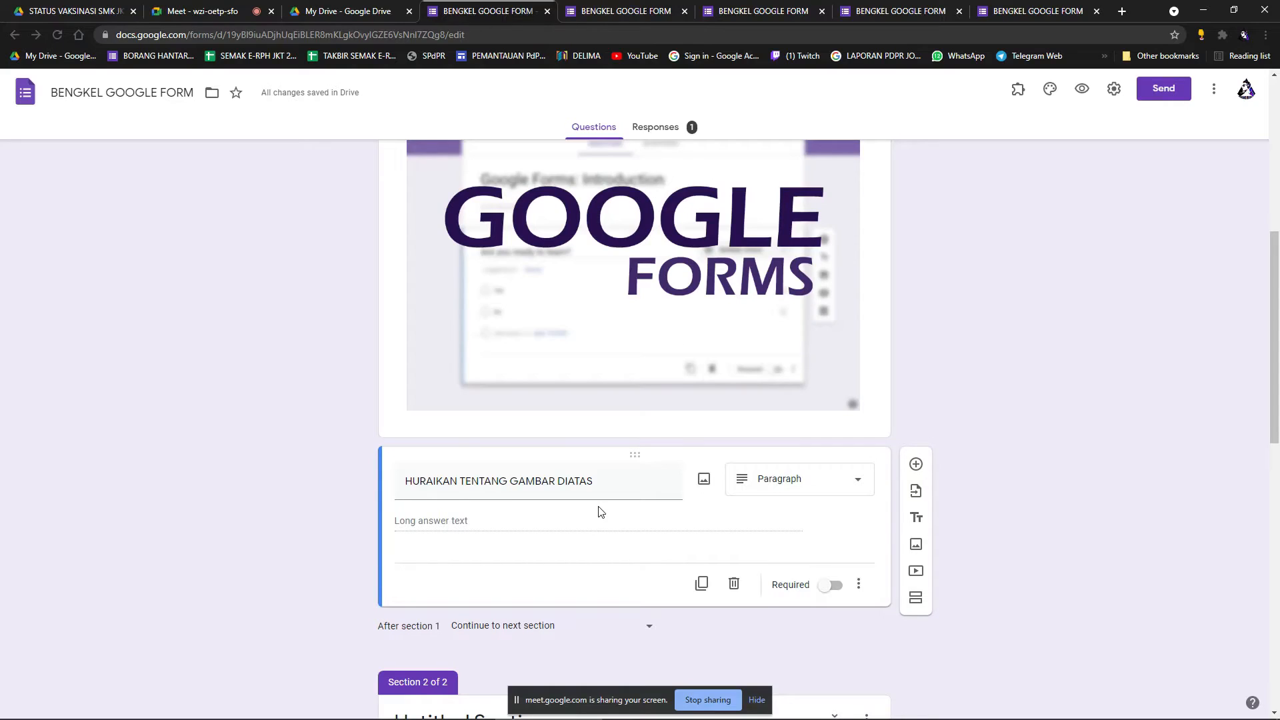
pyautogui.scroll(1, 601, 511)
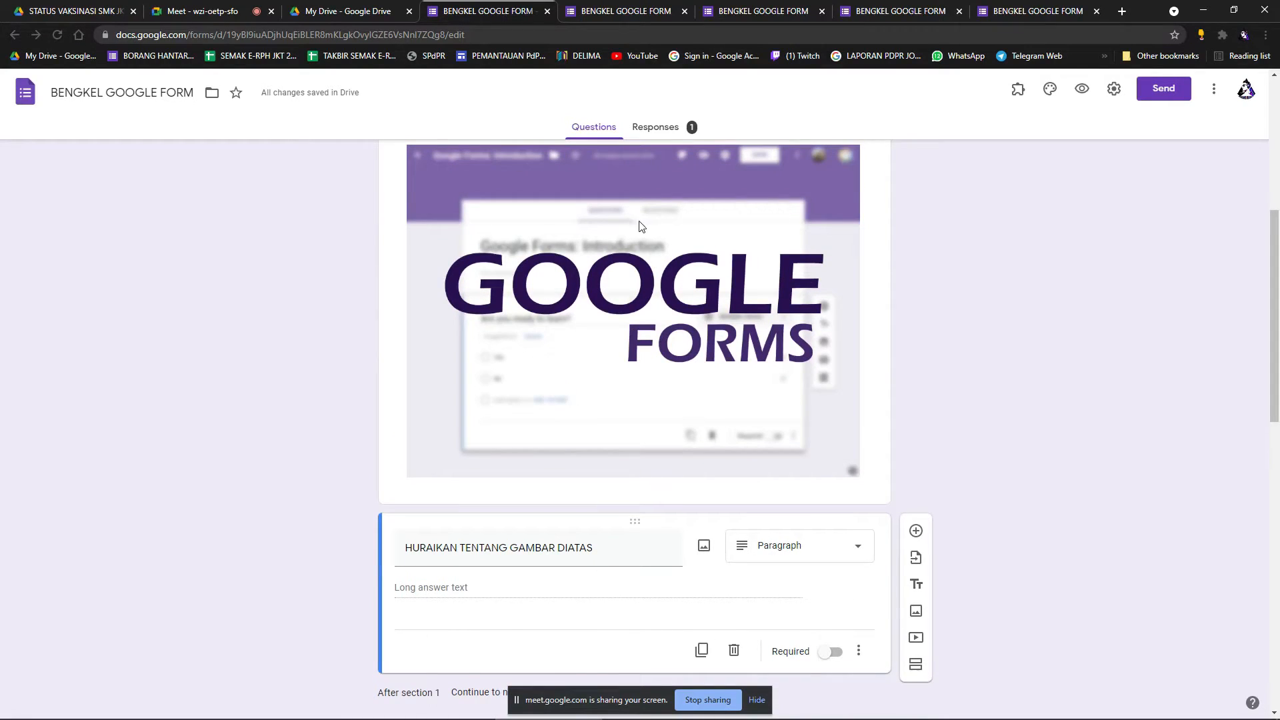
pyautogui.scroll(1, 639, 225)
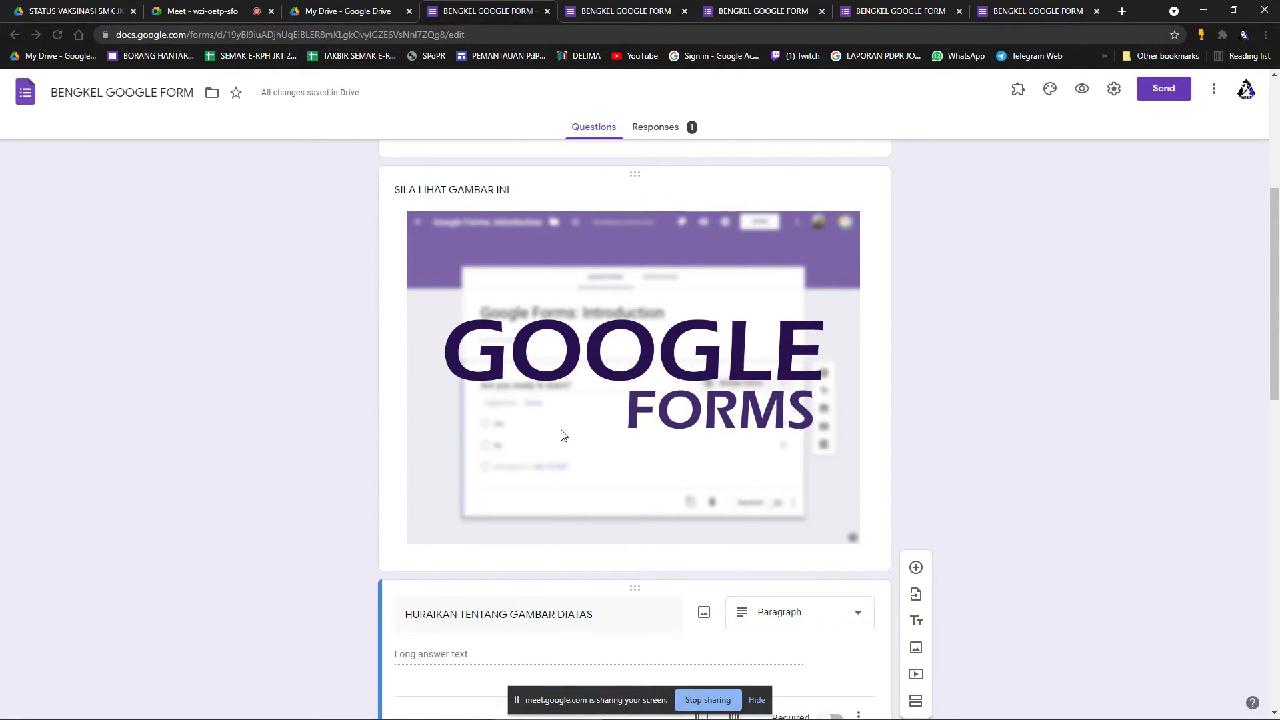
pyautogui.scroll(-1, 674, 452)
pyautogui.scroll(1, 674, 452)
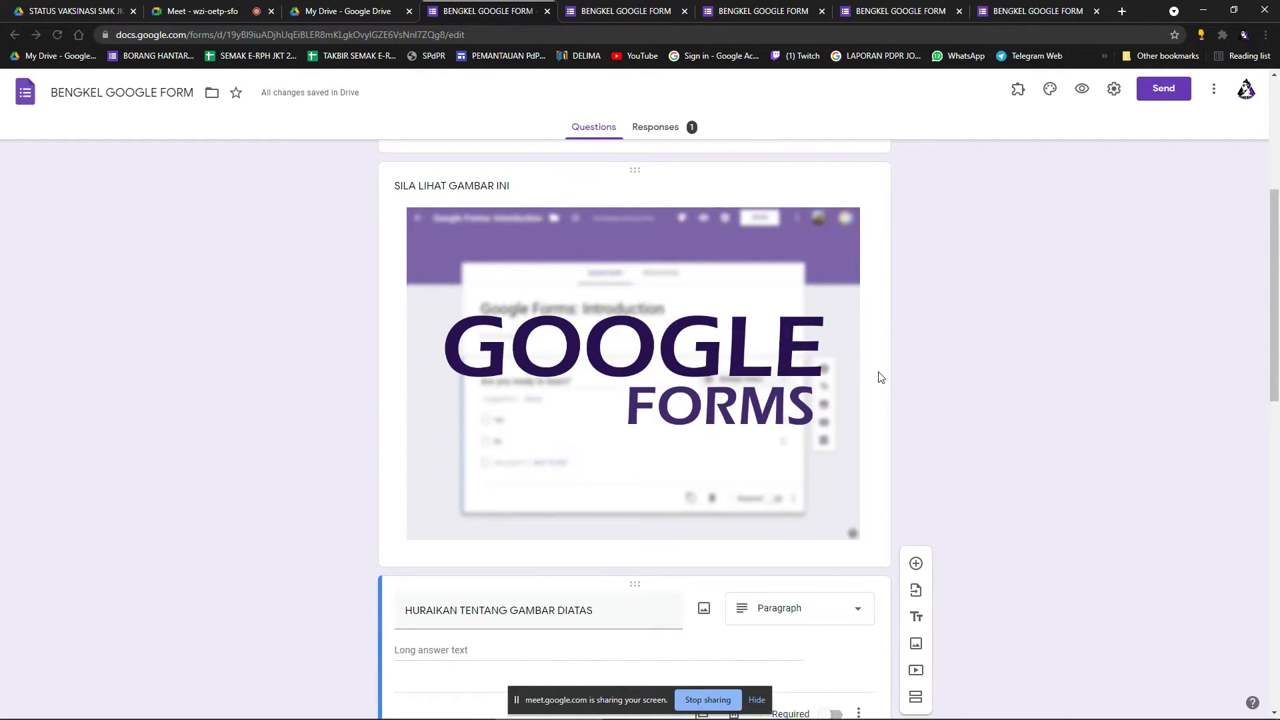
pyautogui.scroll(-2, 880, 374)
pyautogui.scroll(-2, 673, 517)
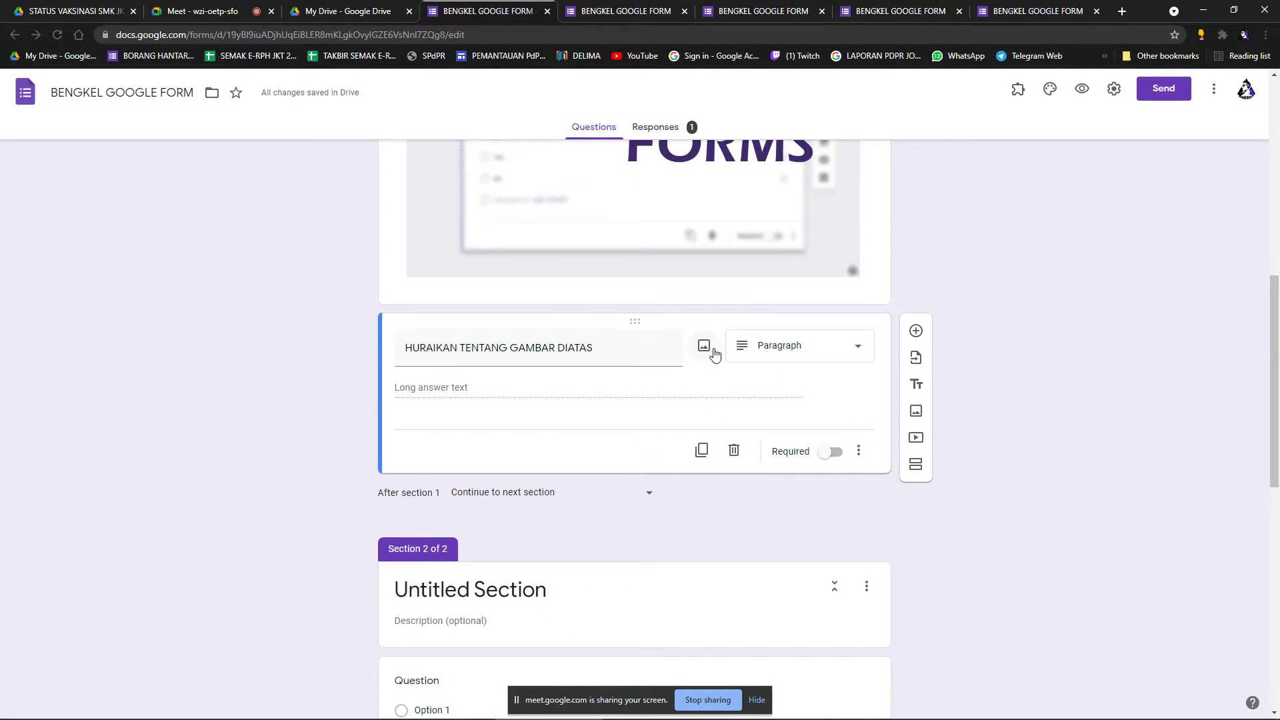
pyautogui.scroll(-1, 710, 349)
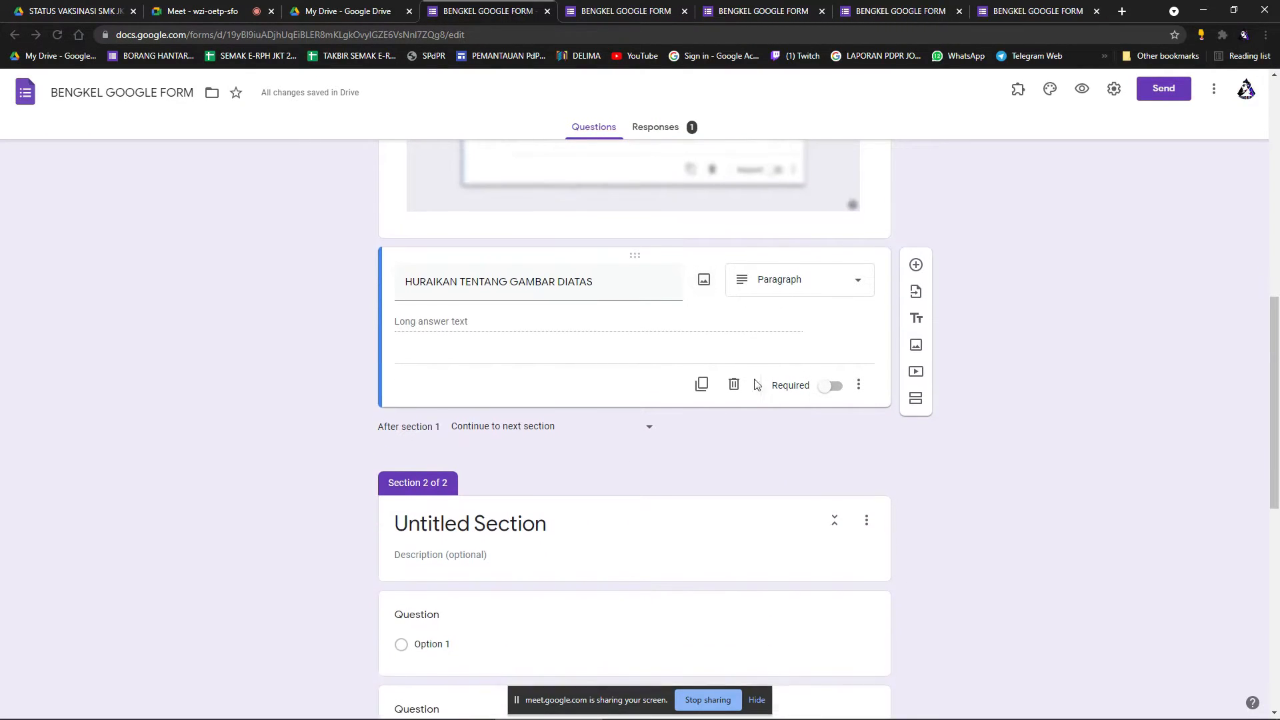
# Change the question type to Multiple choice, briefly trying Dropdown, and open Insert image for Option 1.
pyautogui.click(782, 288)
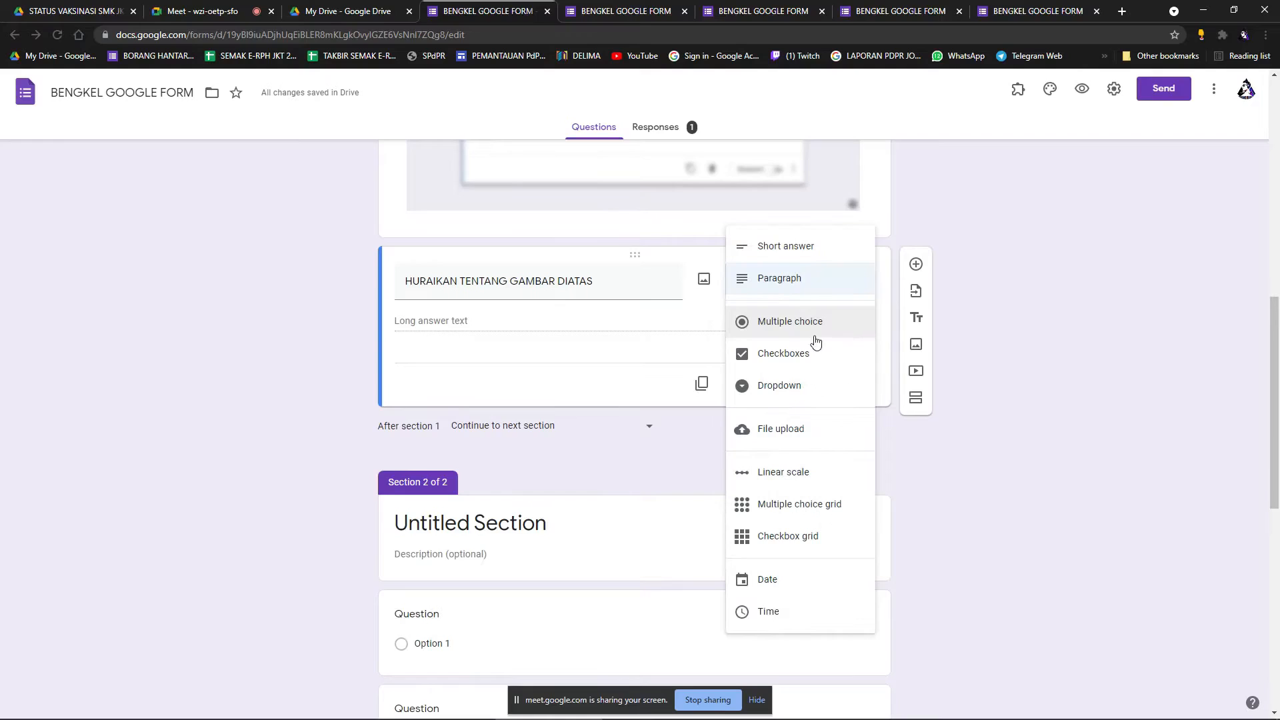
pyautogui.click(780, 387)
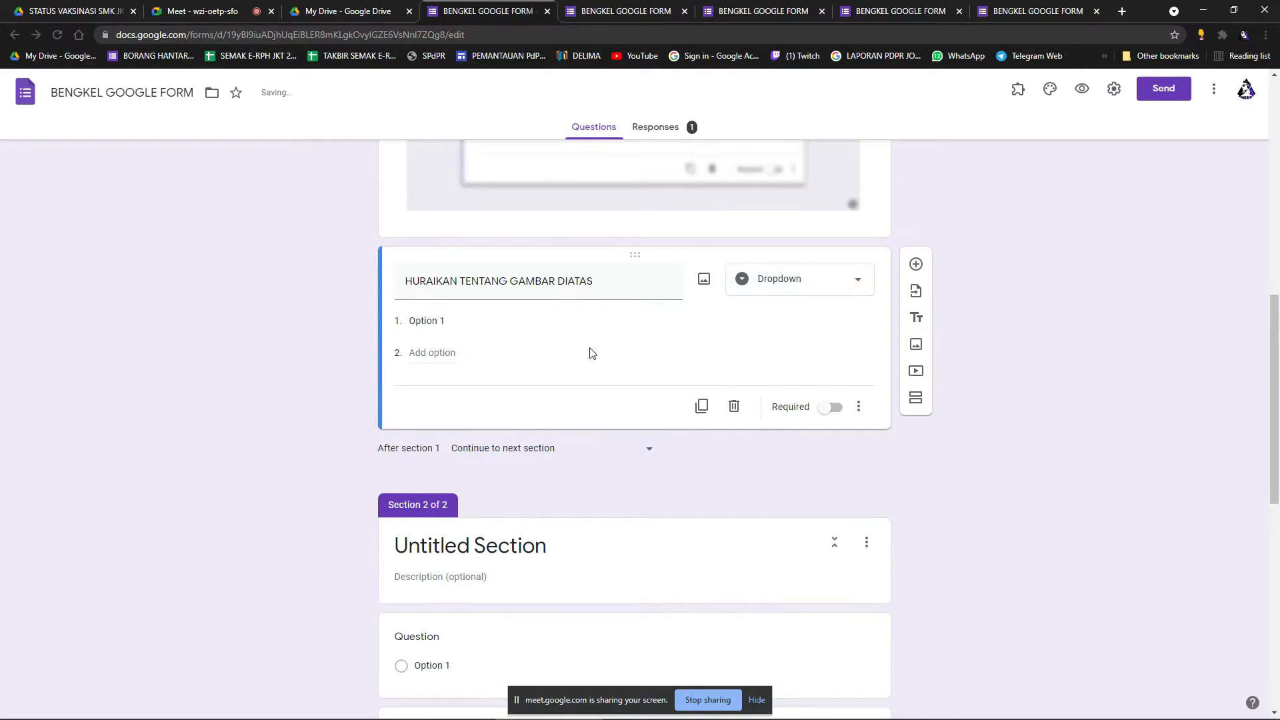
pyautogui.click(814, 280)
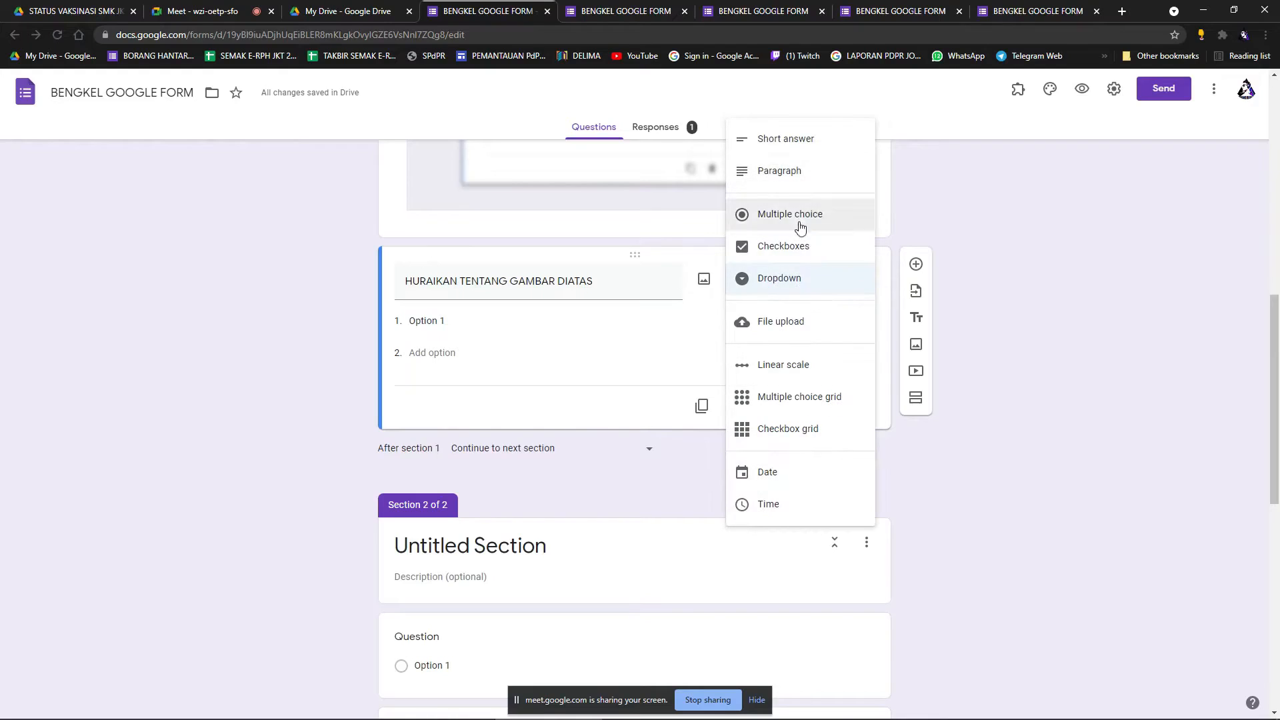
pyautogui.click(808, 221)
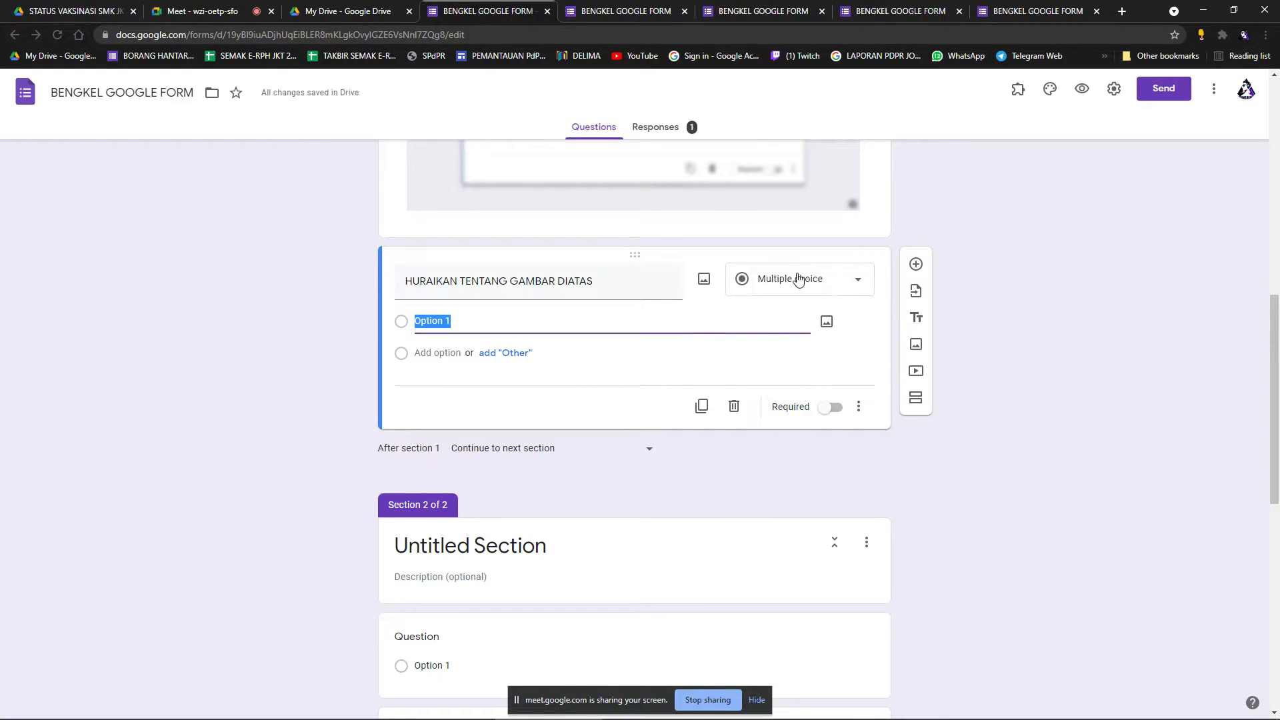
pyautogui.click(827, 322)
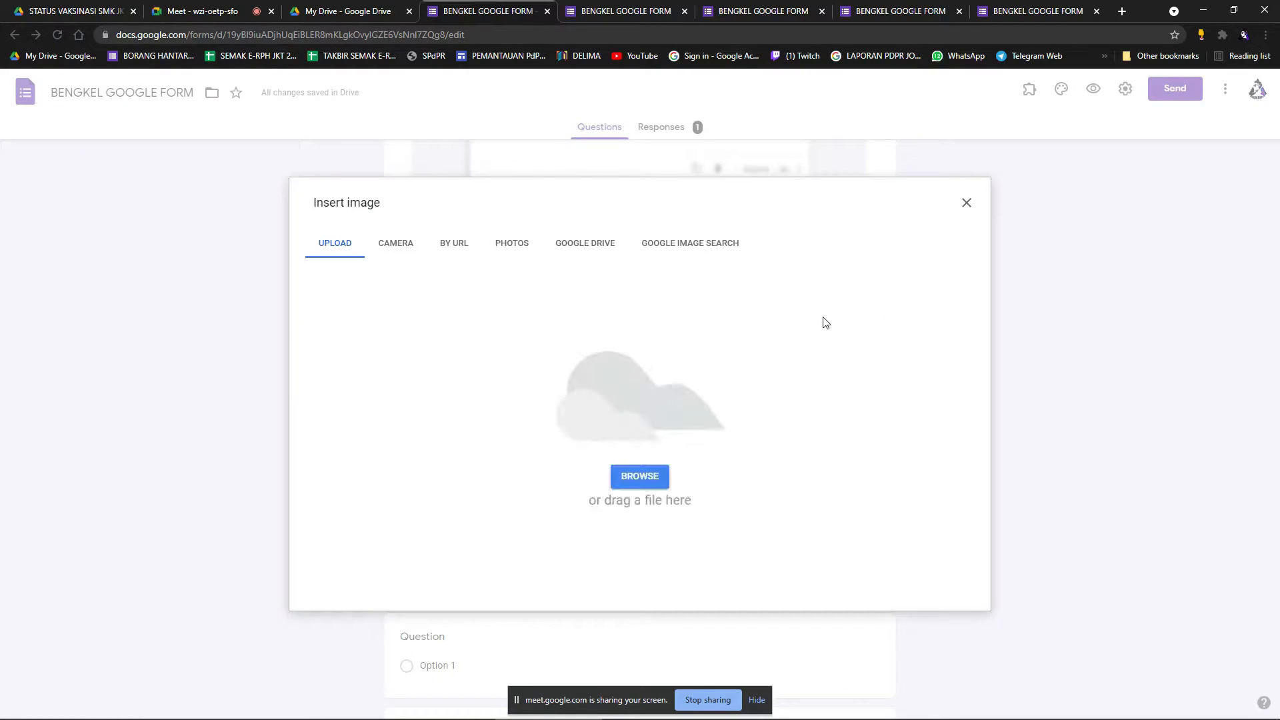
# Attach the Google Forms logo picture to the HURAIKAN TENTANG GAMBAR DIATAS question title instead.
pyautogui.click(965, 201)
pyautogui.click(625, 286)
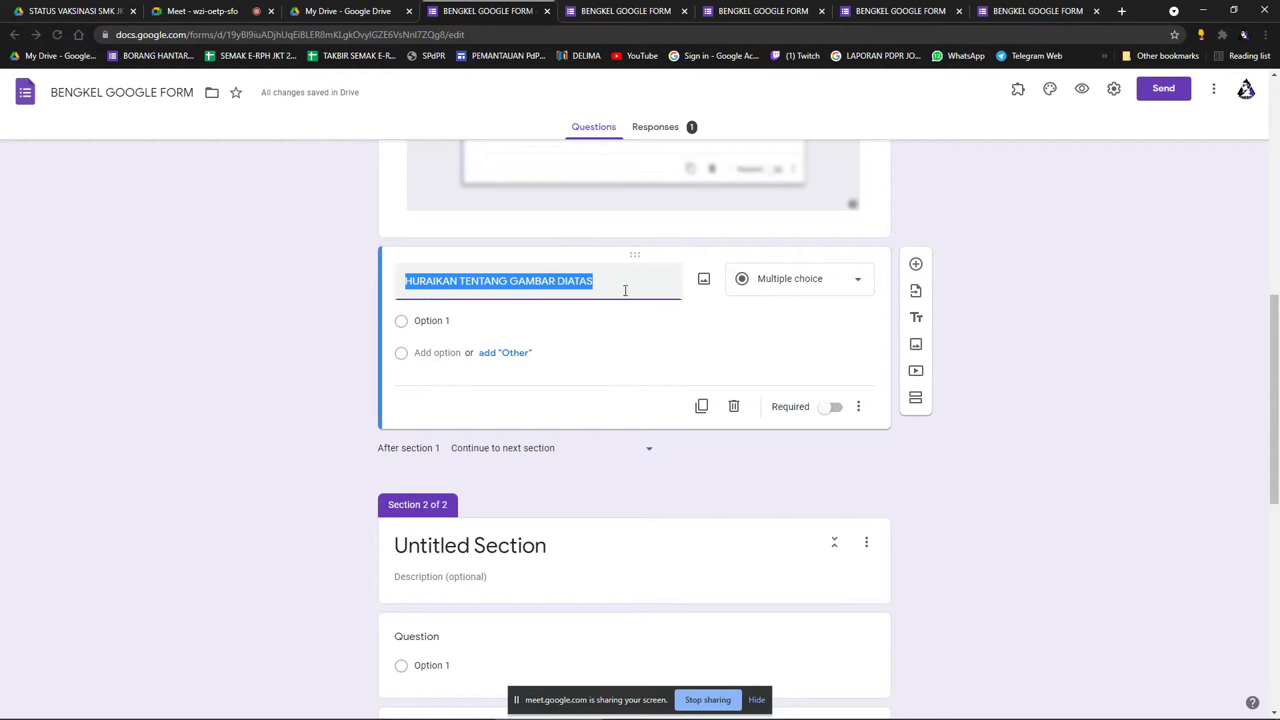
pyautogui.click(704, 278)
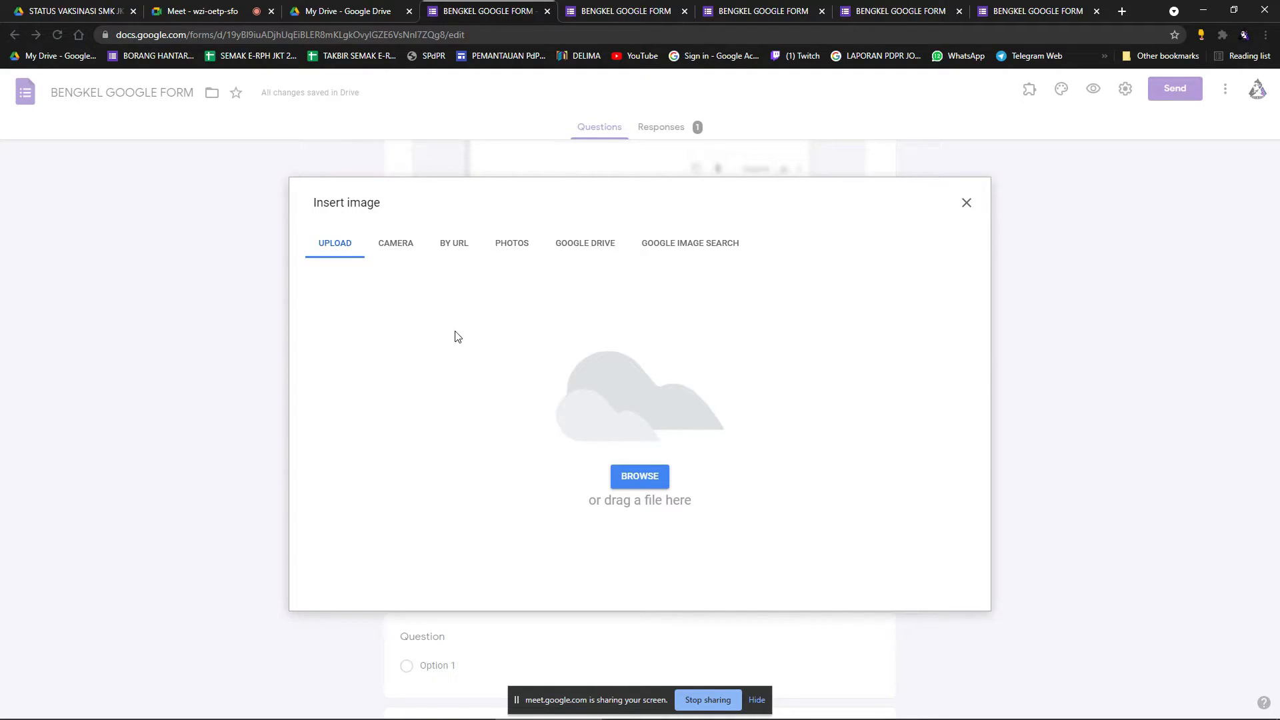
pyautogui.click(636, 475)
pyautogui.doubleClick(303, 134)
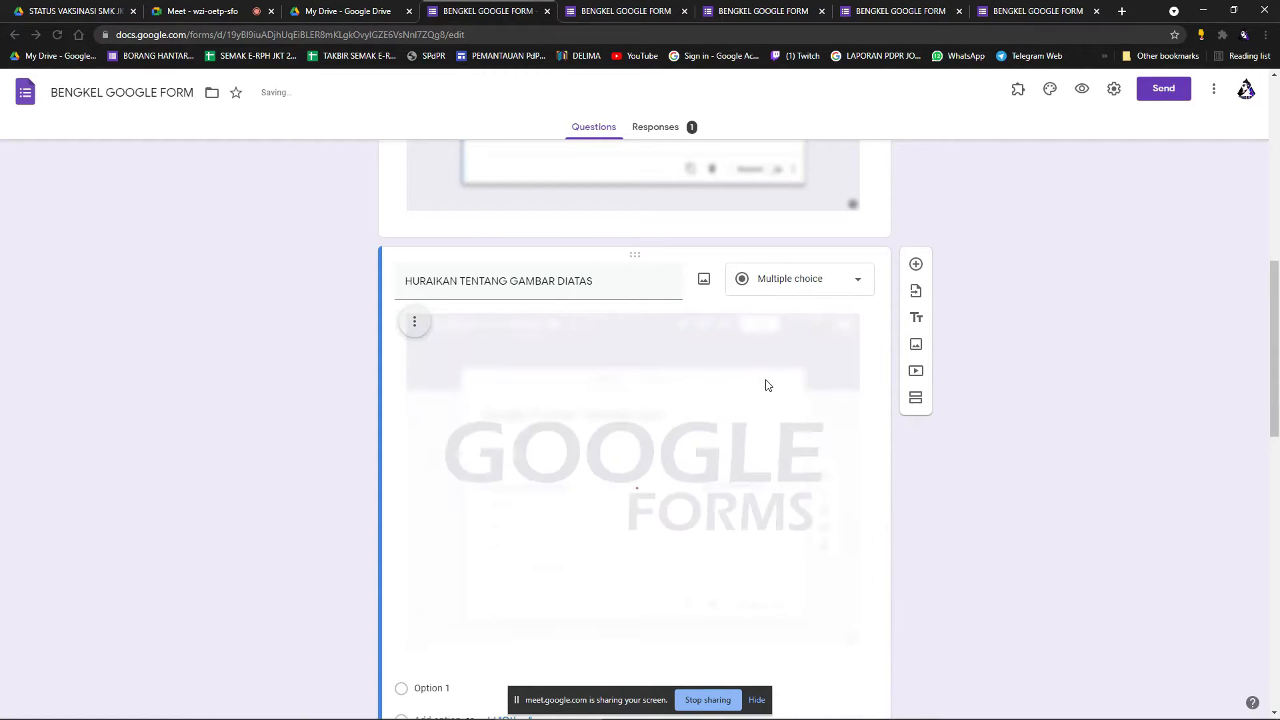
pyautogui.scroll(-2, 732, 398)
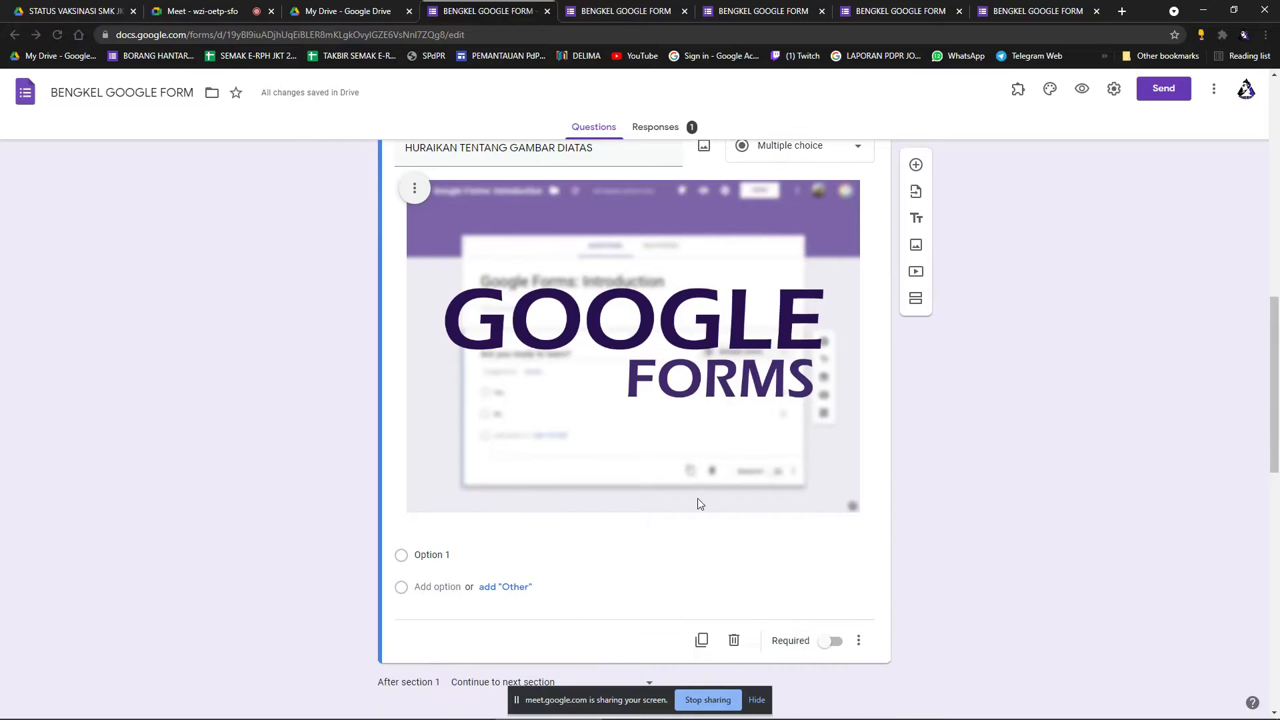
pyautogui.scroll(1, 705, 523)
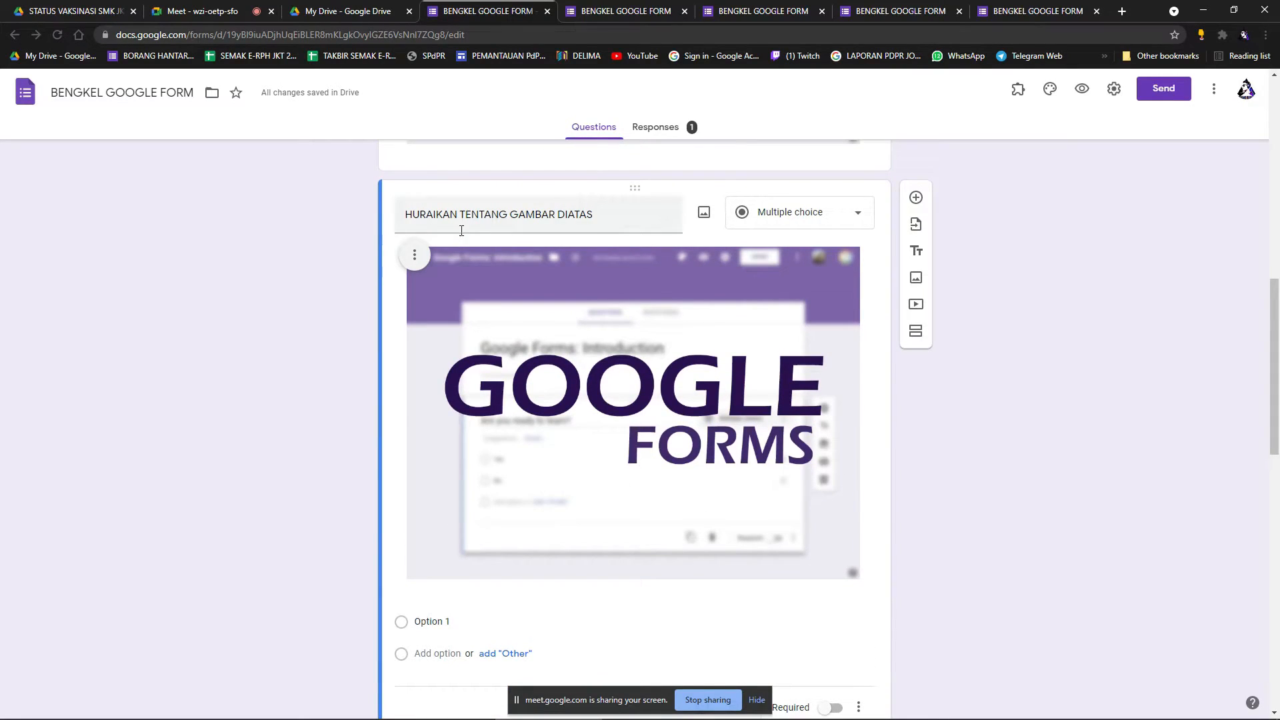
# Change the question title's DIATAS to DIBAWAH.
pyautogui.click(608, 223)
pyautogui.click(603, 220)
pyautogui.moveTo(603, 220); pyautogui.dragTo(580, 222)
pyautogui.write('BAWAH')
pyautogui.scroll(-1, 936, 371)
pyautogui.scroll(2, 932, 372)
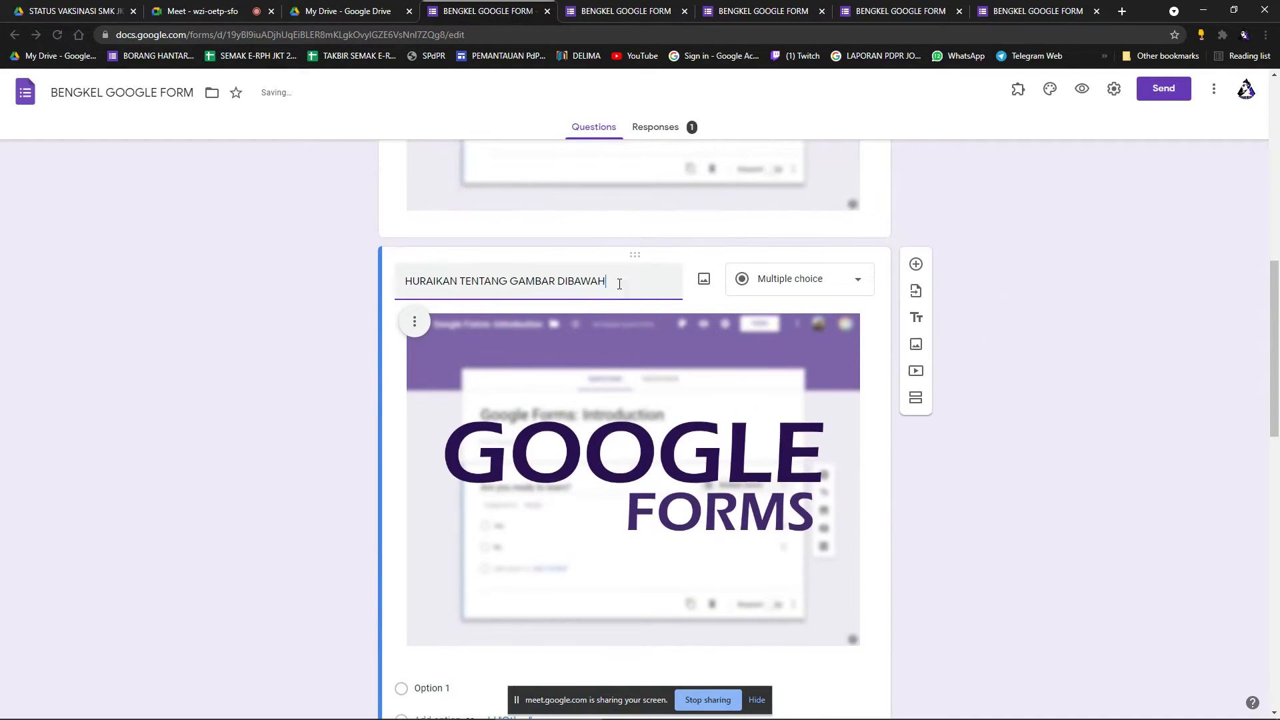
pyautogui.scroll(-1, 734, 303)
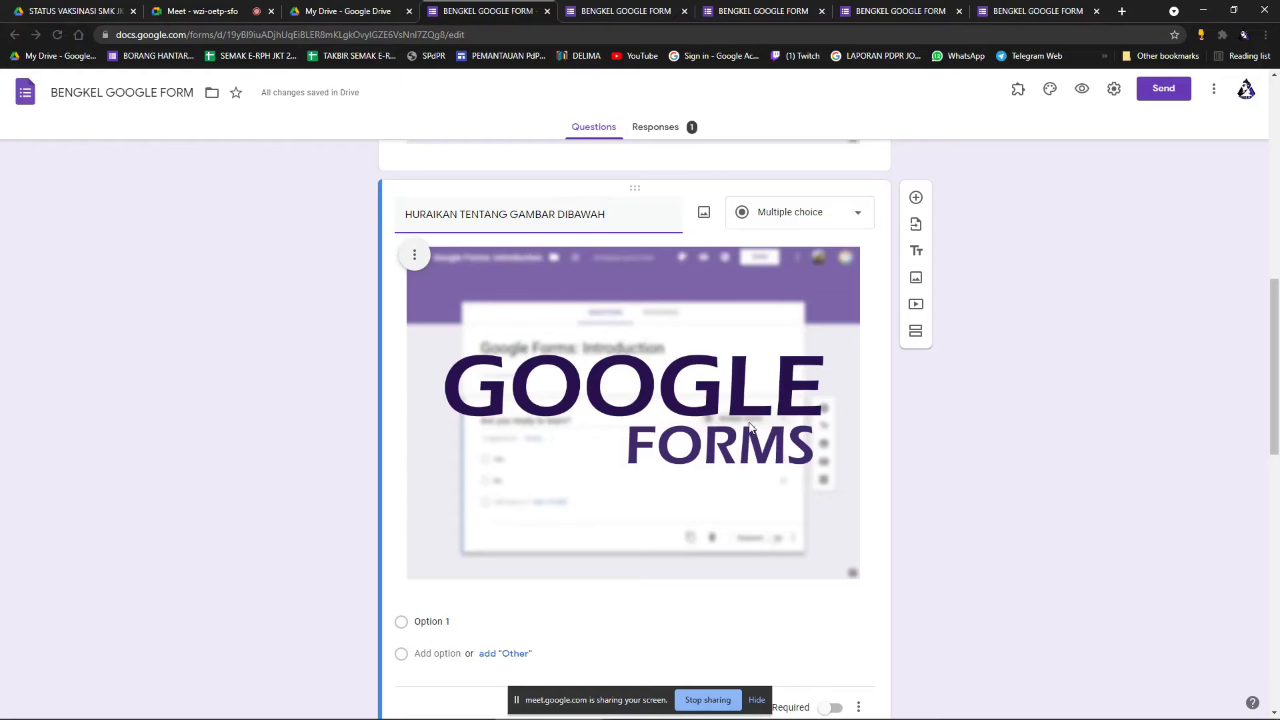
pyautogui.scroll(-2, 707, 400)
# Replace Option 1 with 'A. GOOGLE FORM' and add a second answer option B.
pyautogui.click(471, 490)
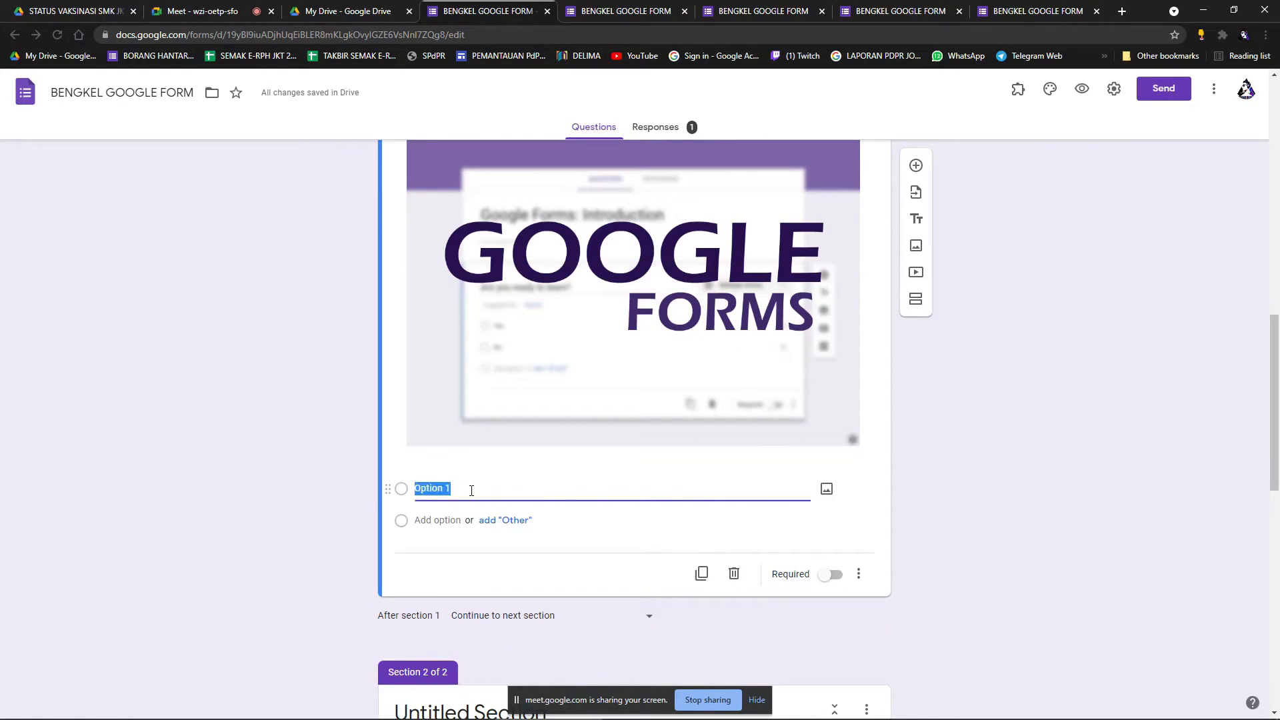
pyautogui.write('1')
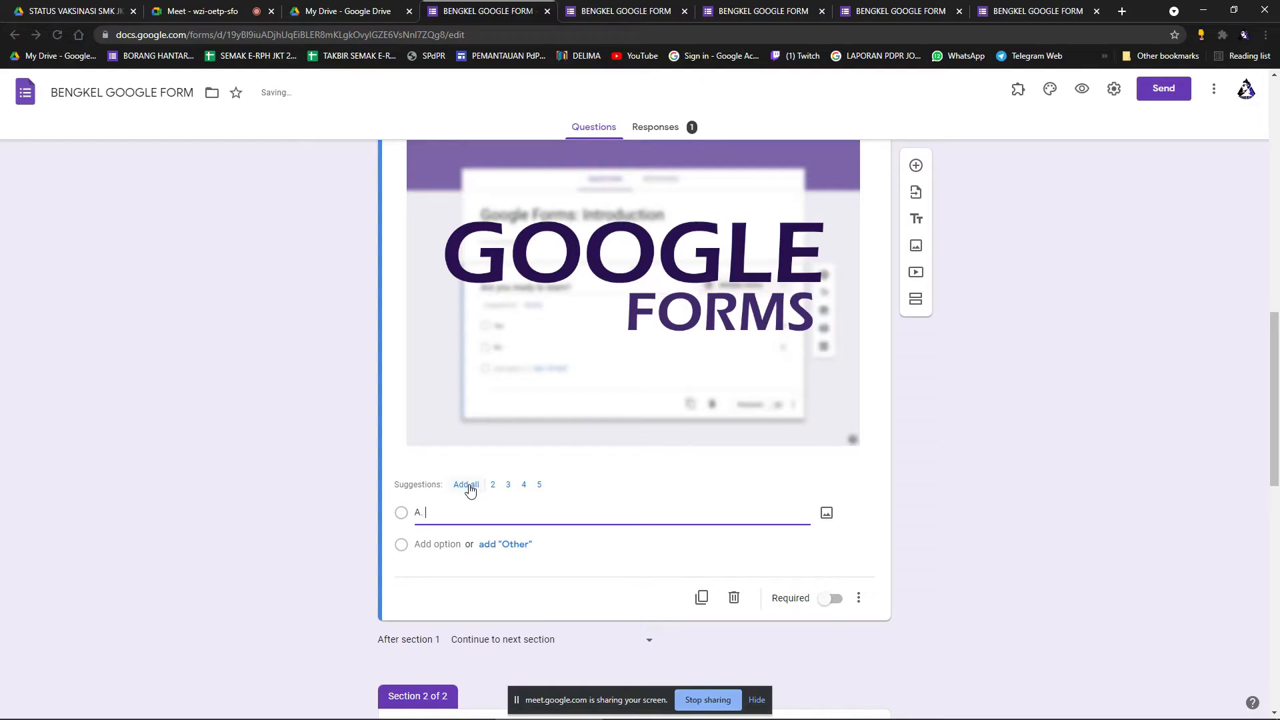
pyautogui.write('. GOOGLE FORM')
pyautogui.click(437, 545)
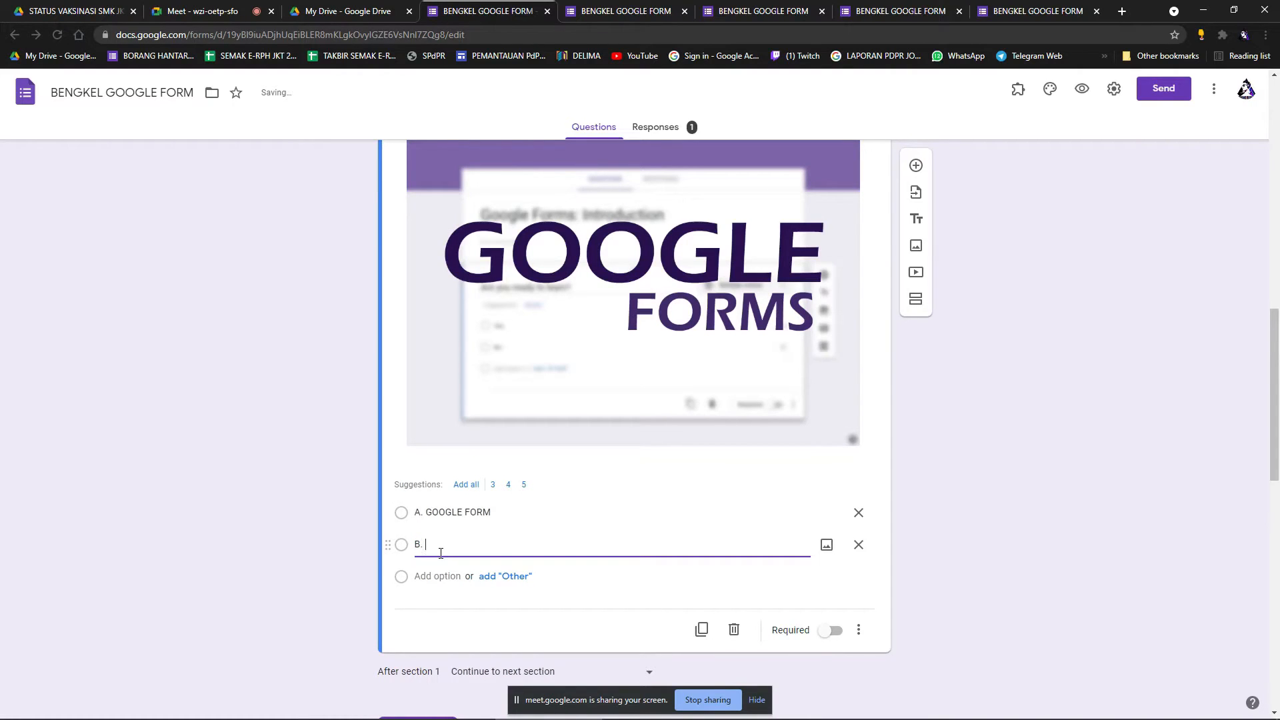
pyautogui.scroll(2, 991, 483)
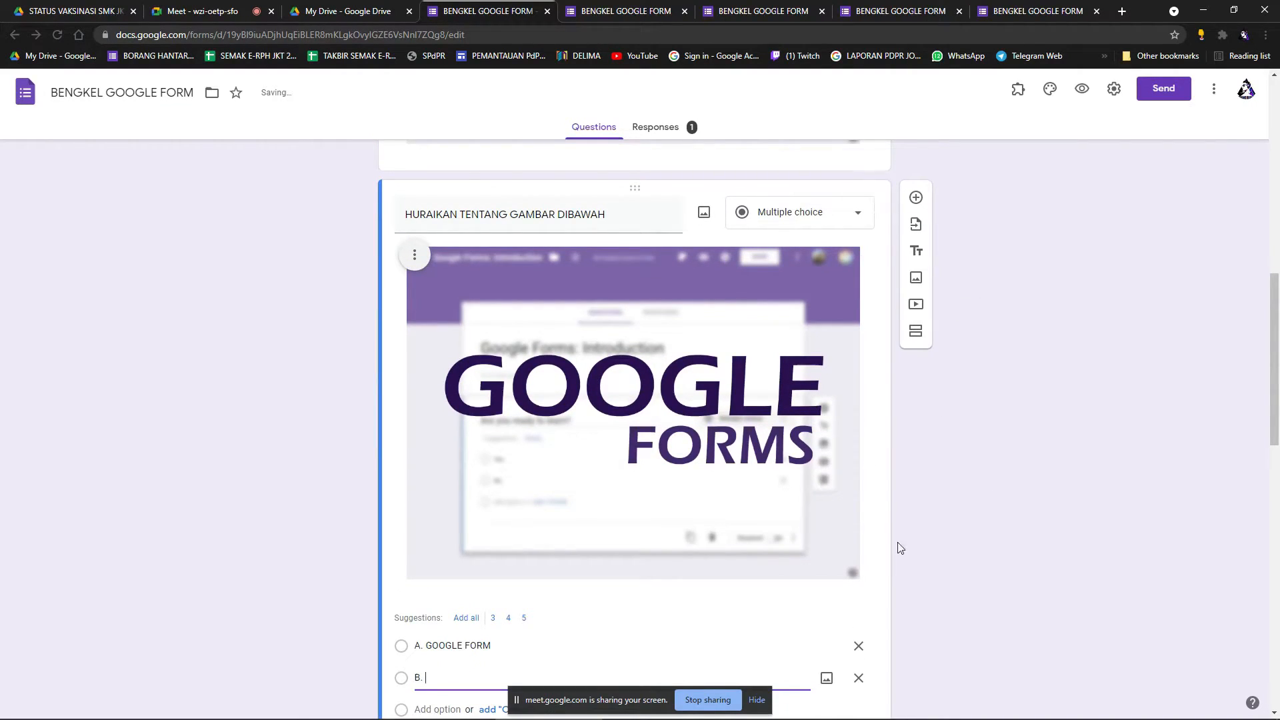
pyautogui.scroll(-2, 890, 554)
pyautogui.scroll(1, 879, 483)
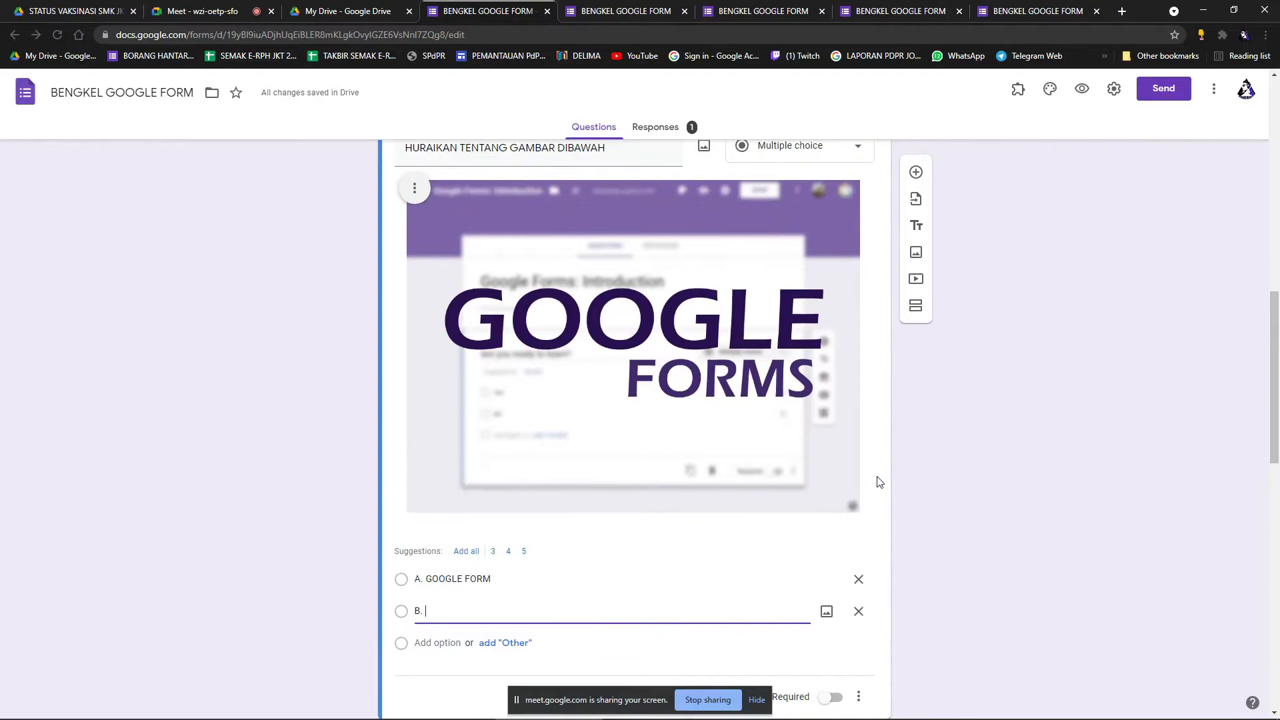
pyautogui.scroll(1, 914, 446)
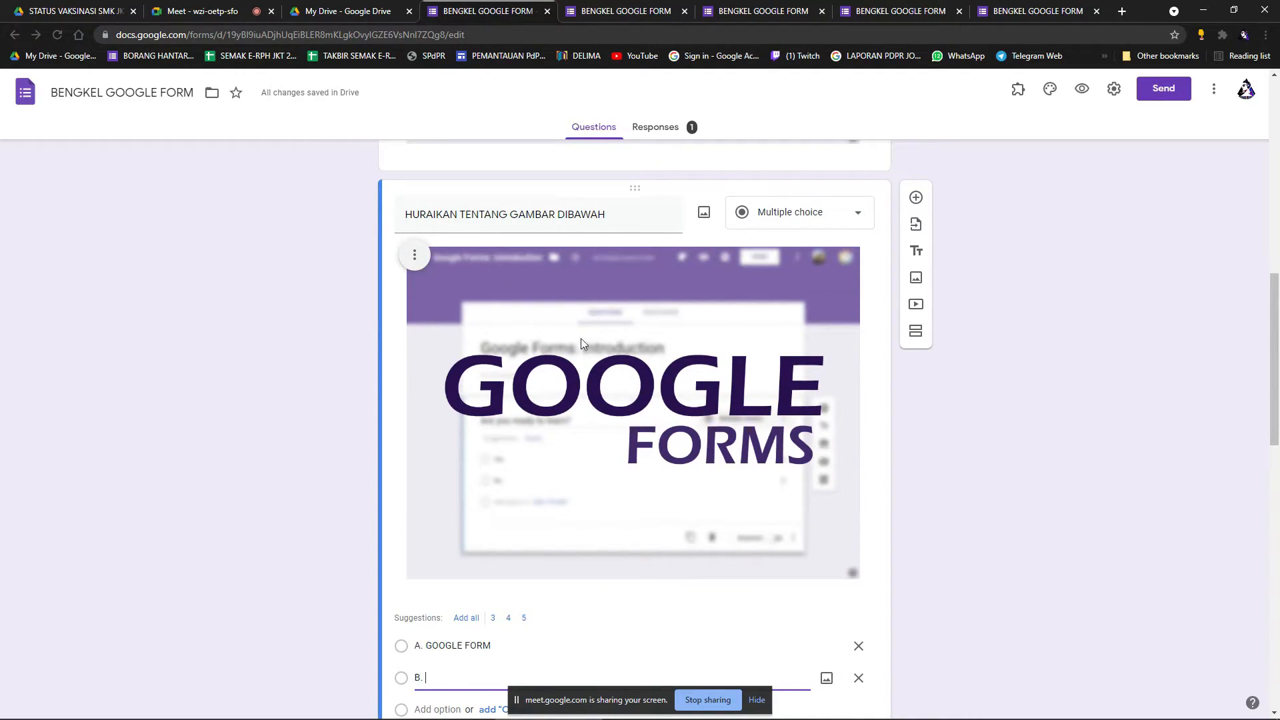
pyautogui.scroll(-2, 577, 182)
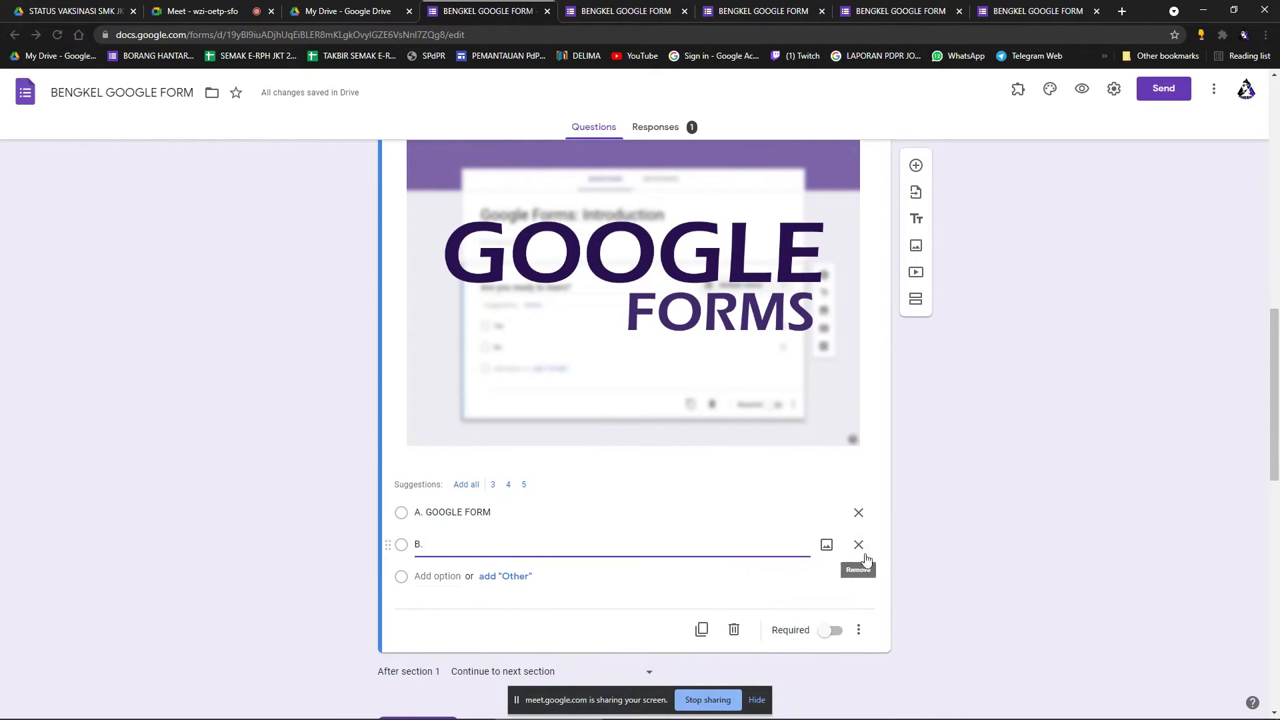
pyautogui.scroll(2, 442, 310)
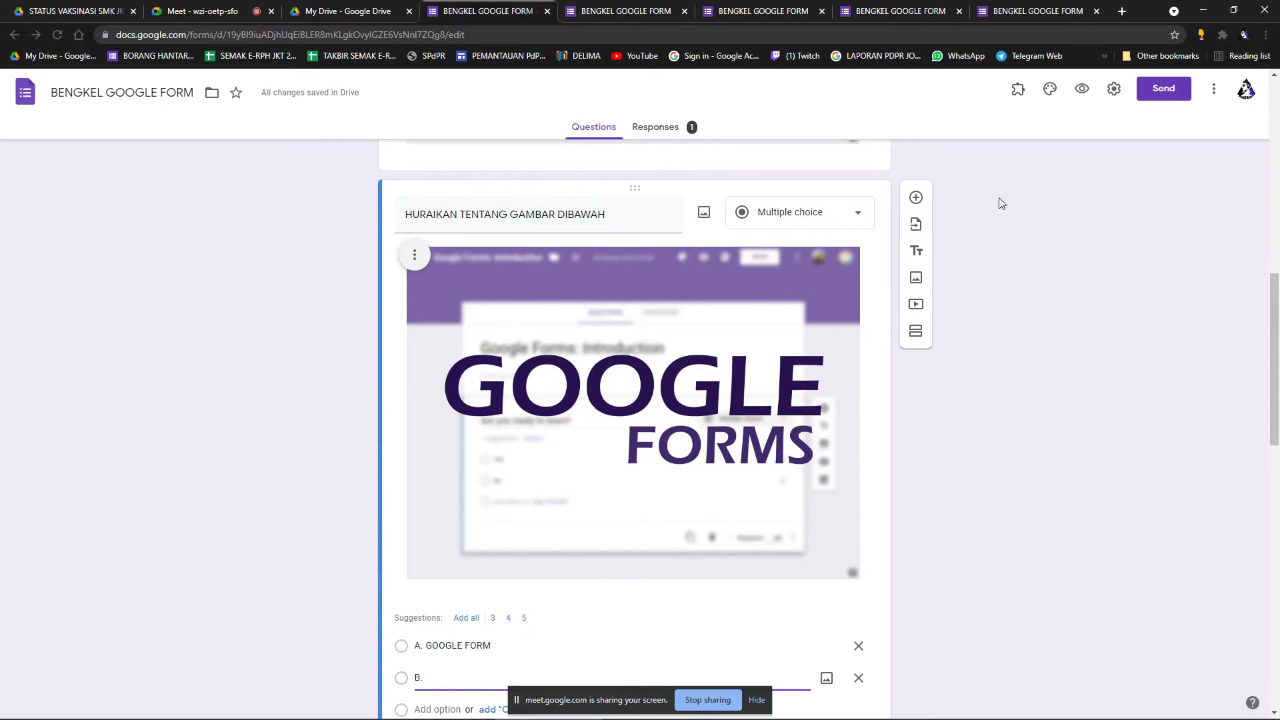
pyautogui.click(1082, 89)
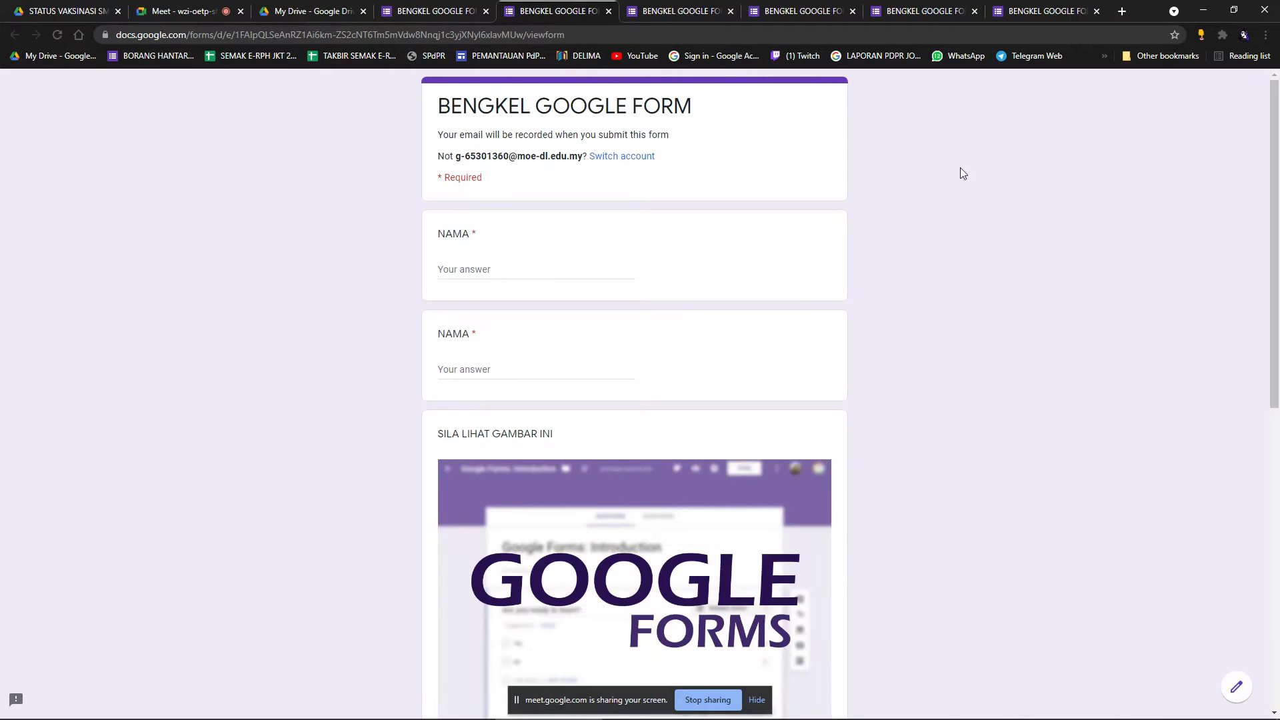
pyautogui.scroll(-4, 968, 160)
pyautogui.scroll(-2, 701, 229)
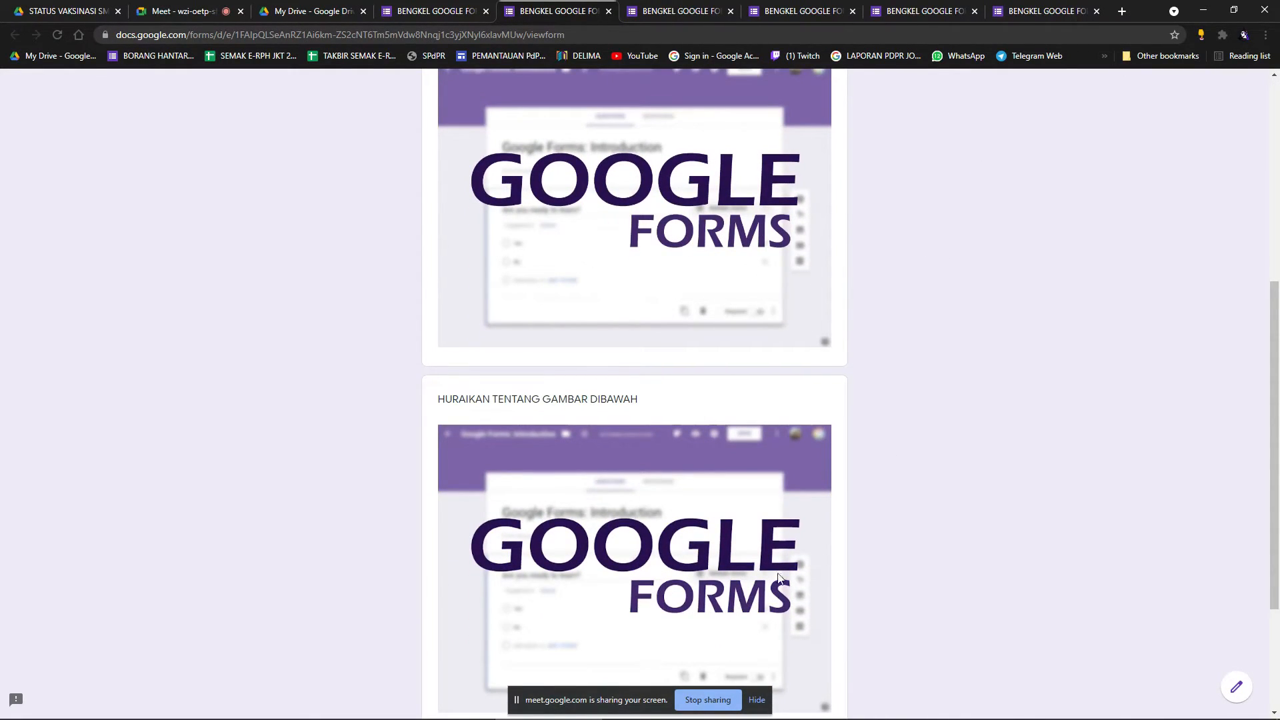
pyautogui.scroll(-3, 1012, 469)
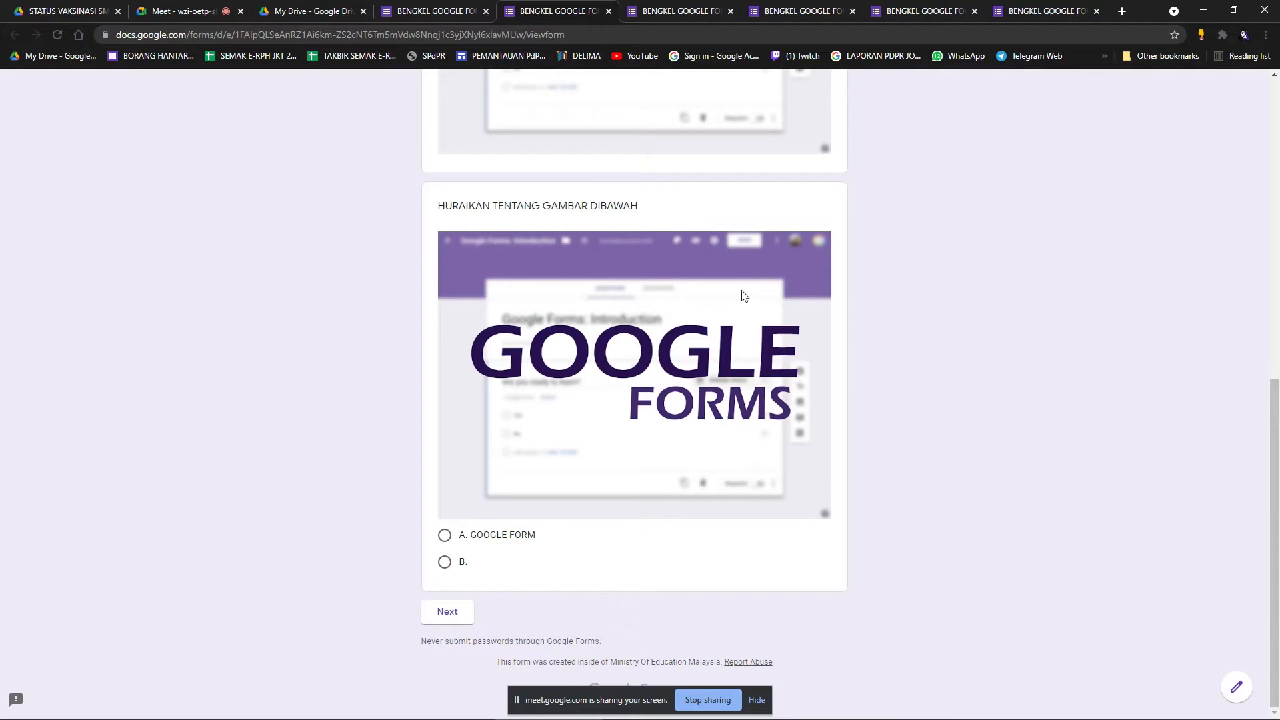
pyautogui.scroll(4, 748, 296)
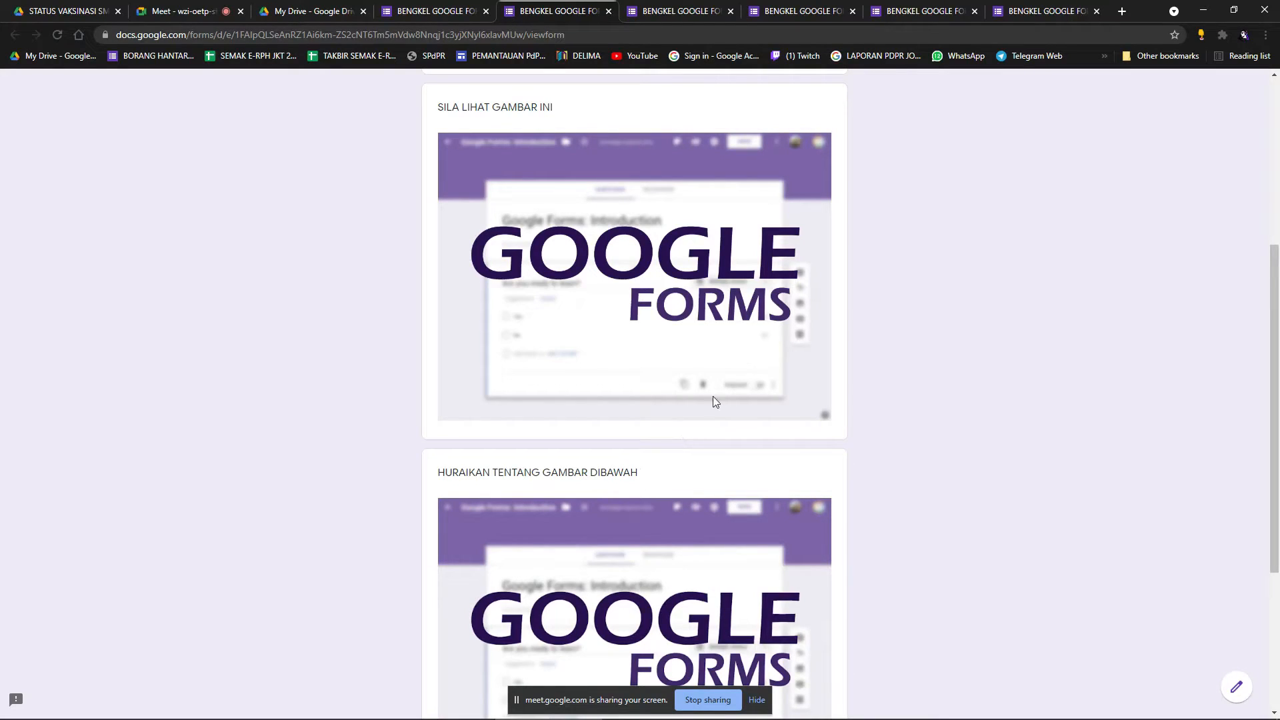
pyautogui.scroll(5, 701, 409)
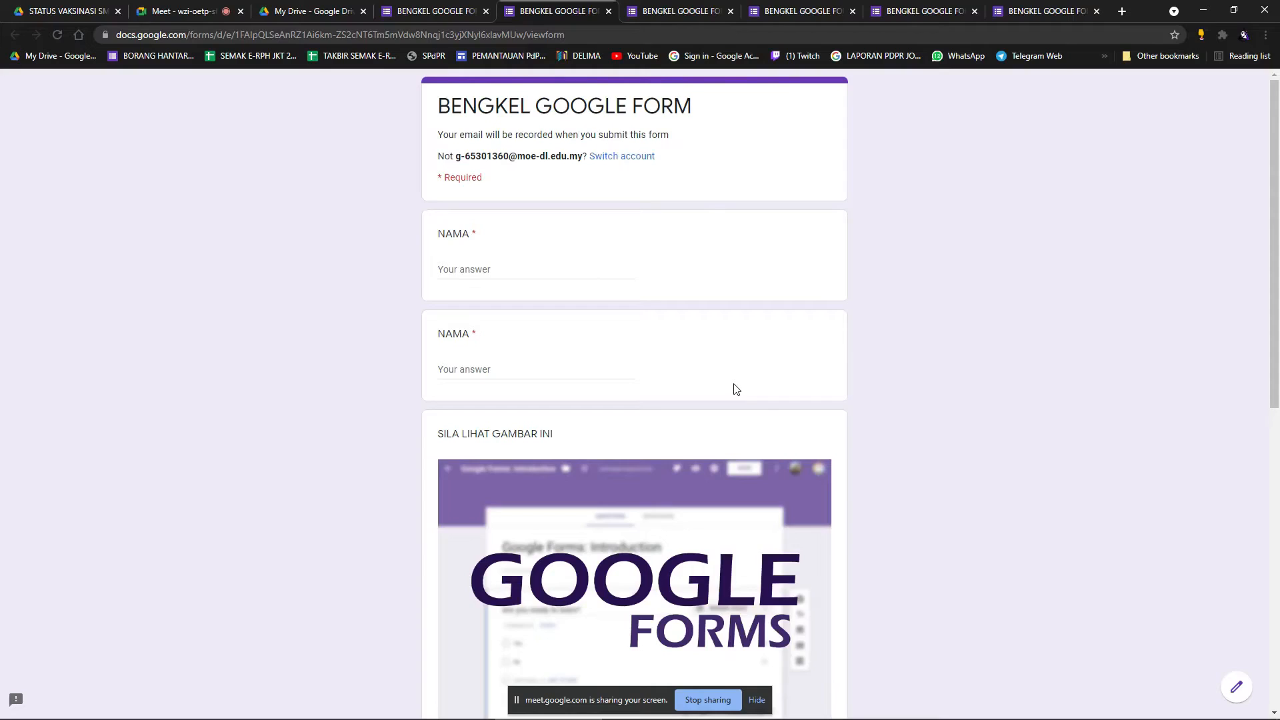
# Back in the editor, drag the second NAMA question above the first.
pyautogui.click(463, 8)
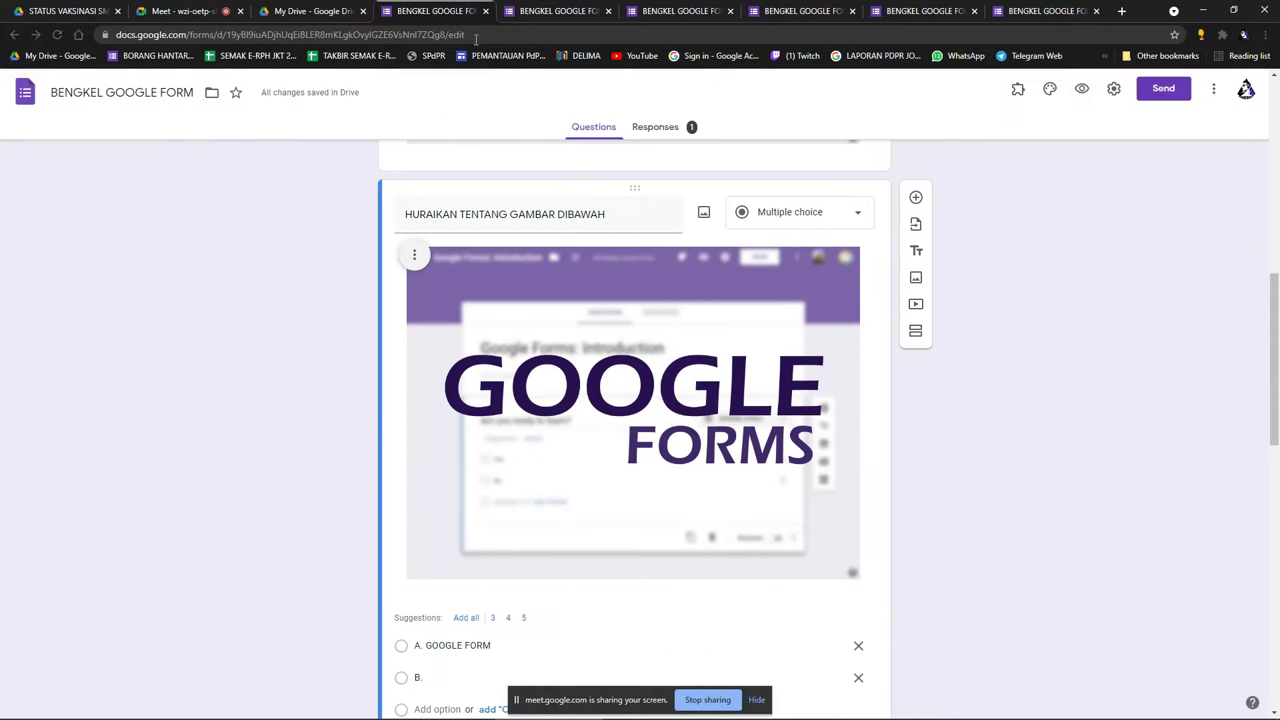
pyautogui.scroll(-3, 901, 484)
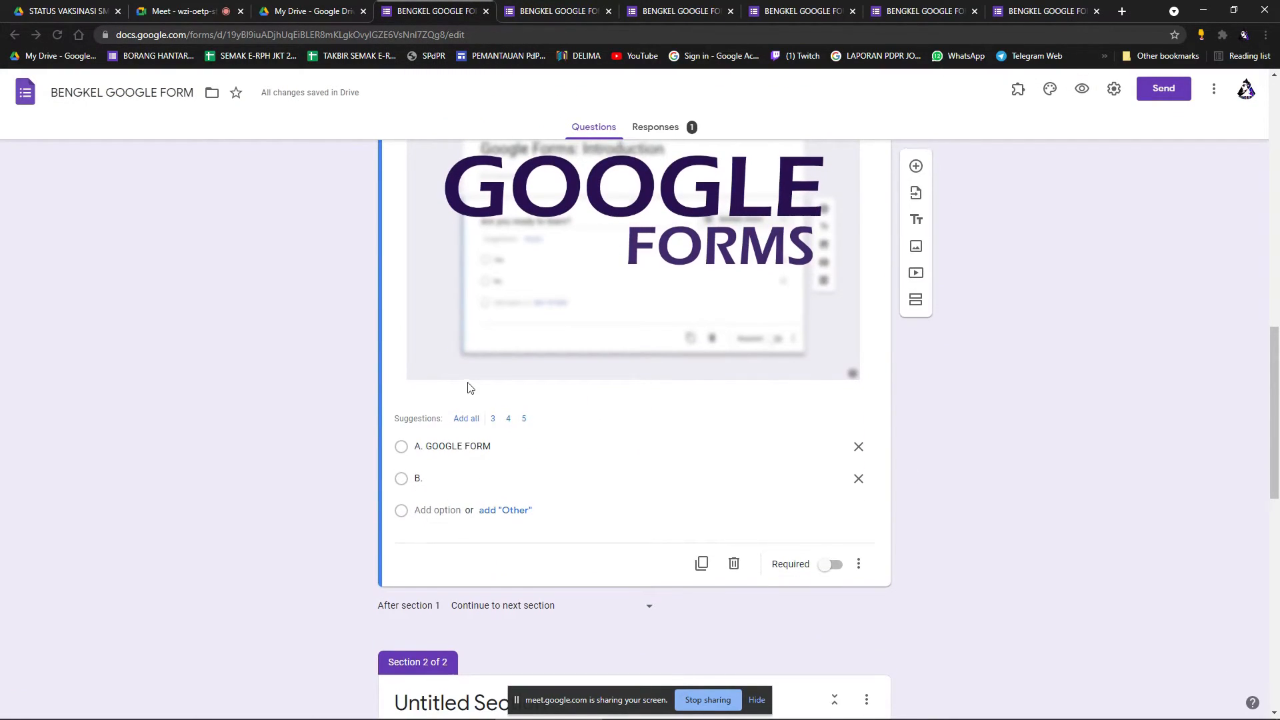
pyautogui.scroll(4, 467, 387)
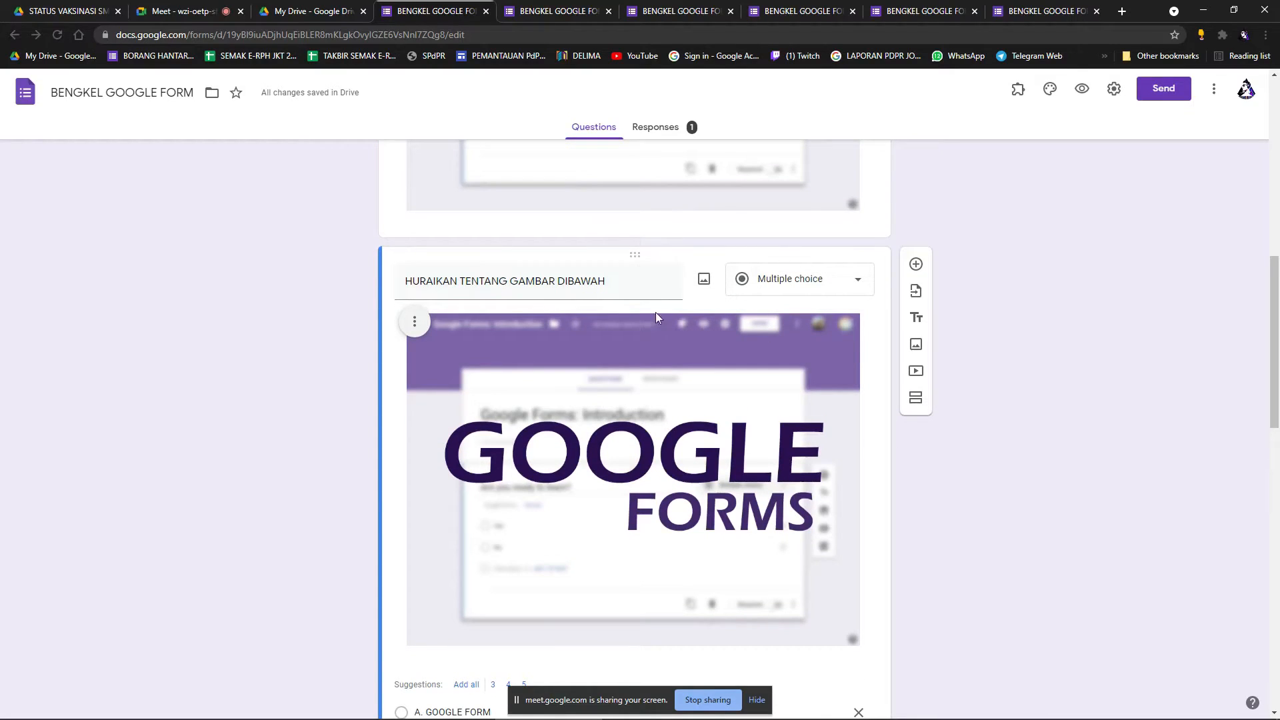
pyautogui.scroll(9, 666, 280)
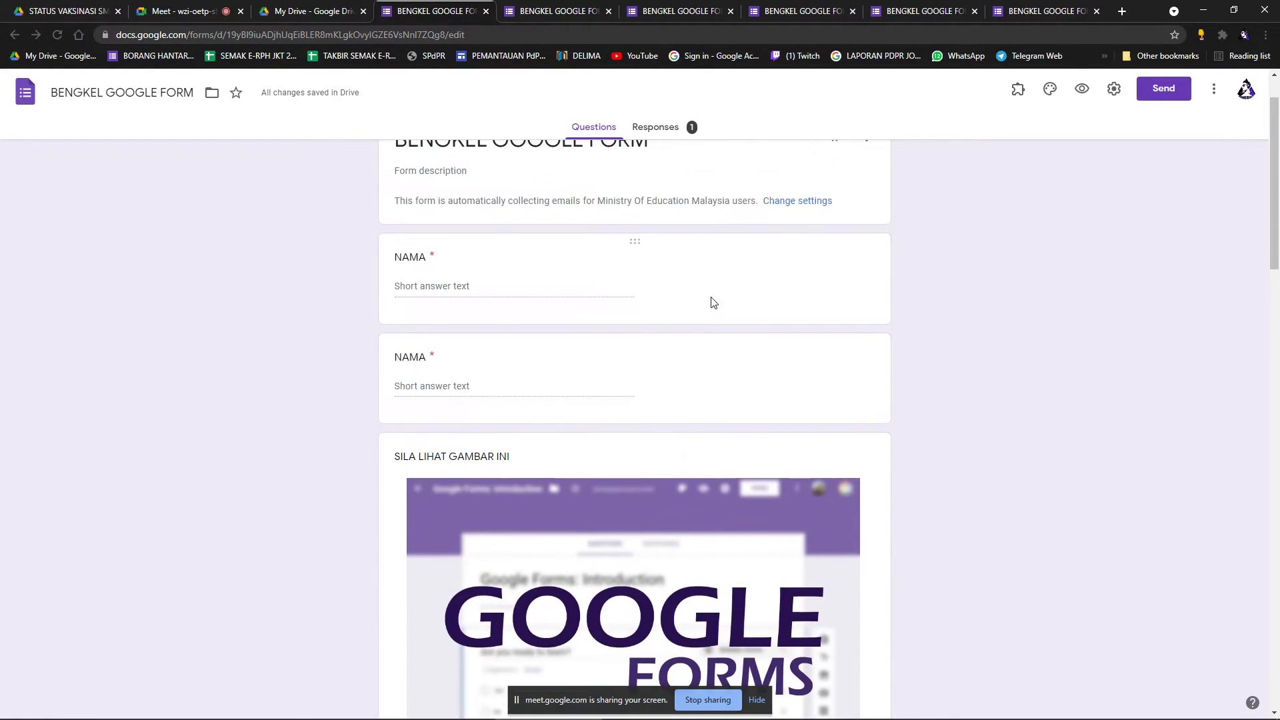
pyautogui.scroll(-1, 644, 284)
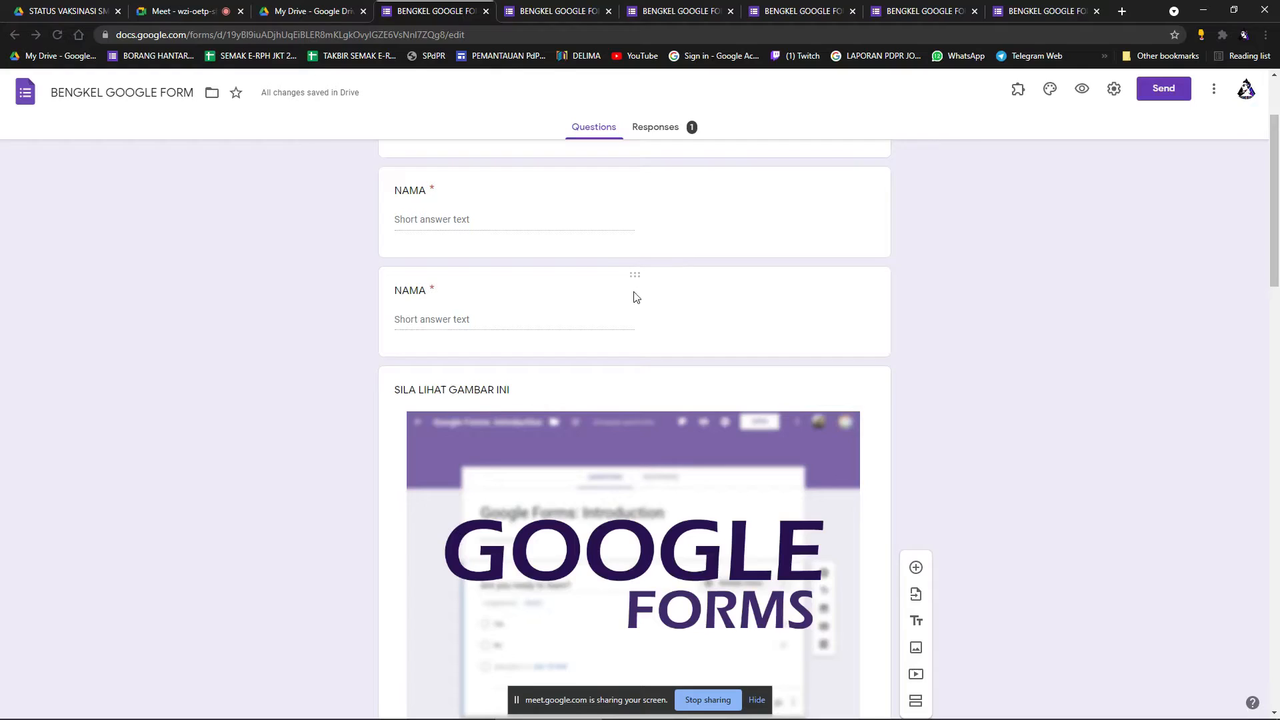
pyautogui.moveTo(643, 284); pyautogui.dragTo(661, 351)
pyautogui.scroll(1, 596, 326)
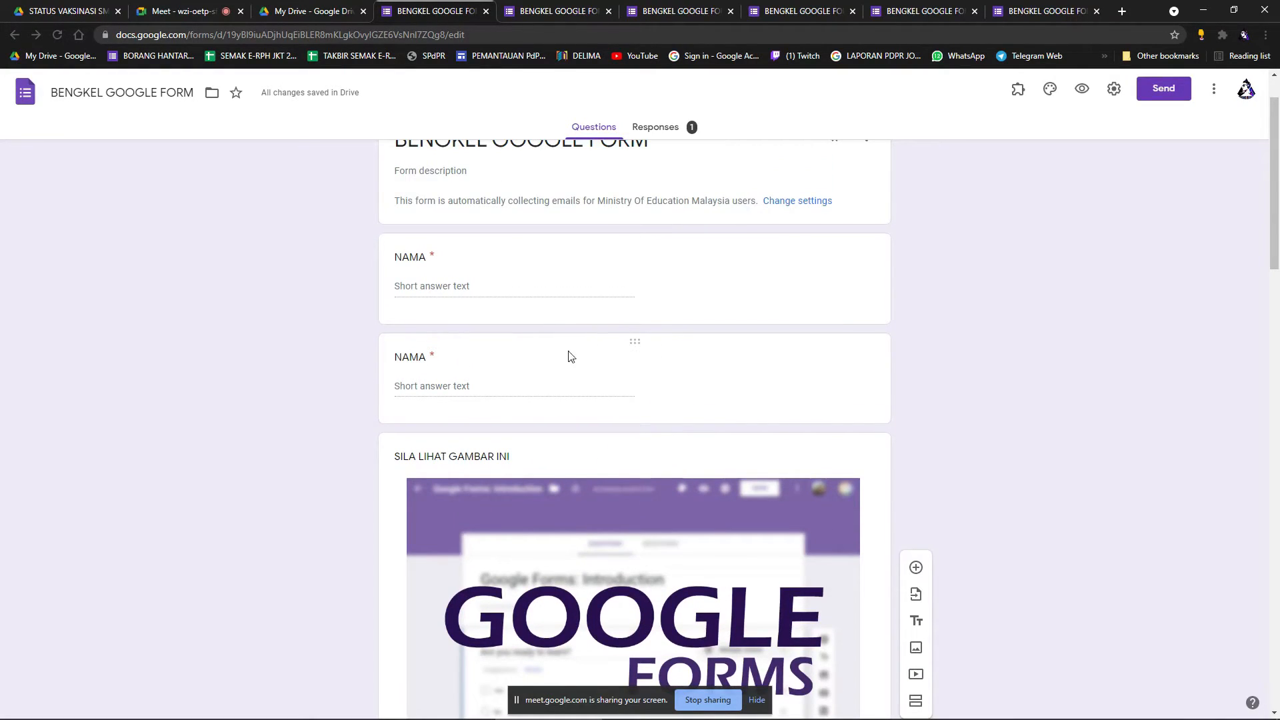
pyautogui.click(445, 361)
pyautogui.moveTo(634, 346); pyautogui.dragTo(636, 297)
pyautogui.scroll(-6, 995, 303)
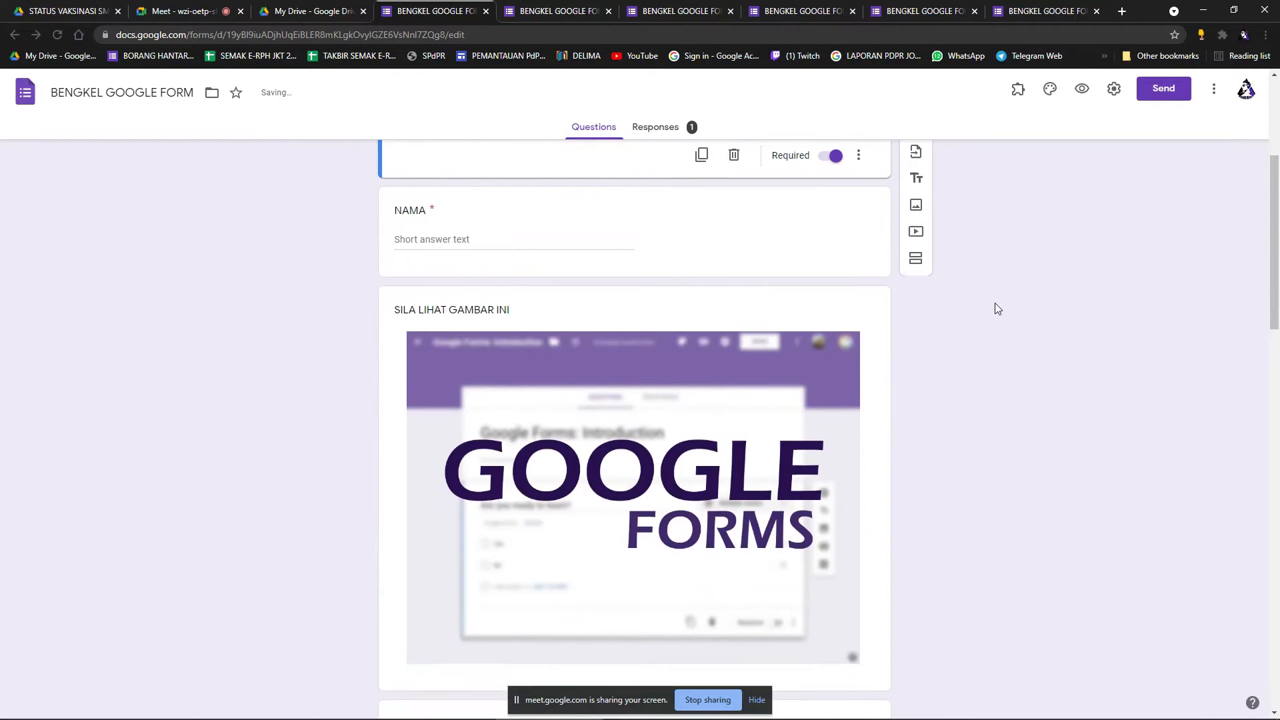
pyautogui.scroll(2, 961, 308)
pyautogui.scroll(5, 929, 306)
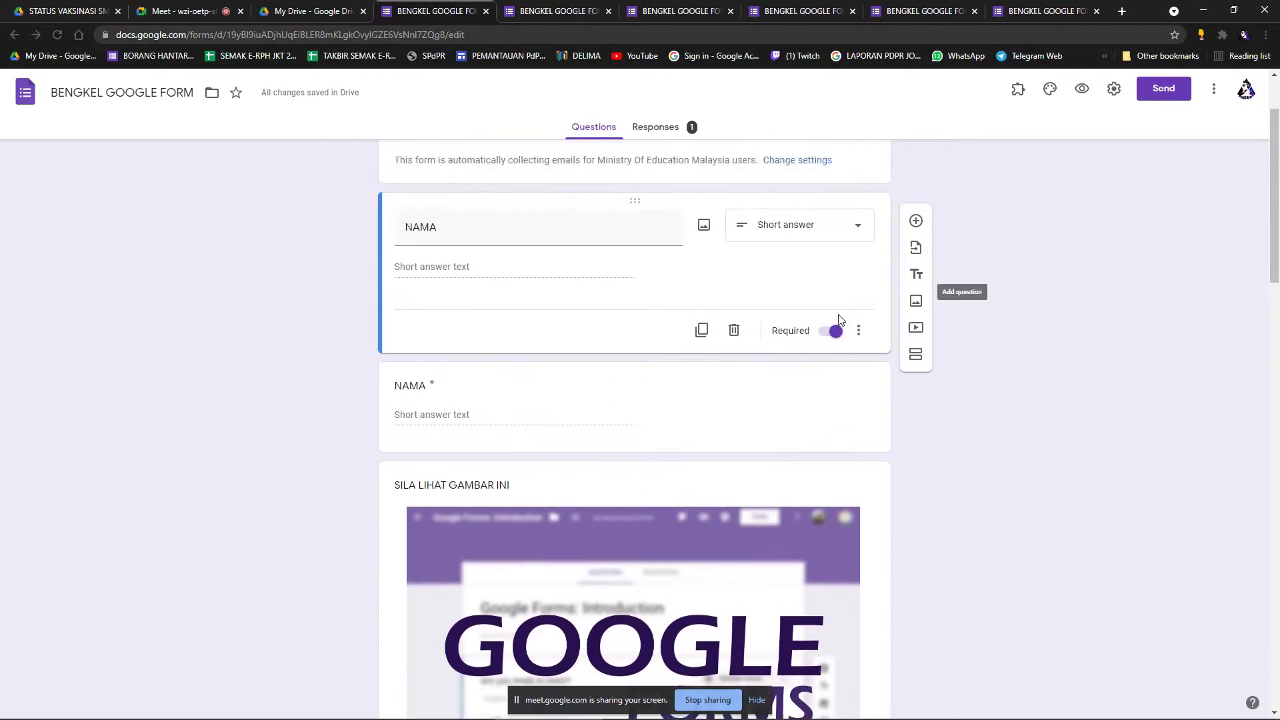
pyautogui.scroll(-3, 817, 357)
# Delete the duplicate NAMA question and the SILA LIHAT GAMBAR INI image item.
pyautogui.click(735, 222)
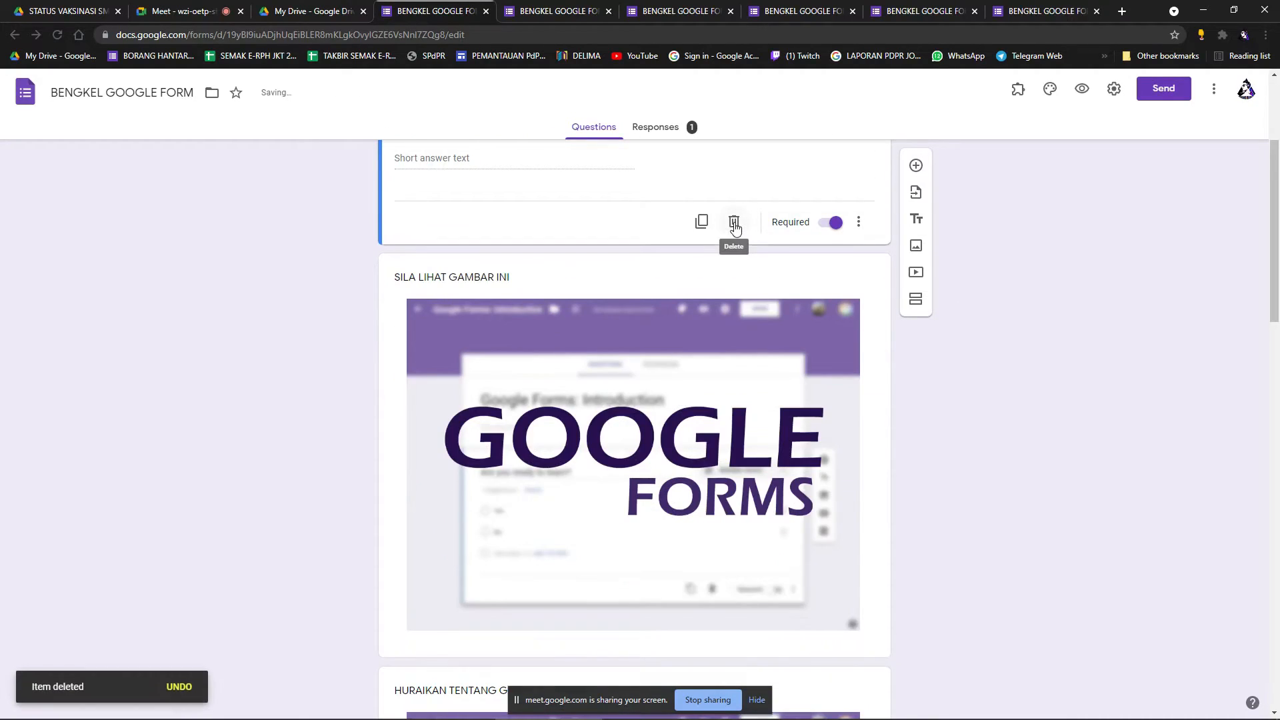
pyautogui.click(740, 225)
pyautogui.scroll(2, 767, 466)
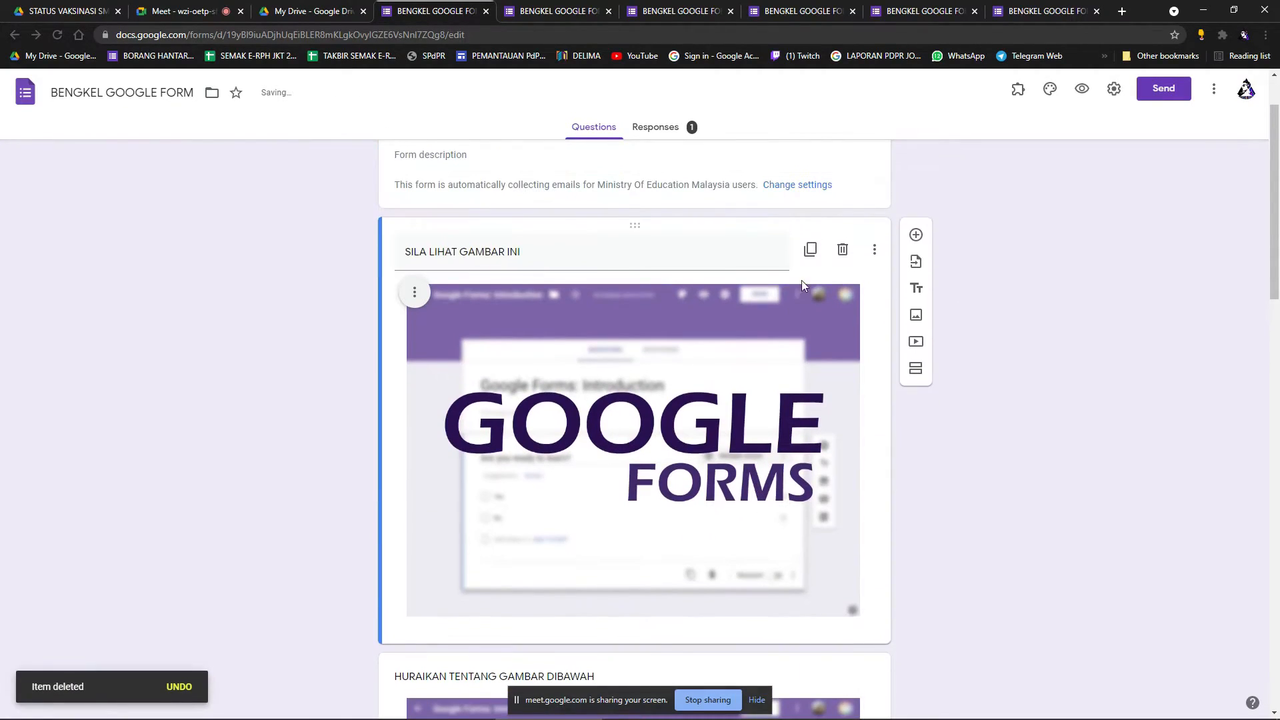
pyautogui.click(845, 256)
pyautogui.scroll(-10, 751, 507)
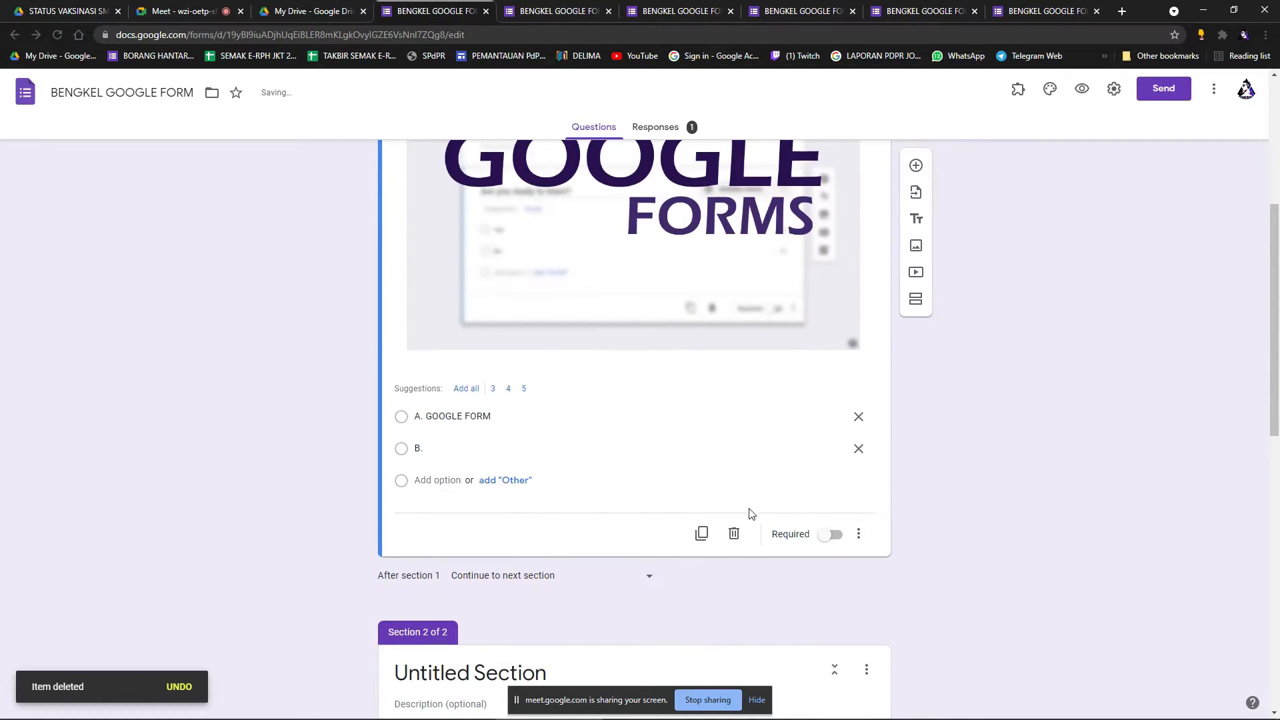
pyautogui.scroll(3, 815, 441)
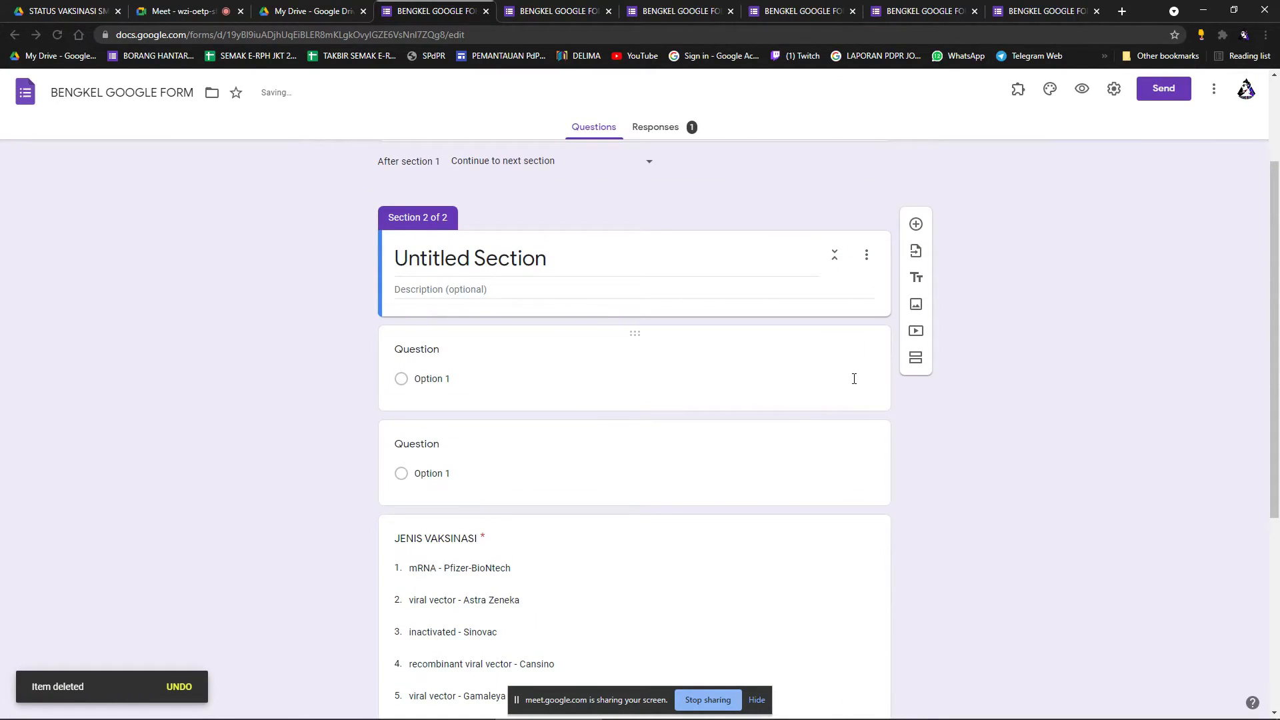
# Search YouTube for GOOGLE FORM in the Add video dialog, then switch to adding by URL.
pyautogui.click(916, 331)
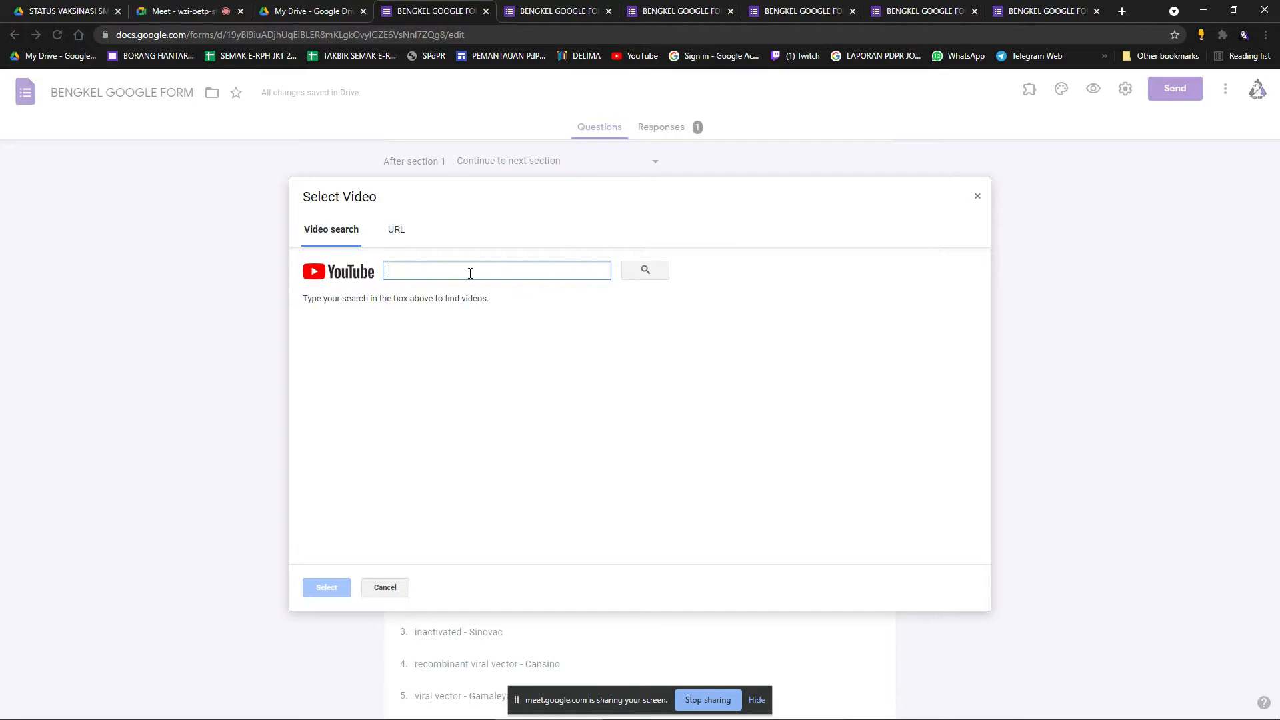
pyautogui.write('GOOGLE FORM')
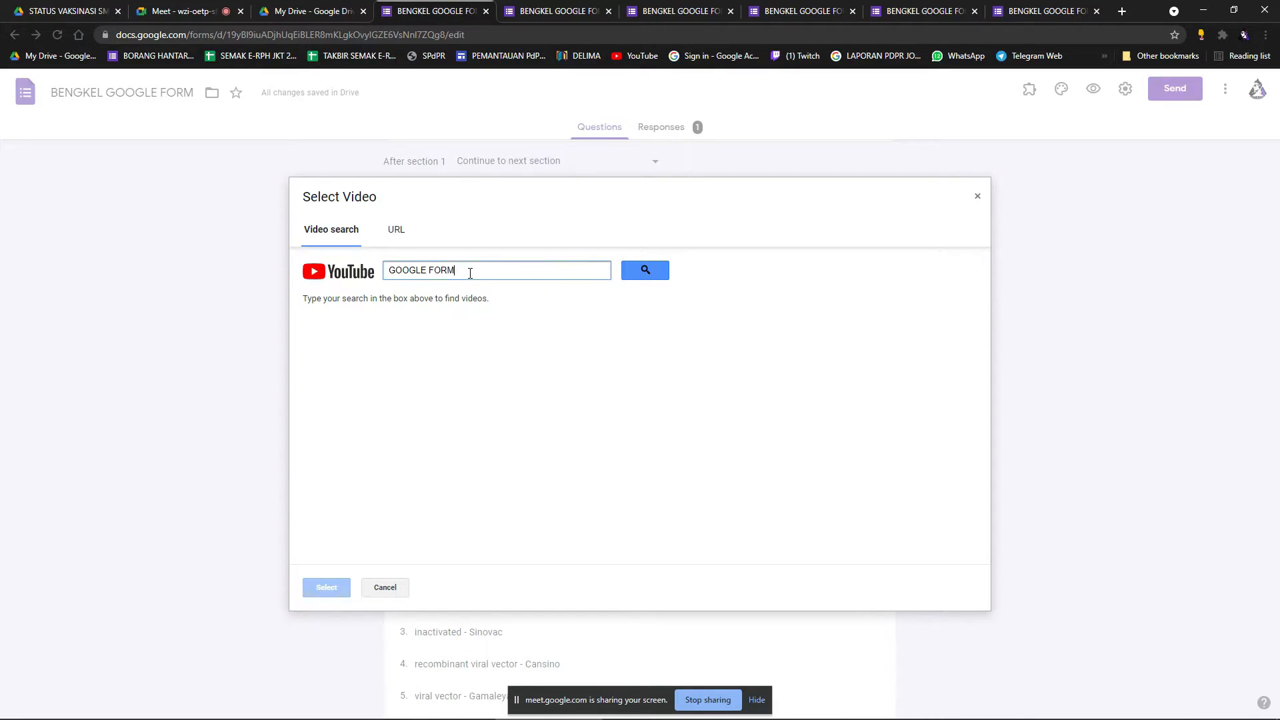
pyautogui.click(646, 270)
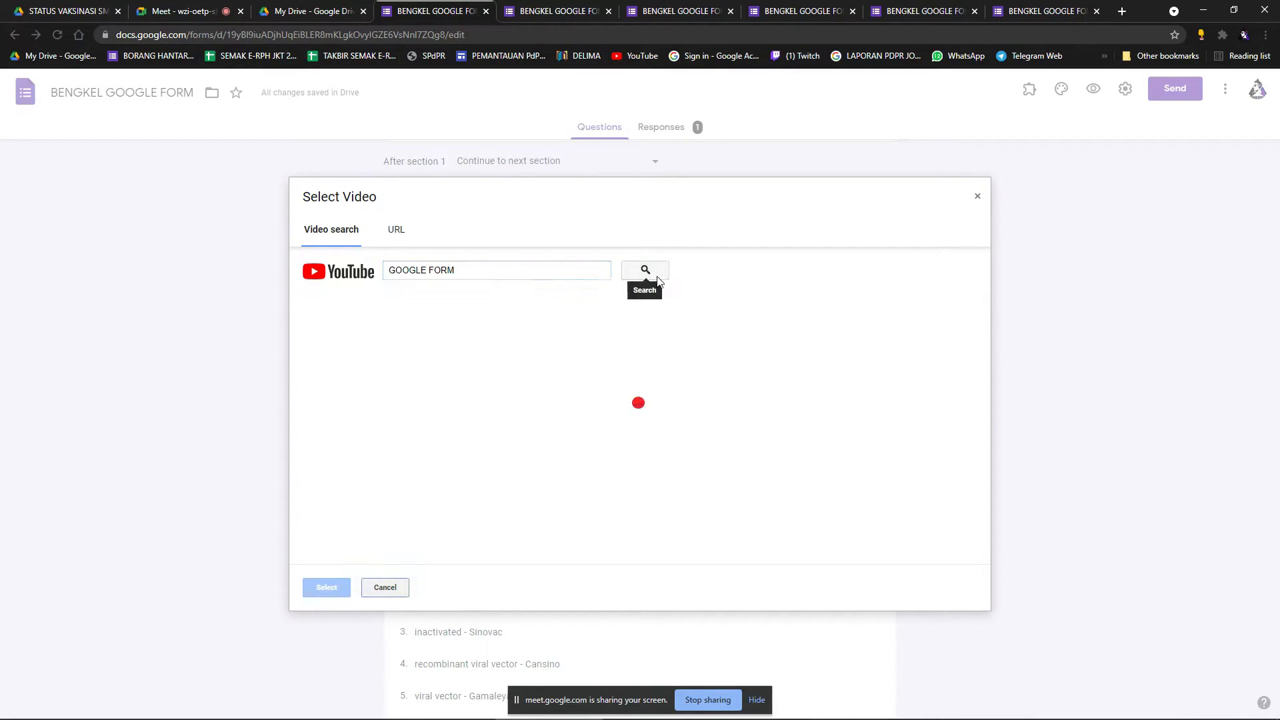
pyautogui.scroll(-2, 667, 405)
pyautogui.scroll(1, 667, 405)
pyautogui.scroll(1, 667, 405)
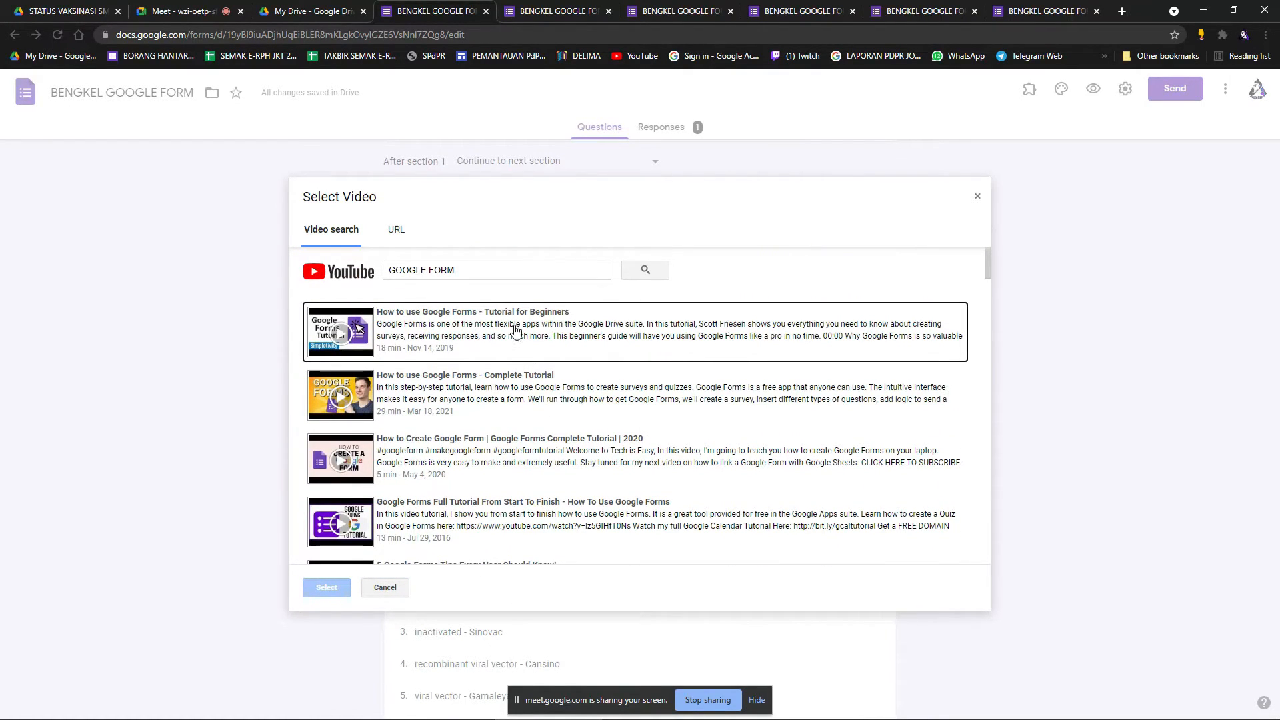
pyautogui.click(399, 230)
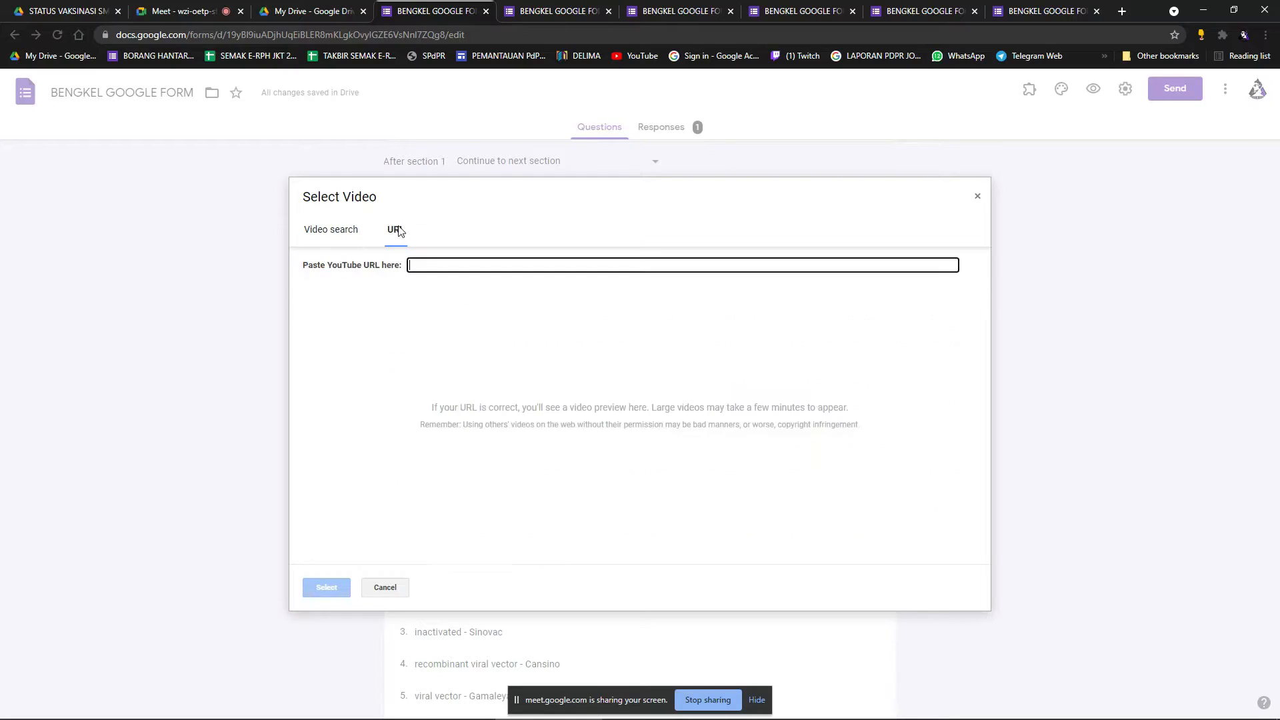
# Copy the web address of the 'Bila Orang Cerita Bab HADITS' lecture video from YouTube in a new tab.
pyautogui.click(1122, 12)
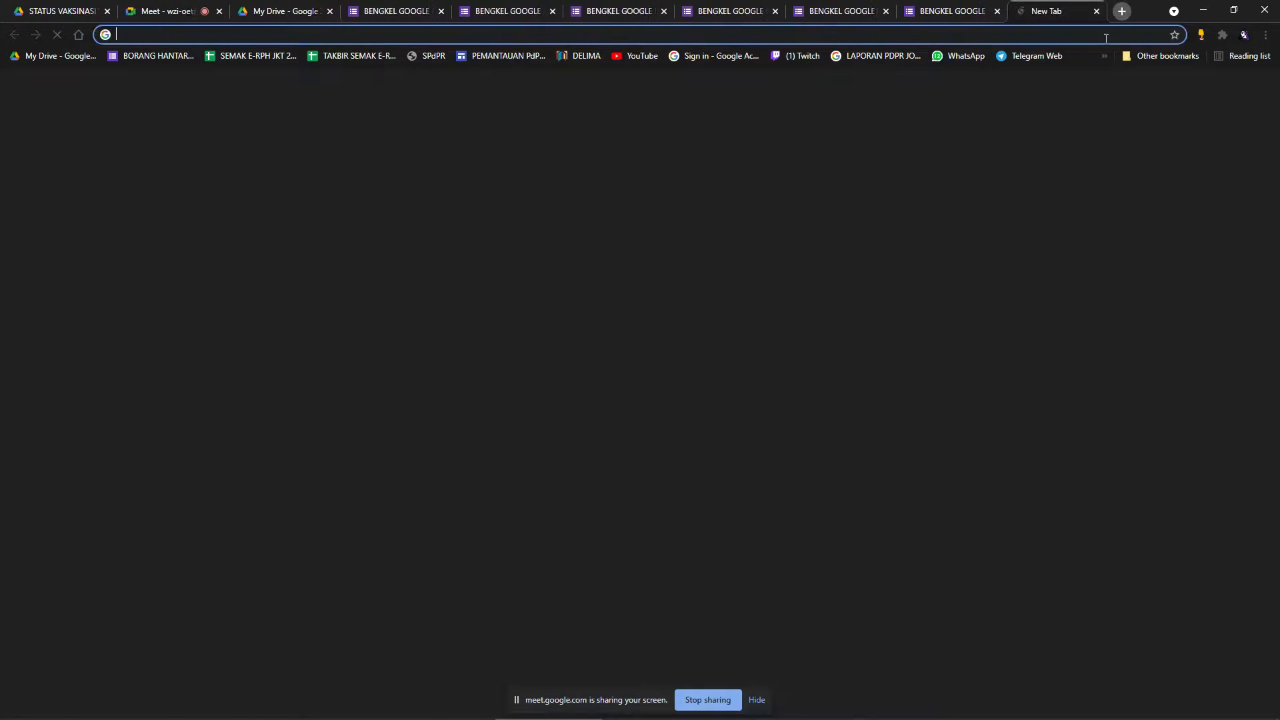
pyautogui.click(634, 58)
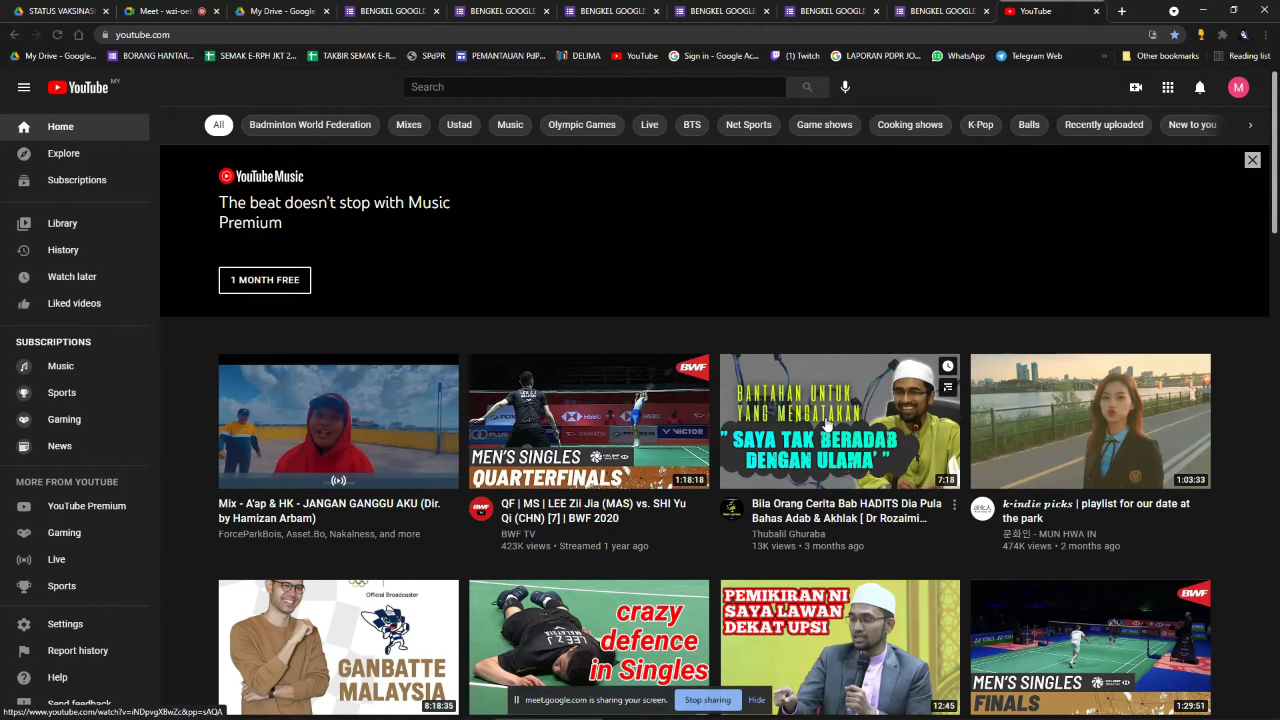
pyautogui.click(637, 379)
pyautogui.click(244, 35)
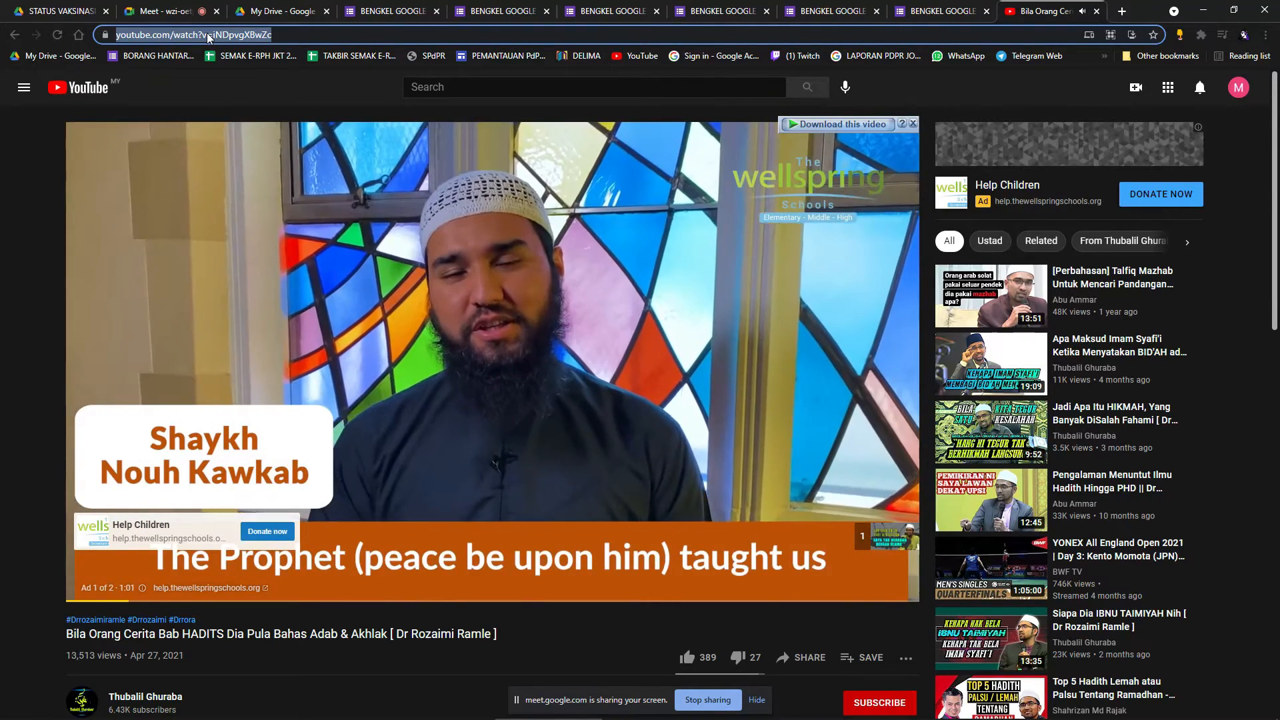
pyautogui.hotkey('ctrl', '4')
pyautogui.click(563, 270)
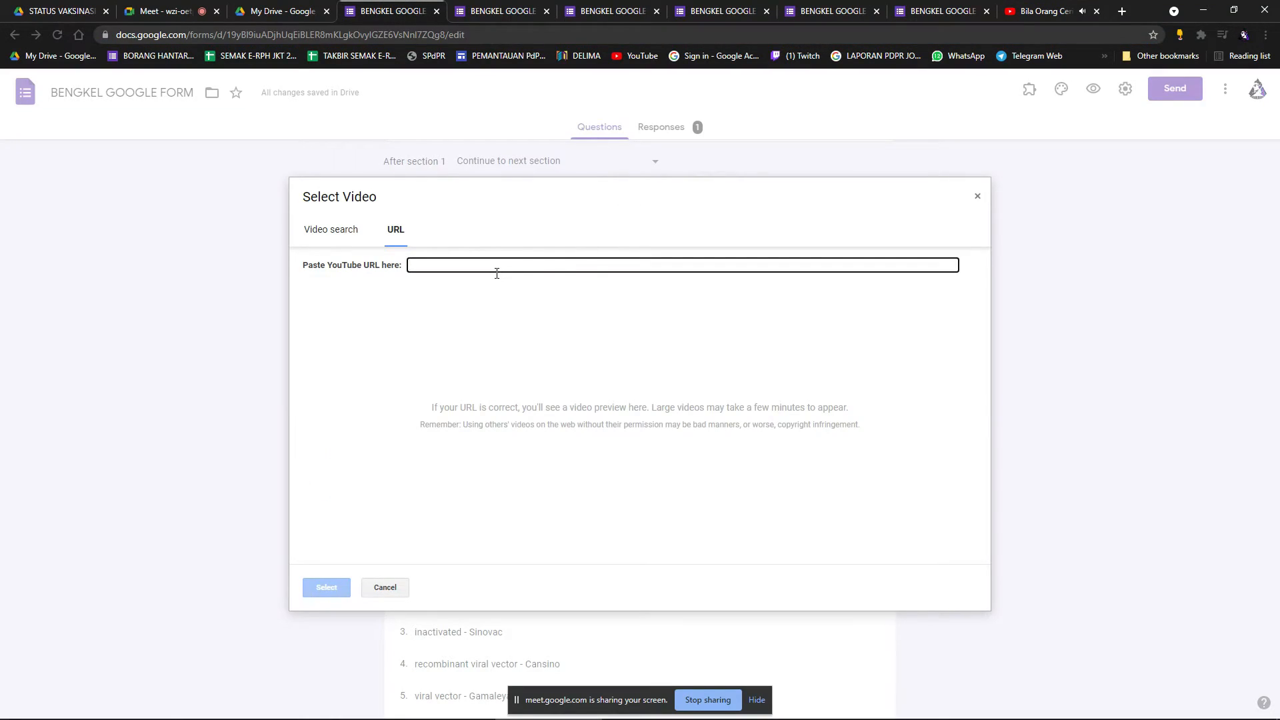
# Paste the 'Bila Orang Cerita Bab HADITS' video link into the picker and insert it into section 2.
pyautogui.hotkey('ctrl', 'v')
pyautogui.click(1052, 11)
pyautogui.hotkey('ctrl', 'w')
pyautogui.click(434, 9)
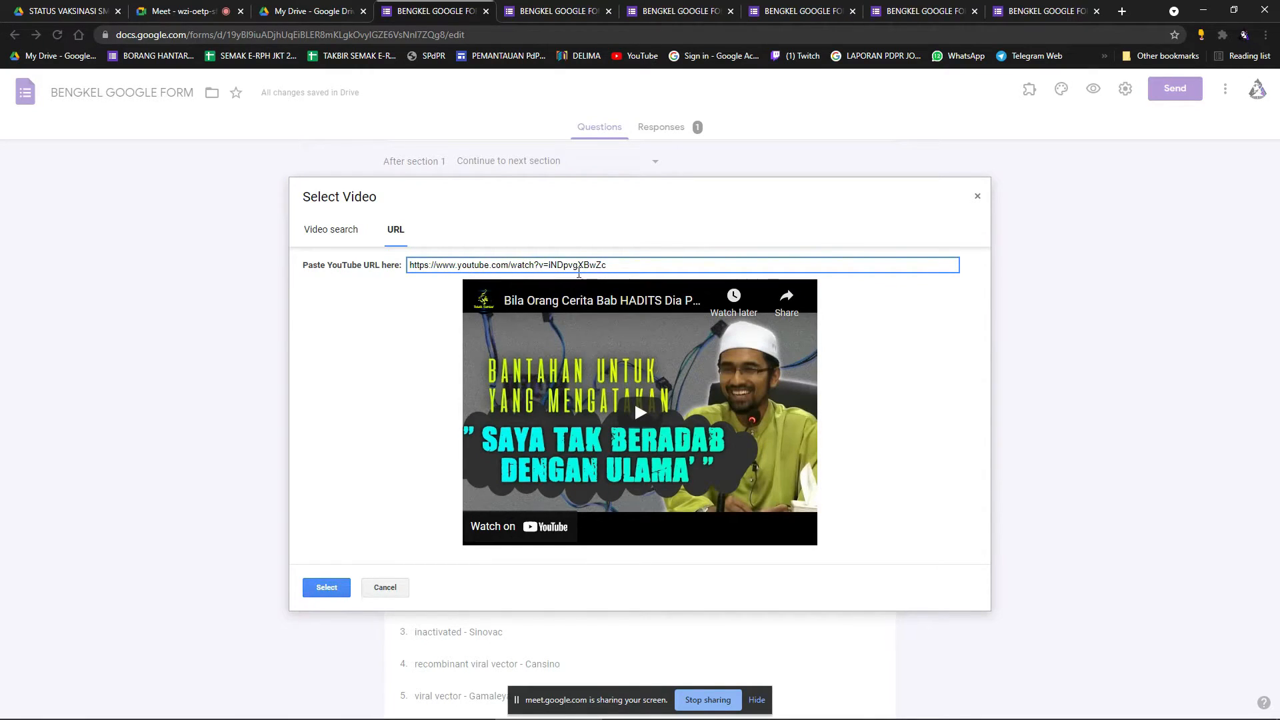
pyautogui.click(326, 587)
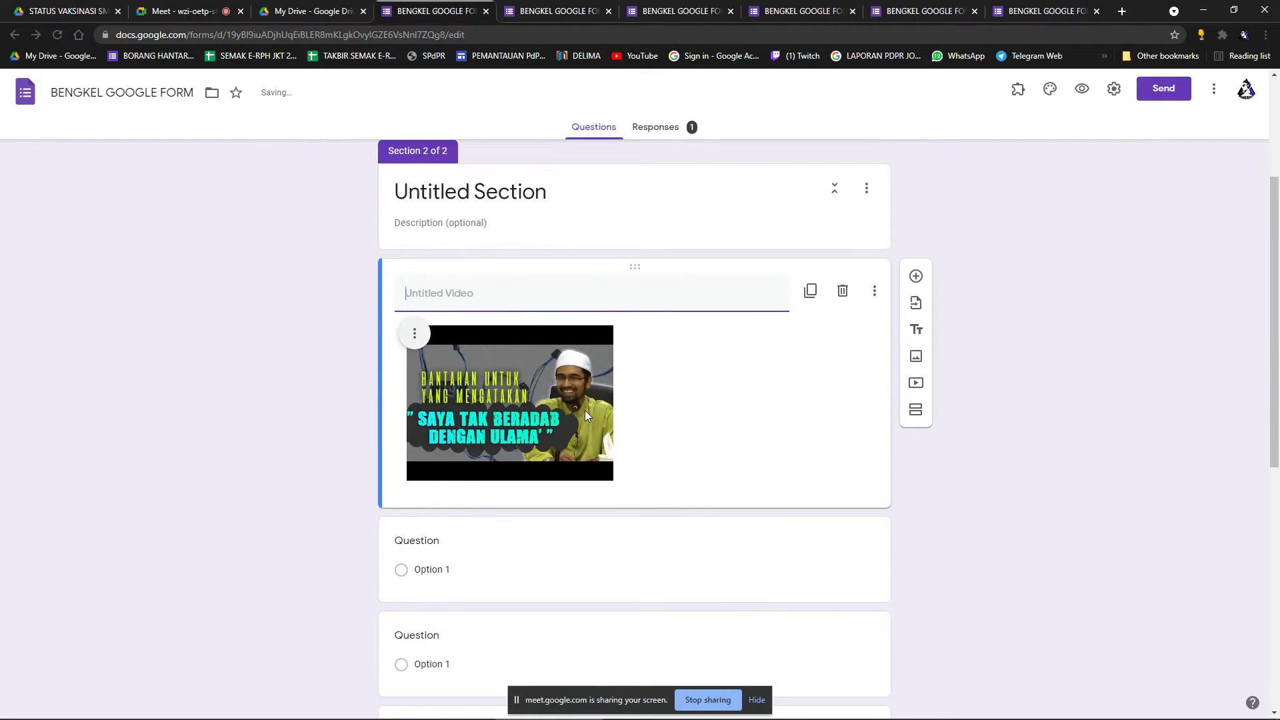
# Centre the embedded video, drag it larger to fill the card width, and preview the form.
pyautogui.click(414, 334)
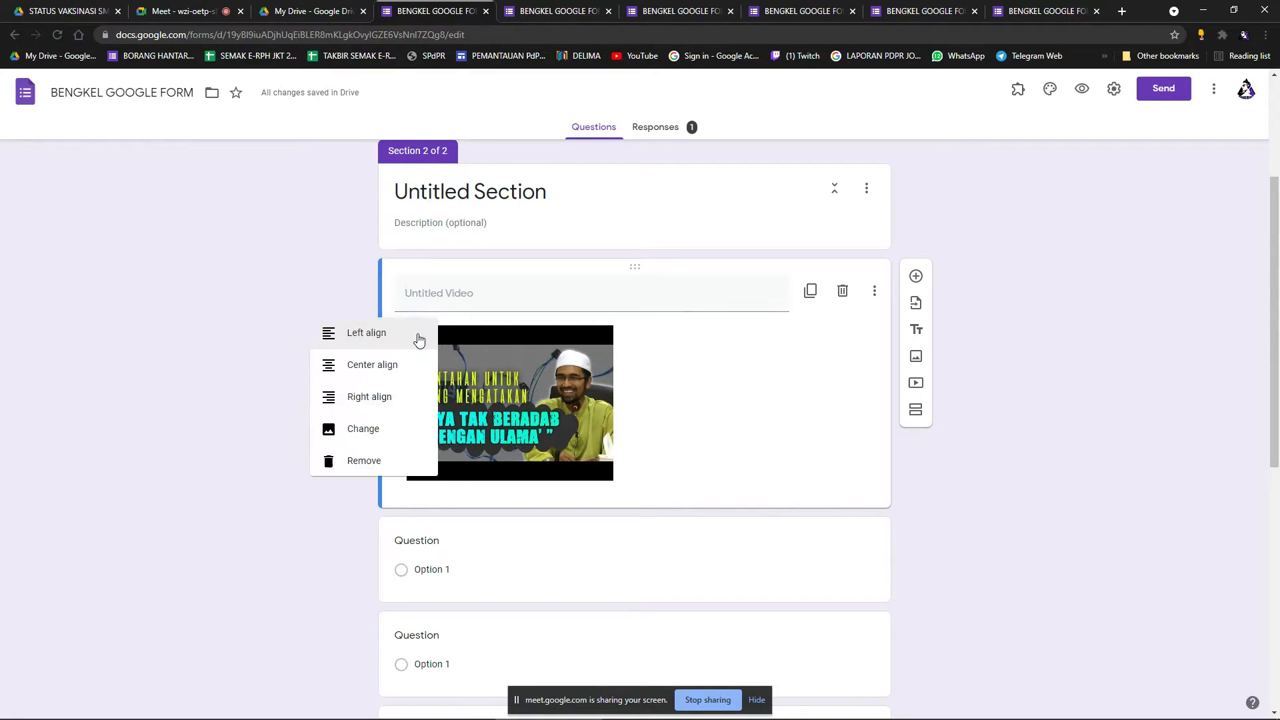
pyautogui.click(349, 366)
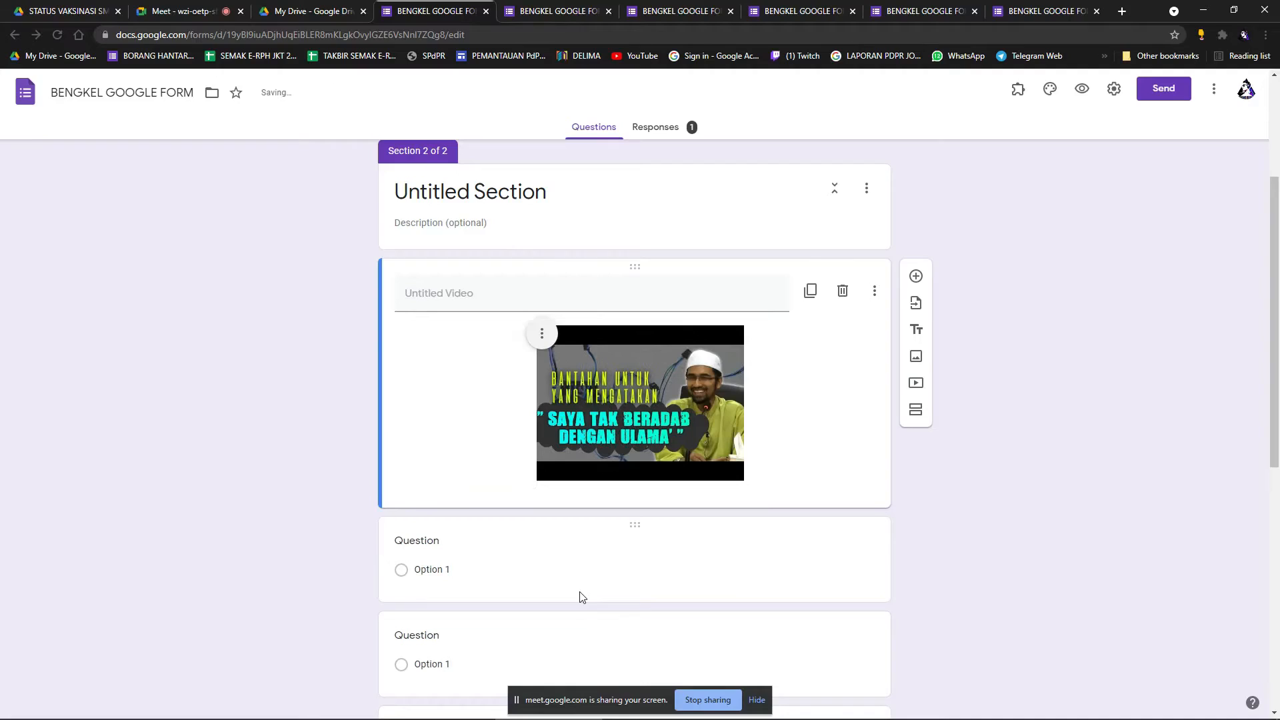
pyautogui.moveTo(745, 481); pyautogui.dragTo(842, 587)
pyautogui.moveTo(816, 590); pyautogui.dragTo(854, 629)
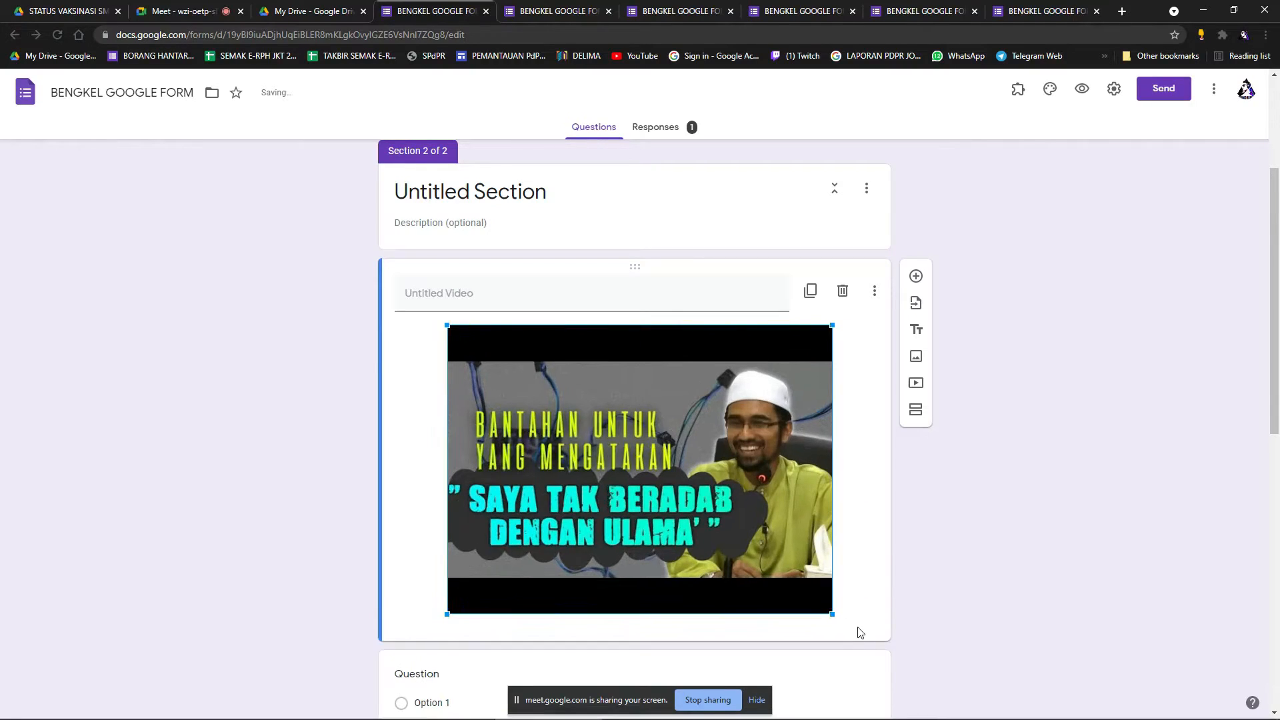
pyautogui.click(1082, 88)
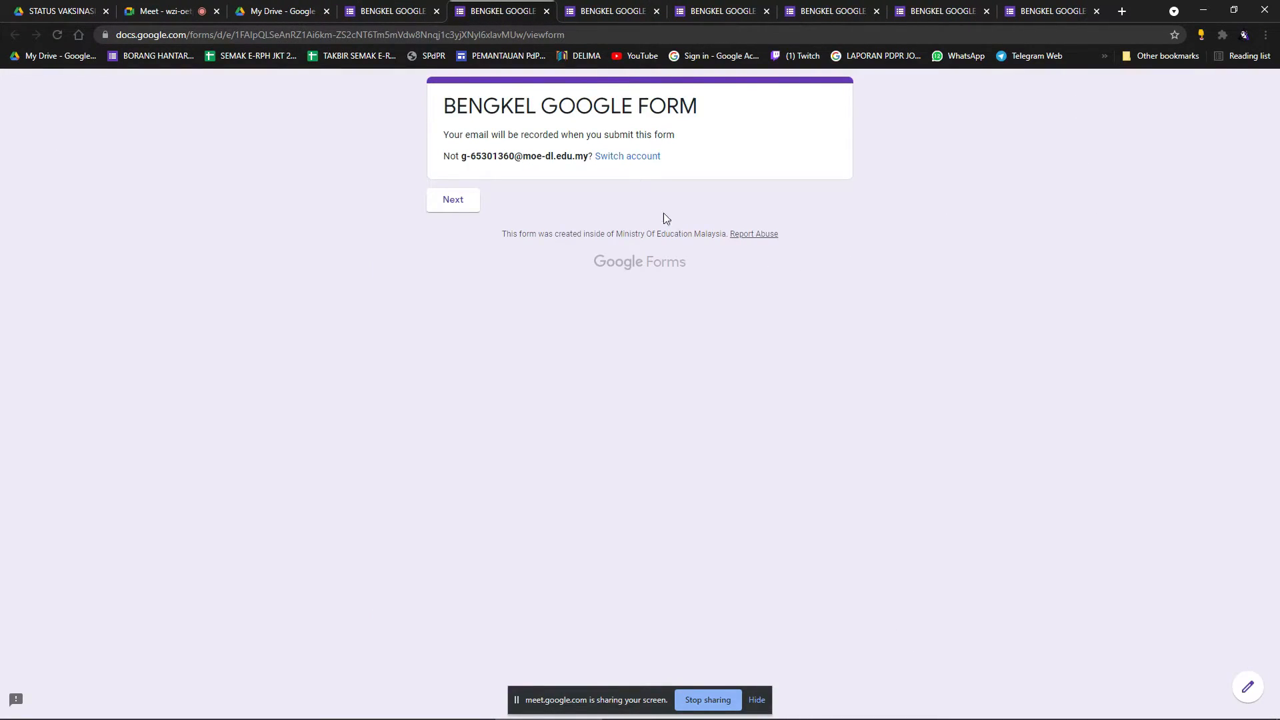
# Close the extra form preview tabs, confirming leaving the preview pages.
pyautogui.click(547, 11)
pyautogui.click(547, 12)
pyautogui.click(546, 11)
pyautogui.click(547, 11)
pyautogui.click(547, 11)
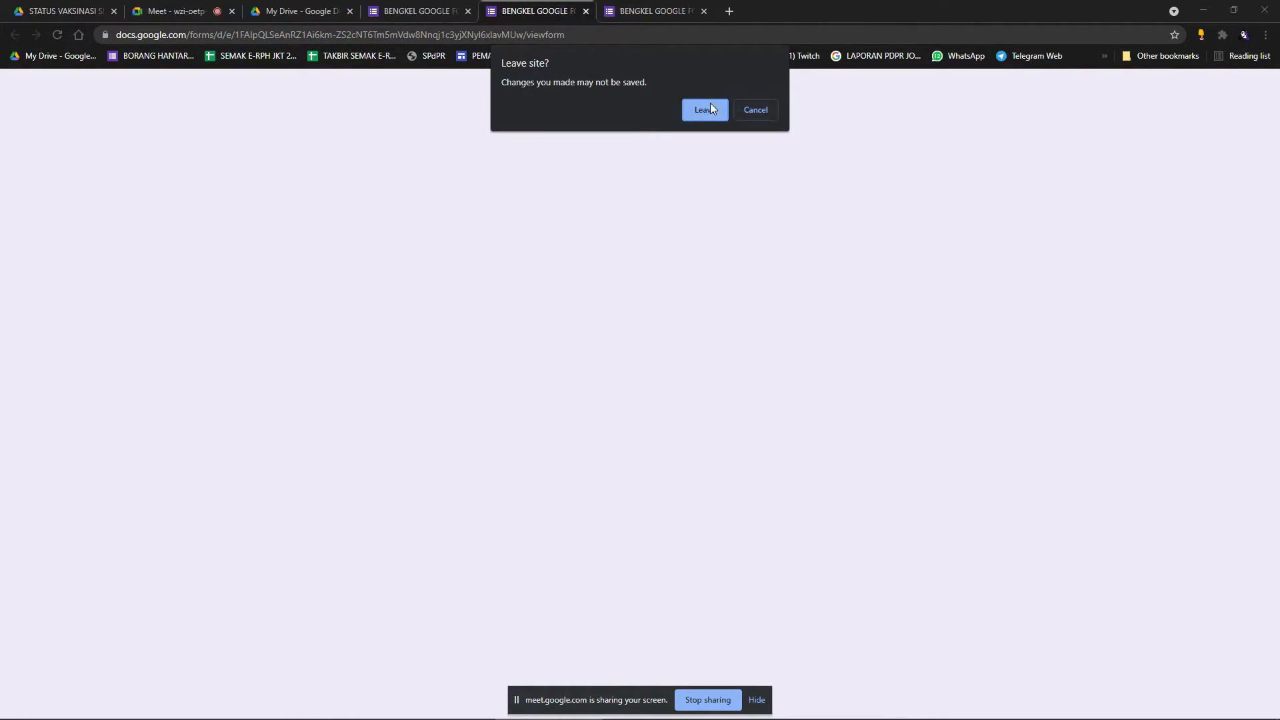
pyautogui.click(705, 109)
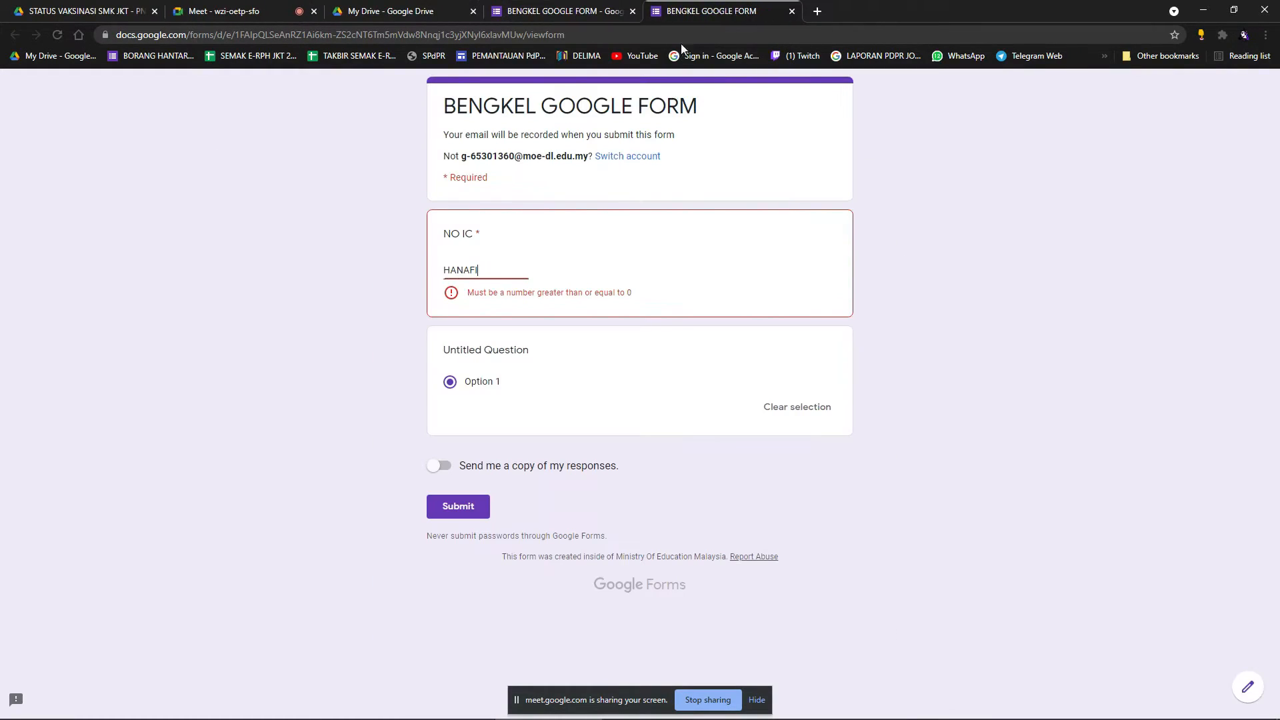
pyautogui.click(793, 15)
pyautogui.click(700, 109)
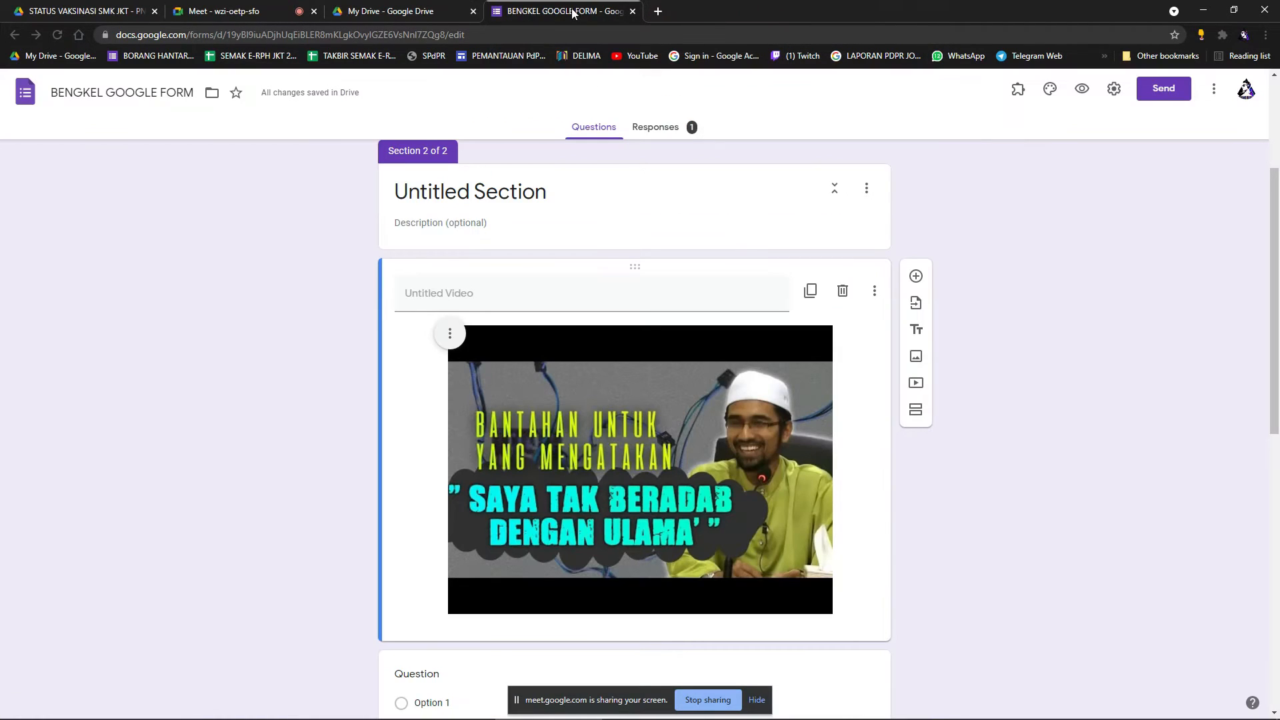
pyautogui.scroll(3, 814, 362)
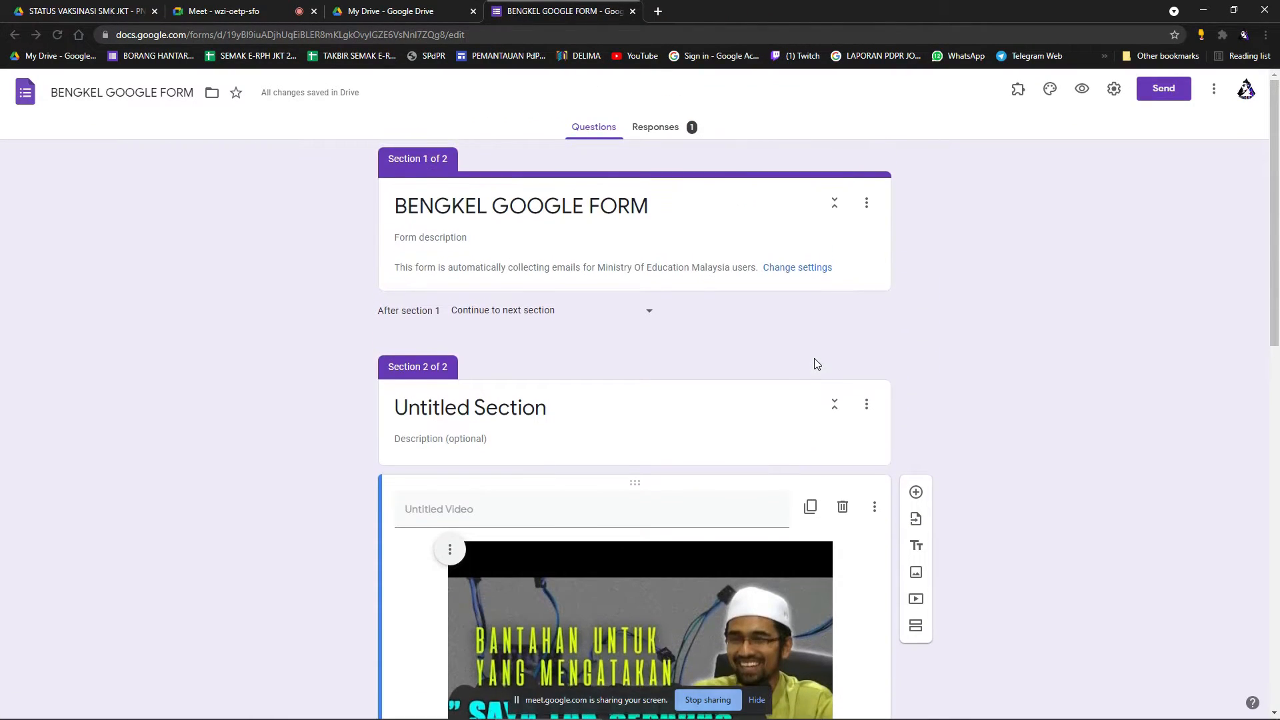
pyautogui.scroll(-10, 814, 363)
pyautogui.scroll(10, 974, 406)
# Preview the form again, go to the next section, and play then pause the embedded video.
pyautogui.click(1082, 89)
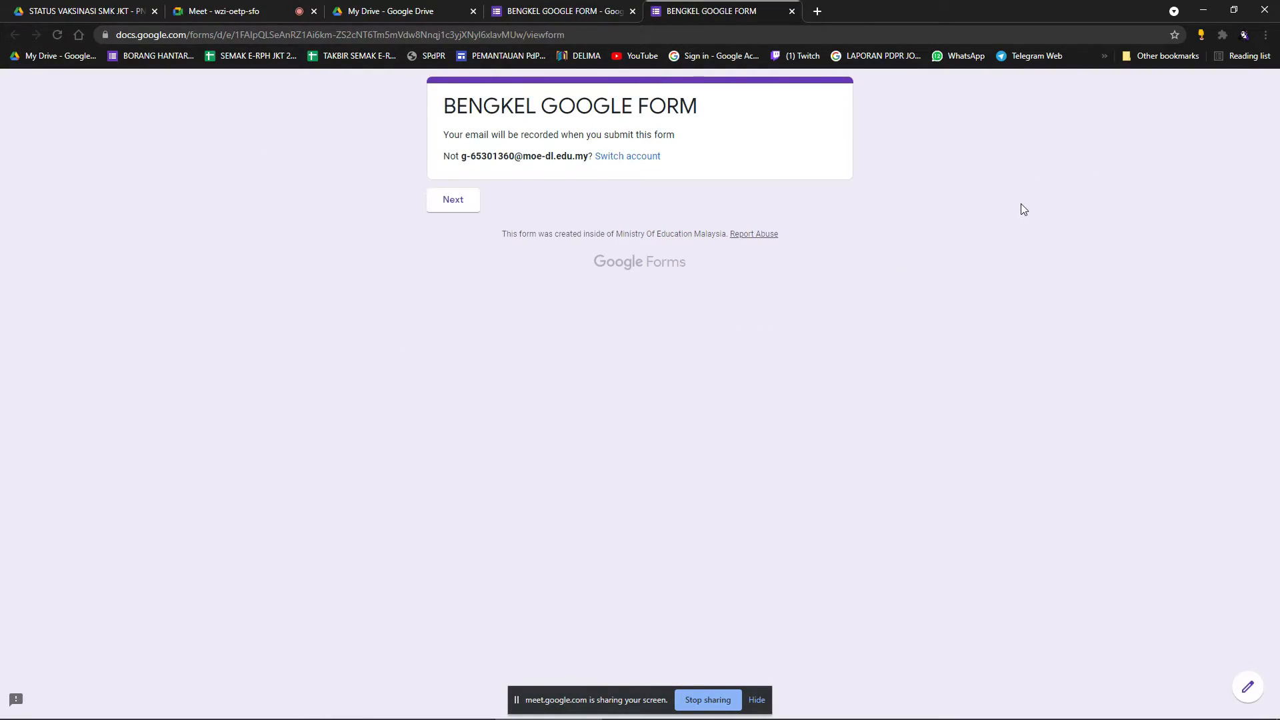
pyautogui.click(462, 208)
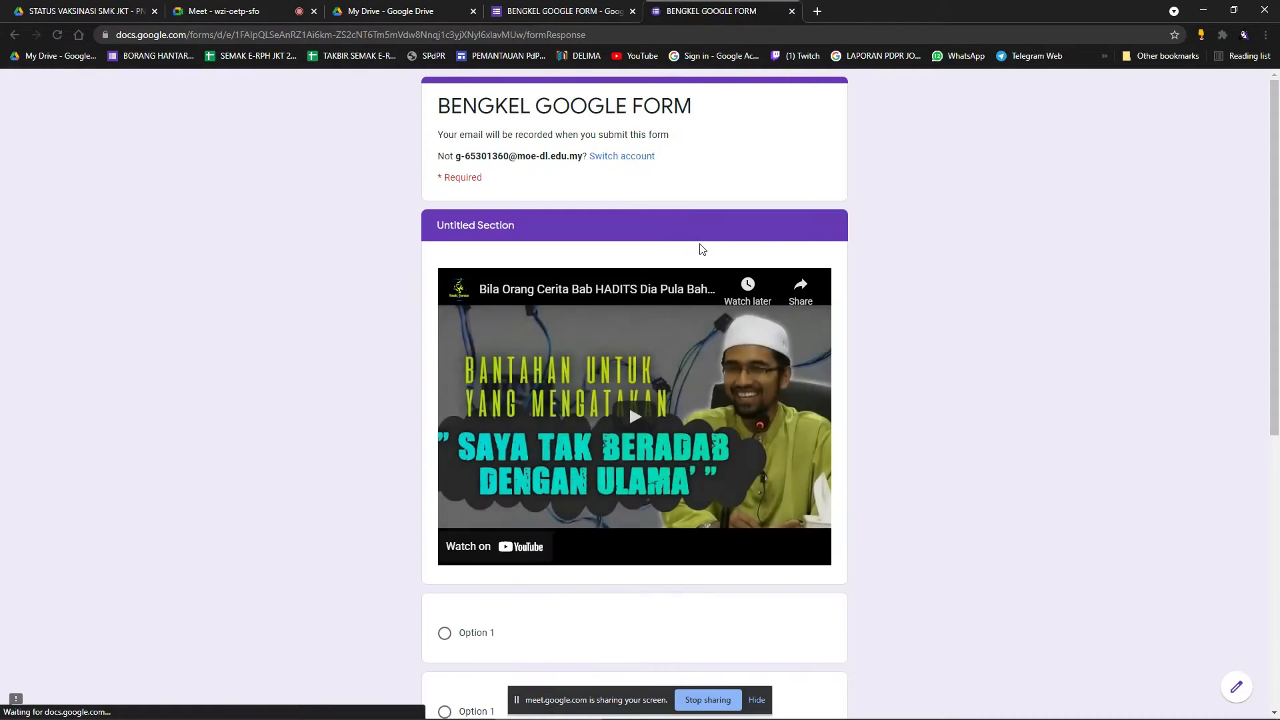
pyautogui.scroll(-1, 894, 267)
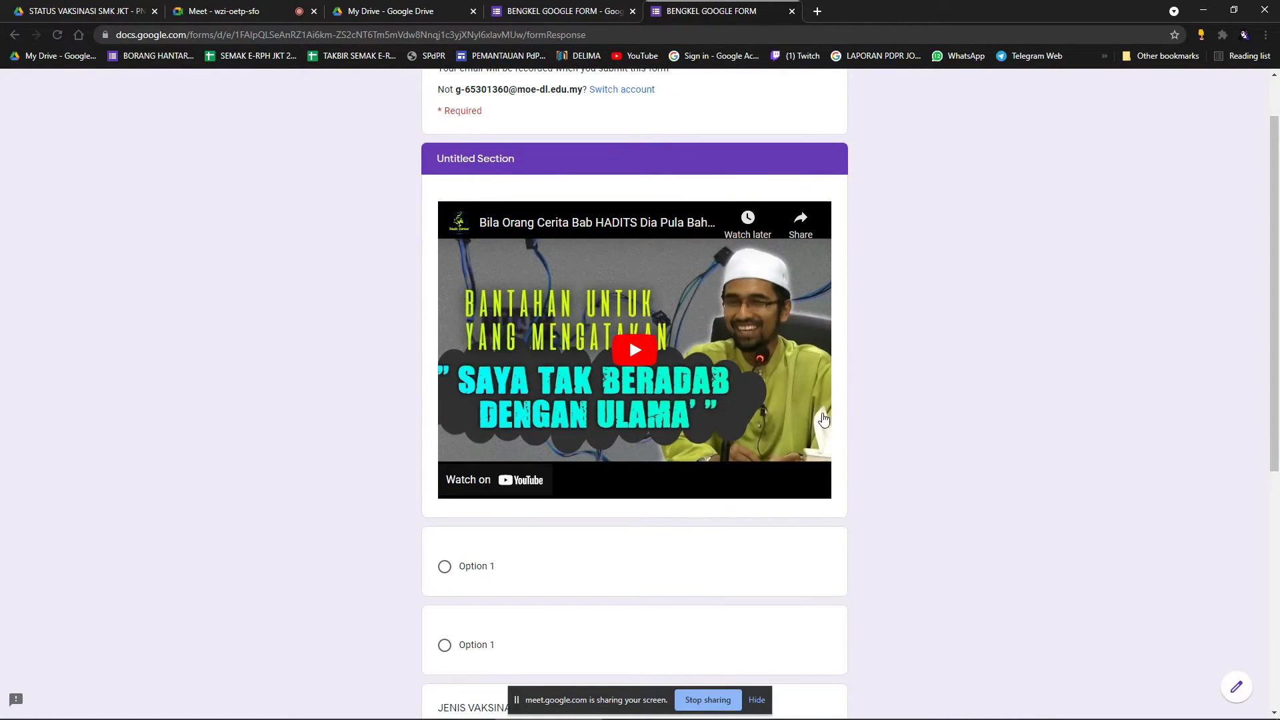
pyautogui.click(636, 349)
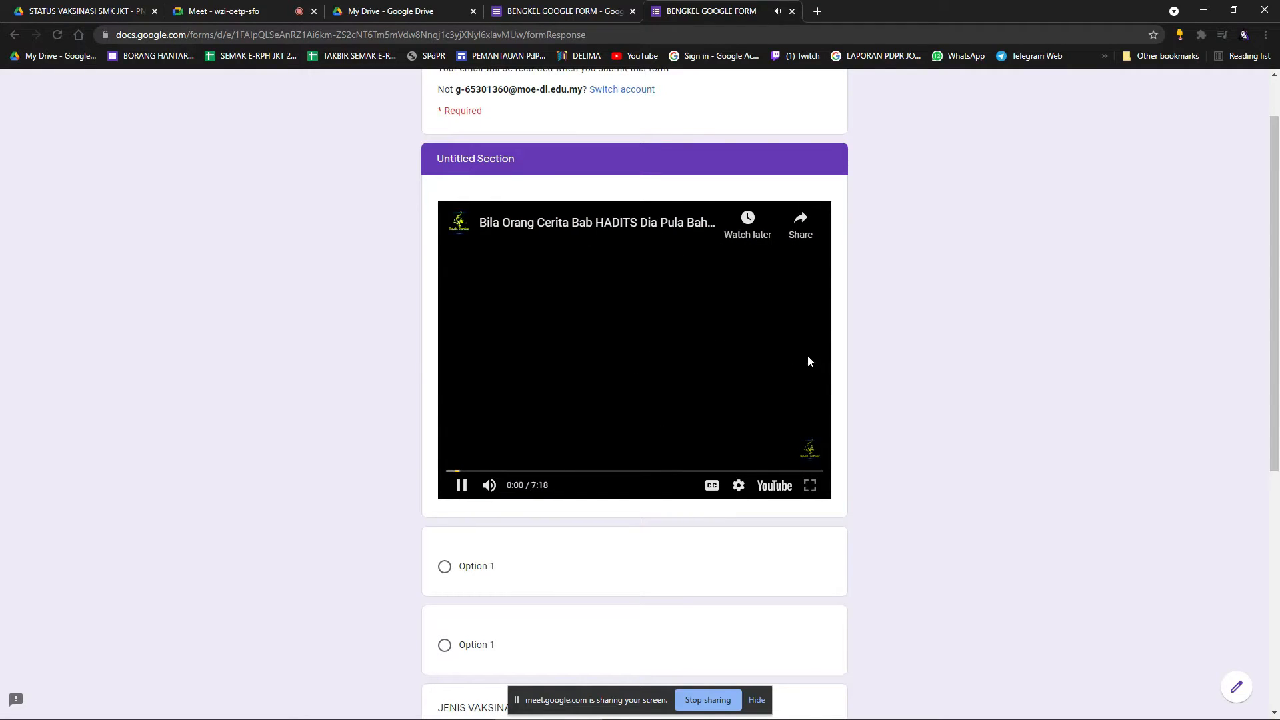
pyautogui.click(462, 485)
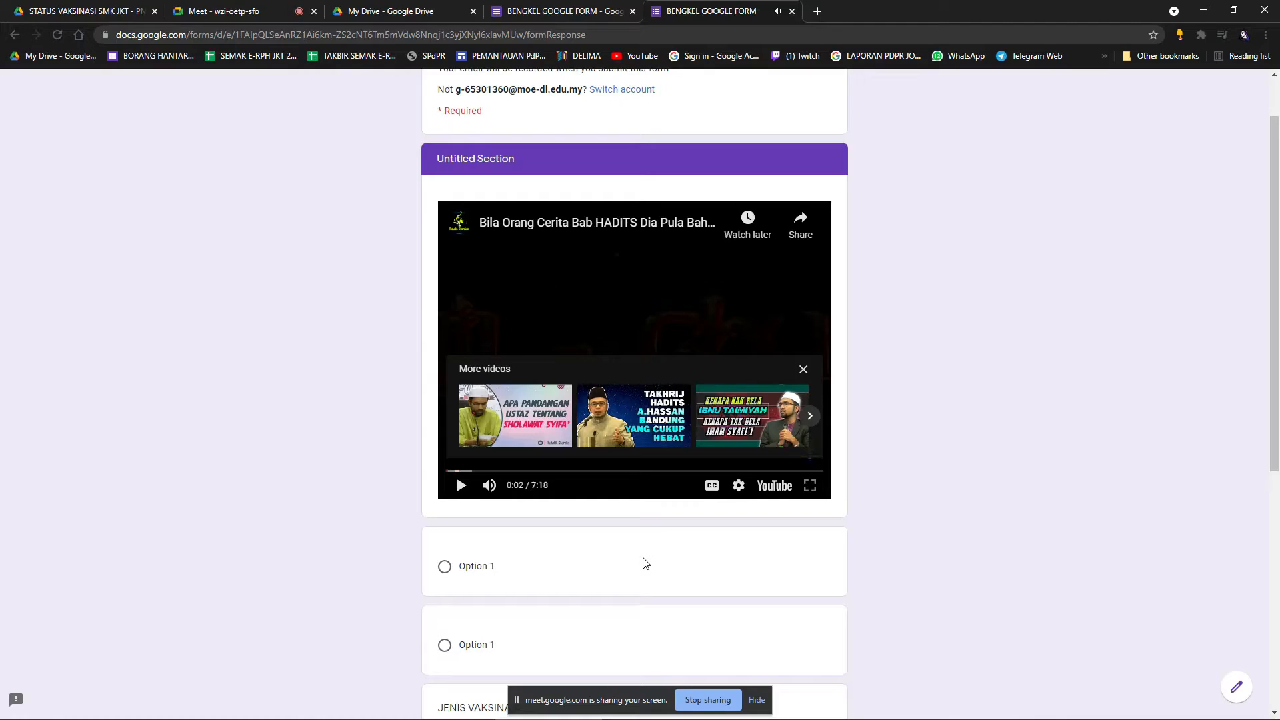
# Back in the editor, title the embedded video item 'SILA LIHAT VIDEO DI BAWAH'.
pyautogui.click(594, 7)
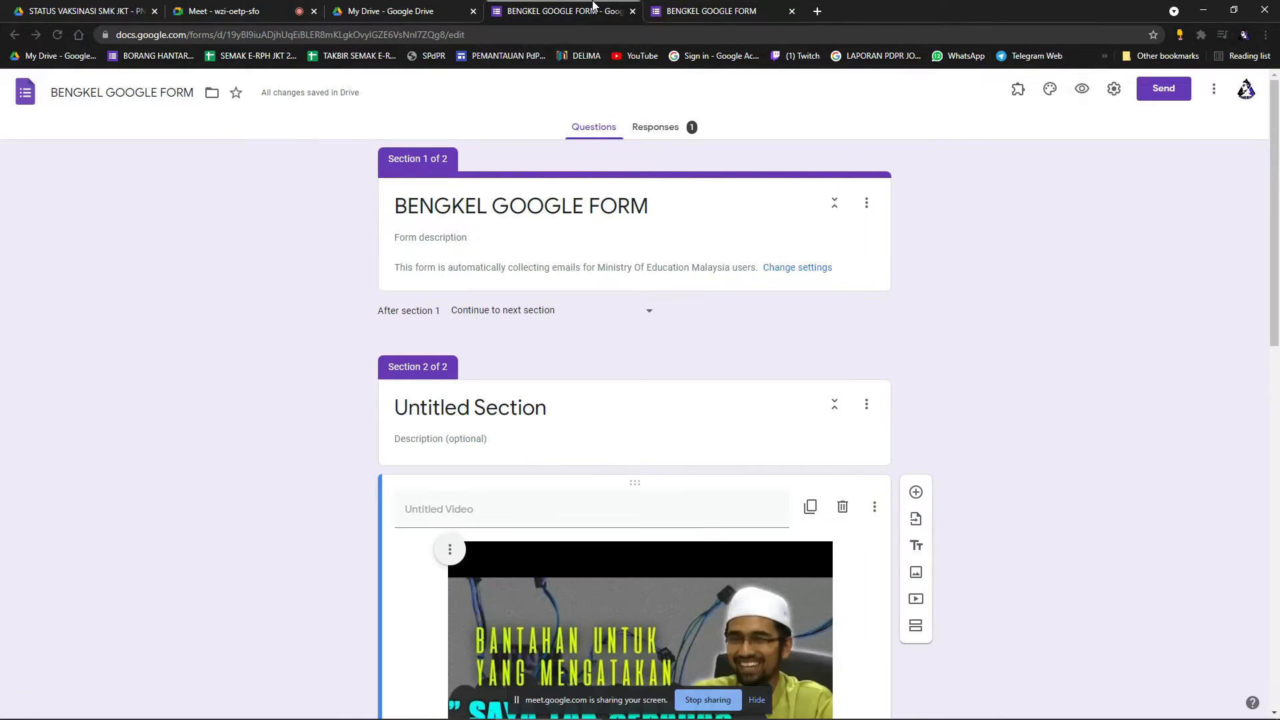
pyautogui.scroll(-3, 992, 390)
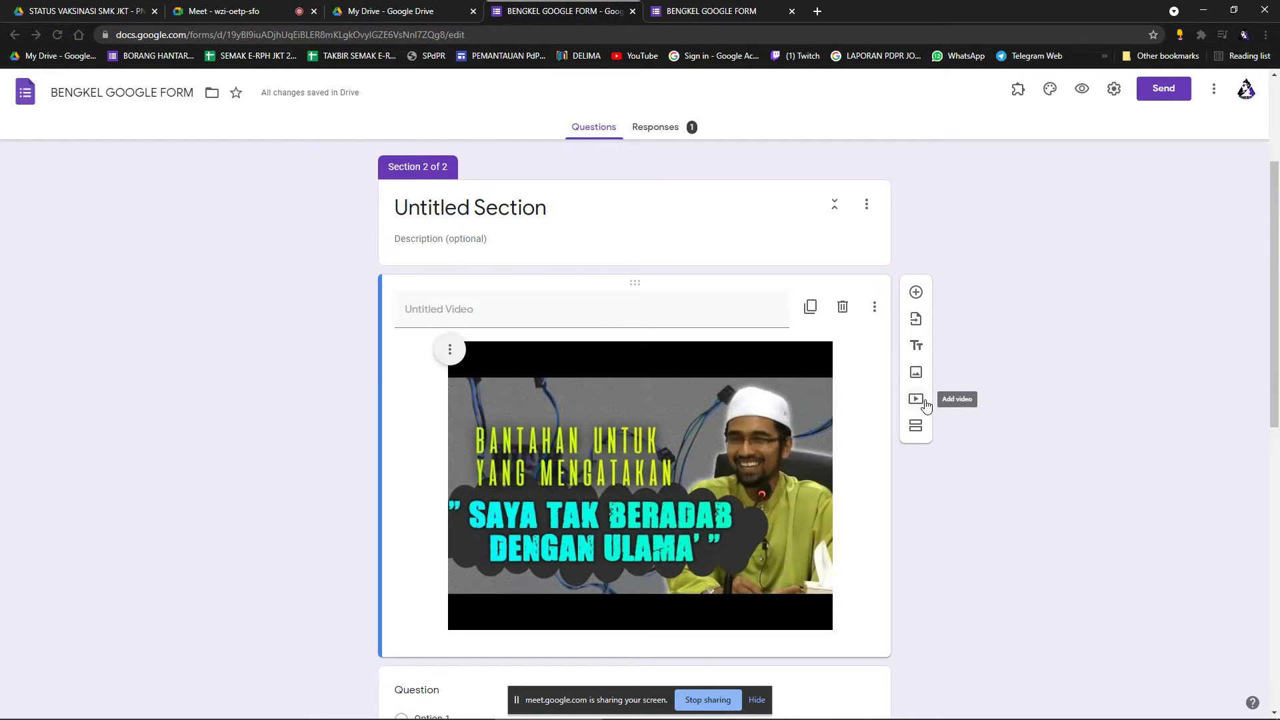
pyautogui.scroll(-2, 873, 407)
pyautogui.click(488, 185)
pyautogui.write('SILA LIHAT VIDEO DI BAWAH')
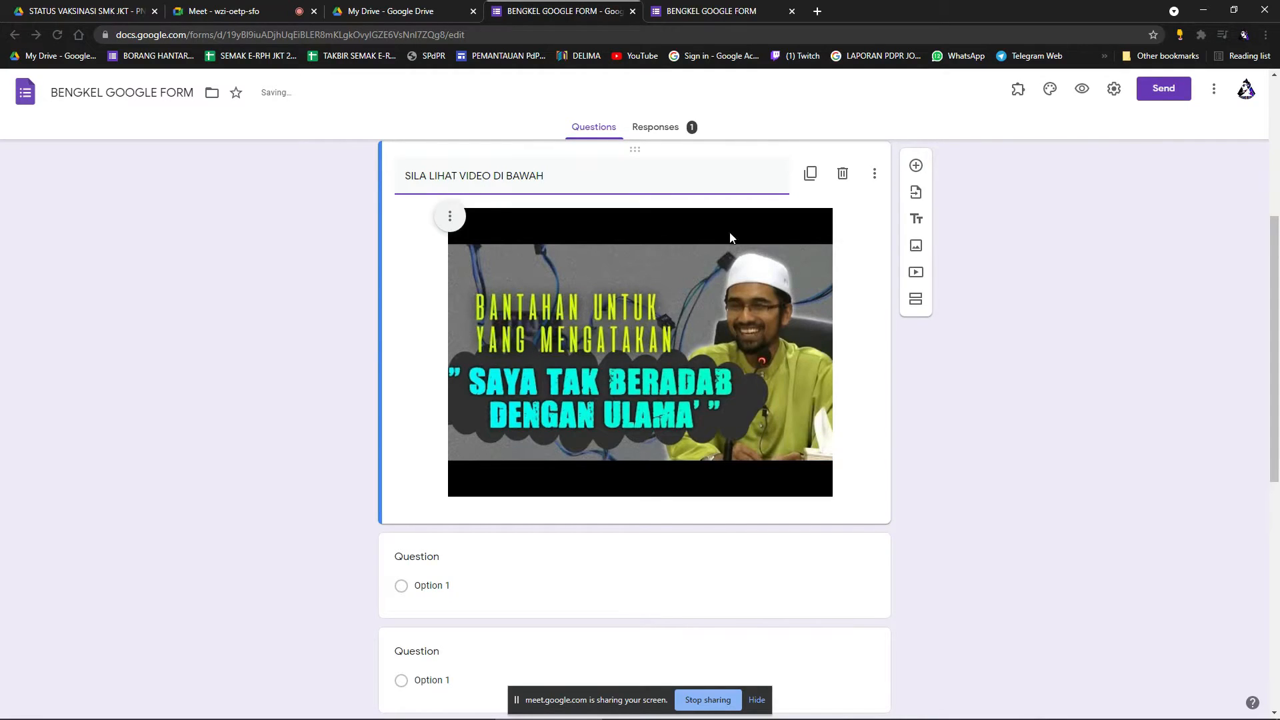
pyautogui.scroll(-1, 614, 544)
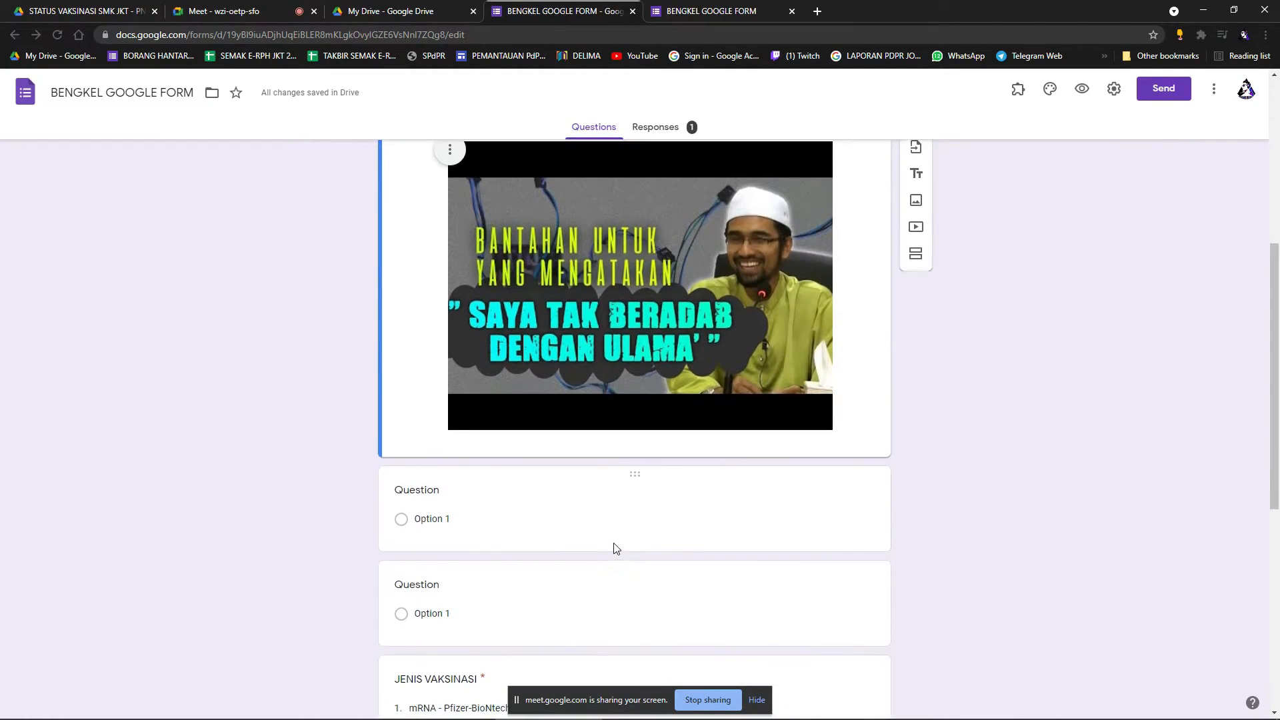
pyautogui.scroll(1, 636, 530)
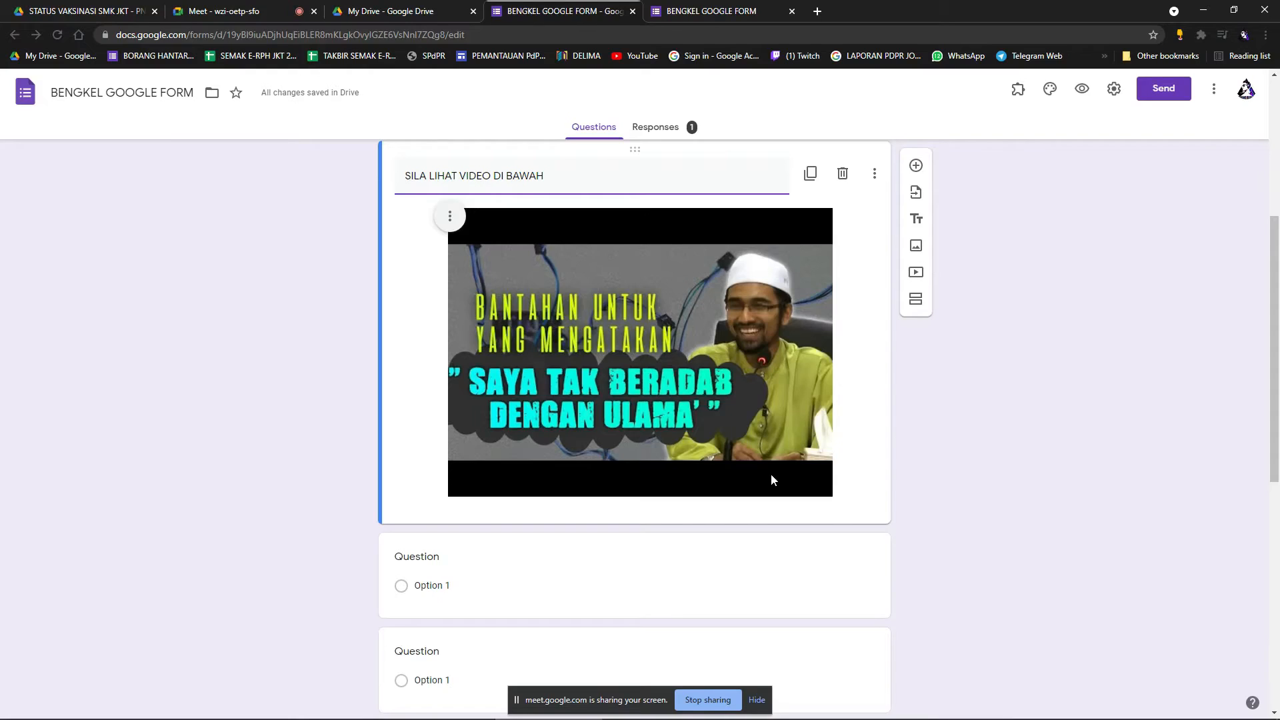
pyautogui.scroll(1, 871, 496)
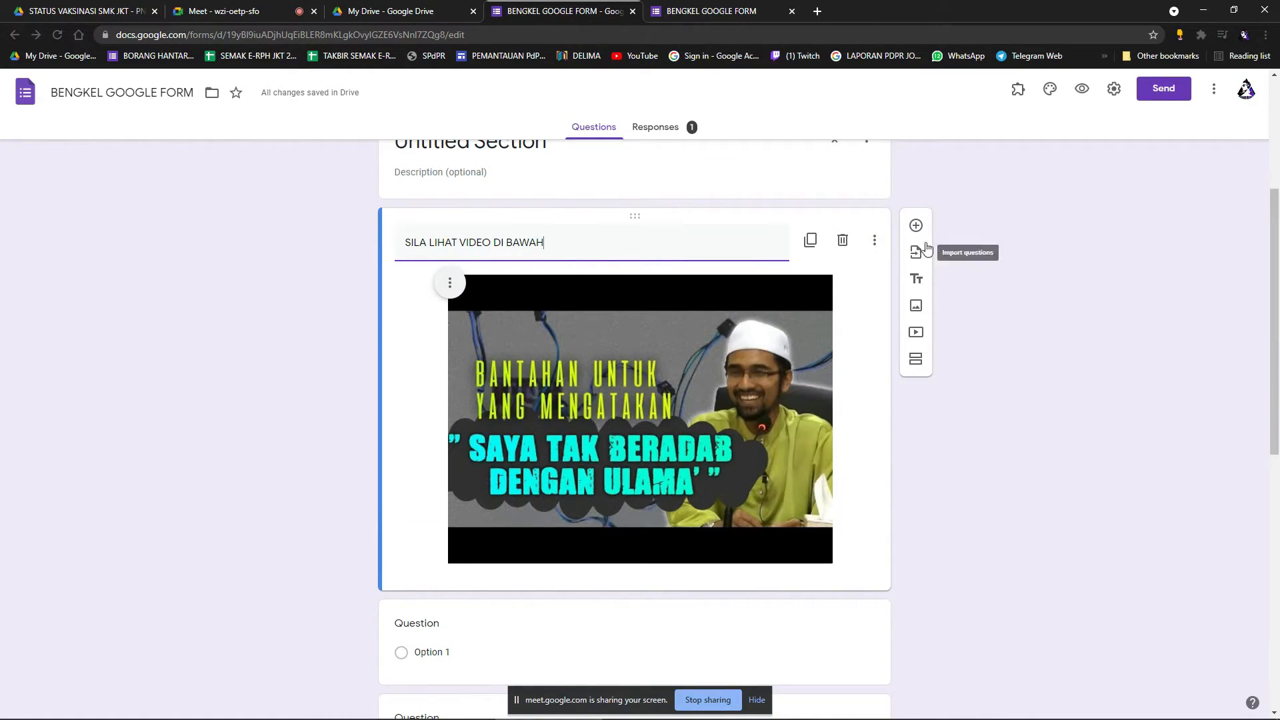
# Add a multiple-choice question 'SIAPA PENCERAMAH' with first option ERWE and a second option.
pyautogui.click(916, 226)
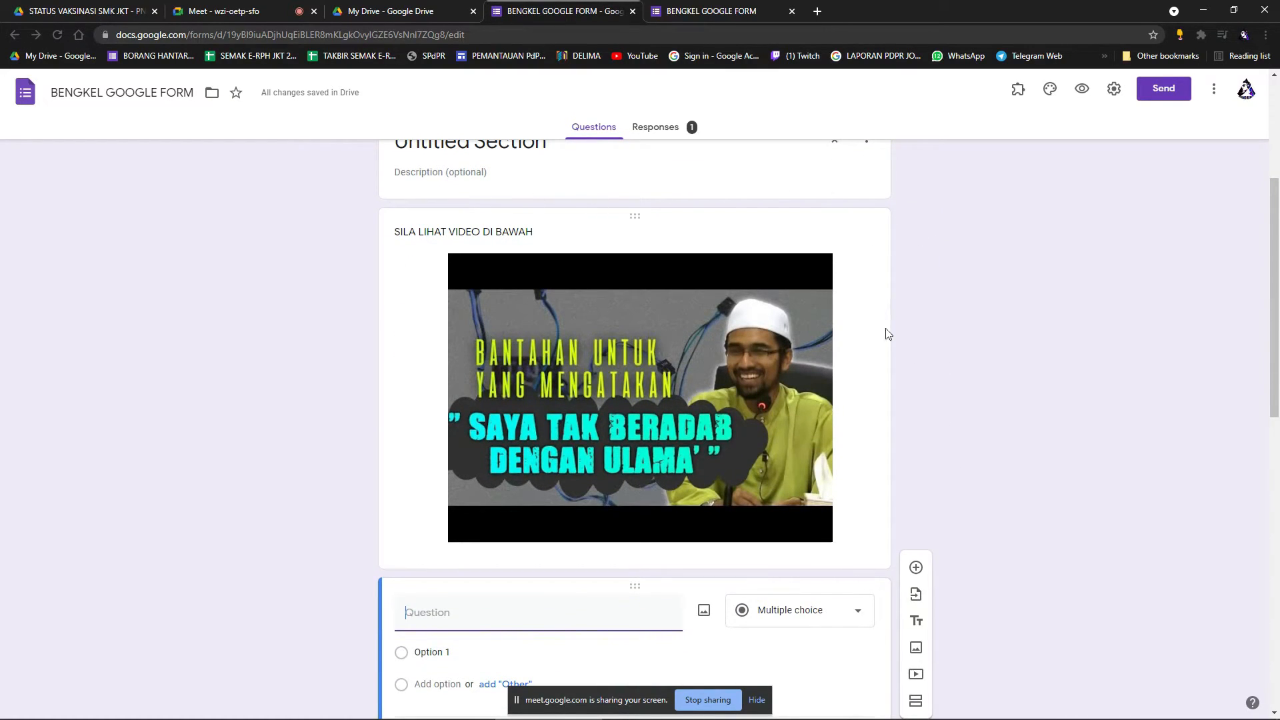
pyautogui.scroll(-3, 527, 577)
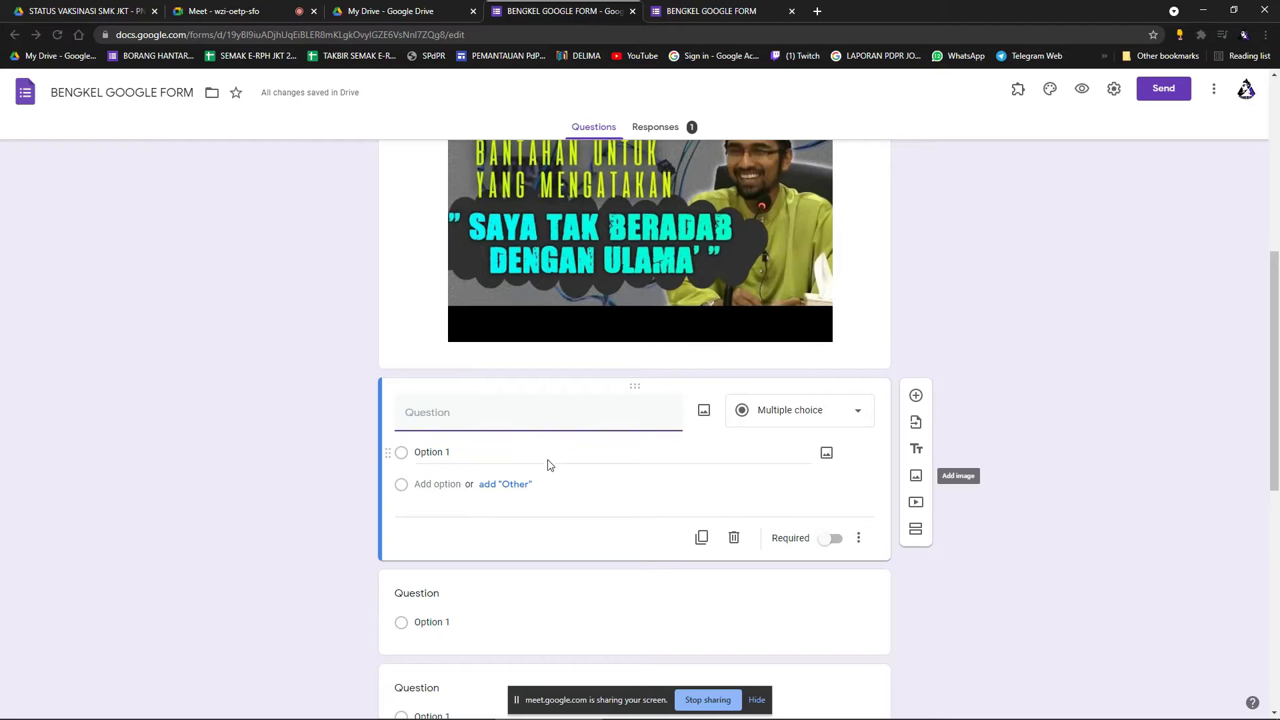
pyautogui.write('SIAPA PENCERAMAH TERSEBUT')
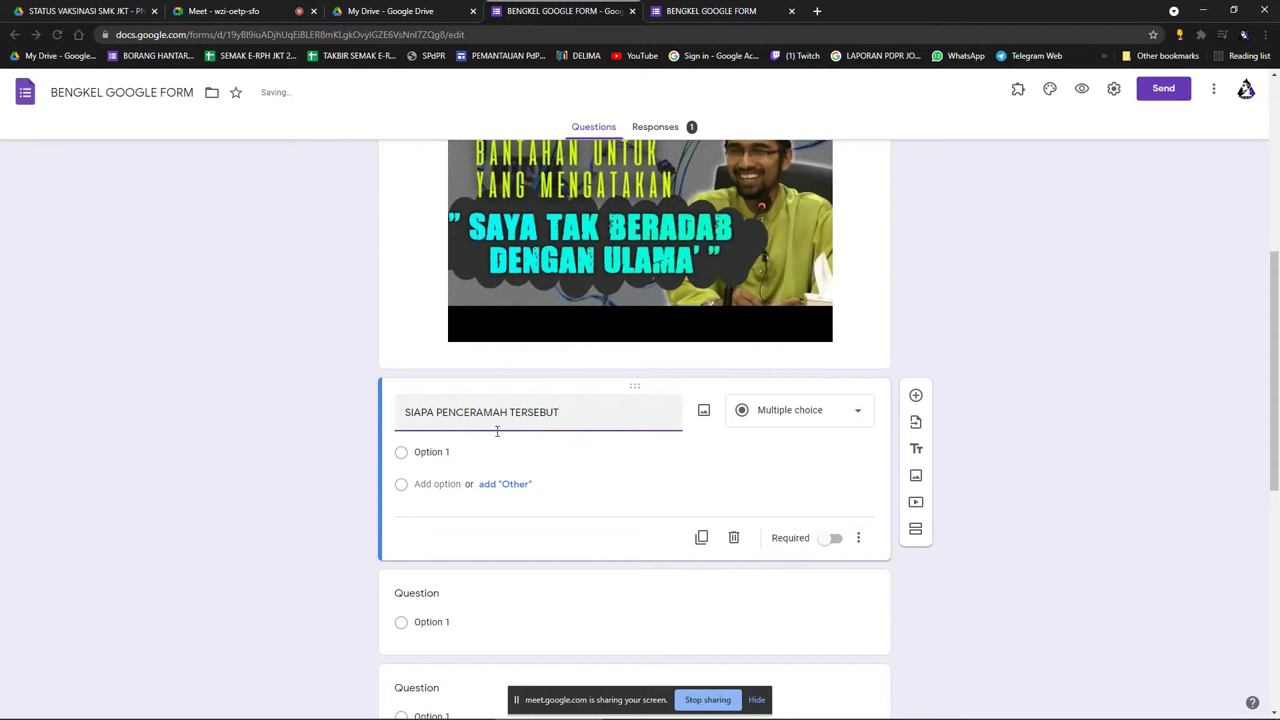
pyautogui.click(472, 452)
pyautogui.write('ERWE')
pyautogui.click(455, 487)
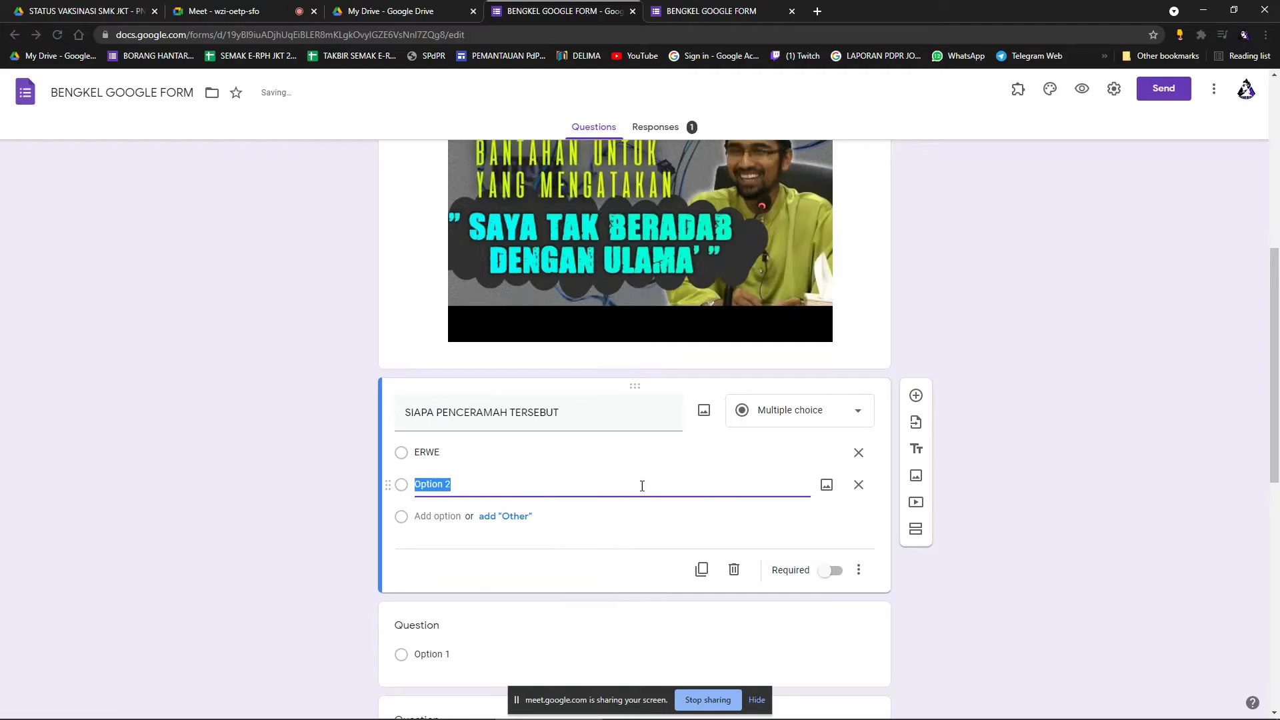
pyautogui.click(787, 420)
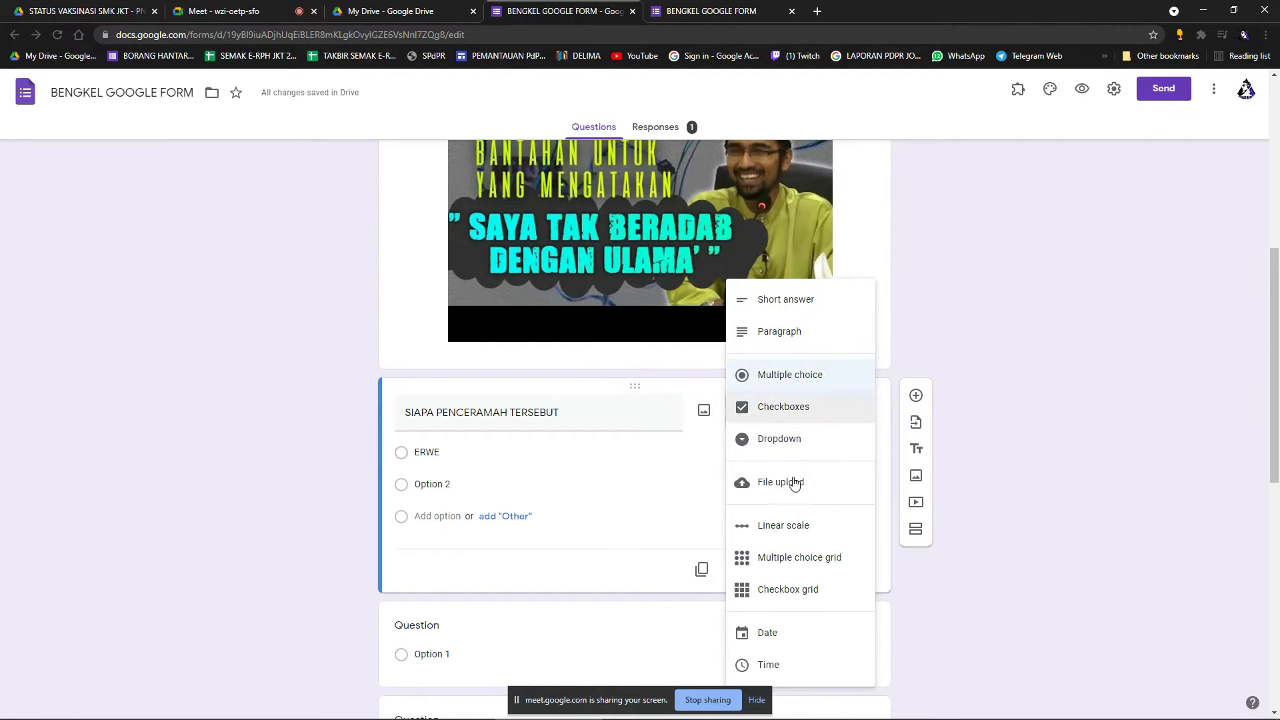
pyautogui.click(1067, 383)
# Delete the embedded video item from section 2.
pyautogui.scroll(2, 635, 411)
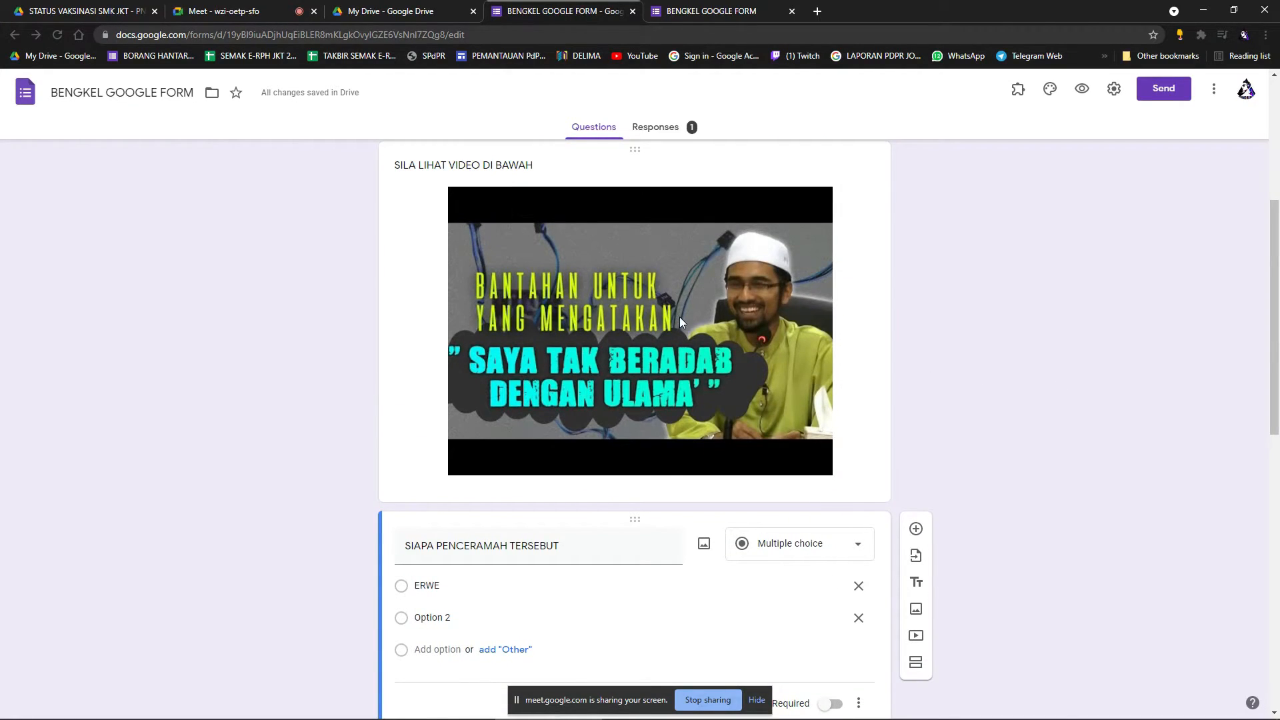
pyautogui.scroll(1, 730, 437)
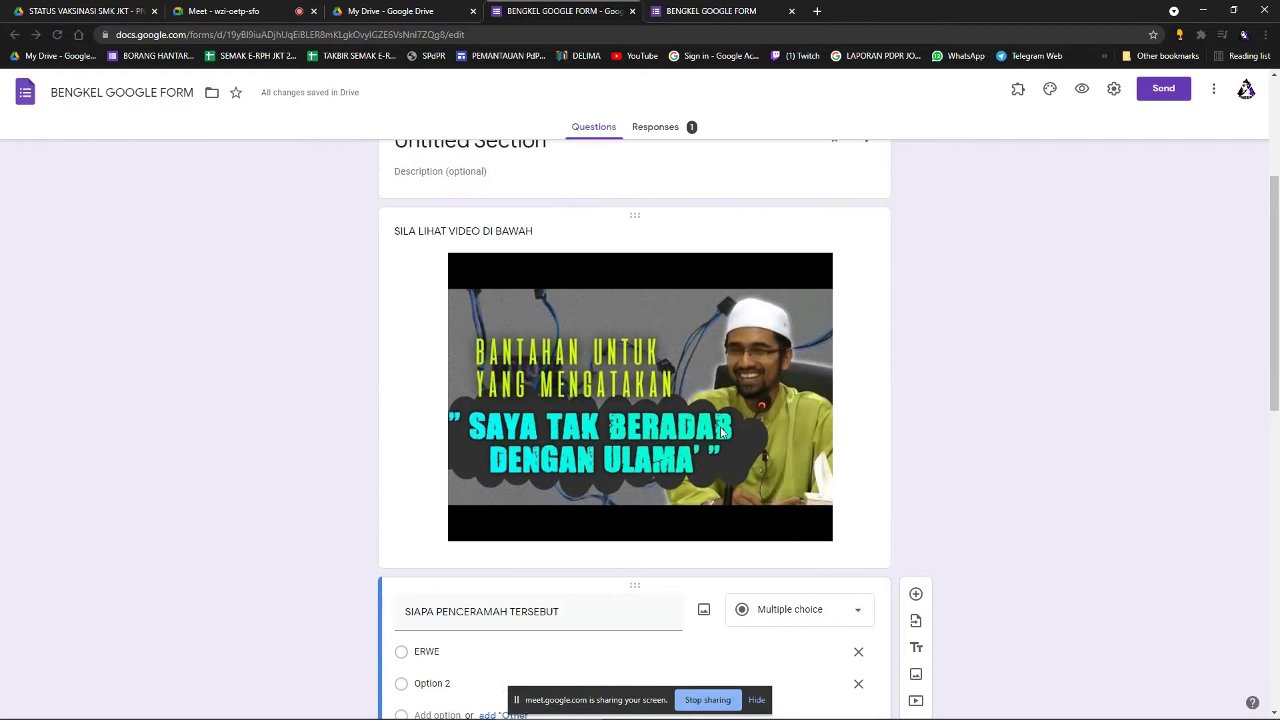
pyautogui.click(847, 397)
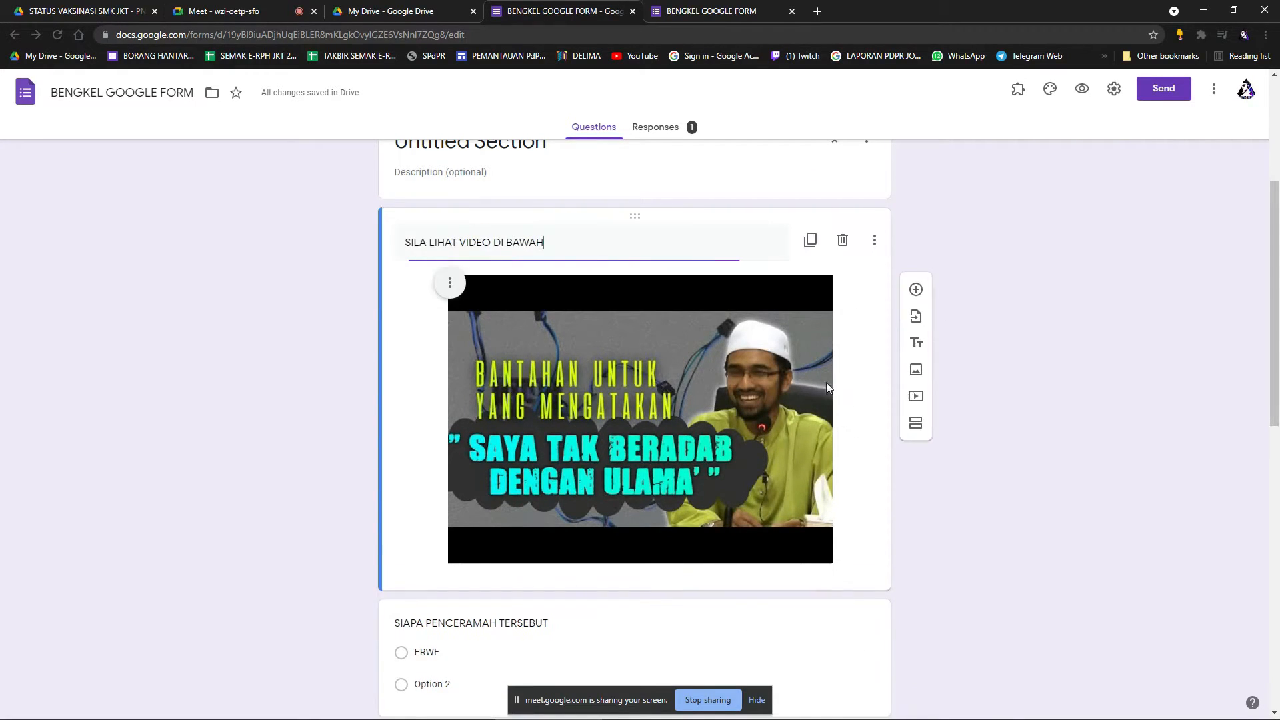
pyautogui.click(843, 239)
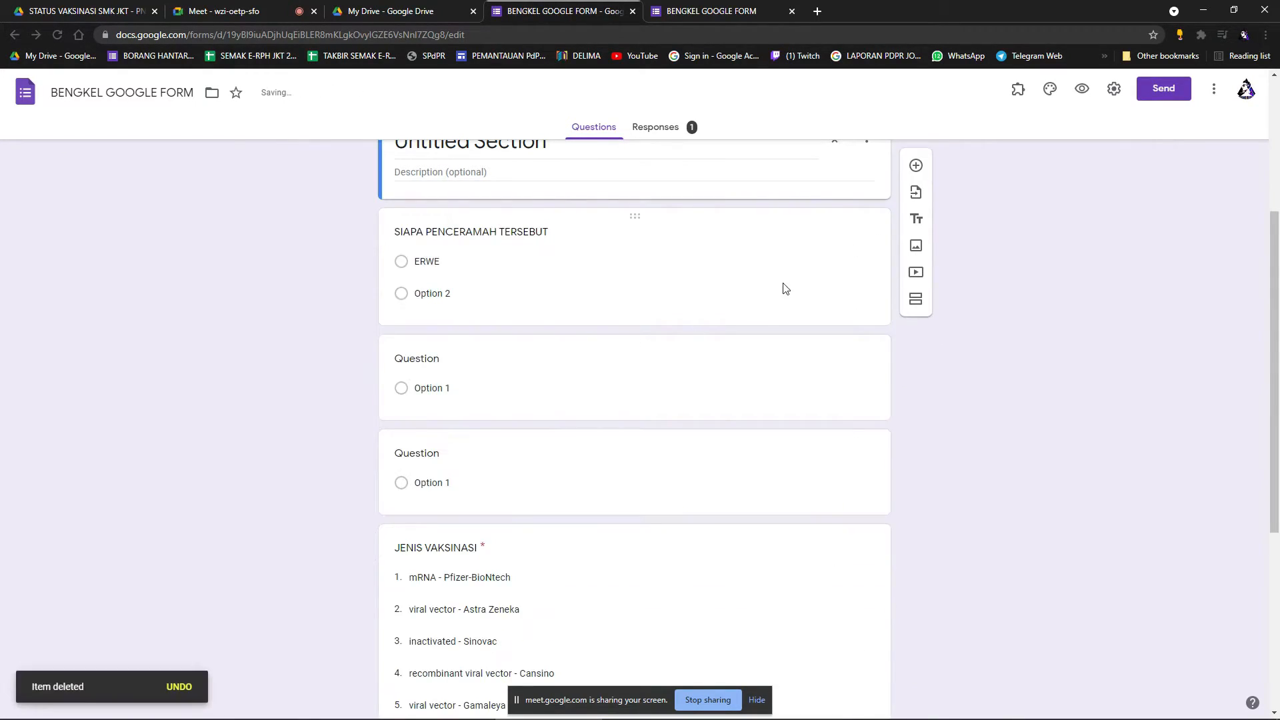
# Delete the SIAPA PENCERAMAH question and the two blank questions.
pyautogui.scroll(4, 782, 289)
pyautogui.scroll(-2, 789, 331)
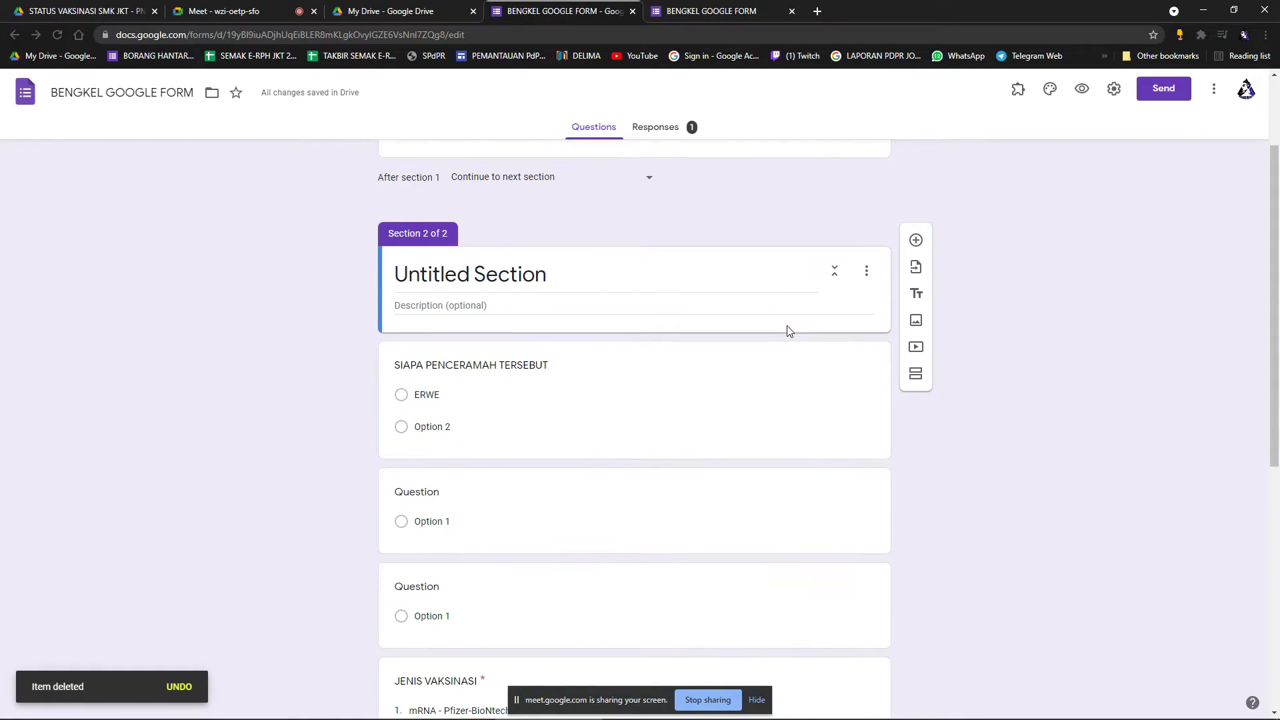
pyautogui.scroll(-1, 765, 362)
pyautogui.click(766, 360)
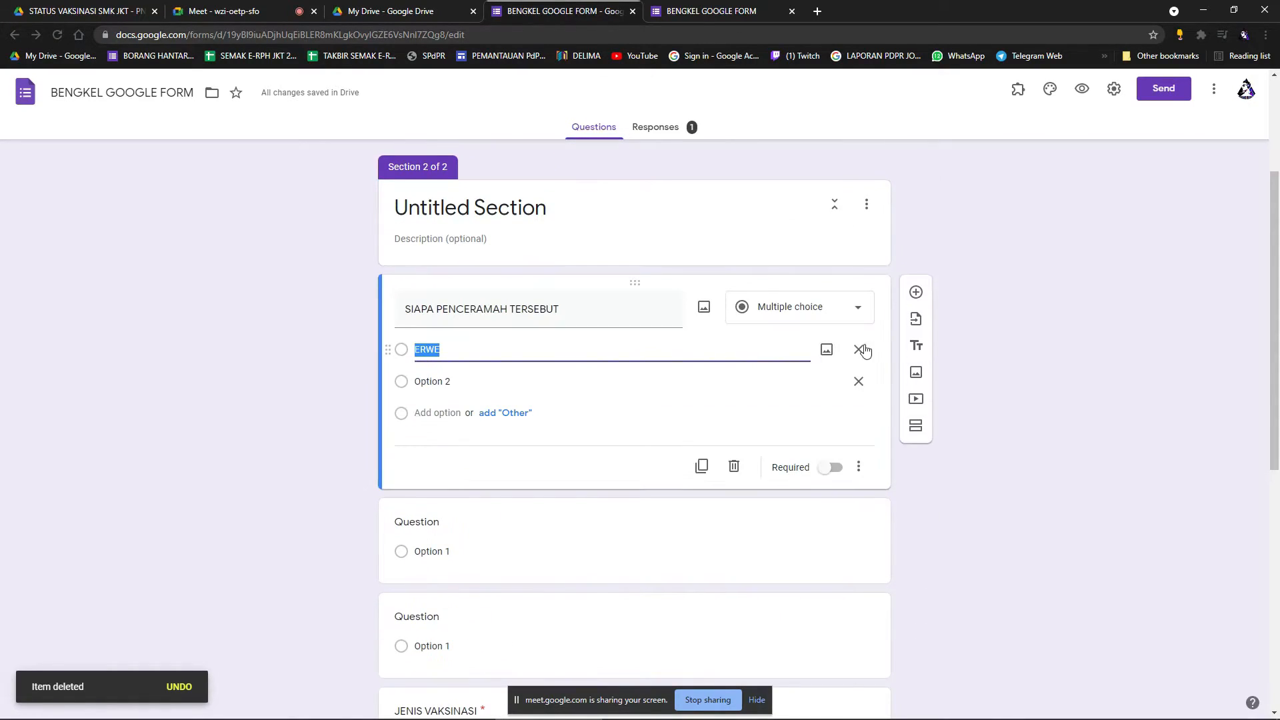
pyautogui.click(734, 467)
pyautogui.click(794, 337)
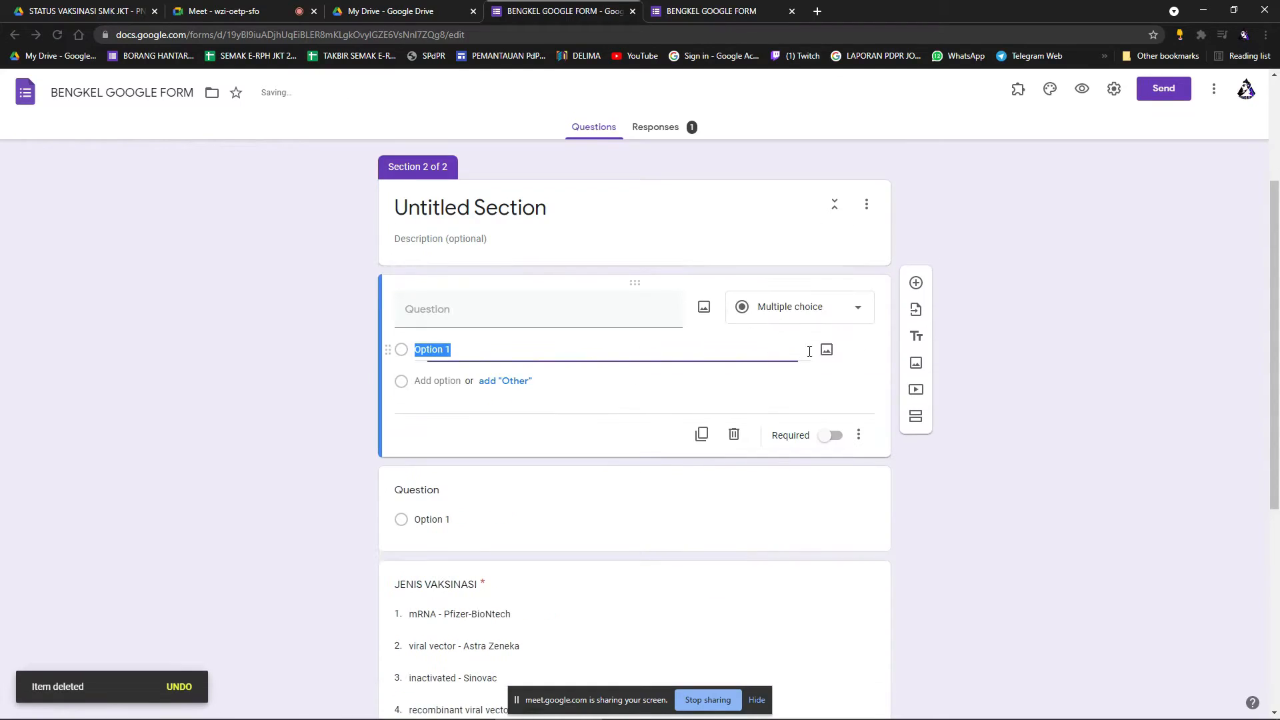
pyautogui.click(735, 438)
pyautogui.click(694, 329)
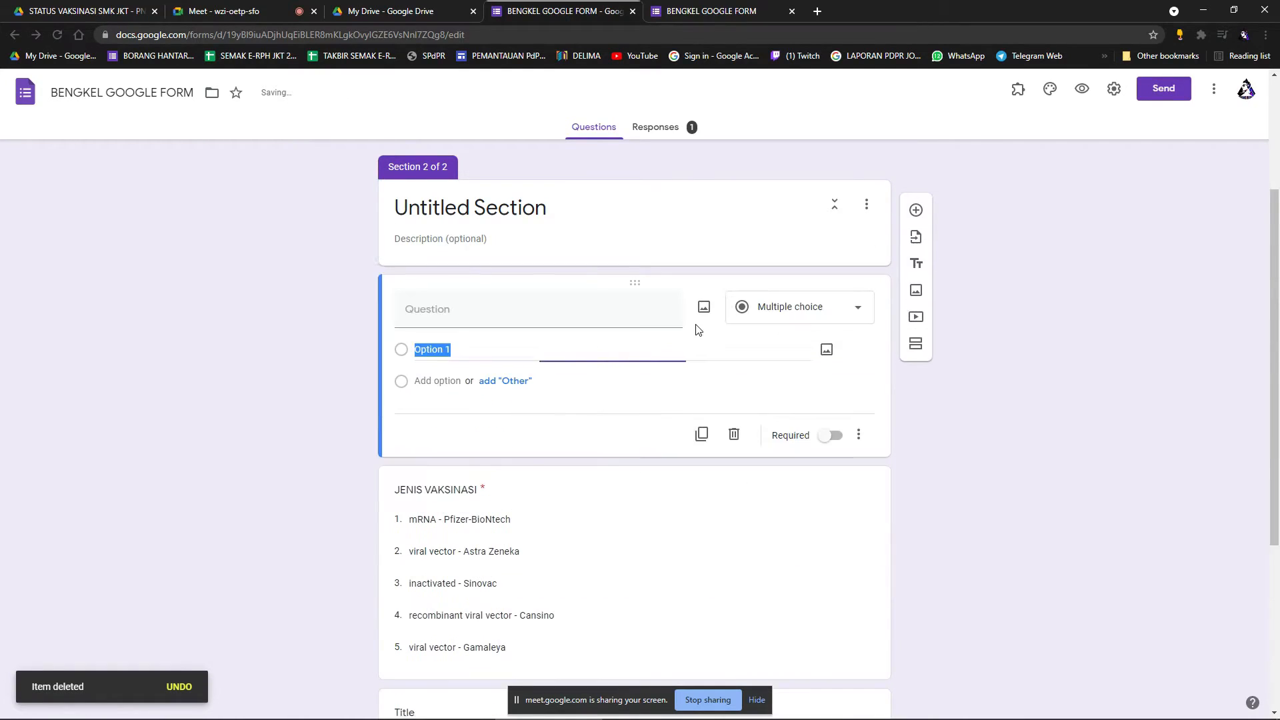
pyautogui.click(733, 437)
# Open the video picker on its YouTube Video search tab.
pyautogui.scroll(2, 747, 450)
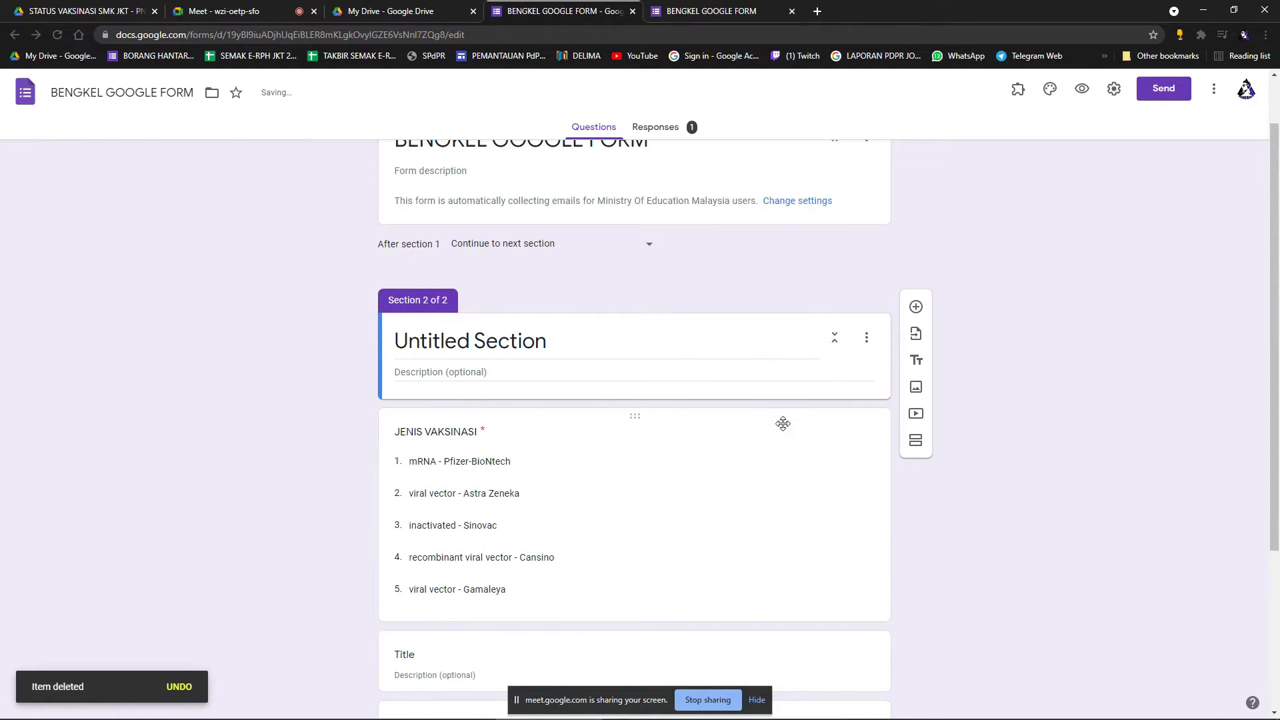
pyautogui.click(916, 413)
pyautogui.click(328, 239)
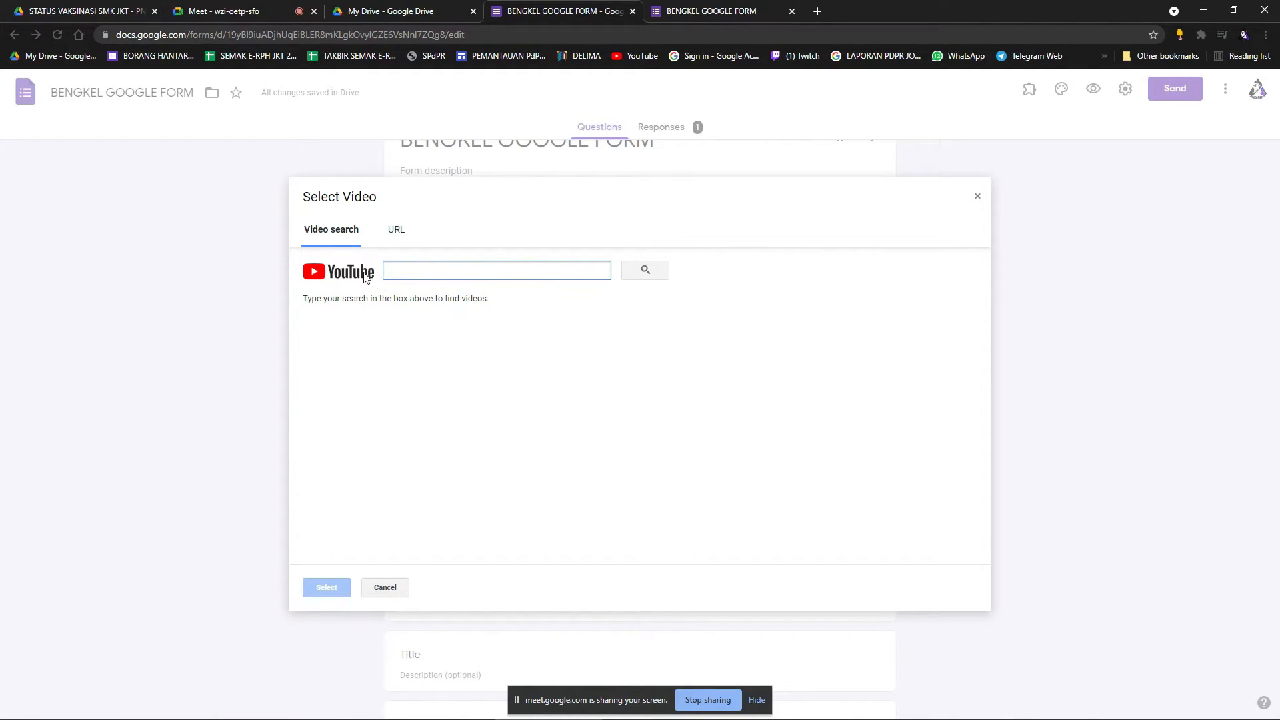
# Switch the video picker to the URL tab, then close it without inserting anything.
pyautogui.click(397, 235)
pyautogui.click(978, 196)
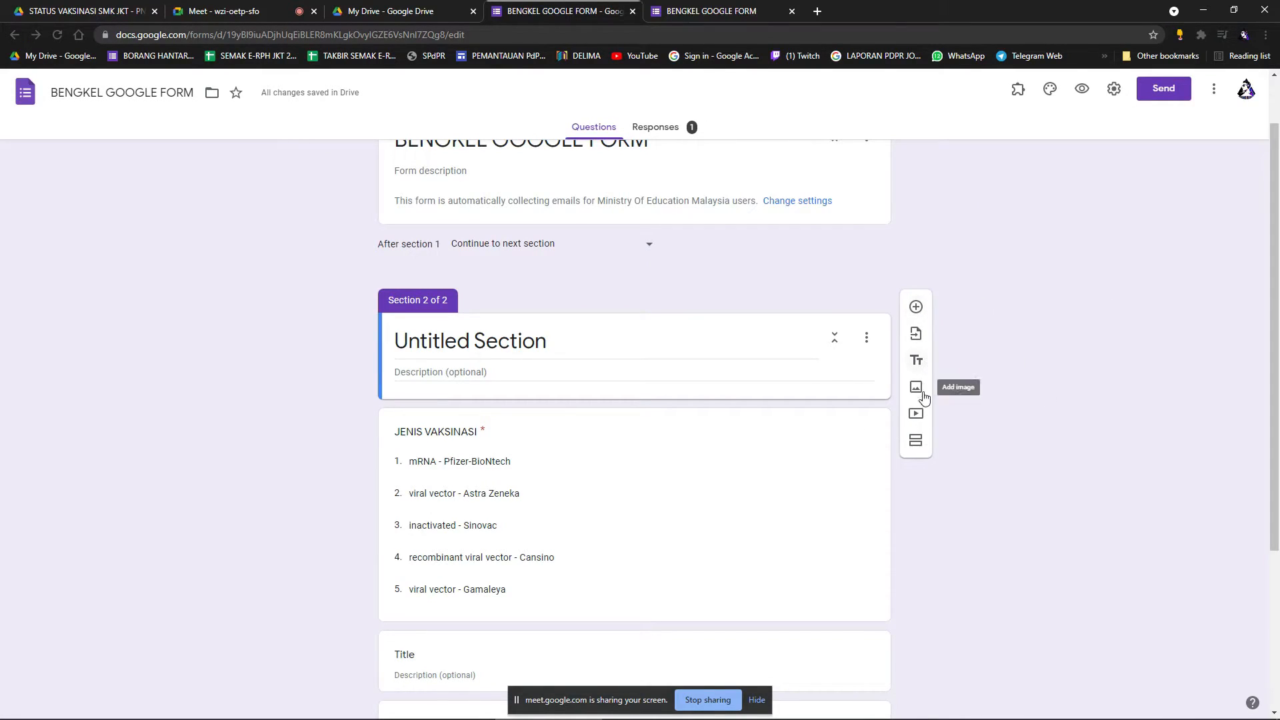
pyautogui.scroll(1, 667, 347)
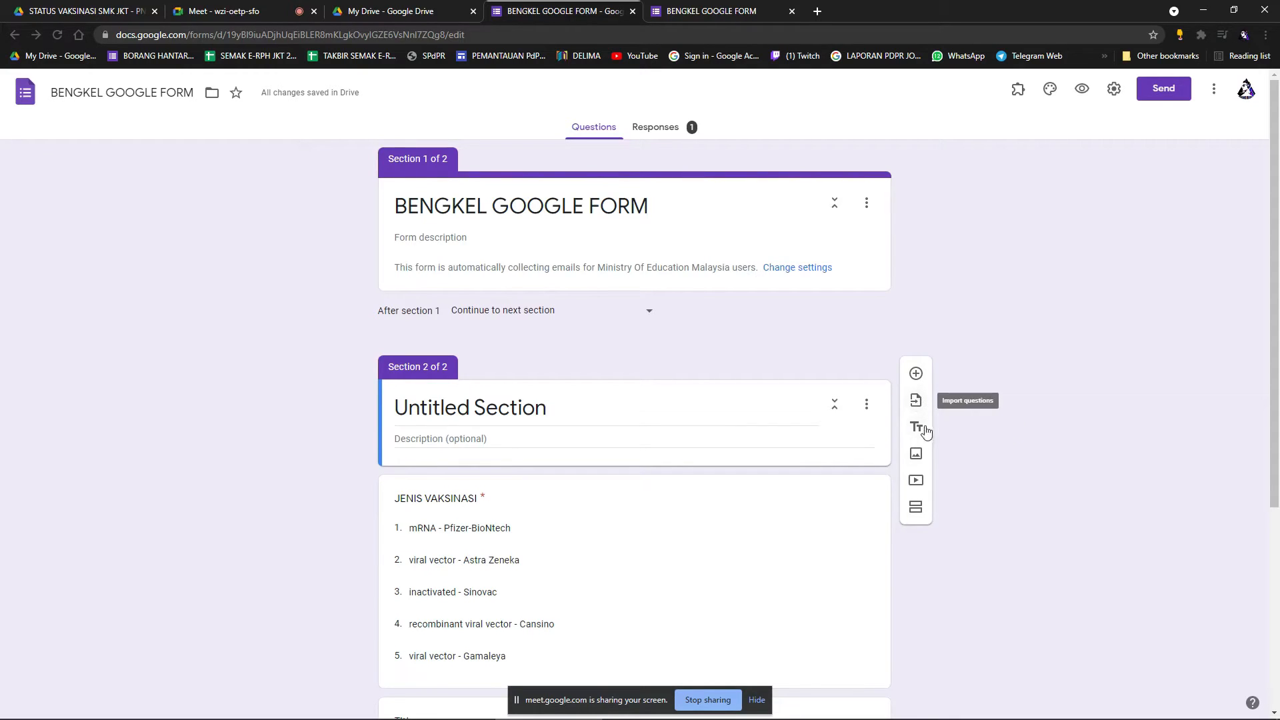
# Reopen the video picker on YouTube search and minimize the browser to show the desktop.
pyautogui.click(922, 484)
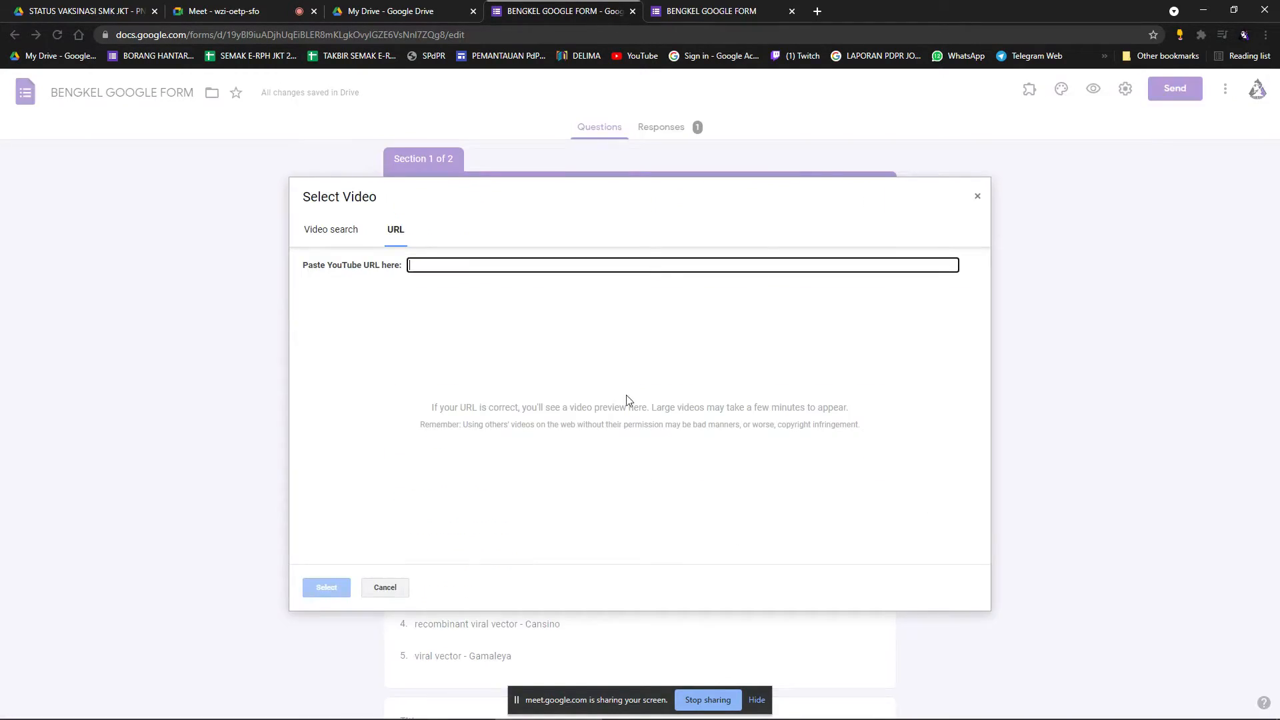
pyautogui.click(331, 233)
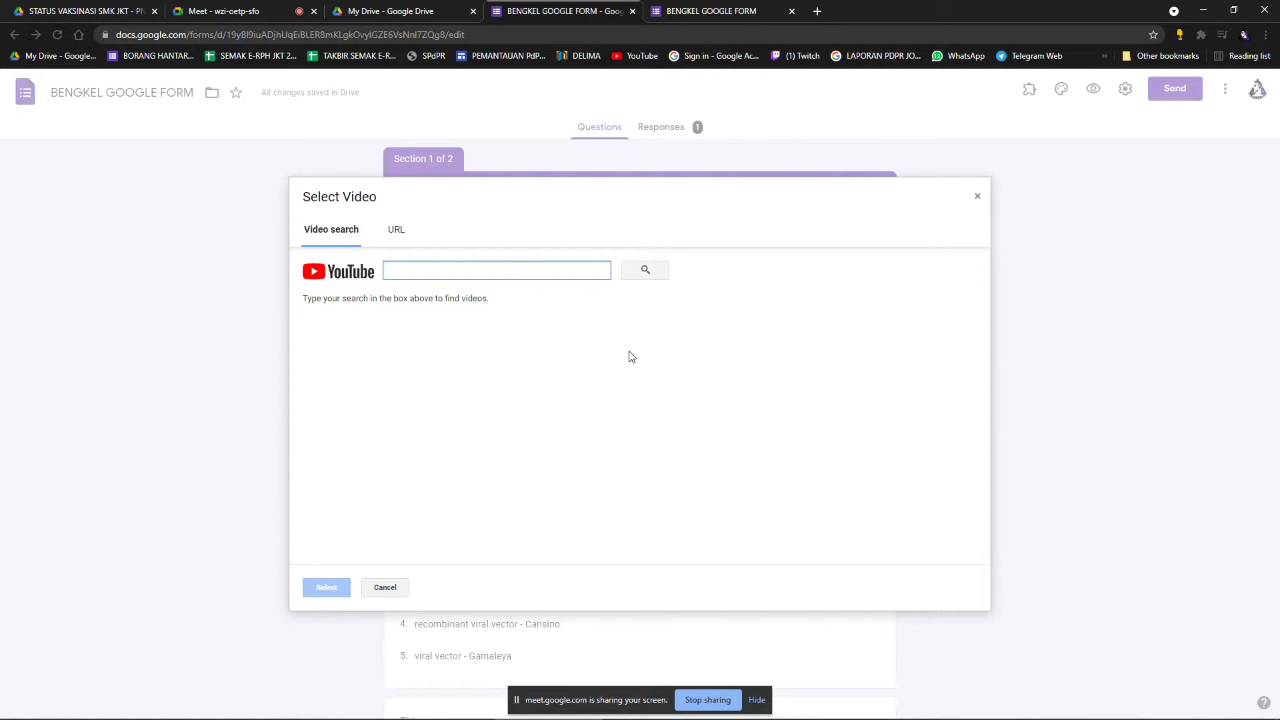
pyautogui.press('super+d')
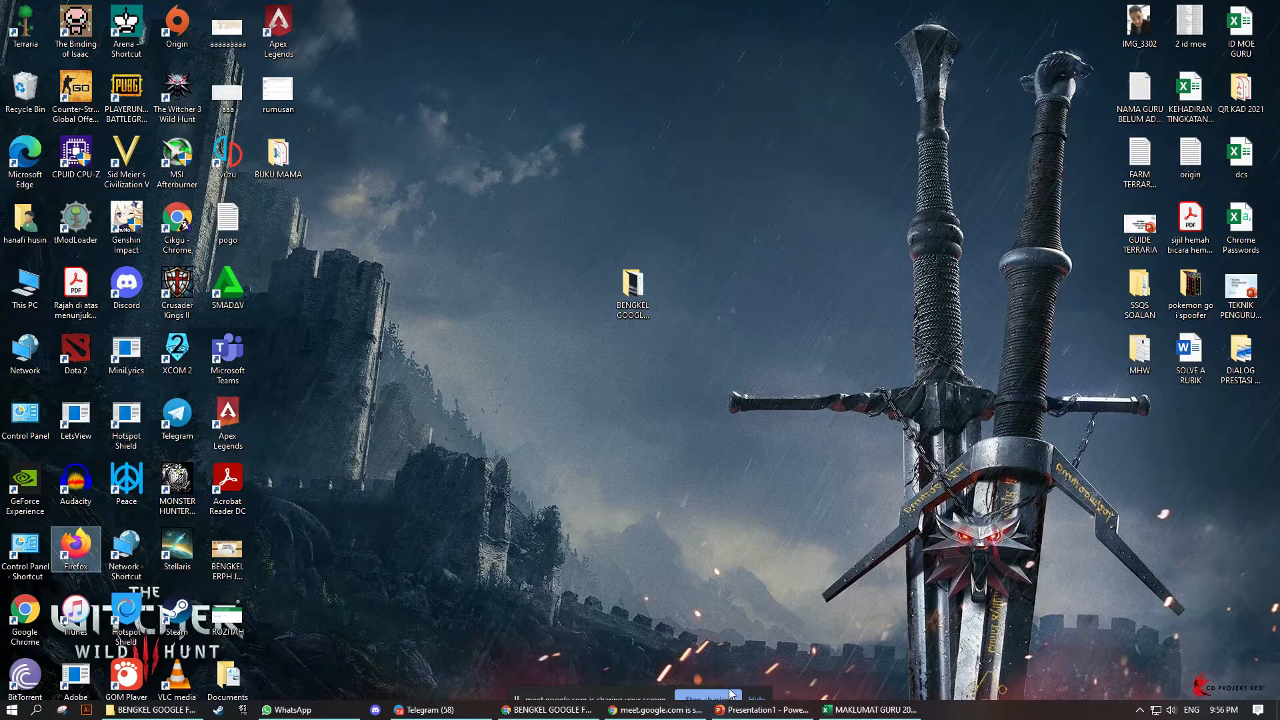
# Open and minimize Telegram and the BENGKEL GOOGLE FORM folder, then restore Chrome with the form.
pyautogui.click(667, 715)
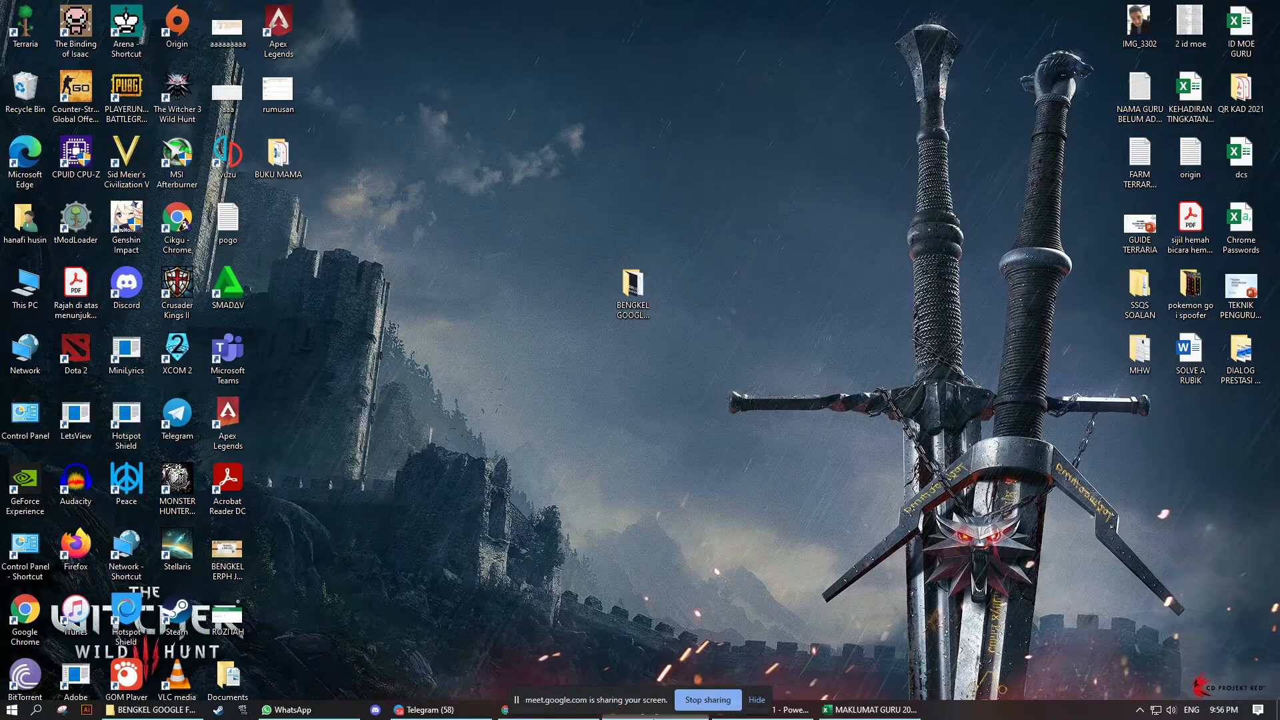
pyautogui.click(449, 715)
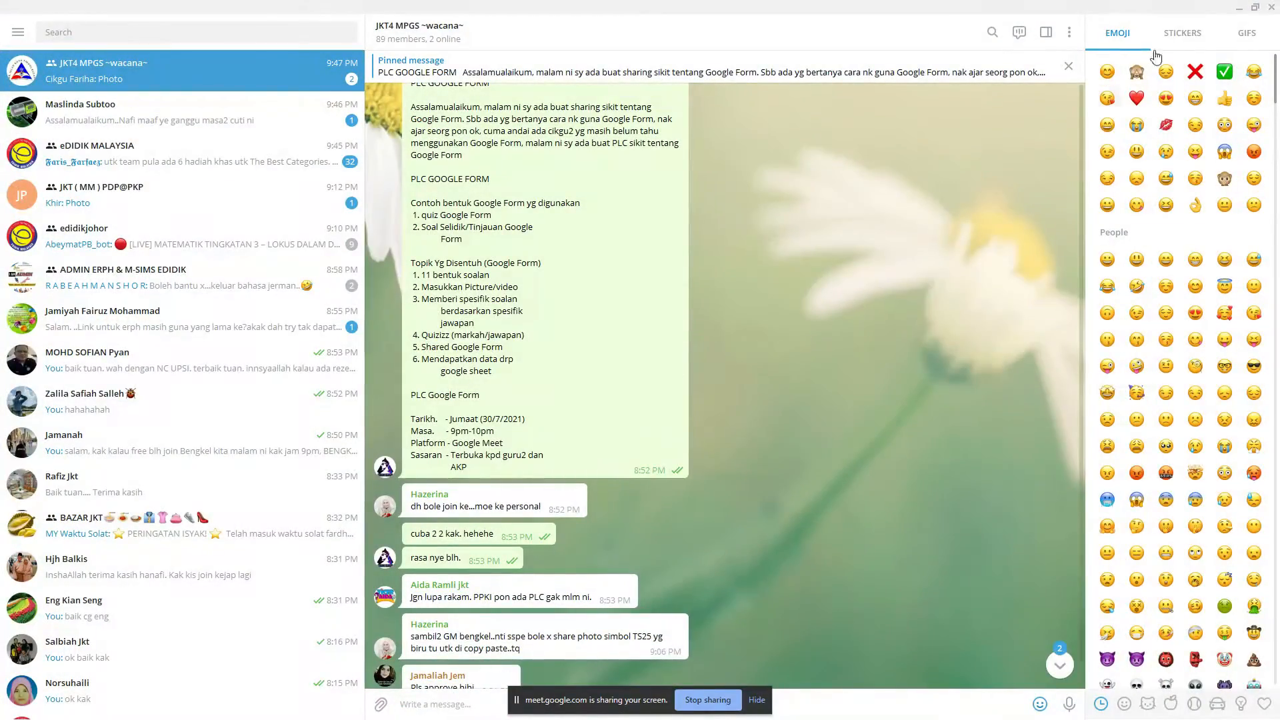
pyautogui.click(1239, 8)
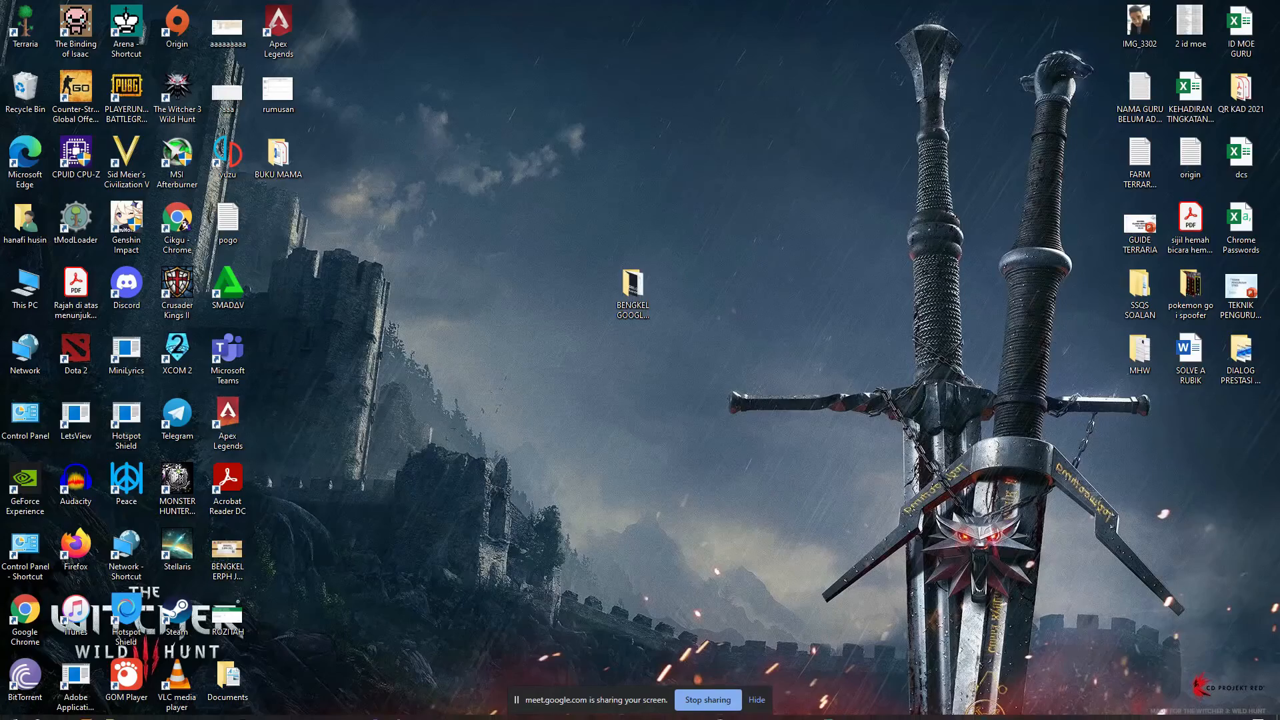
pyautogui.click(150, 710)
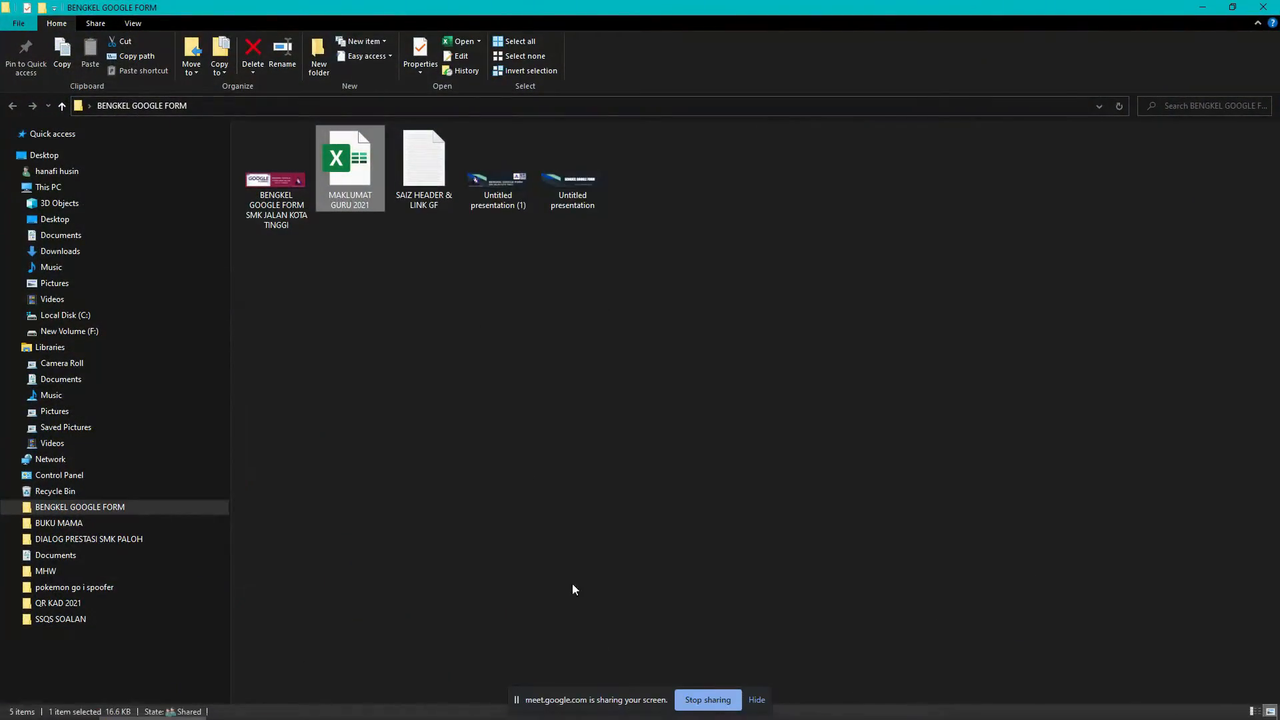
pyautogui.click(1203, 7)
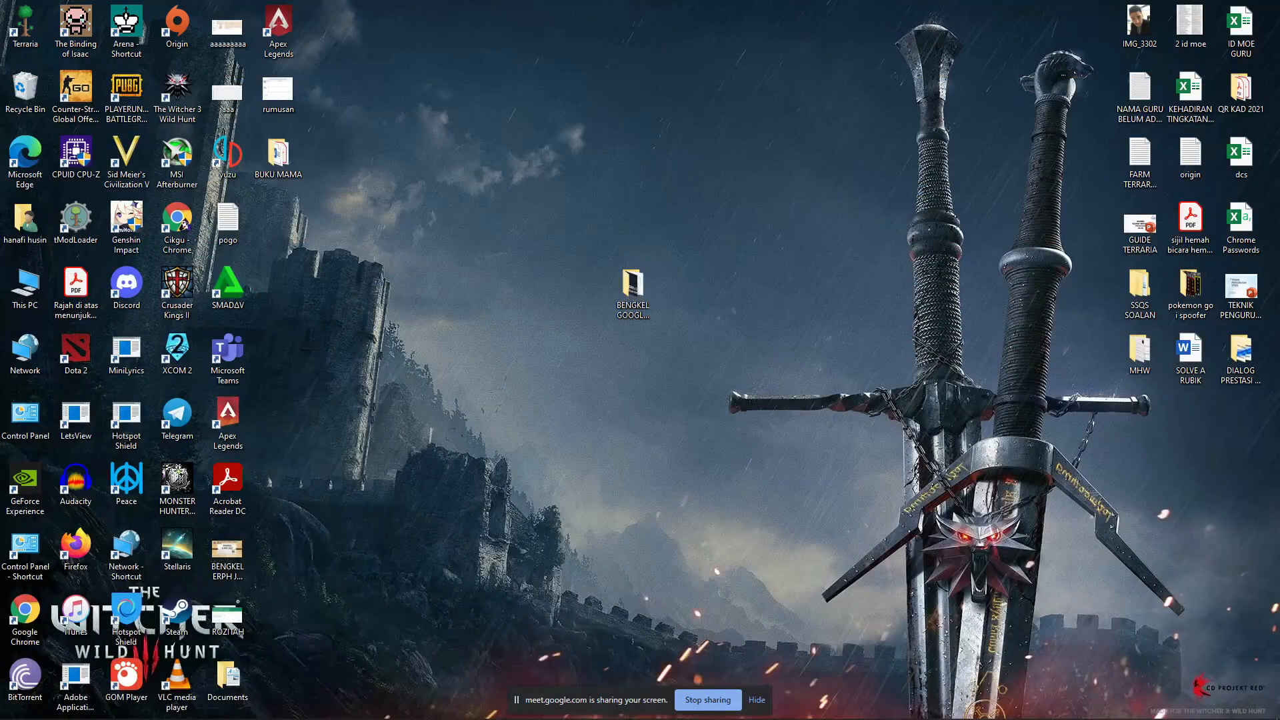
pyautogui.moveTo(735, 708)
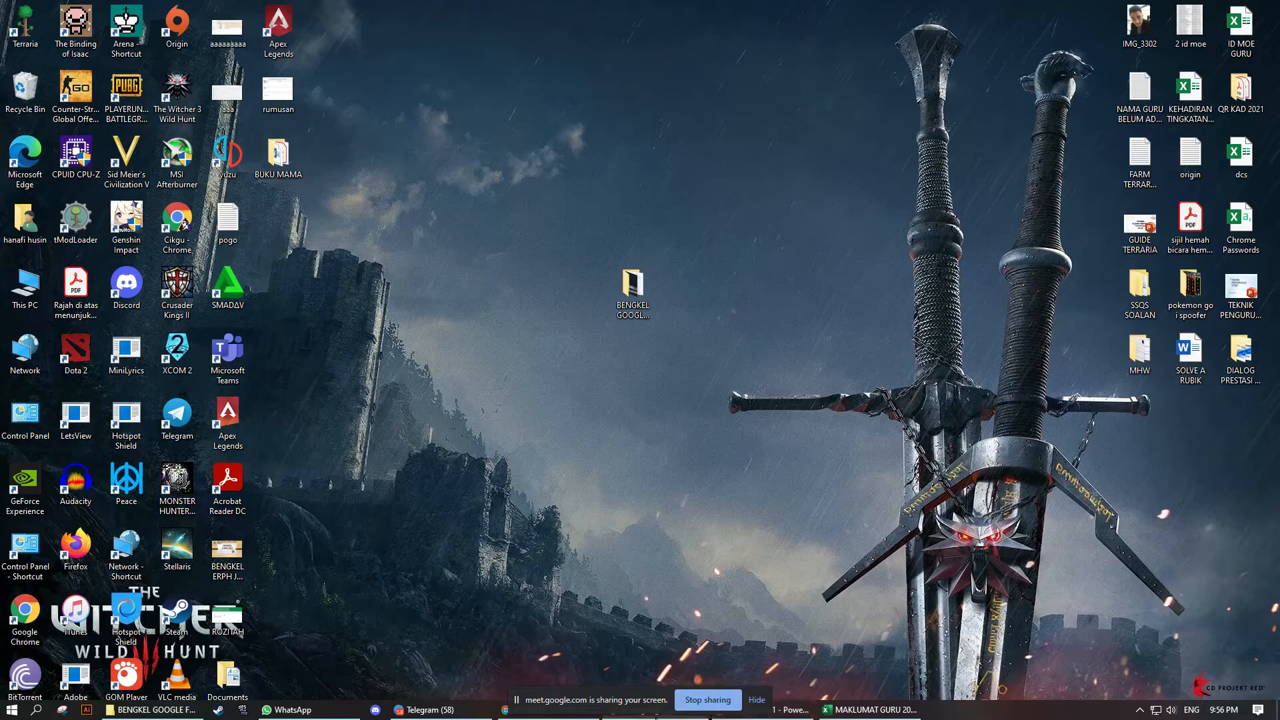
pyautogui.click(548, 716)
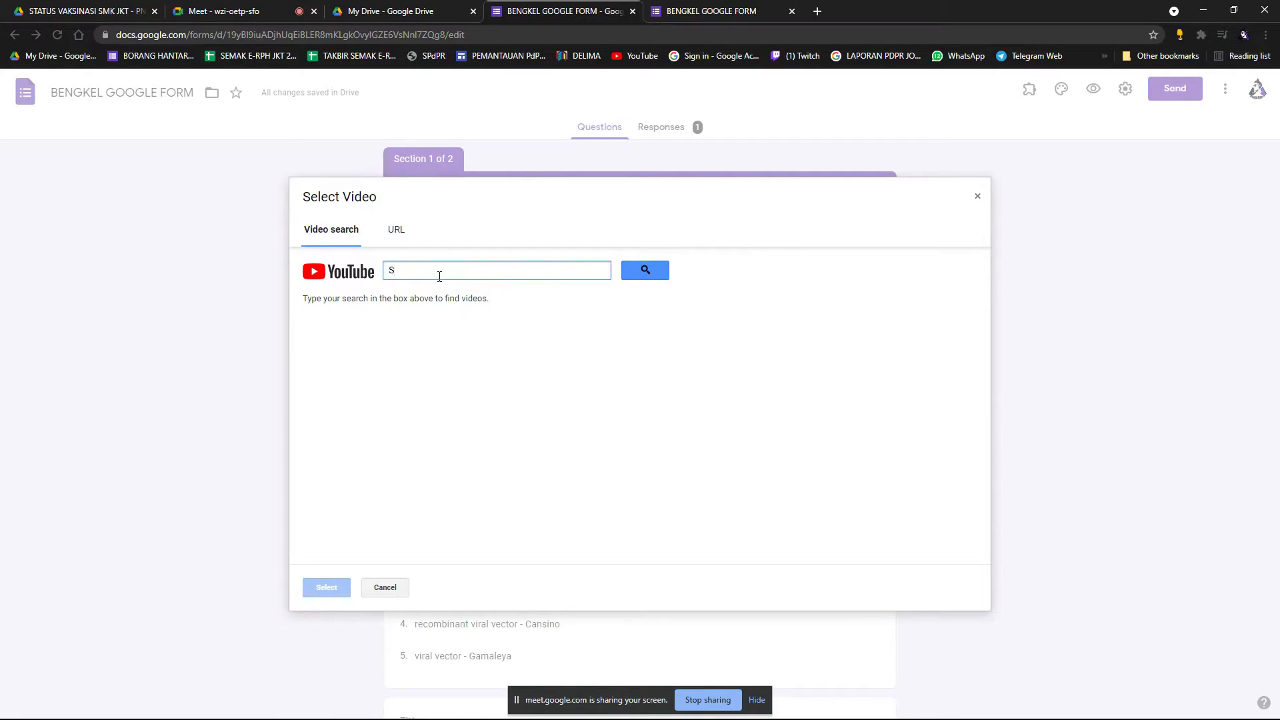
# Clear the stray letter from the video search, then browse into Google Drive's ALL folder.
pyautogui.press('BackSpace')
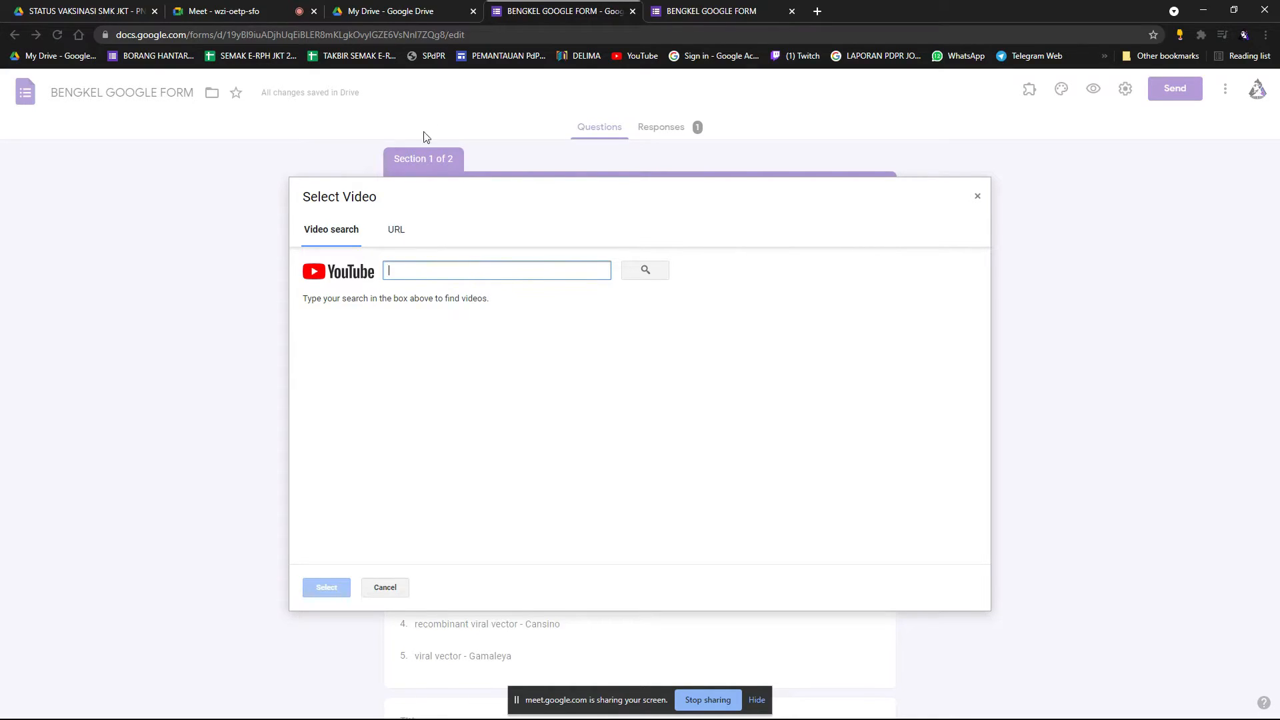
pyautogui.click(391, 10)
pyautogui.scroll(-3, 467, 267)
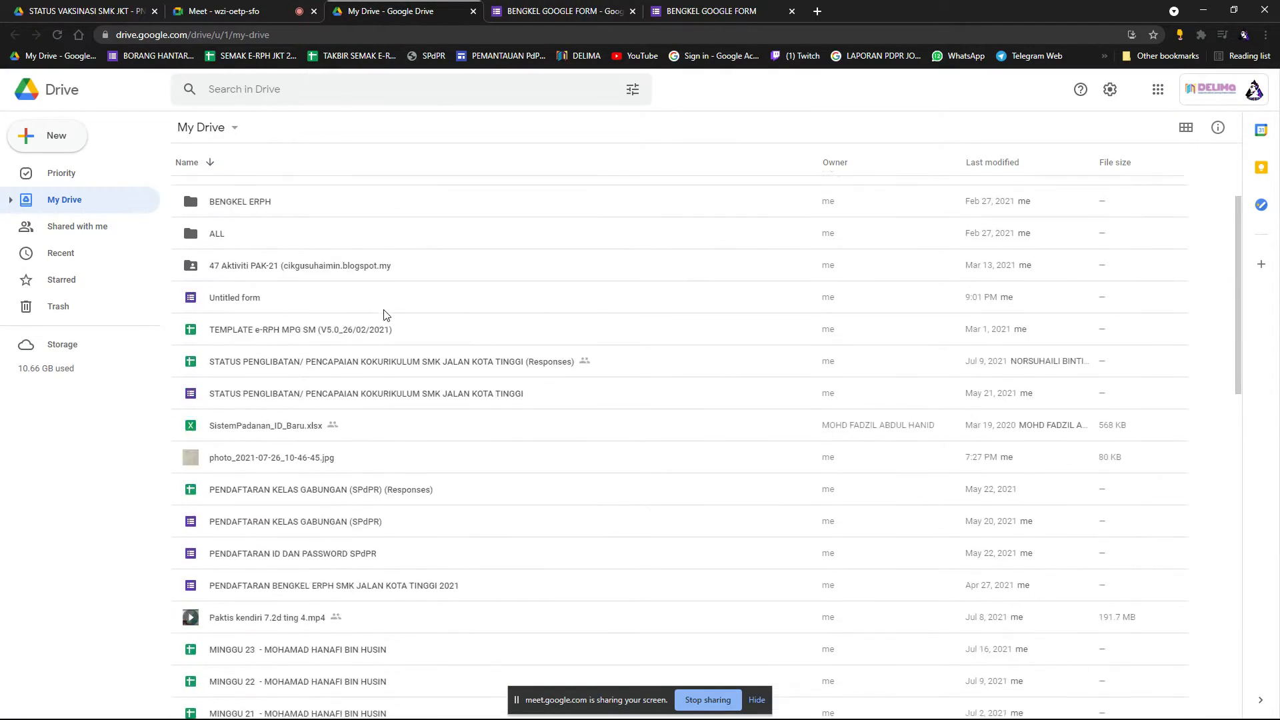
pyautogui.scroll(3, 361, 325)
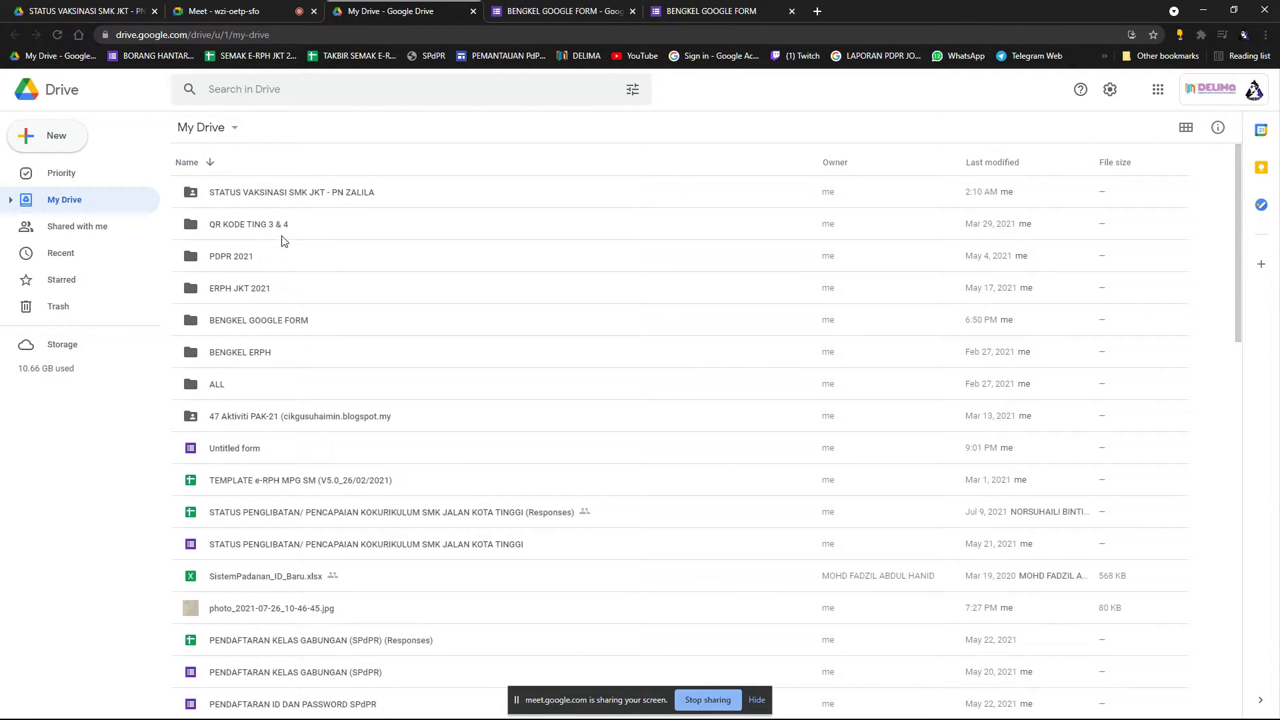
pyautogui.click(238, 388)
pyautogui.doubleClick(238, 388)
pyautogui.doubleClick(265, 192)
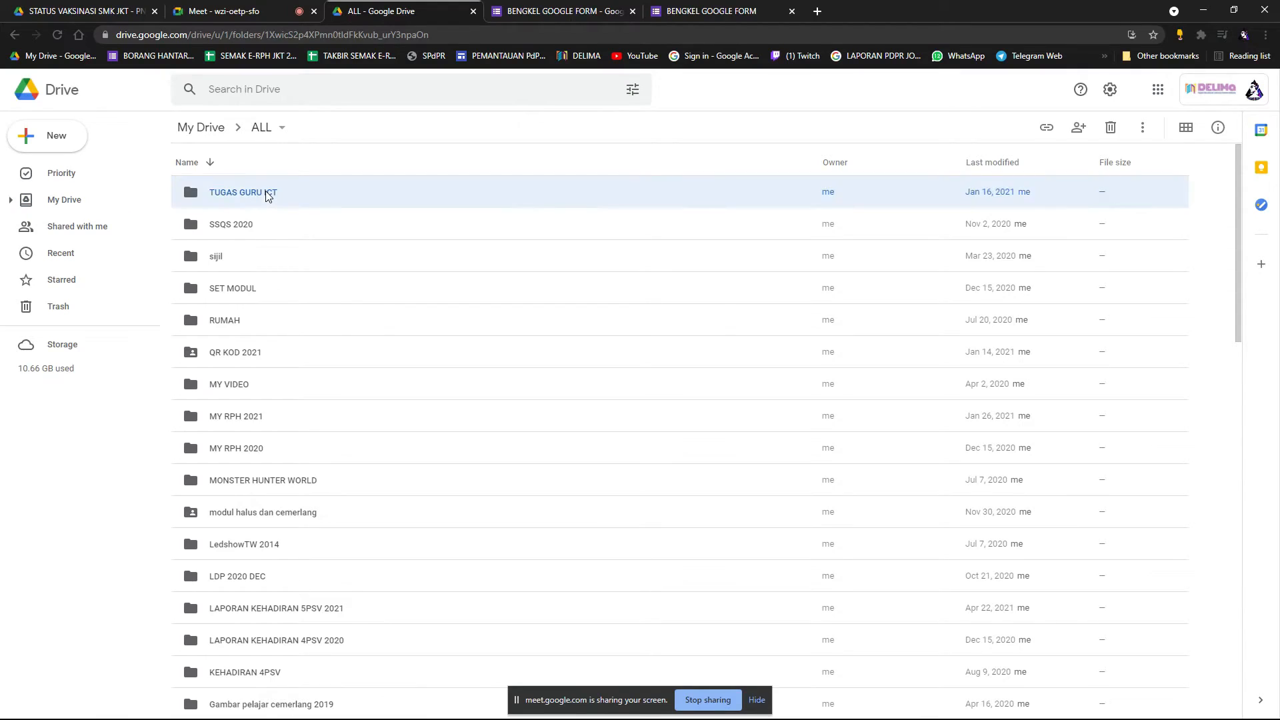
pyautogui.click(262, 127)
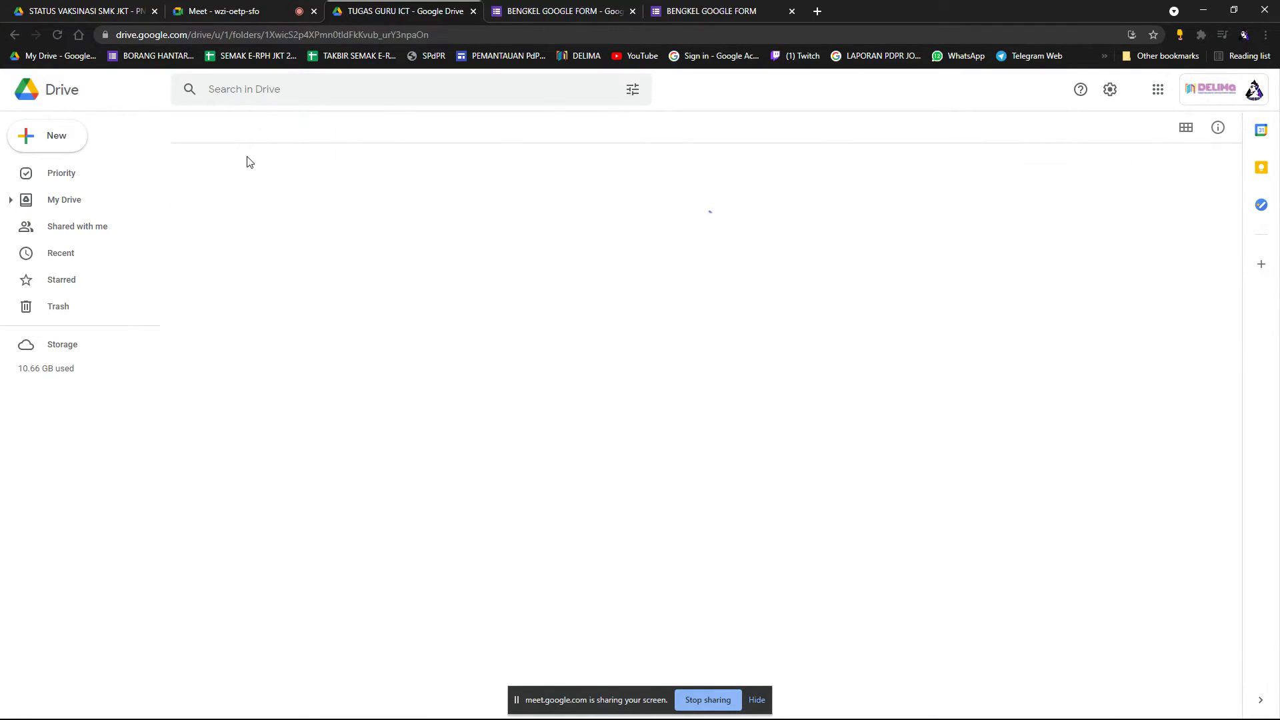
# In MY VIDEO > video plc, copy the share link for VIDEO TUTORIAL DG21 LAPORAN KEHADIRAN.mp4.
pyautogui.click(251, 385)
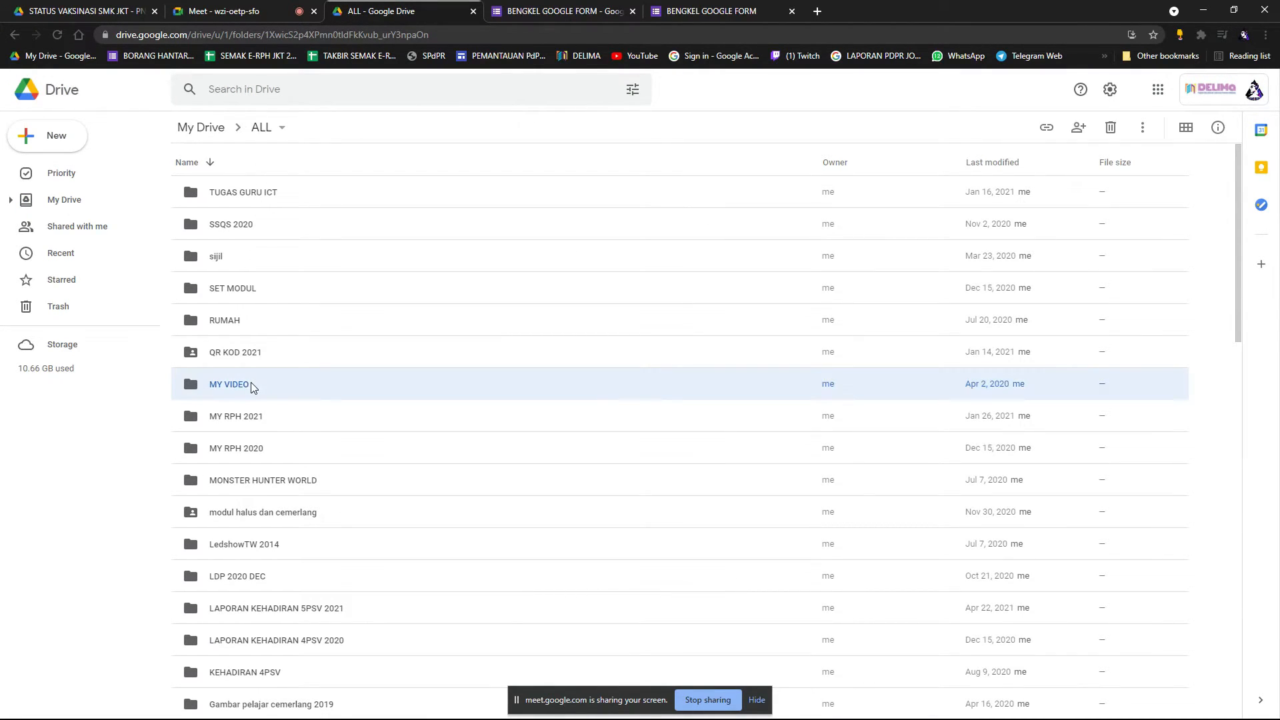
pyautogui.doubleClick(250, 385)
pyautogui.doubleClick(252, 195)
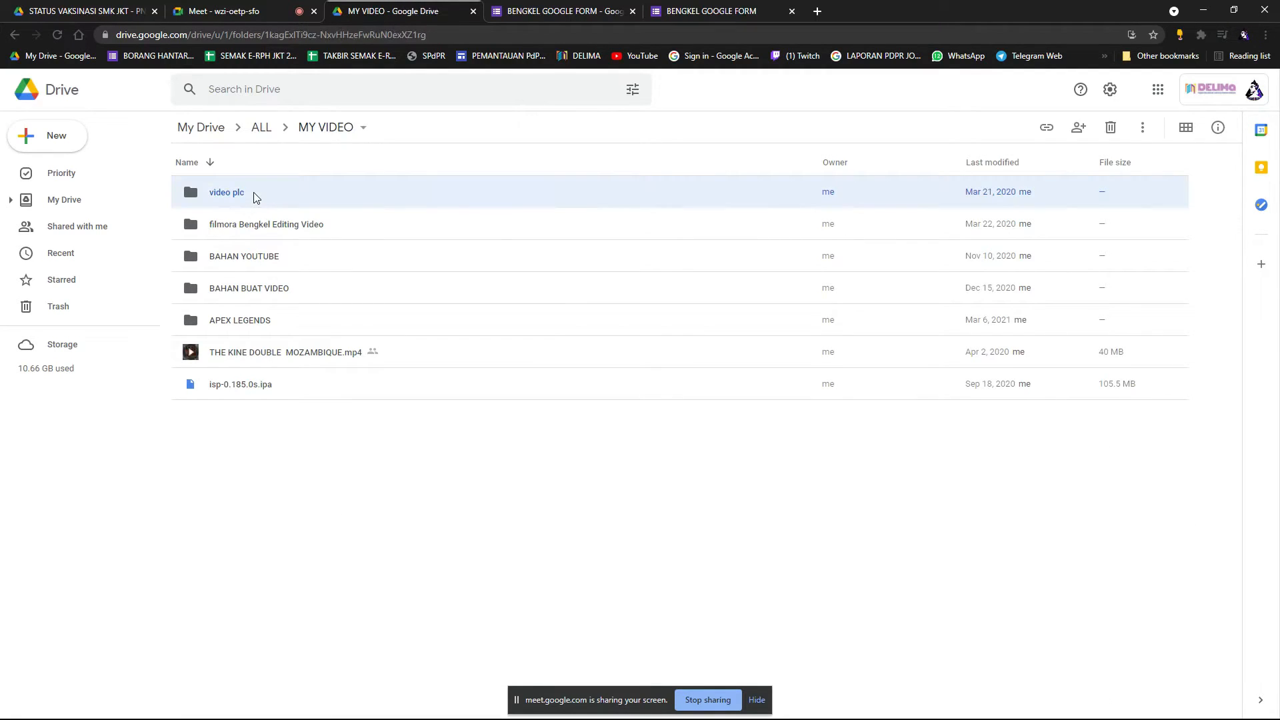
pyautogui.click(296, 195)
pyautogui.rightClick(294, 193)
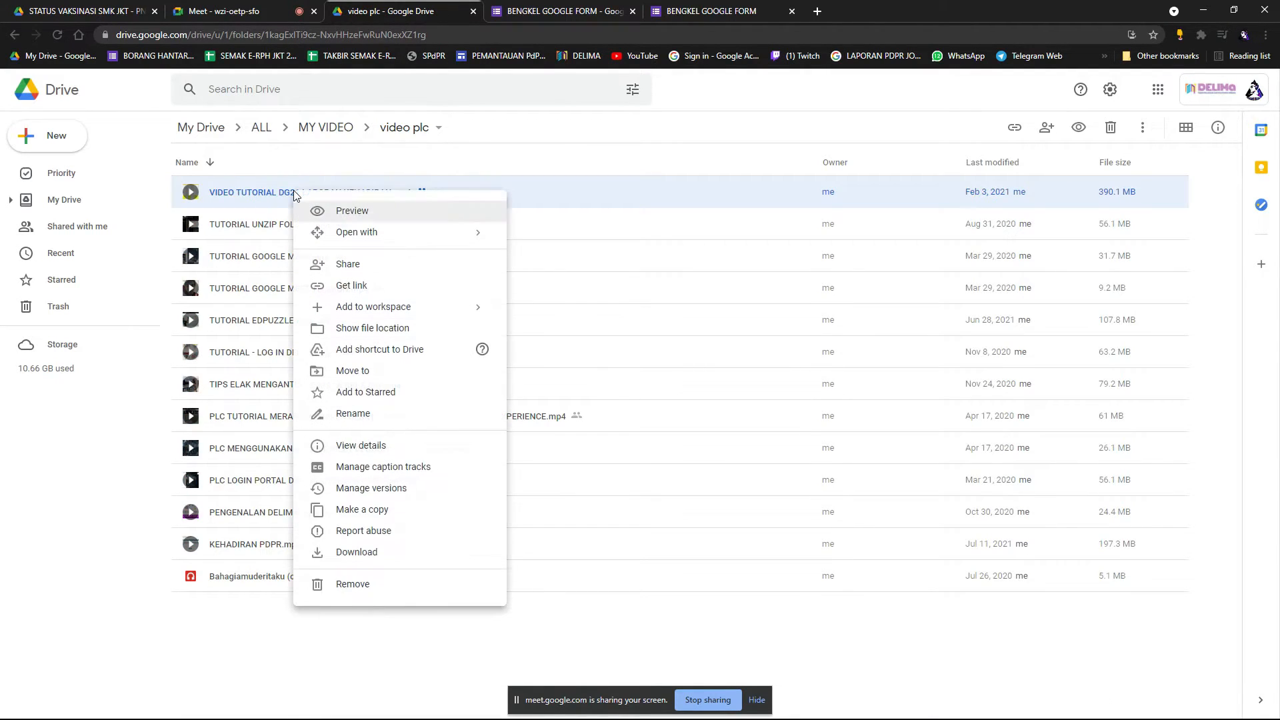
pyautogui.click(354, 286)
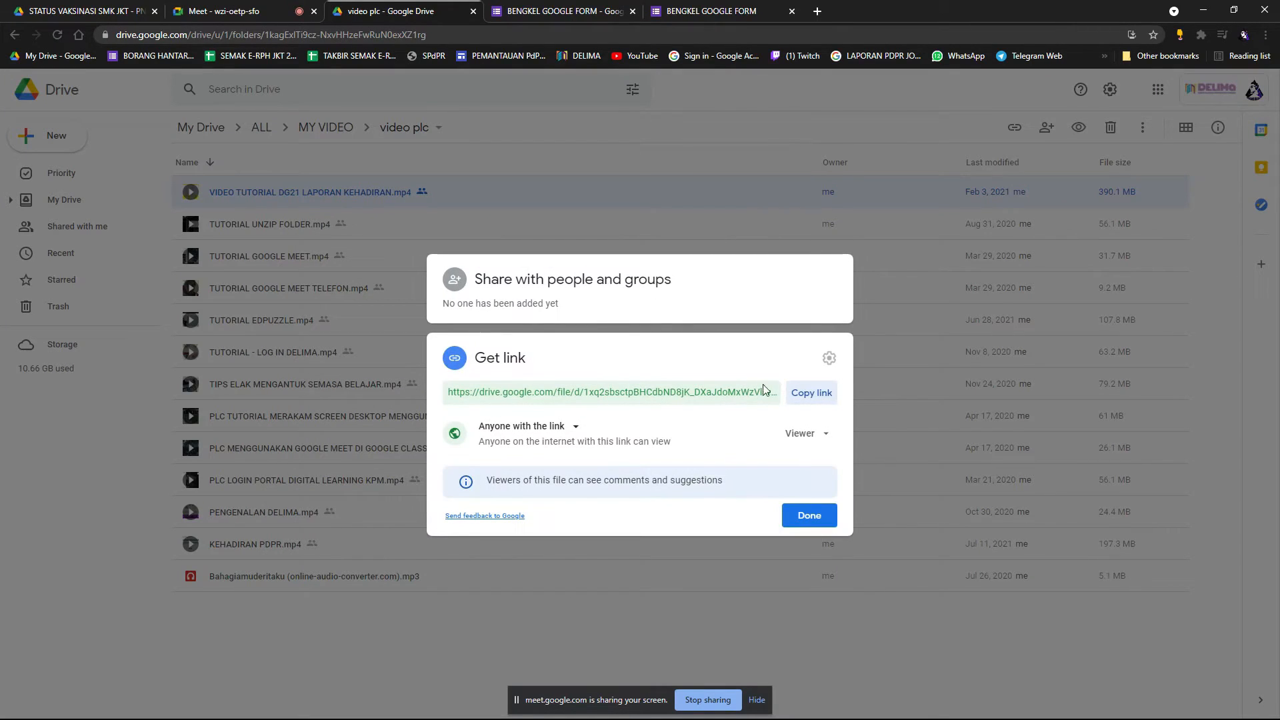
pyautogui.click(824, 393)
# Try inserting the Drive video by its URL, then close the video picker when it fails to load.
pyautogui.click(563, 11)
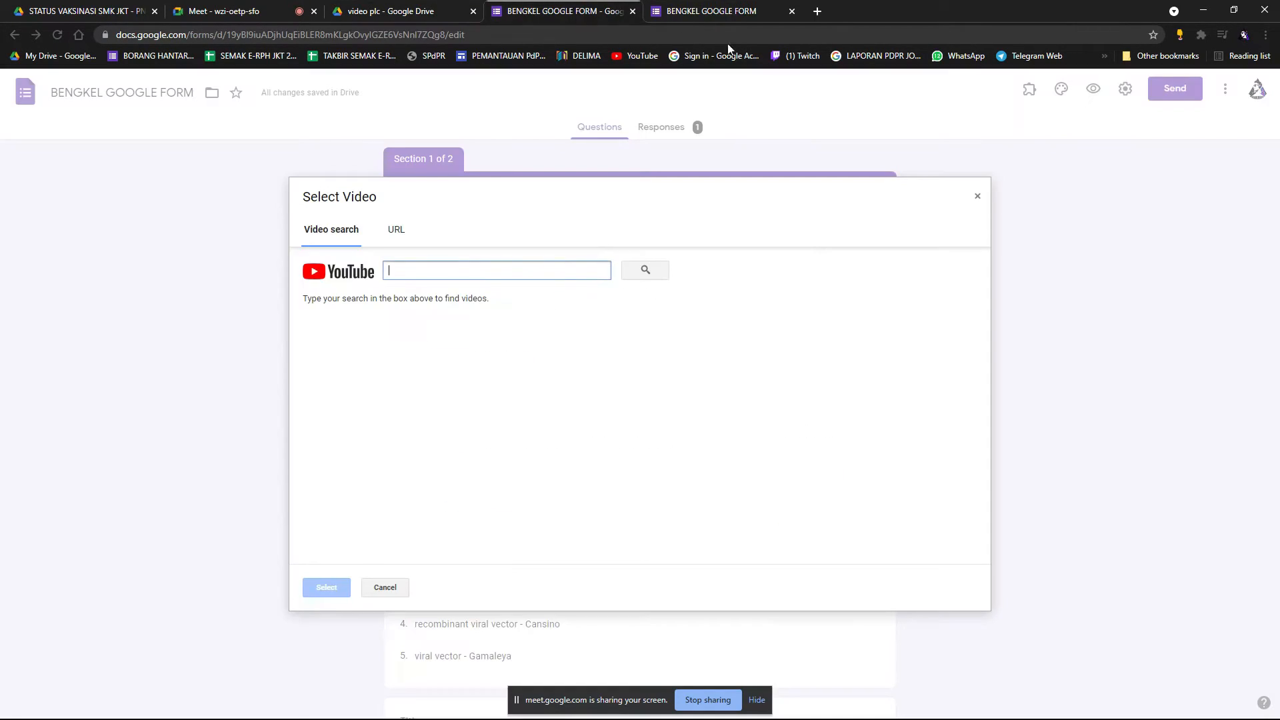
pyautogui.click(408, 228)
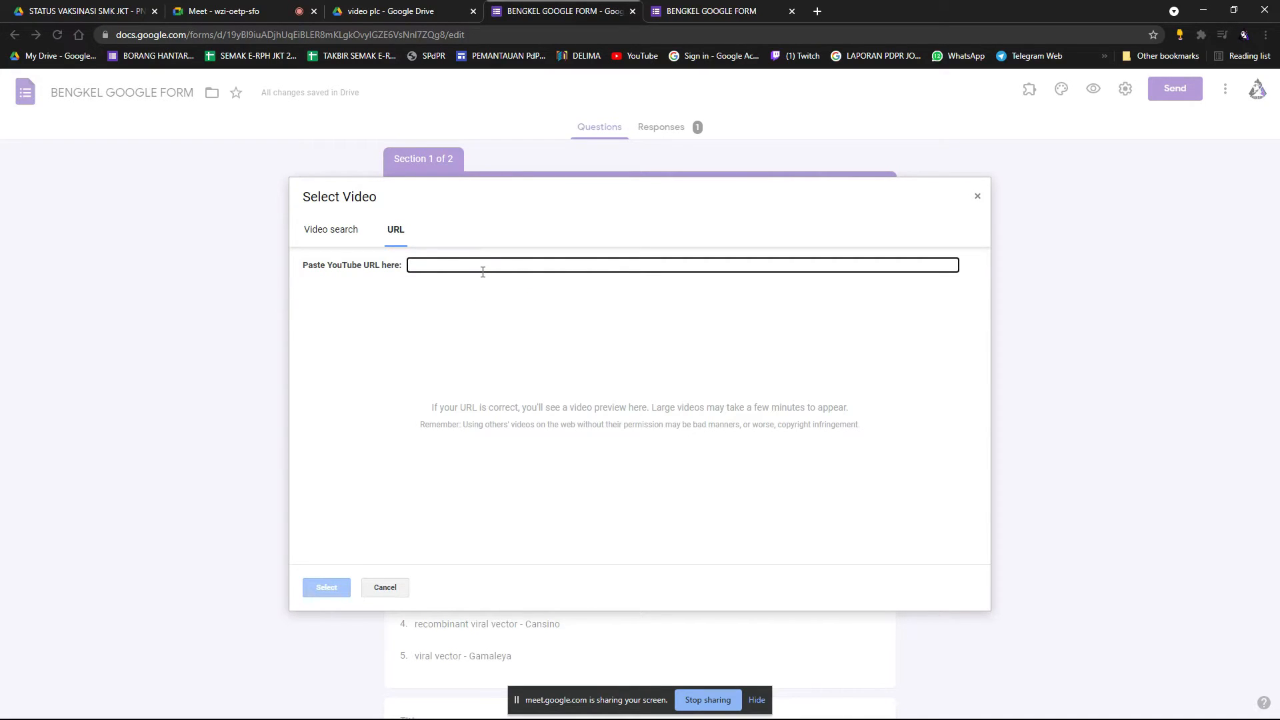
pyautogui.hotkey('ctrl', 'v')
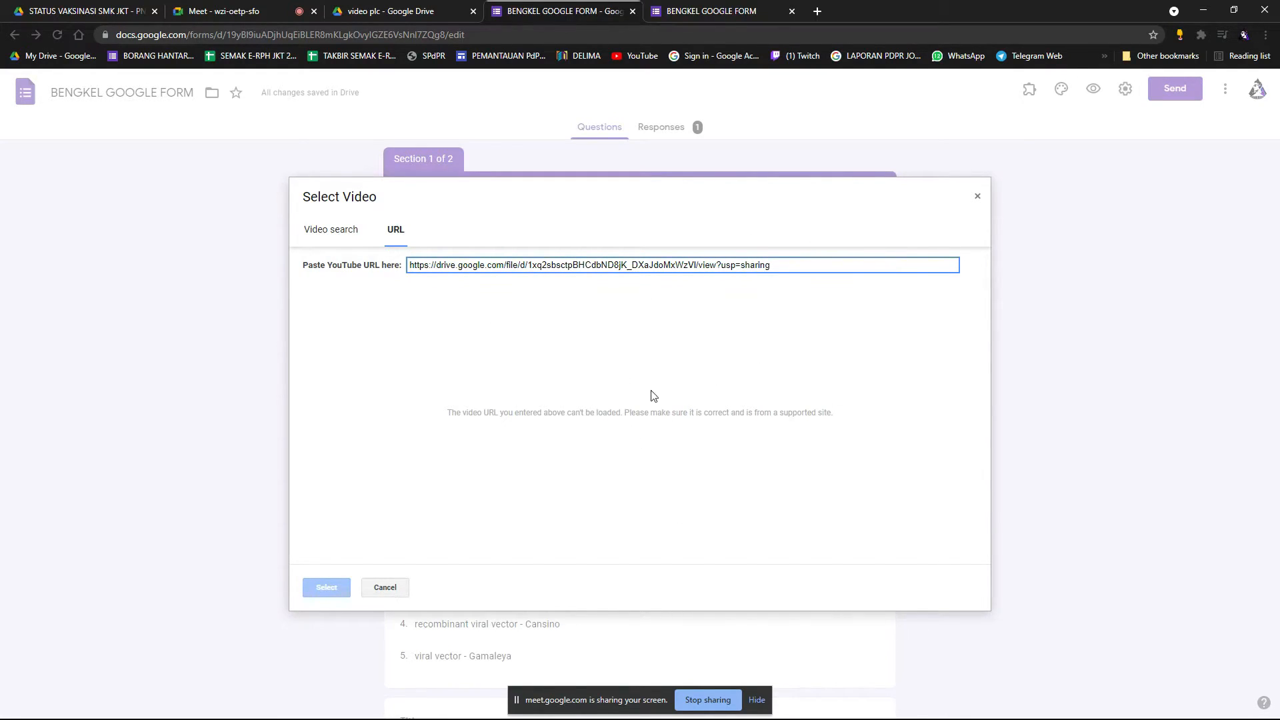
pyautogui.click(334, 234)
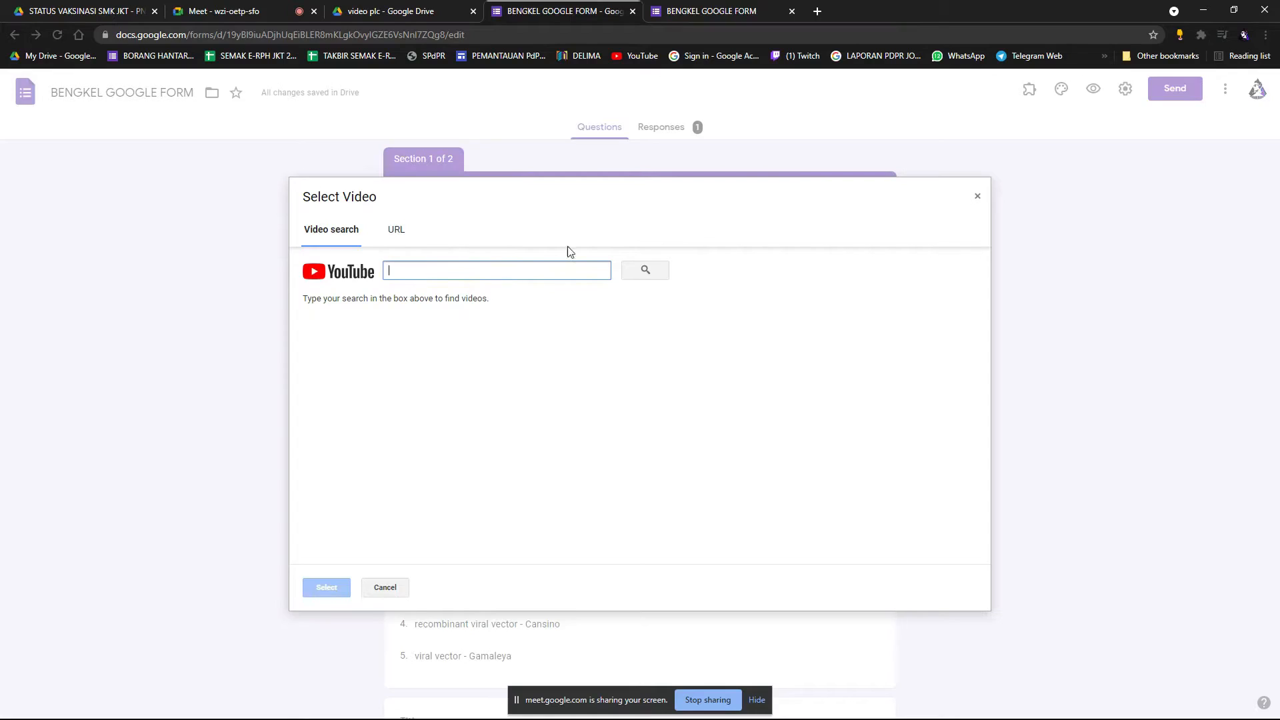
pyautogui.click(975, 195)
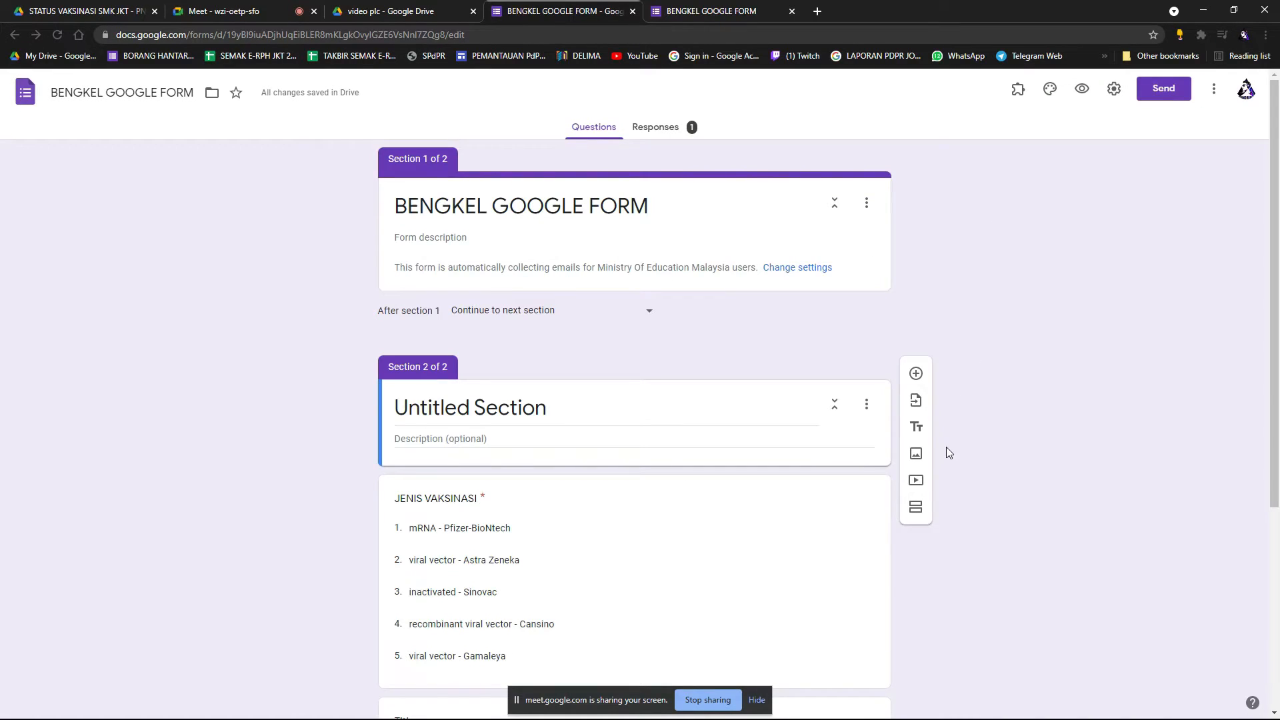
# Delete the Untitled Section along with its questions.
pyautogui.scroll(-1, 955, 494)
pyautogui.scroll(-2, 749, 480)
pyautogui.scroll(2, 691, 309)
pyautogui.click(691, 341)
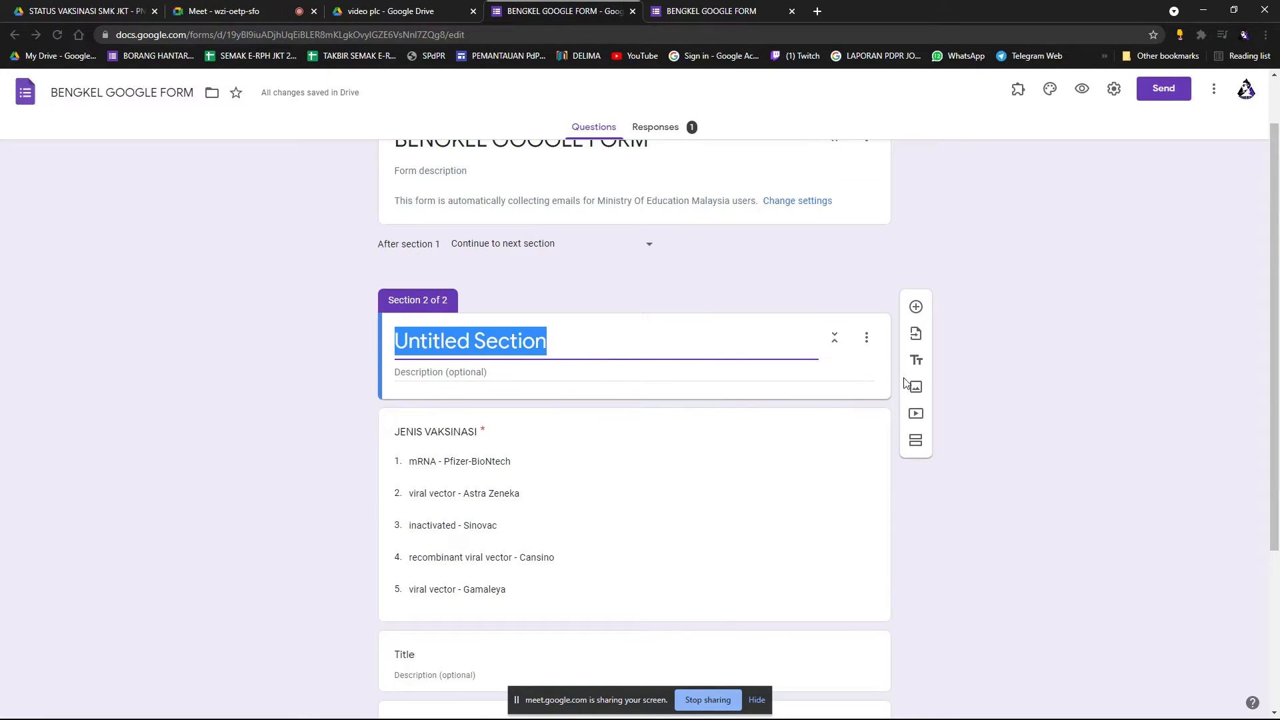
pyautogui.click(867, 337)
pyautogui.click(889, 439)
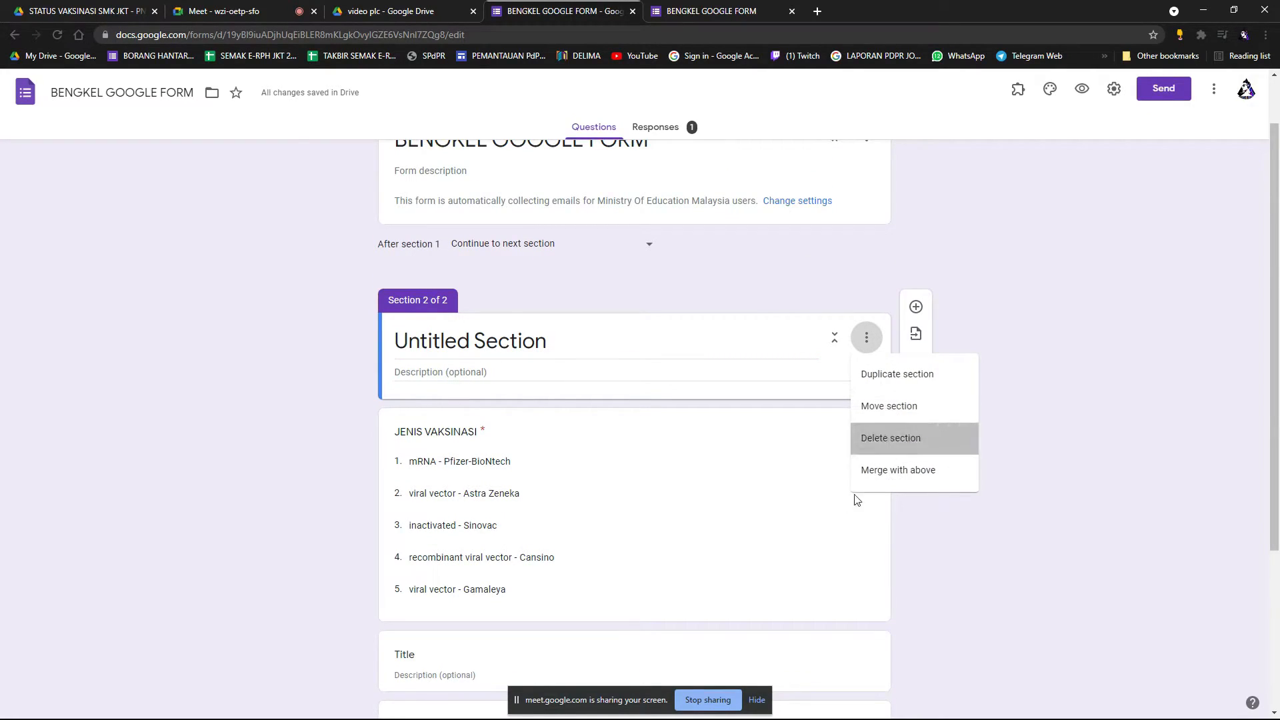
pyautogui.click(726, 451)
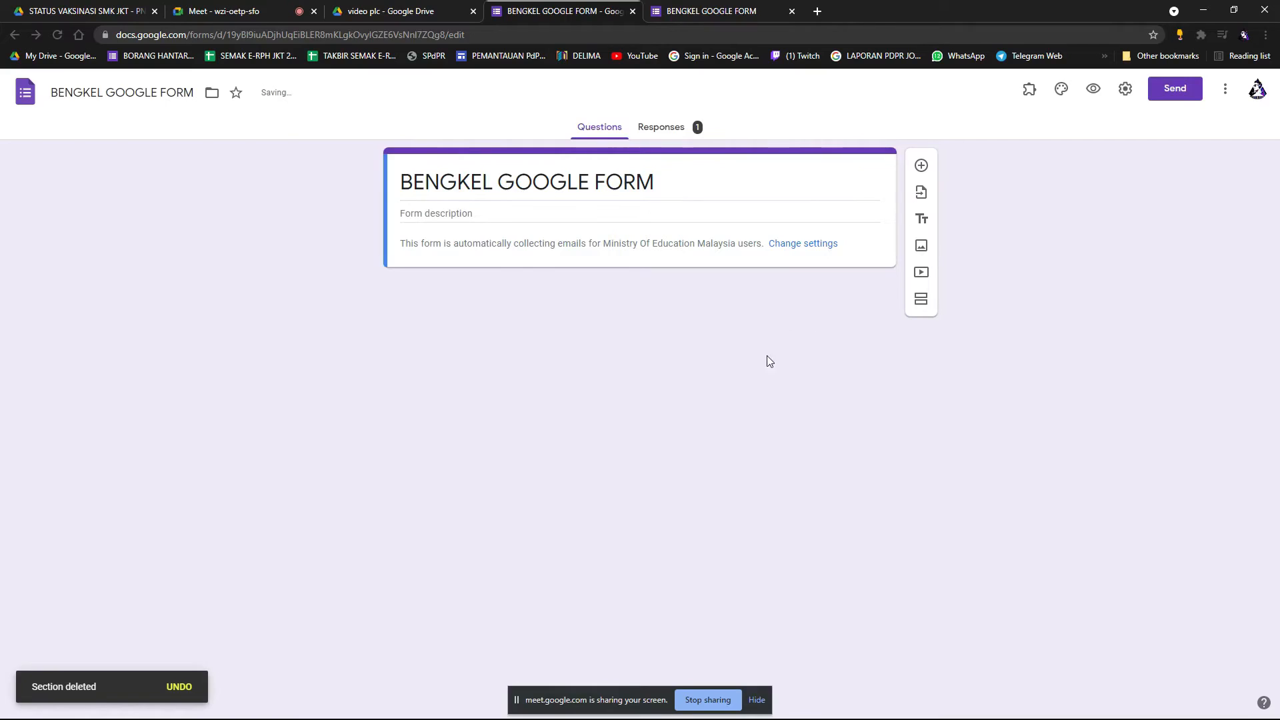
# Add a multiple-choice question 'ADAKAH ANDA TELAH DIVAKSIN' with options YA and TIDAK.
pyautogui.click(922, 165)
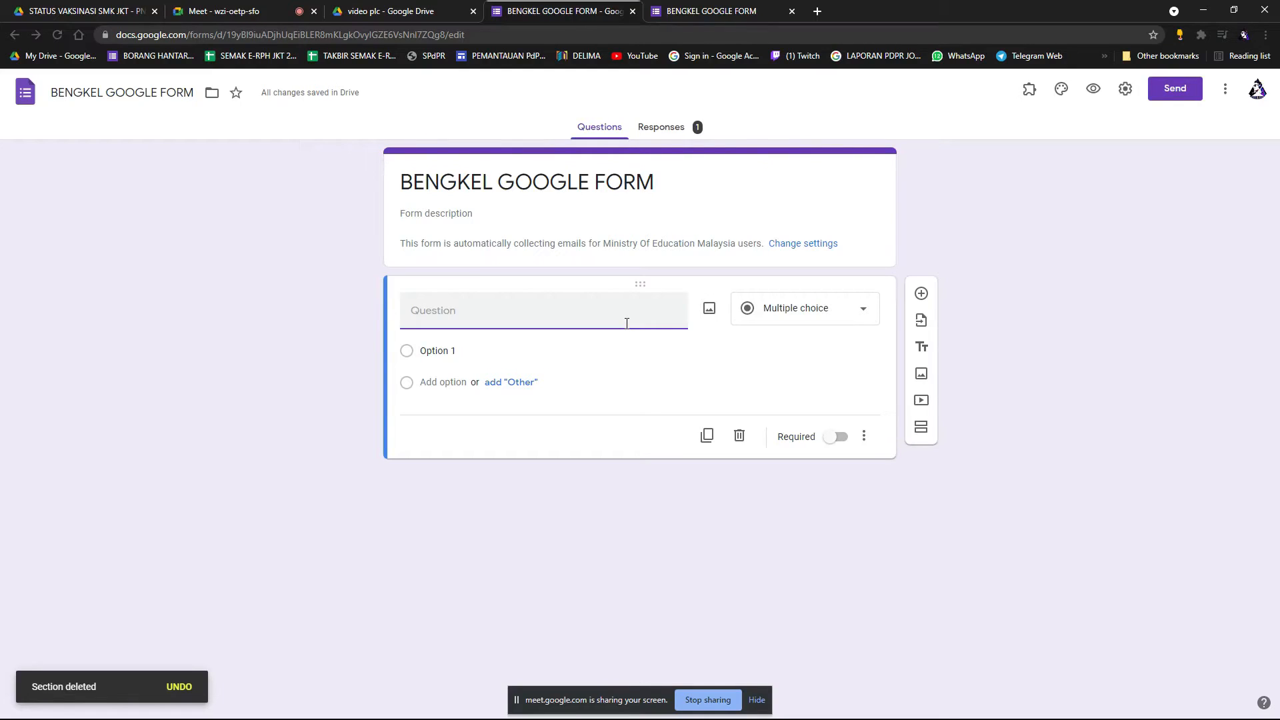
pyautogui.write('ADAKAH')
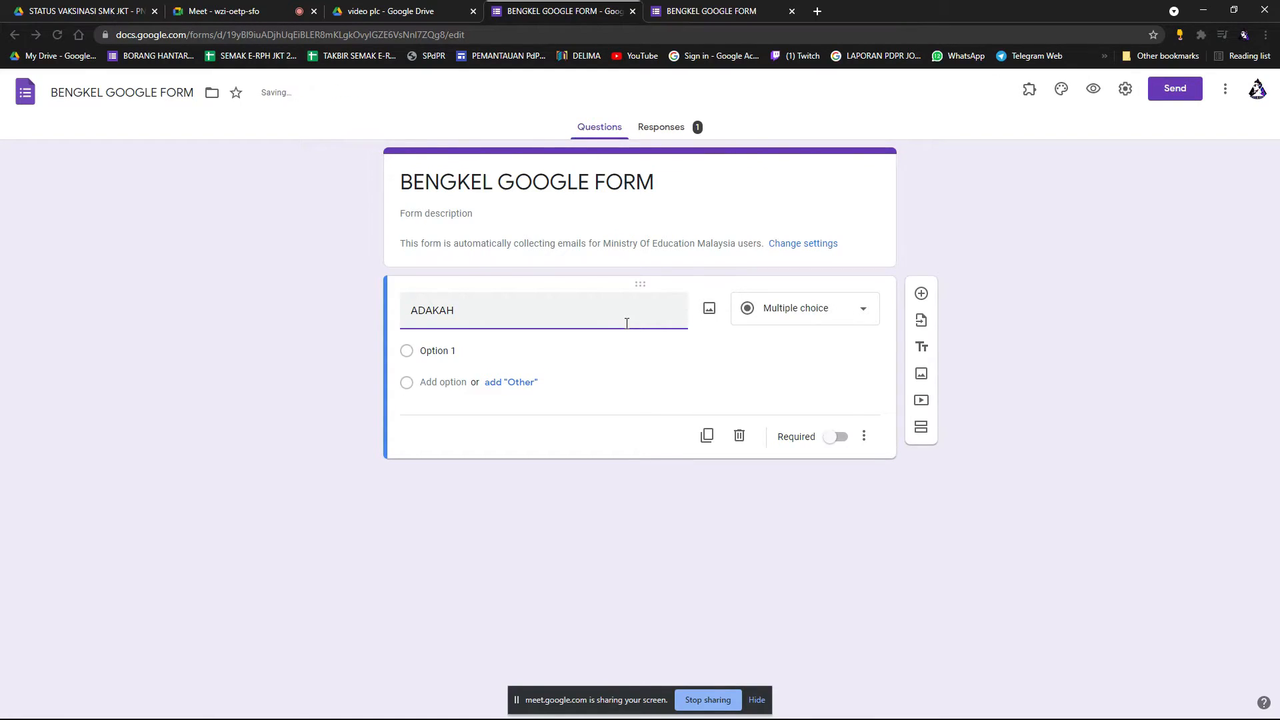
pyautogui.write(' ANDA TELAH DIVAKSIN')
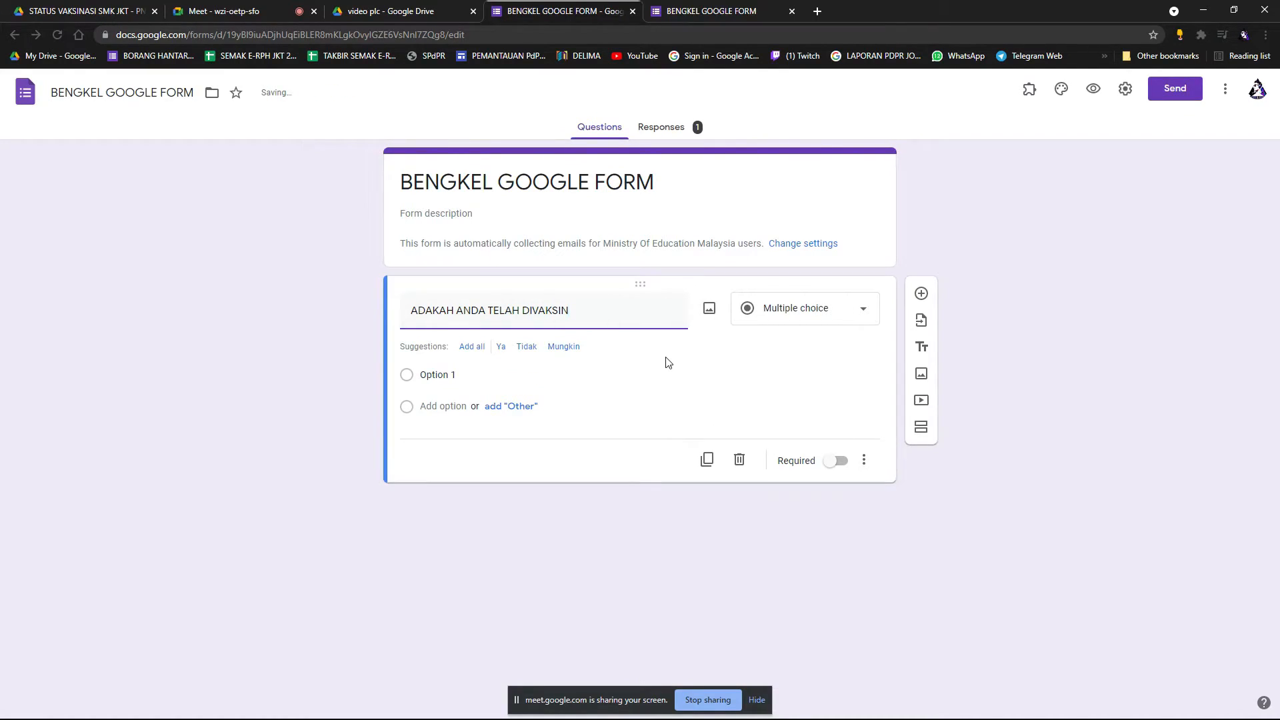
pyautogui.click(503, 376)
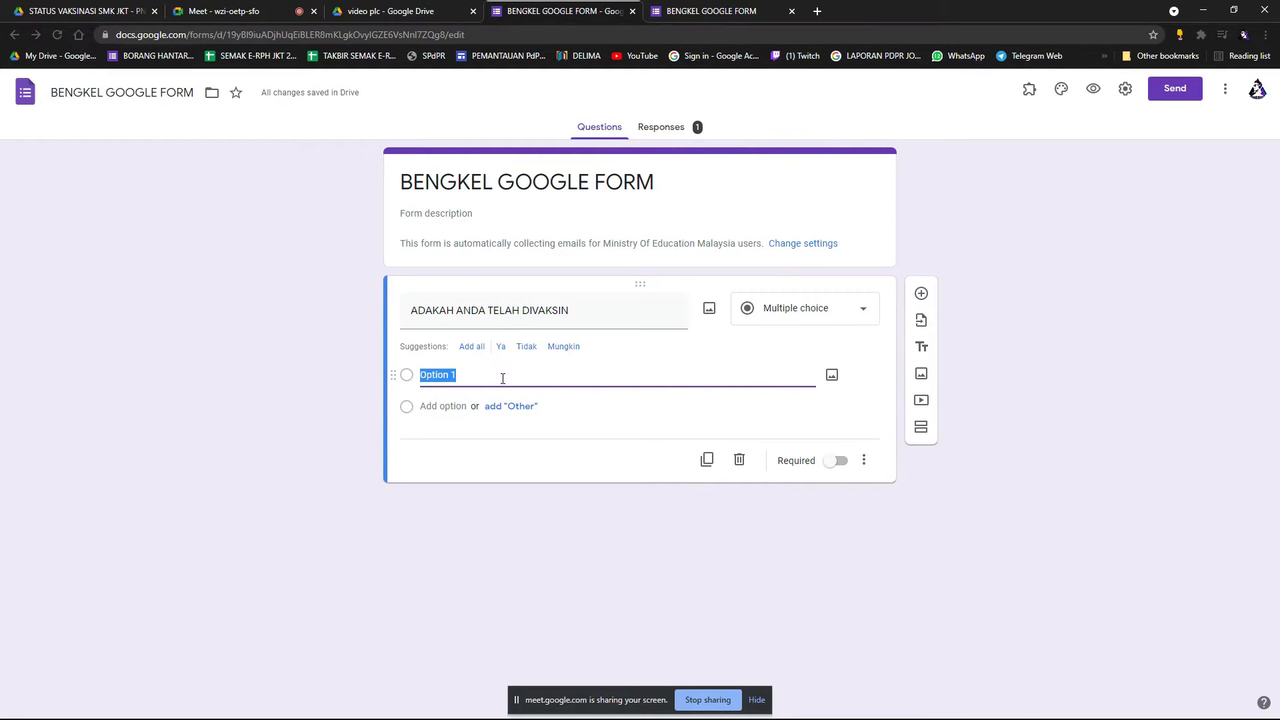
pyautogui.write('YA')
pyautogui.click(443, 406)
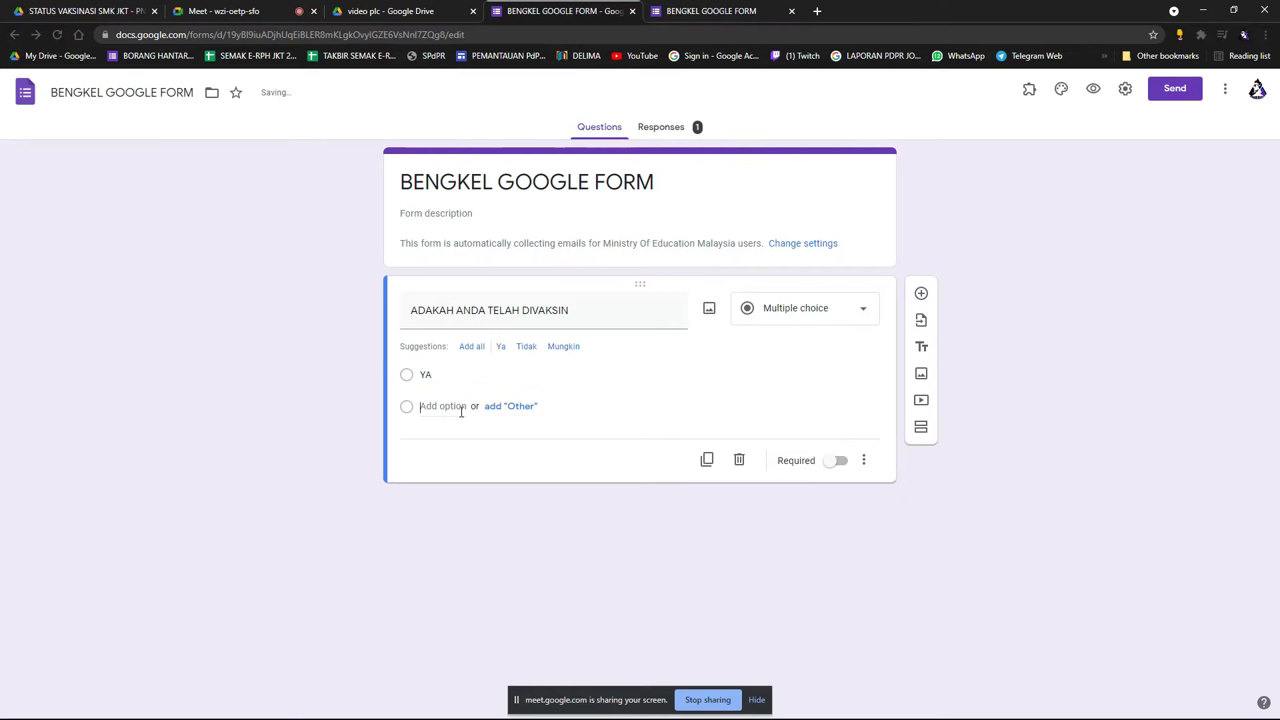
pyautogui.write('TIDAK')
pyautogui.click(1061, 467)
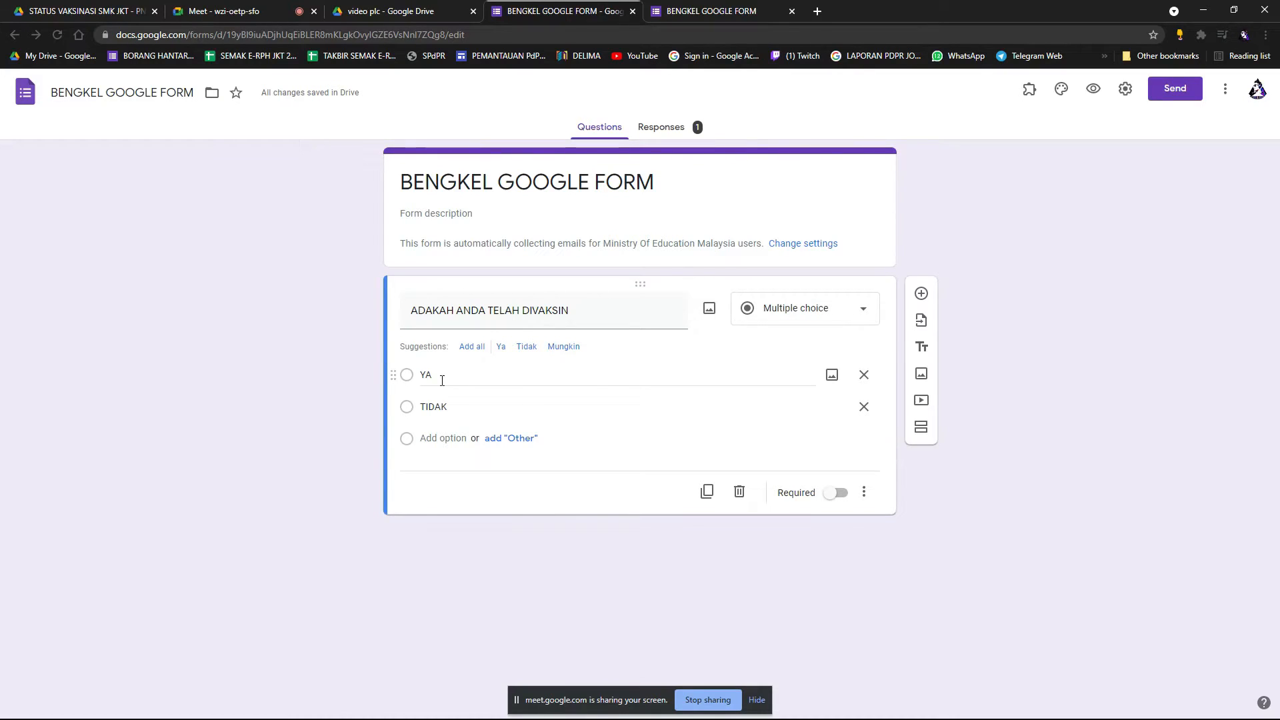
pyautogui.click(492, 408)
pyautogui.click(493, 408)
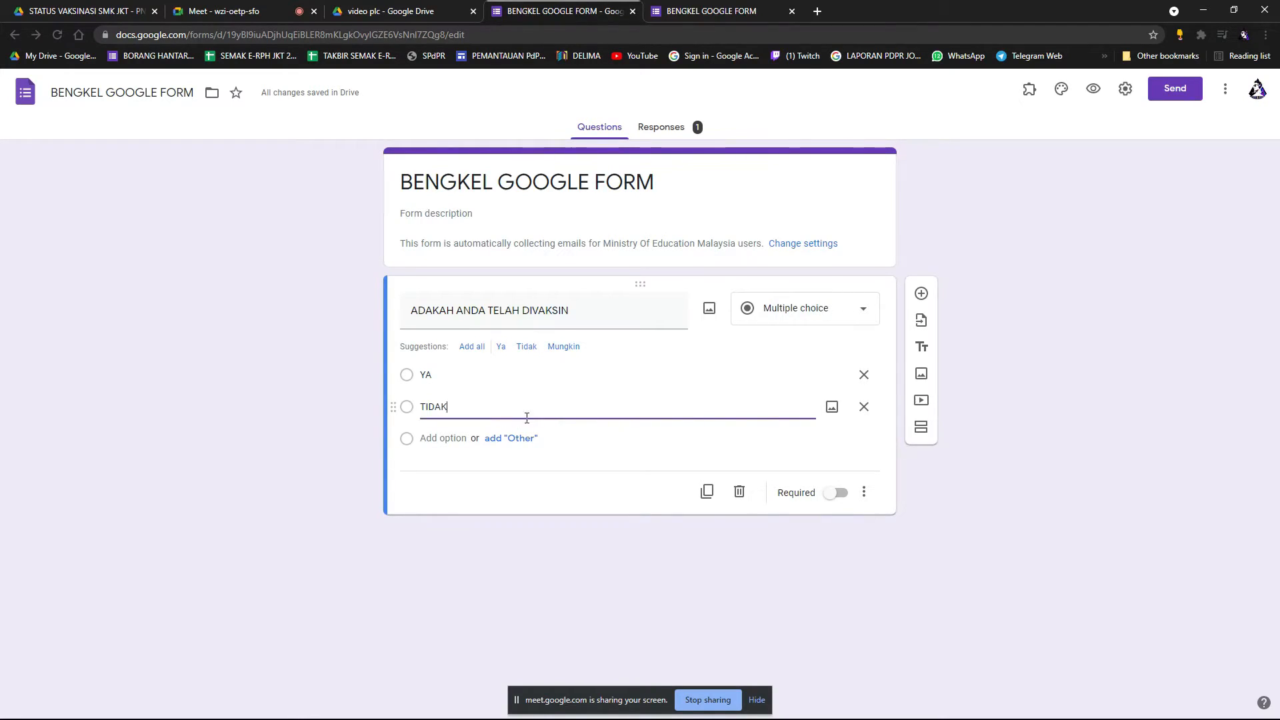
# Add a JENIS VAKSIN question below it and open the respondent preview.
pyautogui.click(922, 294)
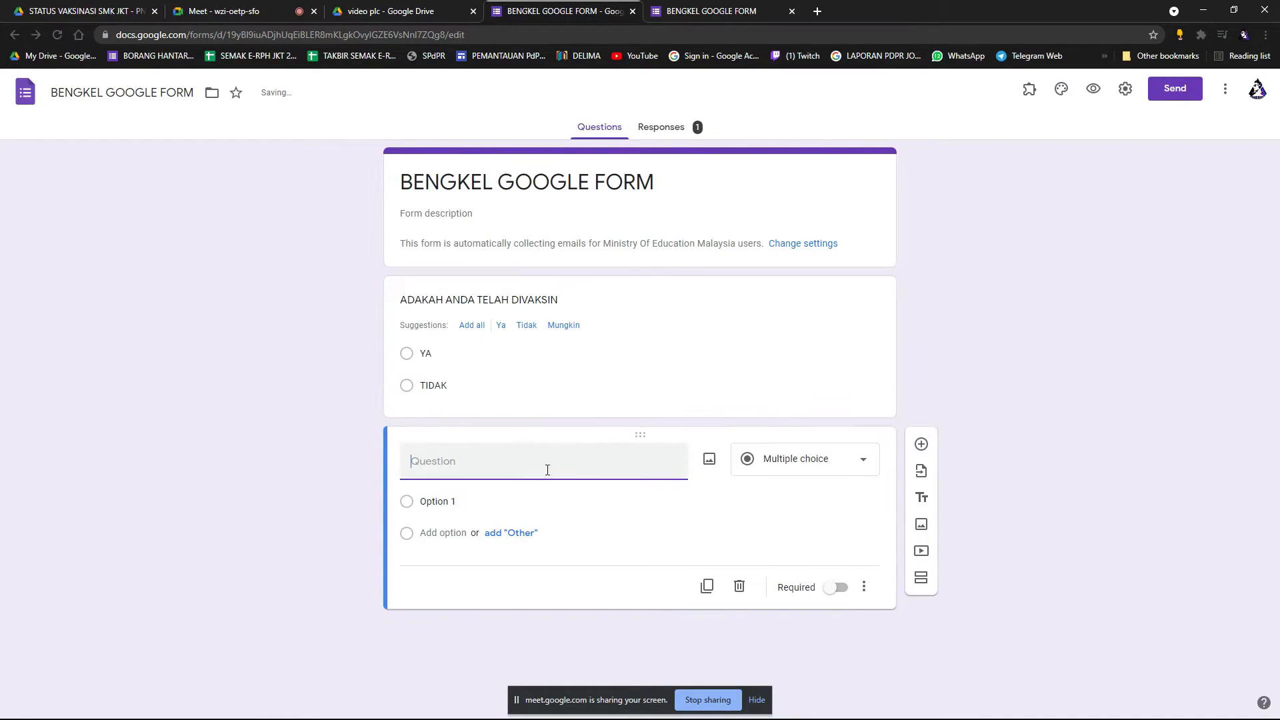
pyautogui.write('JEBN')
pyautogui.press('BackSpace')
pyautogui.press('BackSpace')
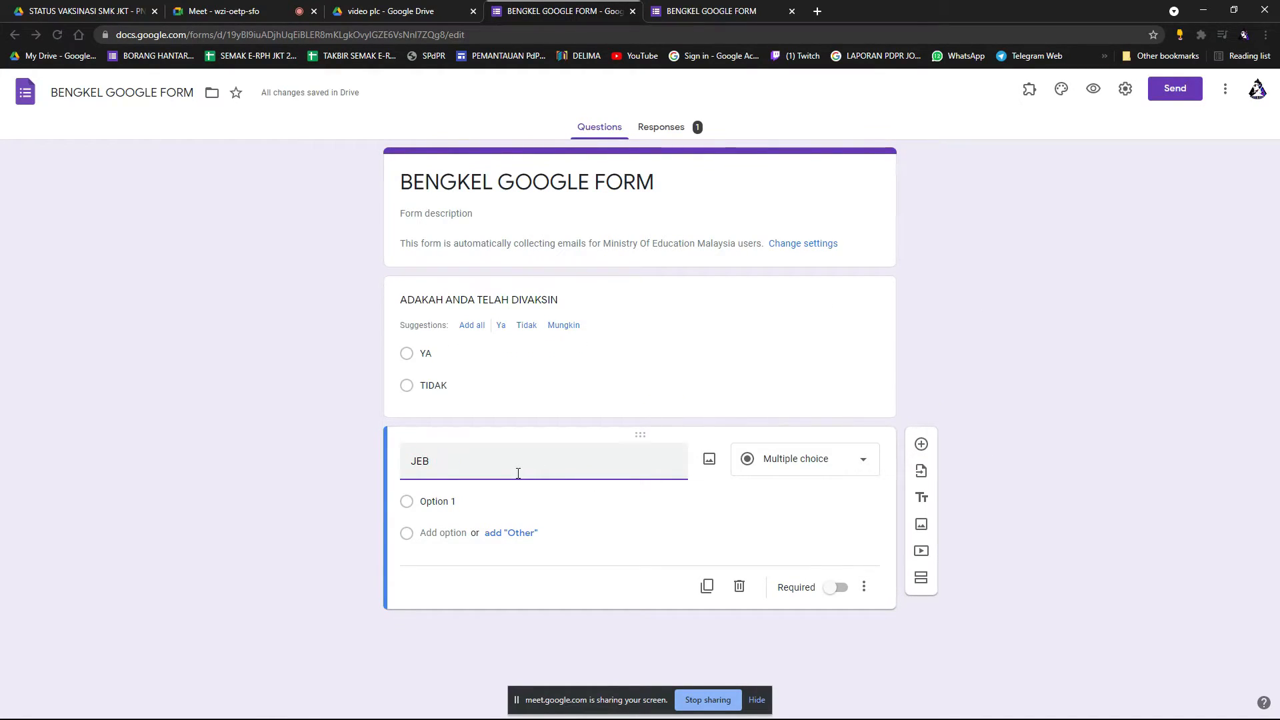
pyautogui.write('NIS VAKSIN')
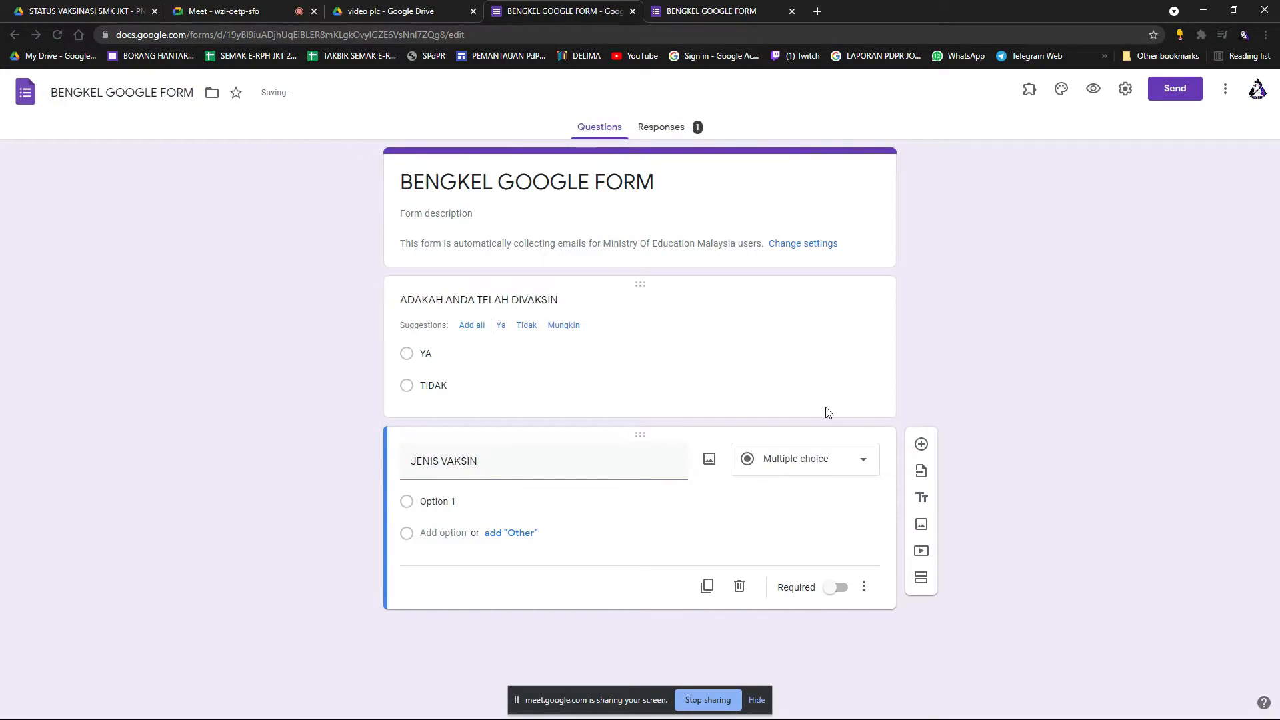
pyautogui.click(1093, 90)
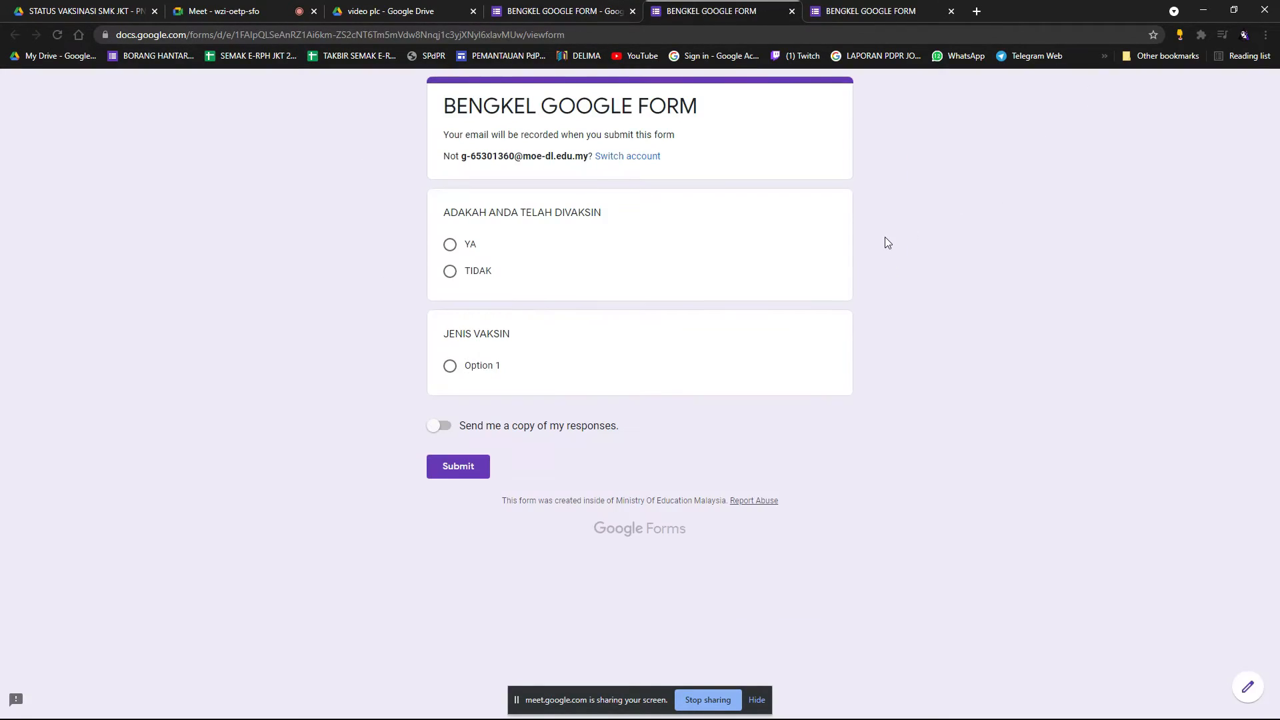
# In the preview, answer TIDAK and Option 1, then return to the editor.
pyautogui.click(454, 273)
pyautogui.click(451, 390)
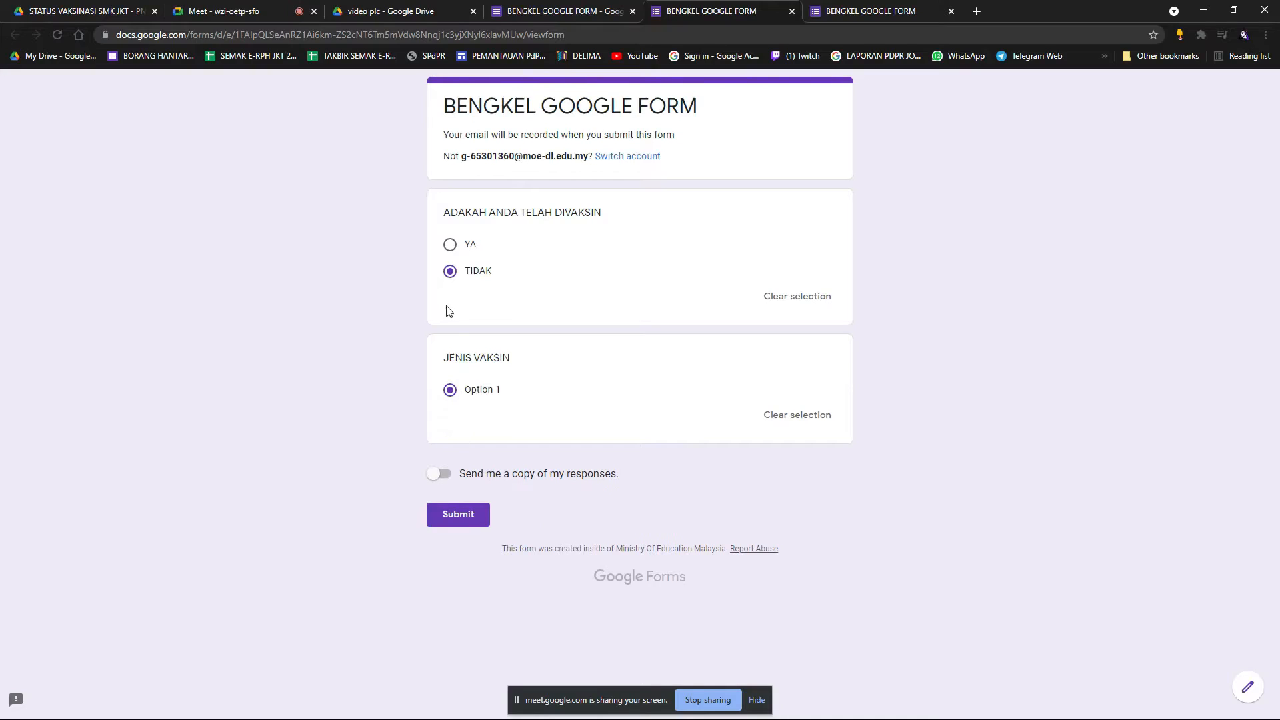
pyautogui.click(587, 11)
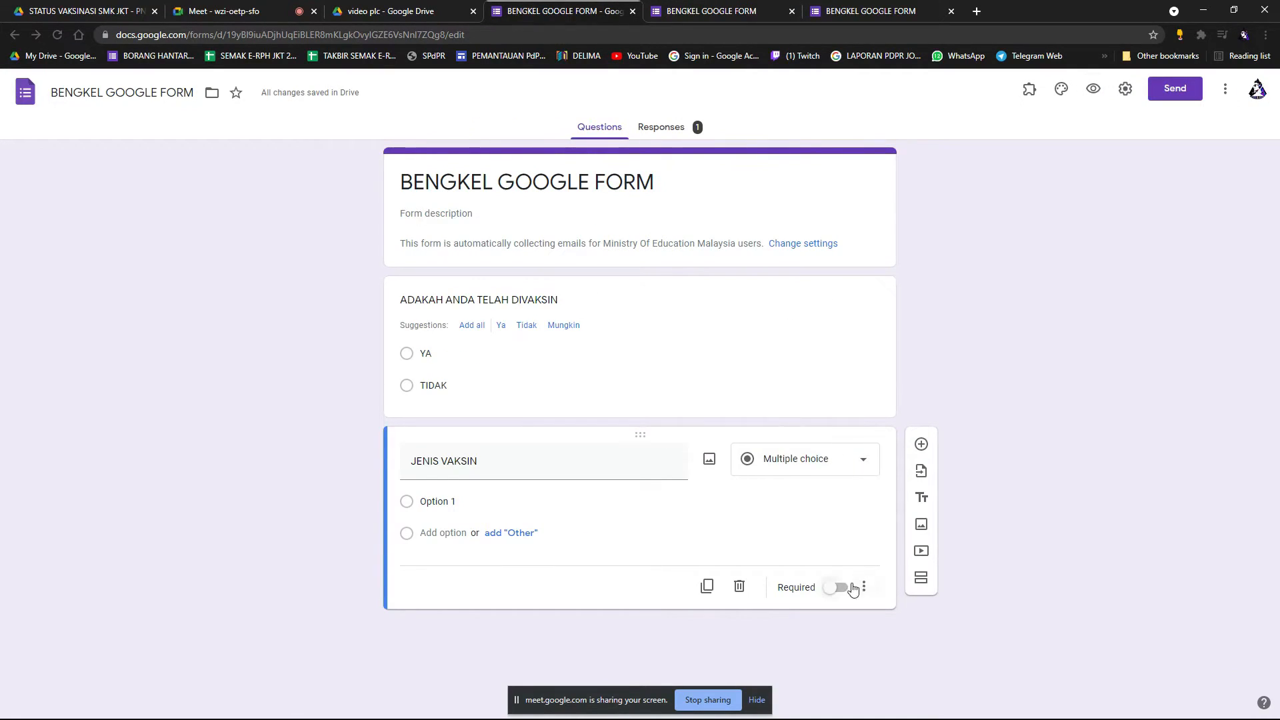
# Delete JENIS VAKSIN, make the vaccination question required, and add section TELAH VAKSIN with a question.
pyautogui.click(740, 586)
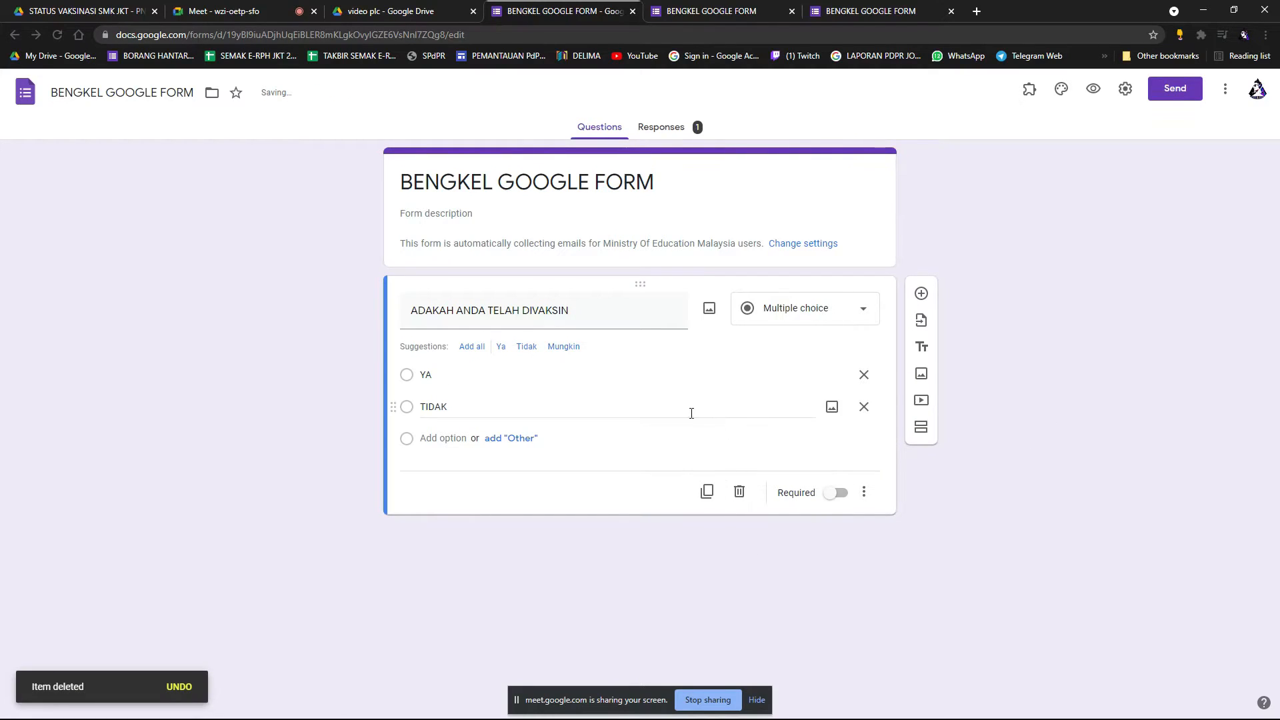
pyautogui.click(836, 493)
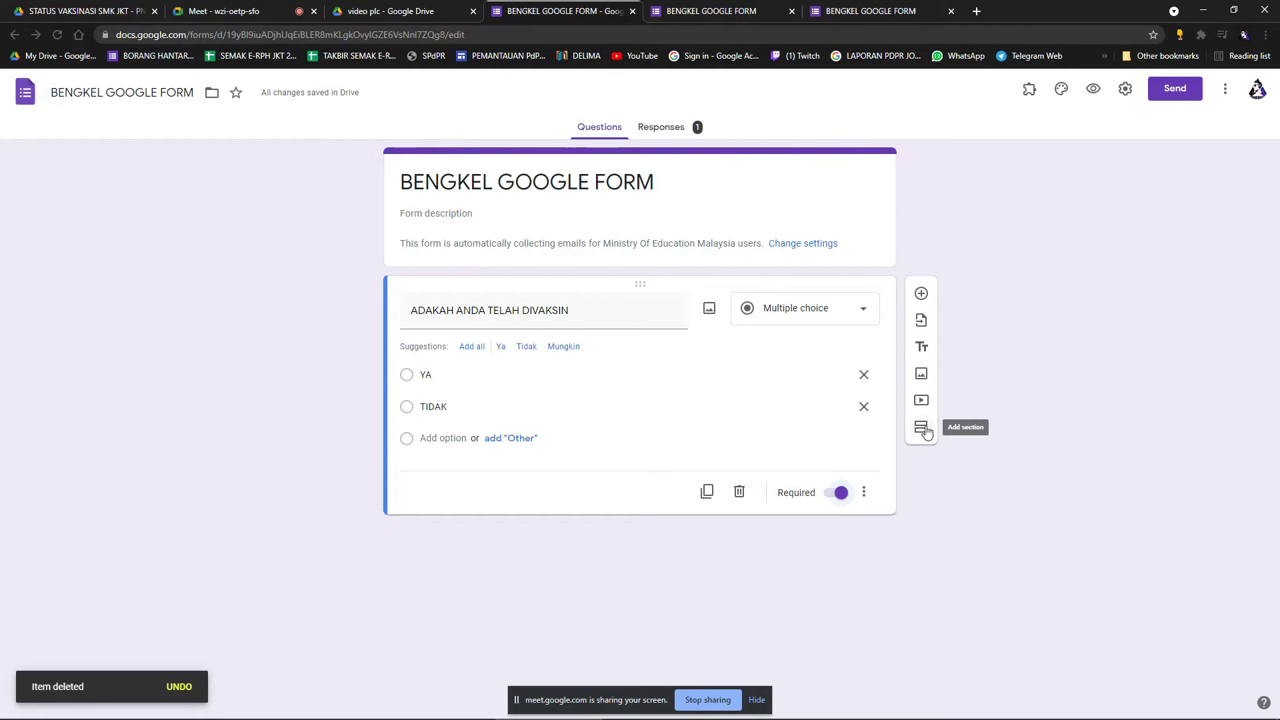
pyautogui.click(924, 428)
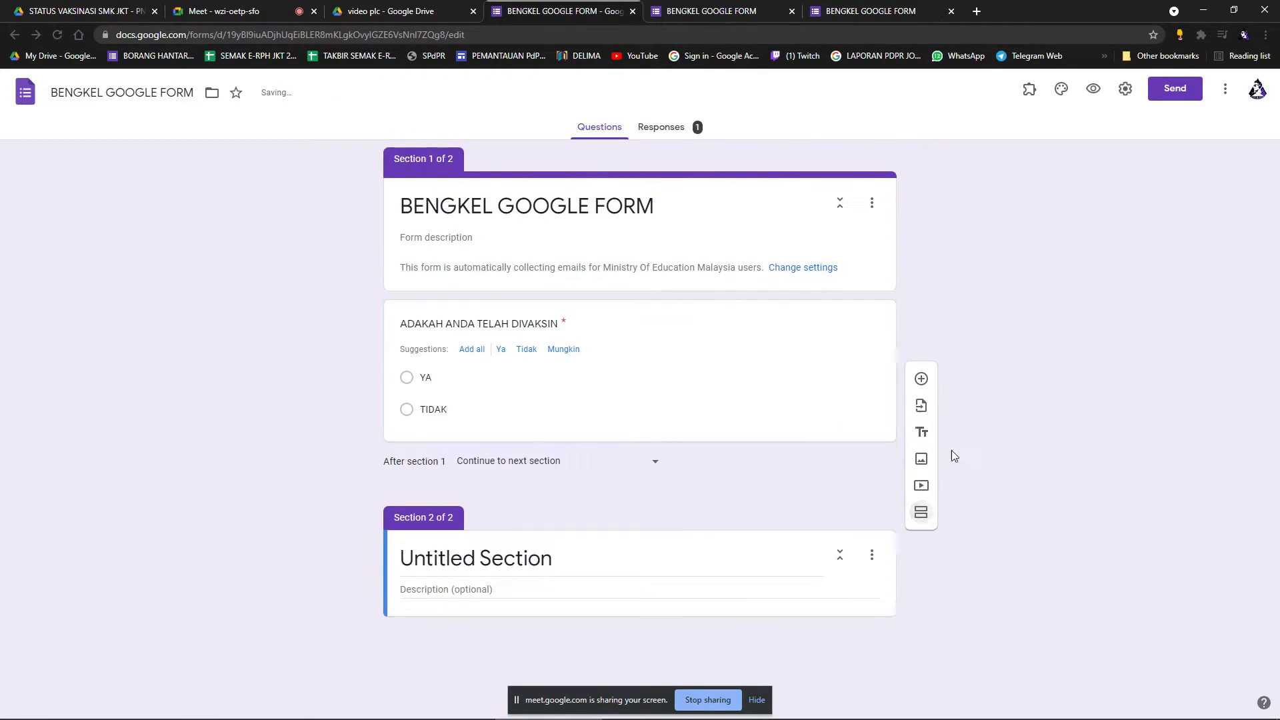
pyautogui.click(556, 566)
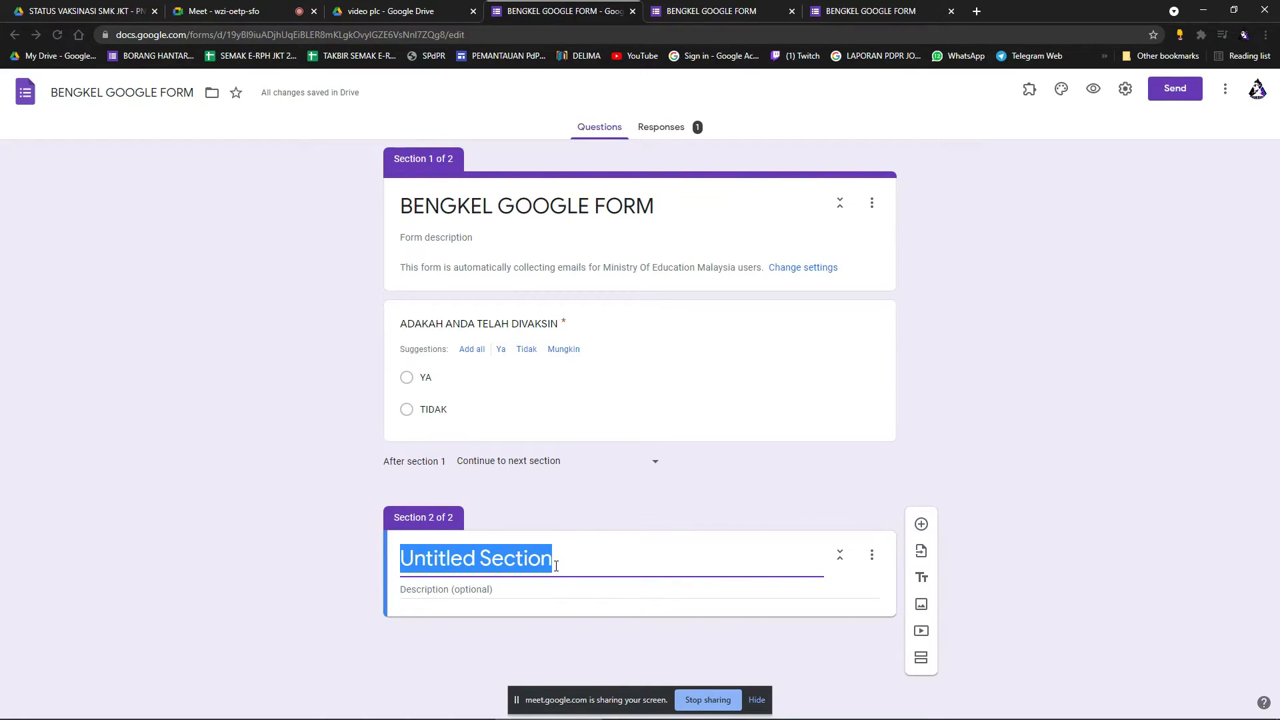
pyautogui.write('TELAH VAKSIN')
pyautogui.click(989, 476)
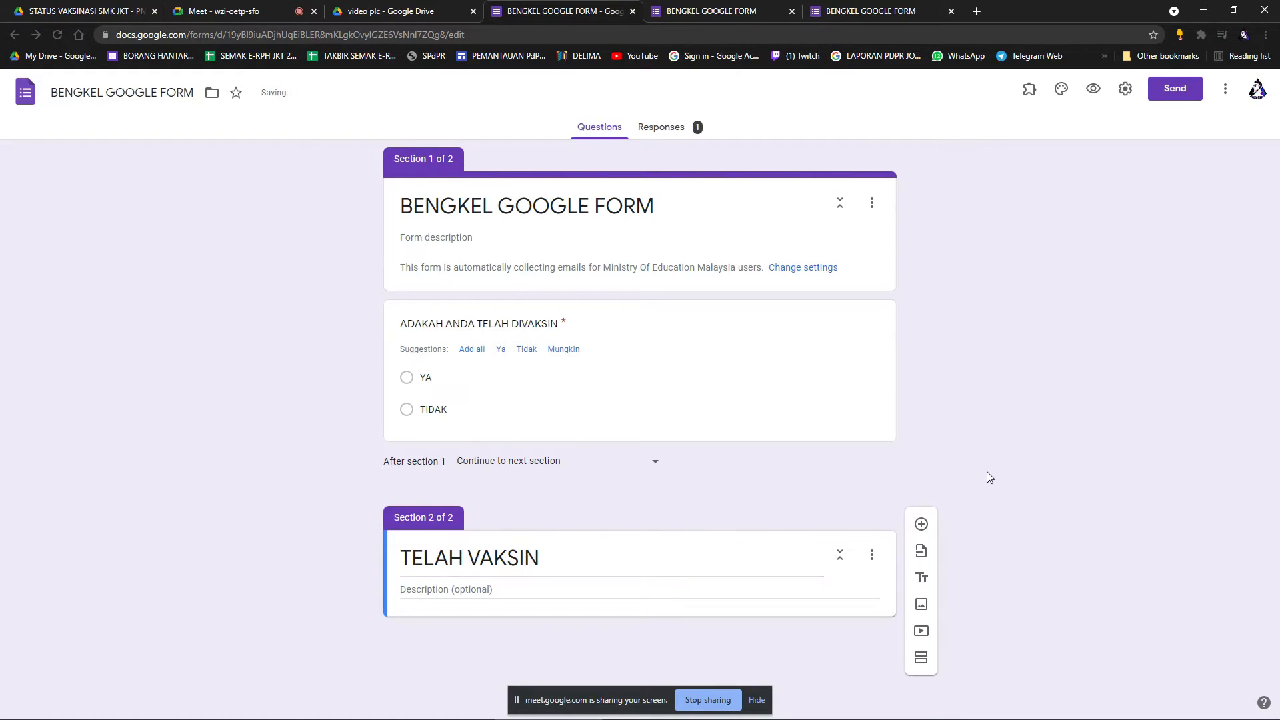
pyautogui.click(922, 524)
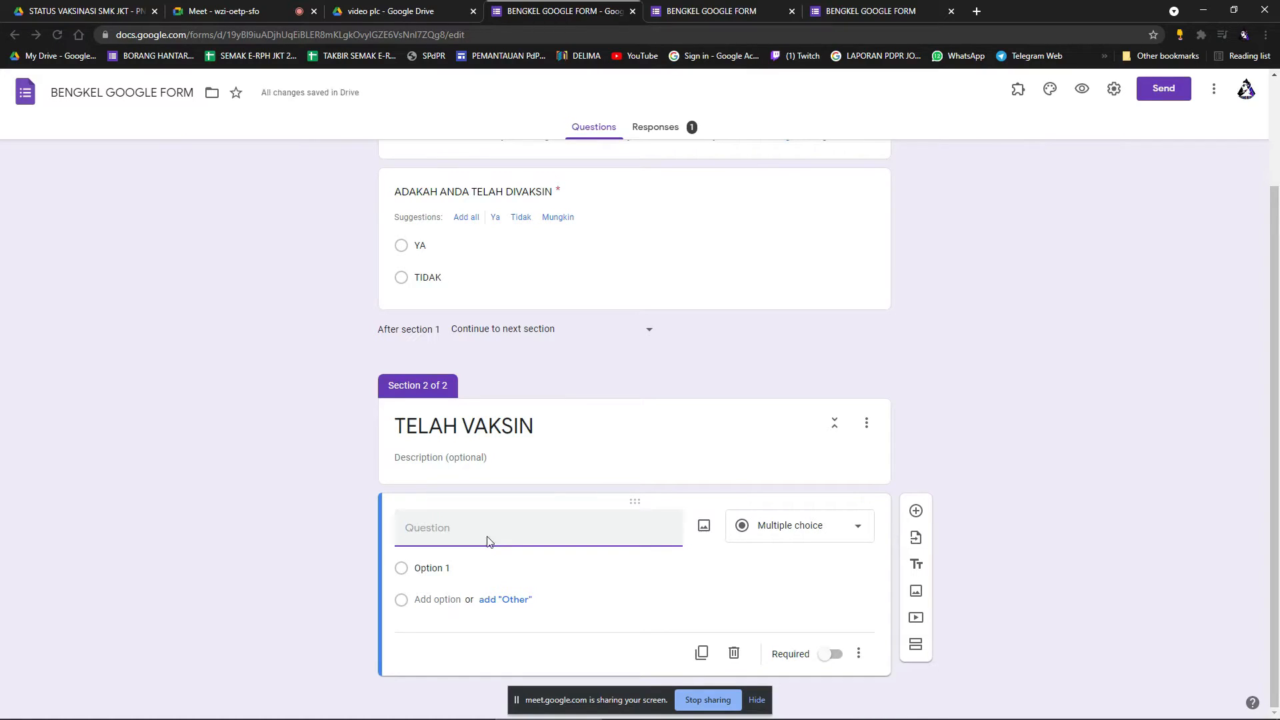
# Title the question JENIS VAKSINASI YANG DITERIMA with options PHIZER and ZIKA, and mark it required.
pyautogui.write('JENIS VAKSINASI YANG DITERIMA')
pyautogui.click(472, 573)
pyautogui.write('PHIF')
pyautogui.write('ZER')
pyautogui.click(456, 602)
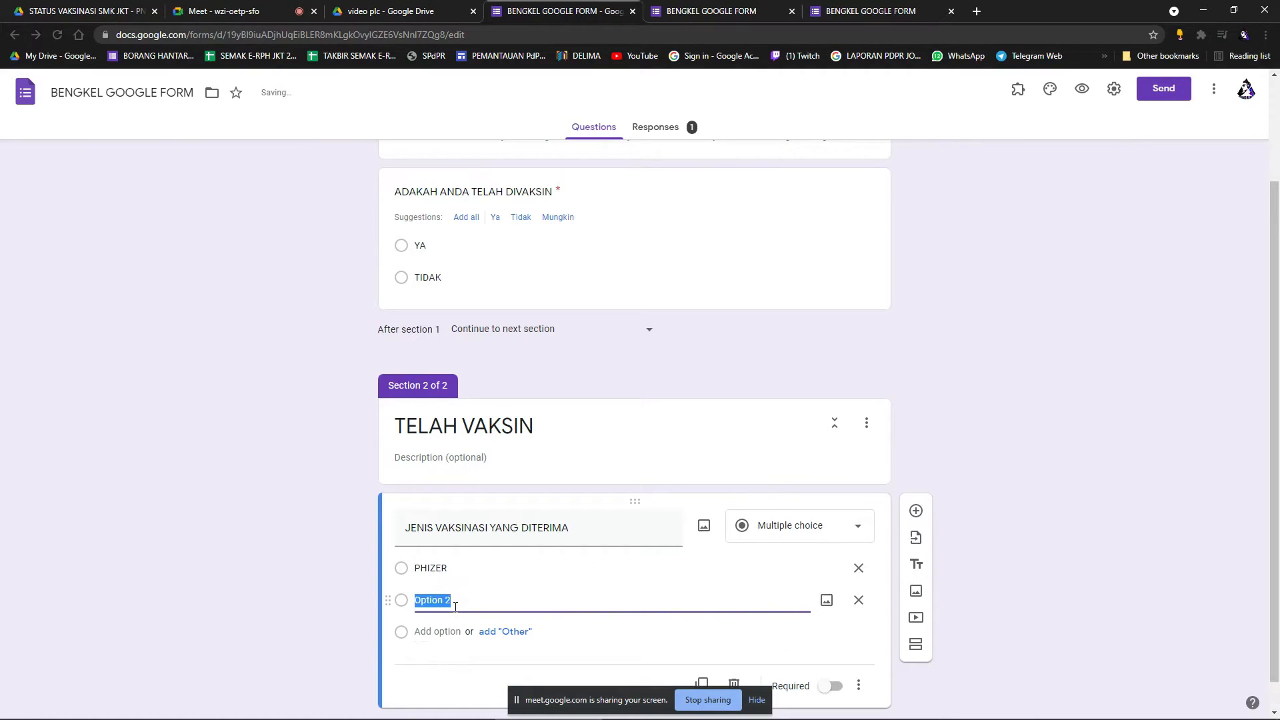
pyautogui.write('CO')
pyautogui.click(1023, 447)
pyautogui.scroll(-1, 912, 508)
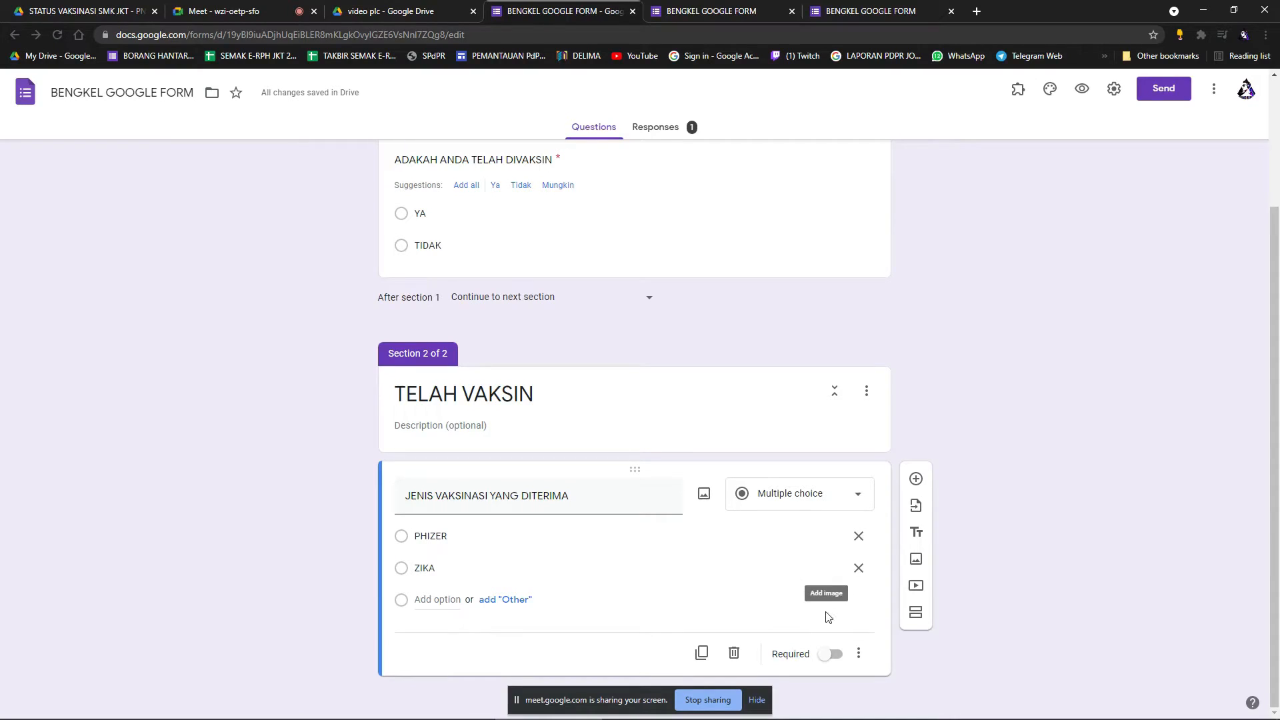
pyautogui.click(830, 654)
pyautogui.scroll(1, 1013, 528)
pyautogui.scroll(1, 1010, 527)
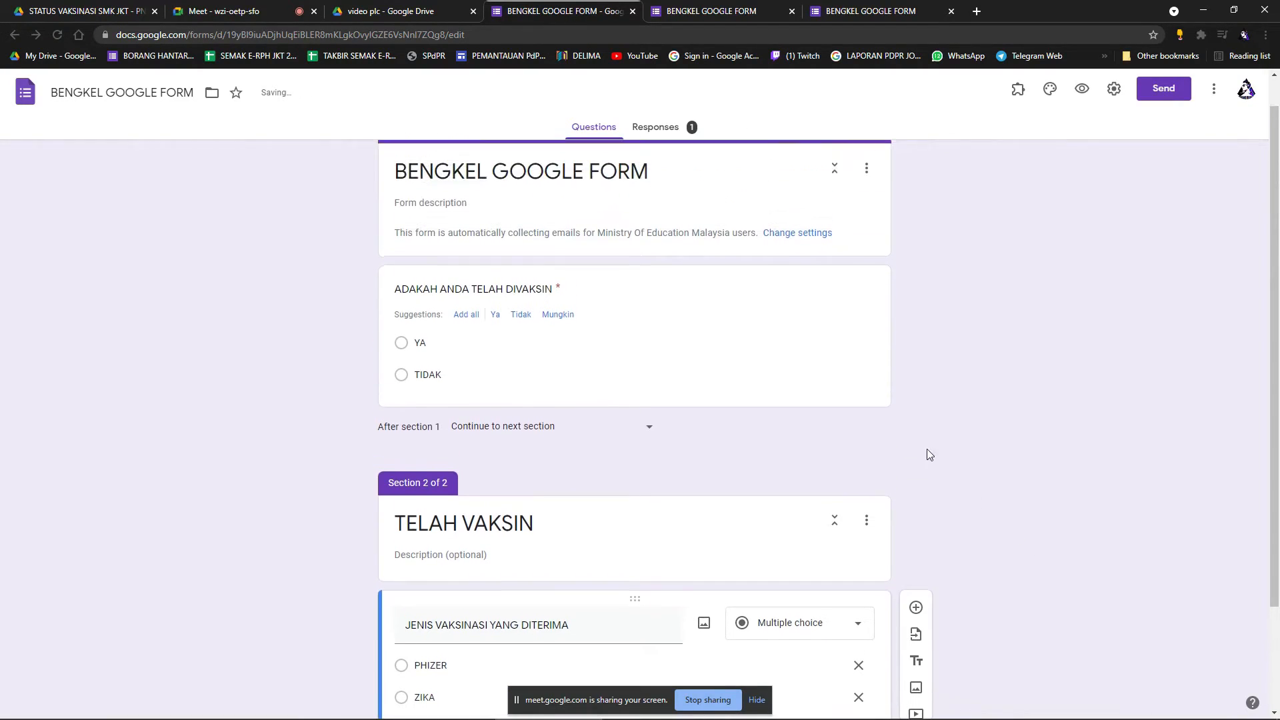
# Enable answer-based branching: YA goes to section 2 (TELAH VAKSIN), TIDAK continues to the next section.
pyautogui.click(637, 361)
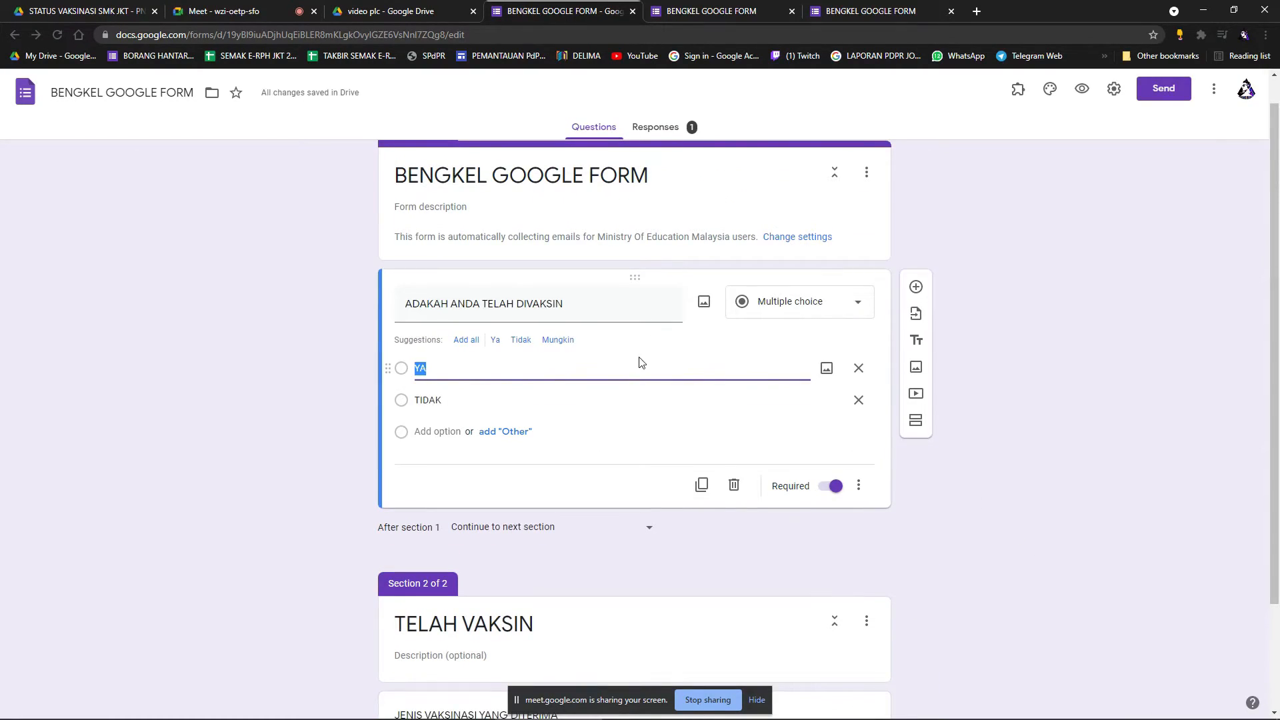
pyautogui.click(865, 493)
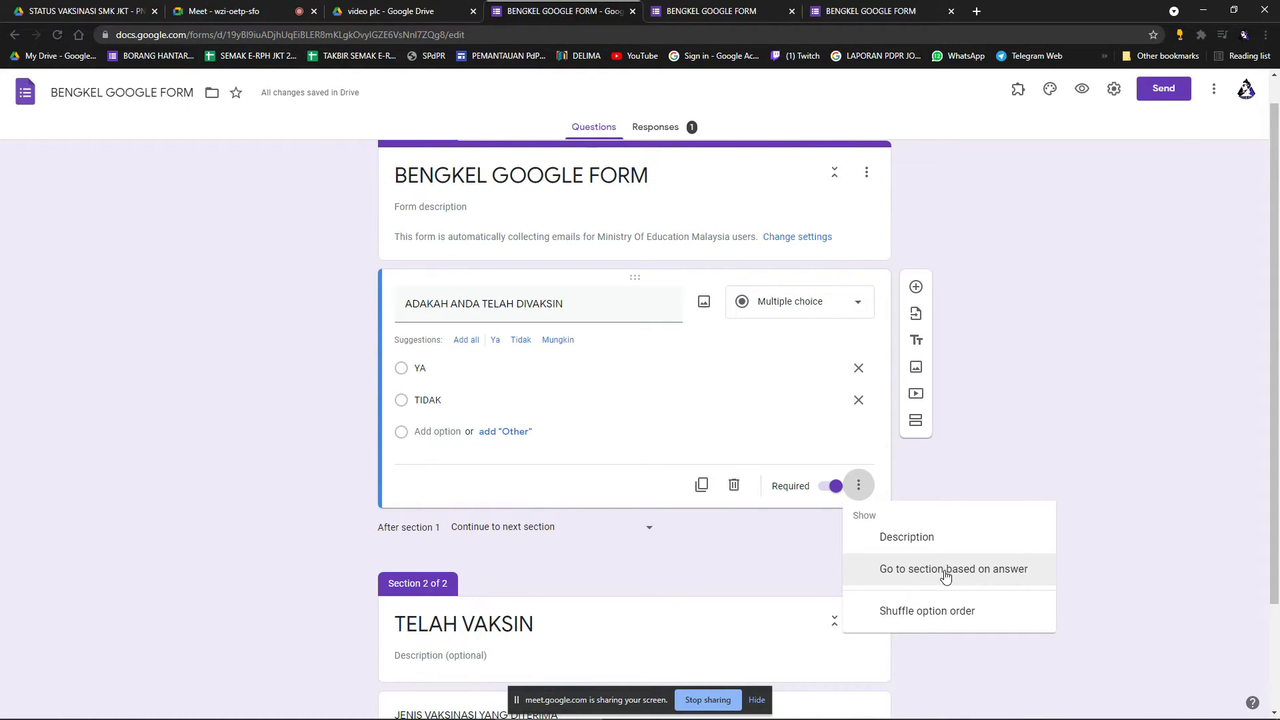
pyautogui.click(947, 577)
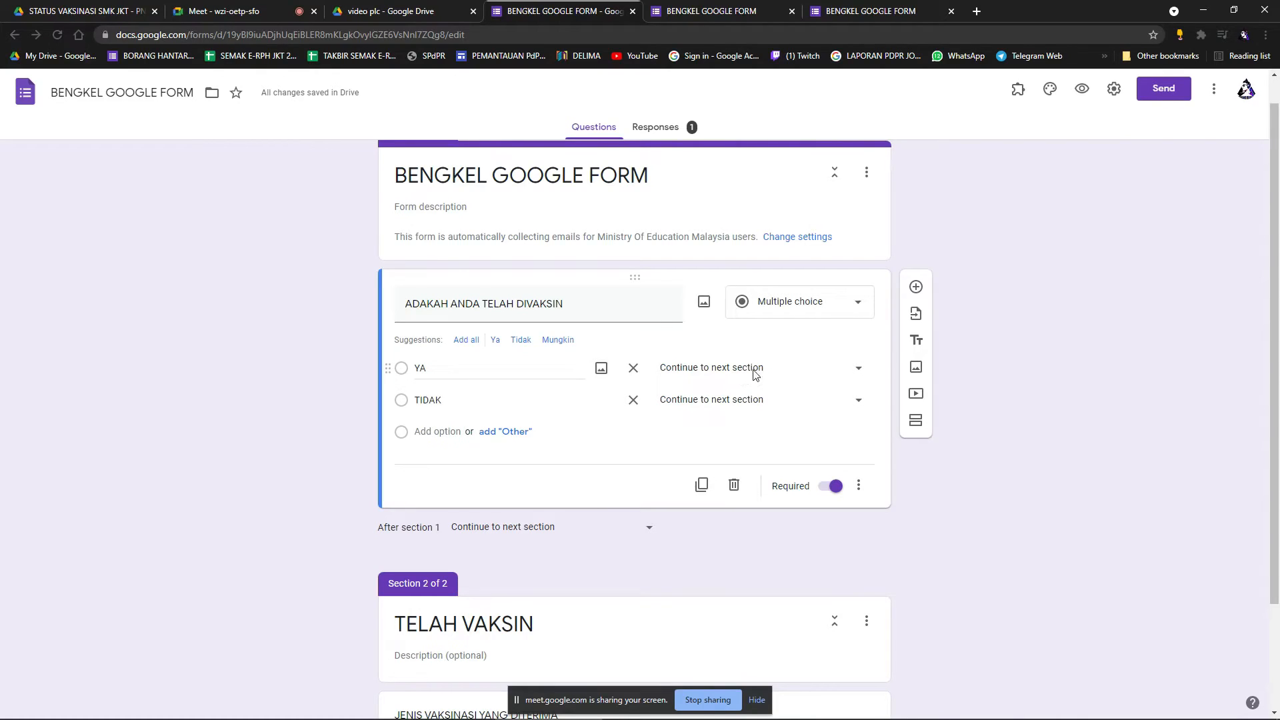
pyautogui.click(862, 372)
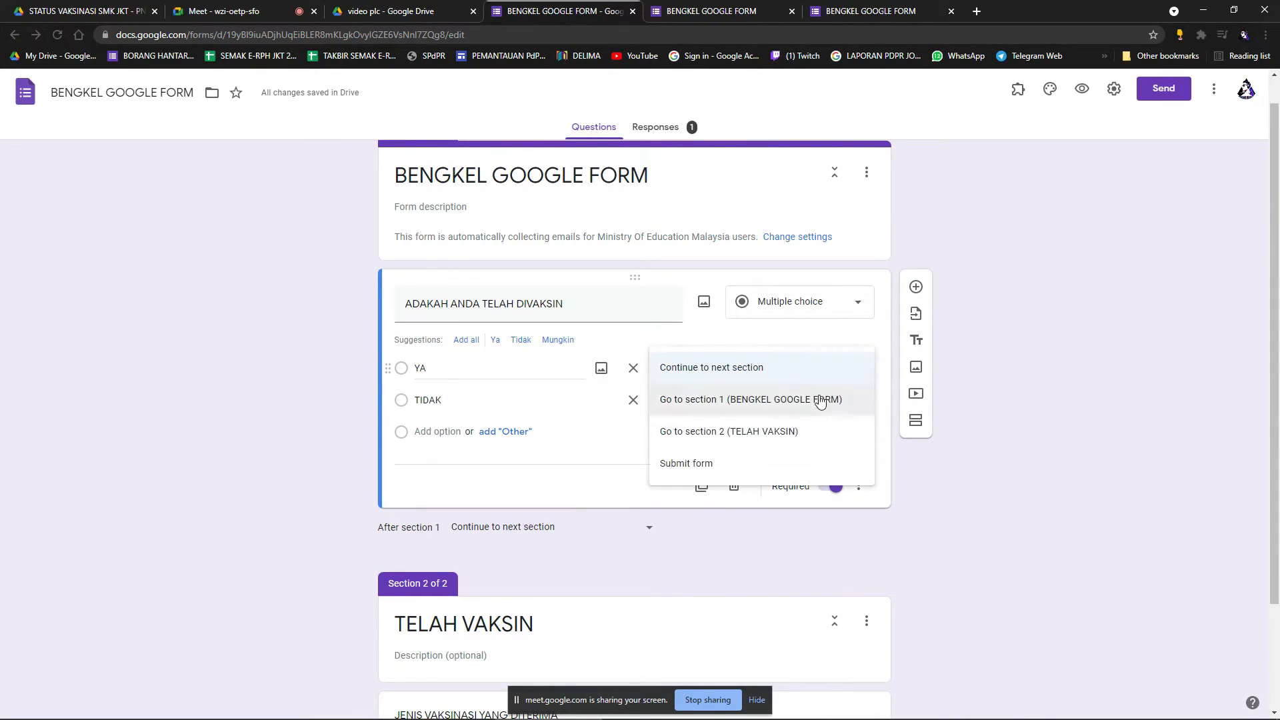
pyautogui.click(773, 437)
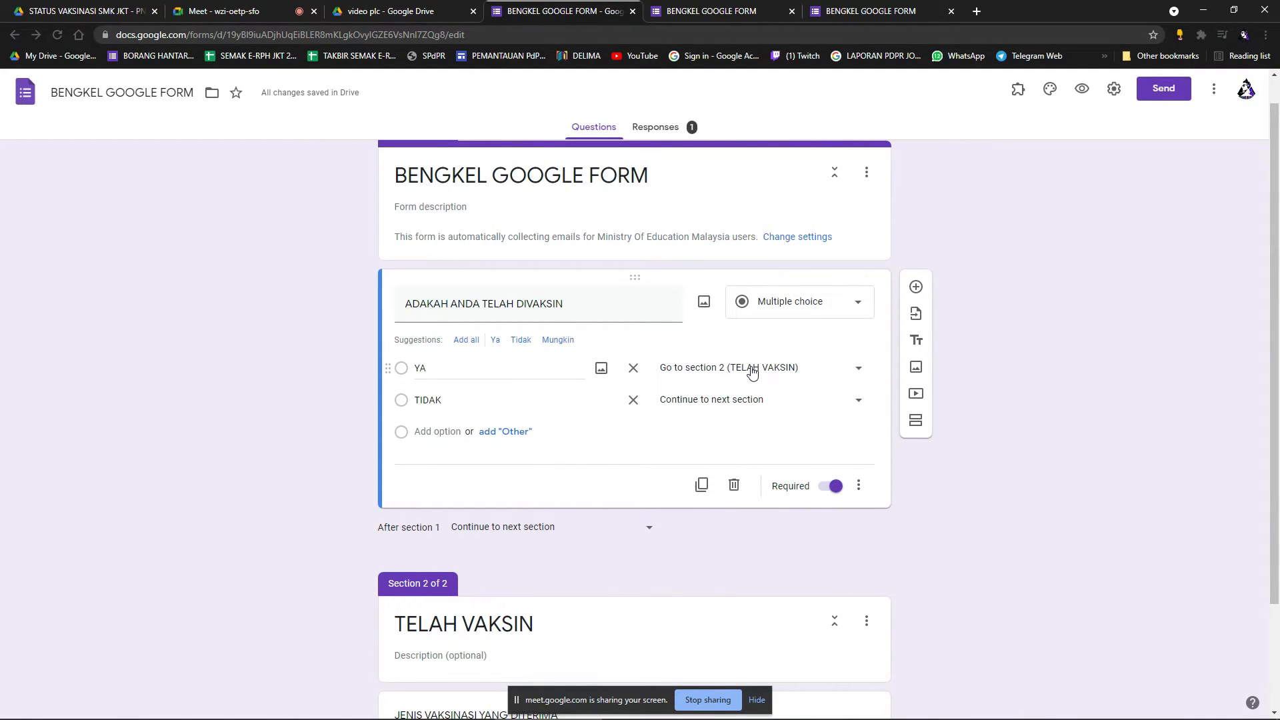
pyautogui.scroll(-2, 741, 406)
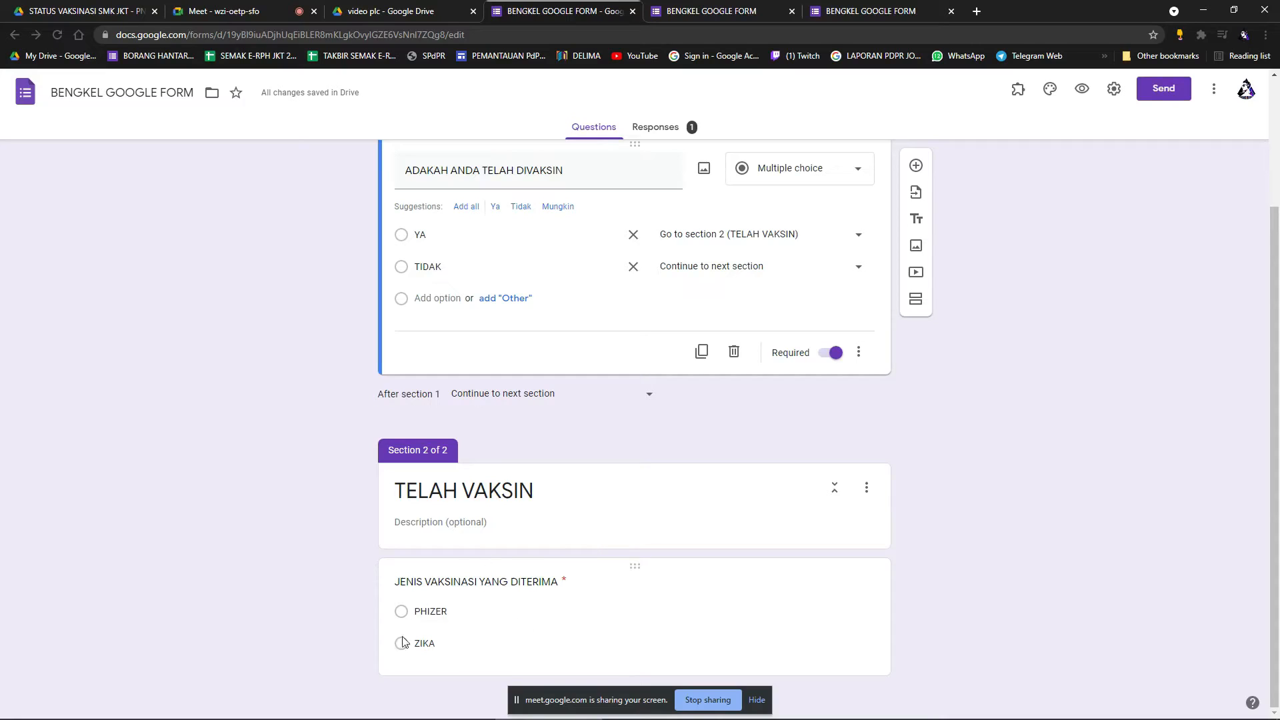
pyautogui.scroll(2, 513, 533)
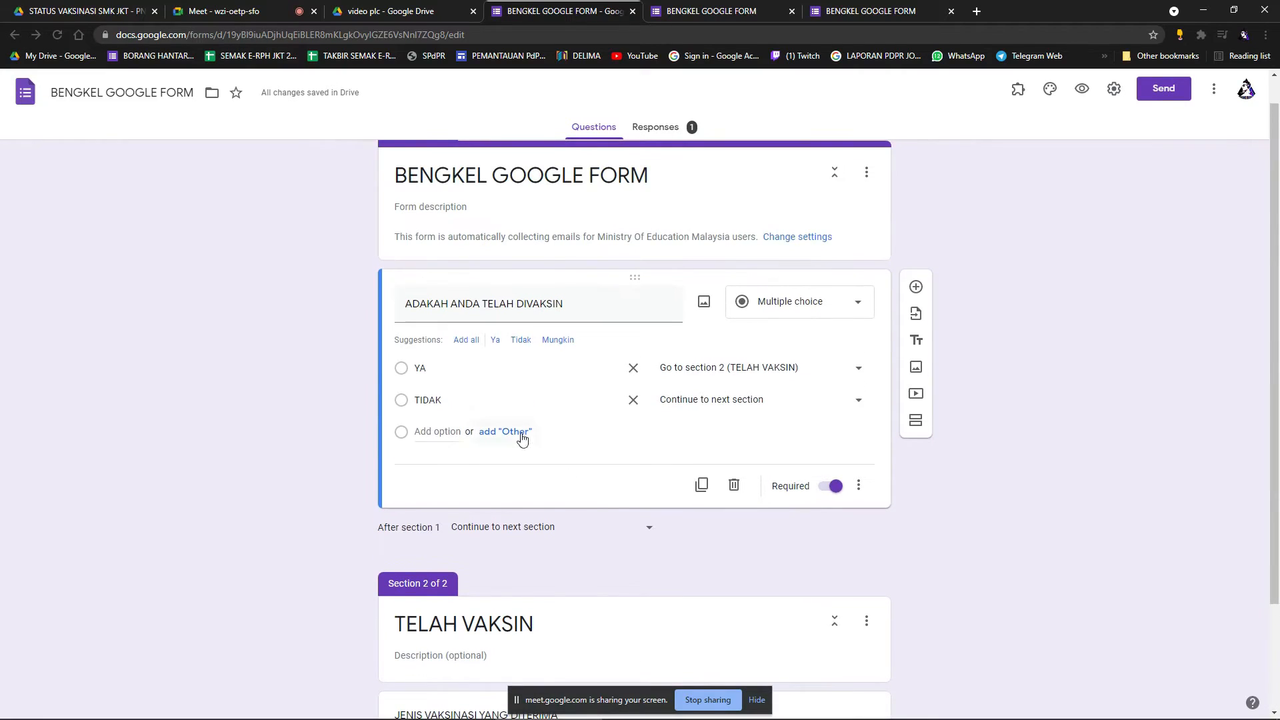
pyautogui.click(857, 401)
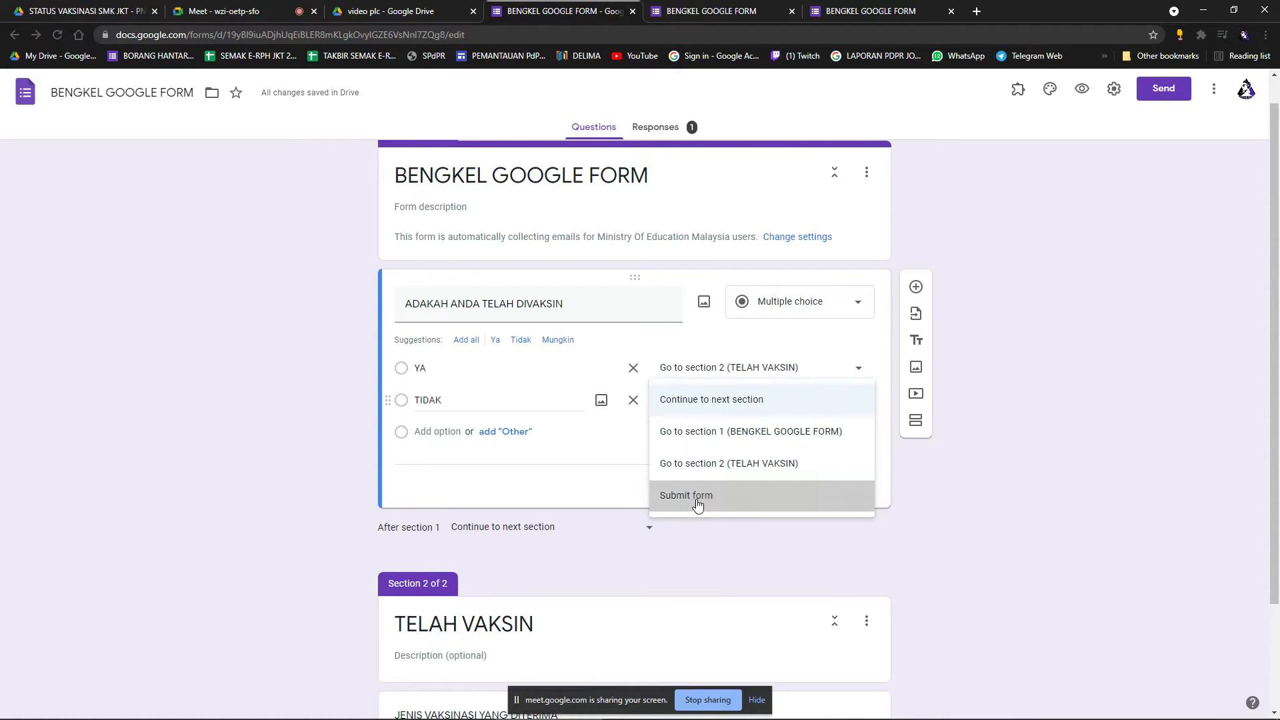
pyautogui.click(998, 475)
pyautogui.scroll(-1, 896, 523)
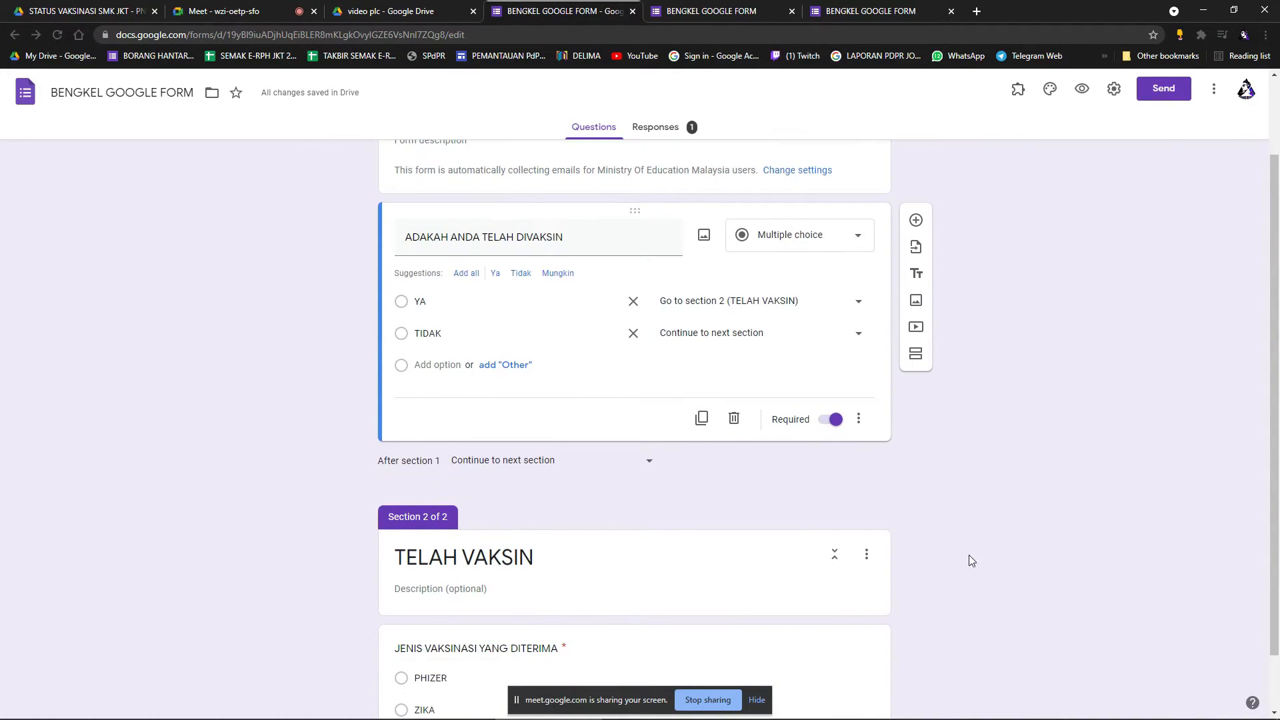
pyautogui.scroll(-1, 966, 563)
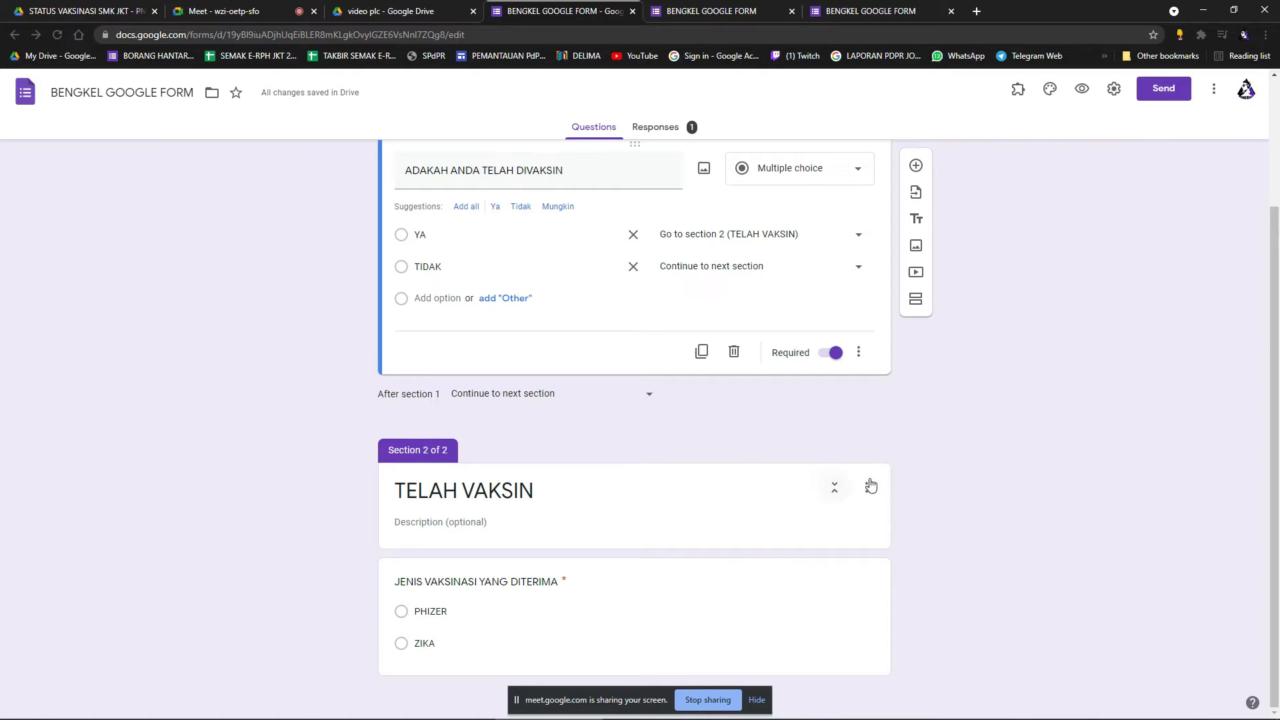
# Add a third section titled NAMA after section 2.
pyautogui.click(794, 615)
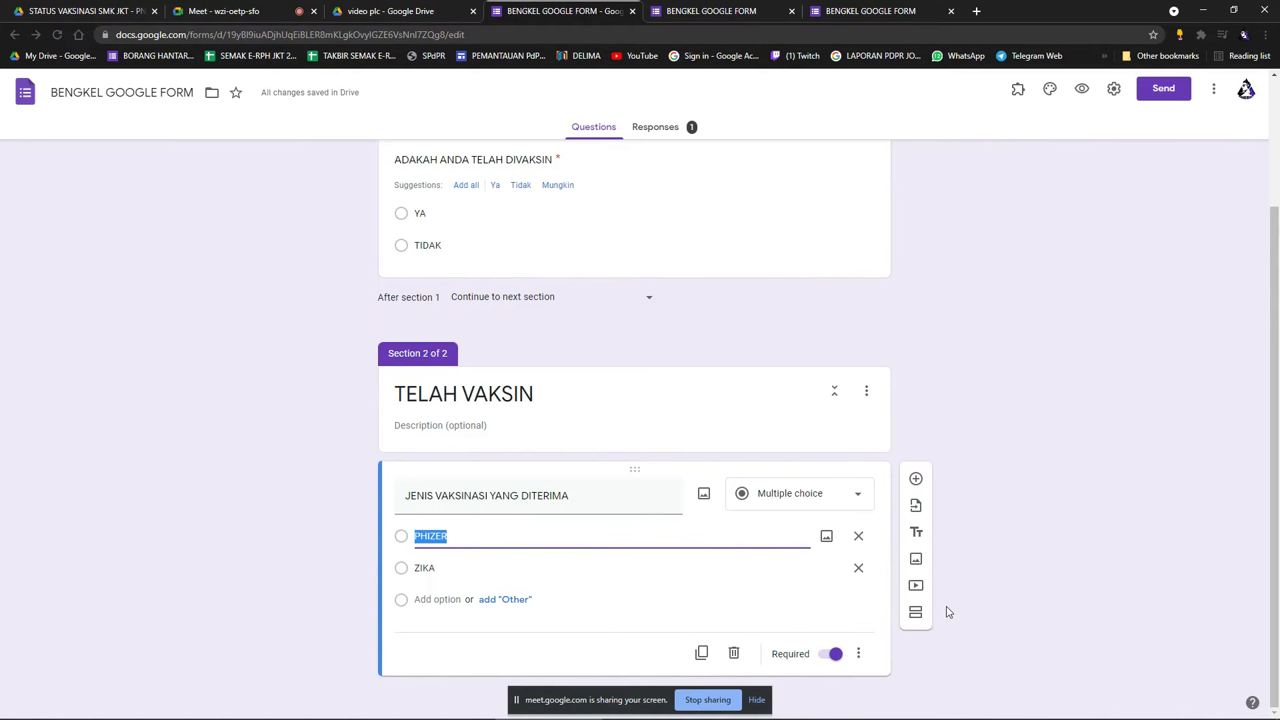
pyautogui.click(916, 612)
pyautogui.click(530, 631)
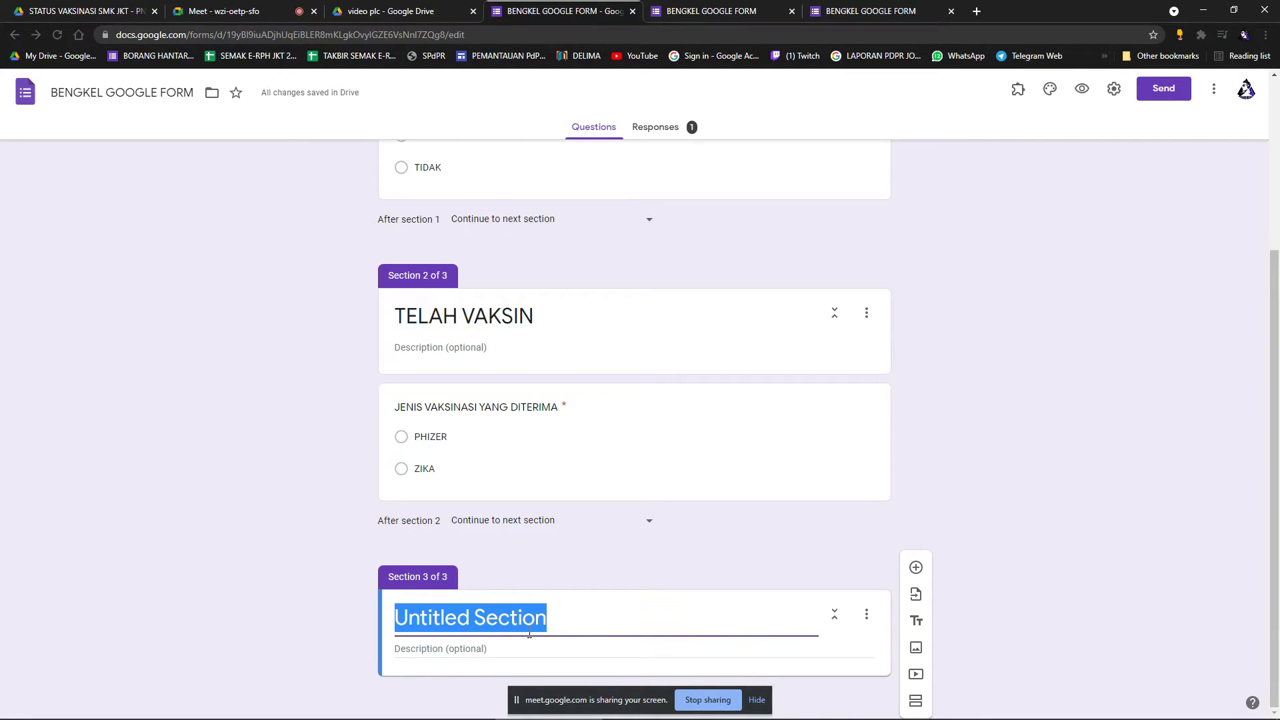
pyautogui.write('NAMA')
pyautogui.click(950, 636)
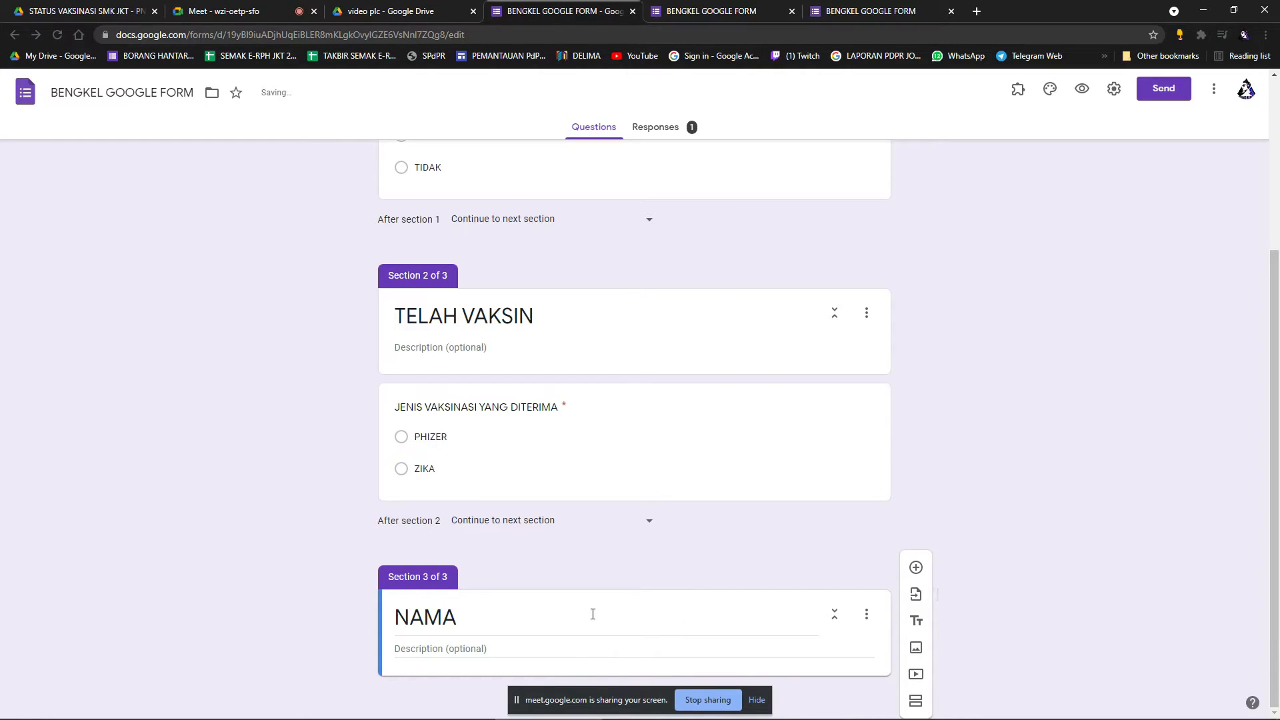
# Add a short-answer question titled NAMA in the new section.
pyautogui.click(917, 569)
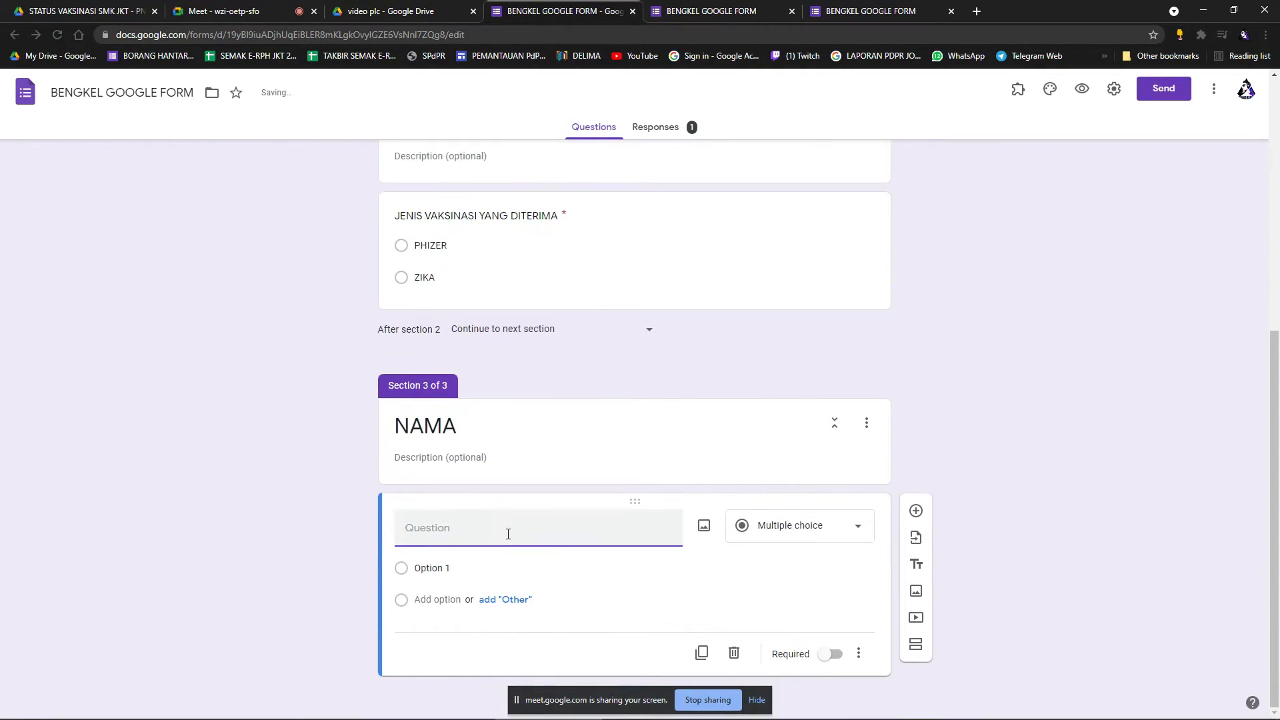
pyautogui.write('NAMA')
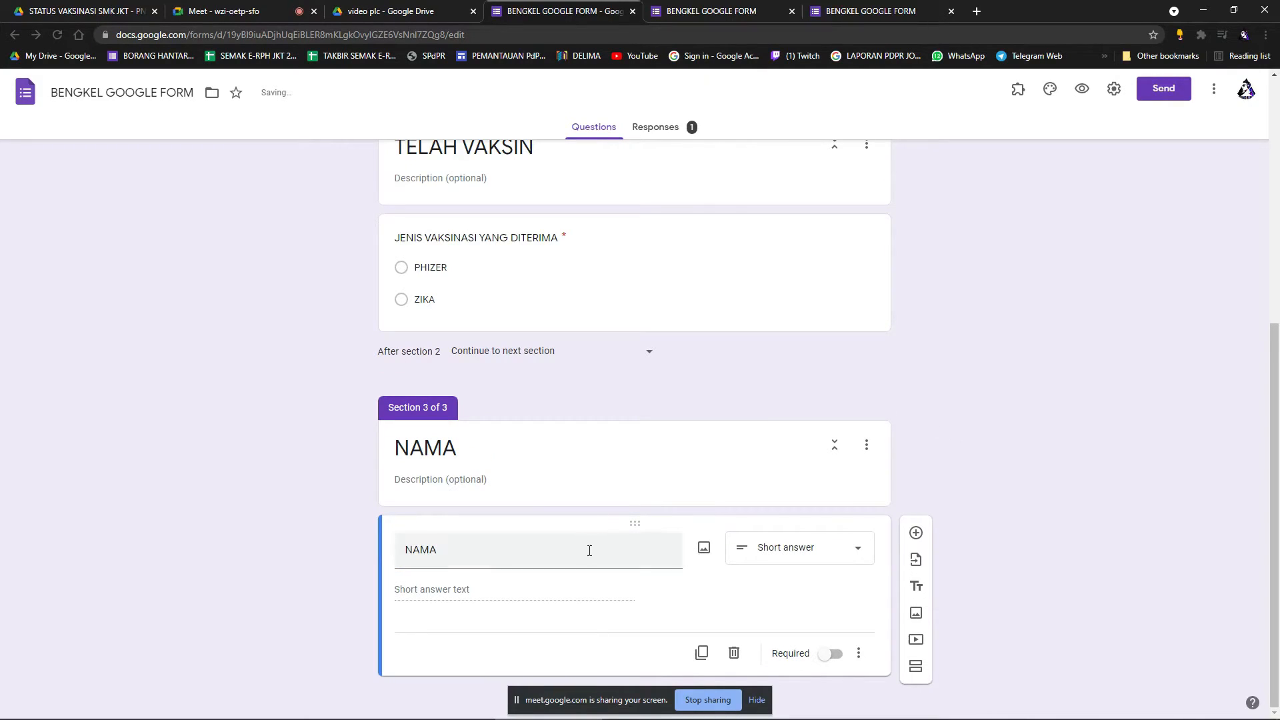
pyautogui.scroll(5, 989, 421)
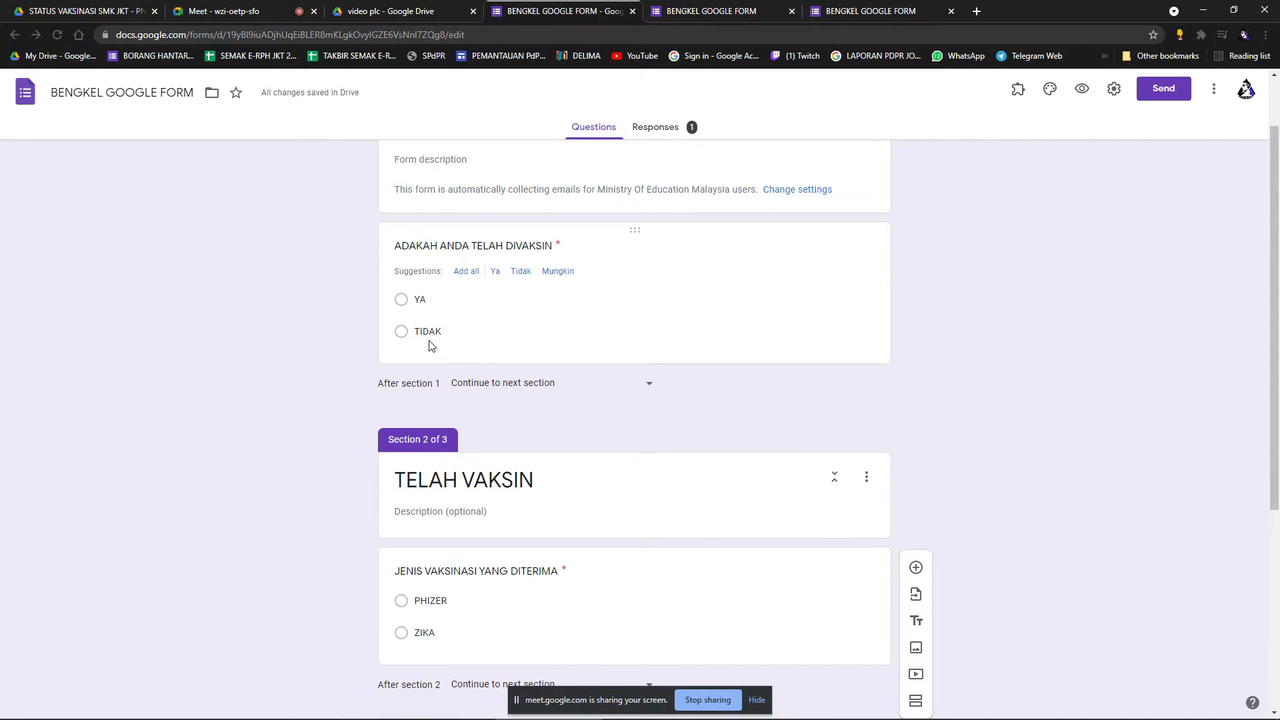
# Set the vaccination question's TIDAK answer to go to section 3 (NAMA).
pyautogui.click(623, 323)
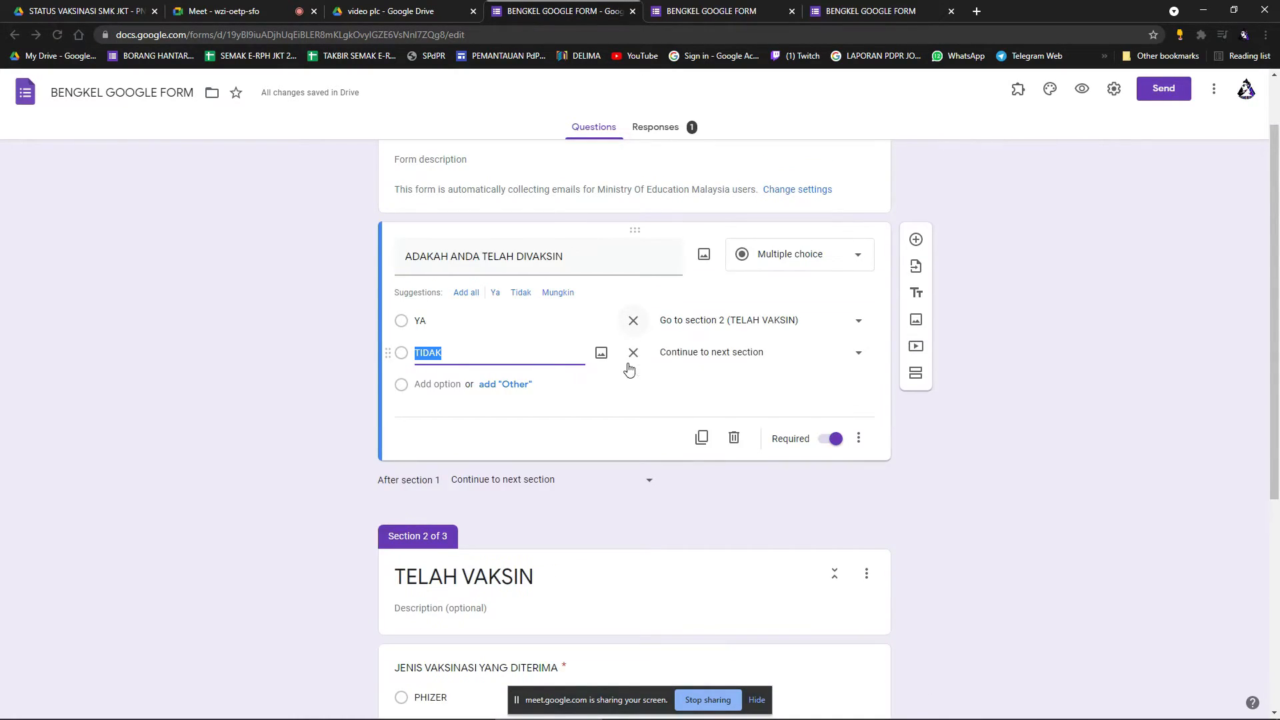
pyautogui.click(529, 326)
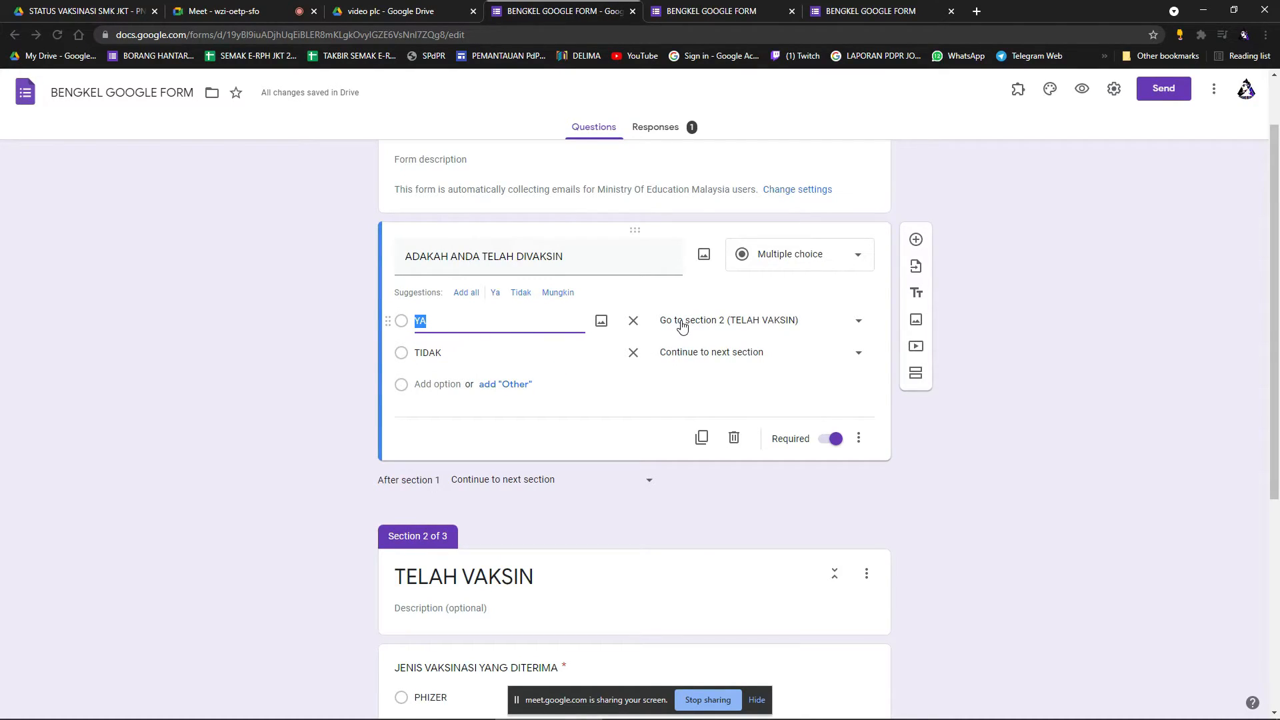
pyautogui.scroll(-2, 666, 346)
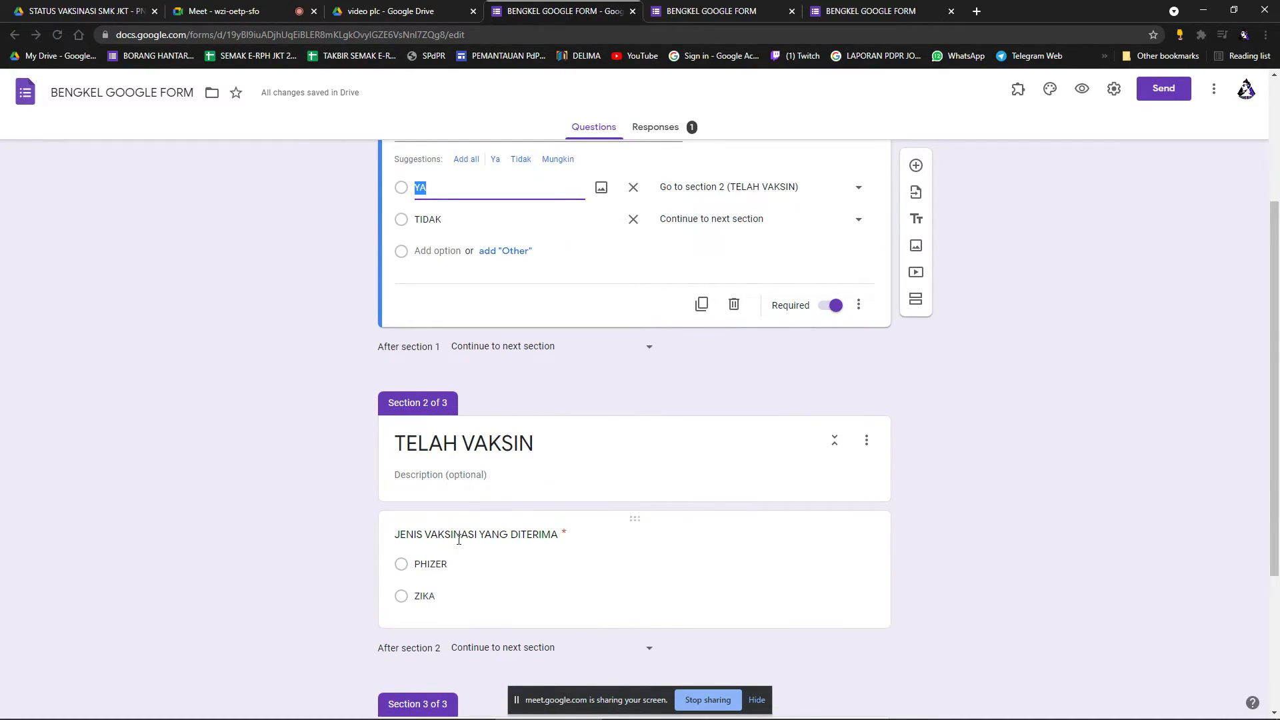
pyautogui.scroll(1, 503, 380)
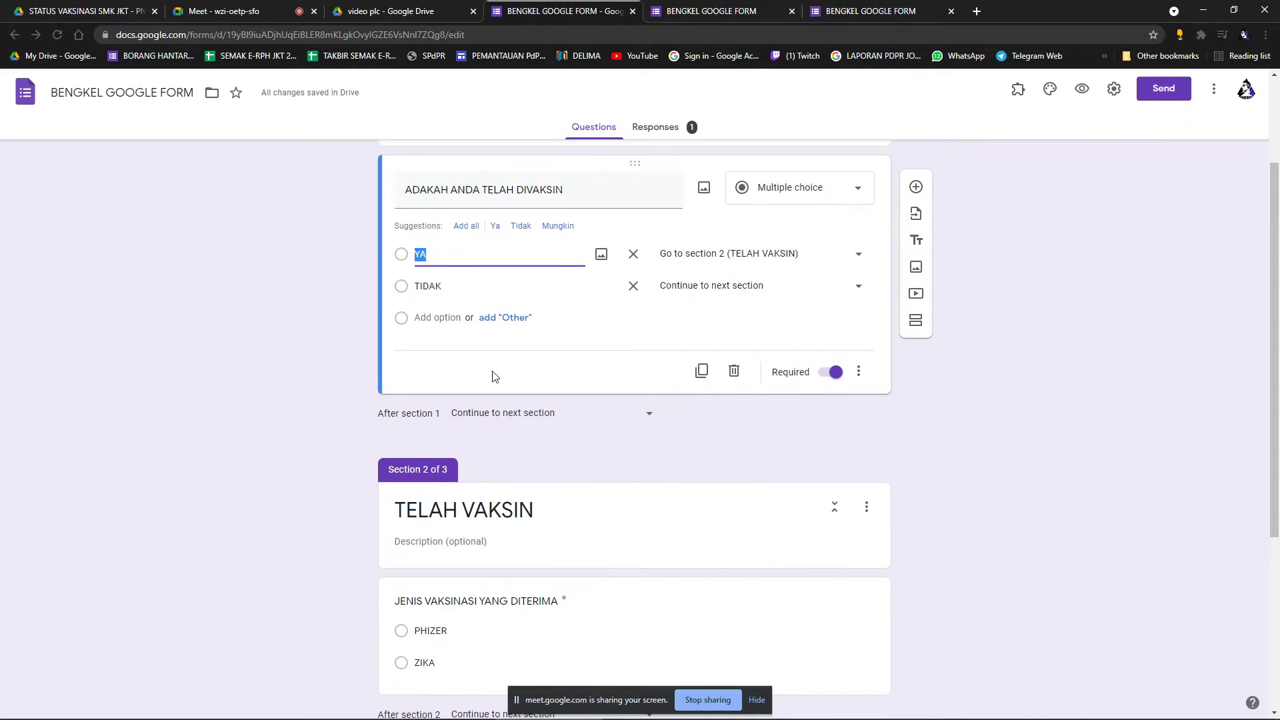
pyautogui.click(478, 290)
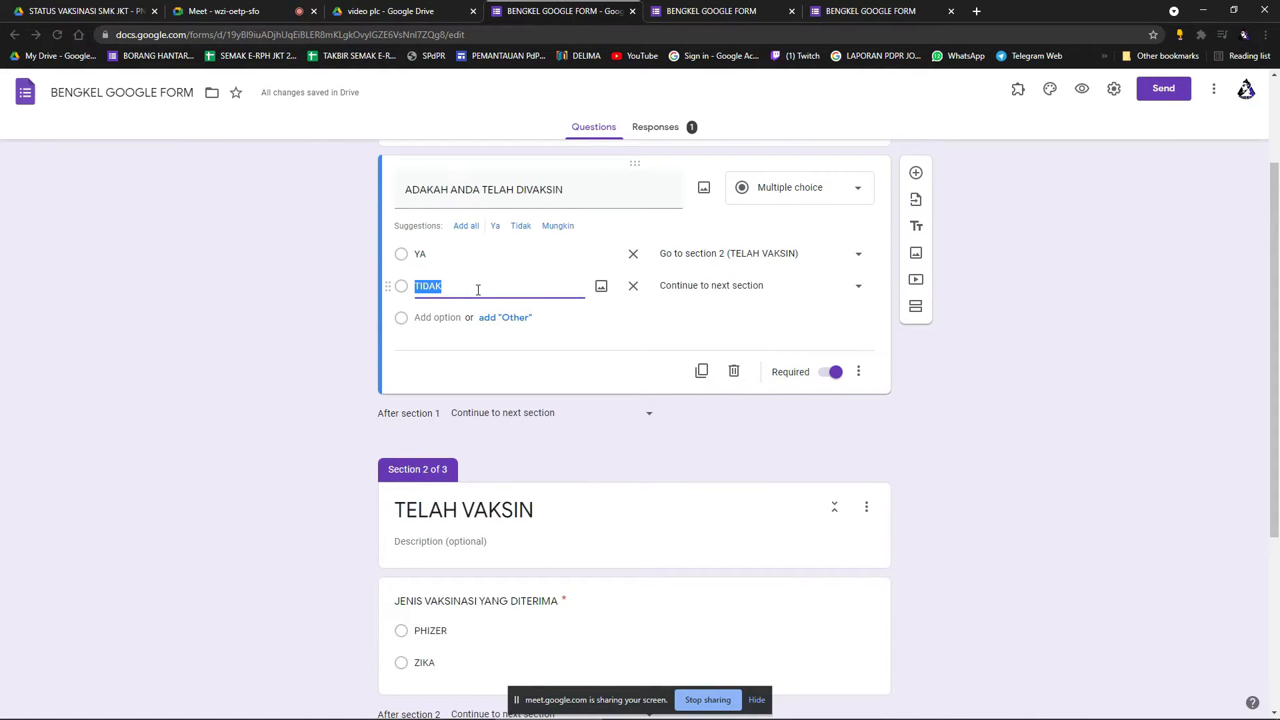
pyautogui.click(745, 291)
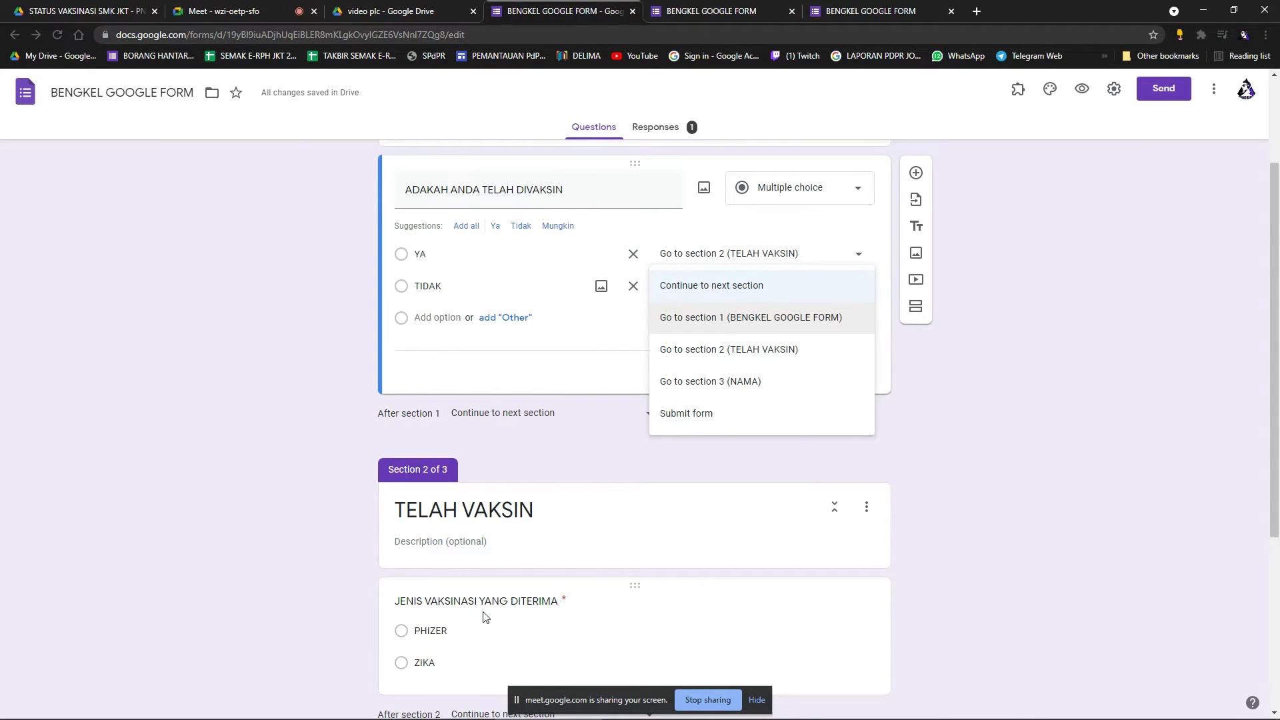
pyautogui.click(743, 387)
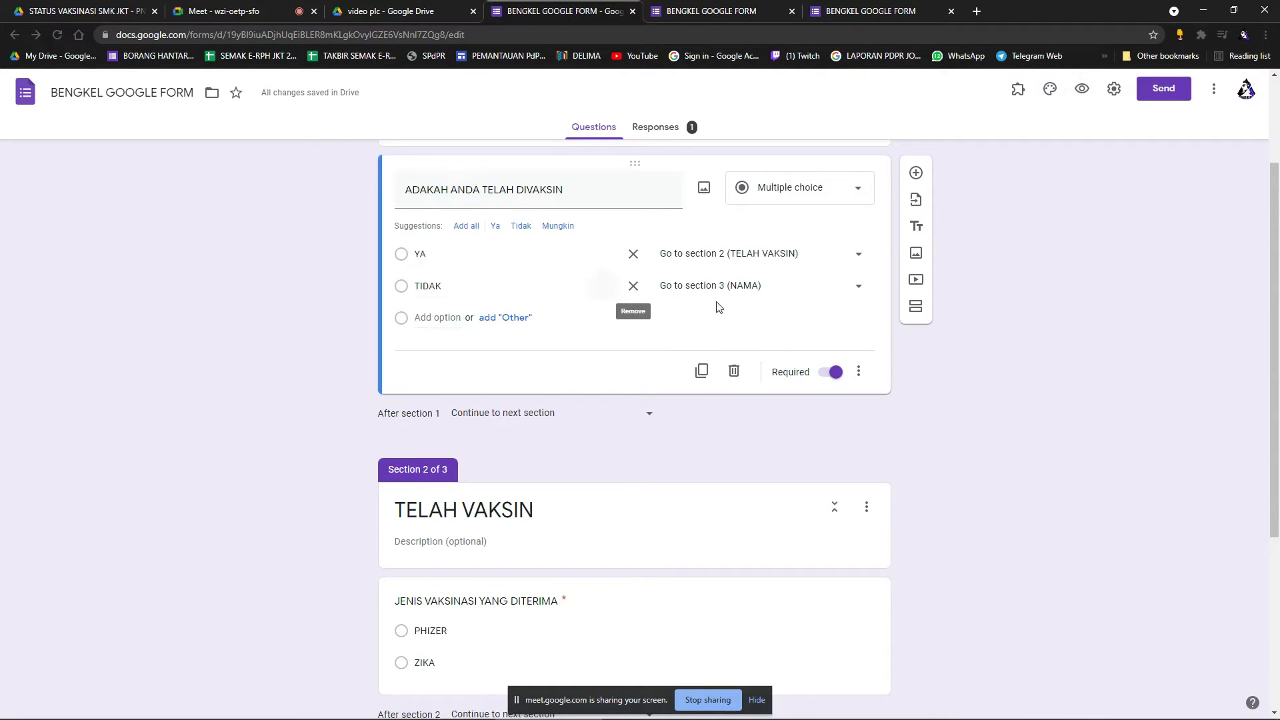
pyautogui.scroll(-4, 733, 334)
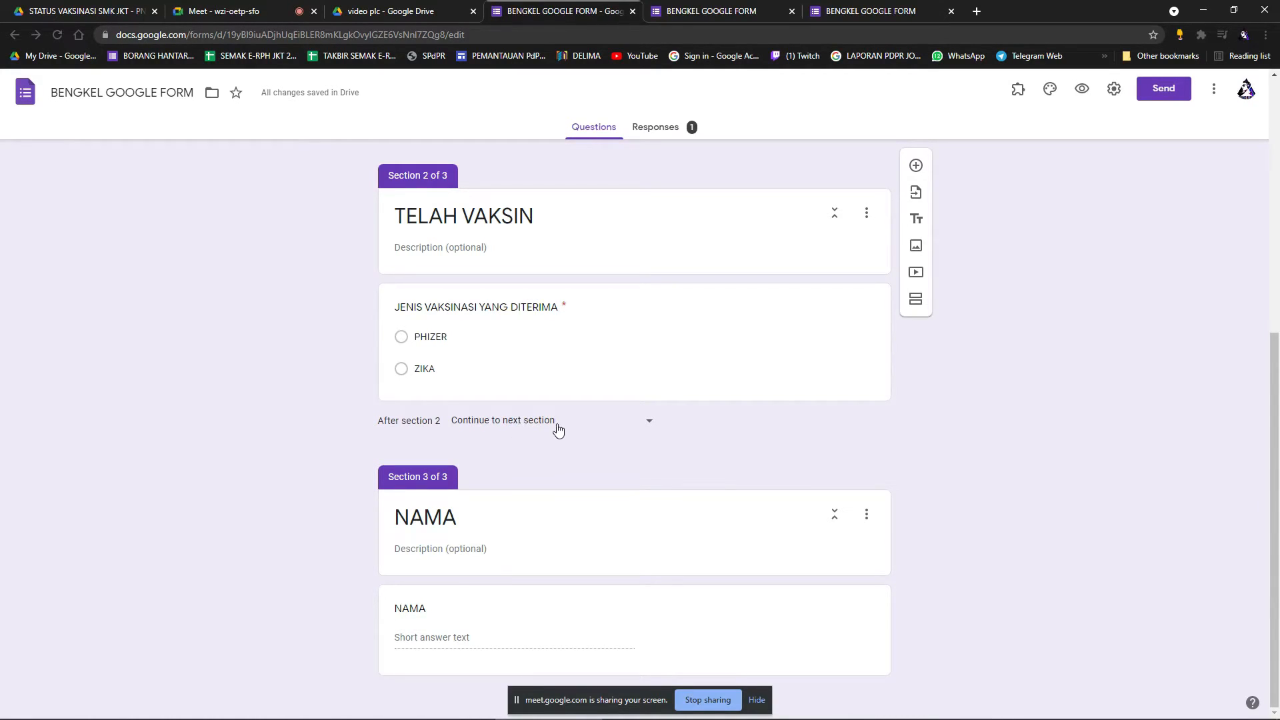
pyautogui.scroll(4, 600, 430)
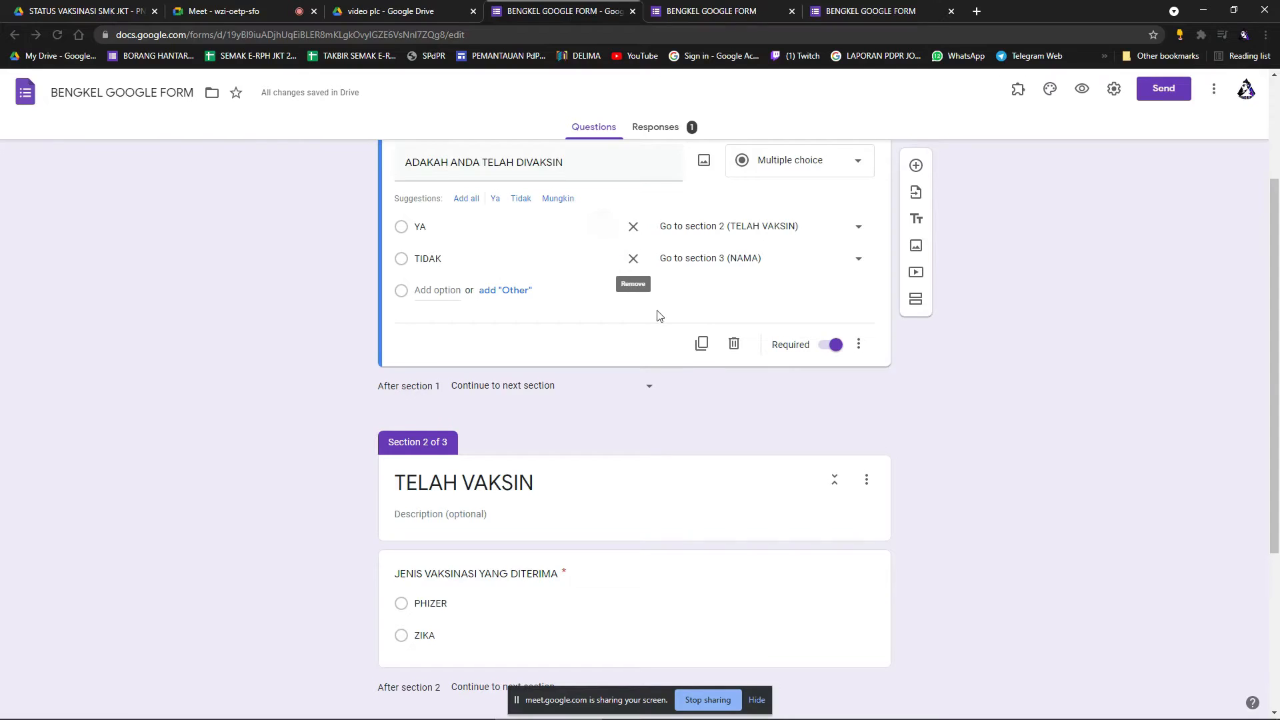
pyautogui.scroll(-2, 658, 314)
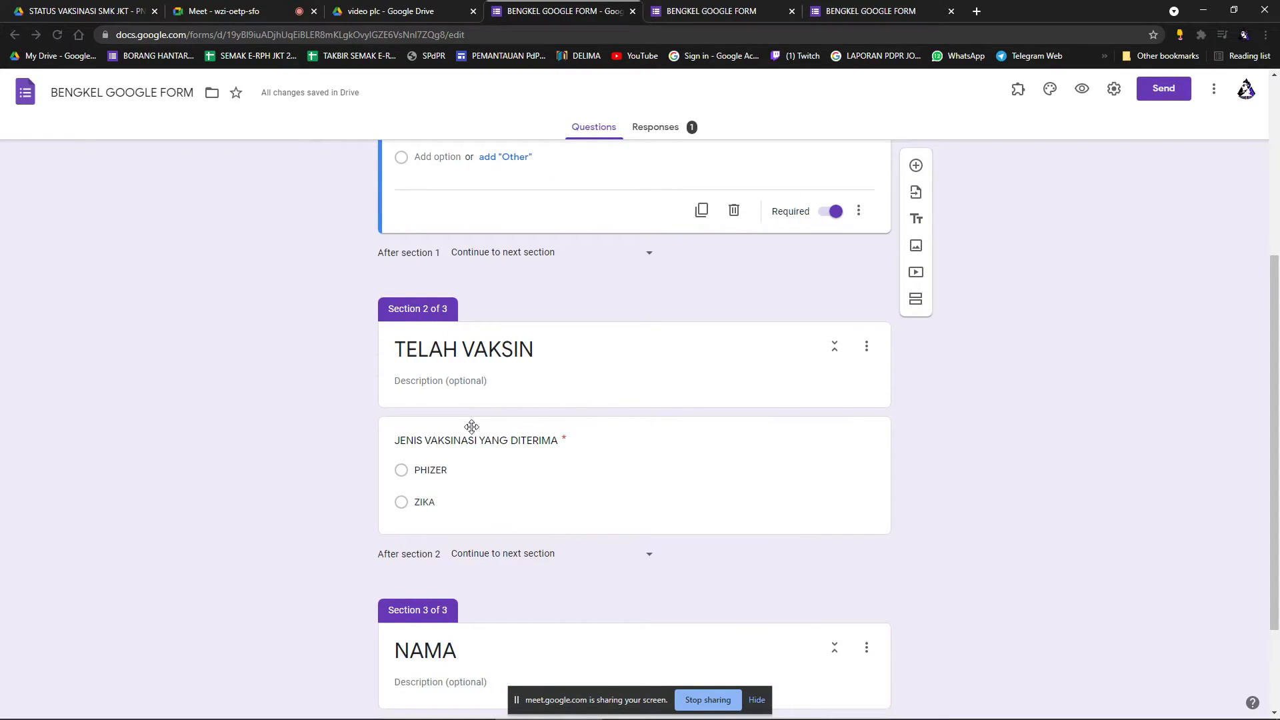
pyautogui.scroll(-2, 677, 440)
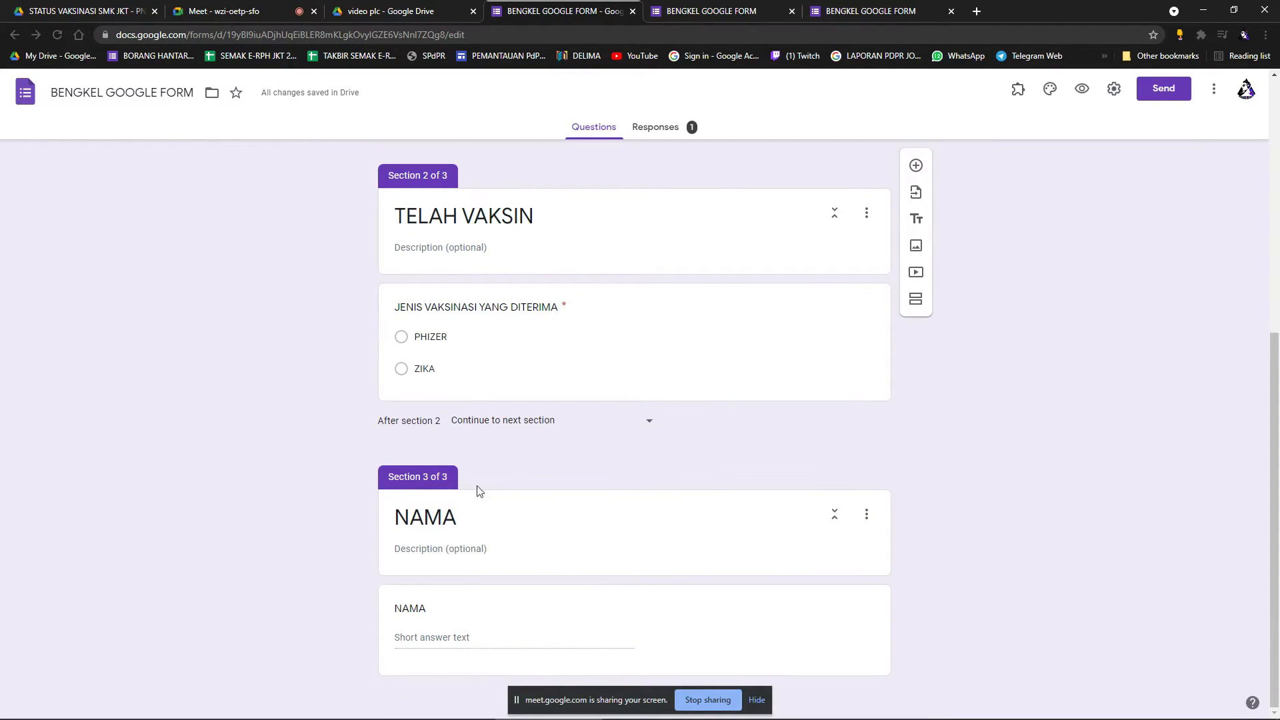
pyautogui.scroll(1, 629, 535)
# Preview the form, answer YA and PHIZER, and type a test name in the NAMA section.
pyautogui.click(1082, 90)
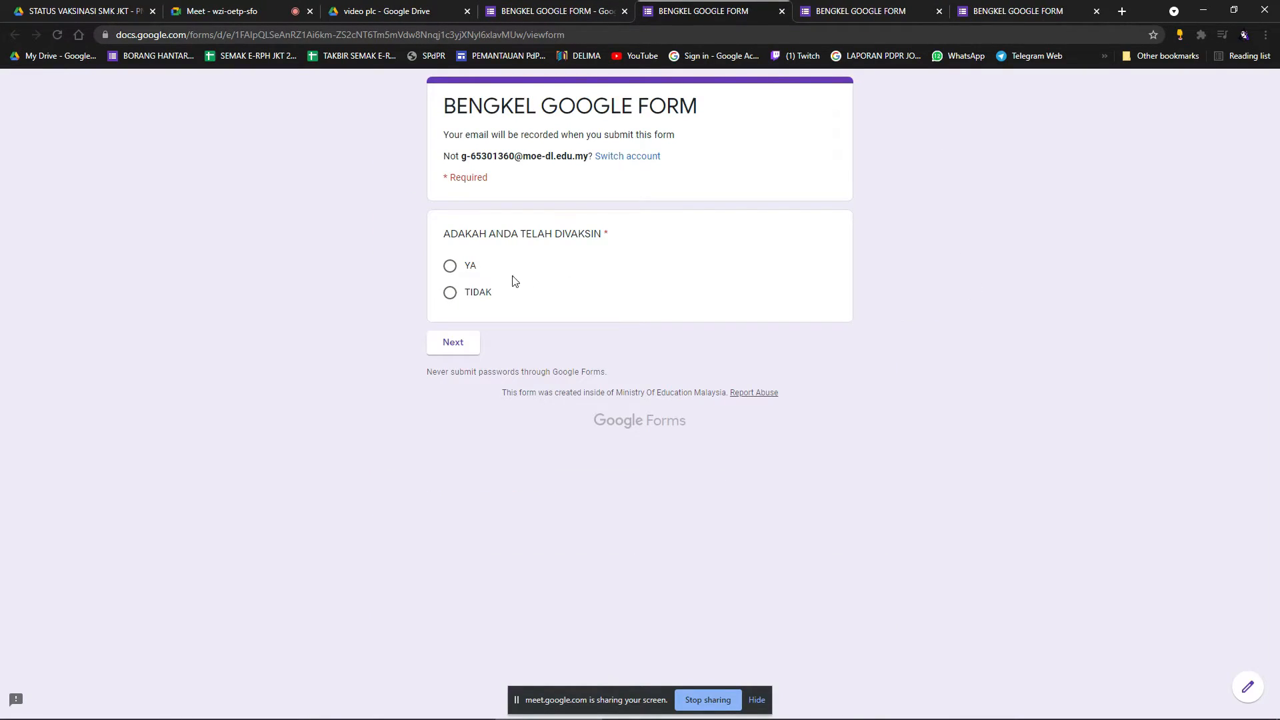
pyautogui.click(450, 266)
pyautogui.click(452, 344)
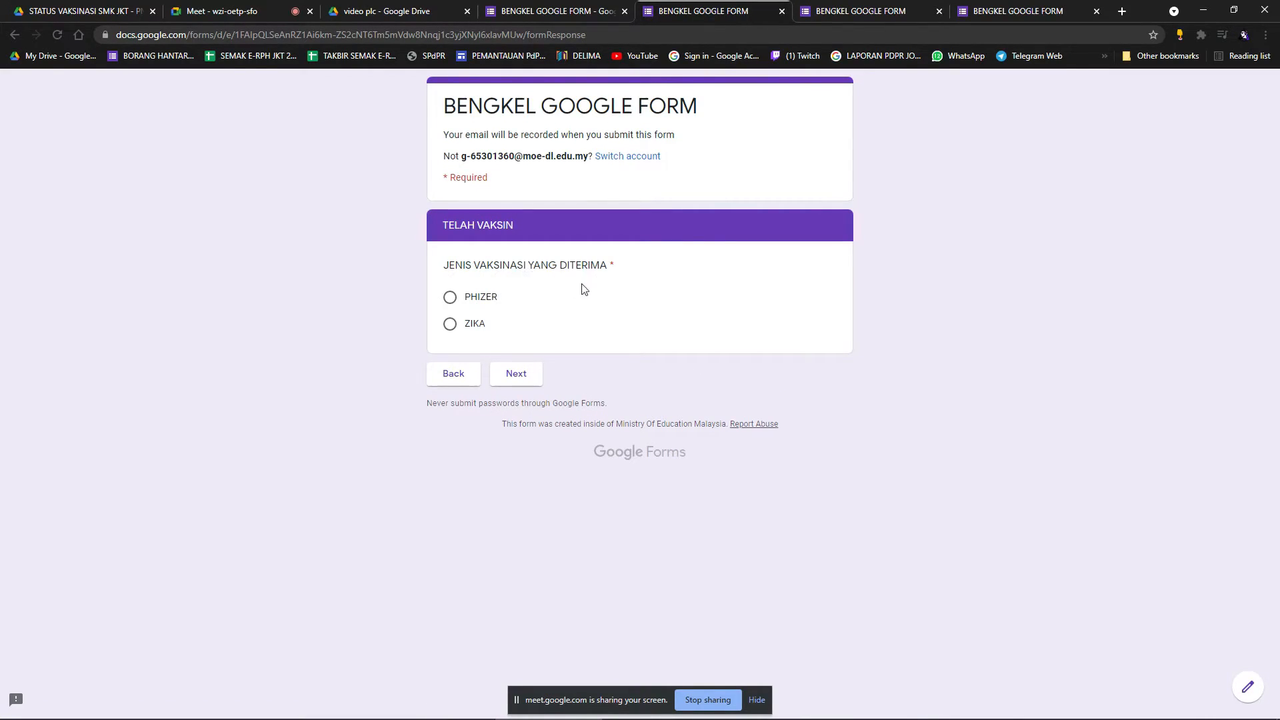
pyautogui.click(450, 296)
pyautogui.click(515, 374)
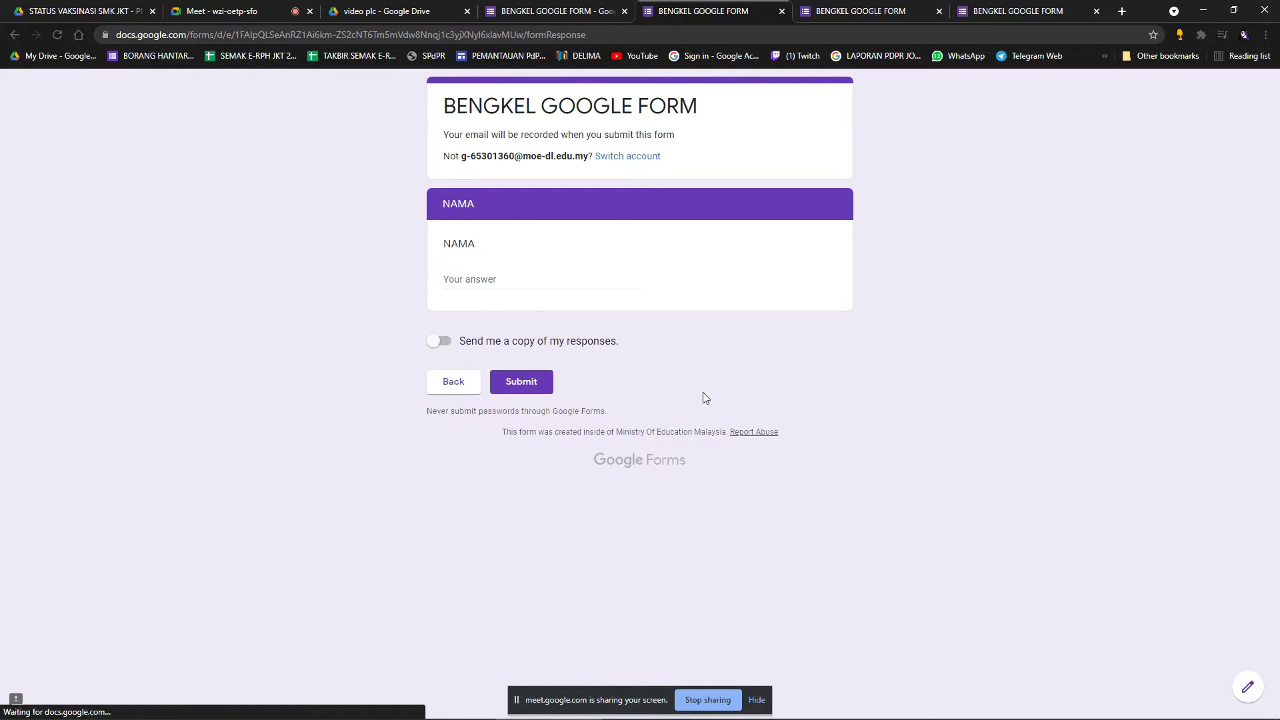
pyautogui.click(495, 285)
pyautogui.write('GBVHG')
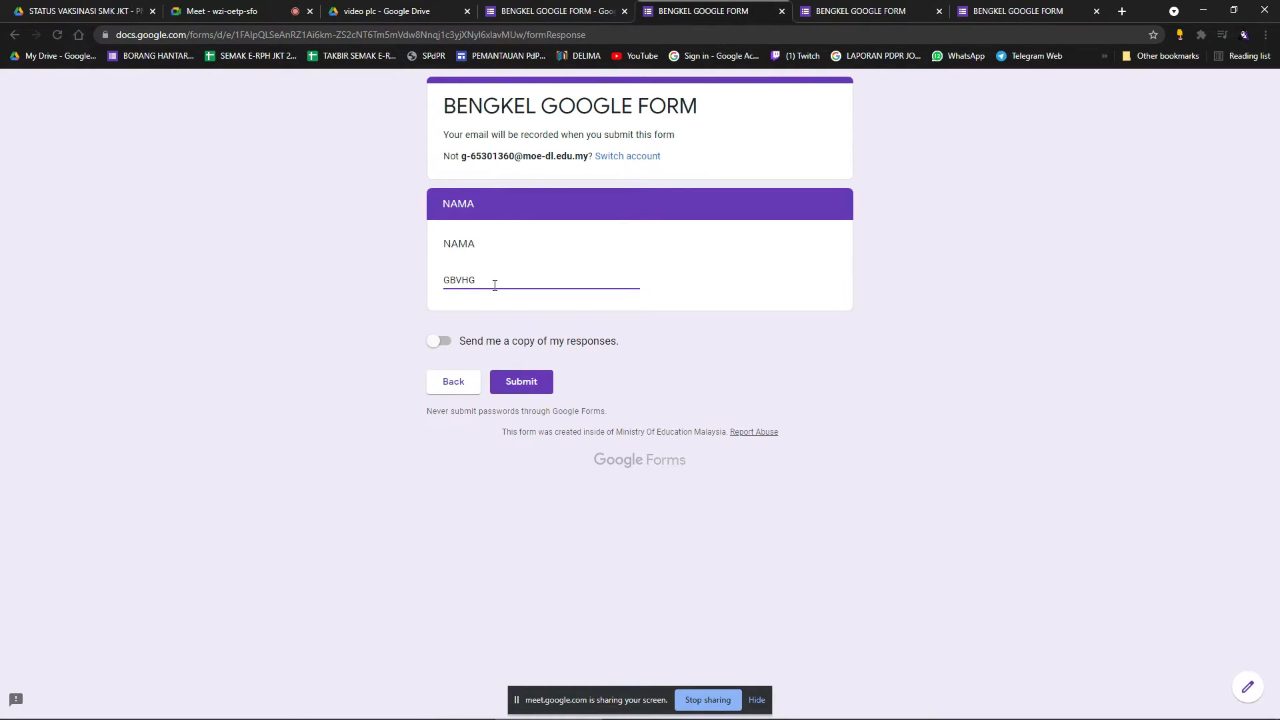
# Go back, answer TIDAK to confirm it jumps to NAMA, and clear the test name.
pyautogui.click(467, 382)
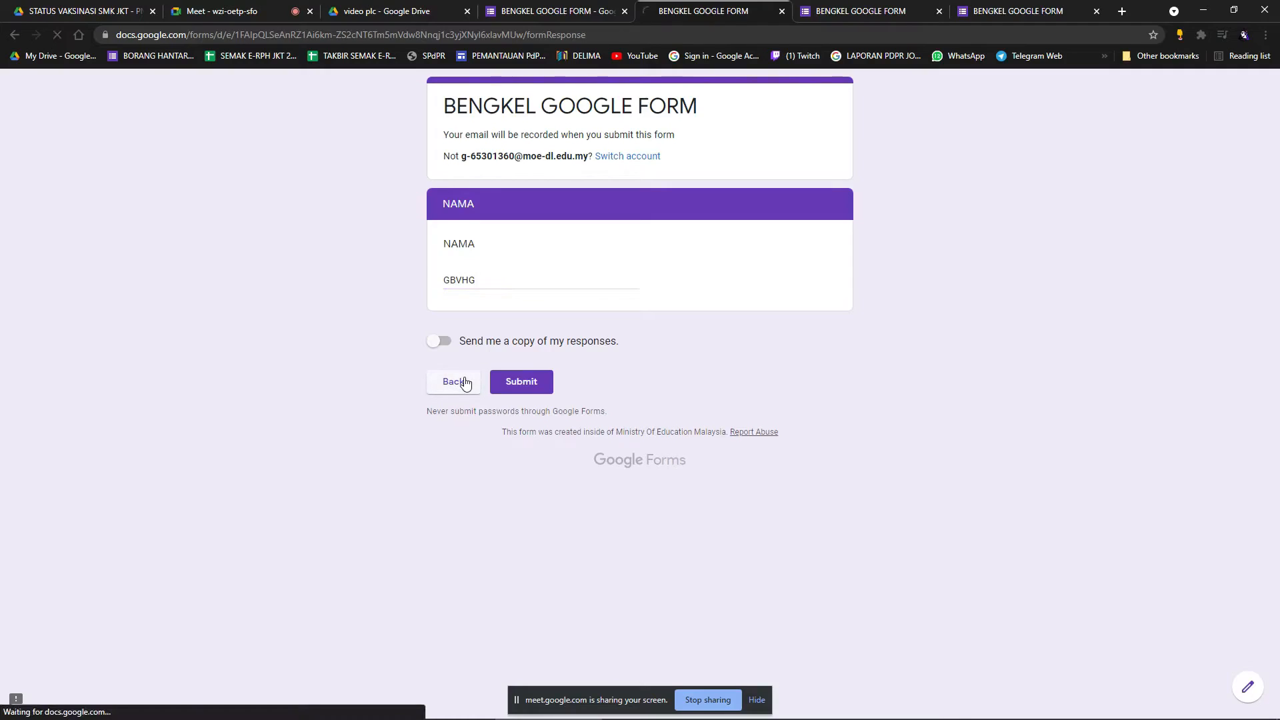
pyautogui.click(451, 292)
pyautogui.click(474, 344)
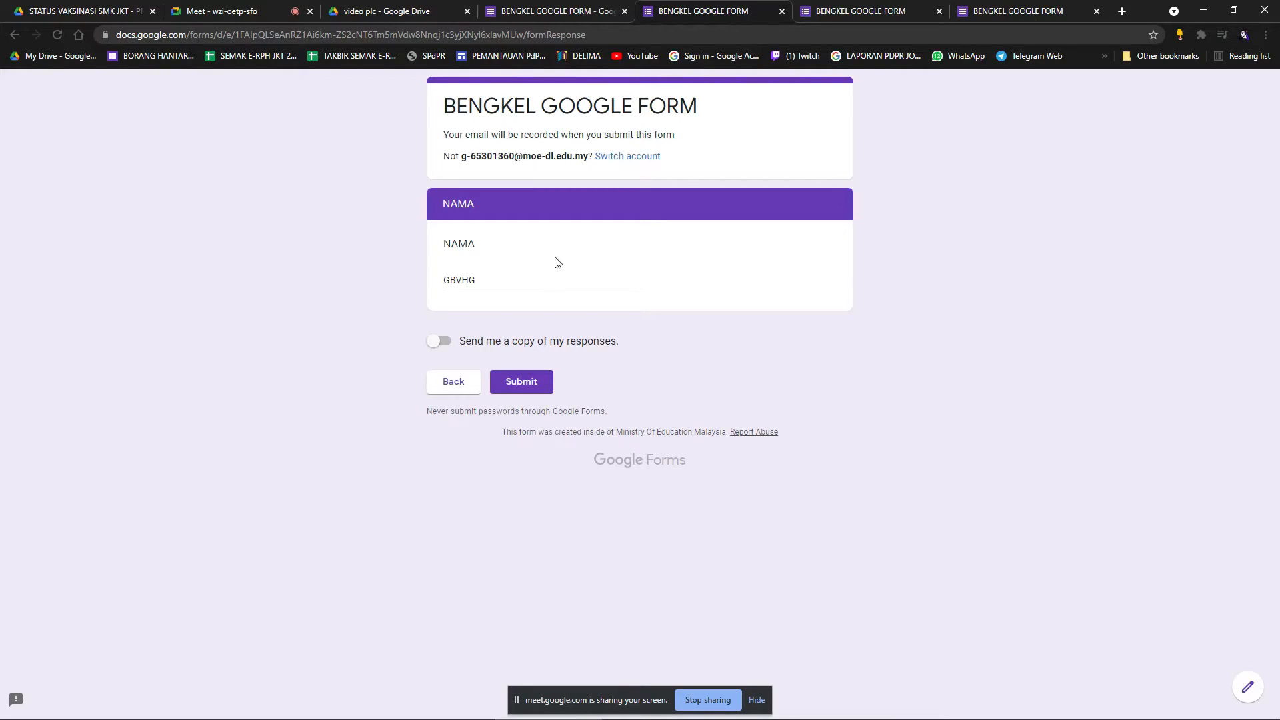
pyautogui.moveTo(499, 289); pyautogui.dragTo(437, 282)
pyautogui.press('BackSpace')
# Retitle the section 2 question 'HURAIKAN KENAPA TIDAK' and make it a paragraph answer.
pyautogui.click(575, 23)
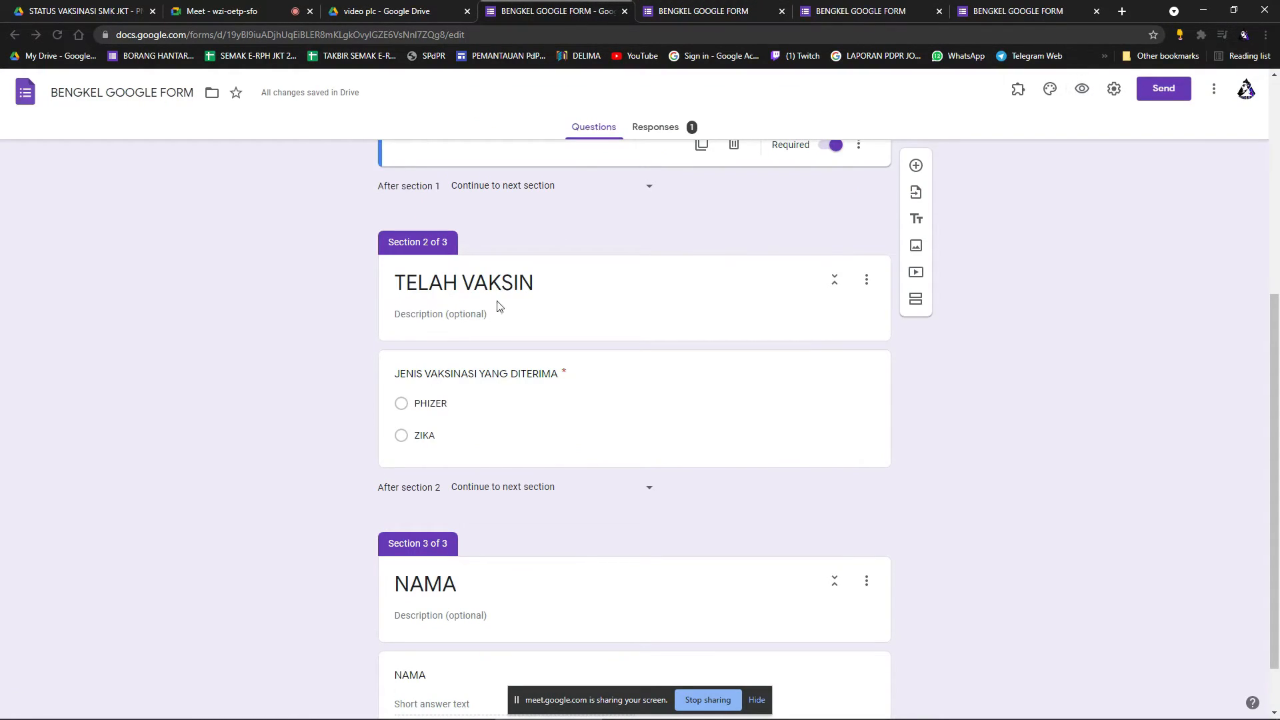
pyautogui.scroll(5, 499, 314)
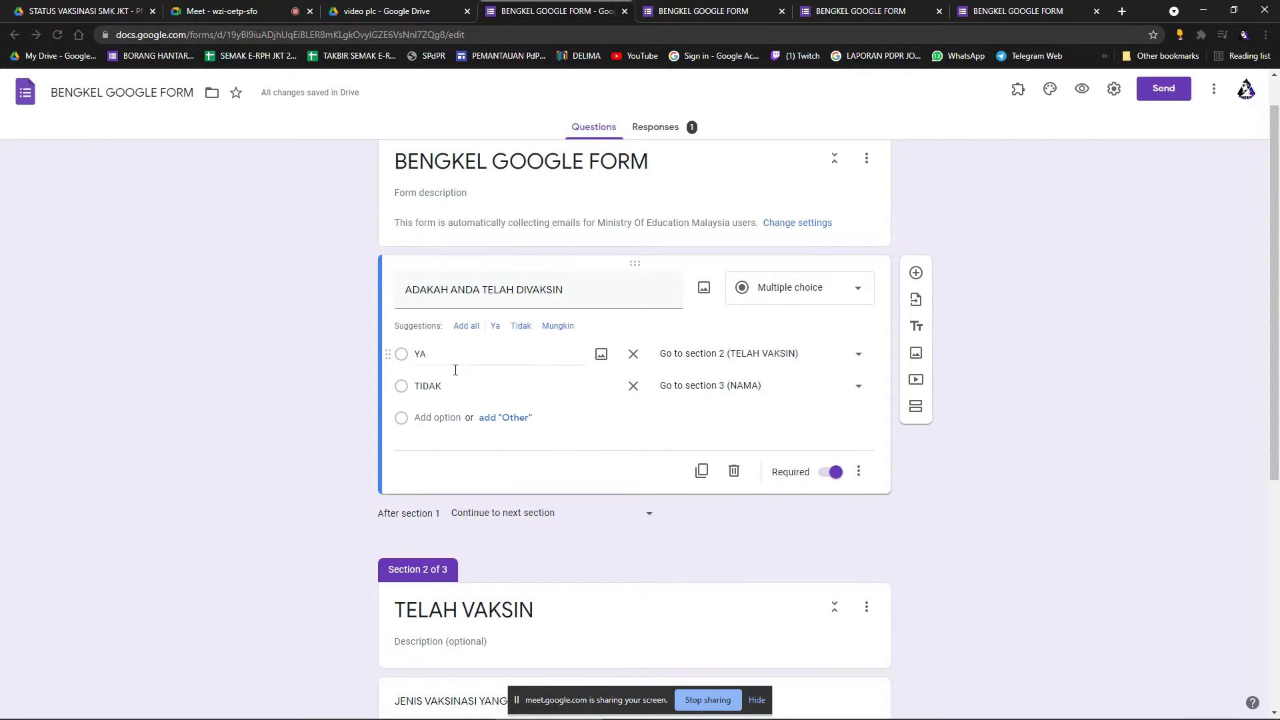
pyautogui.scroll(-2, 557, 493)
pyautogui.scroll(1, 547, 460)
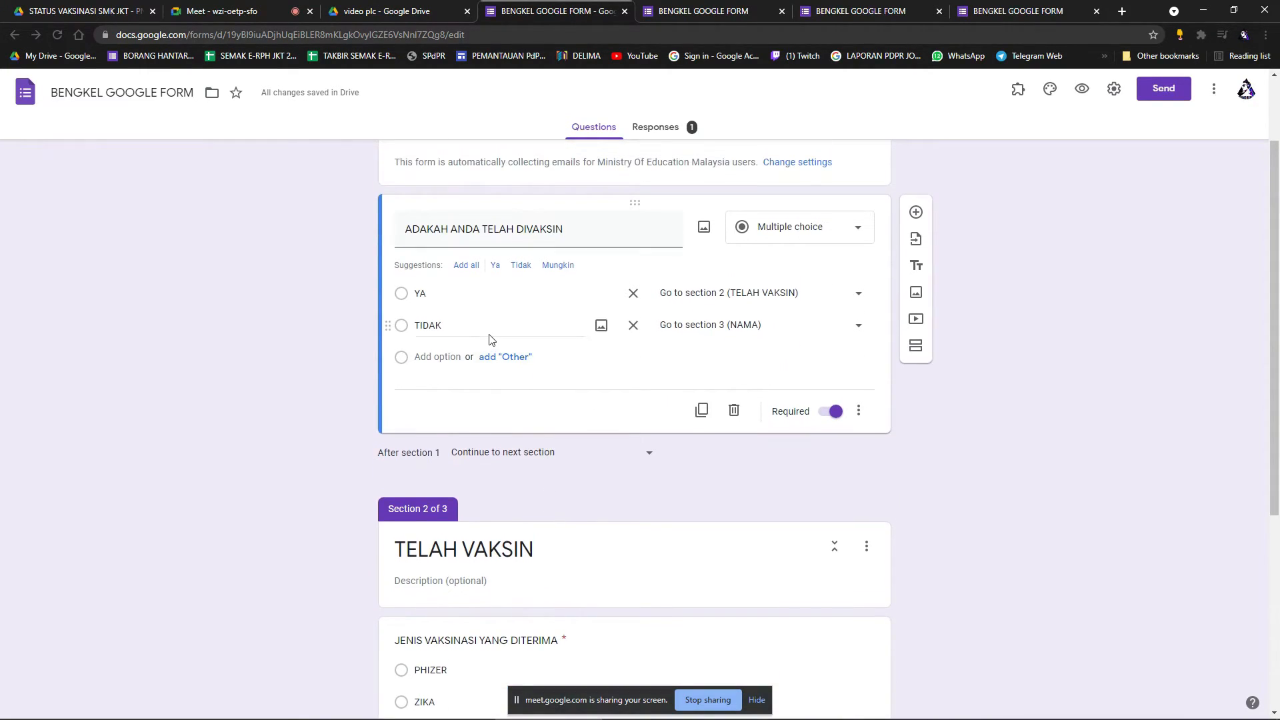
pyautogui.scroll(-2, 492, 337)
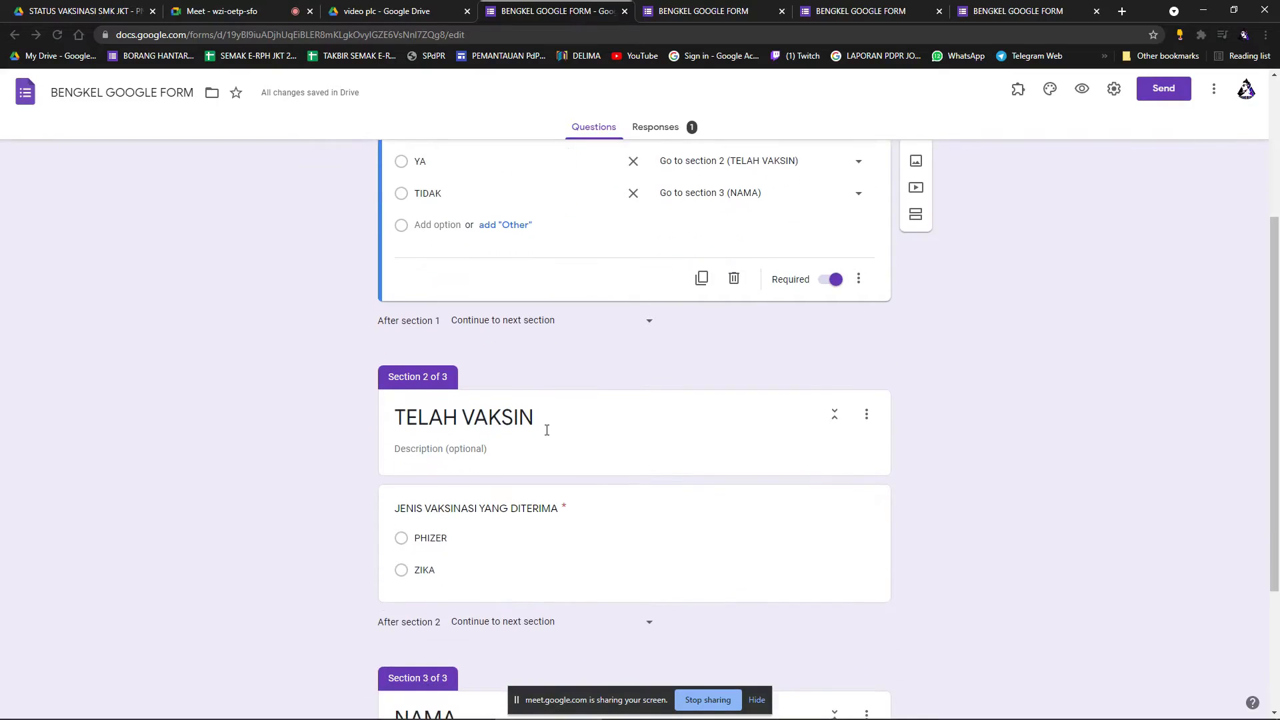
pyautogui.click(500, 507)
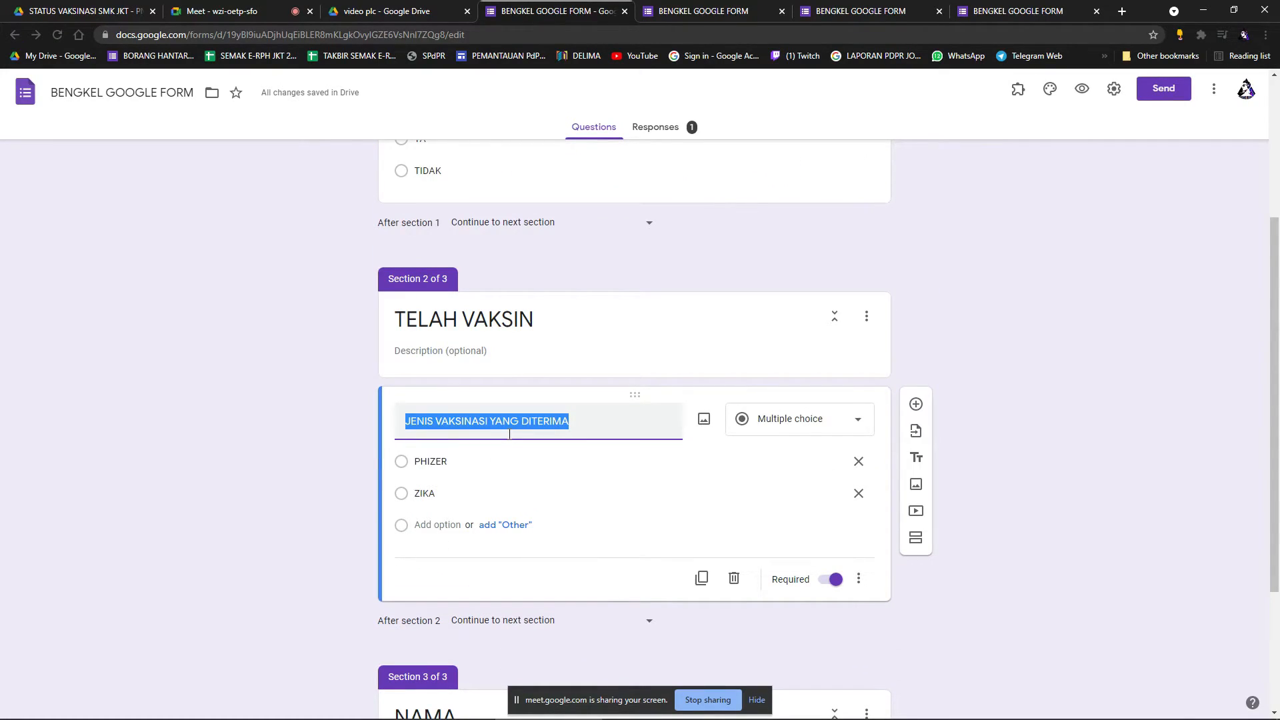
pyautogui.write('HU')
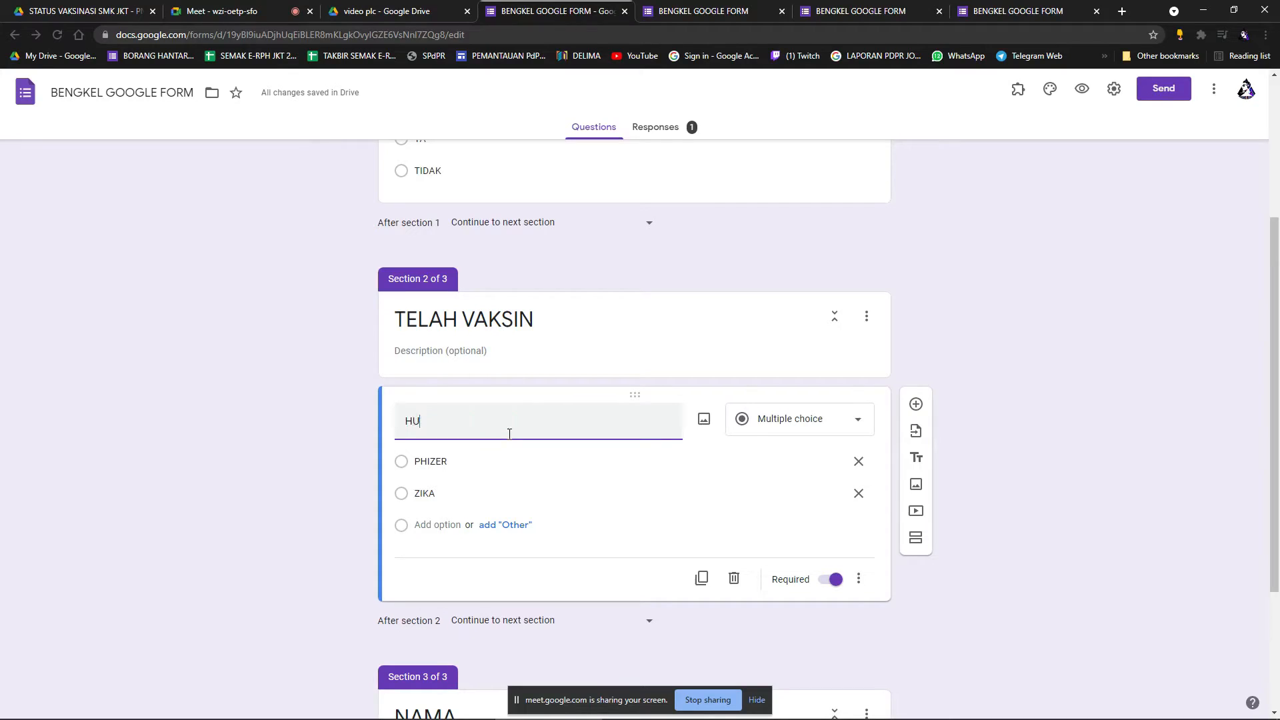
pyautogui.write('RAIKAN KENAPA TIDAK')
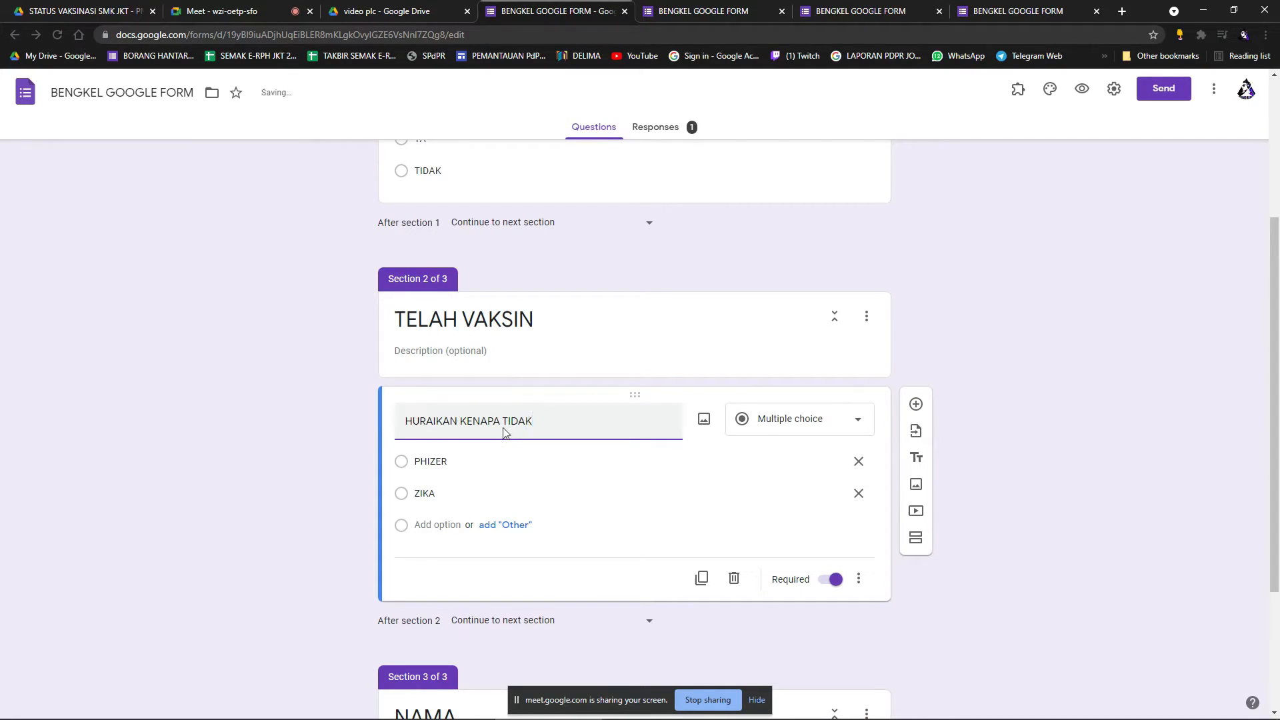
pyautogui.click(791, 419)
pyautogui.click(799, 335)
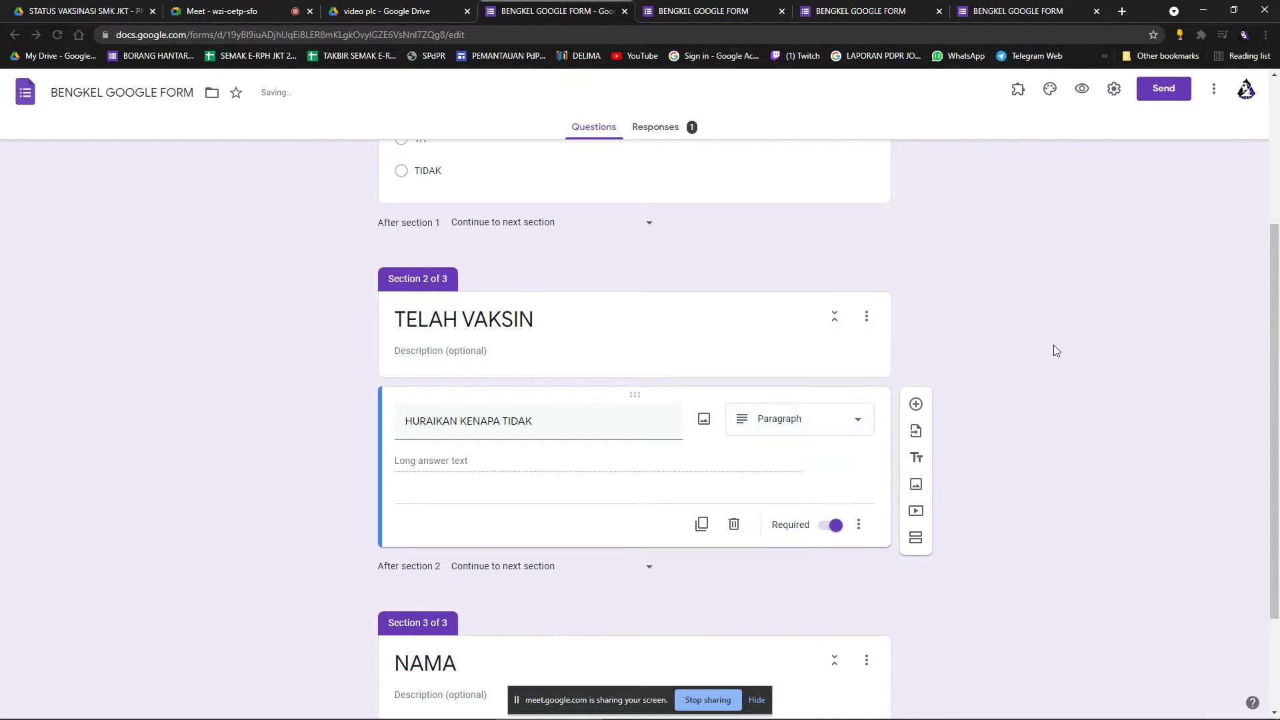
# Rename the first question to ADAKAH ANDA BERPUAS HATI and preview the form.
pyautogui.scroll(4, 751, 423)
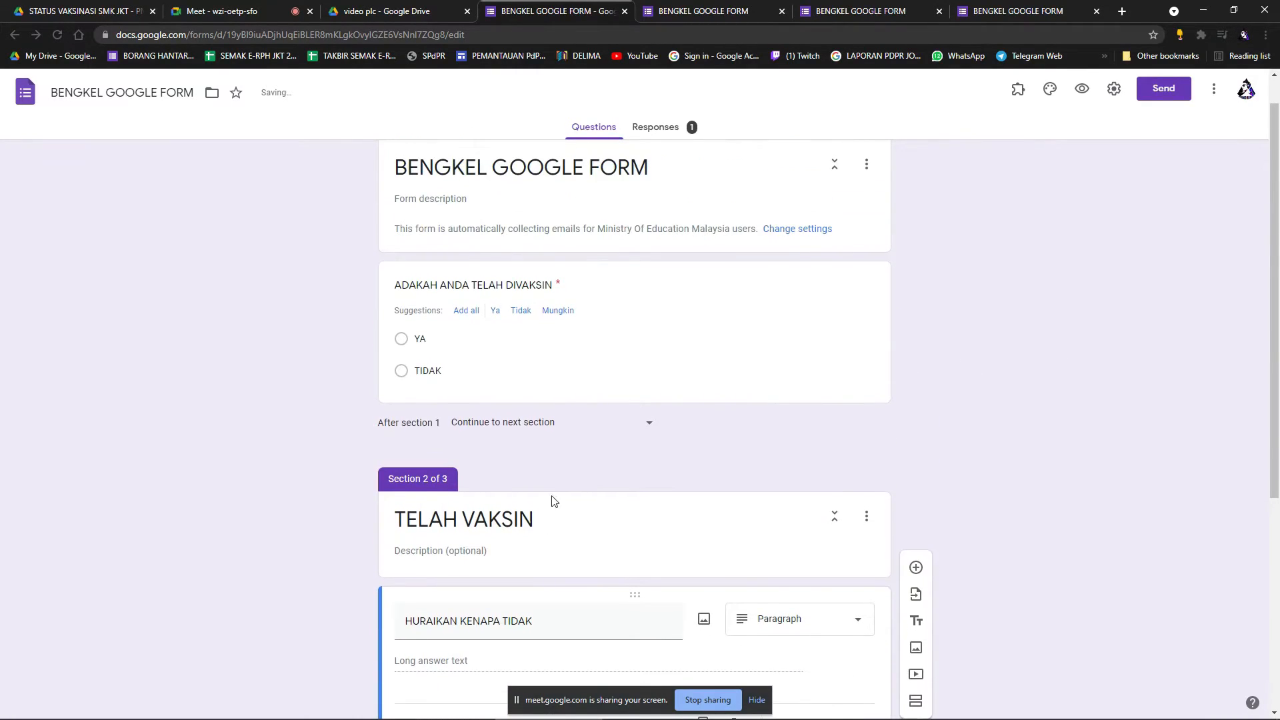
pyautogui.click(497, 327)
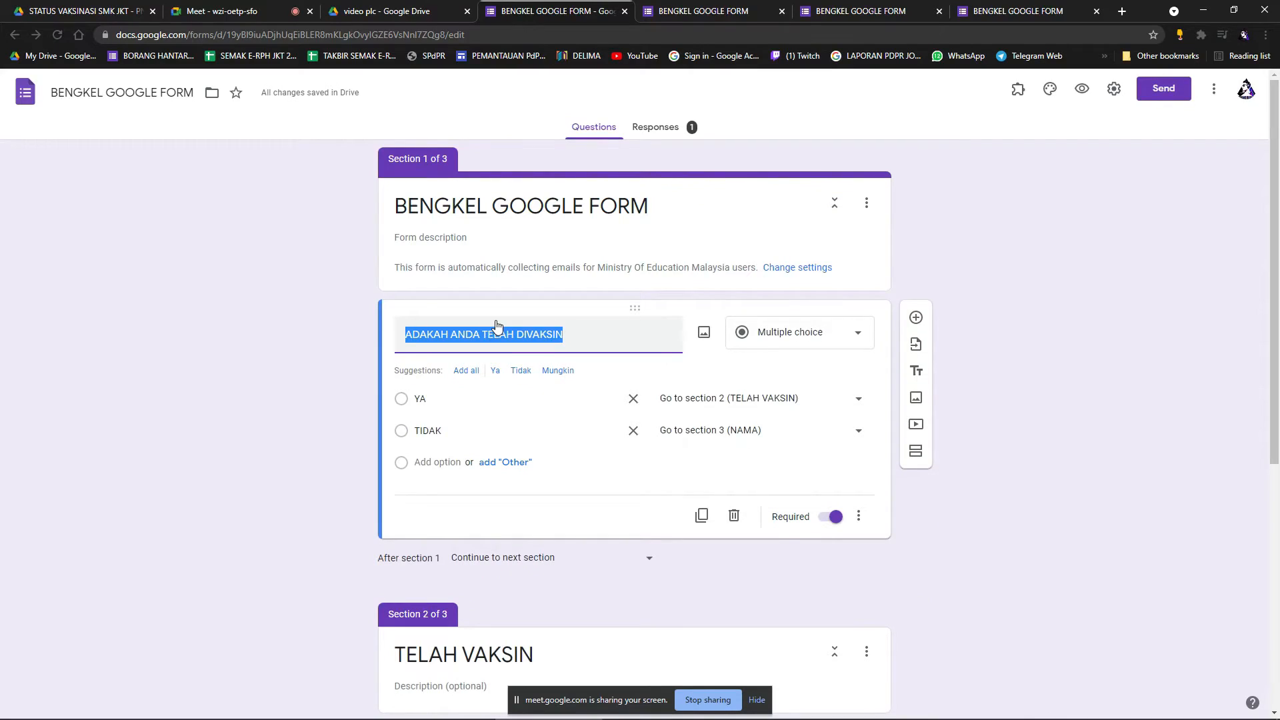
pyautogui.write('ADAKAH AND')
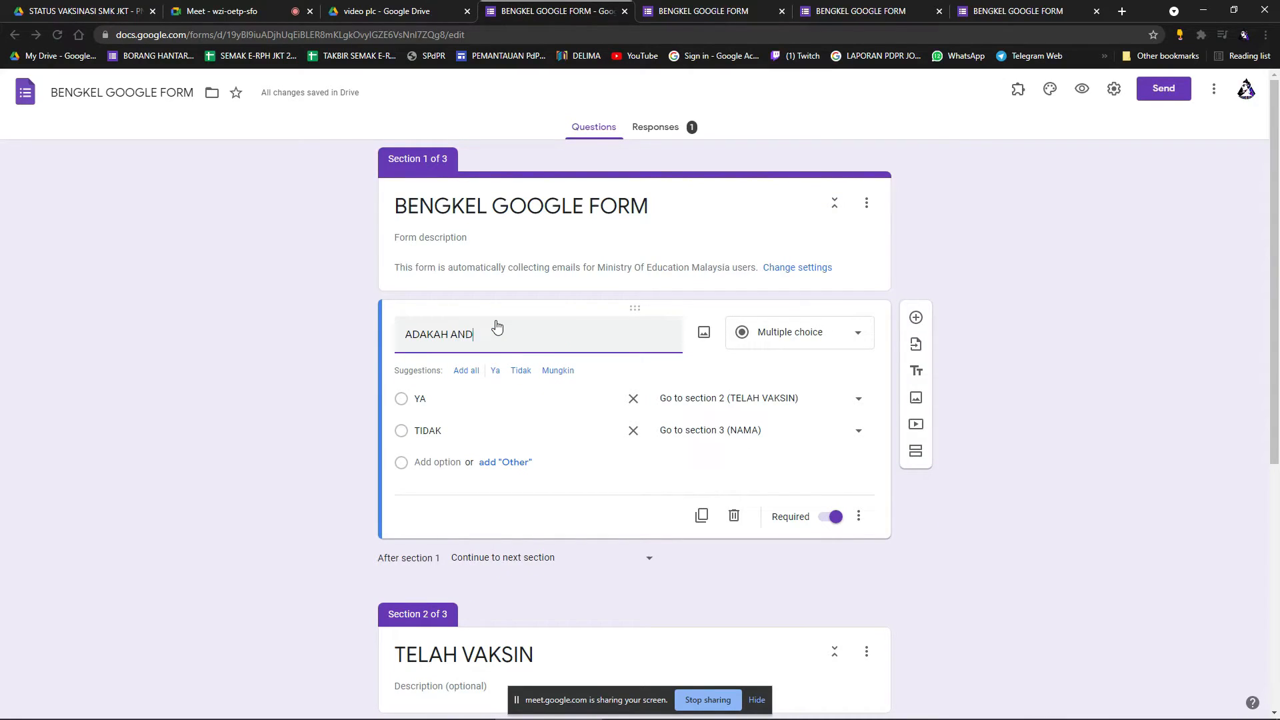
pyautogui.write('A BERPUAS HATI')
pyautogui.click(1050, 417)
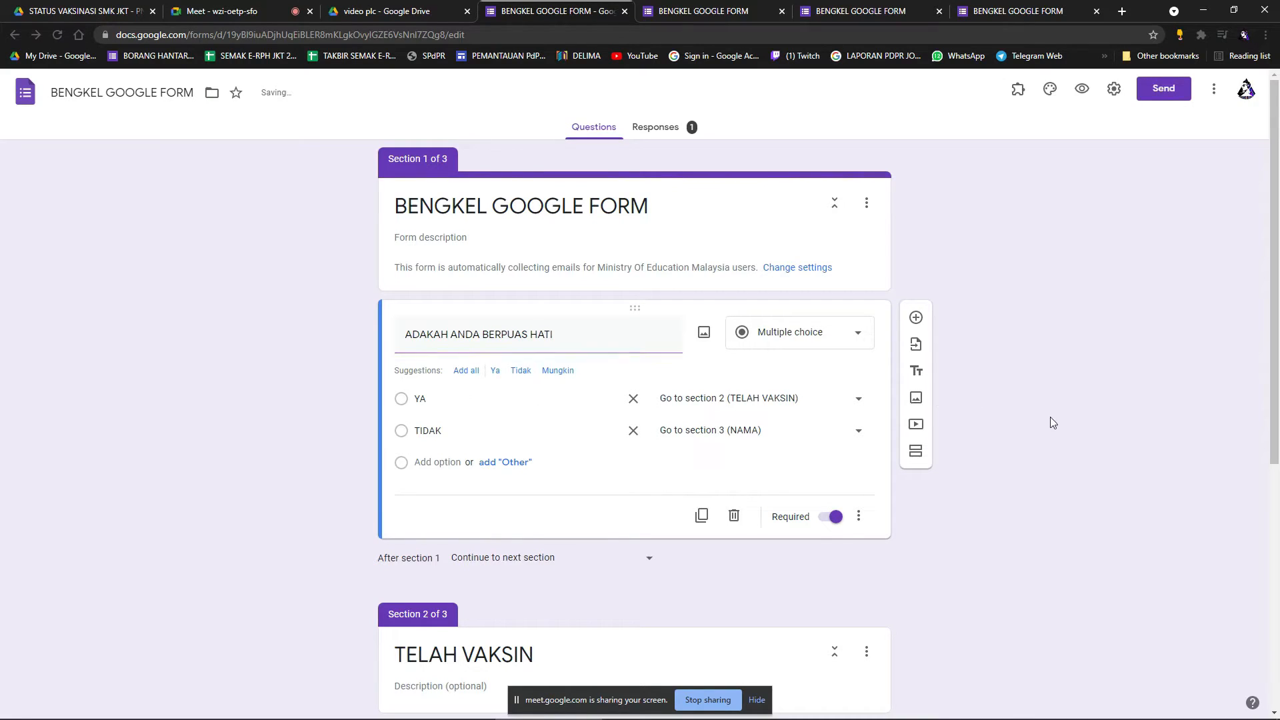
pyautogui.click(1085, 91)
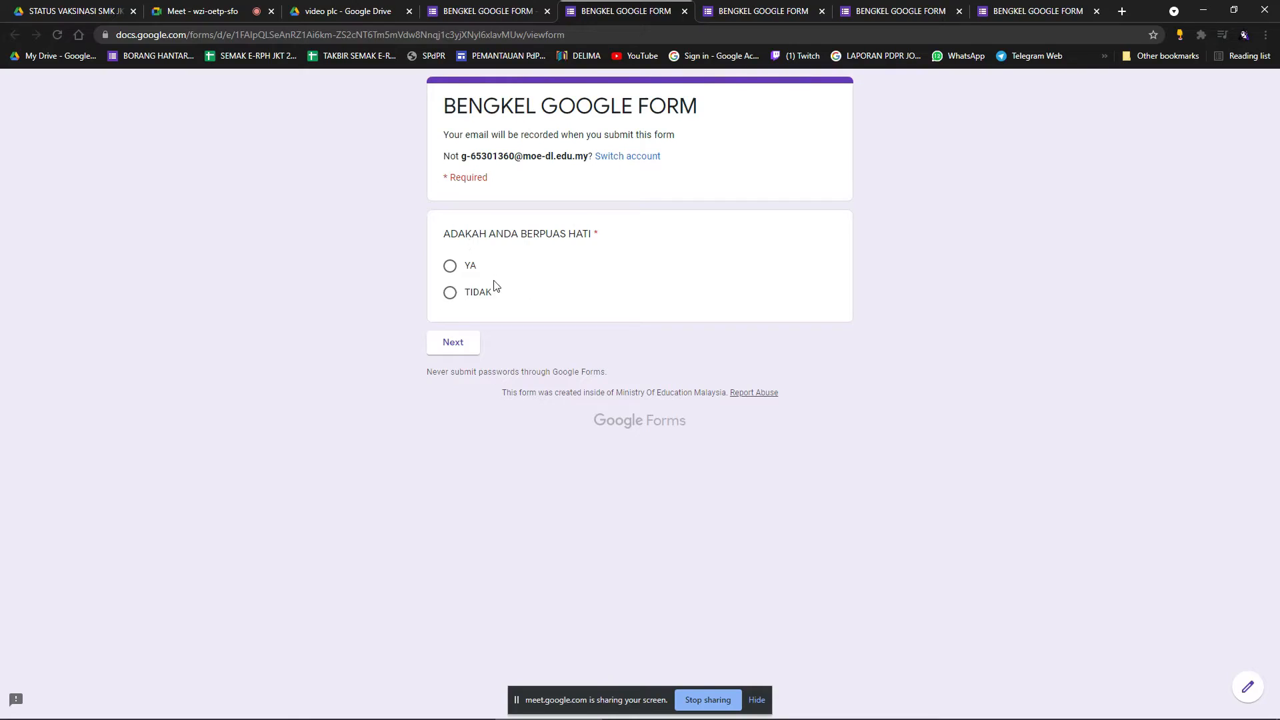
# Answer YA in the preview, step through its sections, then return to the editor.
pyautogui.click(450, 266)
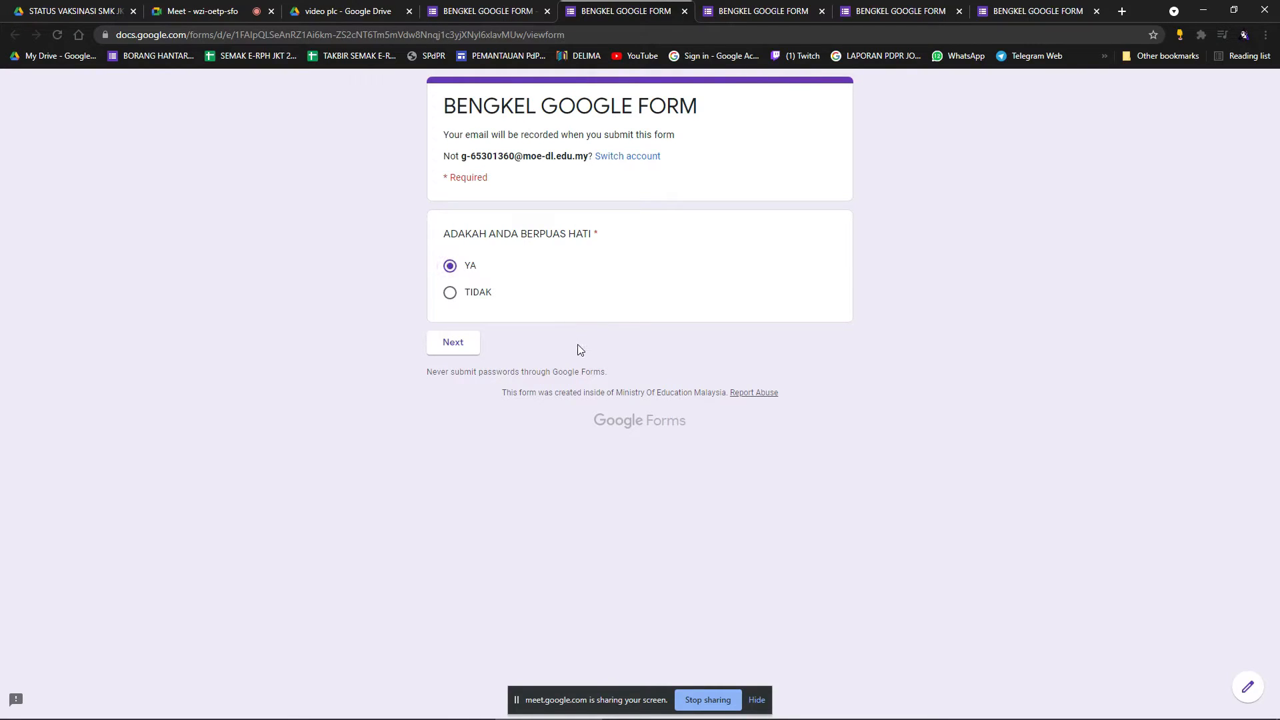
pyautogui.click(463, 339)
pyautogui.click(454, 351)
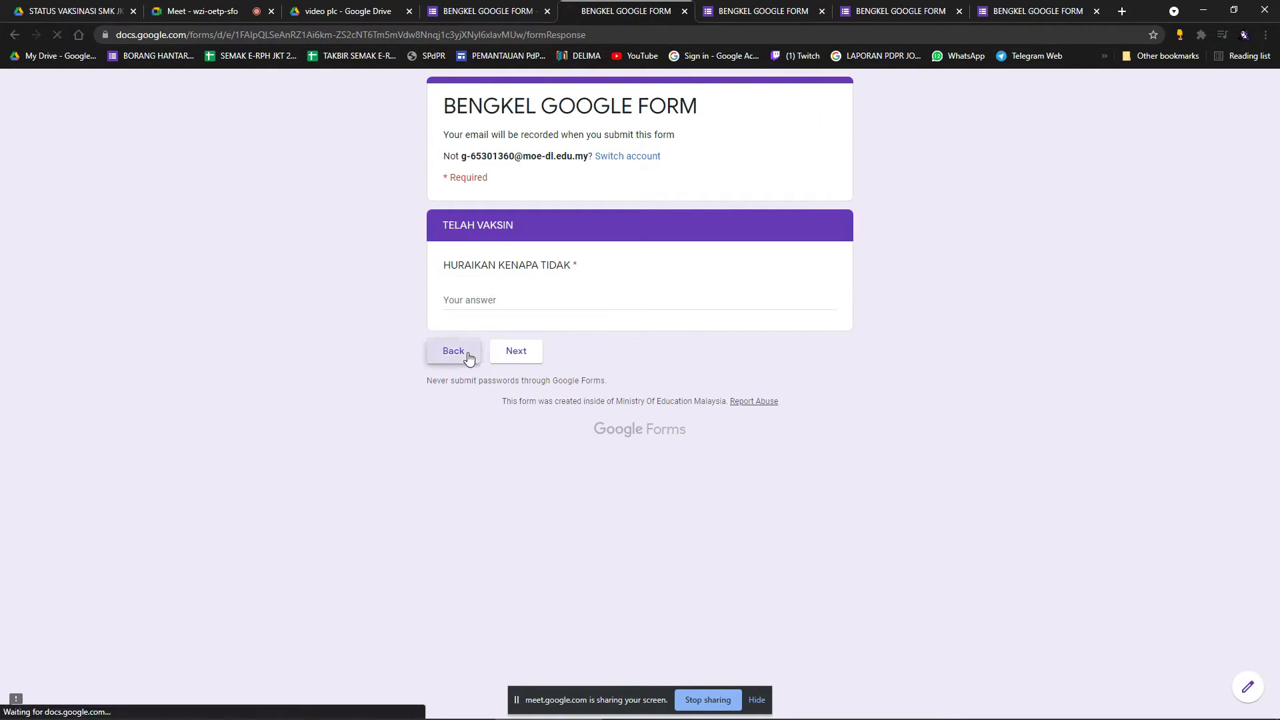
pyautogui.hotkey('ctrl', 'pageup')
# Route YA answers to section 3 (NAMA) and TIDAK answers to section 2 (TELAH VAKSIN).
pyautogui.scroll(-1, 594, 399)
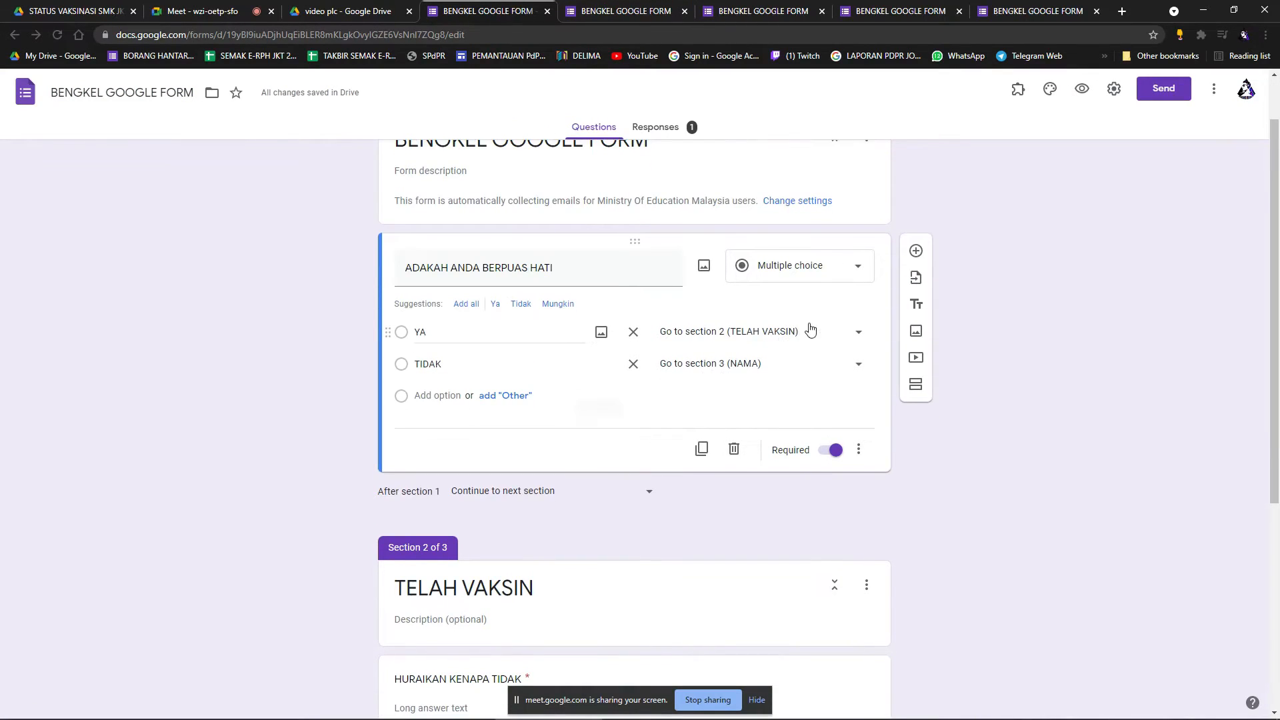
pyautogui.click(850, 335)
pyautogui.click(753, 368)
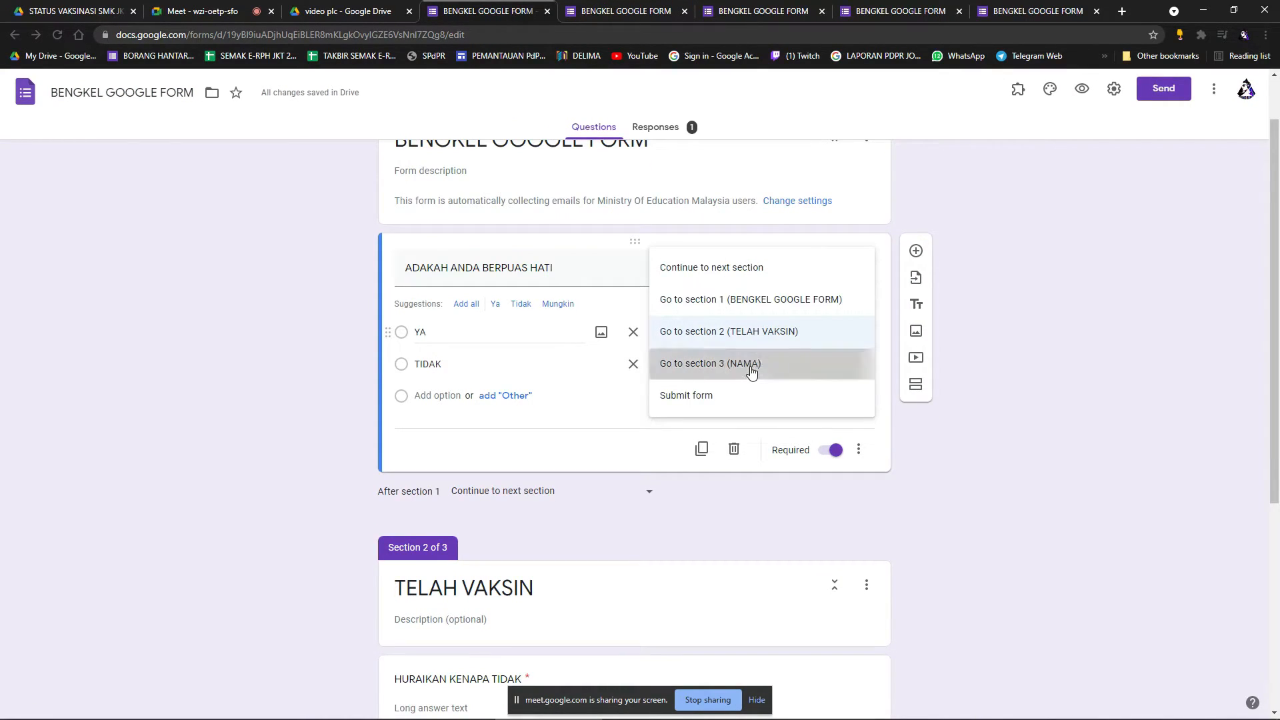
pyautogui.click(774, 371)
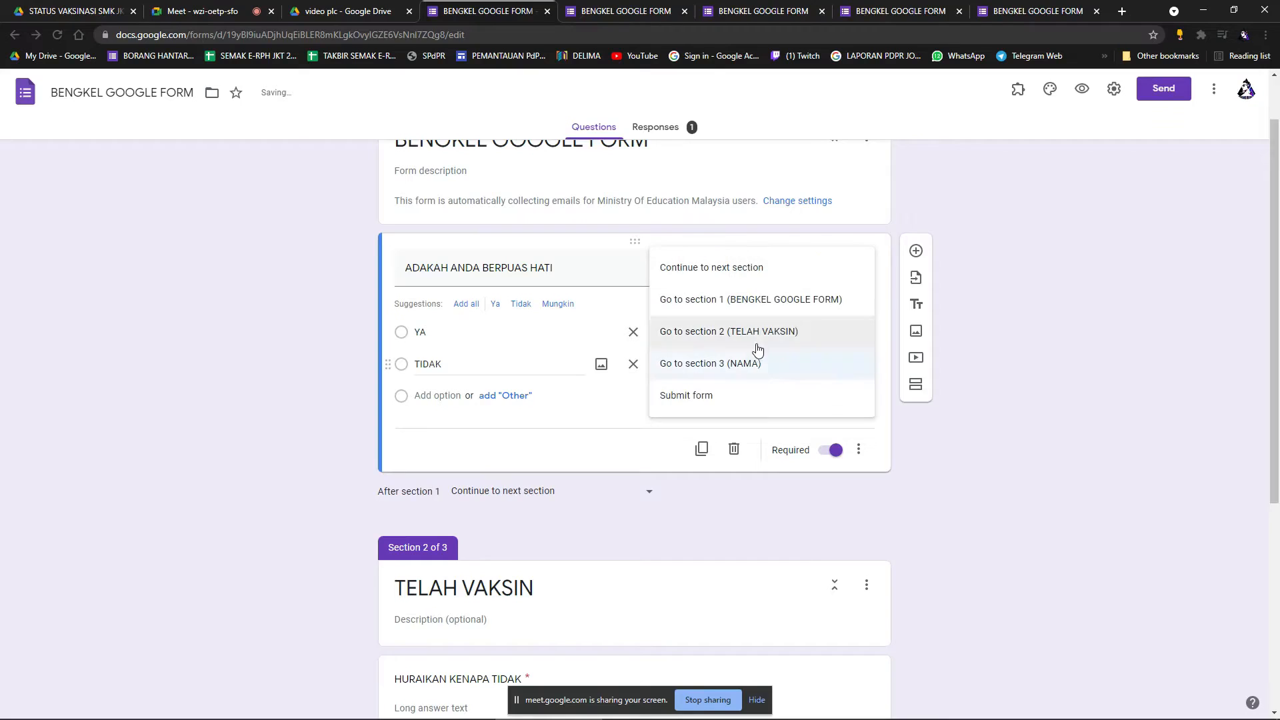
pyautogui.click(760, 334)
pyautogui.scroll(-2, 640, 531)
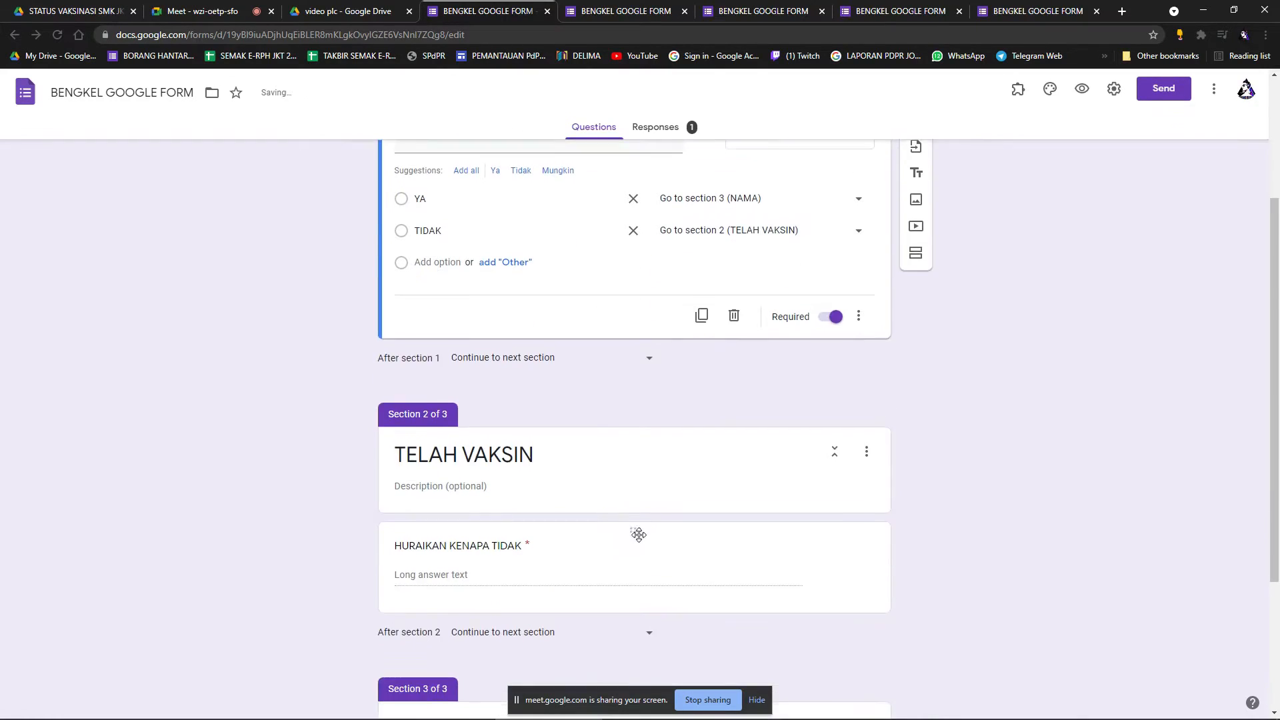
pyautogui.scroll(3, 733, 453)
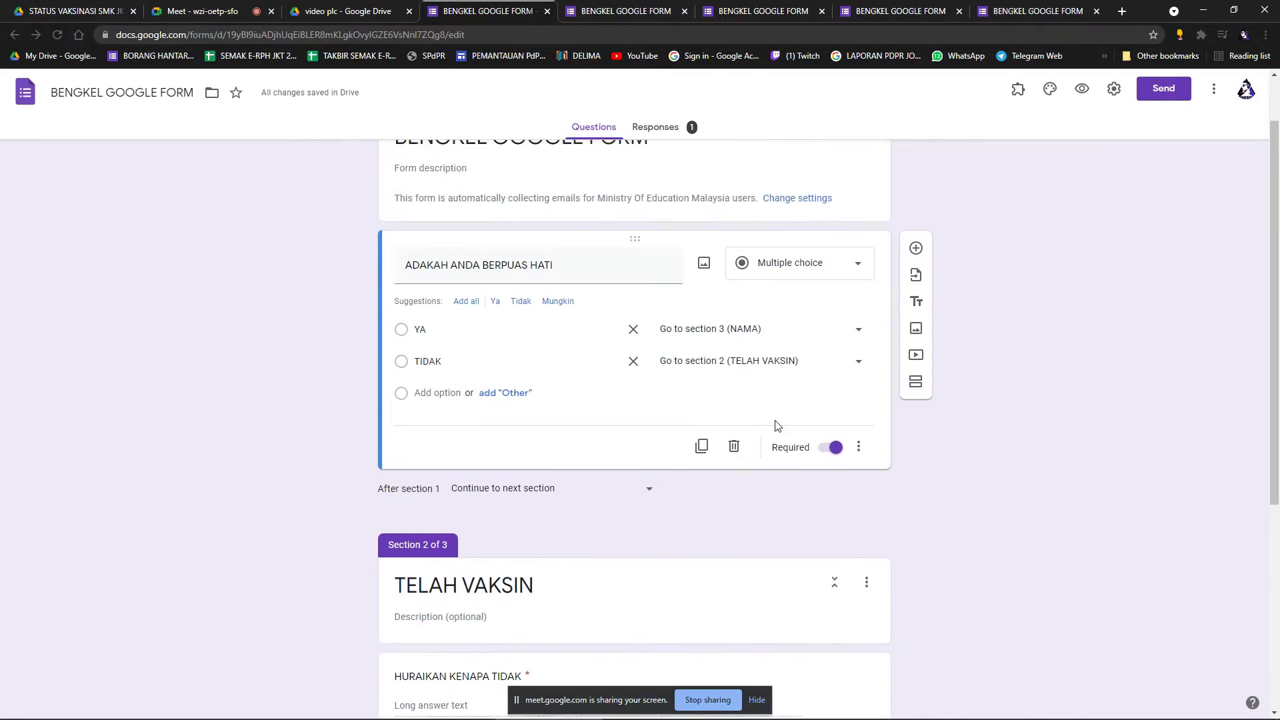
# Preview the form and confirm YA leads to NAMA and TIDAK to HURAIKAN KENAPA TIDAK.
pyautogui.click(1082, 88)
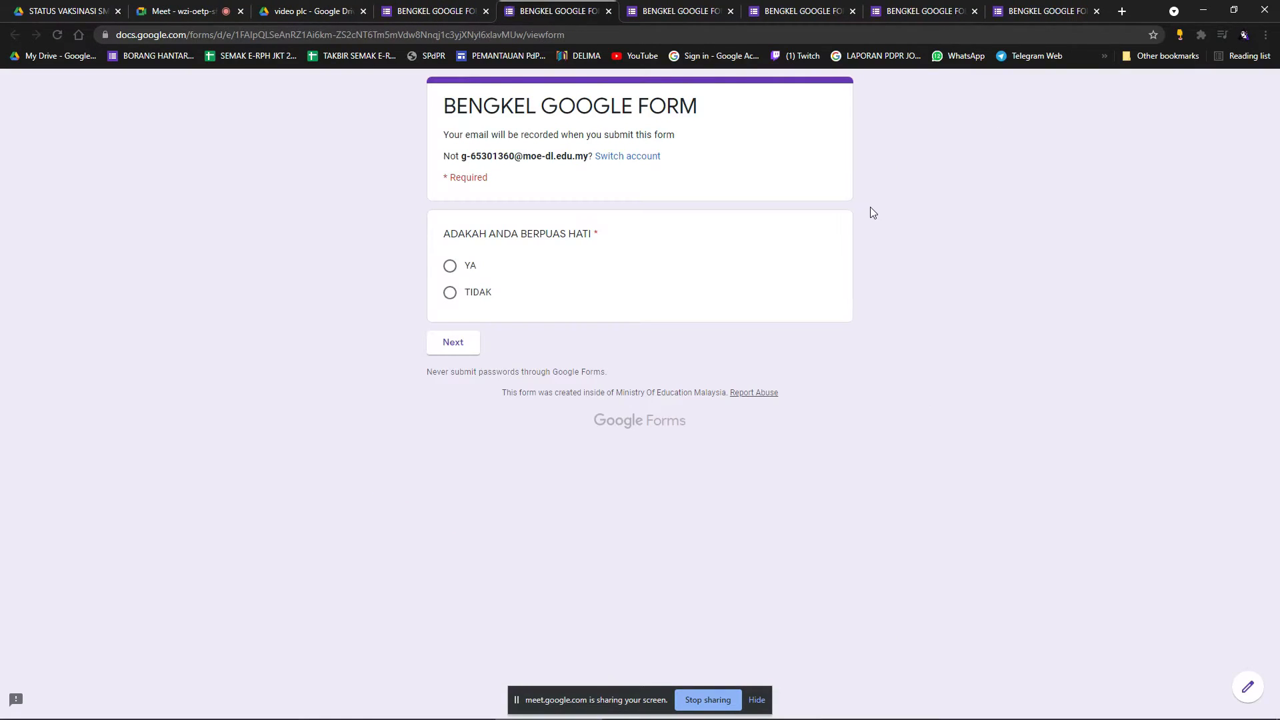
pyautogui.click(450, 266)
pyautogui.click(450, 341)
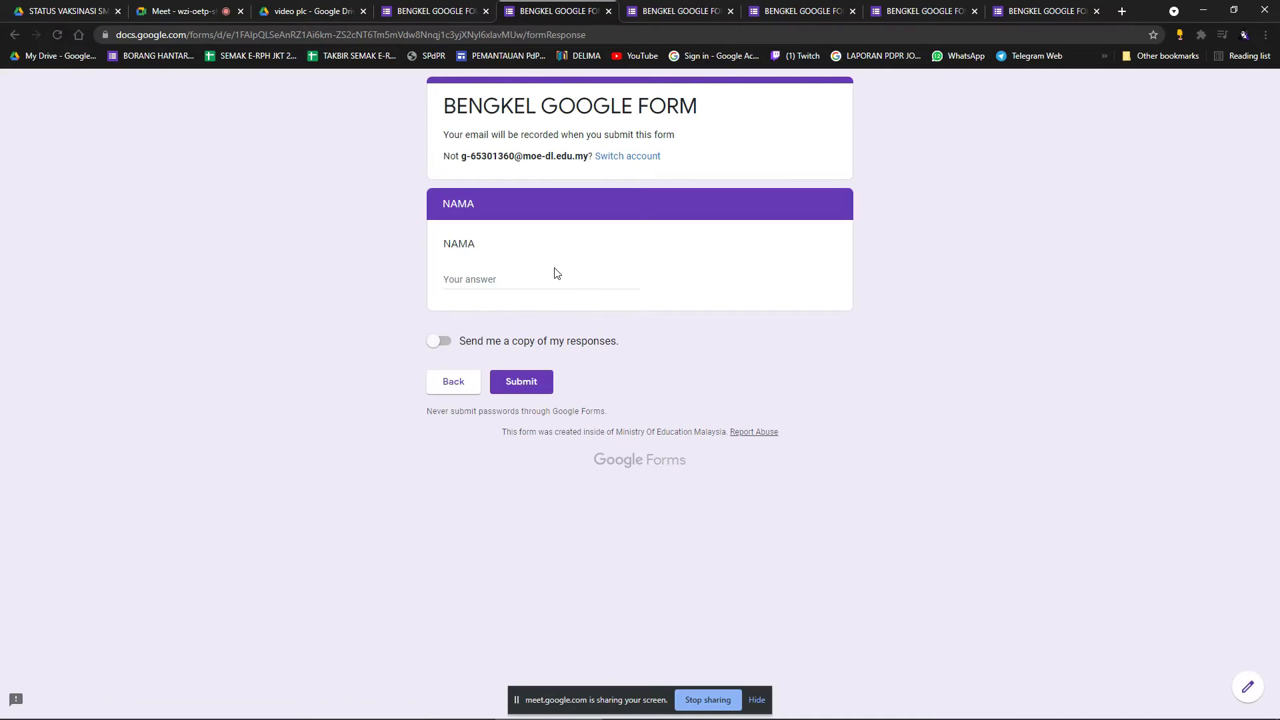
pyautogui.click(450, 382)
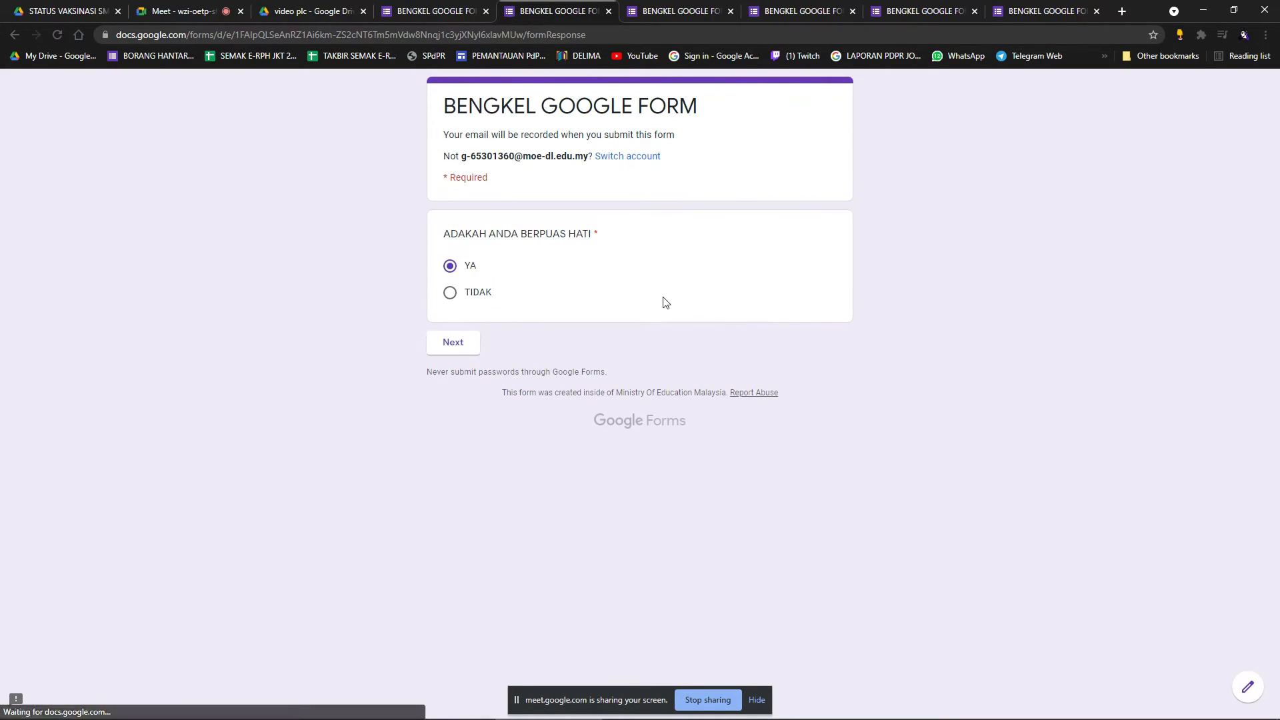
pyautogui.click(450, 293)
pyautogui.click(456, 344)
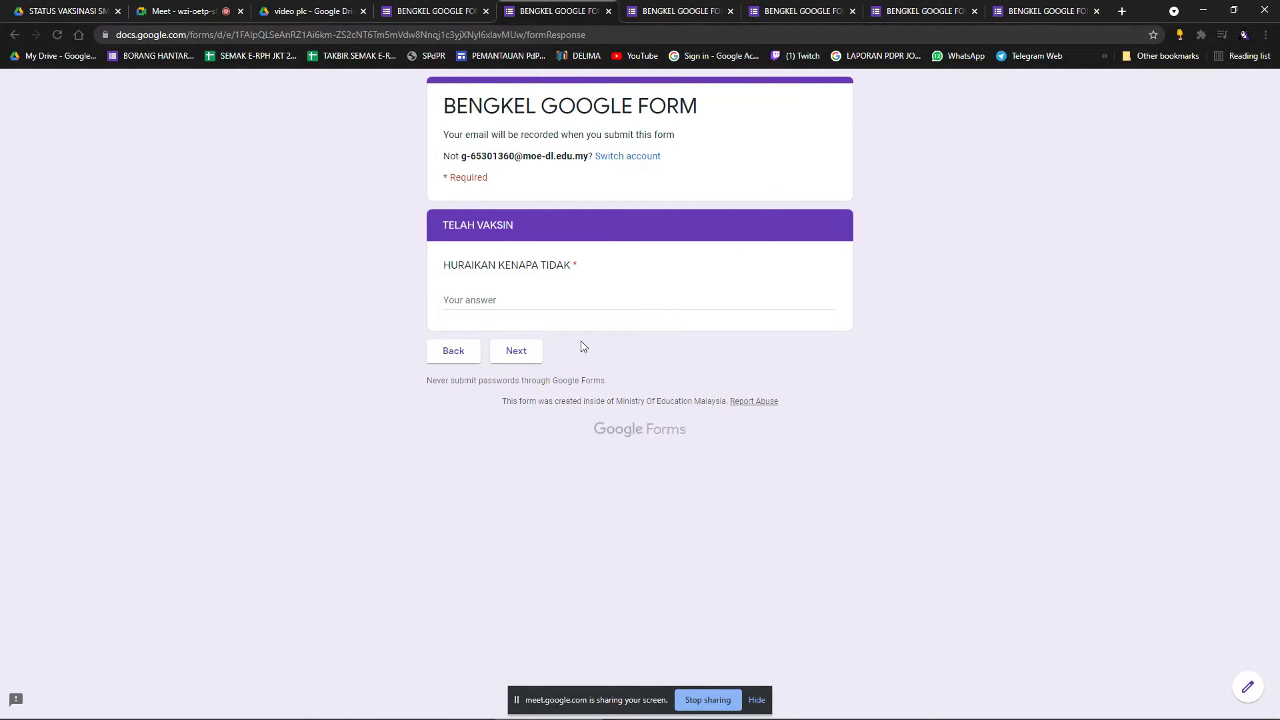
pyautogui.click(438, 19)
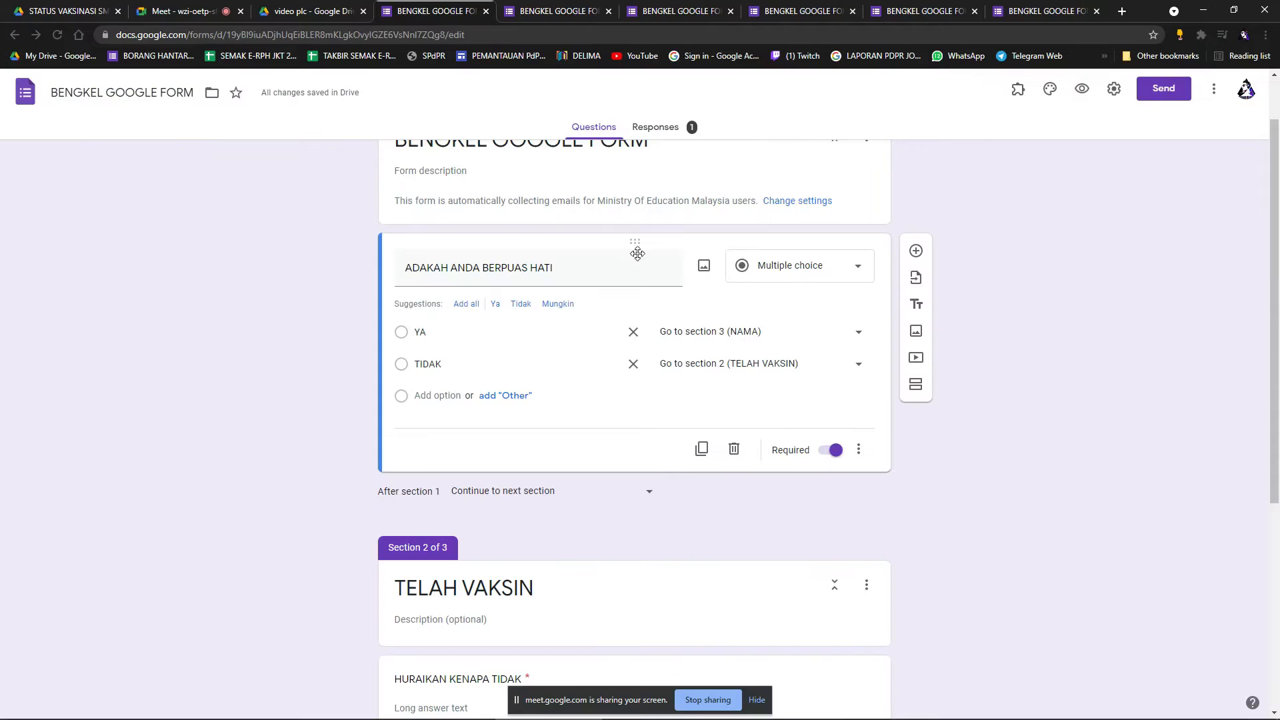
# Delete section 2 (TELAH VAKSIN) and its question, confirming with OK, then review the remaining form.
pyautogui.scroll(1, 659, 288)
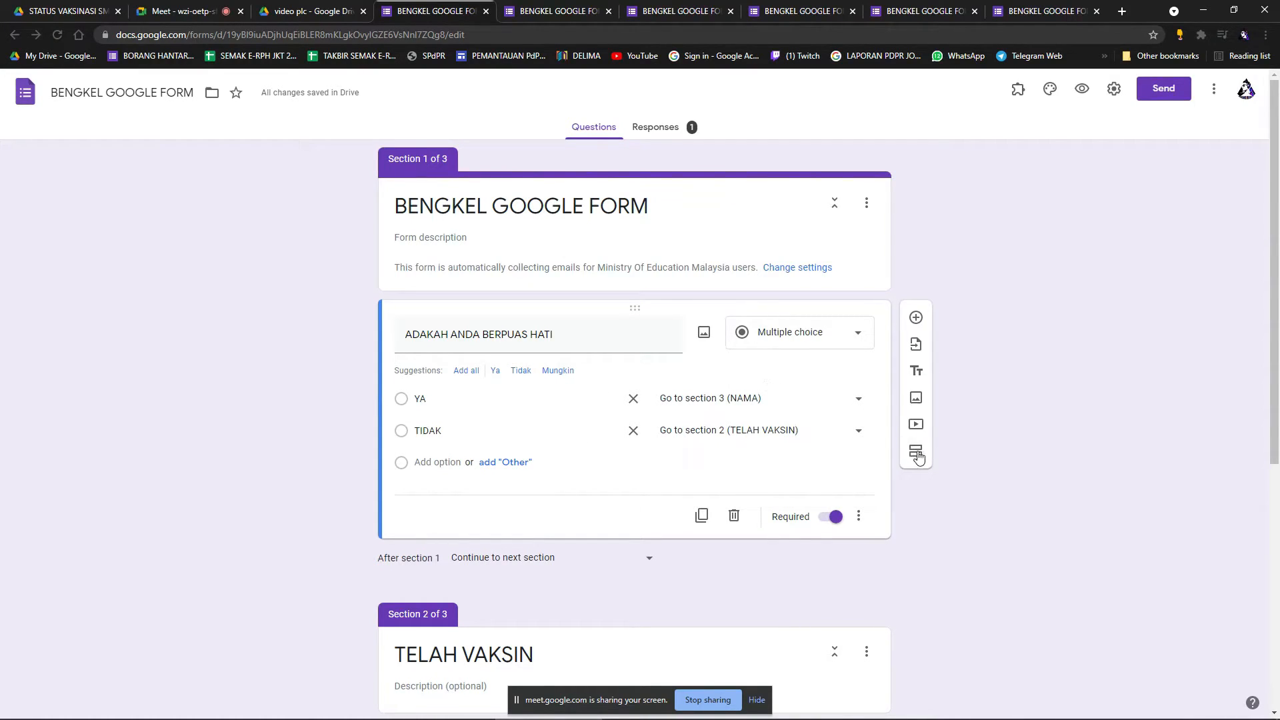
pyautogui.scroll(-1, 930, 458)
pyautogui.scroll(-5, 930, 457)
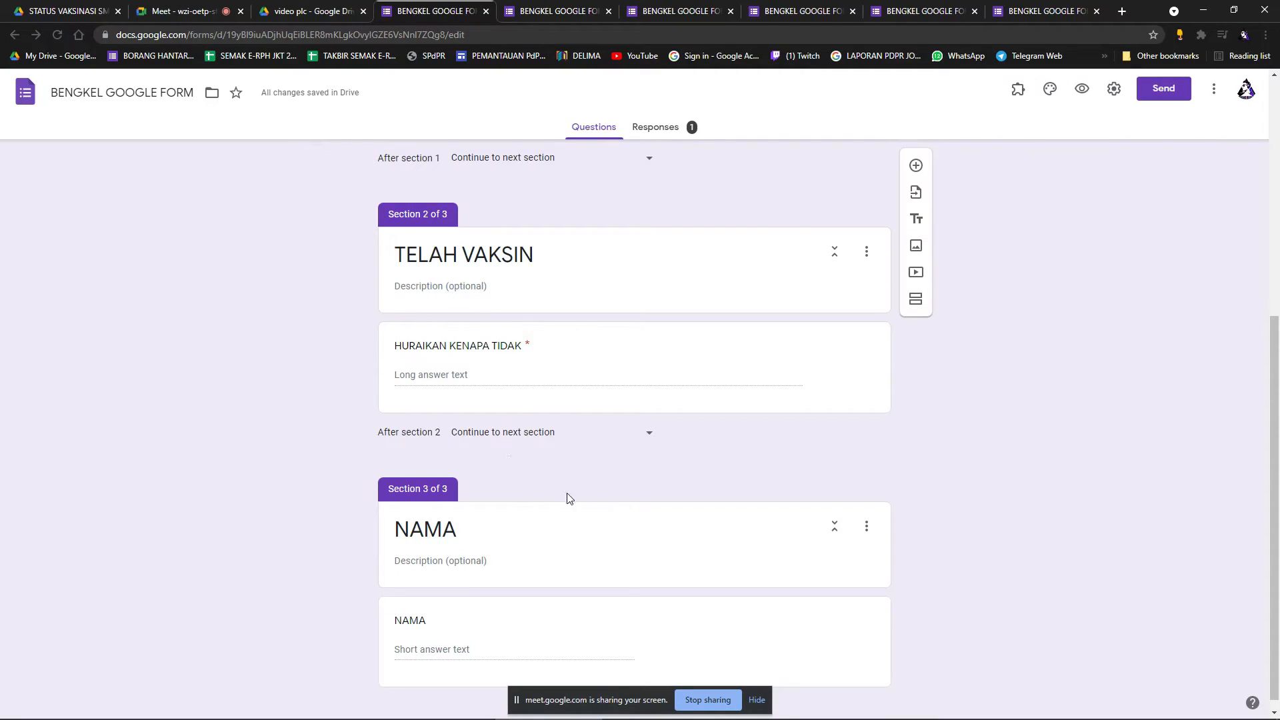
pyautogui.click(867, 251)
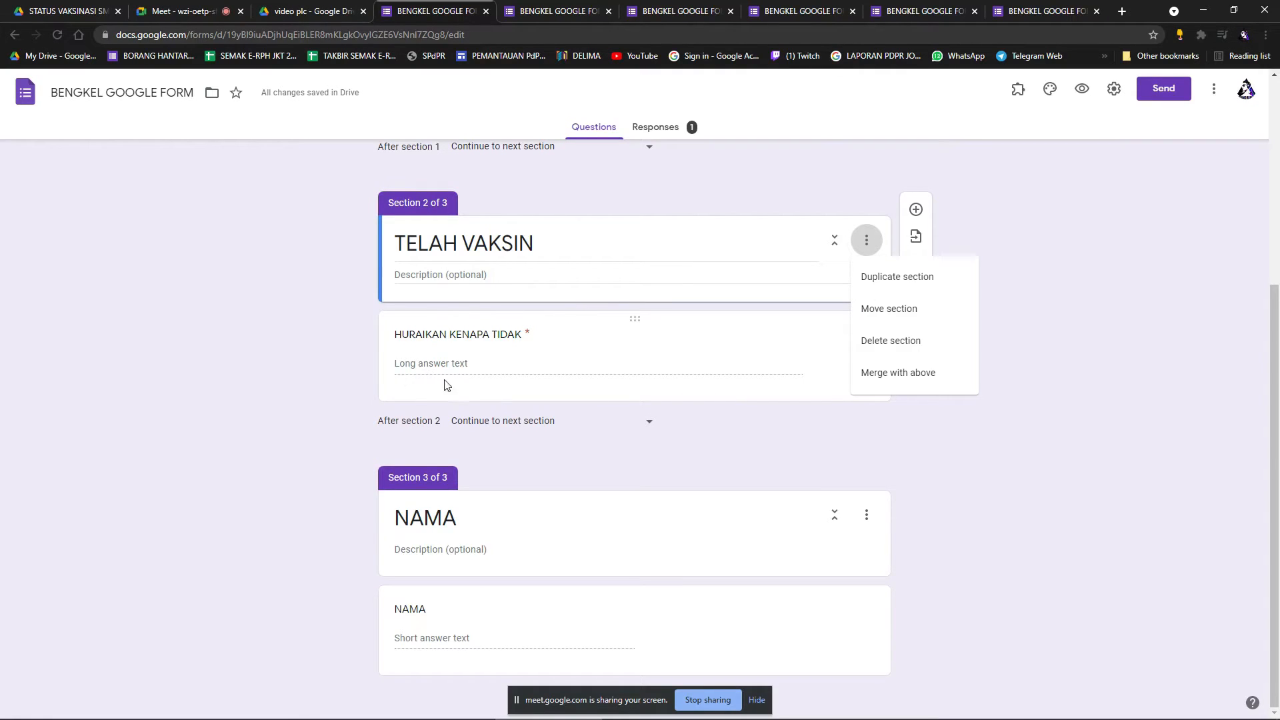
pyautogui.click(908, 343)
pyautogui.click(729, 458)
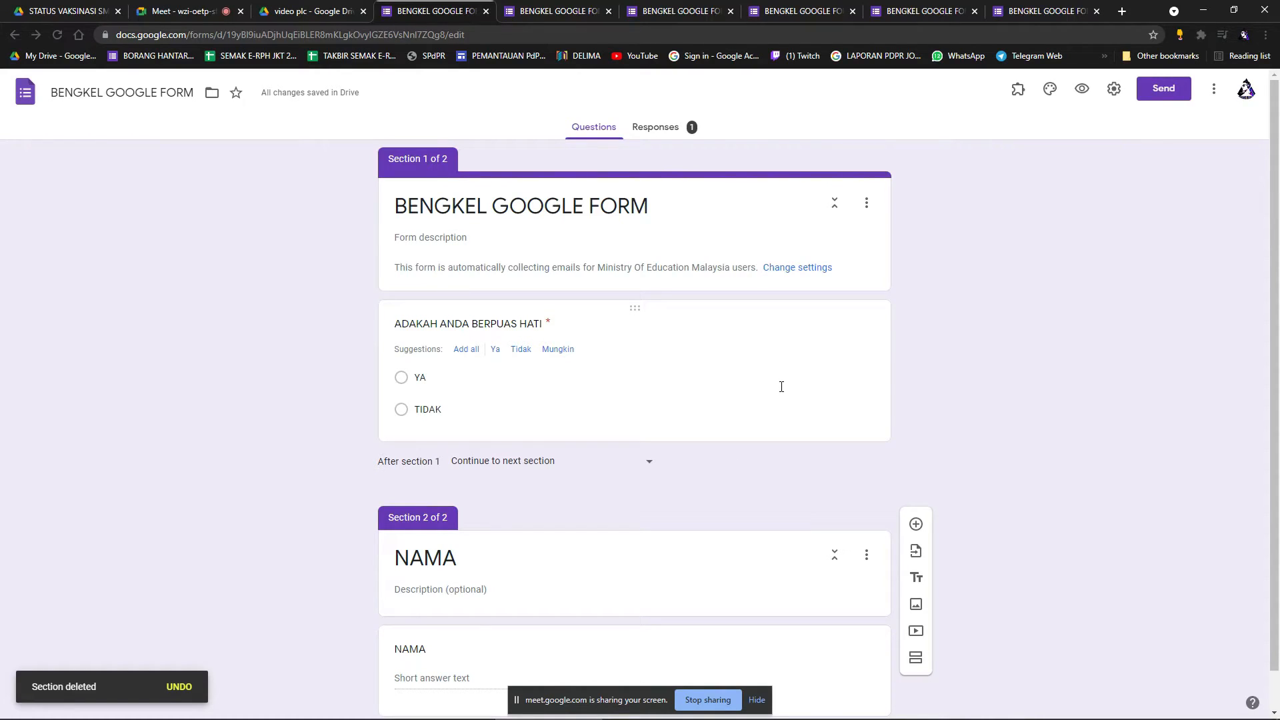
pyautogui.scroll(-1, 784, 386)
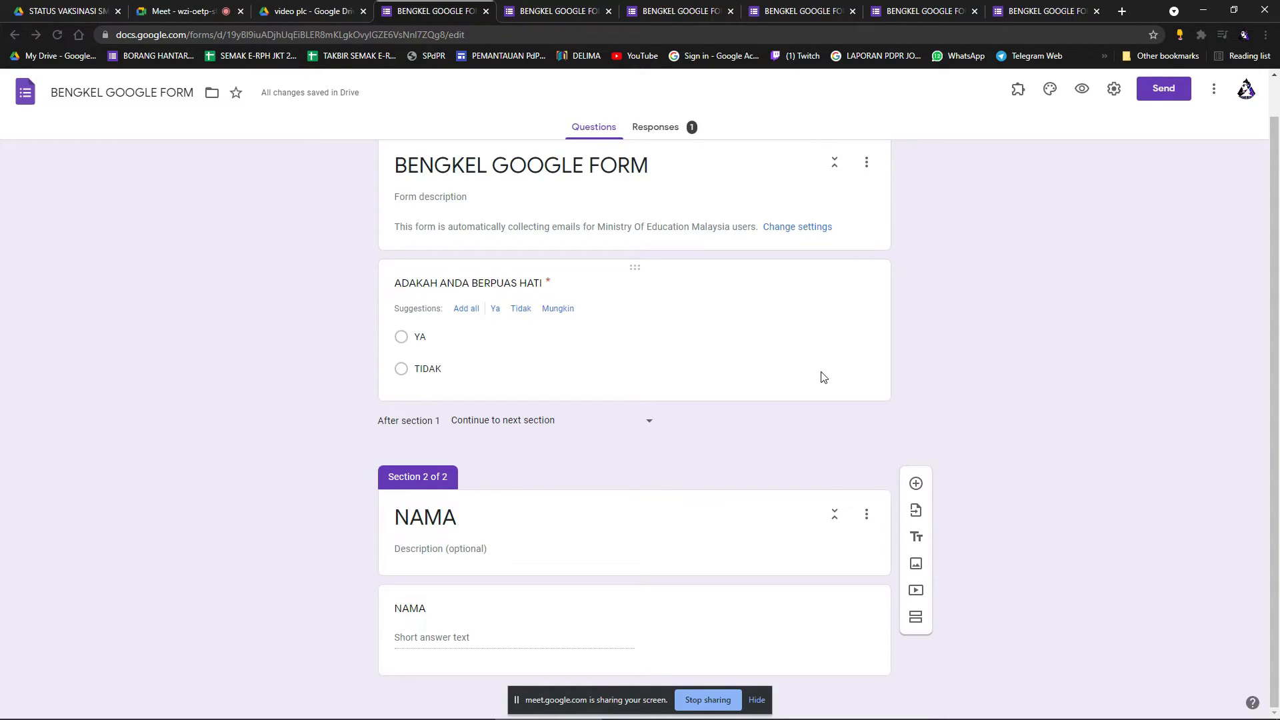
pyautogui.scroll(1, 787, 437)
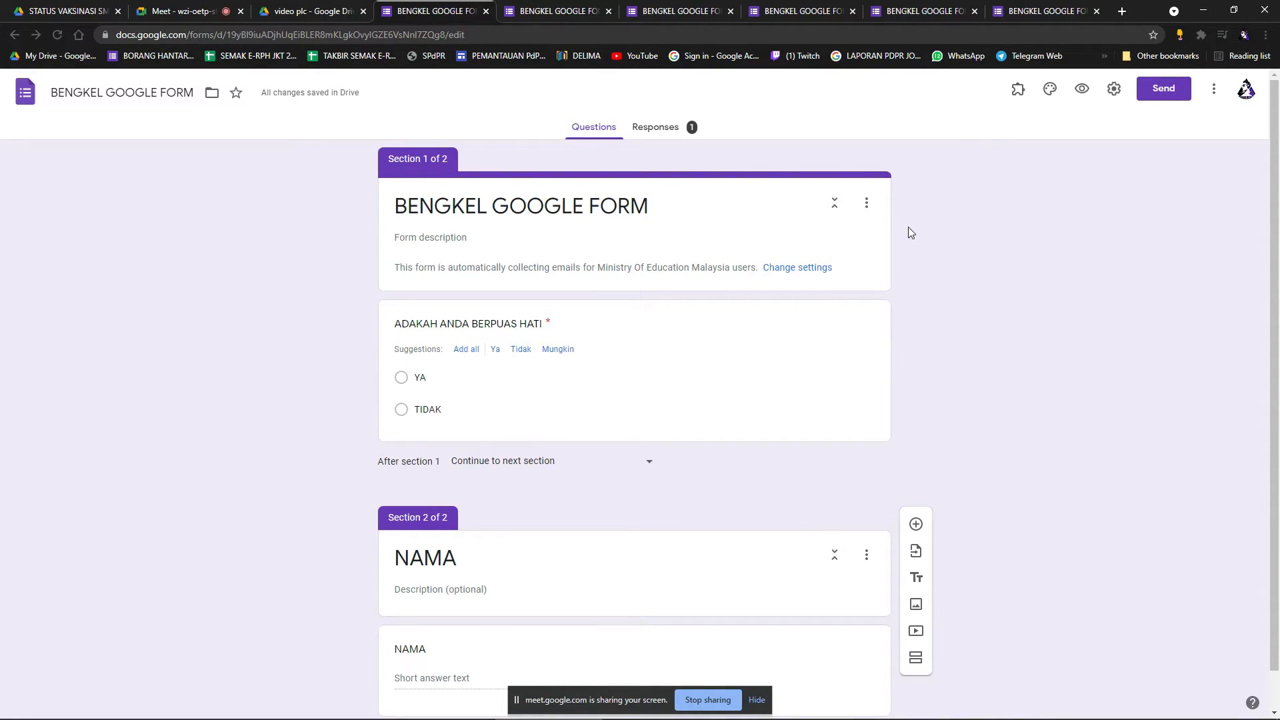
pyautogui.scroll(-1, 913, 314)
pyautogui.scroll(1, 914, 361)
pyautogui.scroll(-1, 801, 444)
pyautogui.scroll(1, 997, 289)
# In Settings, turn off Collect emails and the Ministry Of Education Malaysia restriction, and tick Limit to 1 response.
pyautogui.click(665, 133)
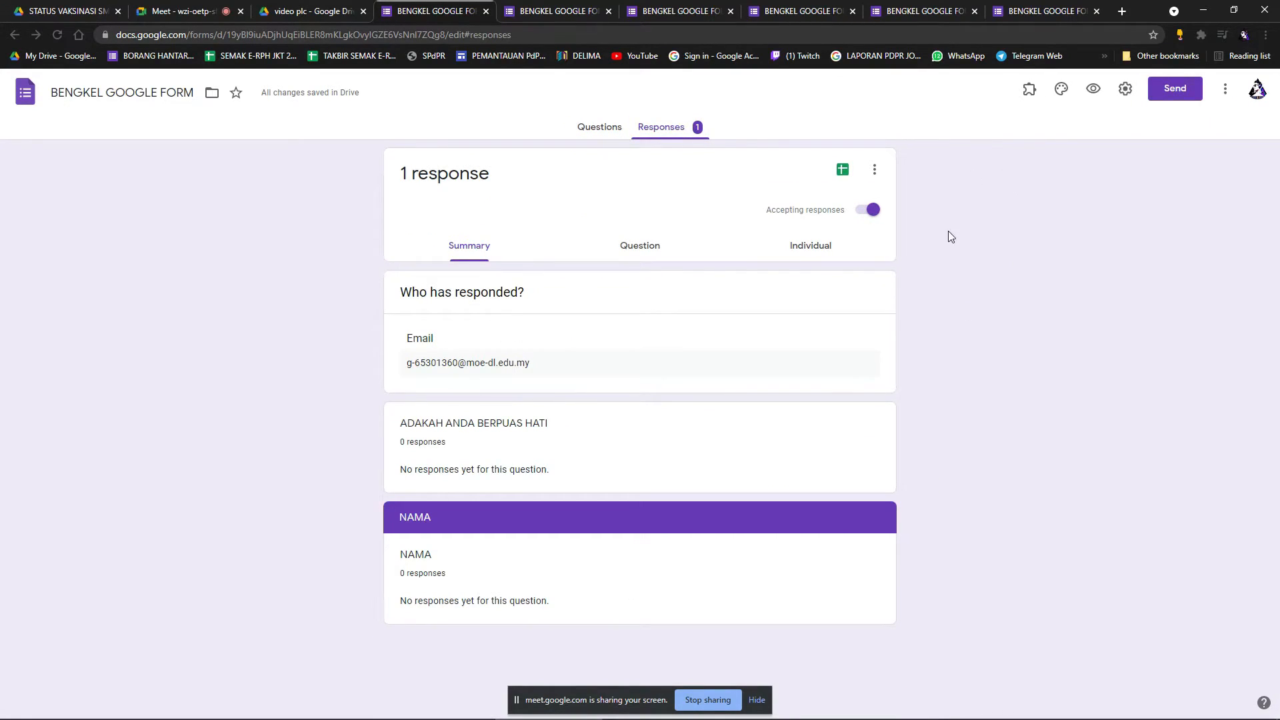
pyautogui.click(607, 140)
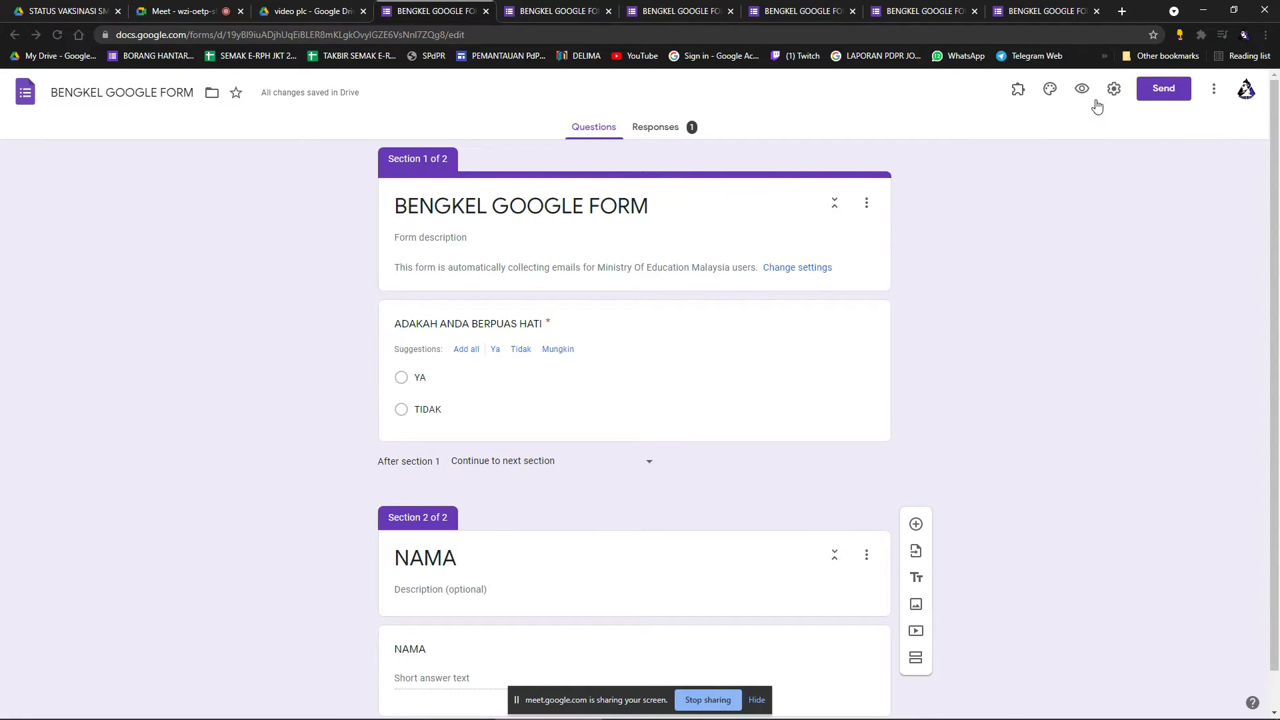
pyautogui.click(1116, 92)
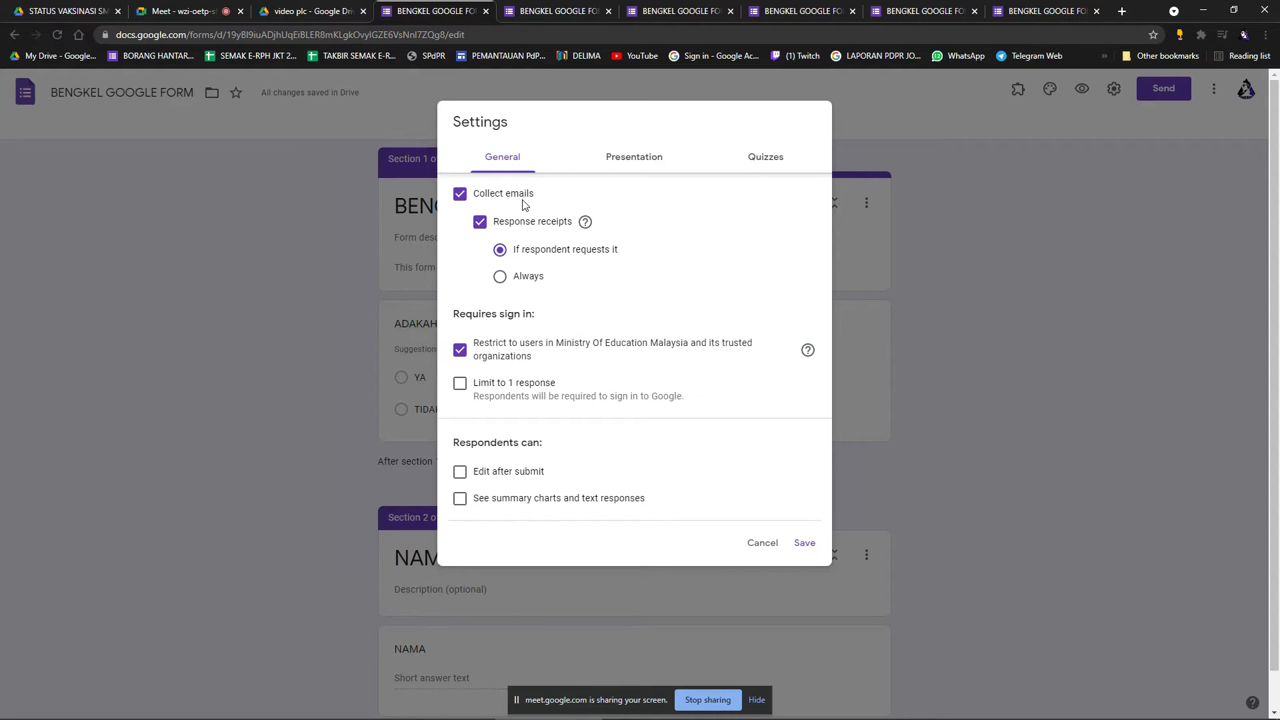
pyautogui.click(460, 194)
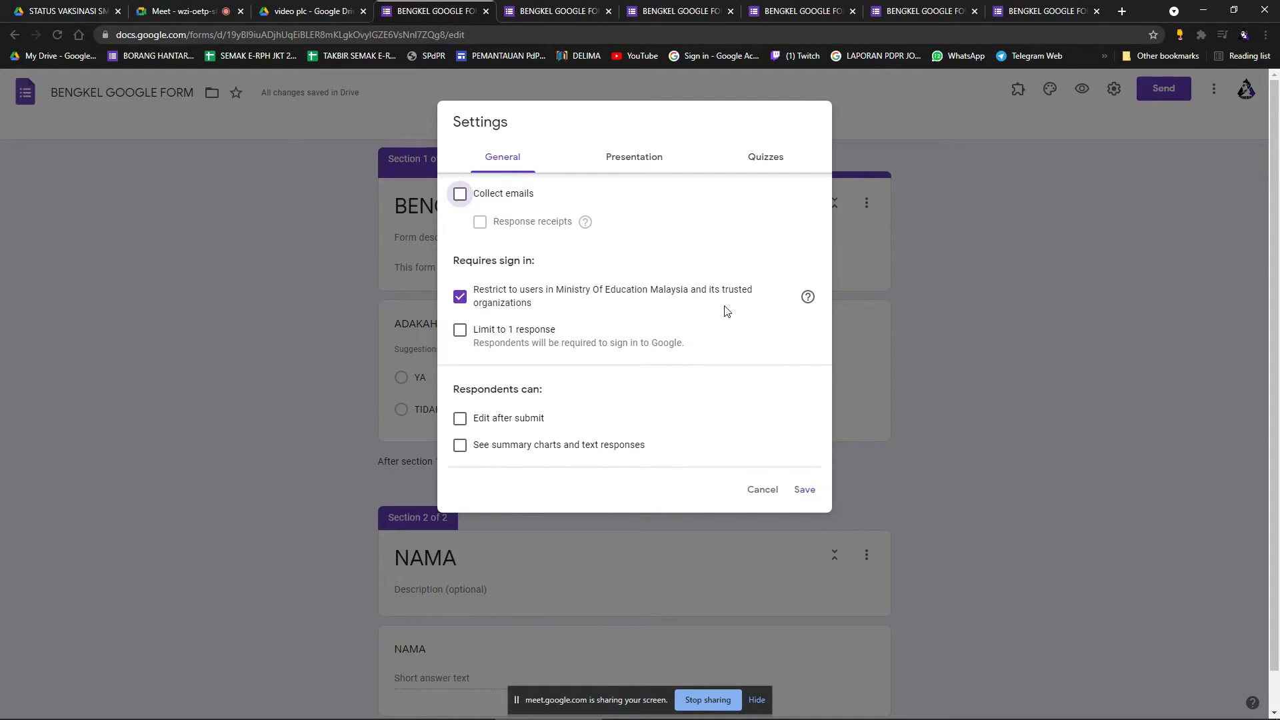
pyautogui.click(460, 297)
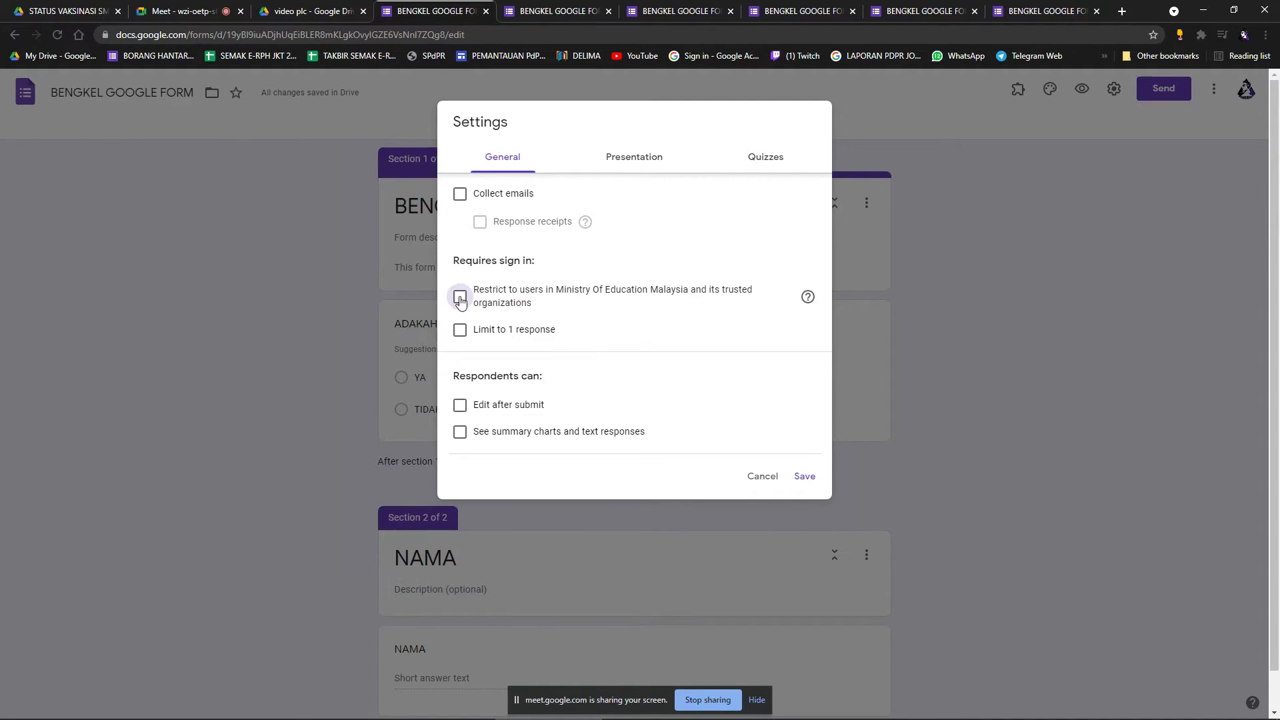
pyautogui.click(460, 330)
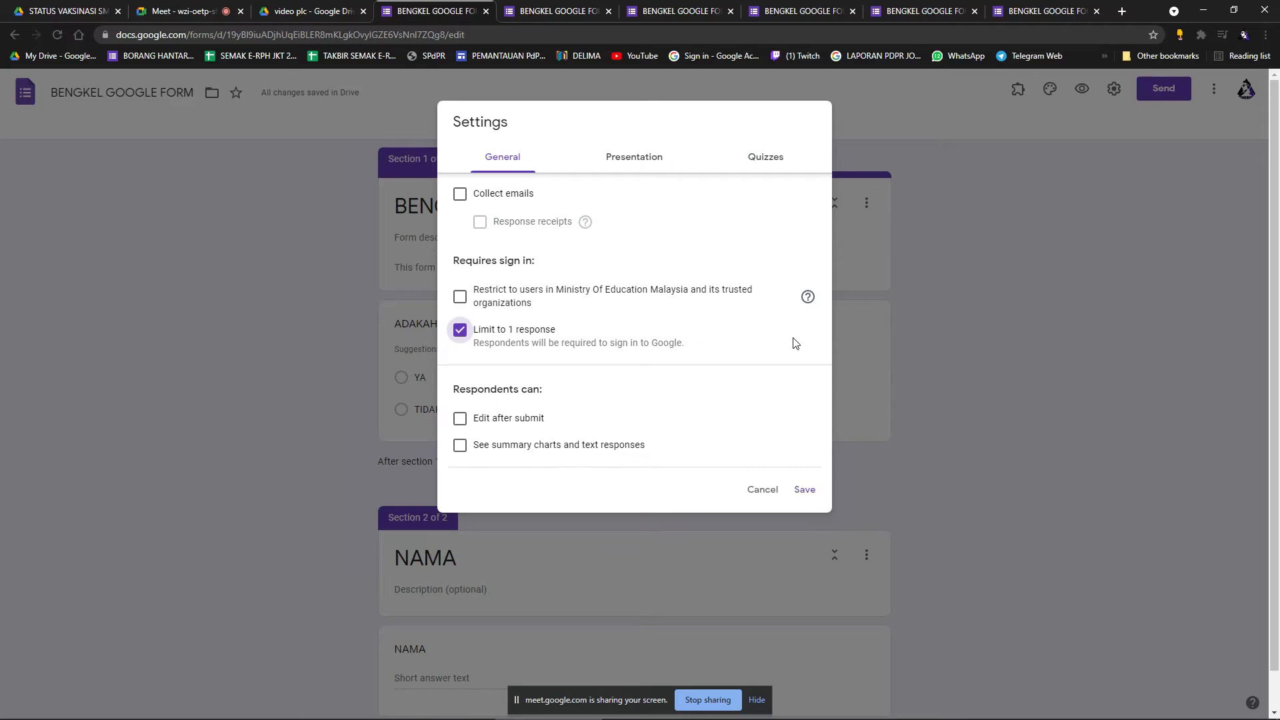
# Untick Limit to 1 response, leaving edit-after-submit and summary charts off.
pyautogui.click(460, 331)
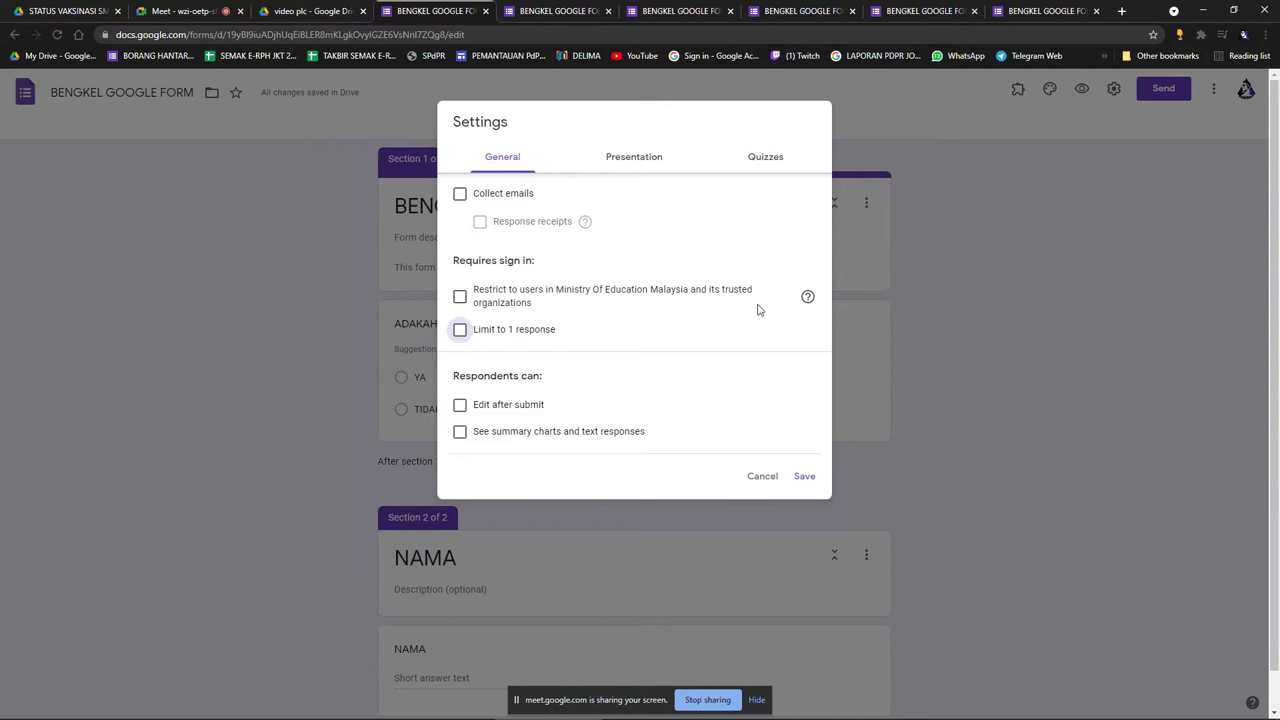
pyautogui.click(464, 412)
pyautogui.click(464, 412)
pyautogui.click(460, 435)
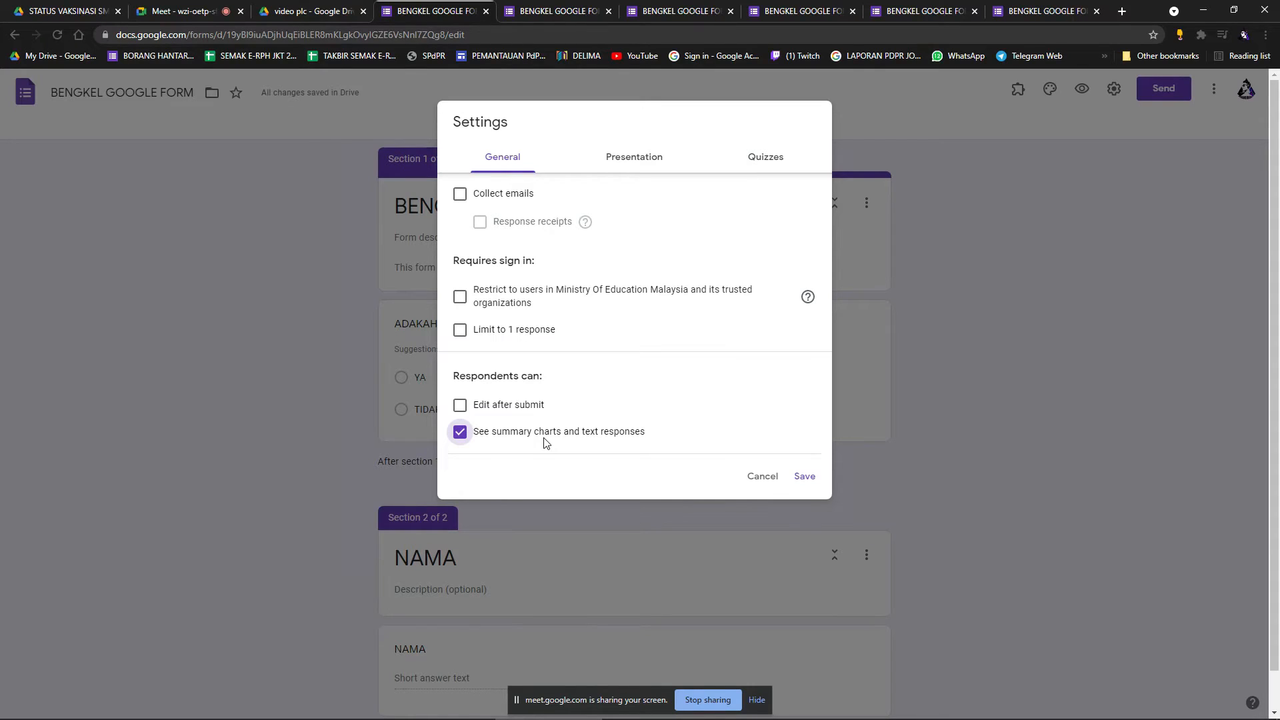
pyautogui.click(463, 437)
# In Presentation settings, hide the link to submit another response and keep question order unshuffled.
pyautogui.click(632, 164)
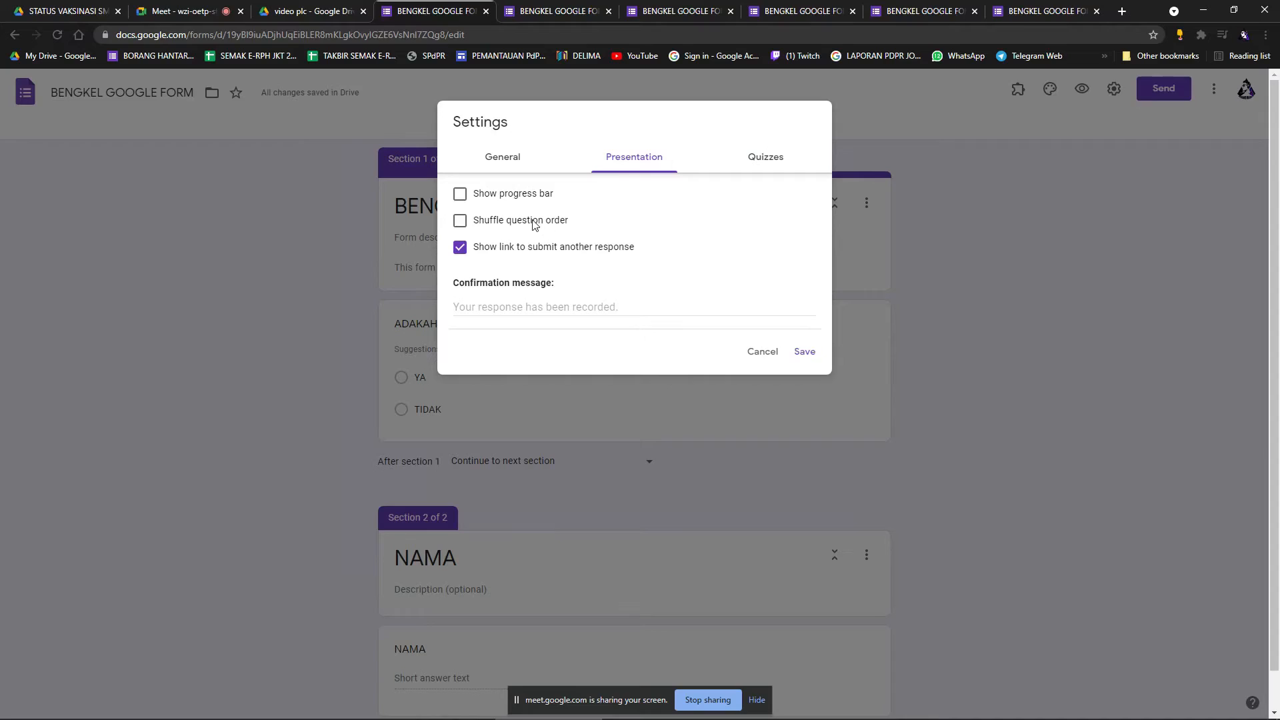
pyautogui.click(461, 221)
pyautogui.click(460, 247)
pyautogui.click(462, 221)
# Turn on Make this a quiz in the Quizzes settings and save.
pyautogui.click(773, 163)
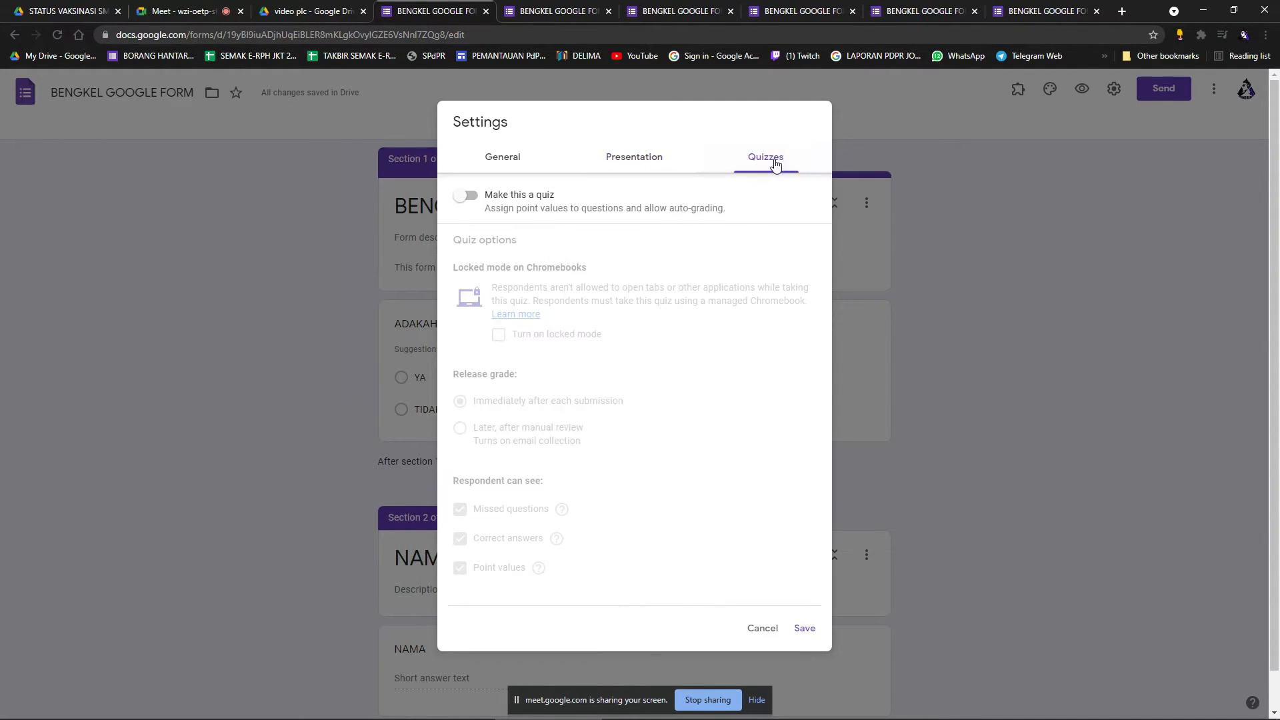
pyautogui.click(465, 195)
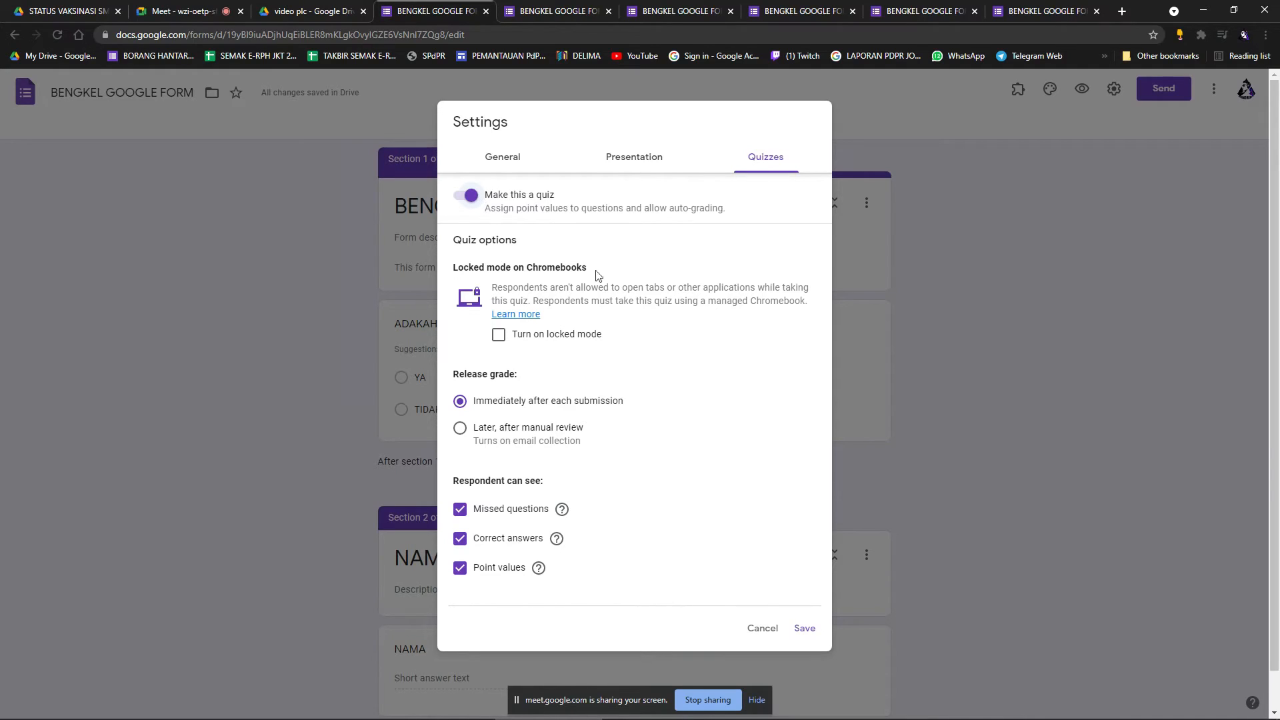
pyautogui.click(805, 632)
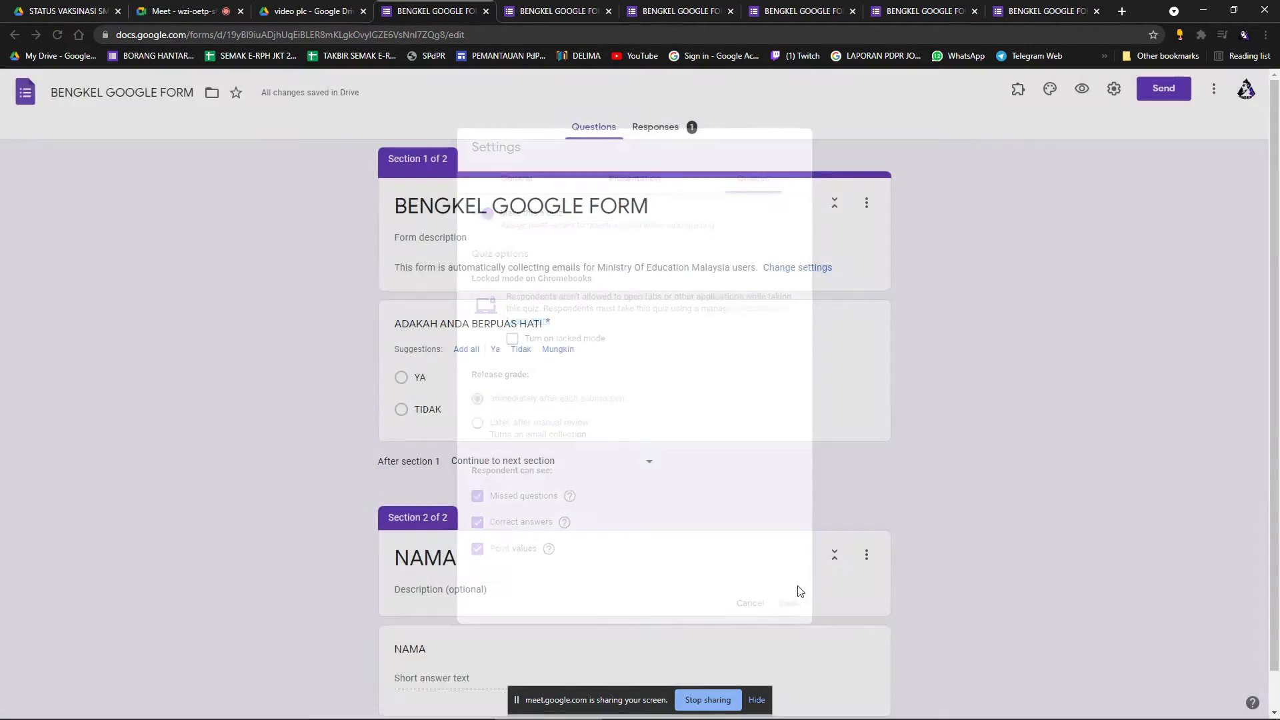
# Set YA as the correct answer to ADAKAH ANDA BERPUAS HATI, worth 2 points.
pyautogui.scroll(-1, 788, 408)
pyautogui.click(700, 371)
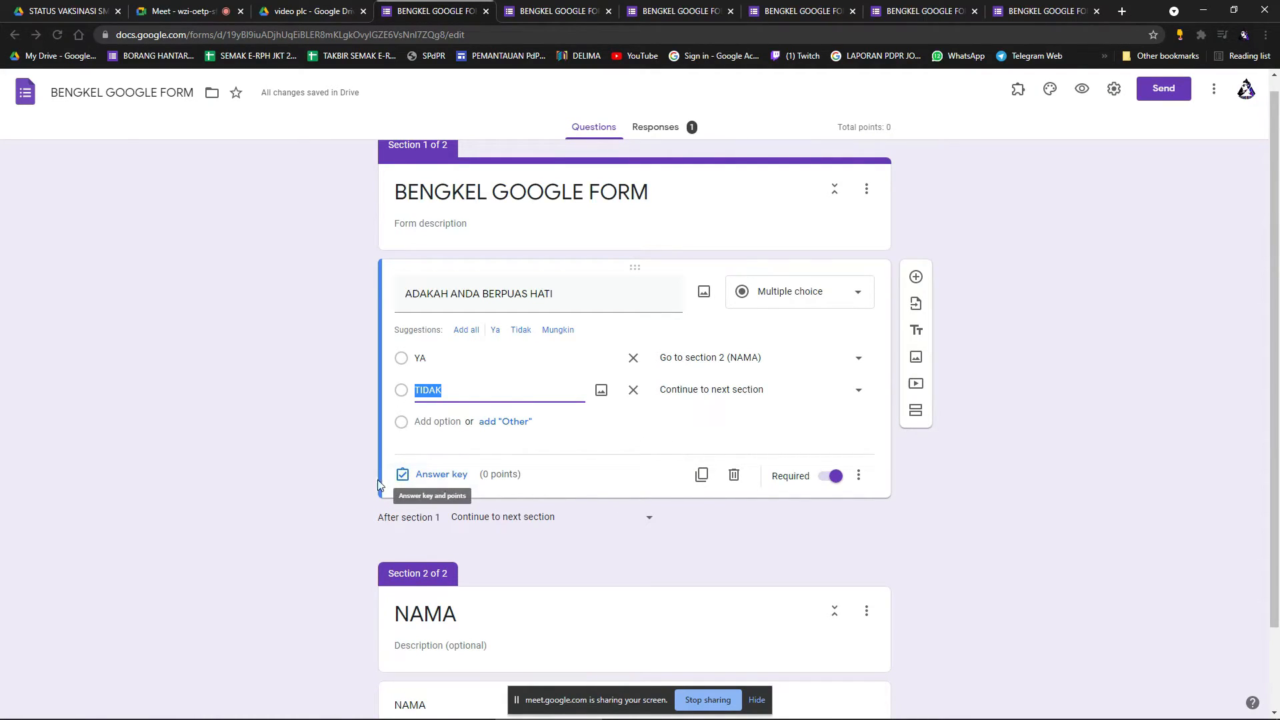
pyautogui.click(443, 474)
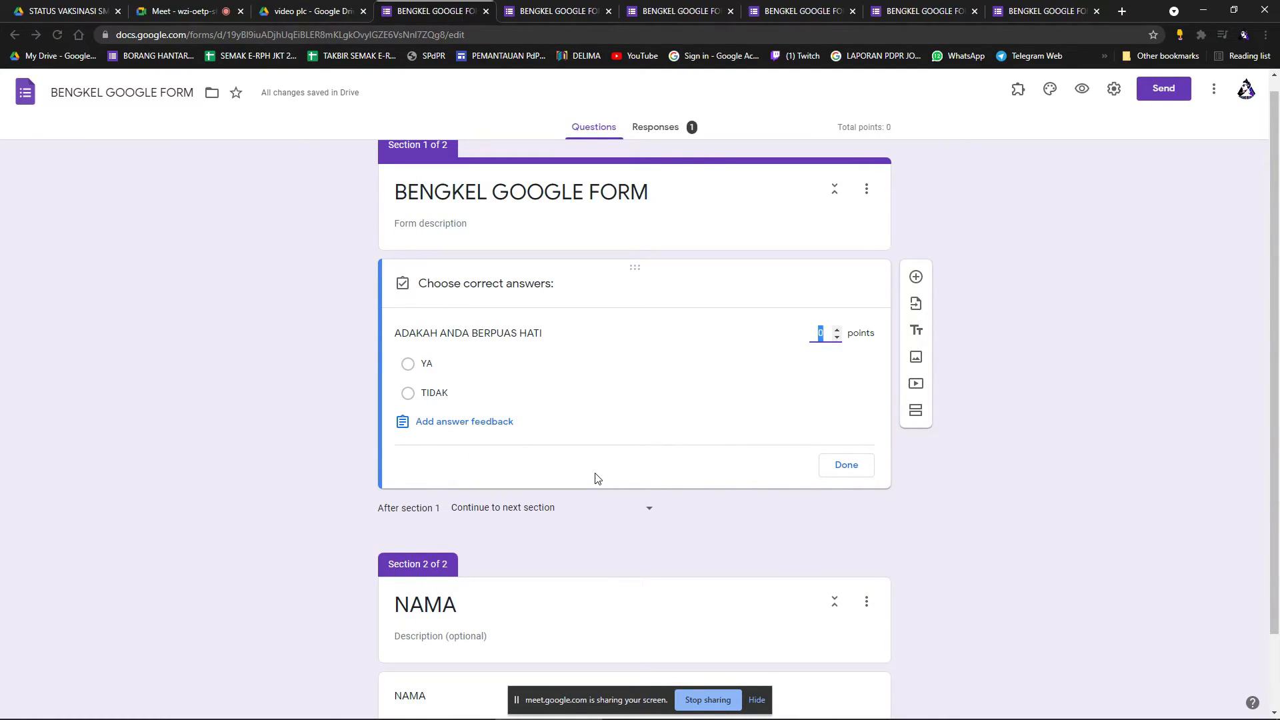
pyautogui.click(409, 366)
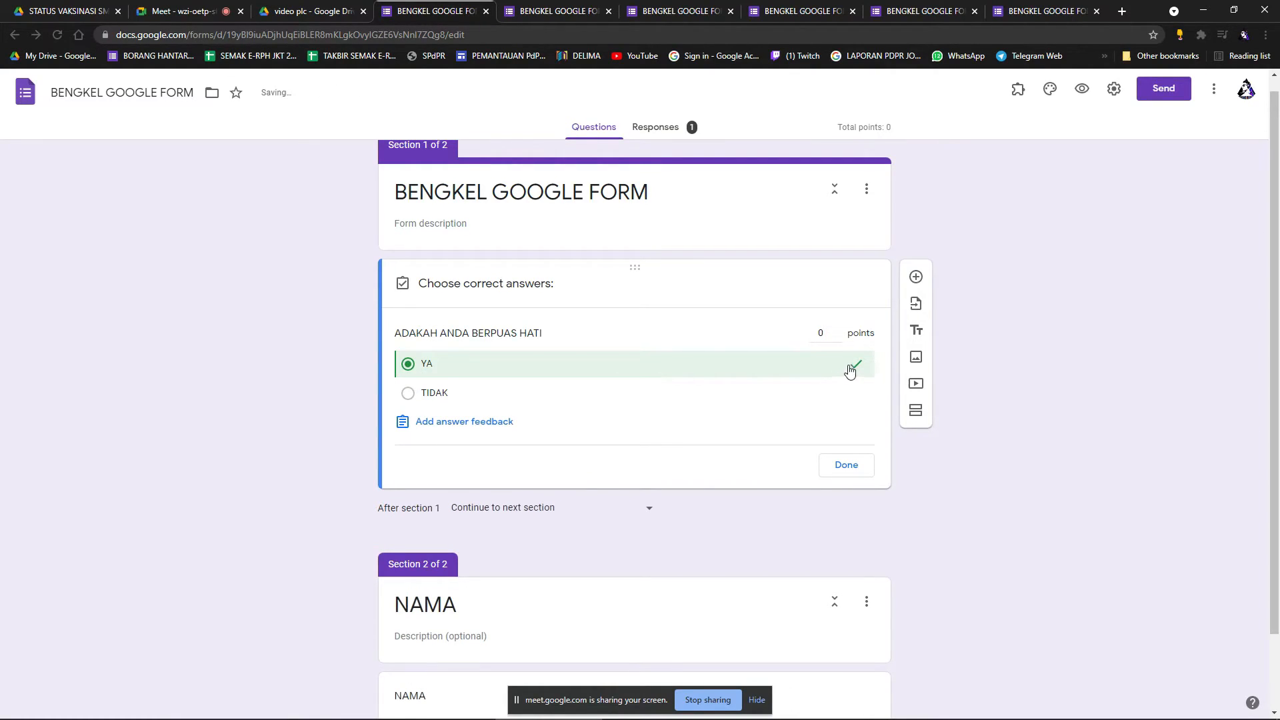
pyautogui.click(837, 331)
pyautogui.click(836, 331)
pyautogui.click(837, 331)
pyautogui.click(846, 465)
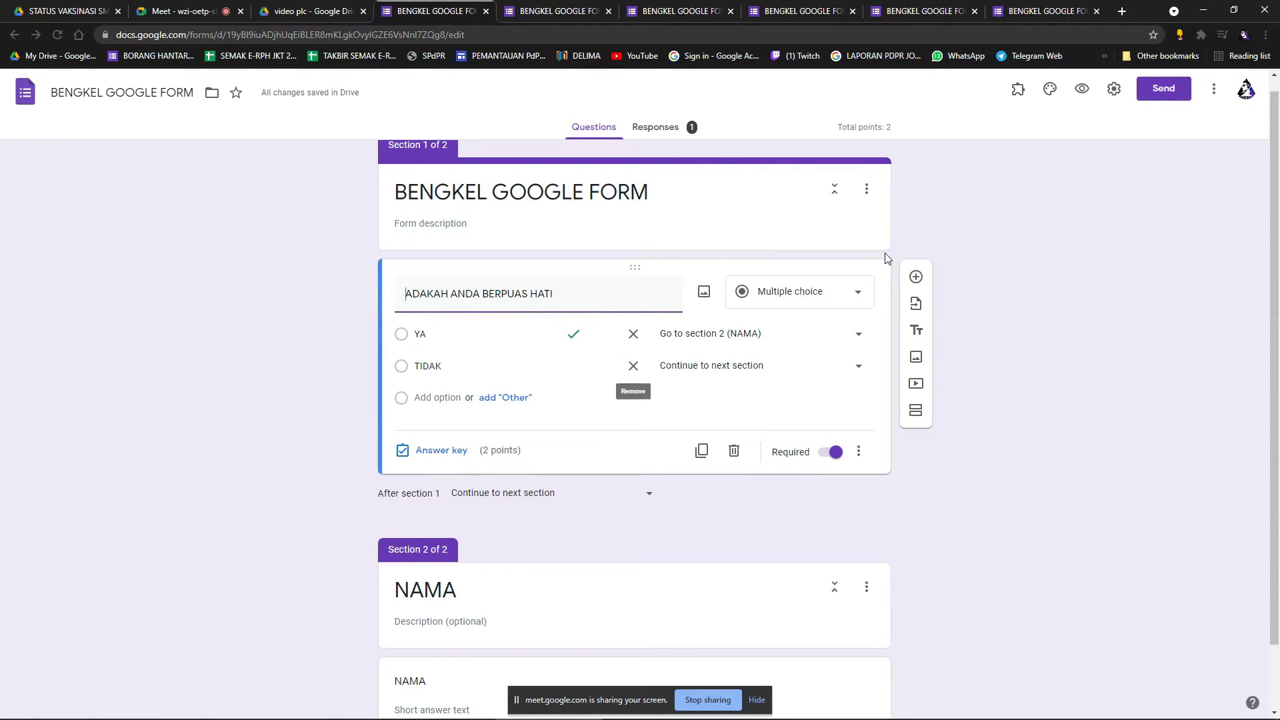
# Save feedback 'MAAF JAWAPAN ANDA SALAH' for incorrect and 'TAHNIAH JAWAPAN ANDA TEPAT' for correct answers.
pyautogui.click(569, 454)
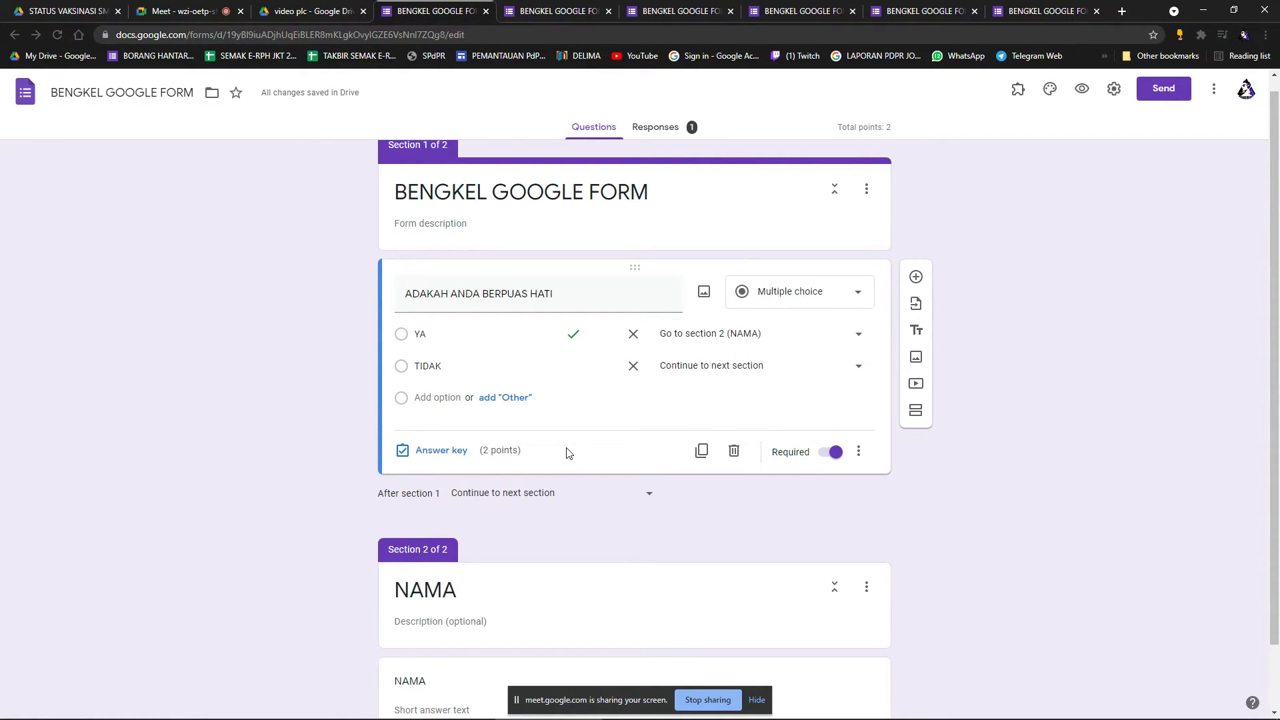
pyautogui.click(454, 450)
pyautogui.click(465, 427)
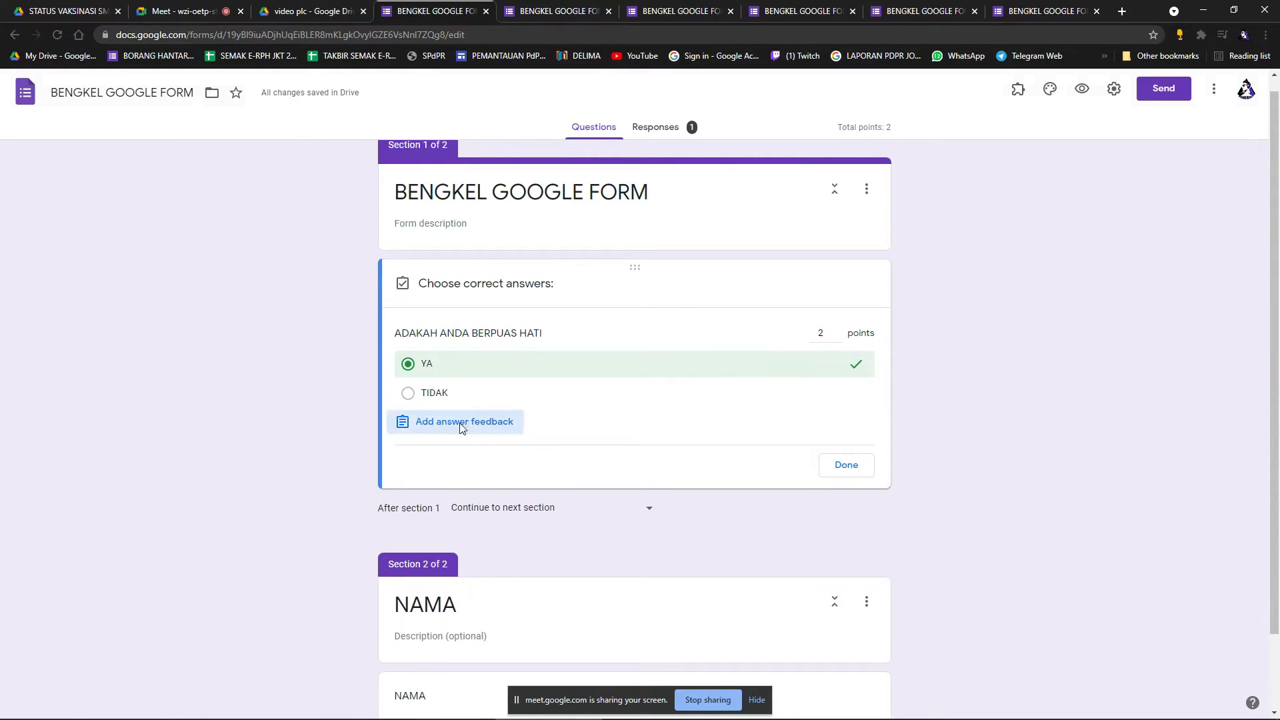
pyautogui.click(512, 211)
pyautogui.write('MAAF JAWAPAN ANDA SALAH')
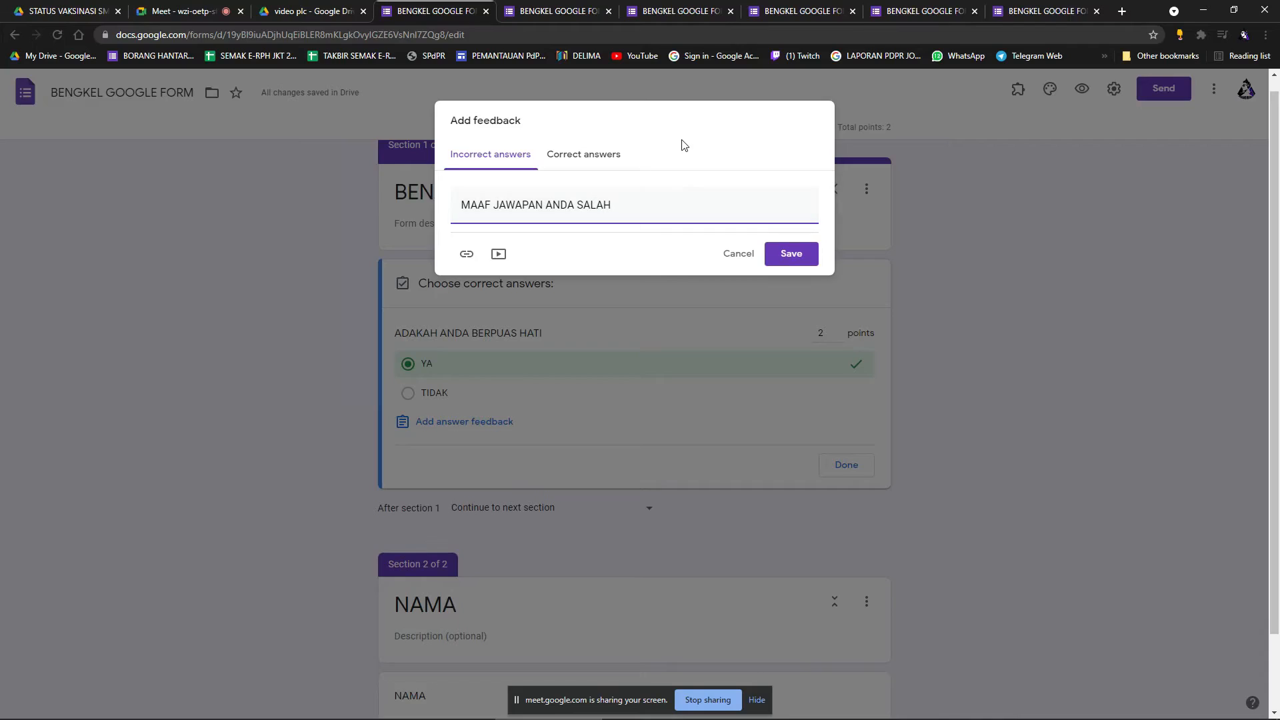
pyautogui.click(591, 157)
pyautogui.write('TAHNIAH JAWAPA')
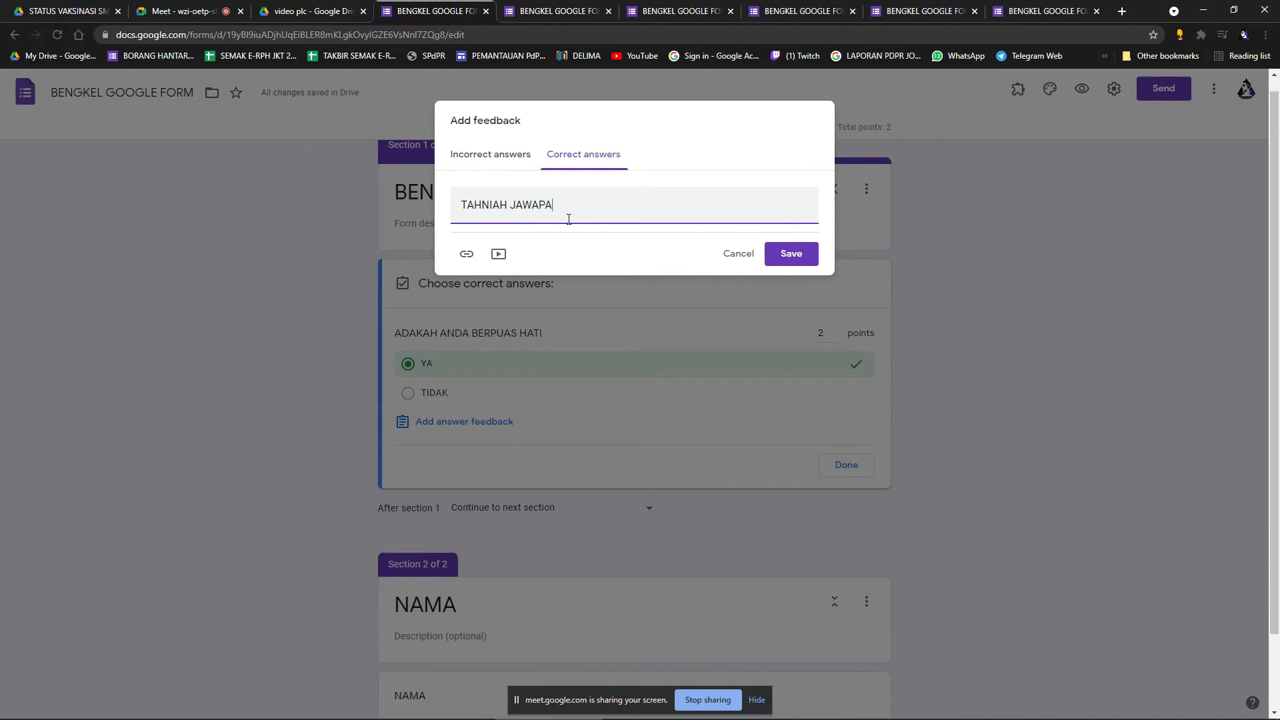
pyautogui.write('N ANDA TEPAT')
pyautogui.click(792, 255)
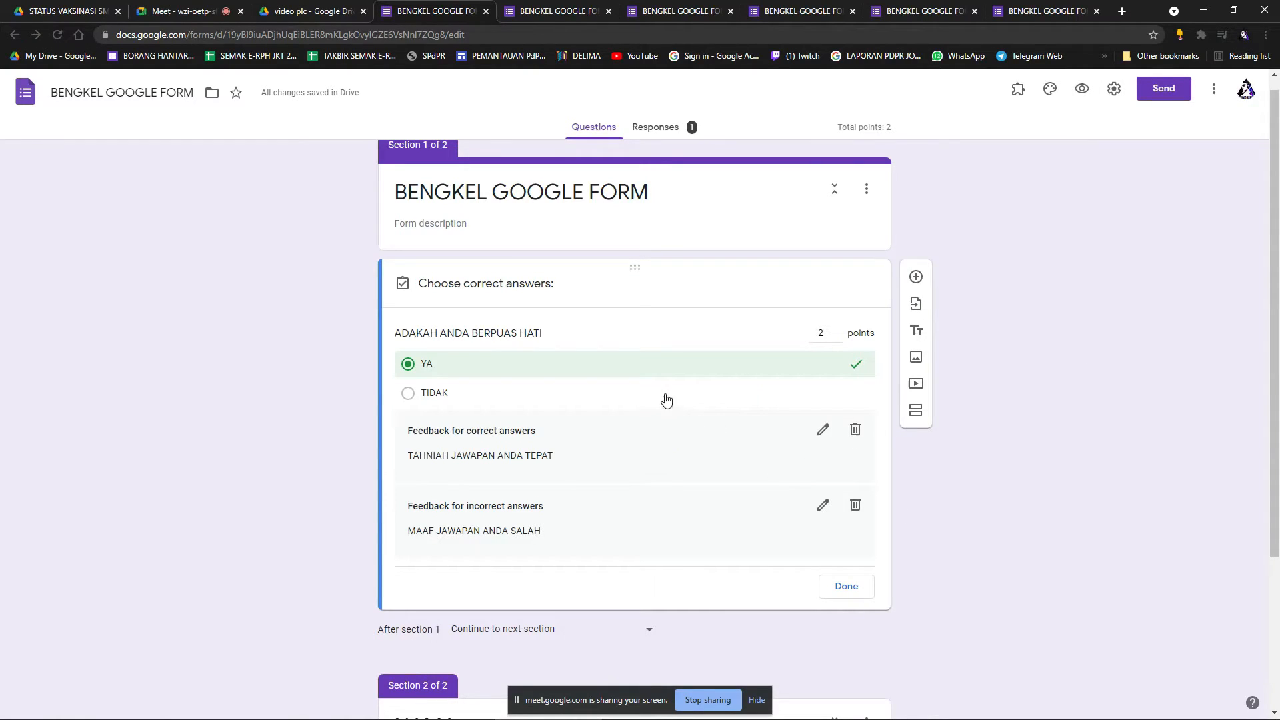
pyautogui.scroll(-2, 638, 412)
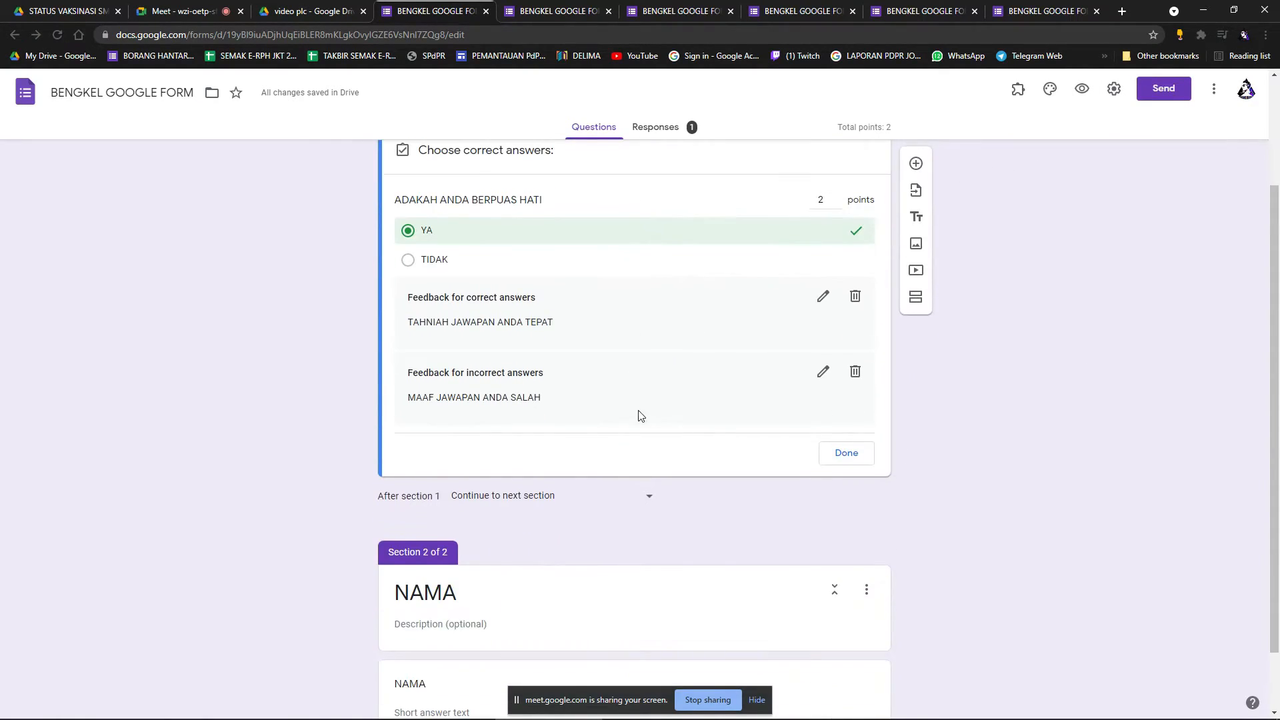
pyautogui.scroll(2, 637, 412)
pyautogui.click(1112, 90)
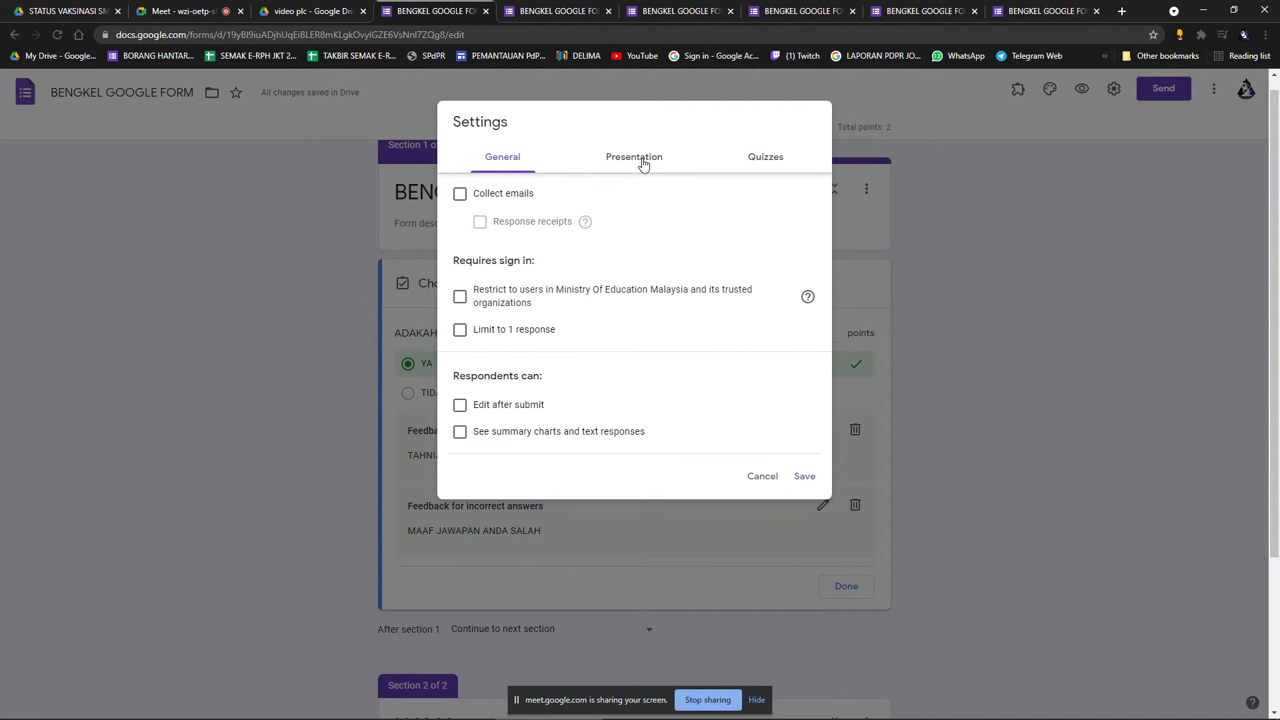
pyautogui.click(768, 164)
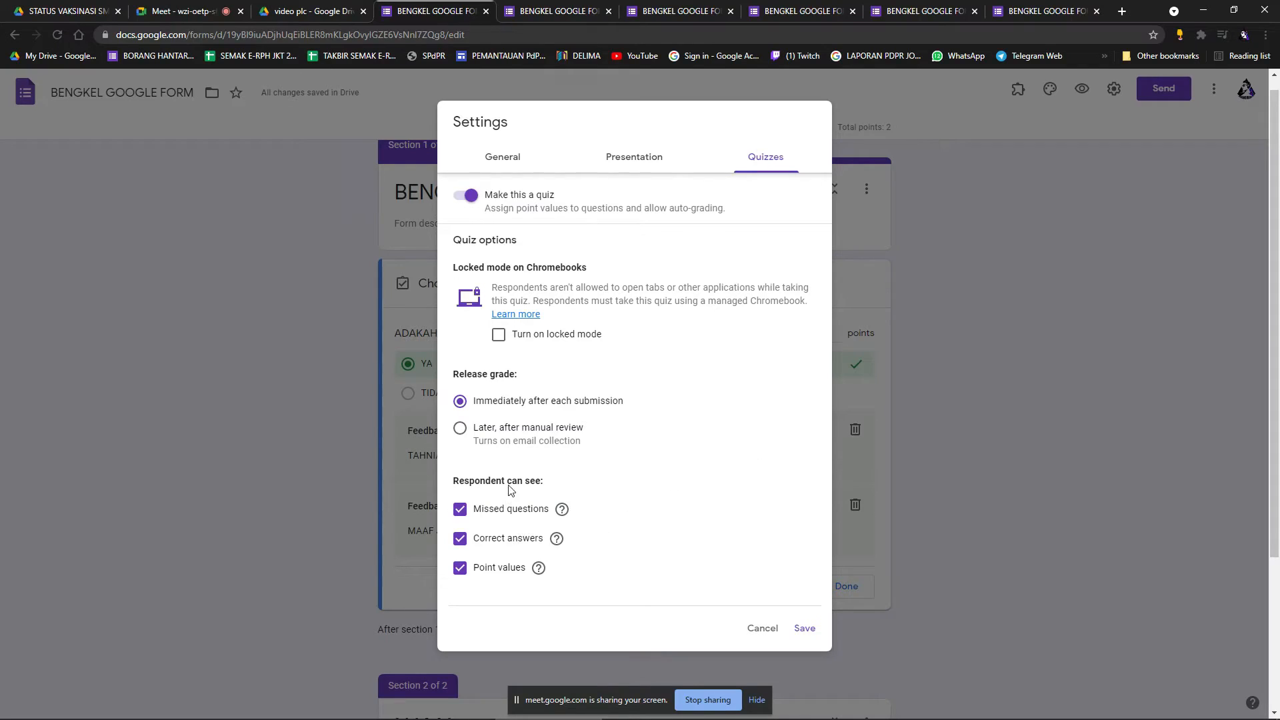
pyautogui.click(469, 197)
pyautogui.click(464, 196)
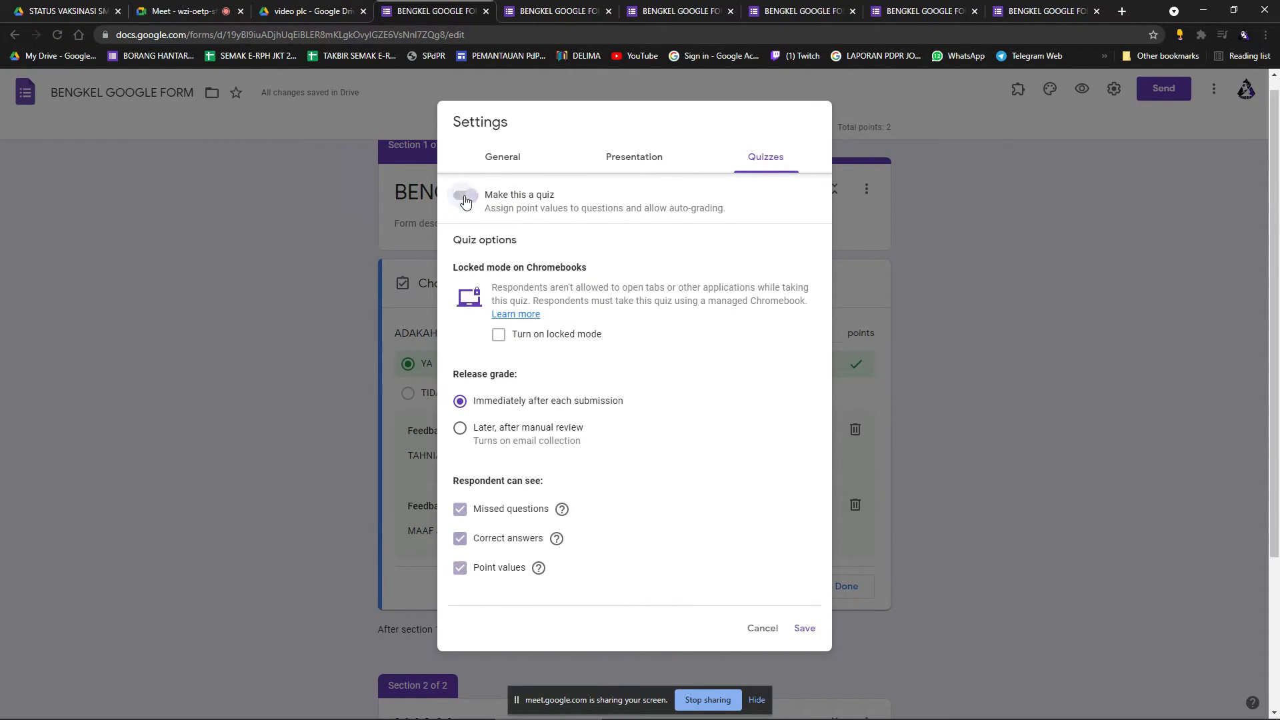
pyautogui.click(805, 629)
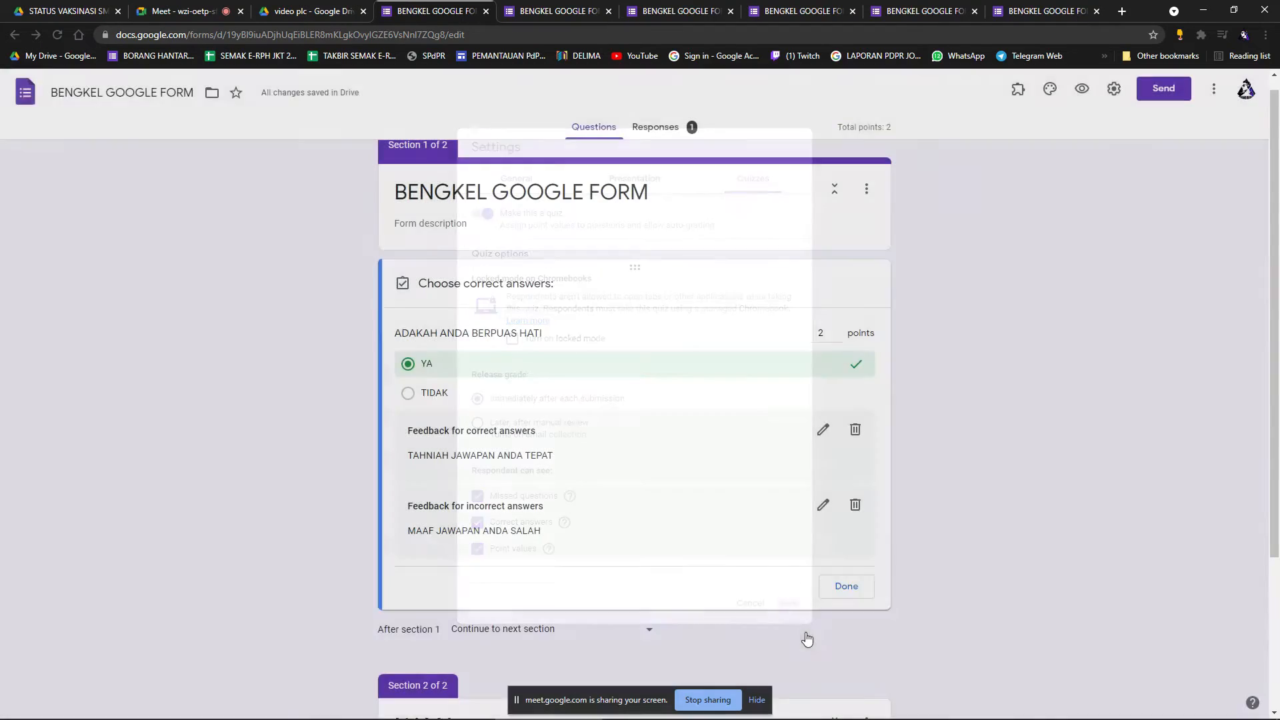
pyautogui.scroll(-2, 920, 443)
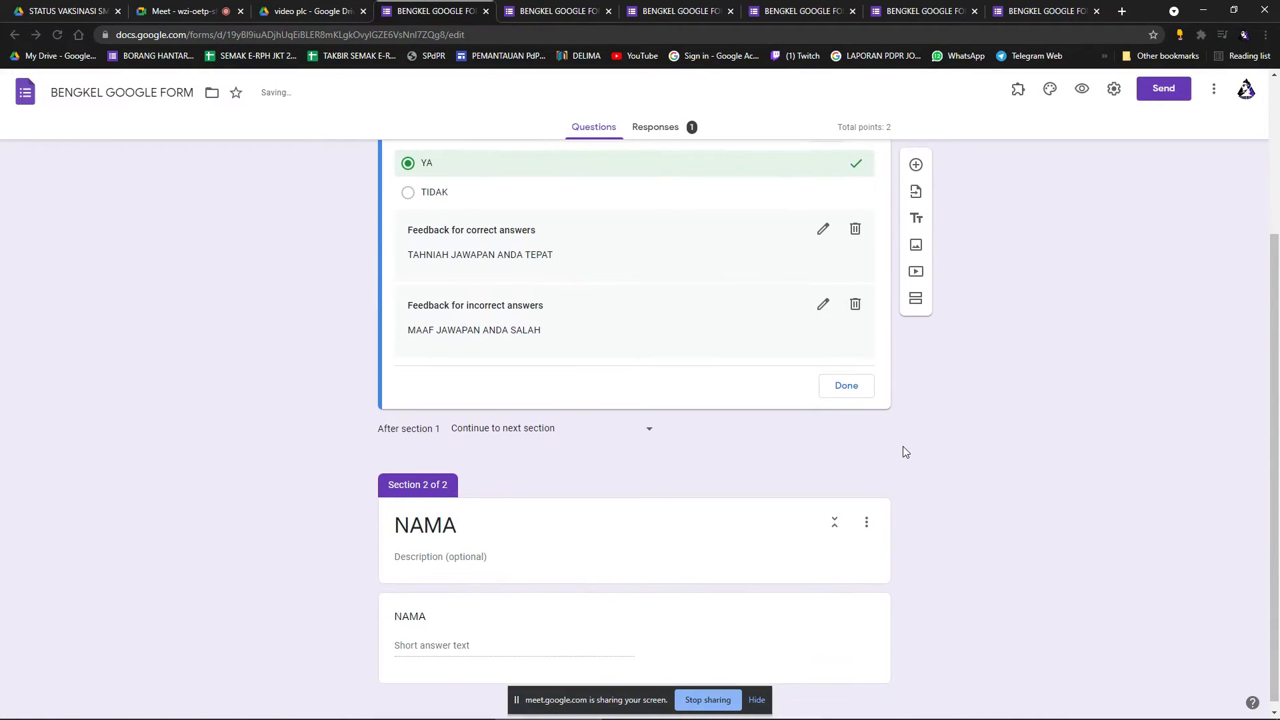
pyautogui.scroll(2, 755, 497)
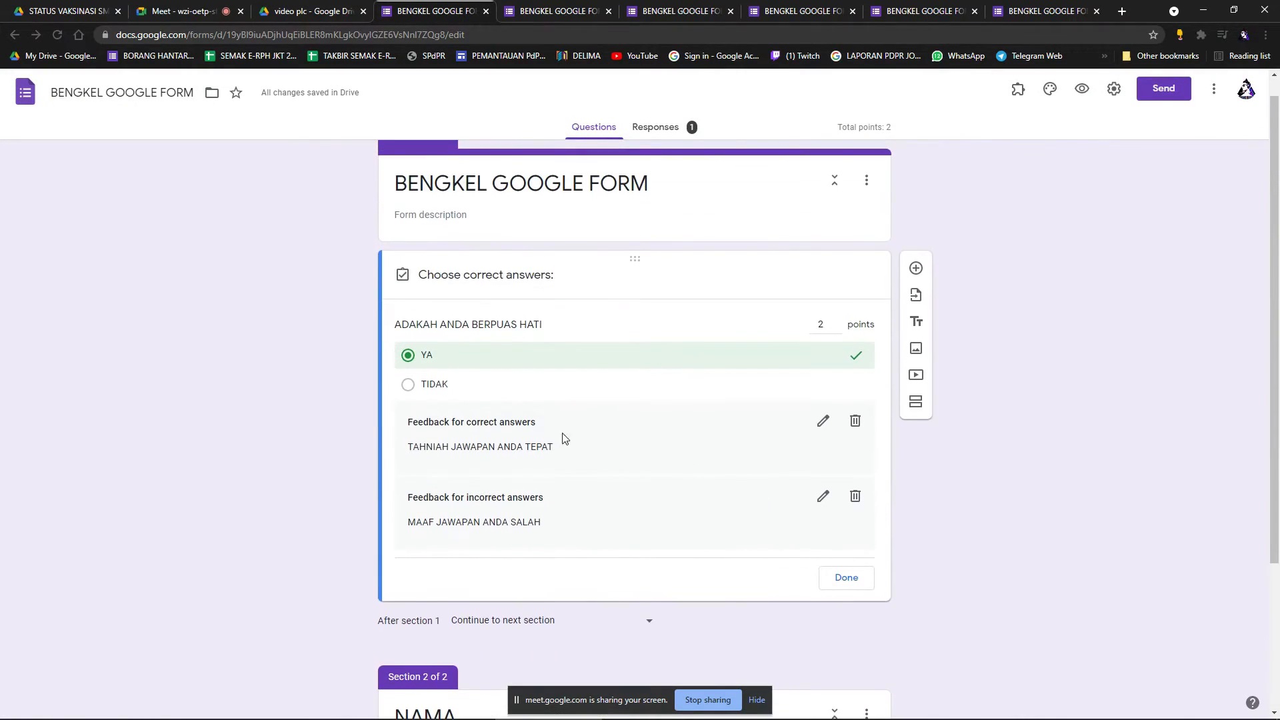
pyautogui.scroll(-2, 723, 495)
pyautogui.scroll(-1, 901, 467)
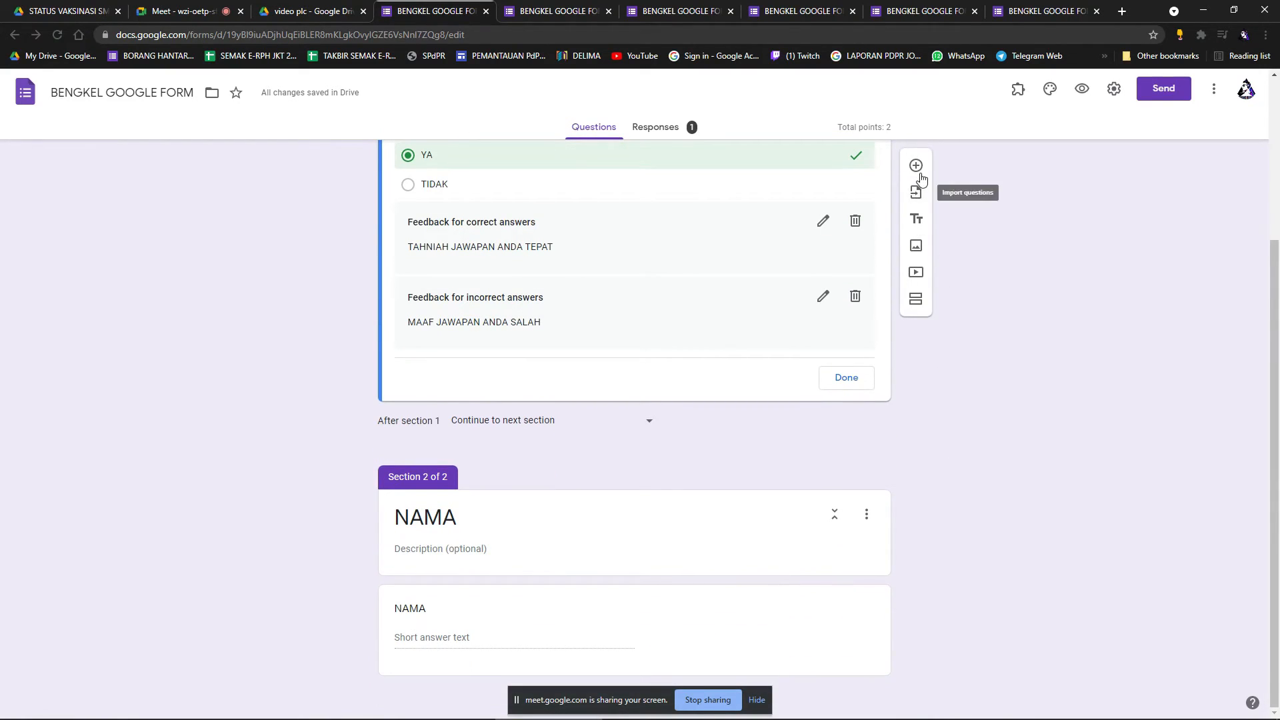
# Add a new question 'SIAPA KAH NAMA SAYA' with options HANAFI and AHMAD.
pyautogui.click(917, 167)
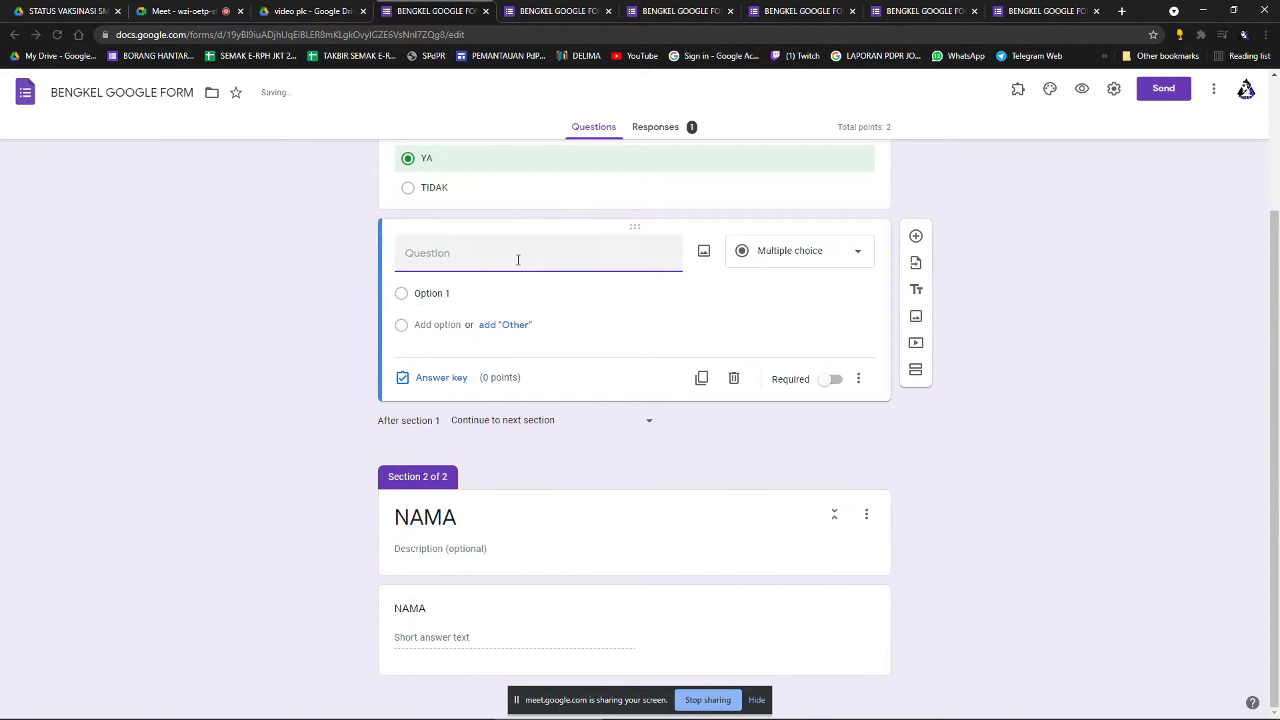
pyautogui.write('SIAPA KAH ')
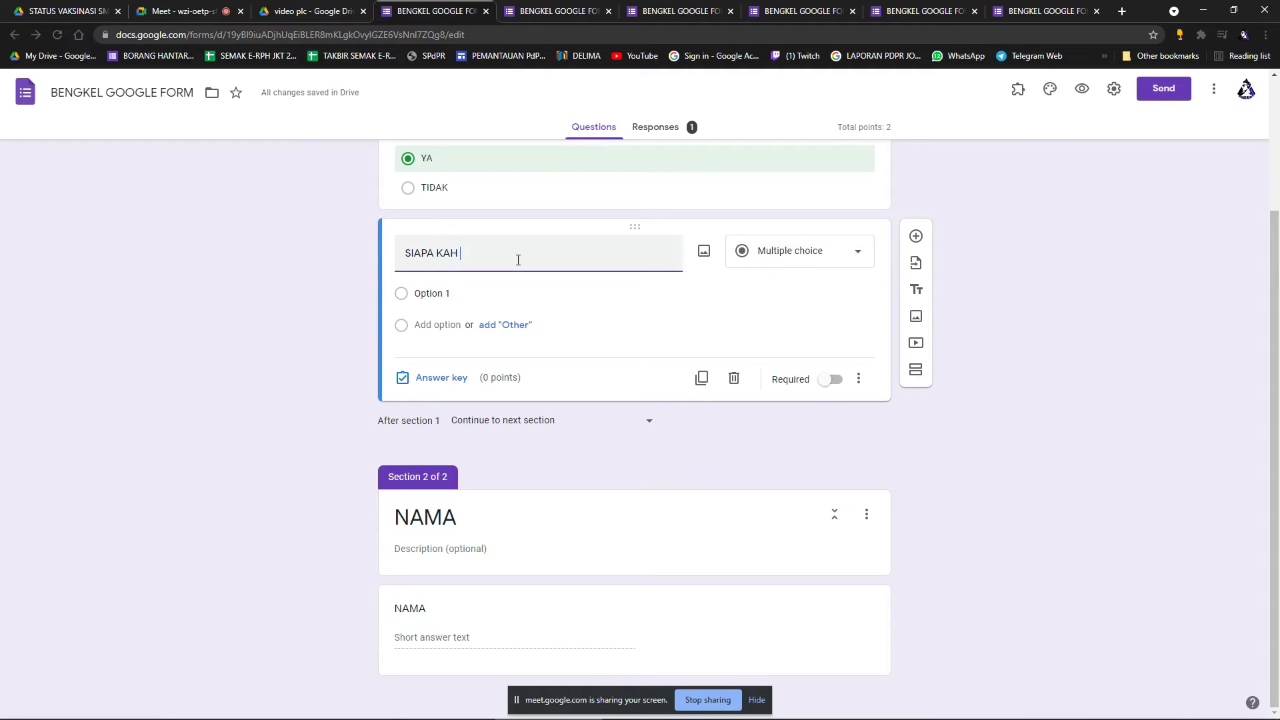
pyautogui.write('NAMA SAYA')
pyautogui.click(466, 295)
pyautogui.write('HANAFI')
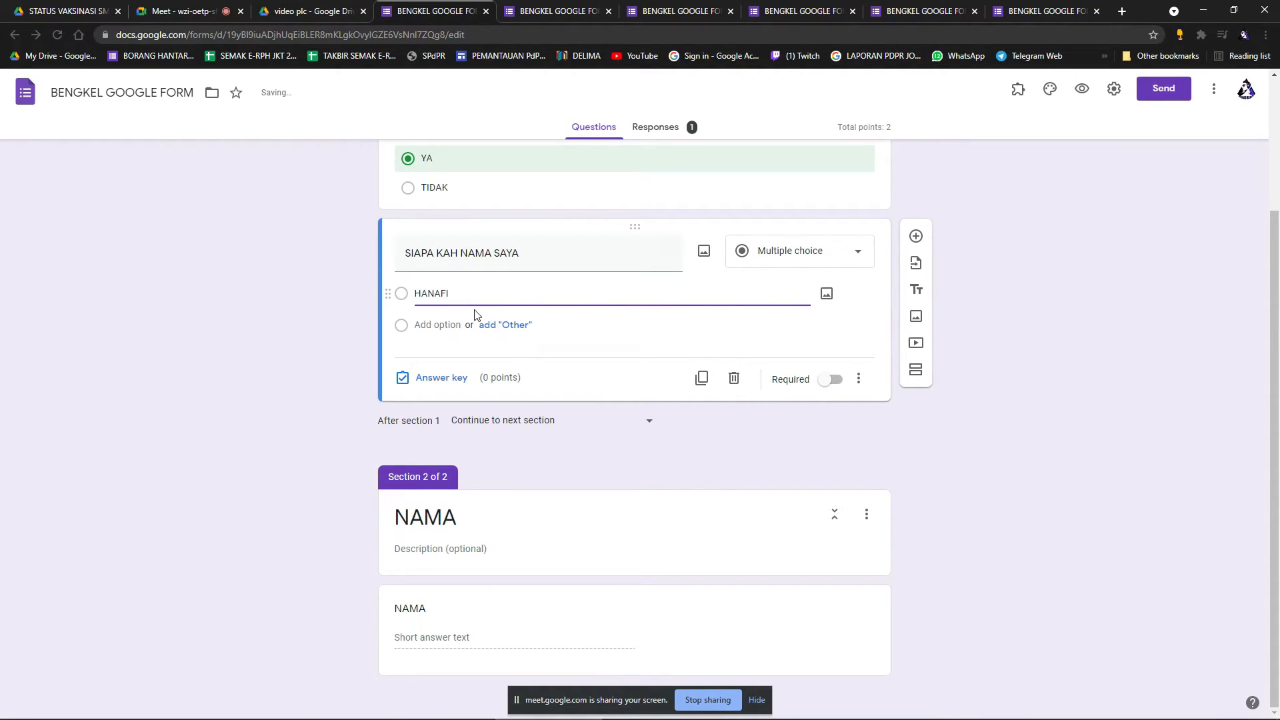
pyautogui.click(441, 325)
pyautogui.write('AHMAD')
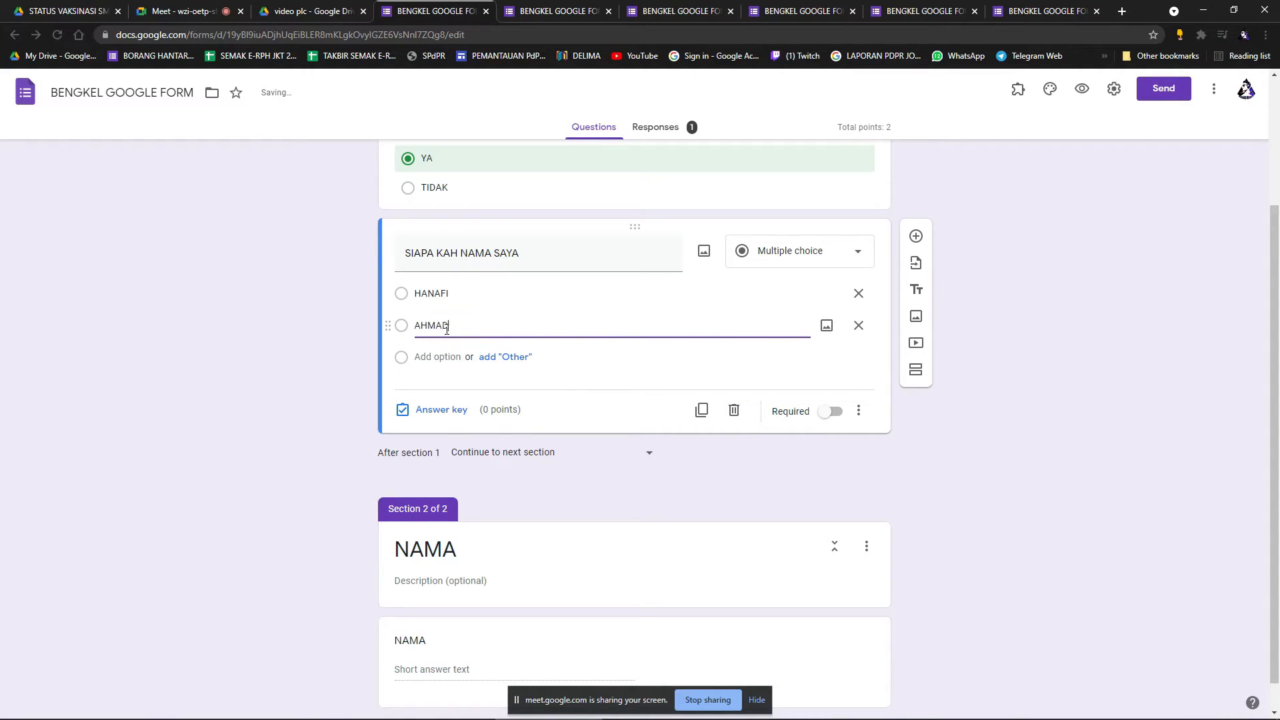
pyautogui.click(1000, 422)
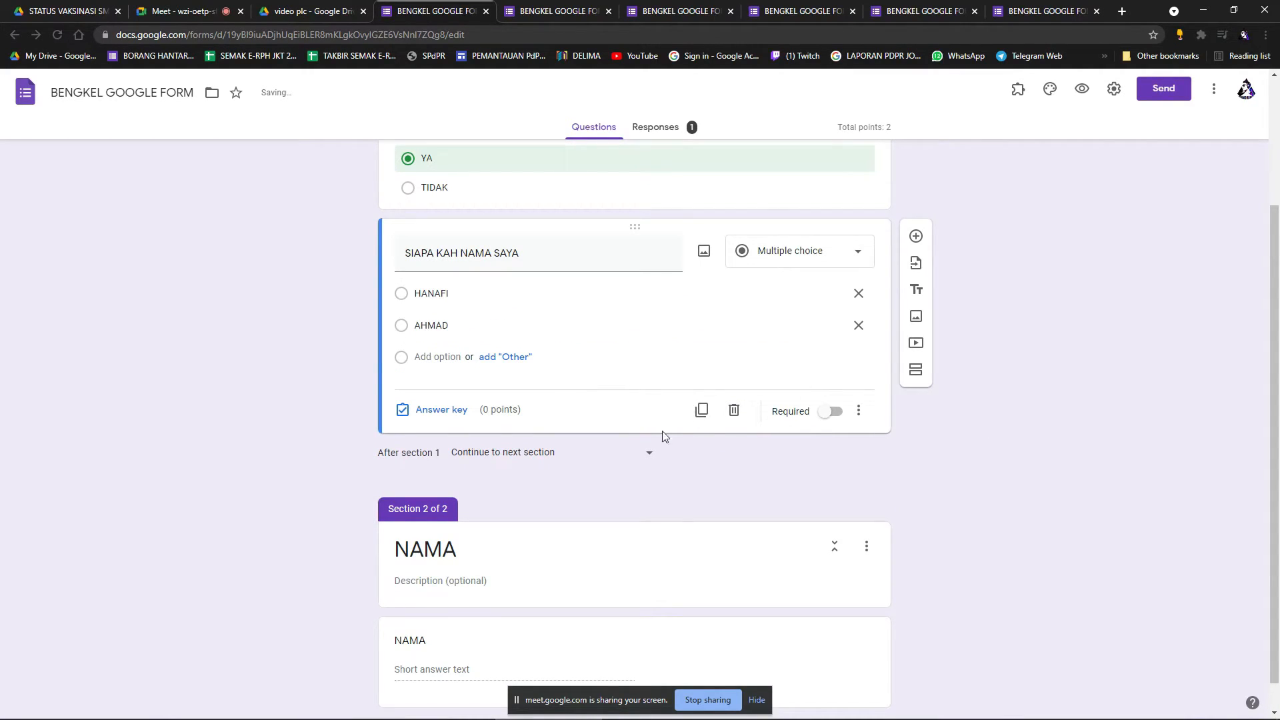
# Mark HANAFI as the correct answer and make it worth 2 points.
pyautogui.click(442, 410)
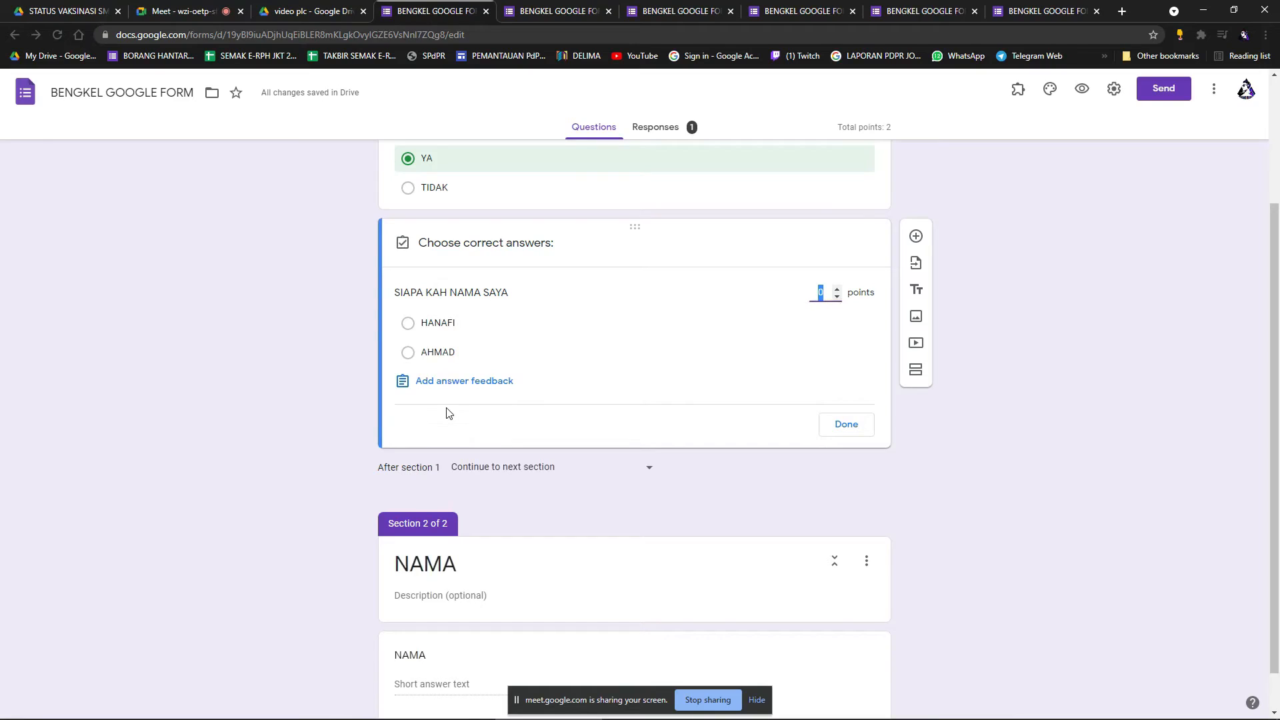
pyautogui.click(408, 324)
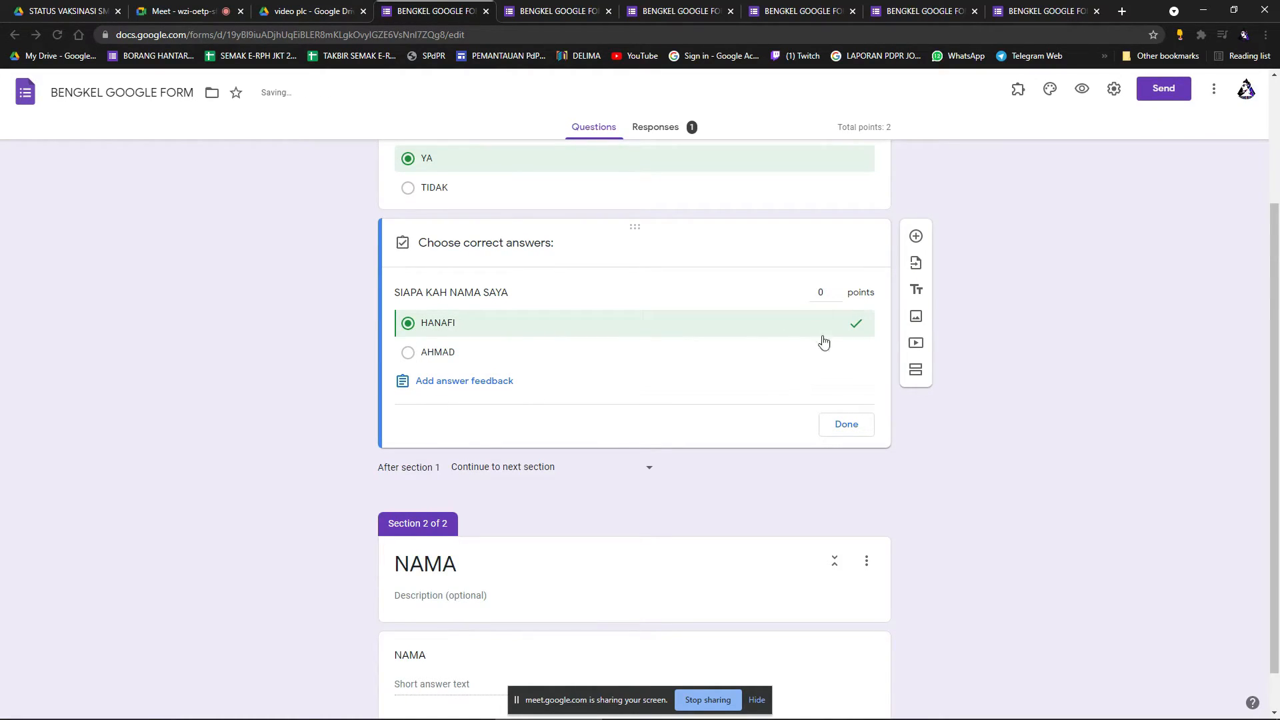
pyautogui.click(837, 291)
pyautogui.click(838, 290)
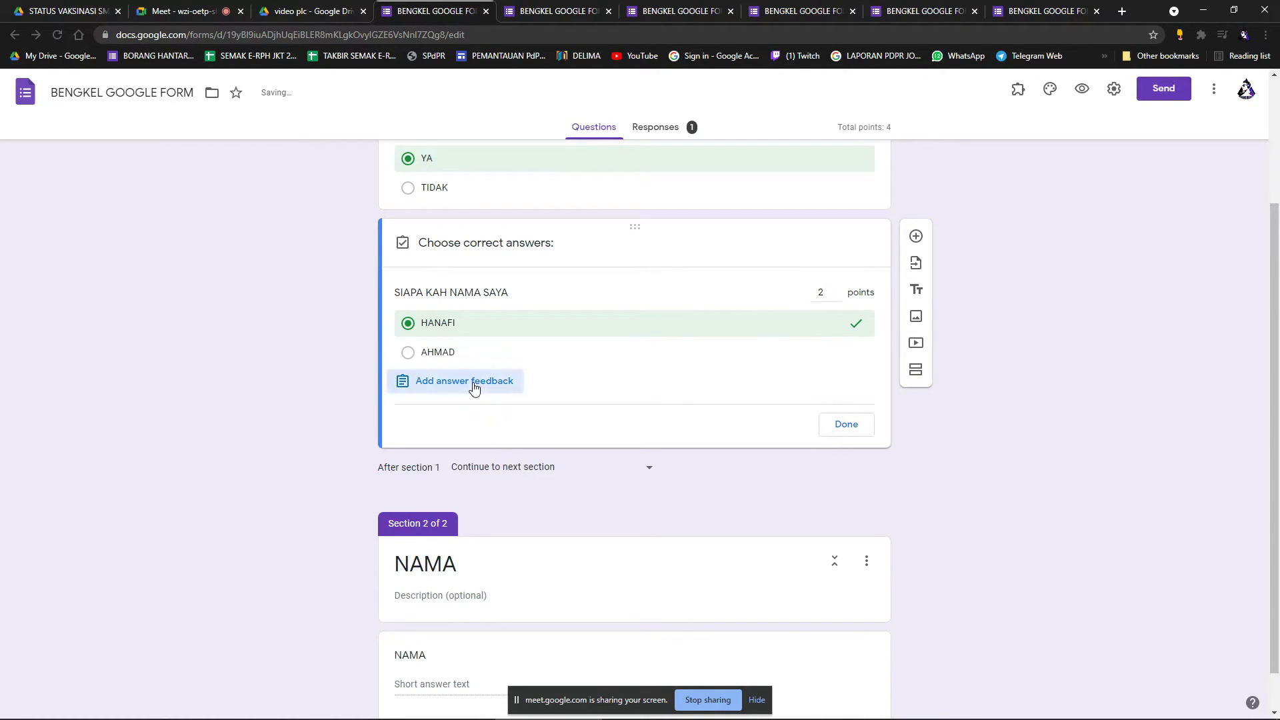
# Save feedback 'MAAF JAWAPAN ANDA SALAH' for wrong and 'TAHNIAH' for correct answers, then preview.
pyautogui.click(537, 216)
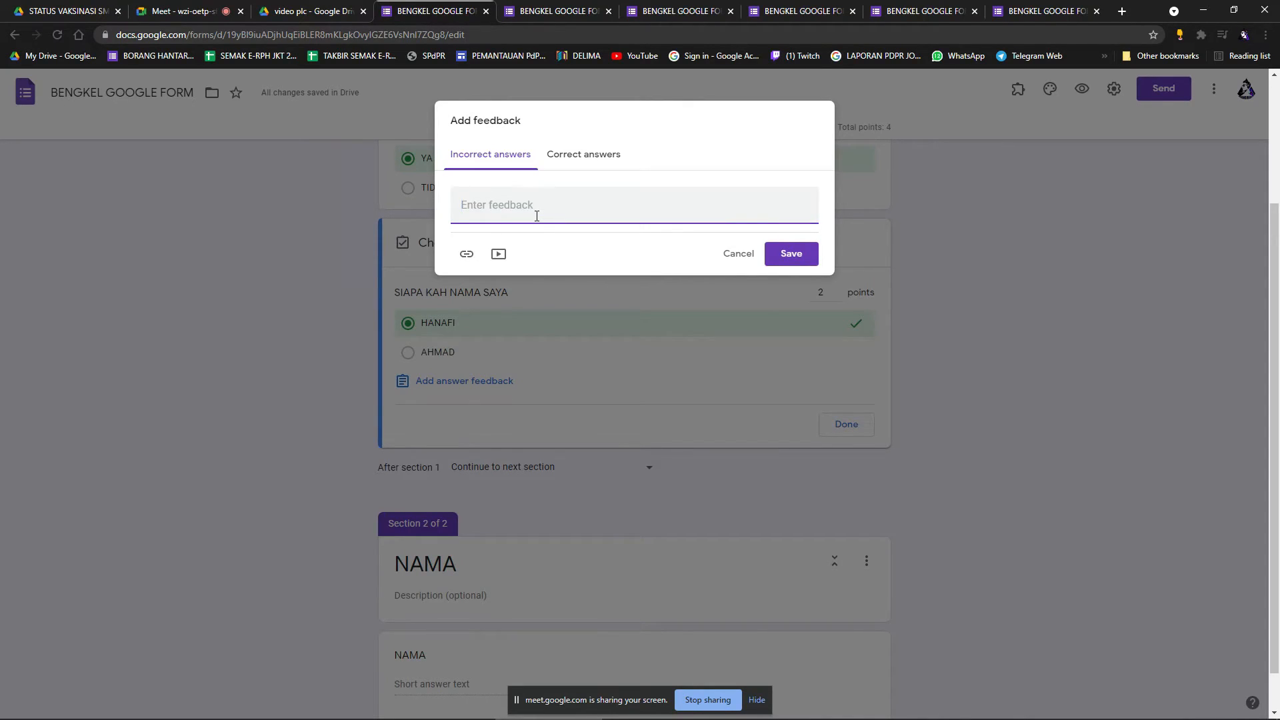
pyautogui.write('MAAF JAWAPAN ANDA SALAH')
pyautogui.click(593, 156)
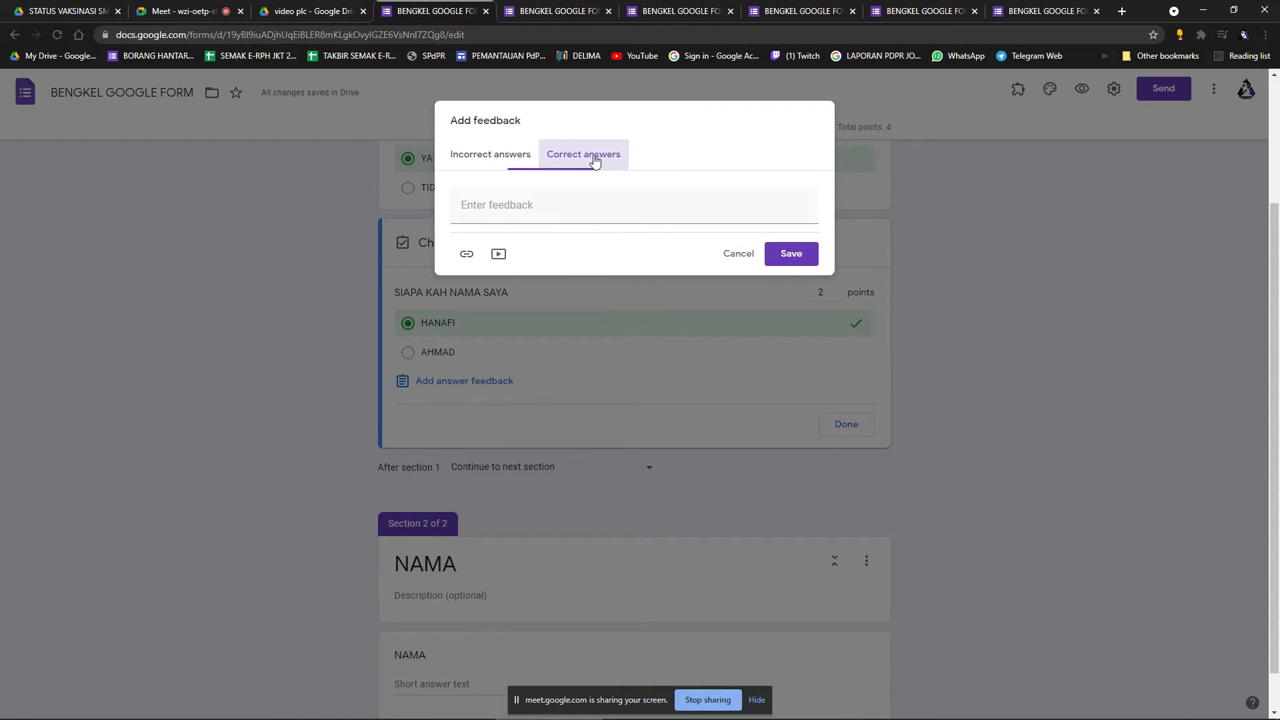
pyautogui.write('TAHNIAH')
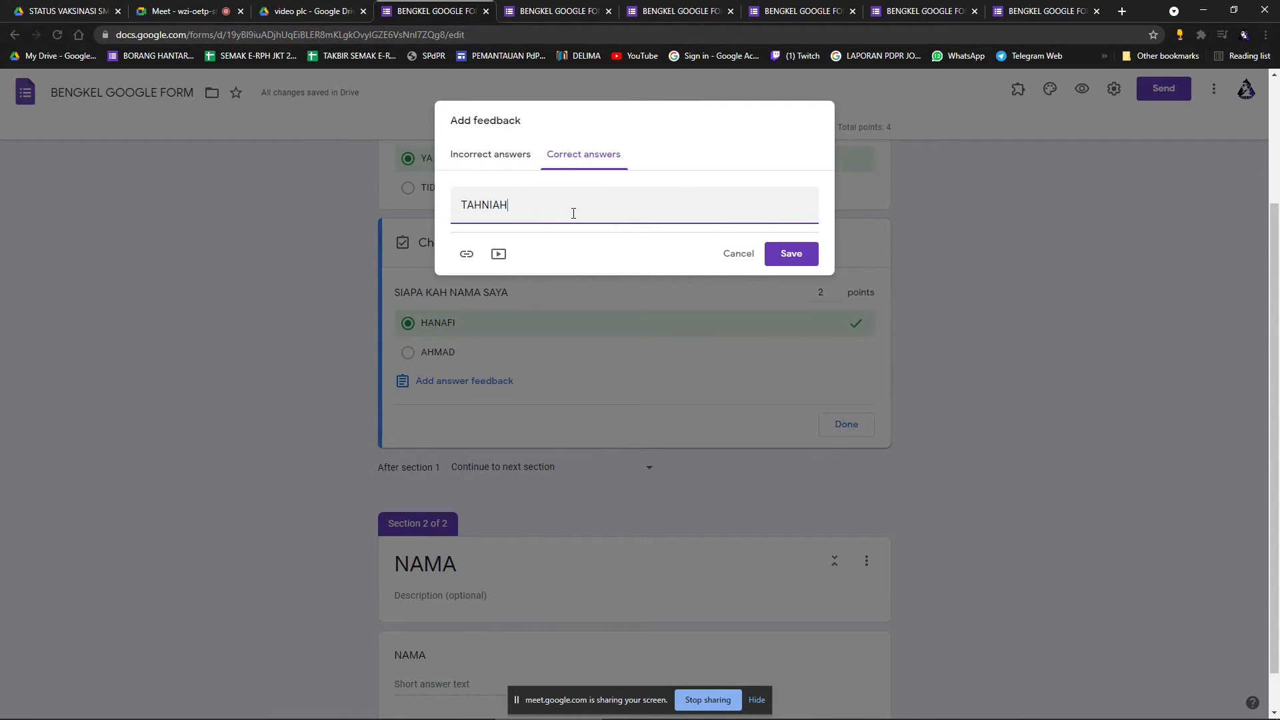
pyautogui.click(789, 253)
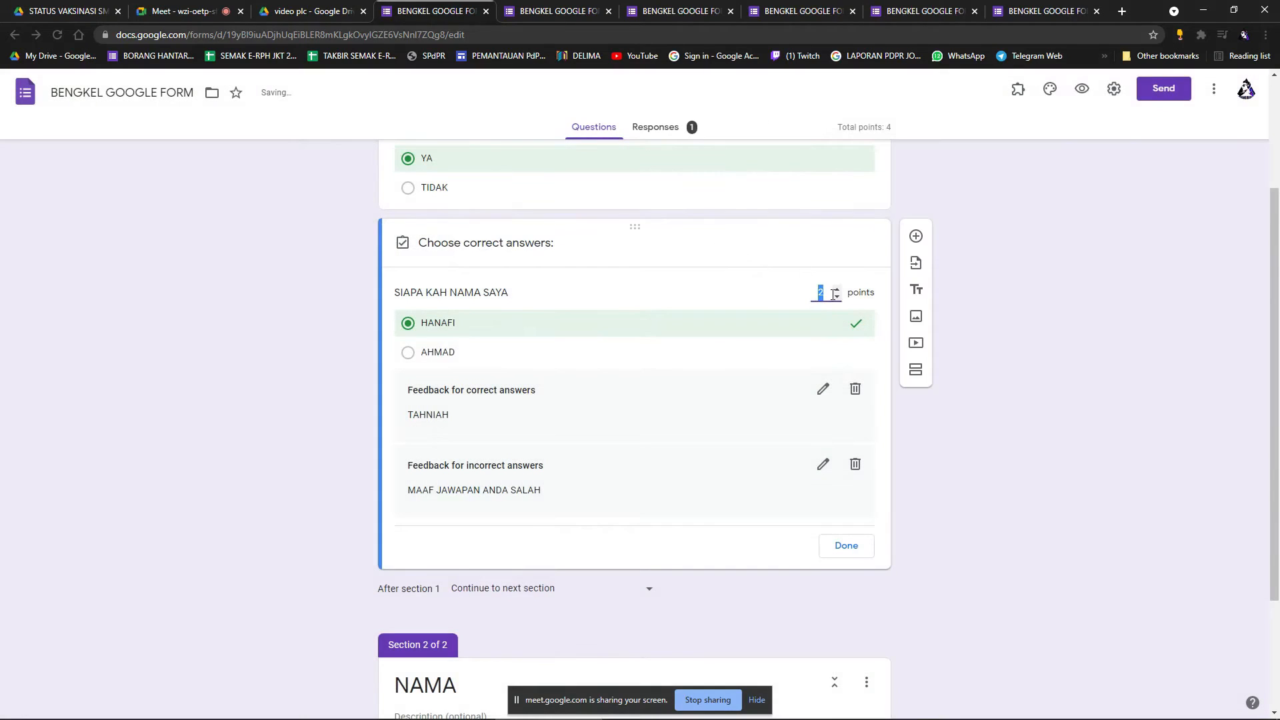
pyautogui.click(844, 548)
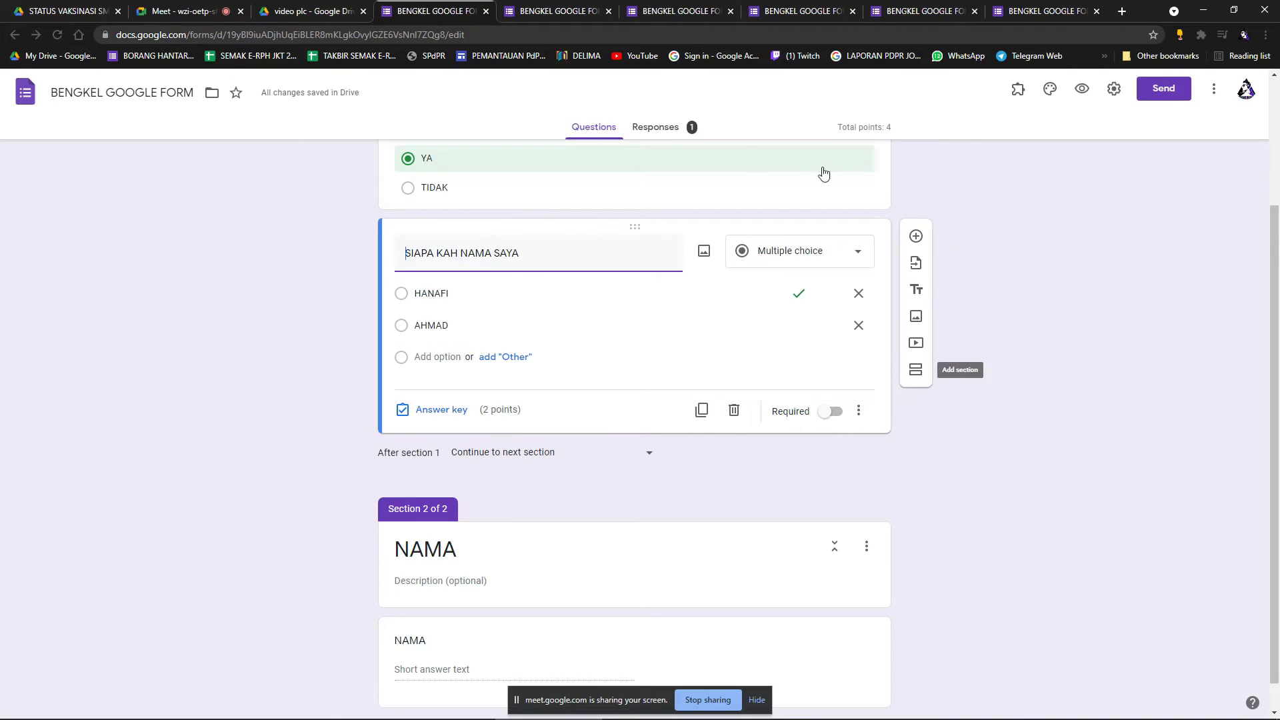
pyautogui.click(1082, 89)
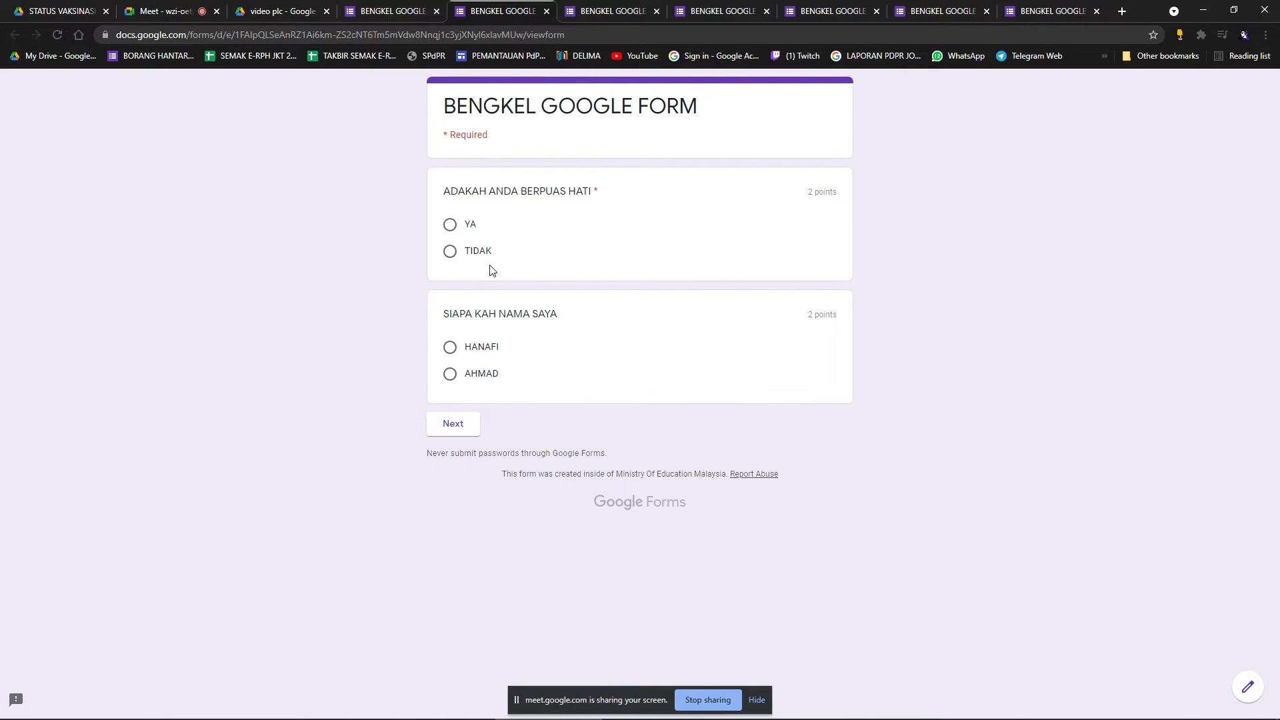
# Submit a test response answering YA and HANAFI, with CD entered as NAMA.
pyautogui.click(450, 224)
pyautogui.click(452, 349)
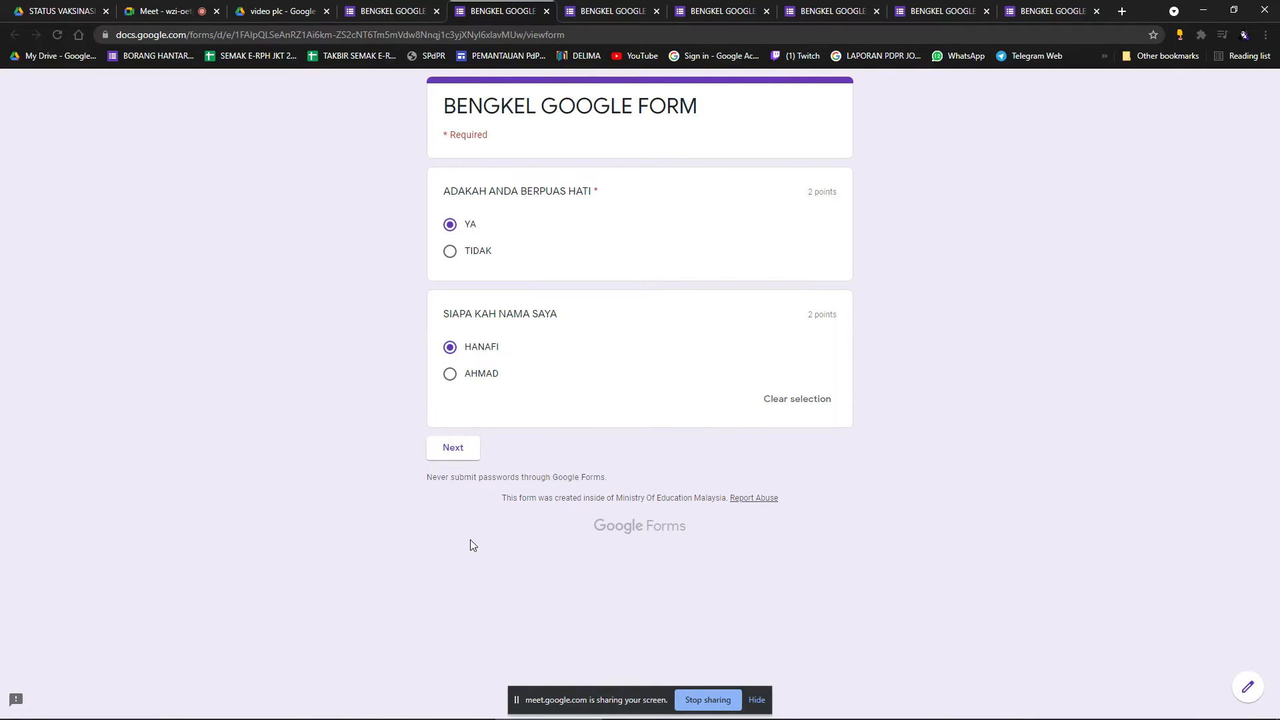
pyautogui.click(469, 457)
pyautogui.click(500, 240)
pyautogui.write('CD')
pyautogui.click(526, 298)
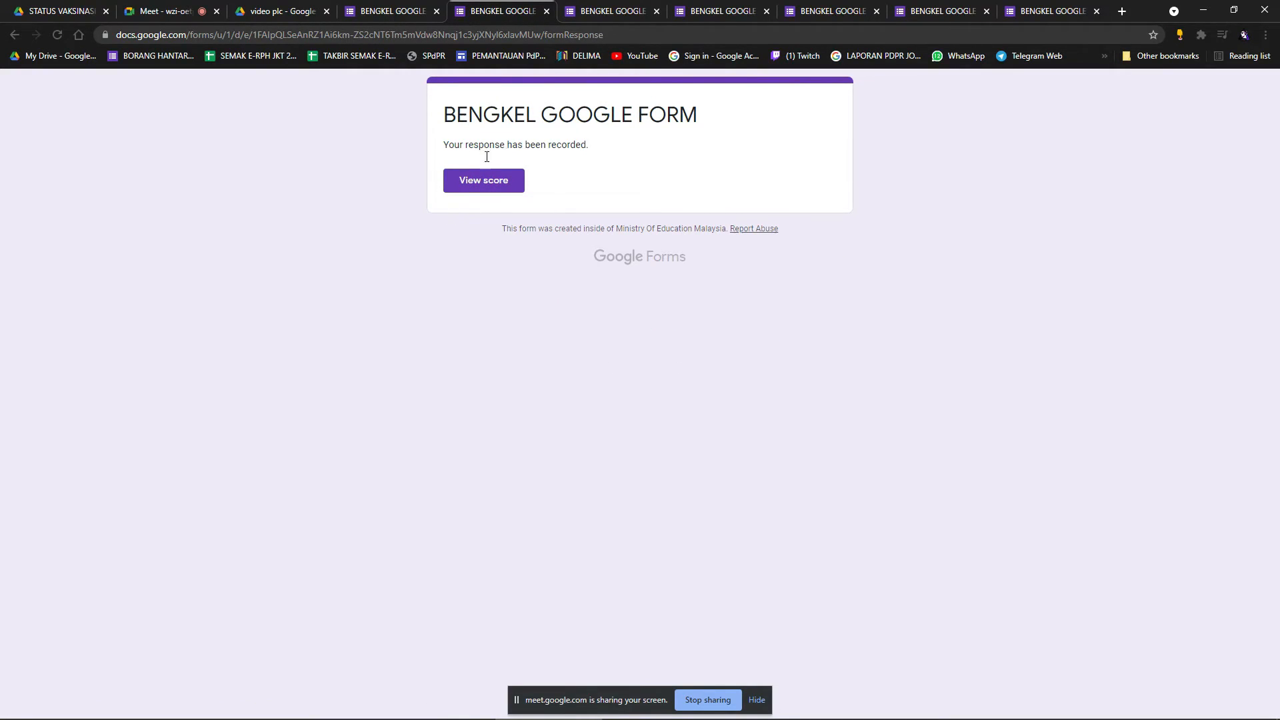
# View the 4/4 score and its feedback, then return to the editor tab.
pyautogui.click(492, 184)
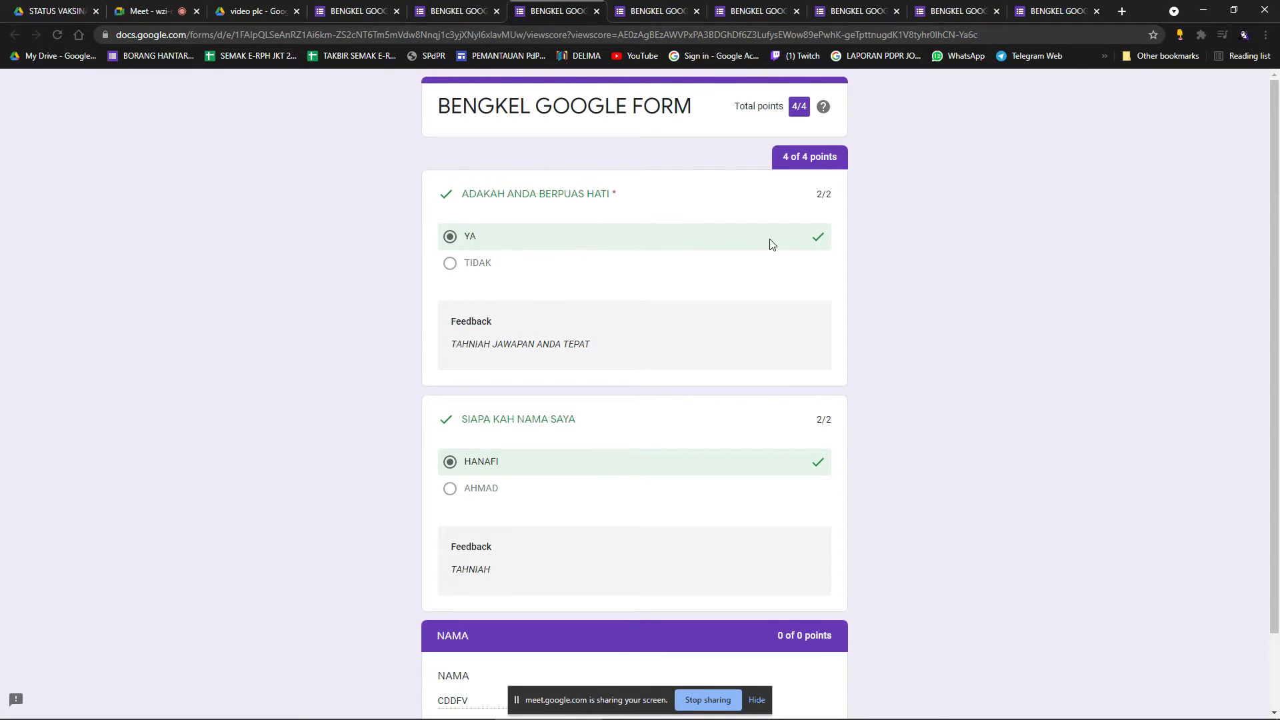
pyautogui.scroll(-1, 503, 381)
pyautogui.scroll(-1, 526, 382)
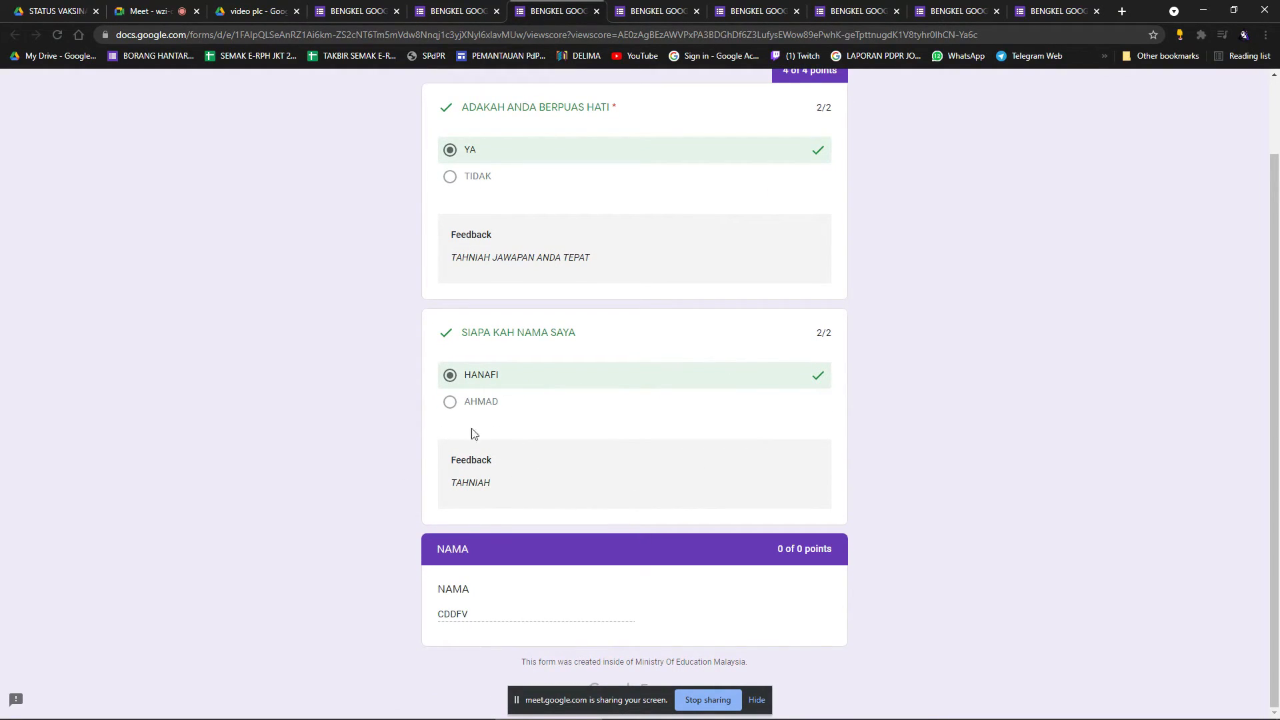
pyautogui.scroll(2, 534, 480)
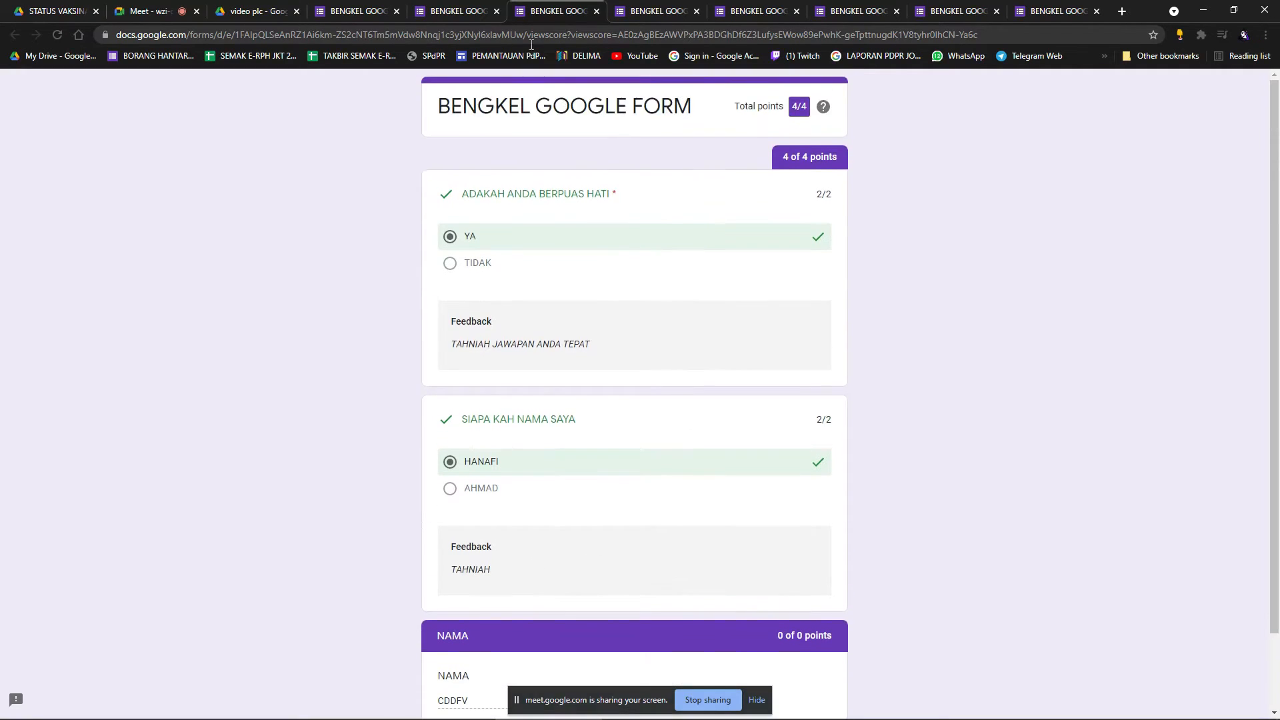
pyautogui.click(467, 12)
# Preview again and submit a response with YA, AHMAD and F as NAMA.
pyautogui.click(371, 7)
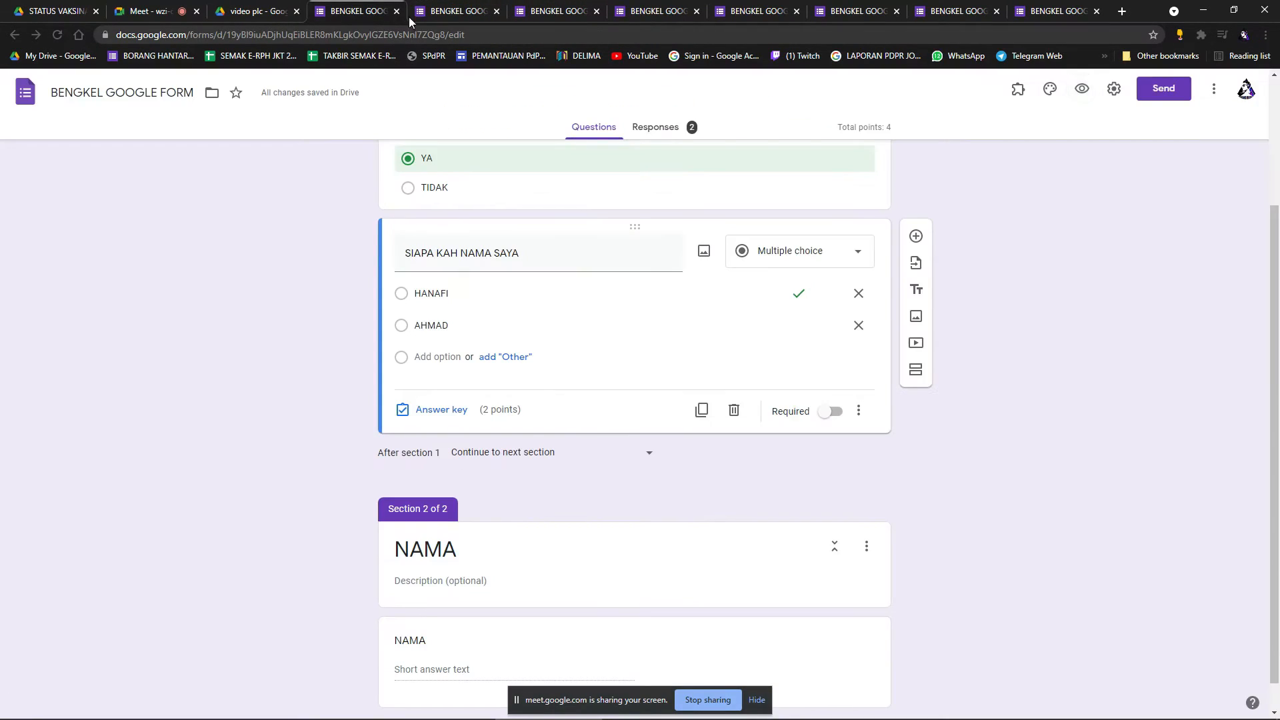
pyautogui.click(1082, 89)
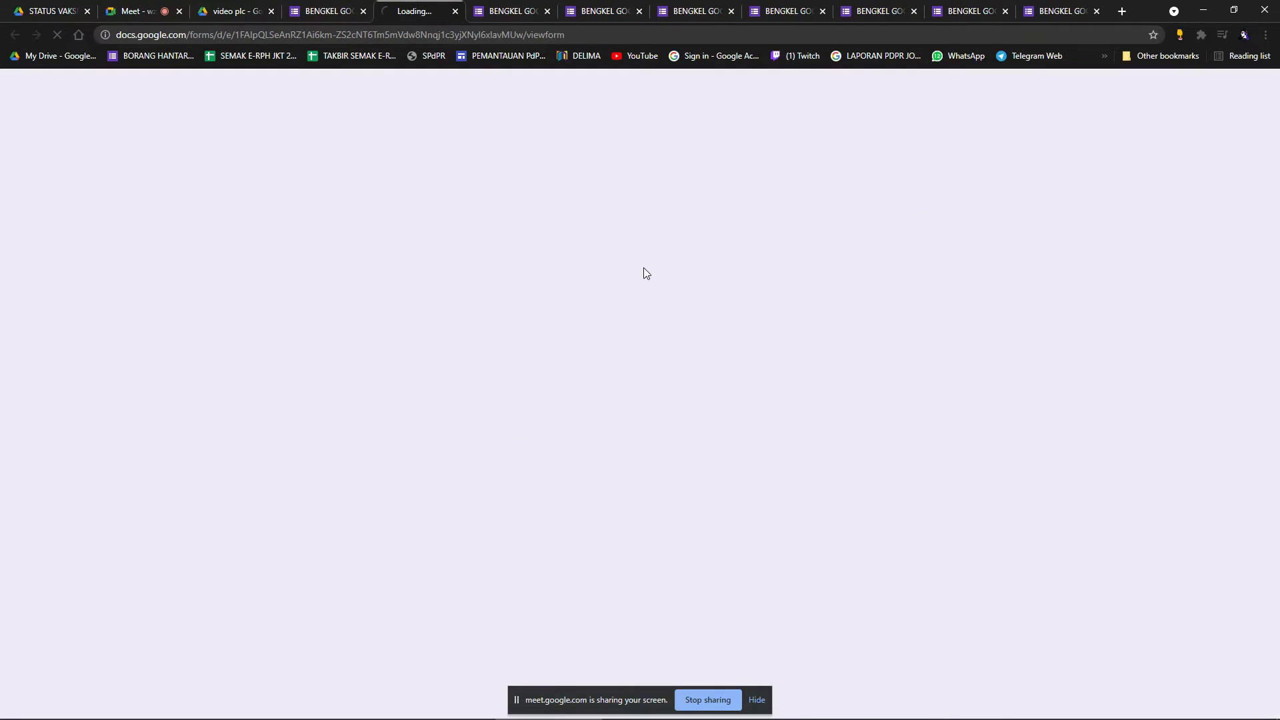
pyautogui.click(450, 225)
pyautogui.click(450, 375)
pyautogui.click(453, 447)
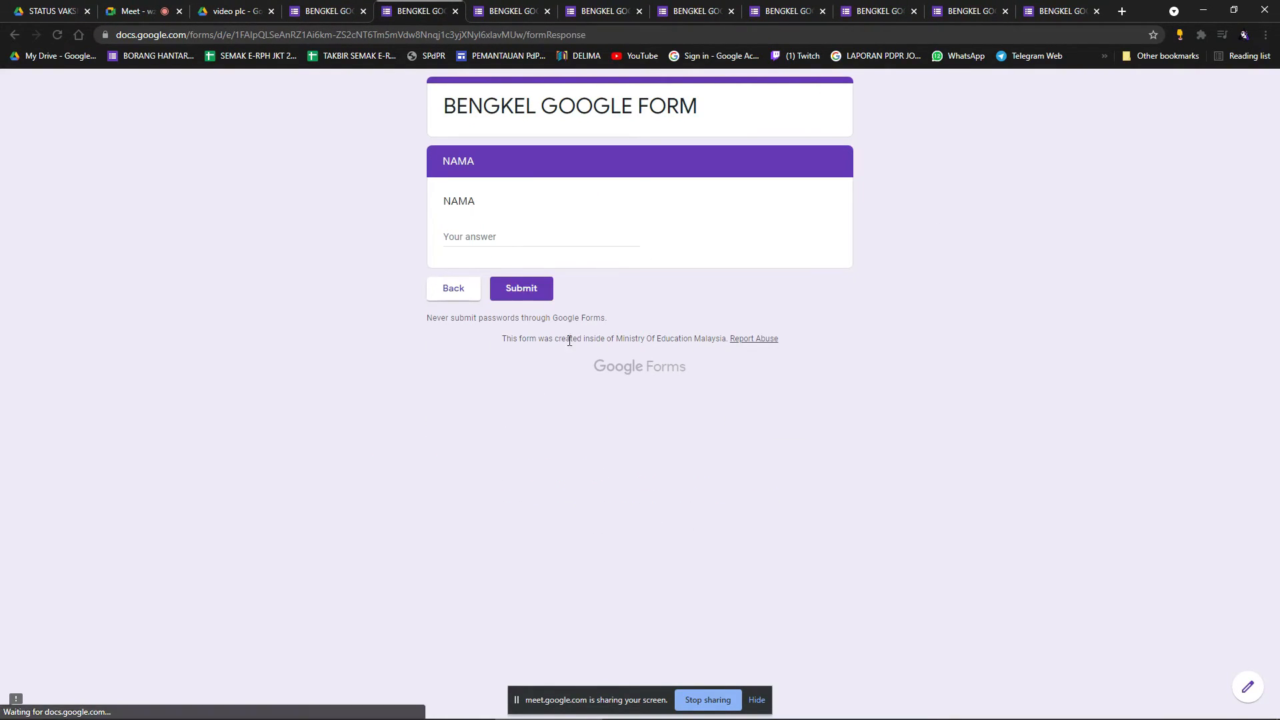
pyautogui.click(477, 246)
pyautogui.write('FGG')
pyautogui.click(528, 289)
# Review the second response's 2/4 score and its apology feedback.
pyautogui.click(497, 186)
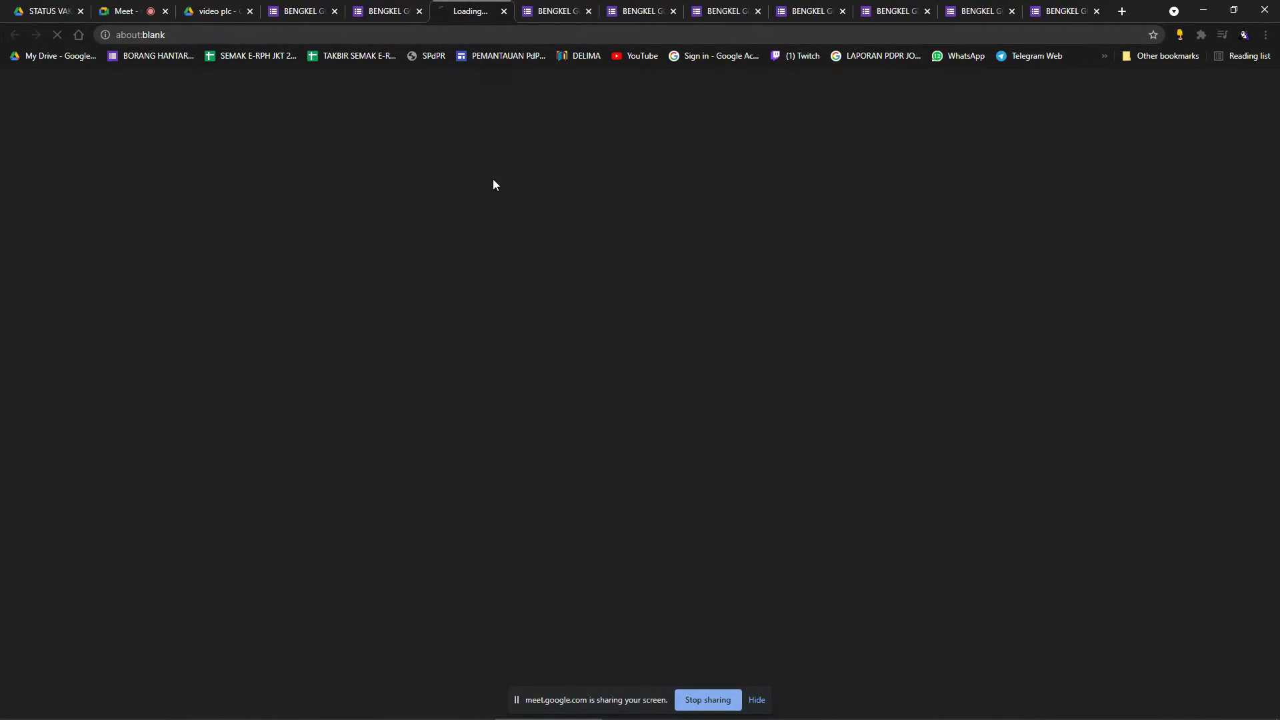
pyautogui.scroll(-2, 613, 249)
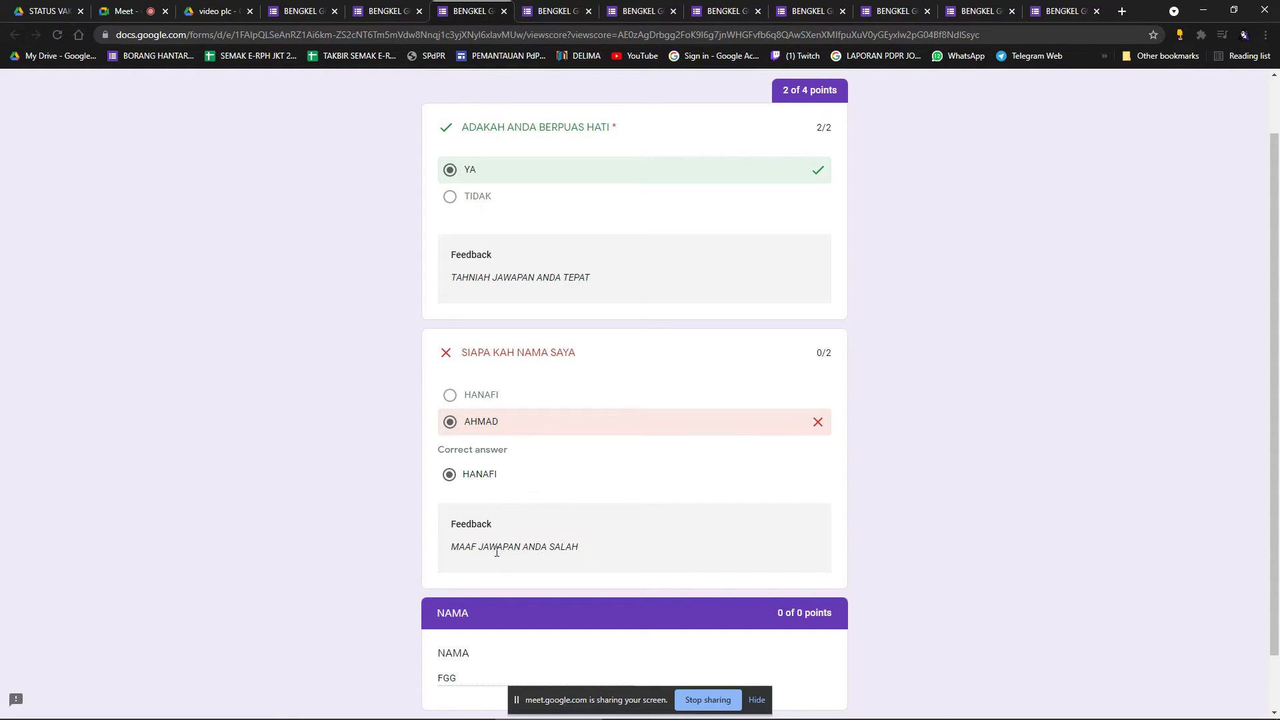
pyautogui.scroll(-1, 593, 527)
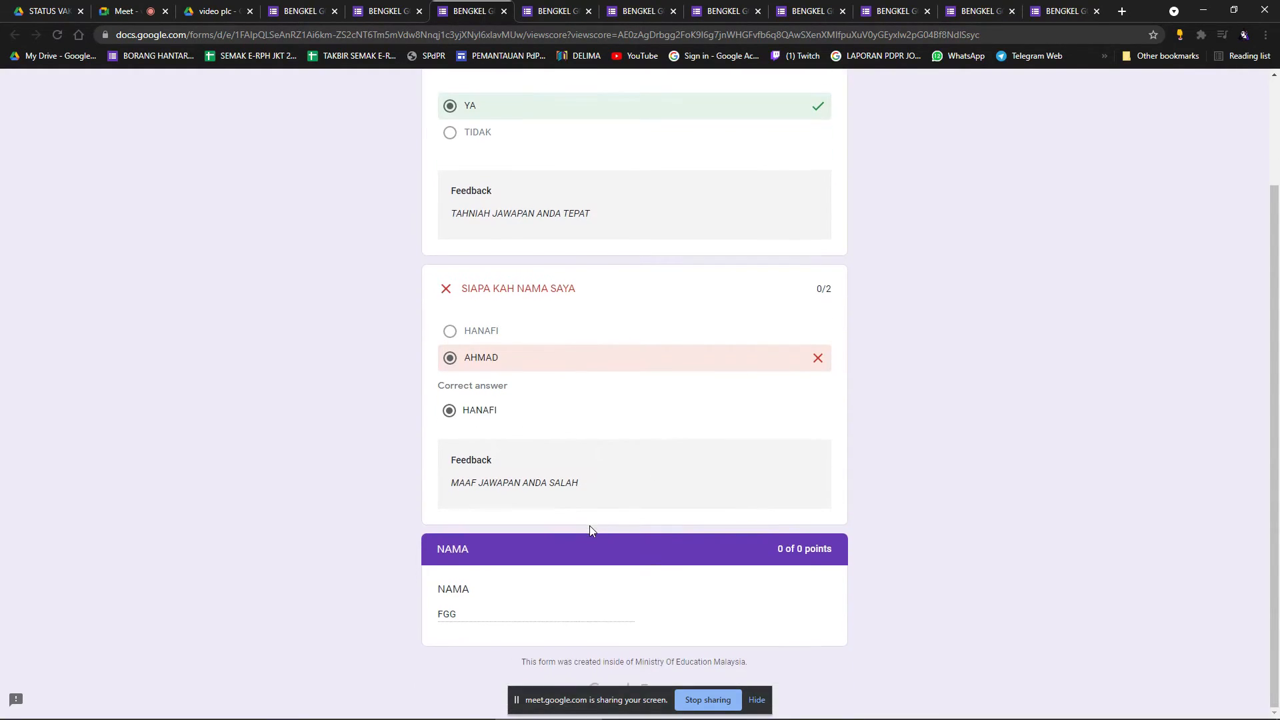
pyautogui.scroll(2, 620, 487)
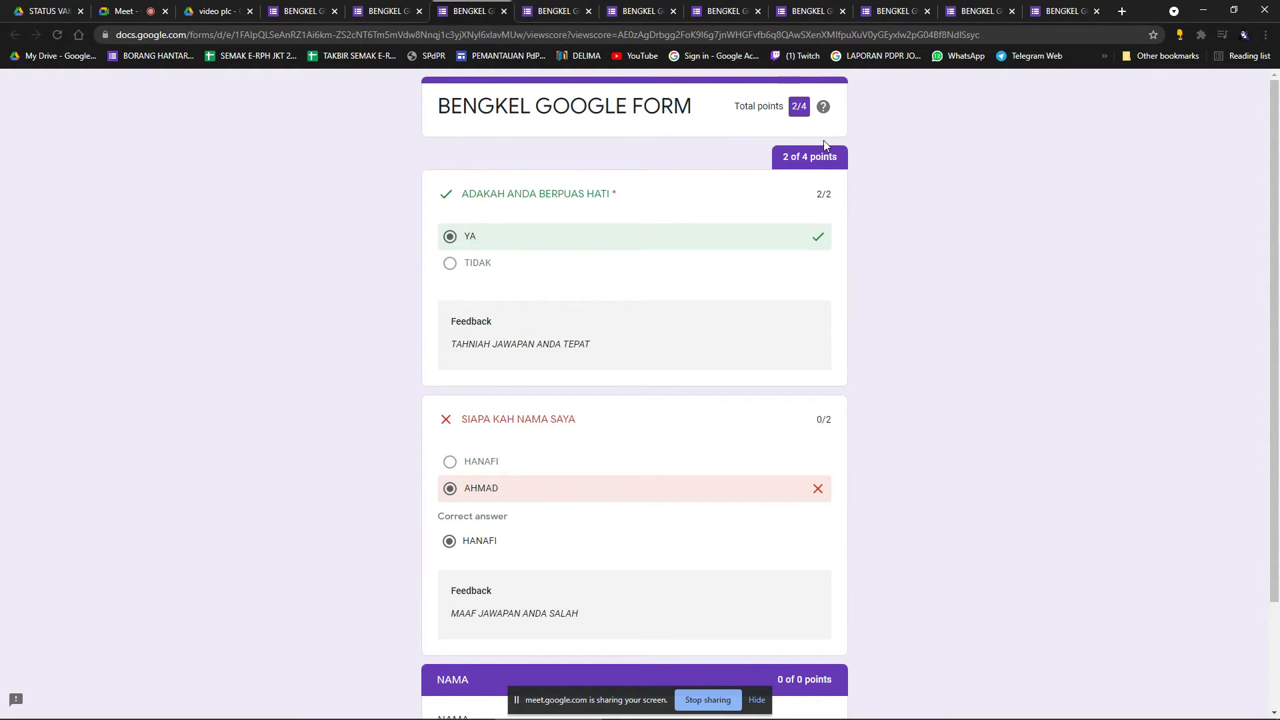
pyautogui.scroll(-2, 710, 458)
pyautogui.scroll(2, 711, 457)
# Close the extra form tabs, confirming each Leave site prompt, and return to the editor.
pyautogui.click(591, 11)
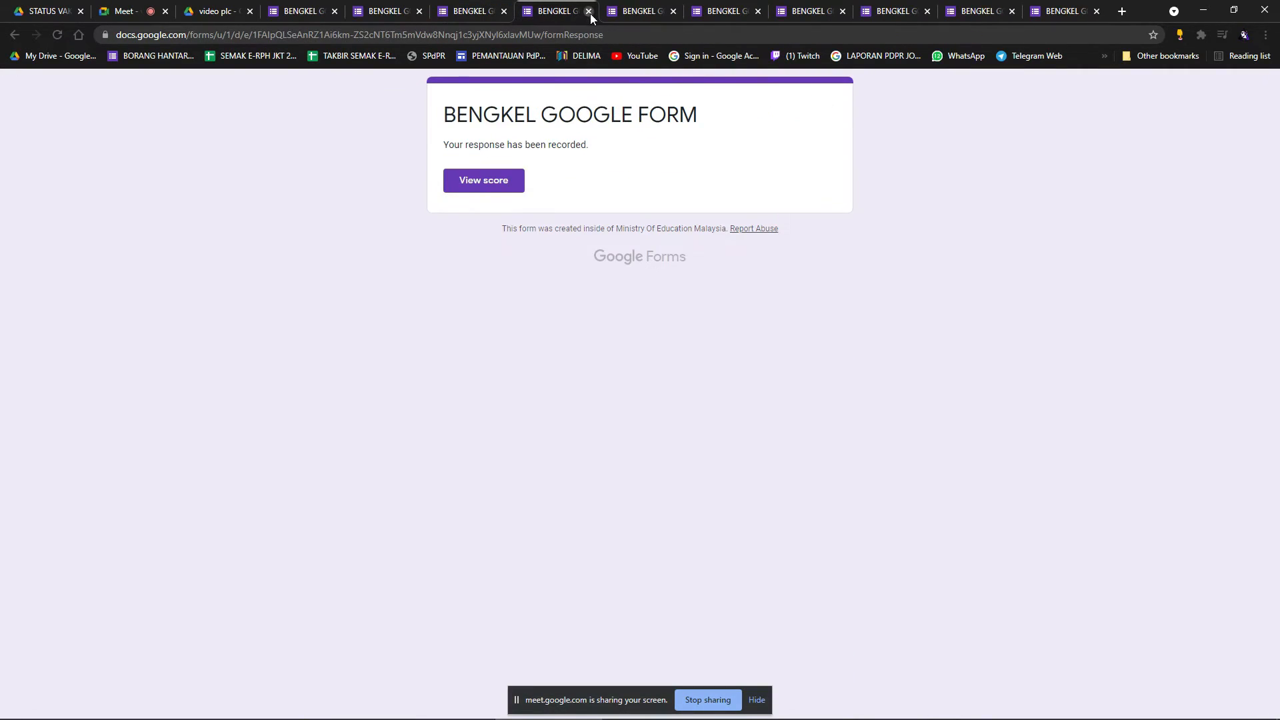
pyautogui.click(590, 12)
pyautogui.click(590, 11)
pyautogui.click(697, 109)
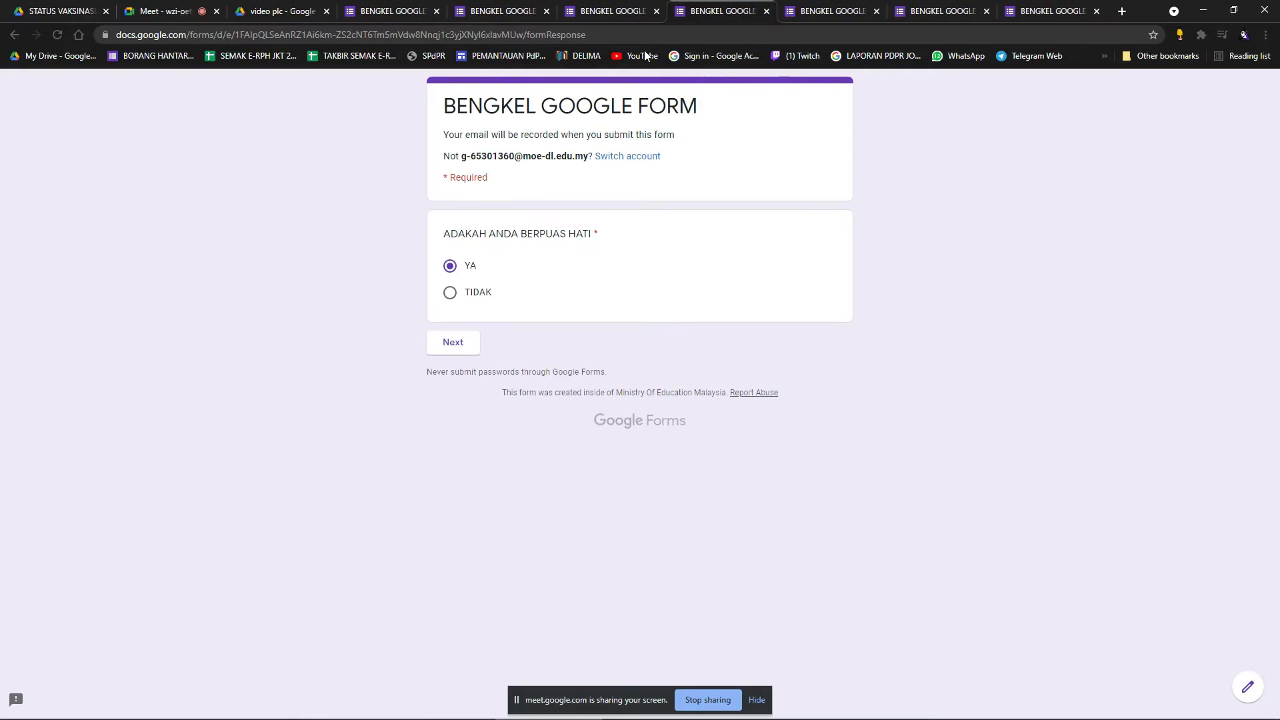
pyautogui.click(770, 11)
pyautogui.click(724, 105)
pyautogui.click(852, 12)
pyautogui.click(714, 108)
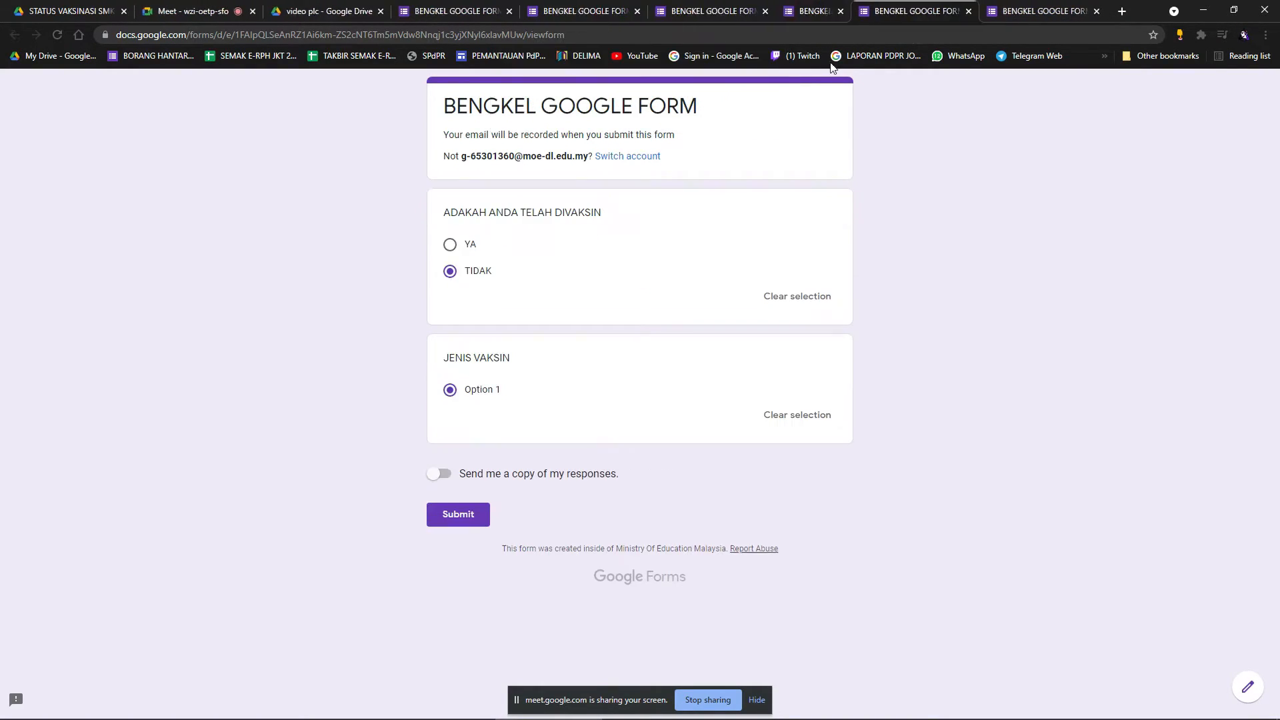
pyautogui.click(960, 11)
pyautogui.click(714, 109)
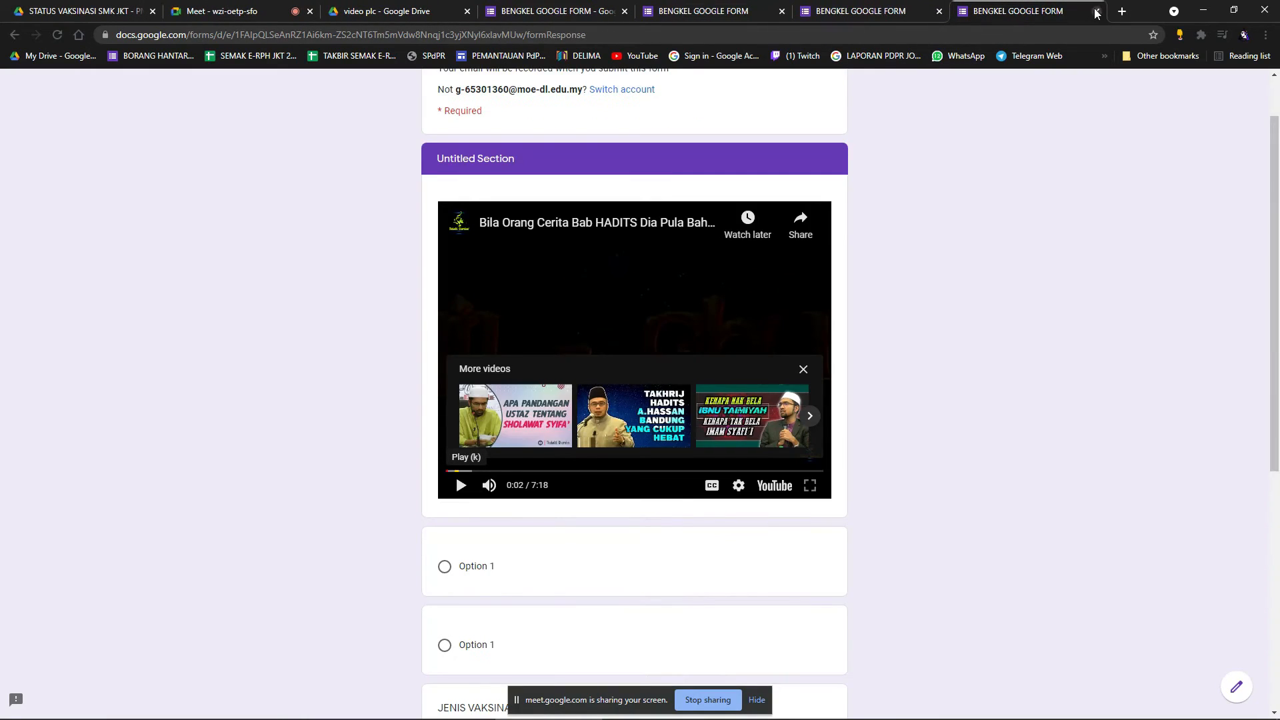
pyautogui.click(1096, 12)
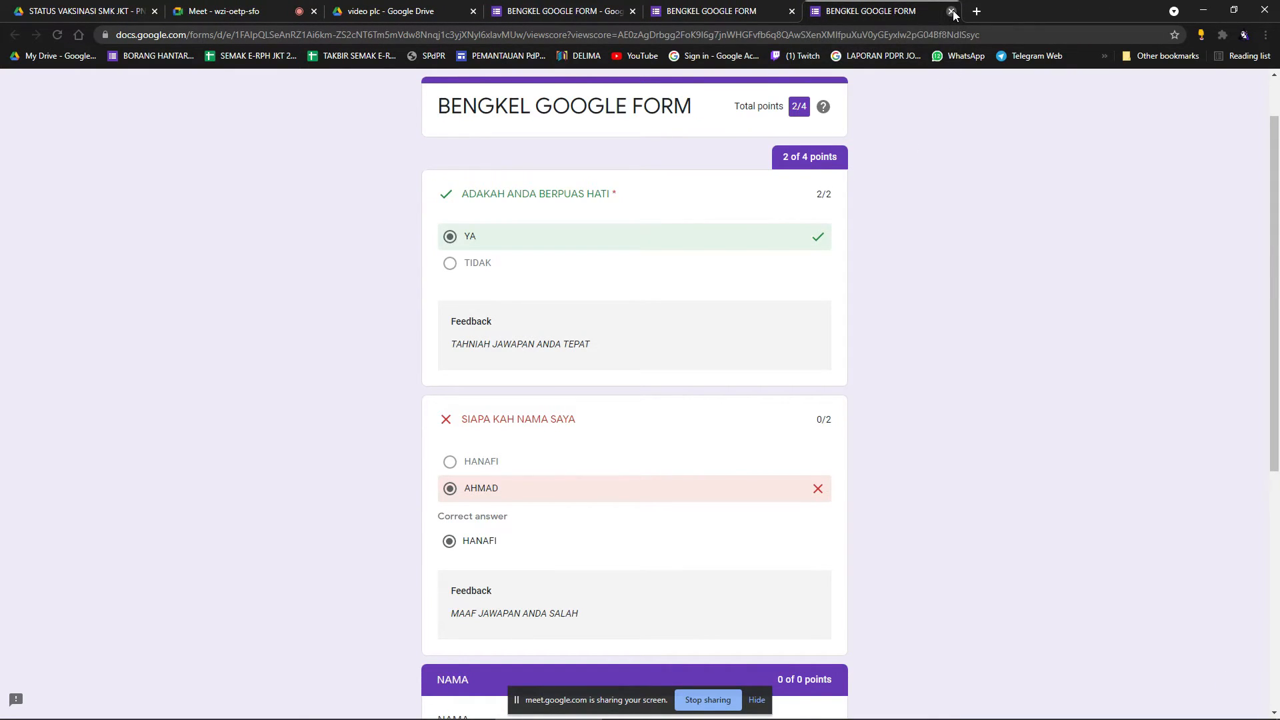
pyautogui.click(713, 16)
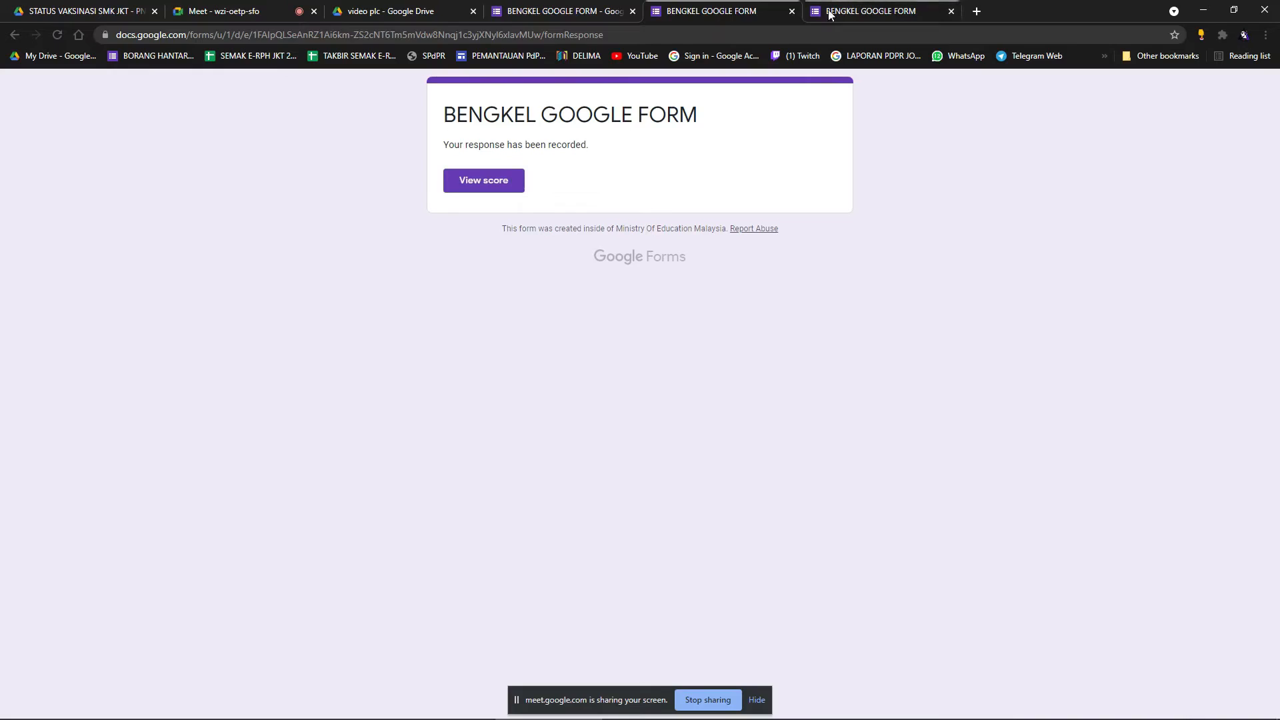
pyautogui.click(583, 11)
pyautogui.scroll(3, 738, 280)
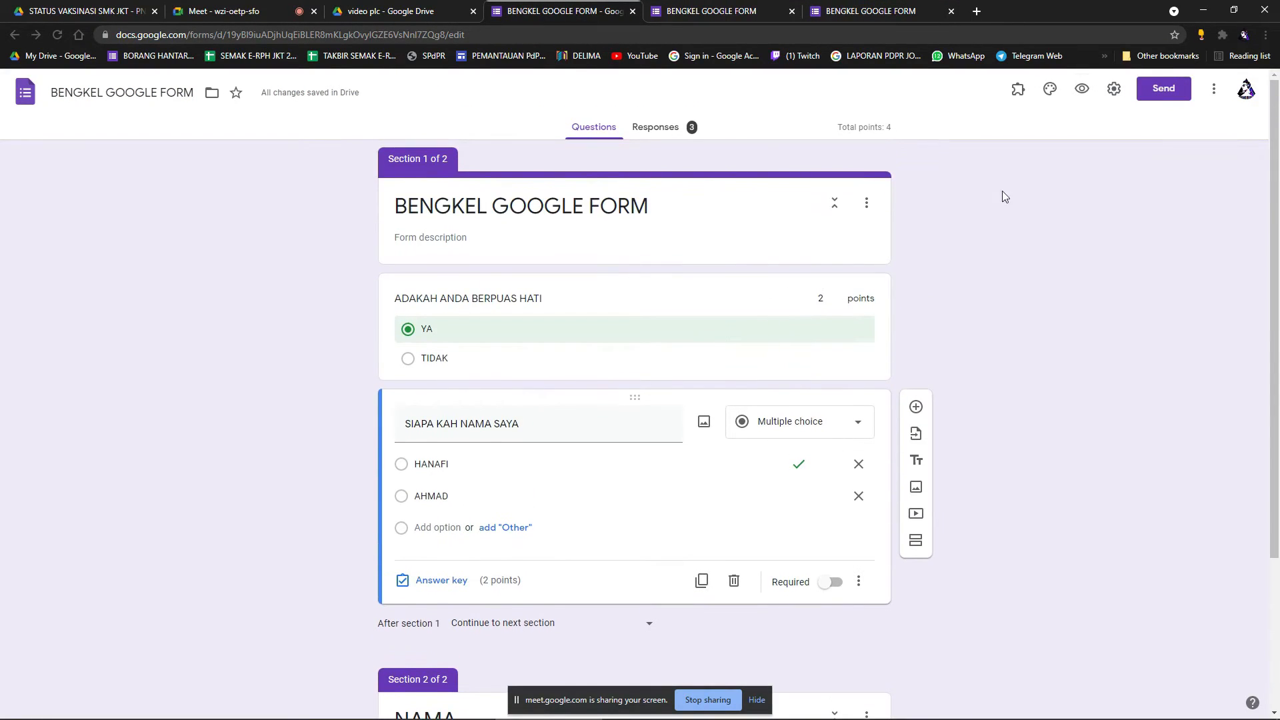
pyautogui.click(1113, 91)
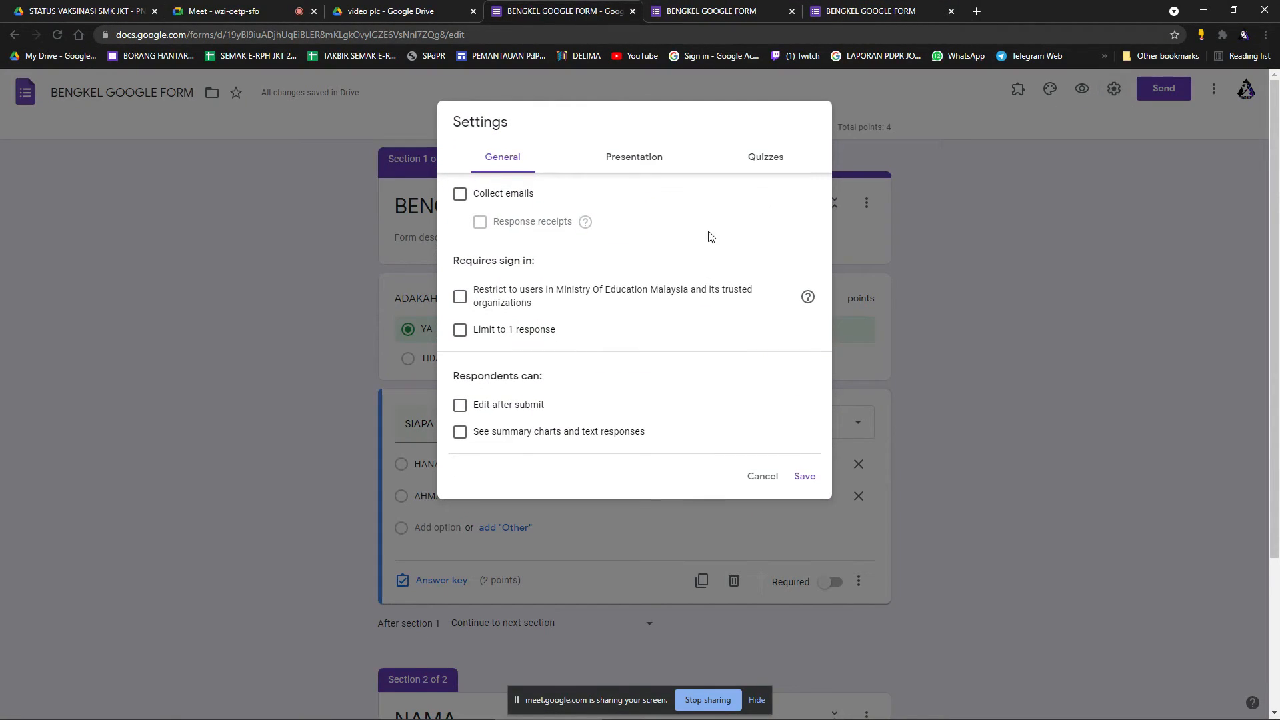
pyautogui.click(764, 160)
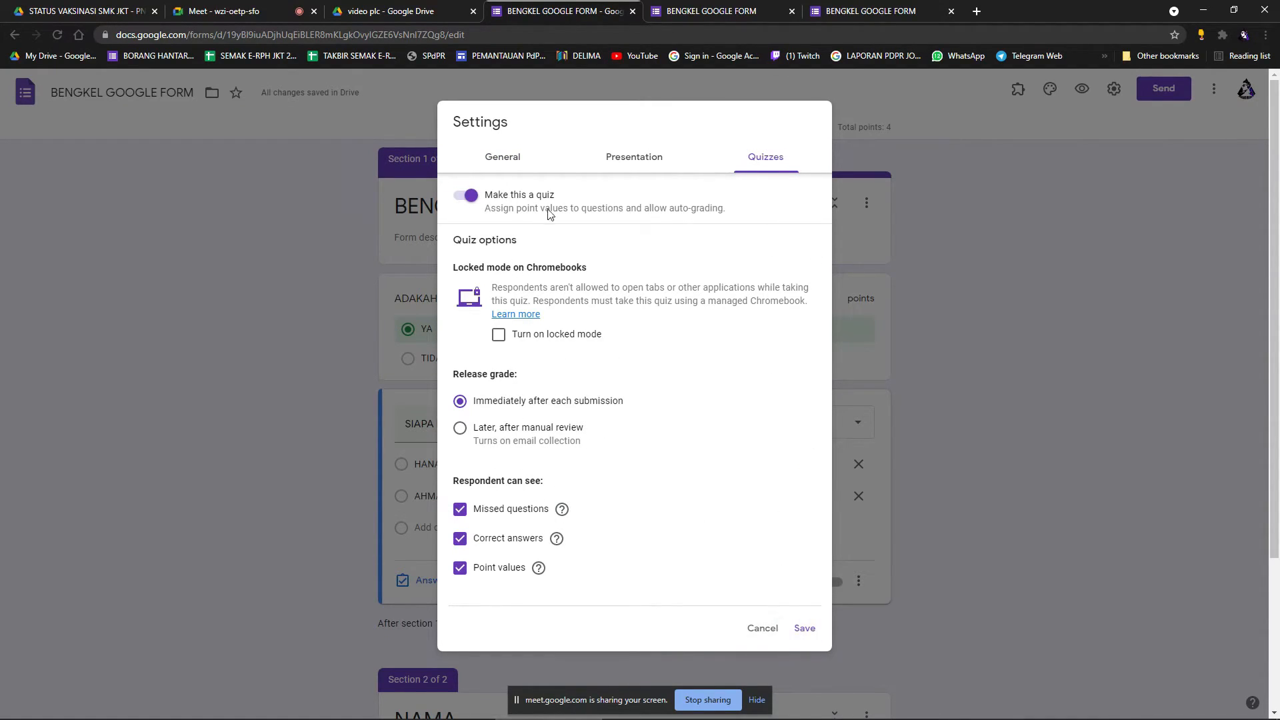
pyautogui.click(763, 628)
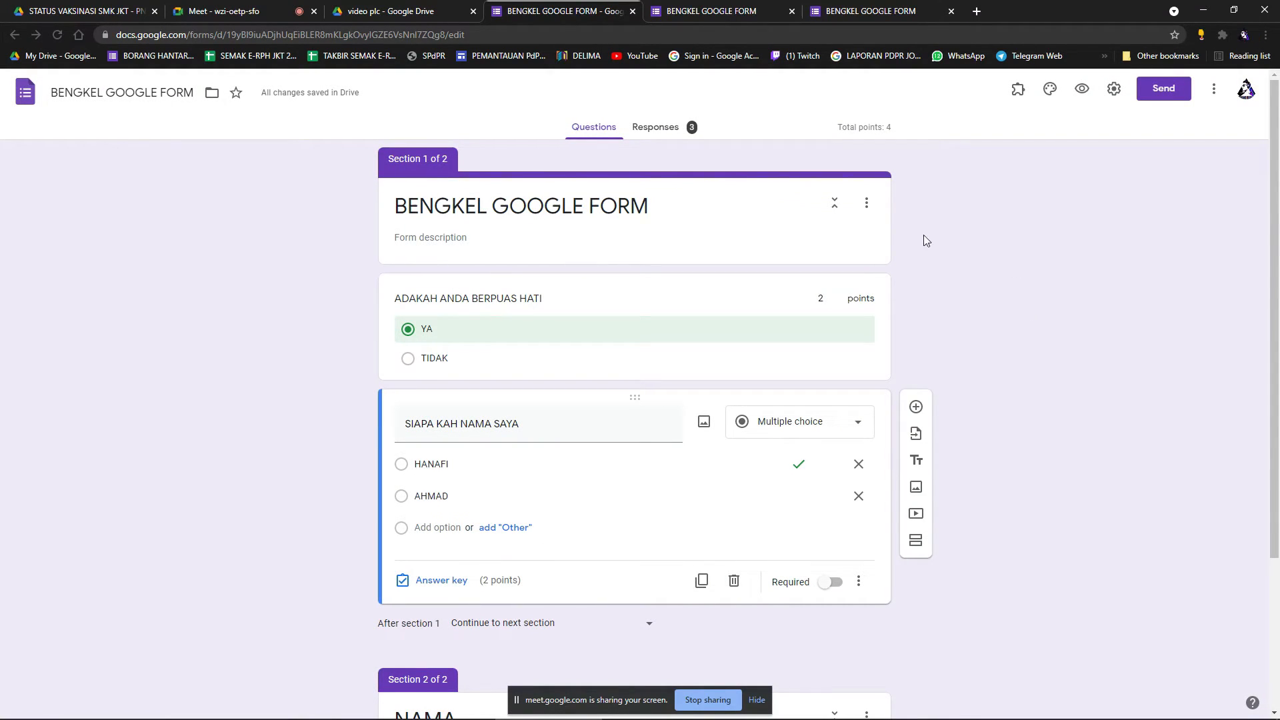
# Review the three responses and link them to a new spreadsheet, BENGKEL GOOGLE FORM (Responses).
pyautogui.click(663, 135)
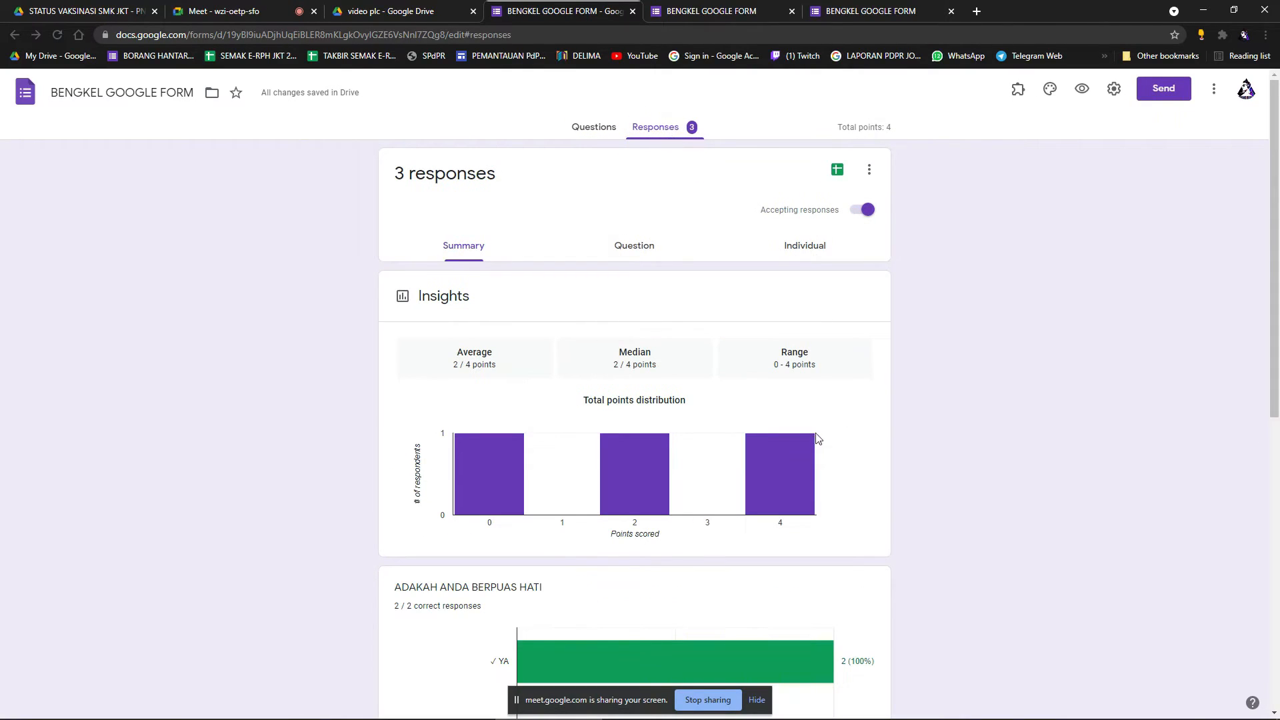
pyautogui.scroll(-1, 638, 439)
pyautogui.scroll(-2, 639, 440)
pyautogui.scroll(2, 658, 427)
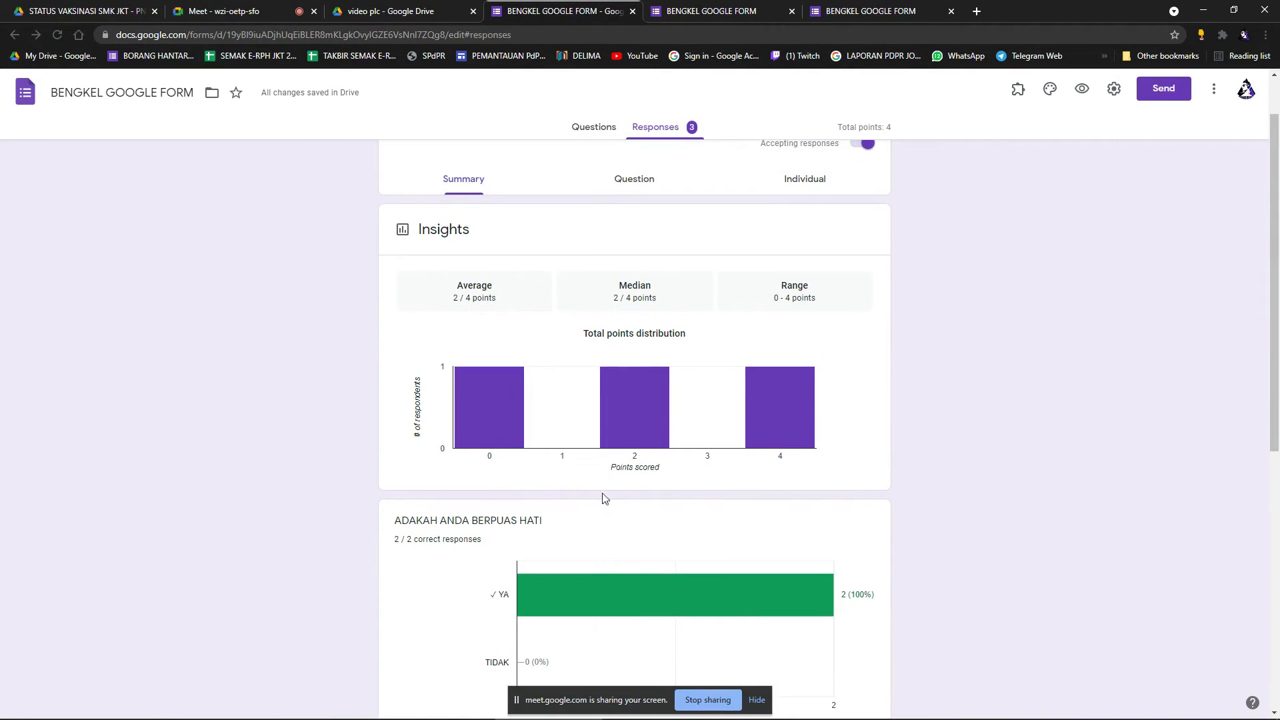
pyautogui.scroll(-6, 696, 467)
pyautogui.scroll(7, 697, 467)
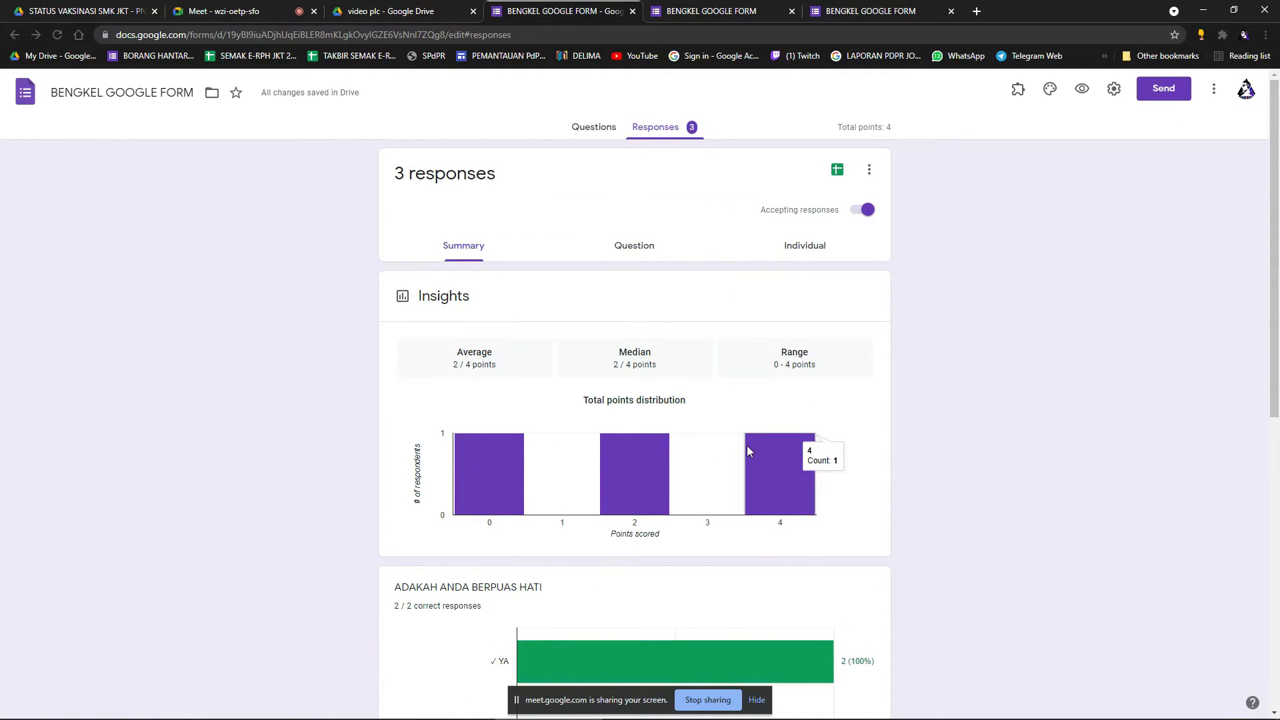
pyautogui.click(843, 172)
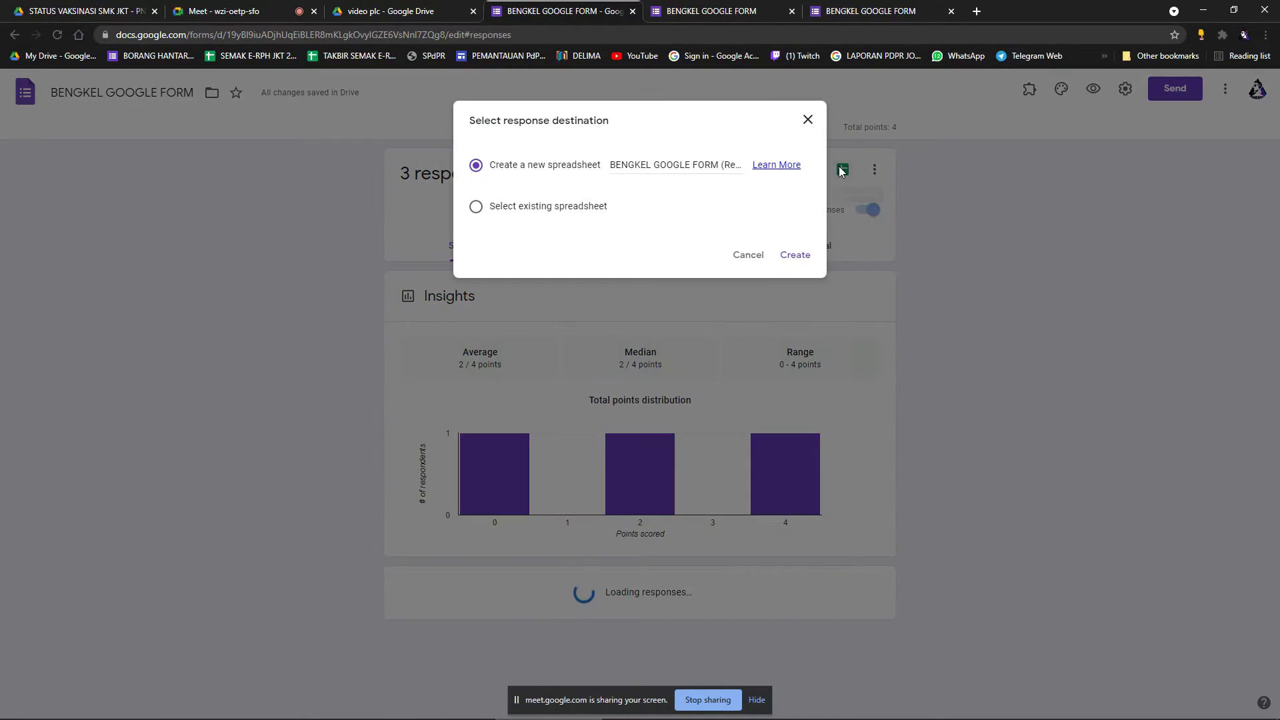
pyautogui.click(808, 257)
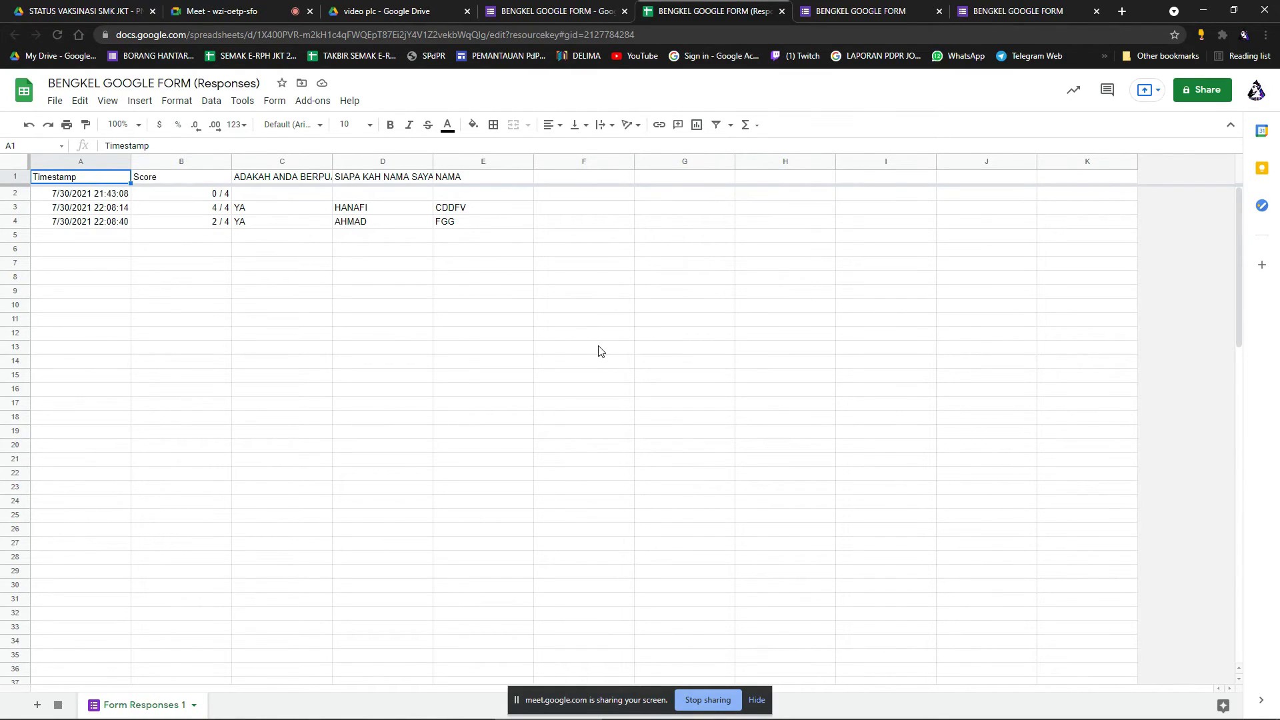
# Select several cell ranges and header cells, moving the empty cell H1 to K1.
pyautogui.moveTo(94, 236); pyautogui.dragTo(404, 250)
pyautogui.moveTo(68, 279); pyautogui.dragTo(412, 291)
pyautogui.moveTo(86, 376); pyautogui.dragTo(467, 389)
pyautogui.moveTo(267, 516); pyautogui.dragTo(460, 557)
pyautogui.moveTo(395, 558); pyautogui.dragTo(384, 586)
pyautogui.scroll(-1, 421, 615)
pyautogui.scroll(1, 423, 615)
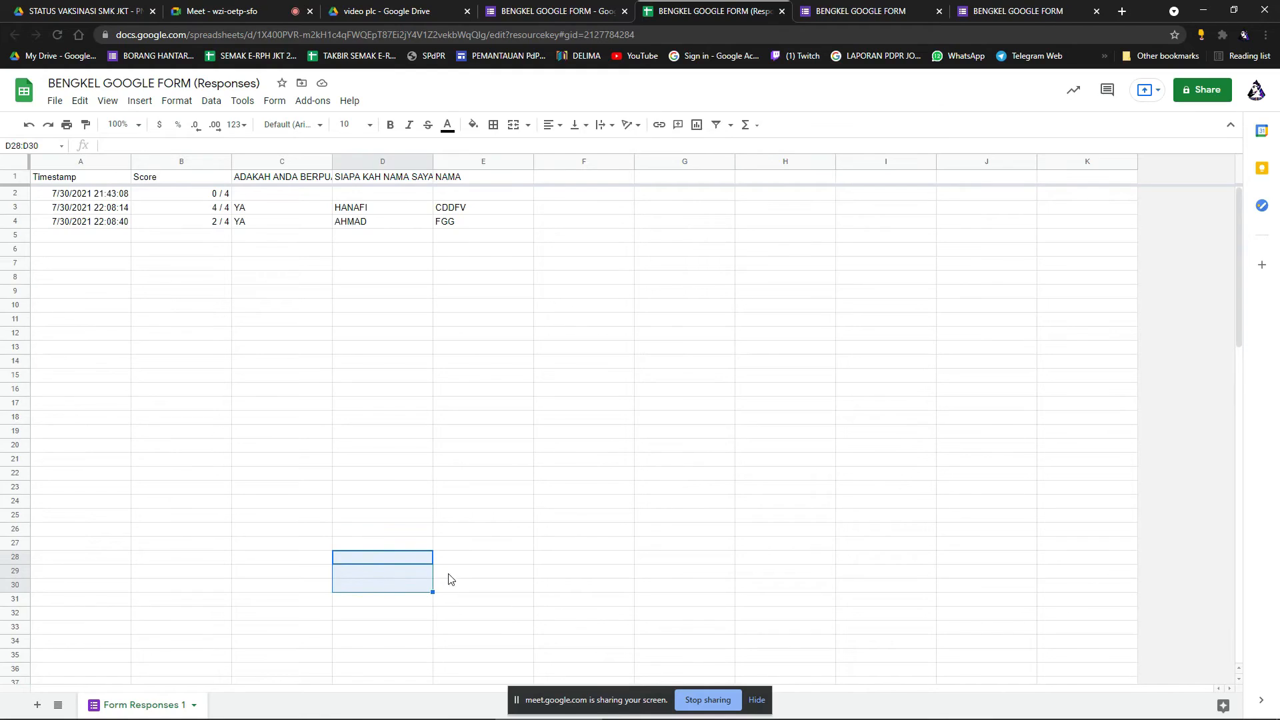
pyautogui.click(512, 182)
pyautogui.moveTo(603, 188); pyautogui.dragTo(669, 186)
pyautogui.click(699, 180)
pyautogui.click(804, 179)
pyautogui.moveTo(813, 178); pyautogui.dragTo(1094, 178)
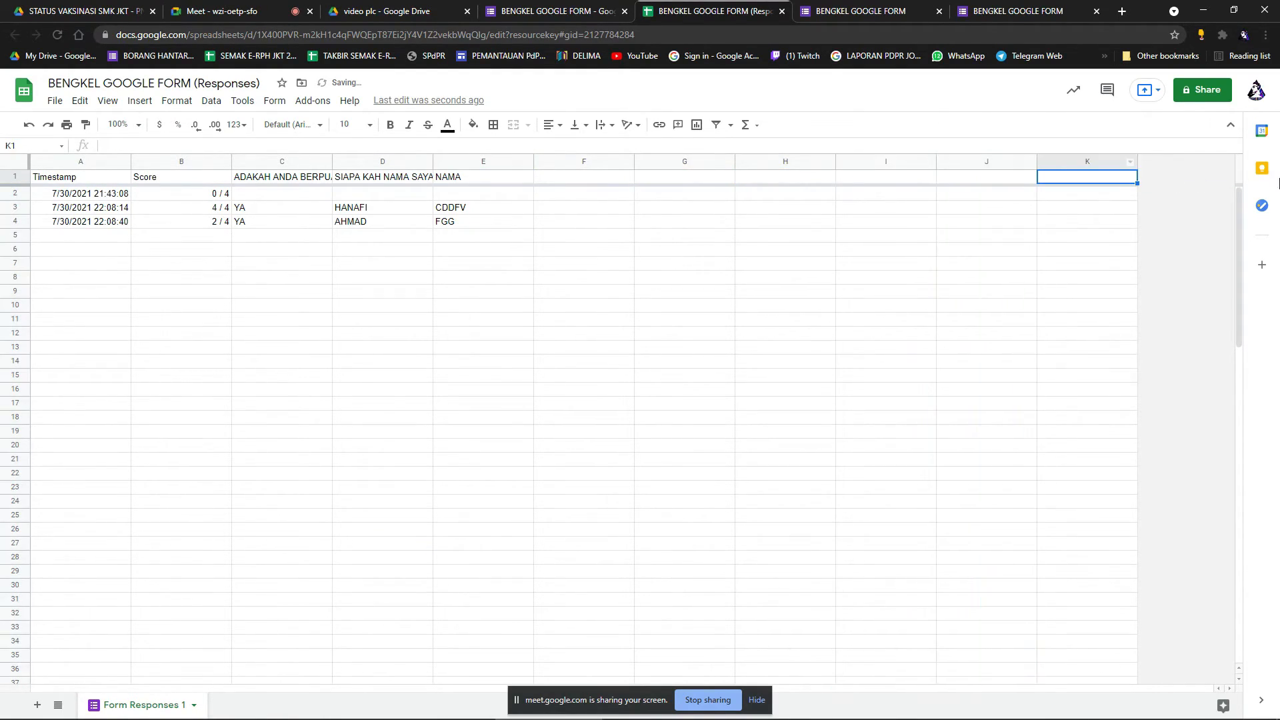
# Check the timestamps and scores 0/4, 4/4 and 2/4, then close the form editor tab.
pyautogui.moveTo(94, 196); pyautogui.dragTo(104, 227)
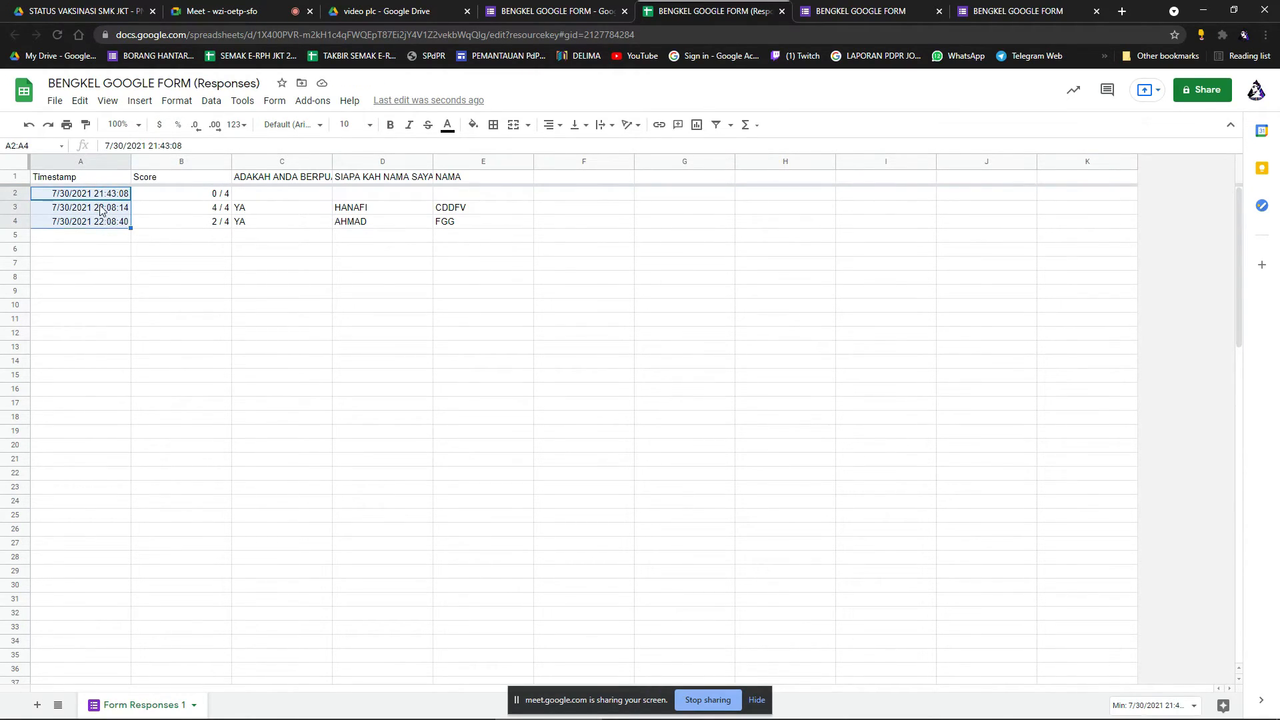
pyautogui.click(104, 198)
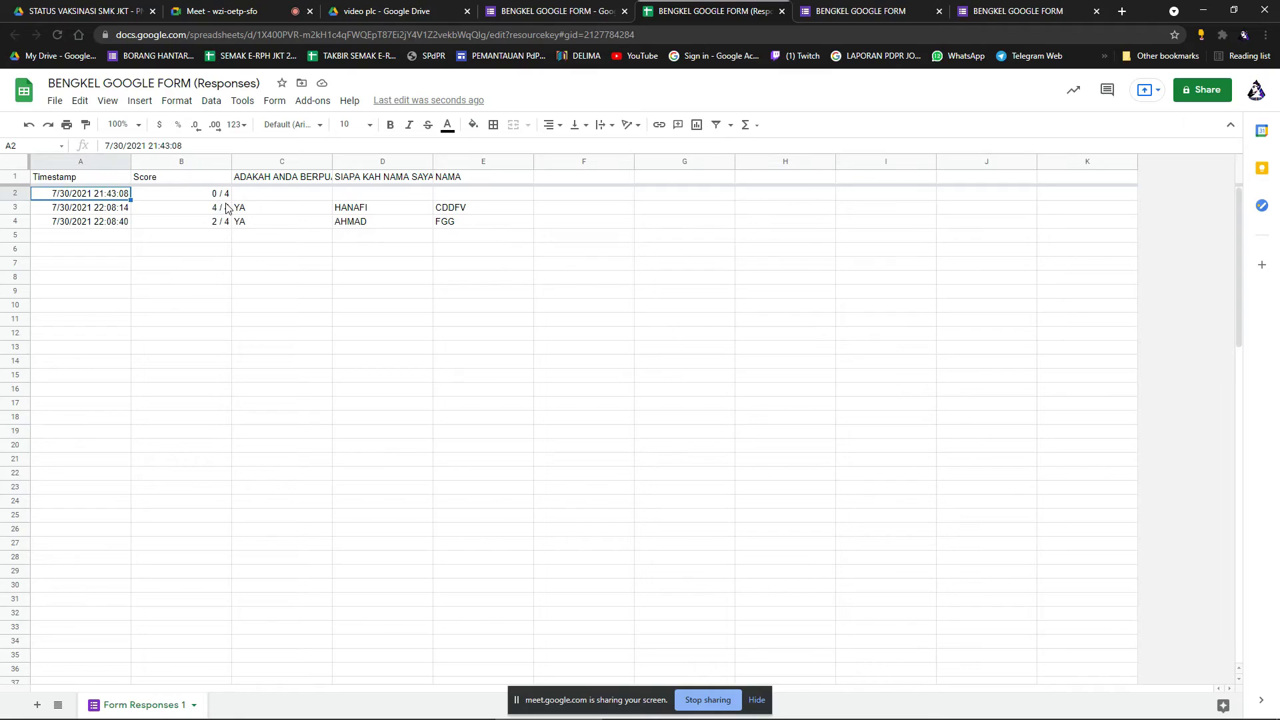
pyautogui.click(162, 178)
pyautogui.click(207, 198)
pyautogui.click(211, 208)
pyautogui.click(213, 222)
pyautogui.click(369, 198)
pyautogui.click(218, 212)
pyautogui.click(359, 226)
pyautogui.click(224, 225)
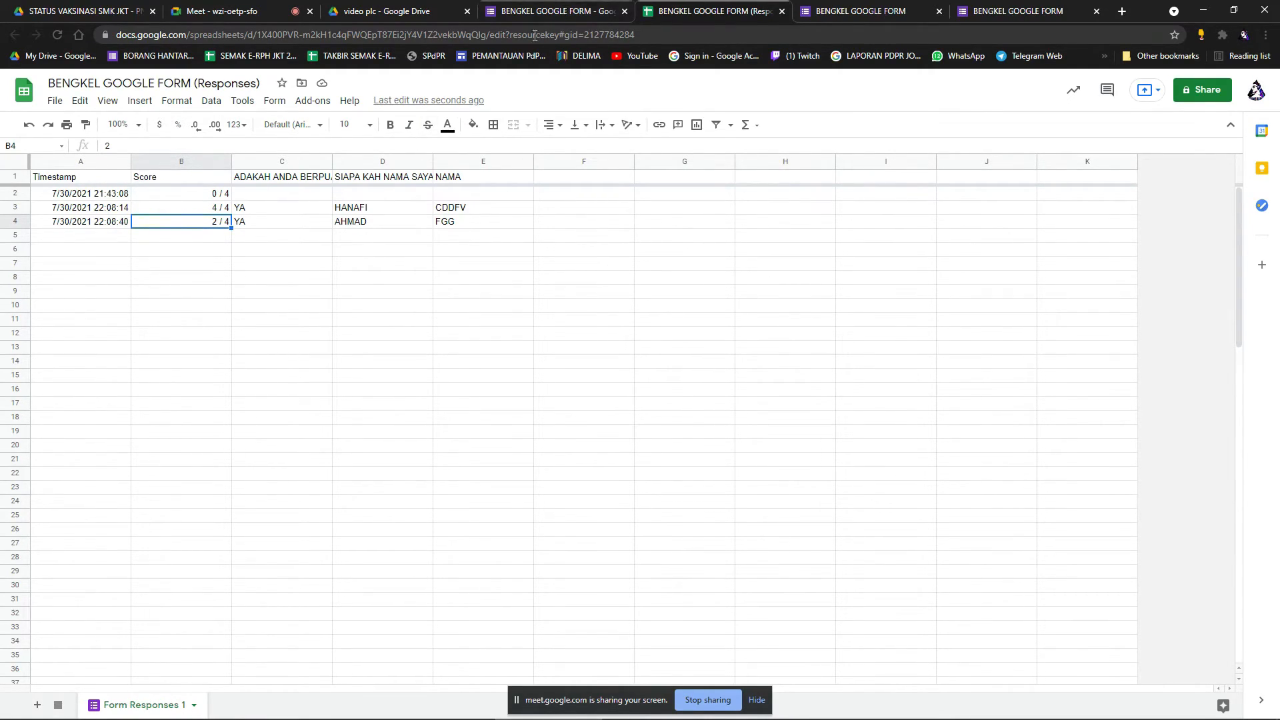
pyautogui.click(624, 12)
# Close the leftover spreadsheet and form tabs and dismiss the sharing panel.
pyautogui.click(625, 12)
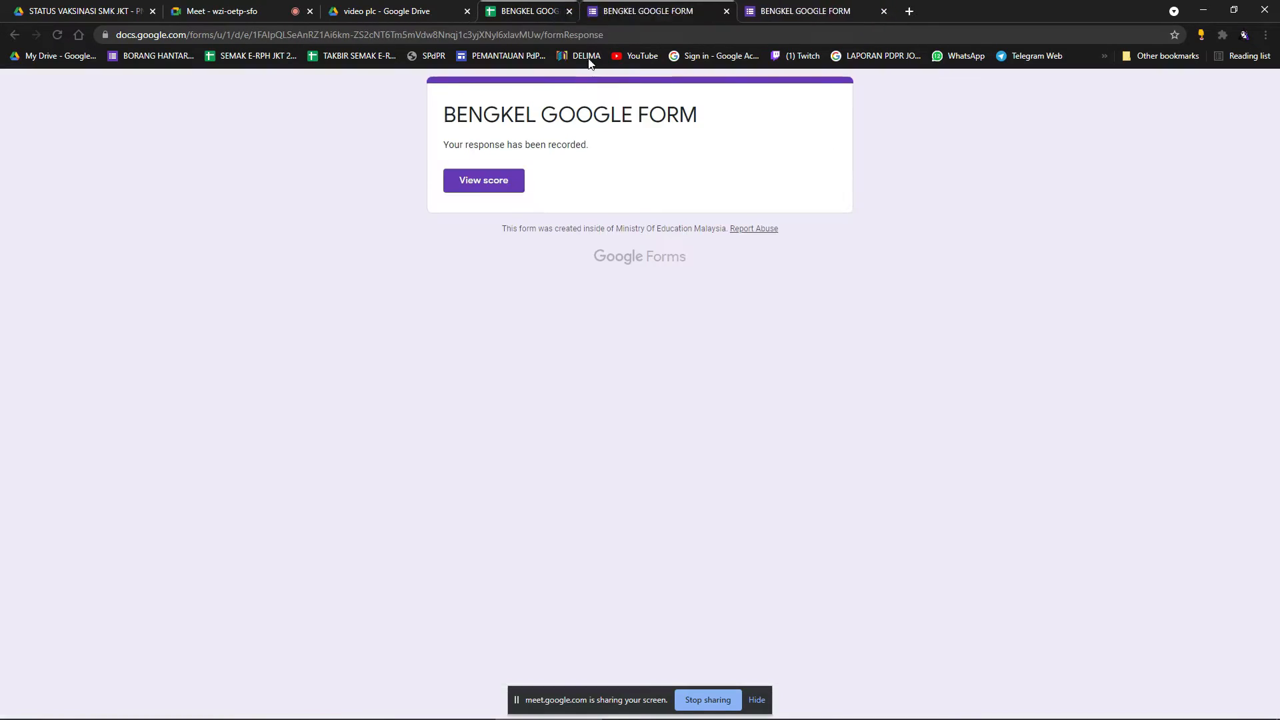
pyautogui.click(634, 9)
pyautogui.click(634, 11)
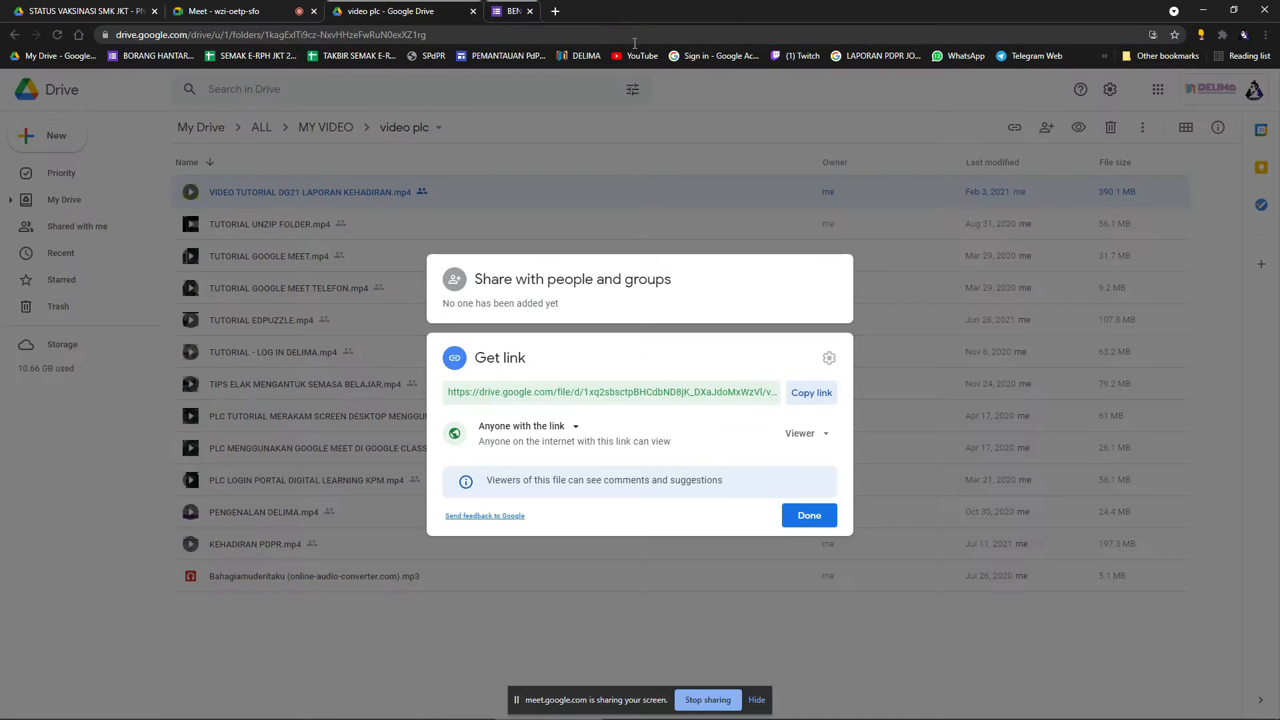
pyautogui.click(811, 522)
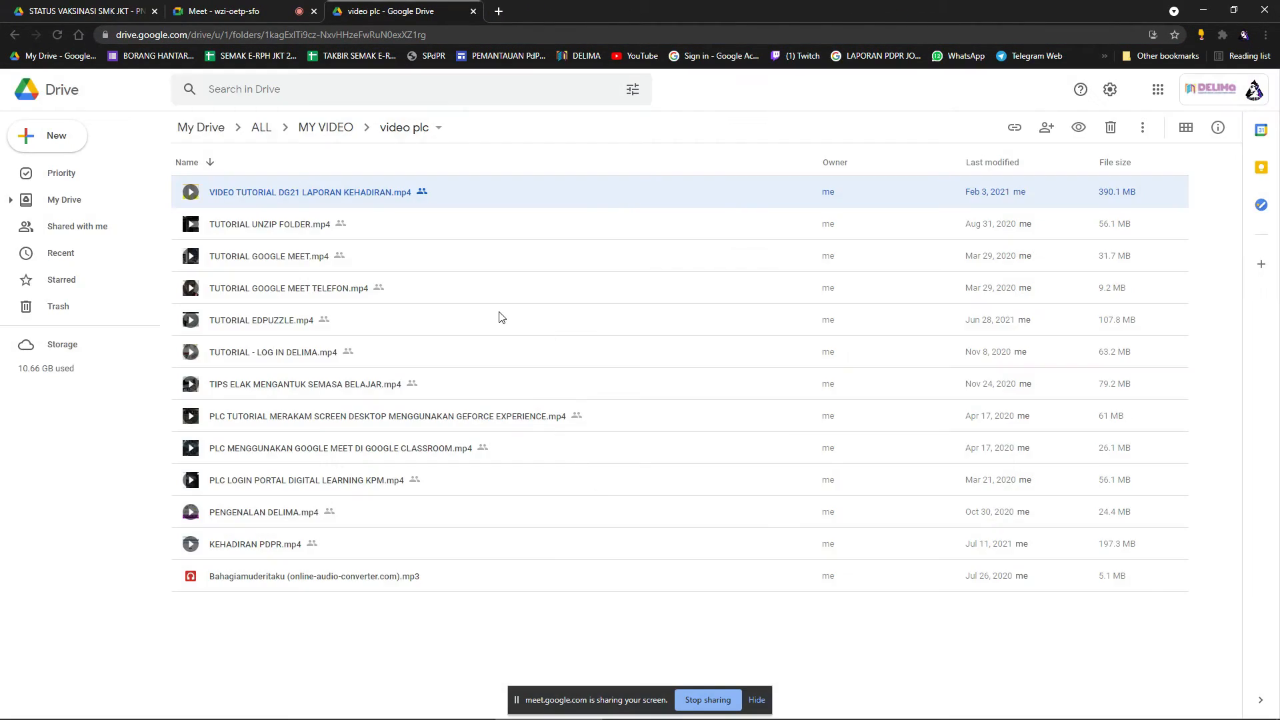
# Open BENGKEL GOOGLE FORM from My Drive.
pyautogui.click(204, 127)
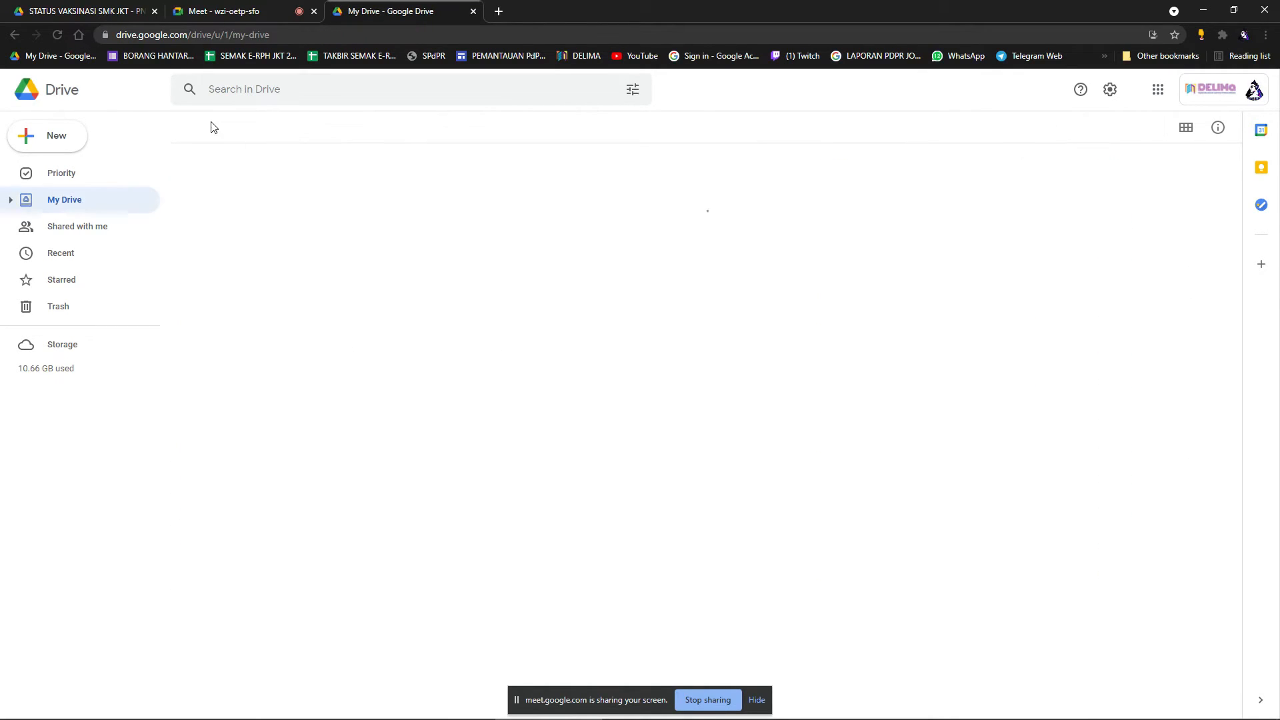
pyautogui.scroll(-4, 410, 332)
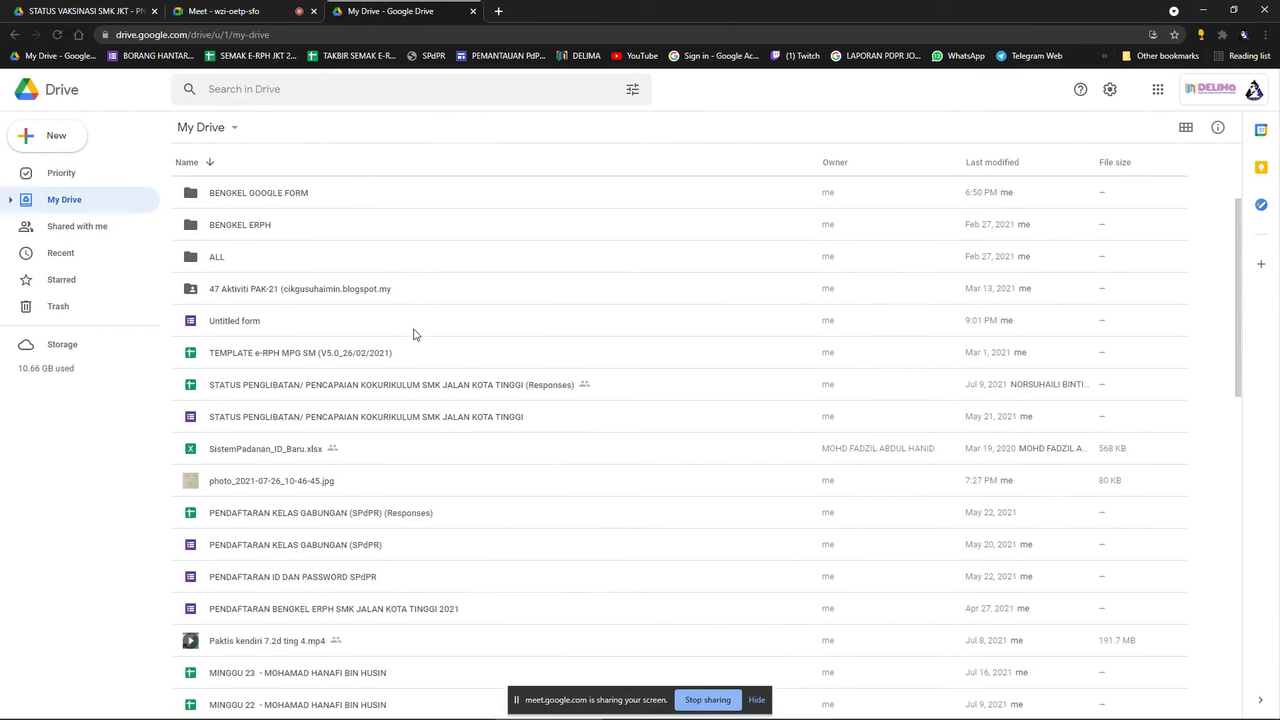
pyautogui.scroll(-15, 437, 340)
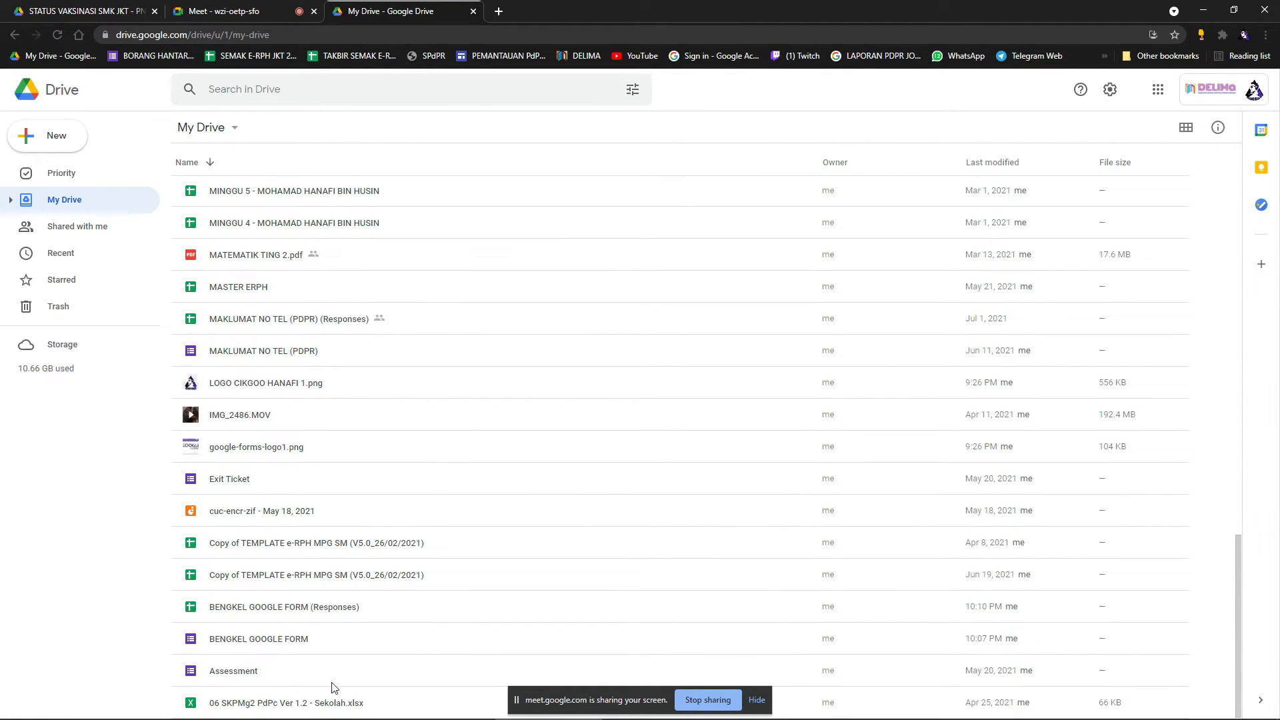
pyautogui.doubleClick(274, 643)
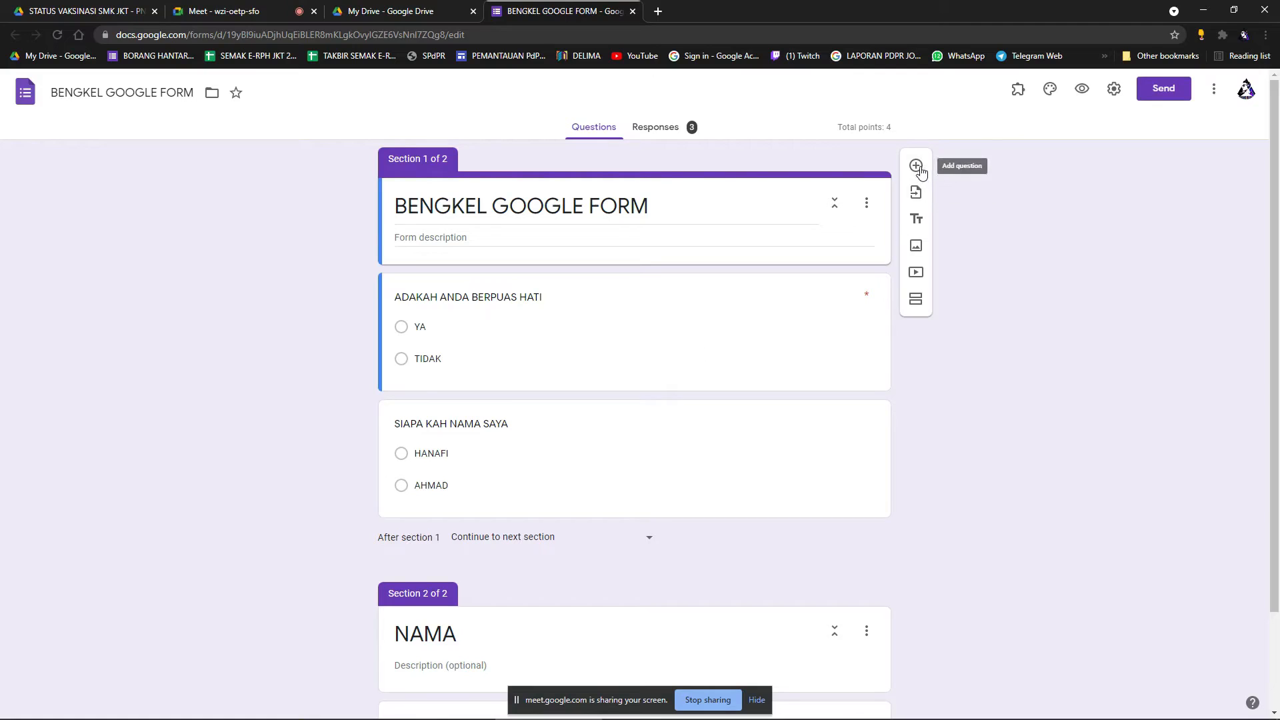
# Add a blank multiple-choice question above the first quiz question and close the form editor.
pyautogui.click(916, 165)
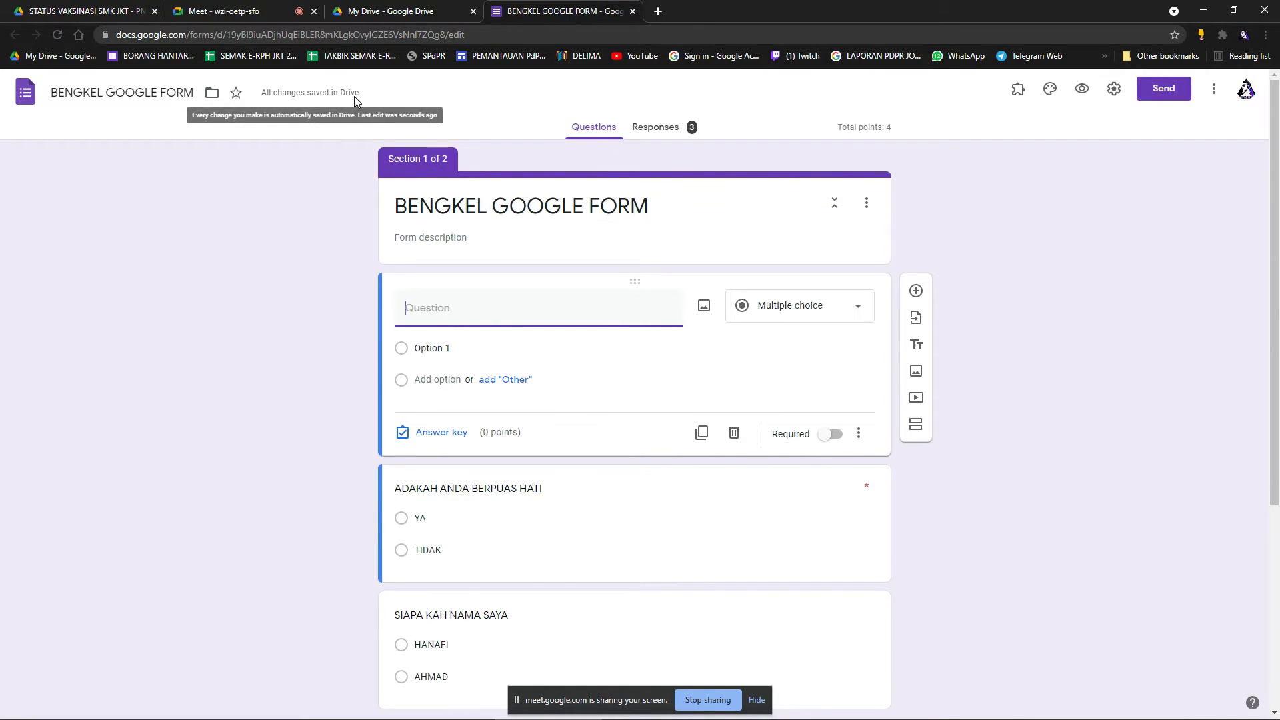
pyautogui.click(636, 12)
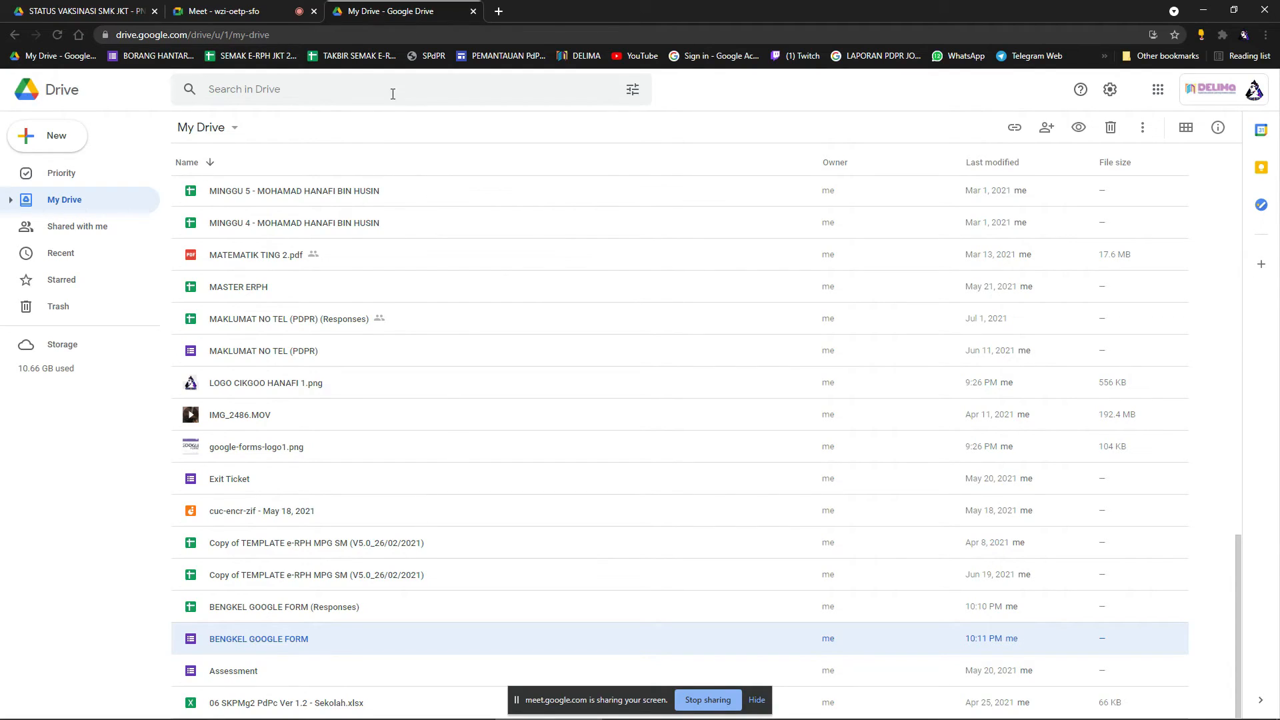
pyautogui.click(76, 207)
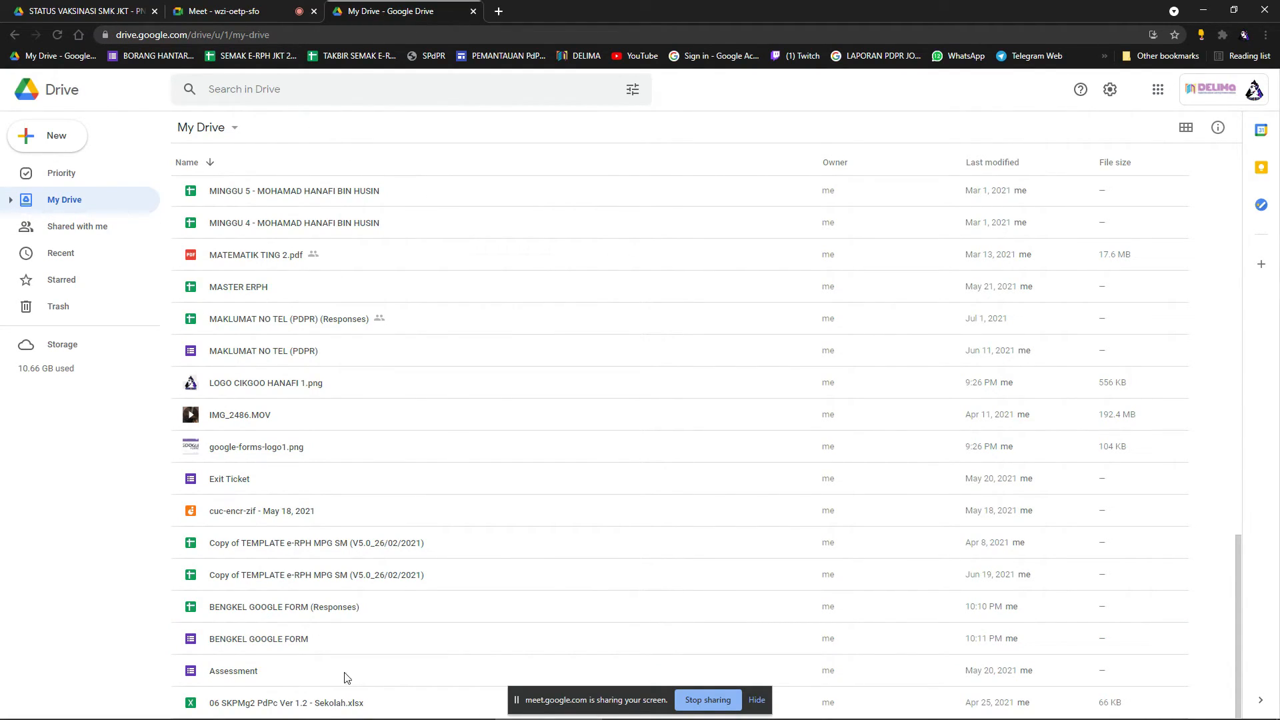
# Reopen BENGKEL GOOGLE FORM from Drive to confirm the new question, then go back to My Drive.
pyautogui.doubleClick(254, 650)
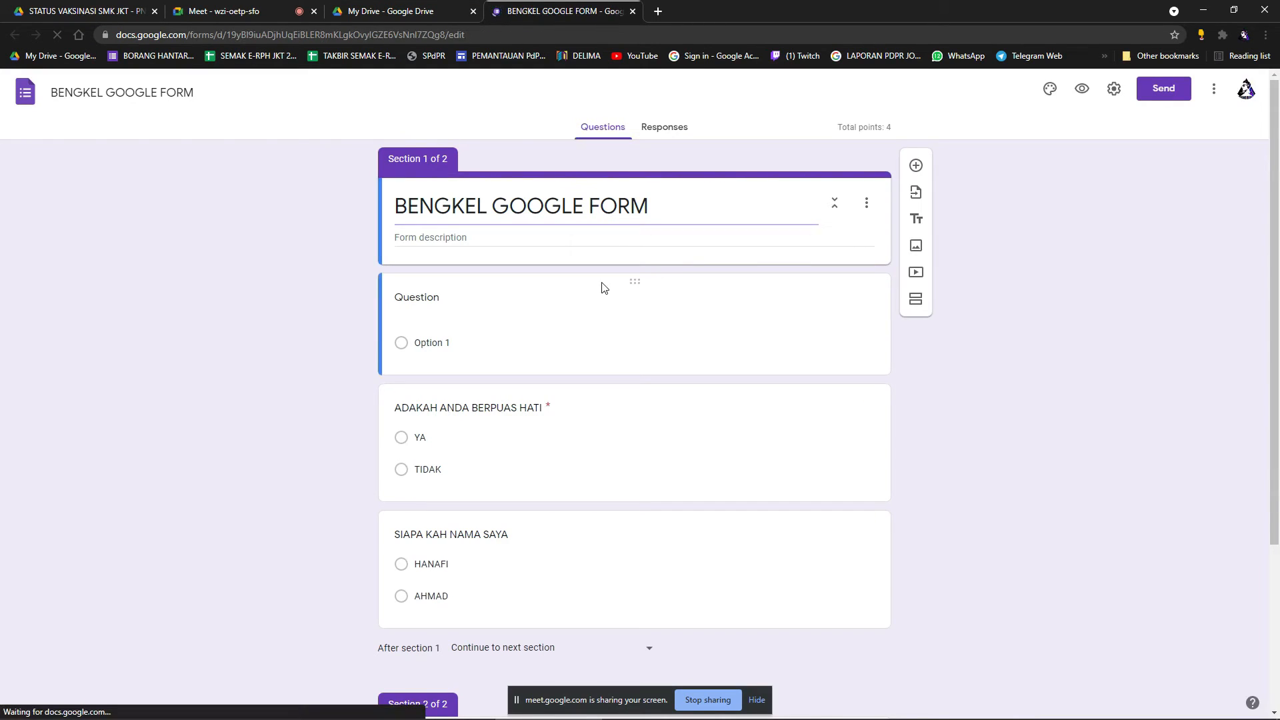
pyautogui.scroll(-4, 640, 334)
pyautogui.scroll(4, 669, 385)
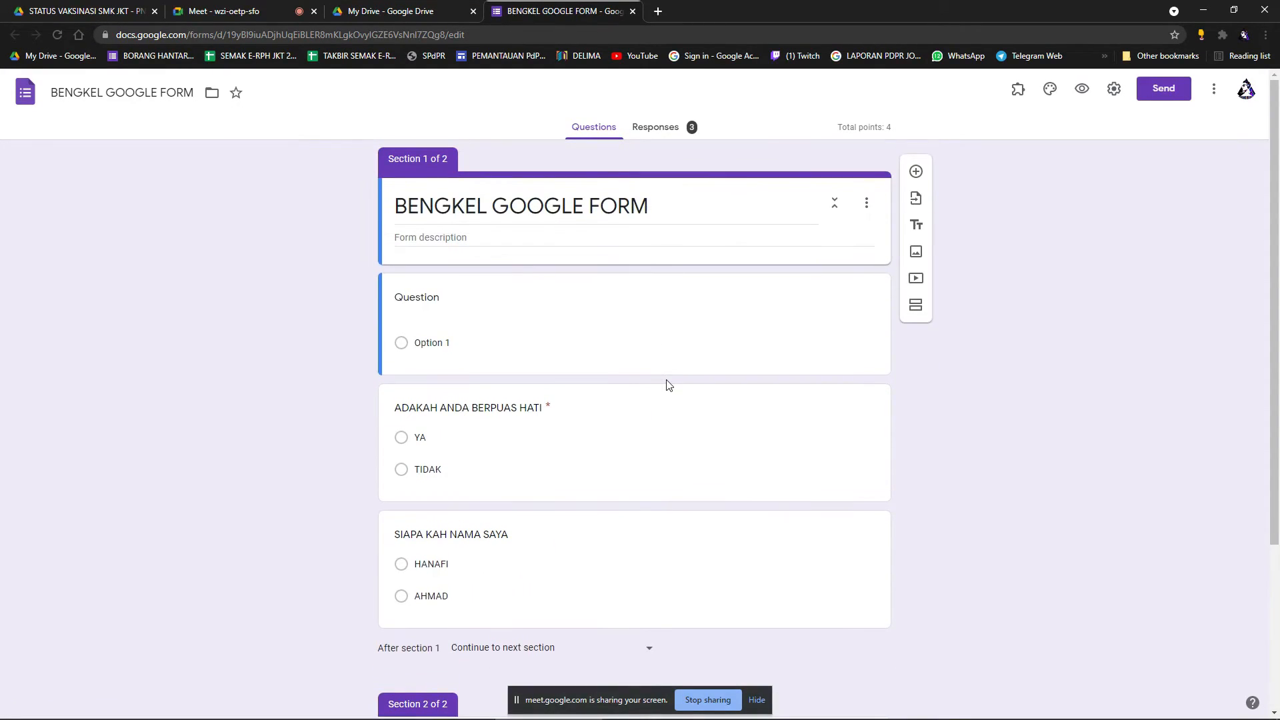
pyautogui.click(413, 8)
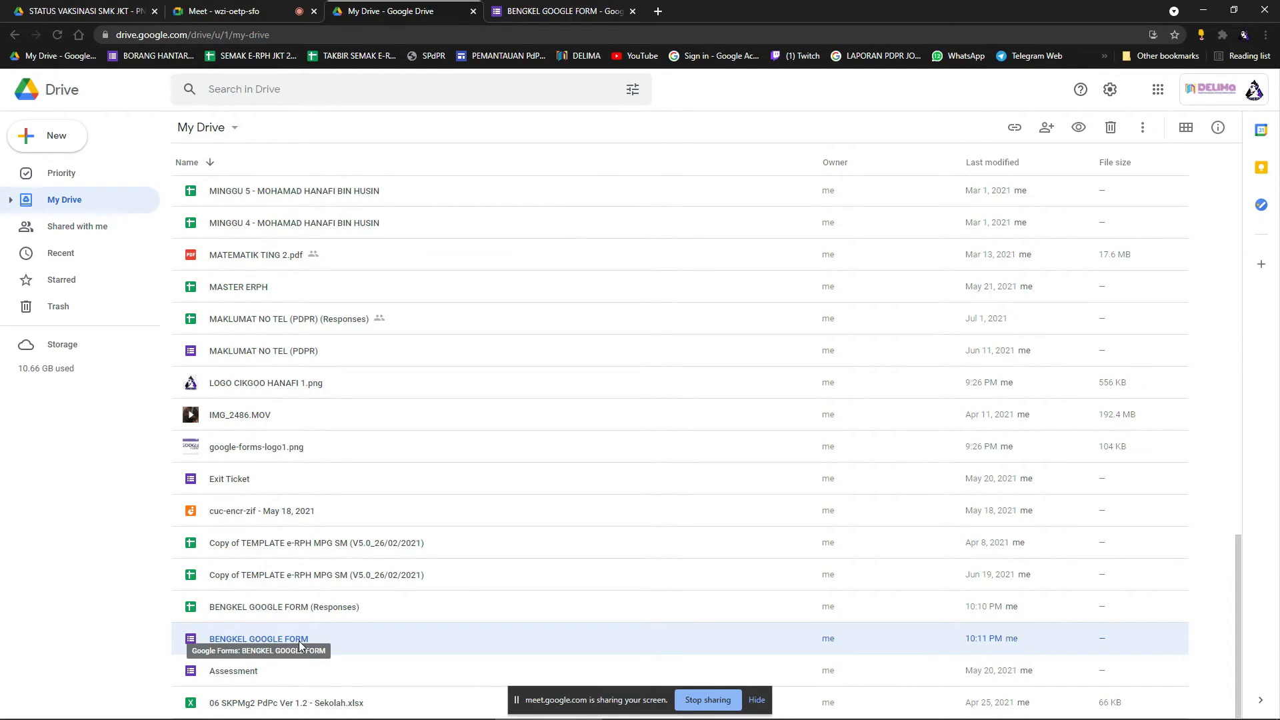
# Open the BENGKEL GOOGLE FORM (Responses) sheet, select cells C6:C35 and E20, then close the sheet and quiz form.
pyautogui.doubleClick(256, 610)
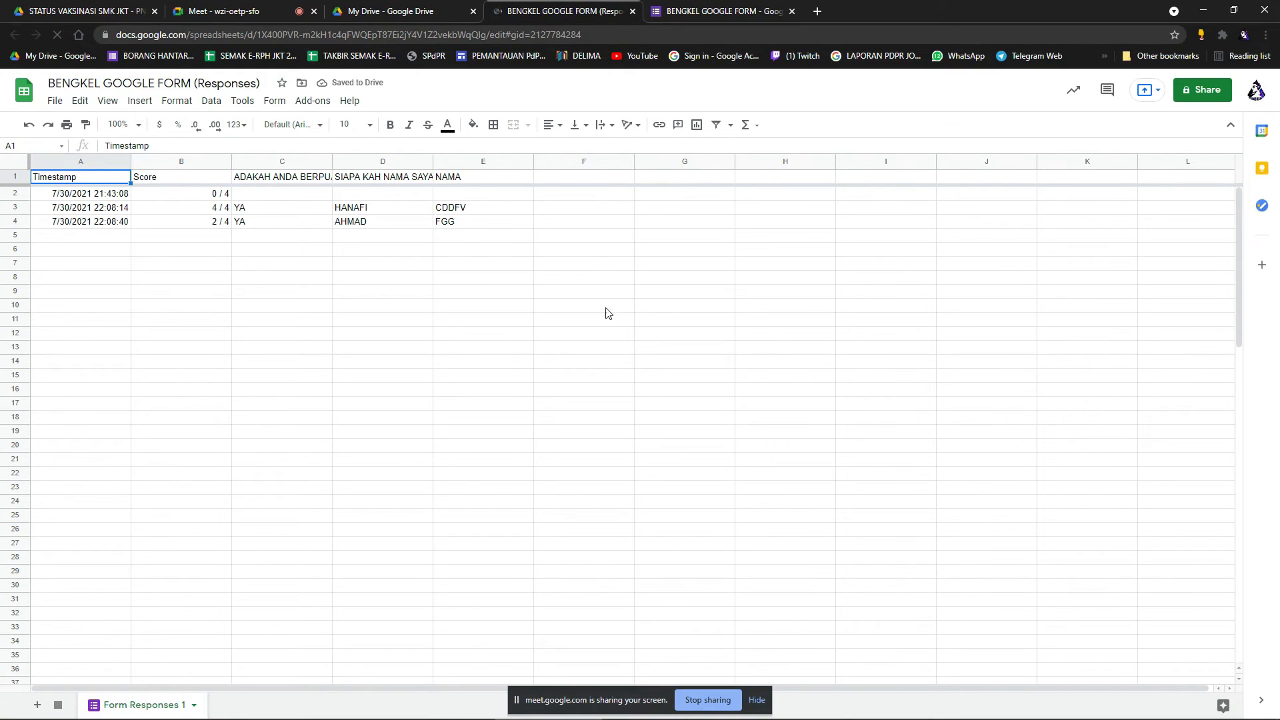
pyautogui.moveTo(302, 252); pyautogui.dragTo(339, 651)
pyautogui.click(456, 453)
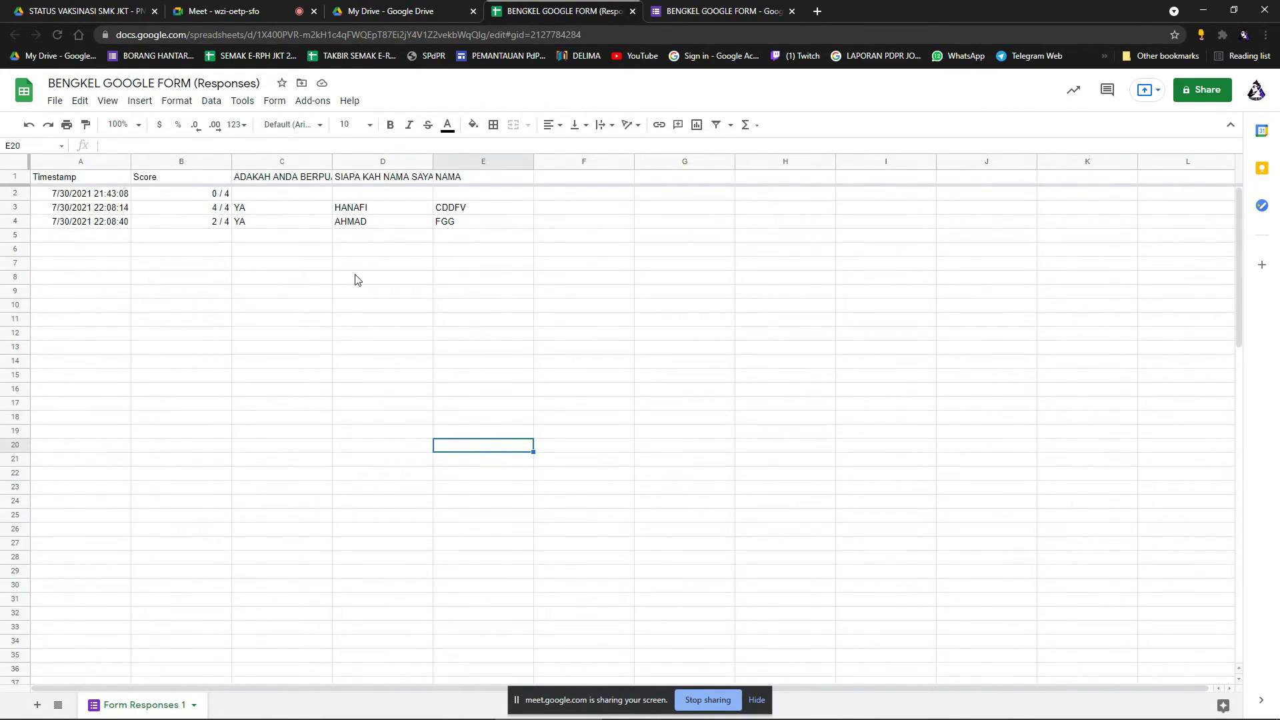
pyautogui.click(635, 14)
pyautogui.click(635, 13)
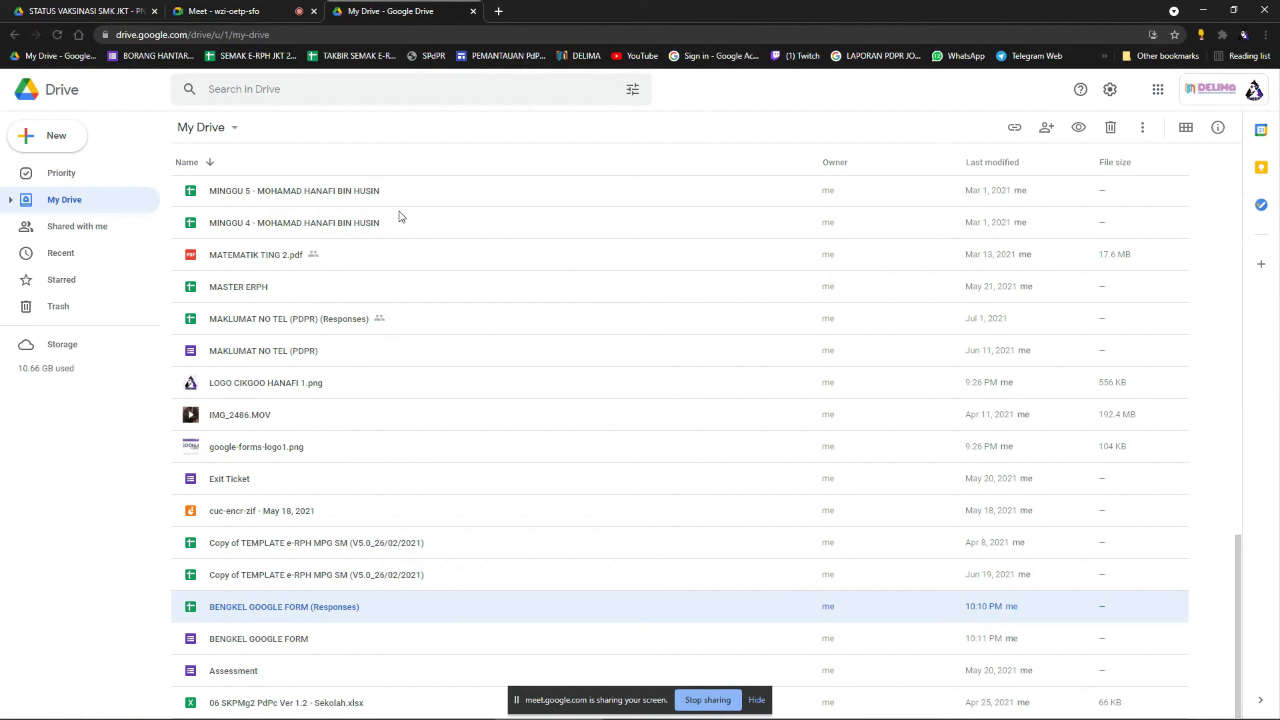
# Create a new blank Google Form from Drive's New menu.
pyautogui.scroll(3, 859, 237)
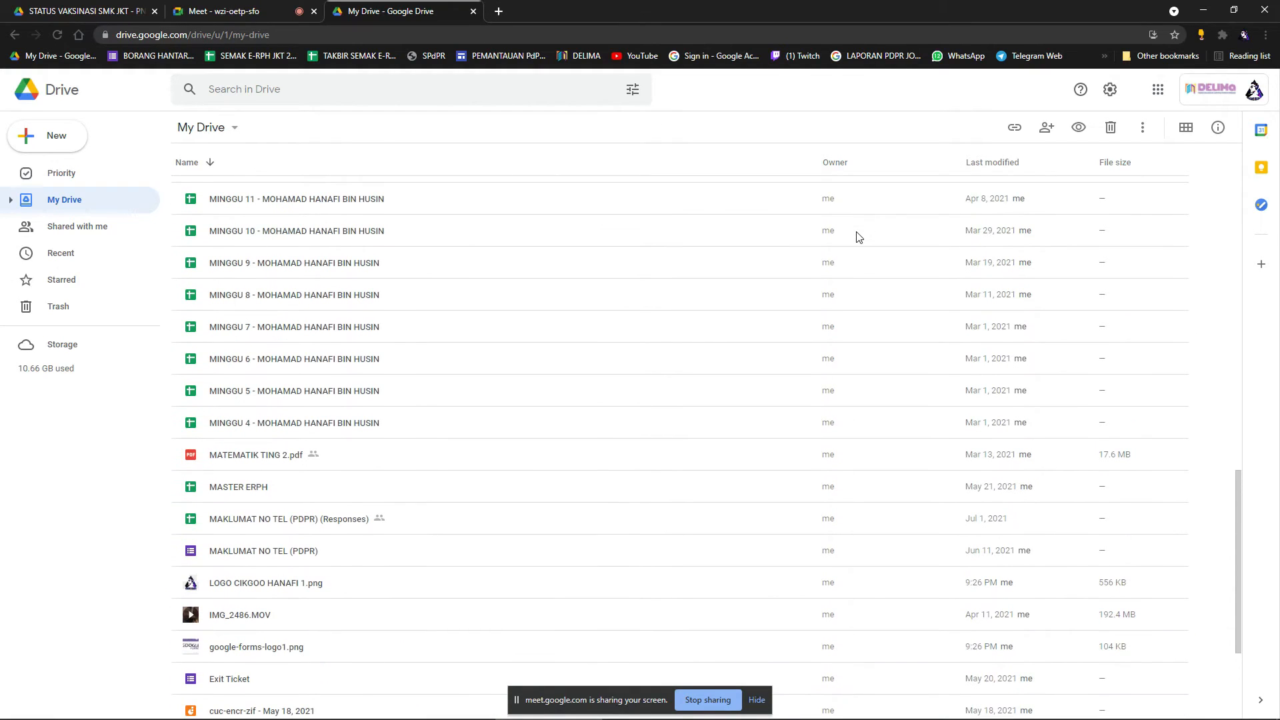
pyautogui.scroll(15, 859, 237)
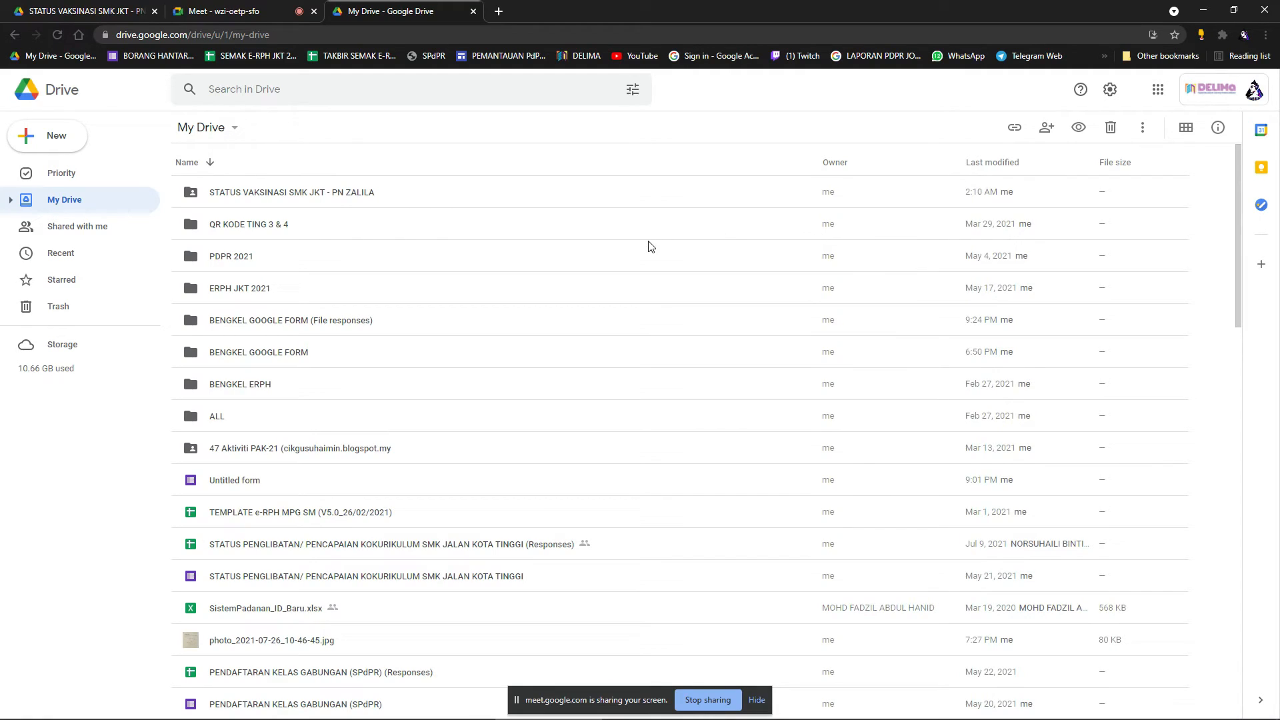
pyautogui.click(498, 12)
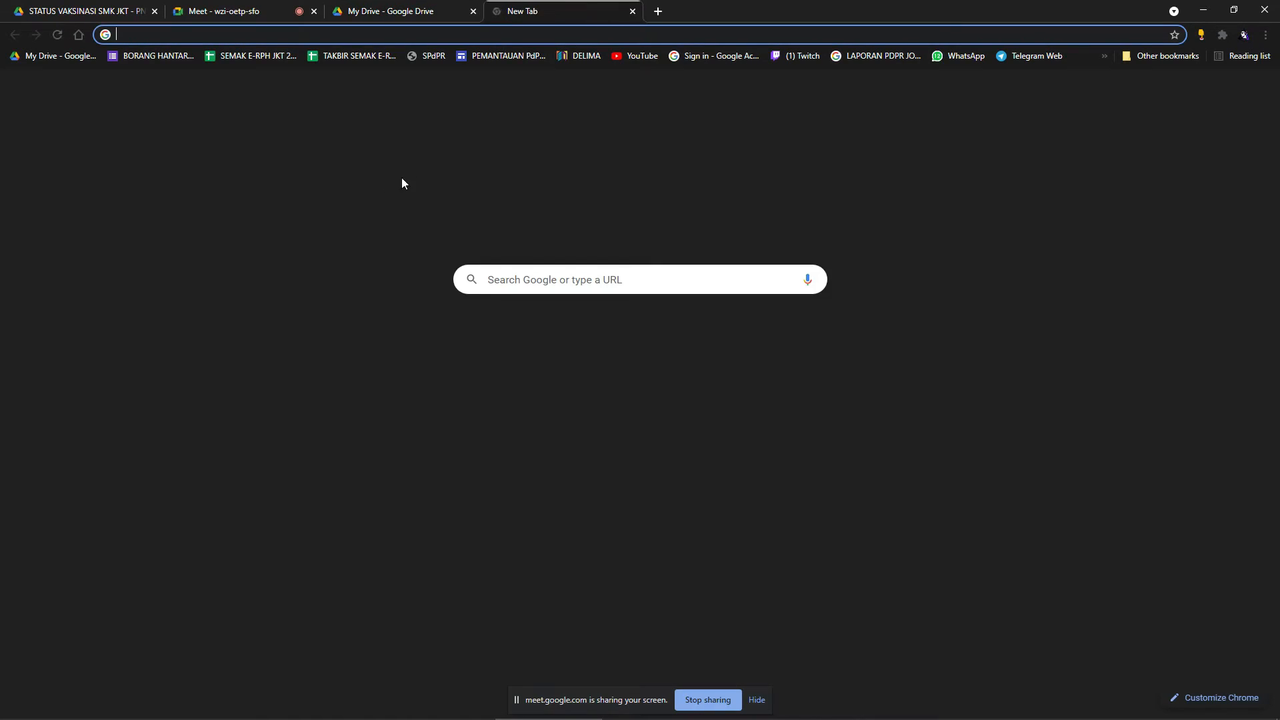
pyautogui.click(633, 12)
pyautogui.click(79, 141)
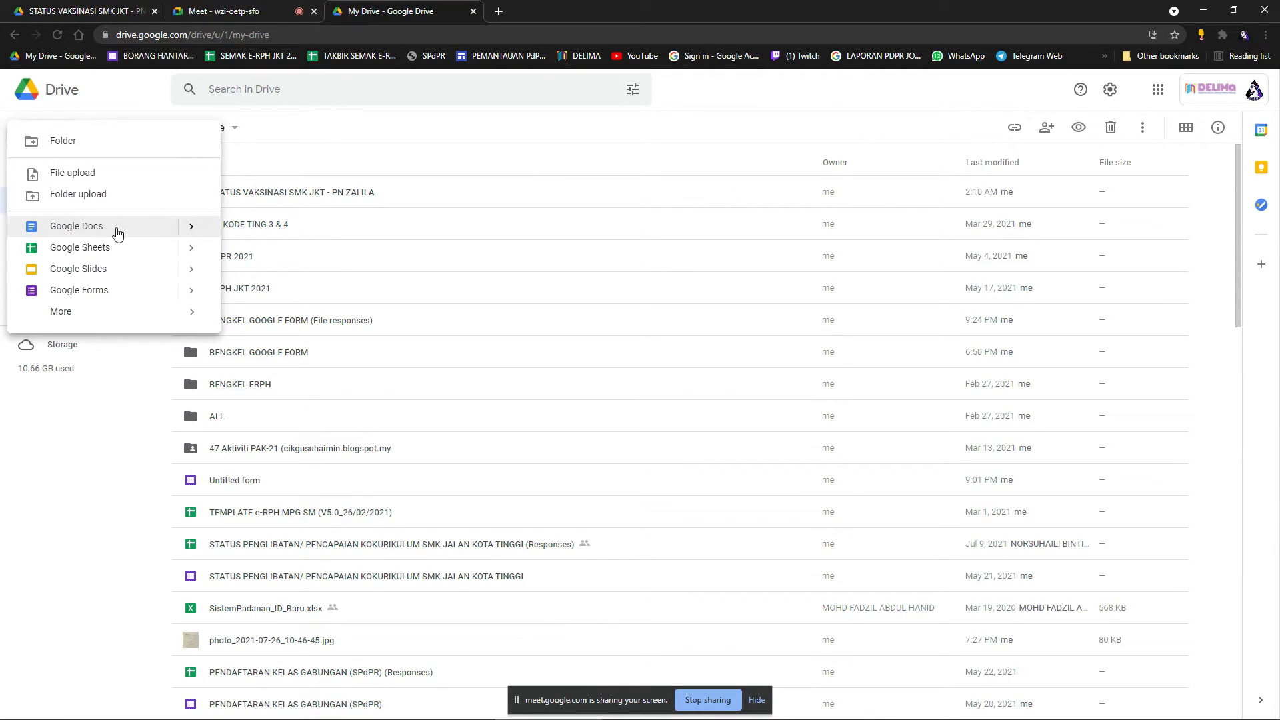
pyautogui.click(132, 300)
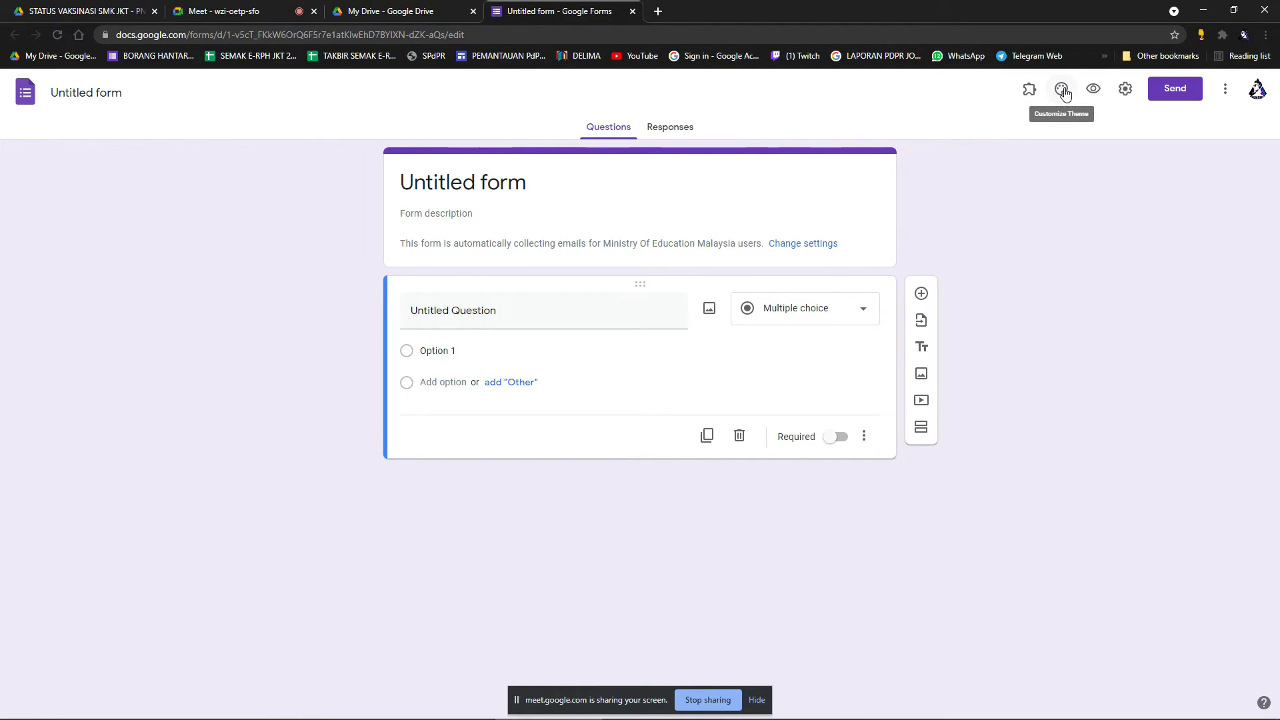
# Try several theme colours and settle on teal for the form.
pyautogui.click(1063, 91)
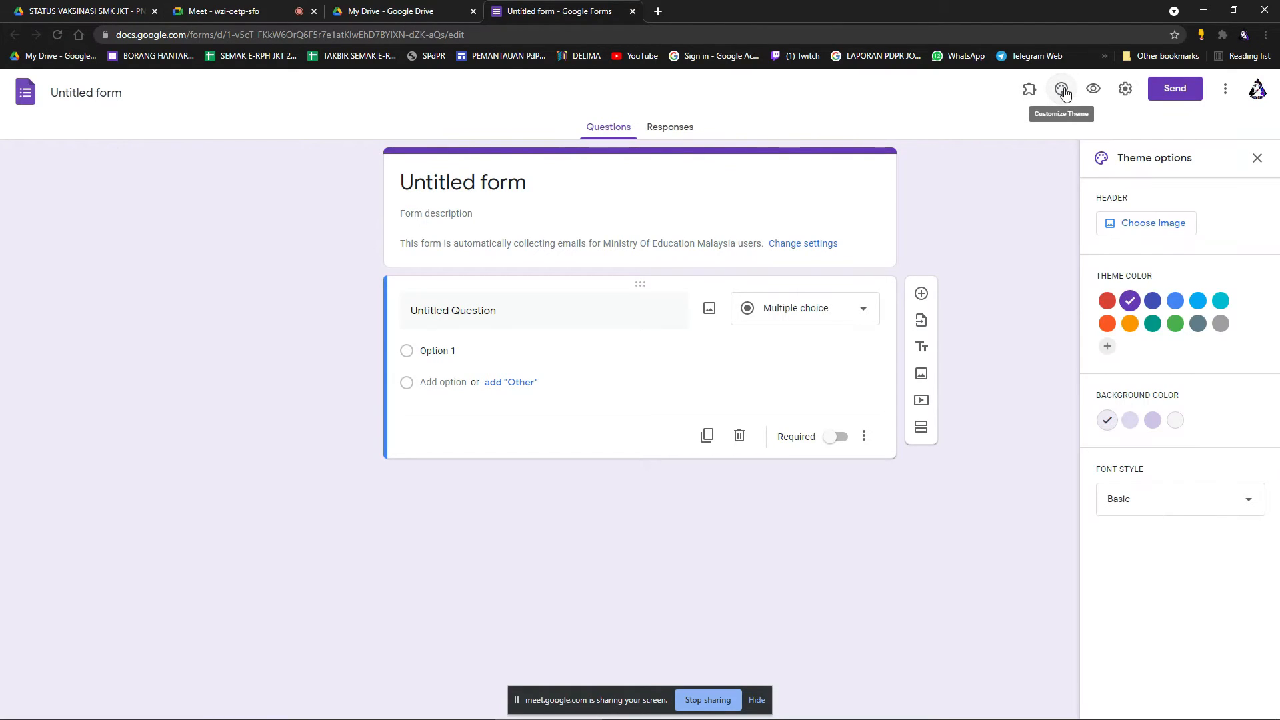
pyautogui.click(1153, 324)
pyautogui.click(1131, 324)
pyautogui.click(1109, 325)
pyautogui.click(1176, 301)
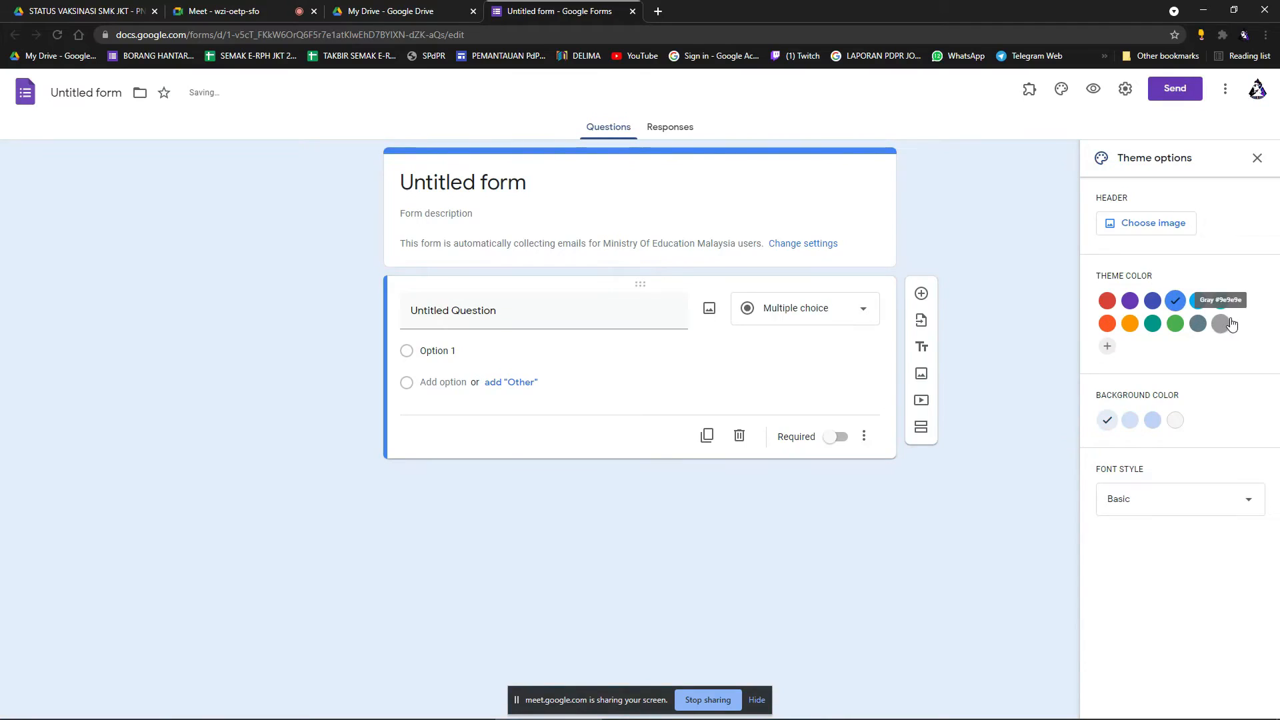
pyautogui.click(1221, 301)
pyautogui.click(1221, 323)
pyautogui.click(1153, 323)
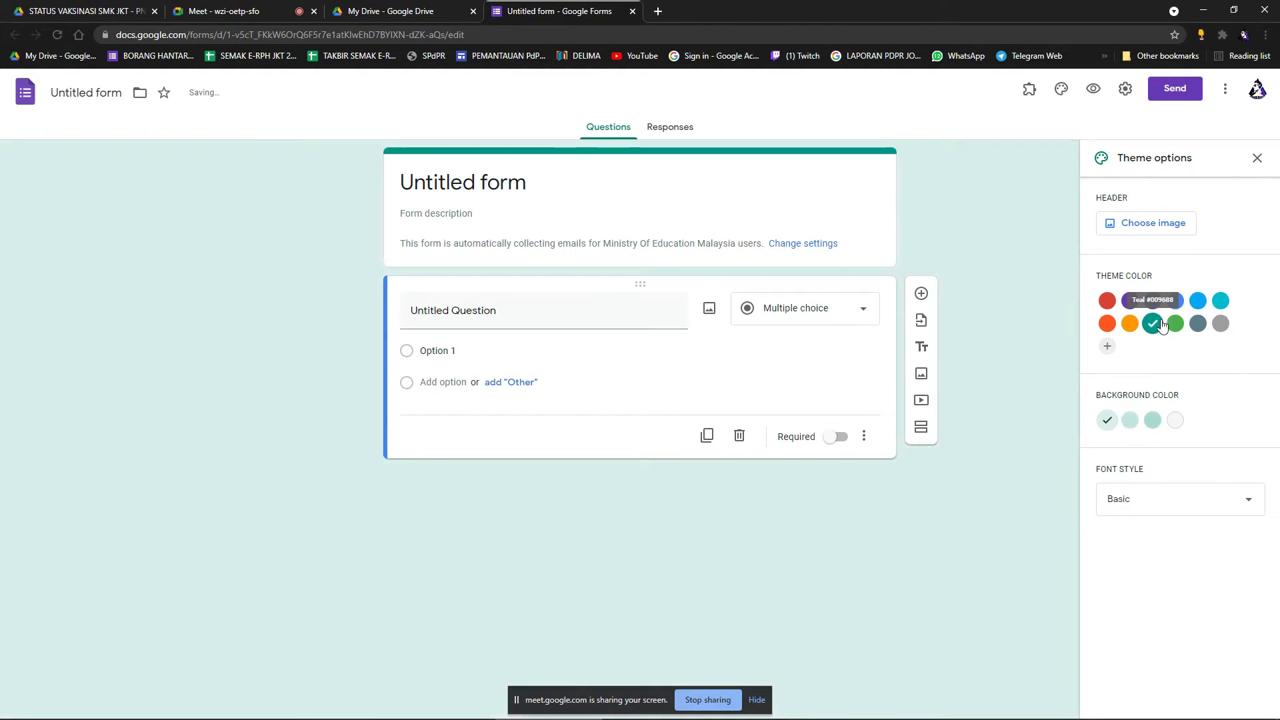
pyautogui.click(1199, 323)
pyautogui.click(1221, 324)
pyautogui.click(1176, 325)
pyautogui.click(1153, 325)
# Try the Decorative and Playful font styles, then apply the Formal font style.
pyautogui.click(1202, 514)
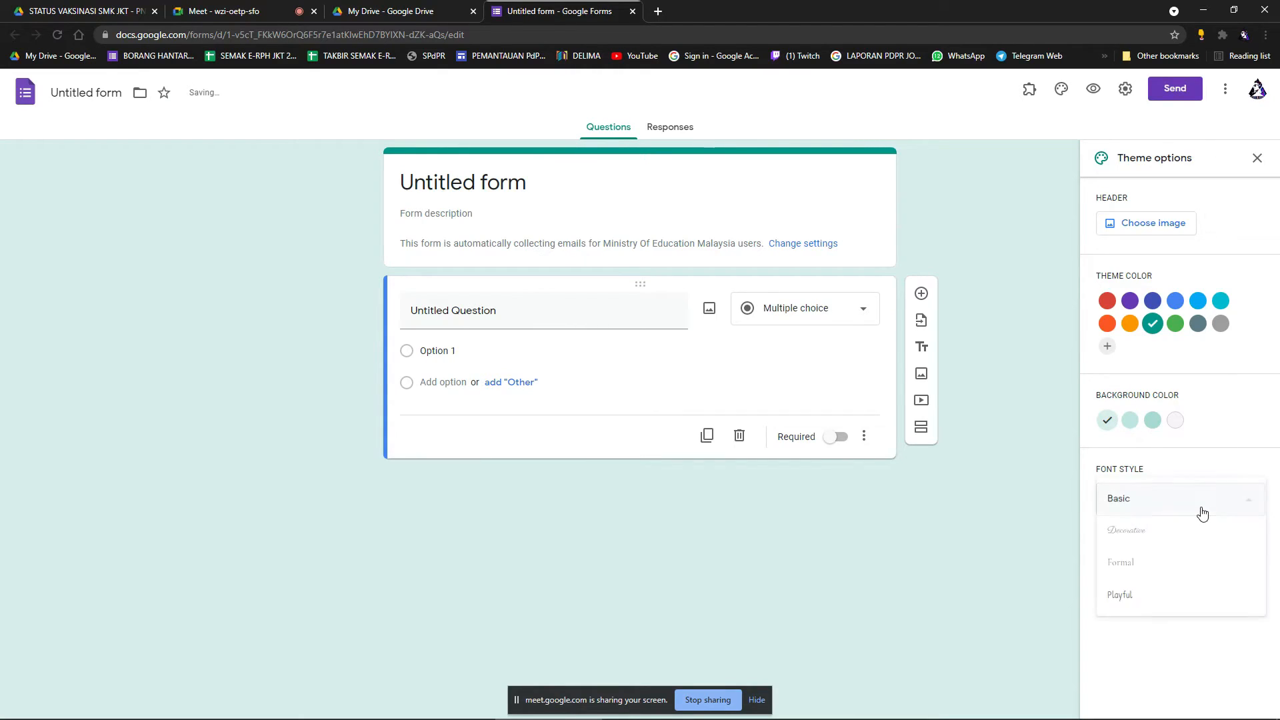
pyautogui.click(1144, 531)
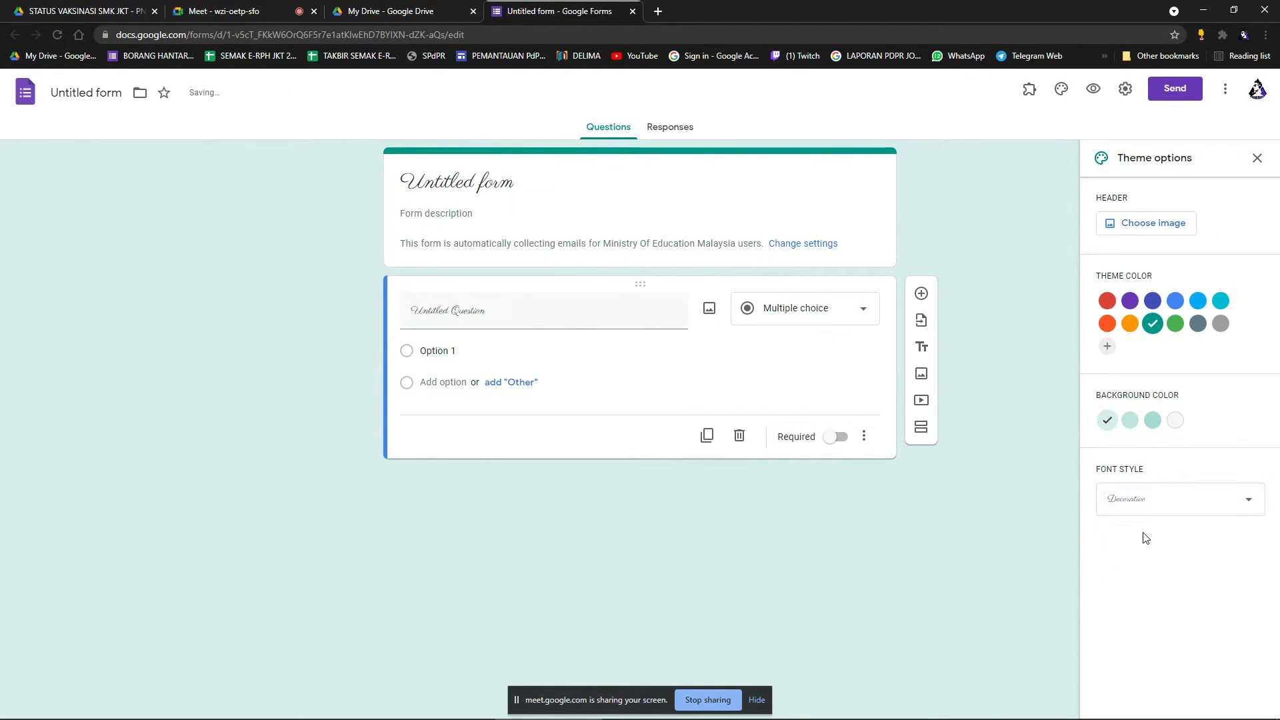
pyautogui.click(1155, 500)
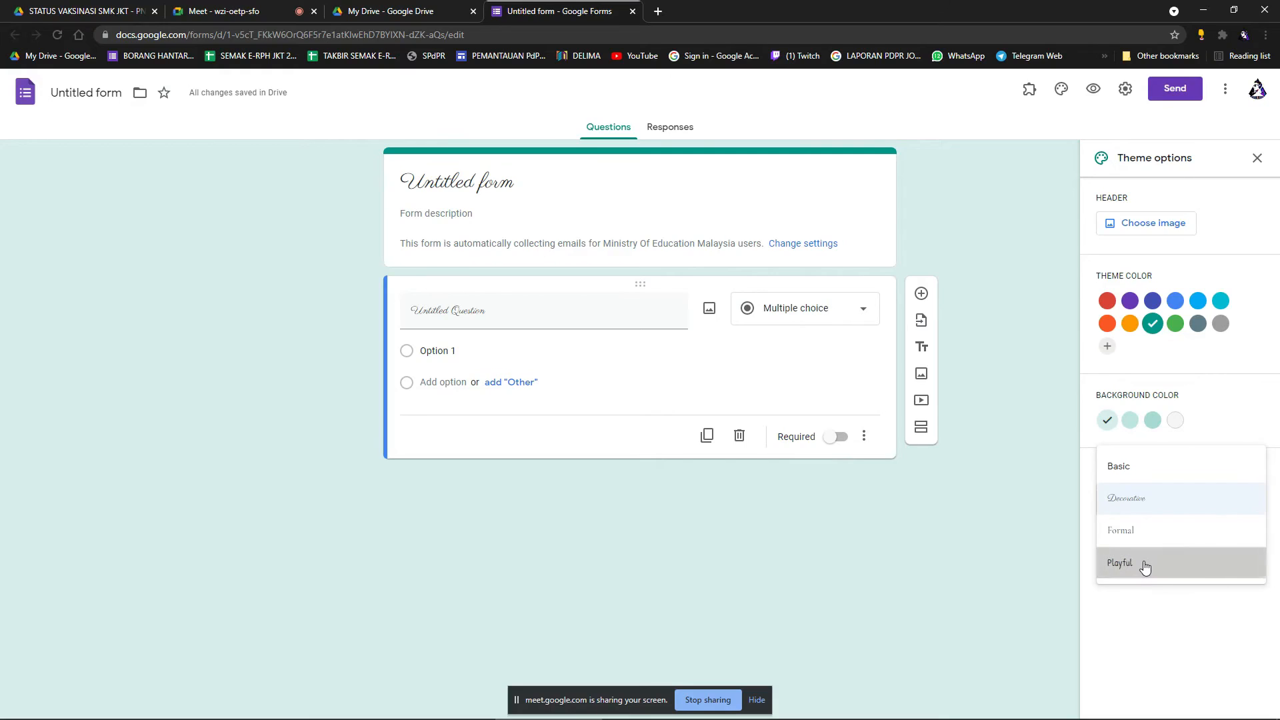
pyautogui.click(1149, 563)
pyautogui.click(1119, 499)
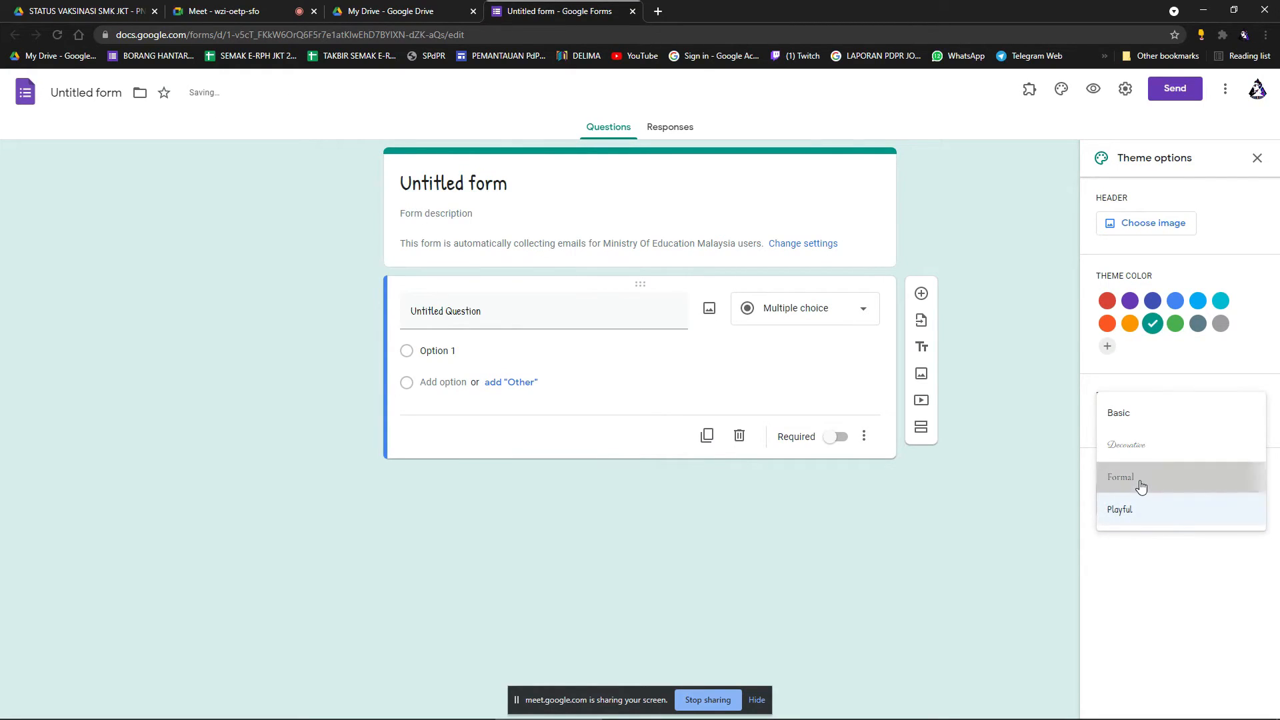
pyautogui.click(1141, 478)
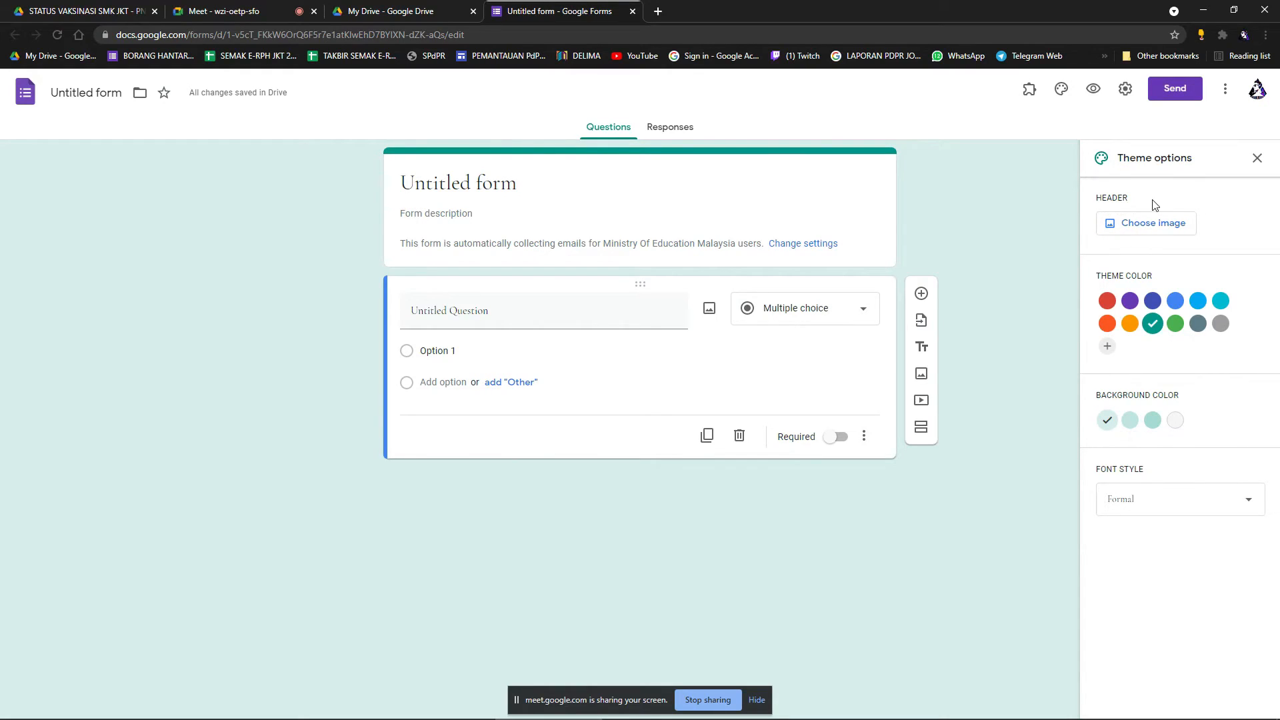
pyautogui.click(1134, 223)
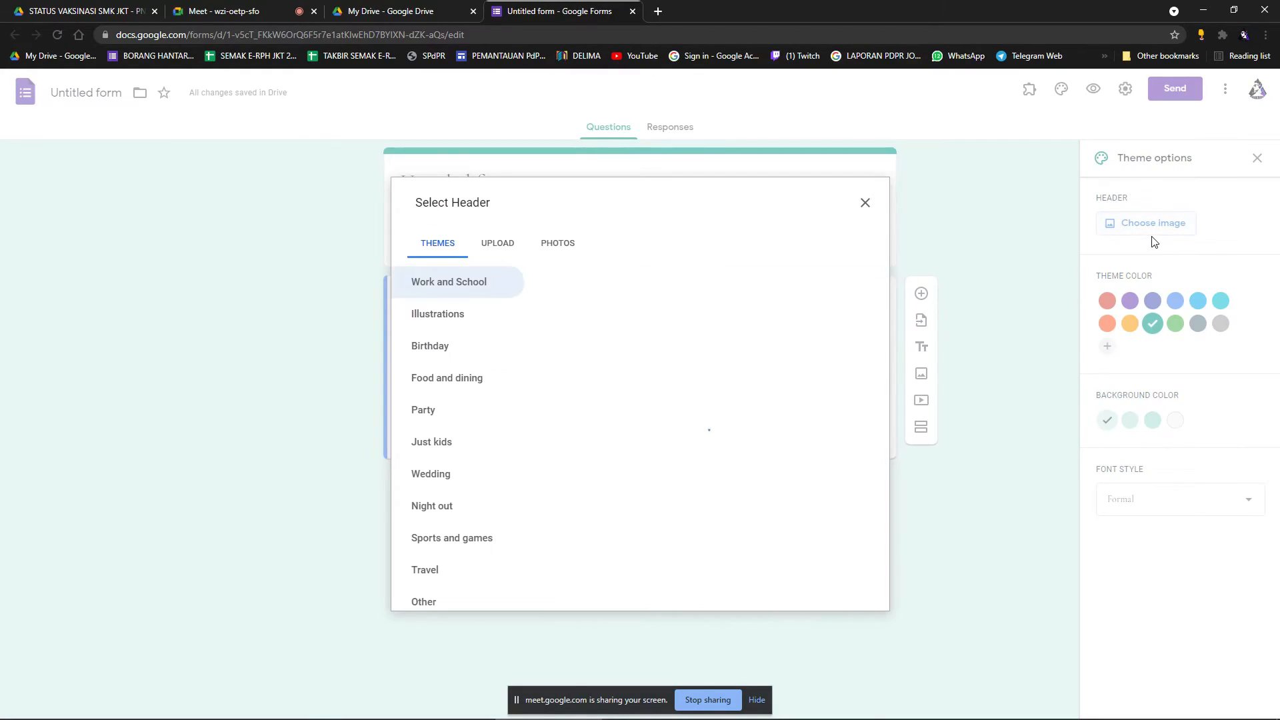
pyautogui.scroll(-10, 797, 467)
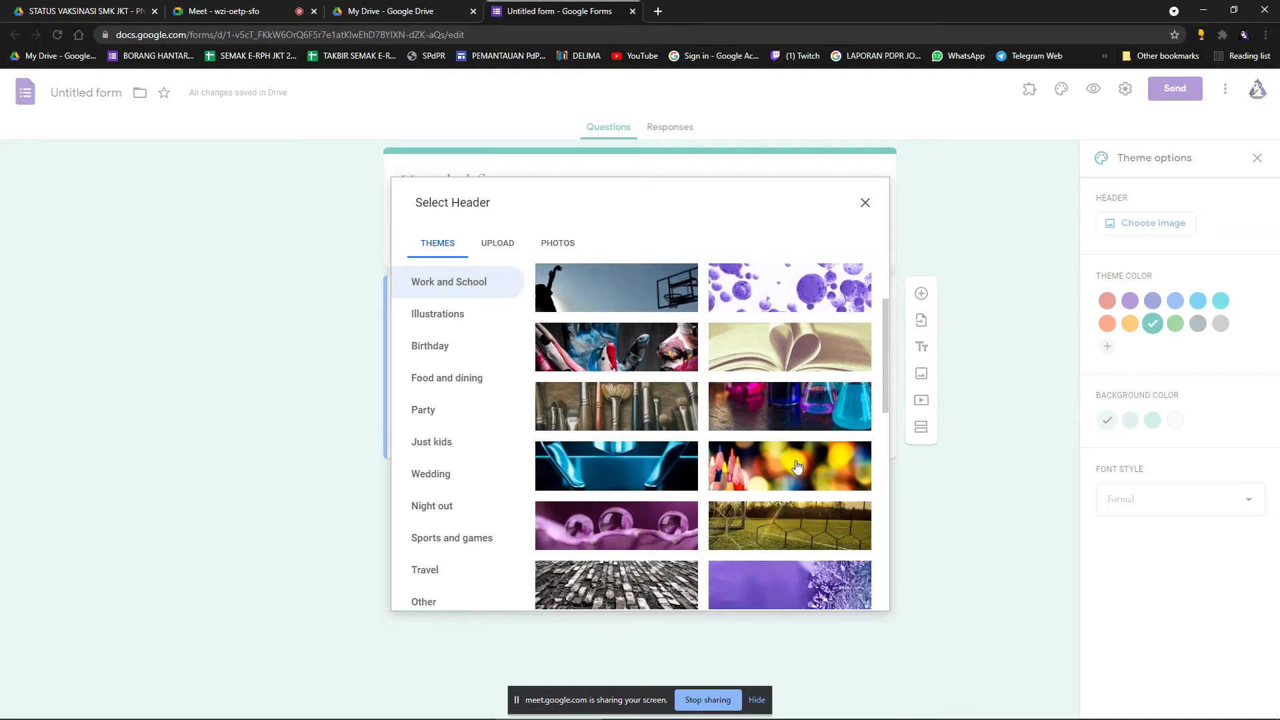
pyautogui.scroll(10, 796, 467)
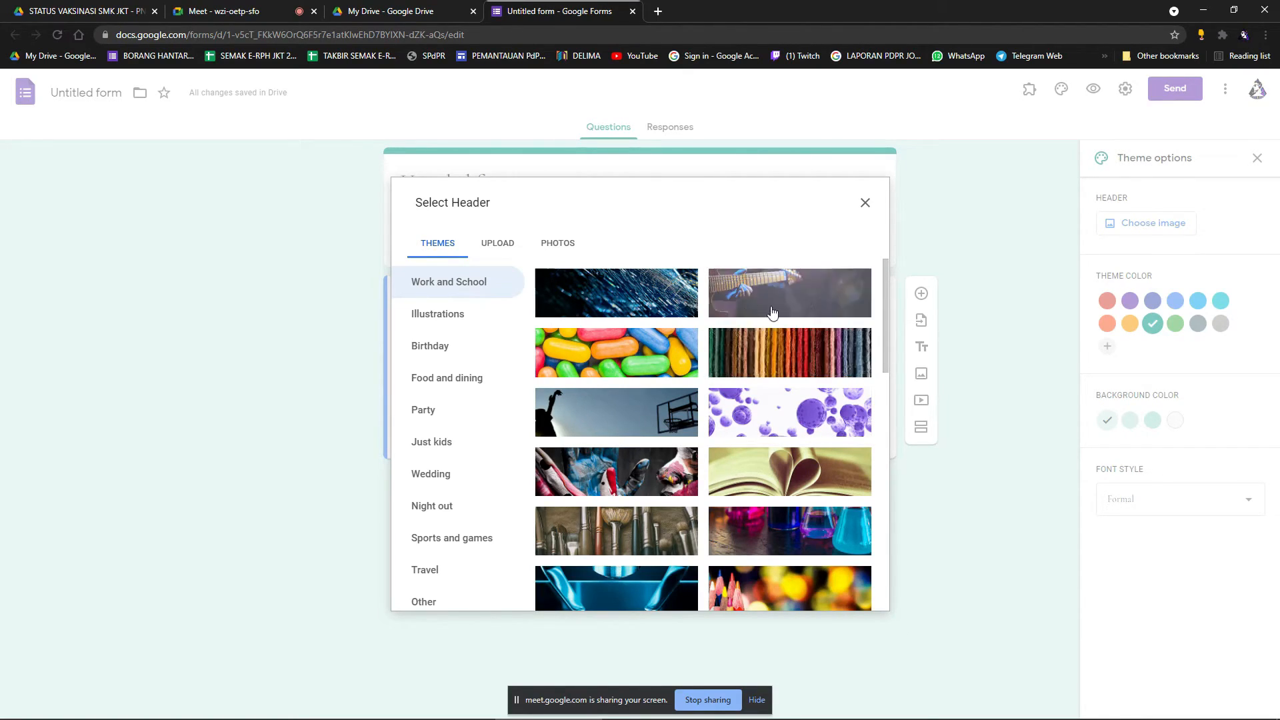
pyautogui.click(871, 203)
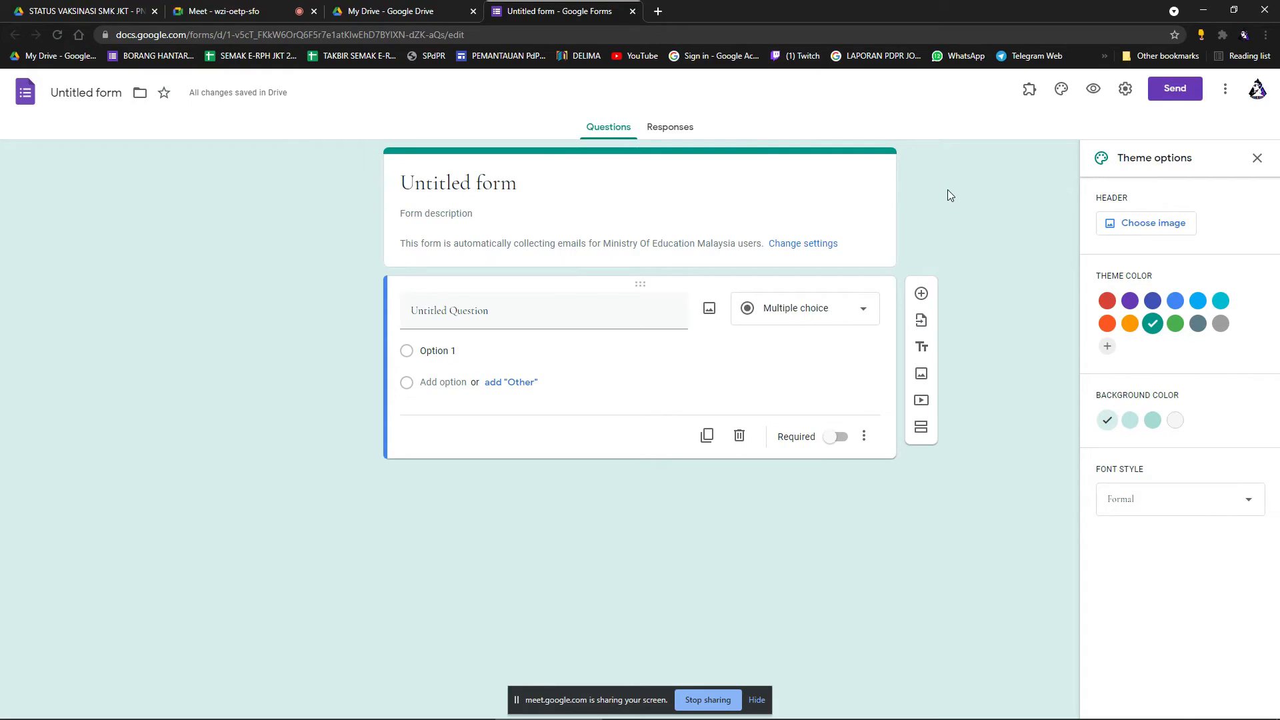
# Launch Google Slides from the Google apps grid in My Drive.
pyautogui.click(659, 12)
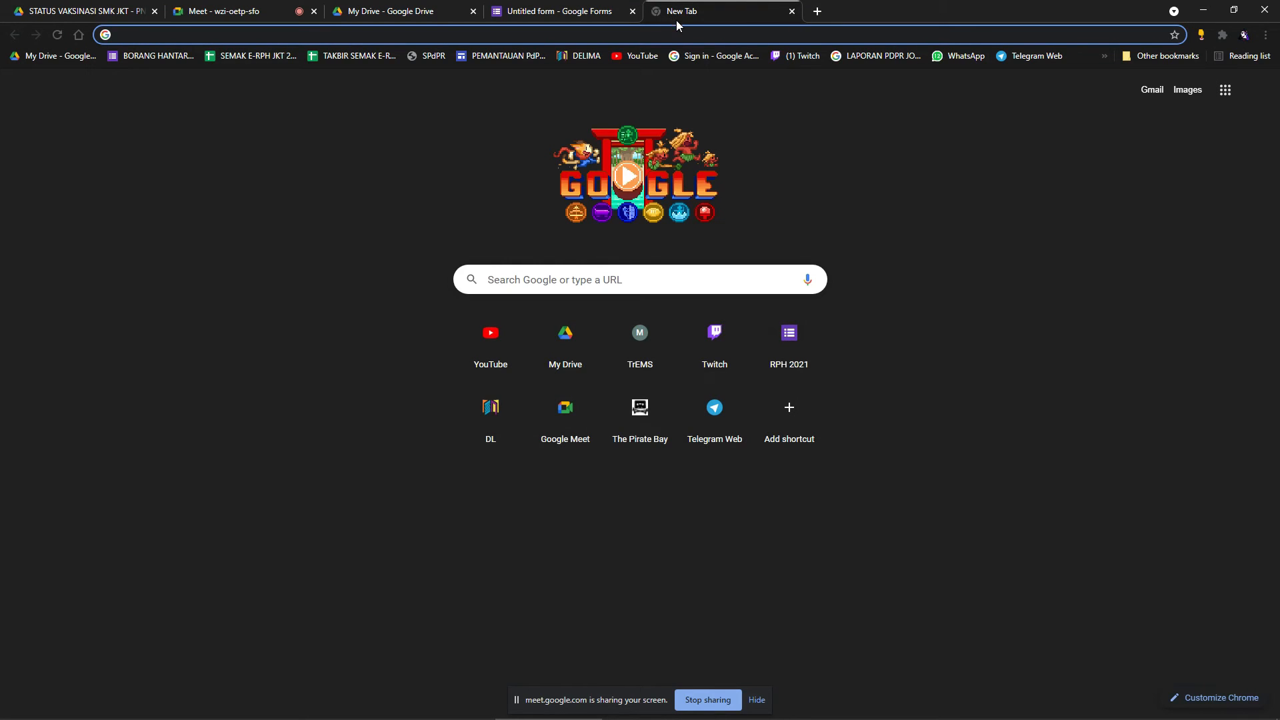
pyautogui.click(560, 12)
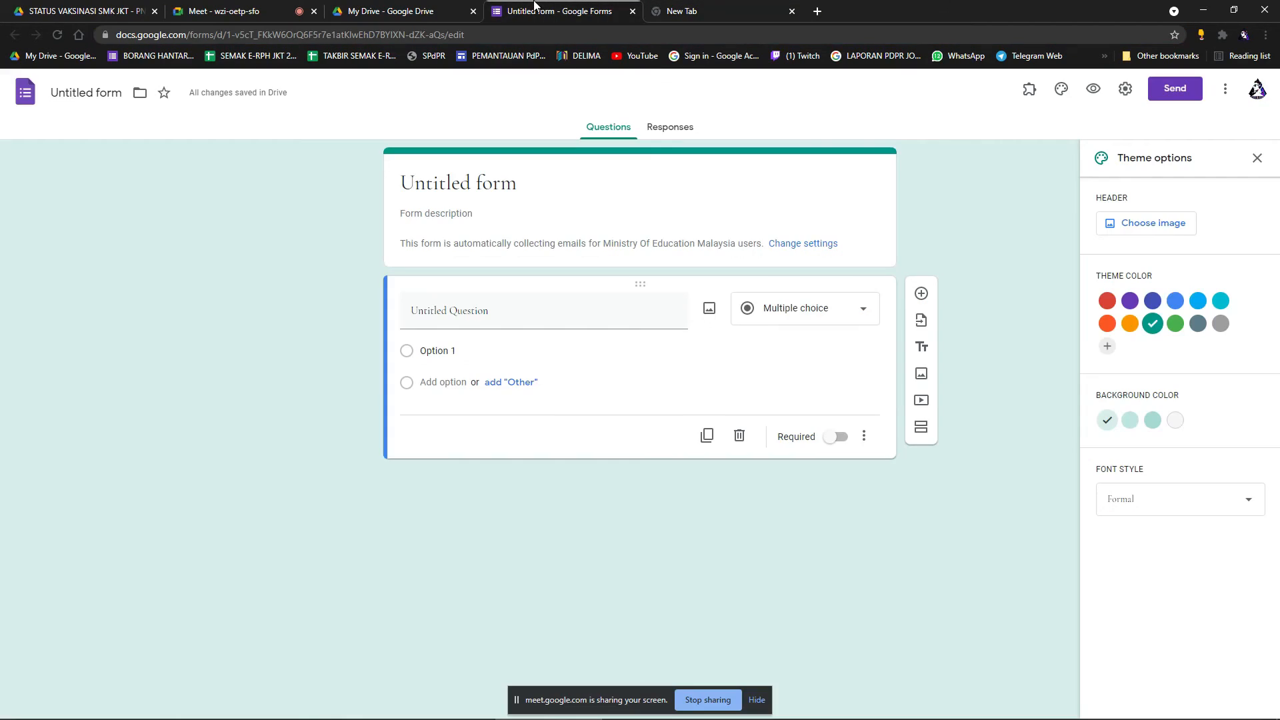
pyautogui.click(407, 10)
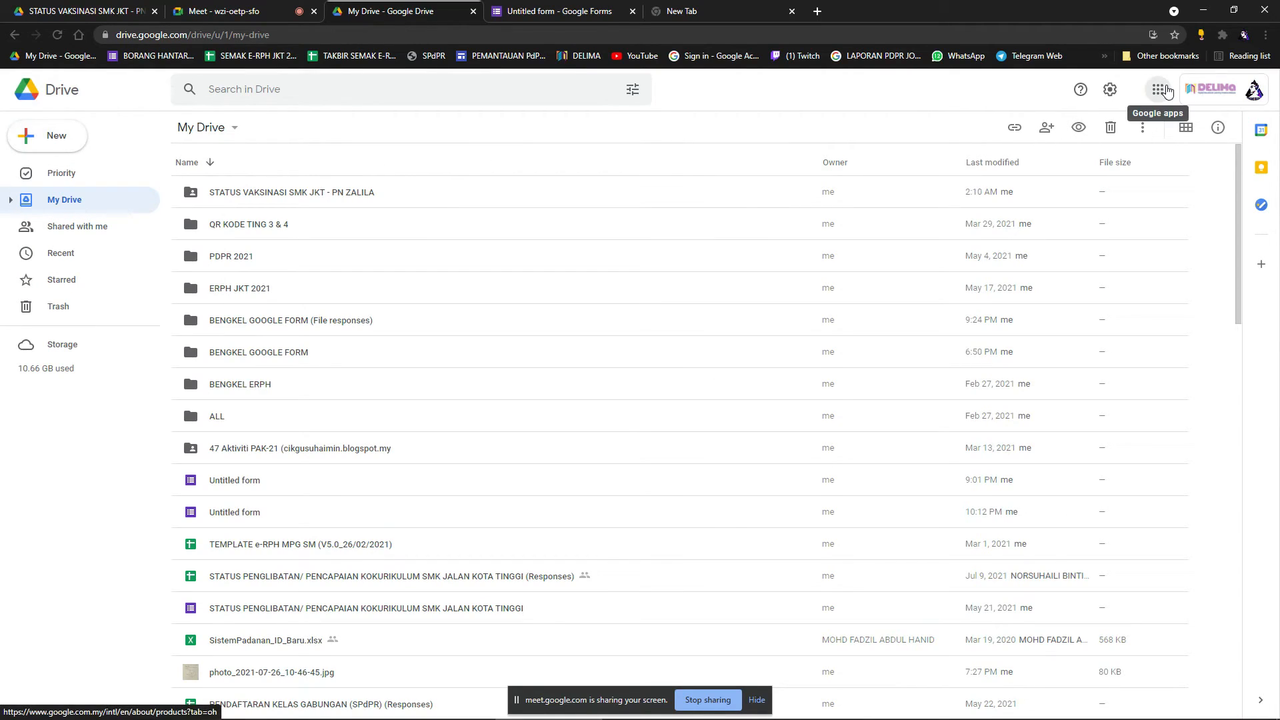
pyautogui.click(1159, 90)
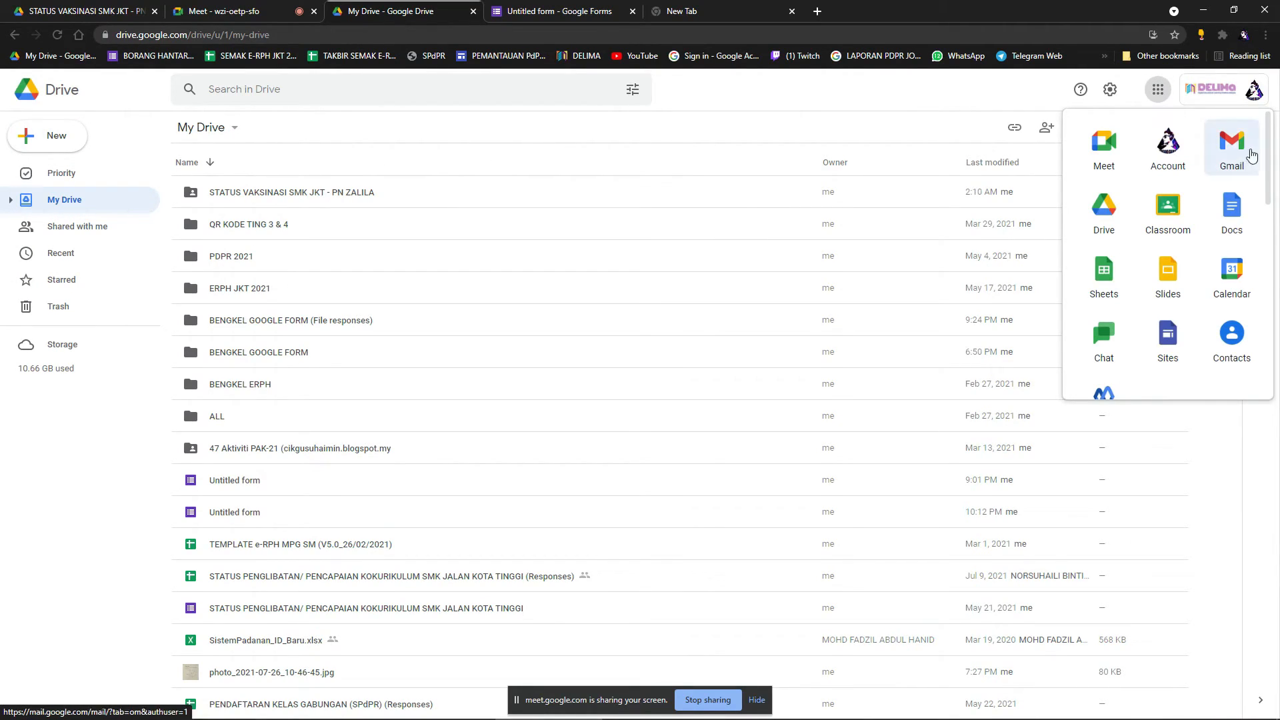
pyautogui.click(1170, 282)
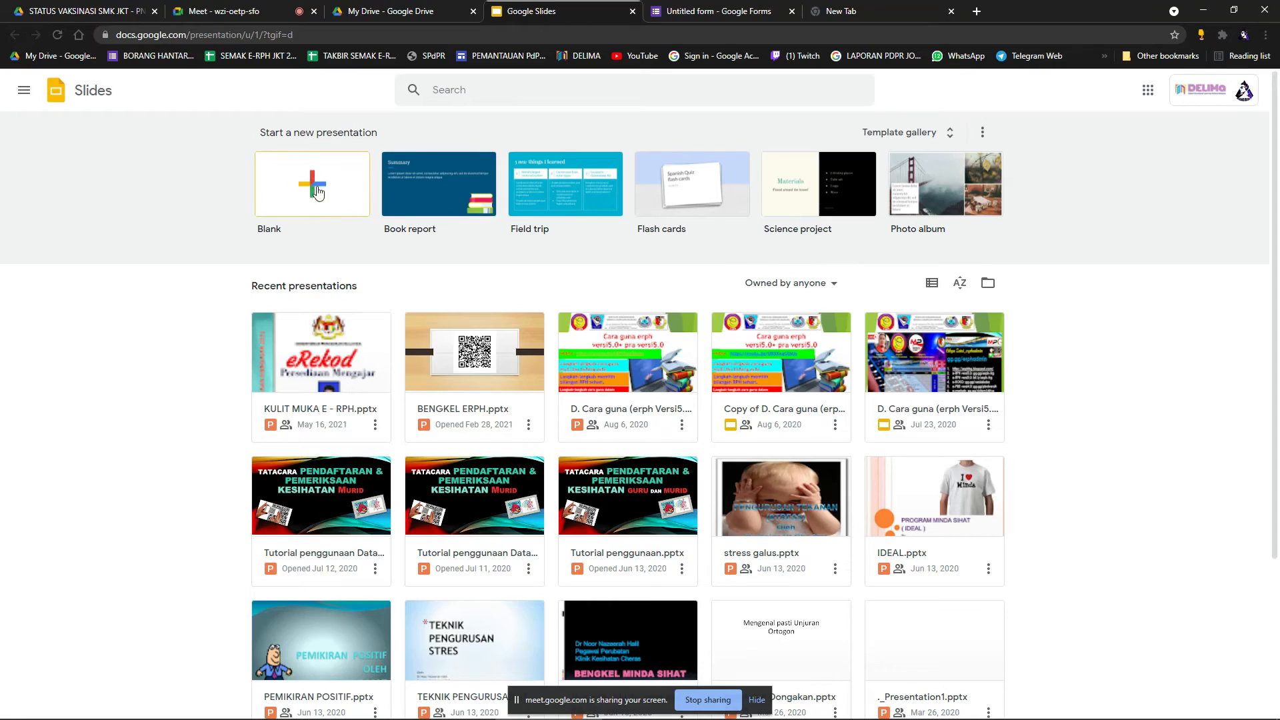
# Start a new blank presentation and open its File menu.
pyautogui.click(310, 189)
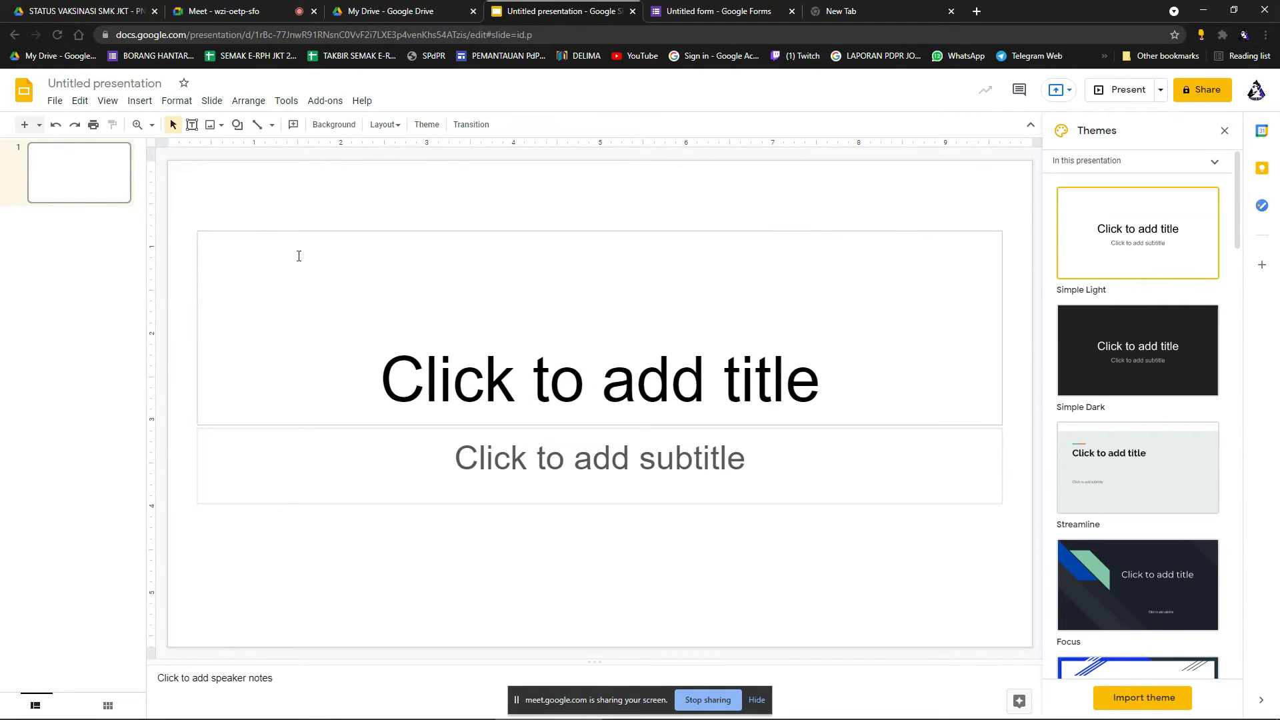
pyautogui.click(55, 102)
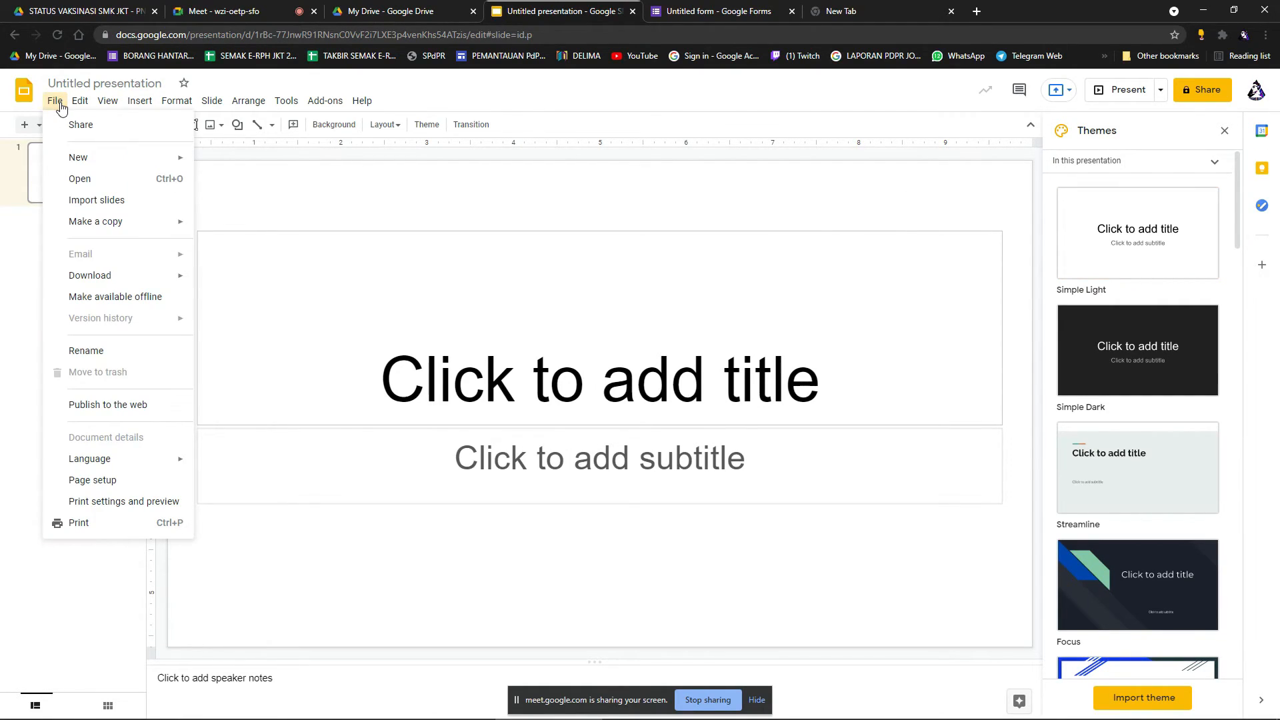
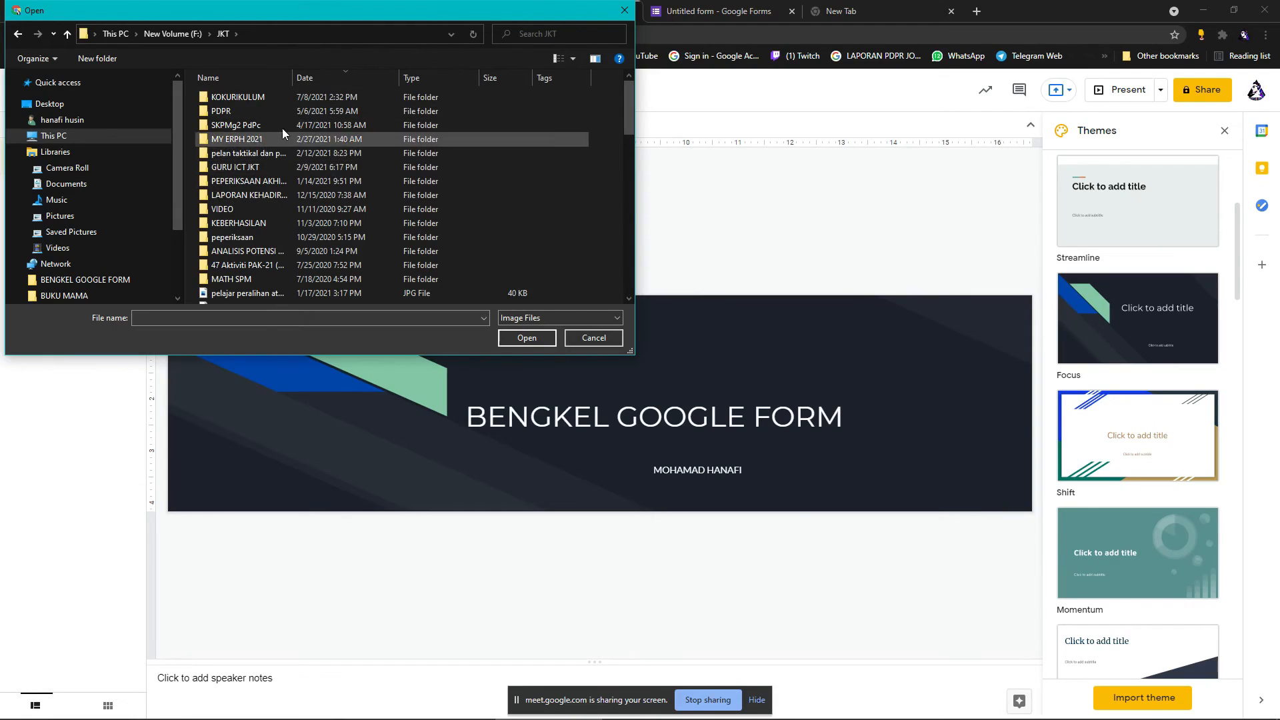
# Insert LOGO JKT from the BANNER folder, shrink it, and move it to the slide's top-right corner.
pyautogui.doubleClick(250, 166)
pyautogui.doubleClick(240, 97)
pyautogui.scroll(-2, 465, 236)
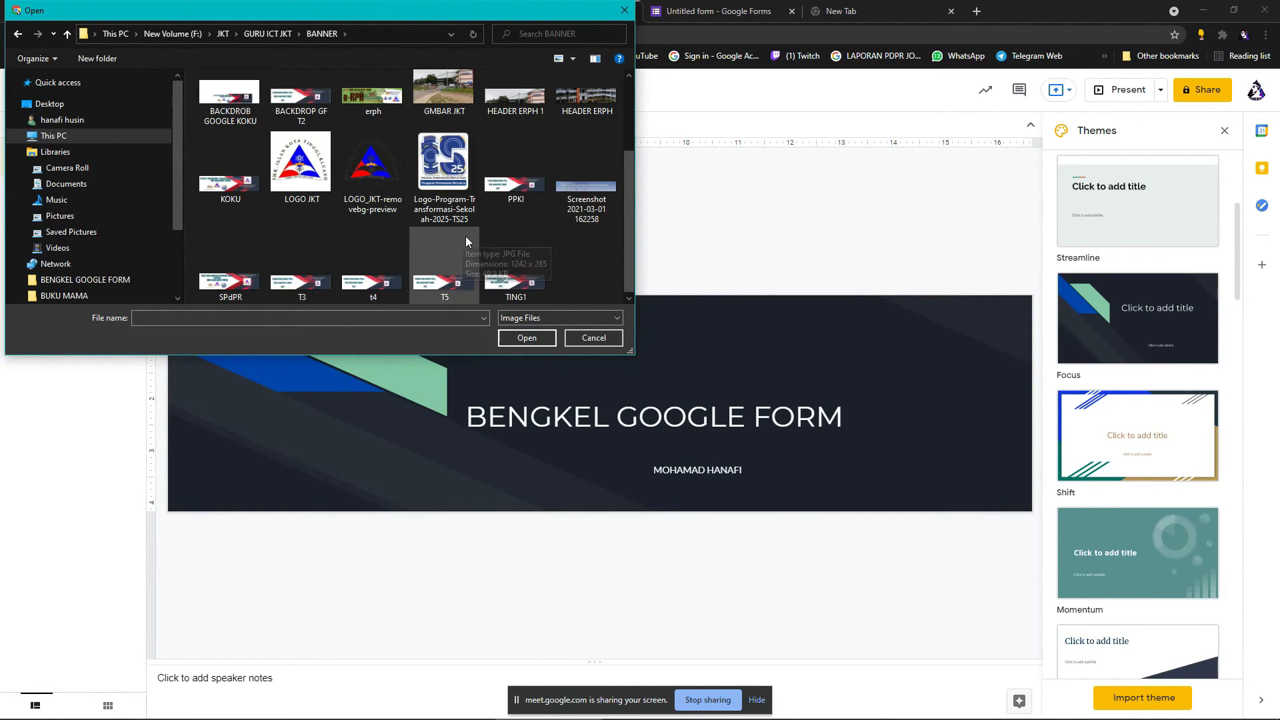
pyautogui.click(363, 166)
pyautogui.click(310, 159)
pyautogui.doubleClick(310, 159)
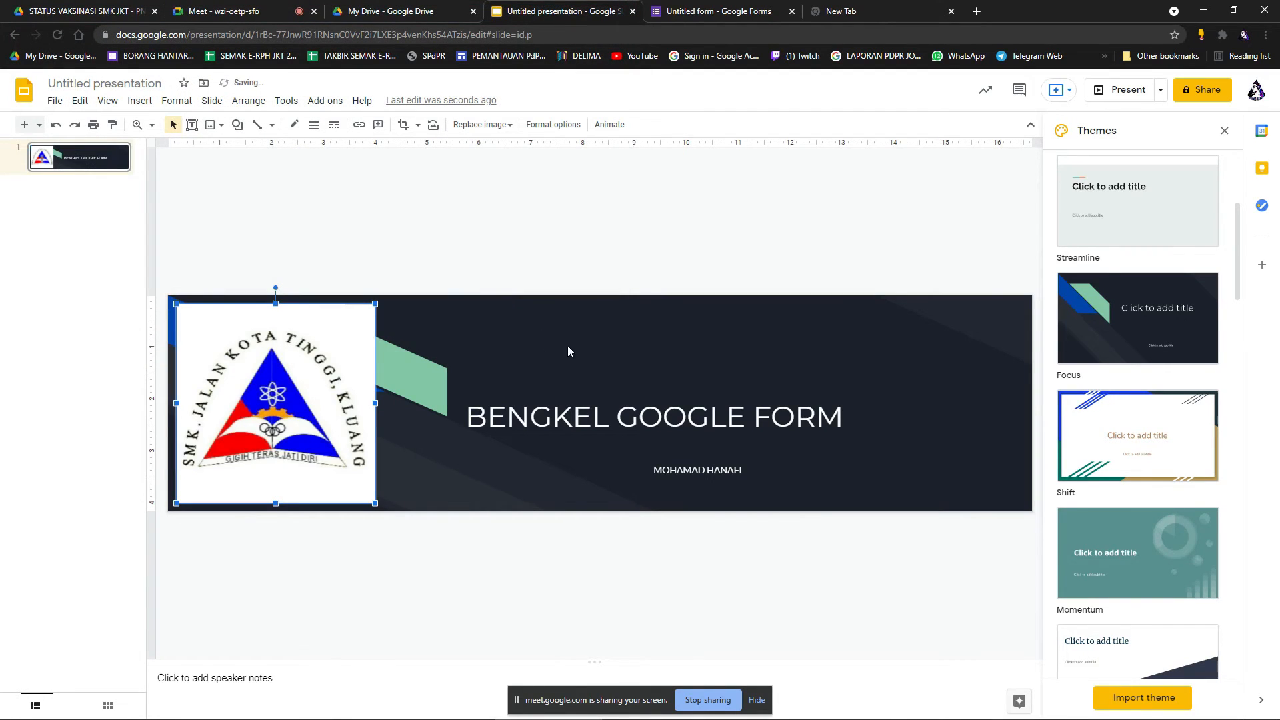
pyautogui.moveTo(376, 304); pyautogui.dragTo(257, 423)
pyautogui.moveTo(794, 348); pyautogui.dragTo(858, 330)
pyautogui.click(687, 360)
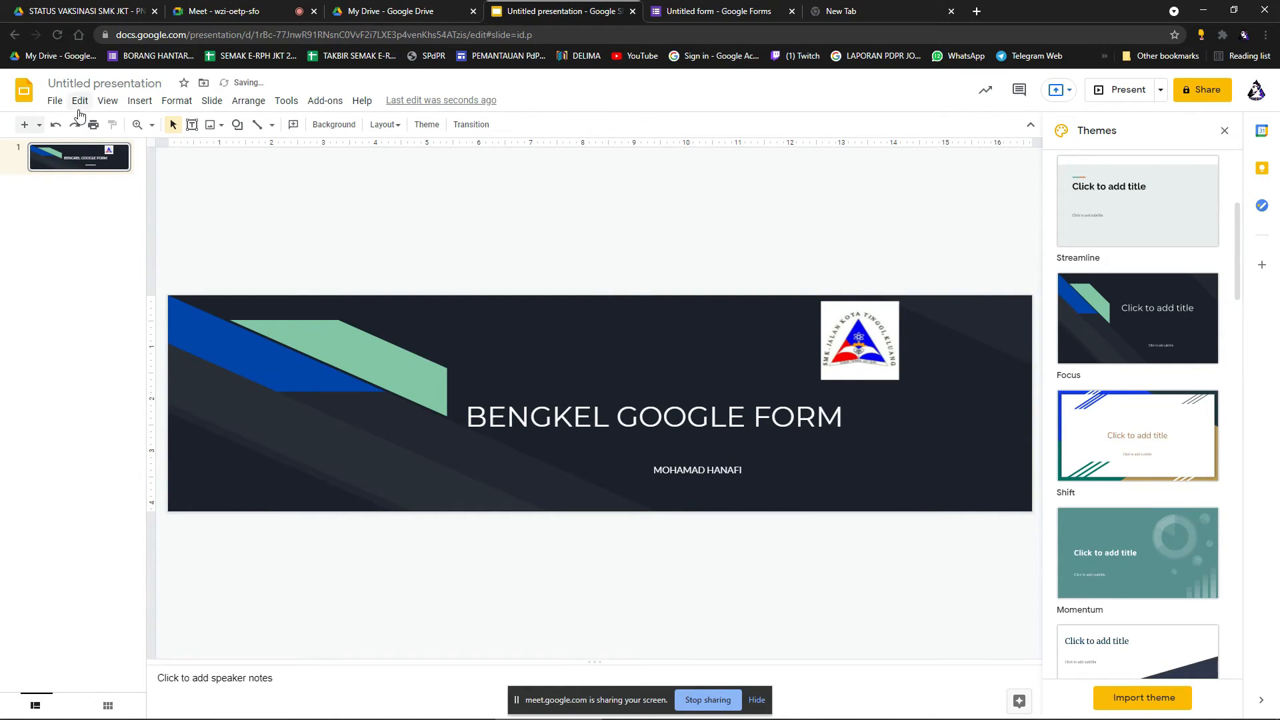
# Upload the 25 logo, shrink it, and line it up beside the crest at top right.
pyautogui.click(211, 129)
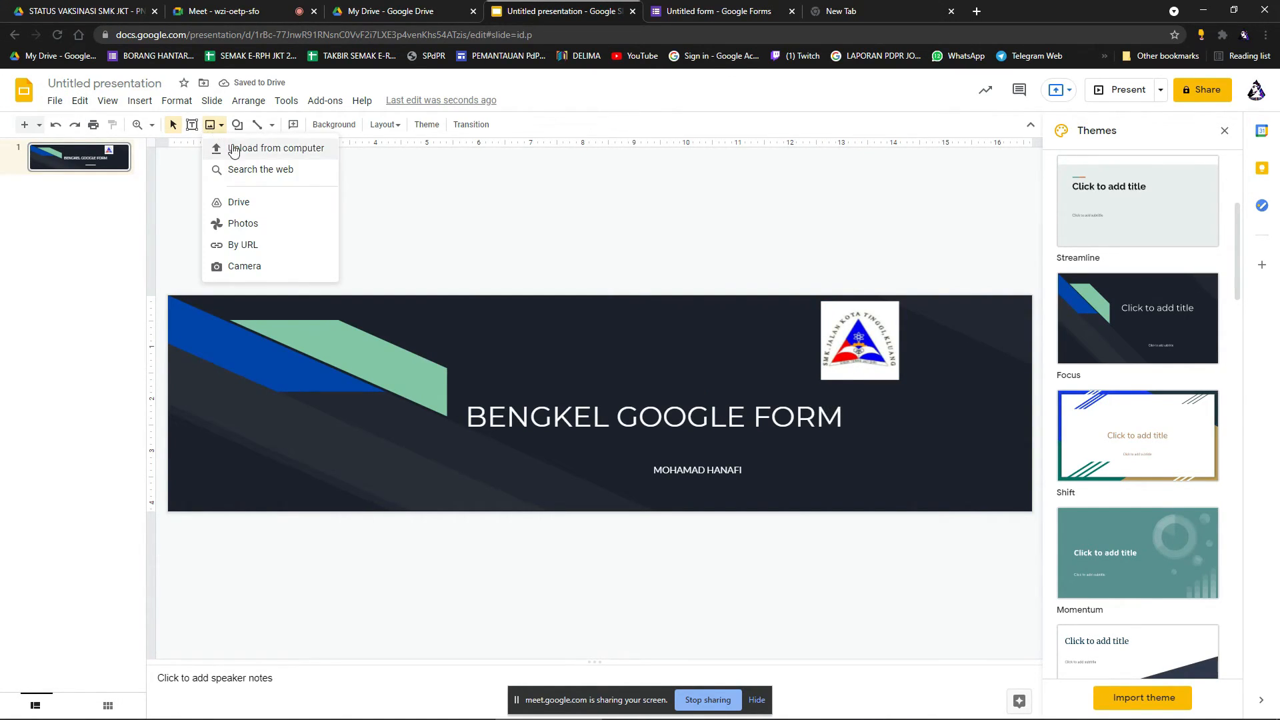
pyautogui.click(241, 146)
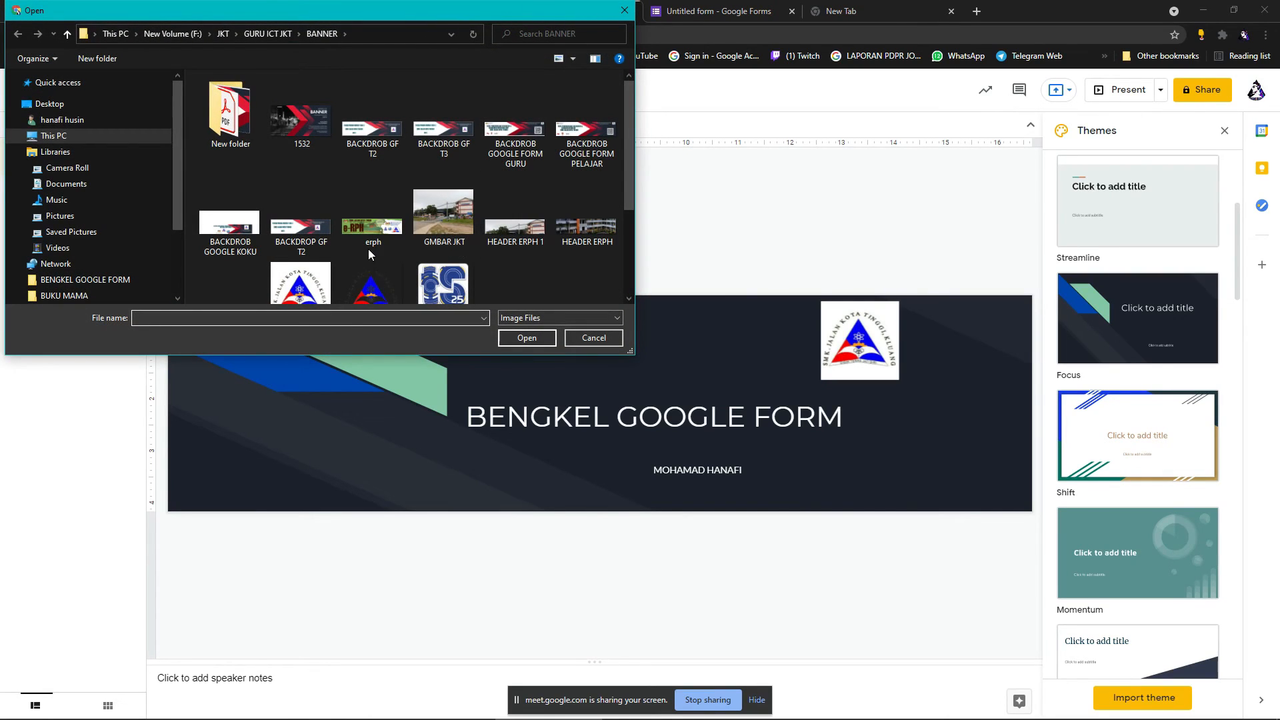
pyautogui.doubleClick(451, 280)
pyautogui.moveTo(754, 396); pyautogui.dragTo(855, 360)
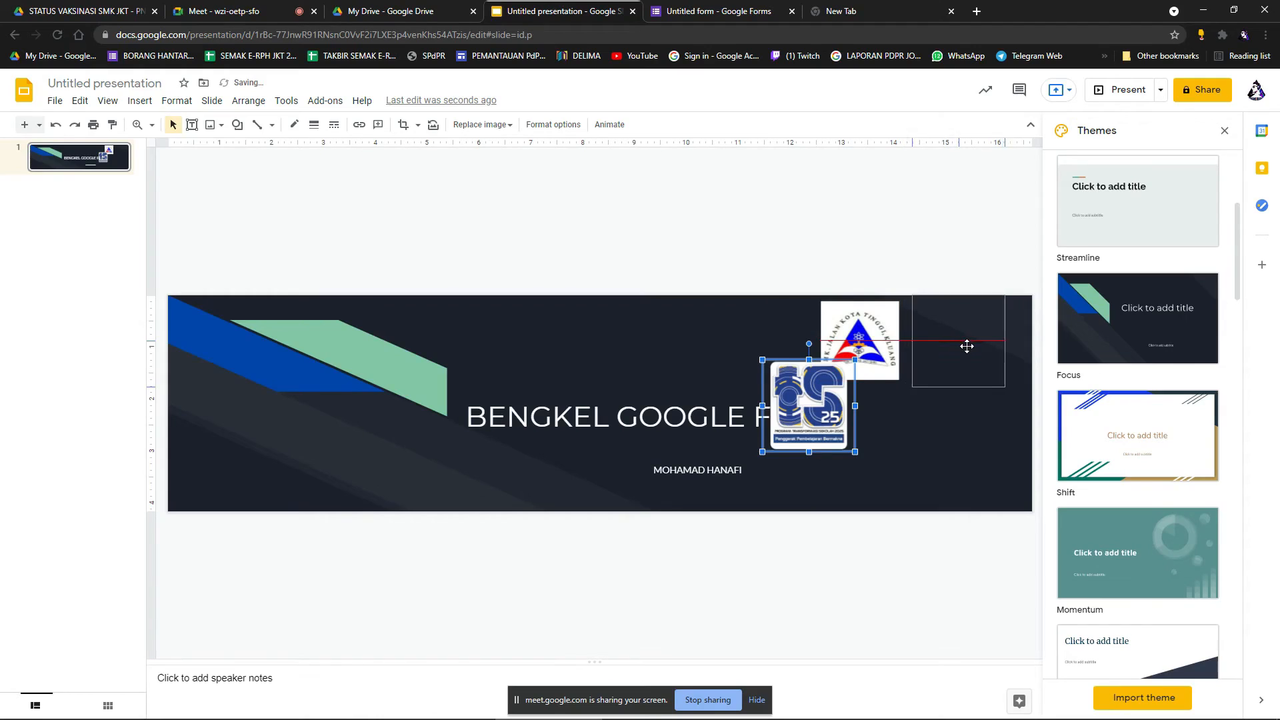
pyautogui.moveTo(970, 349); pyautogui.dragTo(971, 350)
pyautogui.moveTo(1012, 303); pyautogui.dragTo(1003, 309)
pyautogui.moveTo(973, 350); pyautogui.dragTo(977, 343)
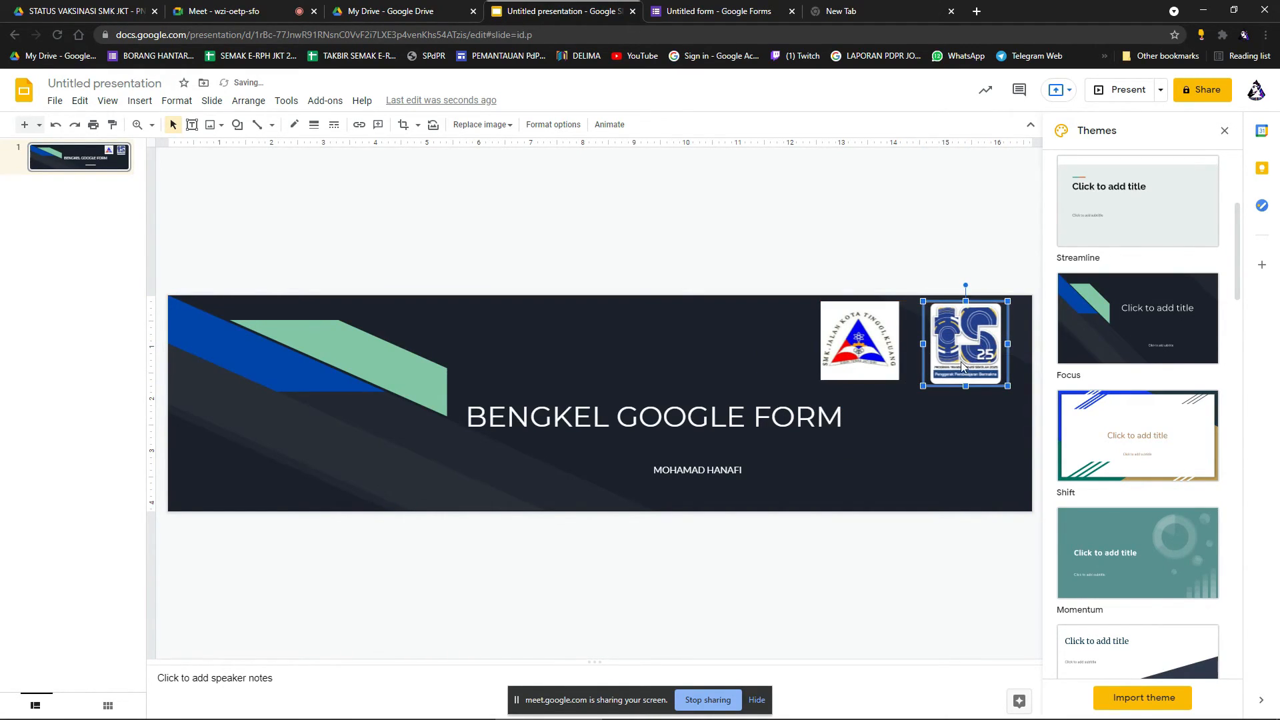
pyautogui.click(524, 398)
pyautogui.click(211, 128)
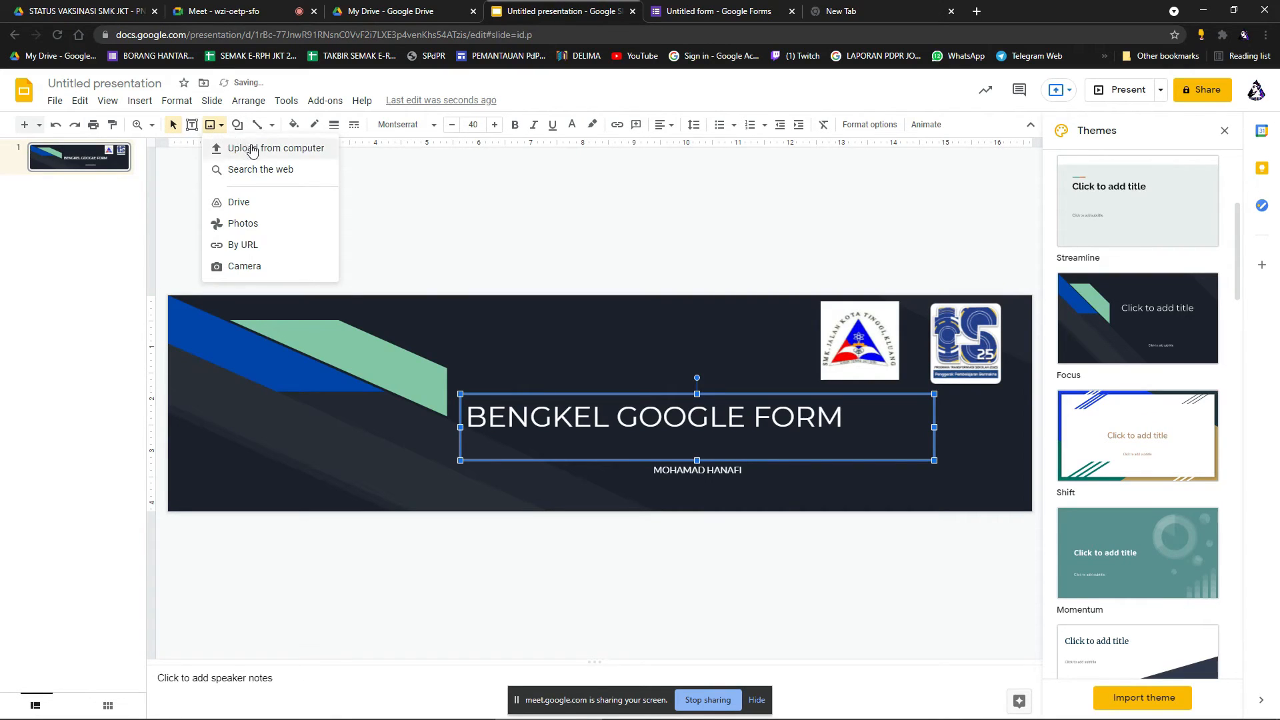
# Browse the Desktop and BENGKEL GOOGLE FORM folders for another picture, then cancel the upload.
pyautogui.click(280, 146)
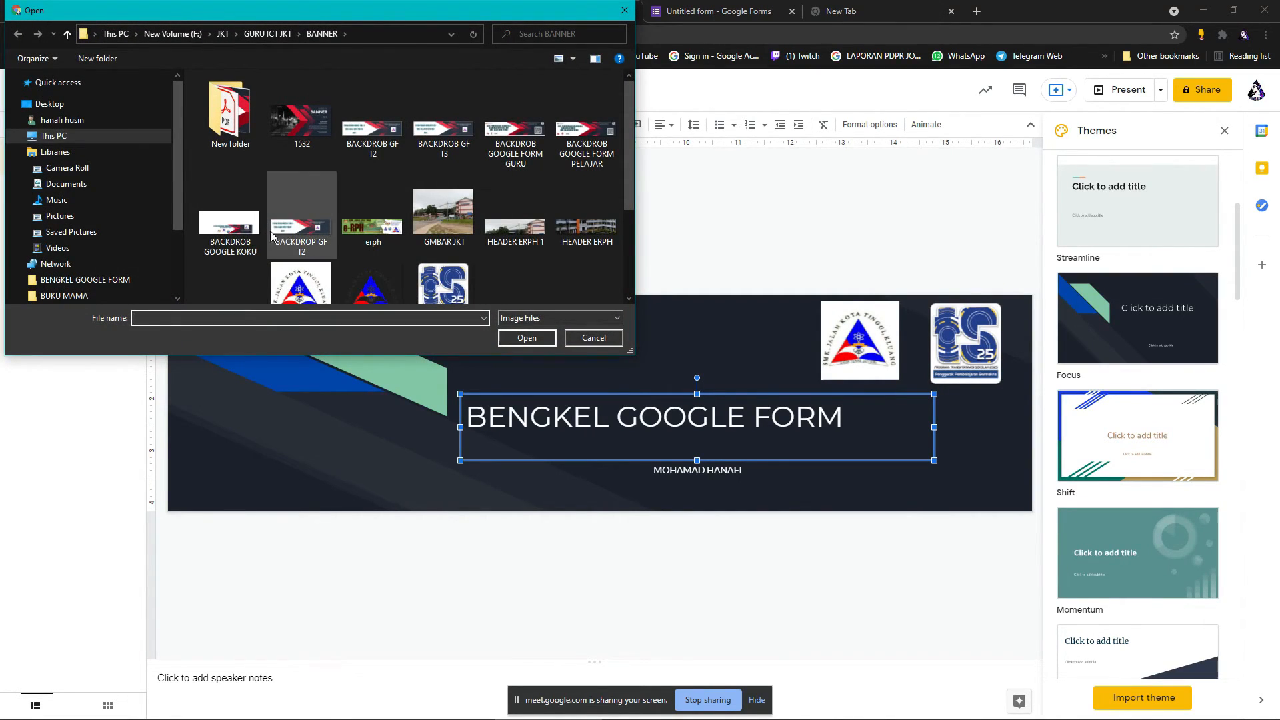
pyautogui.scroll(-2, 446, 218)
pyautogui.scroll(2, 449, 226)
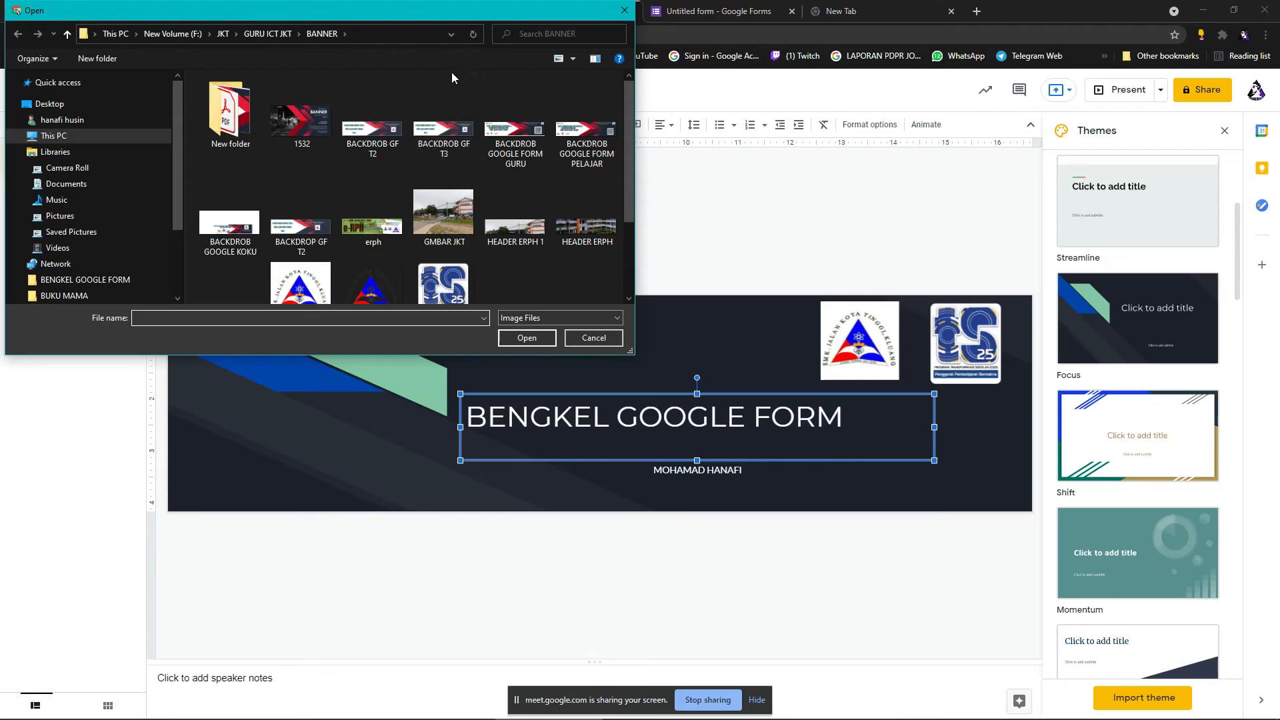
pyautogui.click(53, 104)
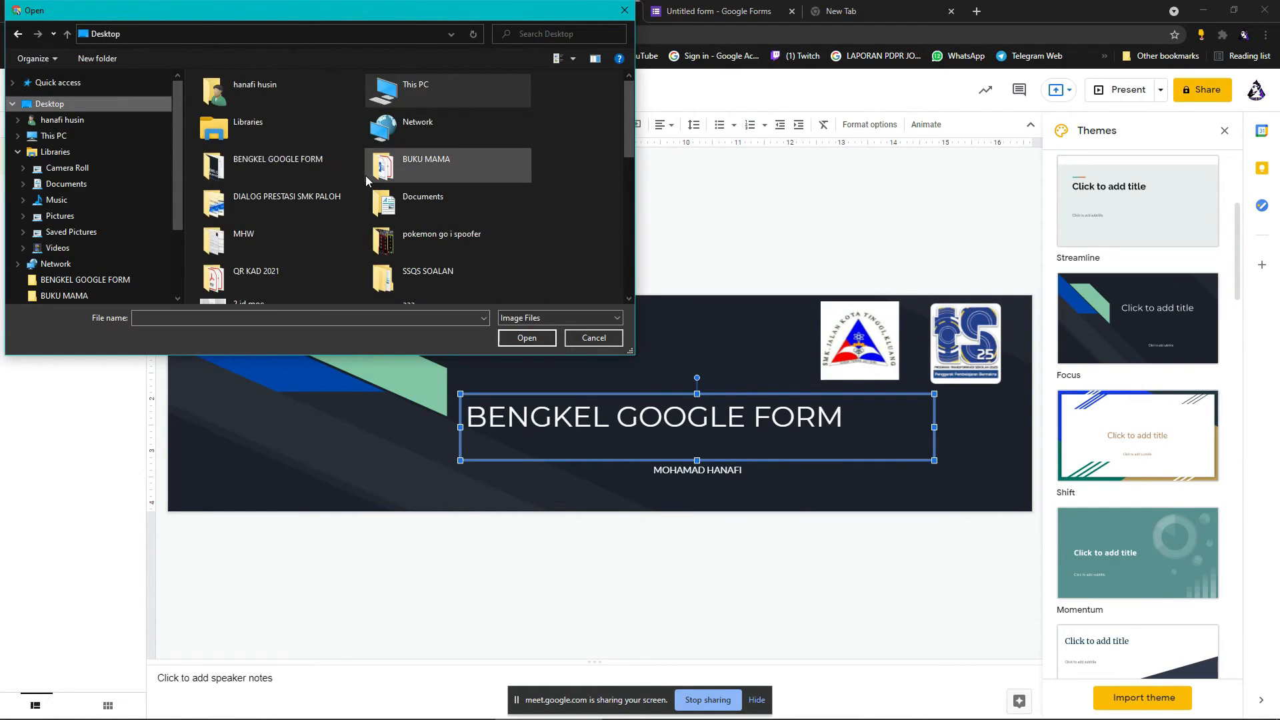
pyautogui.scroll(-3, 470, 234)
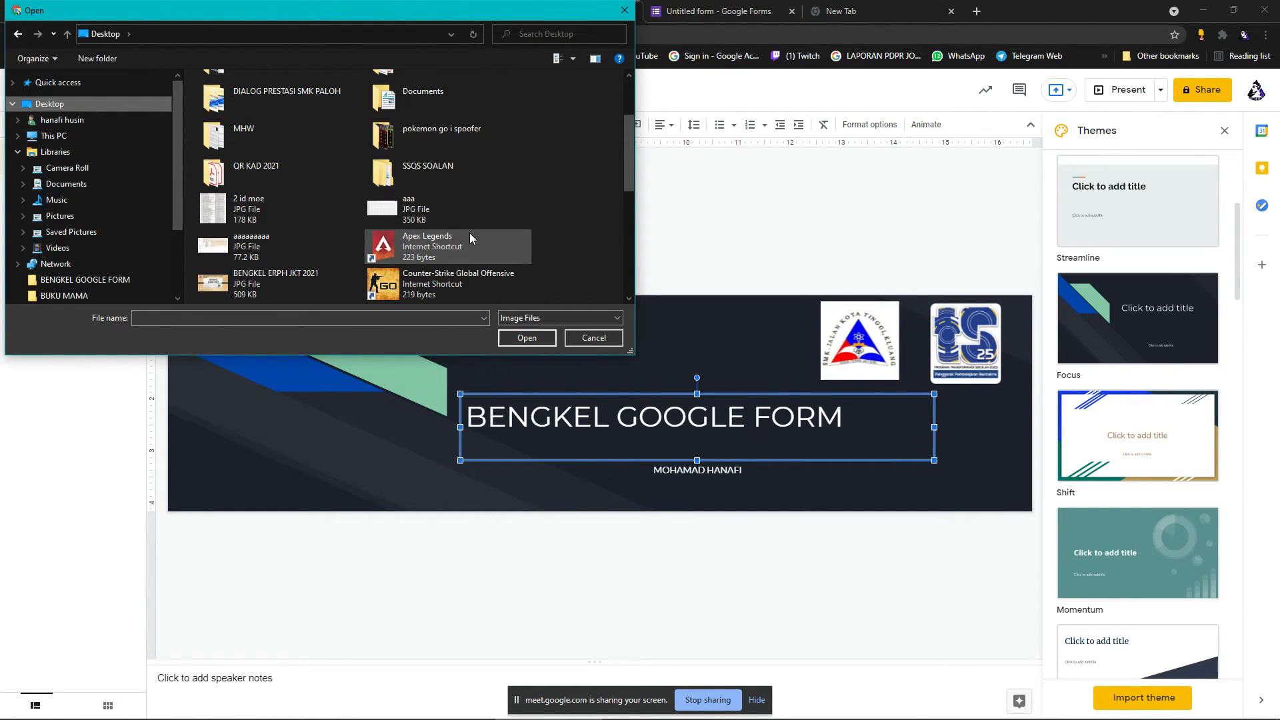
pyautogui.scroll(2, 469, 235)
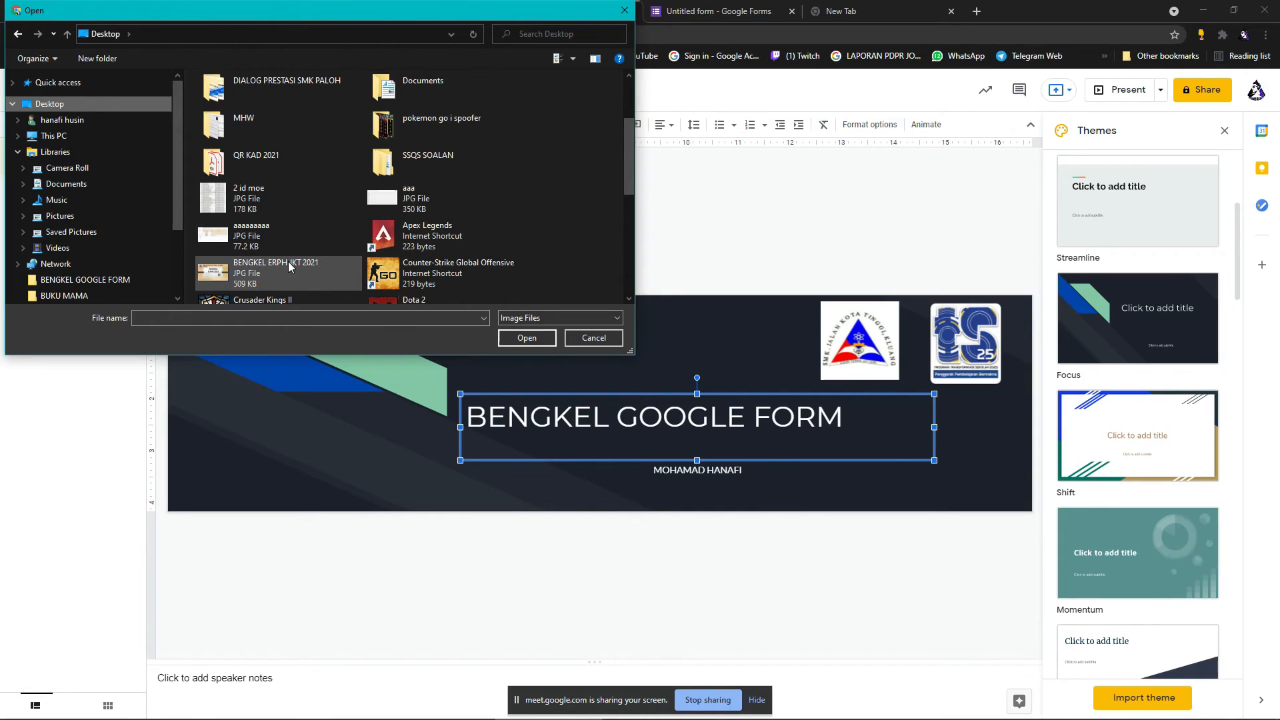
pyautogui.scroll(2, 289, 262)
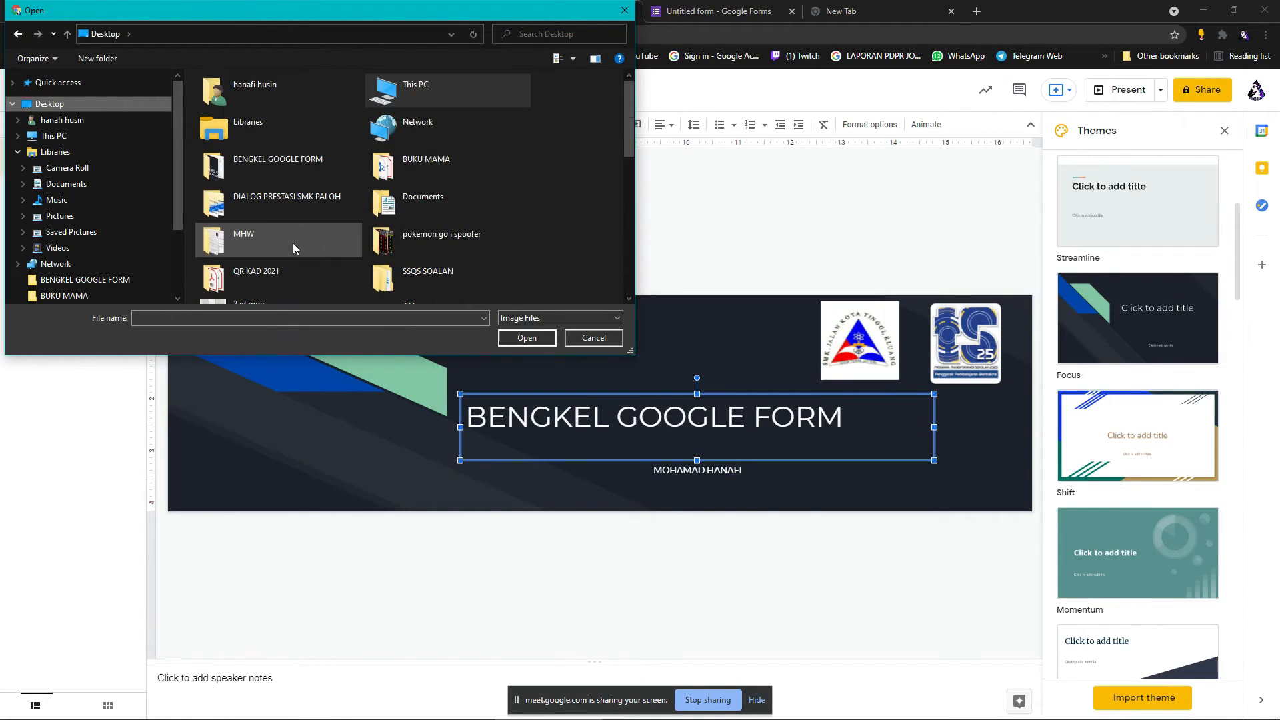
pyautogui.doubleClick(292, 165)
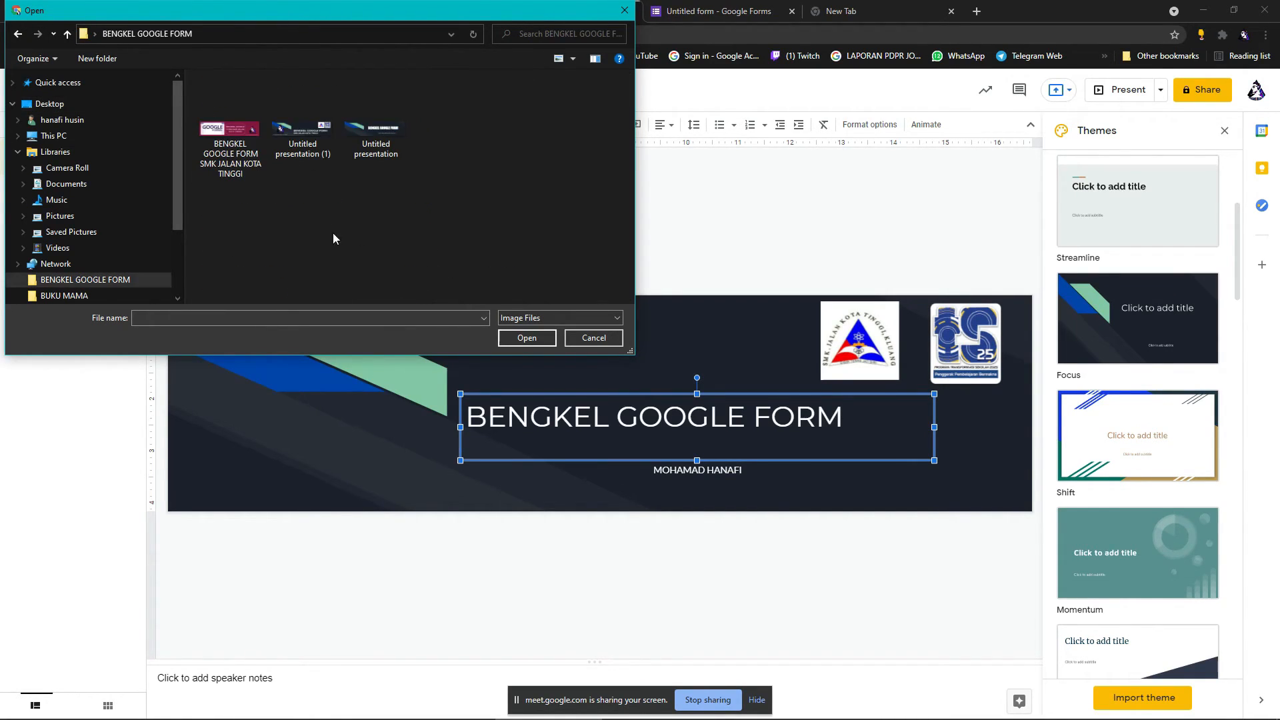
pyautogui.click(19, 35)
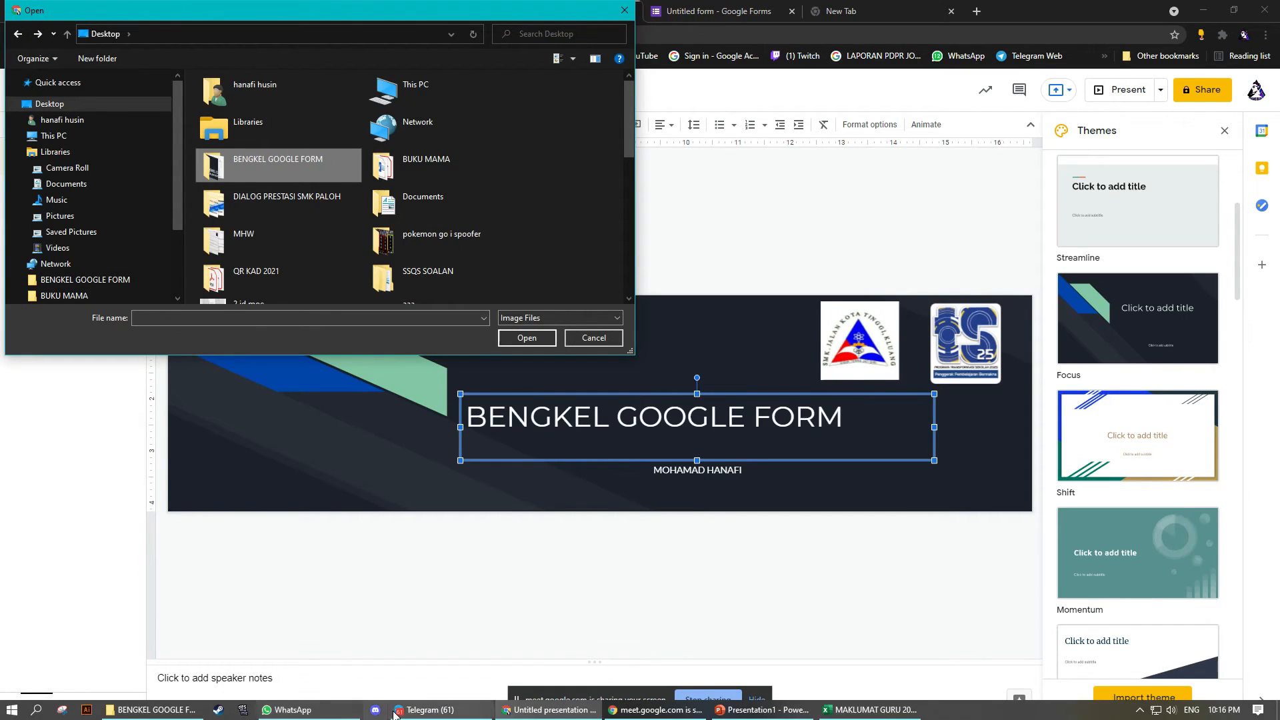
pyautogui.click(639, 714)
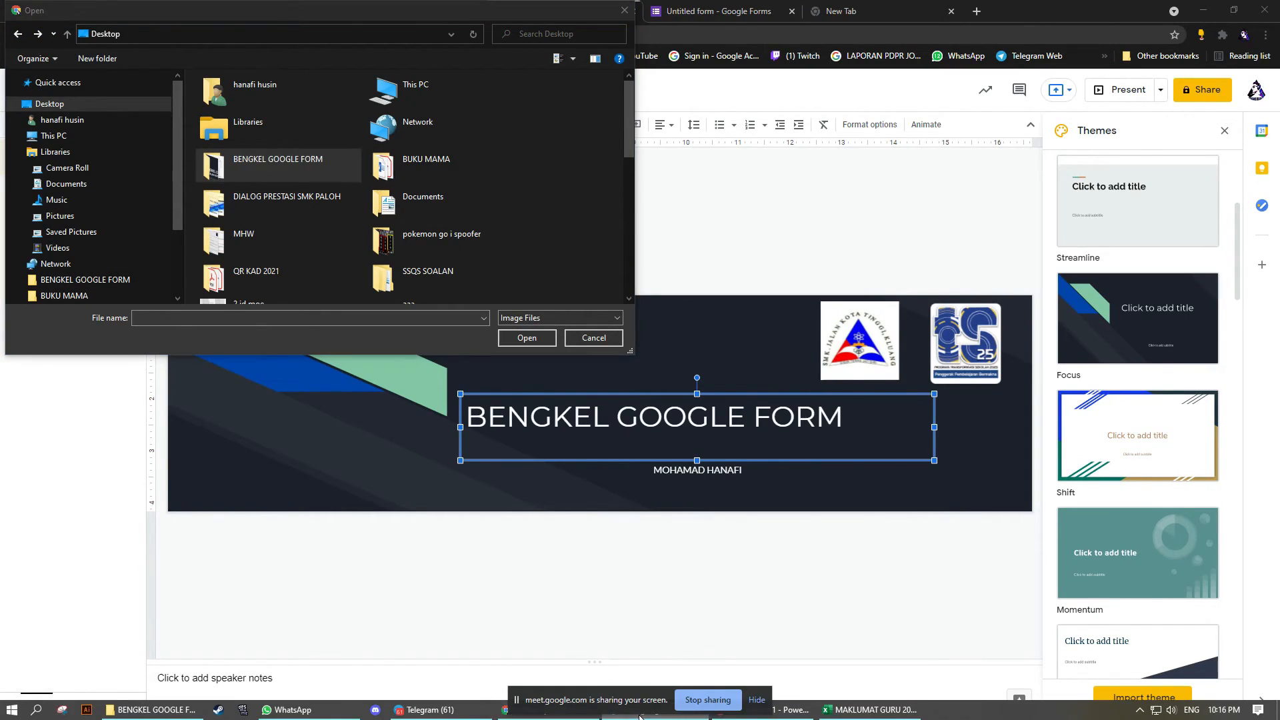
pyautogui.moveTo(525, 8); pyautogui.dragTo(583, 152)
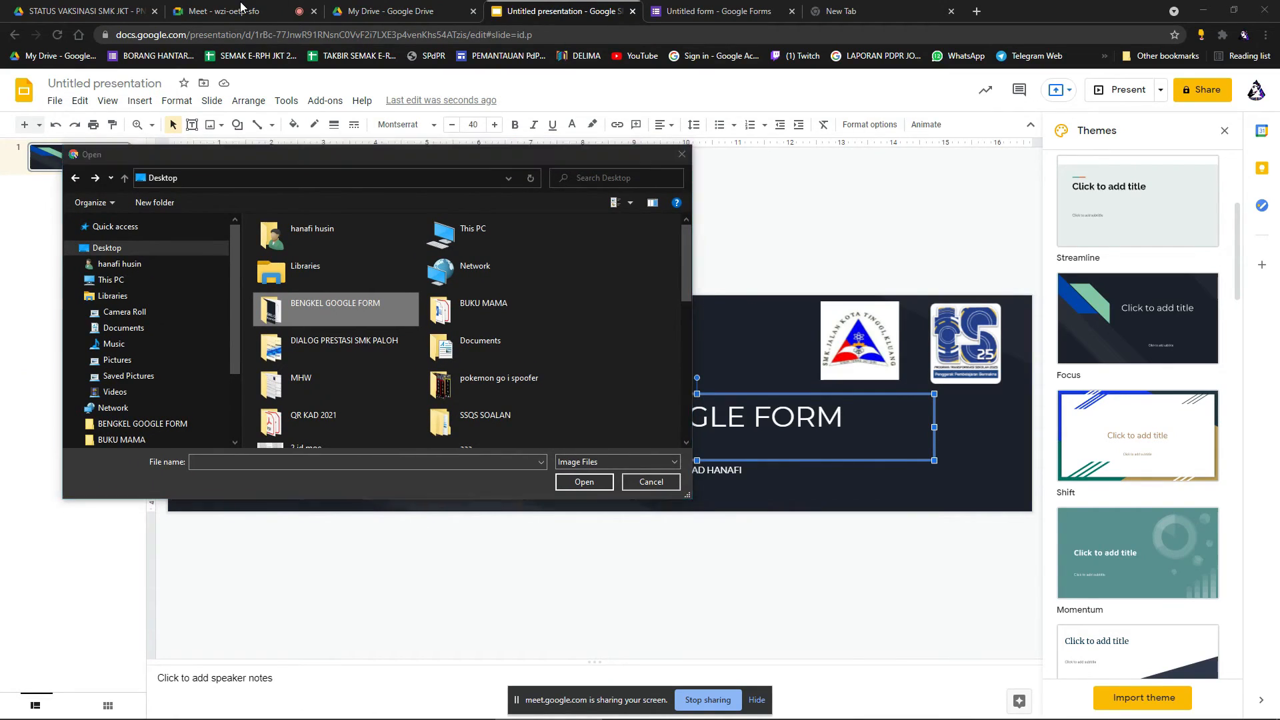
pyautogui.click(683, 158)
# Admit the waiting guest into the Meet call and return to the presentation.
pyautogui.click(266, 4)
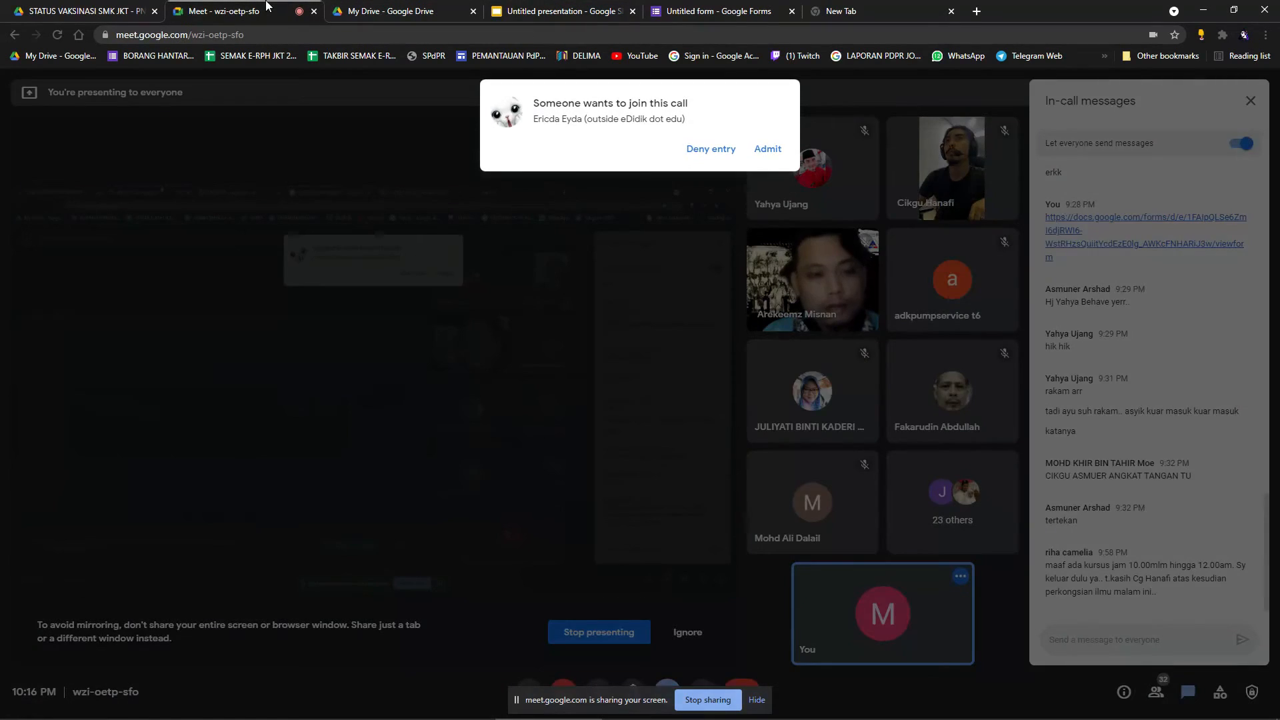
pyautogui.click(767, 149)
pyautogui.click(752, 10)
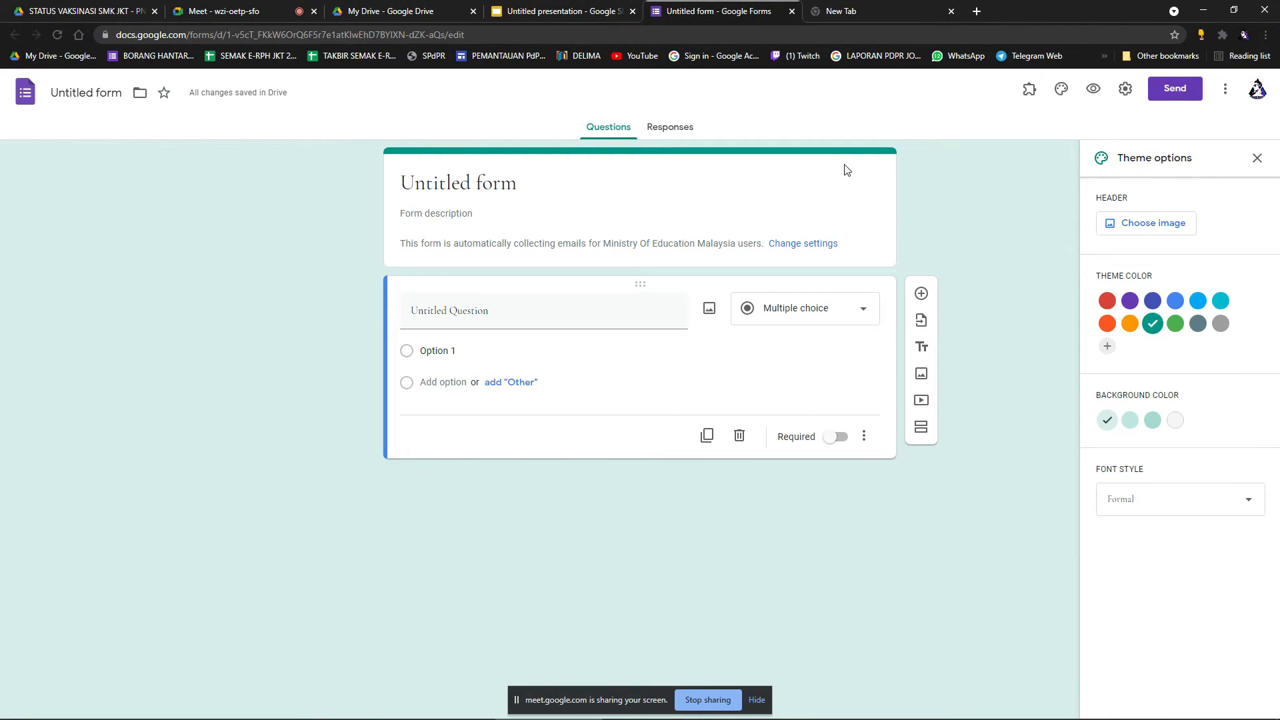
pyautogui.click(867, 11)
pyautogui.moveTo(767, 715)
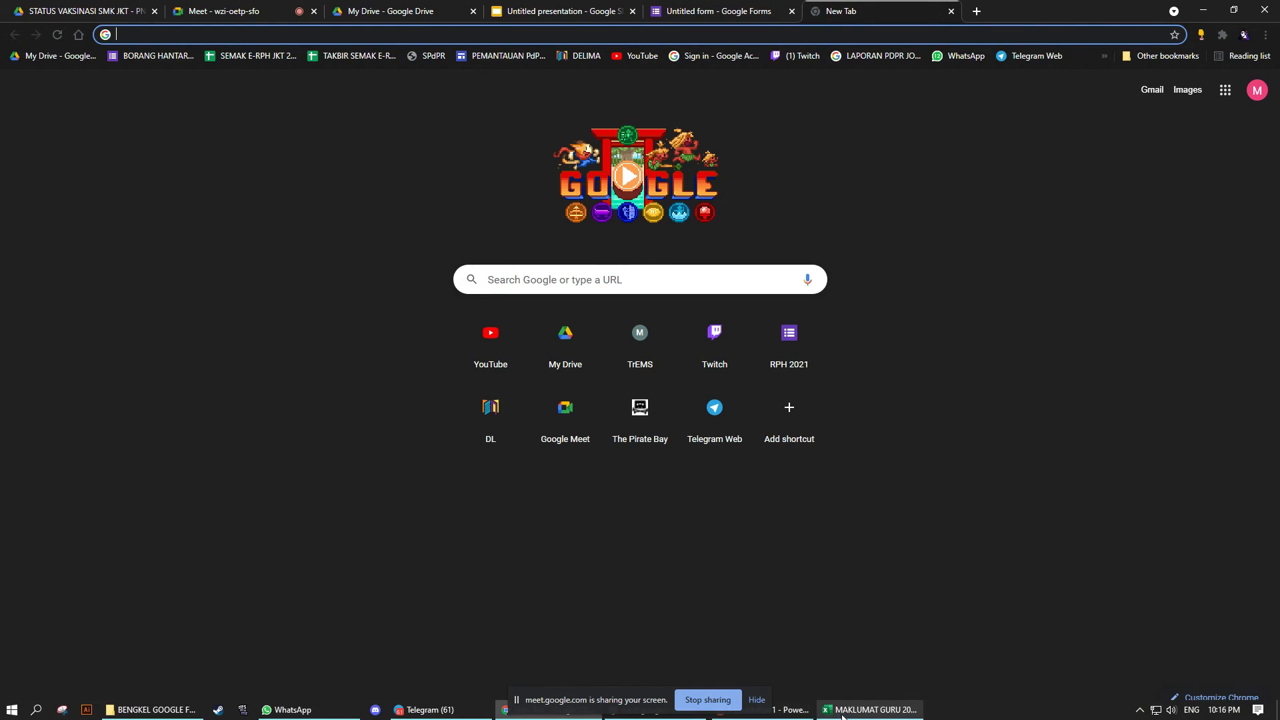
pyautogui.click(366, 13)
pyautogui.click(275, 6)
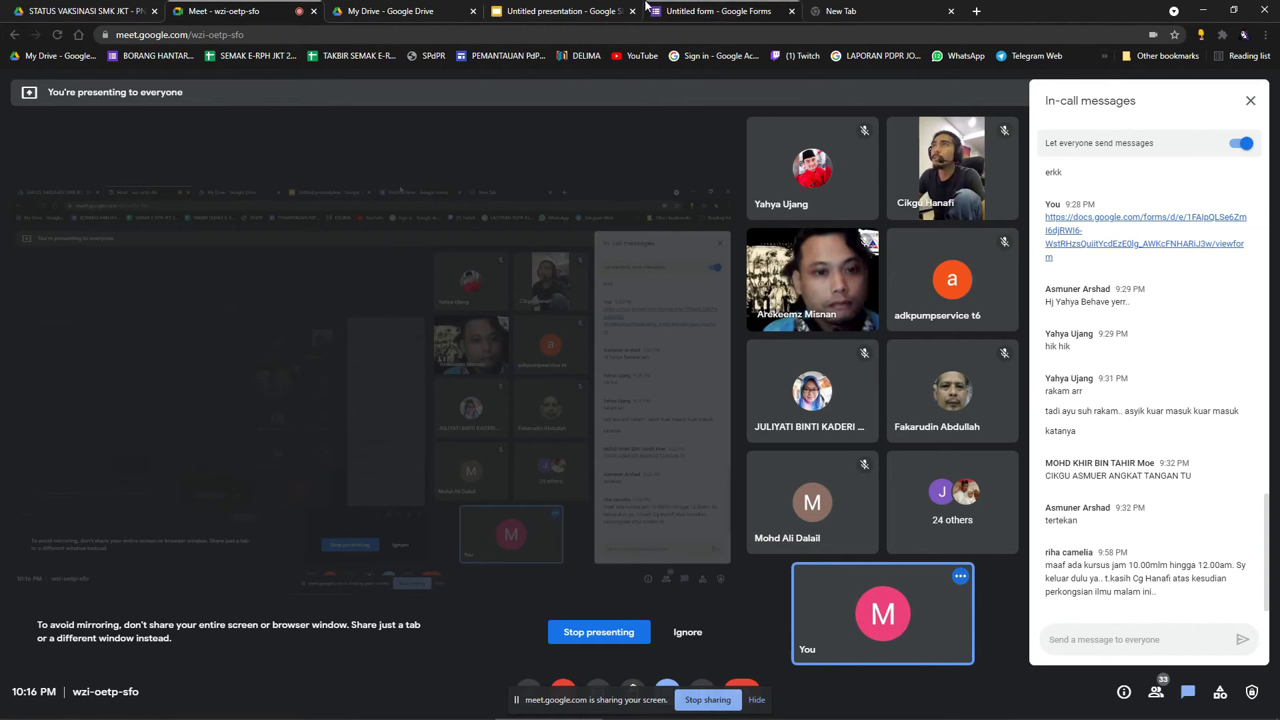
pyautogui.click(564, 10)
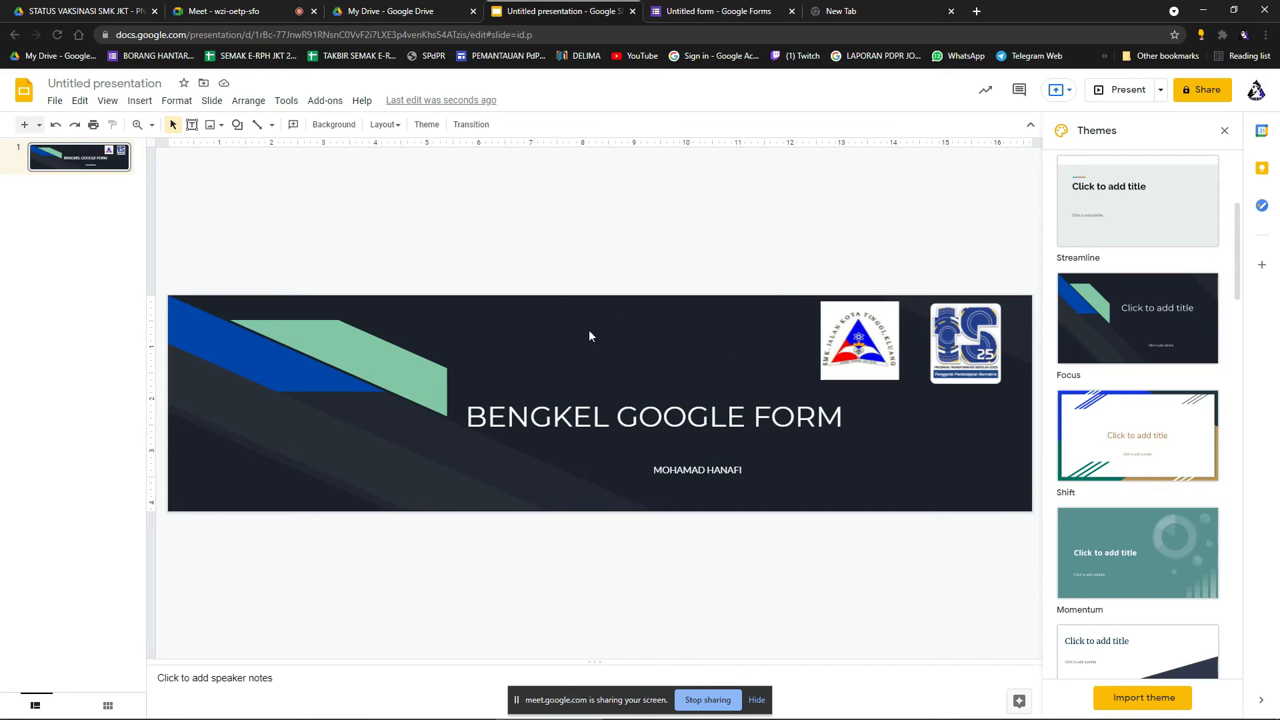
# Download the current title slide as a JPEG image, then close the photo viewer.
pyautogui.click(506, 430)
pyautogui.click(793, 261)
pyautogui.click(54, 101)
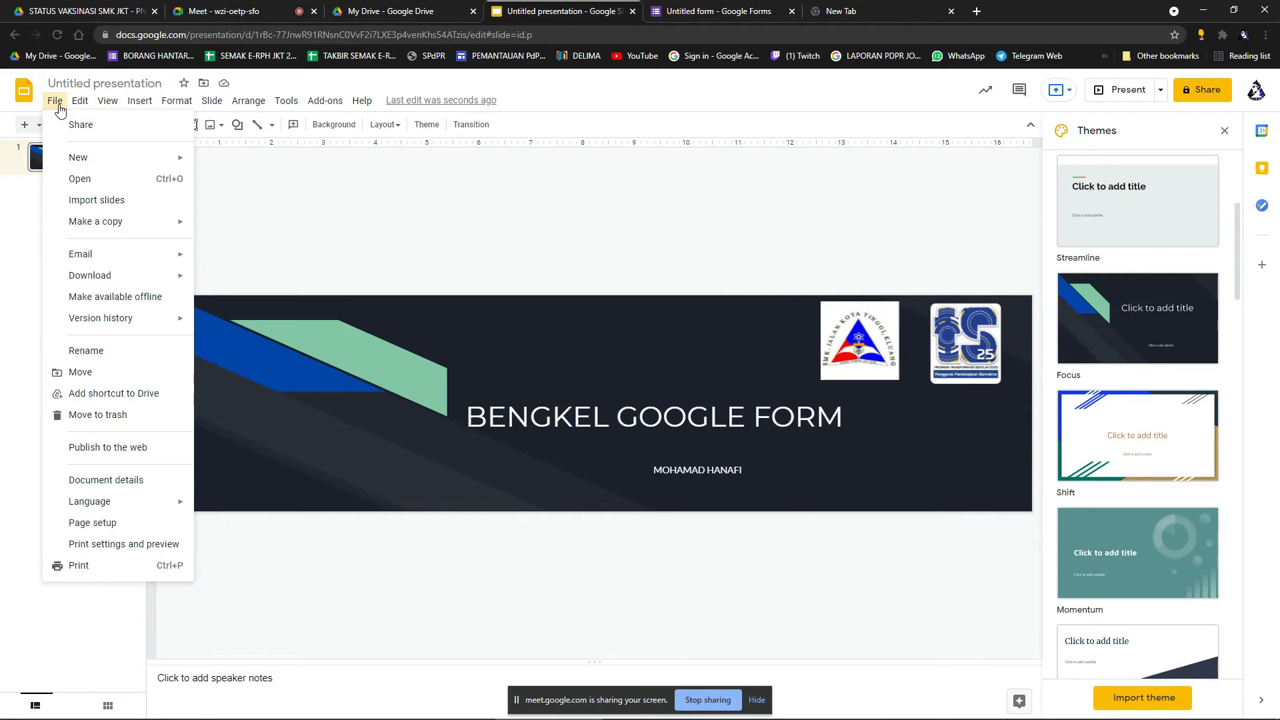
pyautogui.moveTo(123, 282)
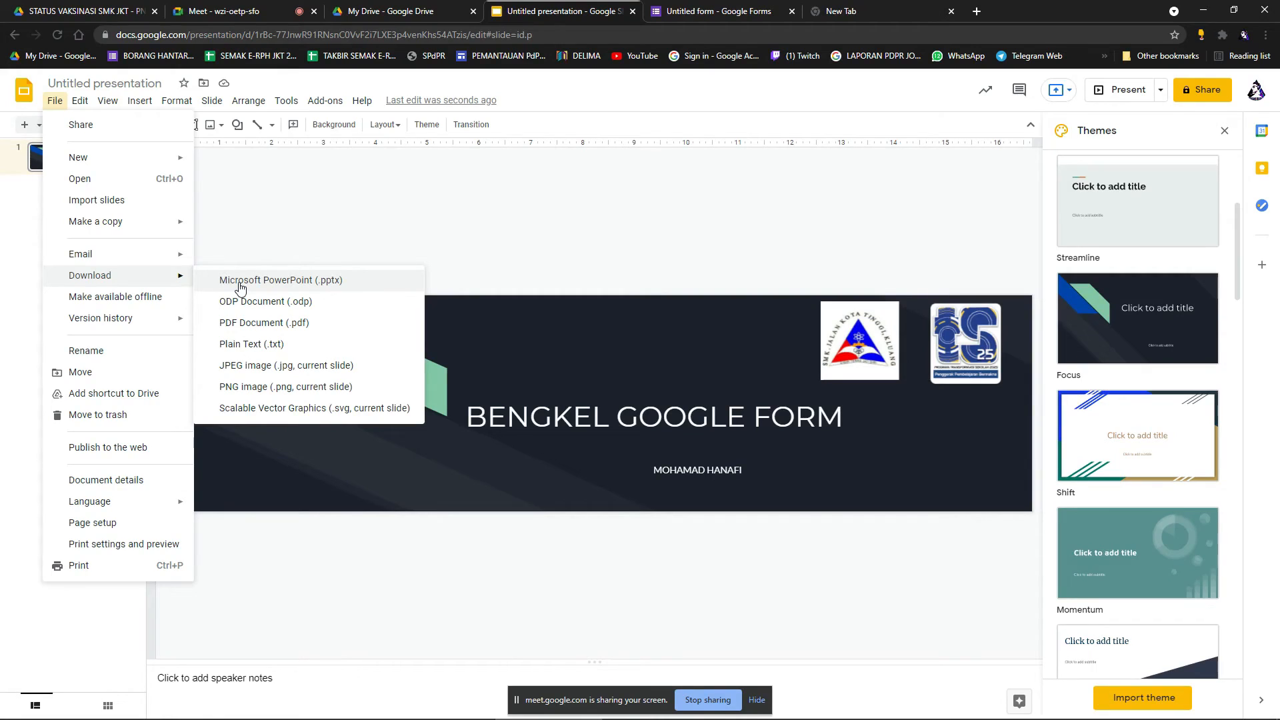
pyautogui.click(288, 367)
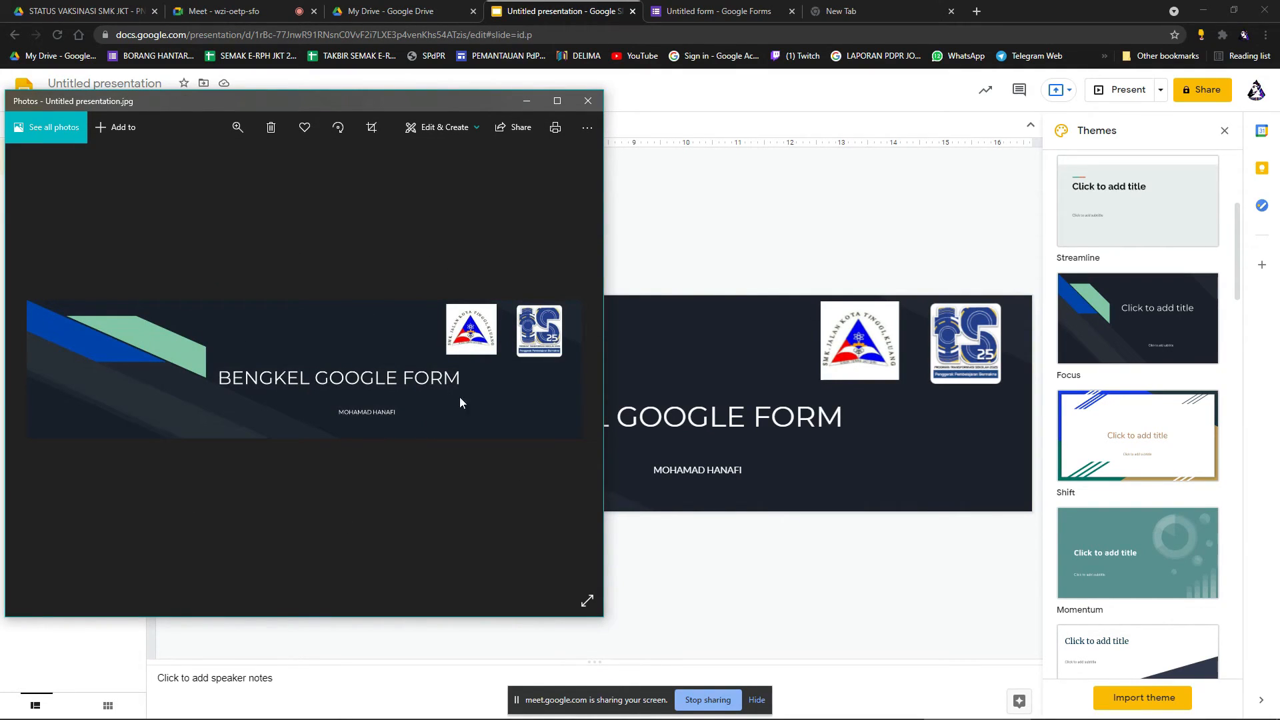
pyautogui.click(588, 102)
# Upload Untitled presentation (1) from the BENGKEL GOOGLE FORM folder as the form's header image.
pyautogui.hotkey('ctrl', 'Tab')
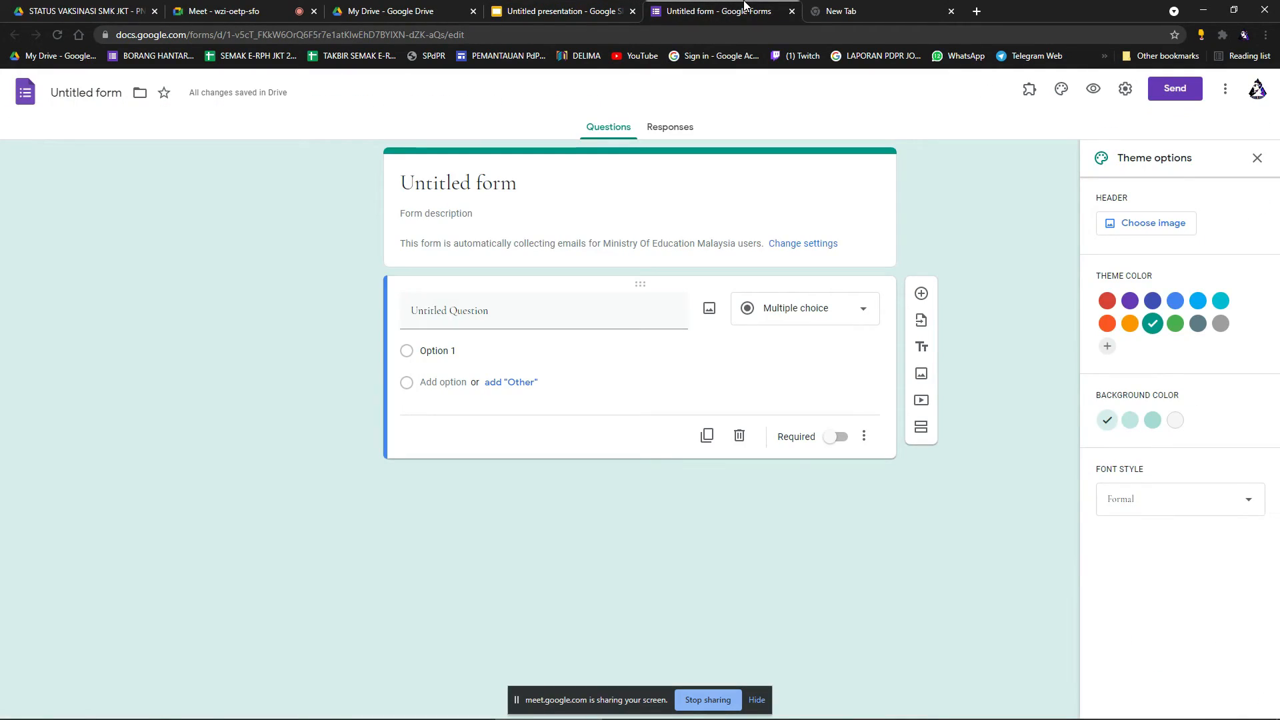
pyautogui.click(1151, 226)
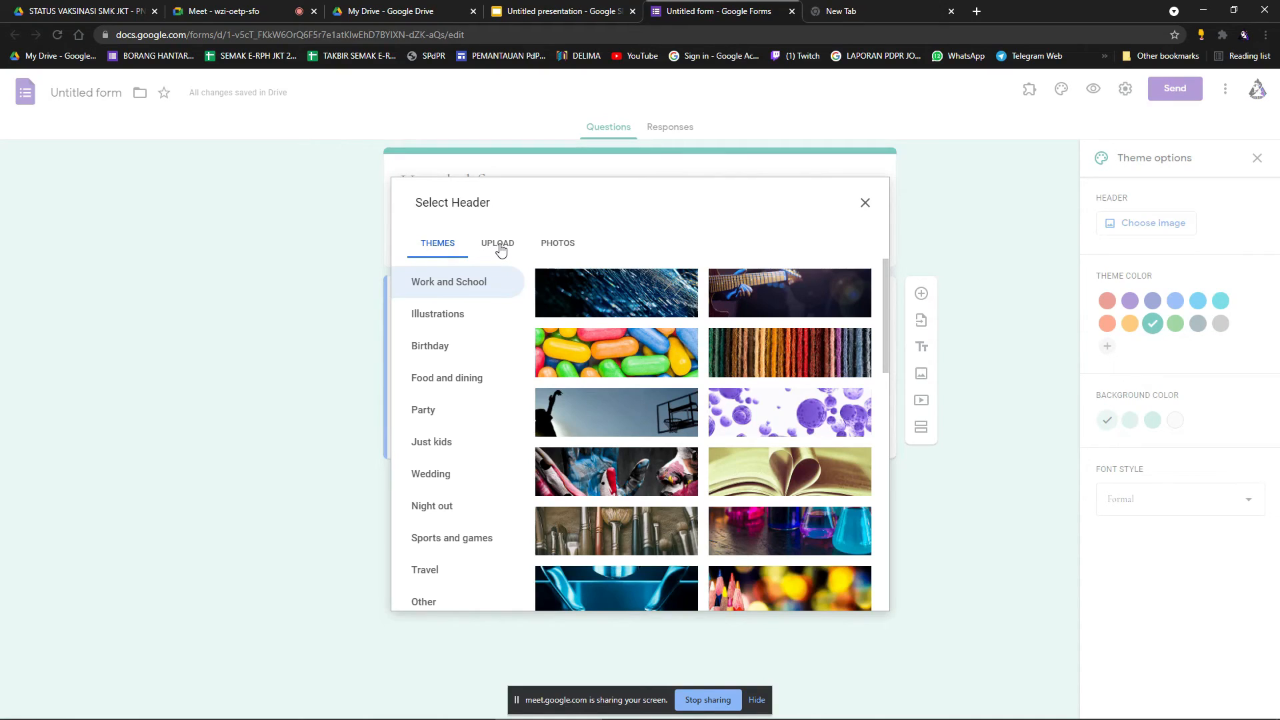
pyautogui.scroll(-5, 729, 419)
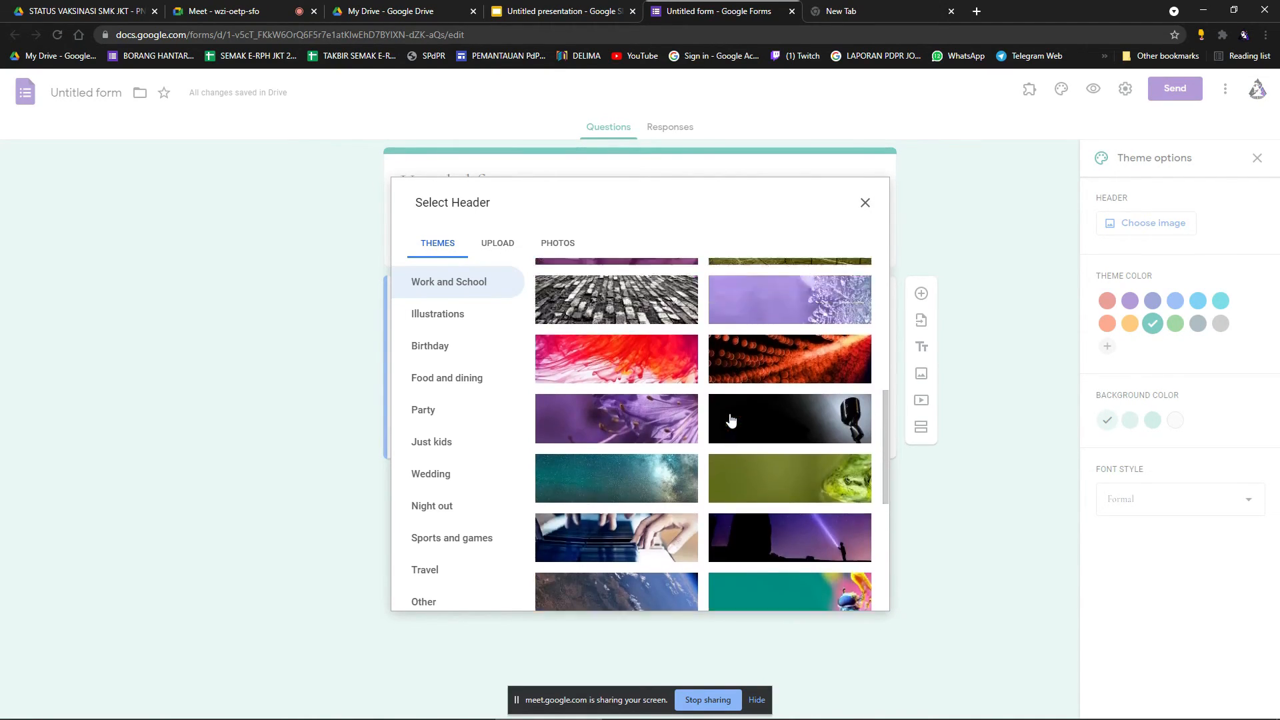
pyautogui.scroll(5, 730, 419)
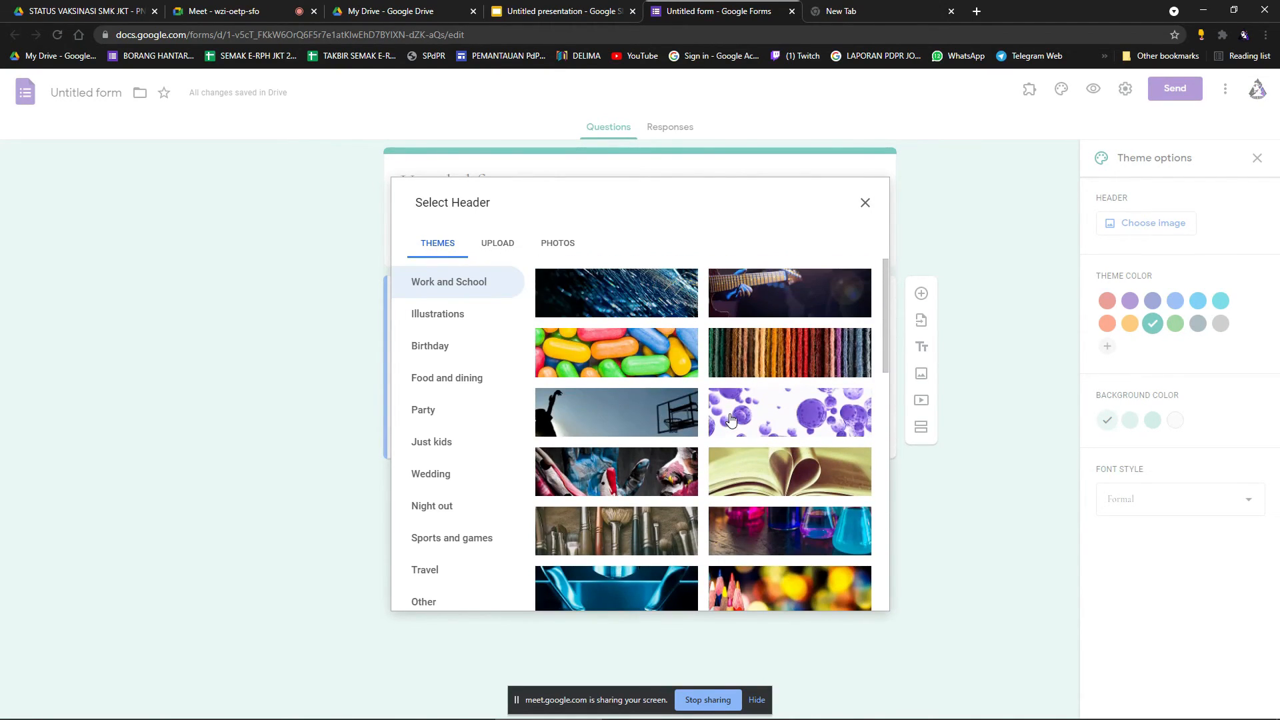
pyautogui.click(506, 244)
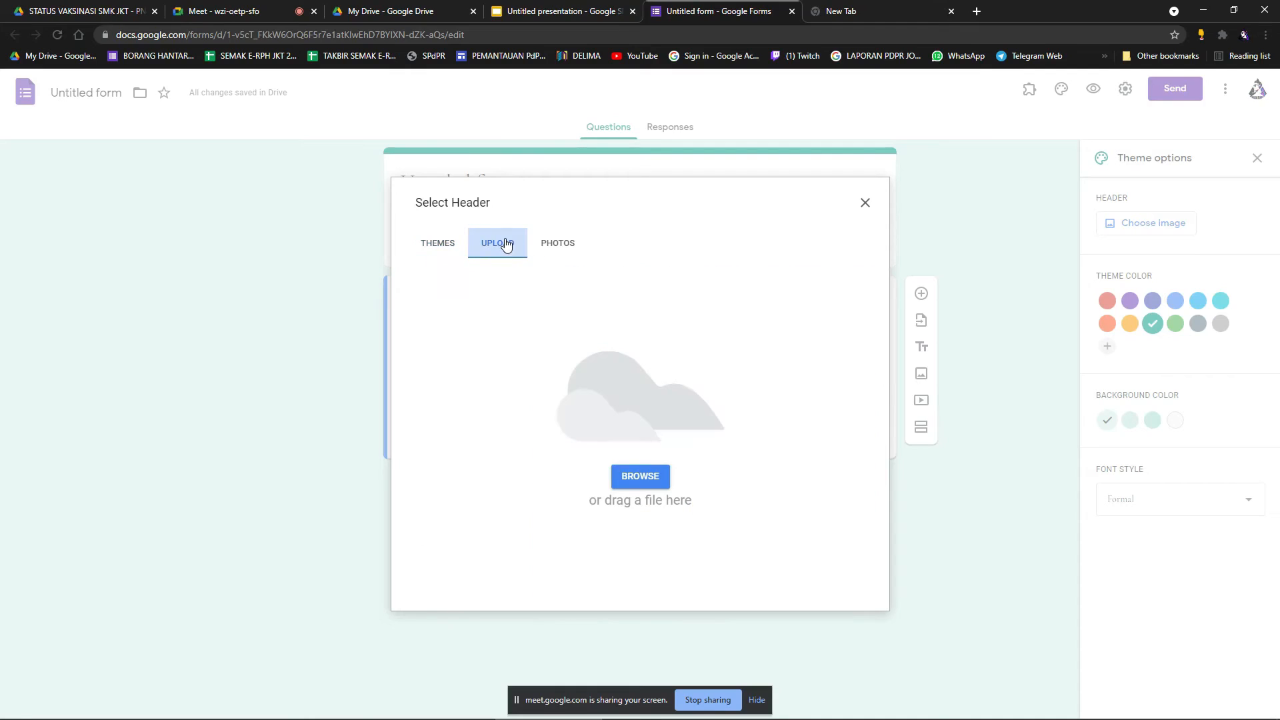
pyautogui.click(640, 476)
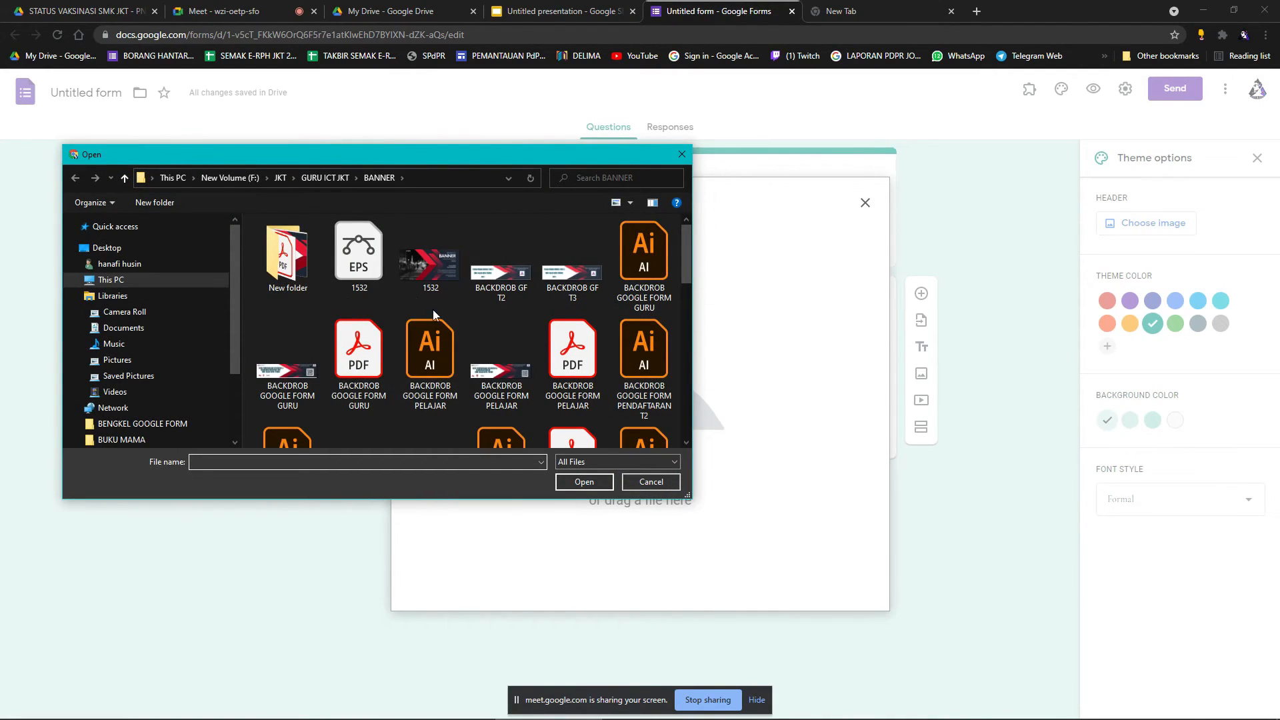
pyautogui.click(135, 252)
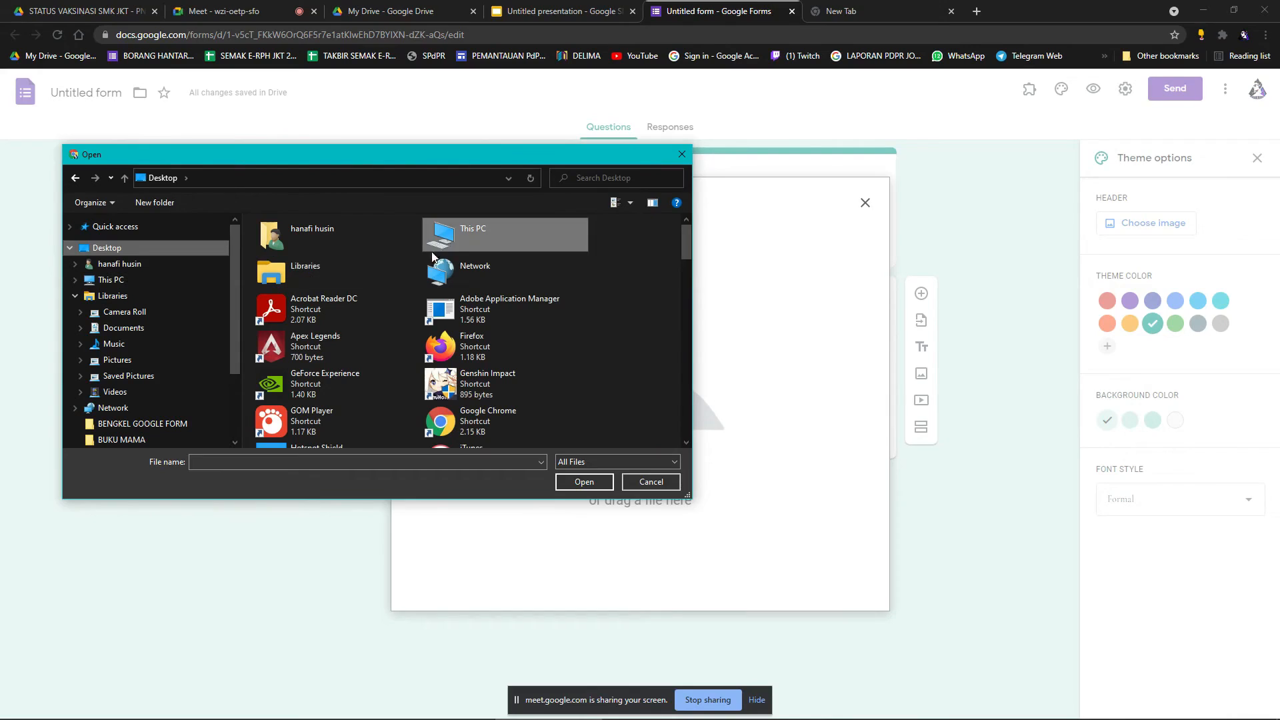
pyautogui.scroll(-2, 486, 277)
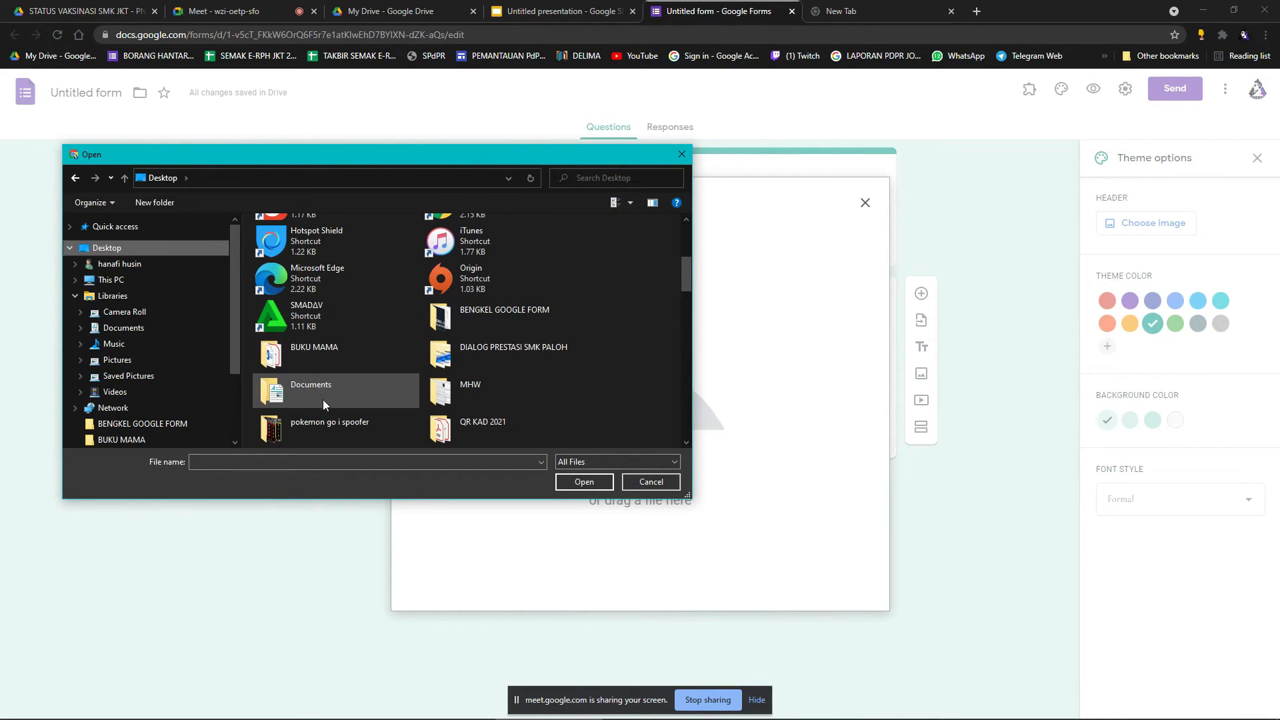
pyautogui.doubleClick(497, 317)
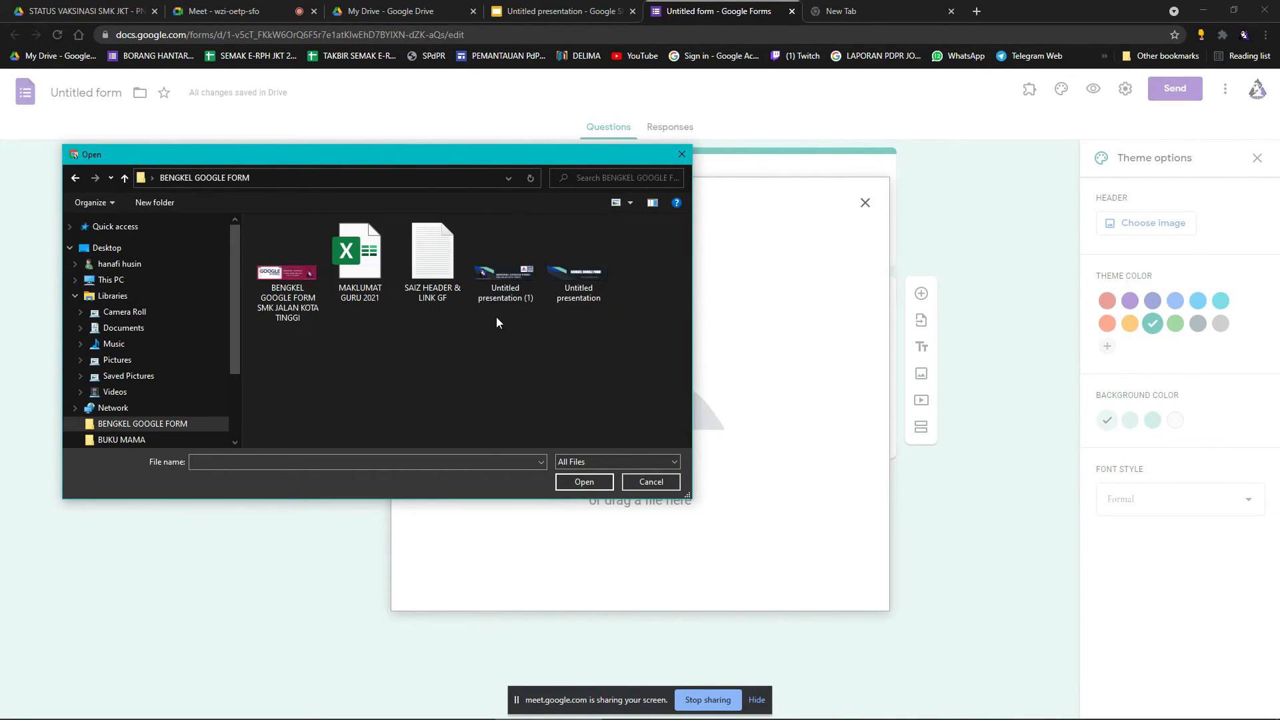
pyautogui.doubleClick(499, 287)
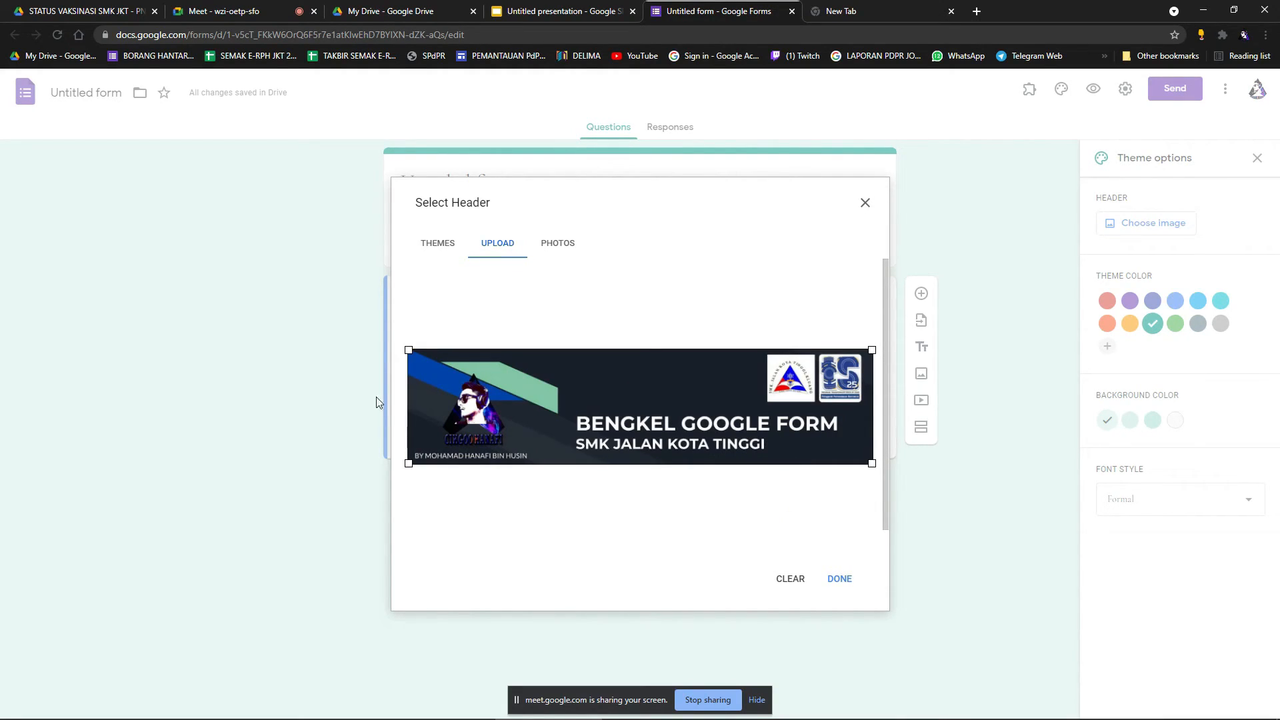
pyautogui.click(842, 580)
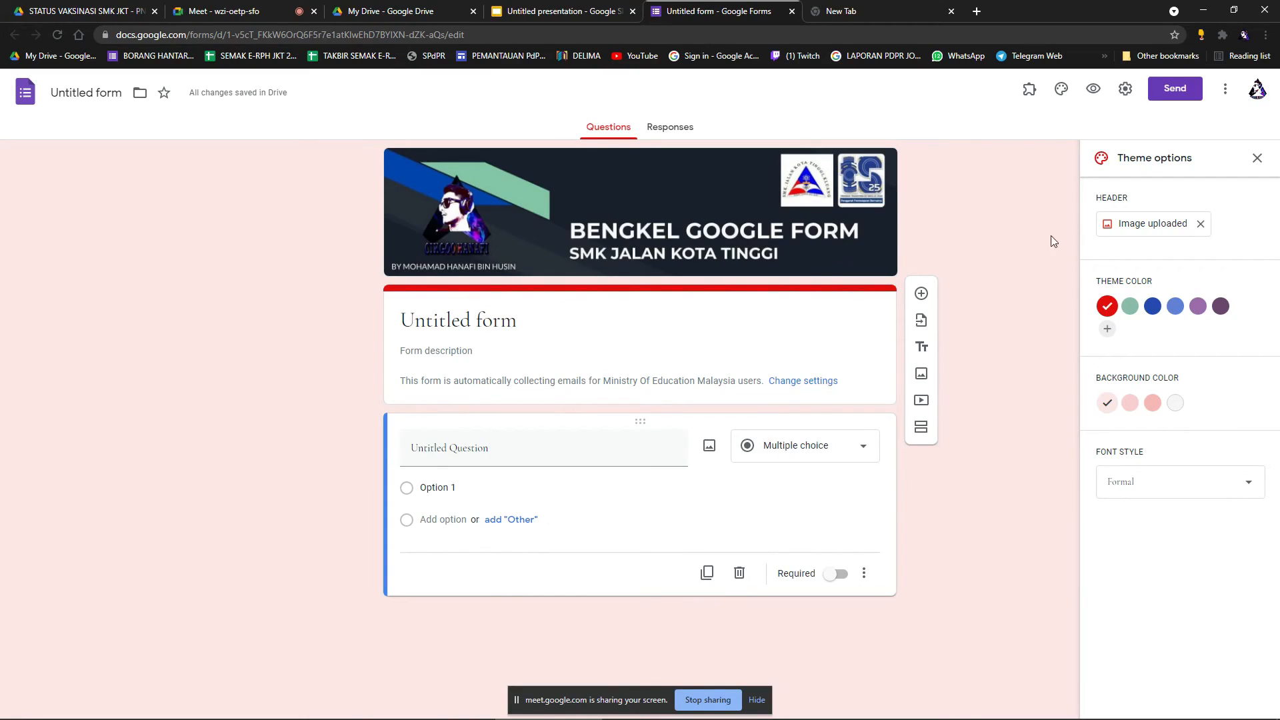
# Close the theme options and bring the Untitled presentation back into view.
pyautogui.click(1257, 159)
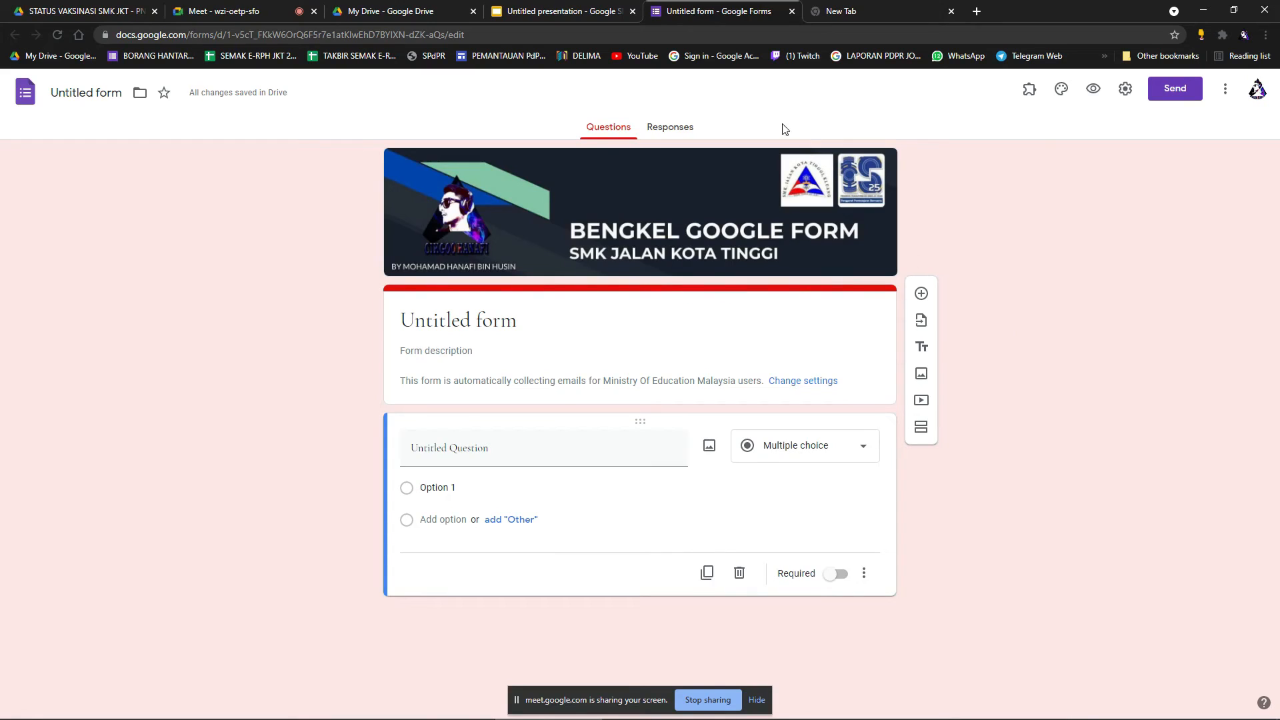
pyautogui.click(428, 6)
pyautogui.click(515, 8)
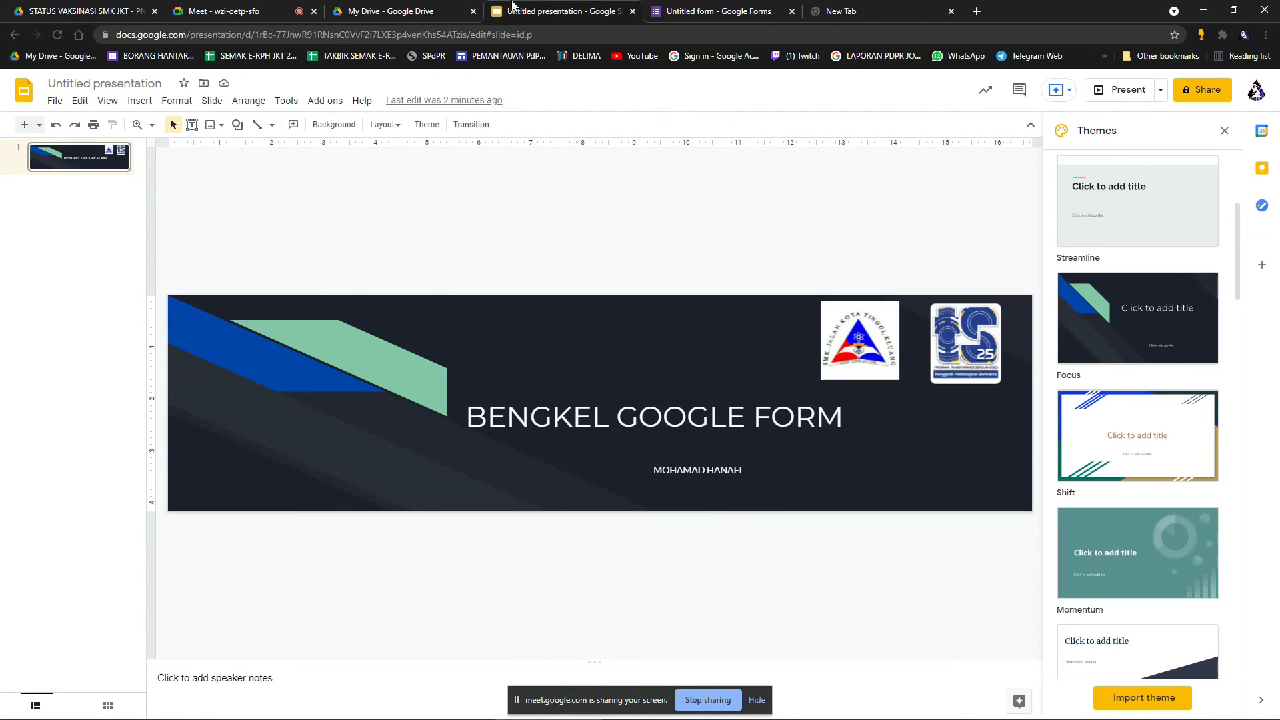
# Go from the Slides presentation back to the Untitled form.
pyautogui.click(837, 9)
pyautogui.click(737, 6)
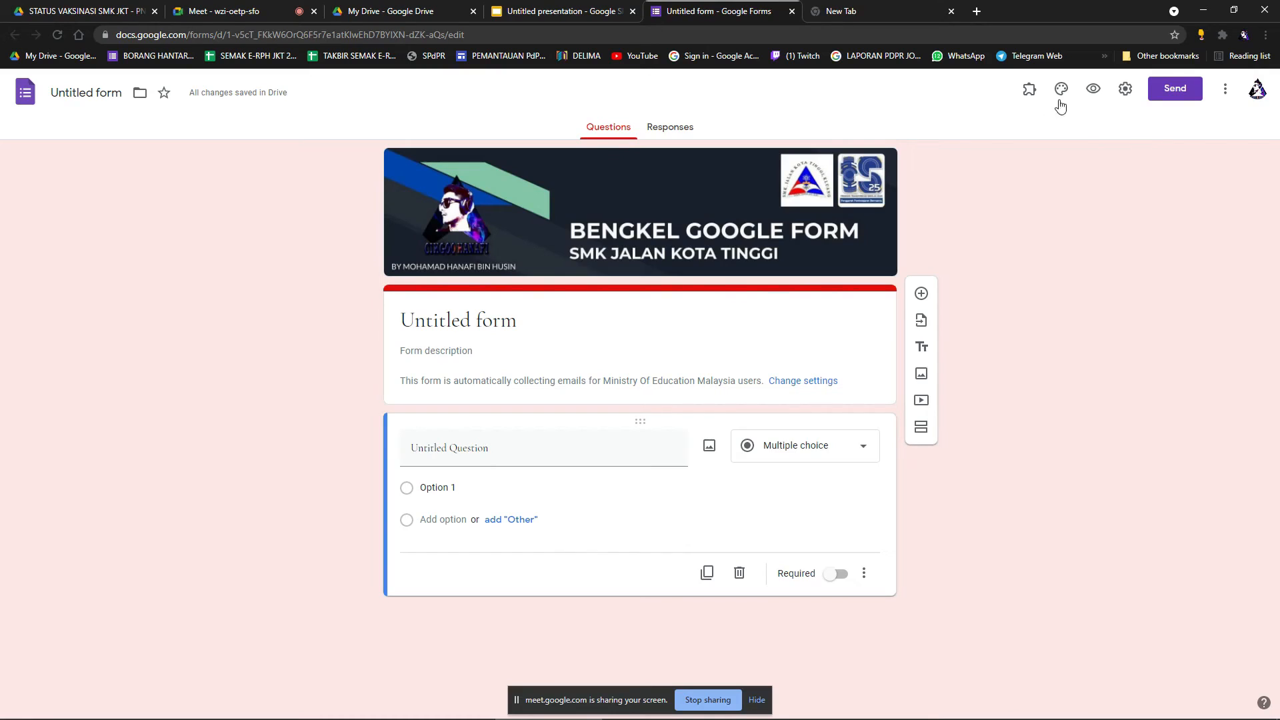
pyautogui.click(1128, 89)
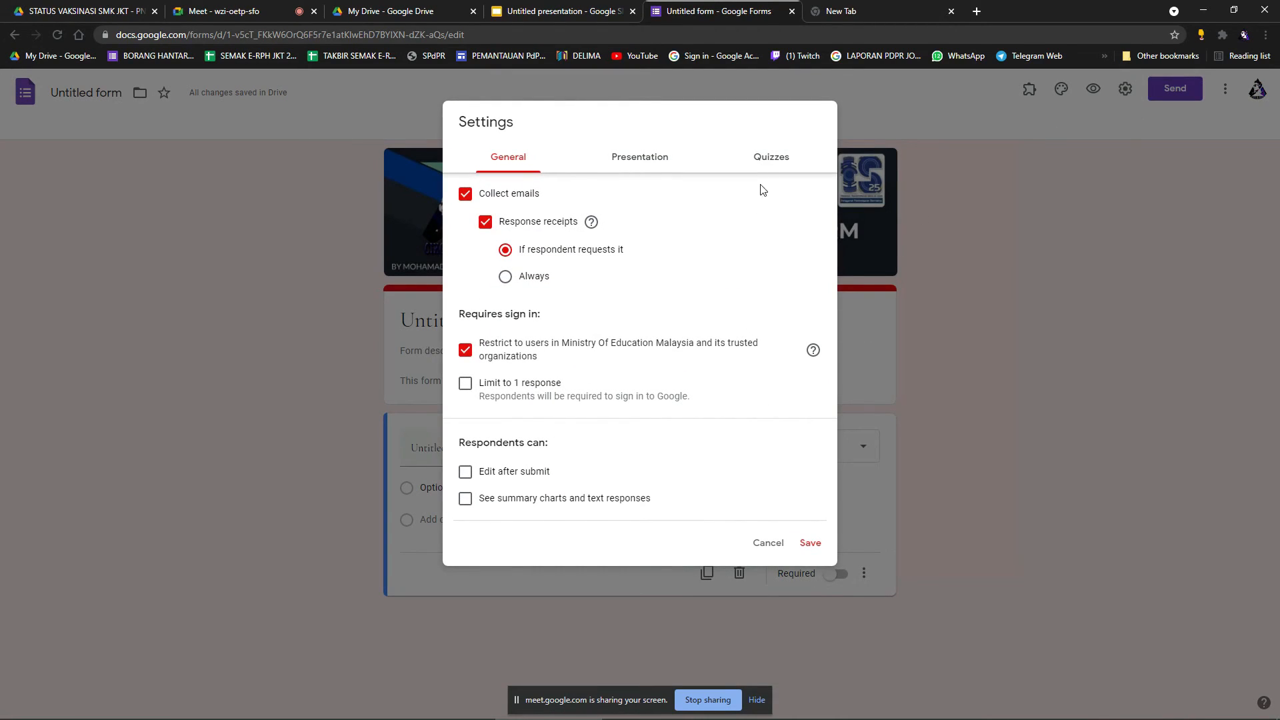
pyautogui.click(775, 163)
pyautogui.click(664, 160)
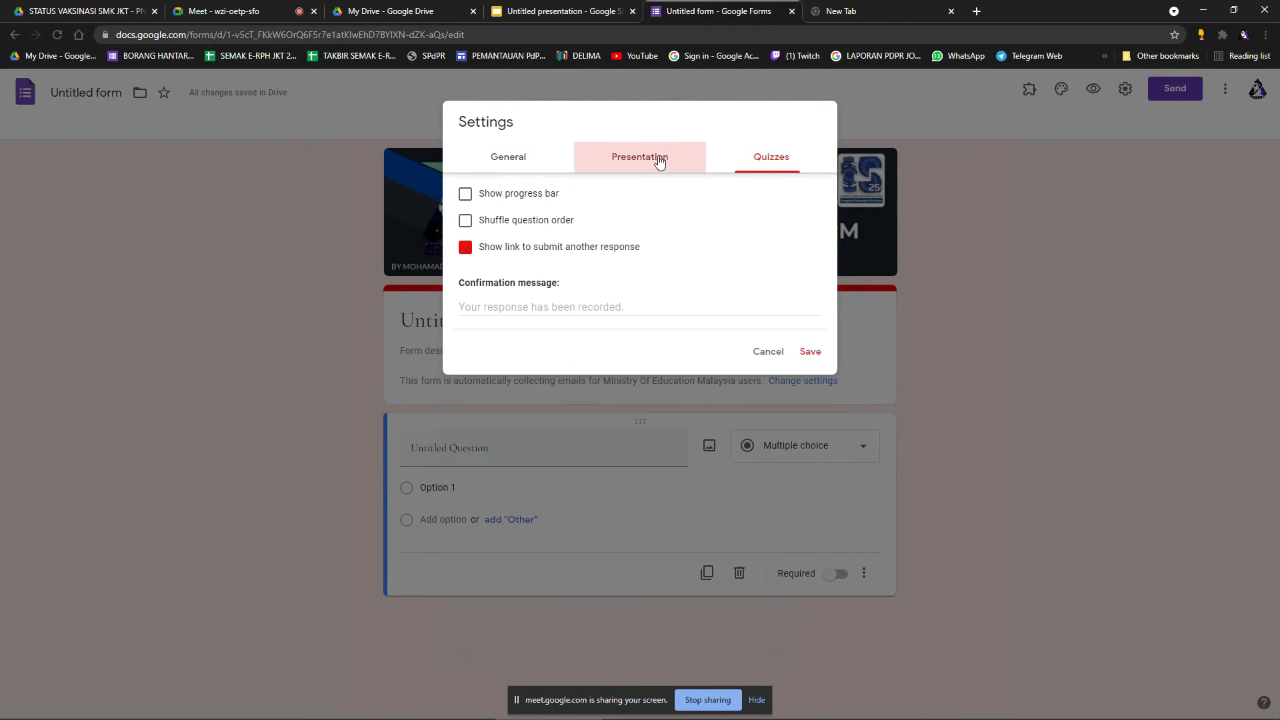
pyautogui.click(531, 154)
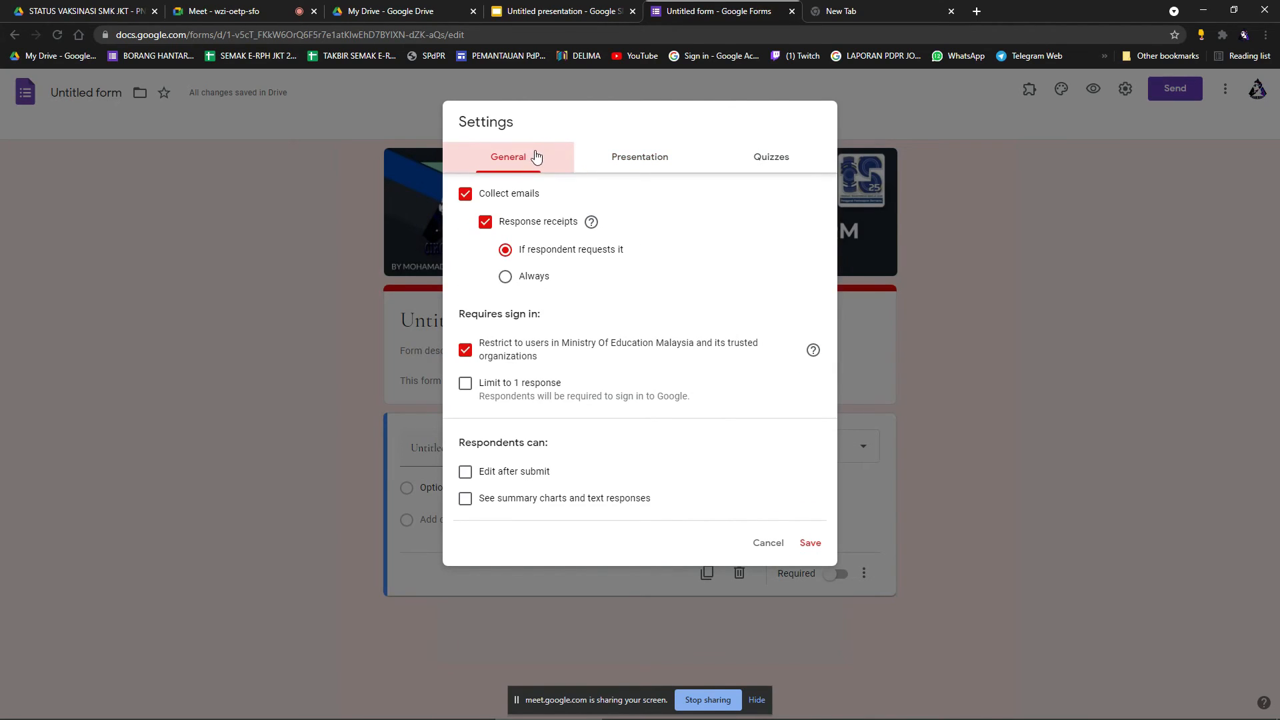
pyautogui.click(481, 199)
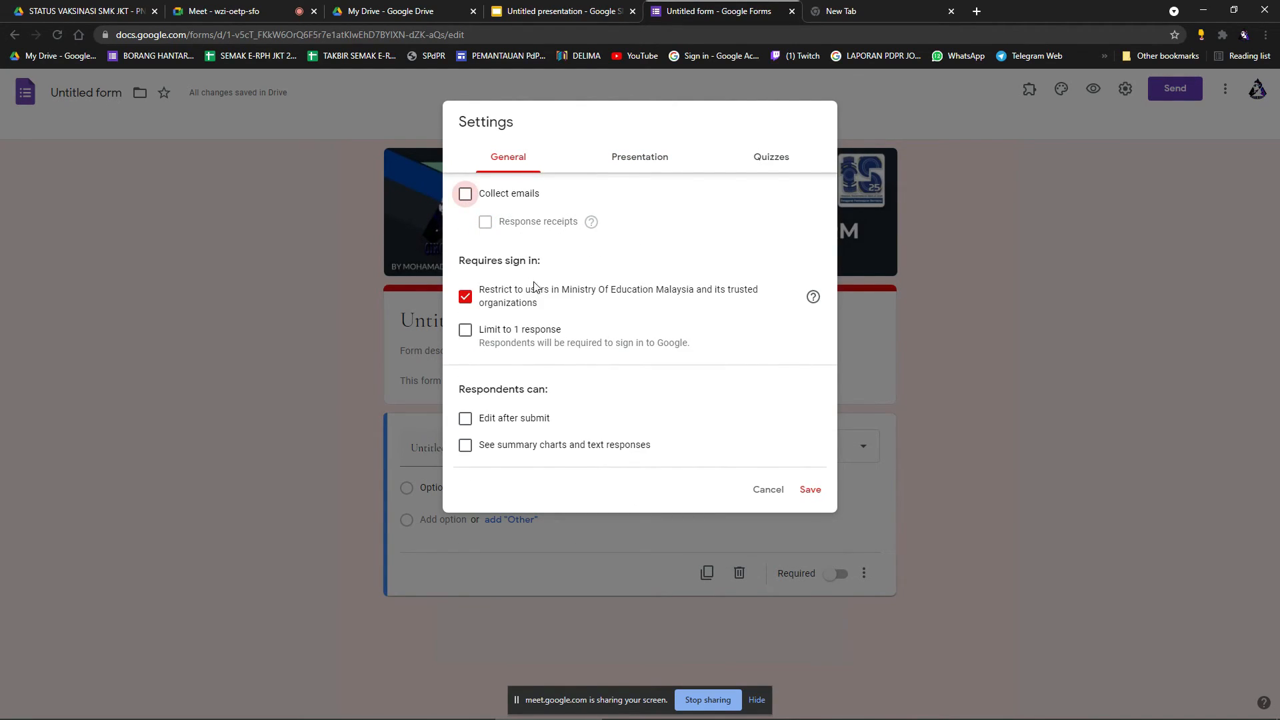
pyautogui.click(775, 492)
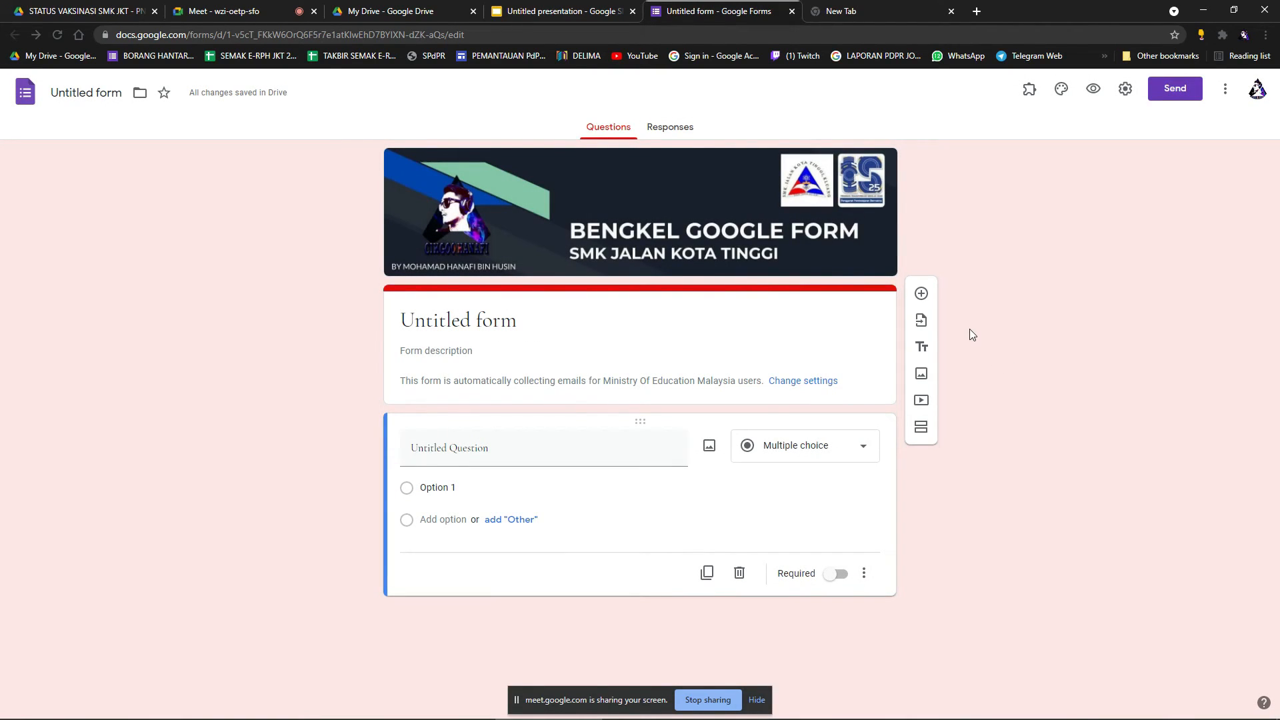
pyautogui.click(1226, 93)
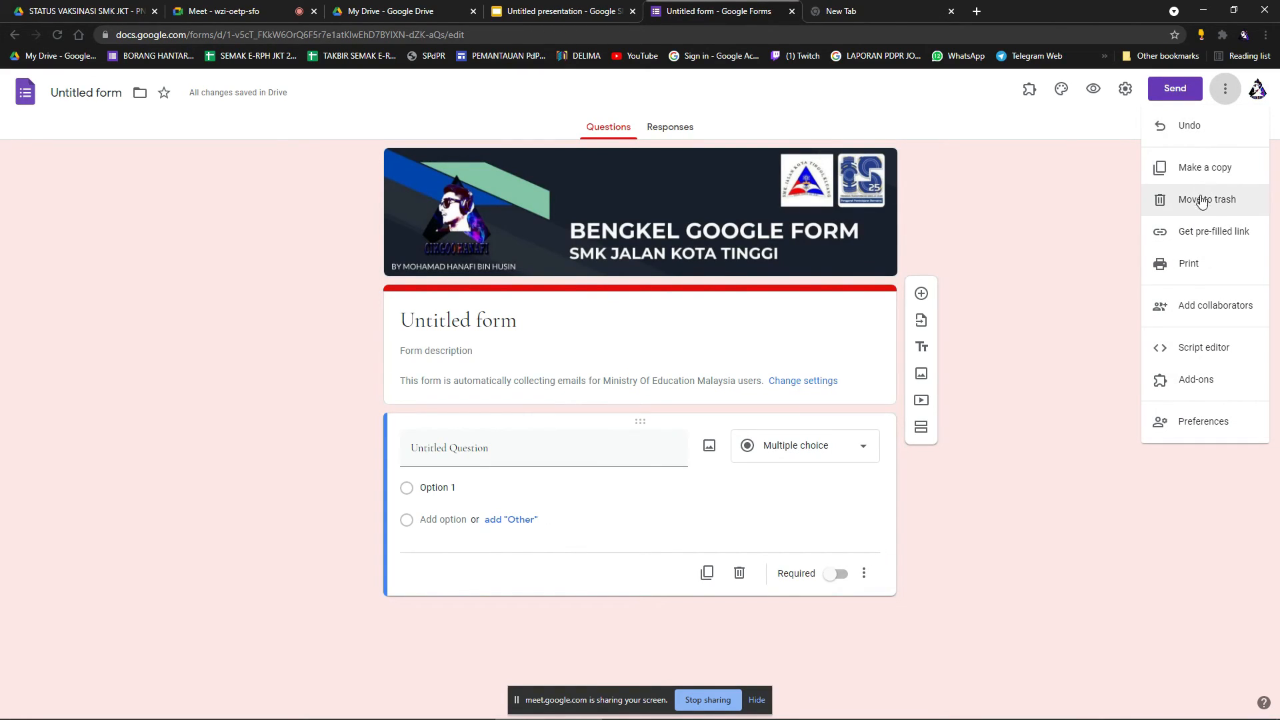
pyautogui.click(1075, 251)
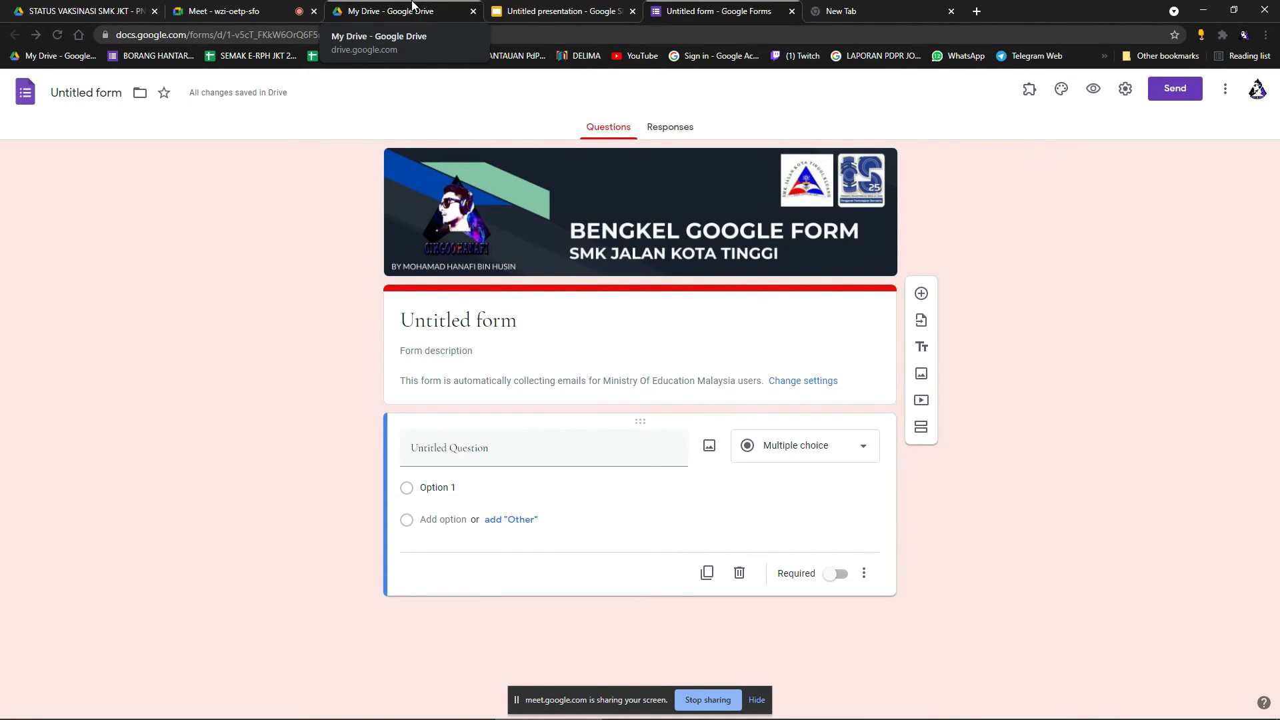
# Replace the mistakenly pasted Drive link with the earlier Google Form link and send it in chat.
pyautogui.click(412, 6)
pyautogui.hotkey('ctrl', 'shift', 'Tab')
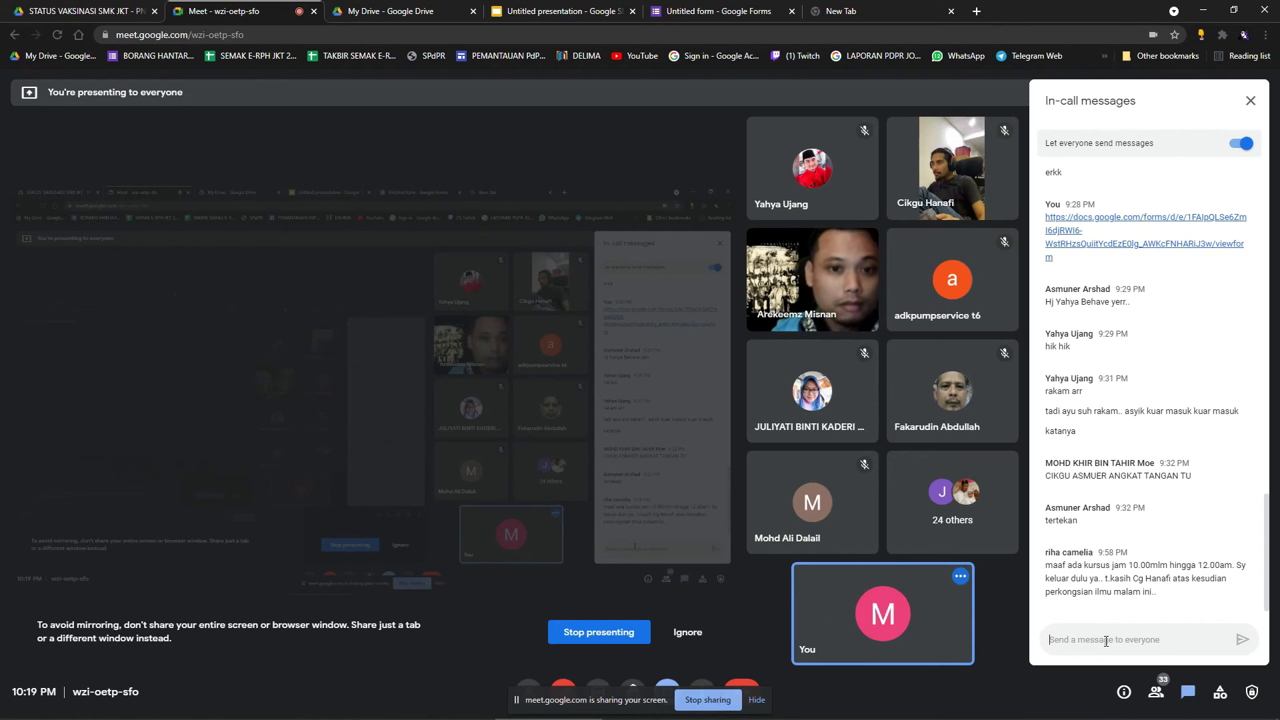
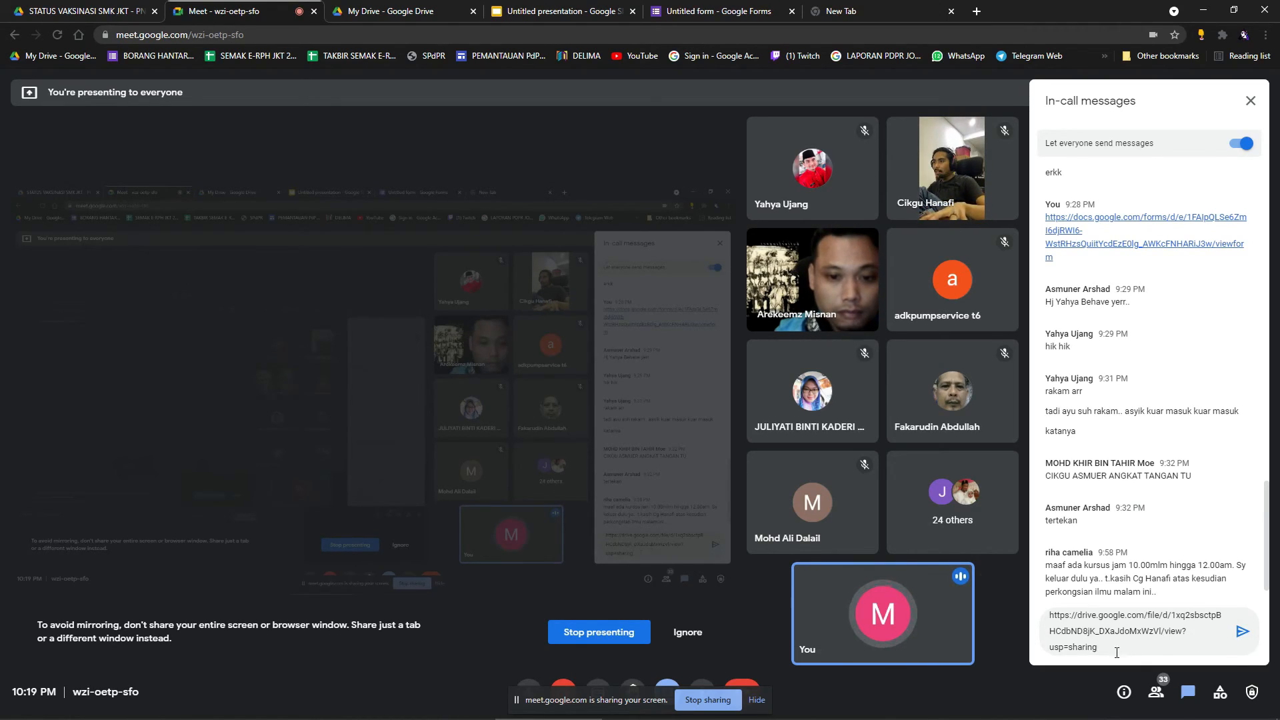
pyautogui.moveTo(1219, 641); pyautogui.dragTo(1050, 610)
pyautogui.hotkey('ctrl', 'x')
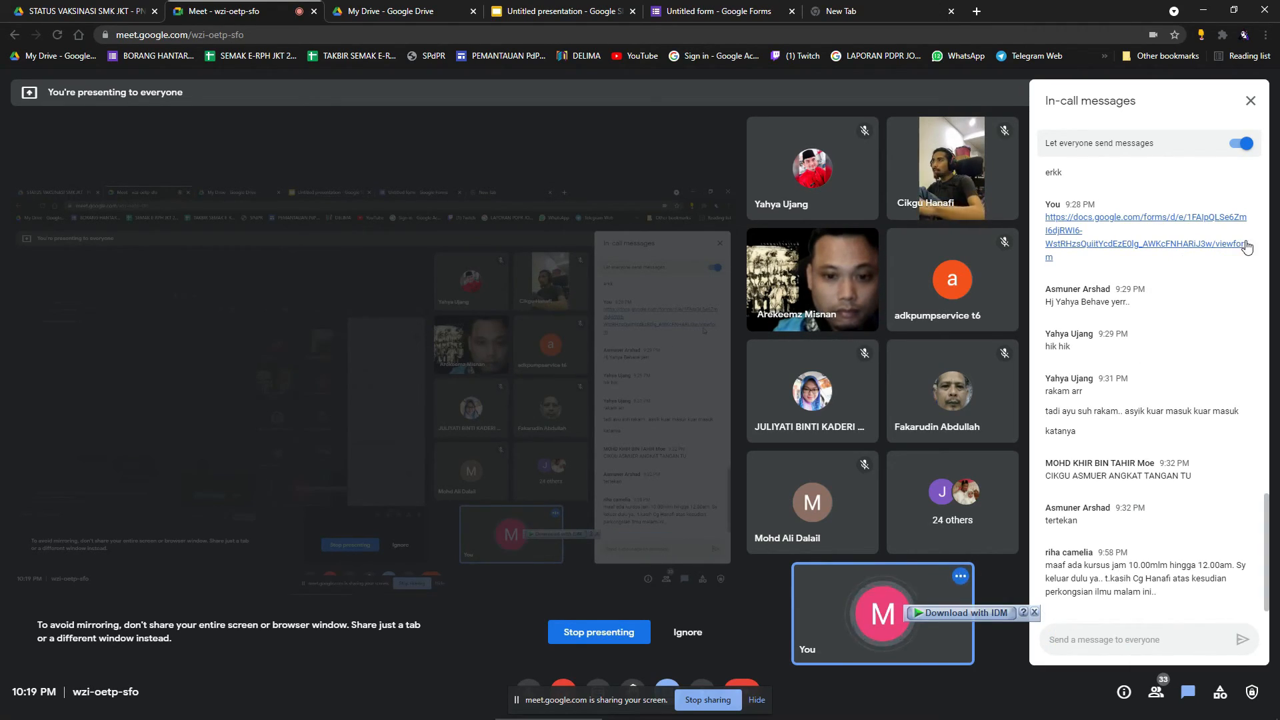
pyautogui.moveTo(1067, 262); pyautogui.dragTo(1047, 223)
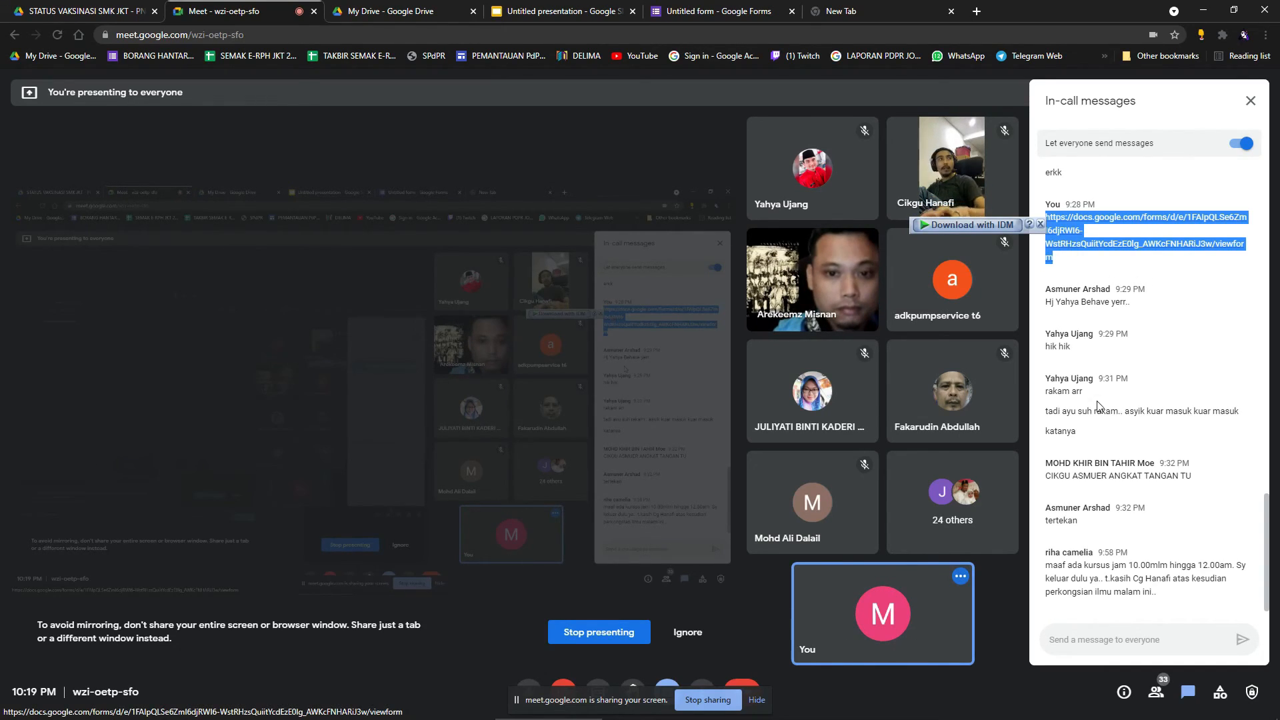
pyautogui.click(1104, 642)
pyautogui.hotkey('ctrl', 'v')
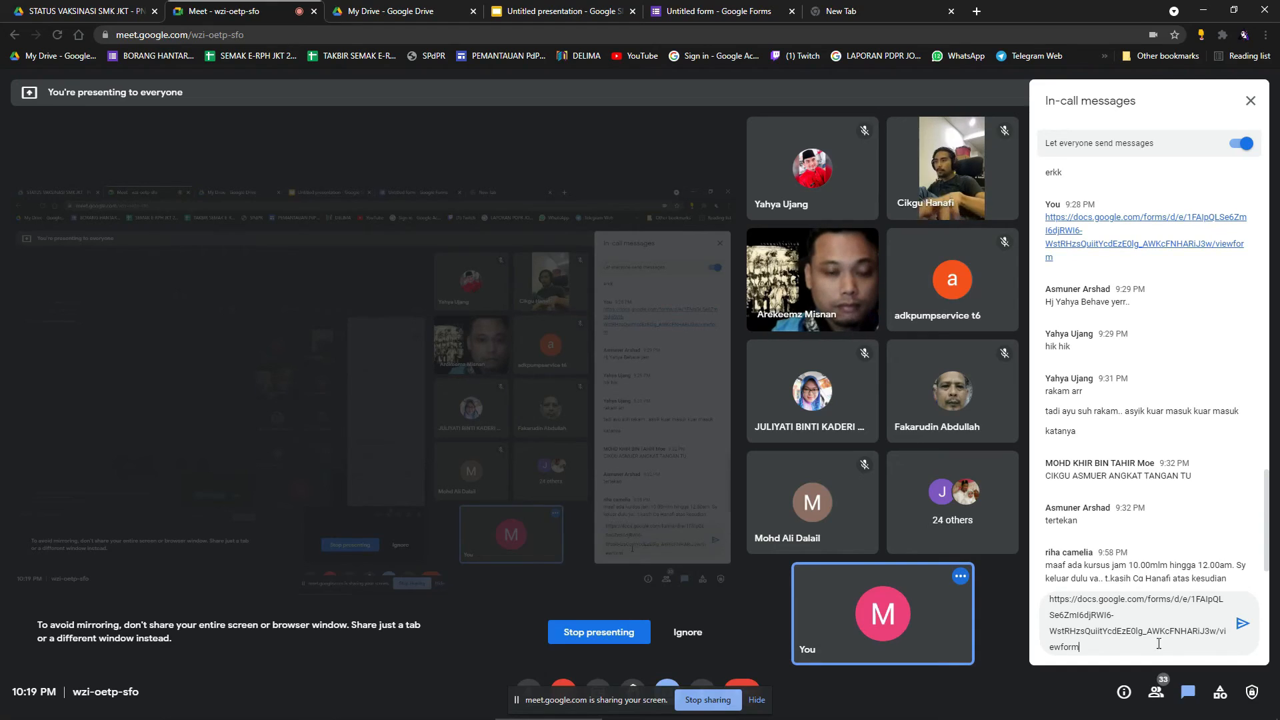
pyautogui.press('Return')
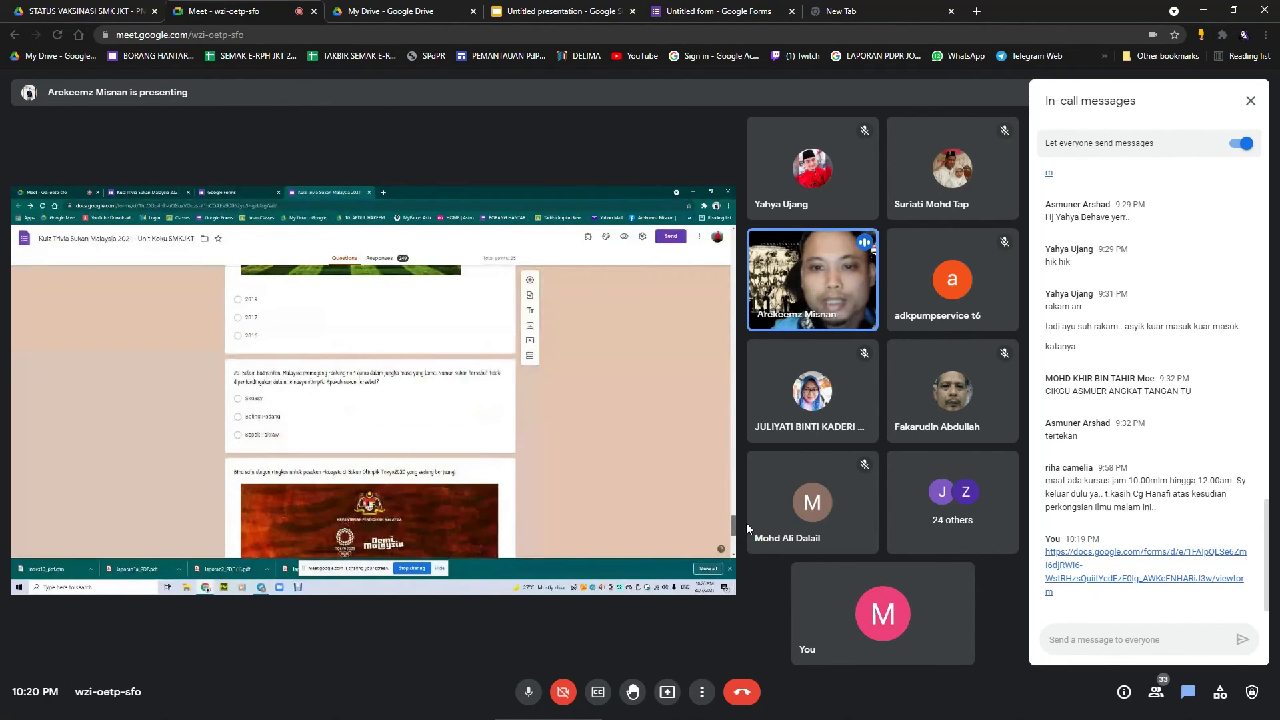
# Mute the microphone during the presentation, then go to the Google Drive tab.
pyautogui.click(538, 696)
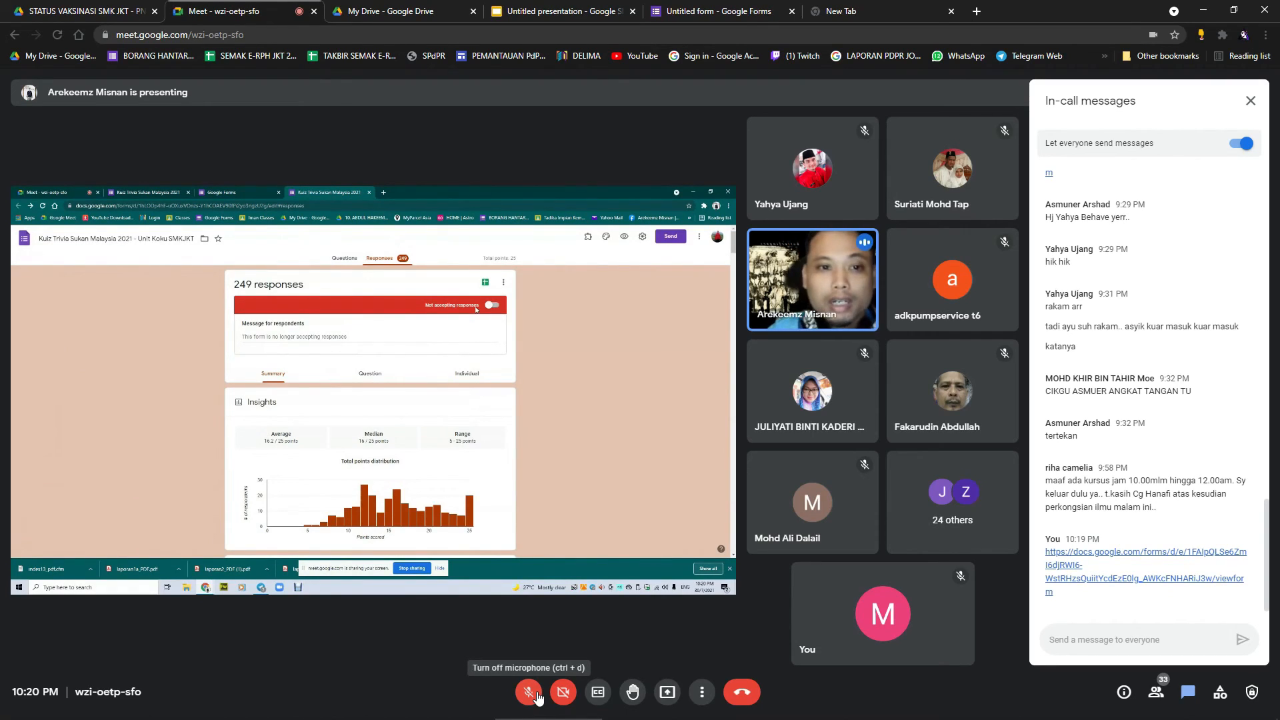
pyautogui.click(378, 9)
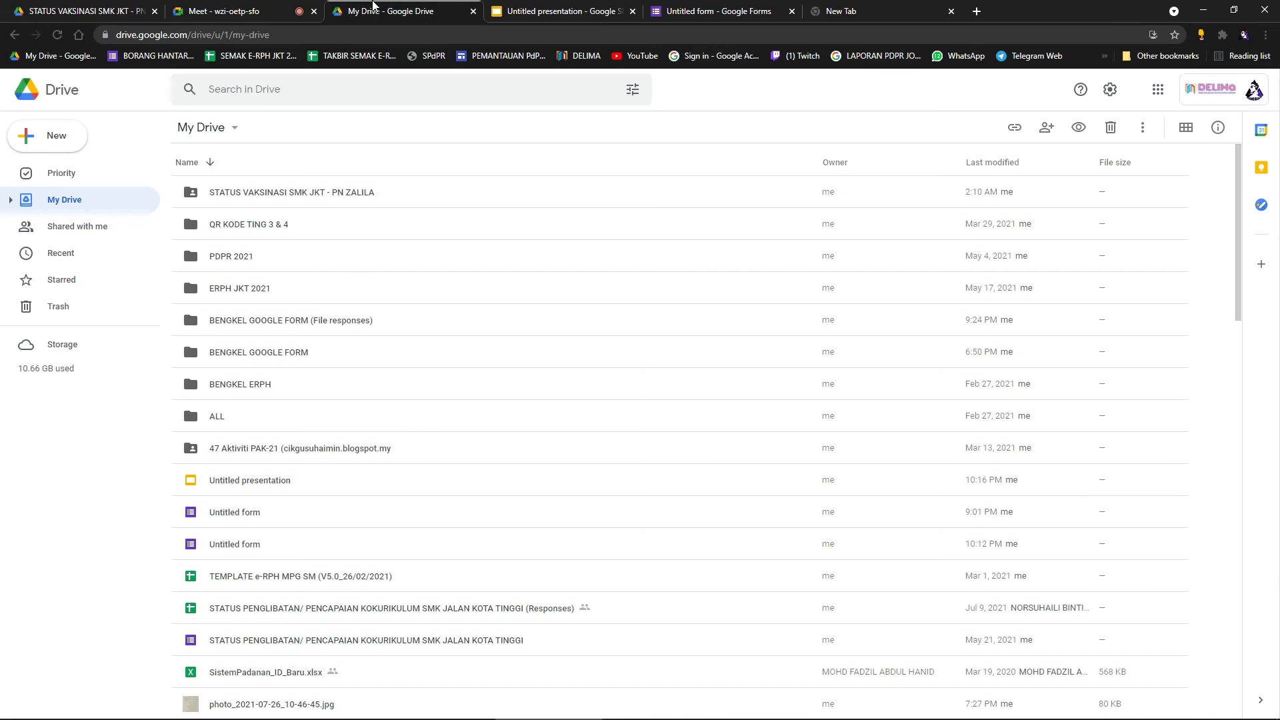
# Check the Untitled form's Responses tab, then return to the Meet call.
pyautogui.click(585, 13)
pyautogui.click(717, 12)
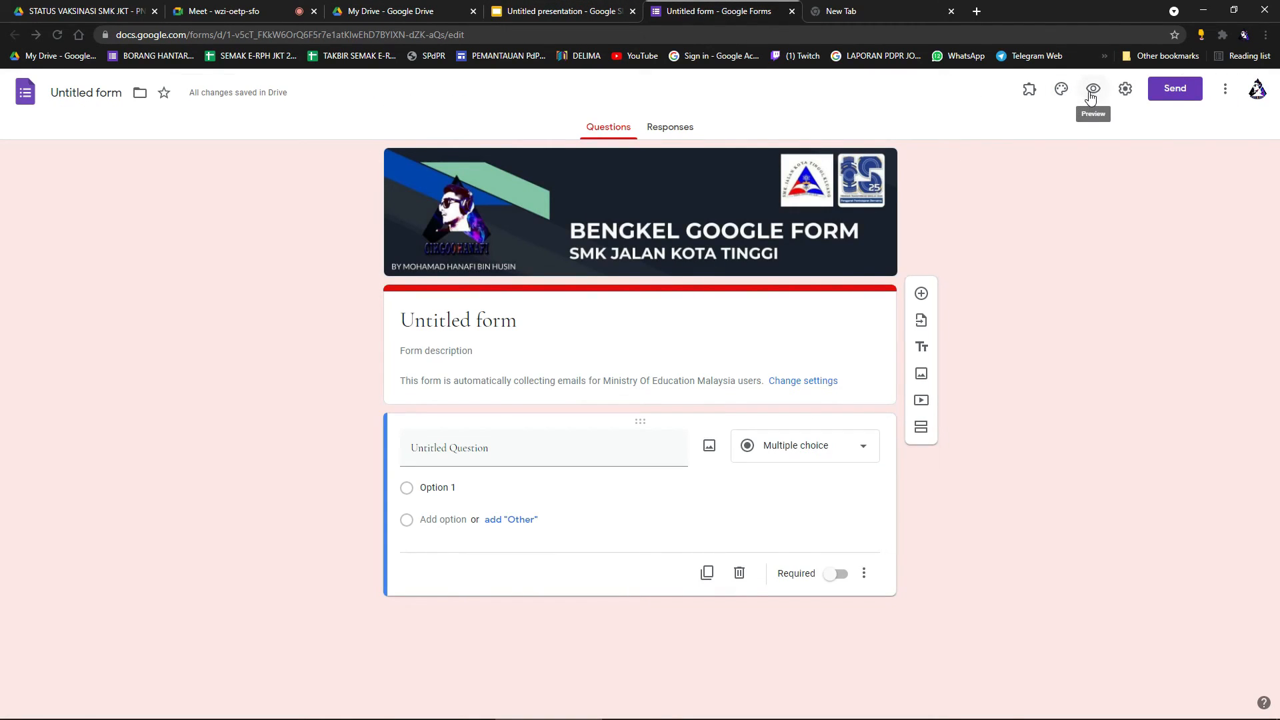
pyautogui.click(689, 129)
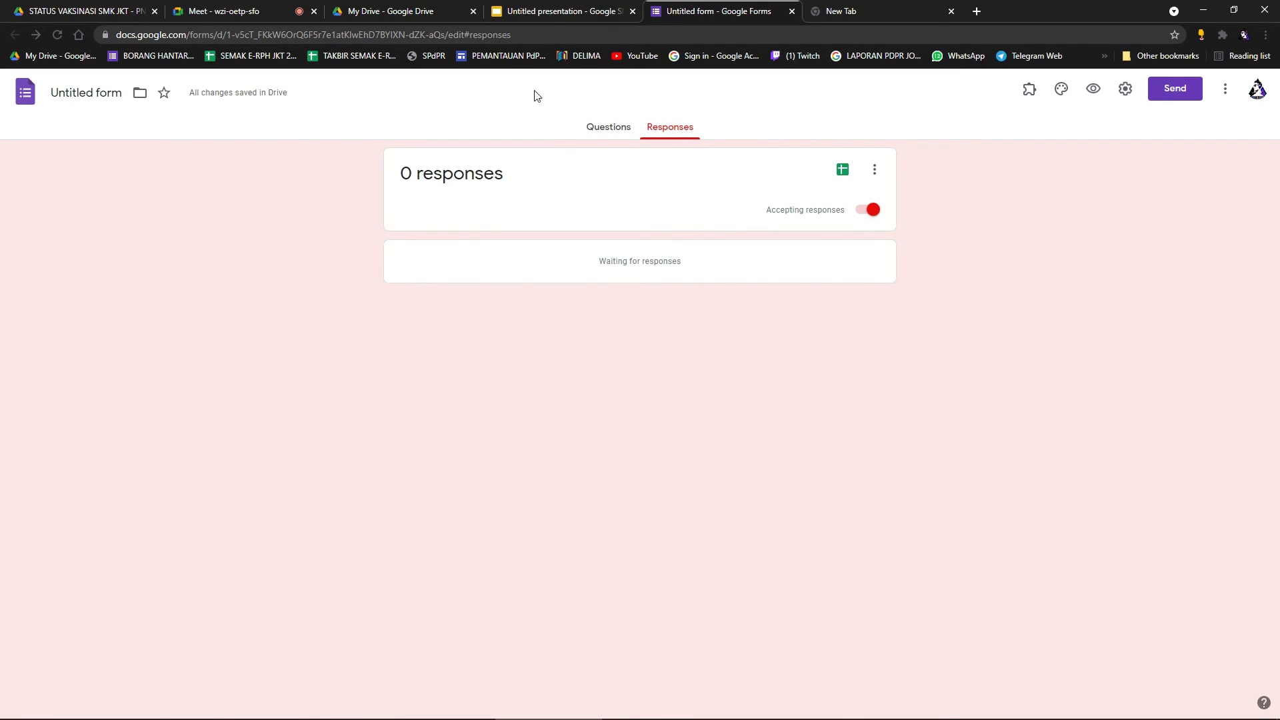
pyautogui.click(391, 11)
pyautogui.click(223, 10)
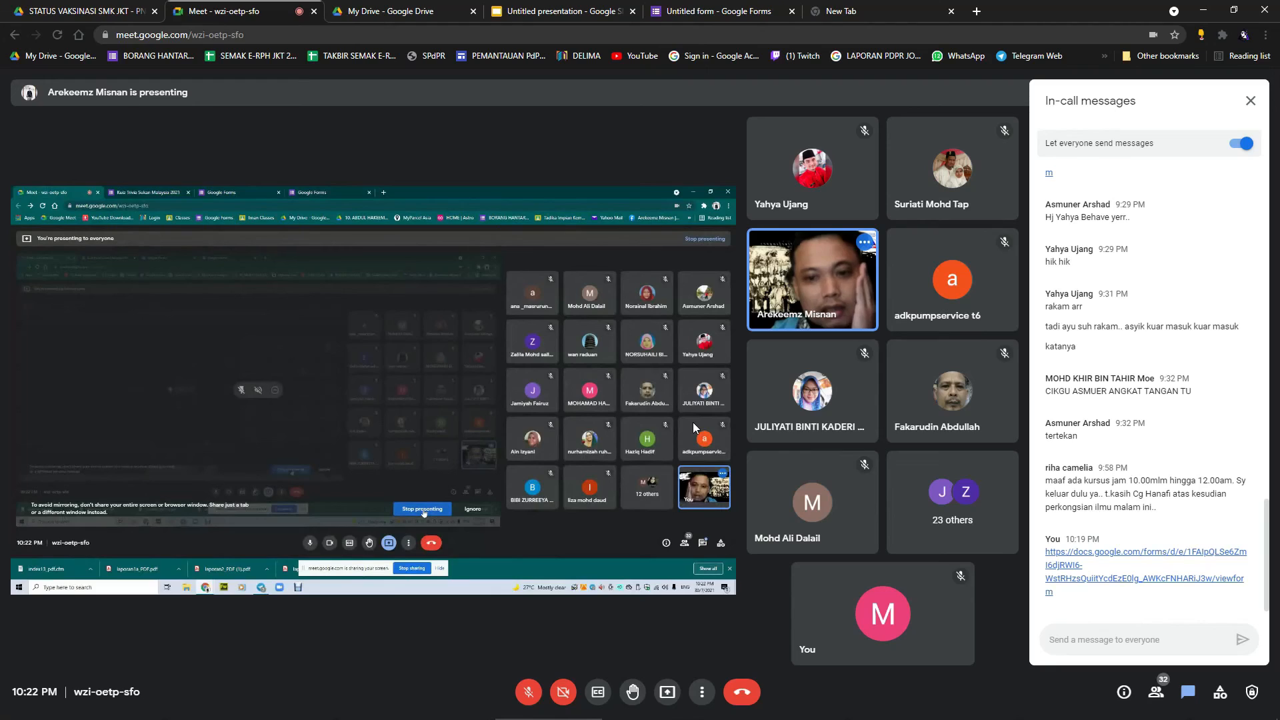
pyautogui.click(537, 693)
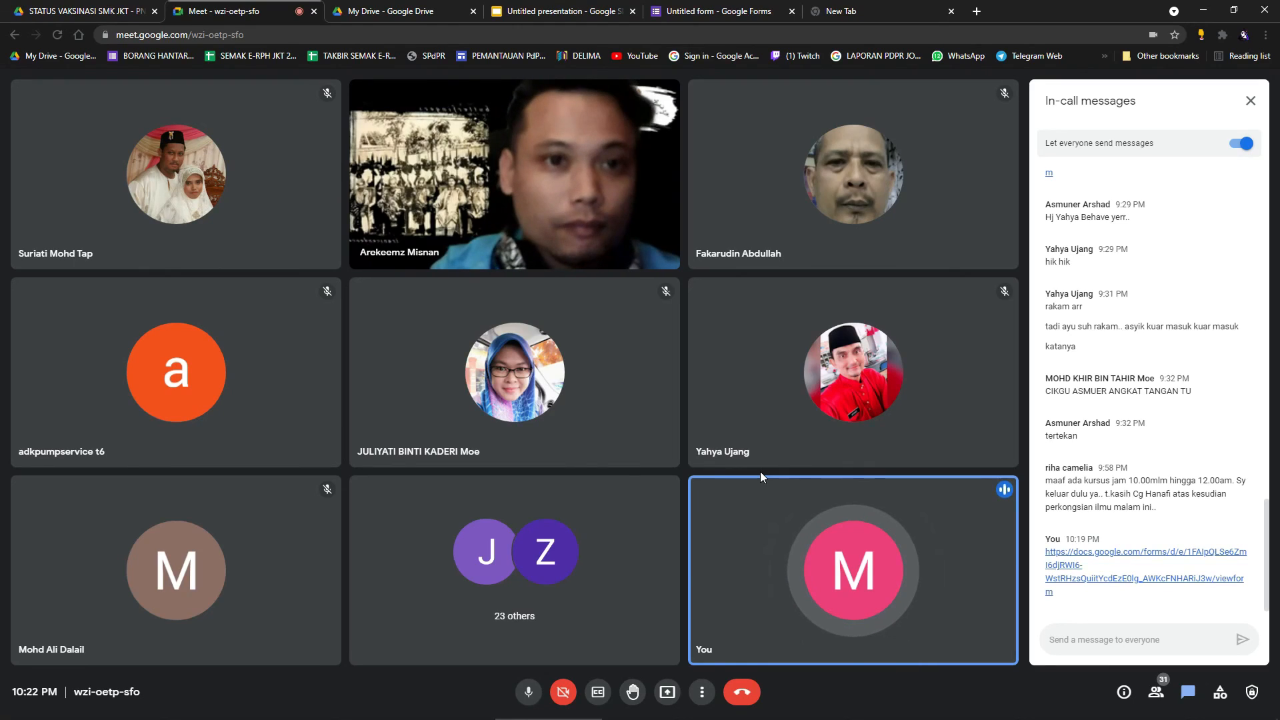
pyautogui.click(571, 8)
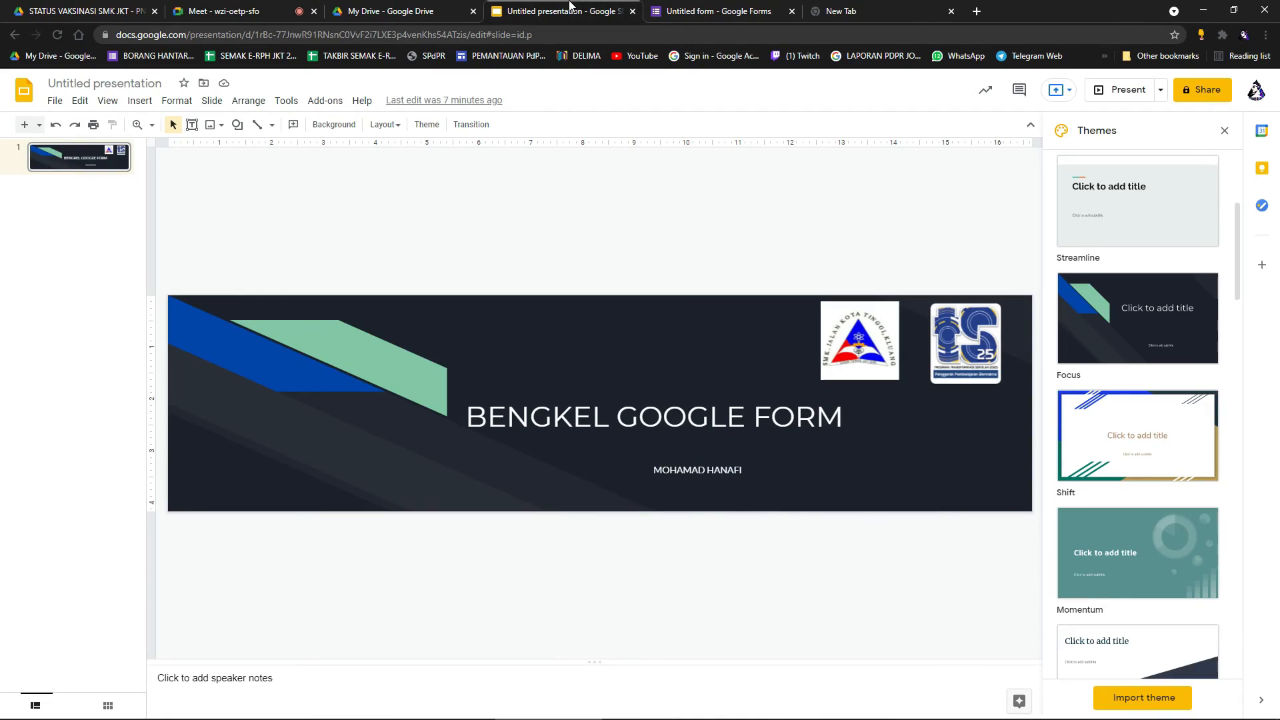
pyautogui.click(400, 10)
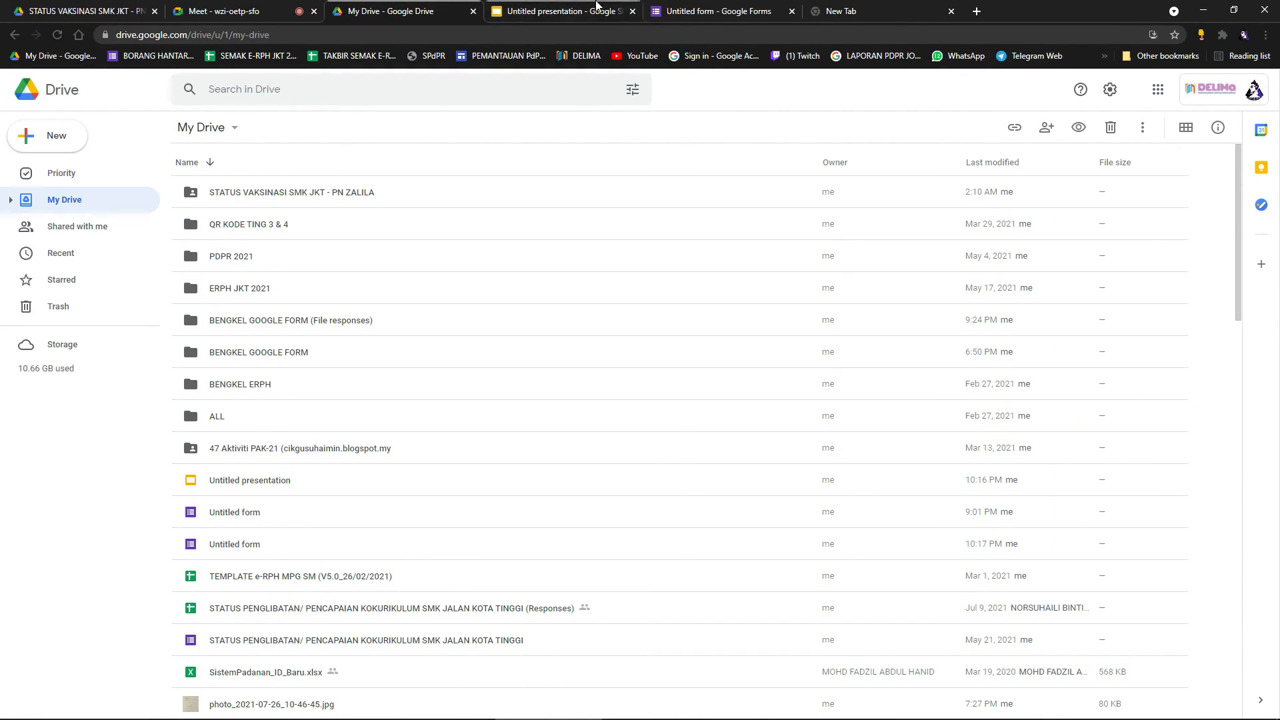
pyautogui.click(224, 11)
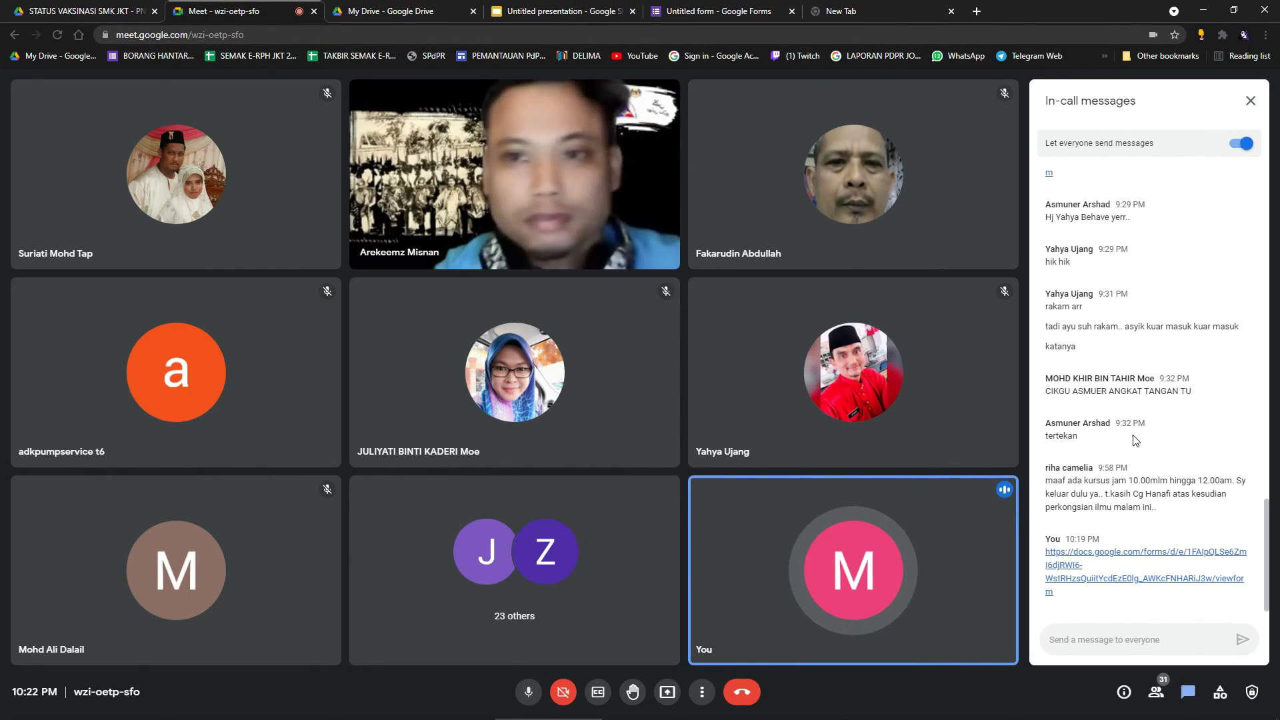
pyautogui.scroll(2, 1133, 439)
pyautogui.scroll(8, 1133, 439)
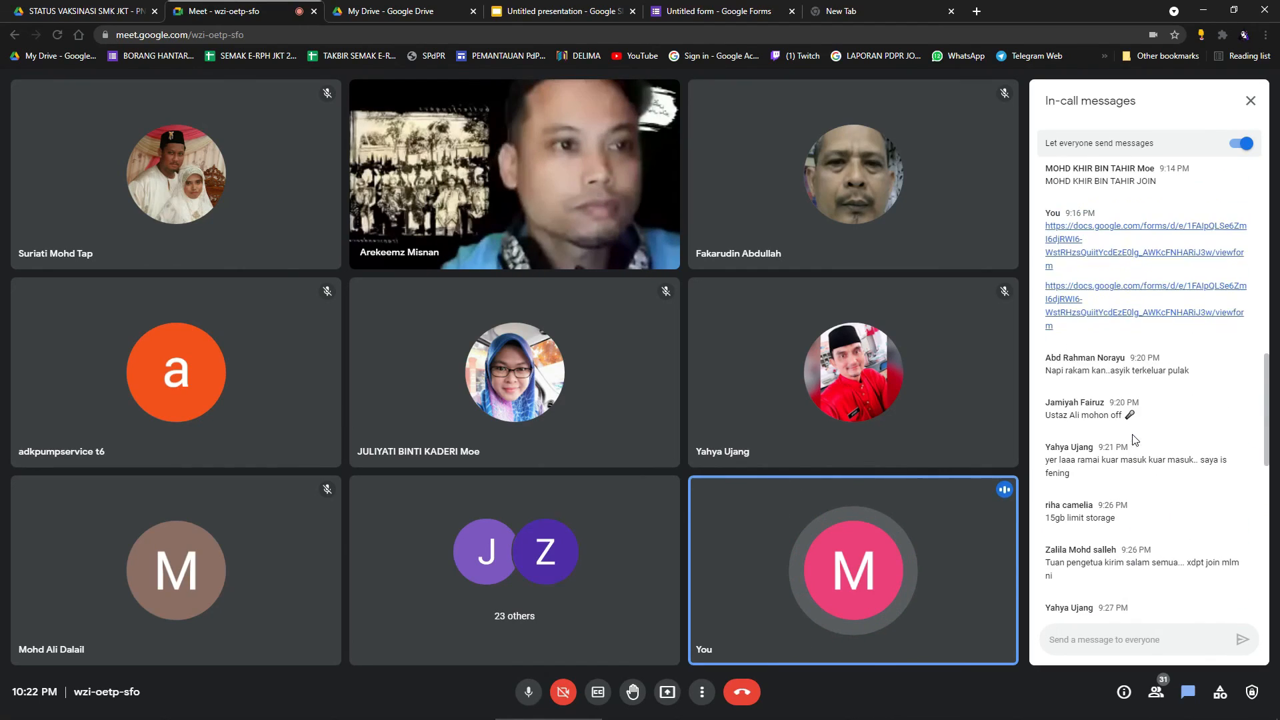
pyautogui.scroll(5, 1133, 439)
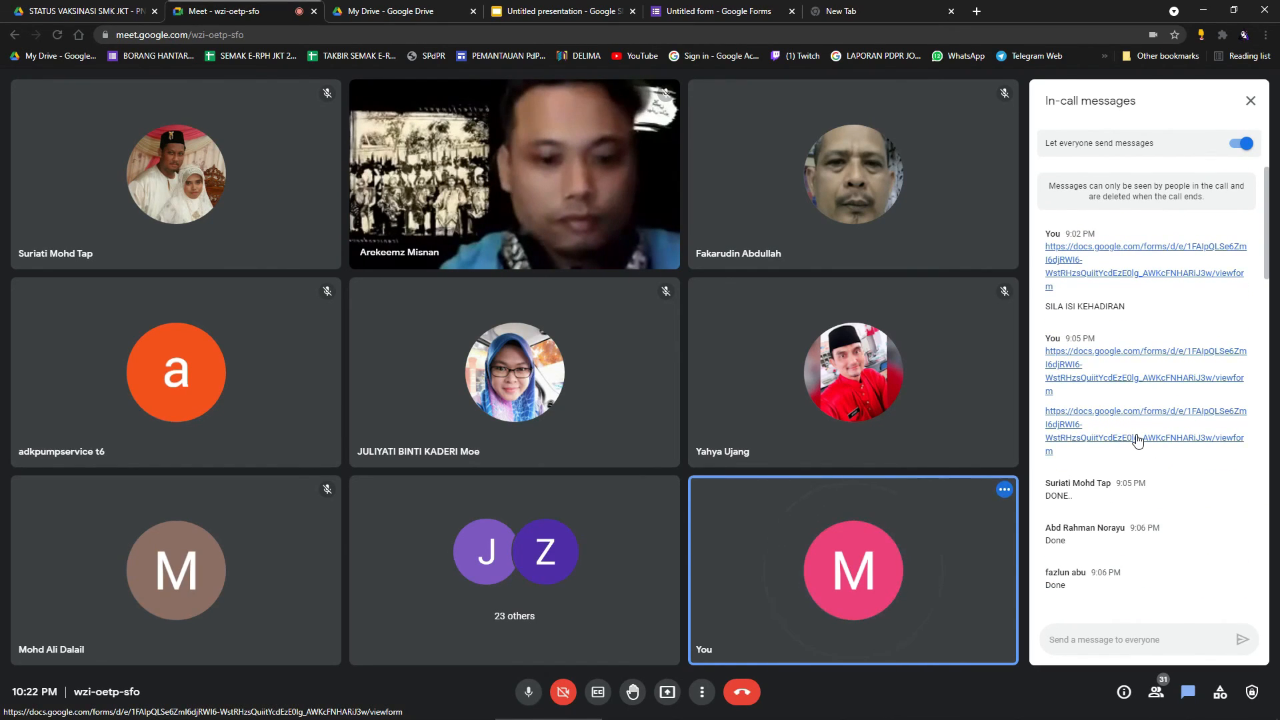
pyautogui.scroll(-15, 1138, 440)
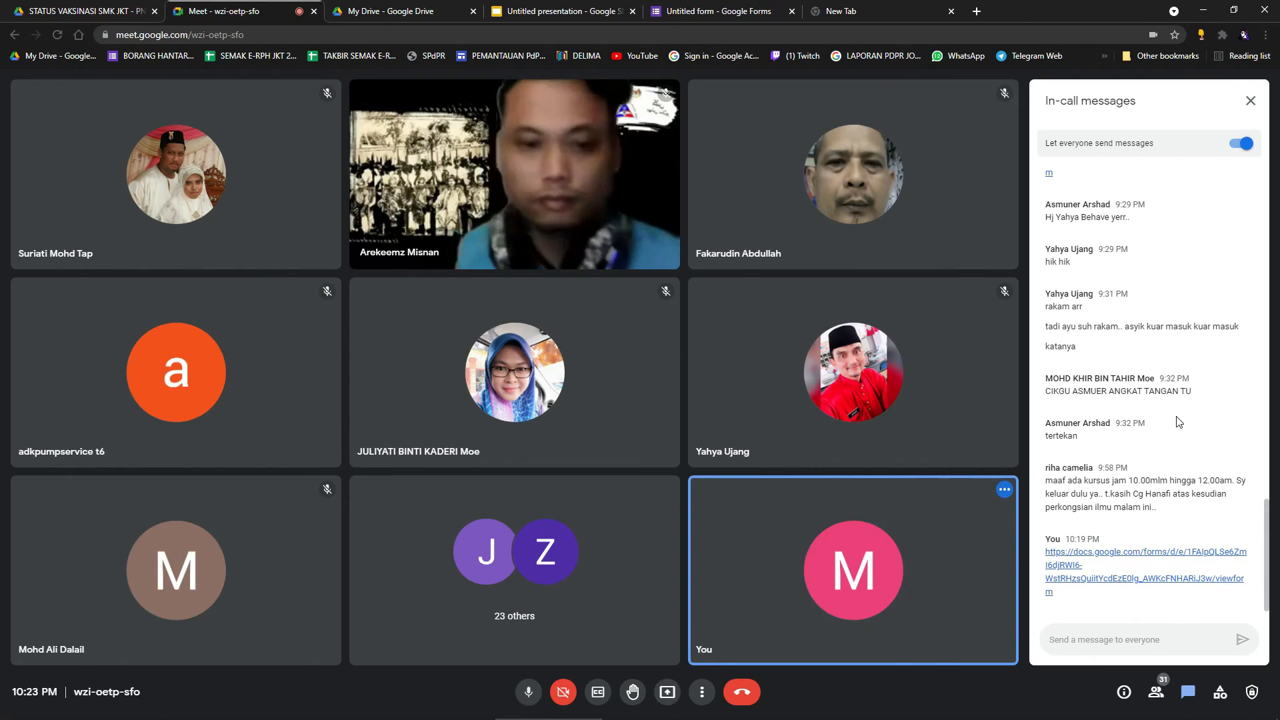
pyautogui.scroll(3, 1177, 421)
pyautogui.scroll(-3, 1177, 421)
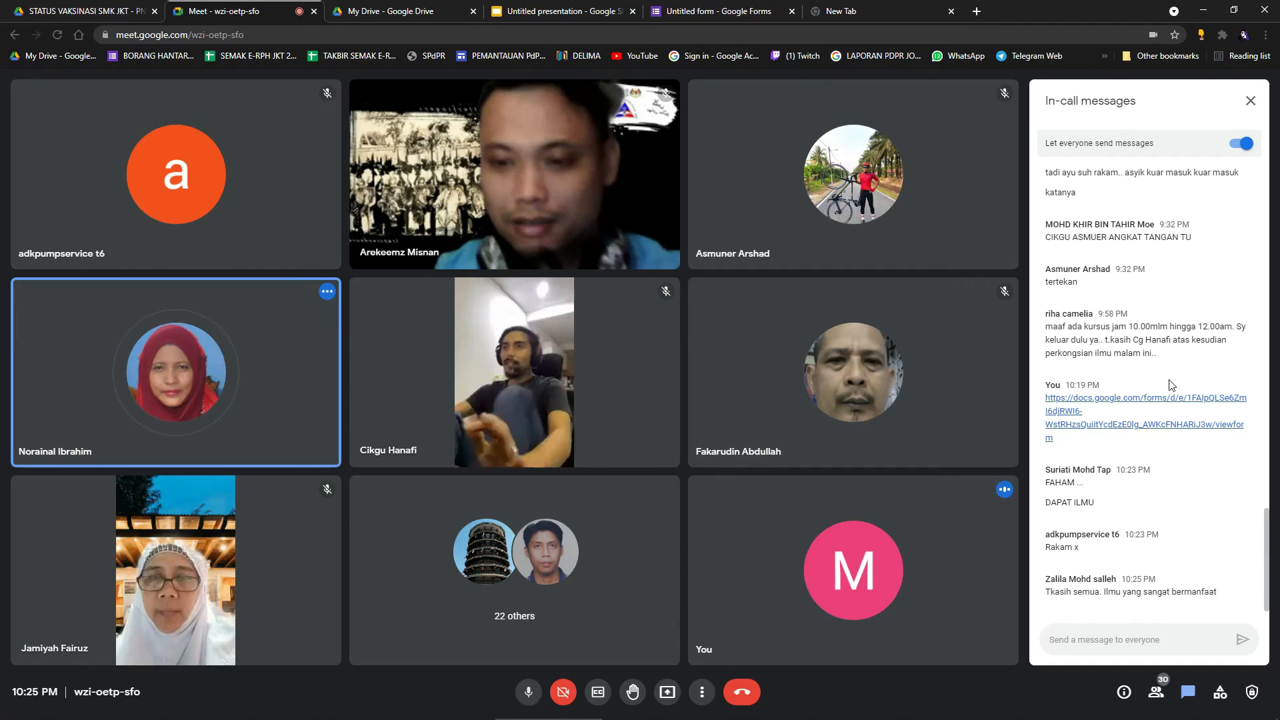
# Close the chat side panel so the participant grid widens.
pyautogui.click(1220, 693)
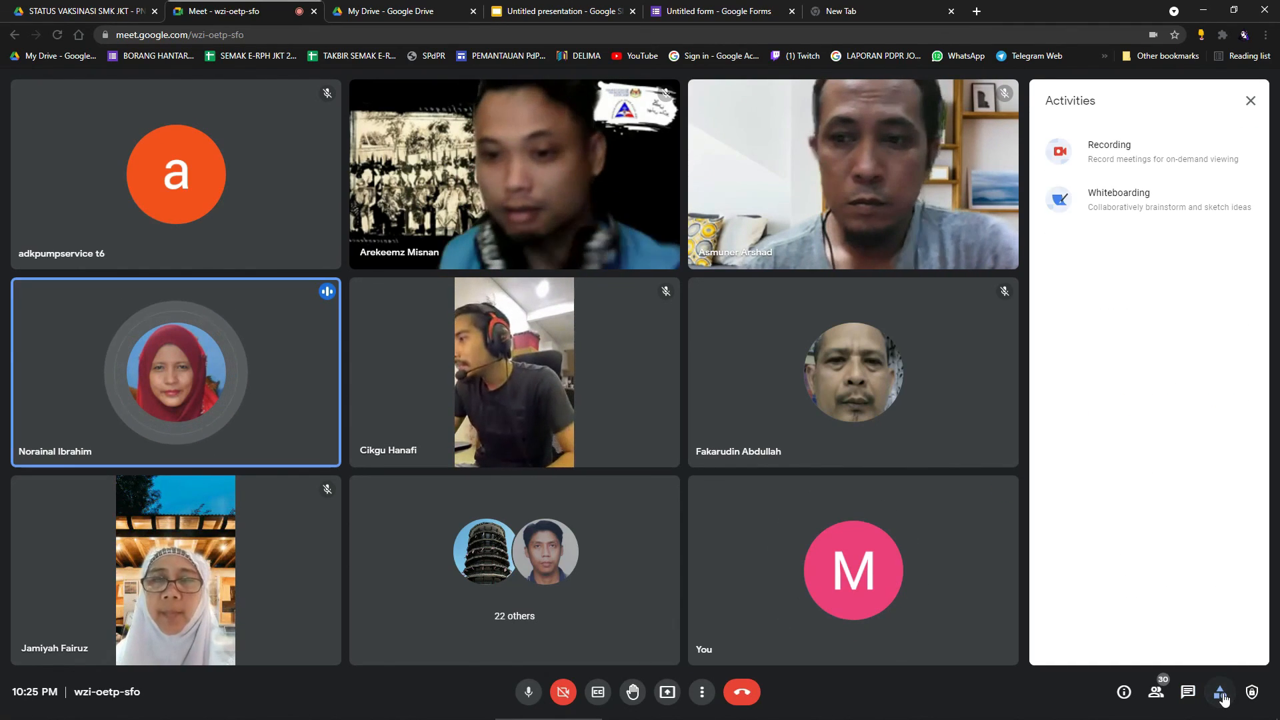
pyautogui.click(1220, 694)
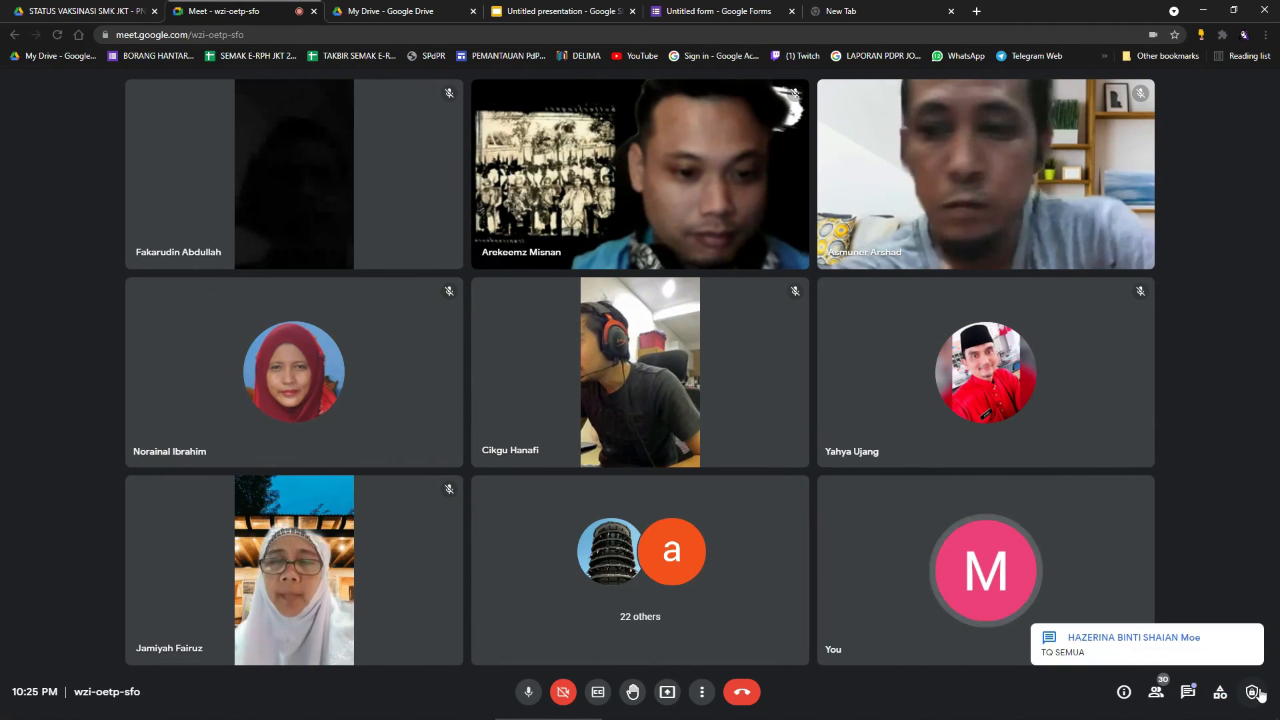
pyautogui.click(1126, 694)
pyautogui.click(1126, 693)
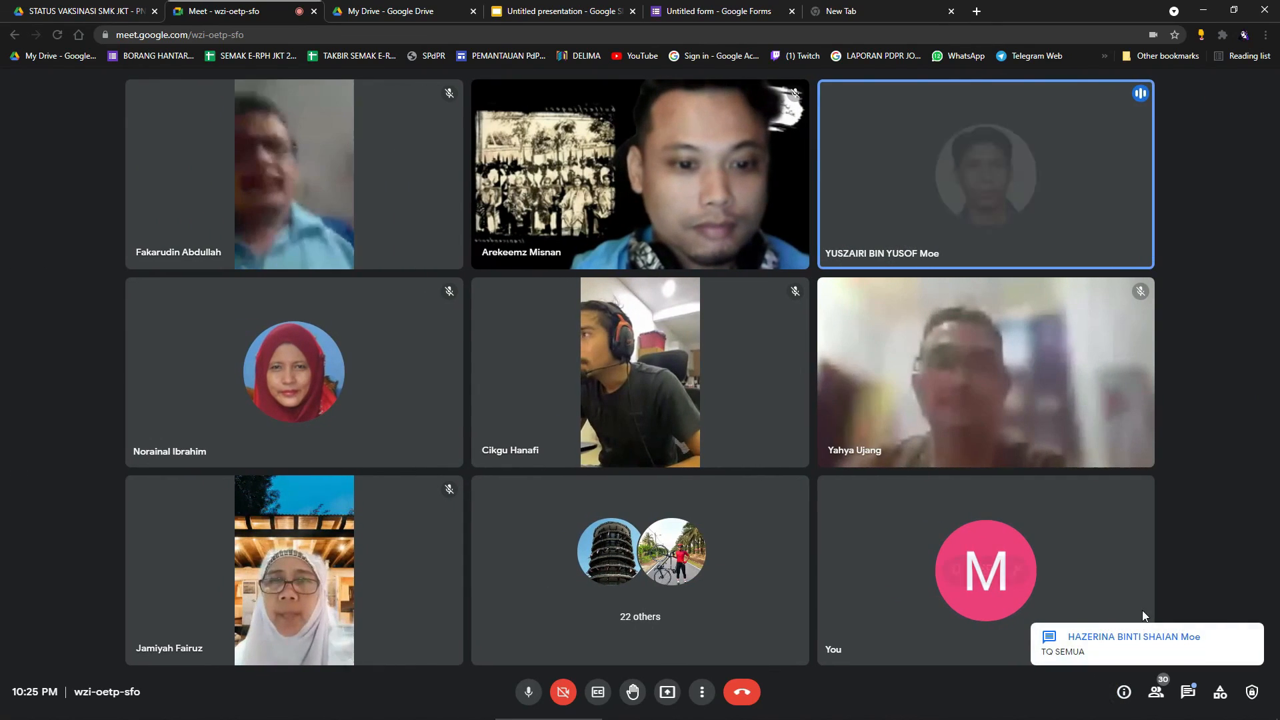
# Change the call layout to Tiled and briefly check the participant list.
pyautogui.click(704, 691)
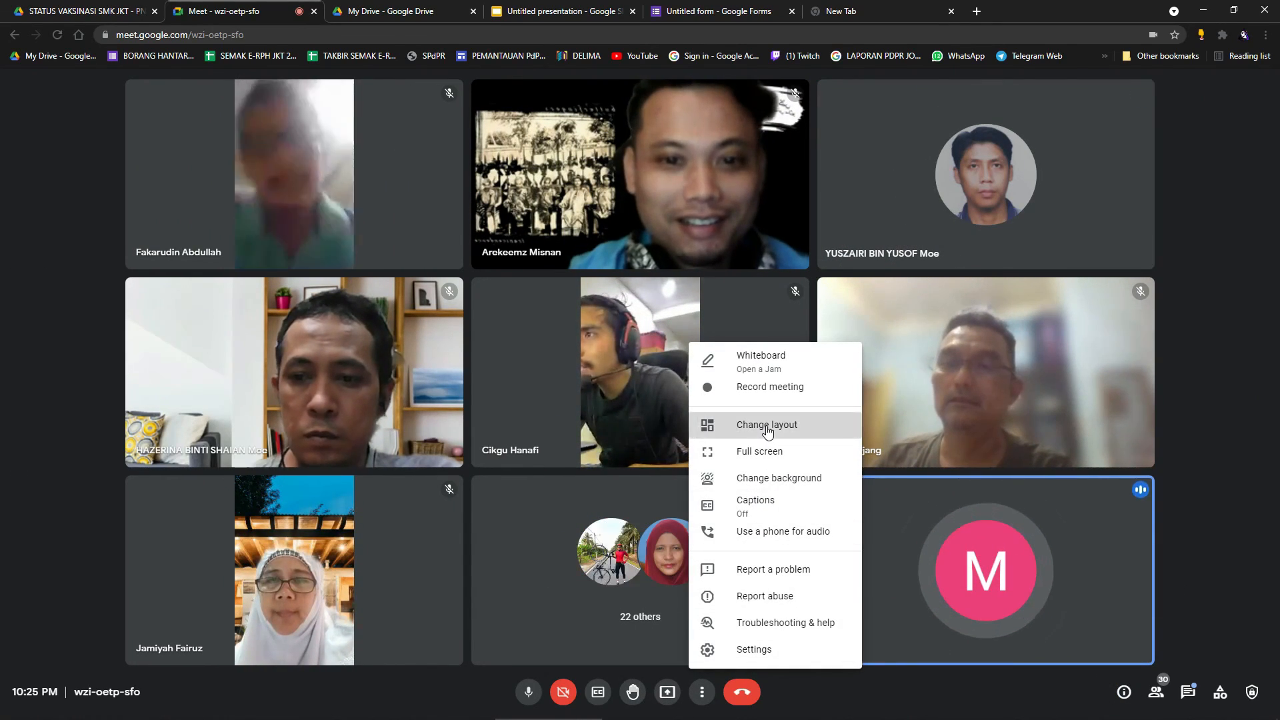
pyautogui.click(727, 427)
pyautogui.click(558, 359)
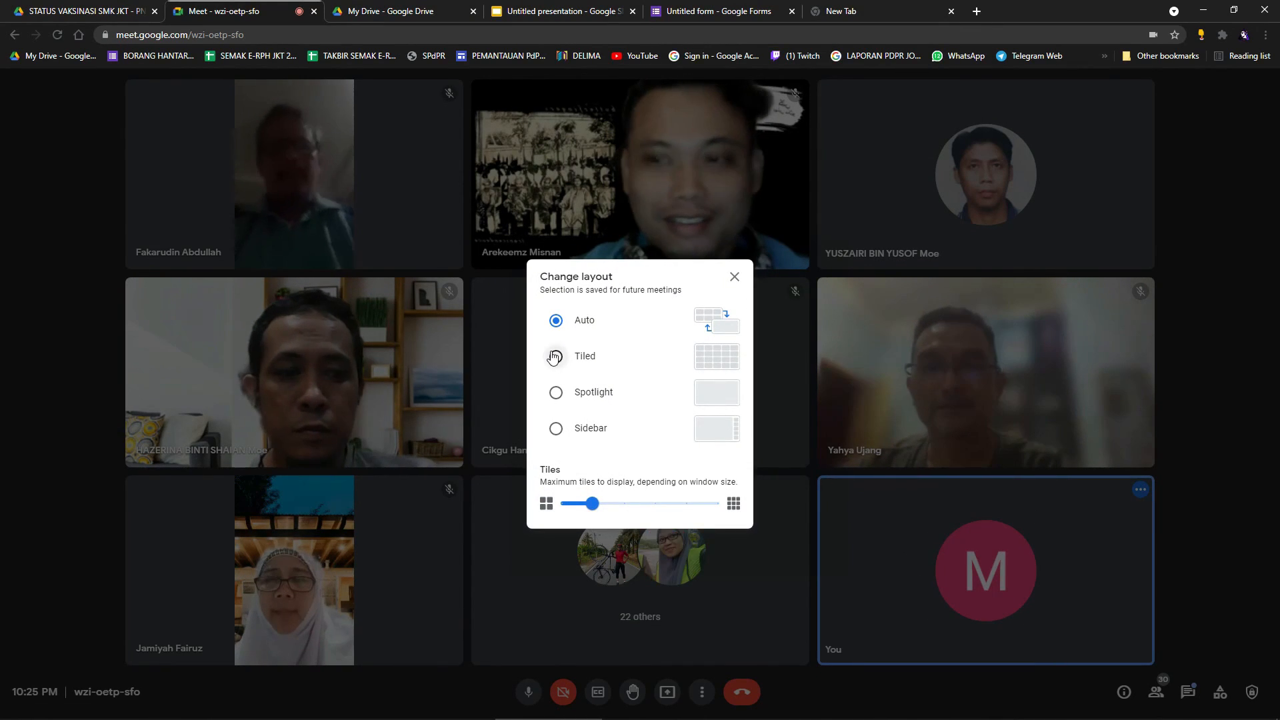
pyautogui.click(1226, 476)
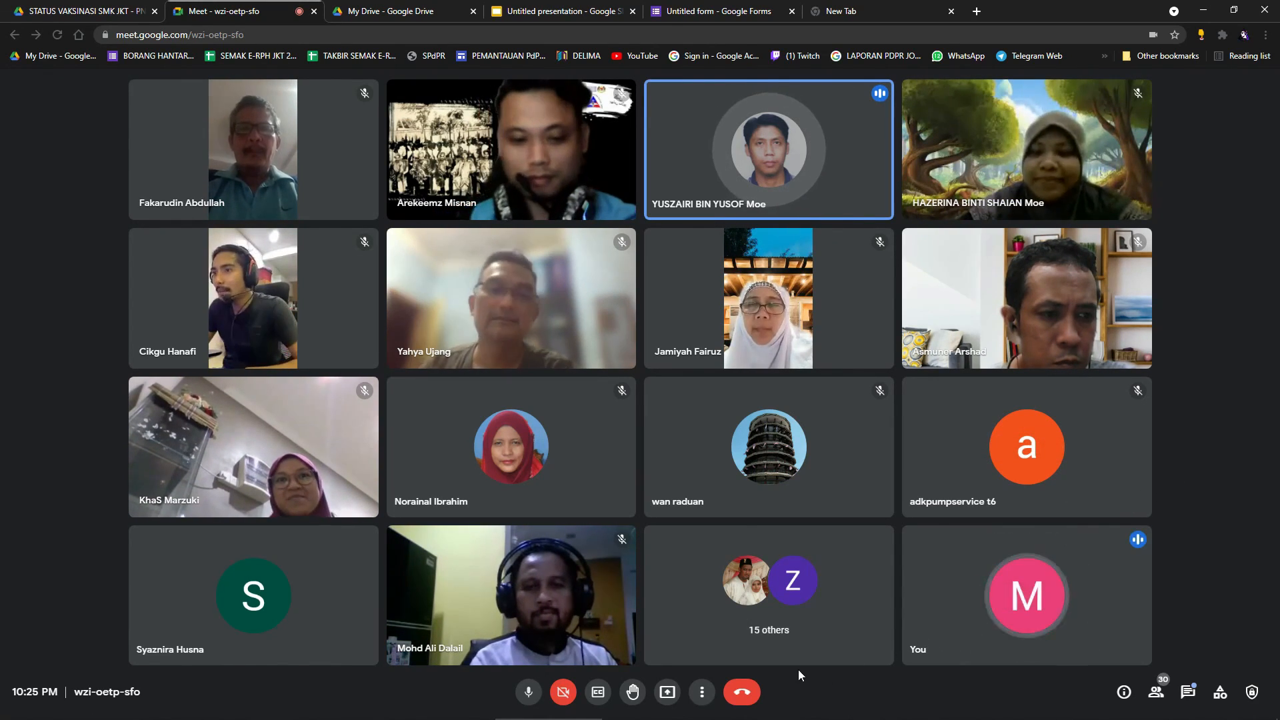
pyautogui.click(1157, 693)
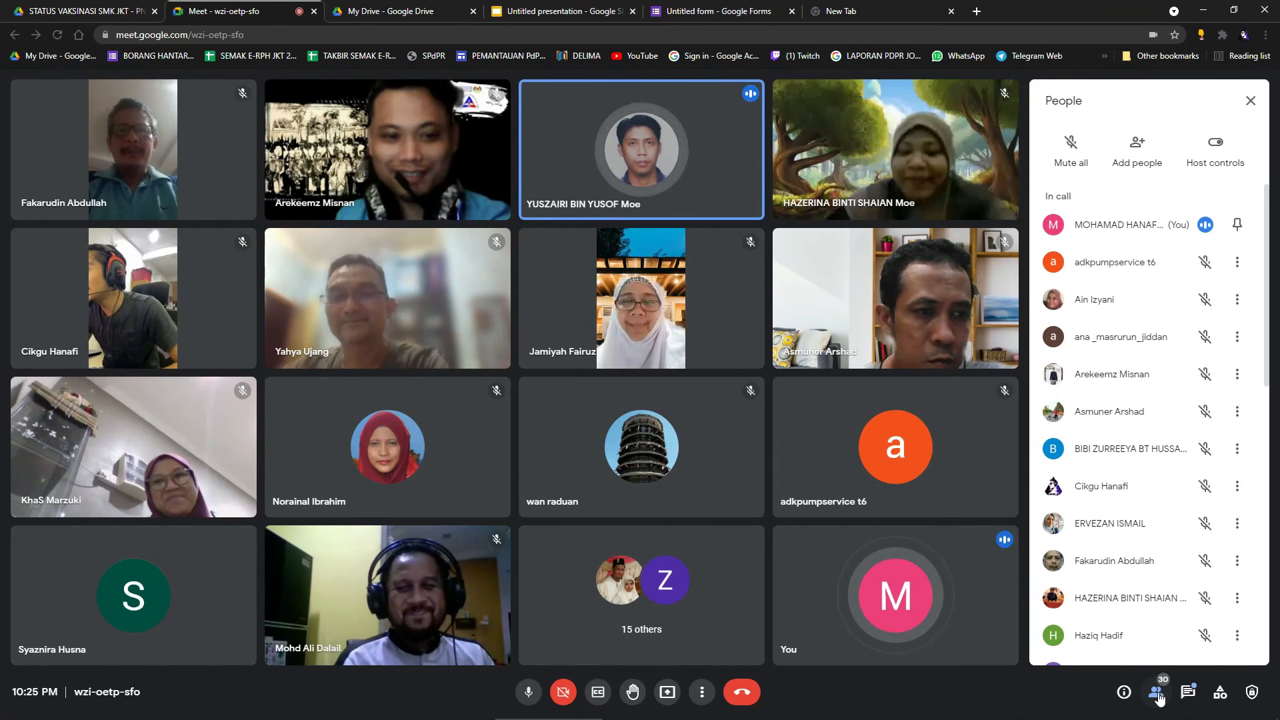
pyautogui.click(1159, 695)
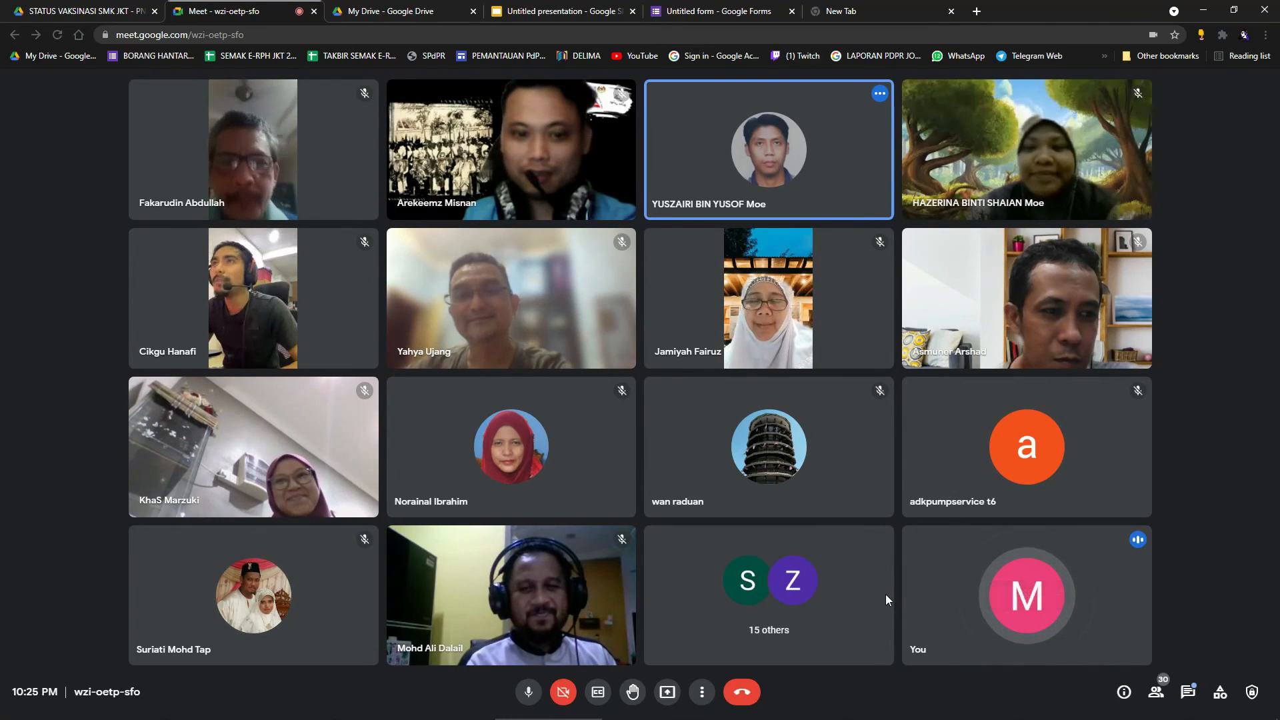
pyautogui.click(703, 693)
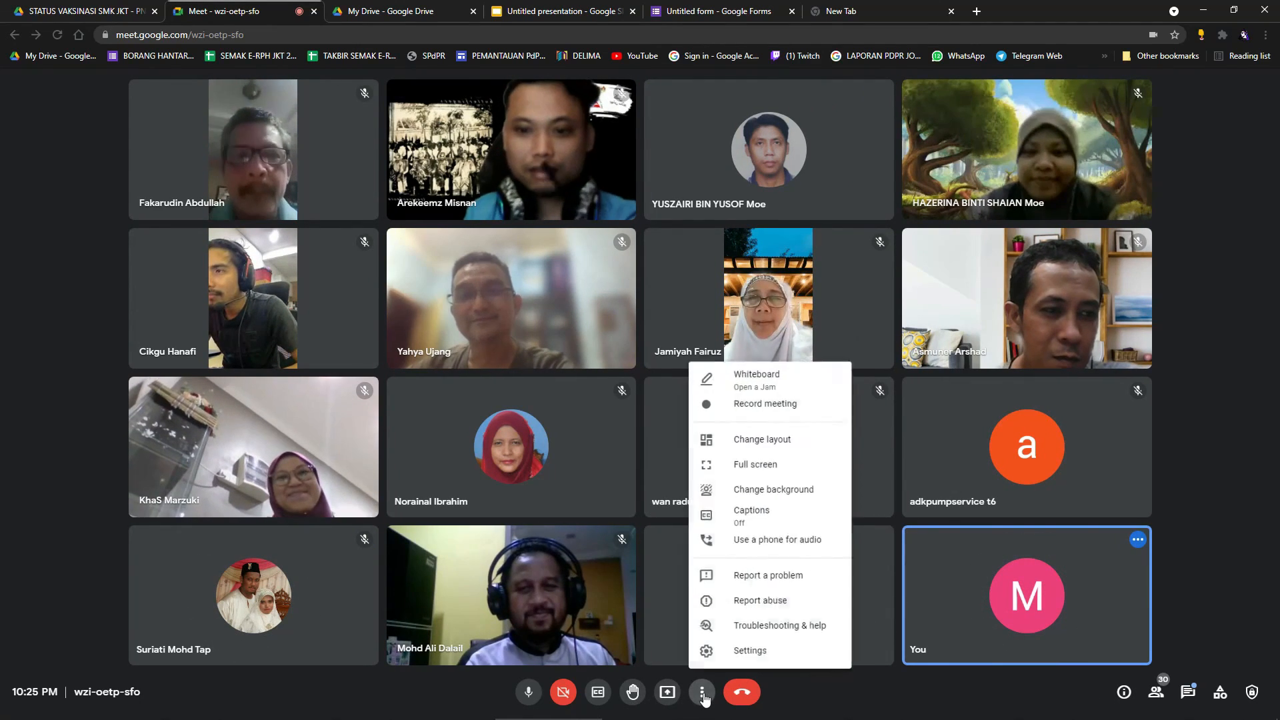
# In full screen, set the tiled layout to show up to 49 tiles, then exit full screen.
pyautogui.click(782, 453)
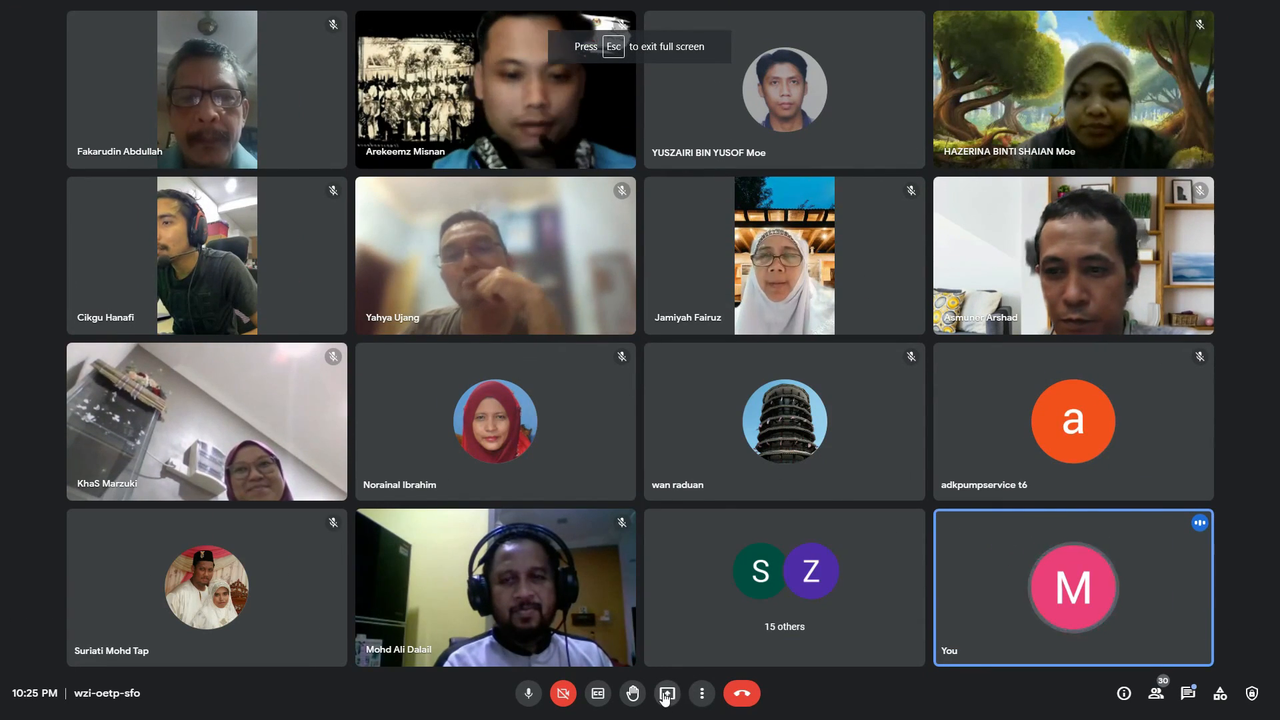
pyautogui.click(703, 694)
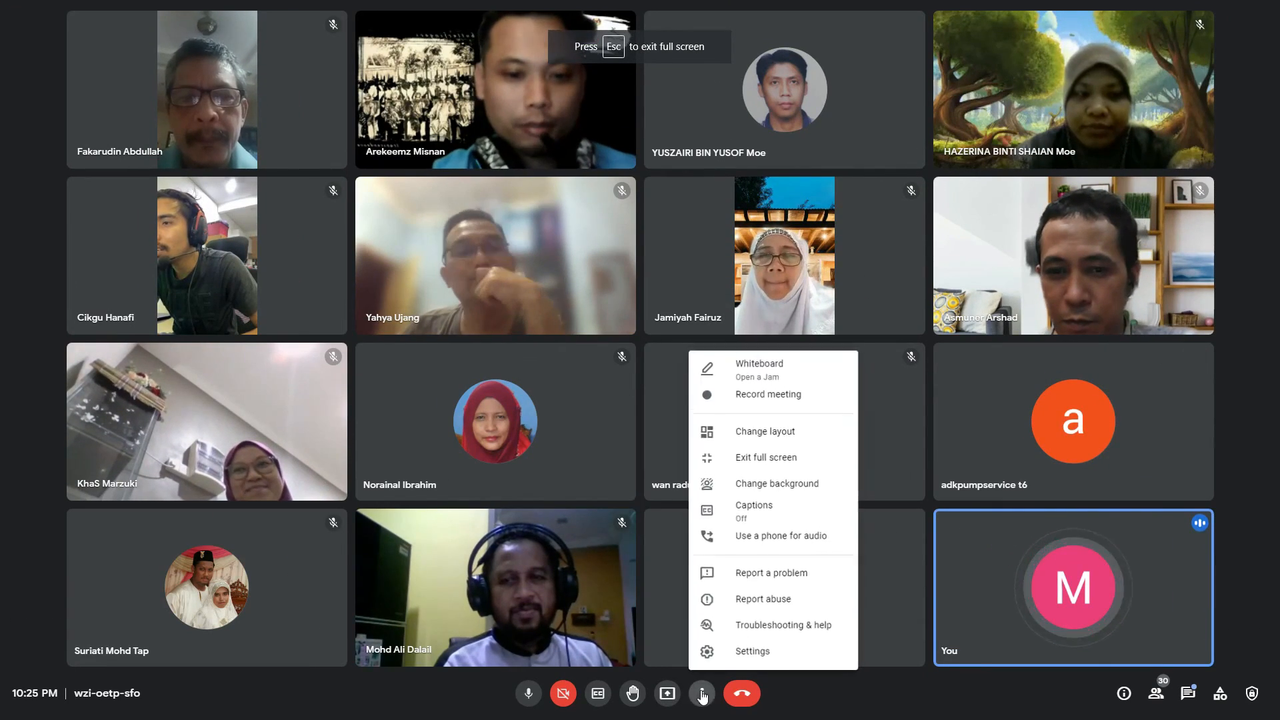
pyautogui.click(780, 433)
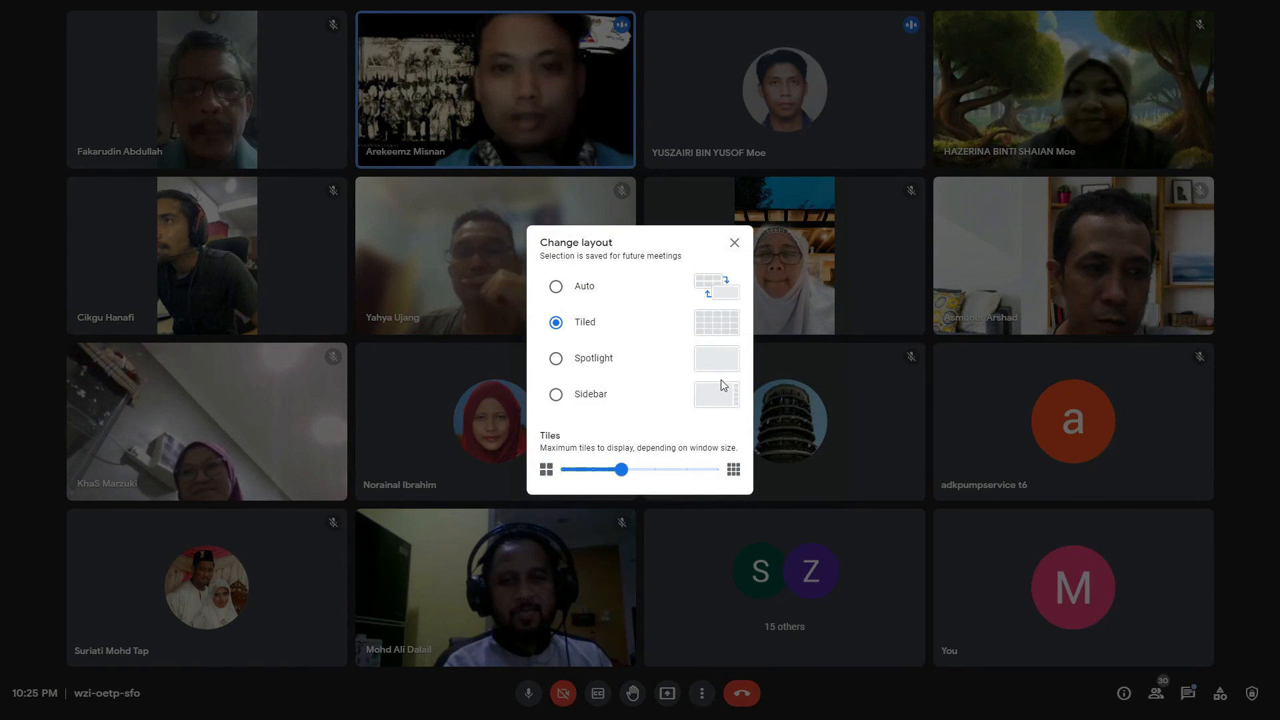
pyautogui.moveTo(622, 469); pyautogui.dragTo(727, 475)
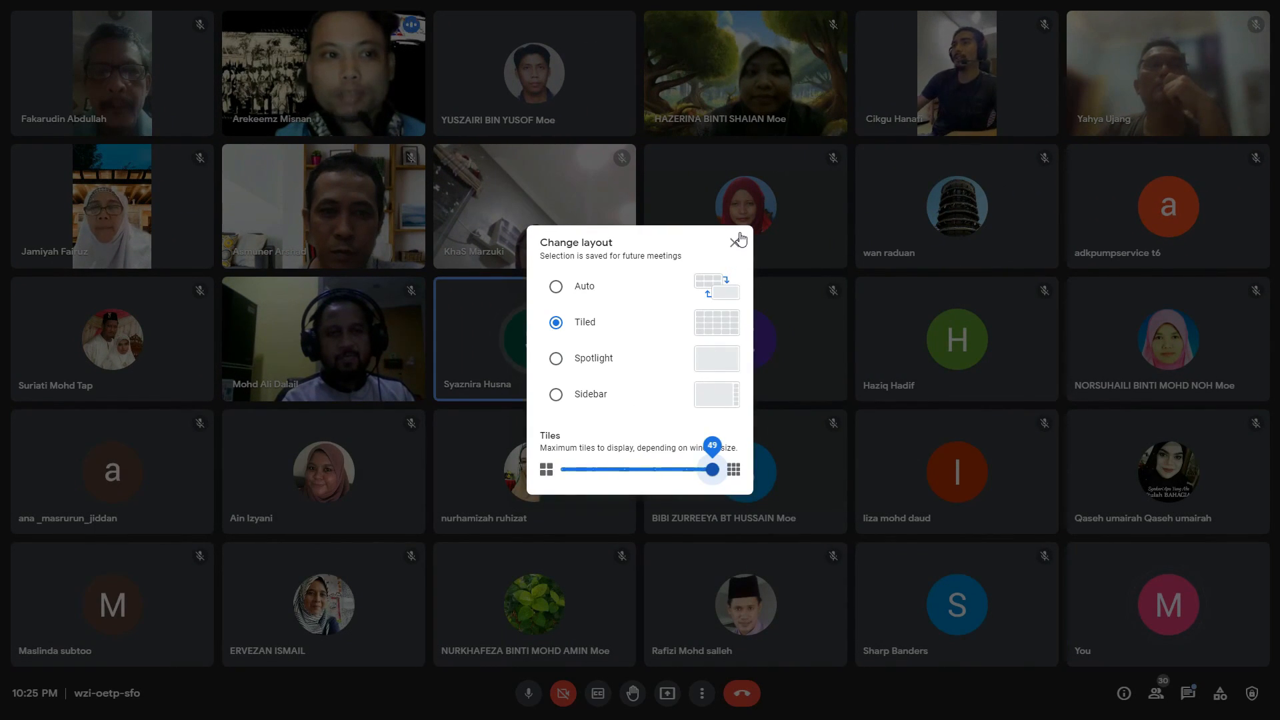
pyautogui.click(735, 242)
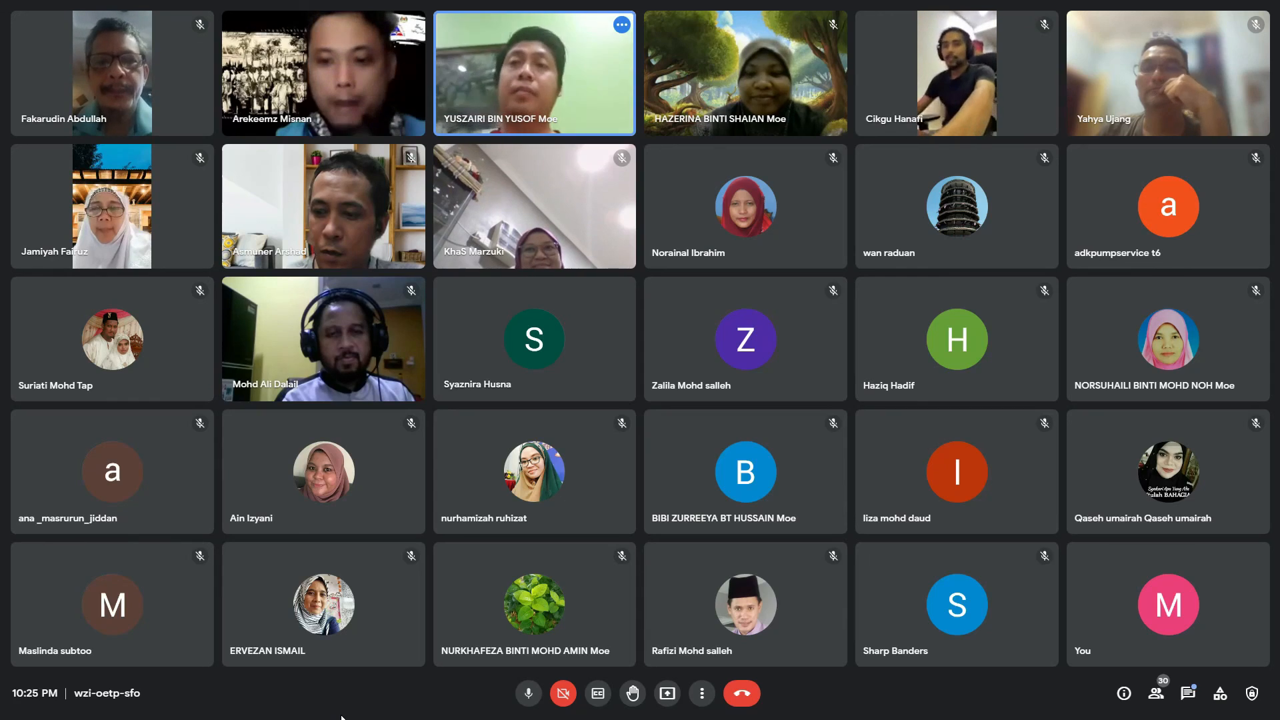
pyautogui.click(700, 697)
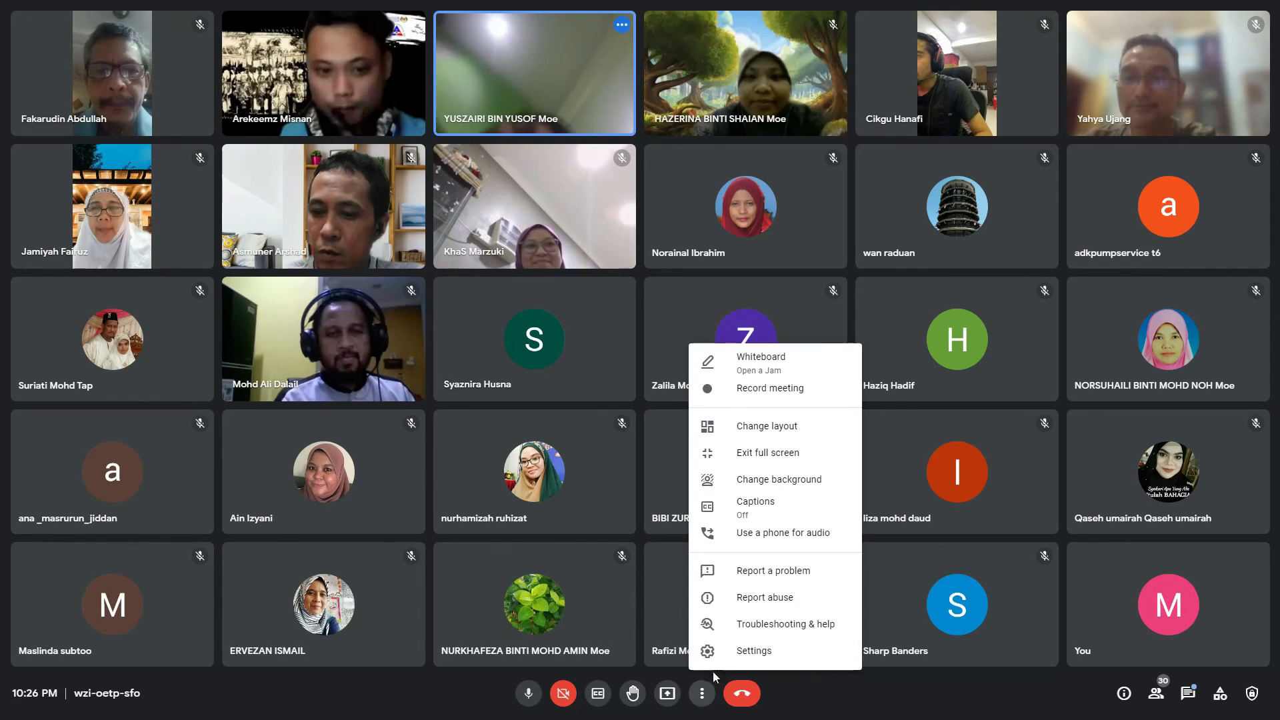
pyautogui.click(778, 457)
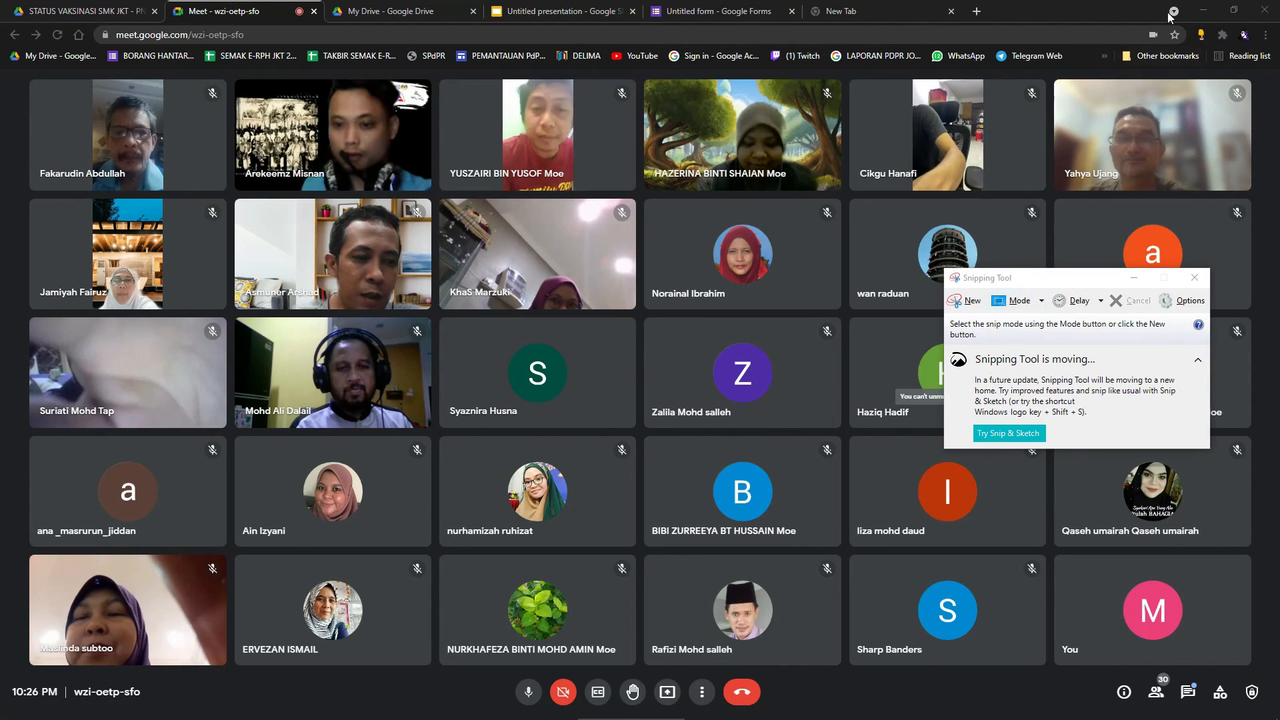
# Take a 3-second-delayed full-screen snip of the participant grid and apply a crop.
pyautogui.click(1003, 433)
pyautogui.click(198, 121)
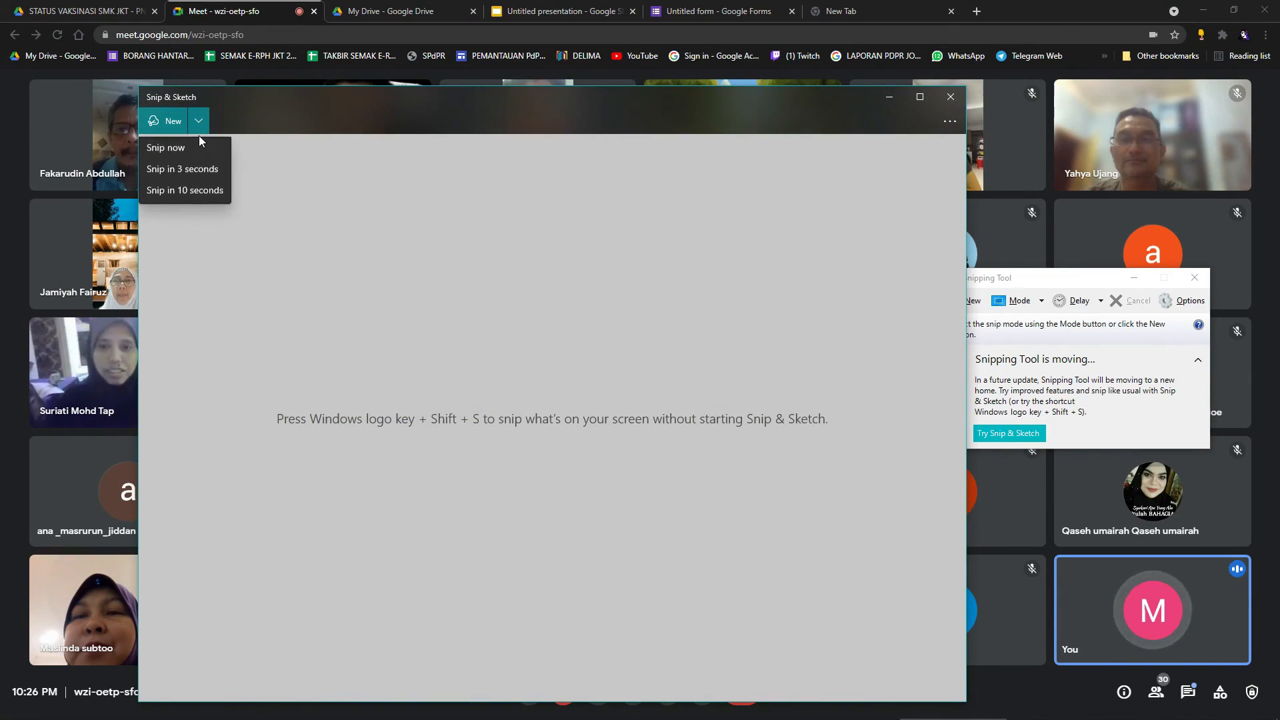
pyautogui.click(184, 172)
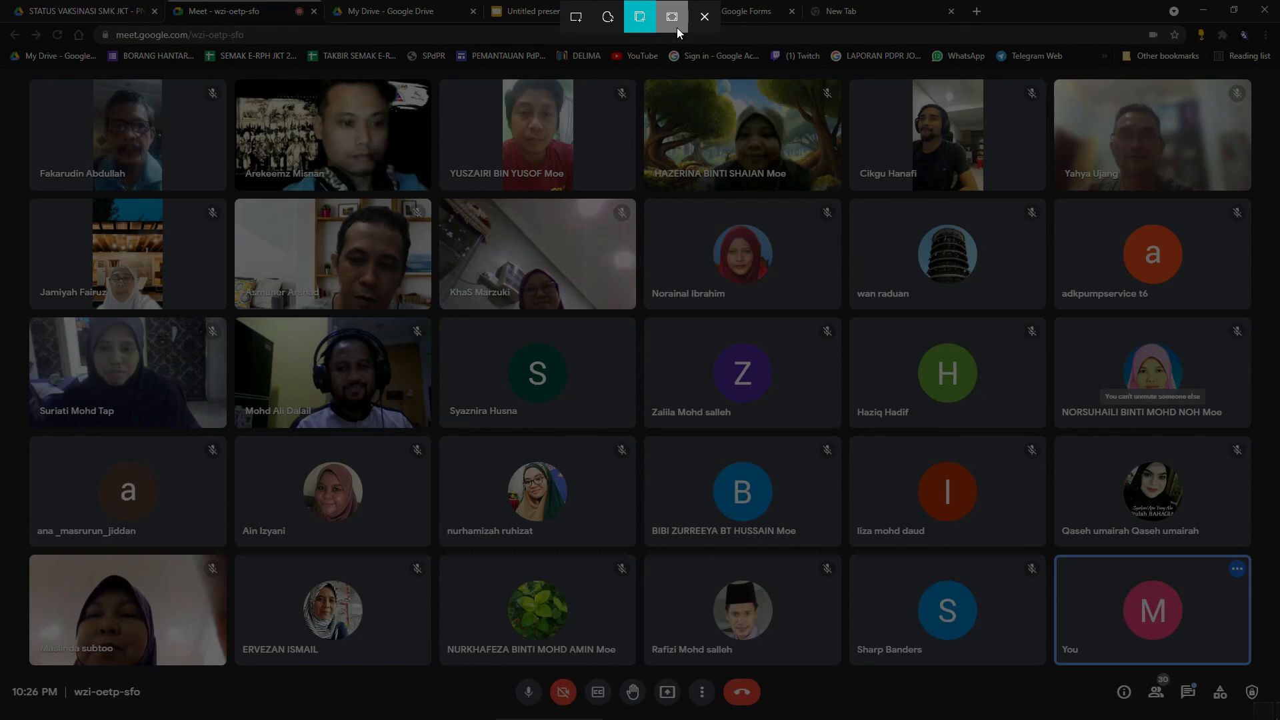
pyautogui.click(674, 22)
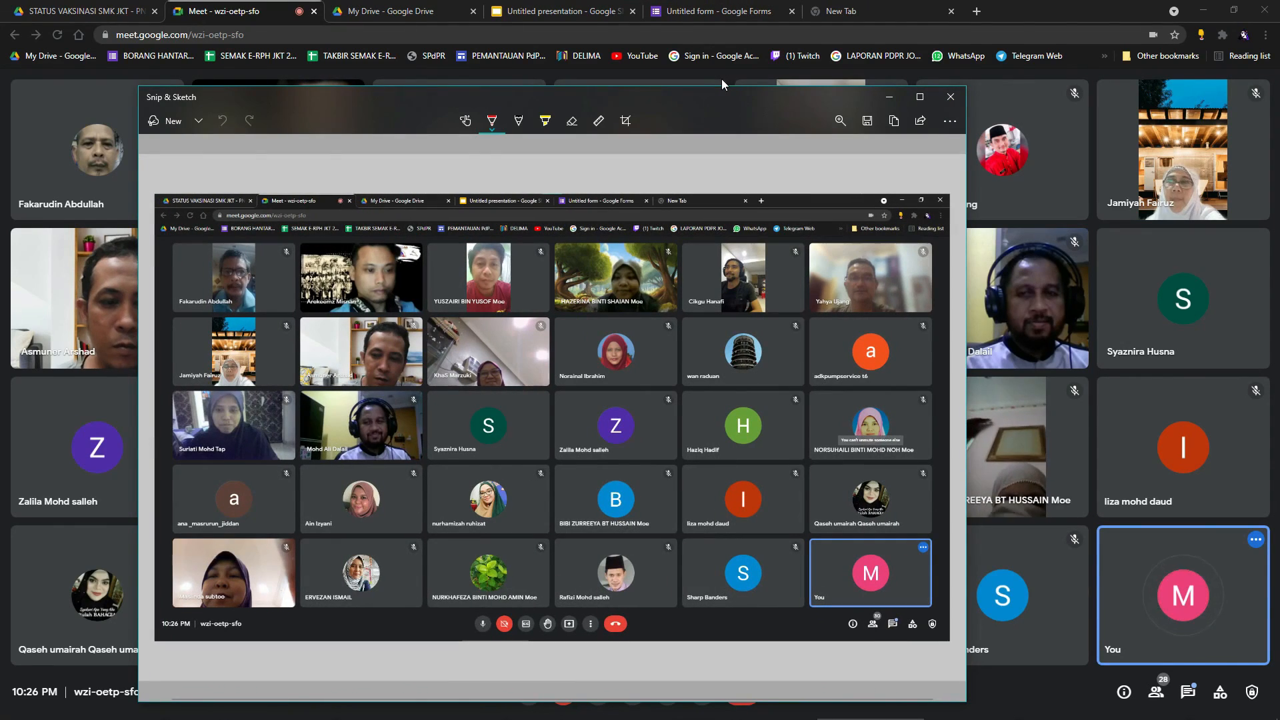
pyautogui.click(626, 121)
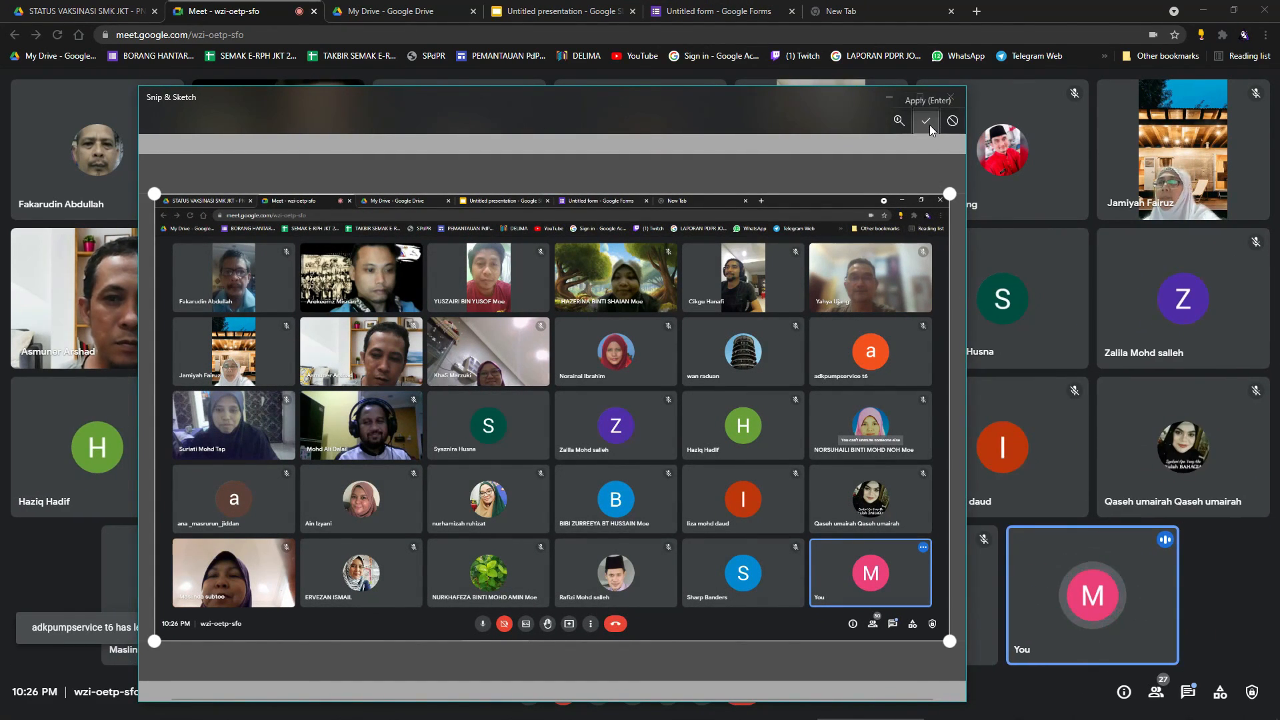
pyautogui.click(929, 126)
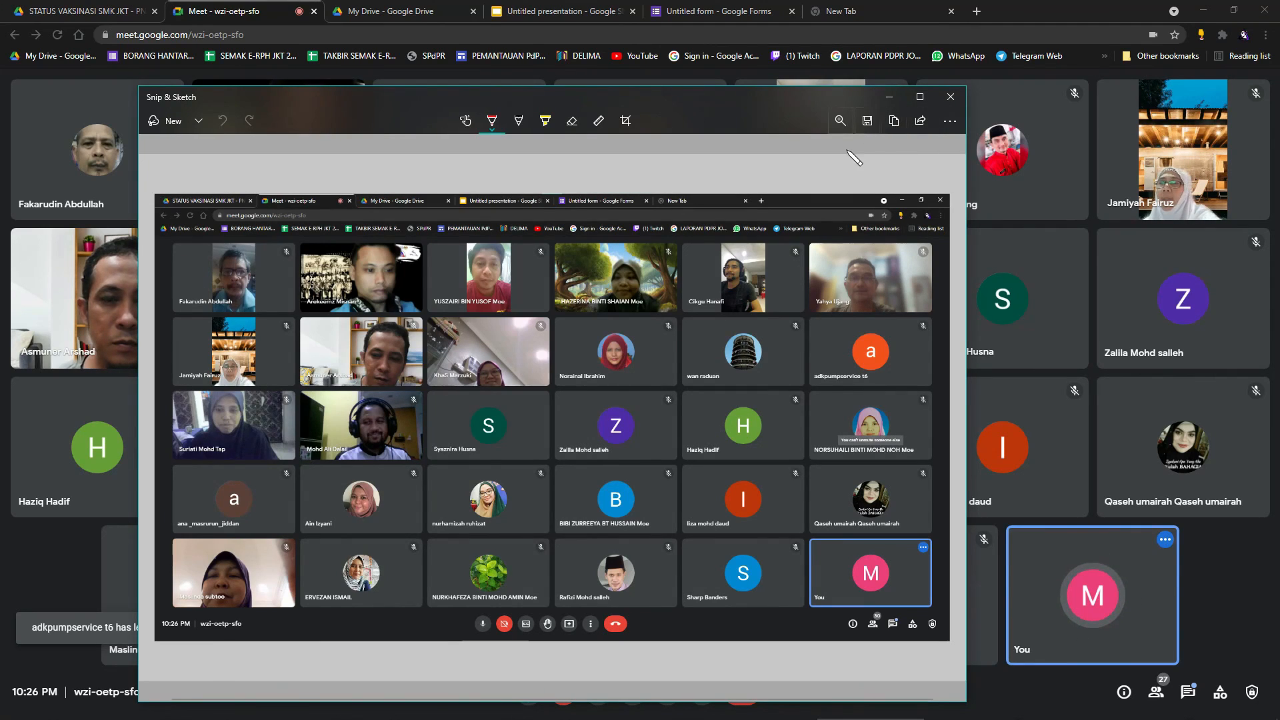
# Save the screenshot to Downloads and close Snip & Sketch.
pyautogui.click(867, 122)
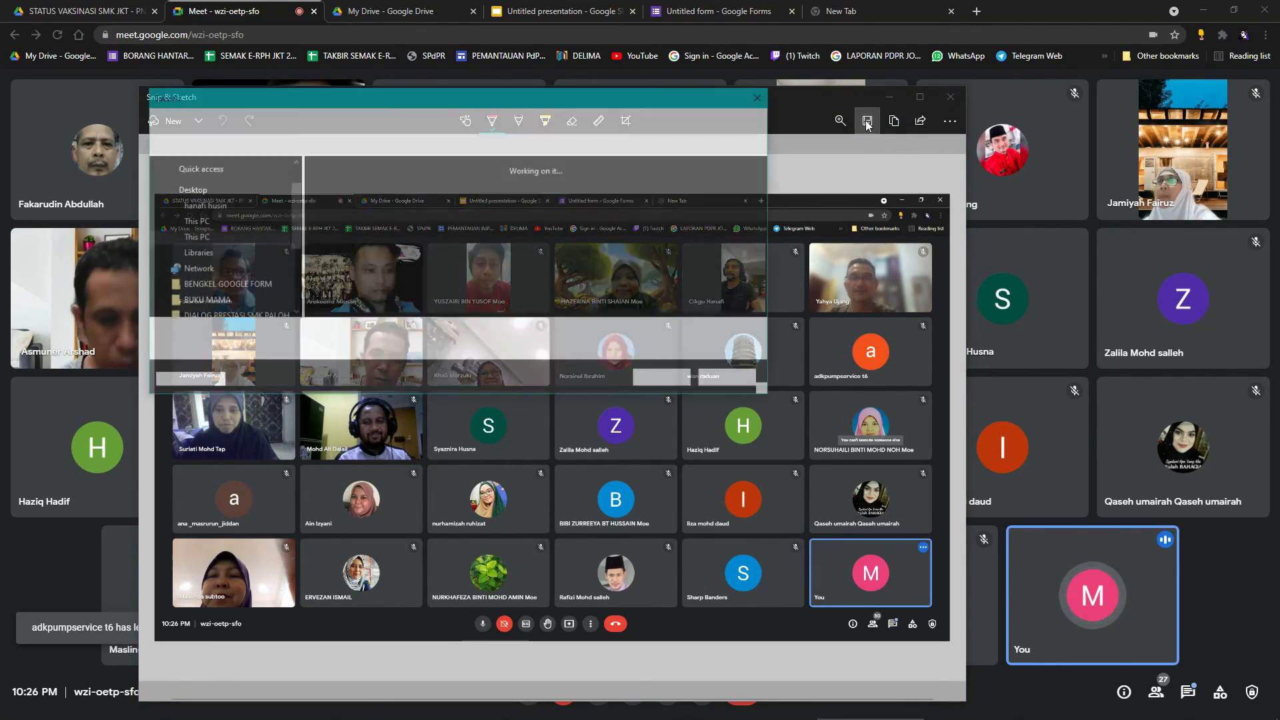
pyautogui.click(666, 380)
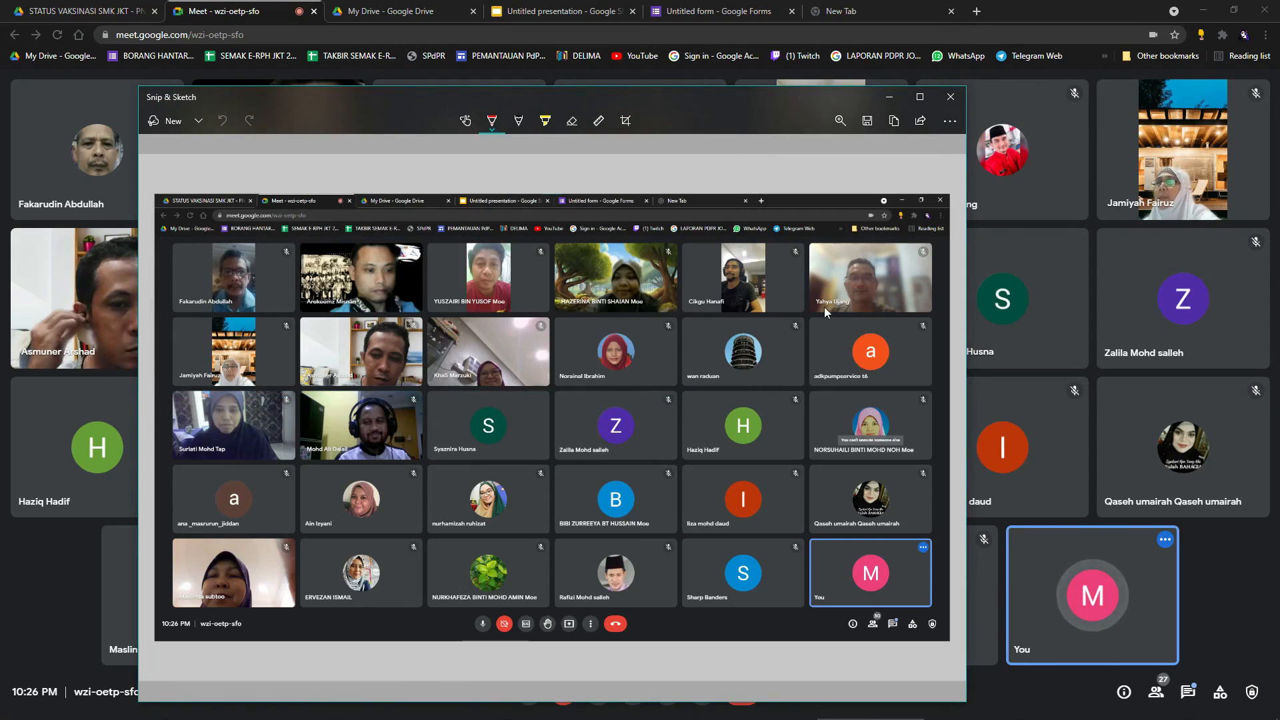
pyautogui.click(951, 97)
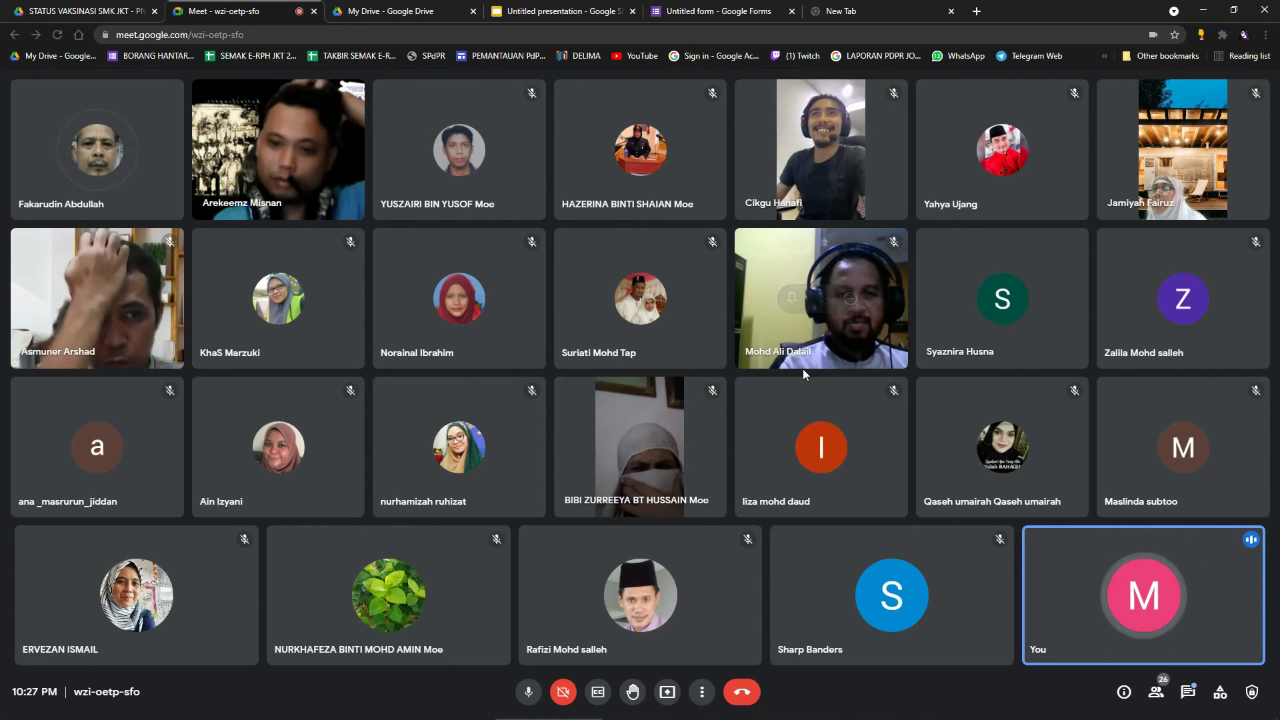
pyautogui.moveTo(798, 377)
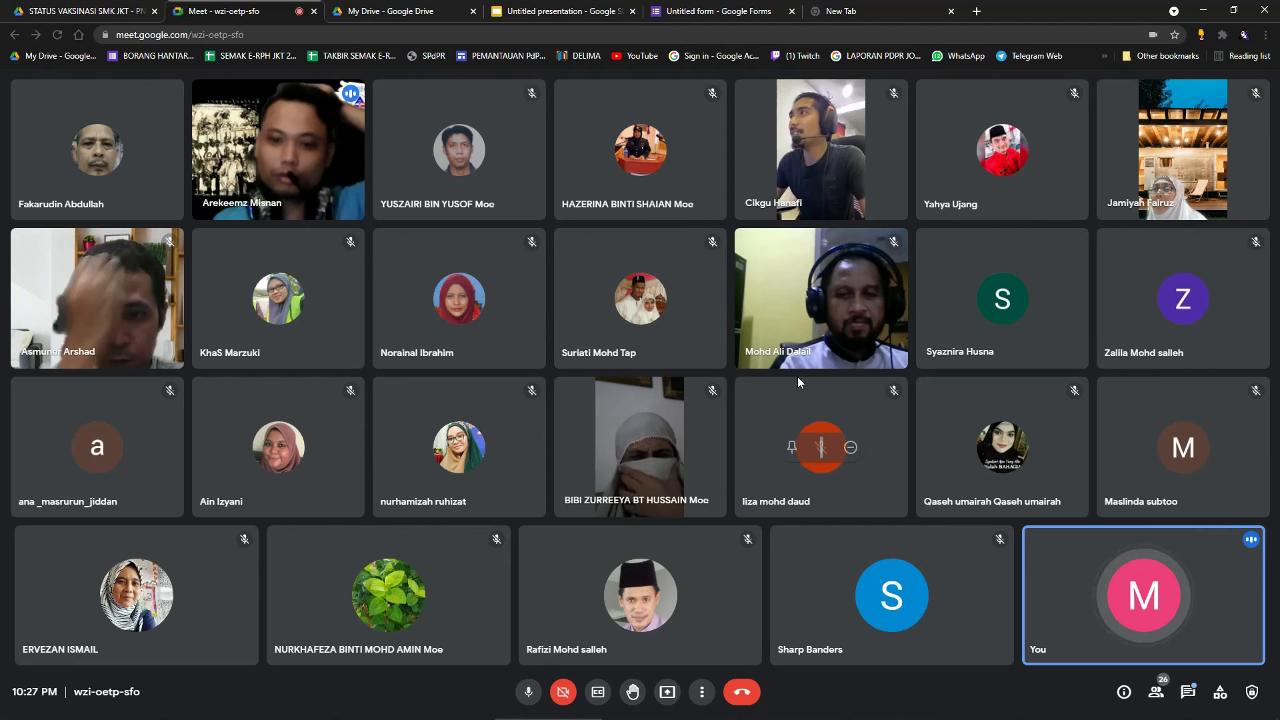